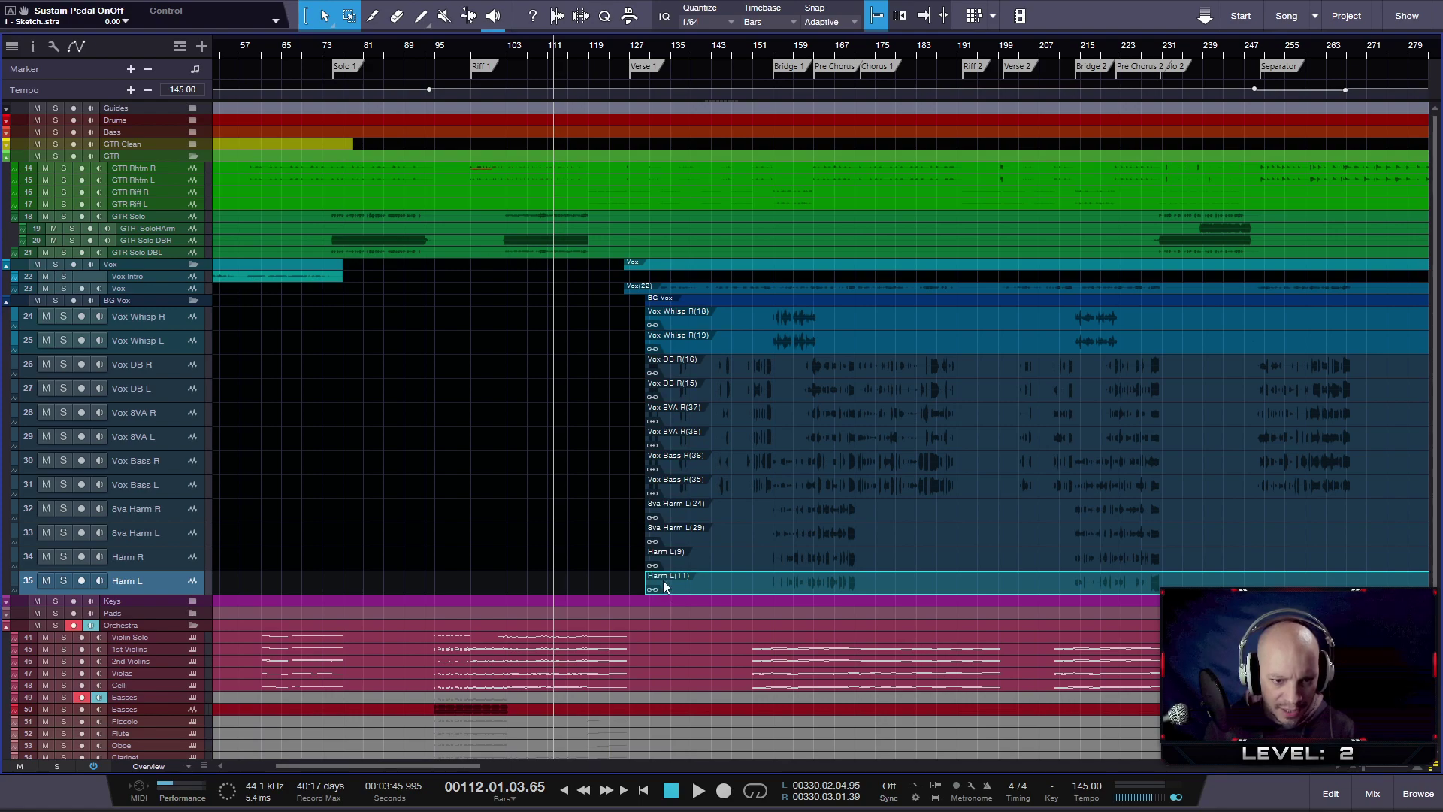
- Extend the starts of all twelve background vocal clips, from Vox Whisp R to Harm L, back to about bar 62
click(672, 317)
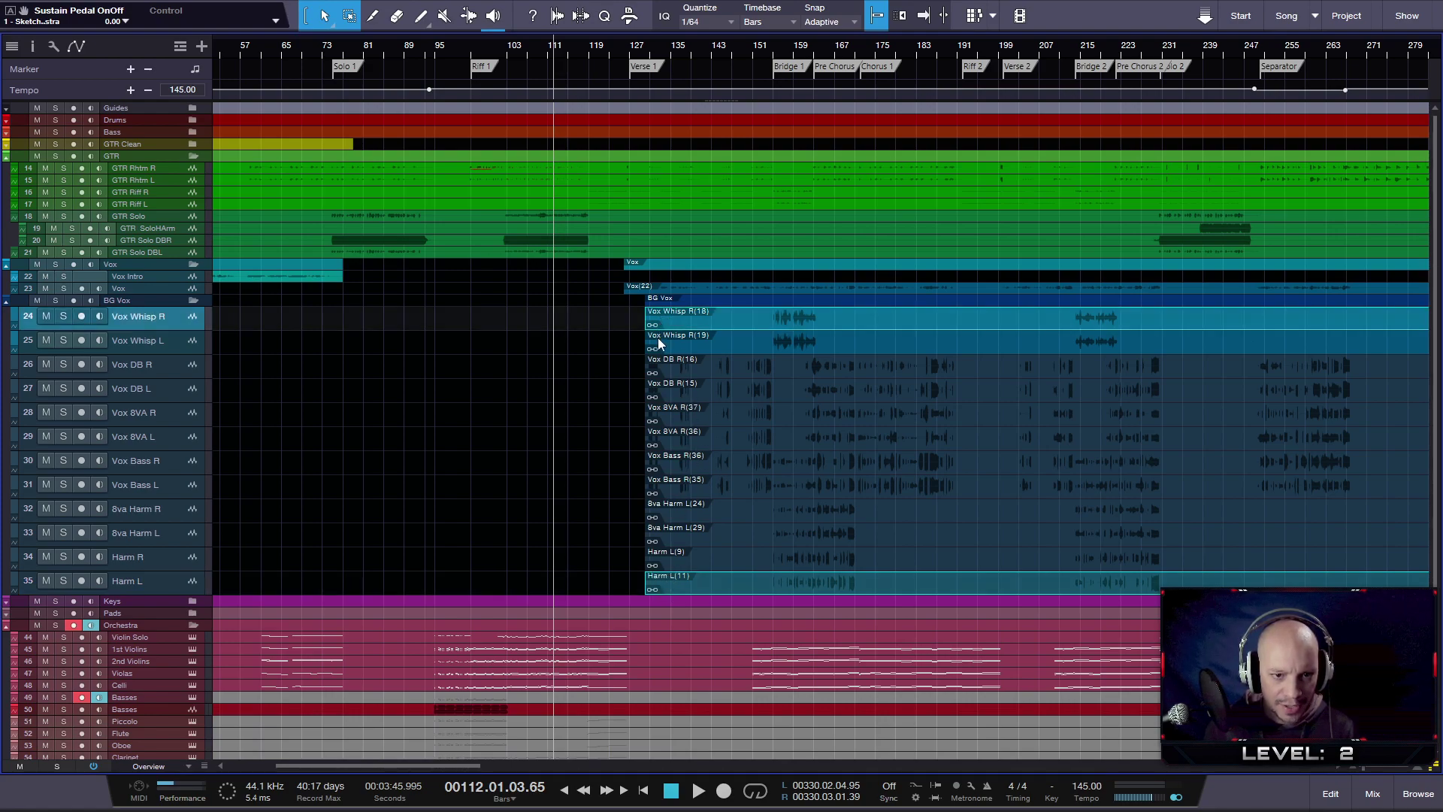
shift+click(666, 346)
shift+click(684, 384)
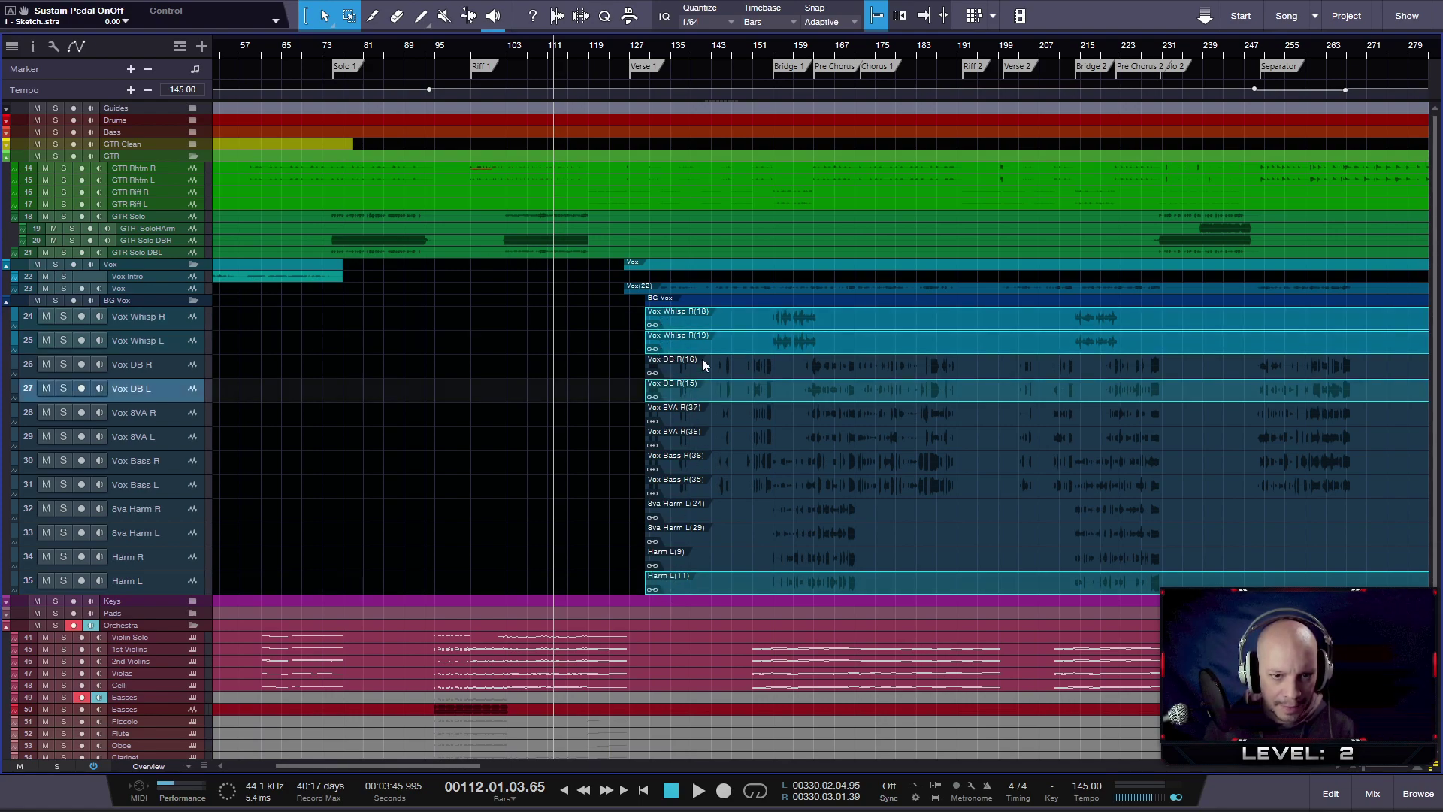
shift+click(702, 359)
shift+click(680, 413)
shift+click(689, 440)
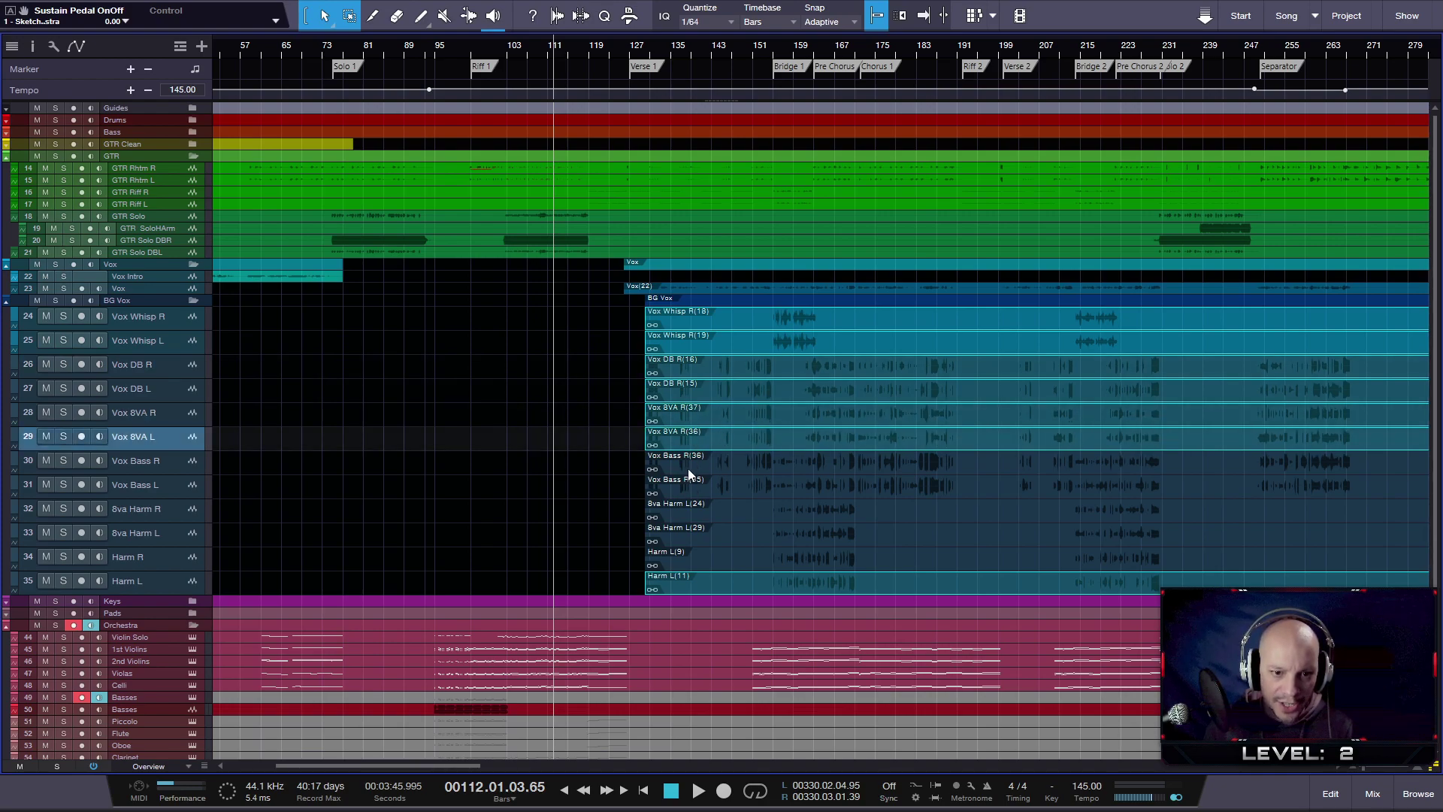
shift+click(687, 464)
shift+click(685, 489)
shift+click(687, 512)
shift+click(686, 538)
shift+click(667, 560)
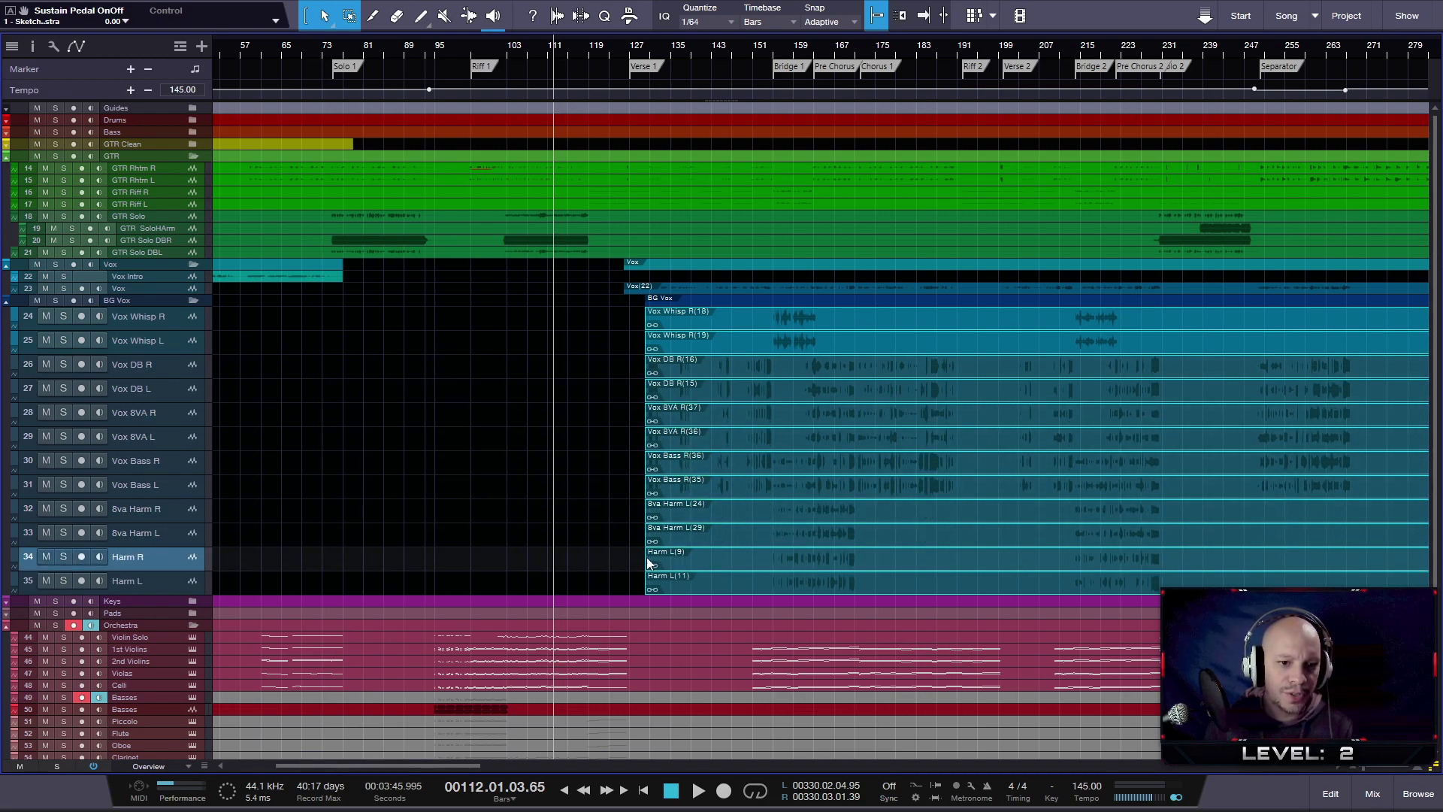
drag(646, 557, 259, 557)
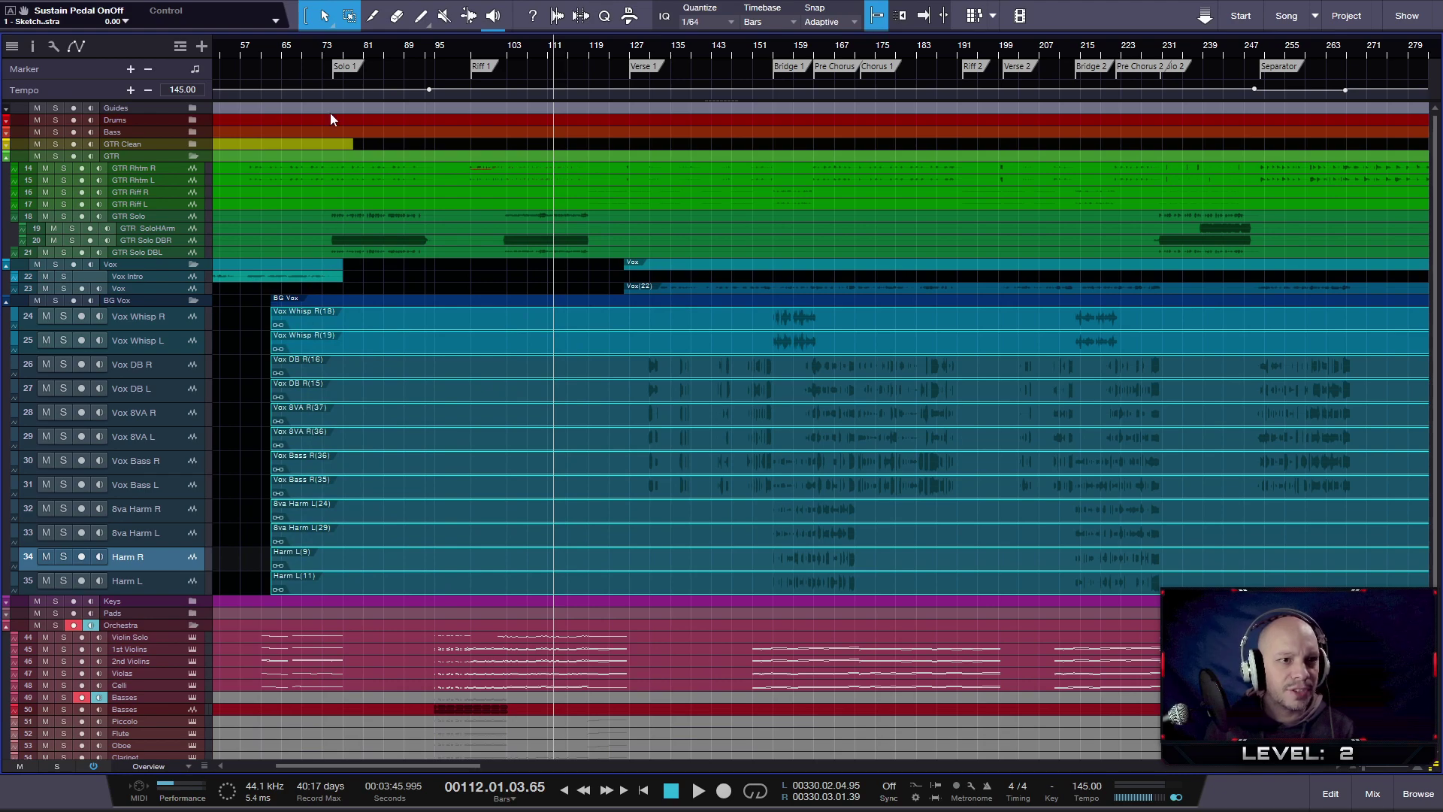
- Extend the selected background vocal clips to start at bar 13, aligned with the Intro marker and the other tracks
drag(377, 60, 541, 260)
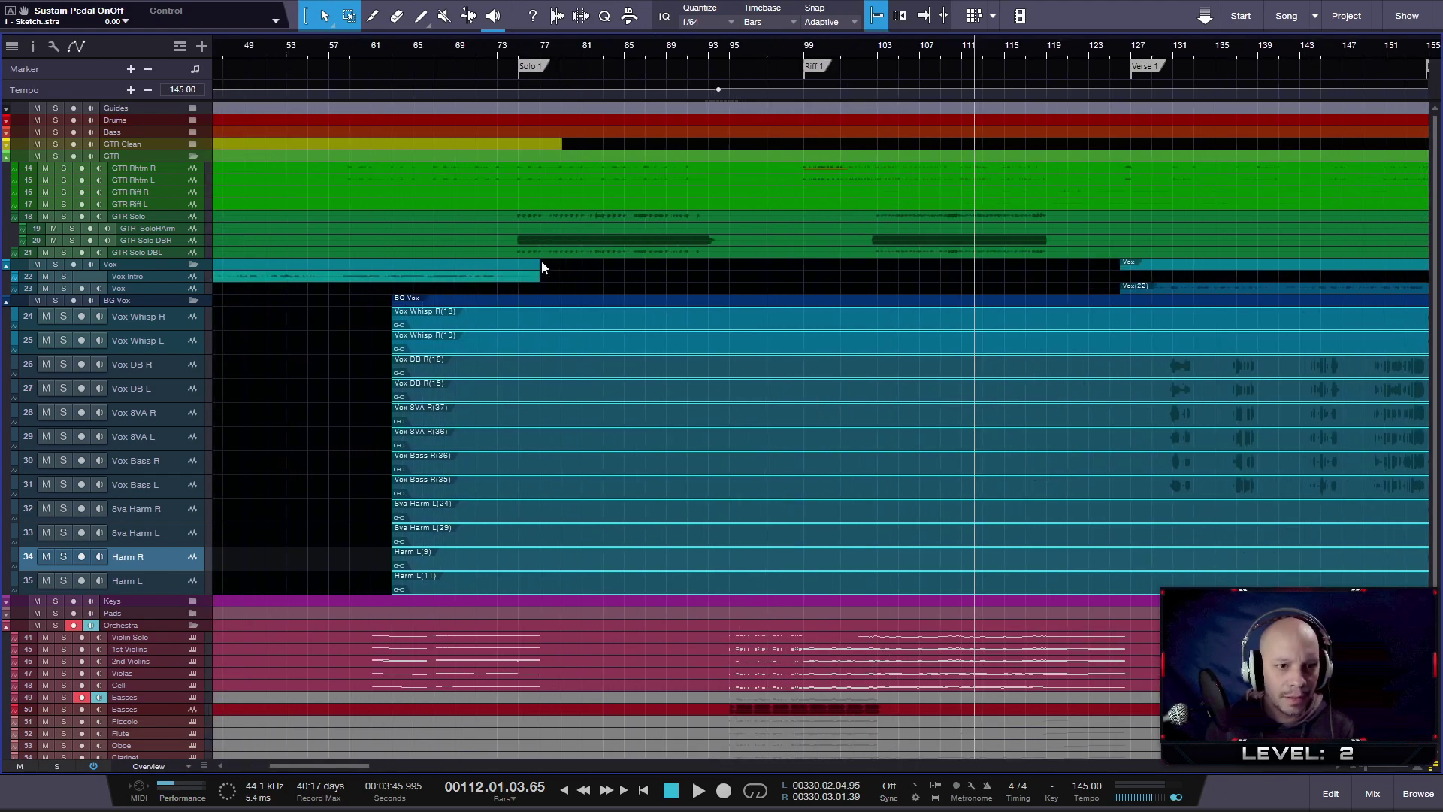
key(shift+z)
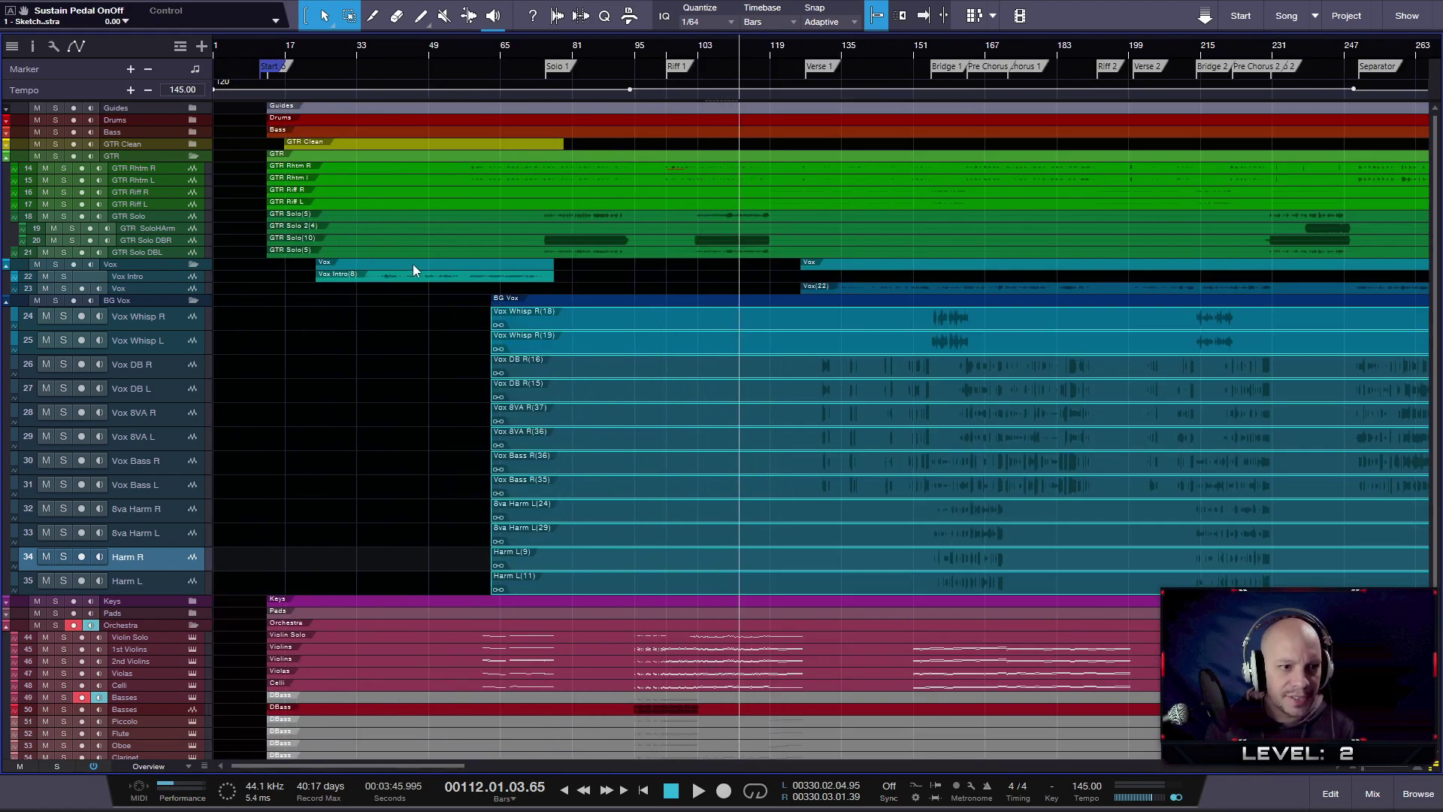
drag(490, 316, 258, 318)
scroll(248, 323, up, 5)
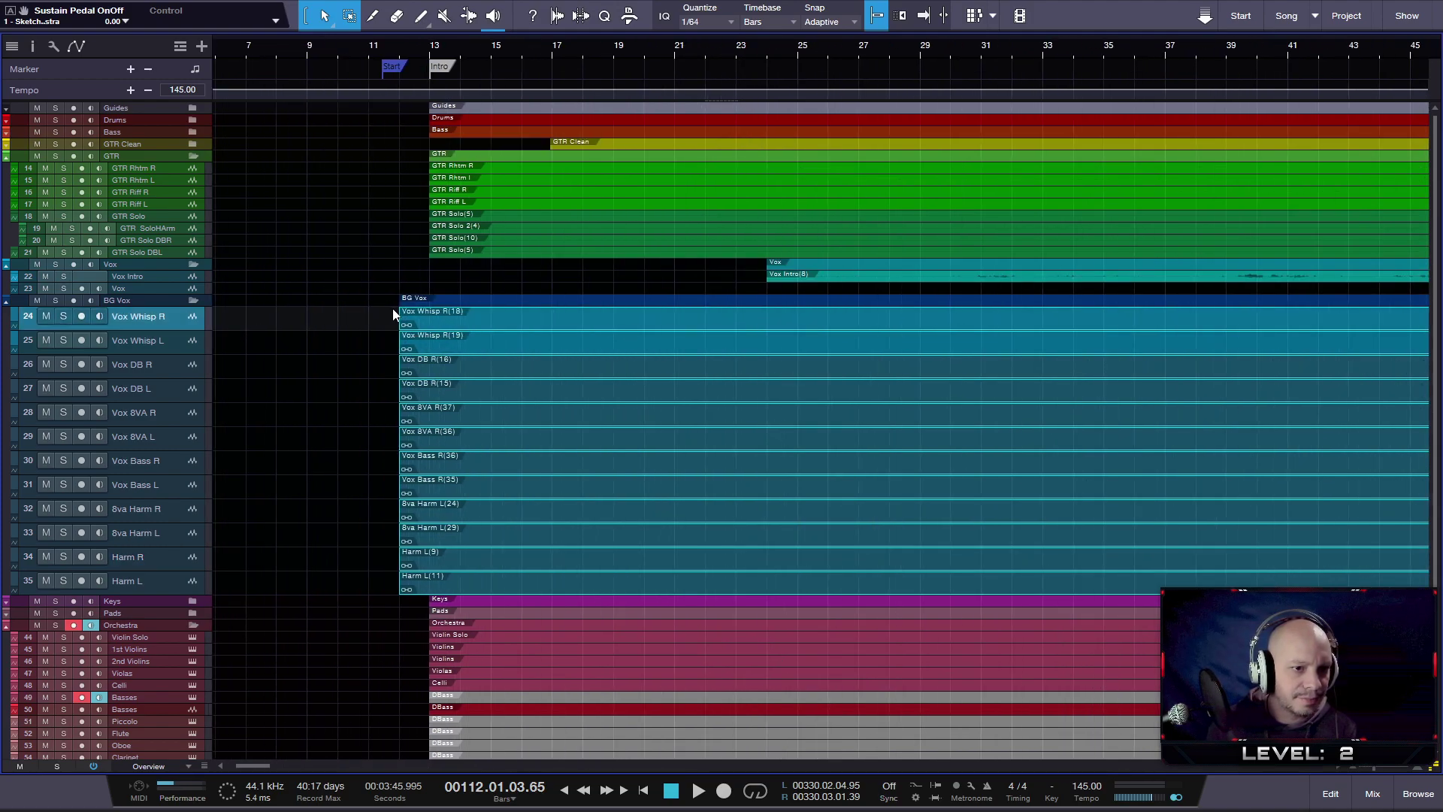
drag(393, 313, 425, 317)
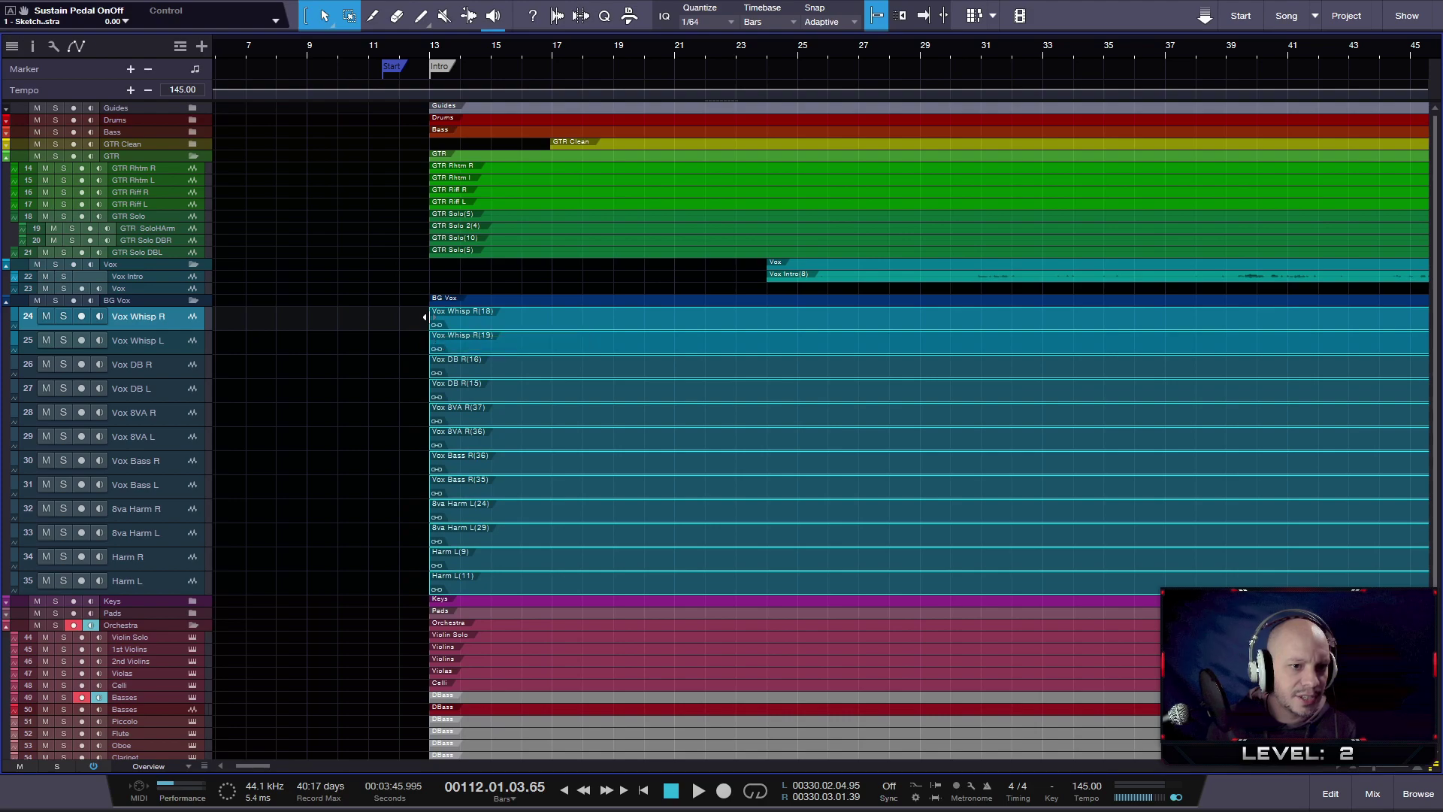
scroll(753, 516, down, 8)
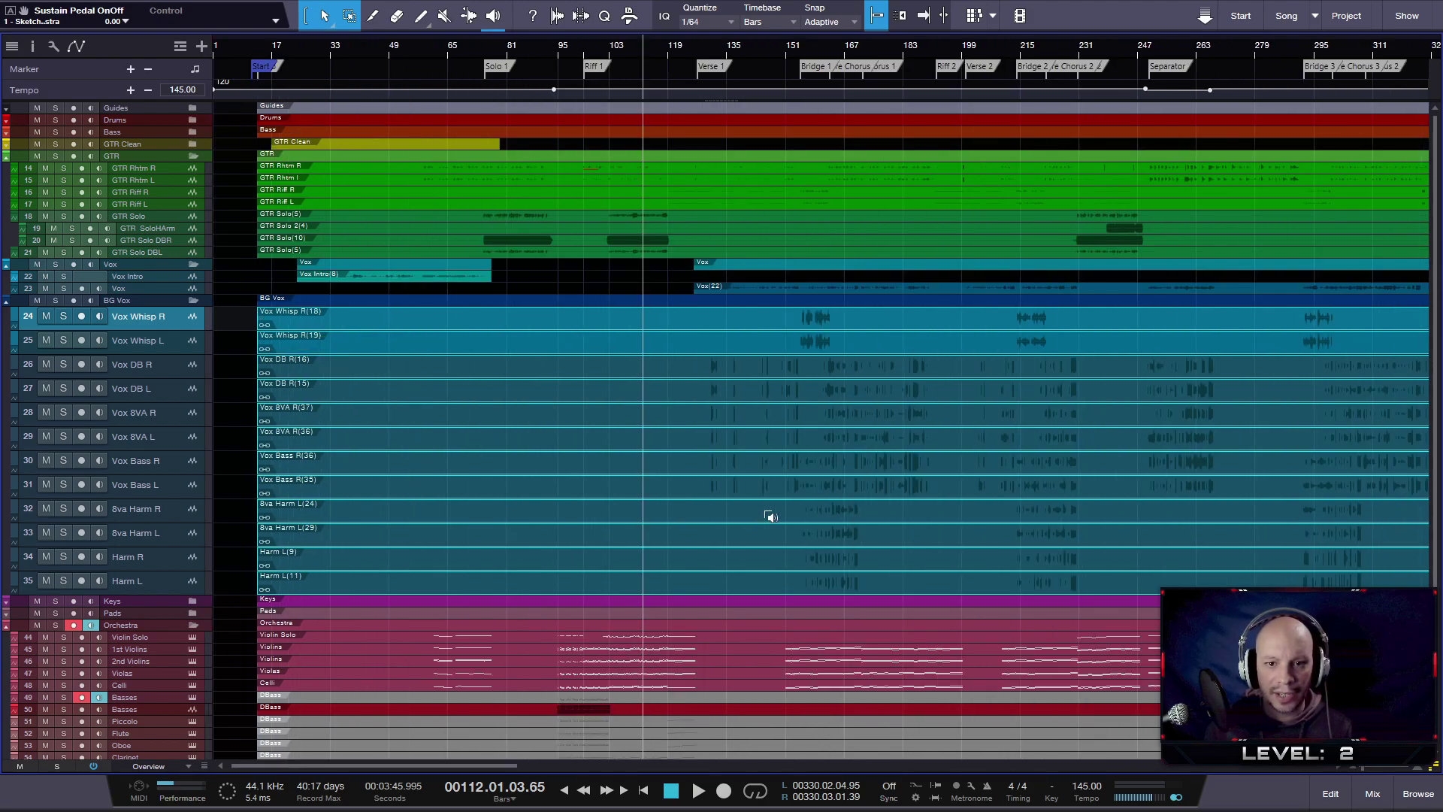
- Move the playback cursor to bar 239 and review the full arrangement from the Start to the End marker with compact tracks
scroll(770, 516, down, 6)
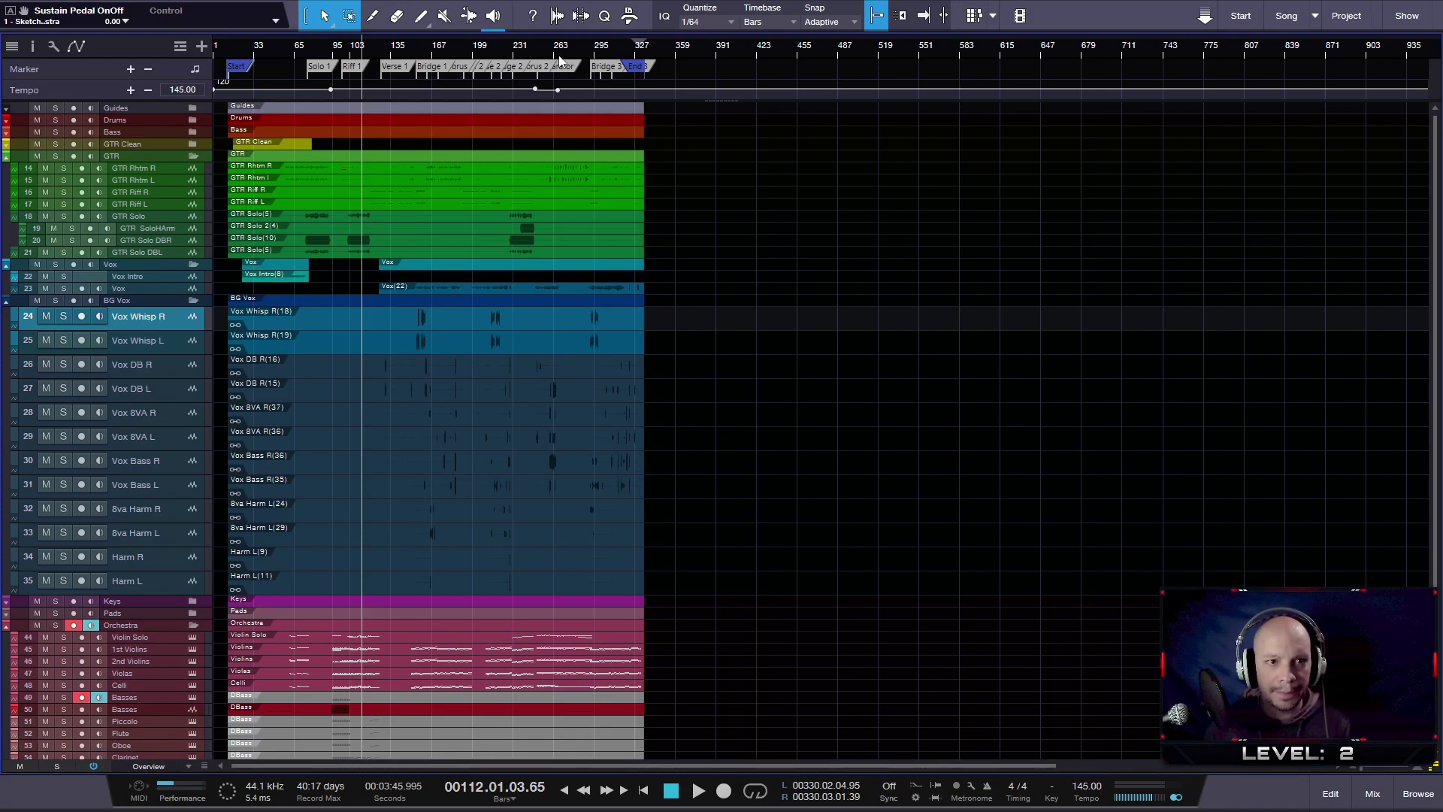
click(523, 47)
scroll(514, 366, down, 2)
scroll(498, 369, down, 3)
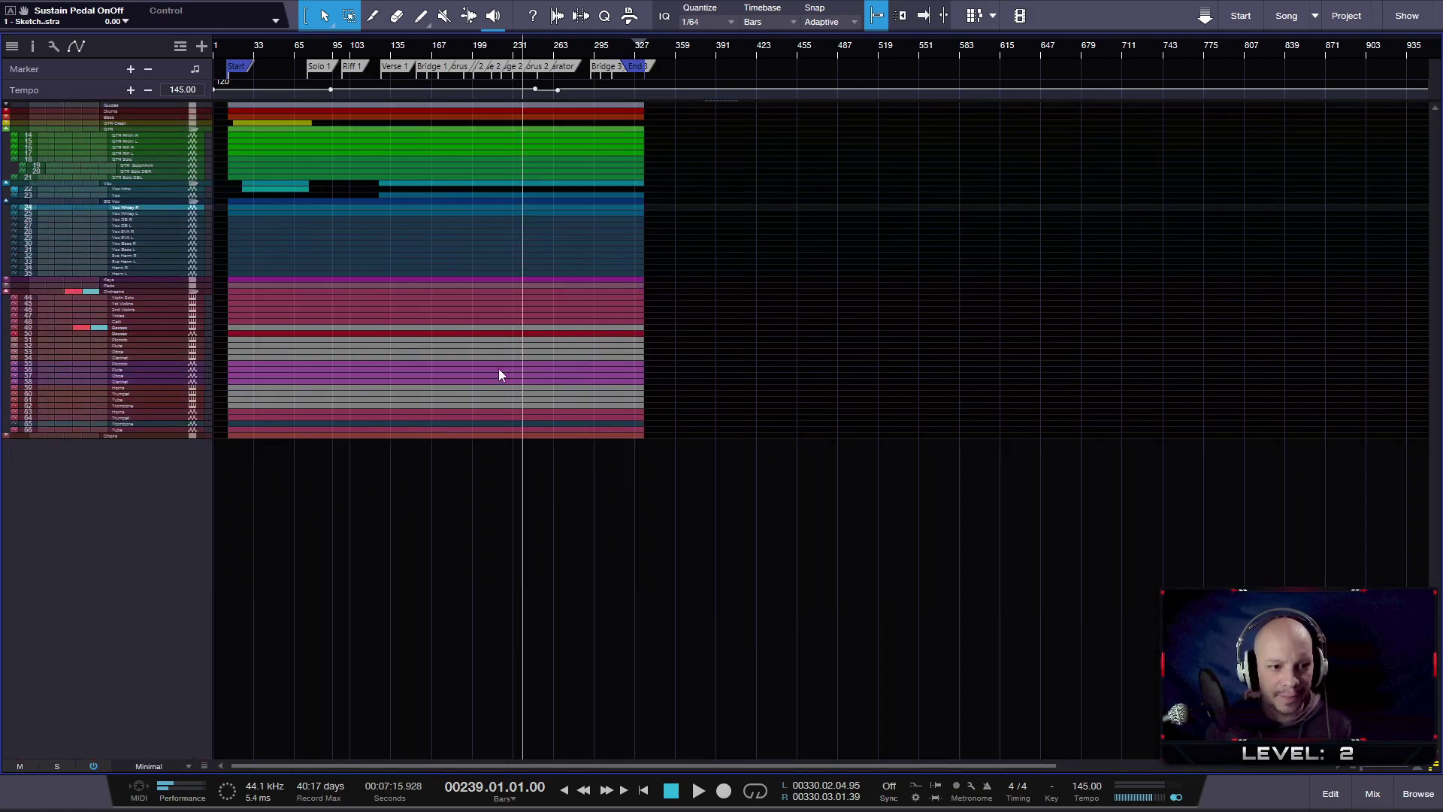
scroll(426, 441, up, 1)
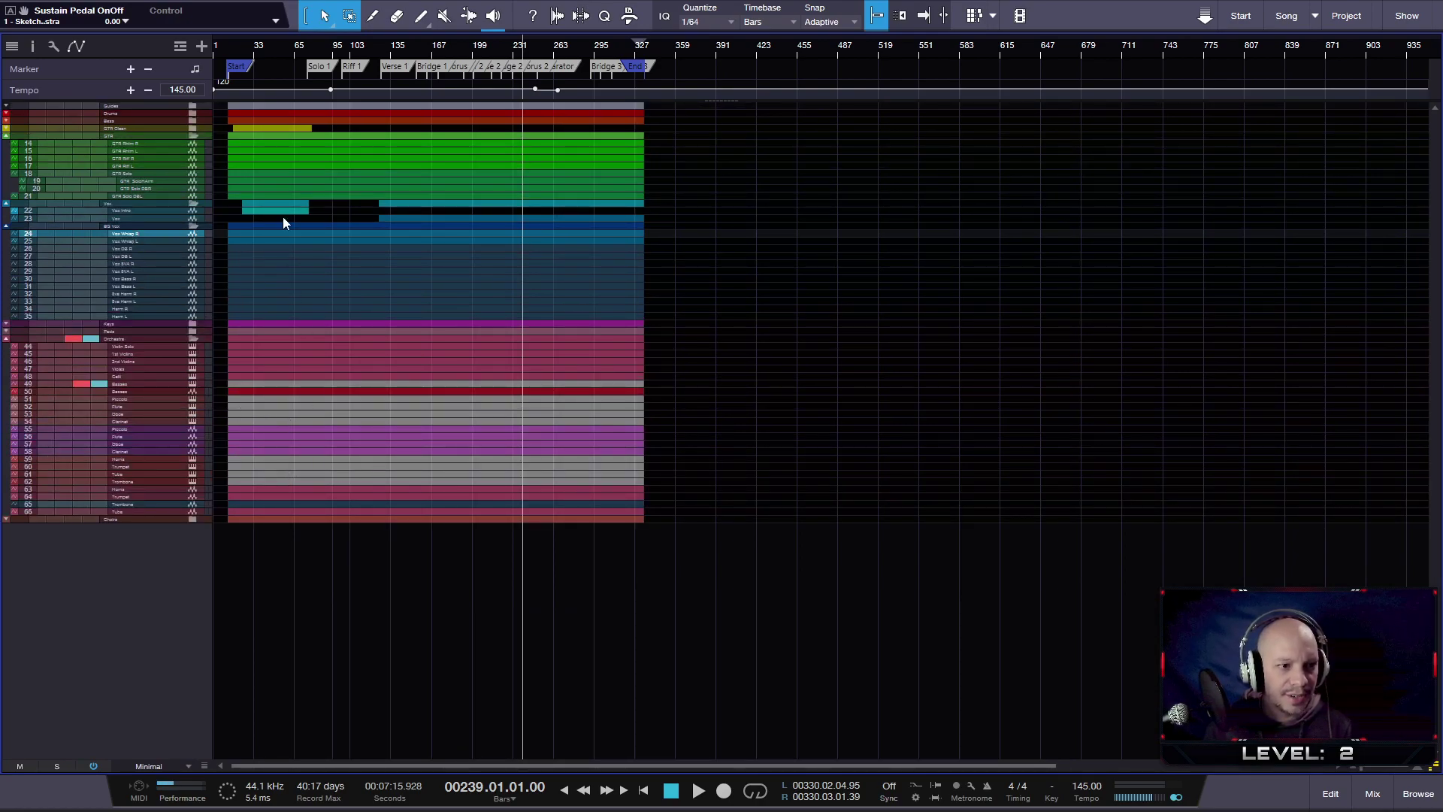
scroll(353, 359, up, 2)
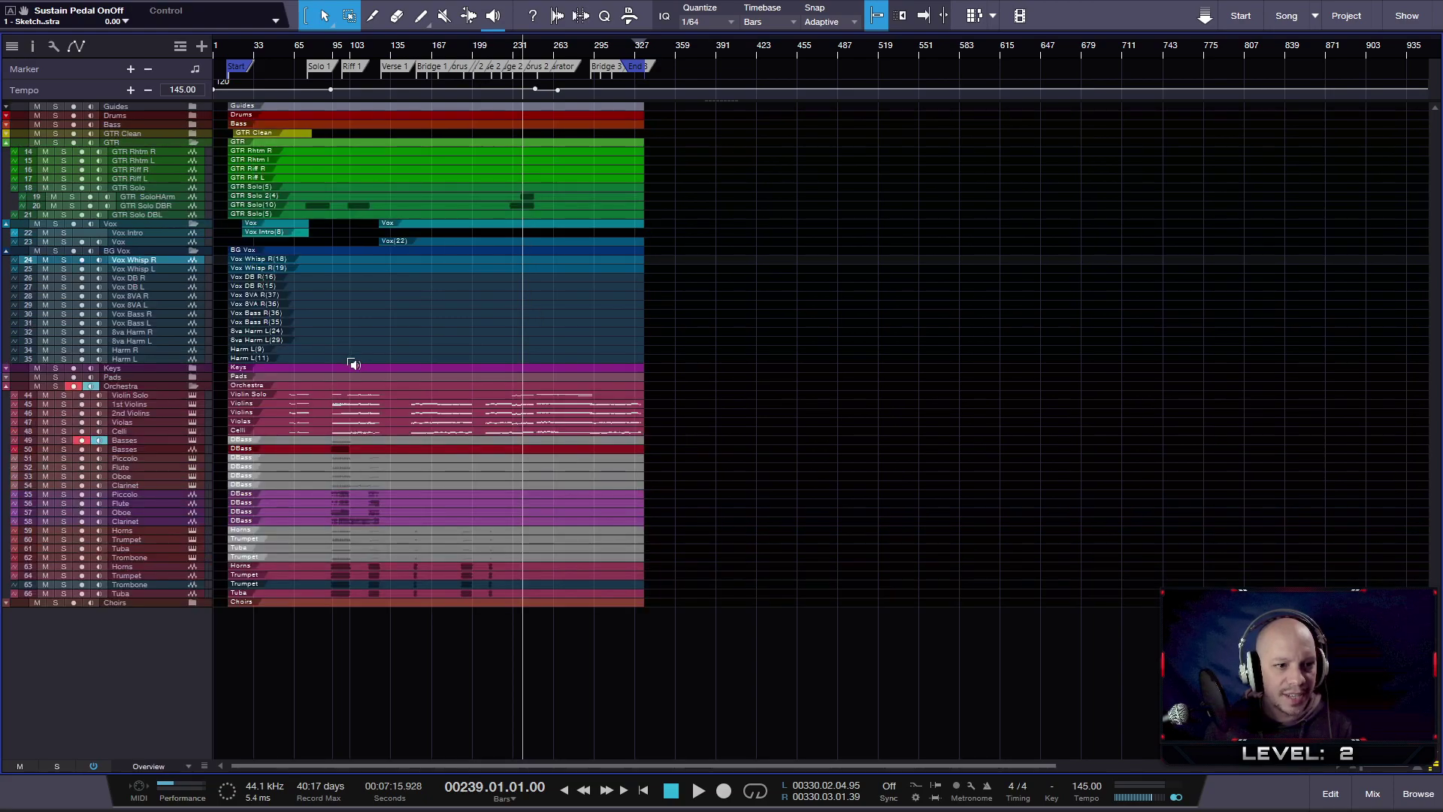
scroll(351, 360, up, 2)
scroll(375, 53, down, 1)
scroll(451, 54, up, 2)
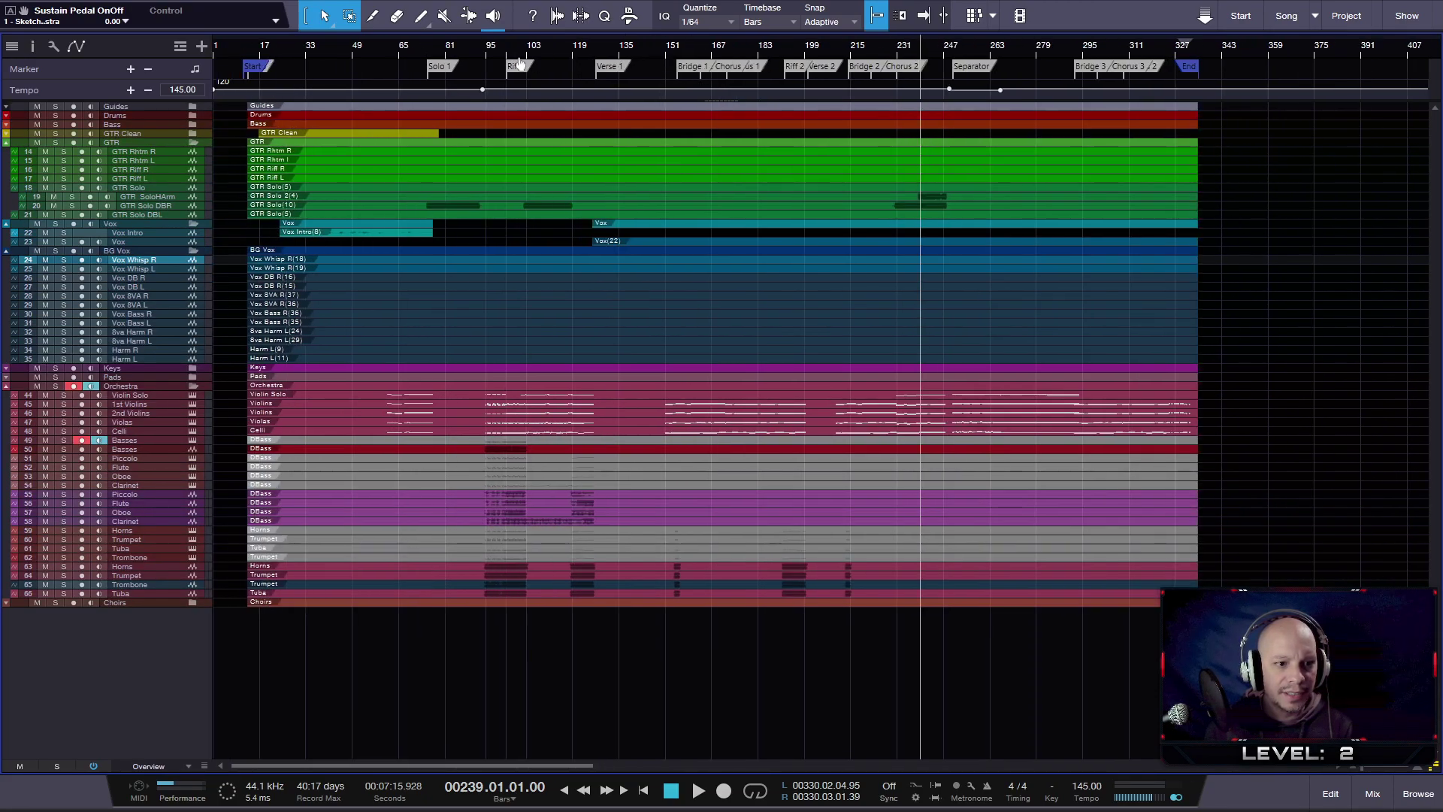
scroll(526, 56, down, 2)
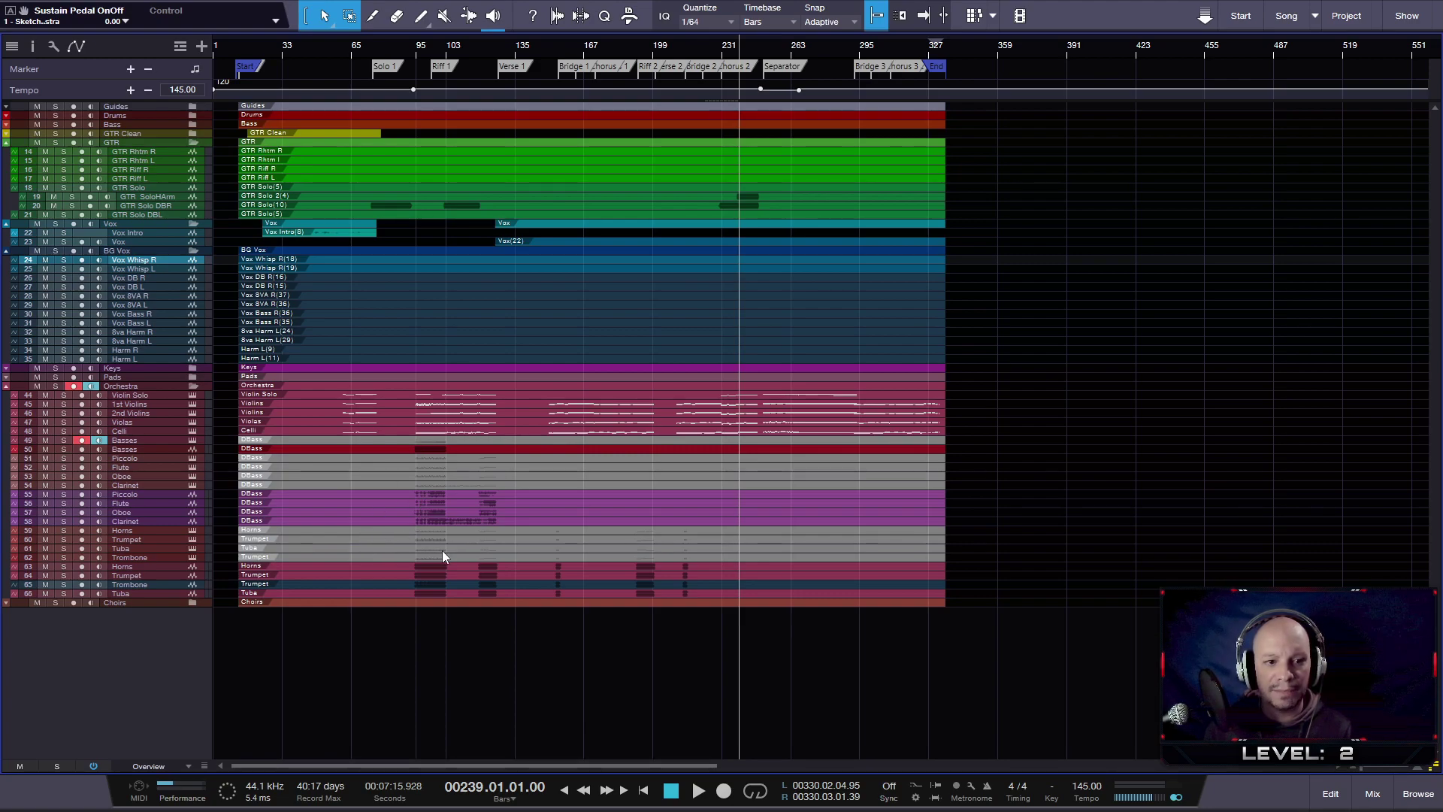
- Move the Basses, Piccolo, Flute, Oboe, Clarinet, Horns, Trumpet, Tuba and Trombone instrument tracks from the Orchestra folder into the Guides folder
click(141, 530)
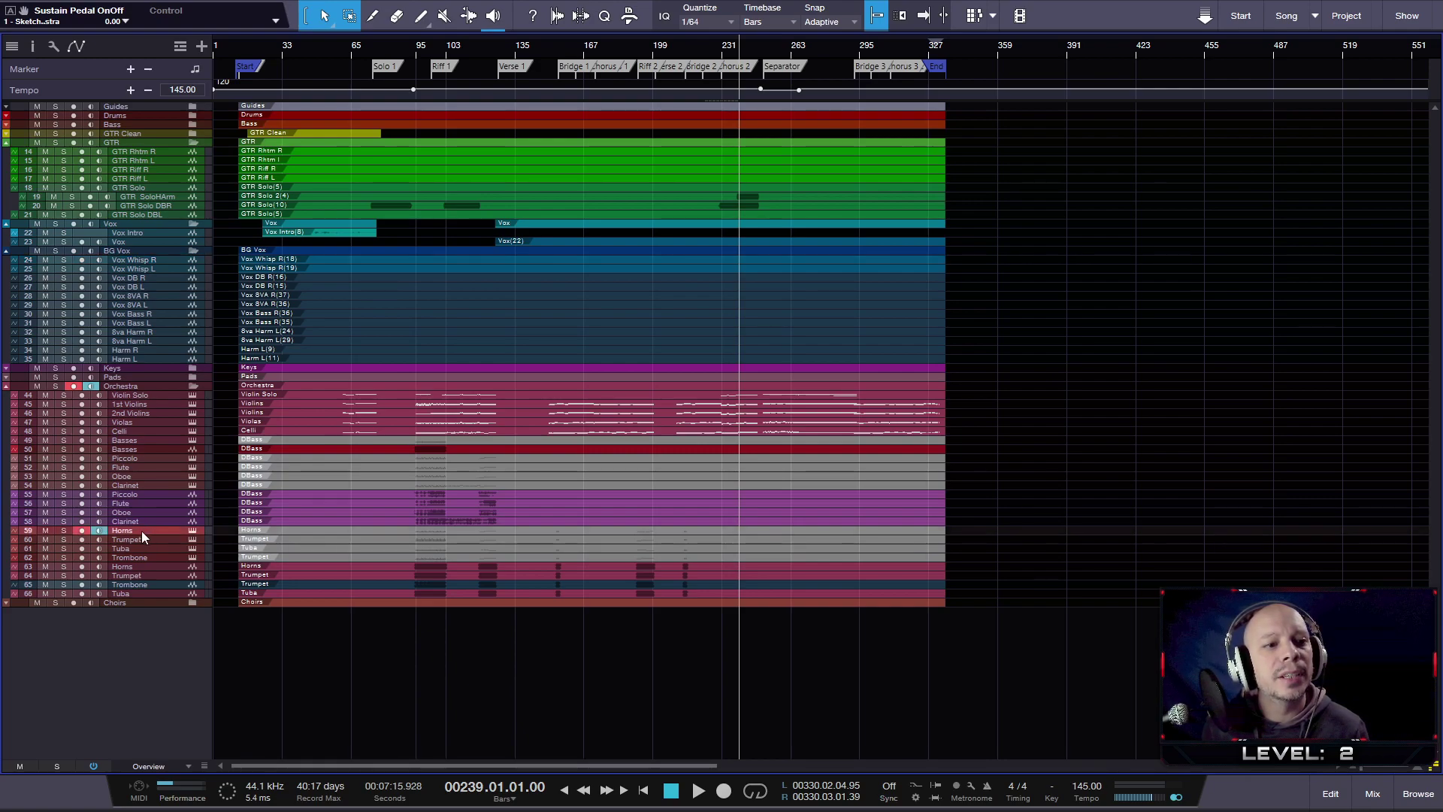
shift+click(142, 538)
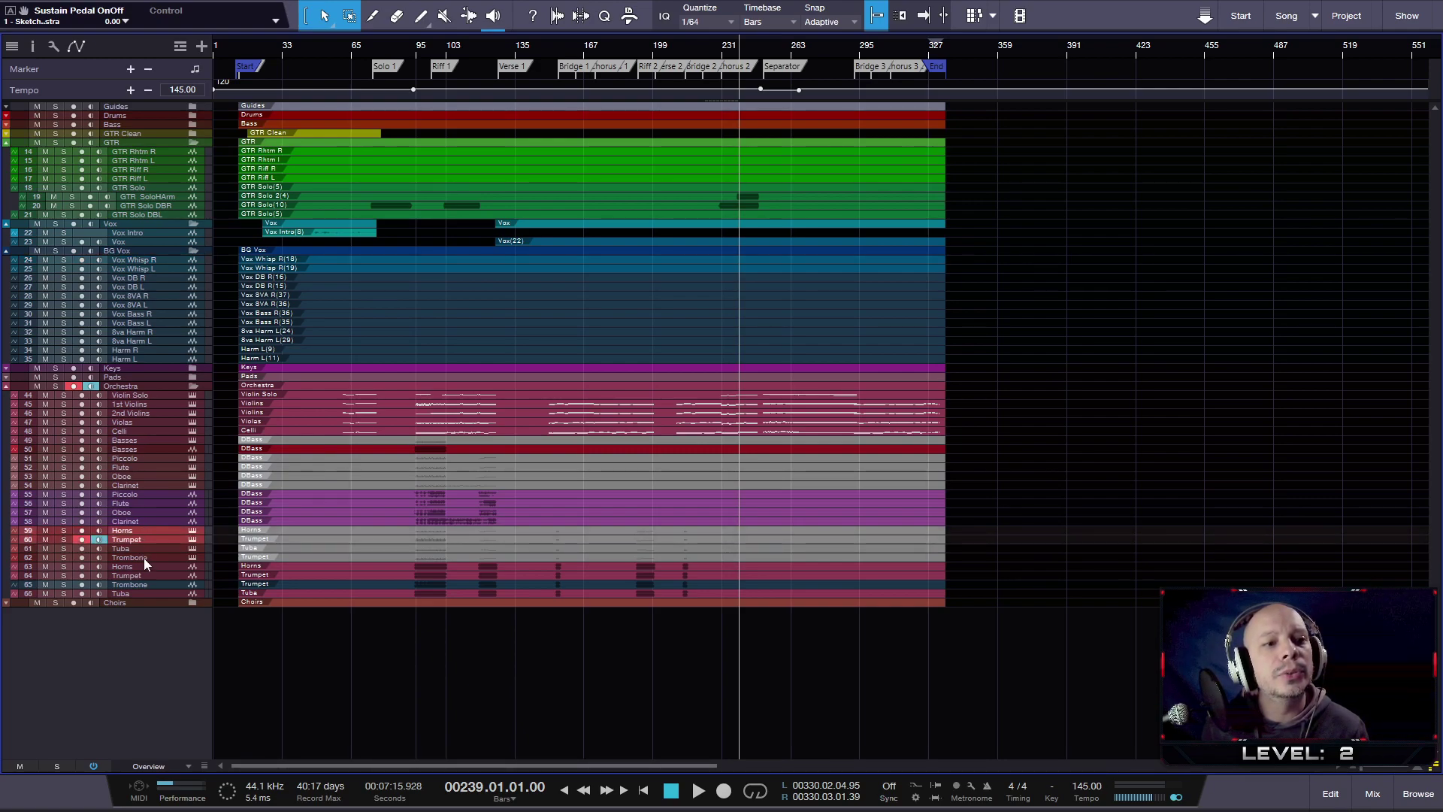
shift+click(143, 558)
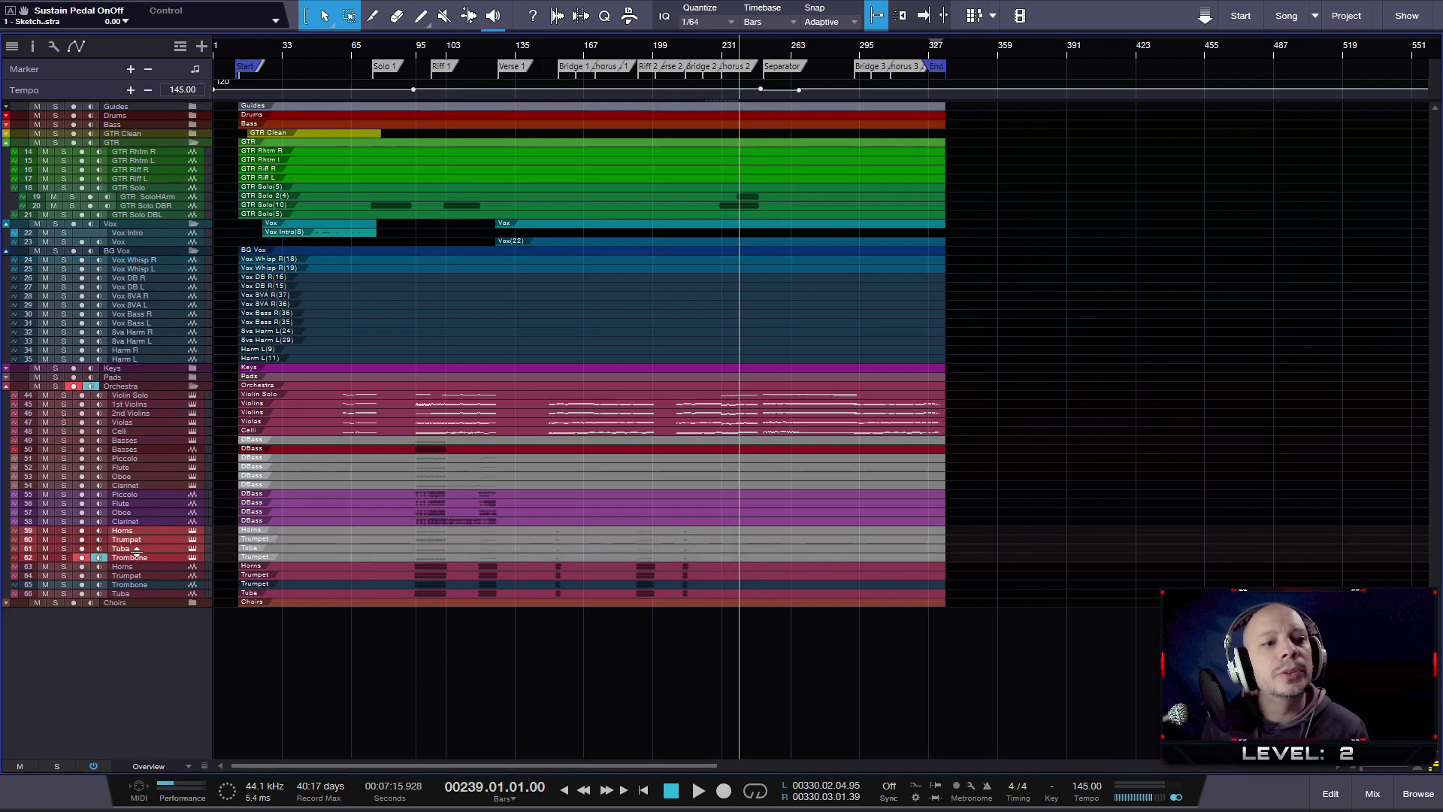
ctrl+click(133, 485)
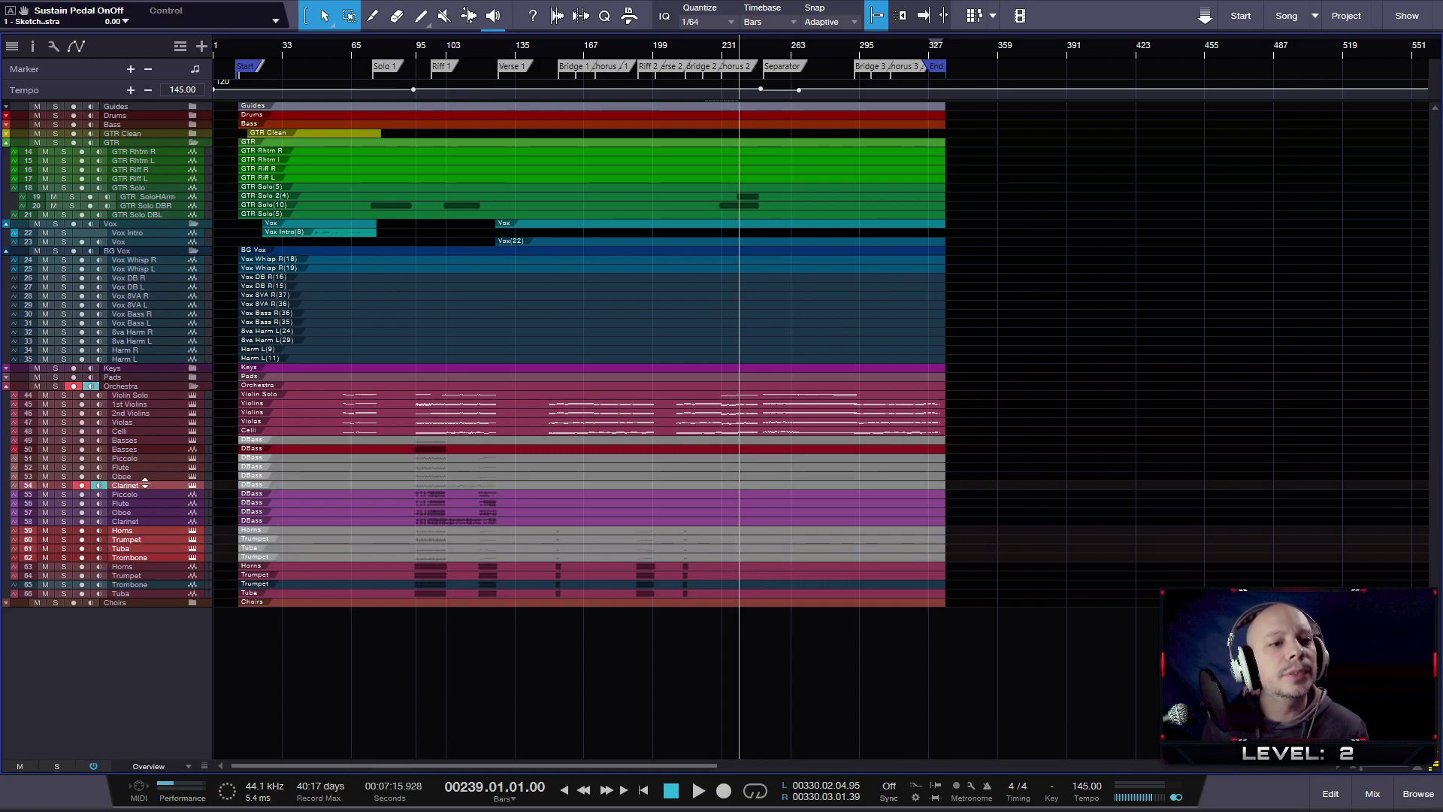
ctrl+click(138, 476)
ctrl+click(133, 467)
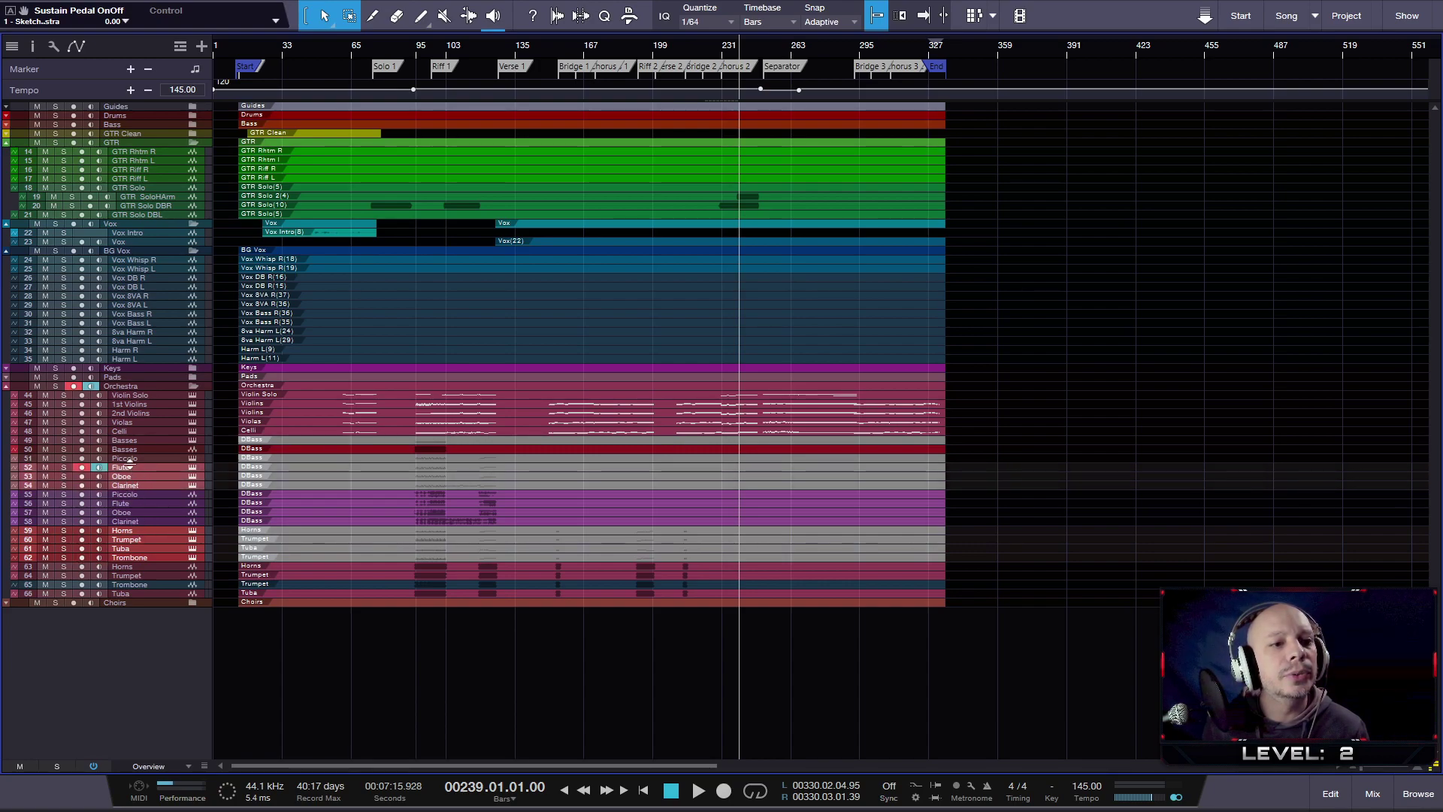
ctrl+click(121, 459)
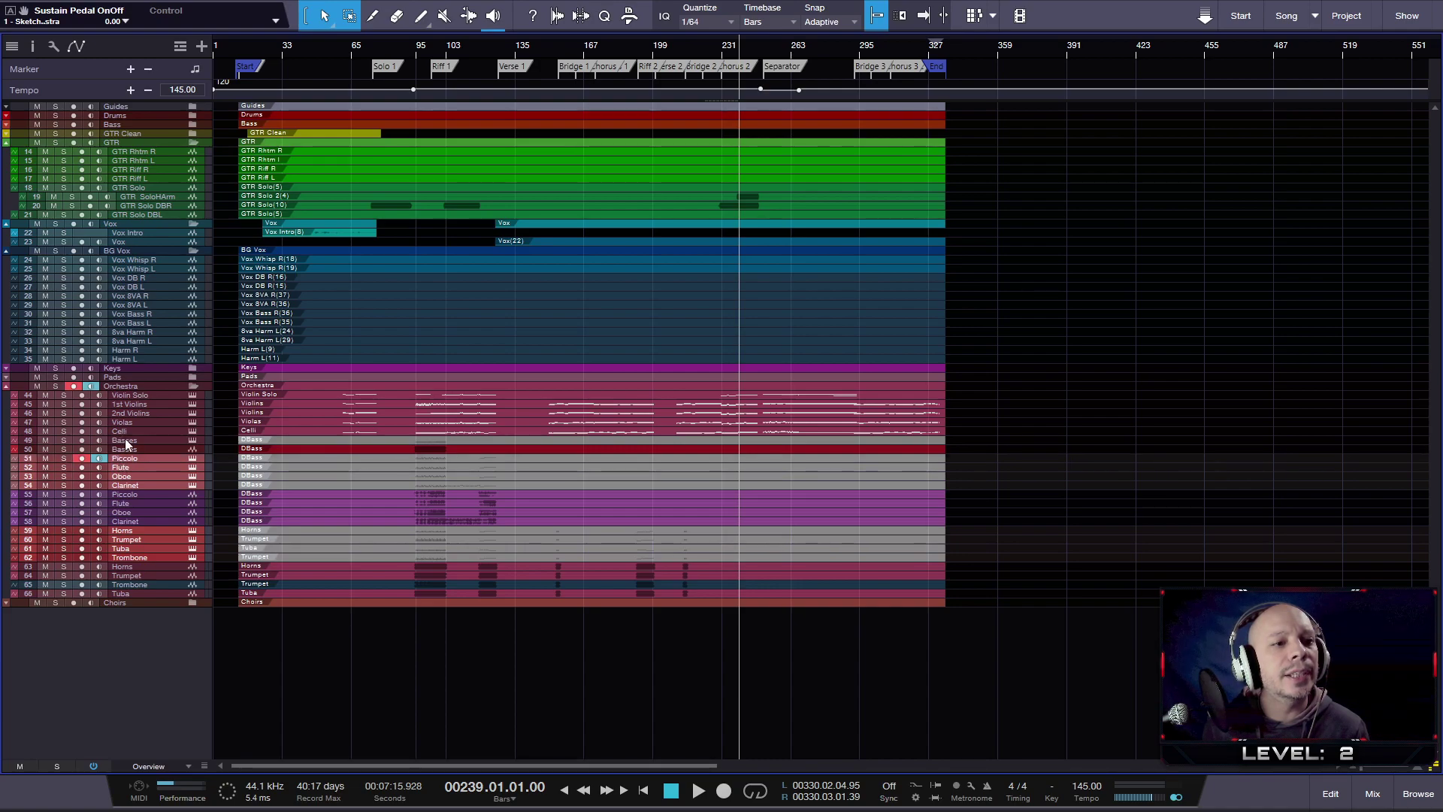
ctrl+click(124, 441)
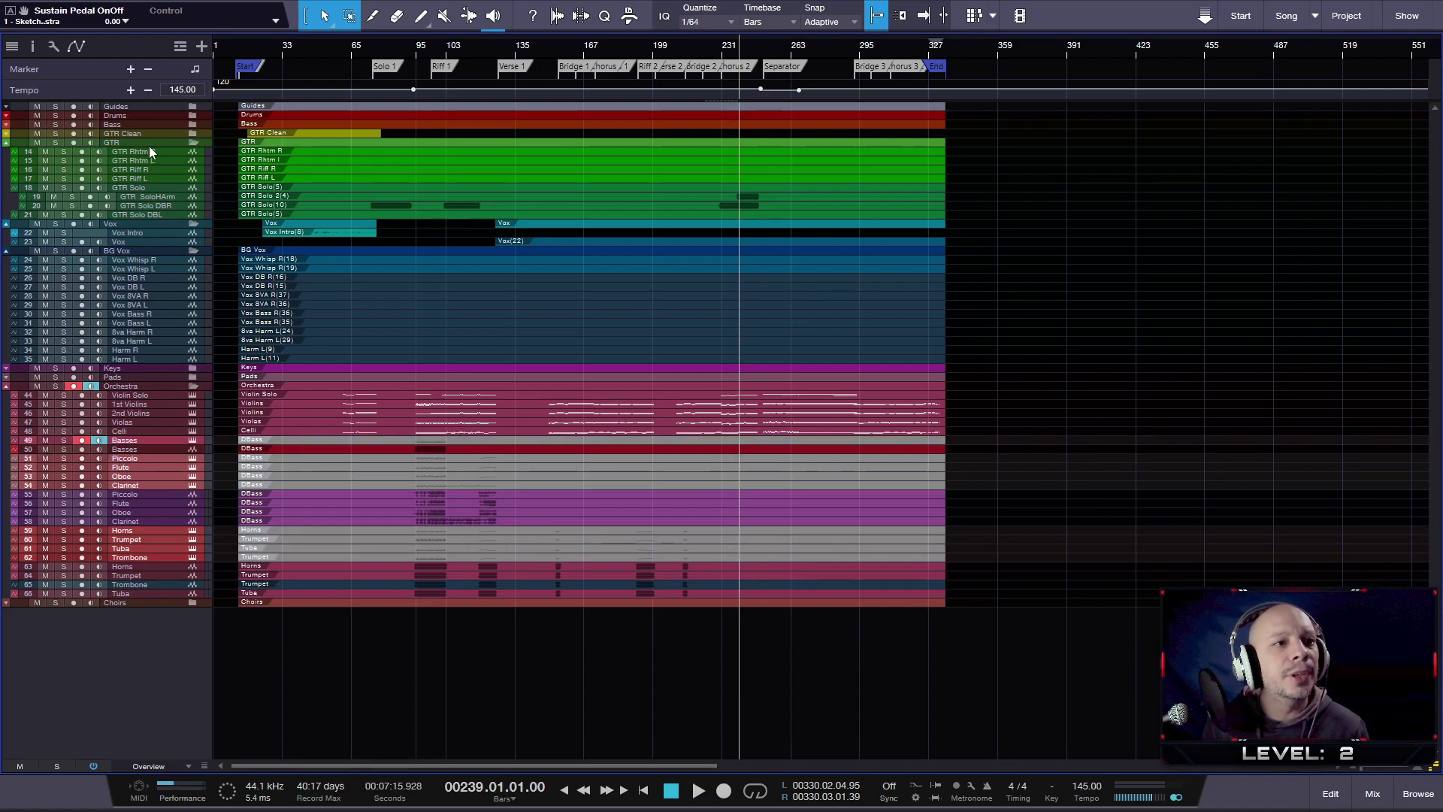
drag(149, 150, 148, 105)
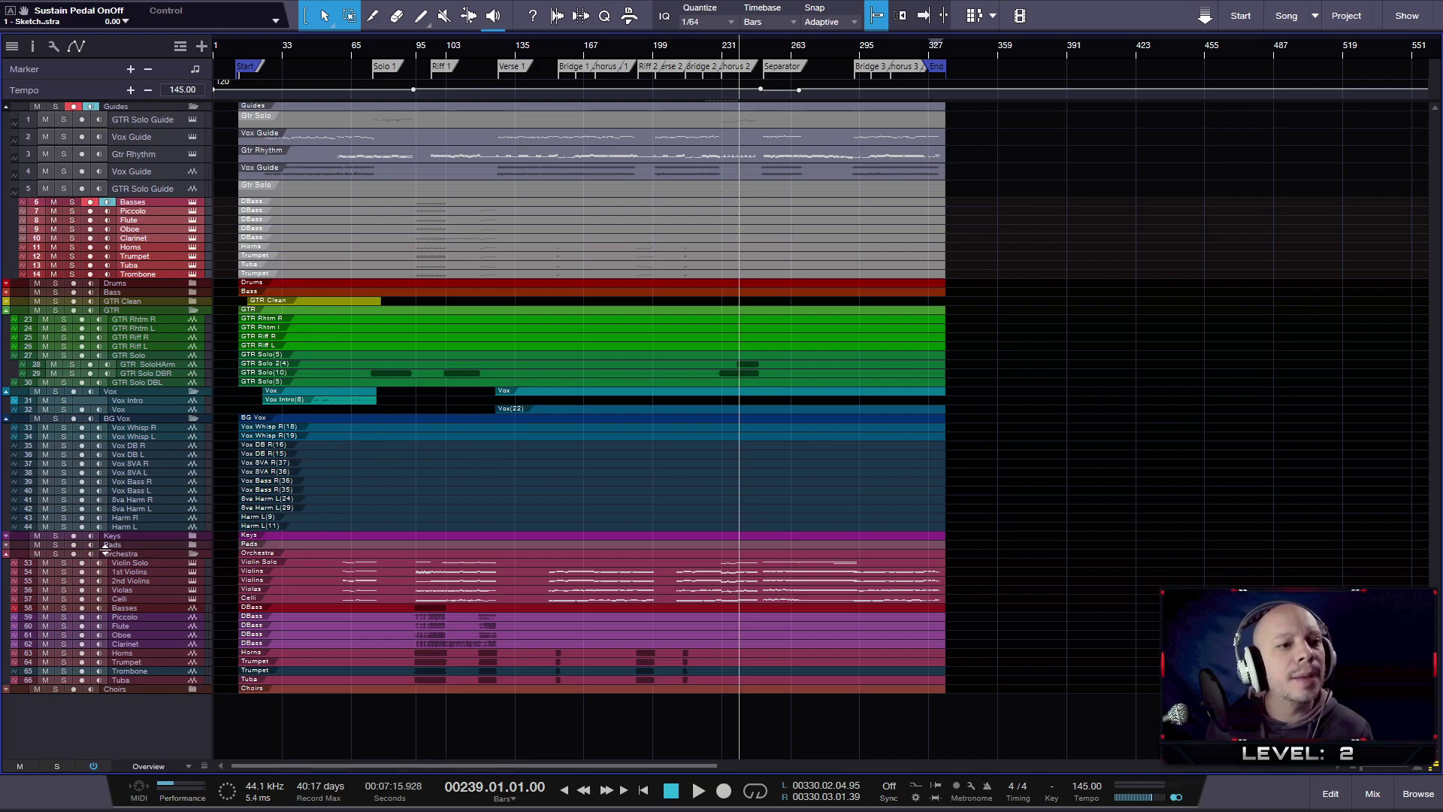
- Collapse the Orchestra folder and move the High Pad BG and Low Pad BG instrument tracks from Pads into Guides, above Basses
click(188, 557)
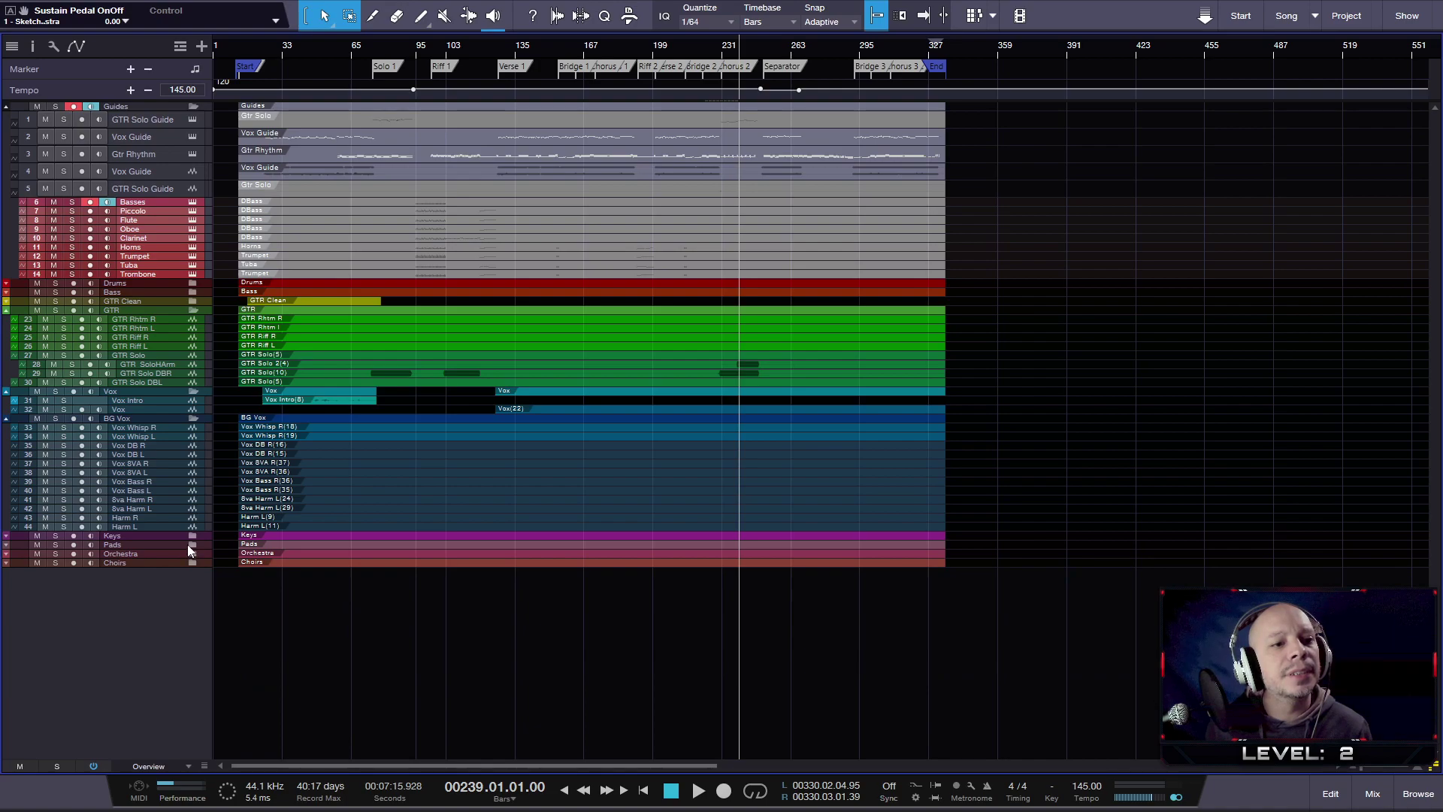
click(191, 544)
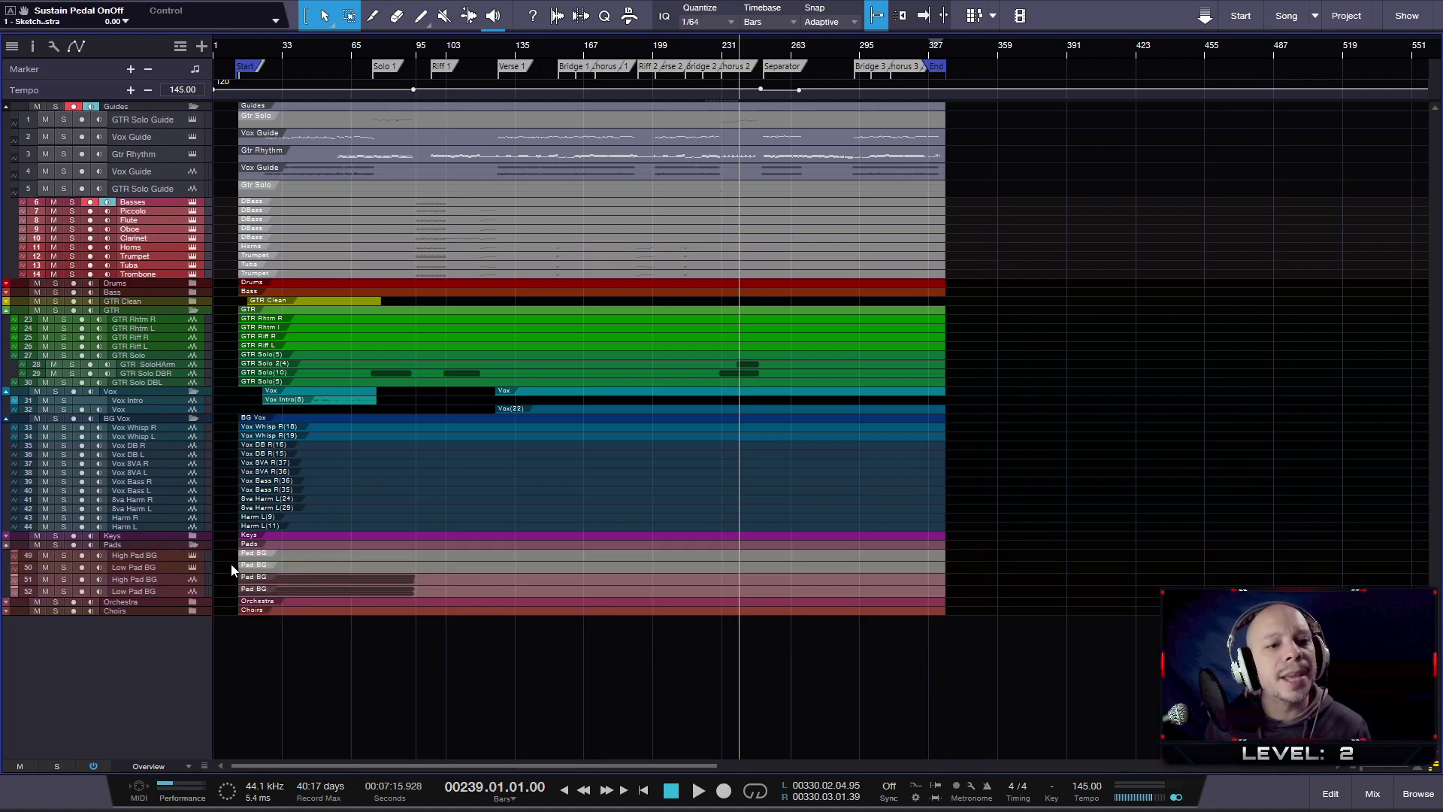
click(164, 555)
shift+click(171, 566)
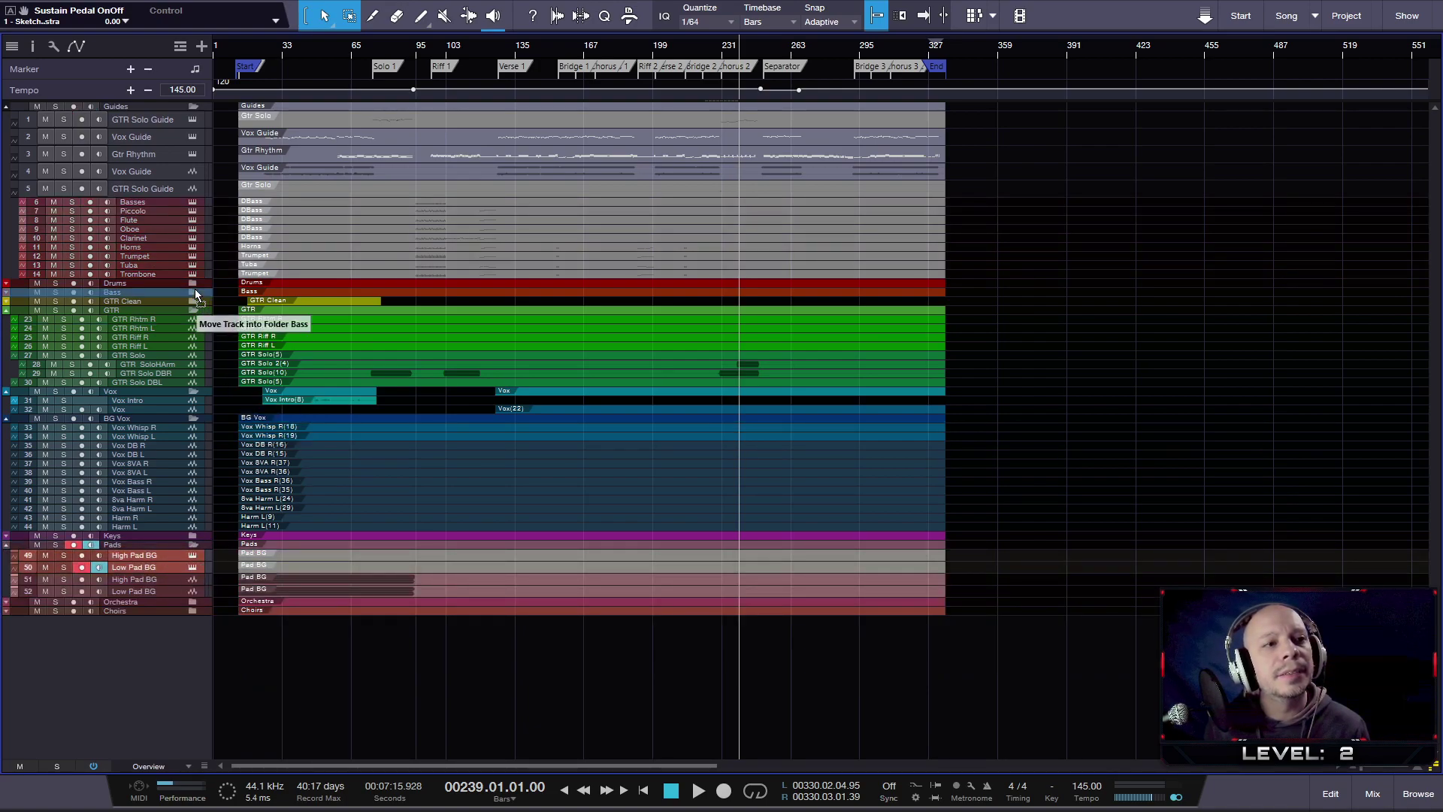
drag(196, 289, 152, 200)
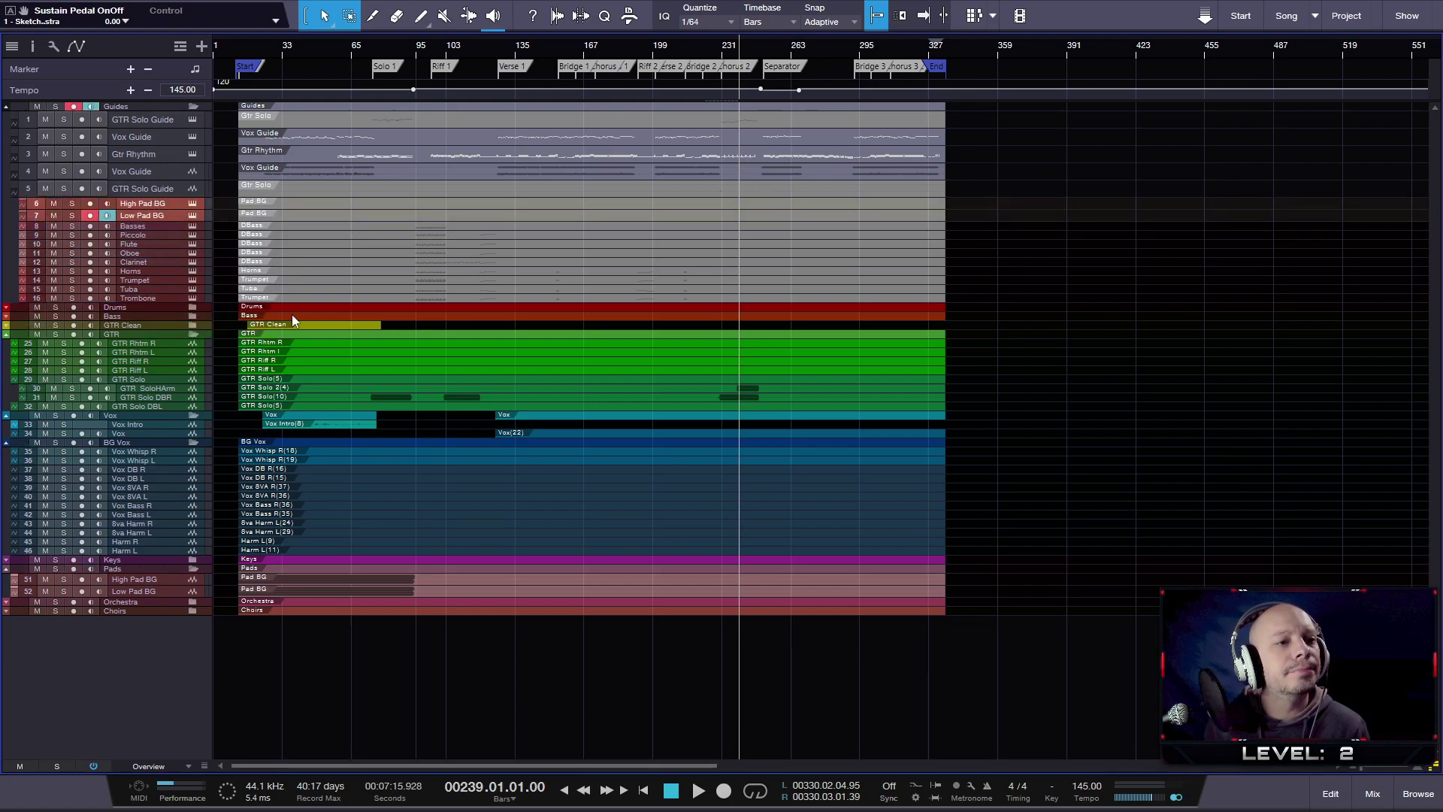
- Expand the Keys folder and move its Hammond and Piano instrument tracks into the Guides folder, above High Pad BG
click(193, 560)
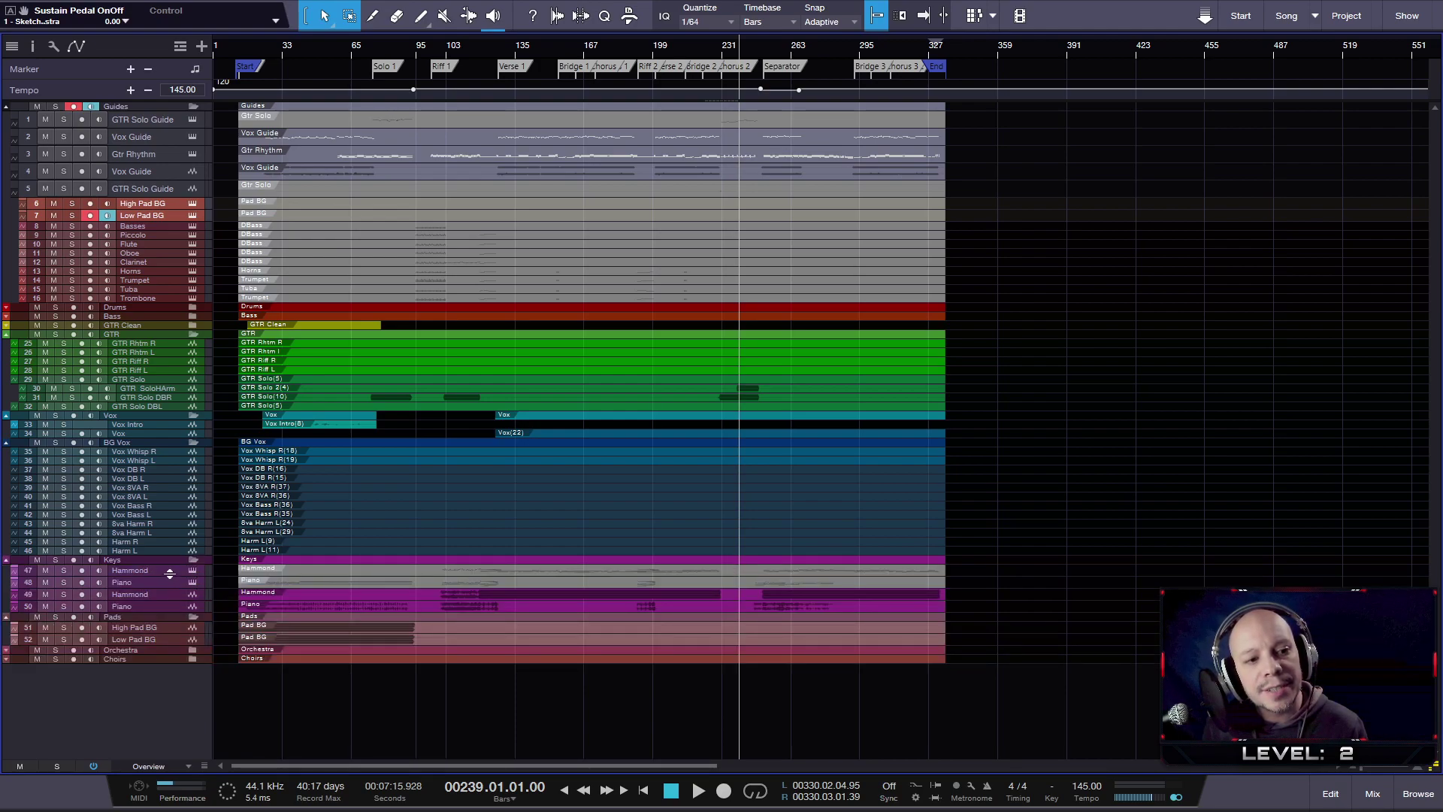
click(170, 573)
shift+click(159, 579)
drag(151, 569, 166, 208)
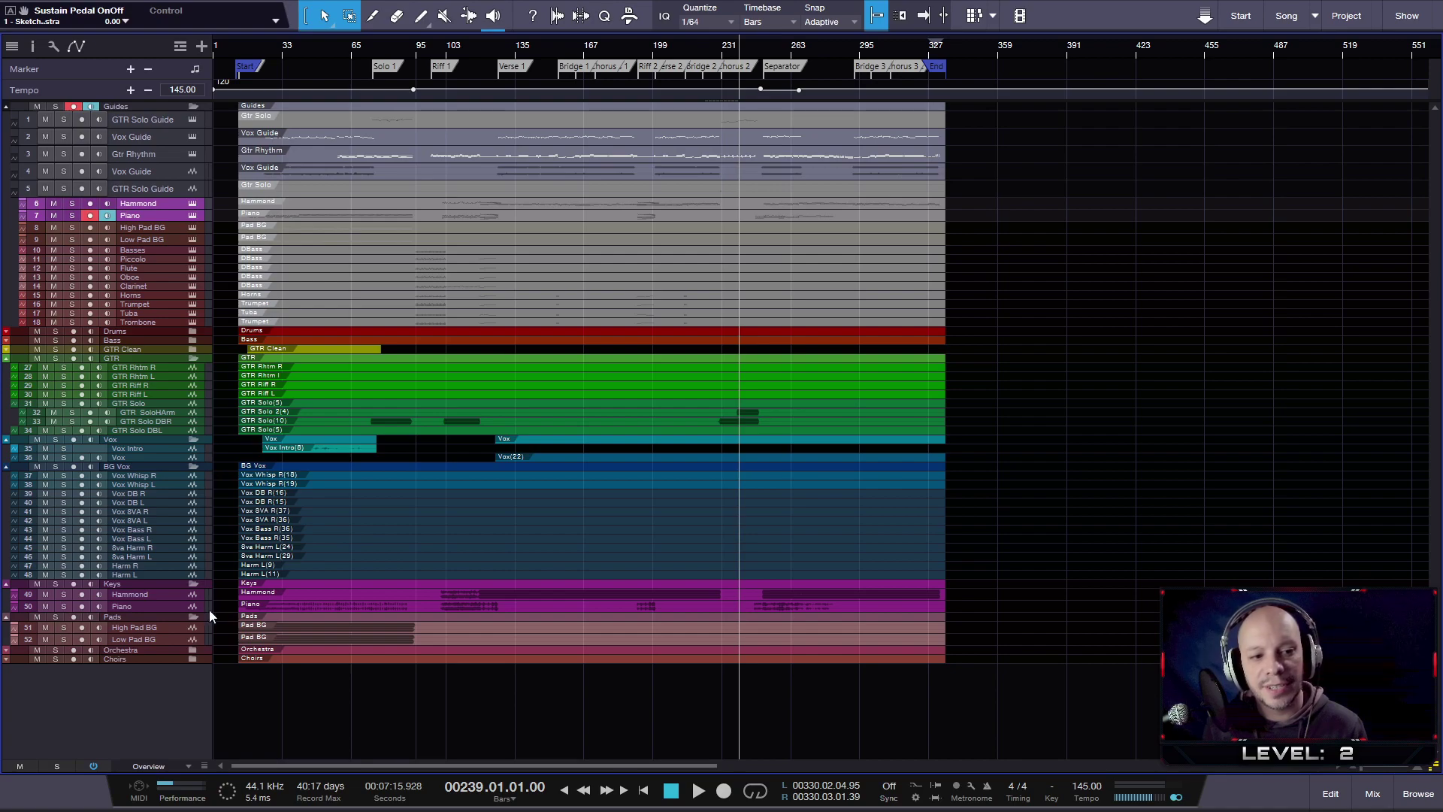
- Expand the Choirs folder and move its Choir F and Choir M instrument tracks into the Guides folder, below Trombone
click(192, 651)
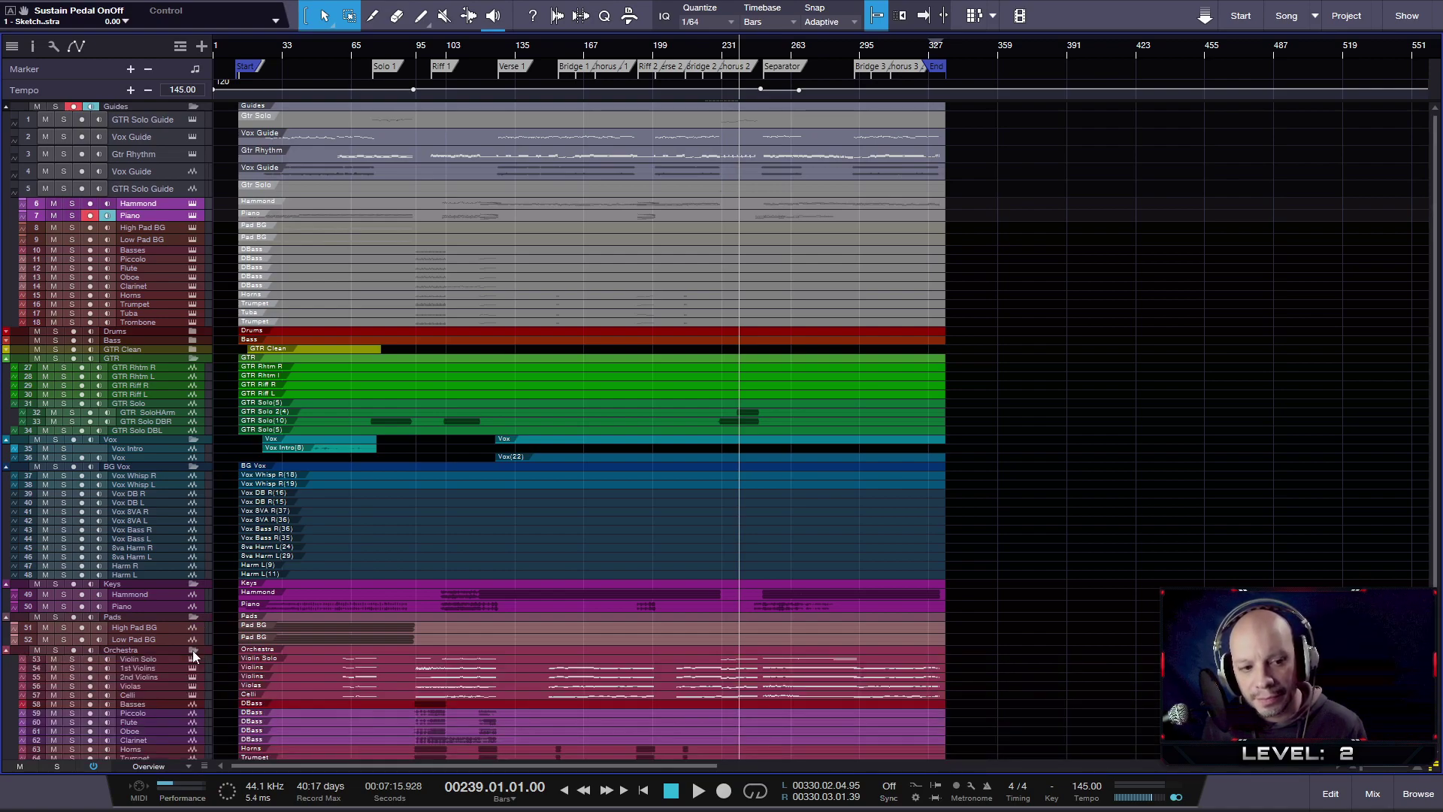
click(192, 651)
click(192, 658)
scroll(282, 650, down, 3)
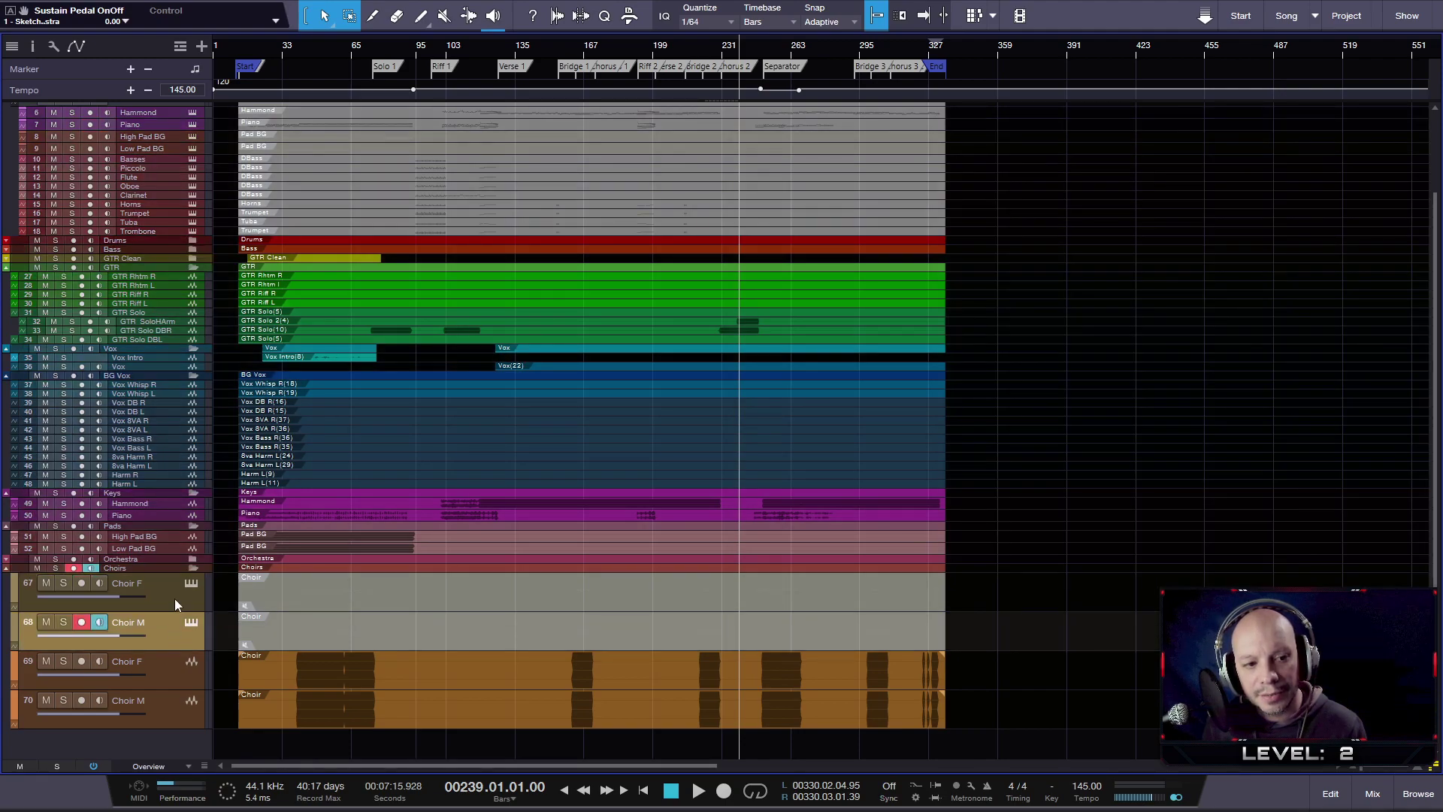
click(175, 598)
drag(168, 595, 140, 240)
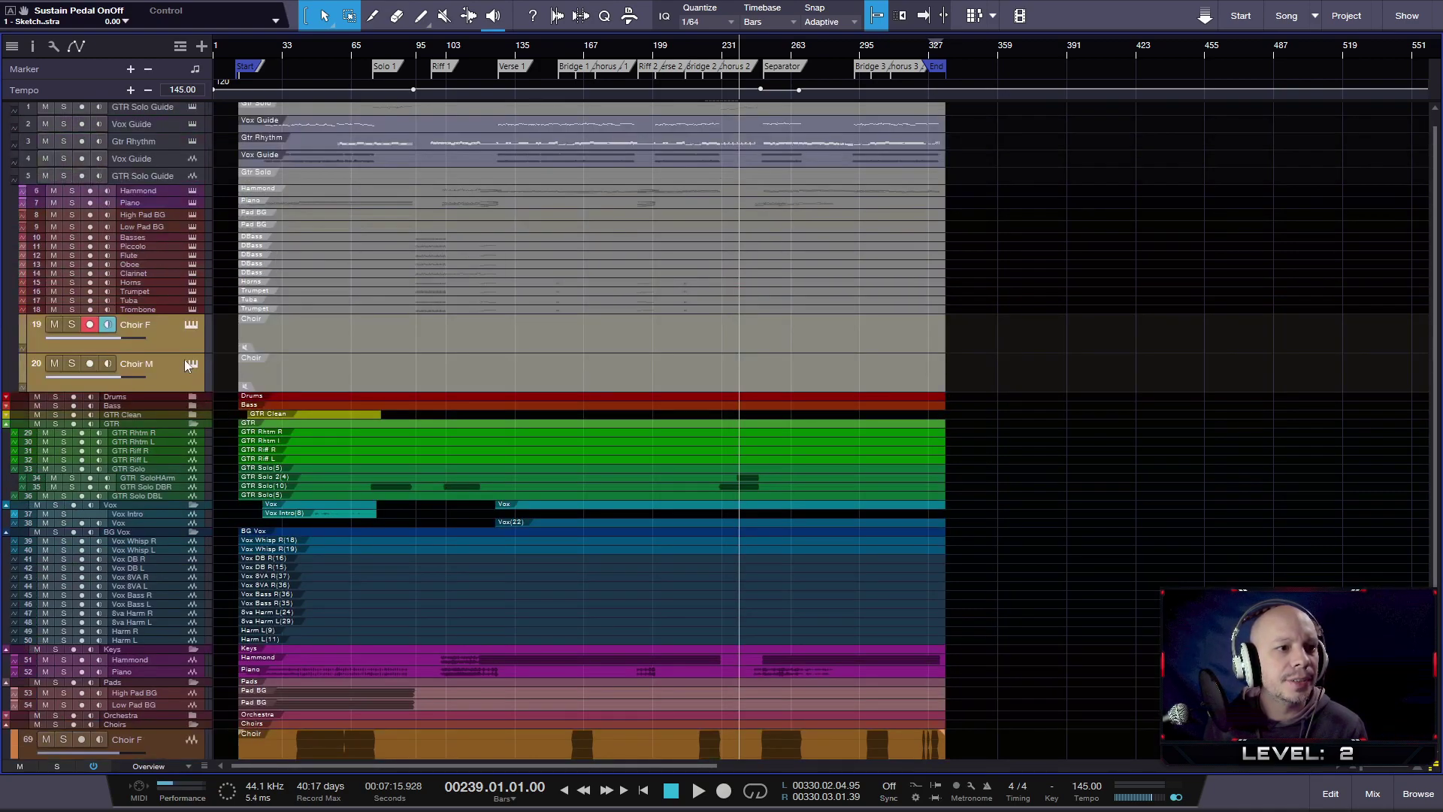
- Set all tracks in the arrangement to the same compact height and check the folders below Guides
key(shift+w)
key(shift+w)
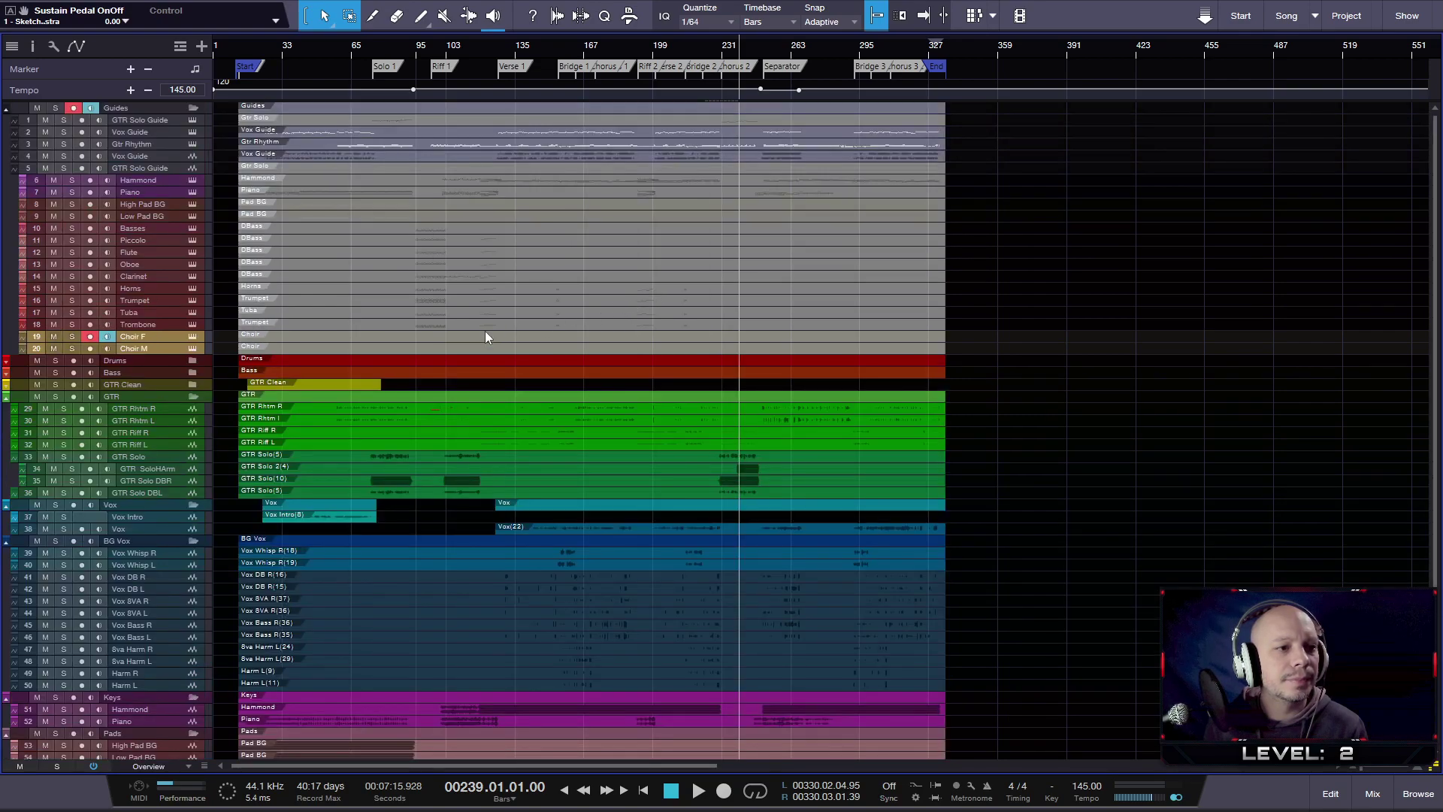
scroll(366, 278, down, 3)
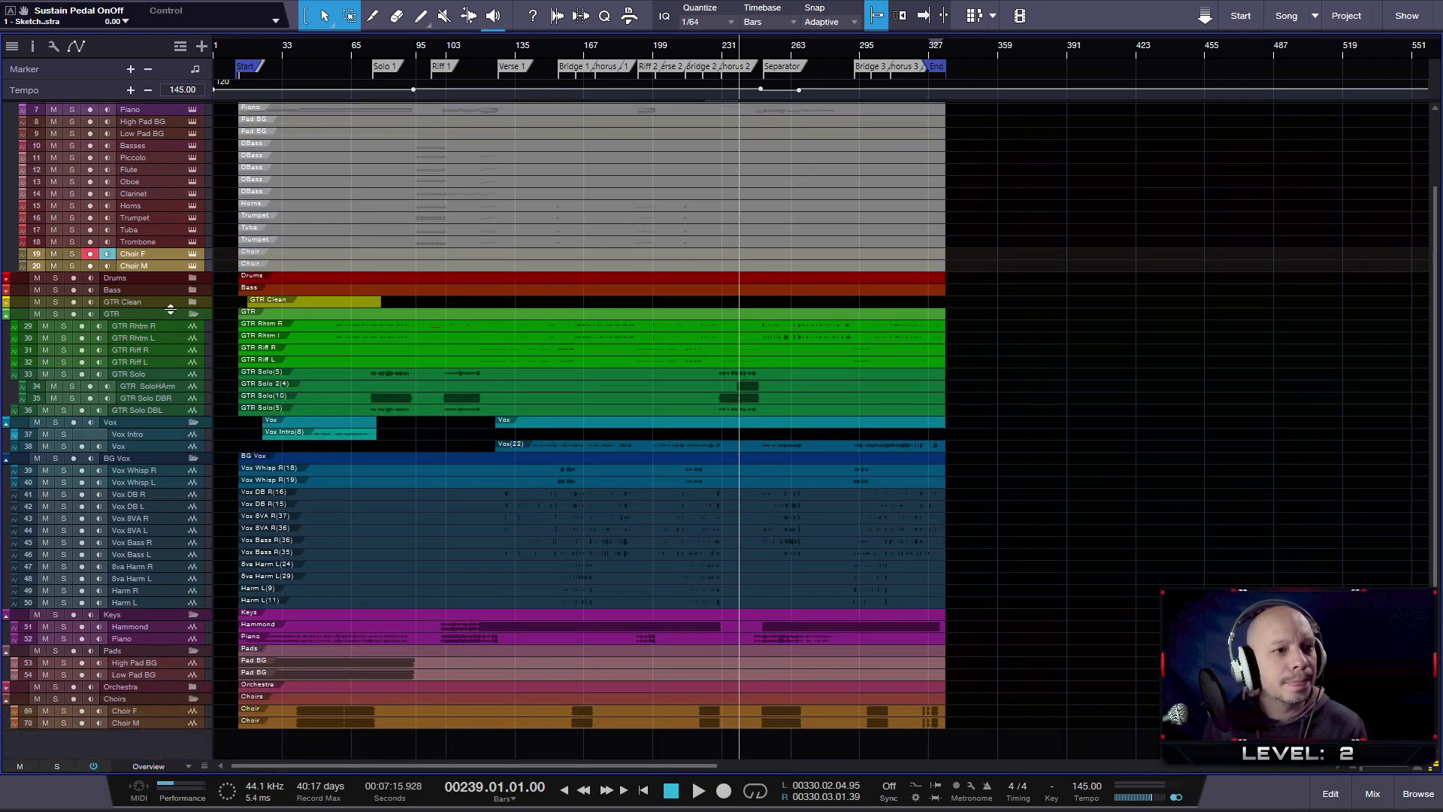
- Expand the Bass folder and move its Bass DI and Bass Dist instrument tracks into the Guides folder, above Hammond
click(194, 289)
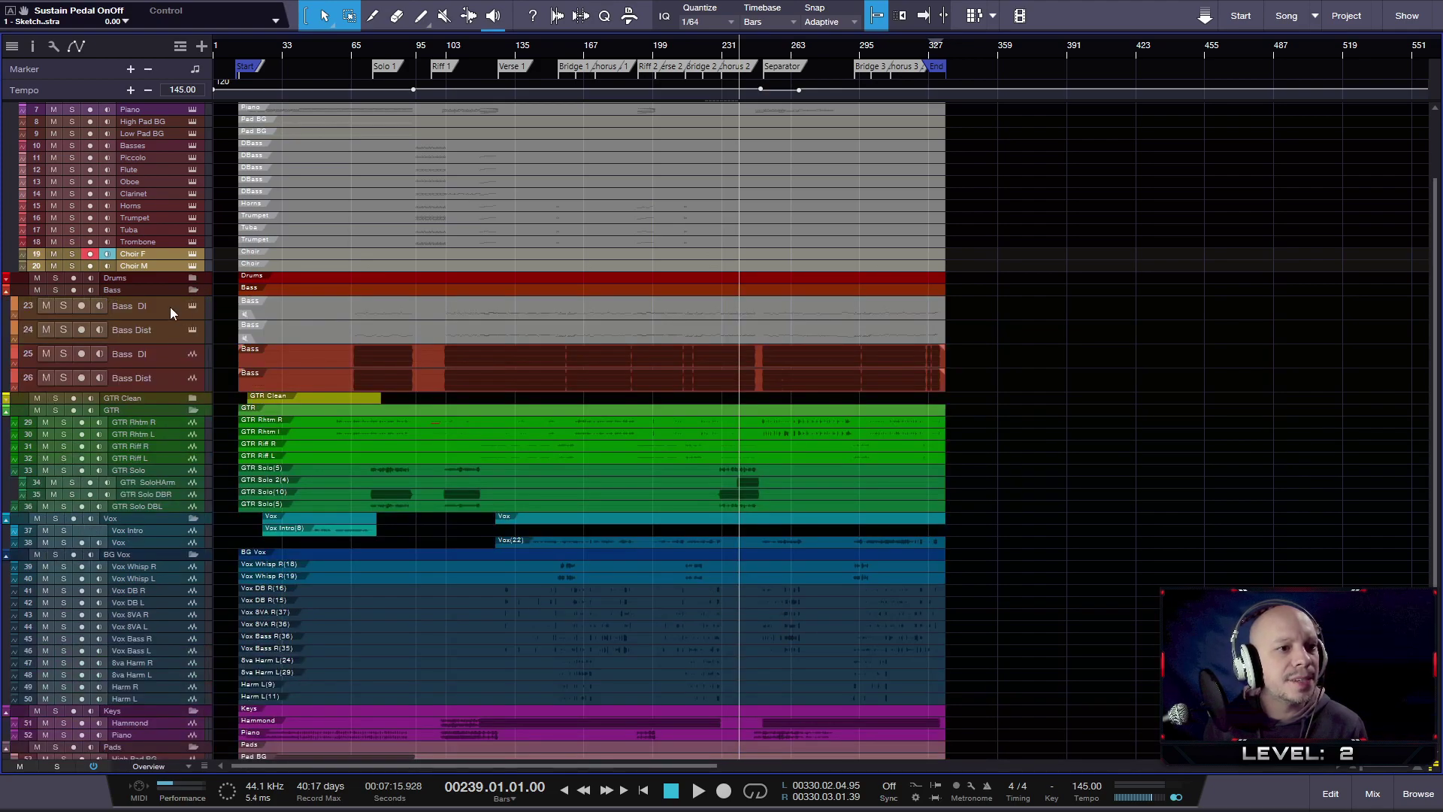
click(169, 307)
shift+click(170, 326)
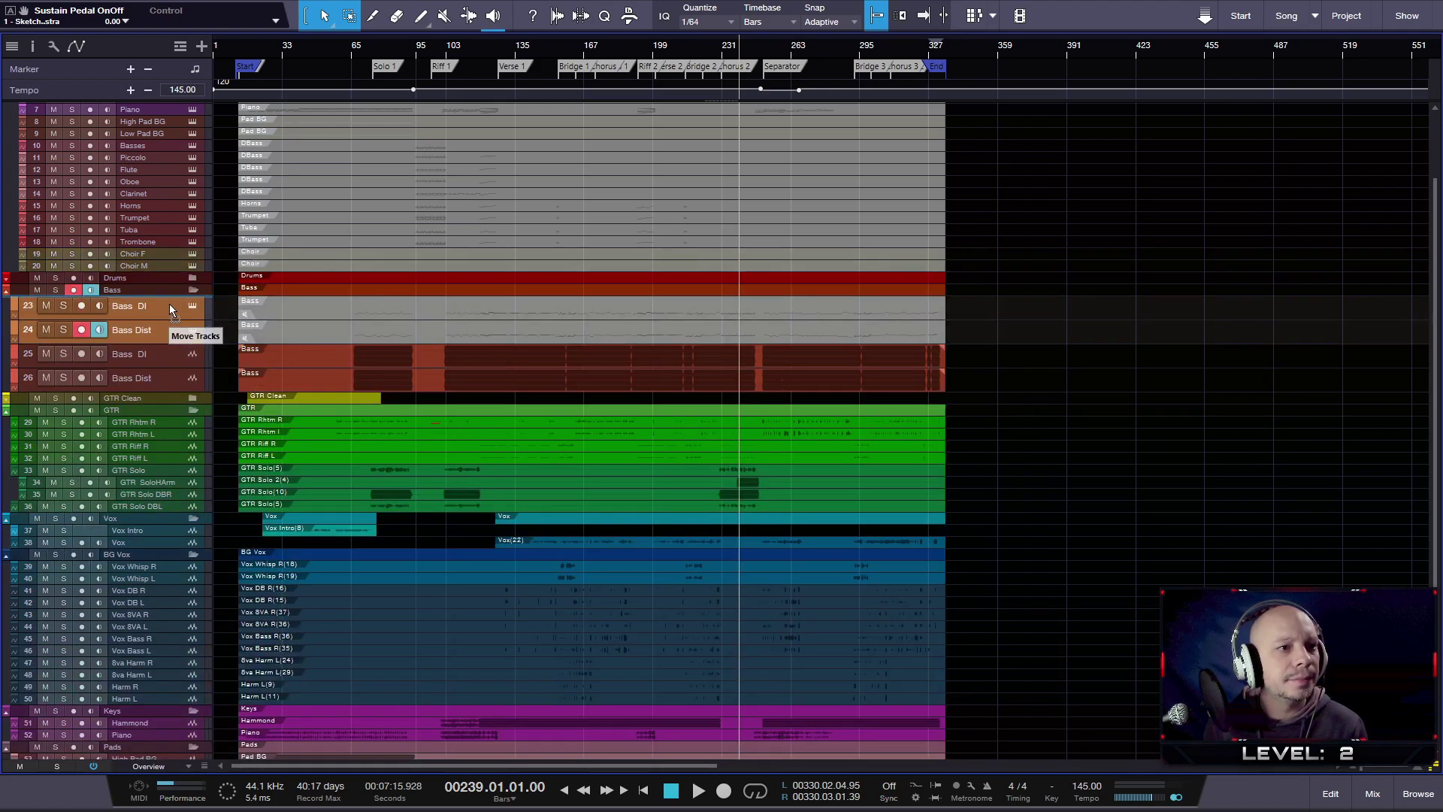
scroll(166, 124, up, 2)
scroll(161, 139, up, 2)
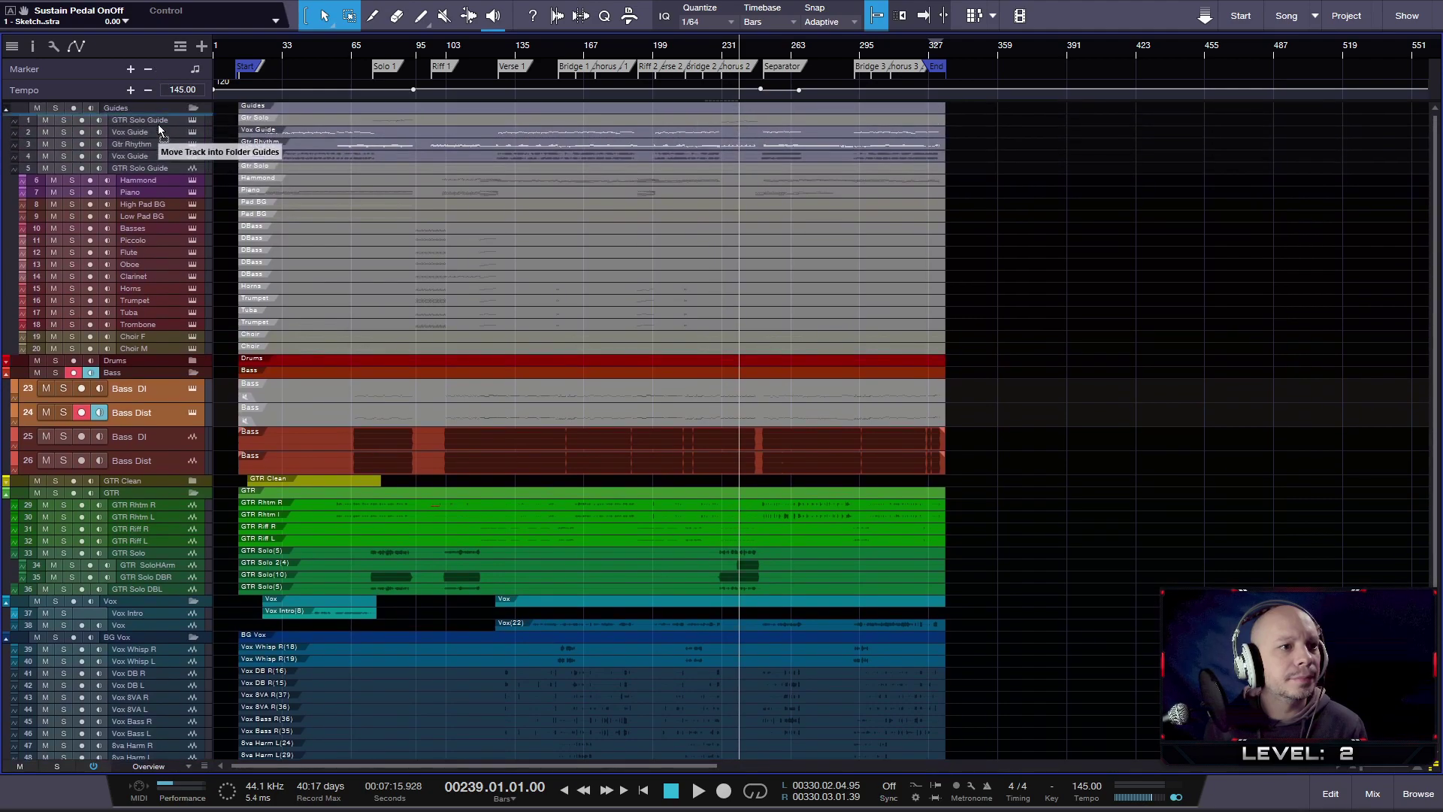
drag(156, 173, 156, 174)
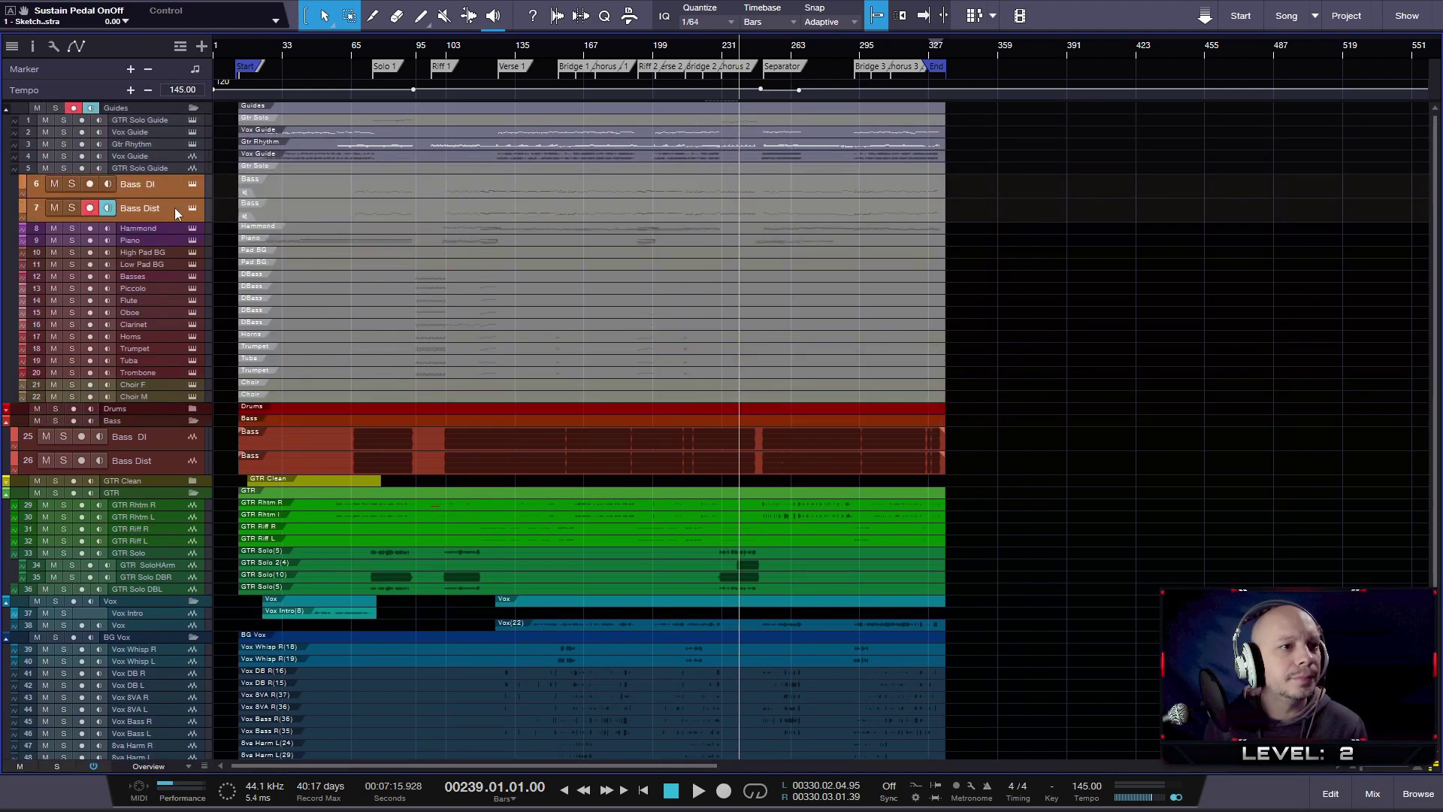
scroll(431, 397, down, 2)
scroll(269, 233, up, 2)
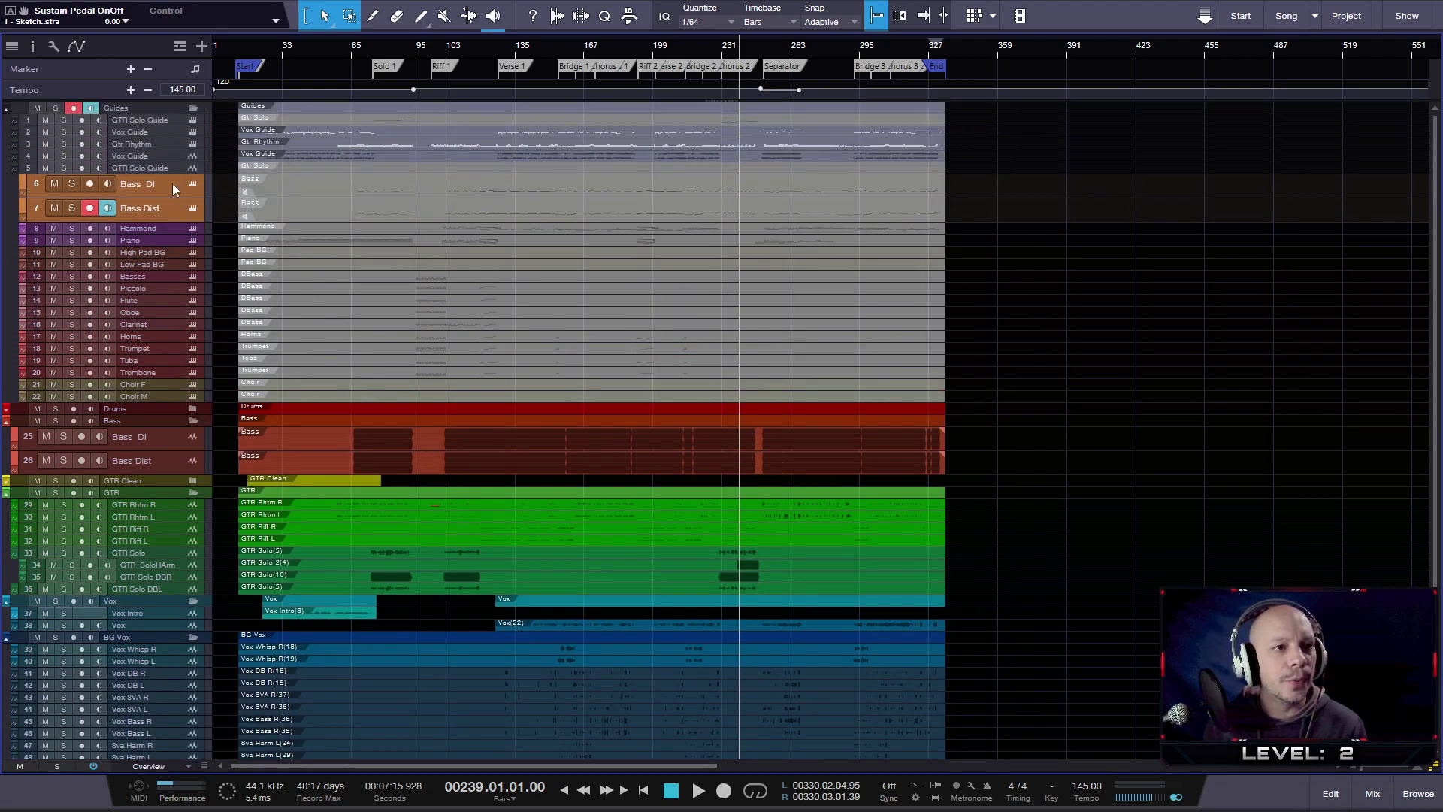
- Collapse the Guides folder and set all remaining visible tracks to the Overview height
click(193, 108)
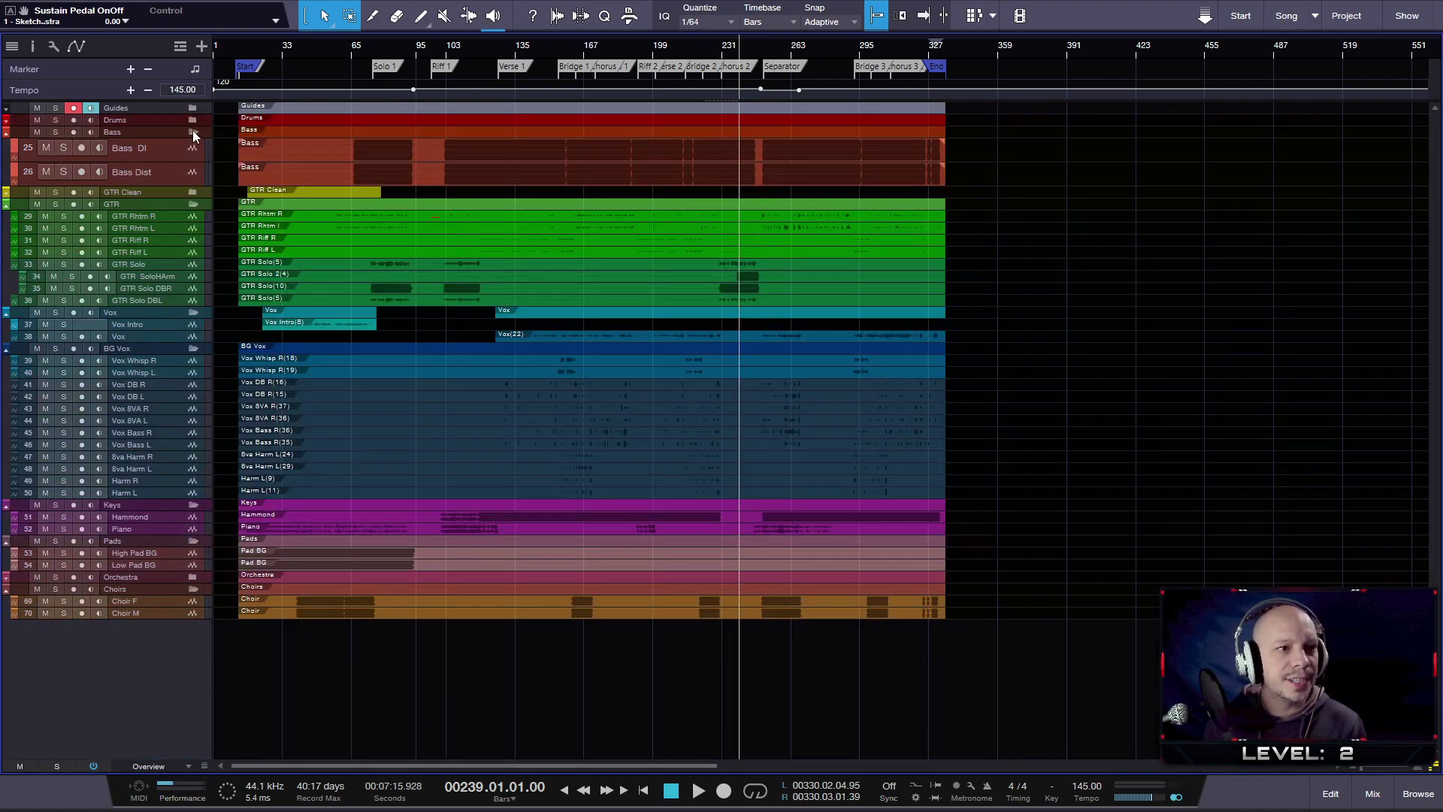
scroll(579, 276, up, 1)
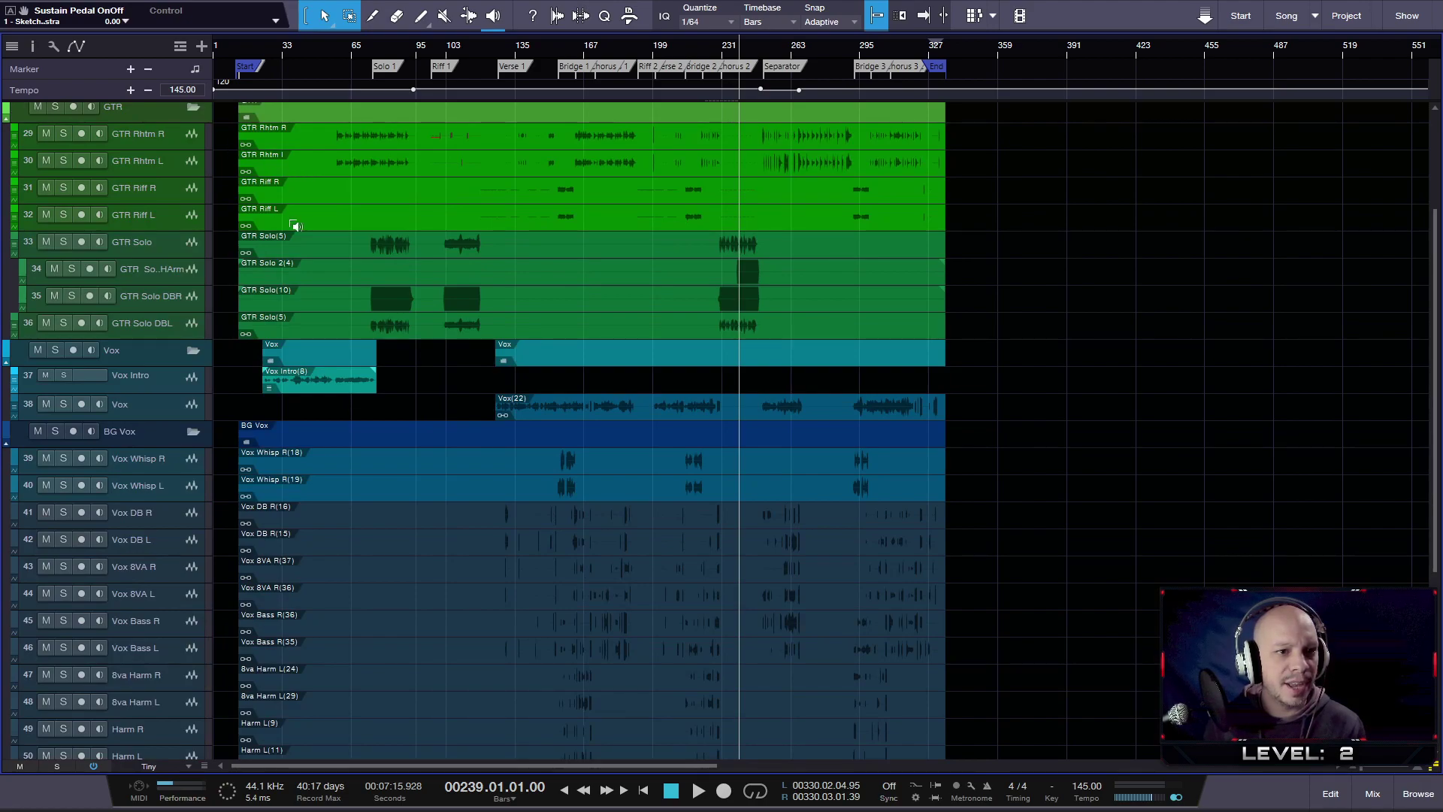
scroll(295, 225, down, 1)
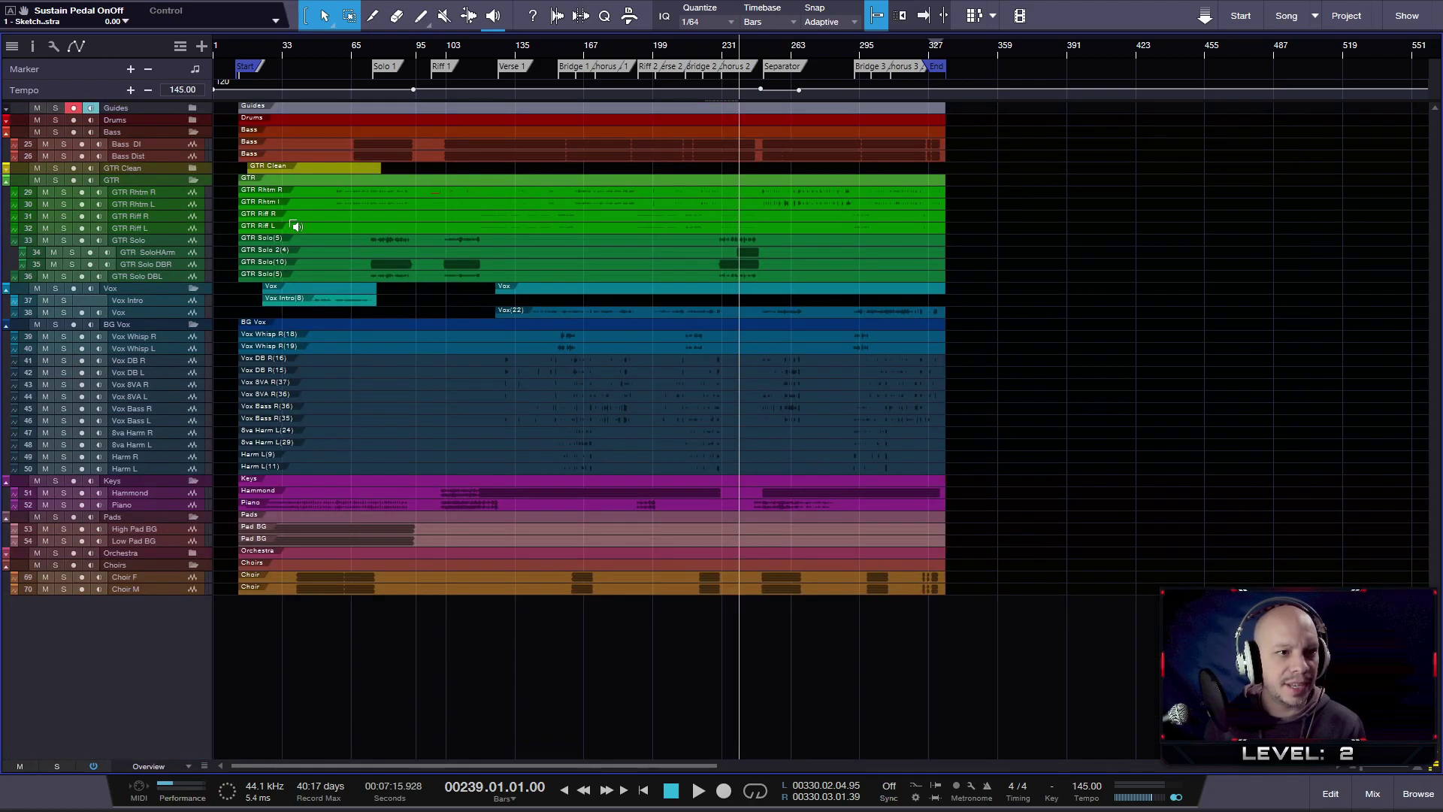
- Check the contents of the Drums folder and collapse the Choirs, Pads, Keys, BG Vox, Vox, GTR and Bass folders
click(193, 120)
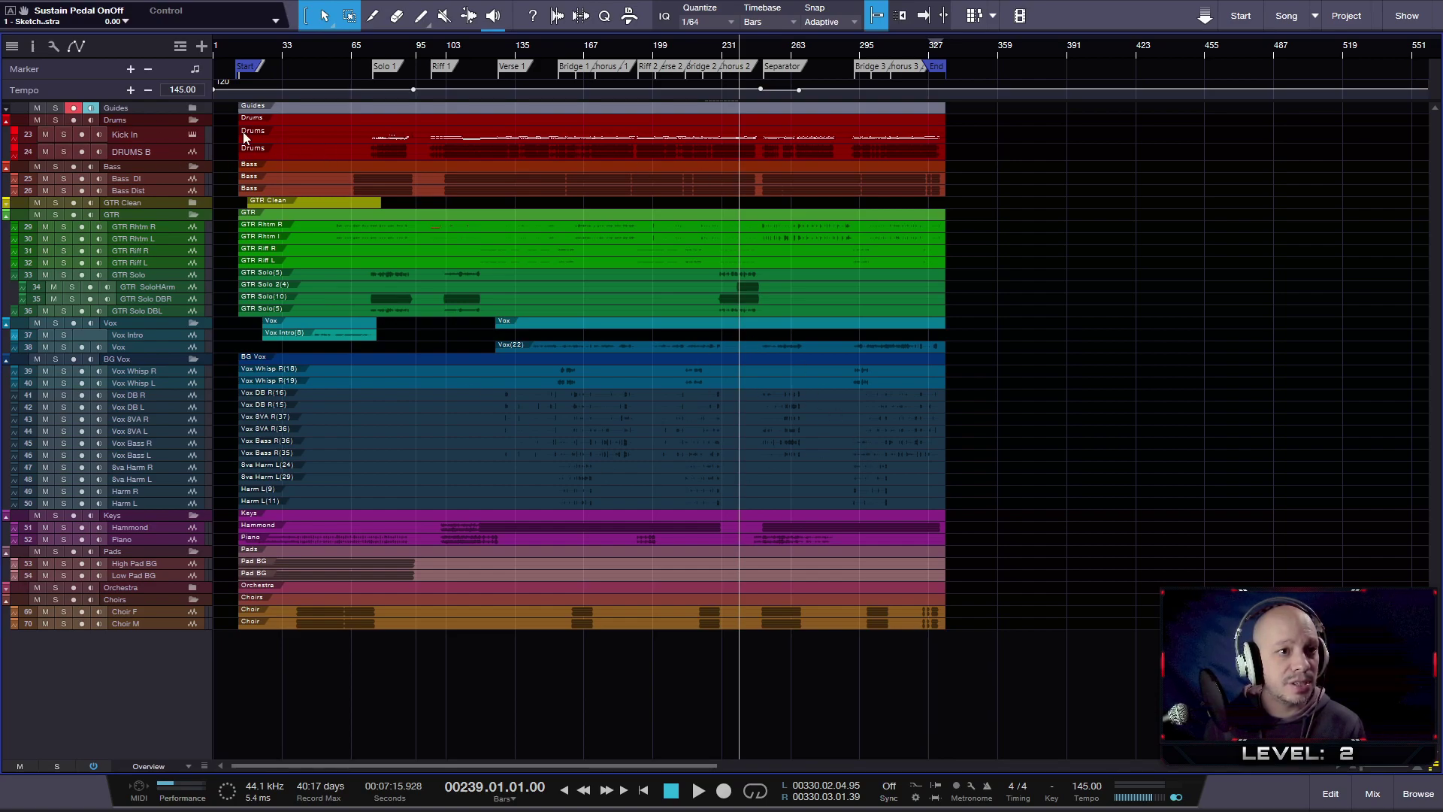
click(199, 121)
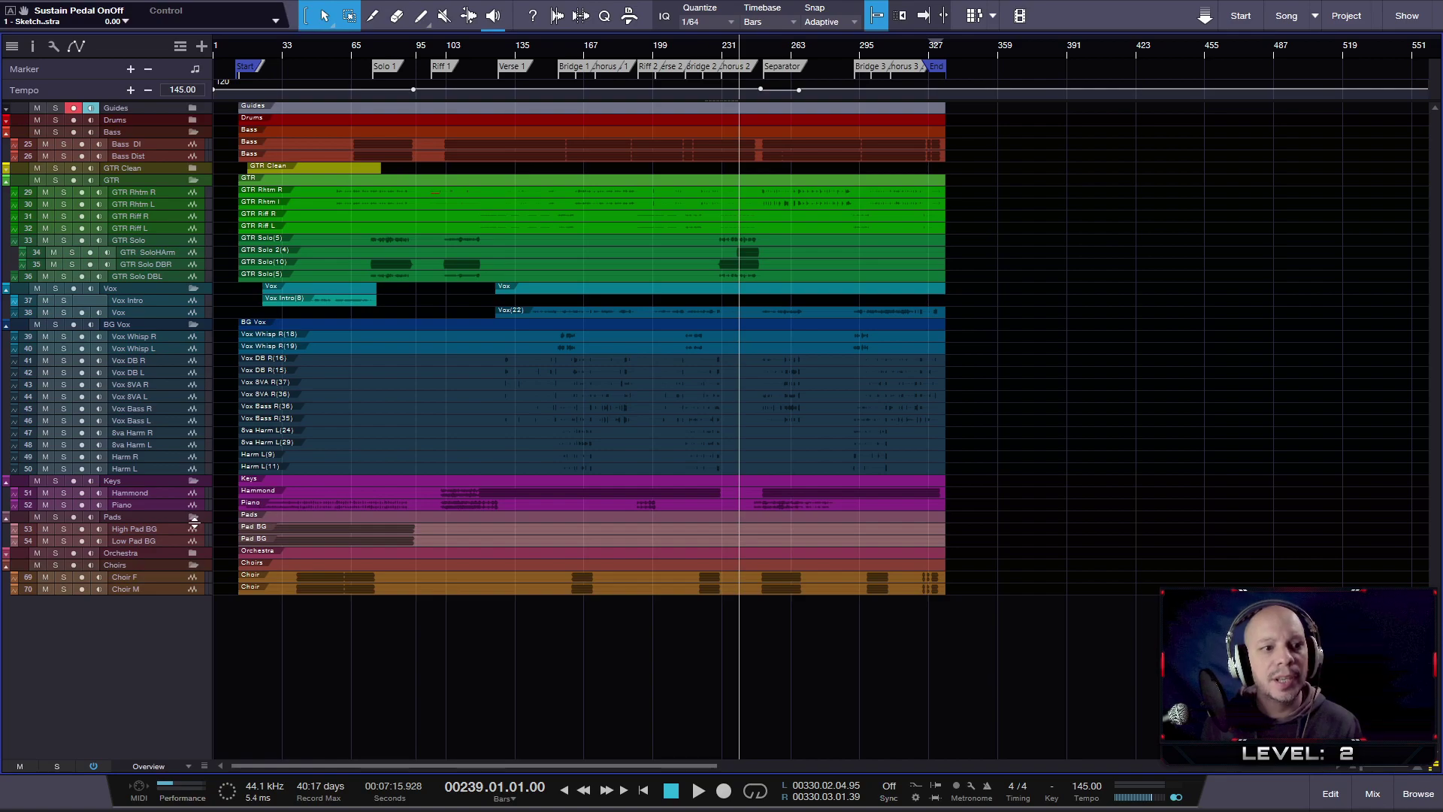
click(193, 564)
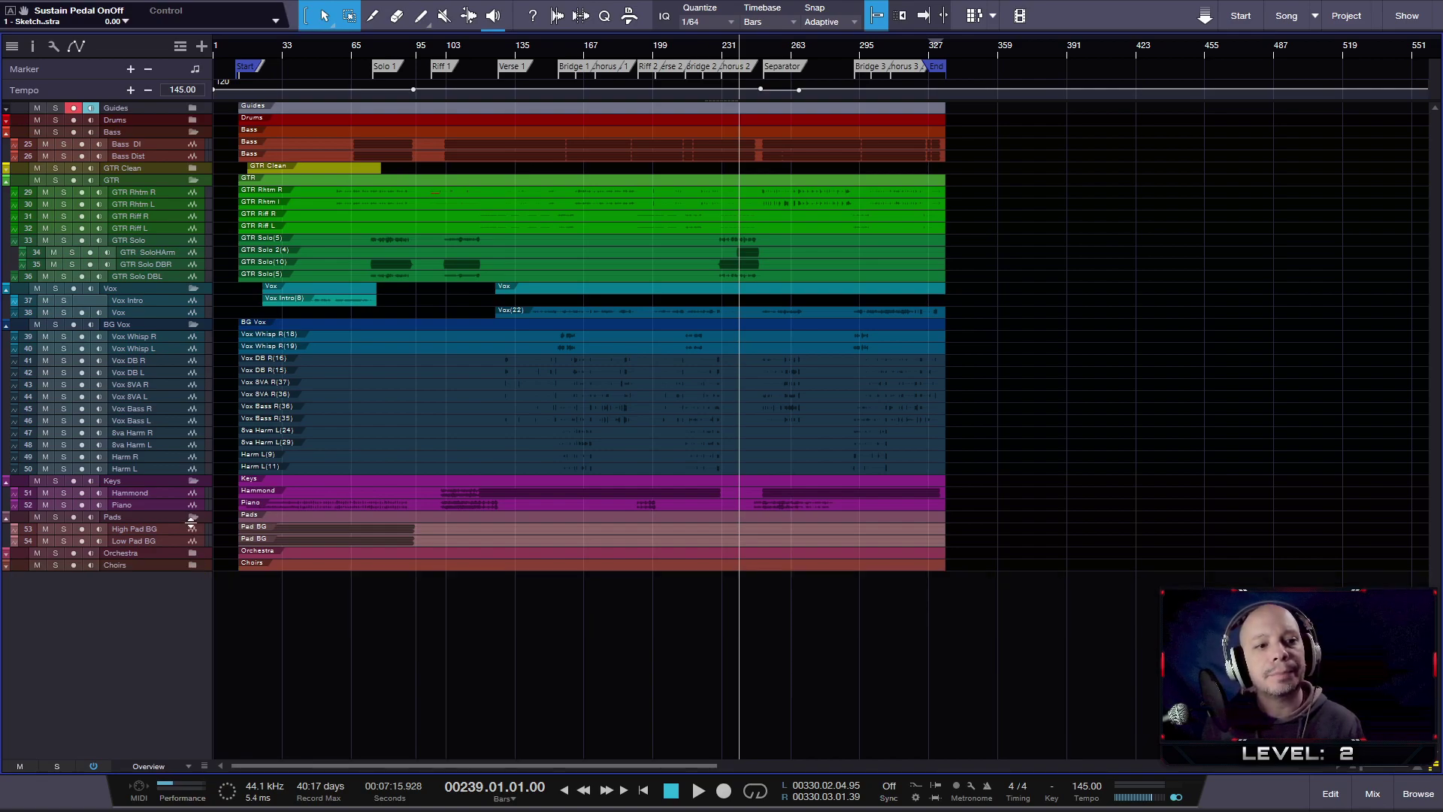
click(193, 517)
click(192, 481)
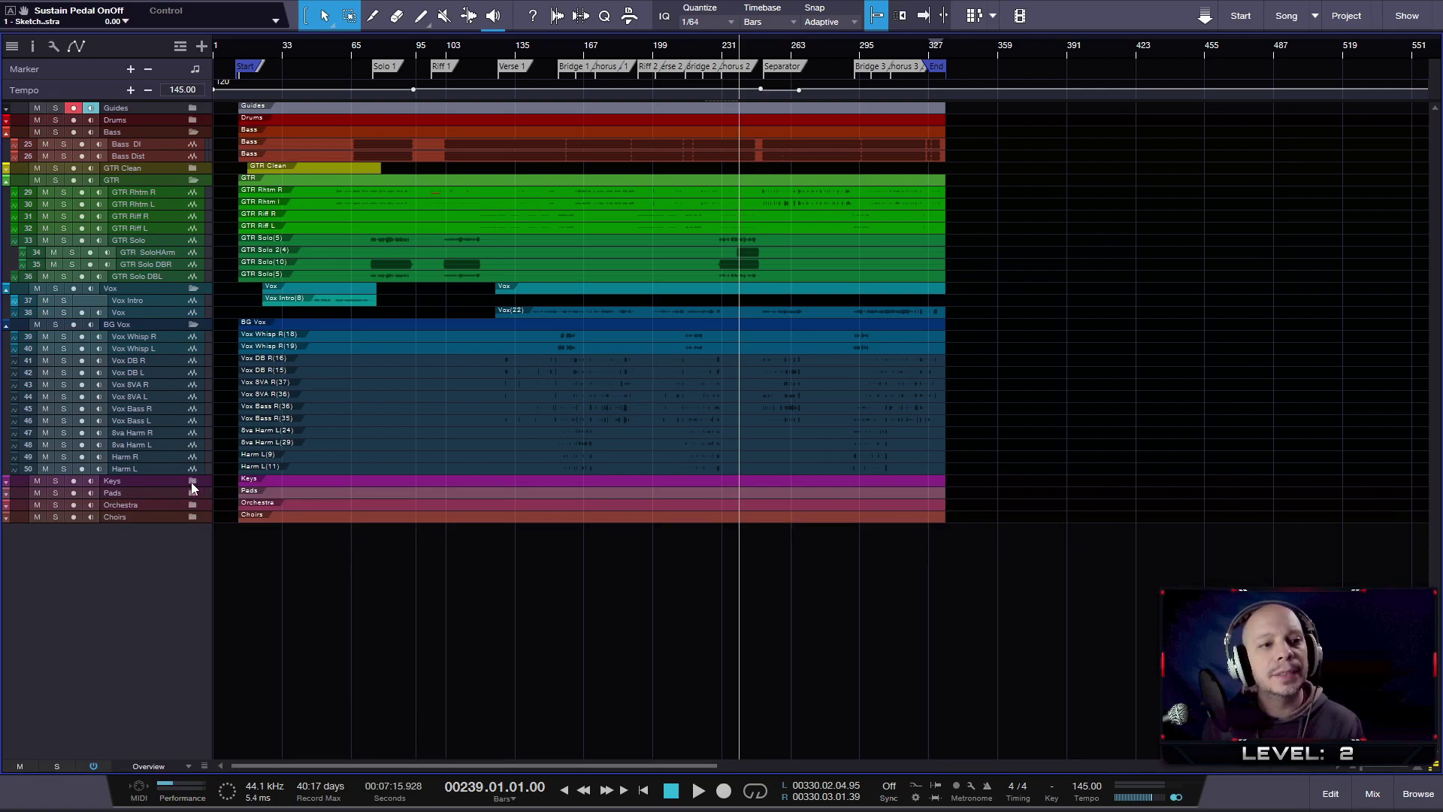
click(192, 324)
click(194, 288)
click(193, 181)
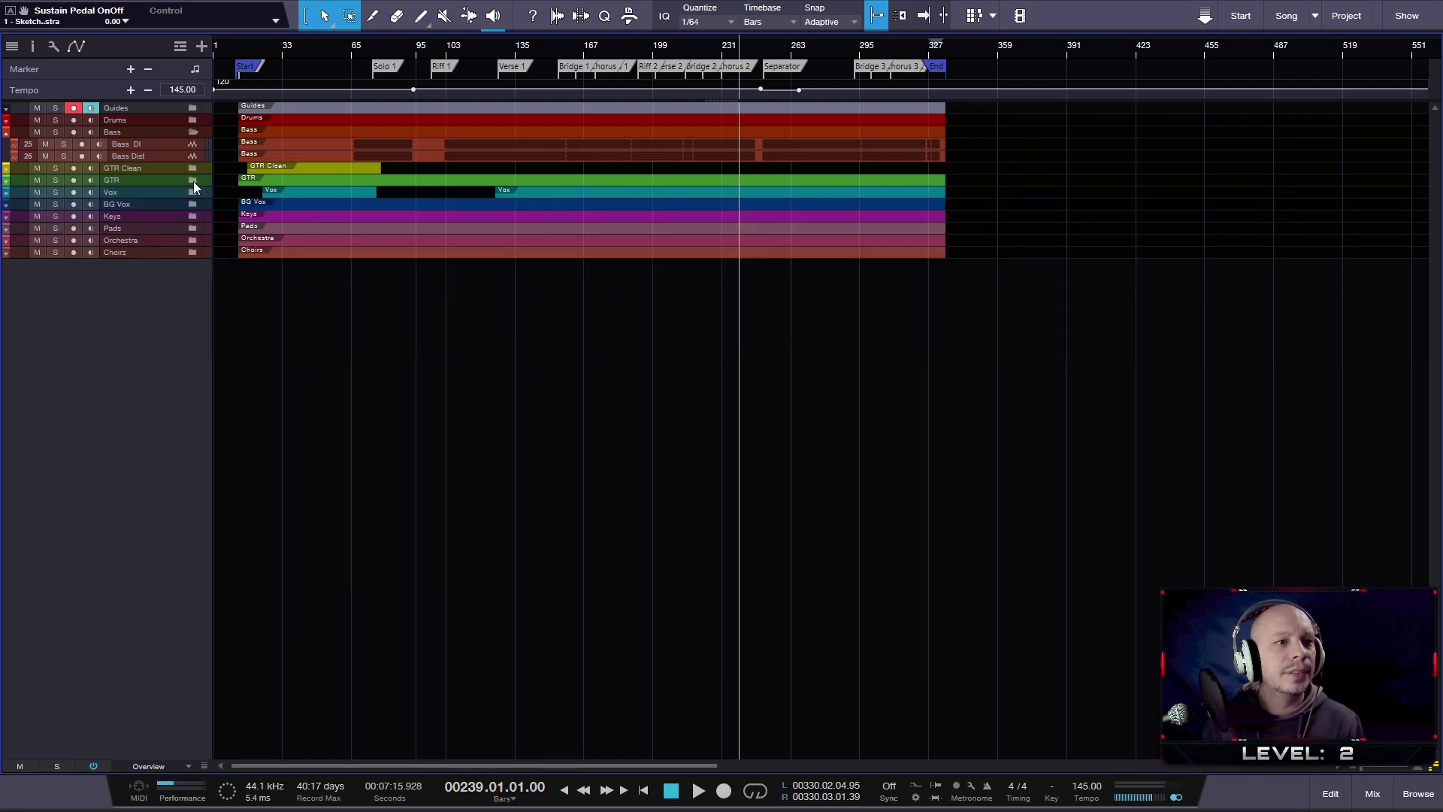
click(195, 133)
- Fit the whole song to the arrangement's width and expand the GTR folder
key(shift+f)
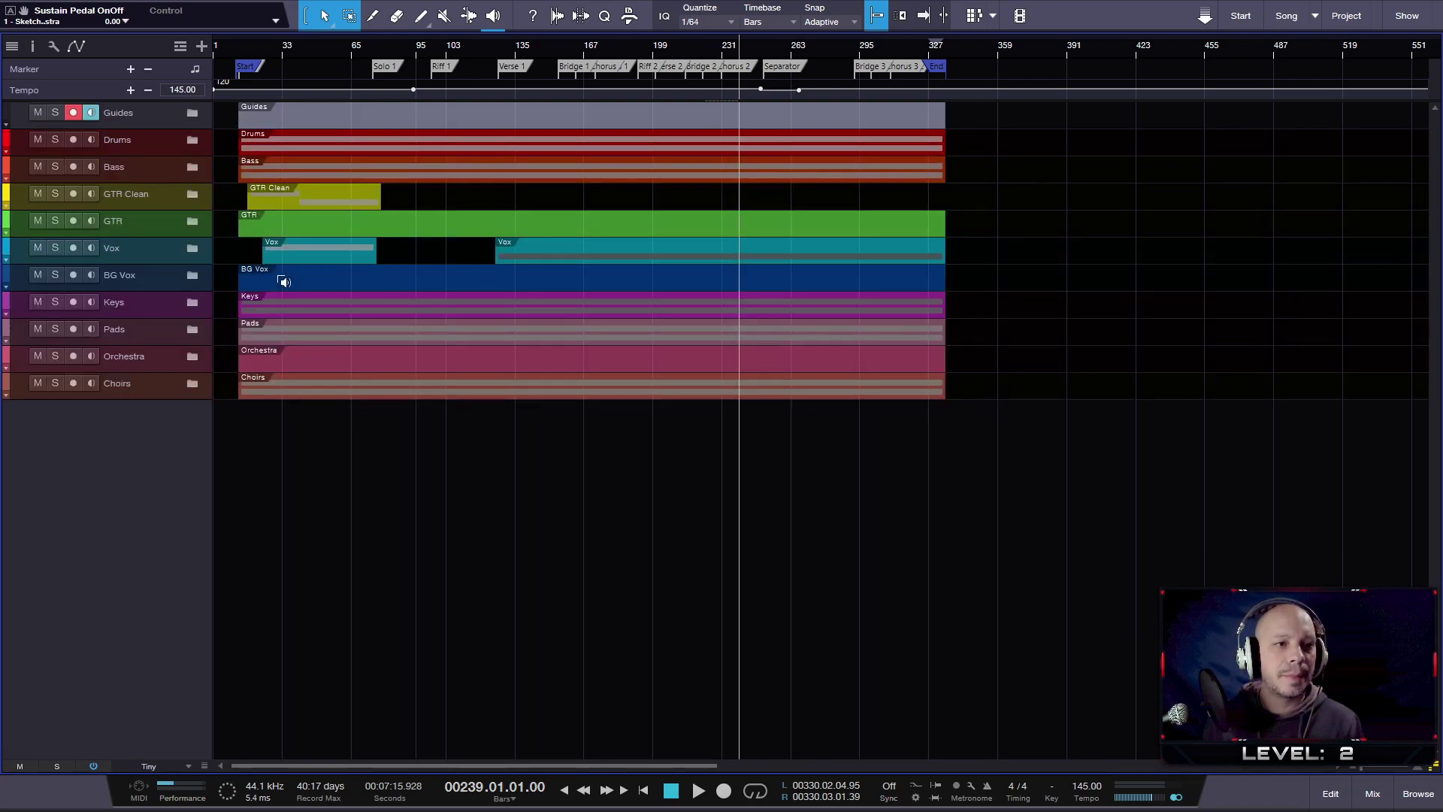
key(shift+w)
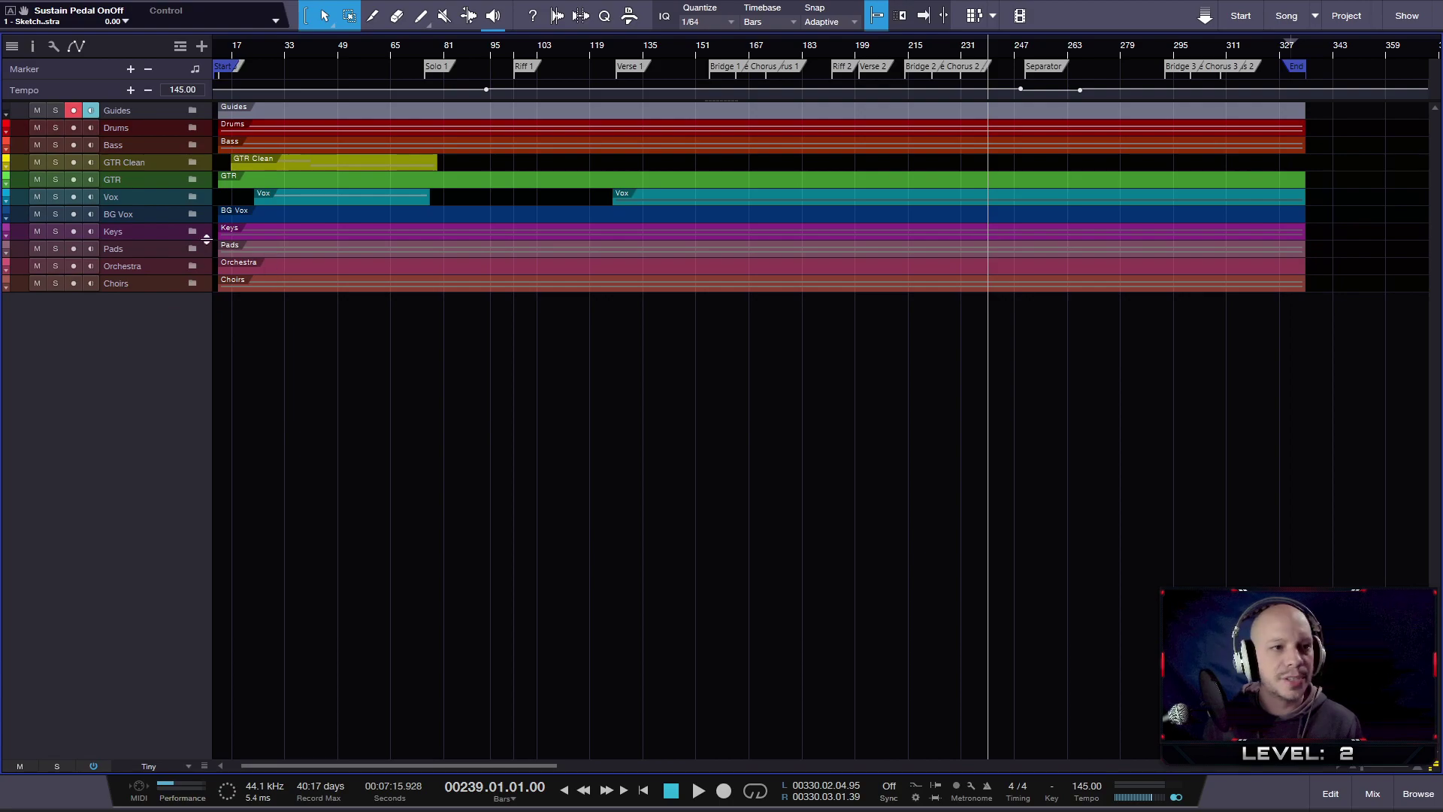
click(194, 178)
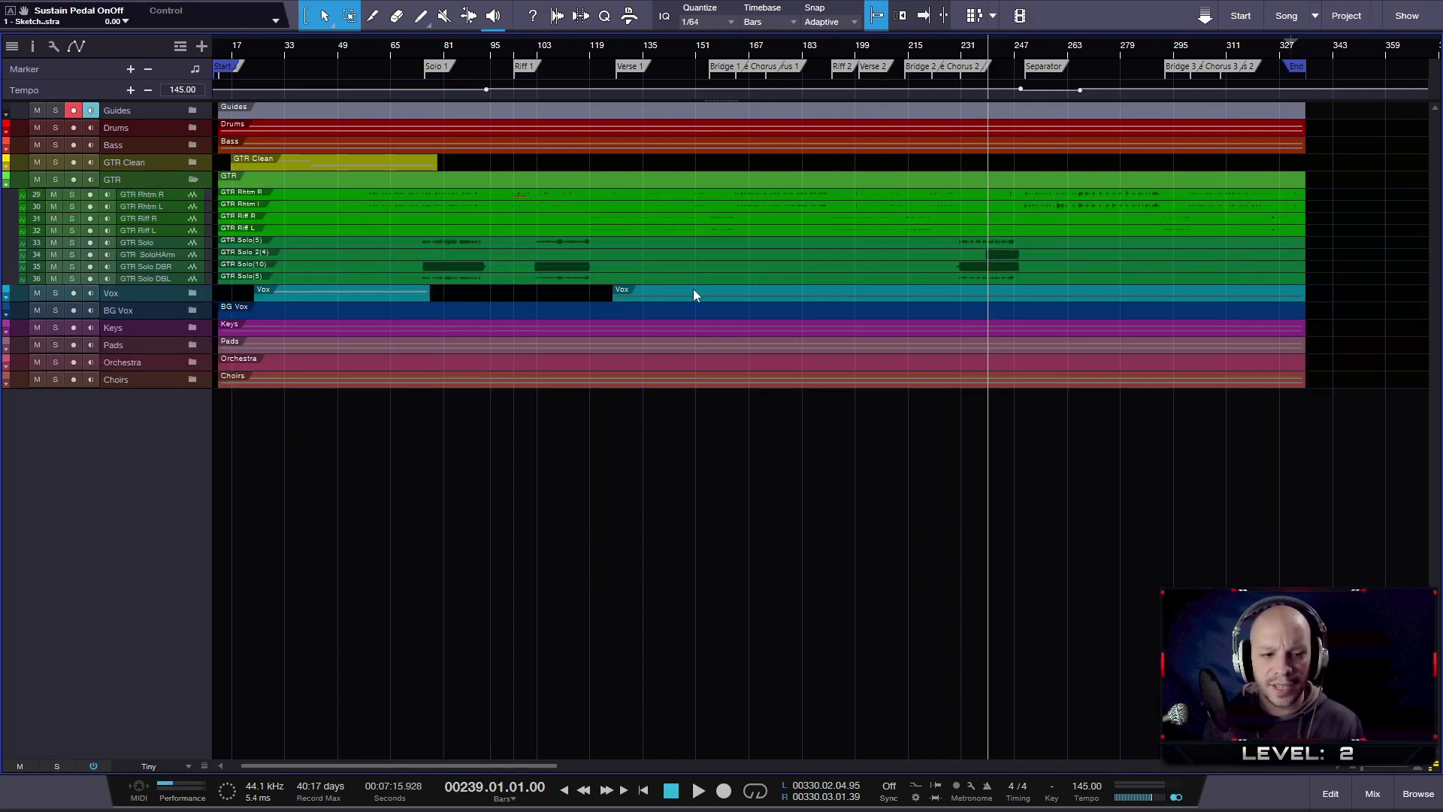
- Examine the CPU load of the instruments and inserts in the Performance Monitor
click(170, 793)
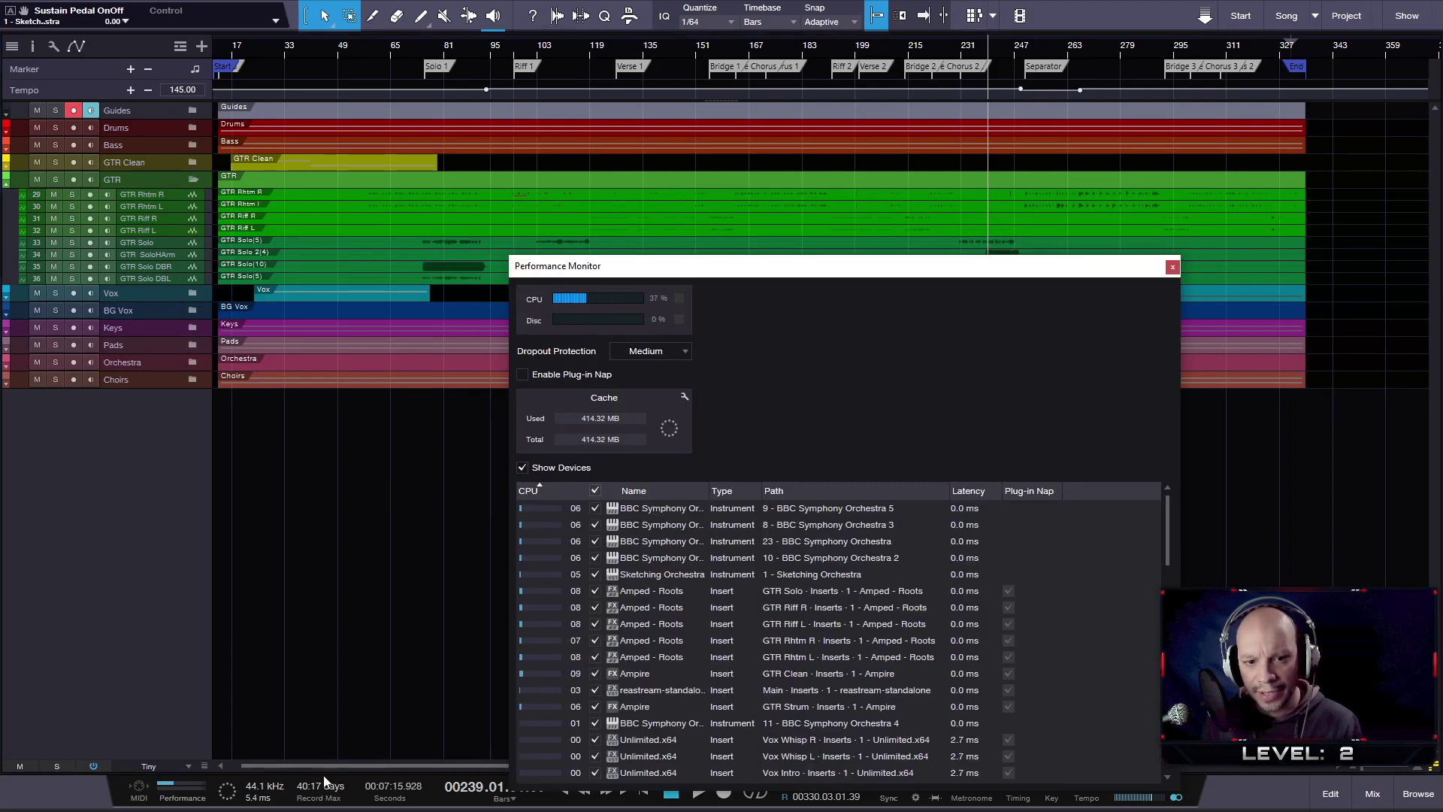
drag(724, 275, 707, 160)
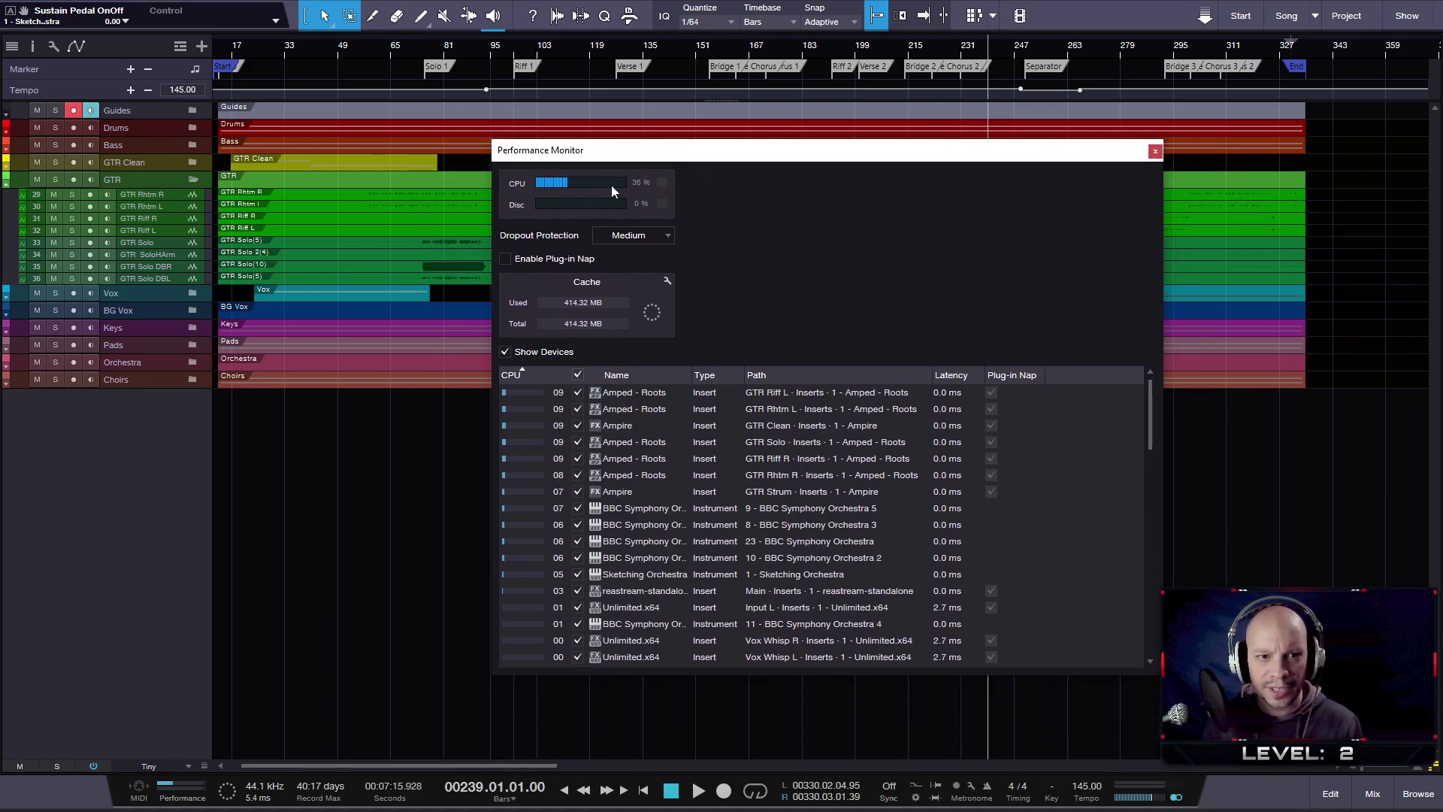
scroll(684, 458, down, 4)
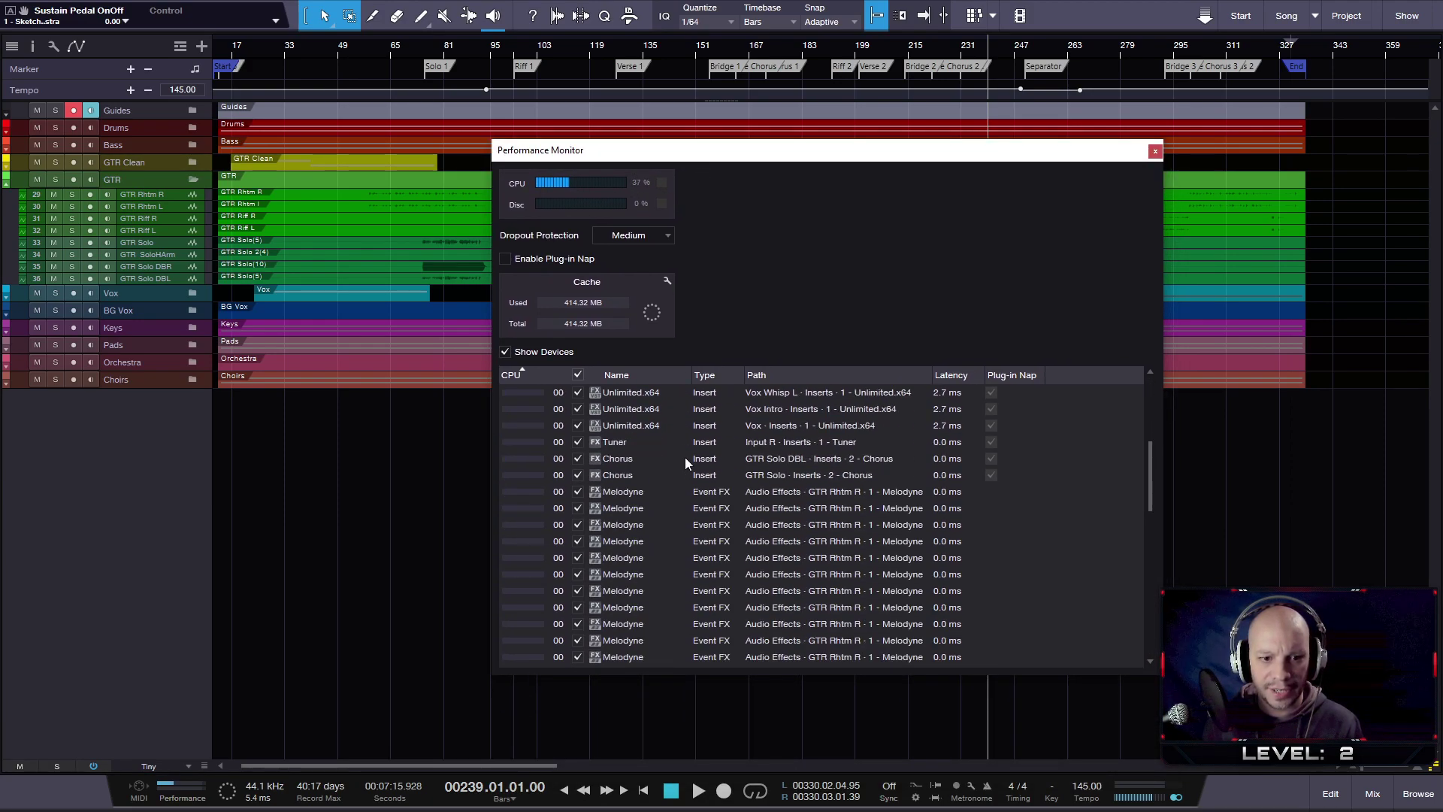
click(1155, 151)
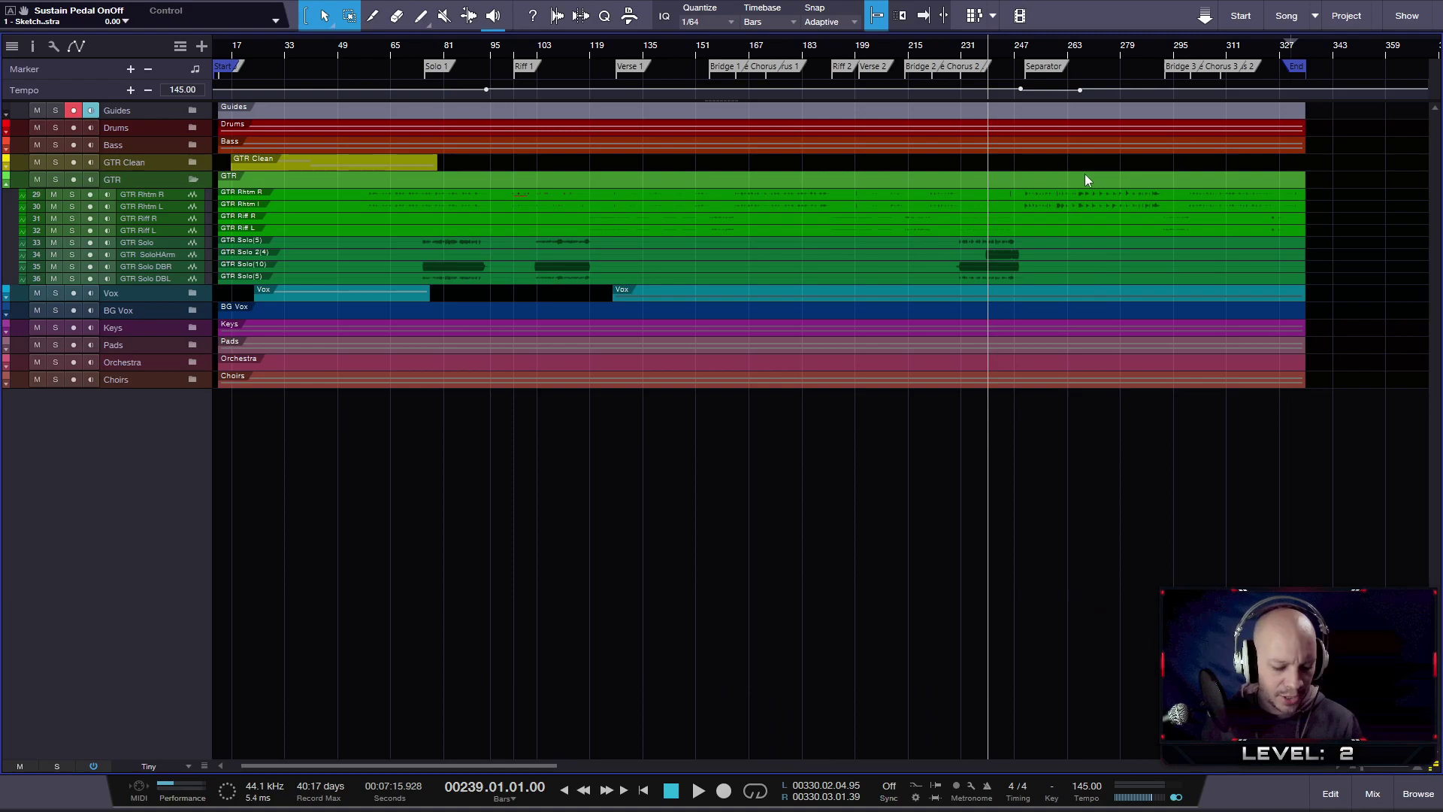
- Look over the channels of the moved instrument tracks in the mix console
key(F3)
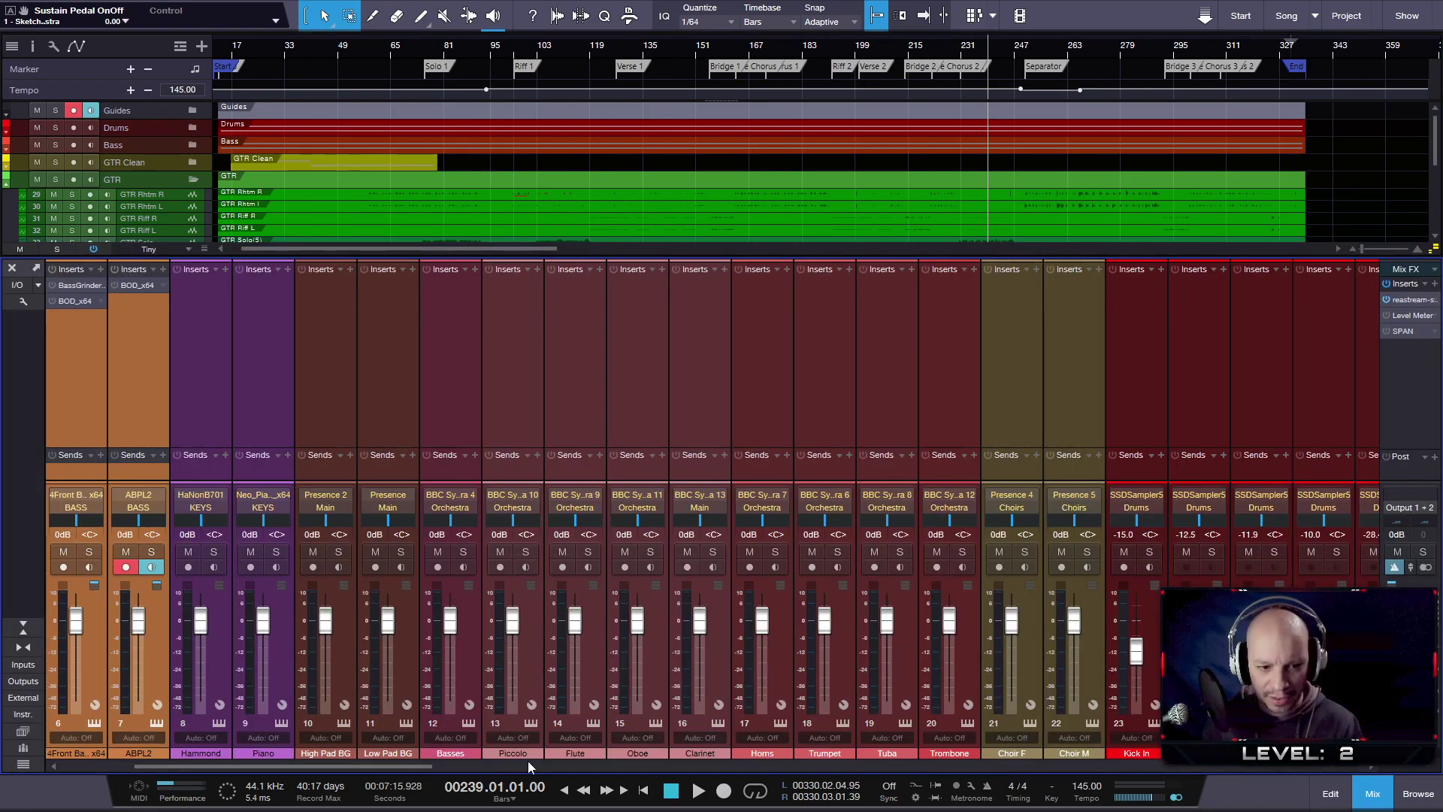
drag(406, 766, 341, 767)
click(12, 268)
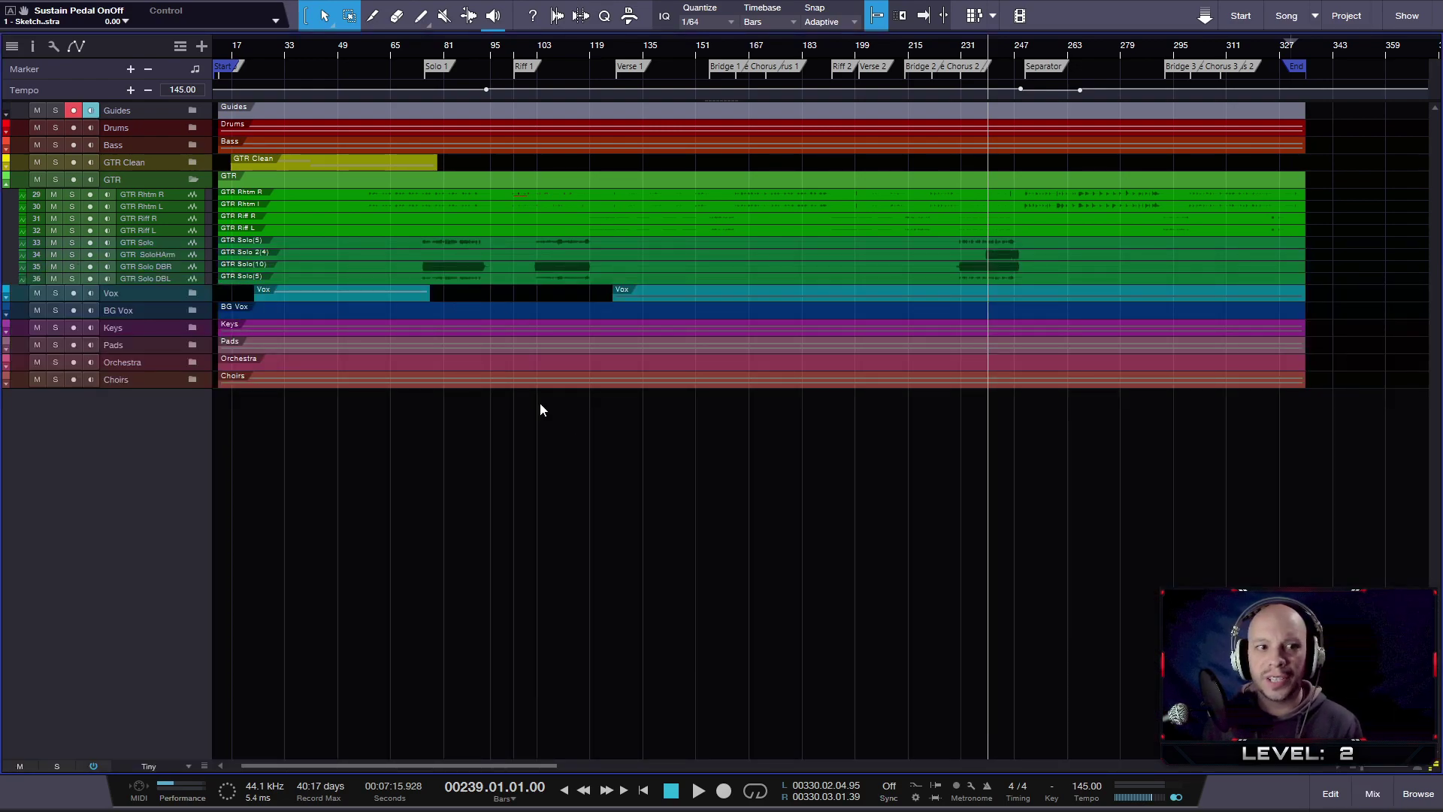
- Enlarge the arrangement tracks to the Small height
scroll(412, 136, left, 1)
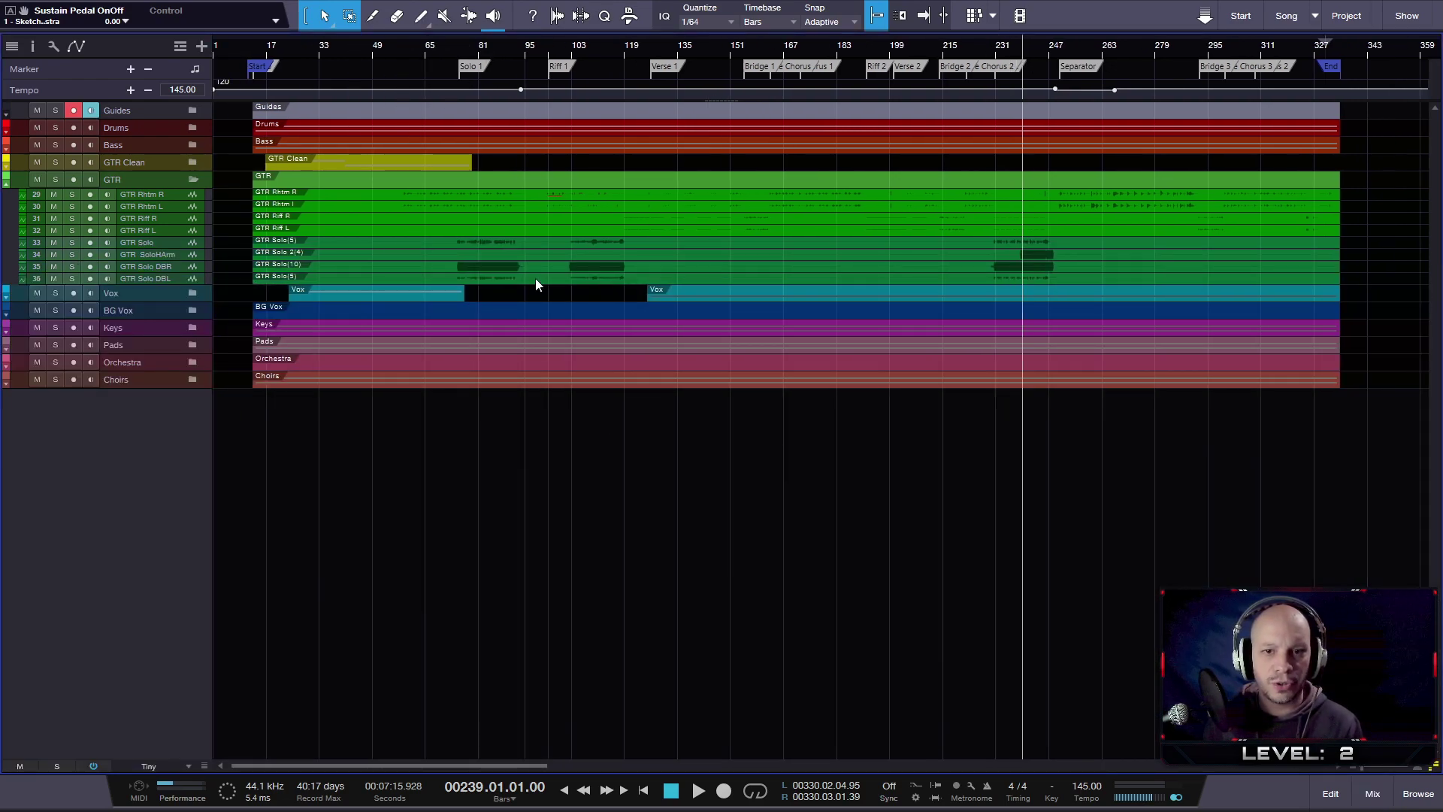
click(507, 281)
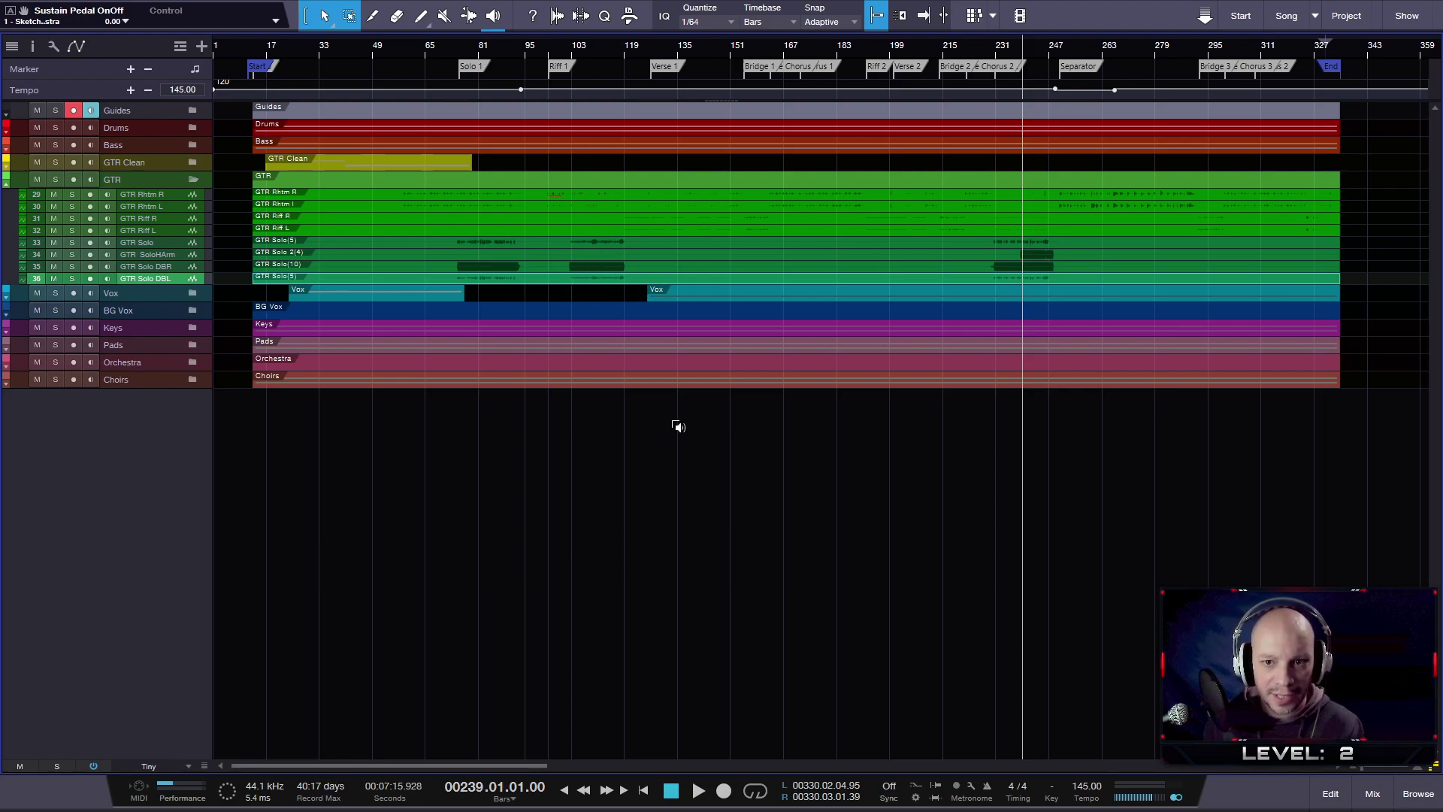
key(e)
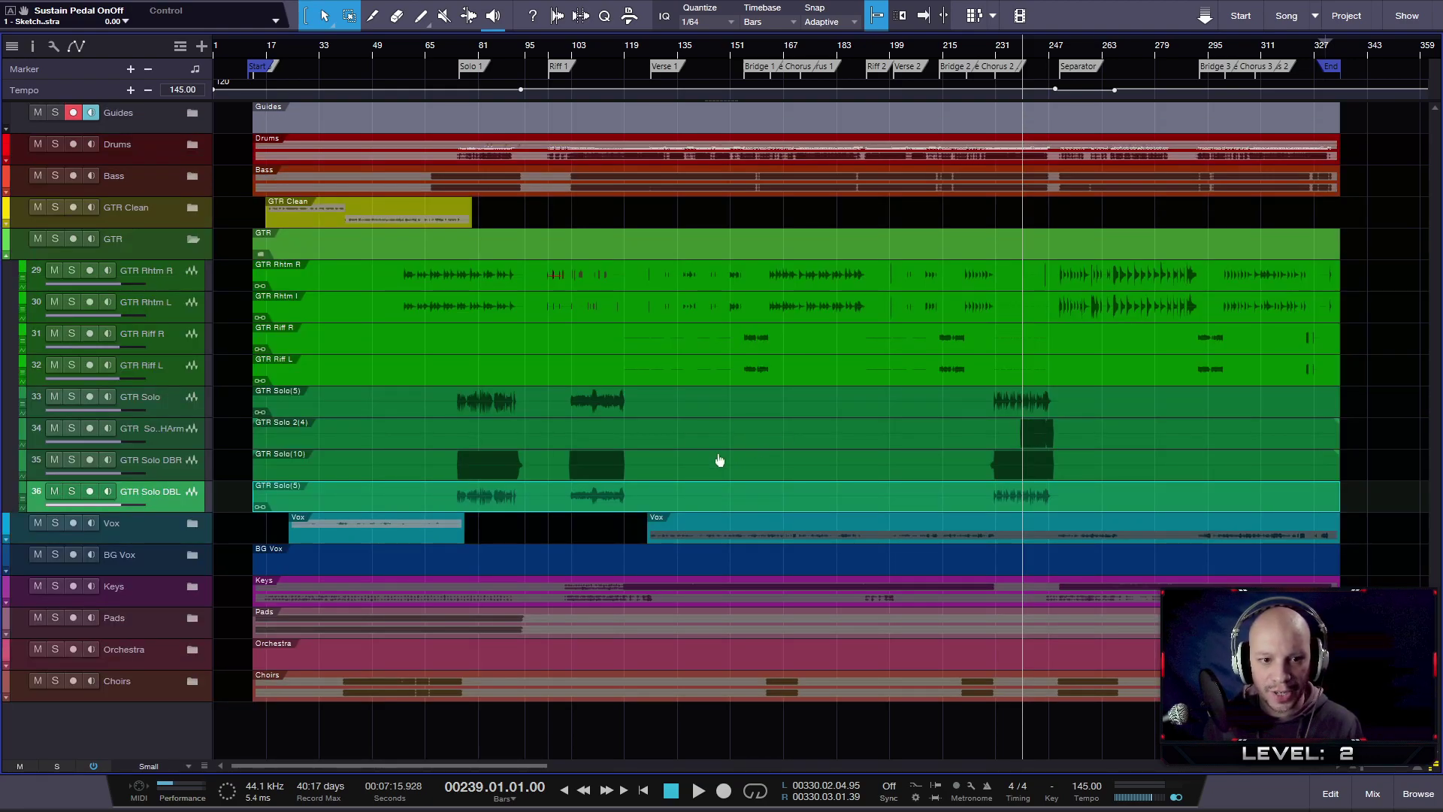
- Look over the guitar solo tracks and collapse the GTR folder
click(876, 437)
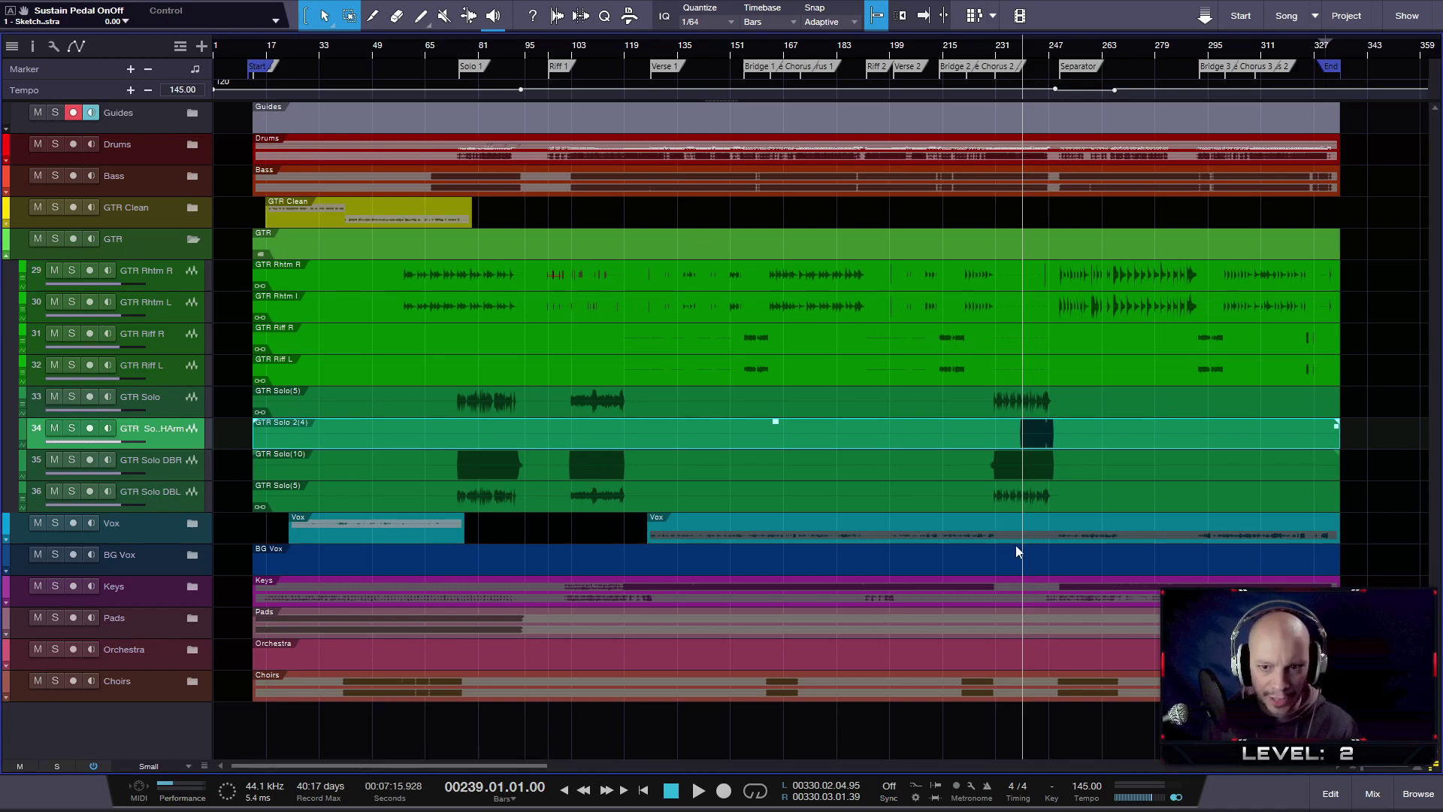
click(797, 485)
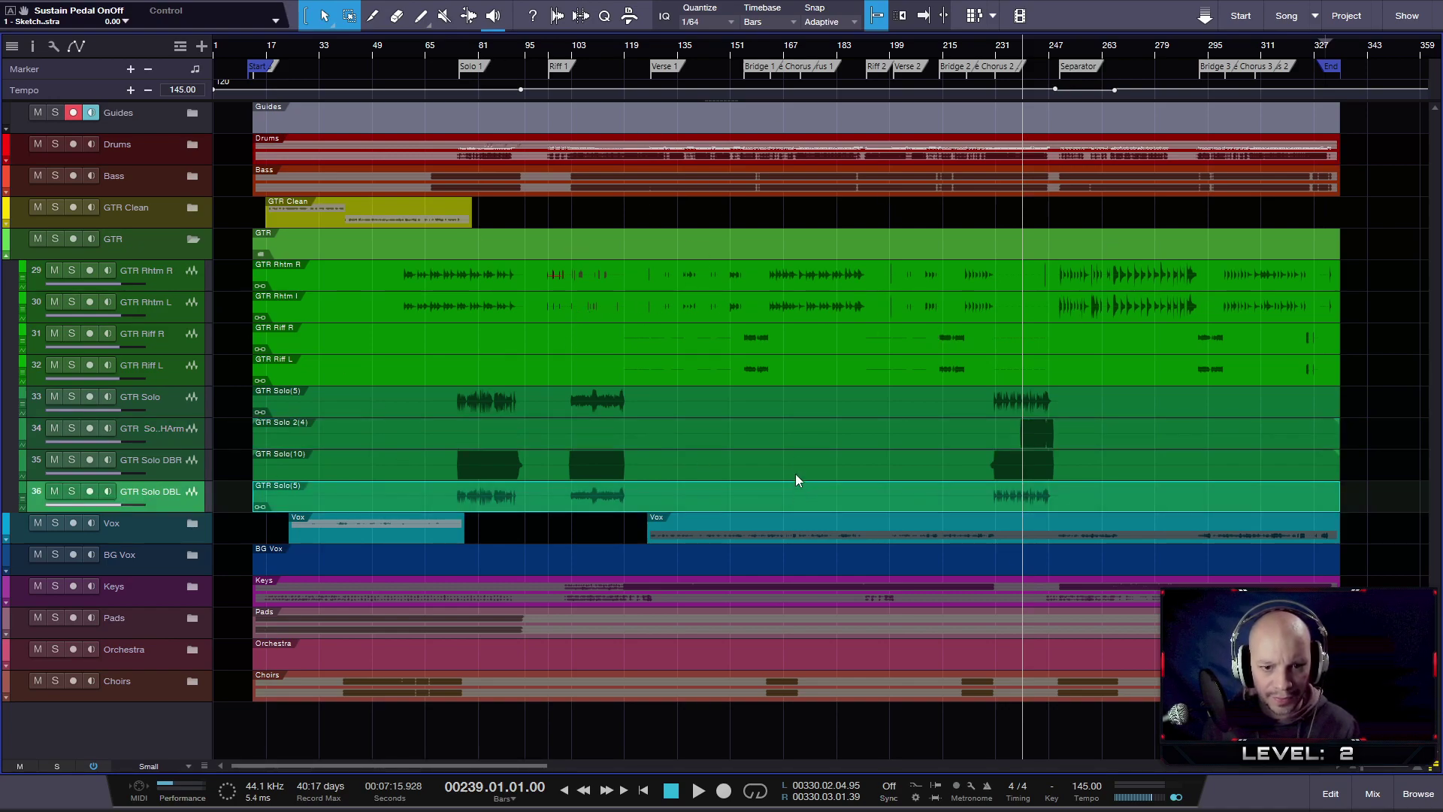
key(Up)
key(Up)
key(Up)
click(759, 496)
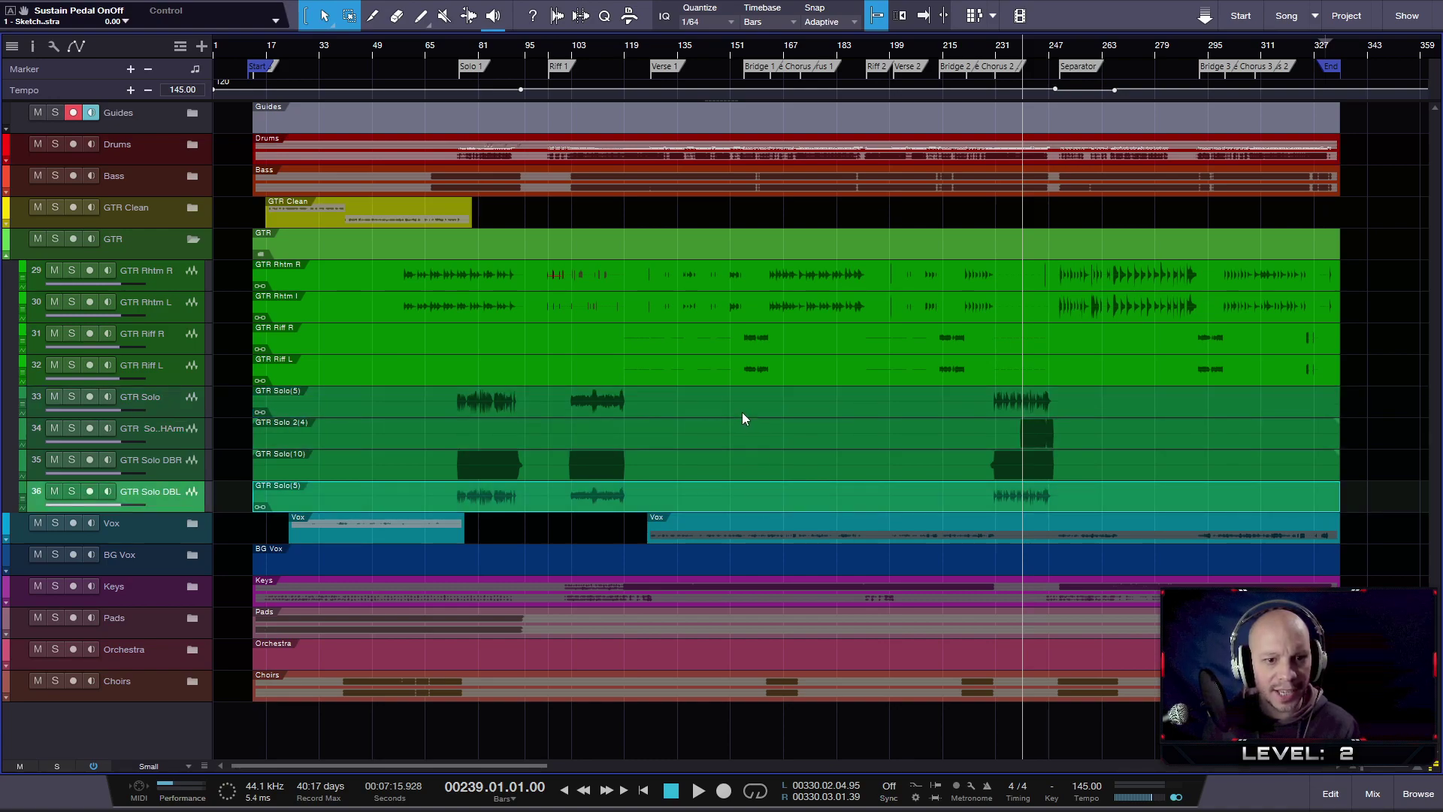
click(742, 412)
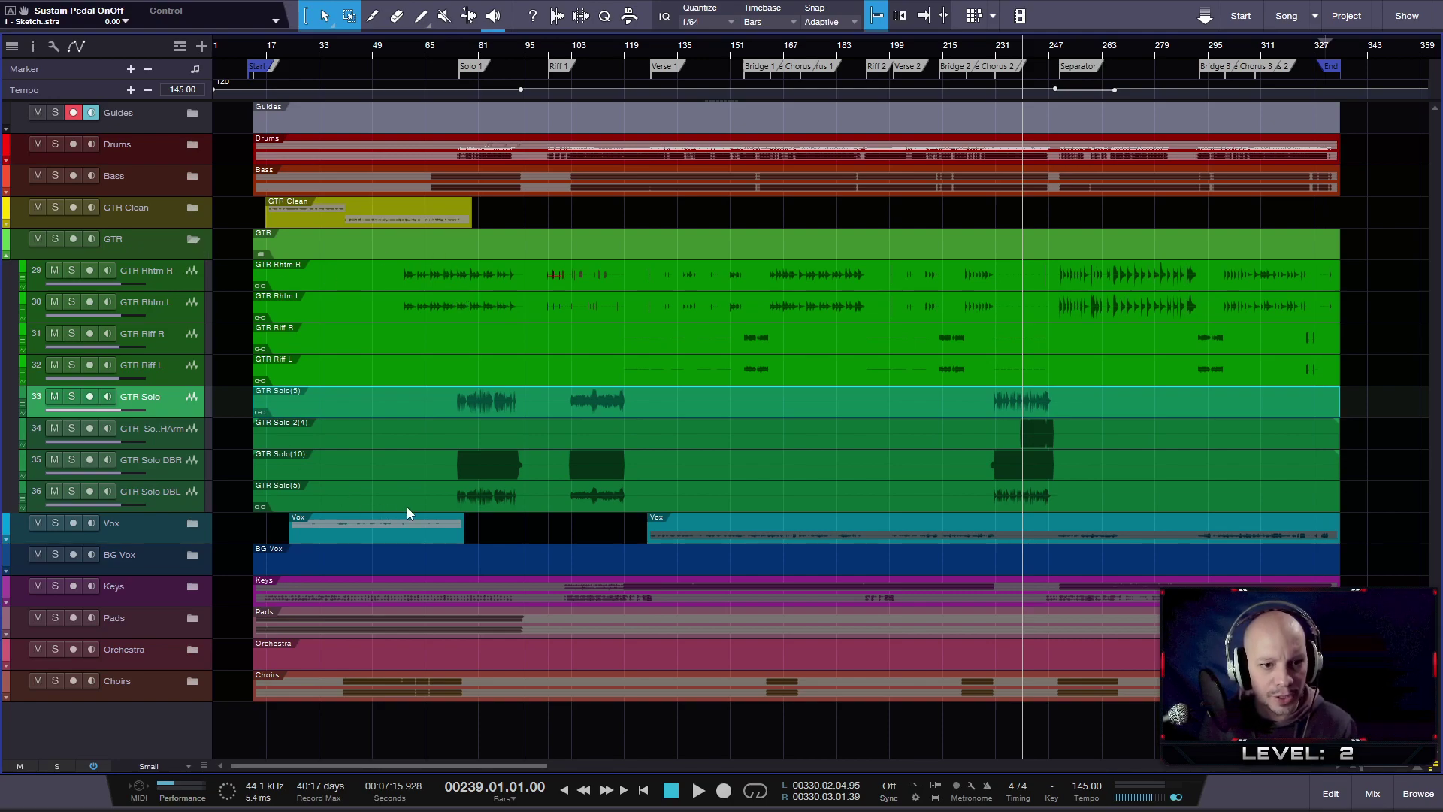
click(193, 240)
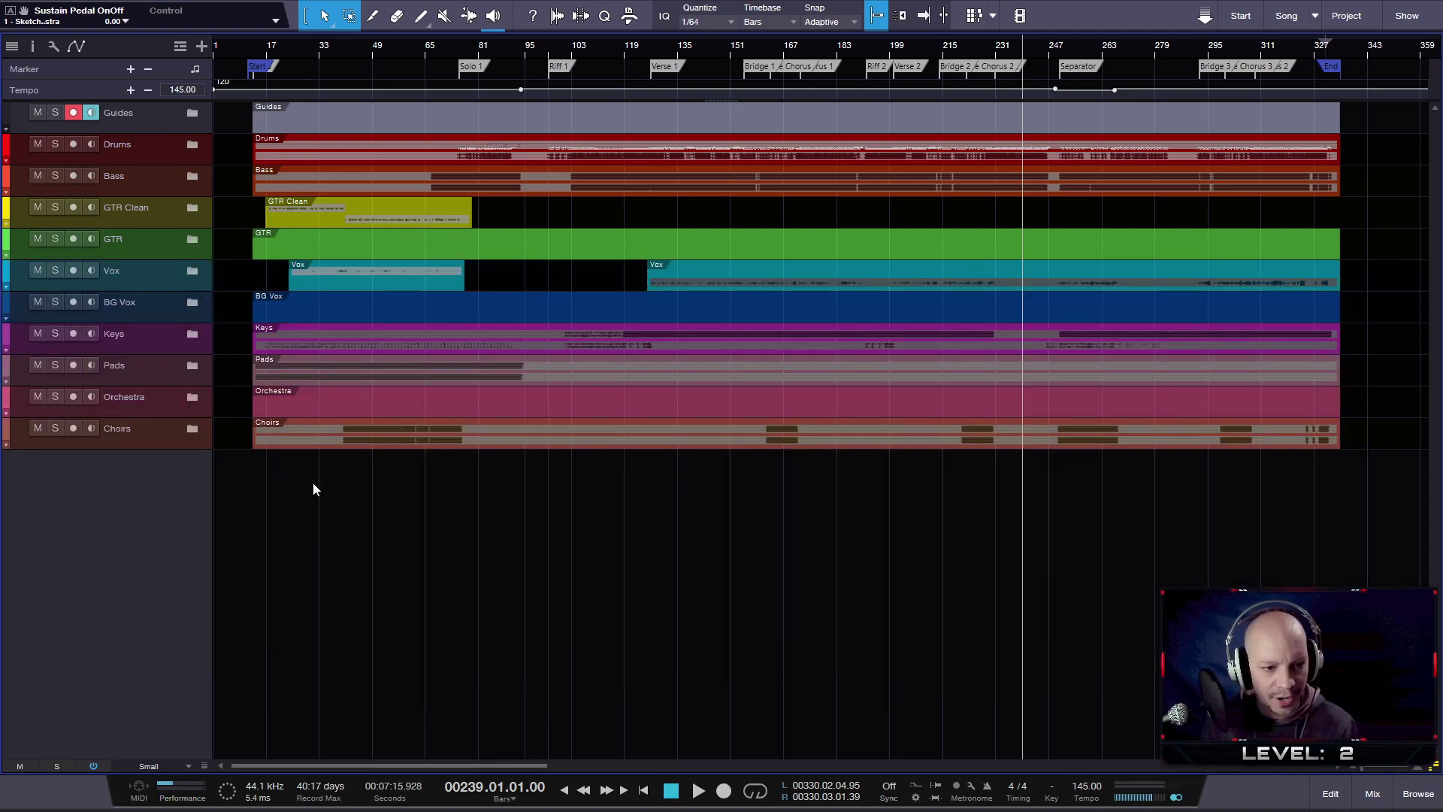
- Review the most CPU-intensive devices at the start of the Performance Monitor list
click(182, 788)
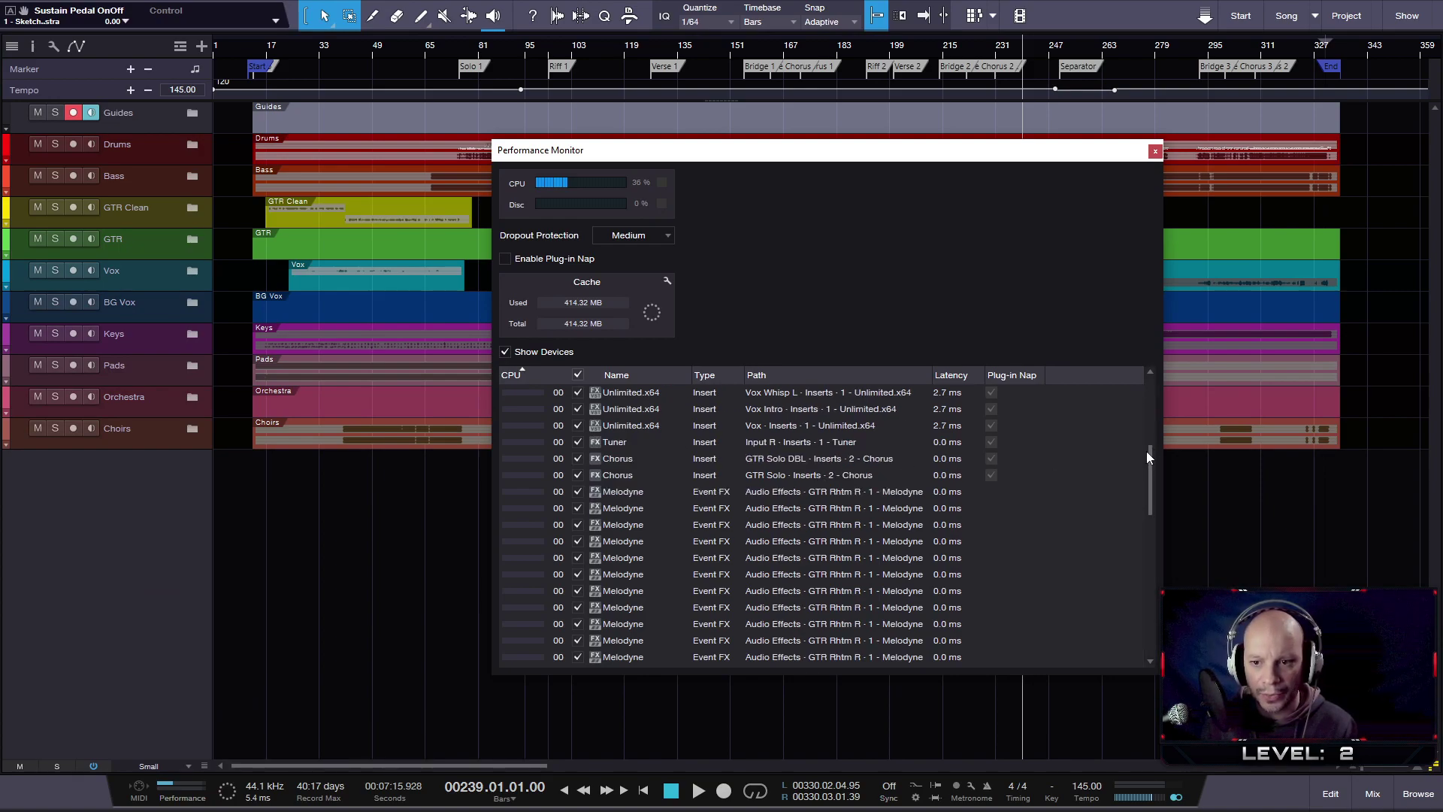
drag(1146, 451, 1136, 360)
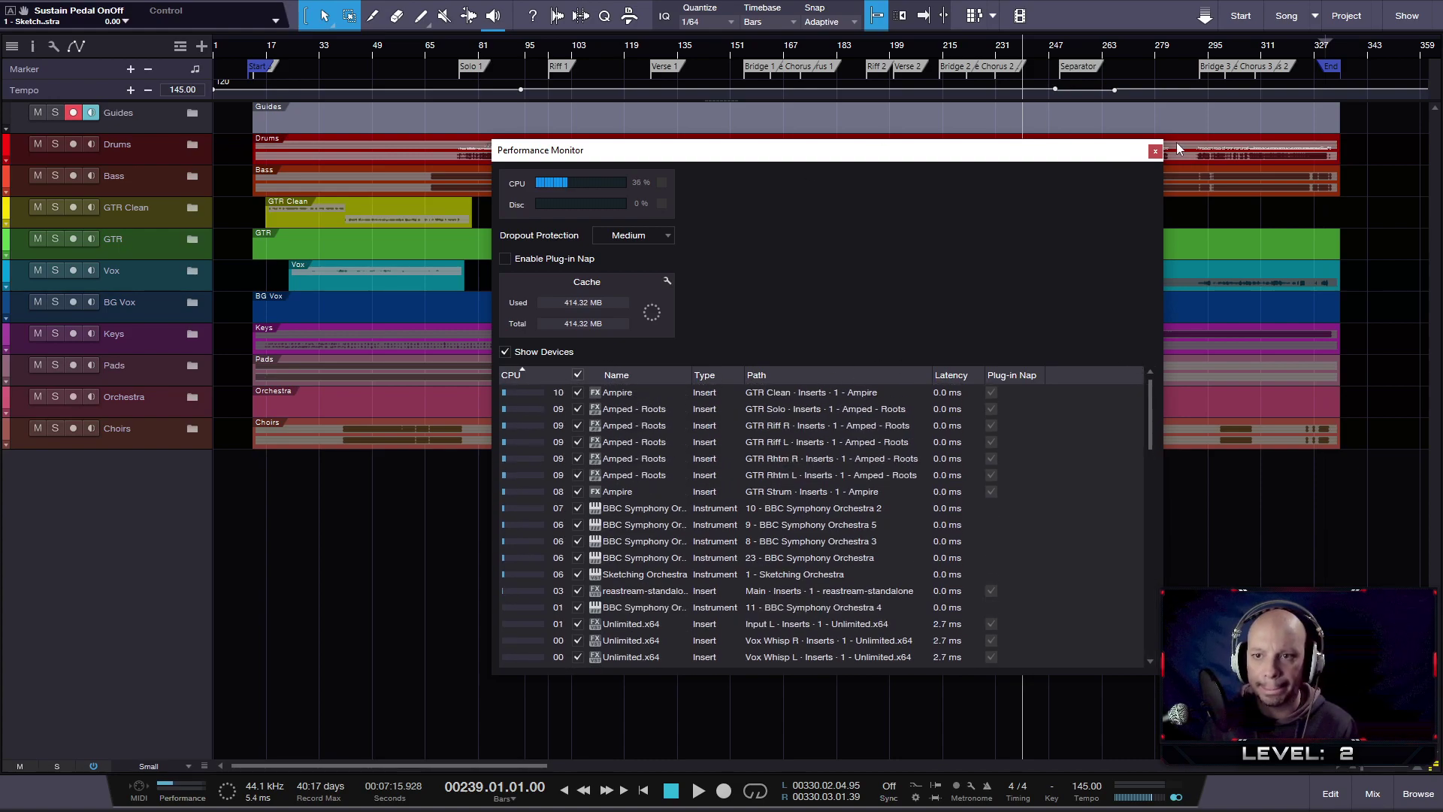
click(1155, 151)
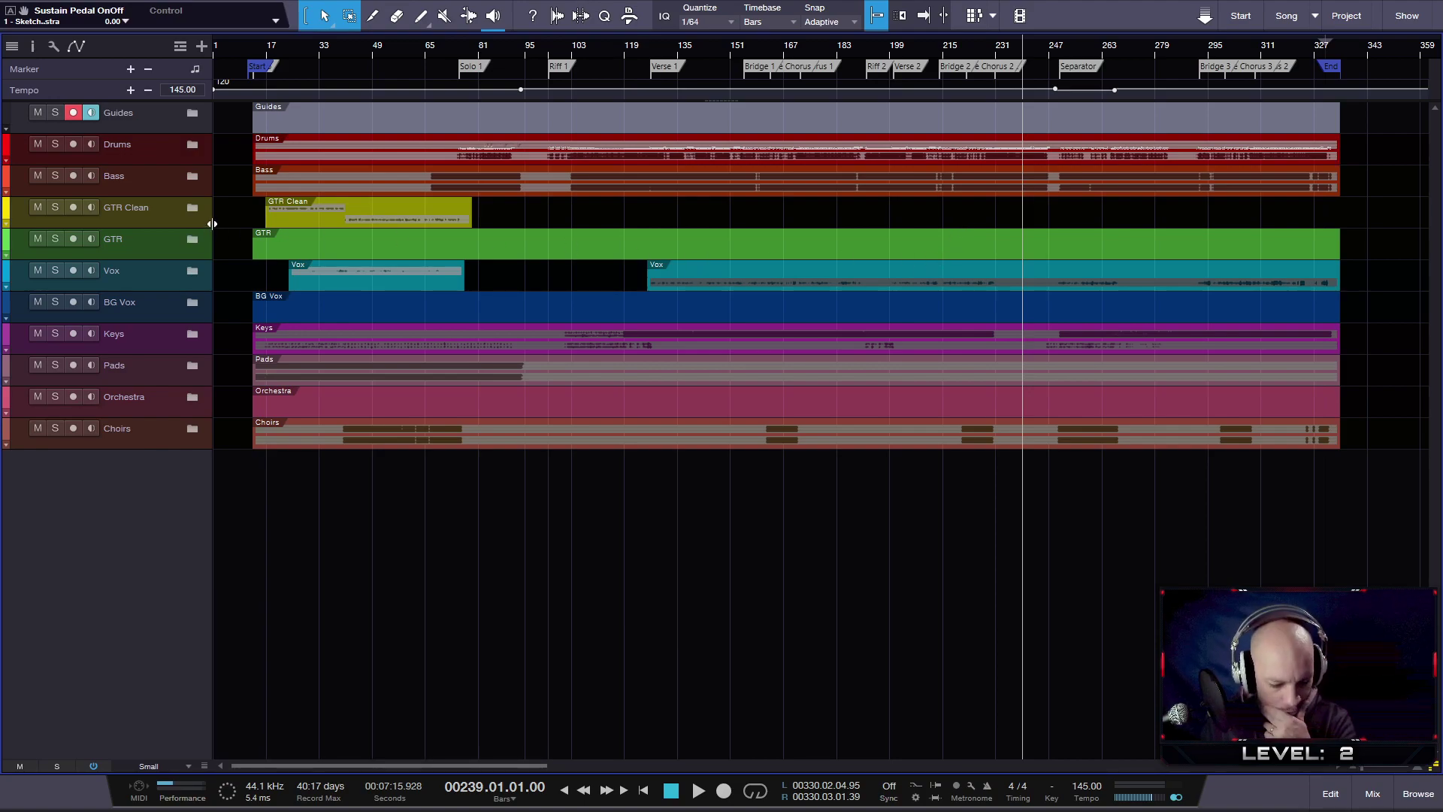
- Expand the Choirs folder and select its Choir F and Choir M tracks
click(194, 428)
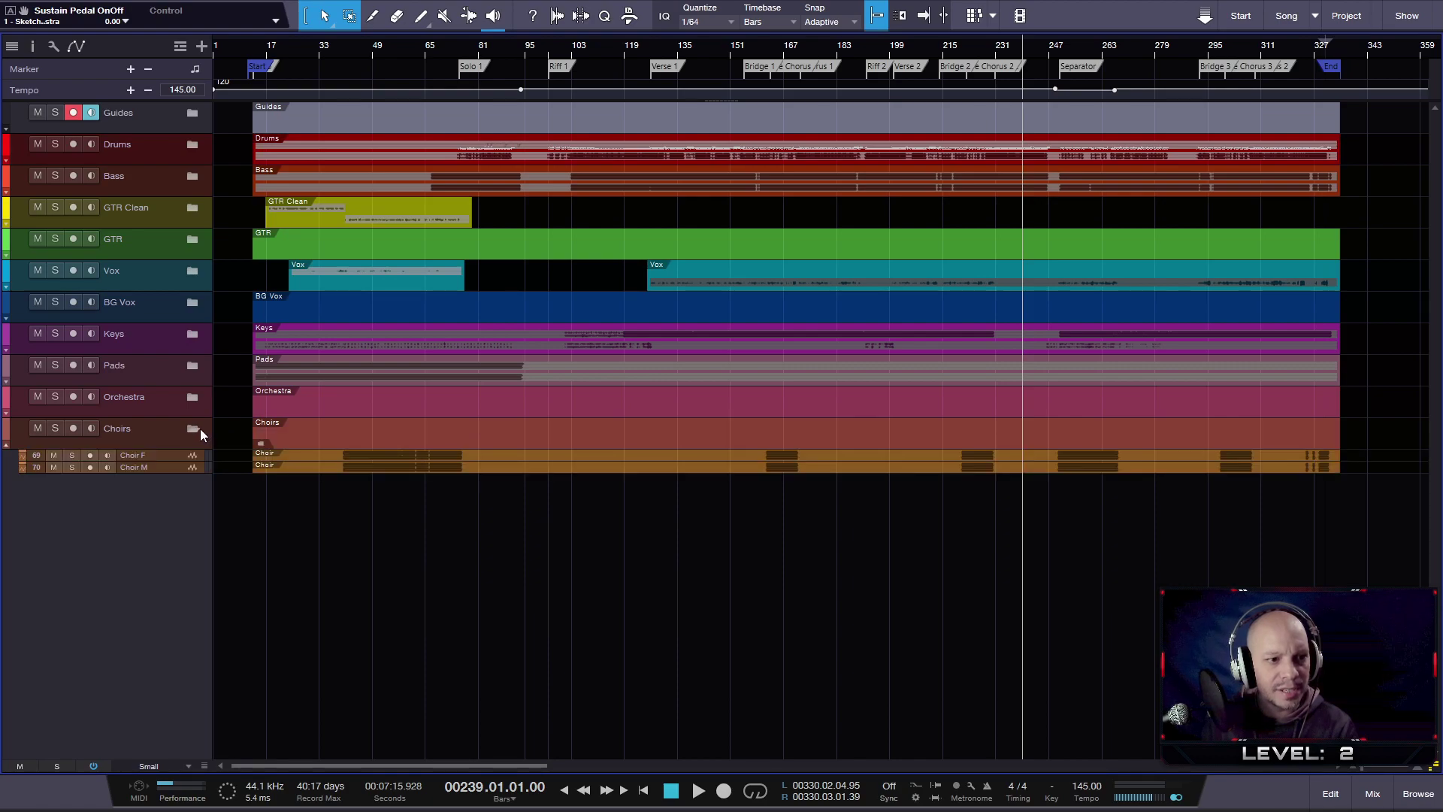
click(169, 467)
shift+click(159, 456)
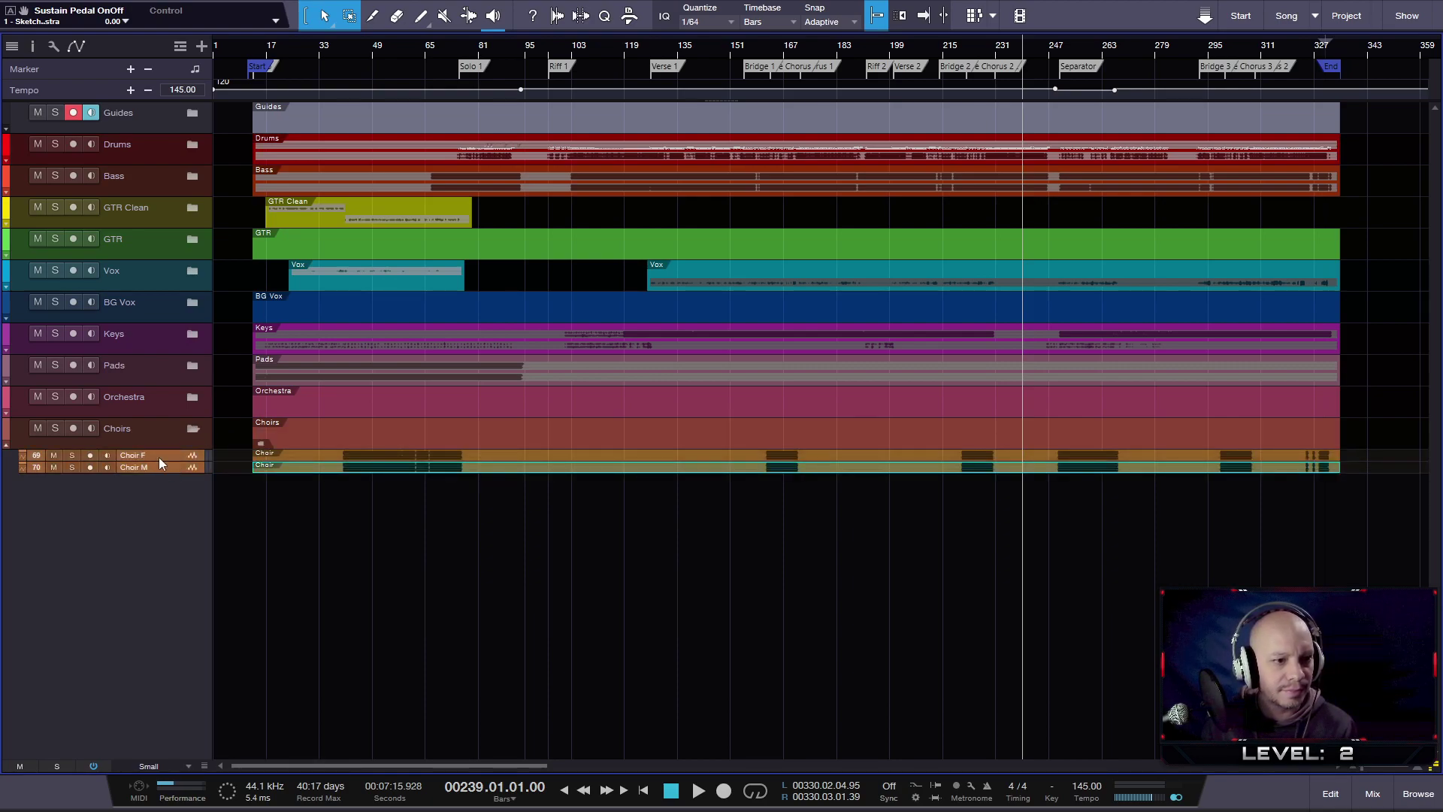
- Expand the Orchestra folder and recolour all its tracks, from Violin Solo to Tuba, in one muted red
click(194, 400)
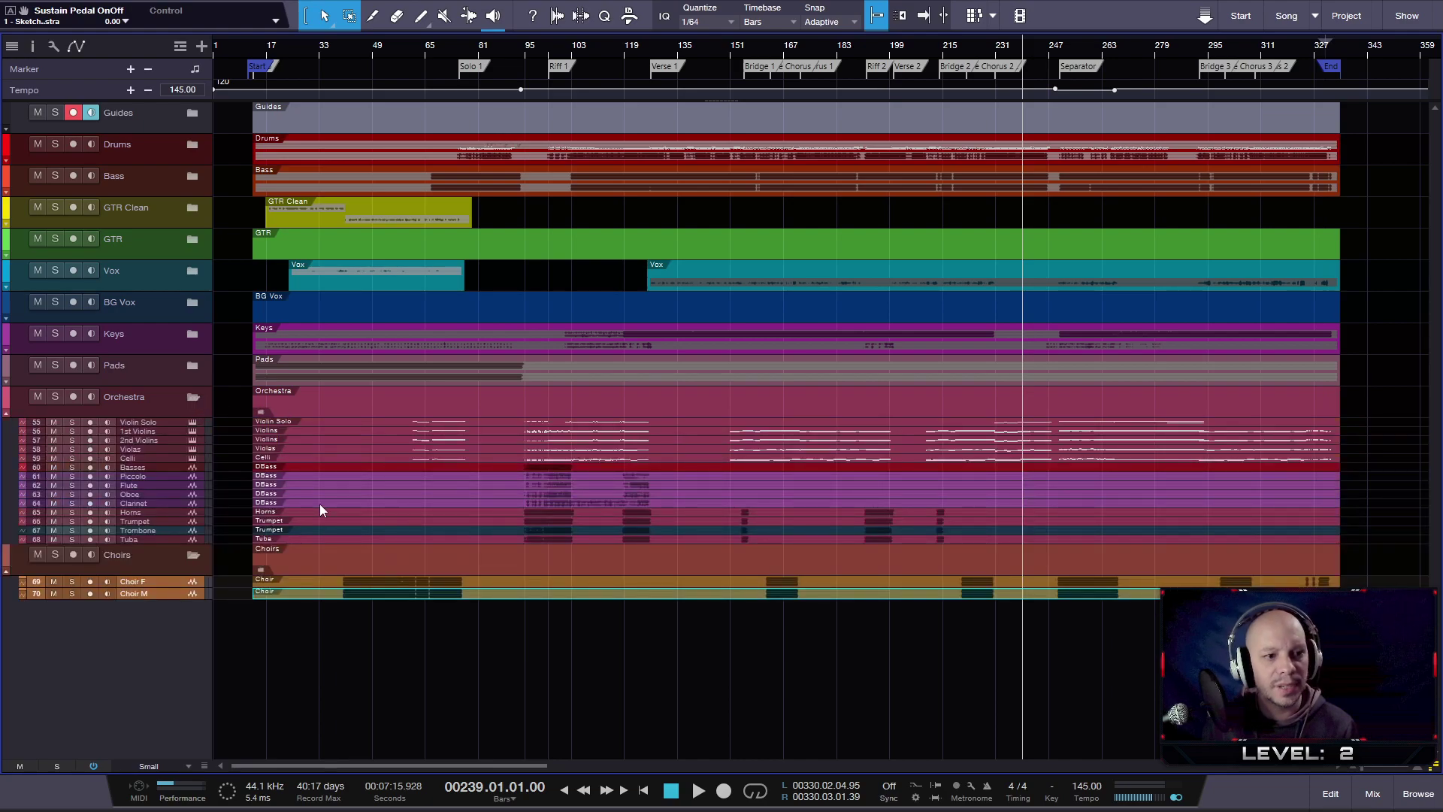
click(169, 539)
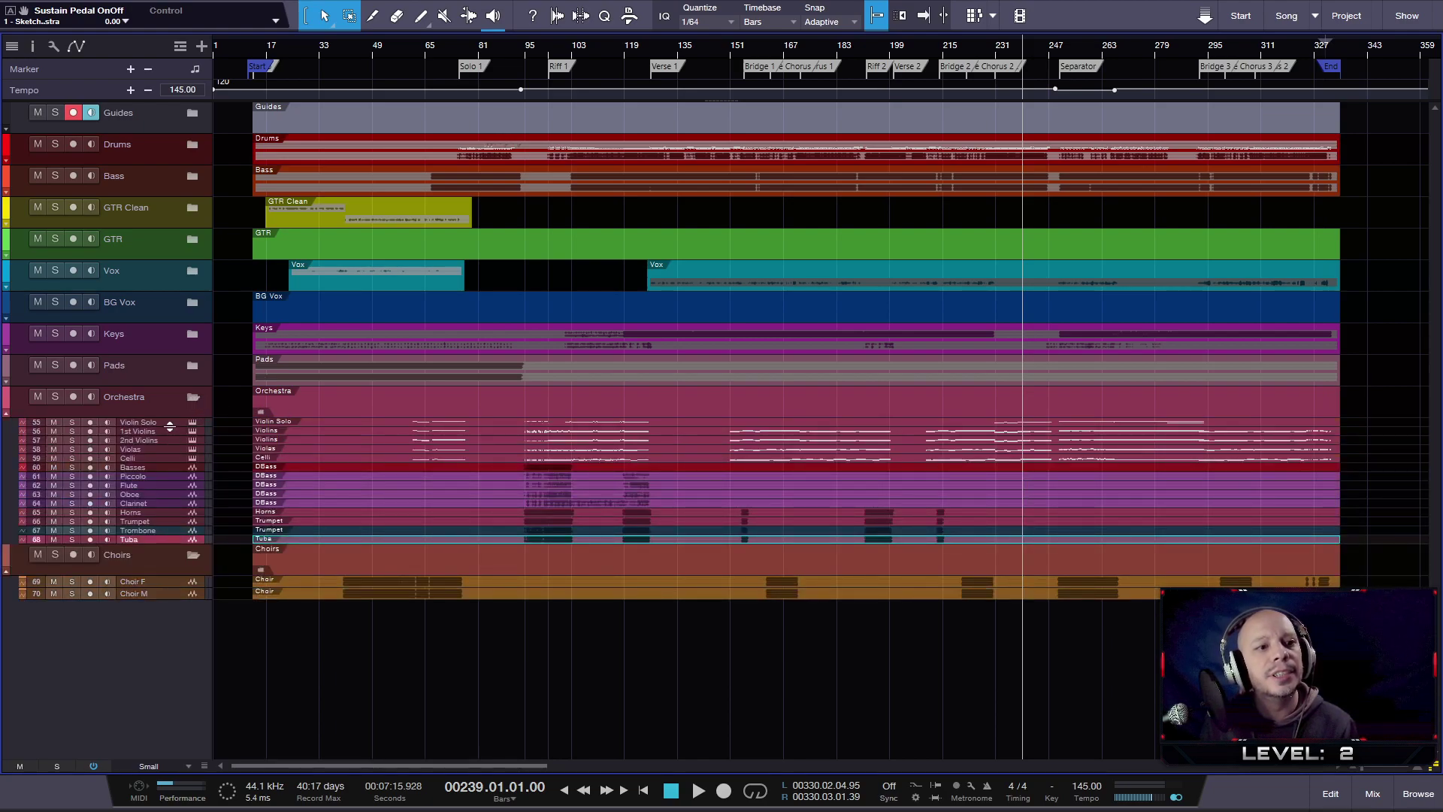
shift+click(165, 422)
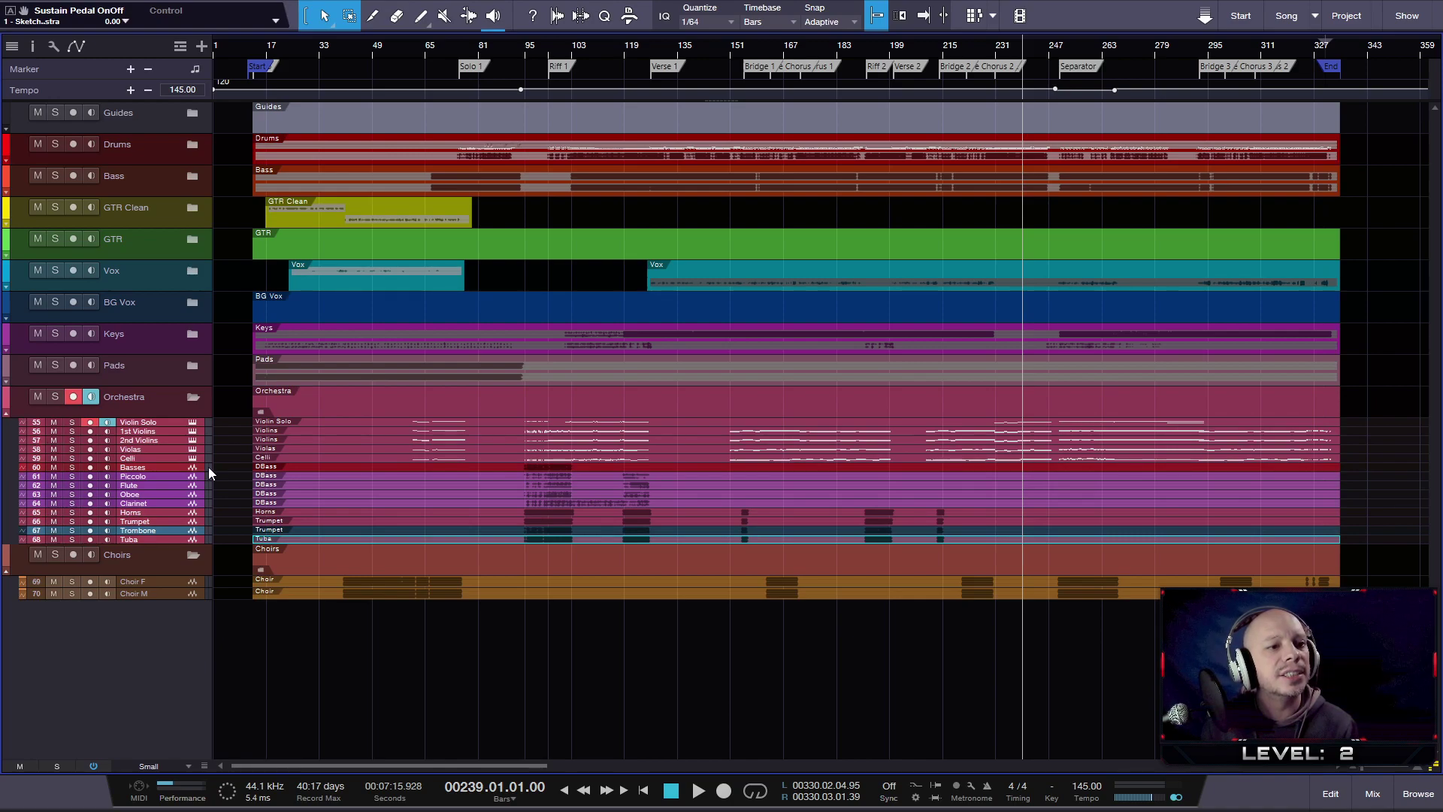
key(z)
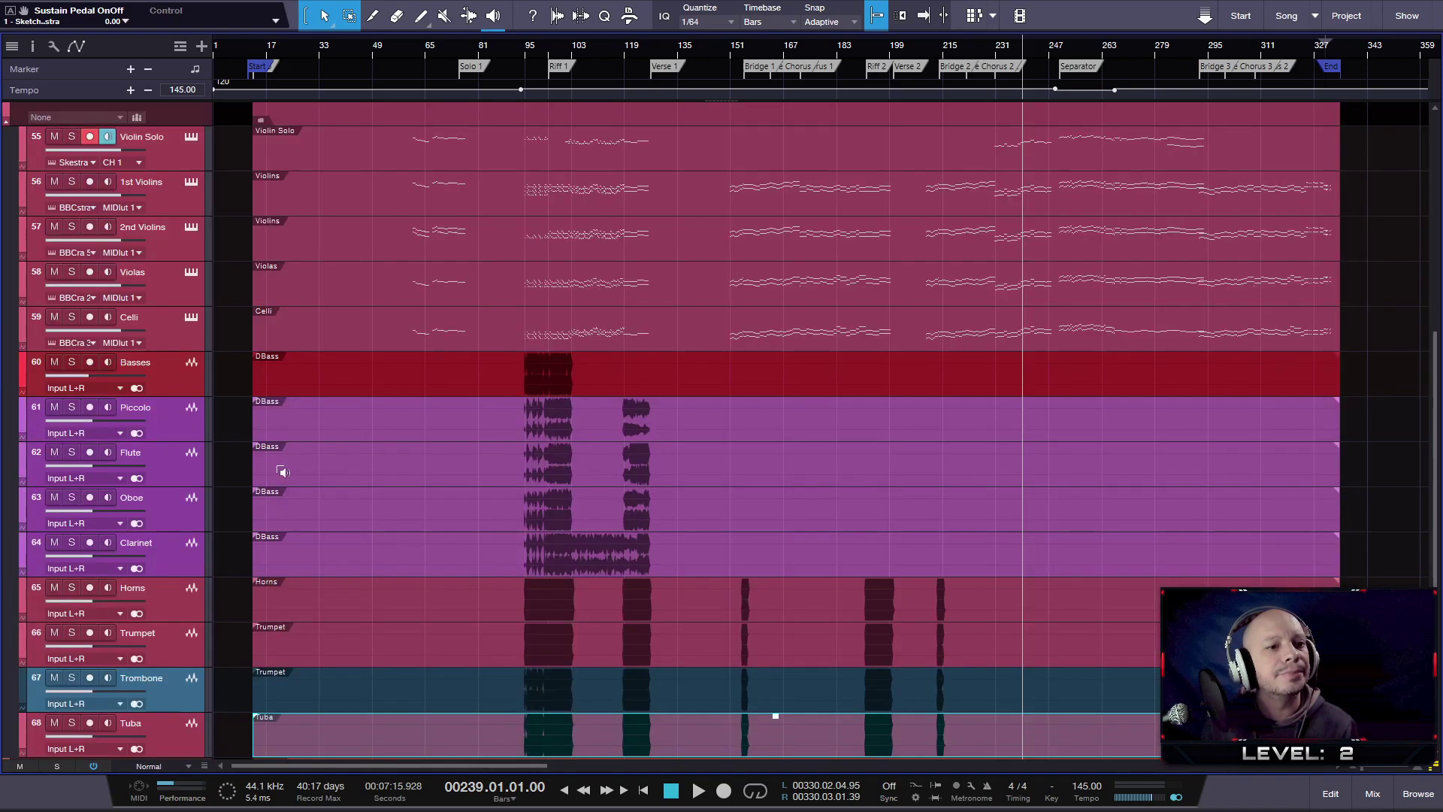
click(21, 287)
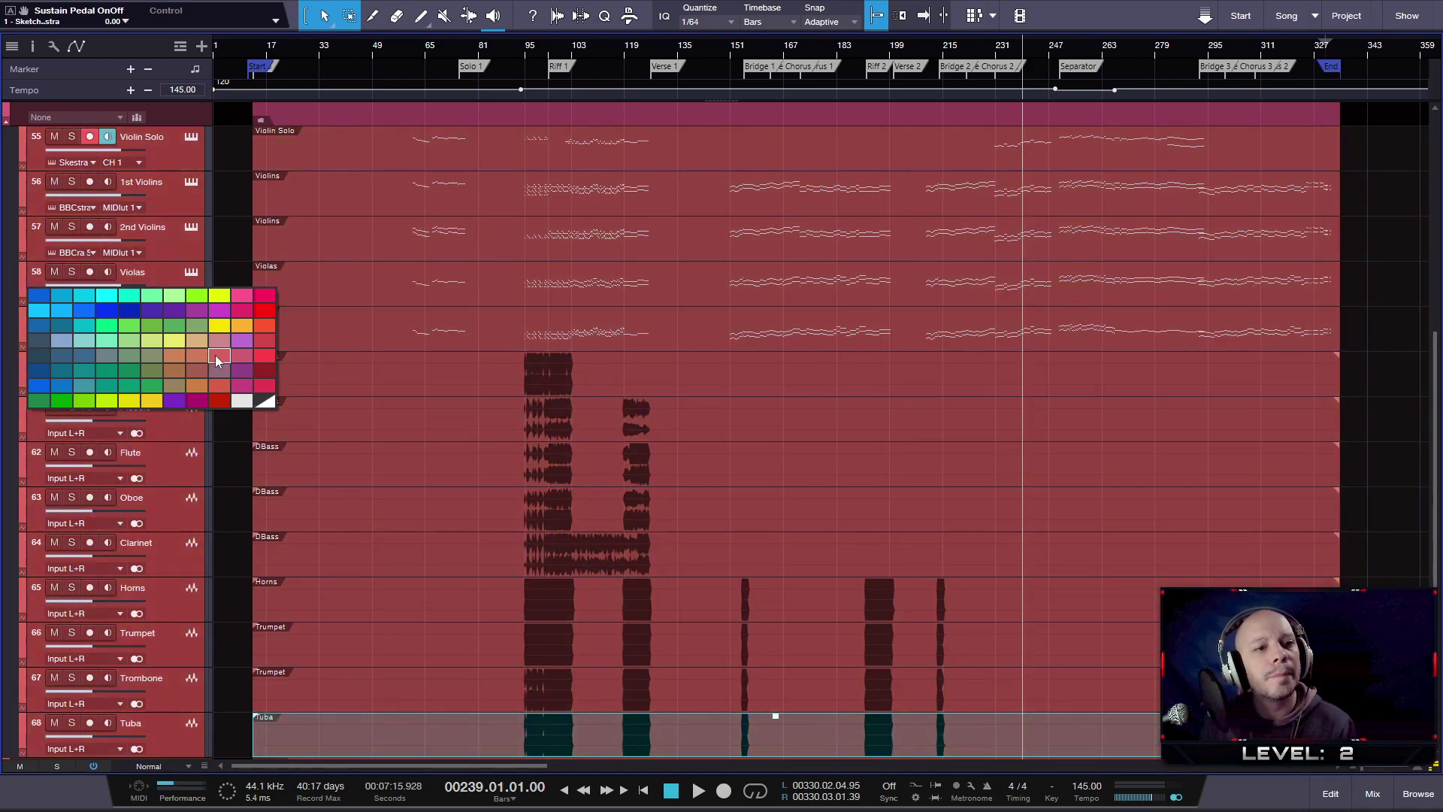
click(214, 354)
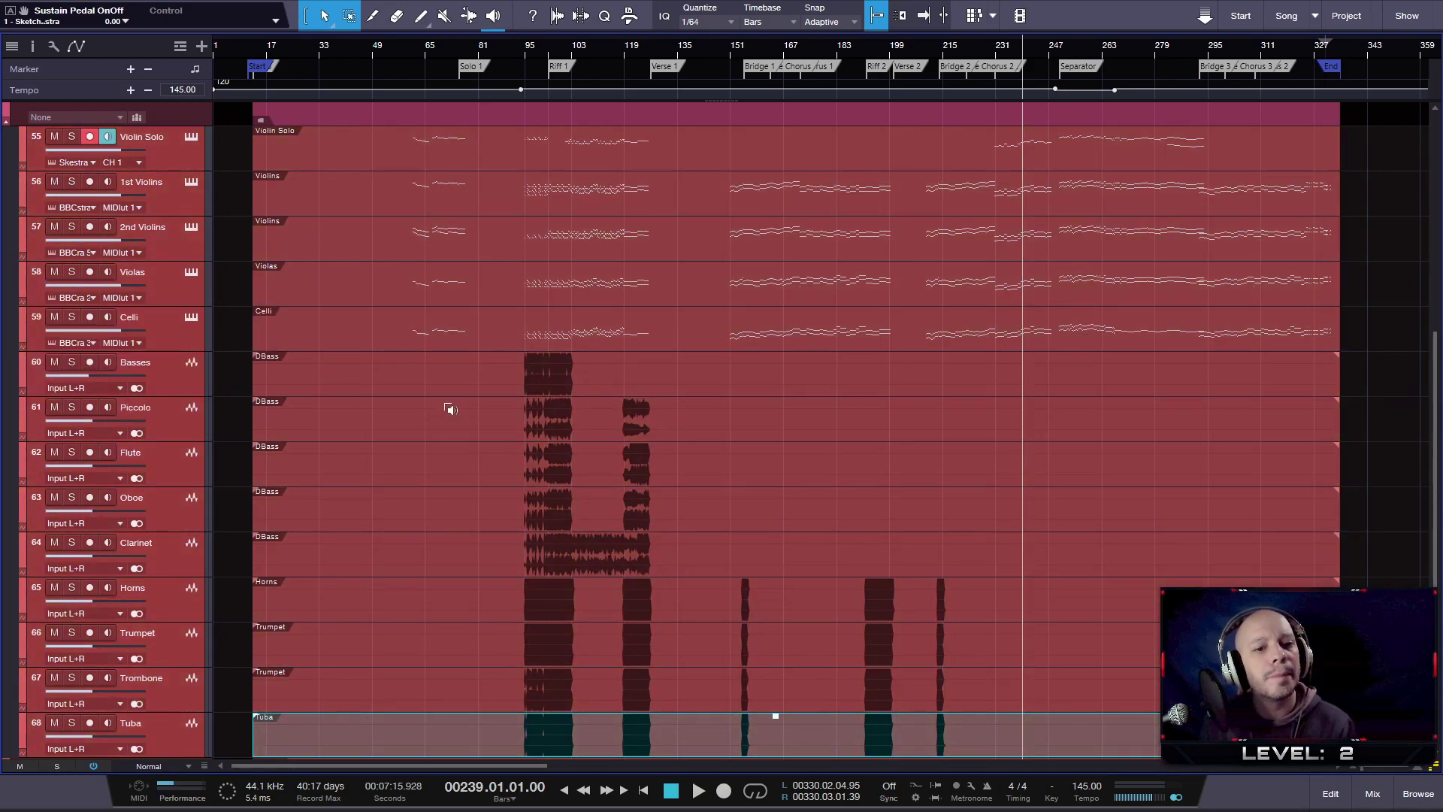
- Expand the Pads, Keys and BG Vox folders and show the arrangement tracks at the Small height
key(z)
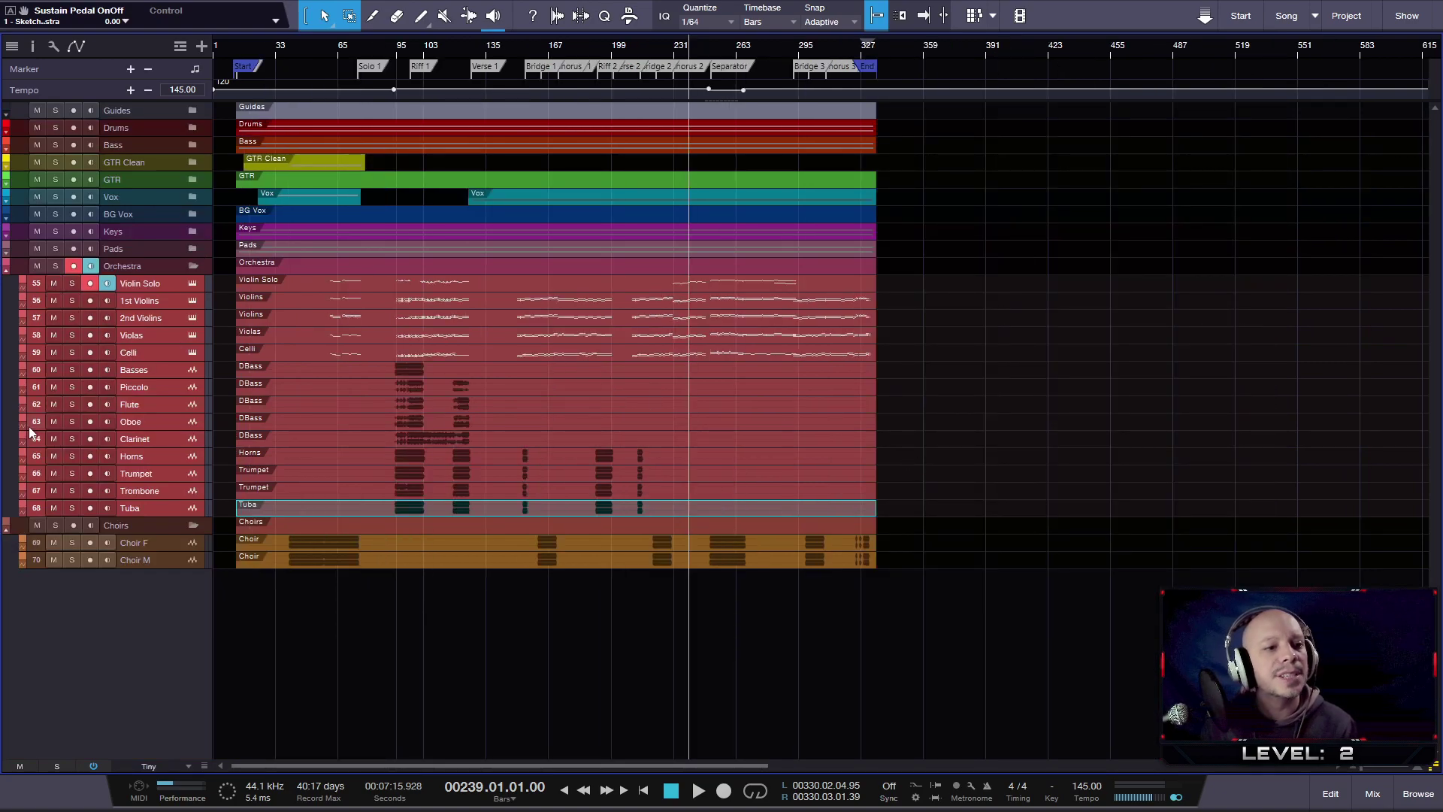
click(6, 253)
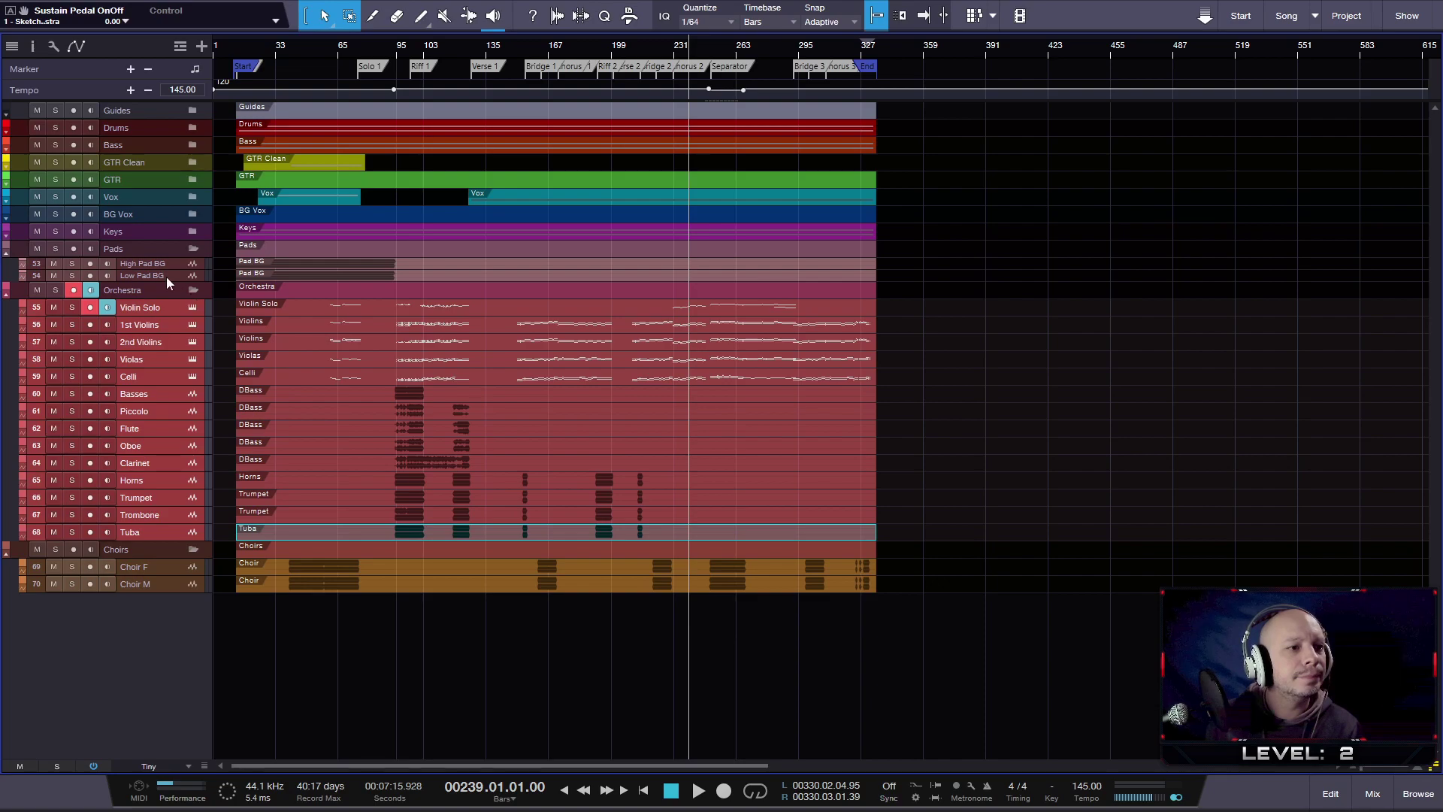
click(5, 236)
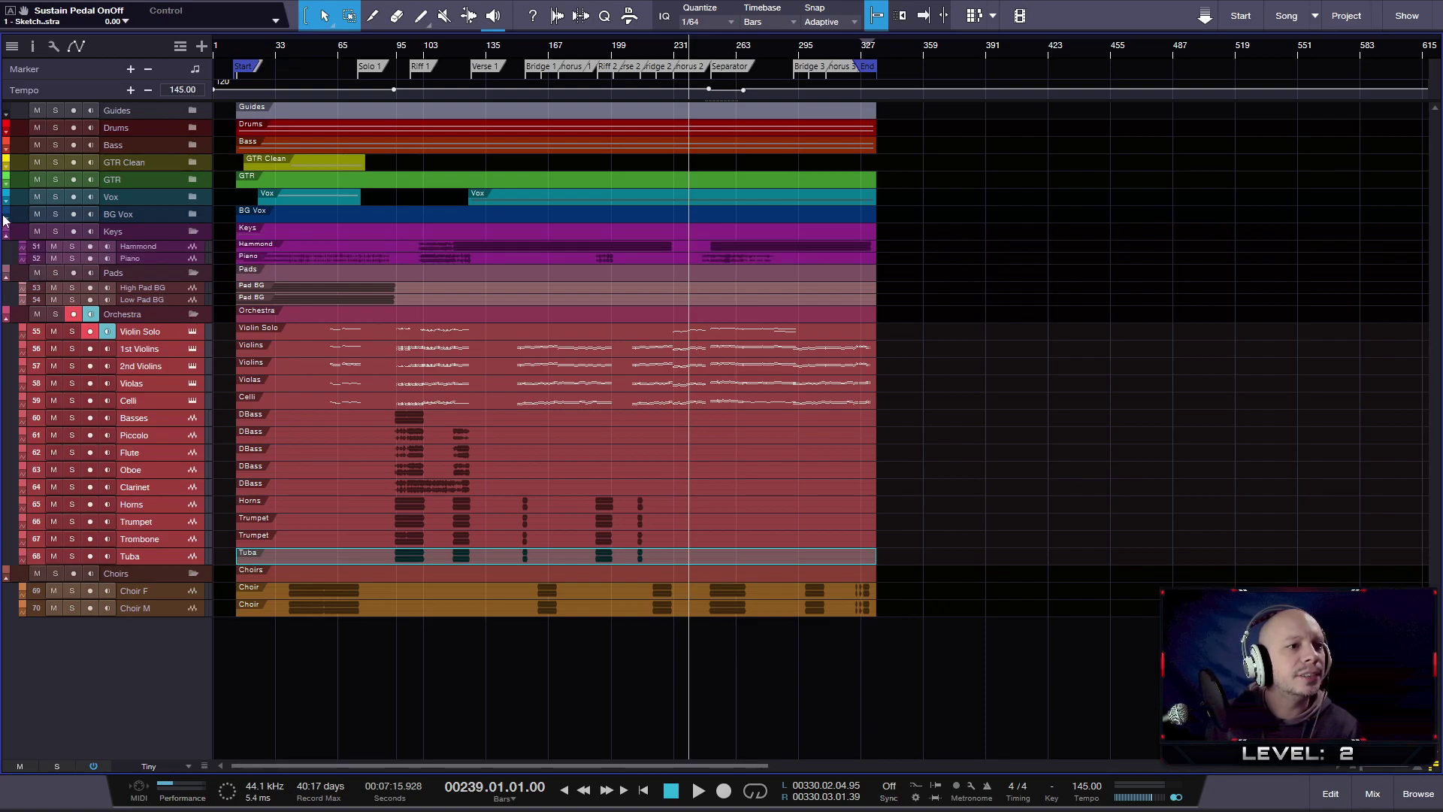
click(6, 220)
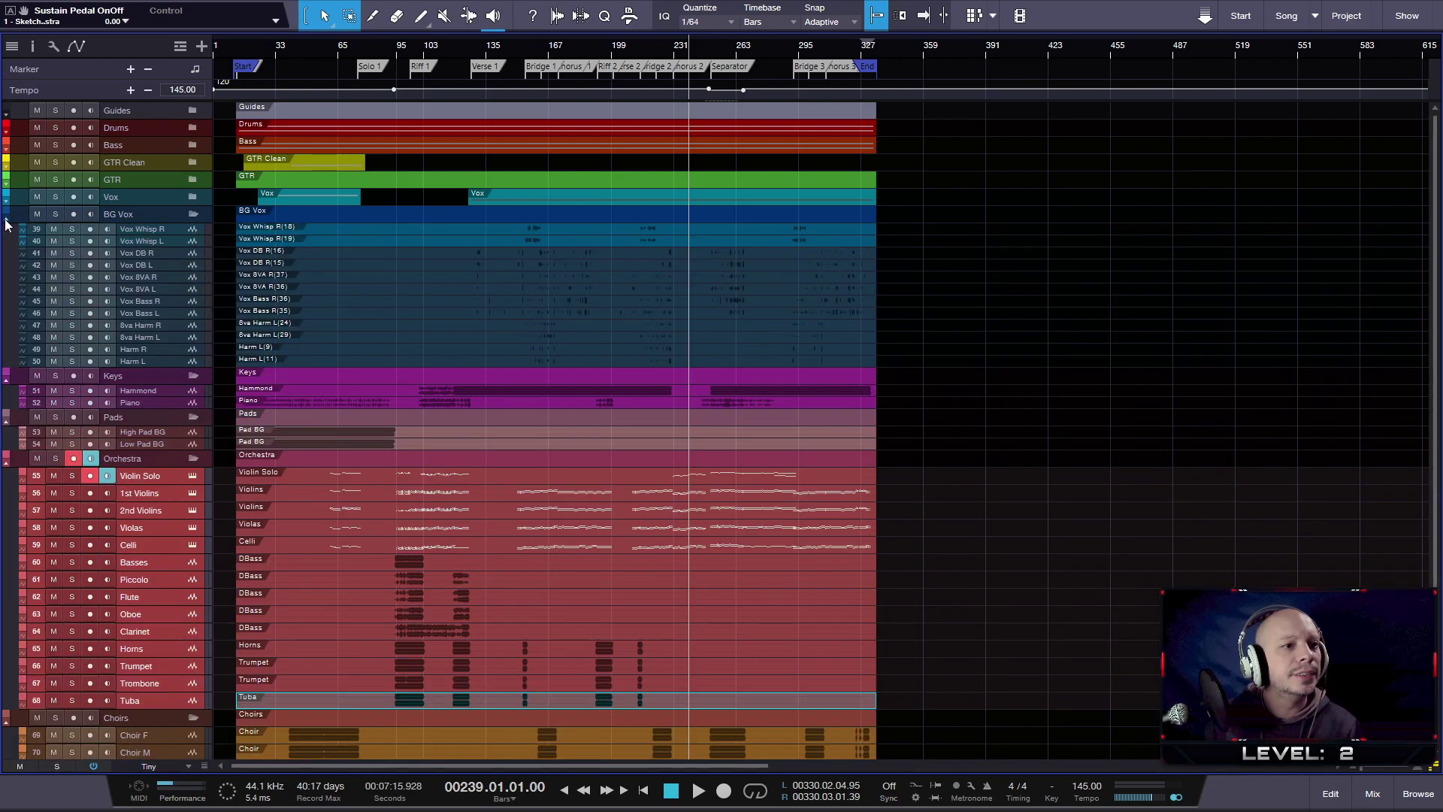
scroll(299, 325, up, 2)
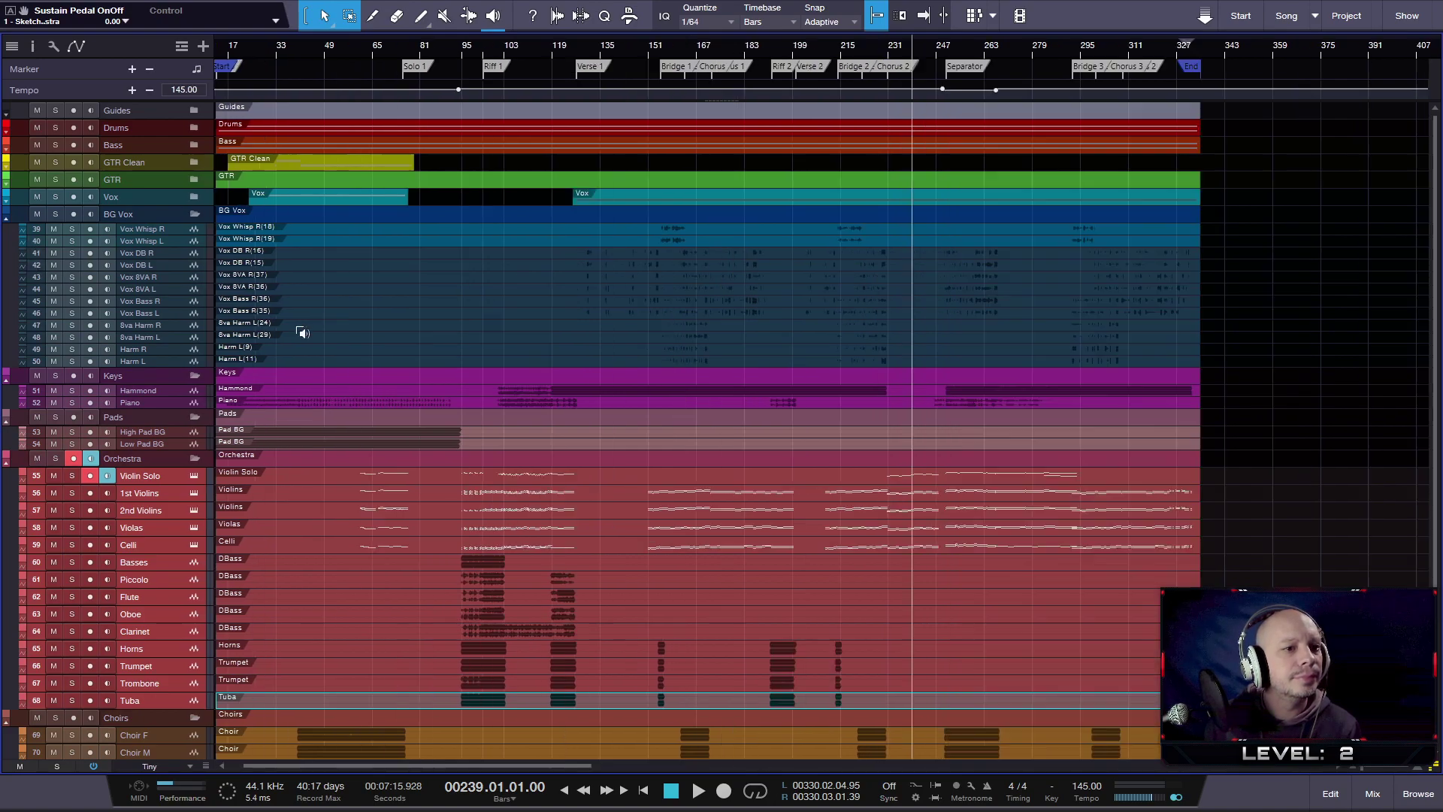
scroll(303, 327, up, 1)
scroll(304, 326, up, 5)
scroll(303, 326, up, 3)
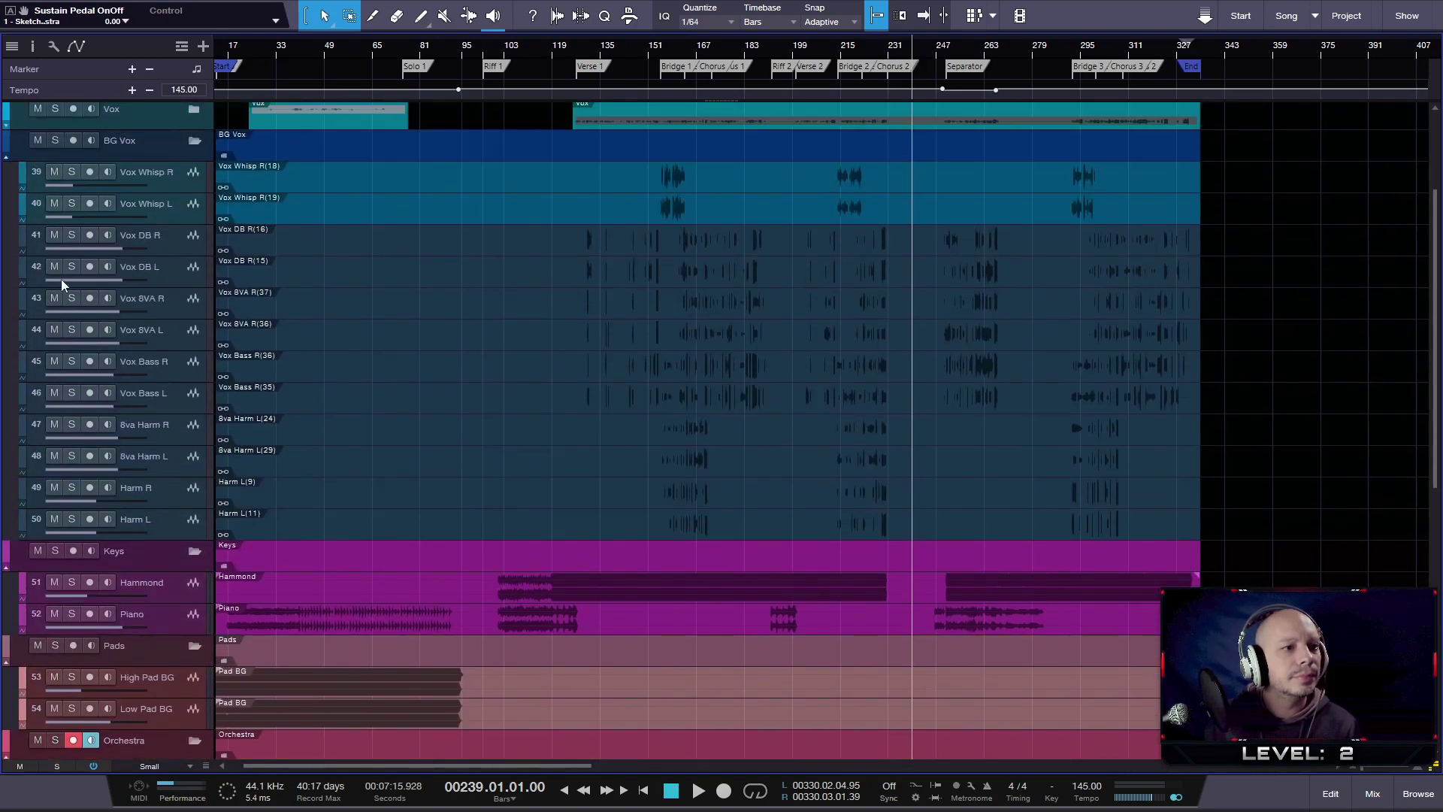
- Check which palette colour the Vox DB R track uses and save the song
click(24, 236)
click(24, 236)
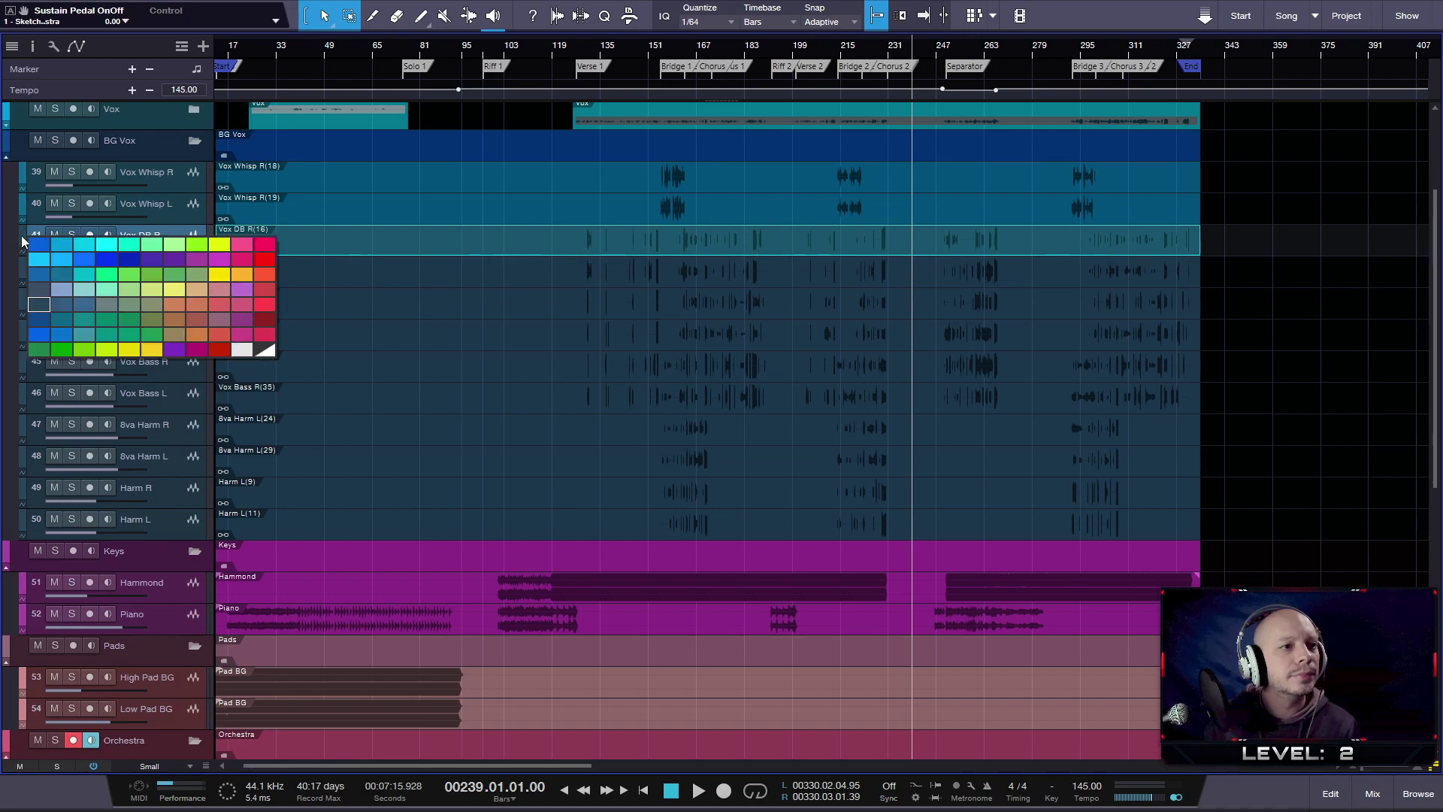
click(336, 184)
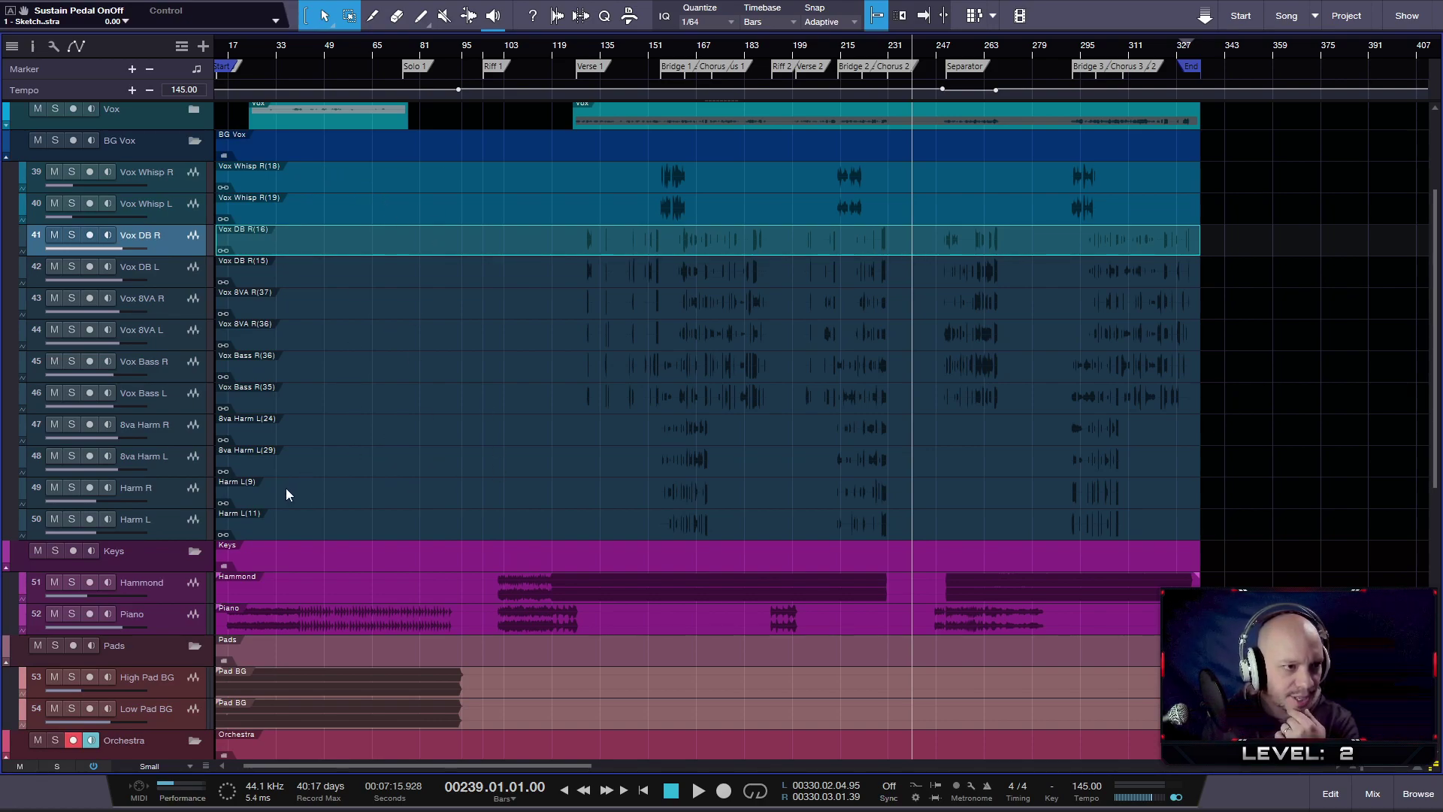
key(ctrl+s)
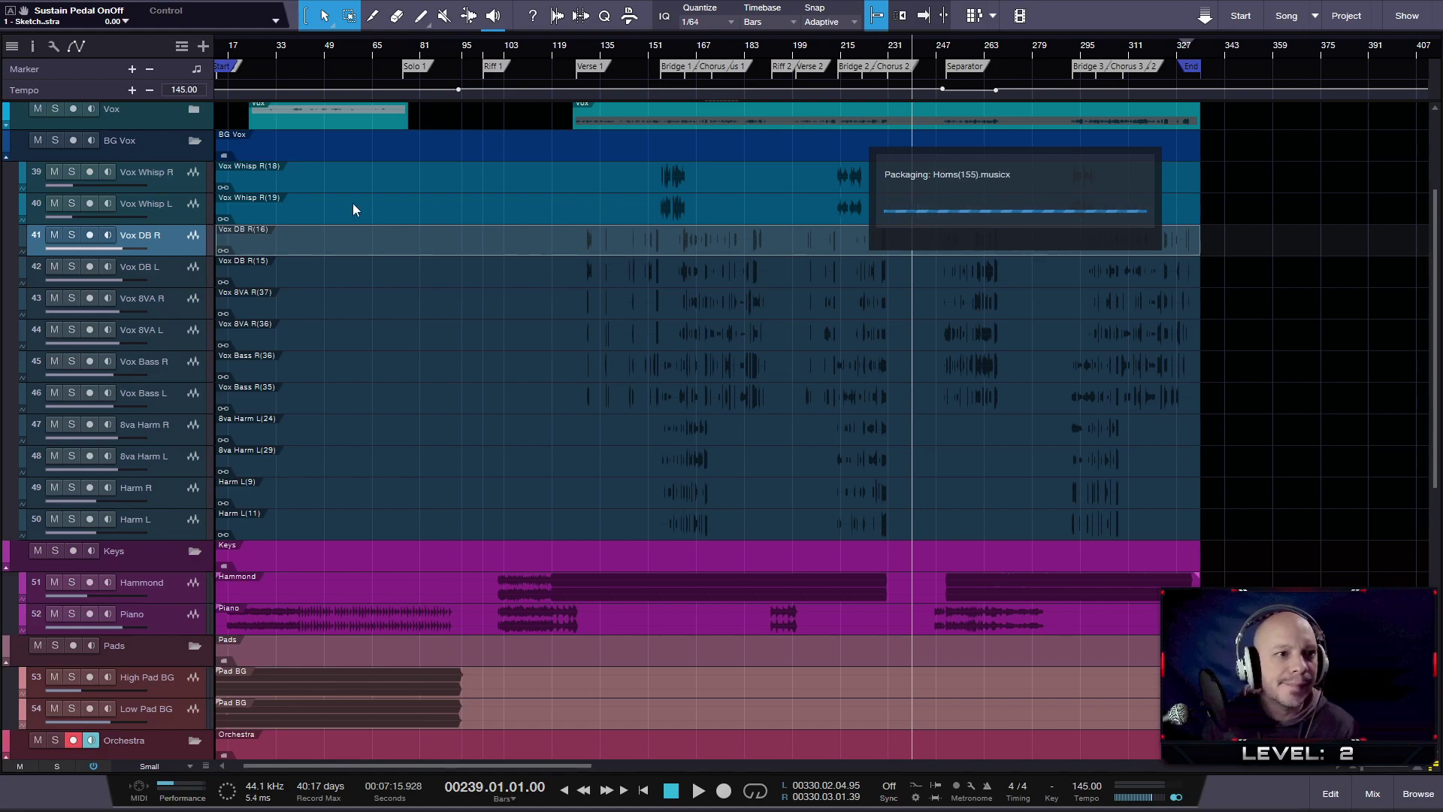
- Recolour the Vox Whisp R and Vox Whisp L tracks in the dark blue of the other BG Vox tracks
click(314, 207)
shift+click(186, 182)
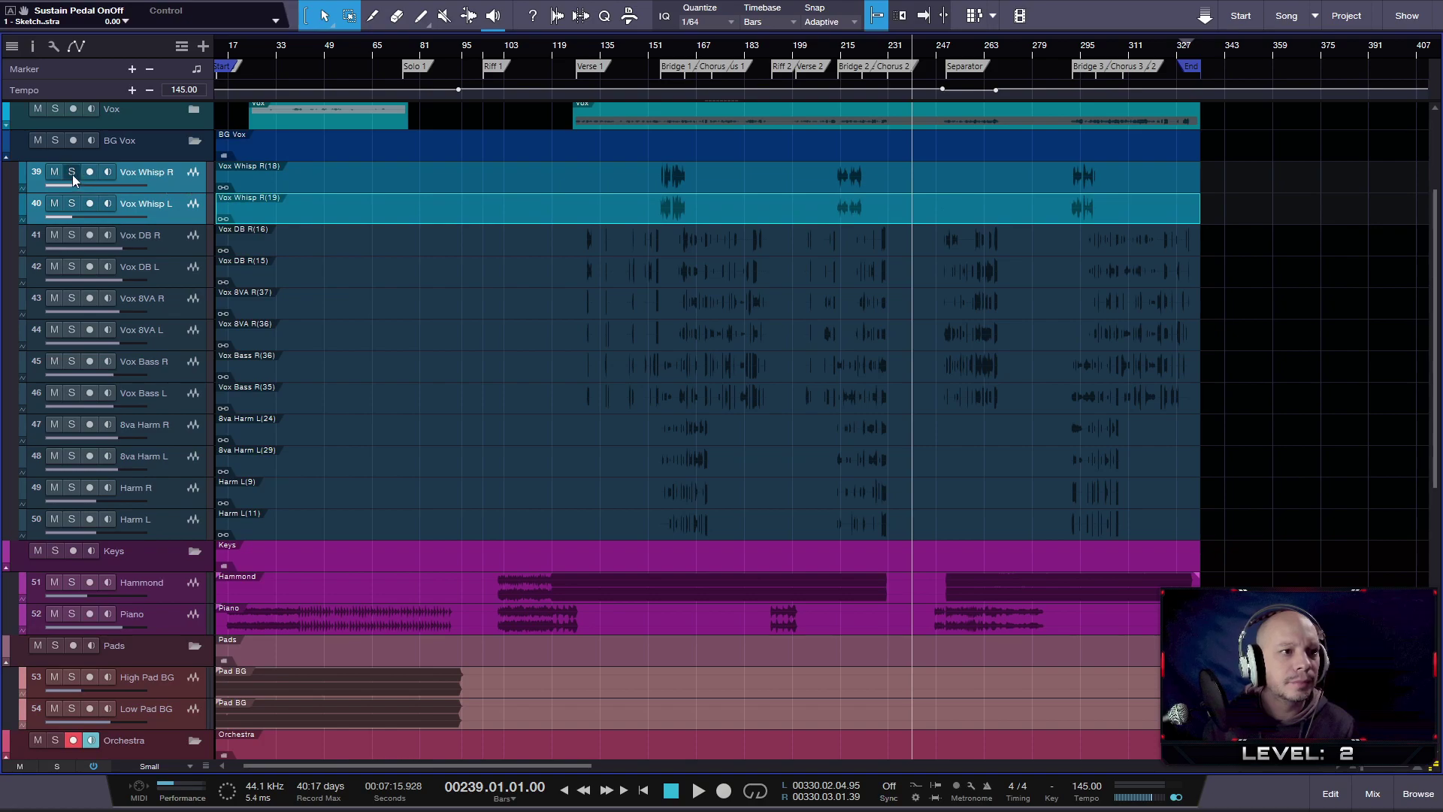
click(22, 178)
click(350, 277)
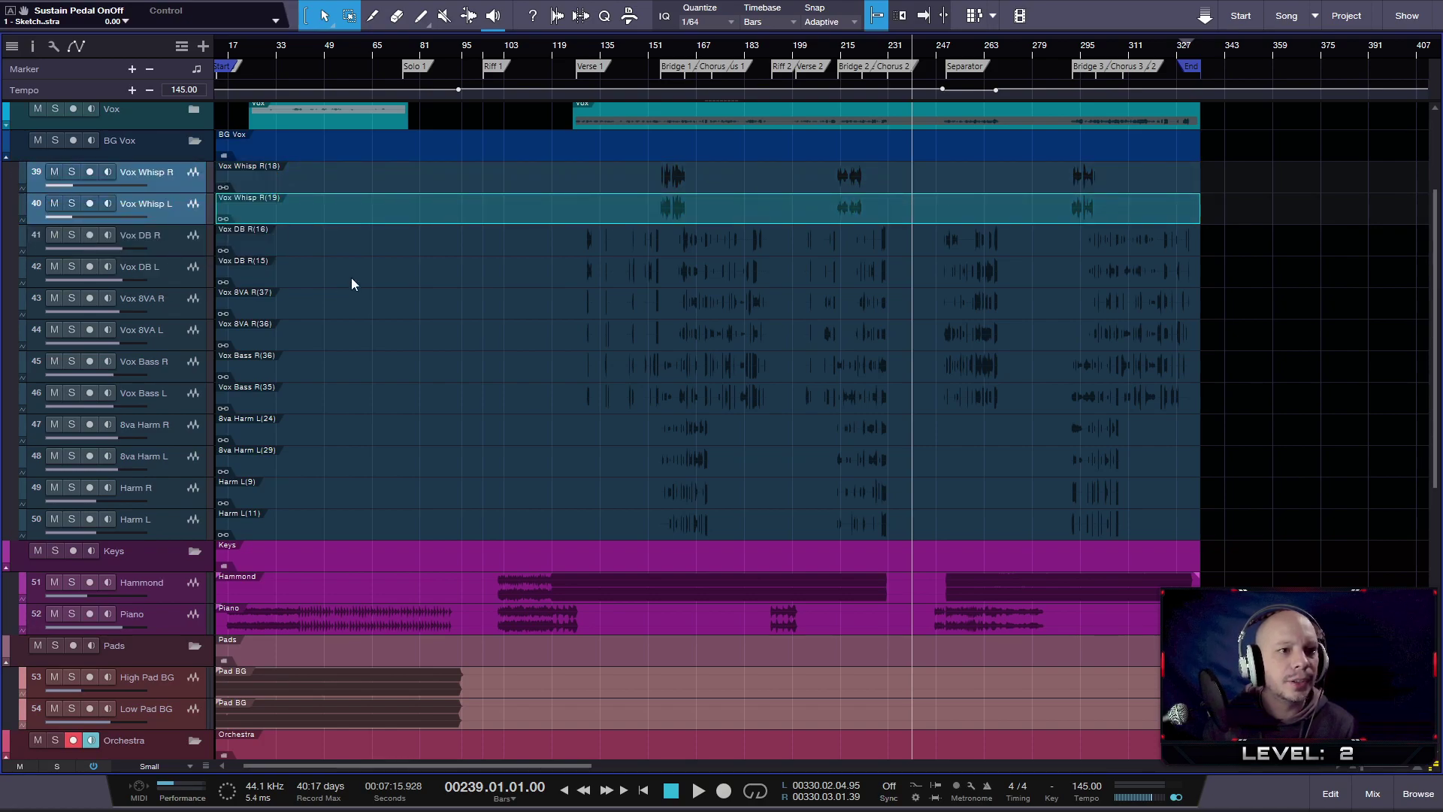
- Expand the Vox folder and enlarge the arrangement tracks to the Medium height
scroll(368, 278, up, 2)
scroll(369, 277, up, 3)
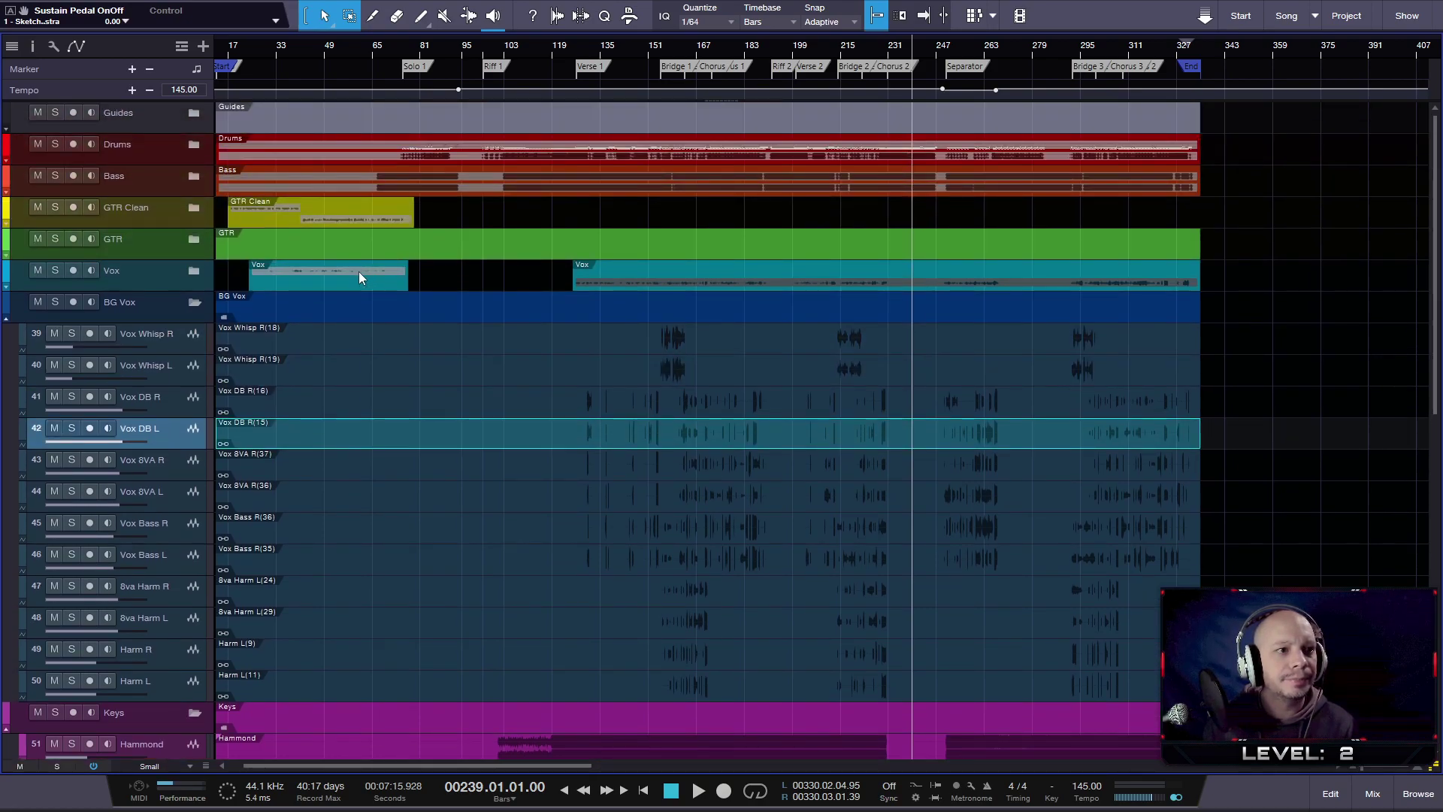
click(6, 286)
click(6, 289)
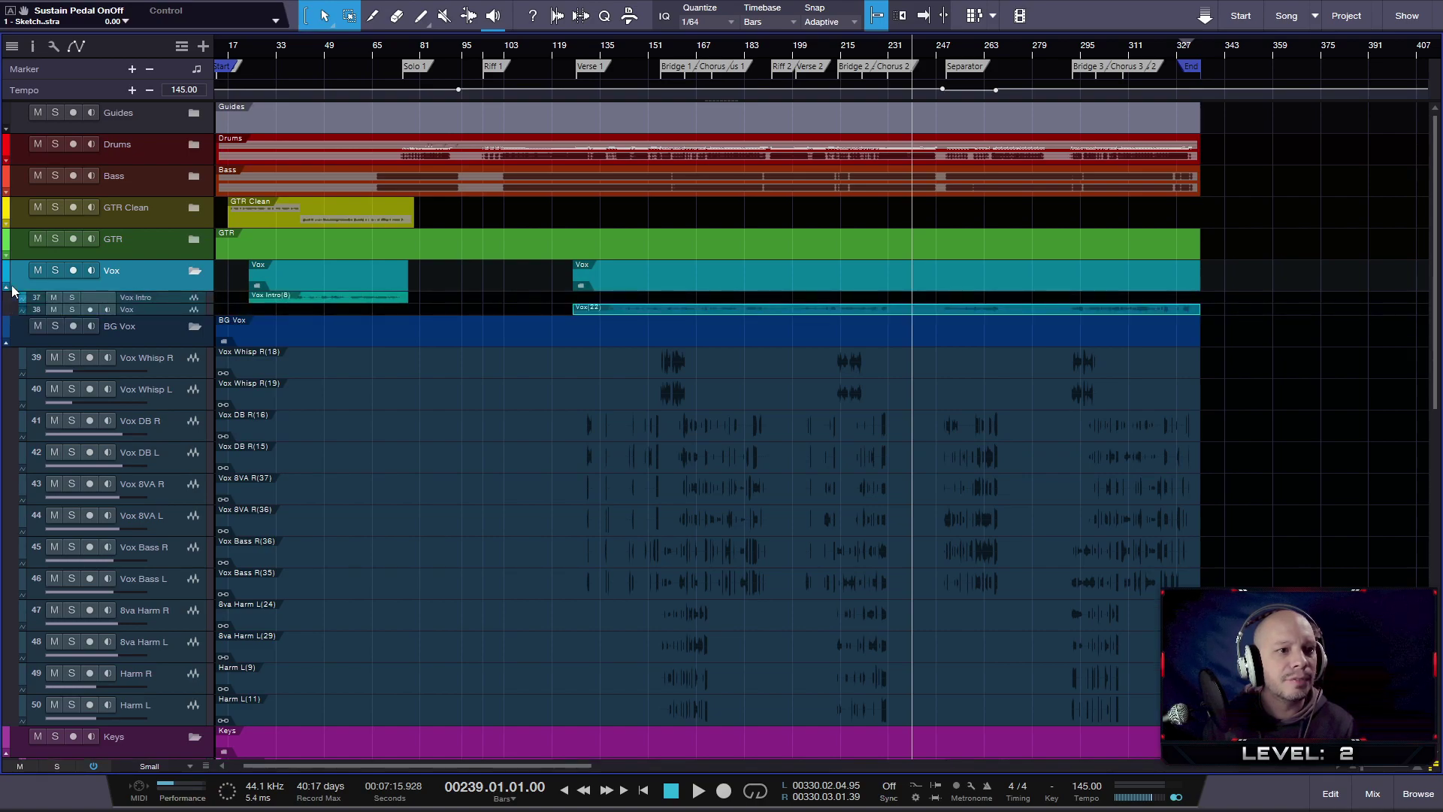
key(shift+e)
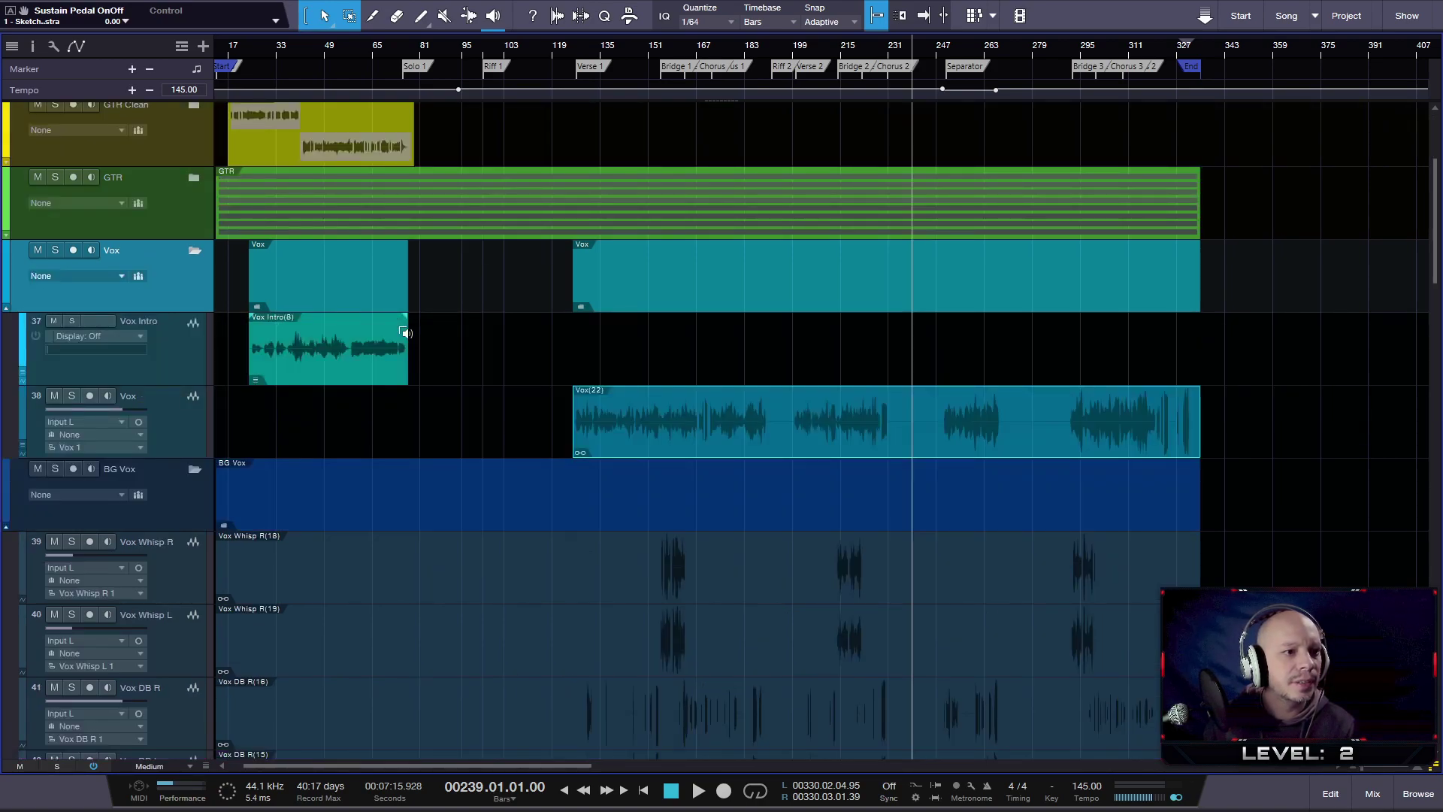
- Recolour the Vox Intro track in the same blue as the Vox track, checking its channel in the mix console
click(22, 362)
click(21, 406)
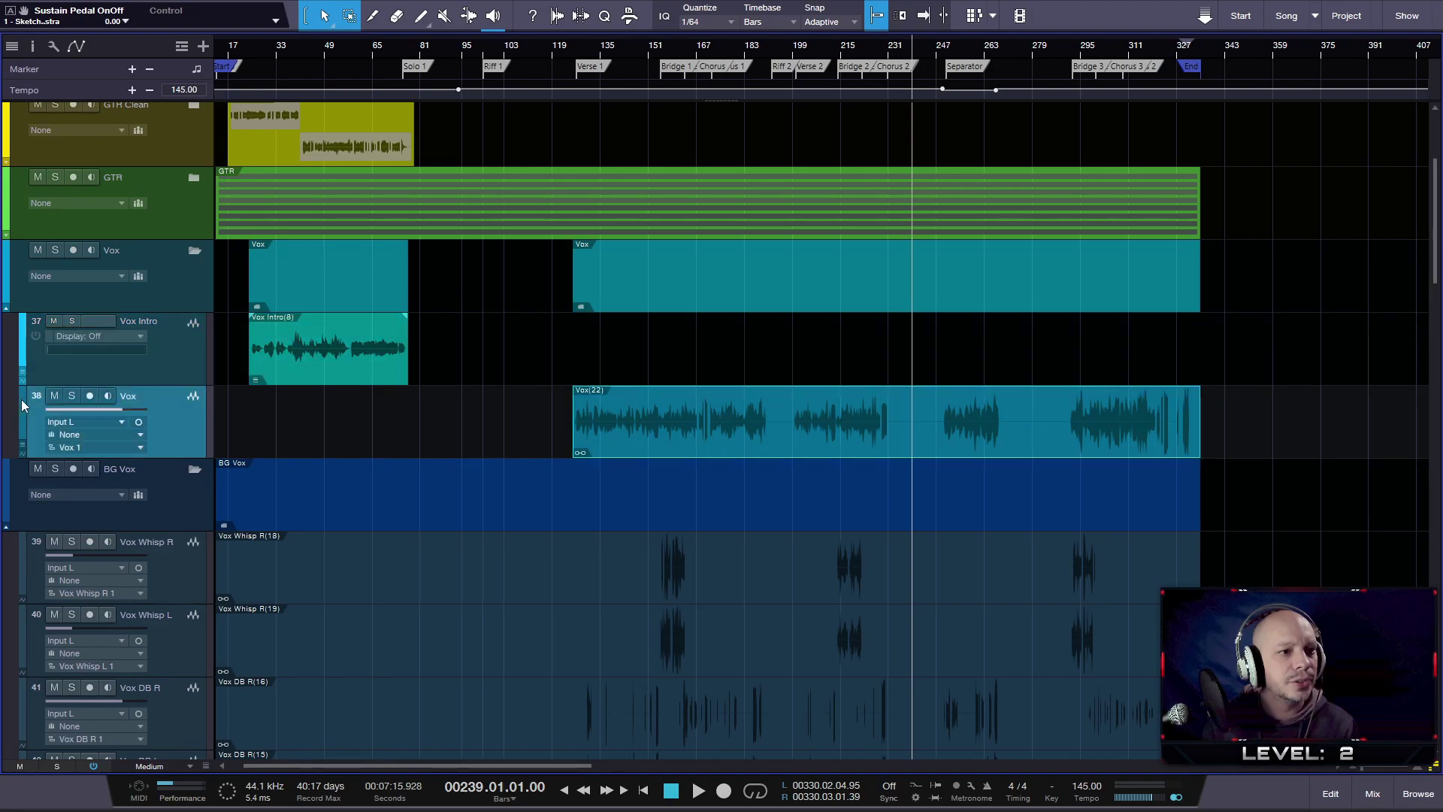
click(22, 406)
click(23, 358)
click(23, 356)
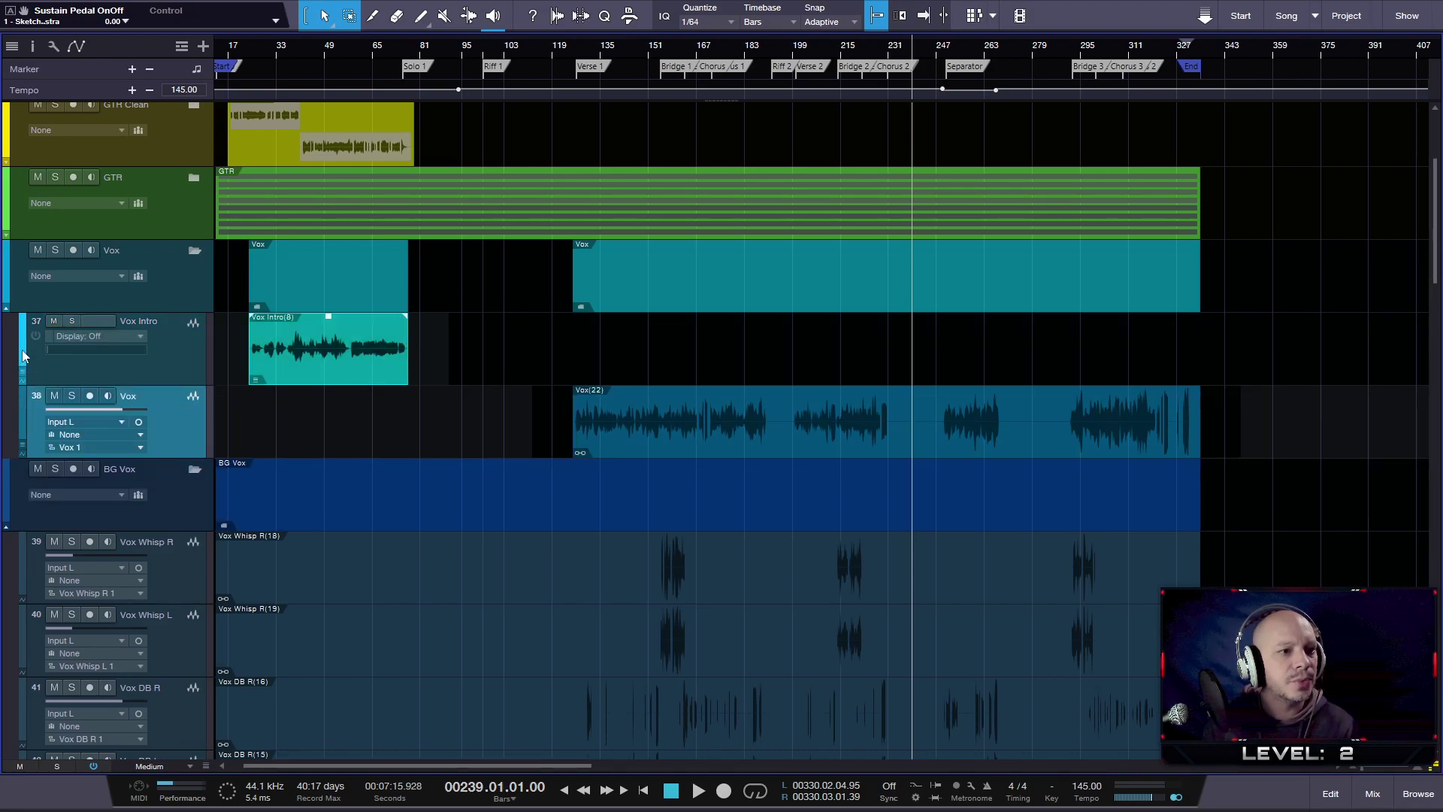
key(F3)
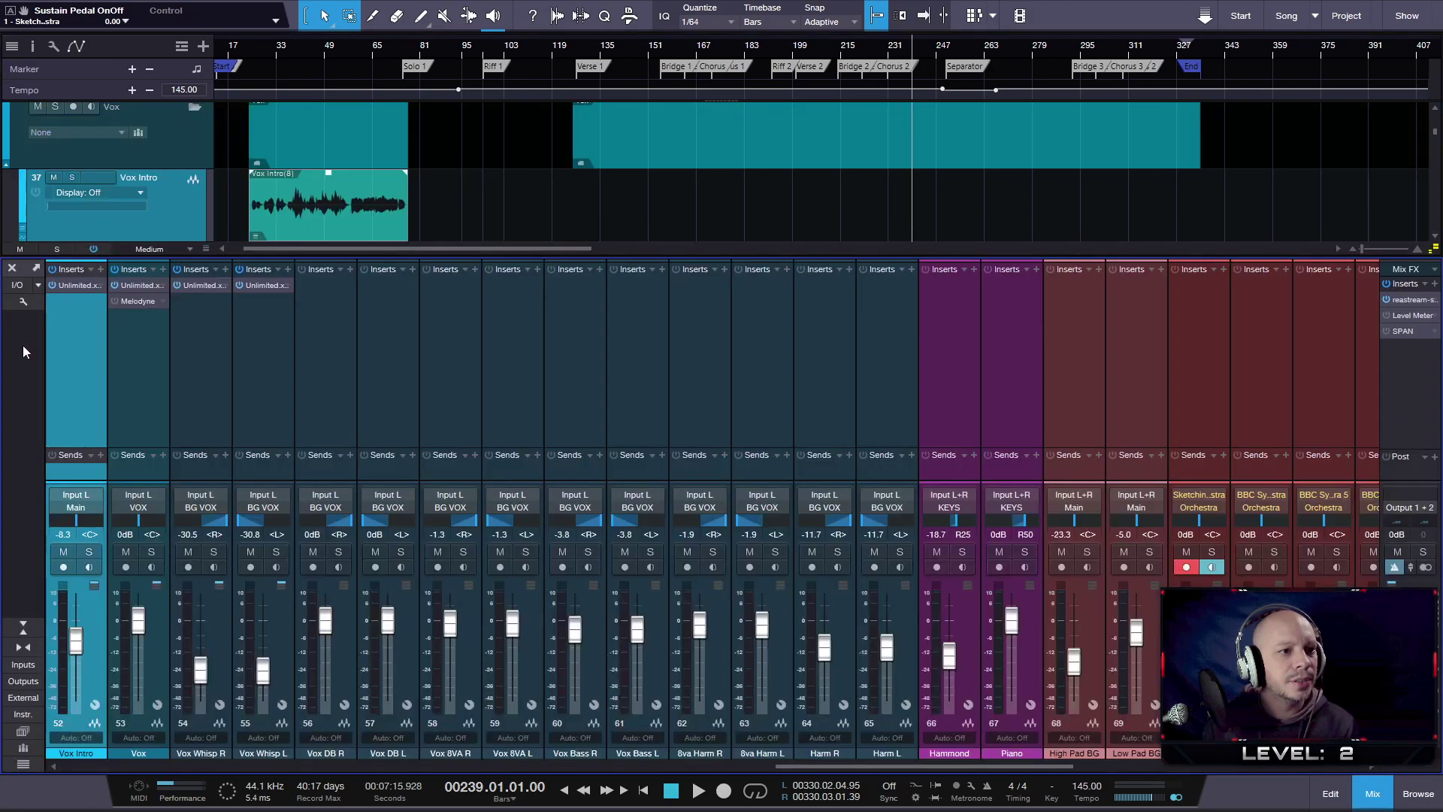
click(24, 200)
click(68, 234)
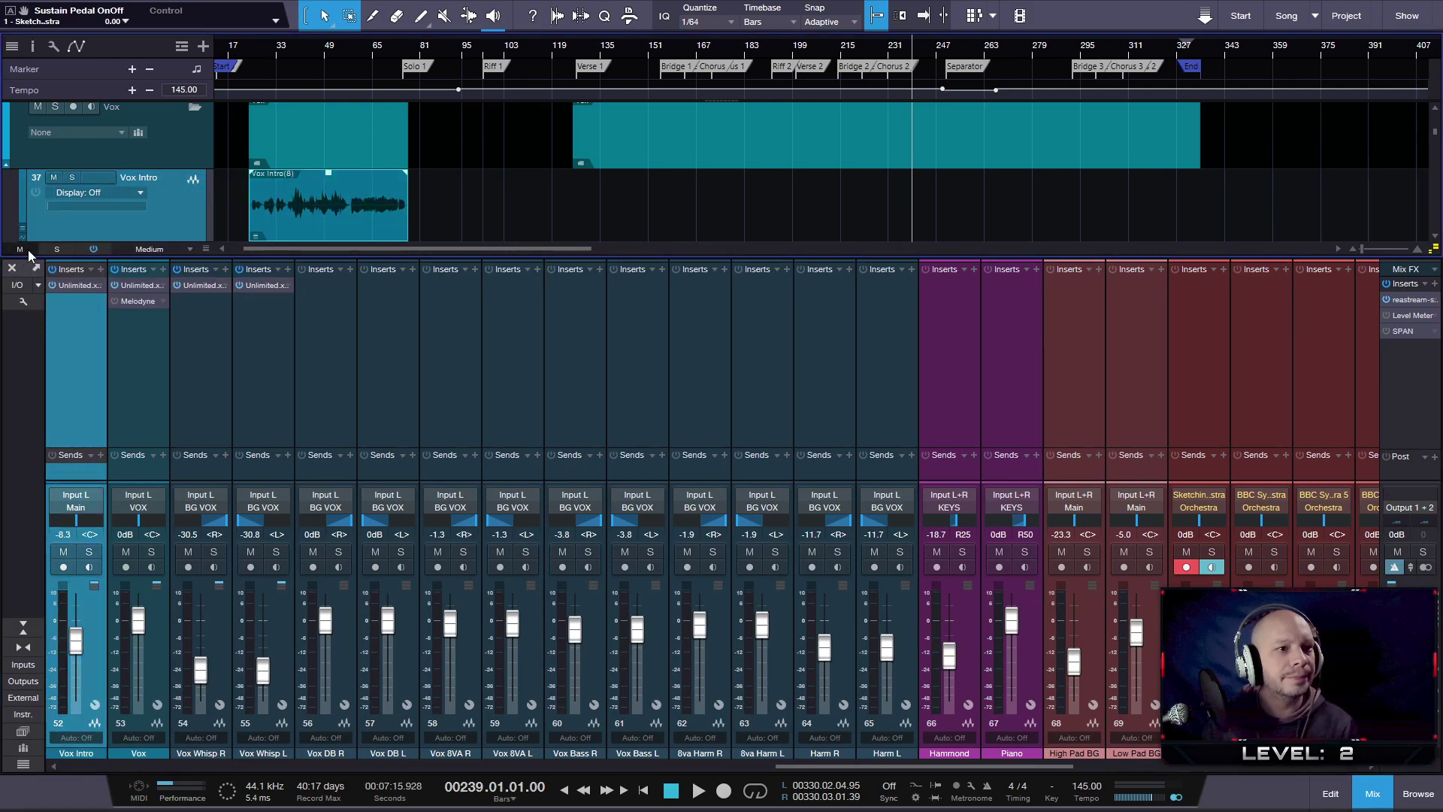
click(14, 270)
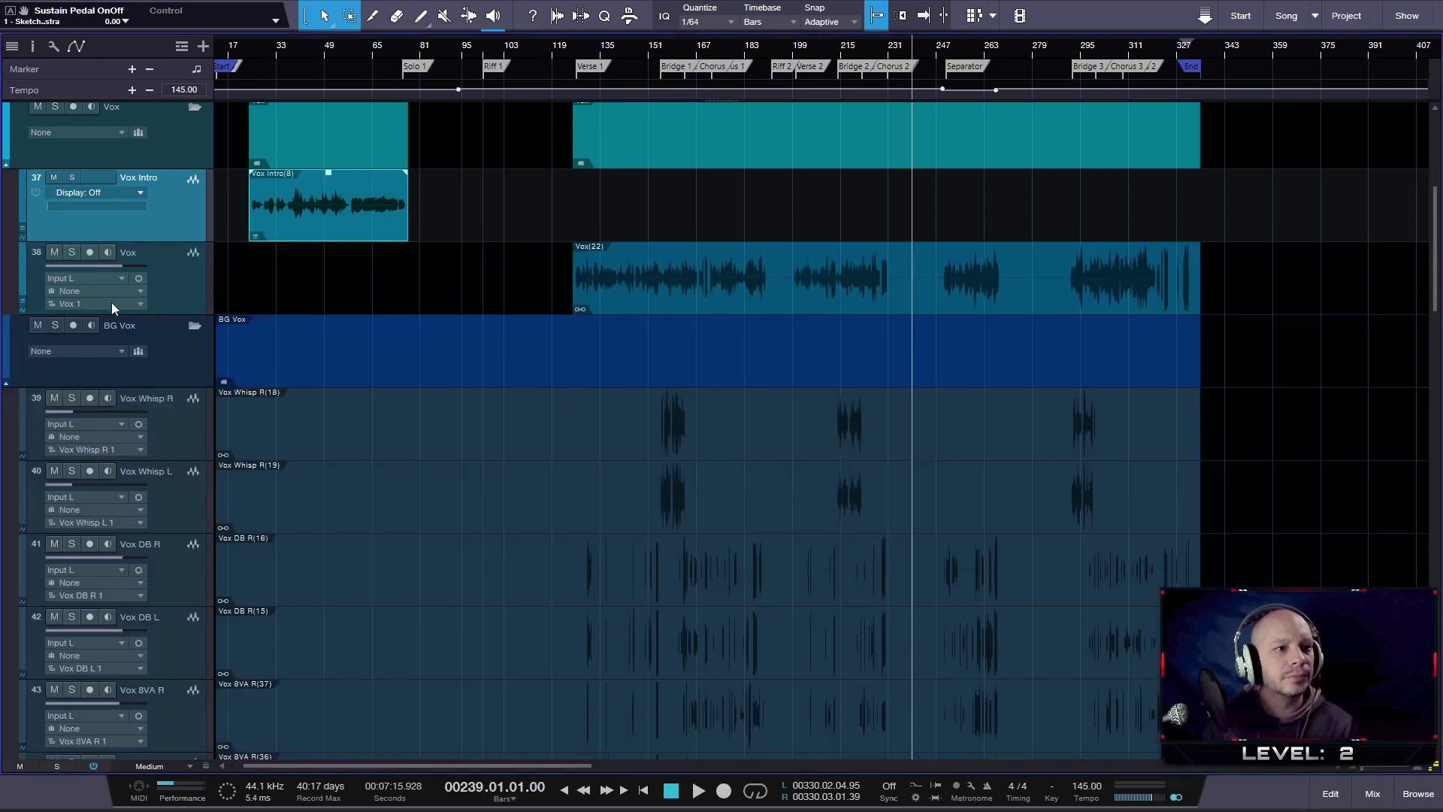
- Expand the GTR and GTR Clean folders to show their guitar tracks
scroll(317, 333, up, 5)
scroll(258, 356, down, 2)
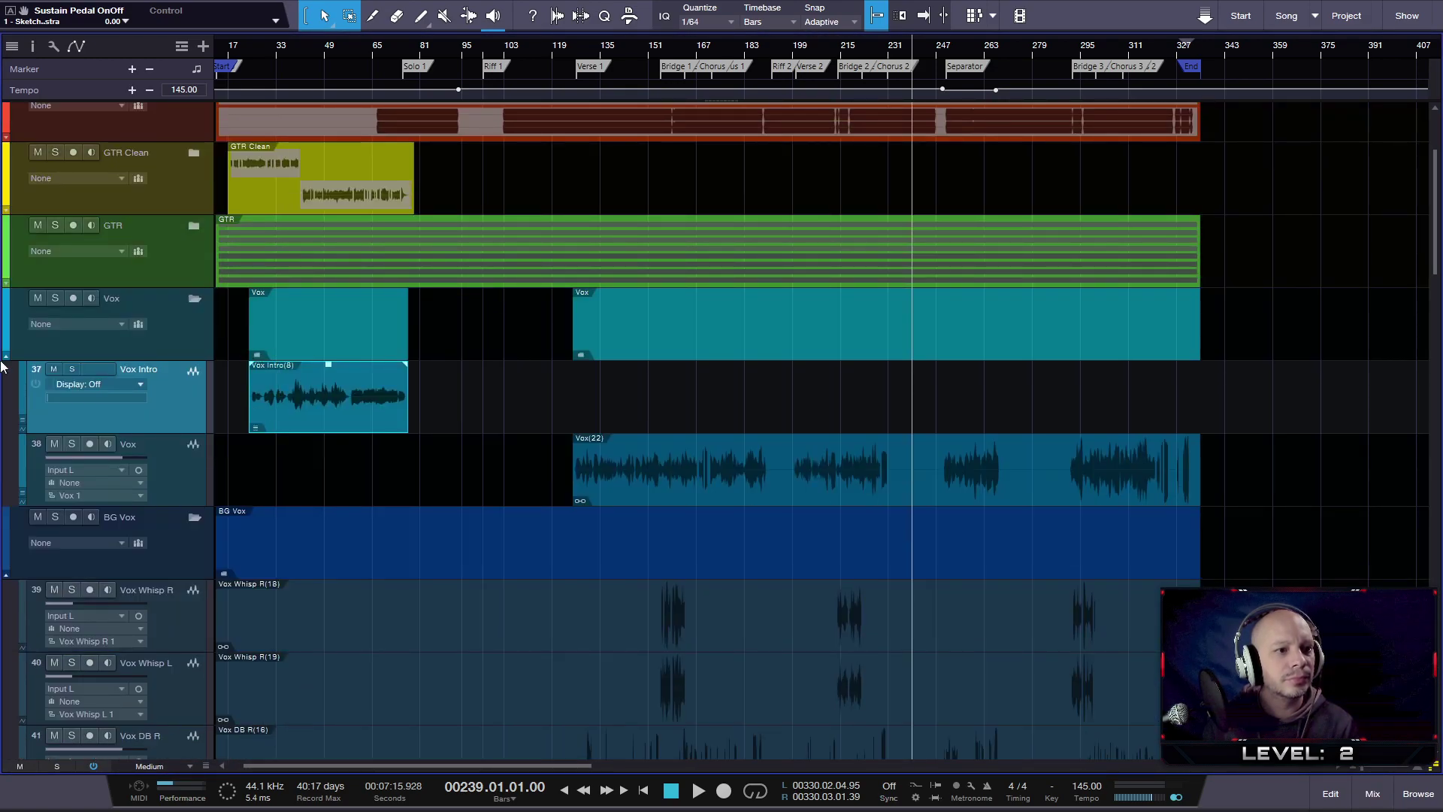
click(4, 284)
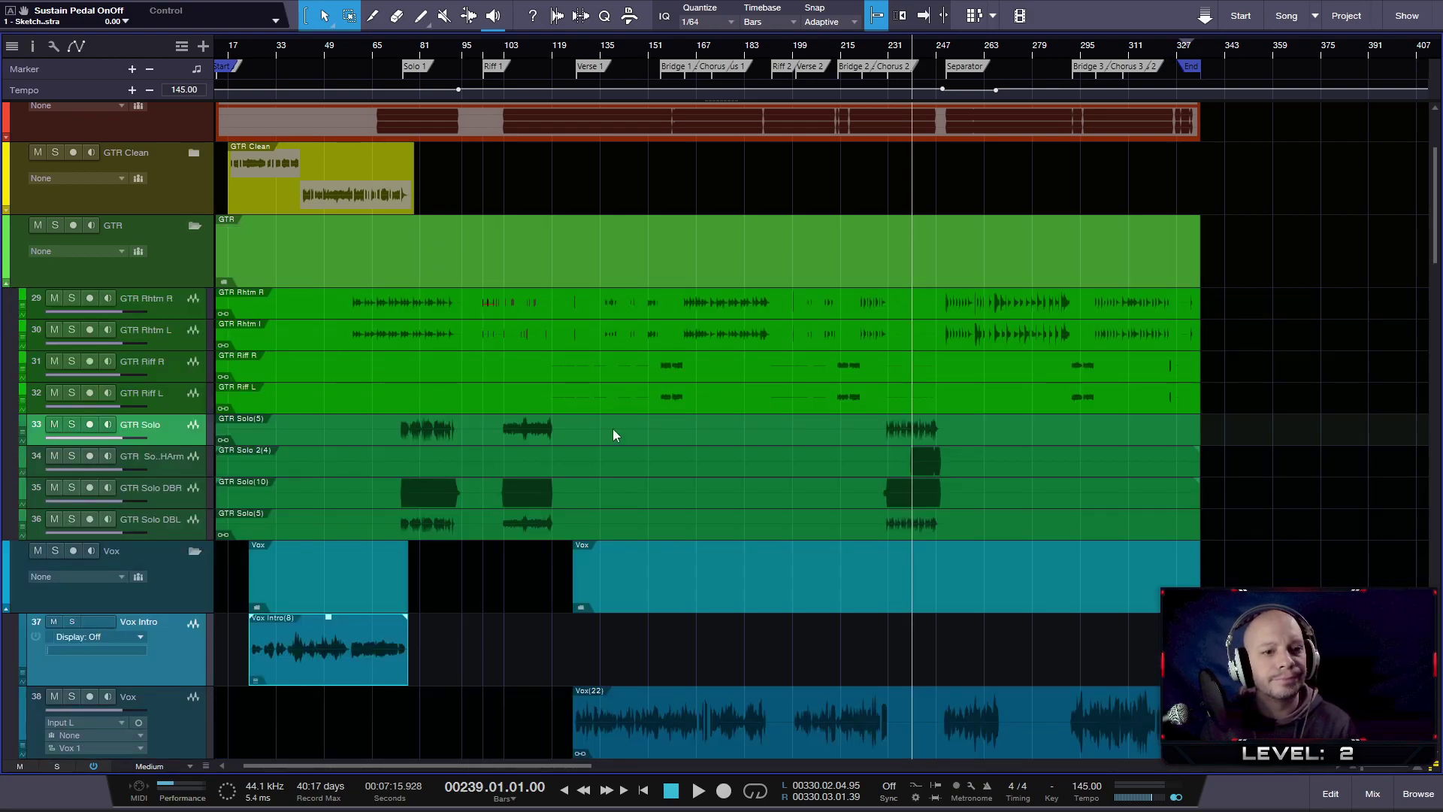
scroll(267, 286, up, 2)
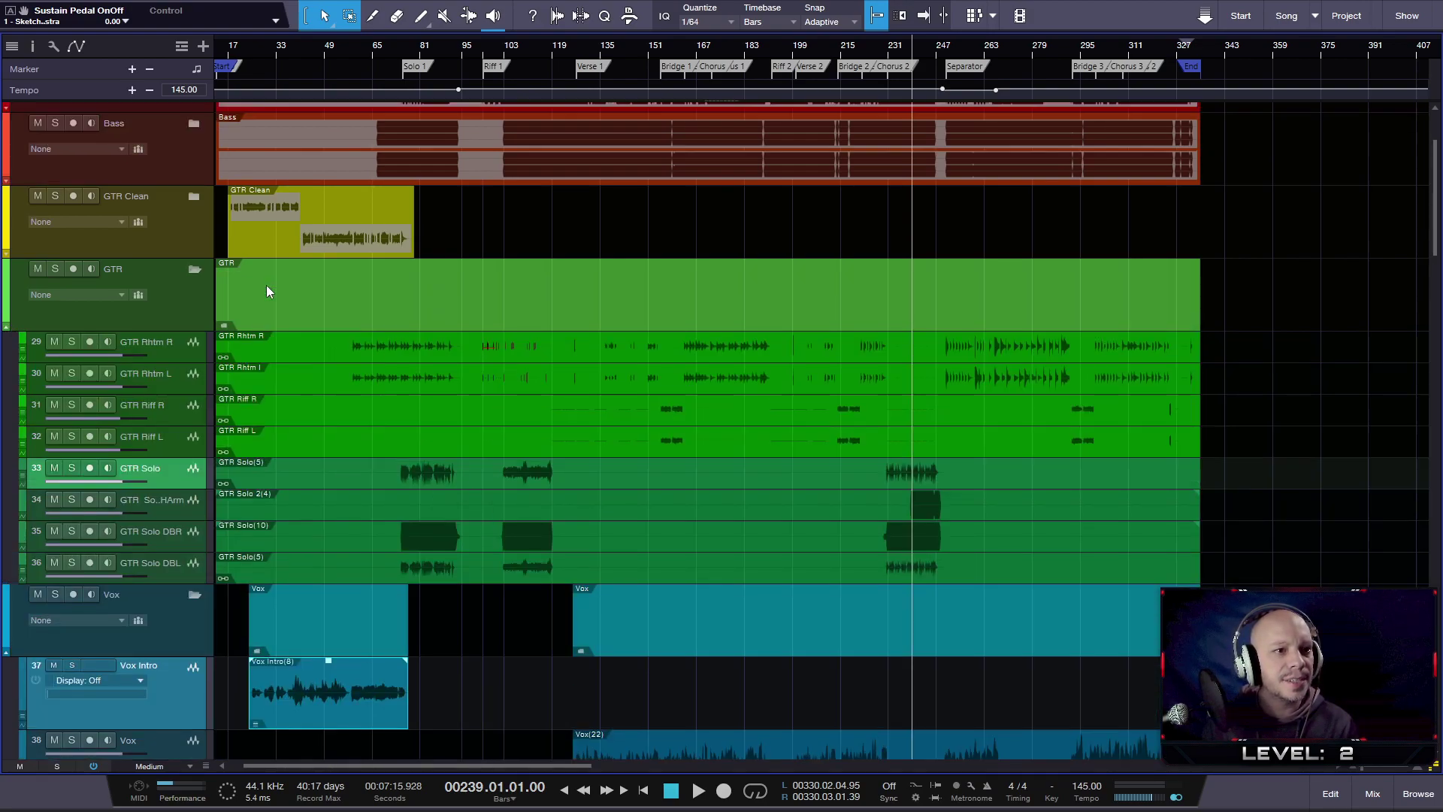
click(7, 299)
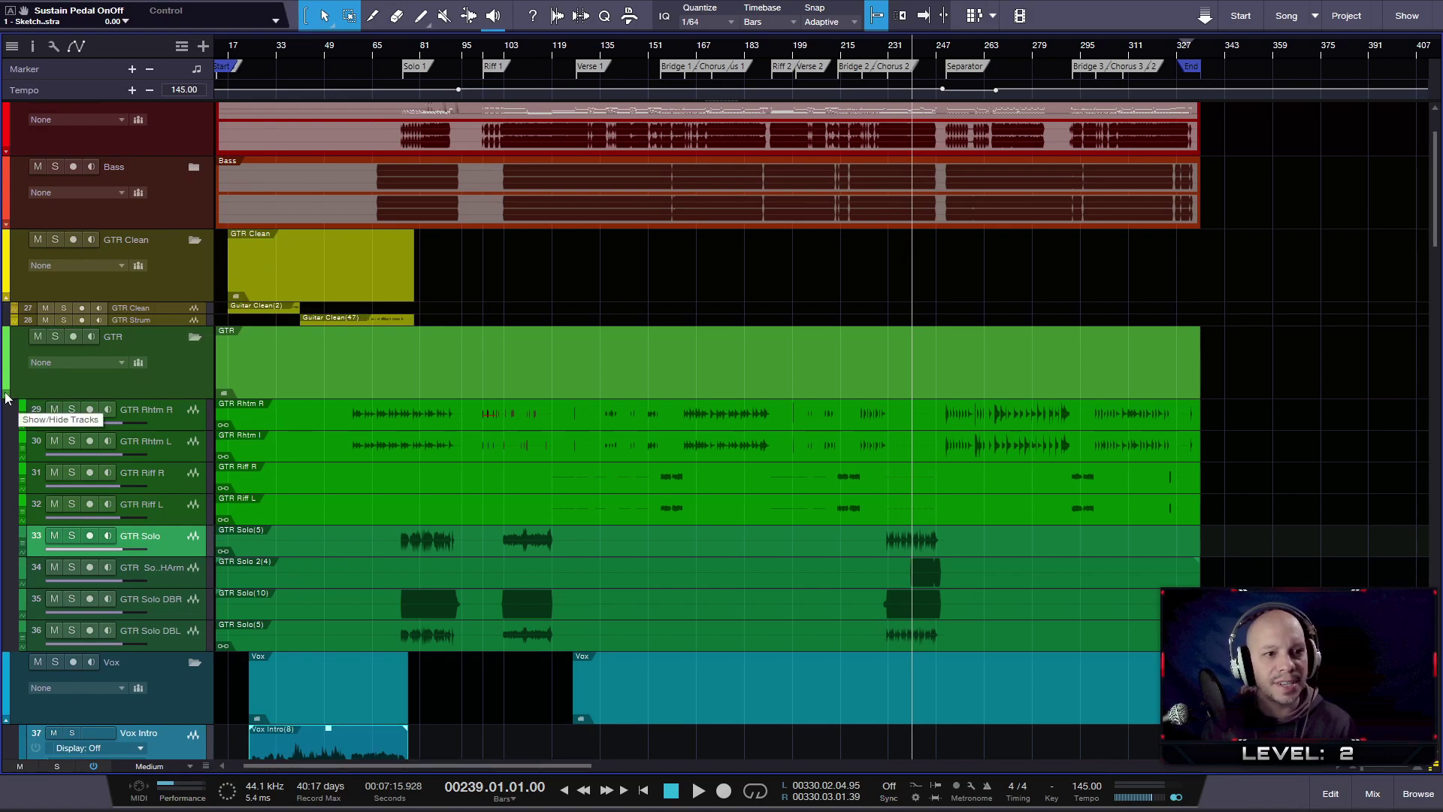
- Examine the GTR Clean and GTR Strum clips up close, return the tracks to the Small height and collapse the GTR folder
scroll(280, 336, up, 3)
scroll(280, 337, up, 4)
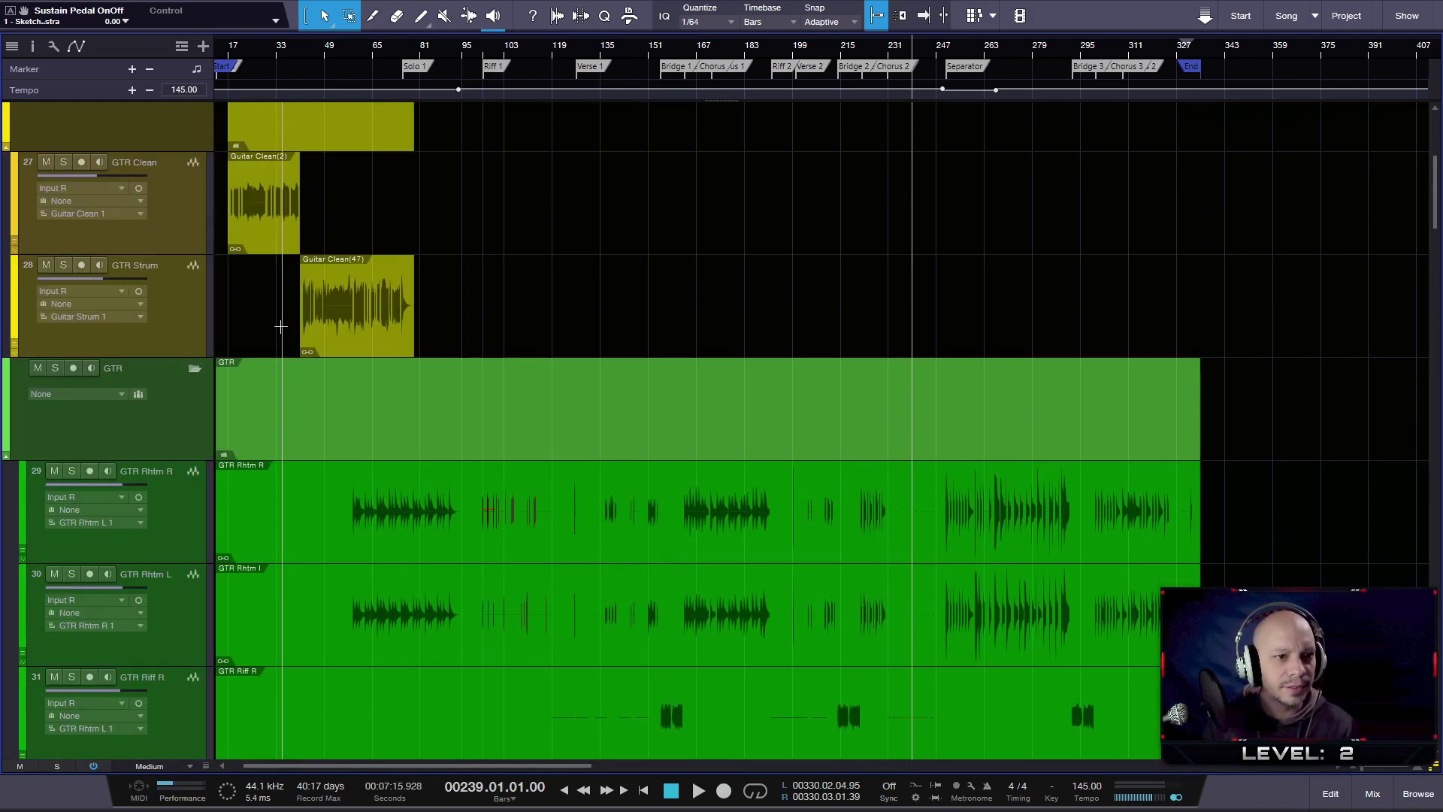
scroll(280, 330, up, 4)
scroll(554, 331, up, 2)
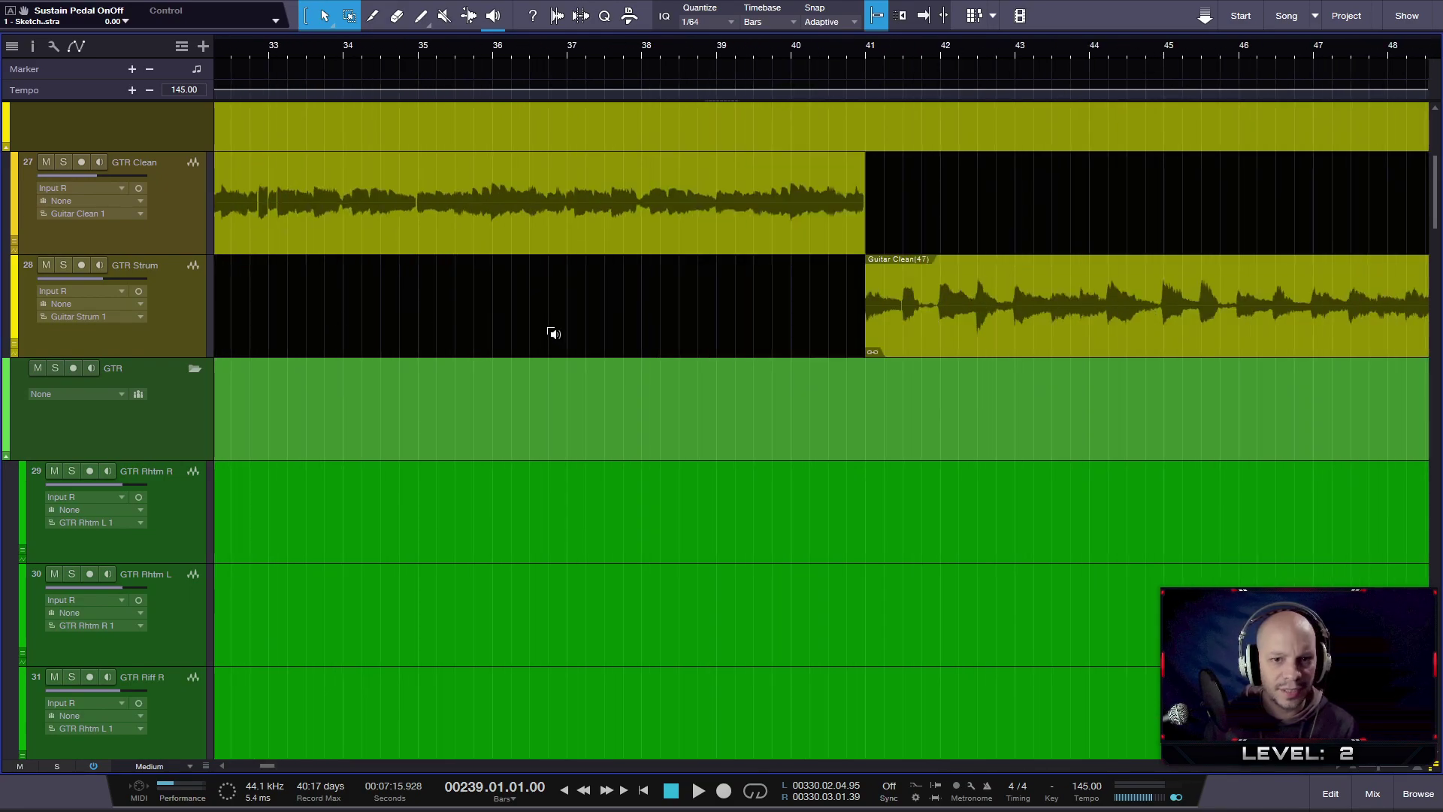
scroll(599, 331, down, 5)
scroll(599, 335, down, 2)
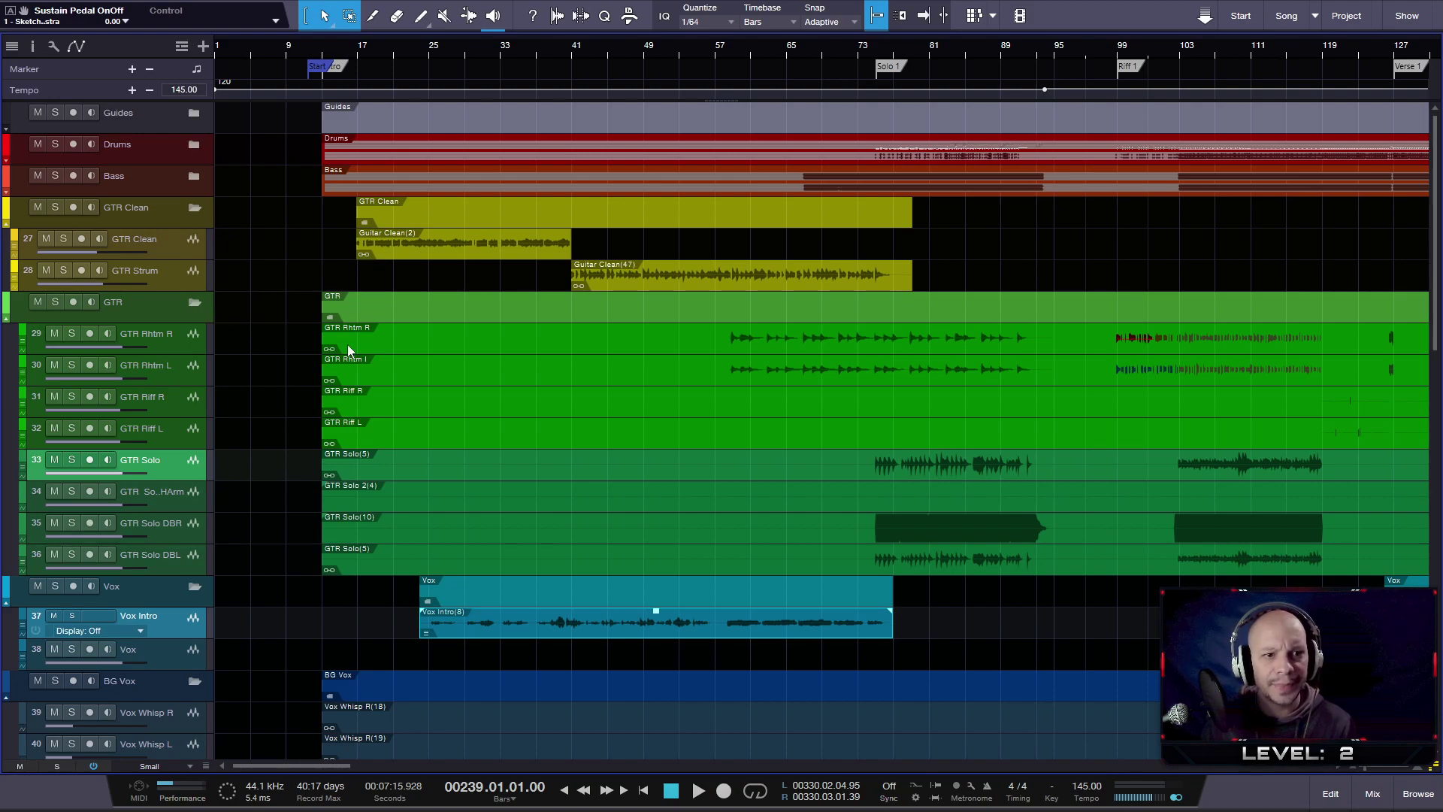
click(197, 304)
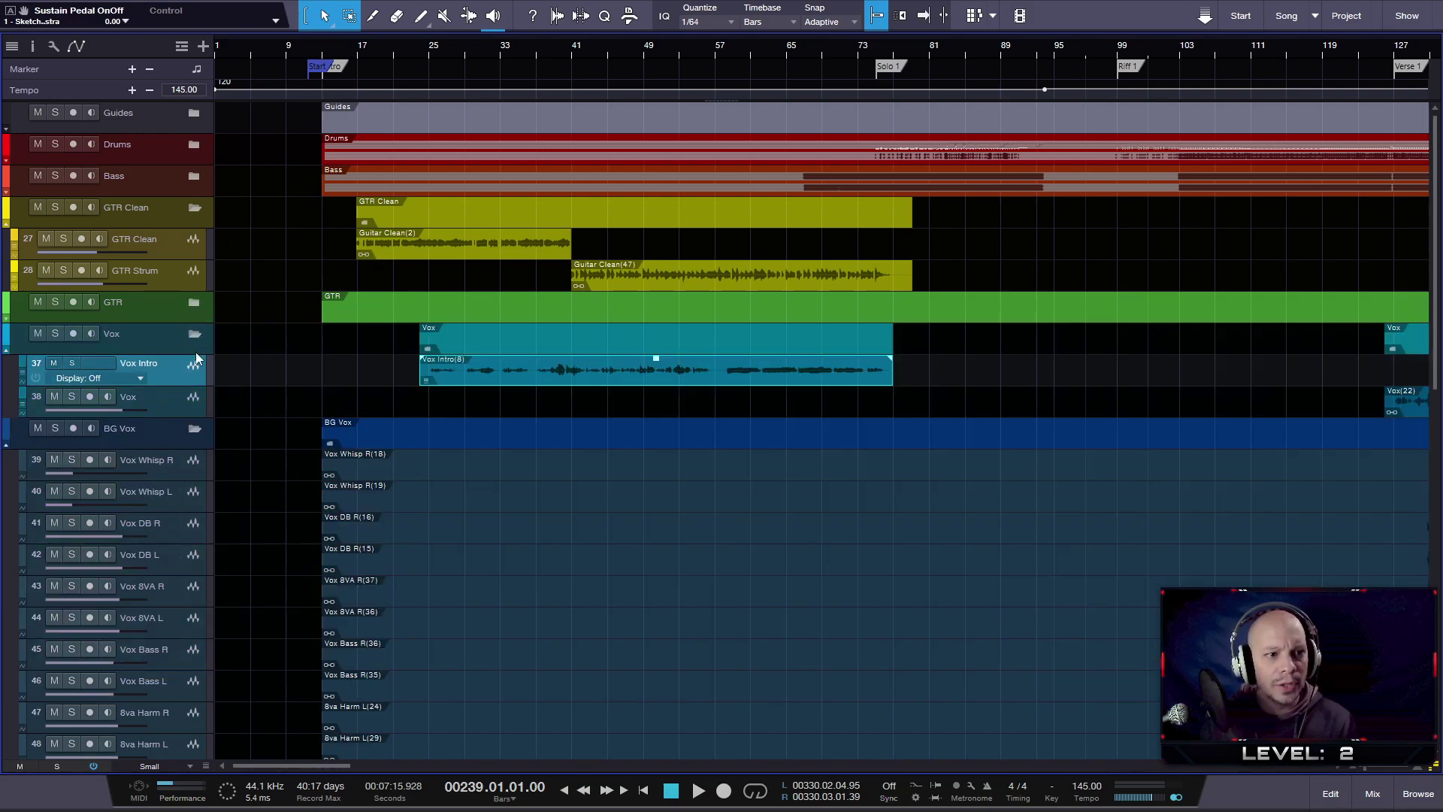
- Collapse the Vox, BG Vox, Keys, Pads, Orchestra and Choirs folders
click(194, 335)
click(195, 366)
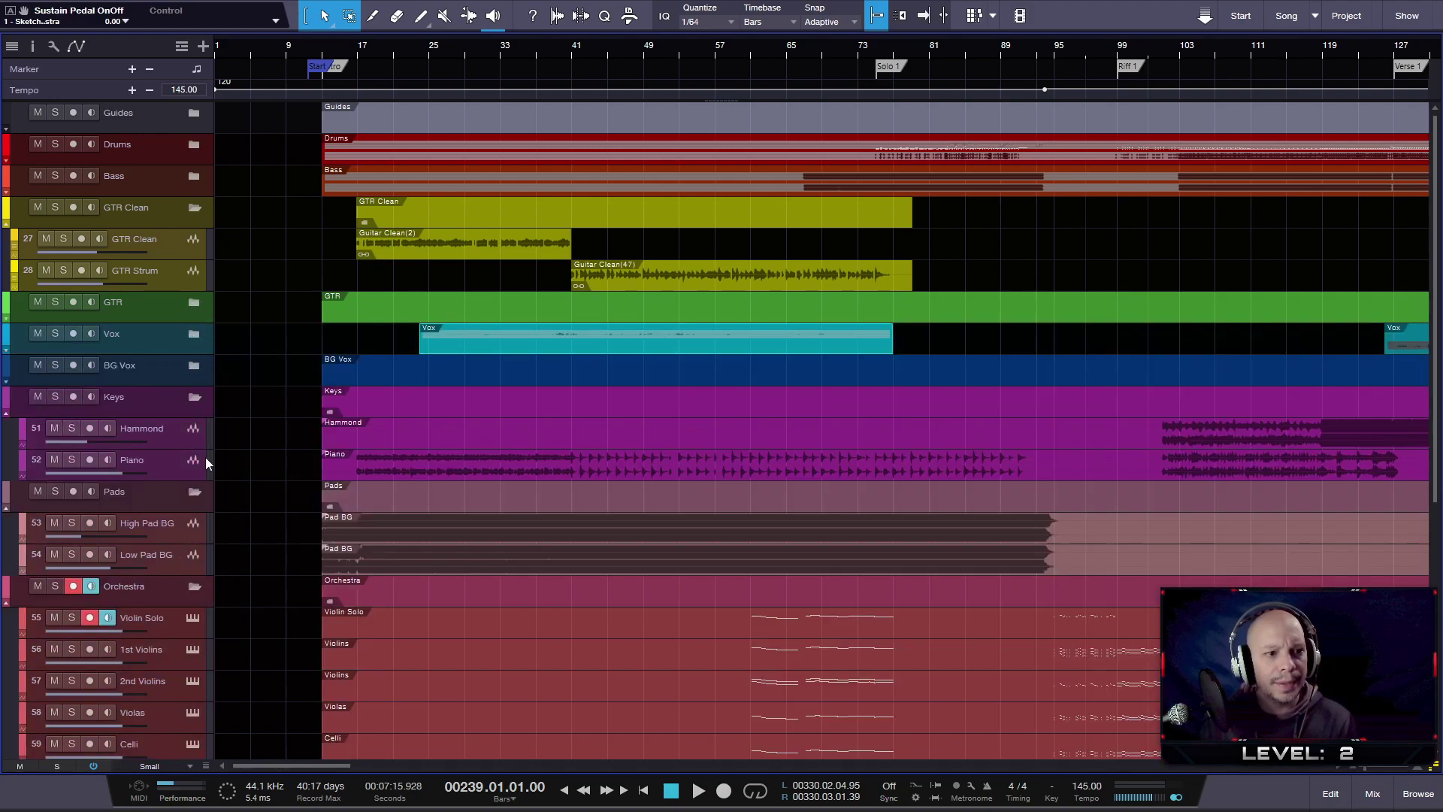
click(198, 492)
click(196, 399)
click(199, 461)
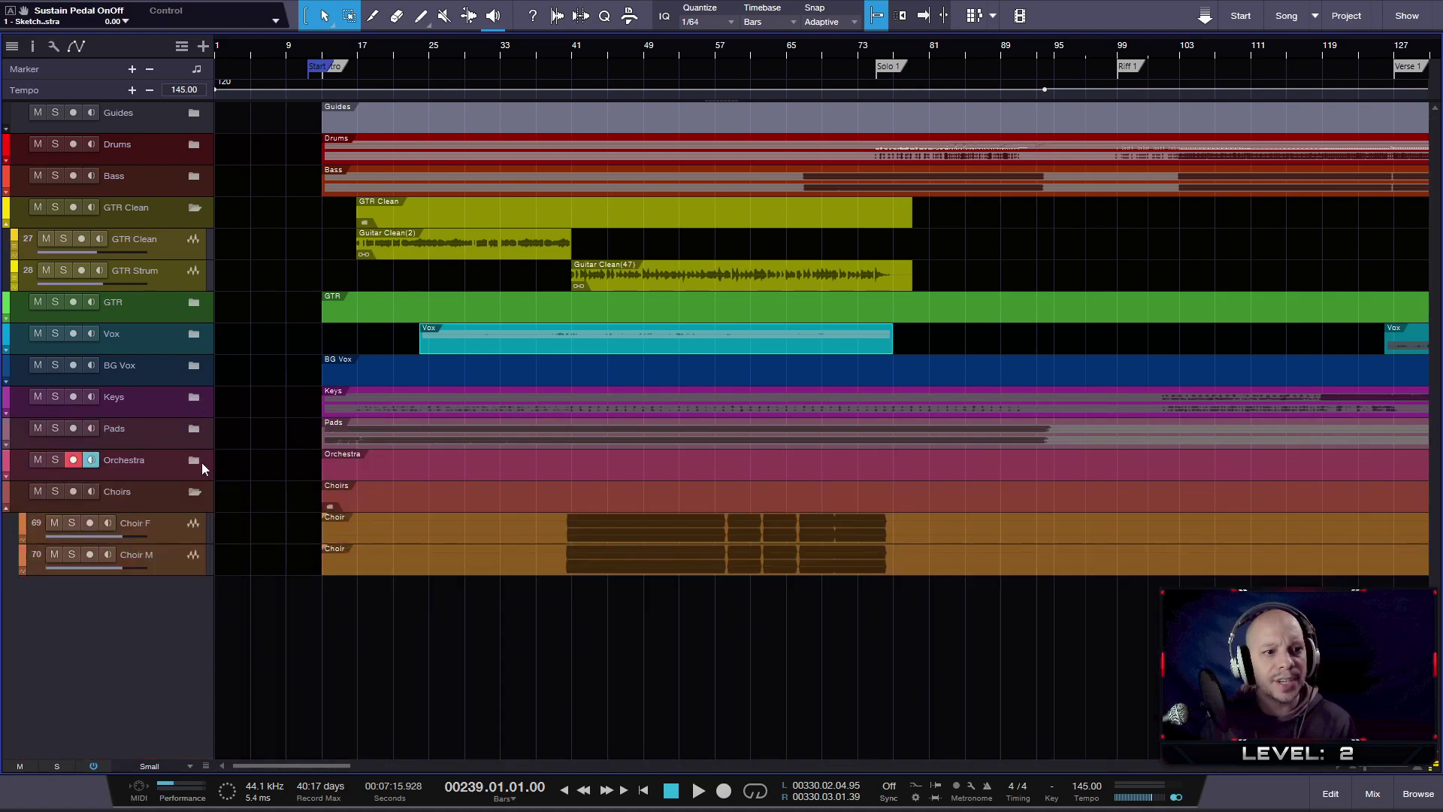
click(195, 492)
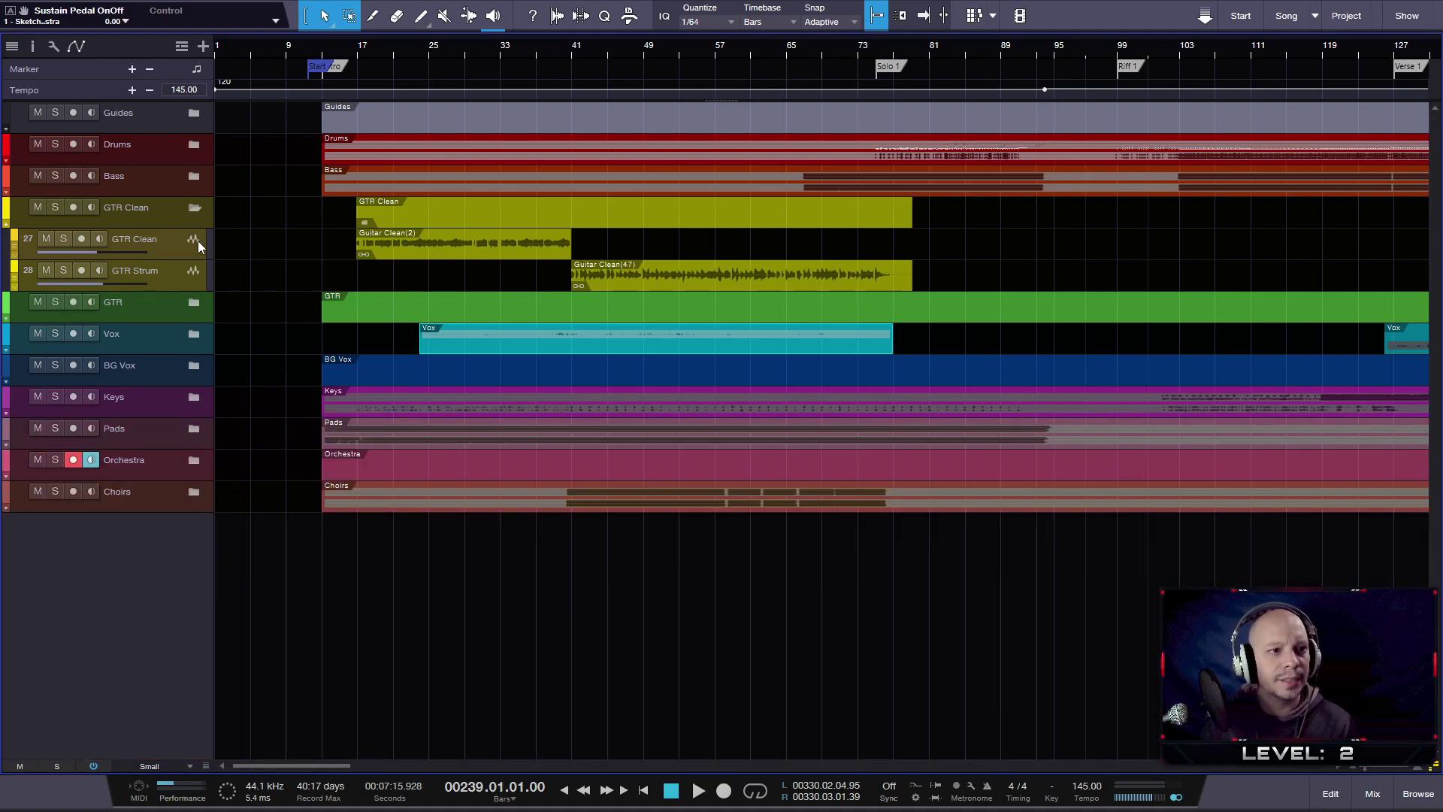
- Enlarge the tracks to the Normal height and check the inserts on the GTR Clean and GTR Strum channels in the mix console
click(197, 215)
scroll(468, 382, up, 1)
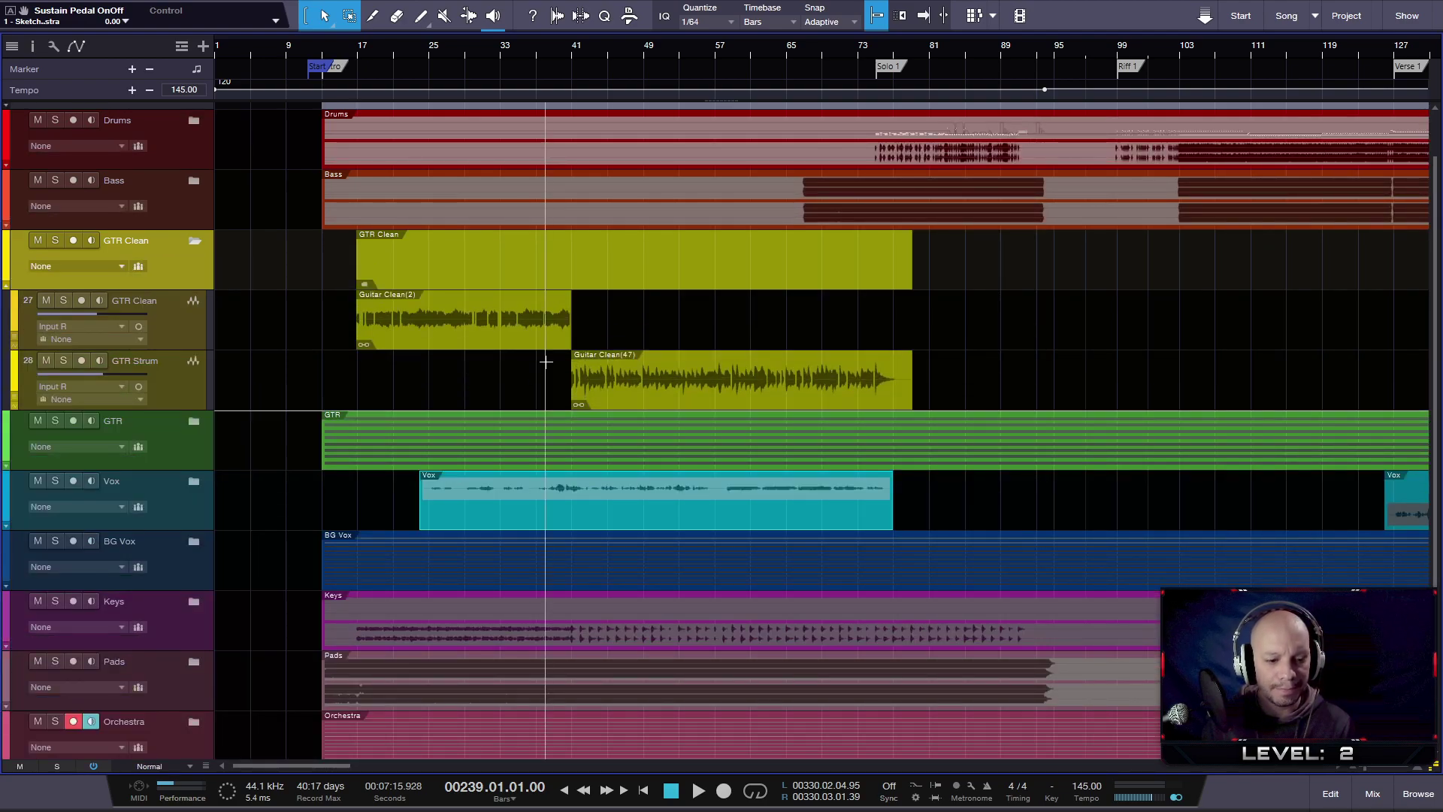
key(F3)
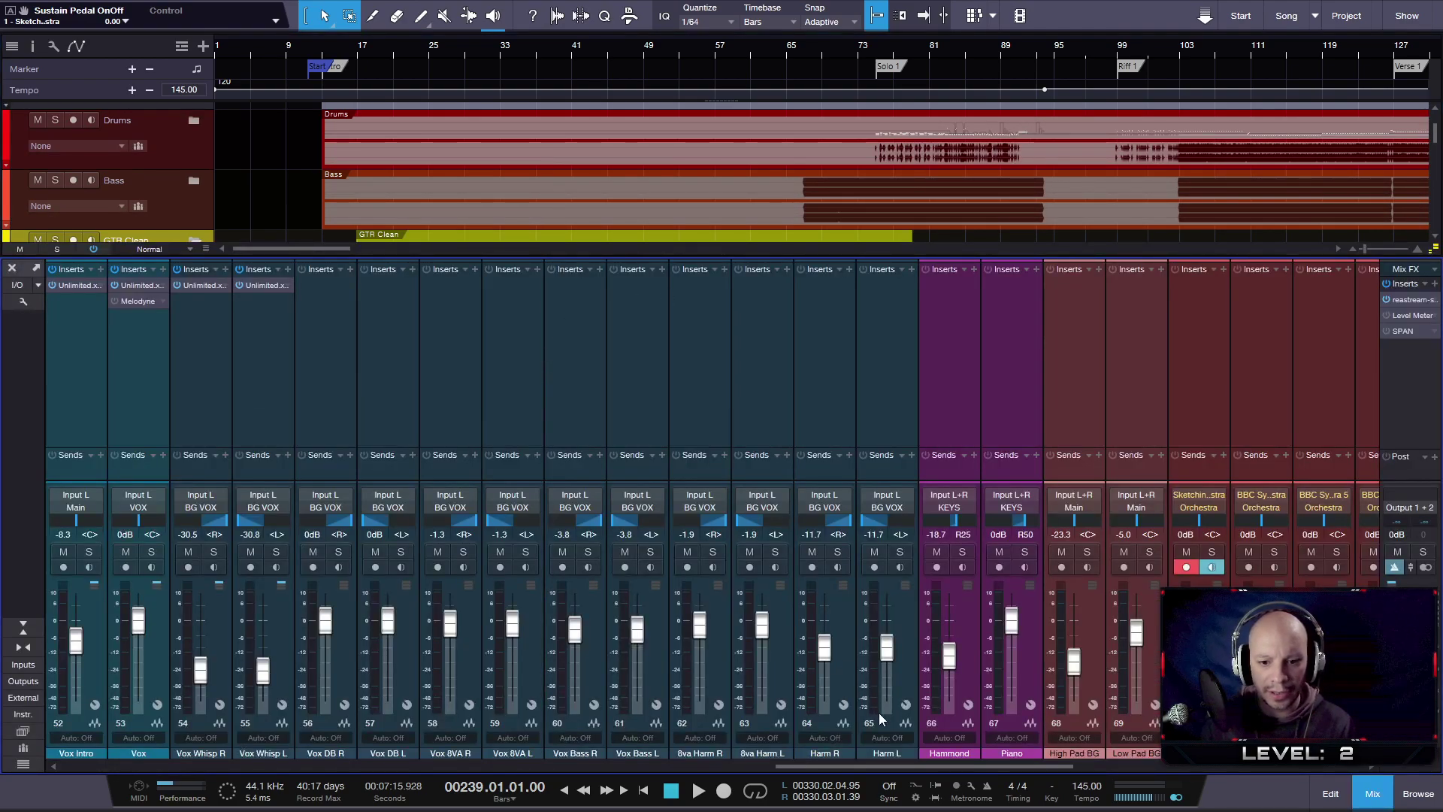
drag(899, 763, 611, 729)
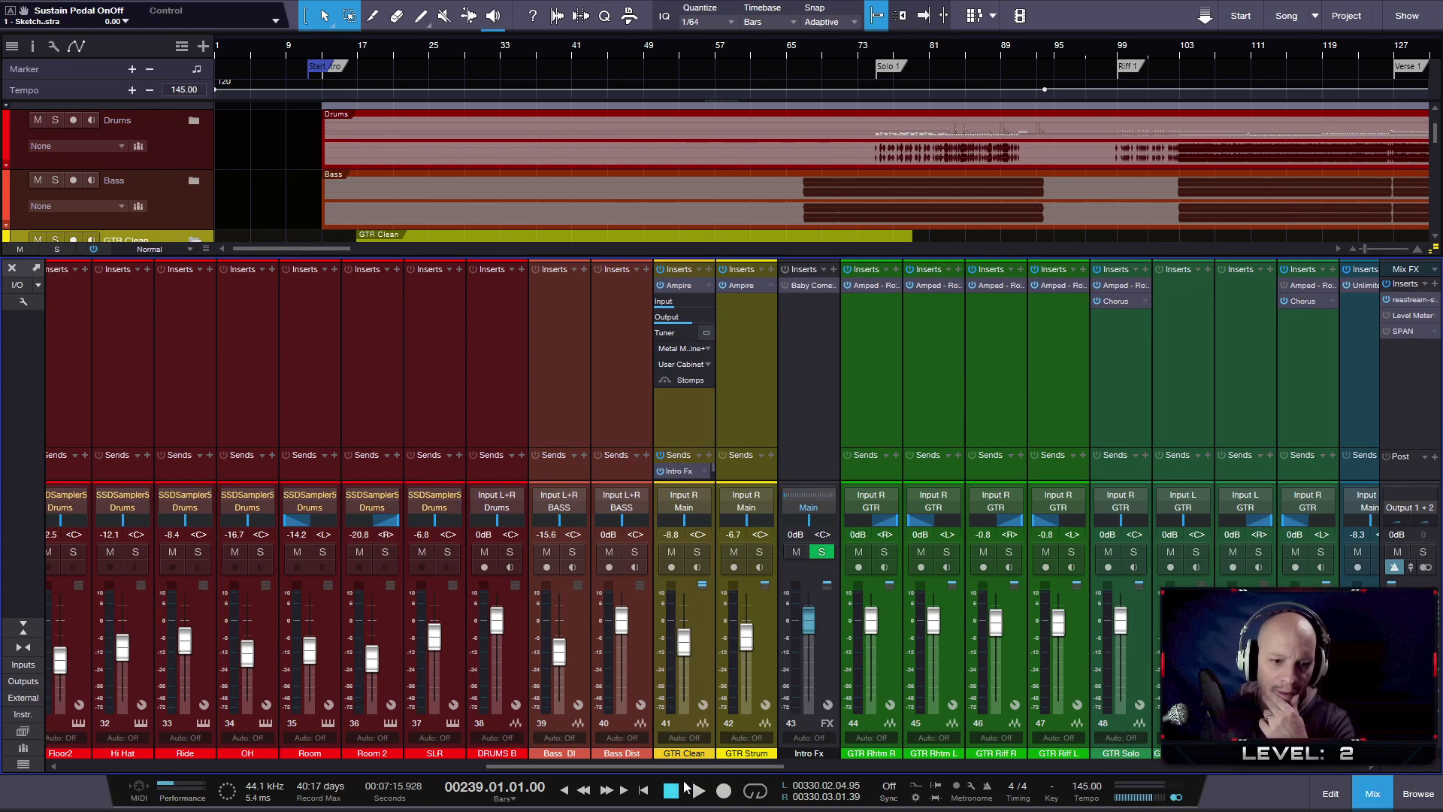
drag(679, 762, 743, 759)
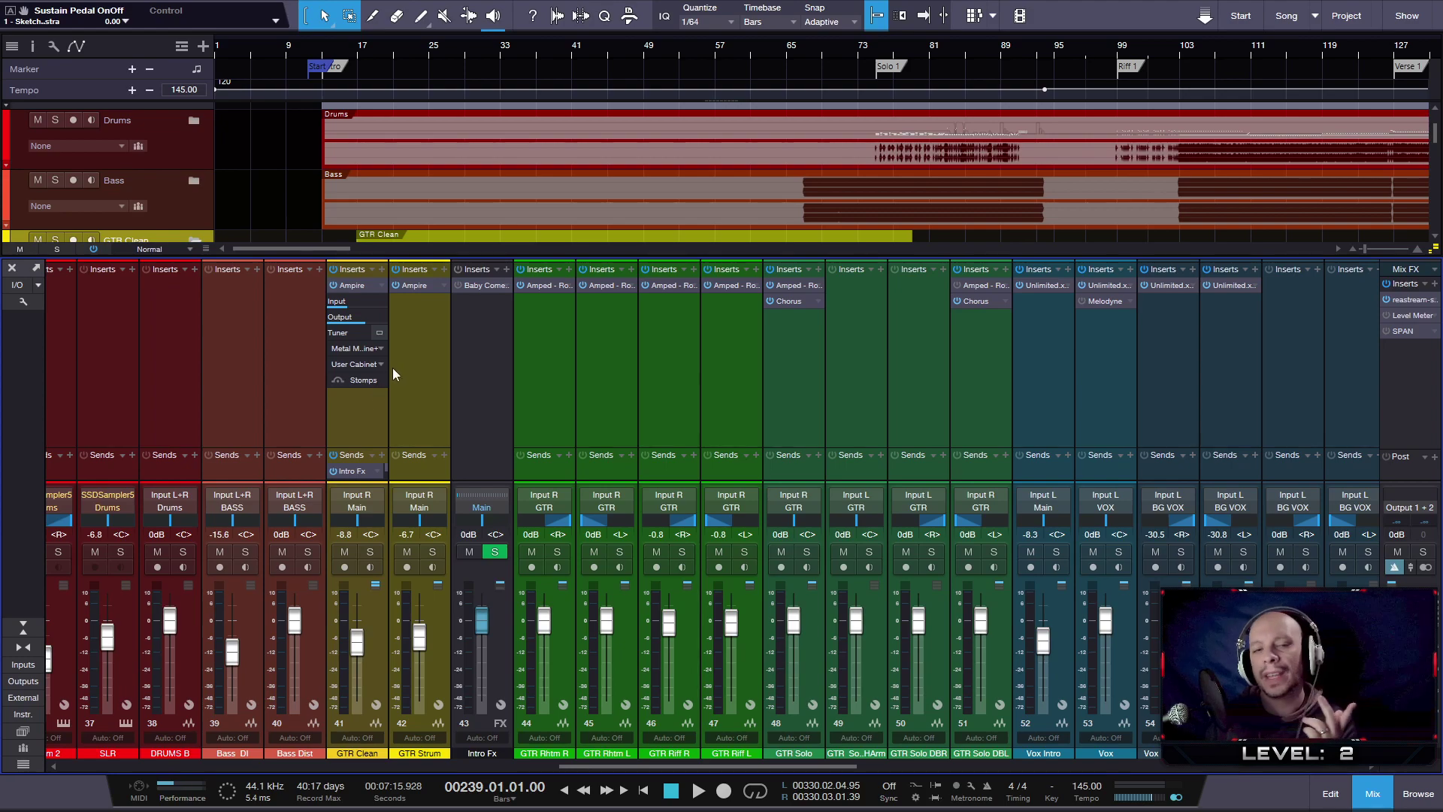
click(12, 268)
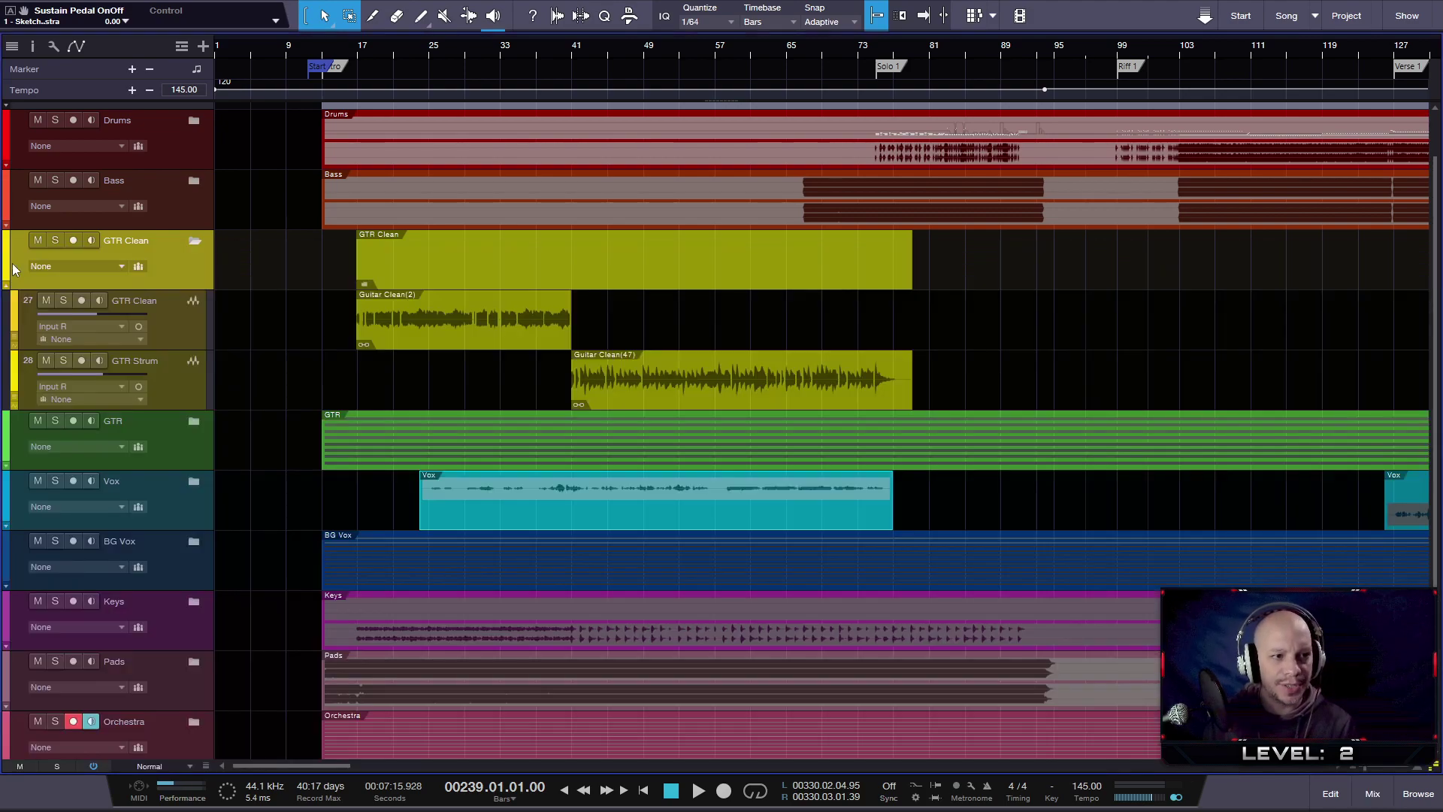
- Leave the full-screen view so the window's main menu bar is available
click(419, 328)
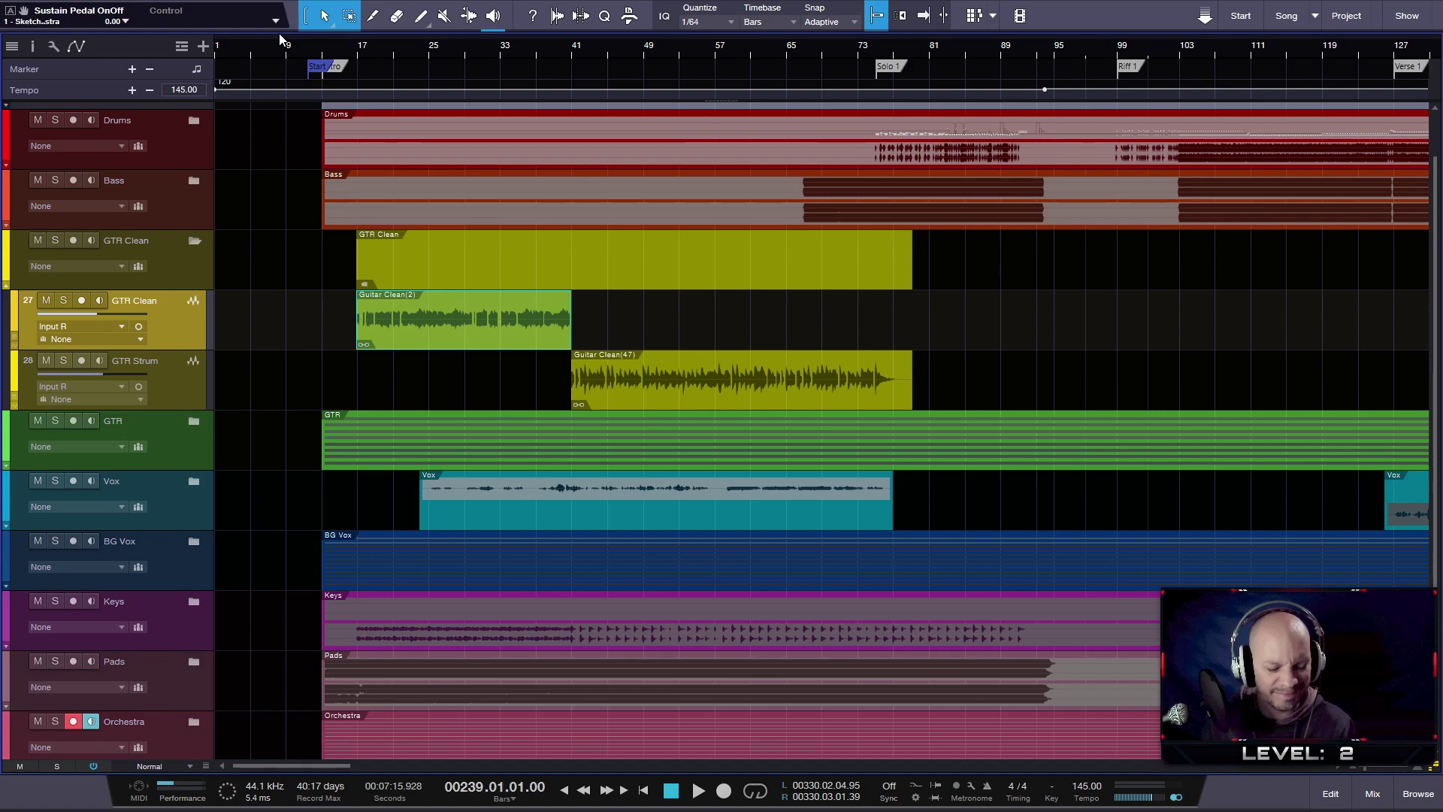
click(1115, 364)
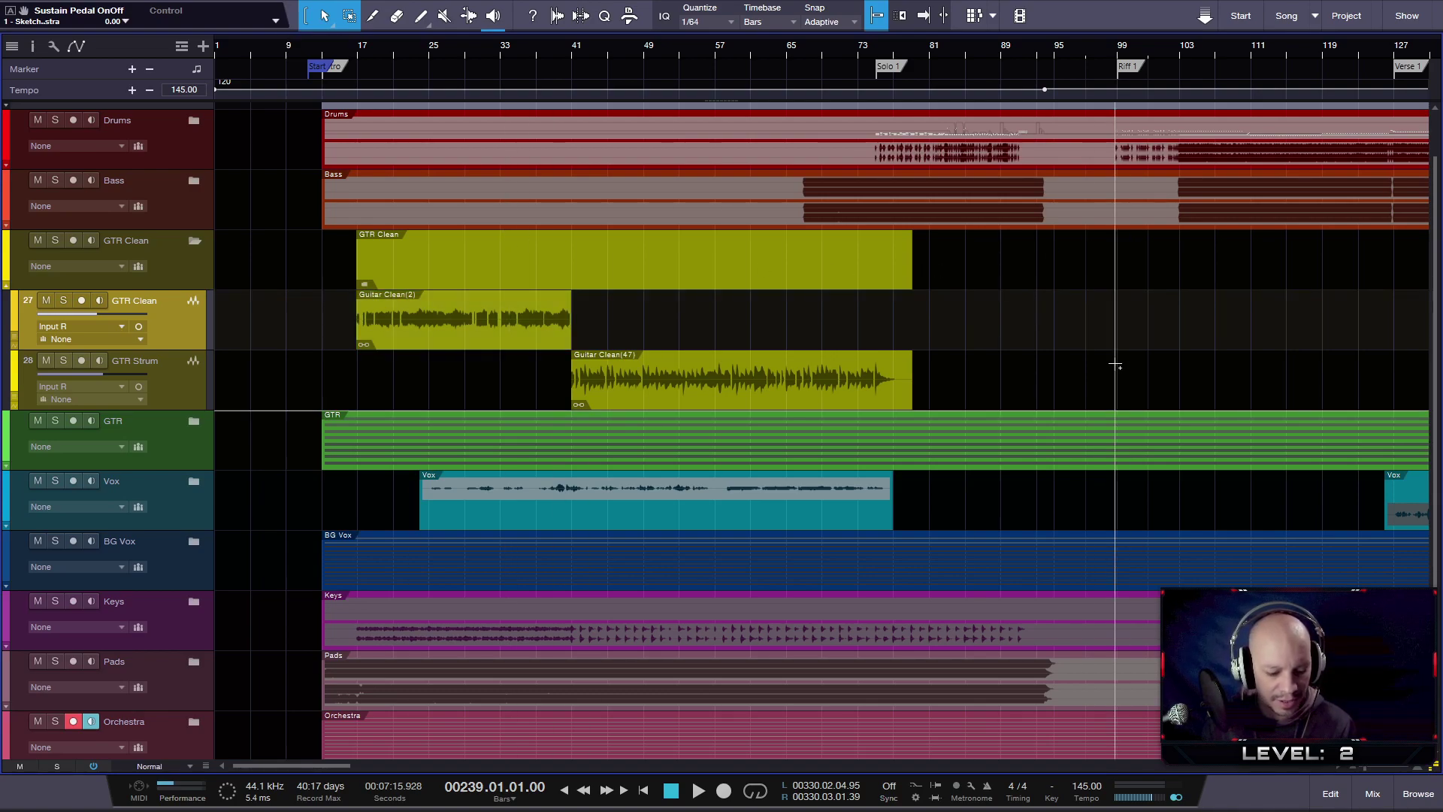
key(F11)
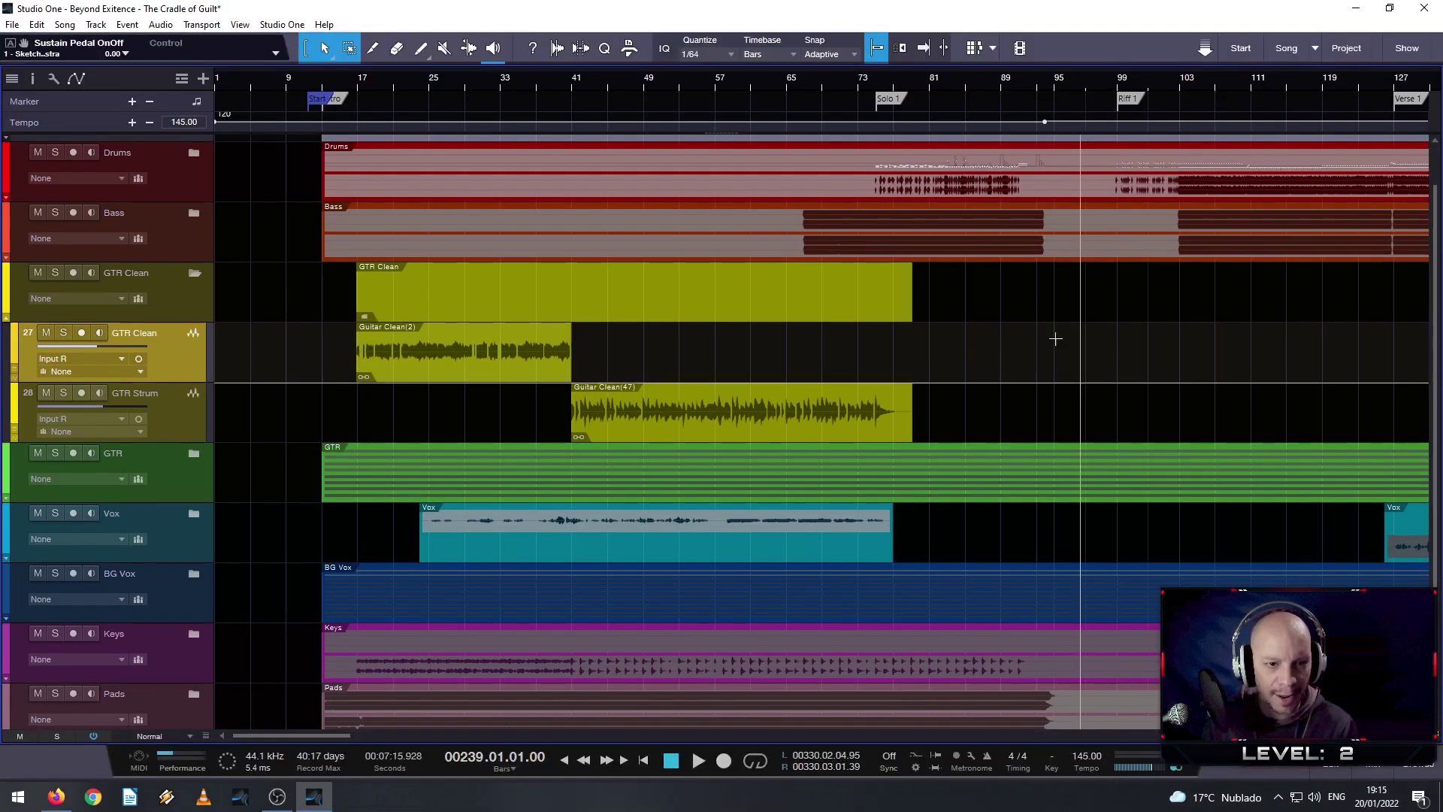
click(78, 26)
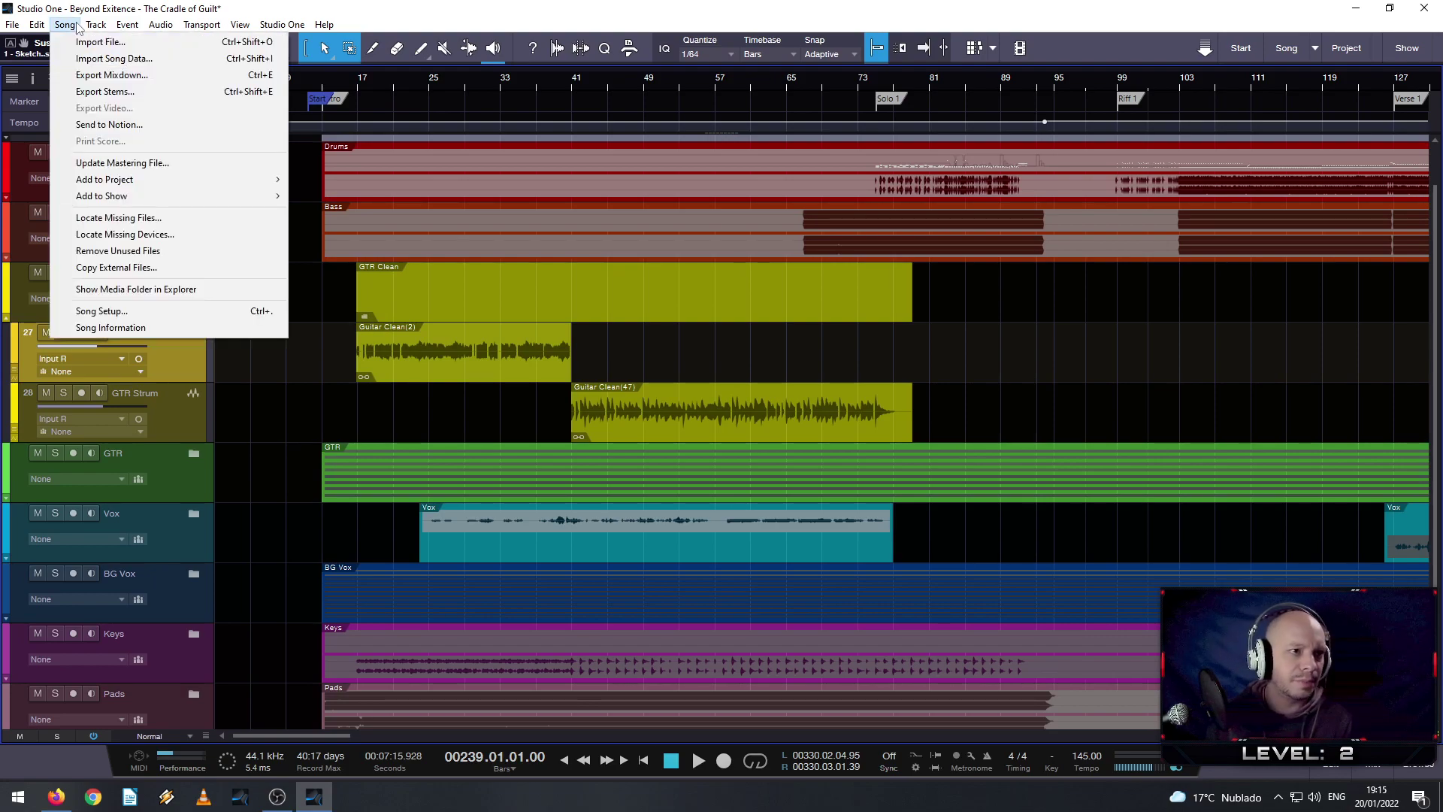
mouse_move(46, 26)
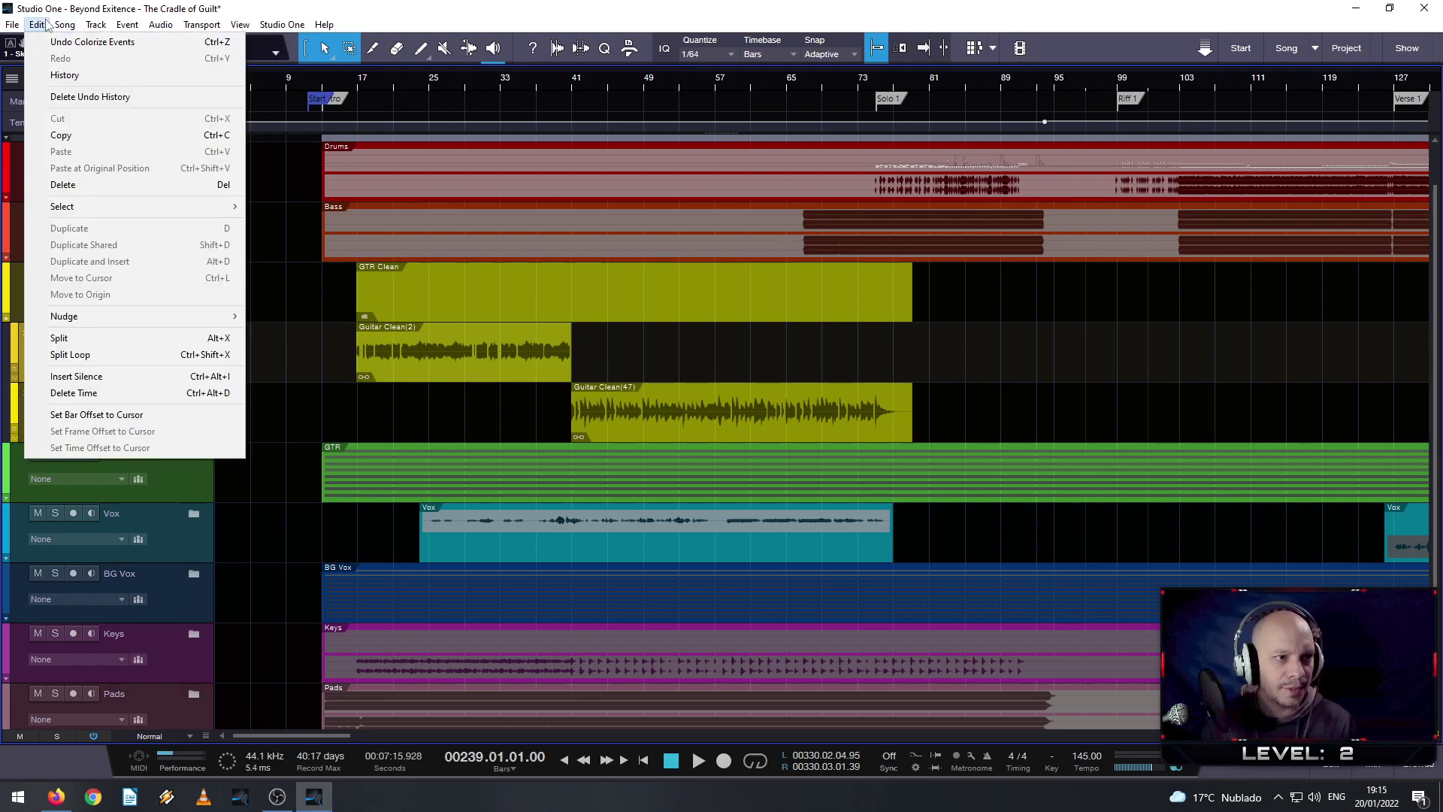
- Transform the GTR Clean track to rendered audio with Preserve Realtime State and an Auto Tail of 30 sec maximum length
click(466, 381)
right_click(466, 375)
click(440, 368)
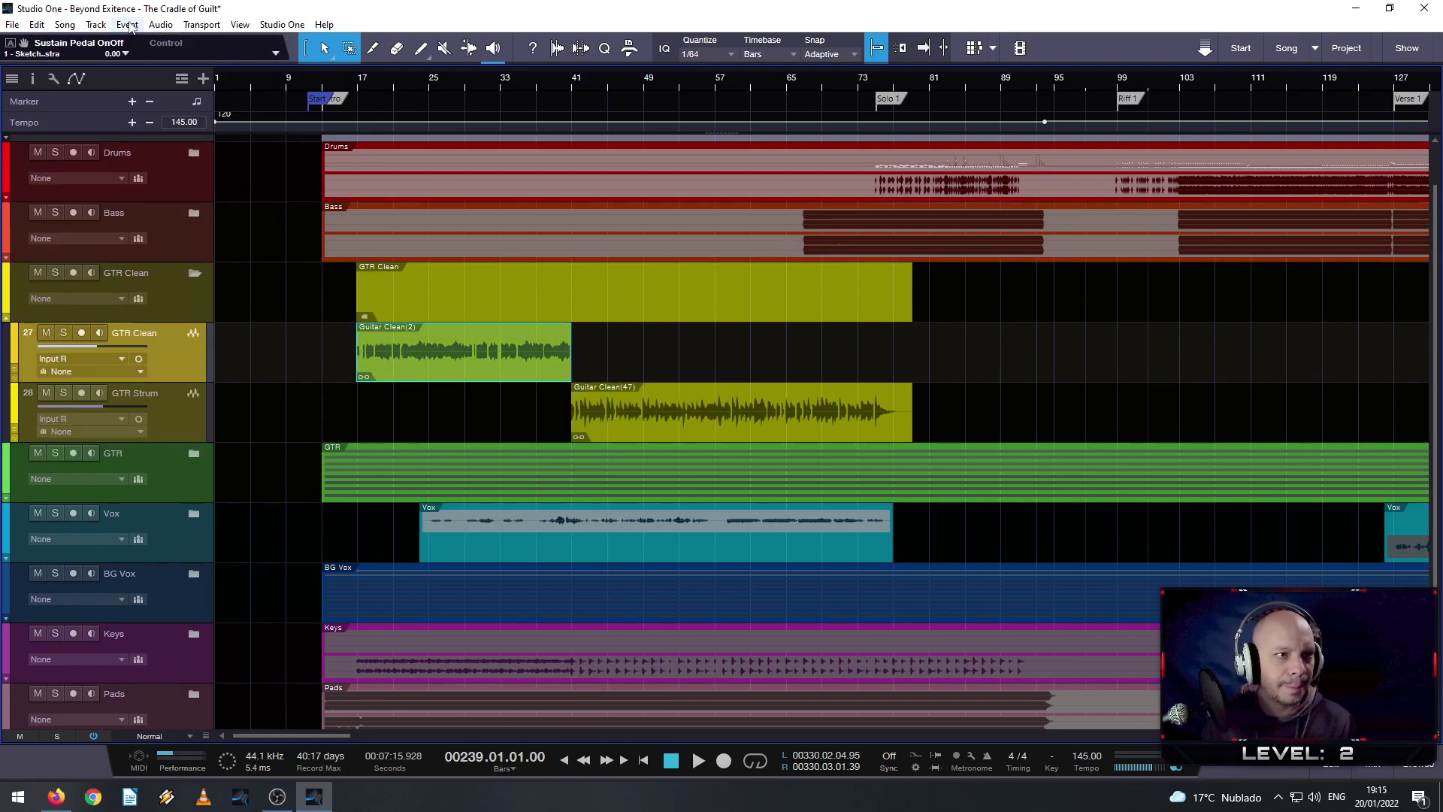
click(160, 24)
mouse_move(127, 25)
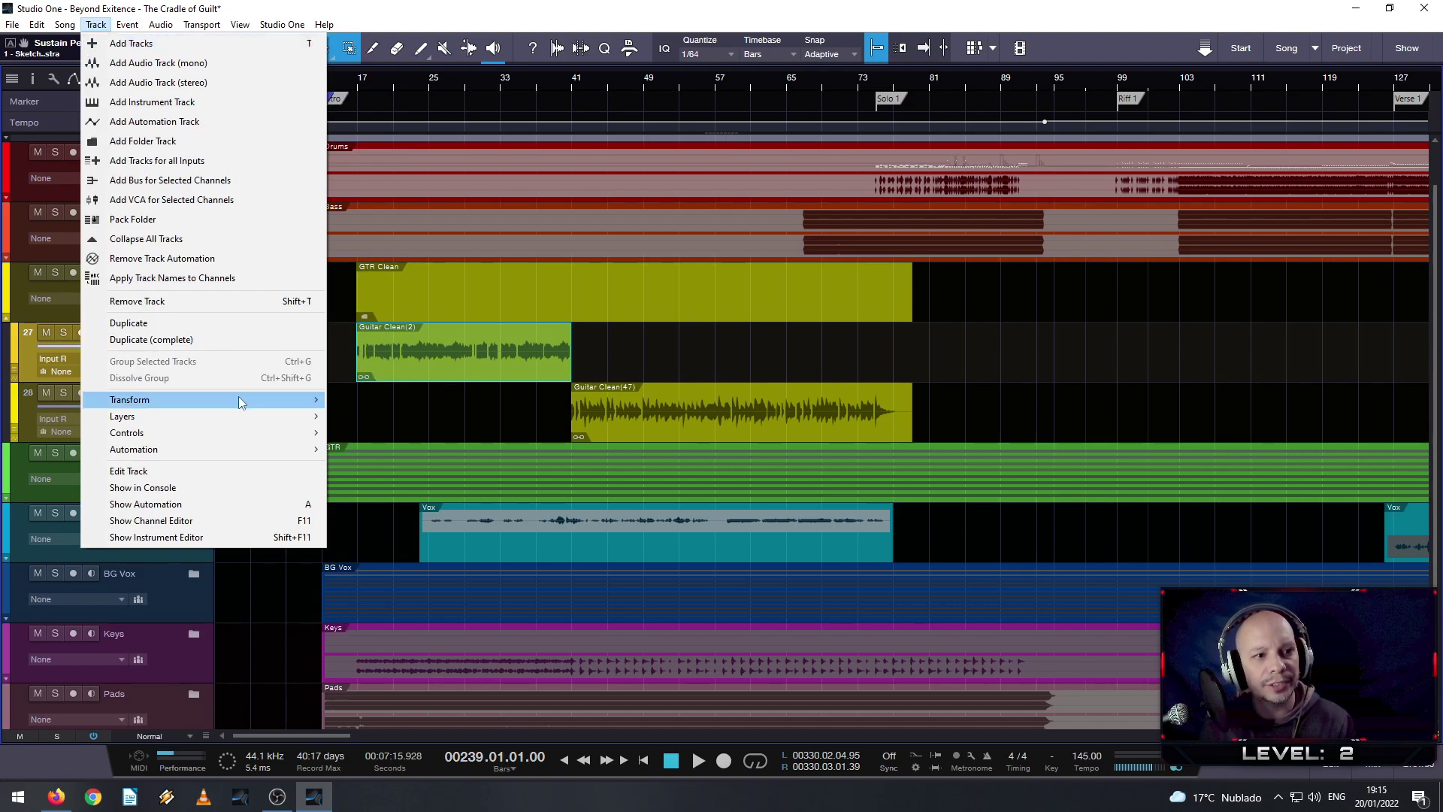
mouse_move(260, 404)
click(376, 403)
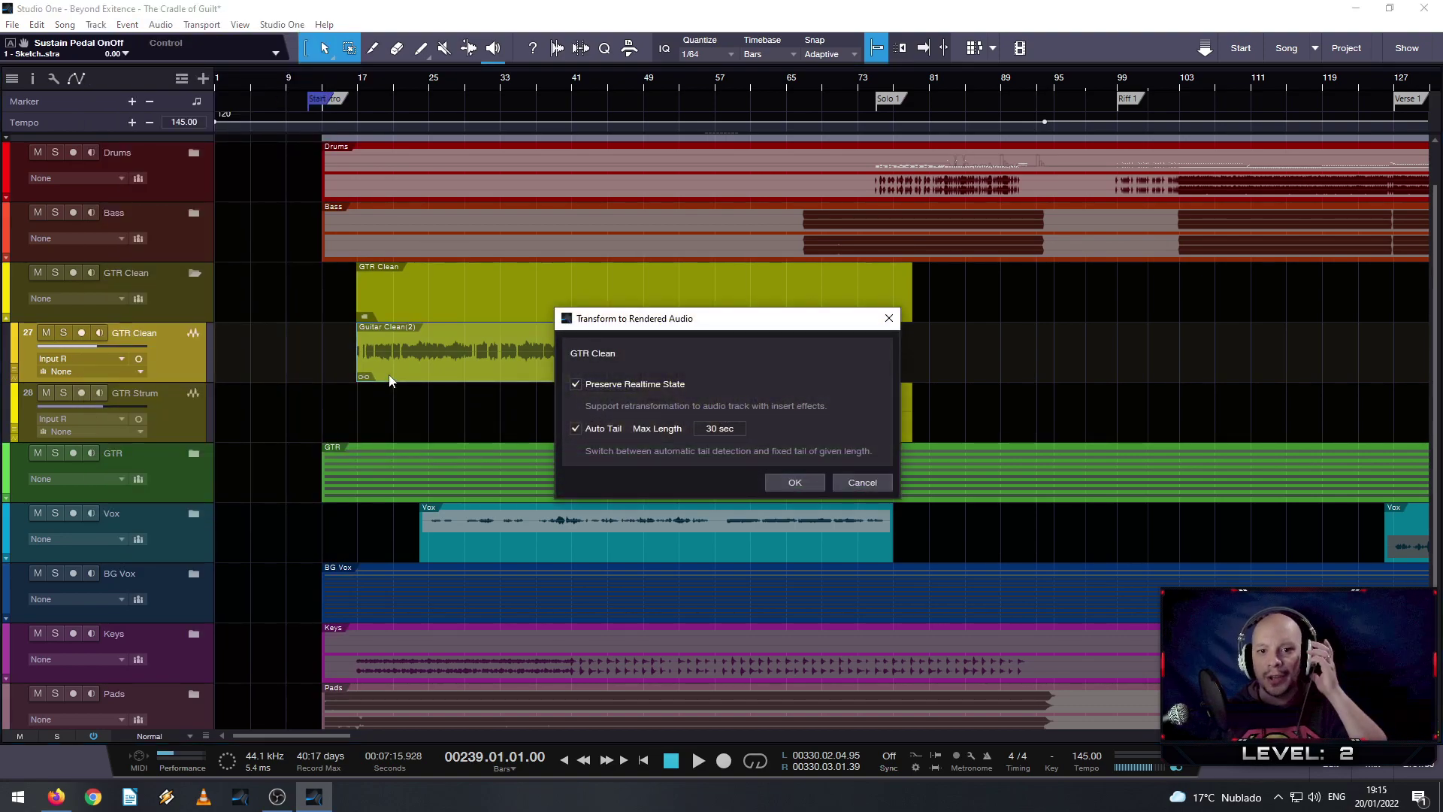
click(782, 480)
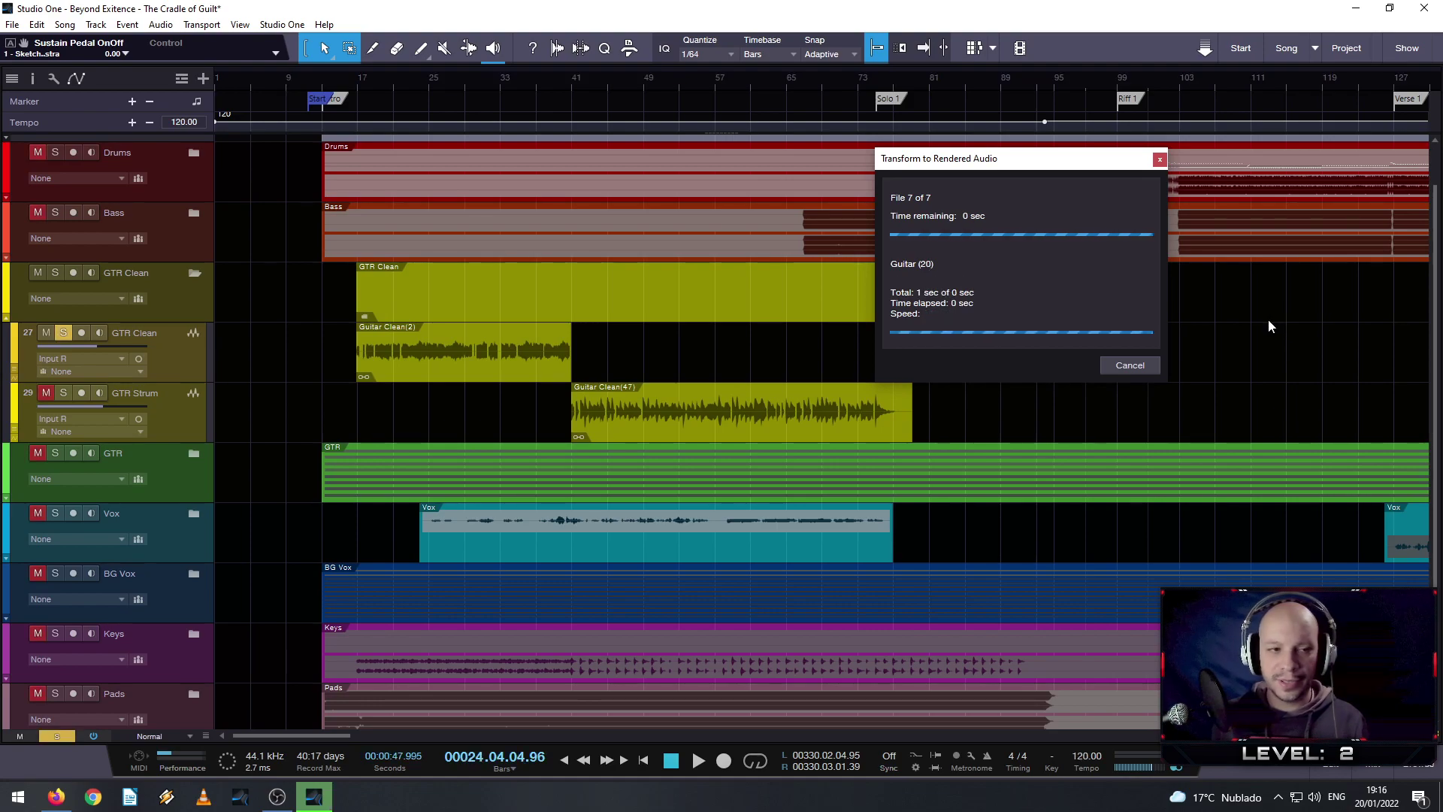
click(1241, 323)
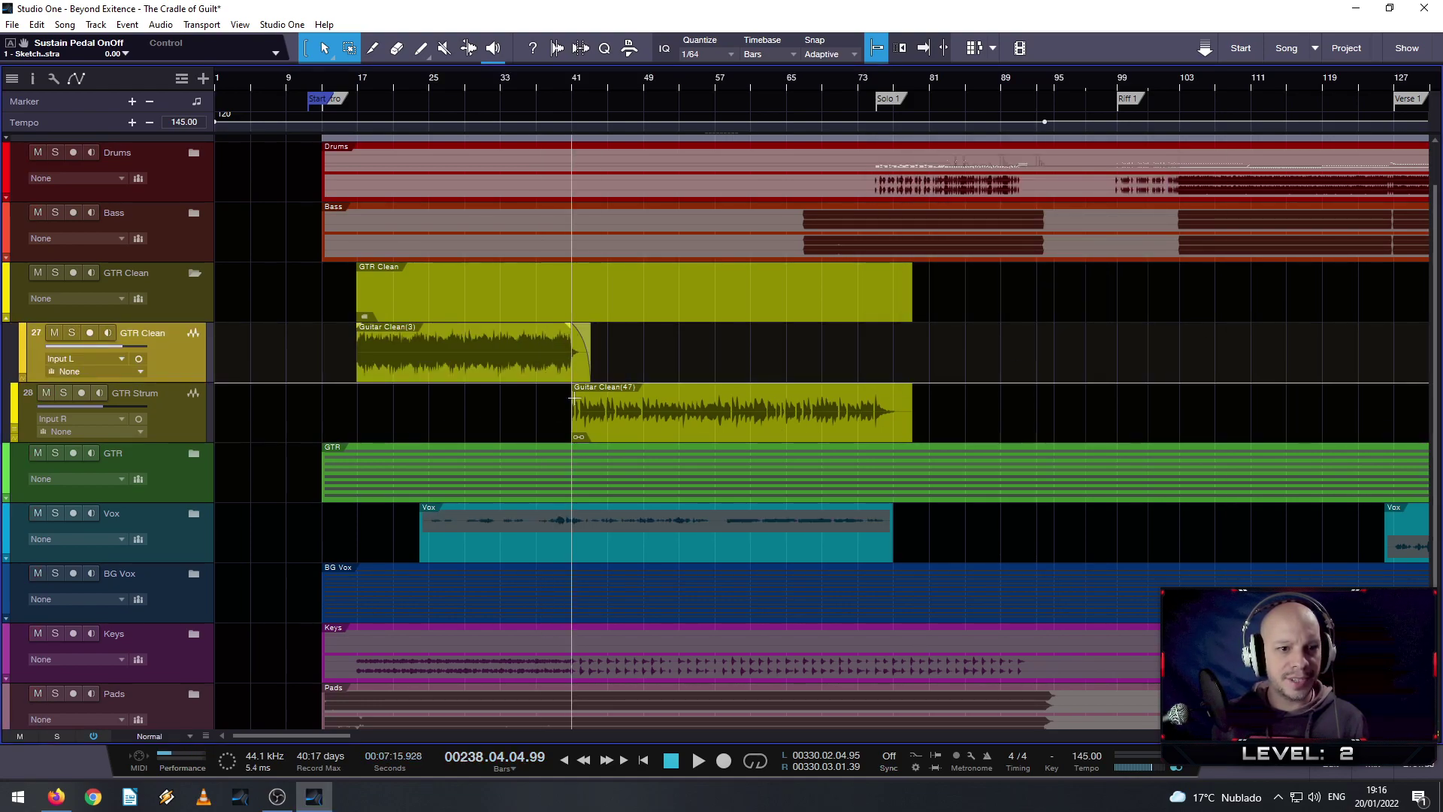
- Transform the GTR Strum track to rendered audio with Preserve Realtime State and an Auto Tail of 30 sec maximum length
right_click(601, 421)
click(579, 411)
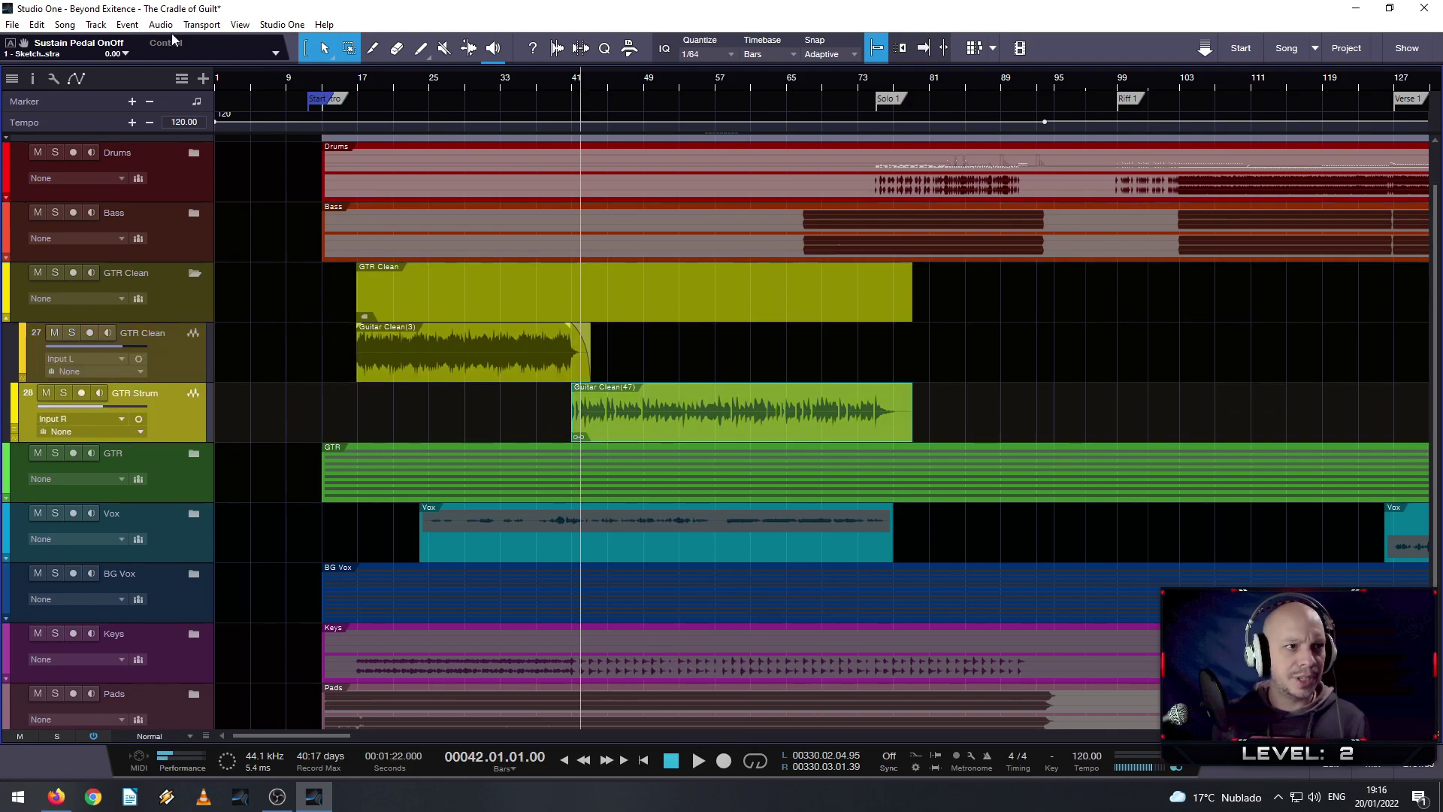
click(97, 24)
mouse_move(118, 27)
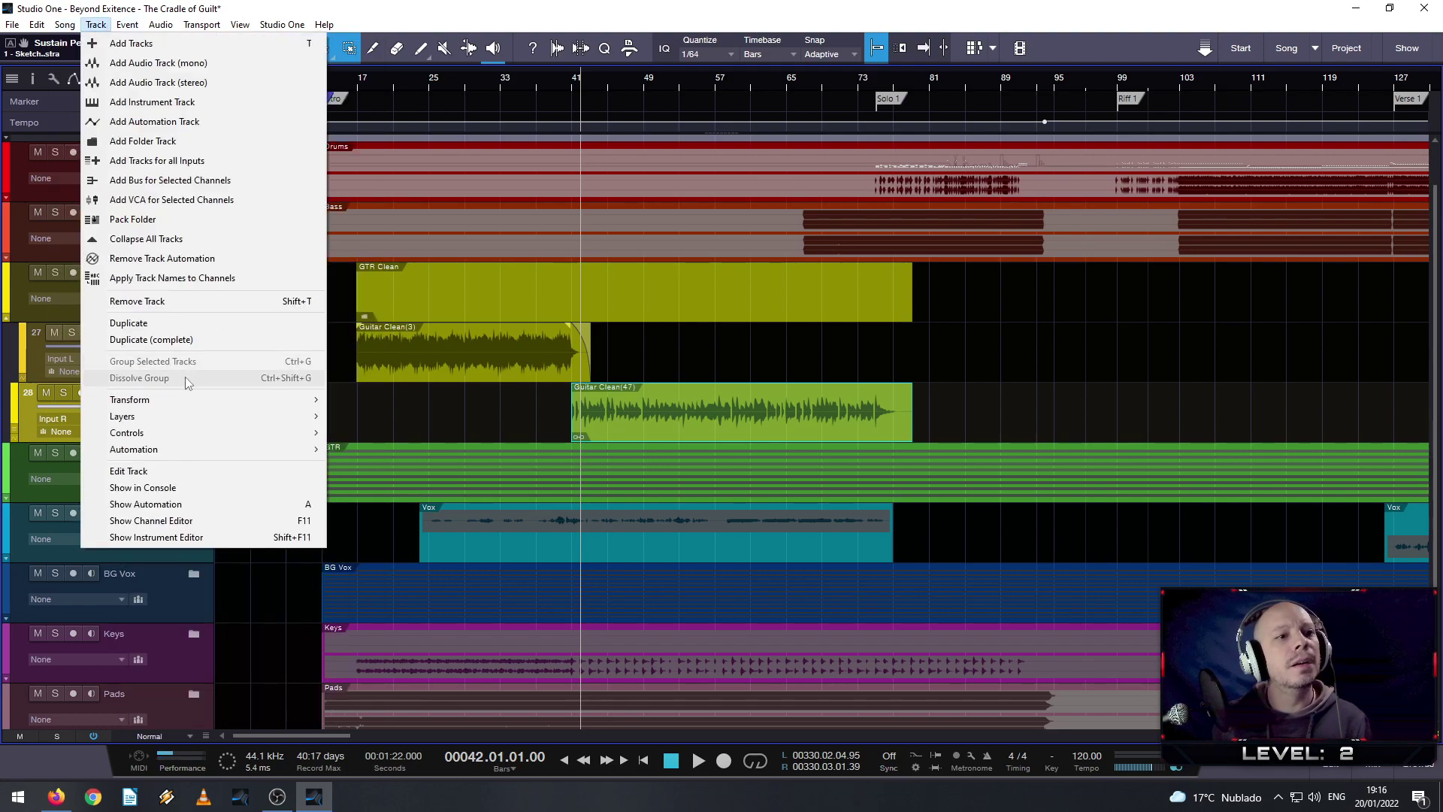
mouse_move(192, 399)
click(407, 399)
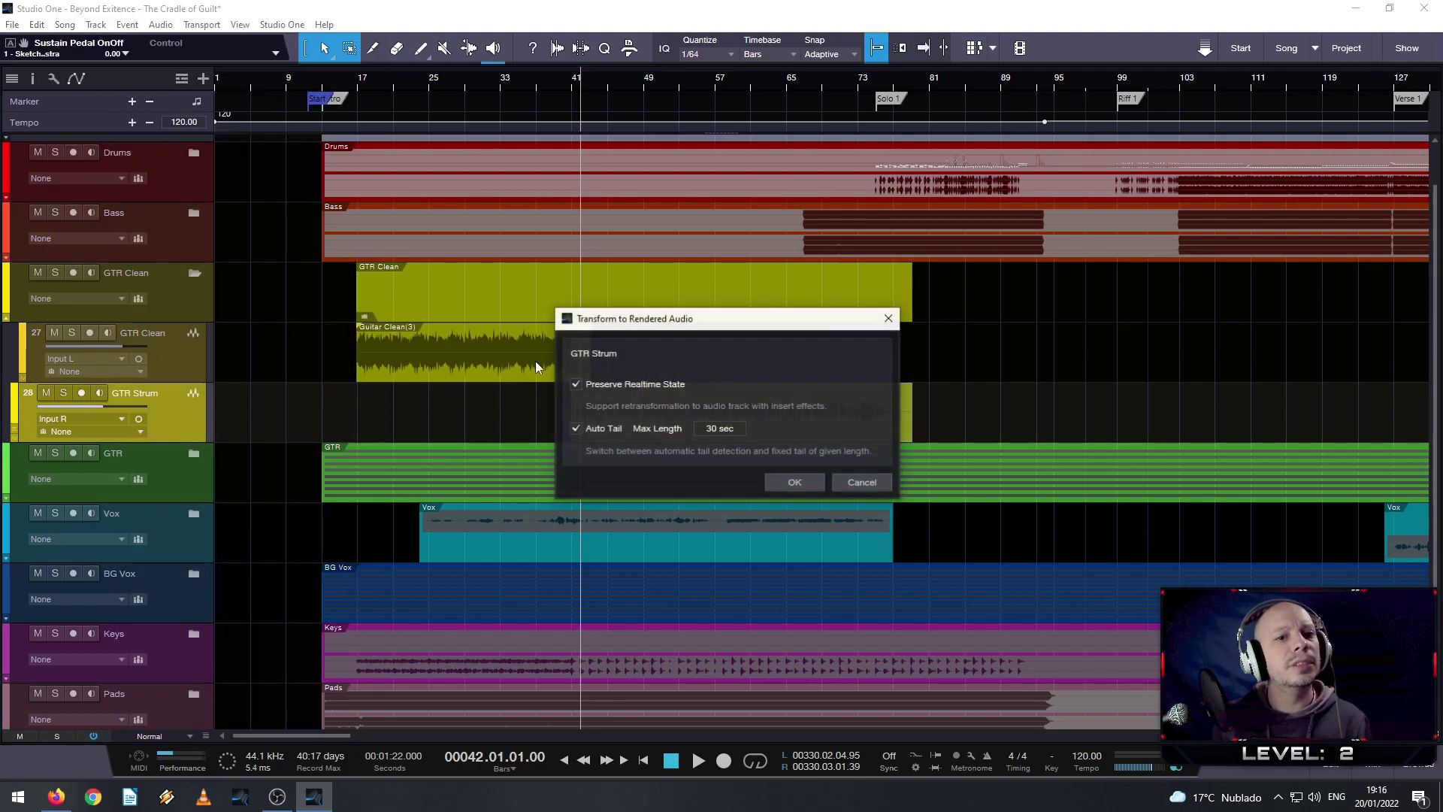
click(793, 483)
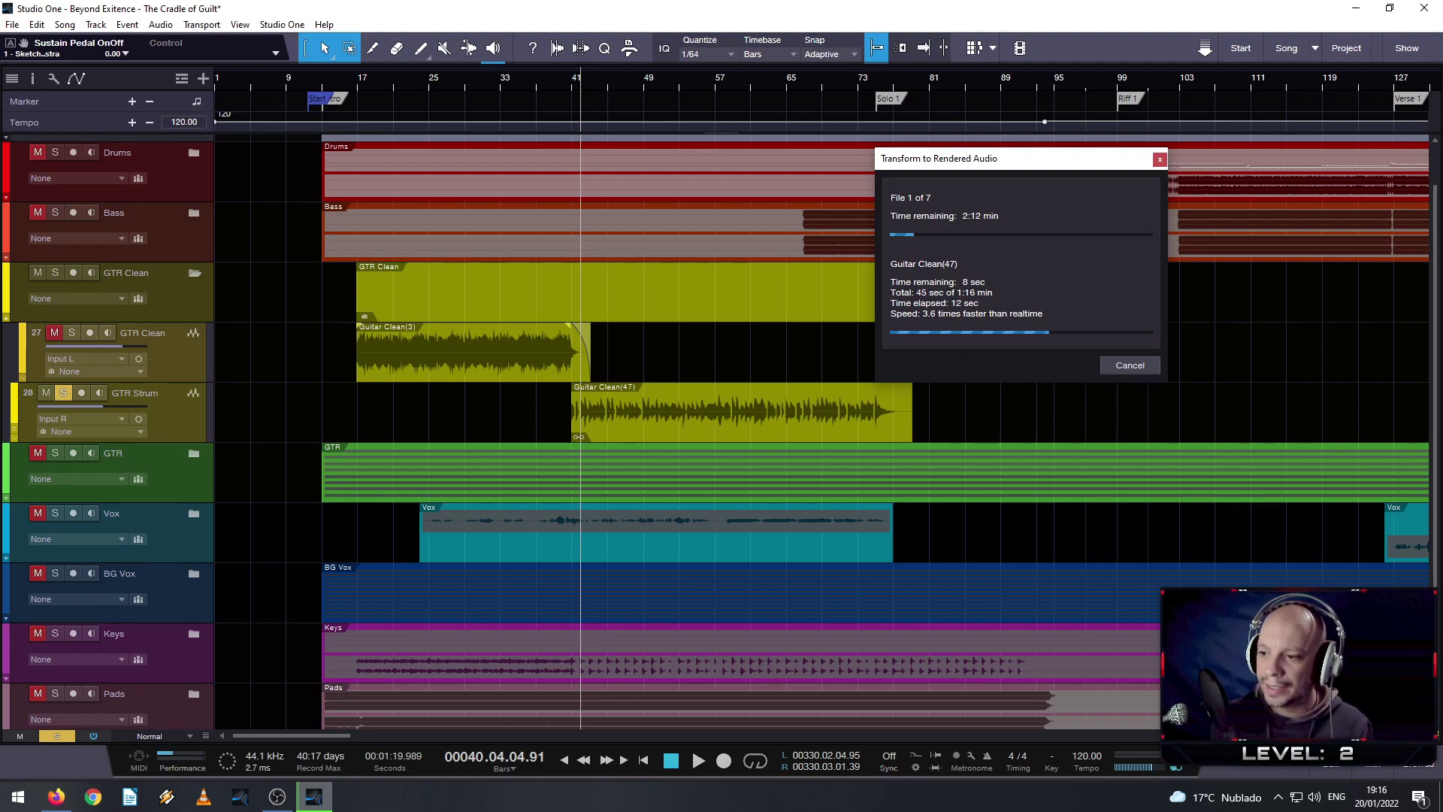
key(alt+Tab)
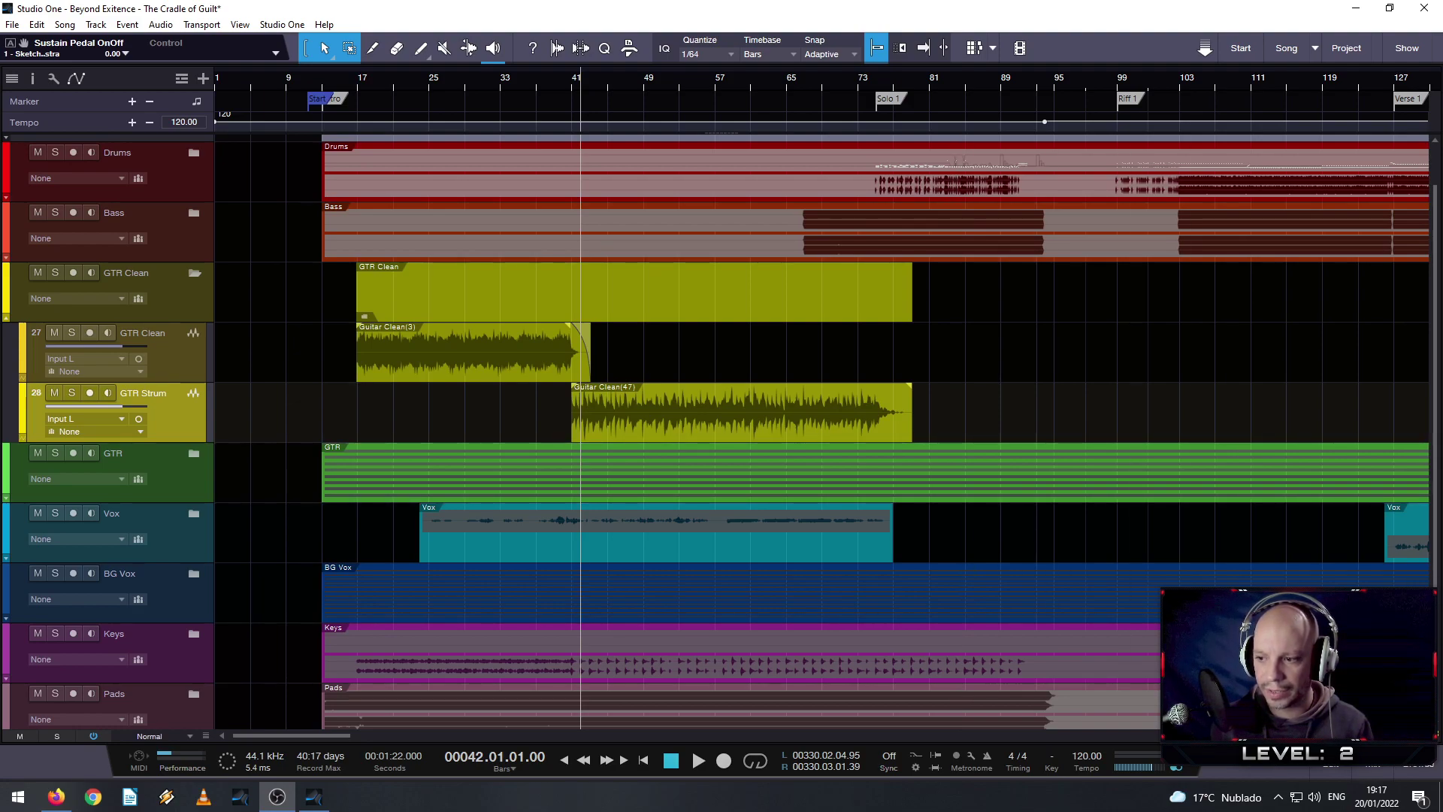
- Play the song from about bar 21 and set the Intro Fx send level on the GTR Clean channel to -3.4 dB
click(398, 75)
key(space)
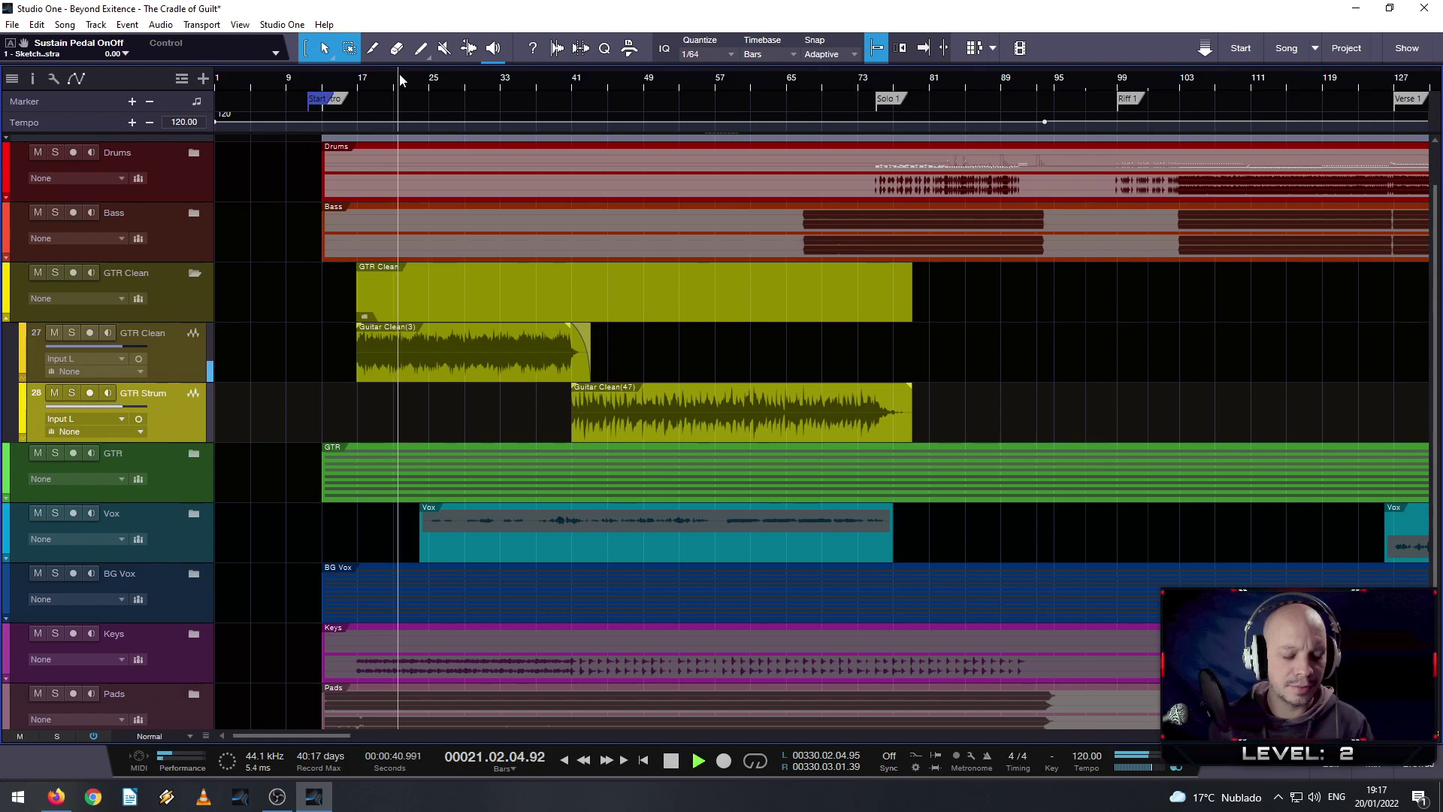
key(F3)
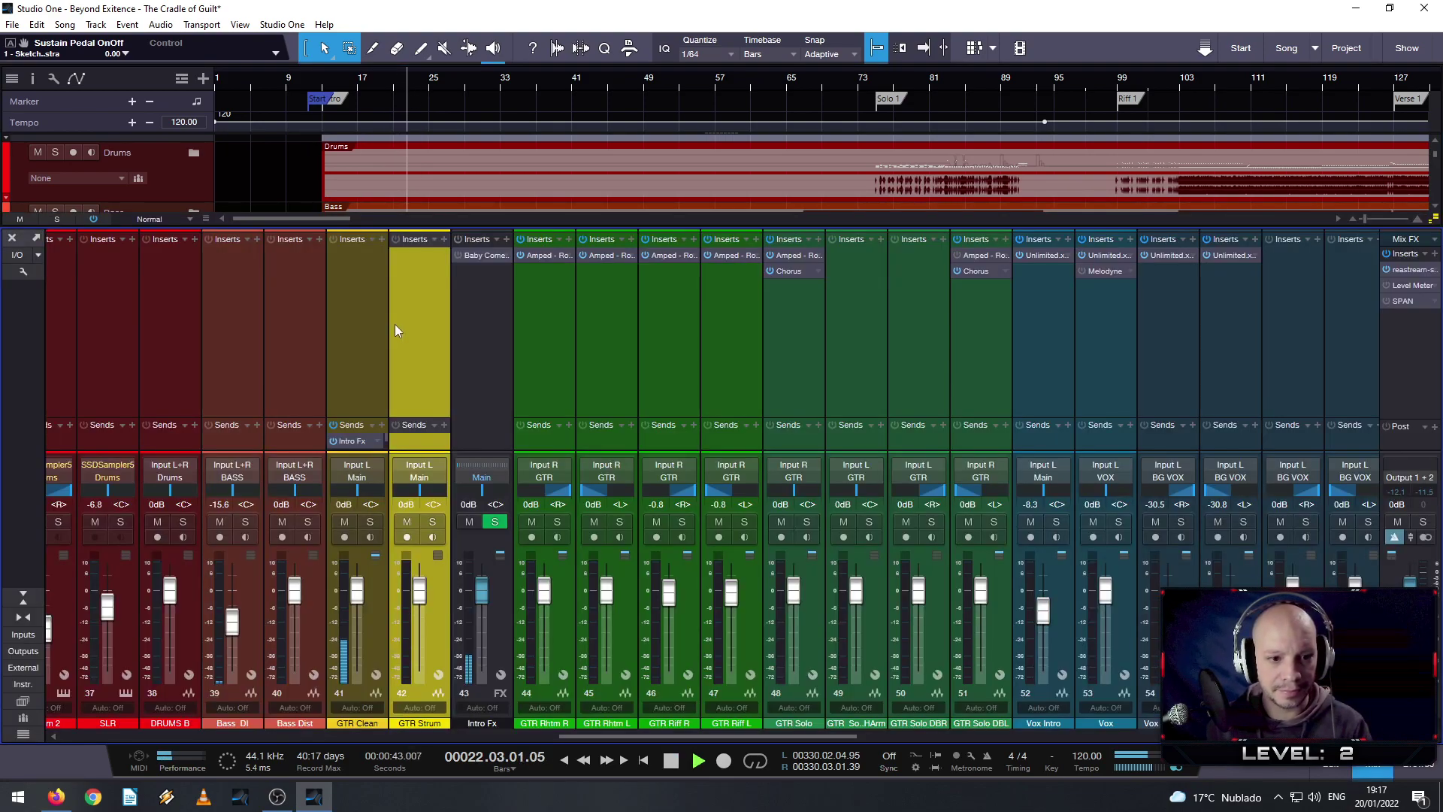
drag(656, 737, 601, 736)
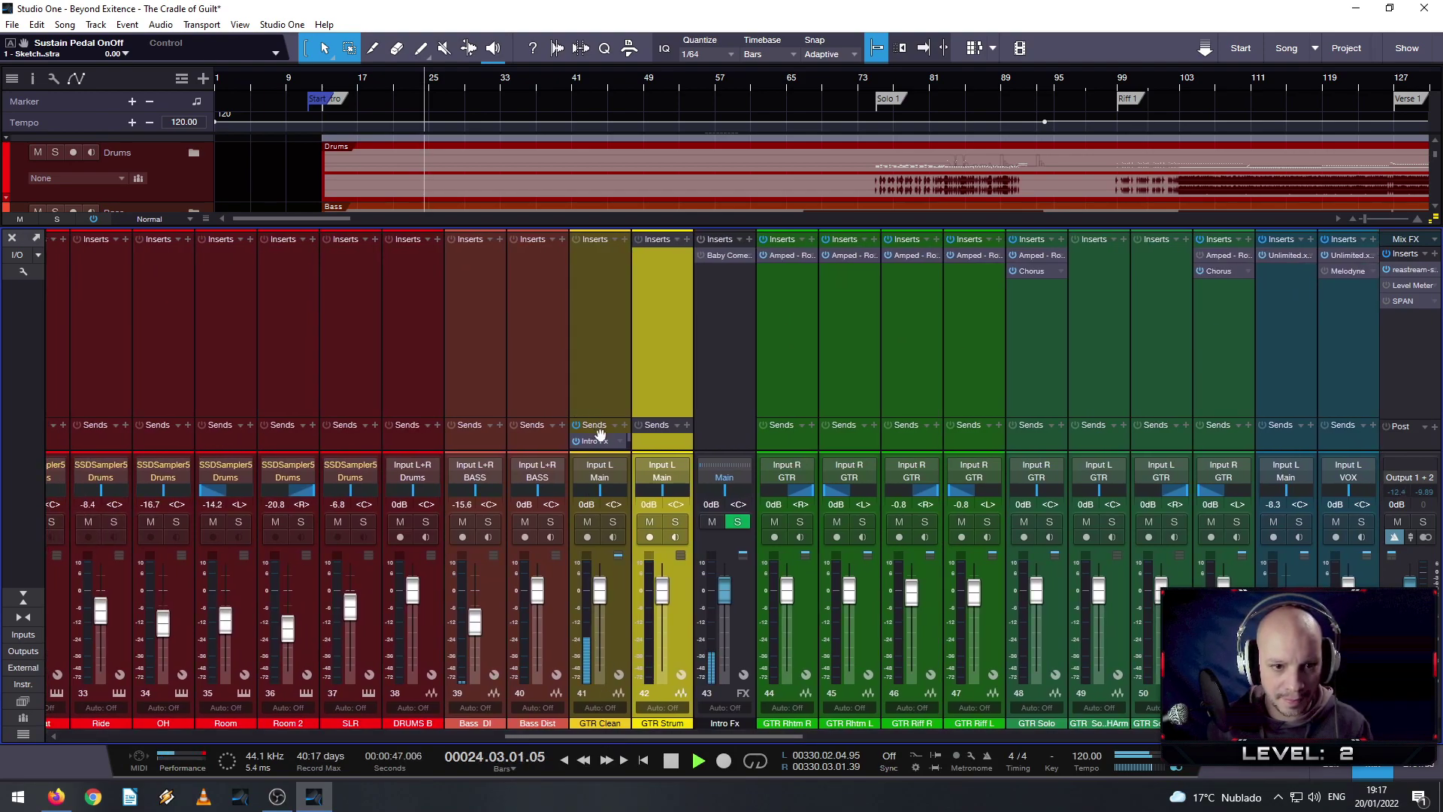
drag(598, 418, 597, 360)
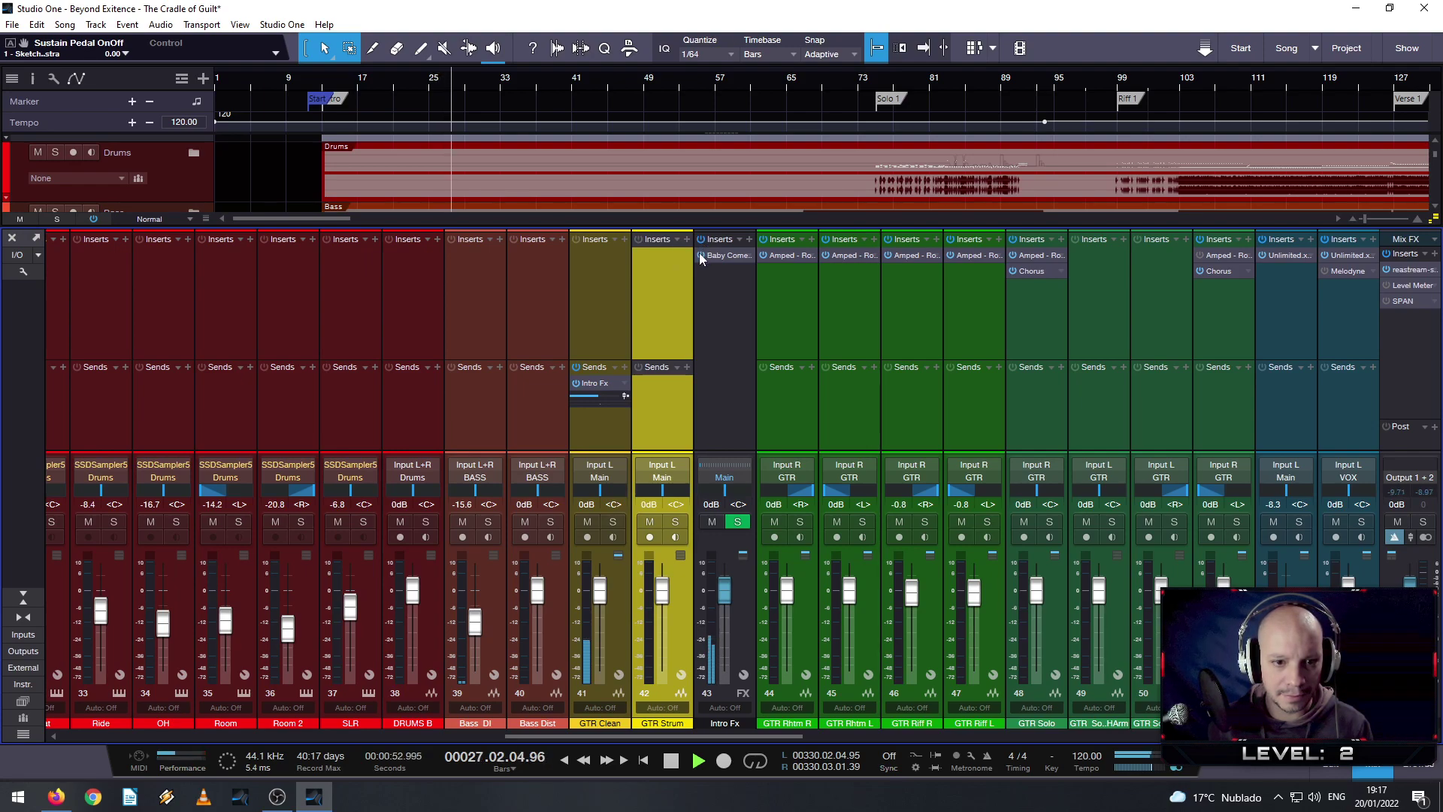
drag(587, 398, 602, 395)
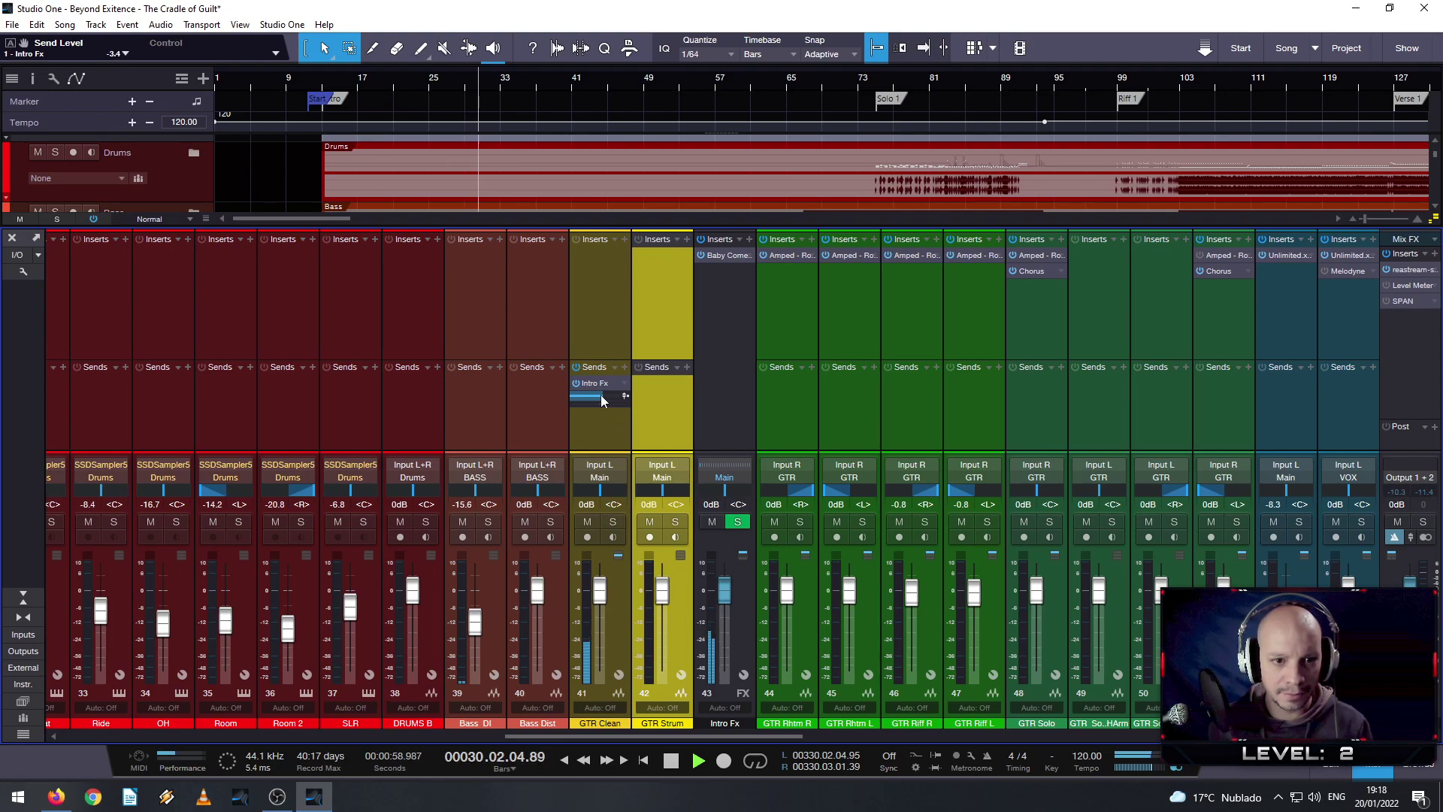
click(12, 239)
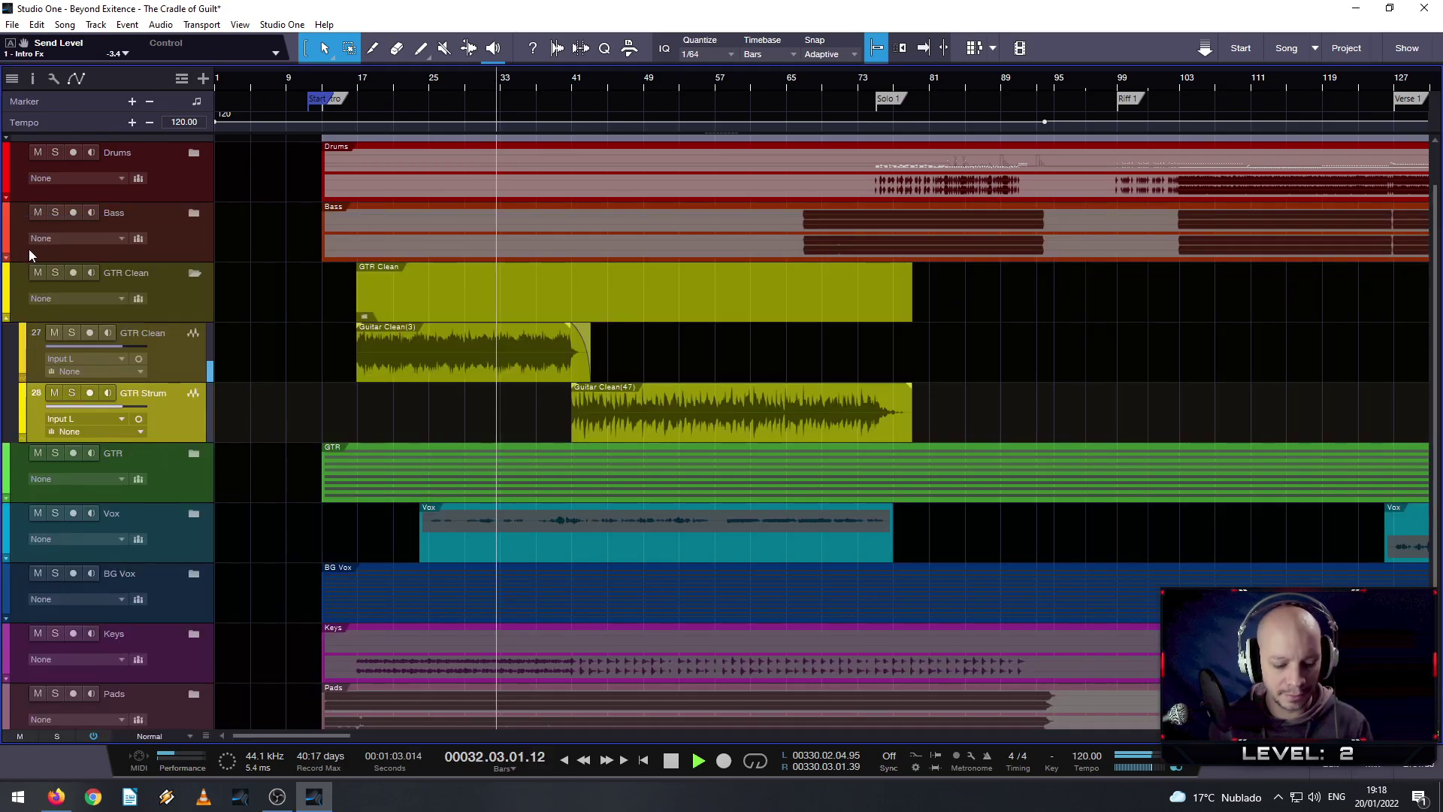
- Copy the Baby Comeback delay from the Intro Fx channel to the GTR Strum channel's inserts in the mix console
key(F3)
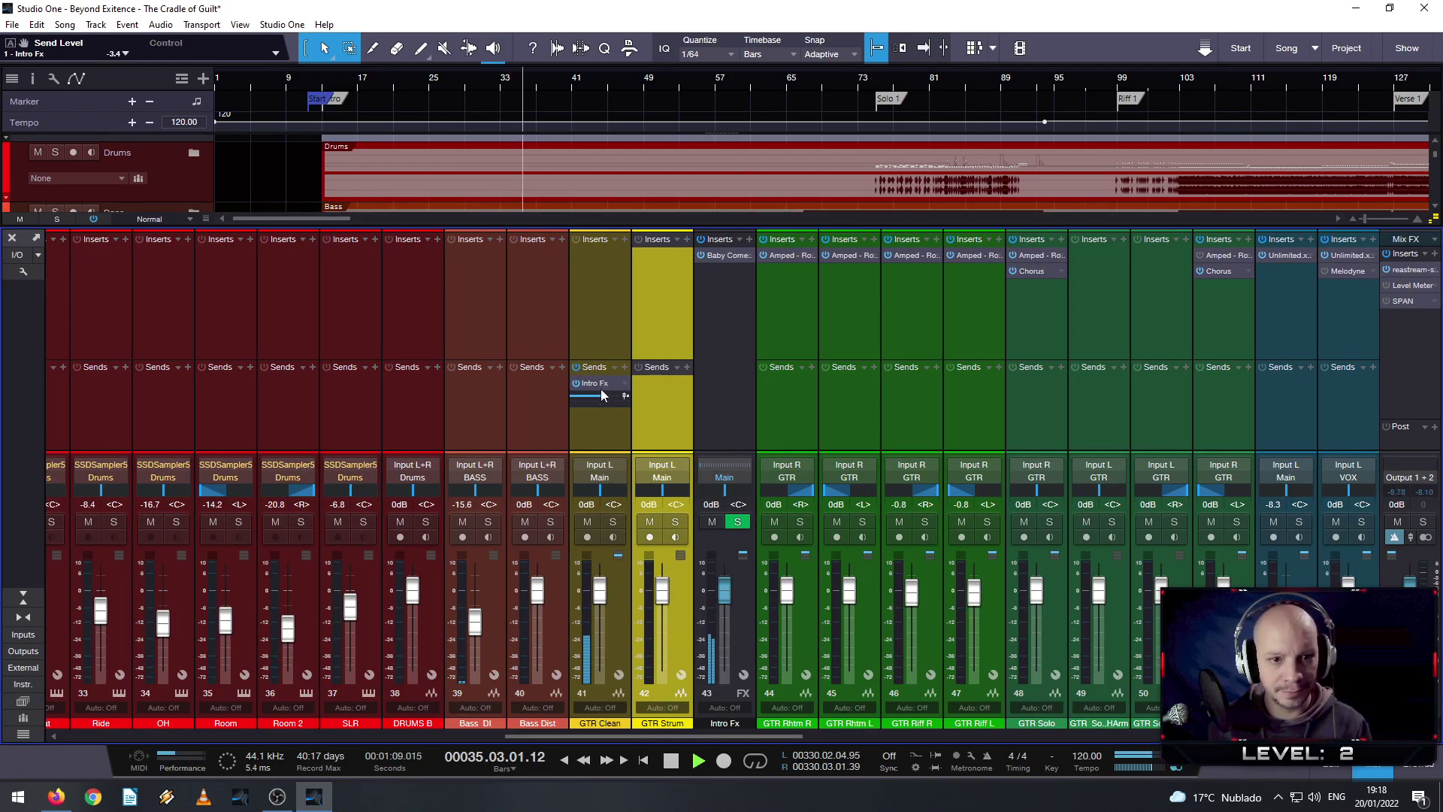
mouse_move(592, 384)
mouse_down()
mouse_move(657, 383)
mouse_move(597, 386)
mouse_up()
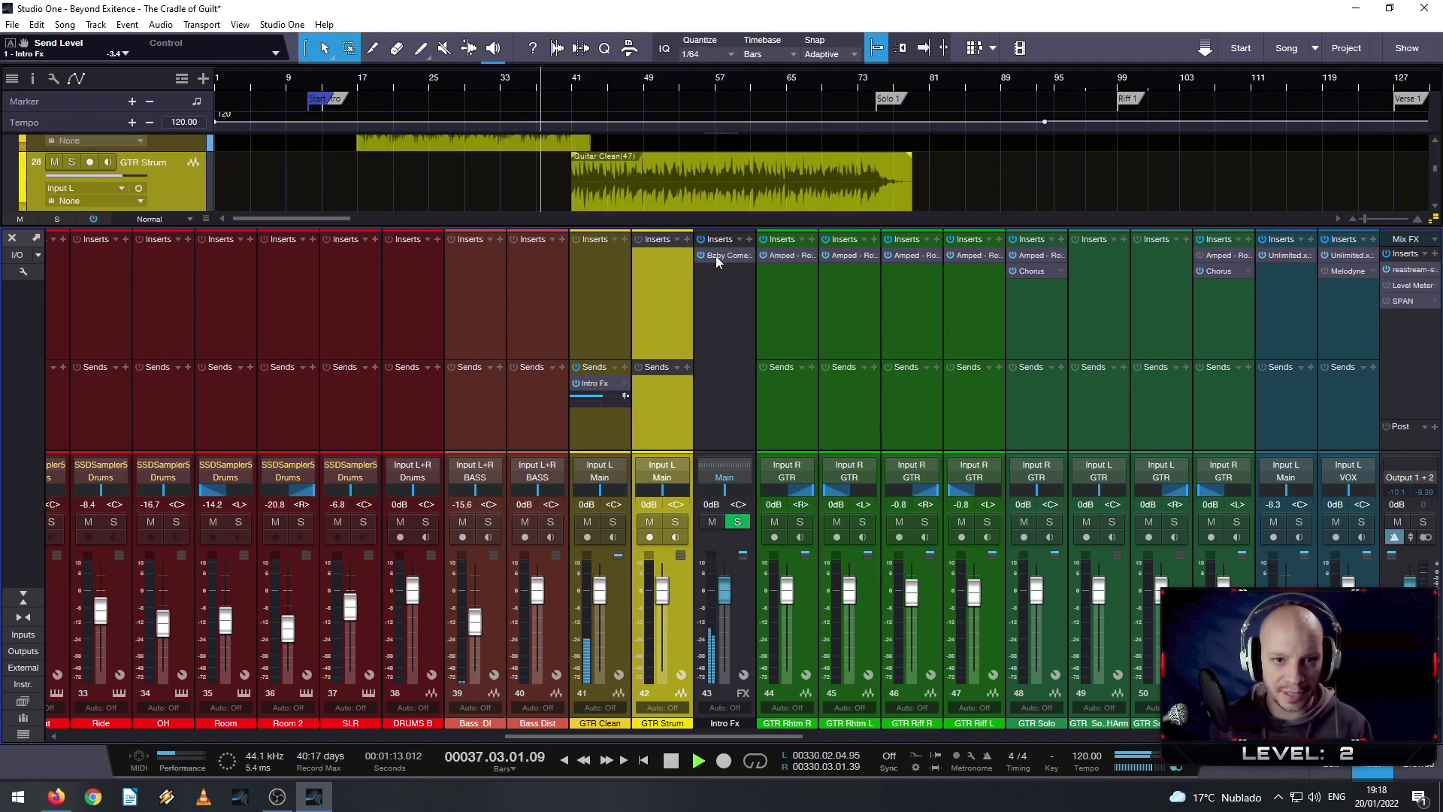
drag(719, 256, 656, 258)
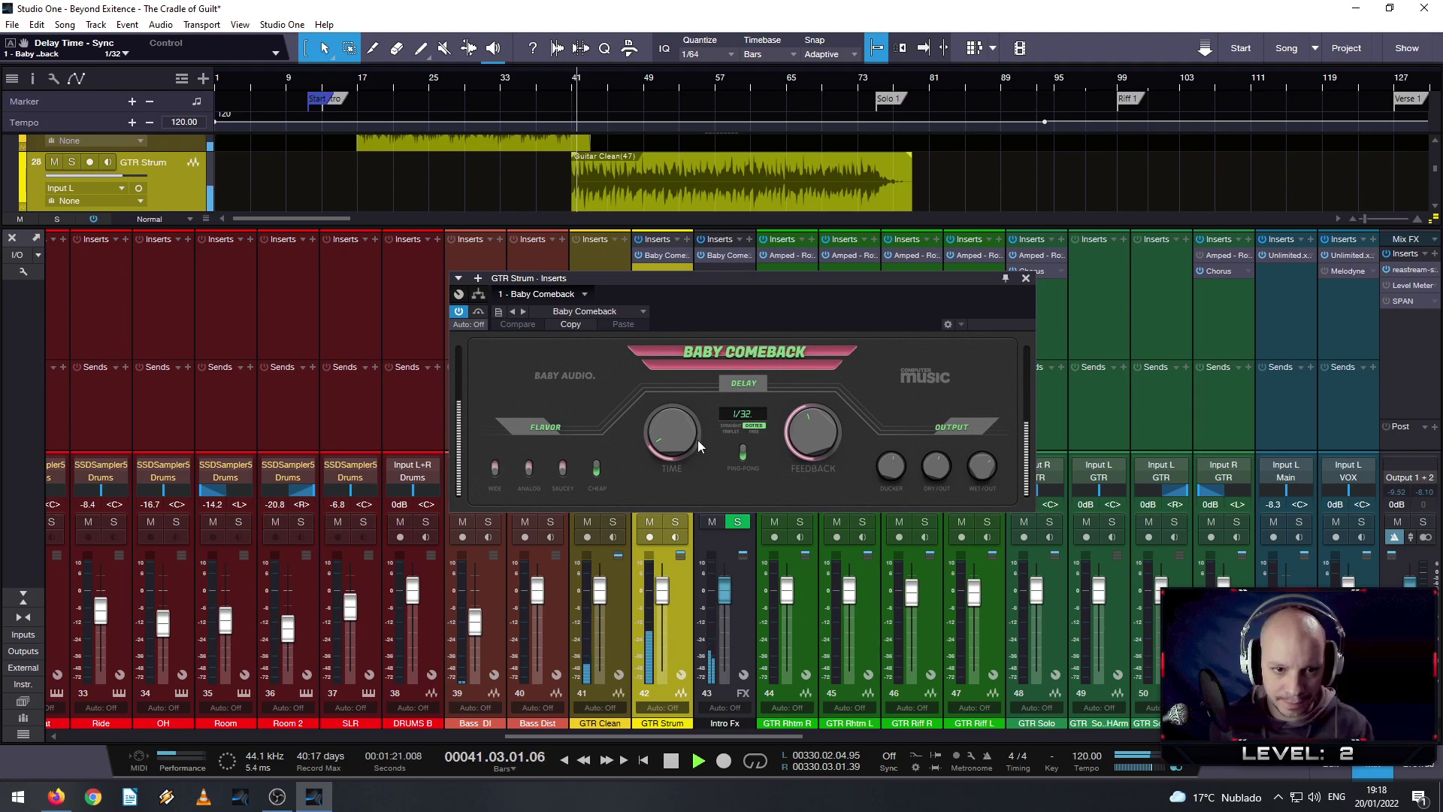
- Restart playback and solo the GTR Strum track to audition its Baby Comeback delay
key(space)
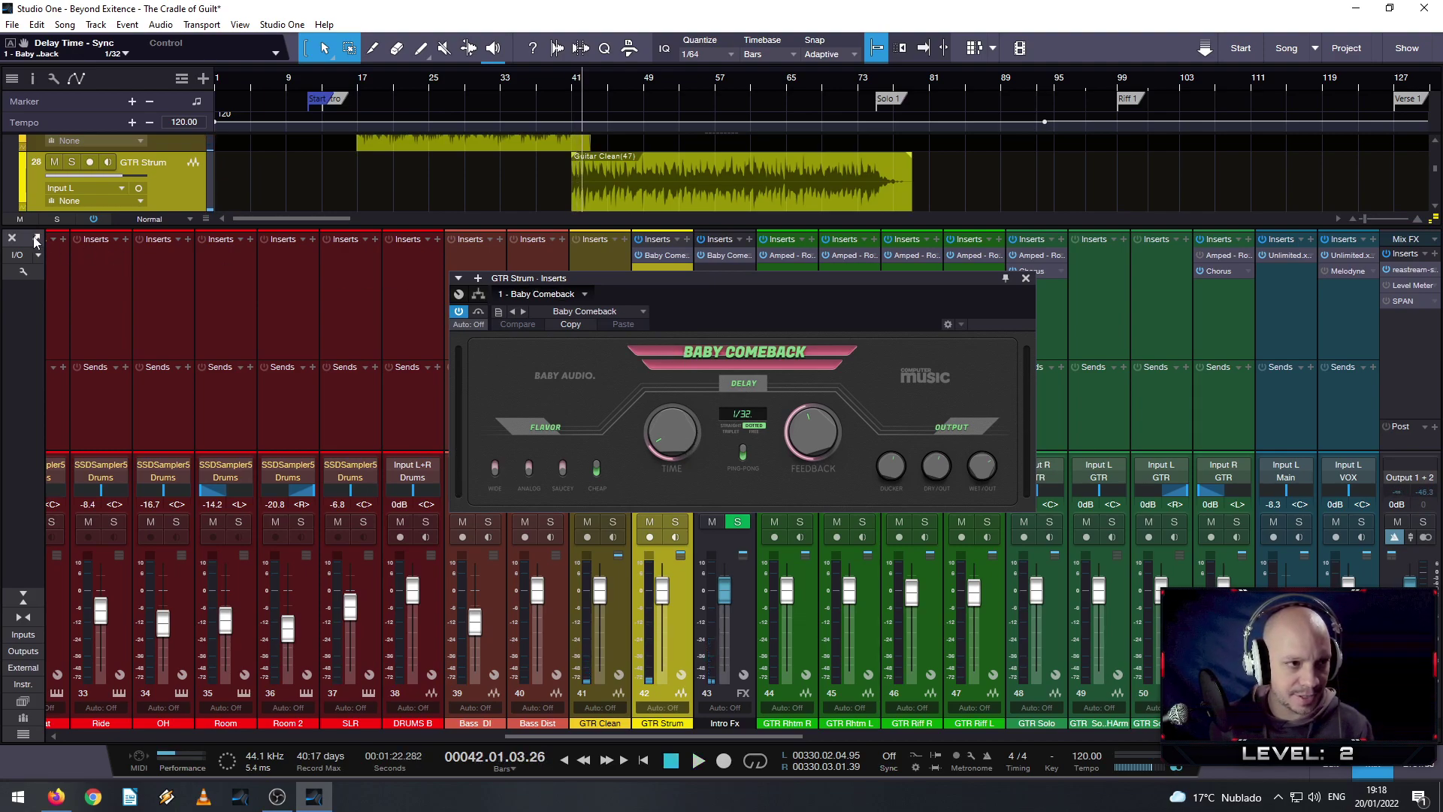
key(space)
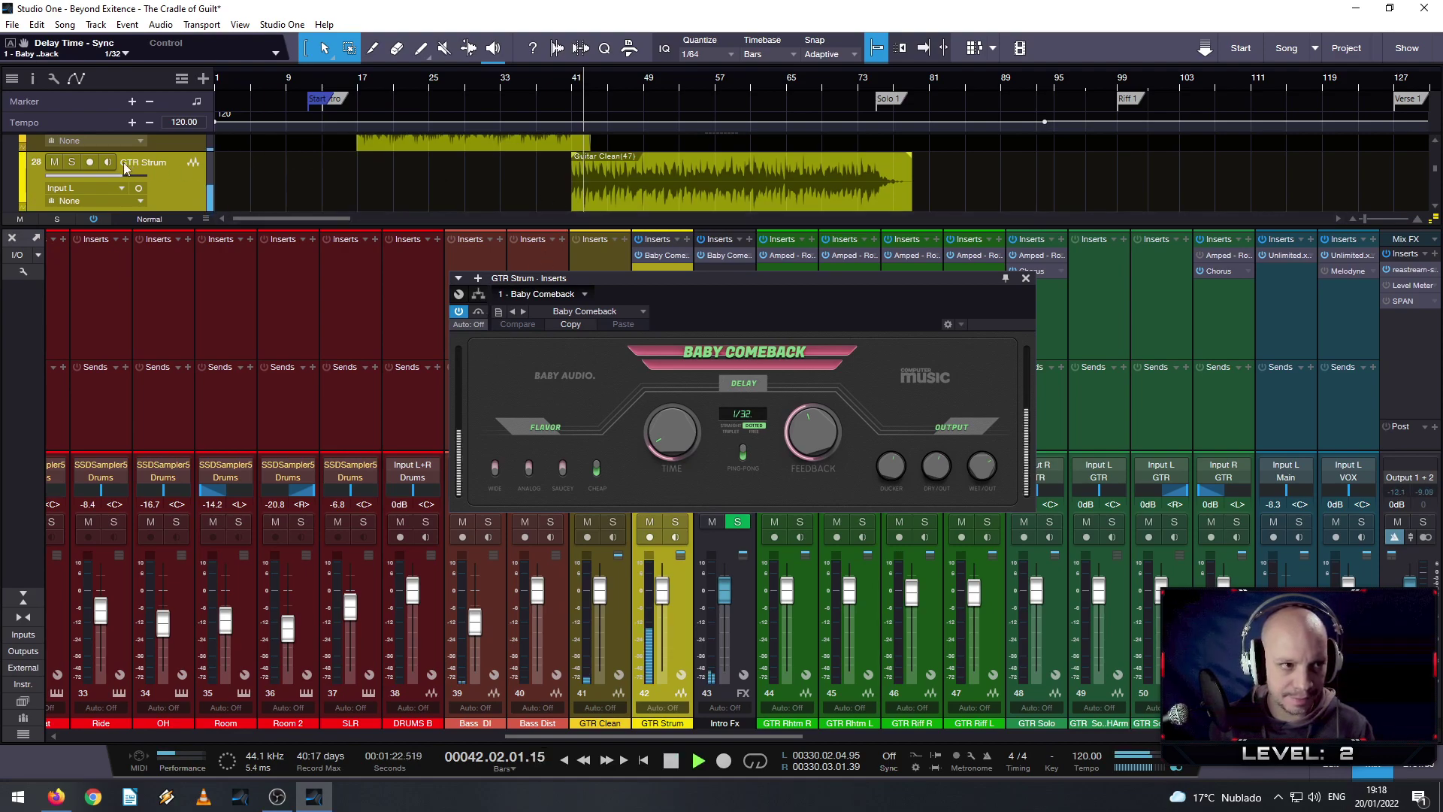
click(71, 162)
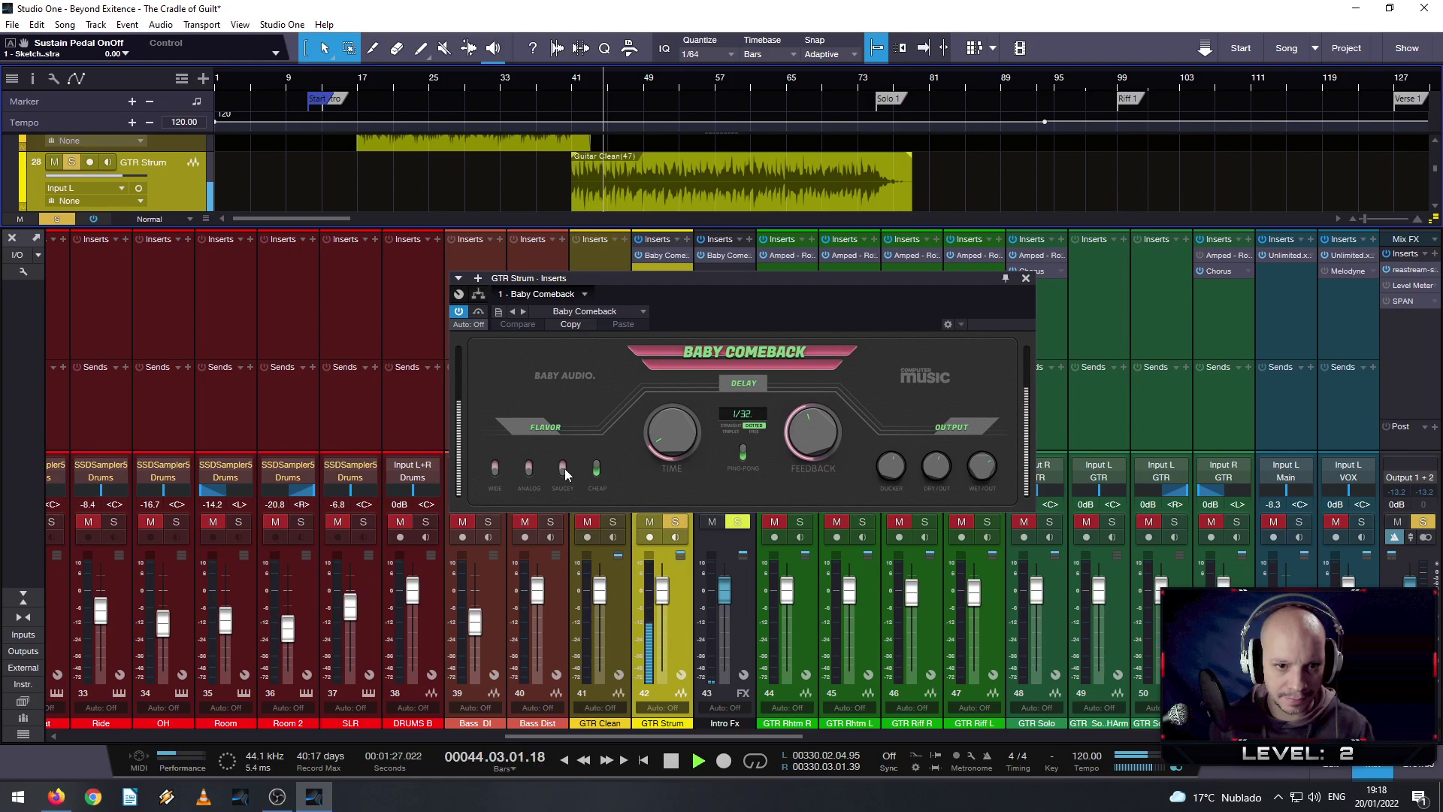
- Try Baby Comeback delay times of 1/2, 1/16 and 1/64 on the GTR Strum track during playback, toggling the effect to compare
key(space)
key(space)
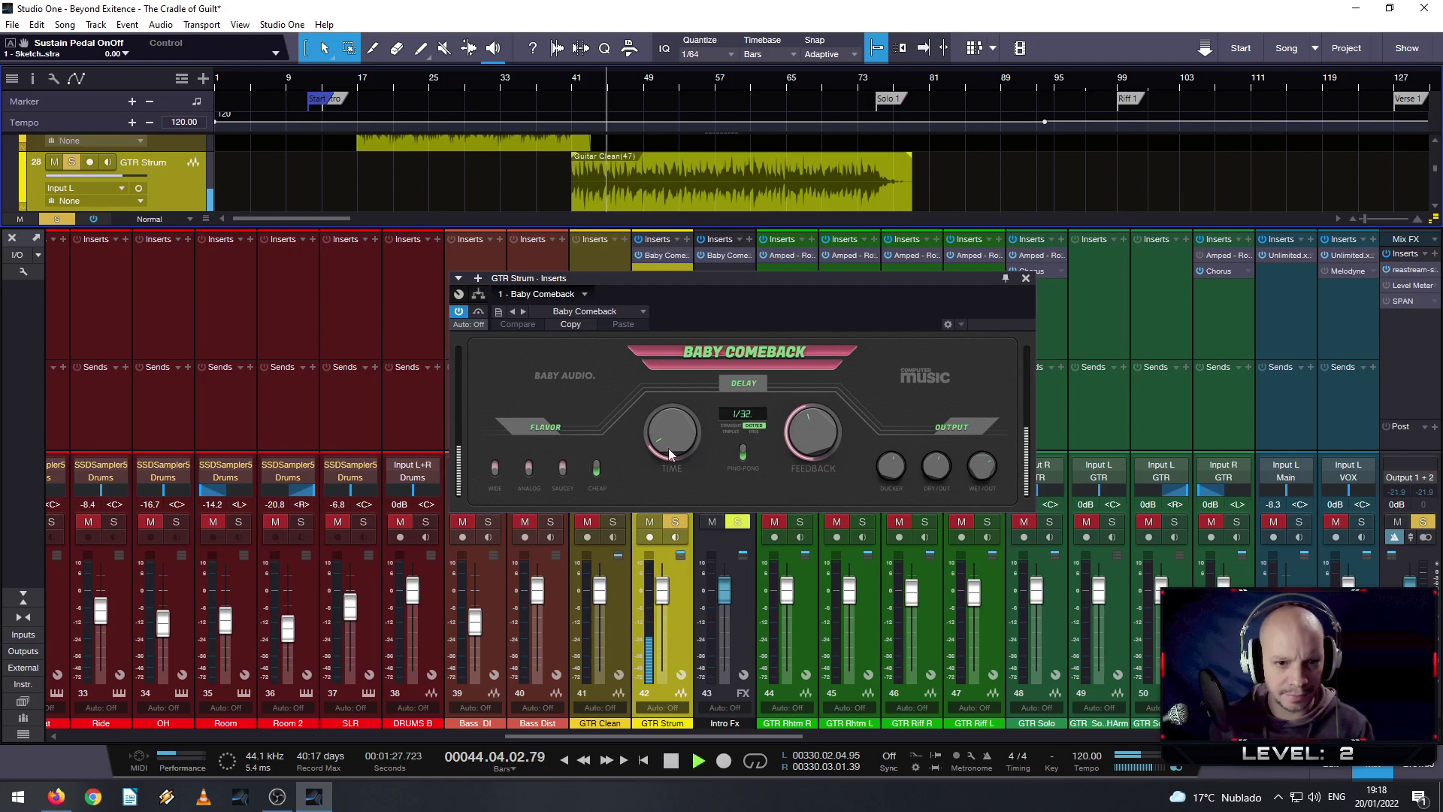
drag(669, 448, 661, 362)
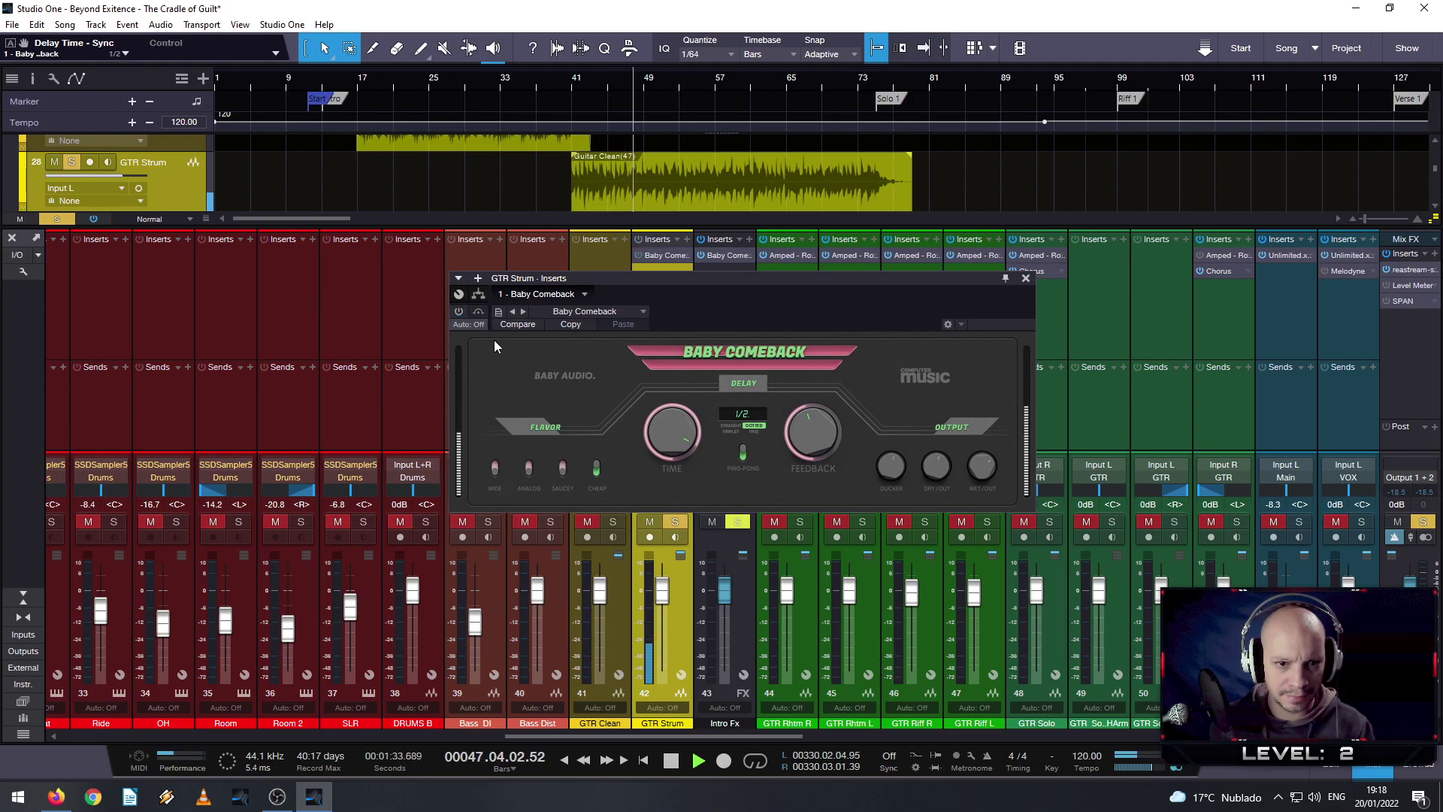
click(455, 309)
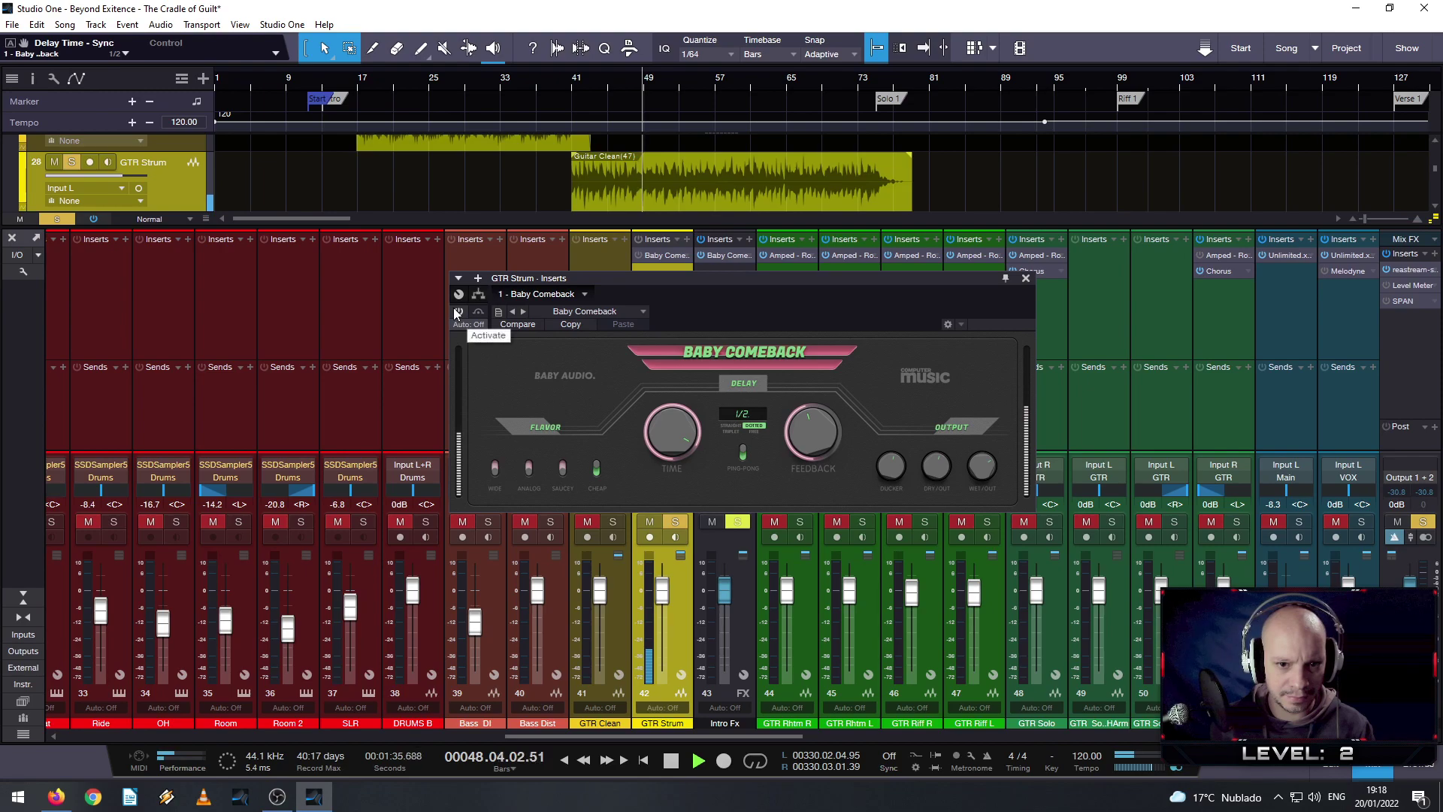
drag(670, 436, 680, 521)
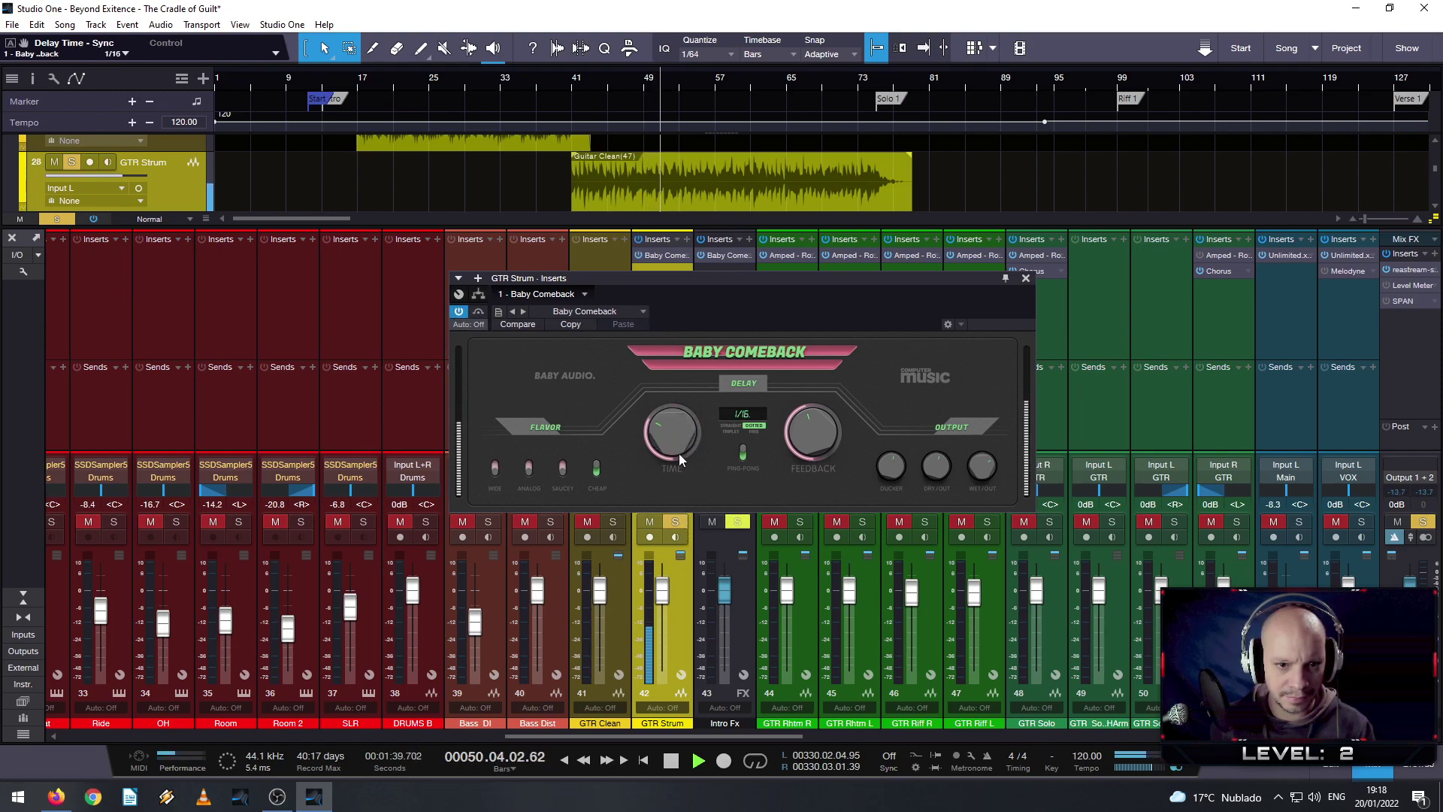
drag(673, 444, 673, 463)
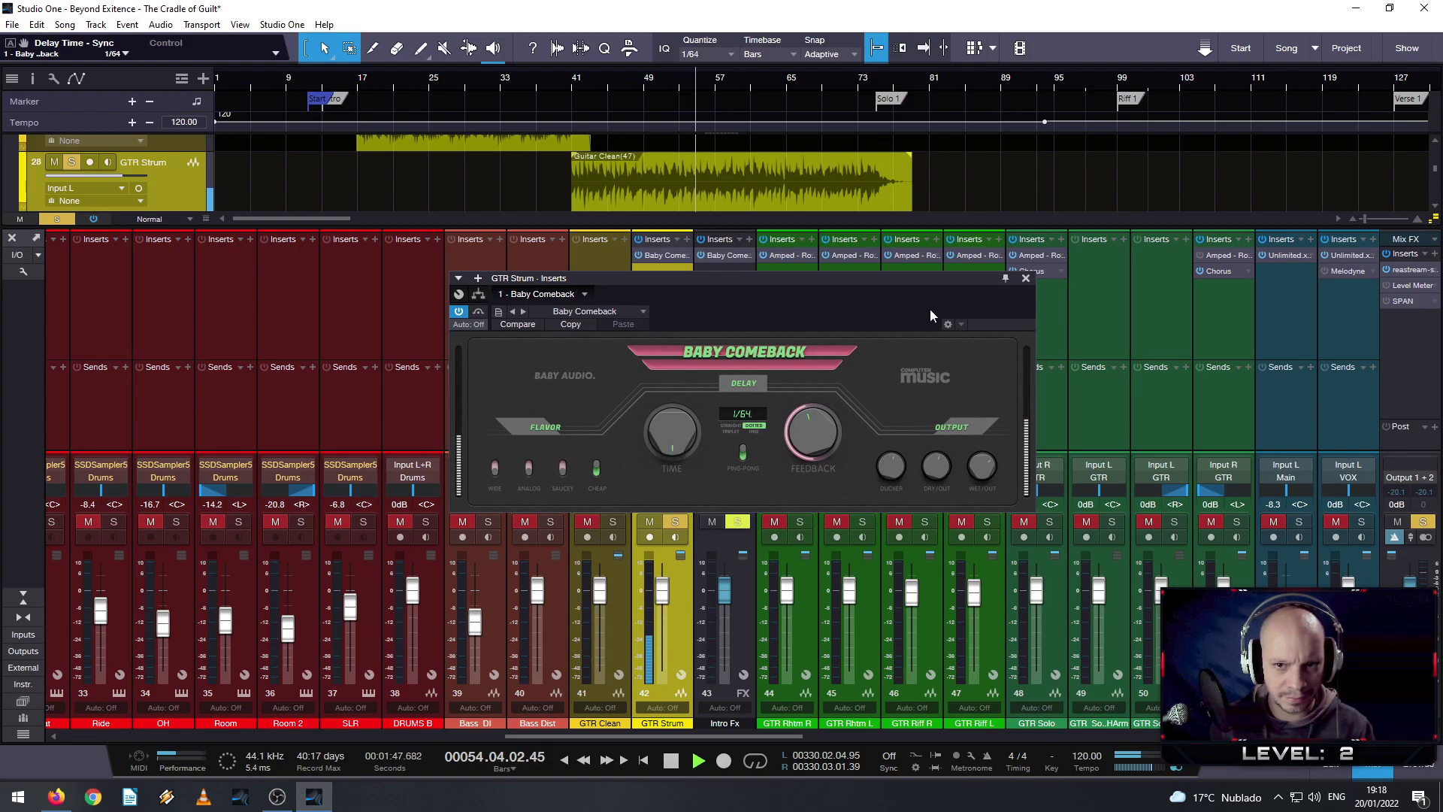
- Stop playback and remove the Baby Comeback delay from the GTR Strum channel's inserts
key(space)
click(1025, 278)
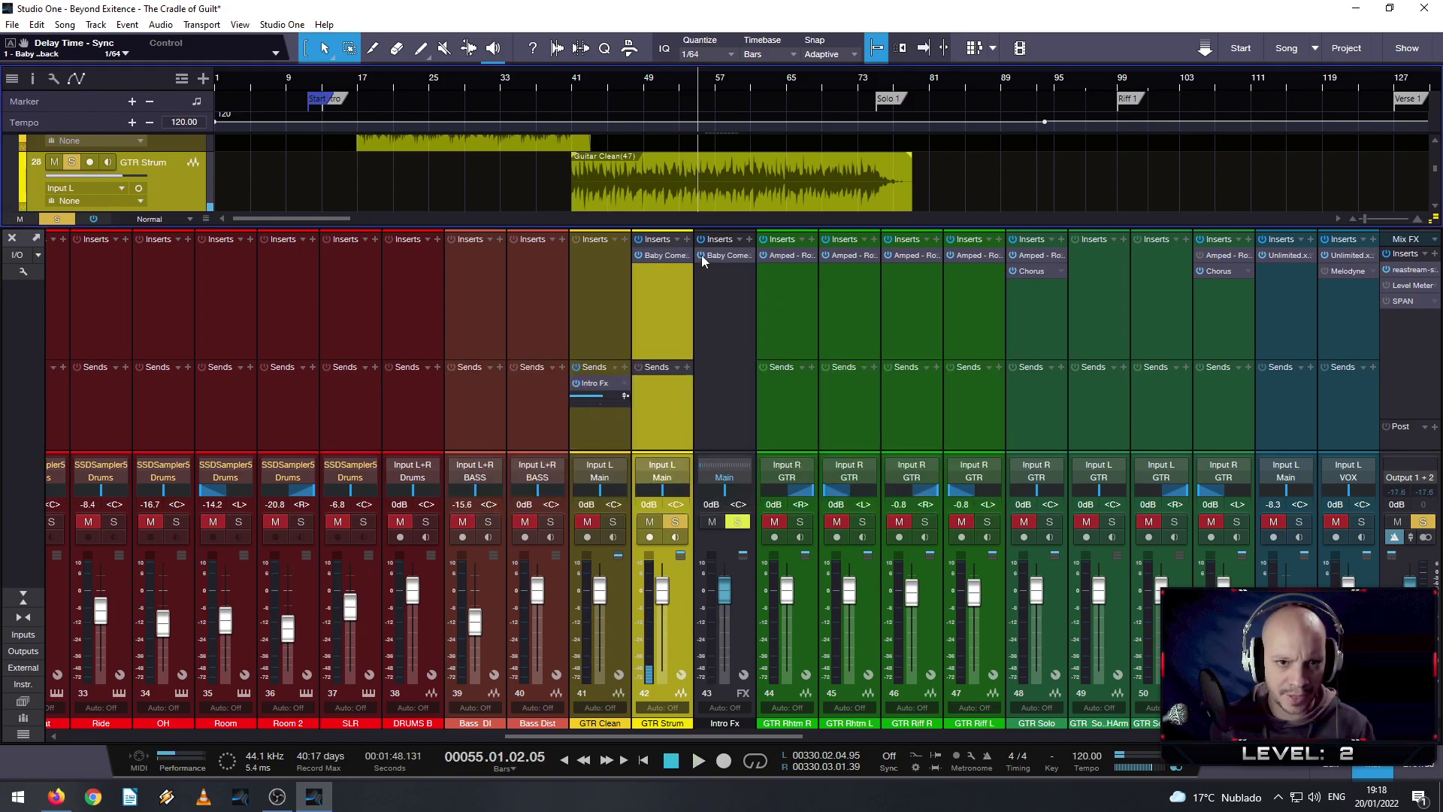
right_click(666, 255)
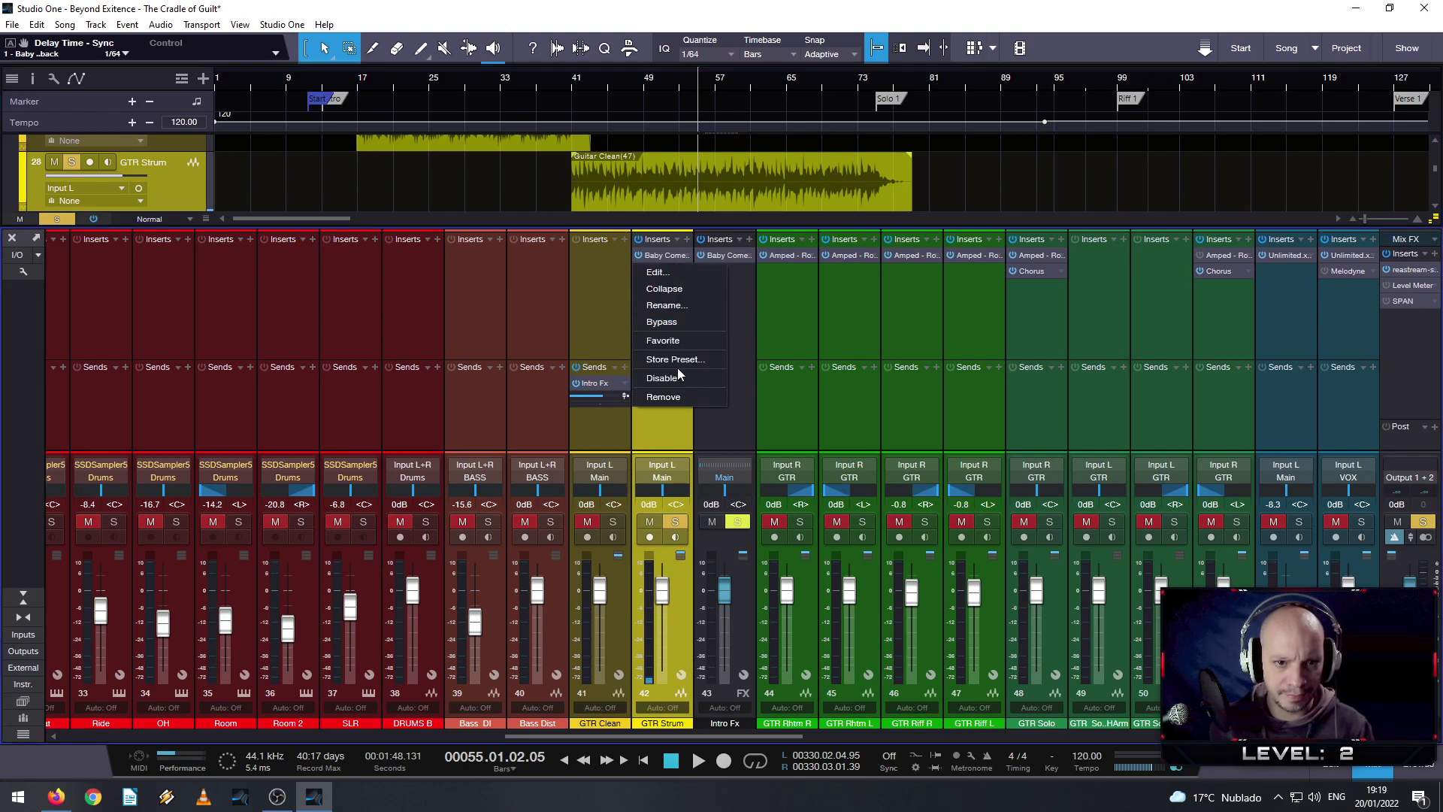
click(675, 395)
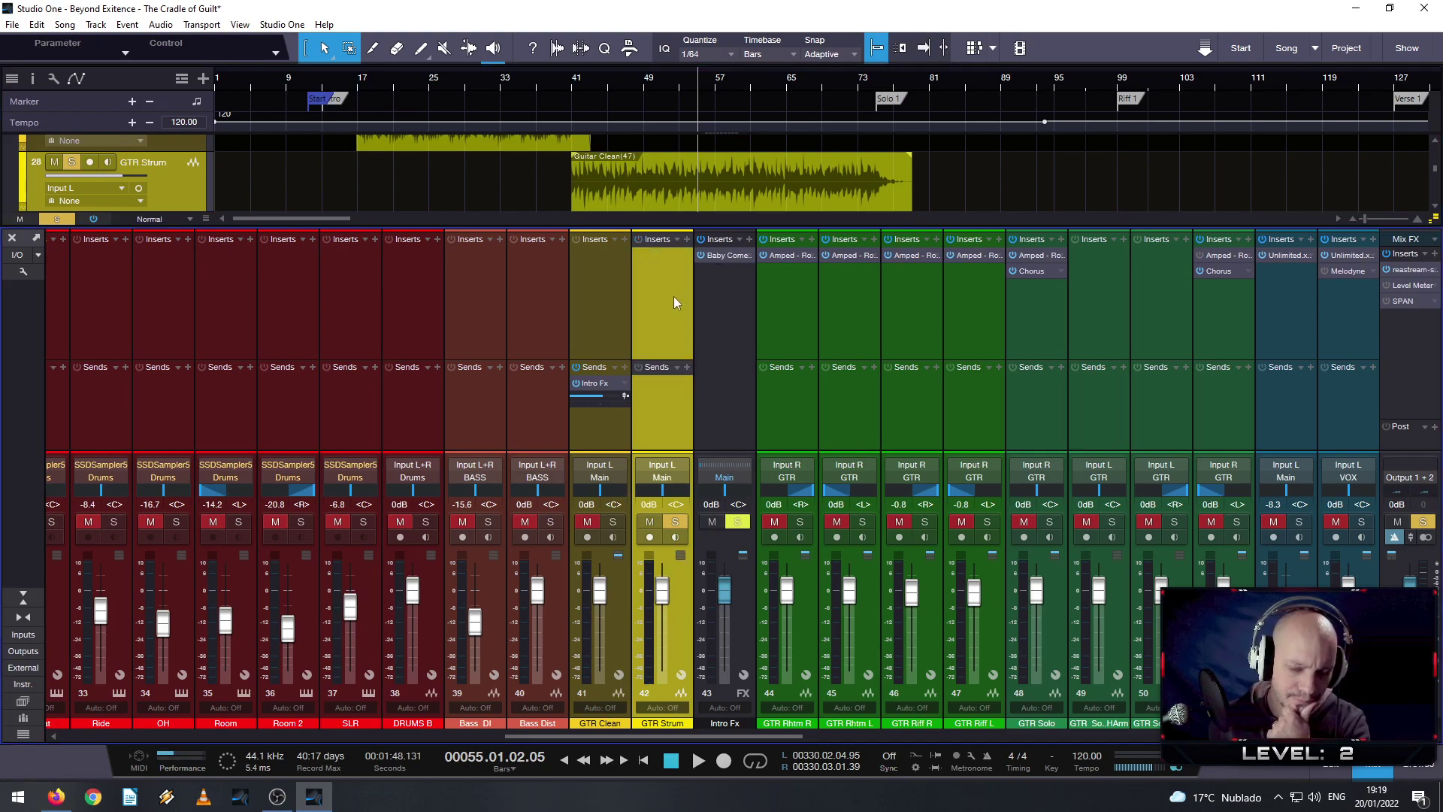
- Play the song from bar 30 and solo the GTR Clean channel alongside GTR Strum to hear both
click(472, 80)
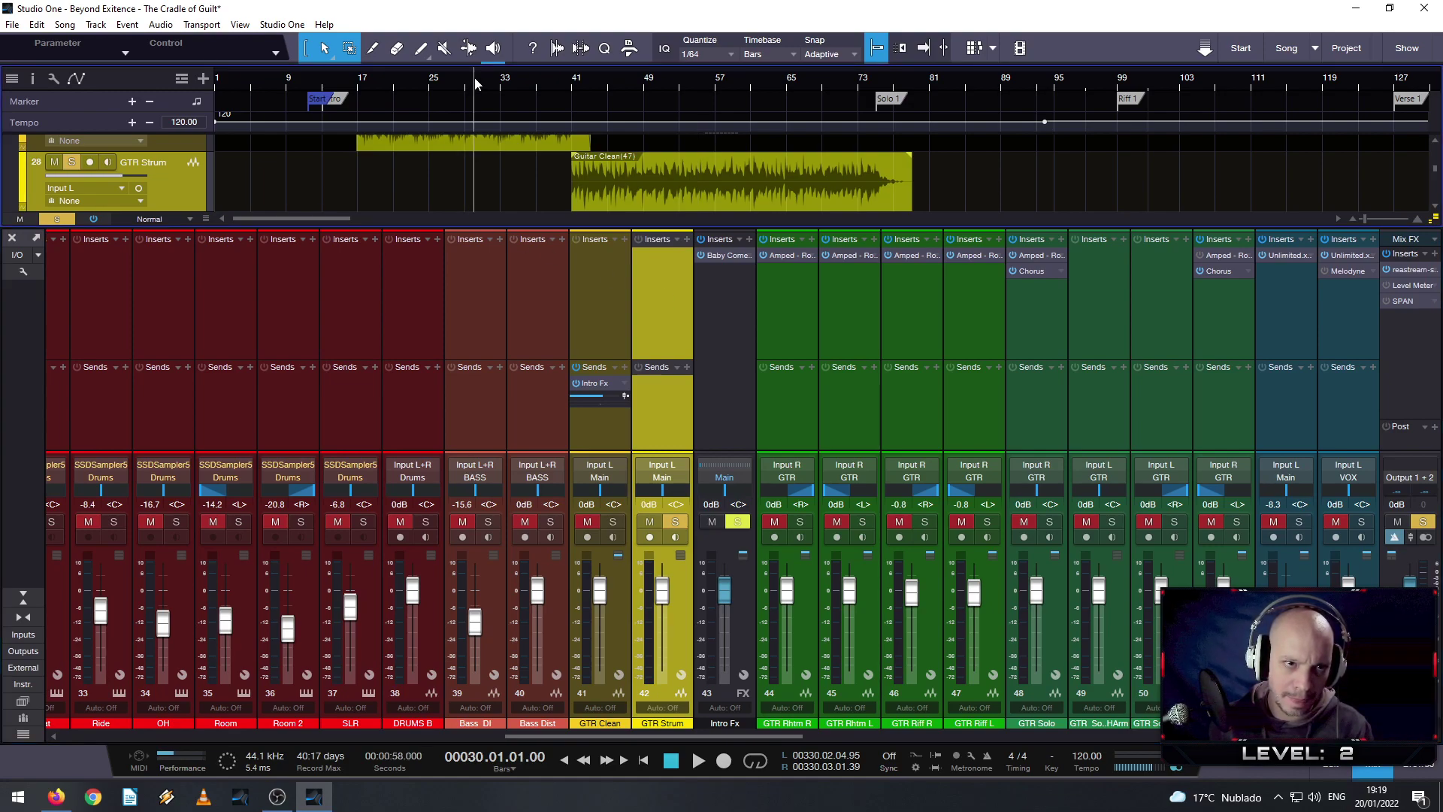
key(space)
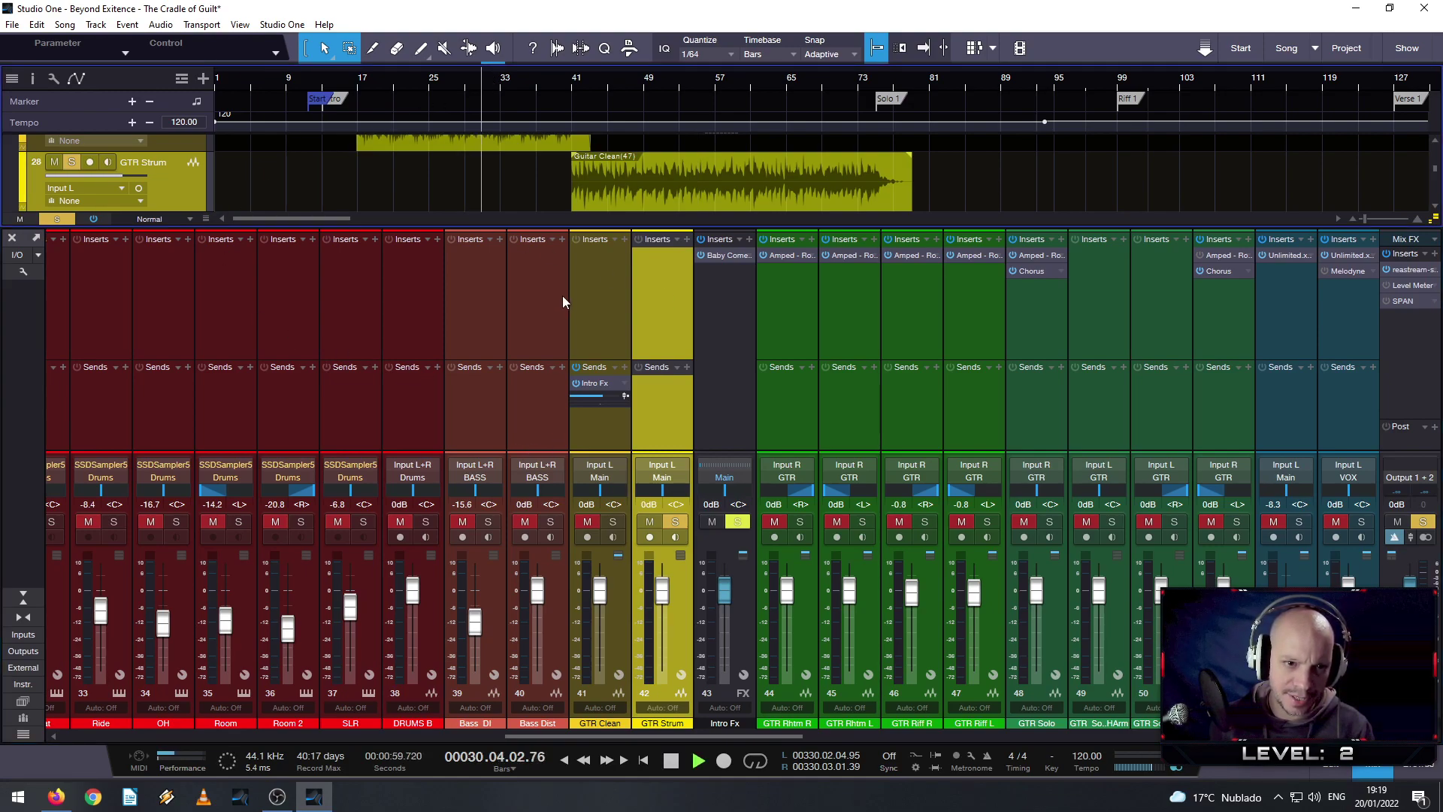
click(587, 521)
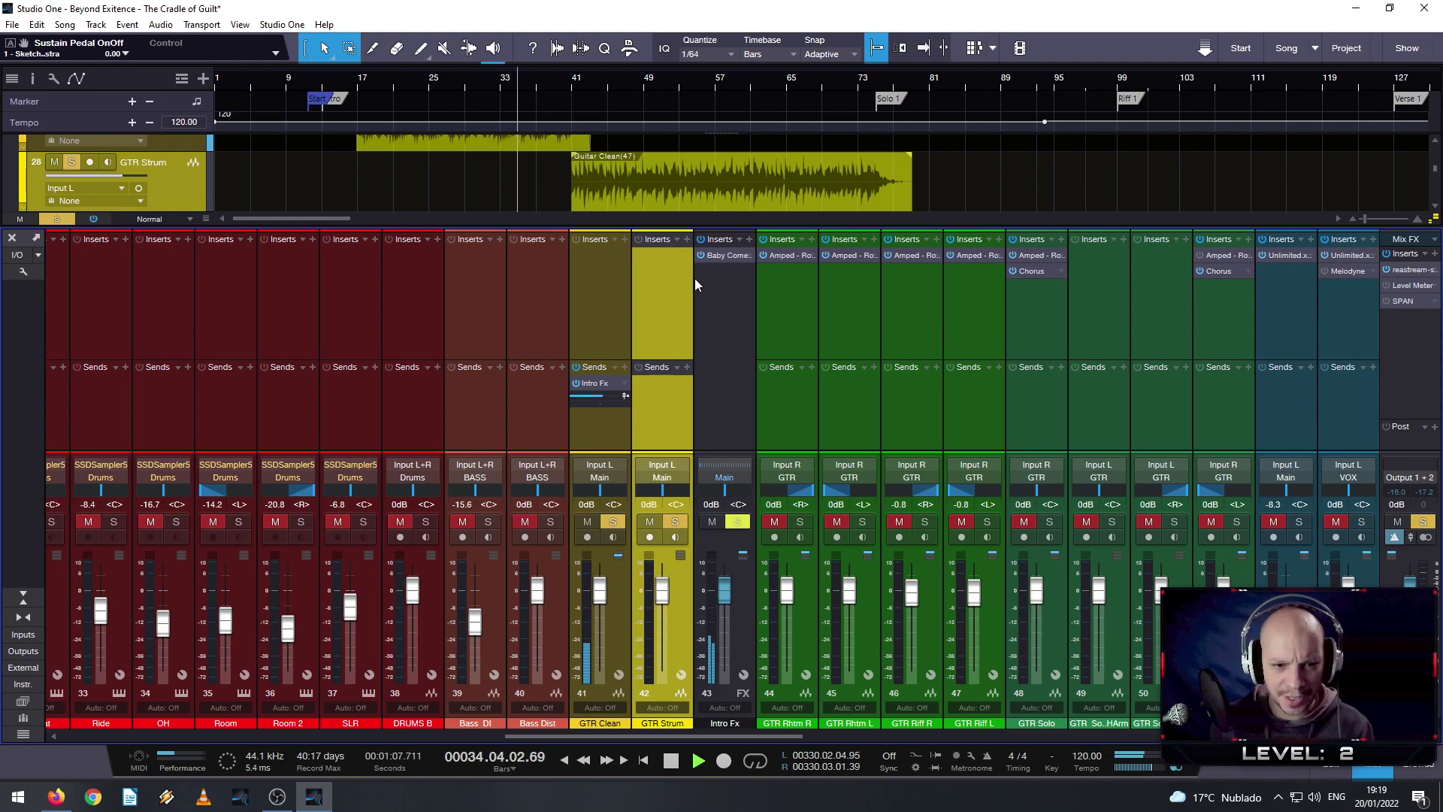
key(space)
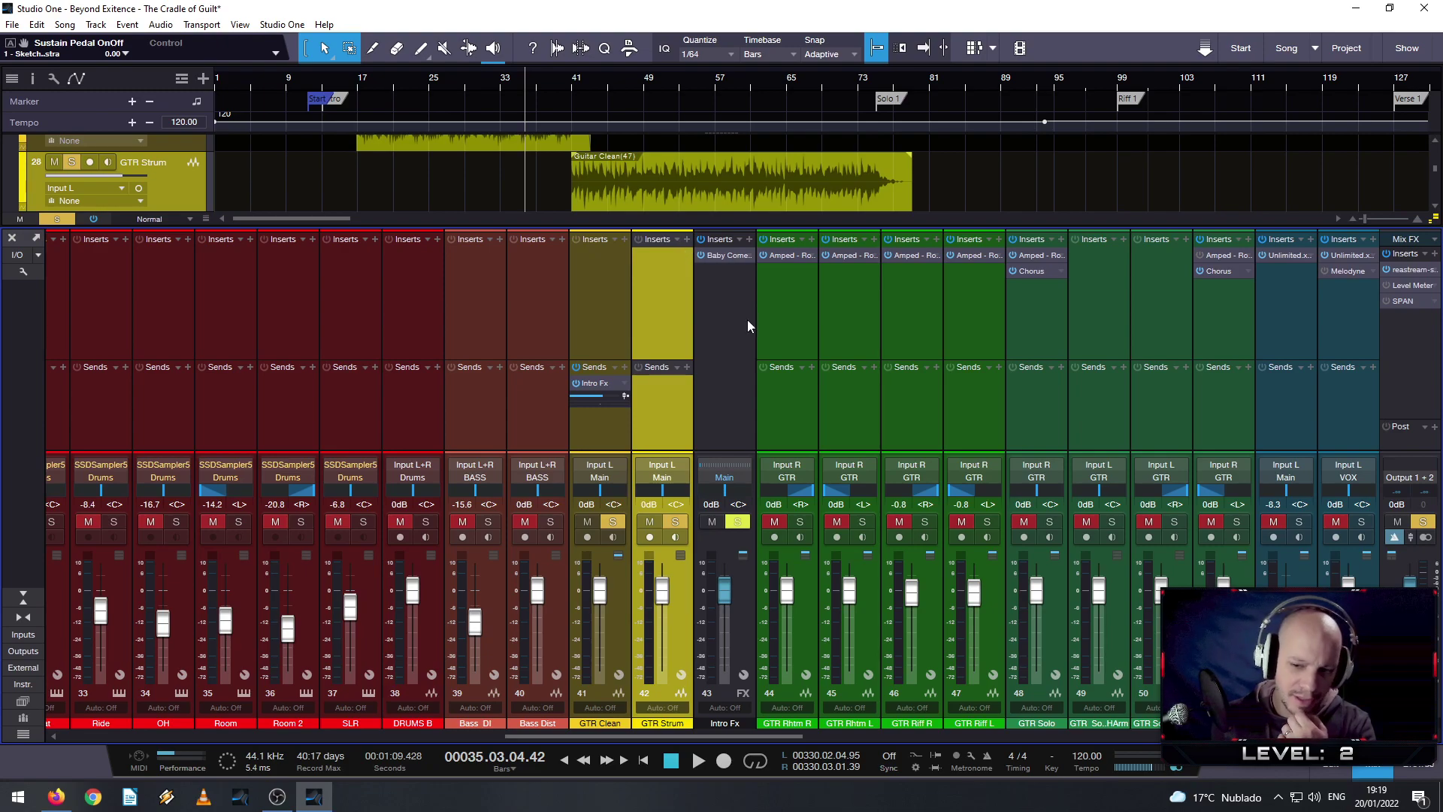
- Find ValhallaSupermassive among the Valhalla DSP effects and insert it on the GTR Strum channel
click(1409, 767)
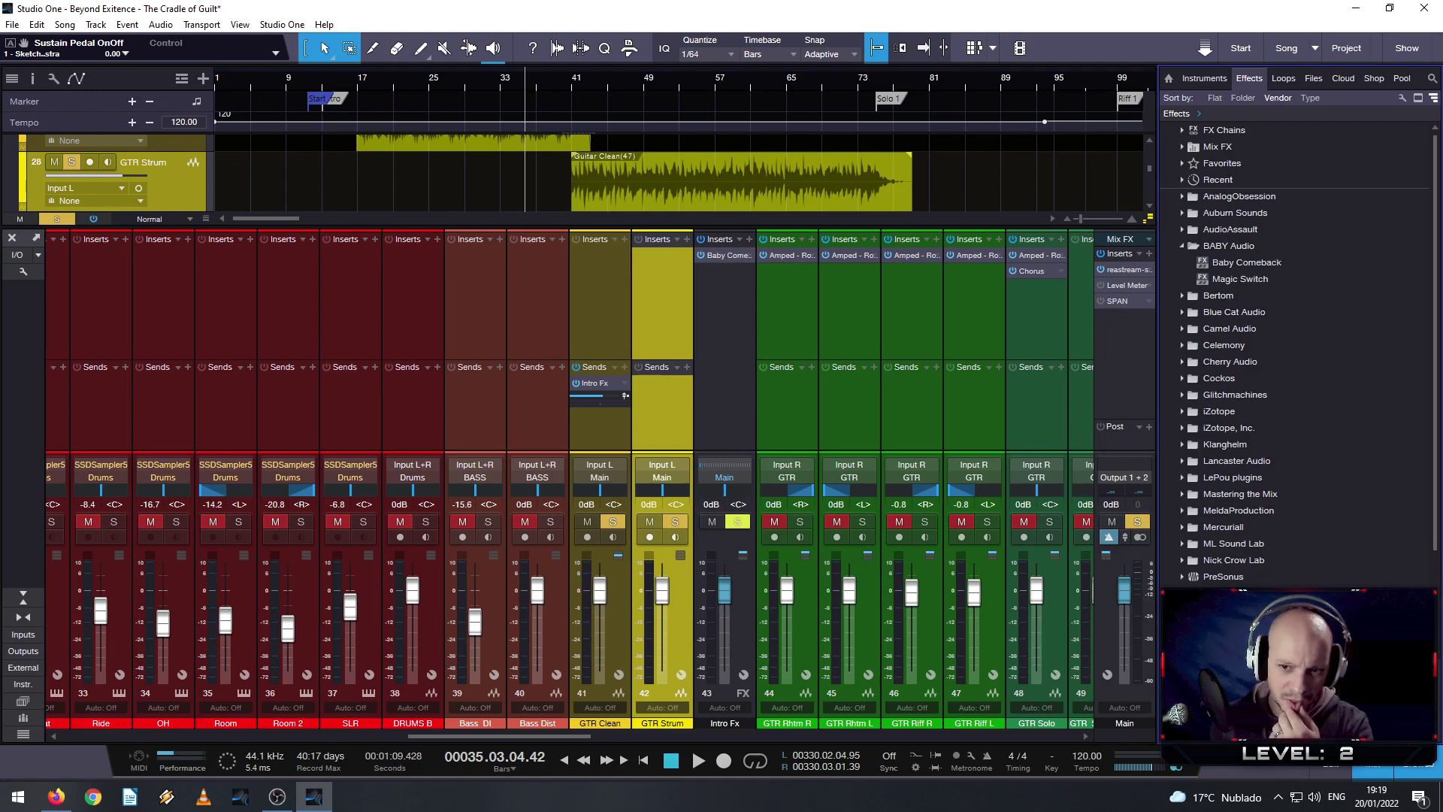
scroll(1299, 353, down, 3)
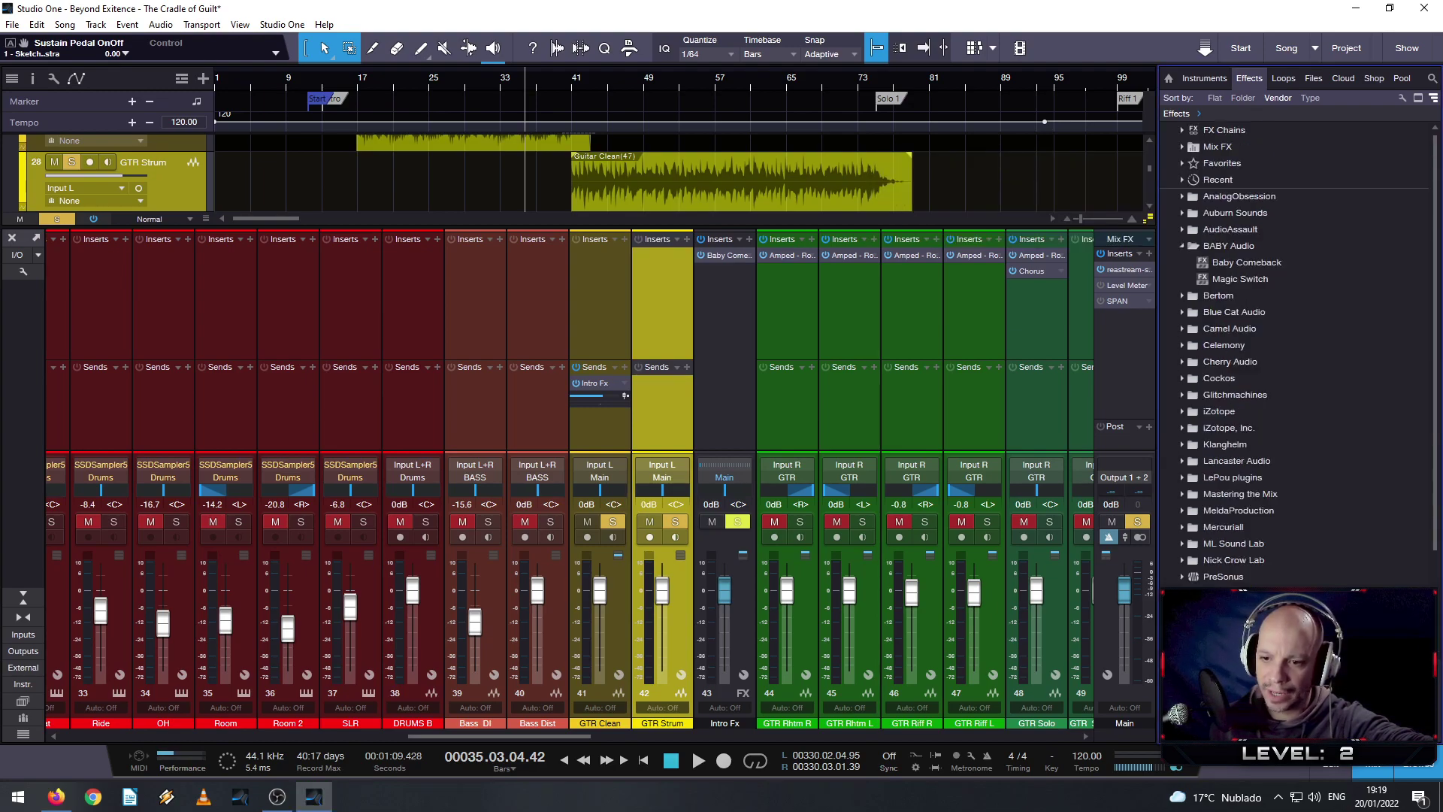
scroll(1300, 353, down, 3)
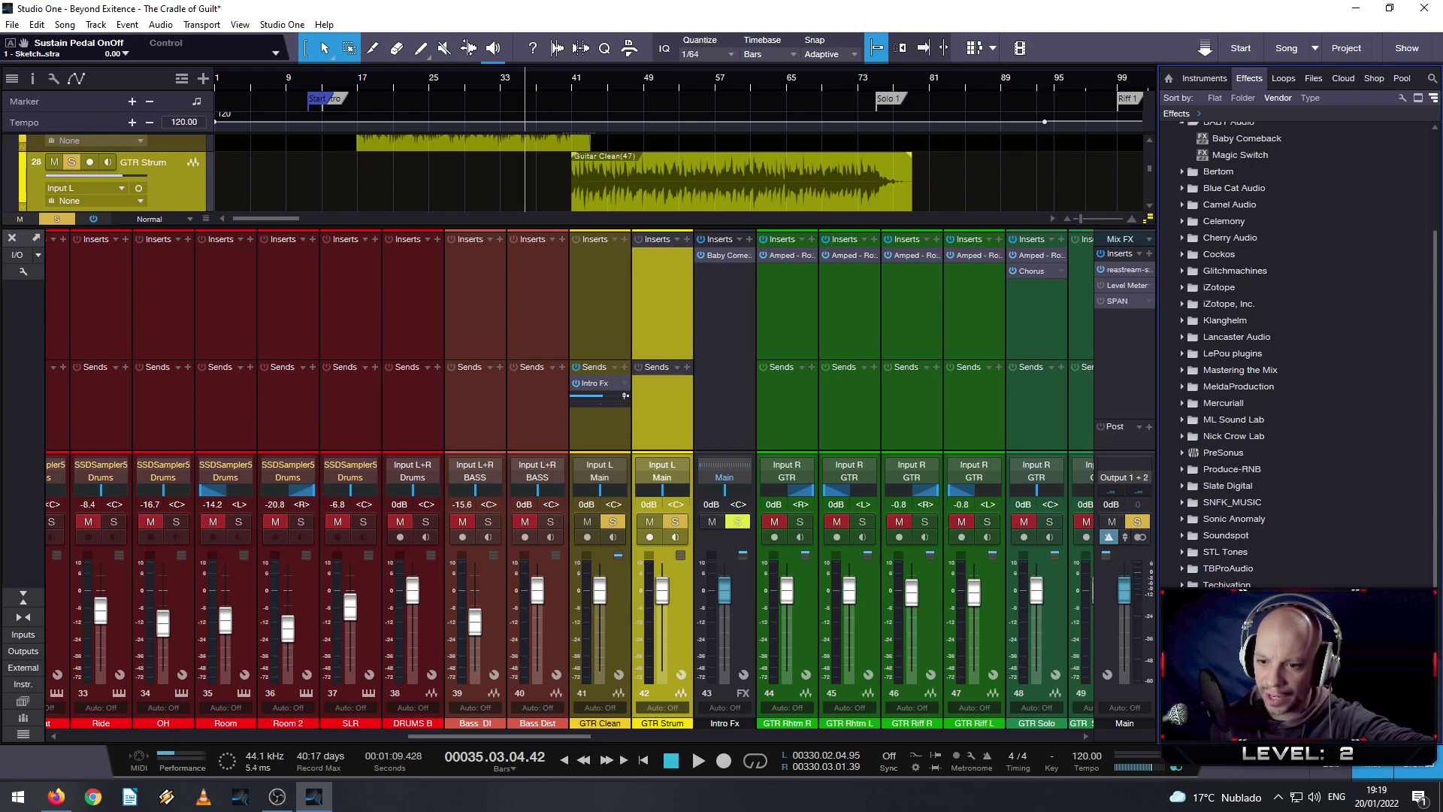
scroll(1300, 353, down, 1)
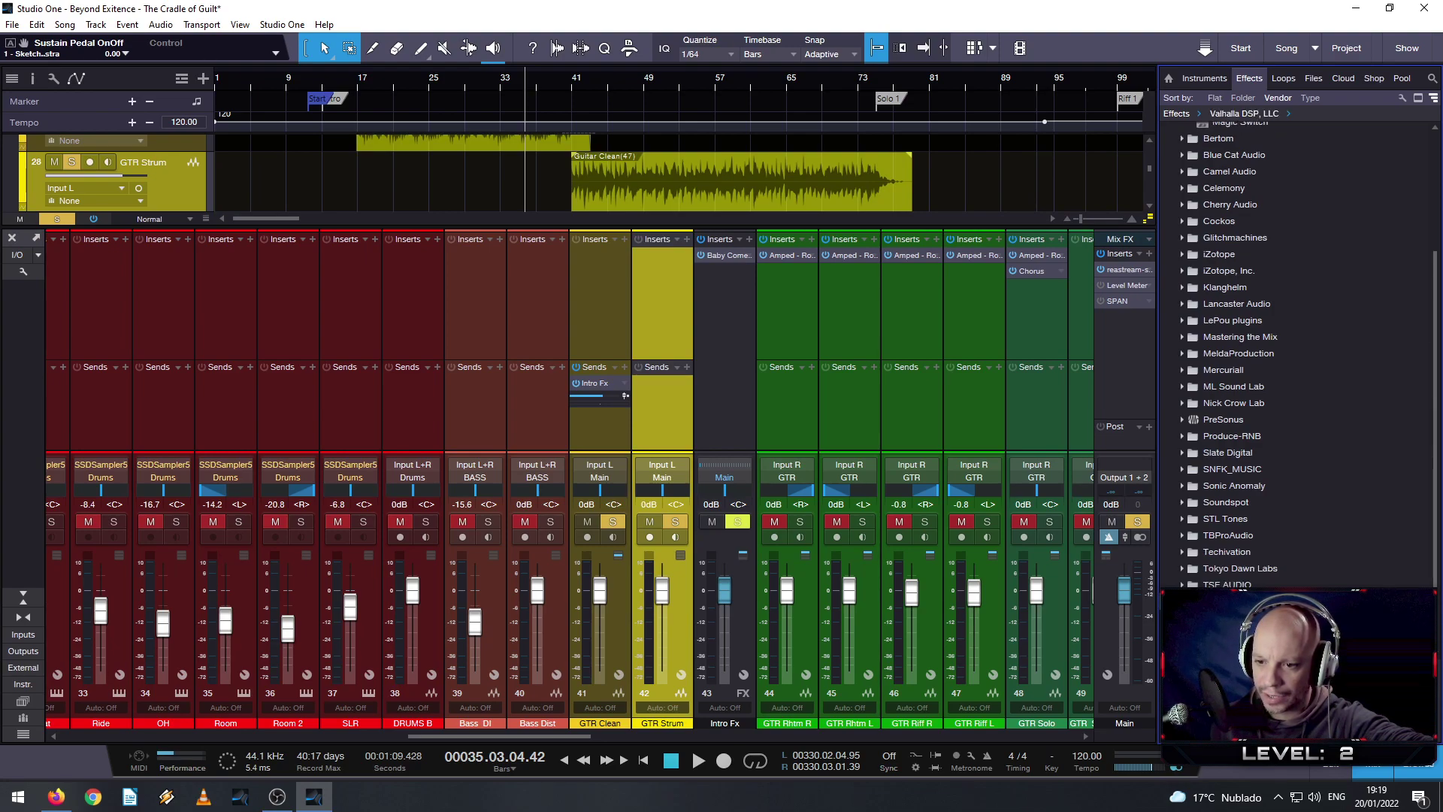
drag(1239, 635, 652, 263)
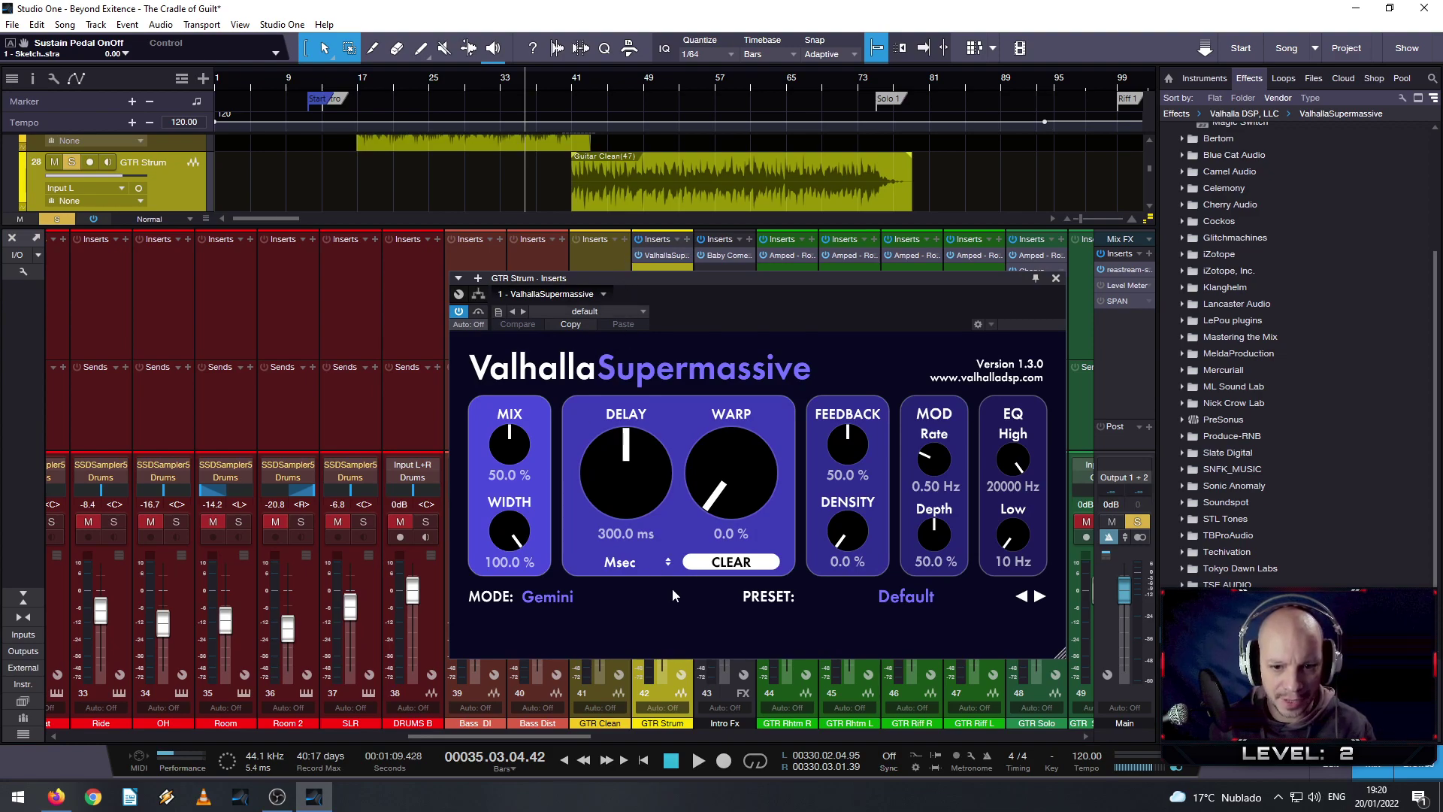
- Load the guitar echo preset Reverse Eighth-note in ValhallaSupermassive and audition it from about bar 45
click(891, 597)
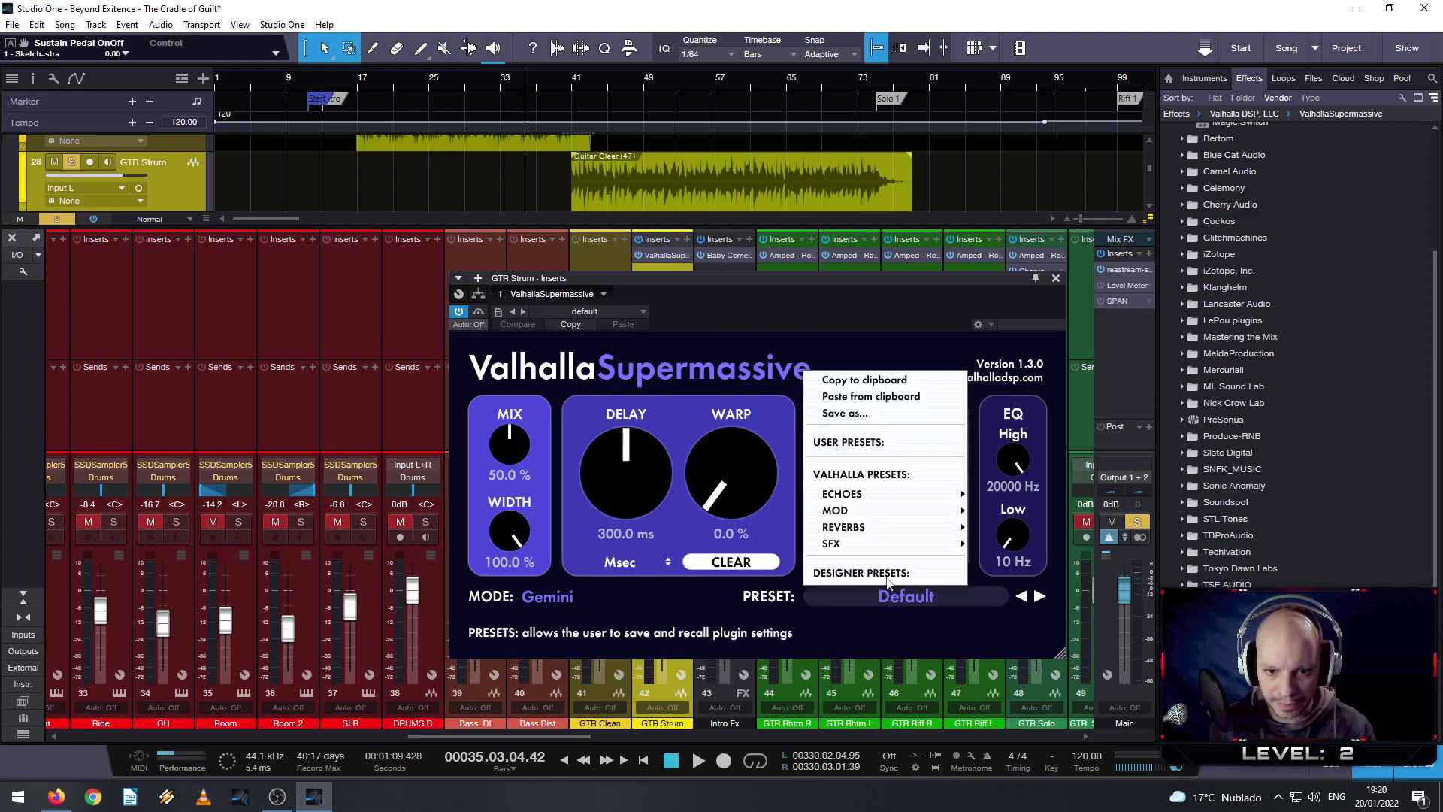
mouse_move(884, 500)
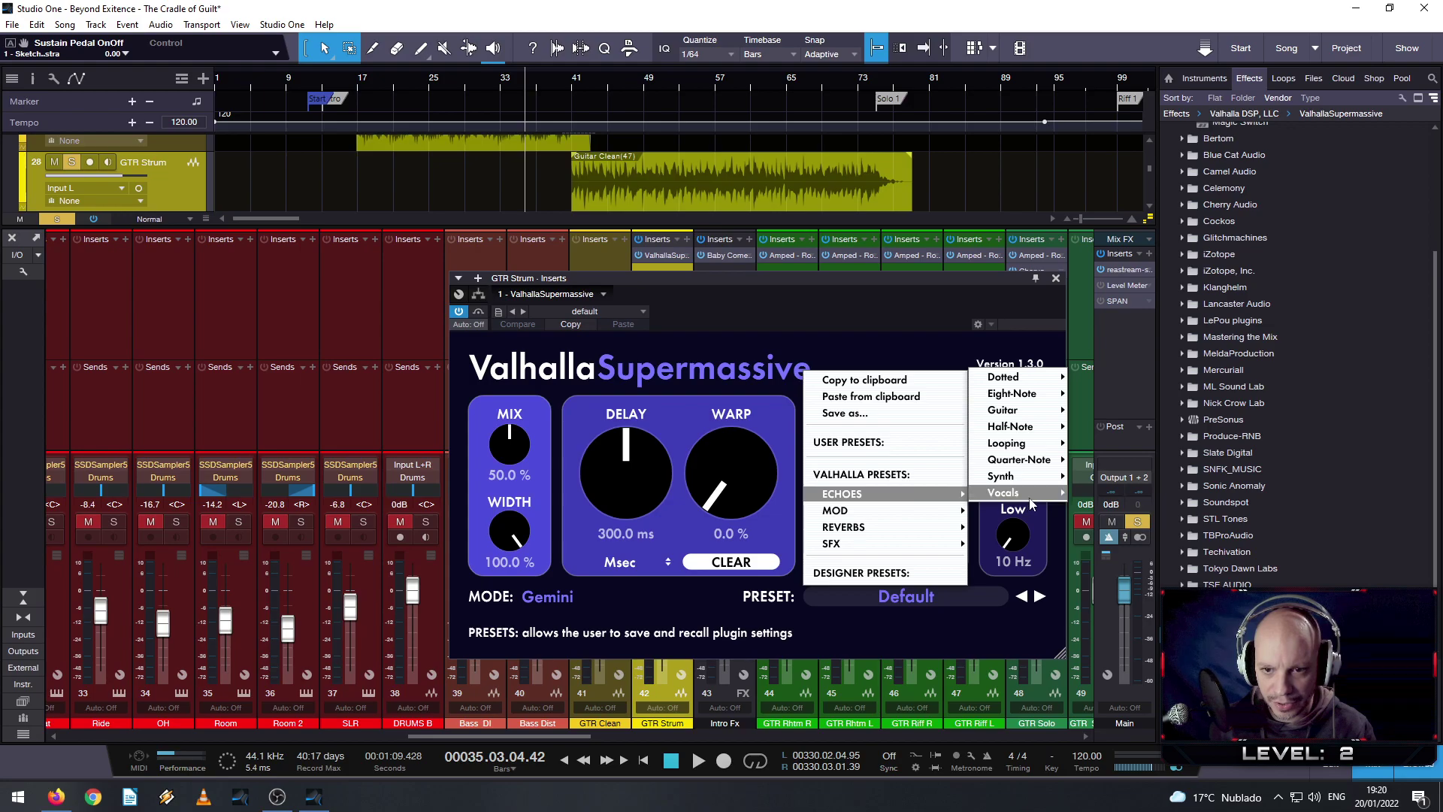
mouse_move(1061, 418)
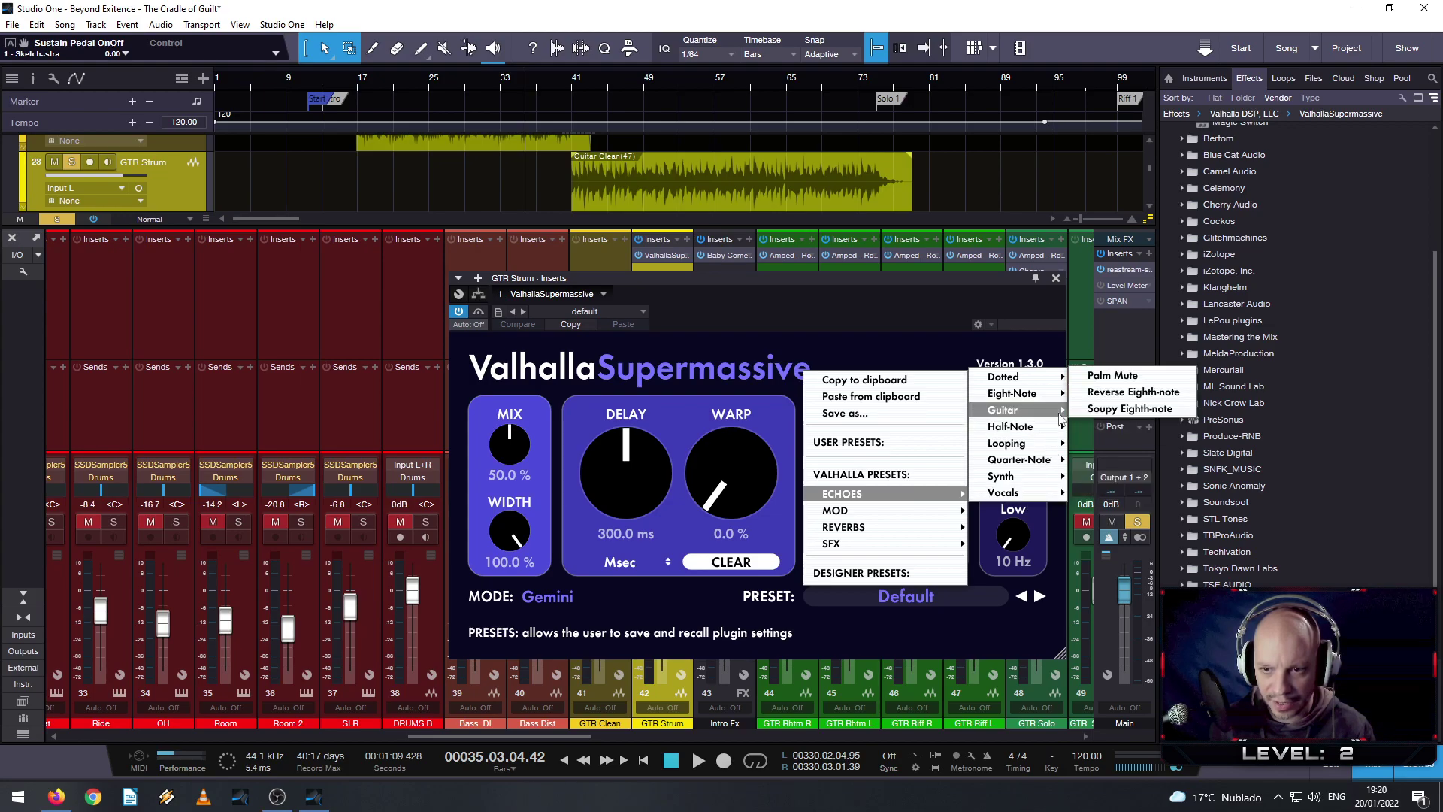
click(1124, 392)
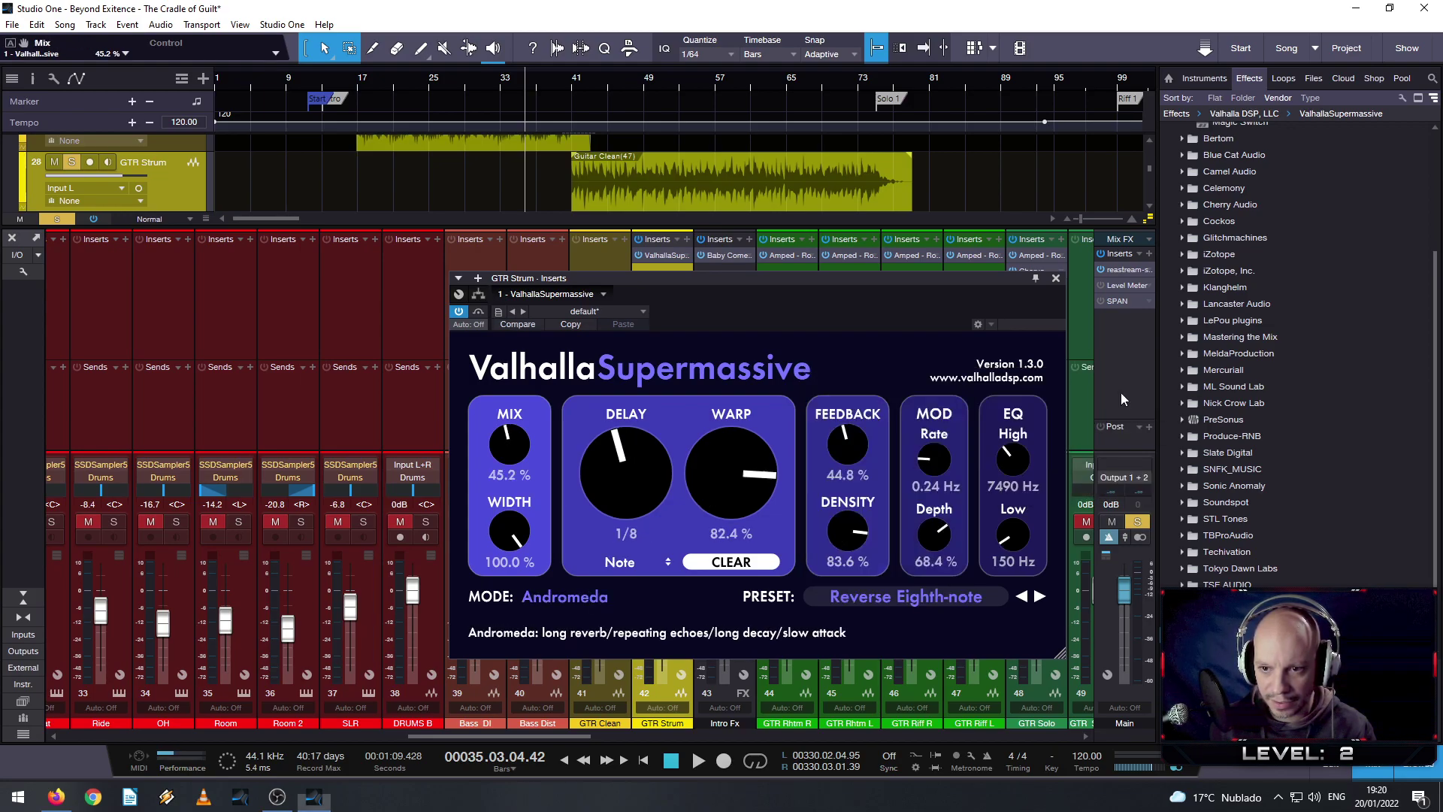
click(609, 88)
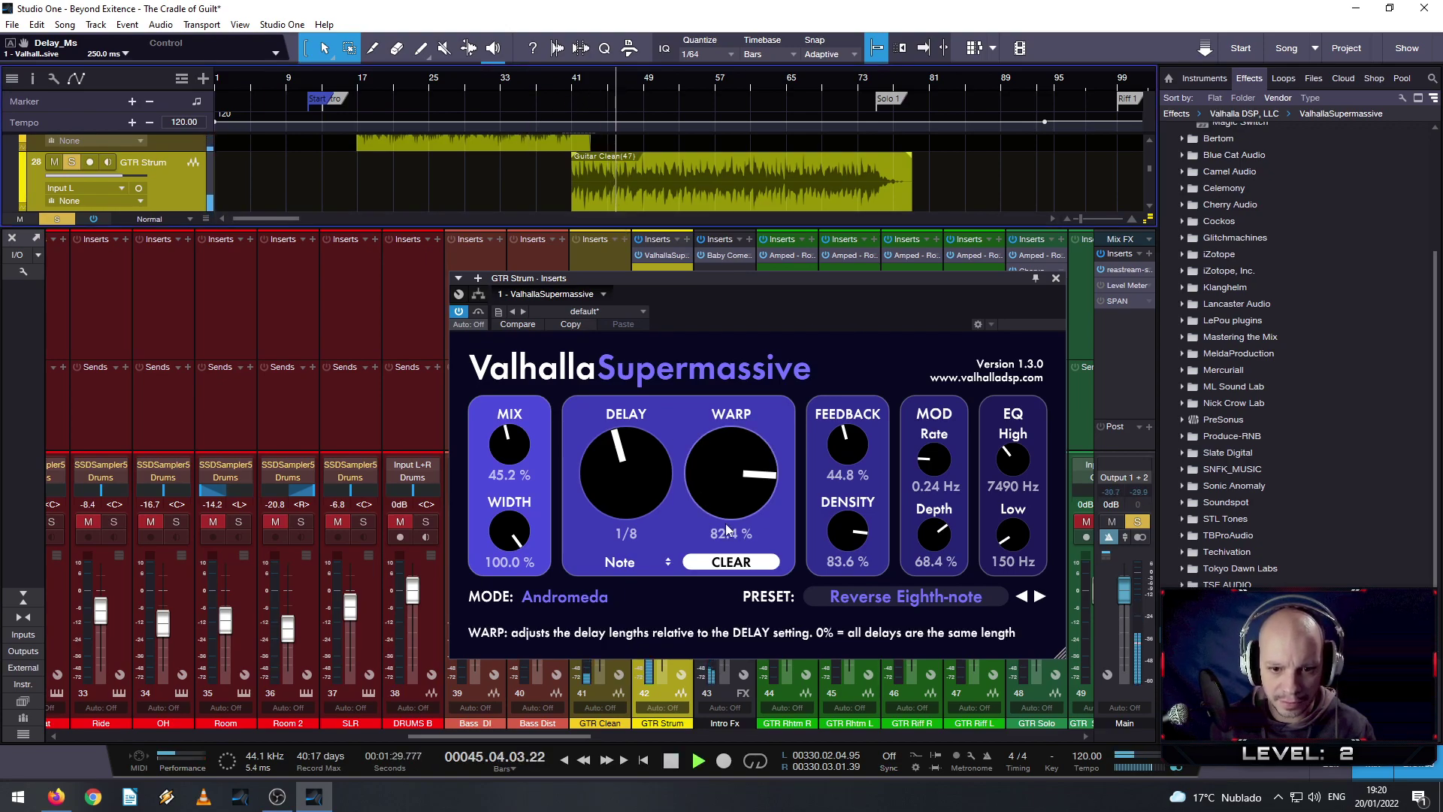
- Audition the neighbouring ValhallaSupermassive presets Palm Mute, Soupy Eighth-note and Filtered Half-note during playback
click(1023, 598)
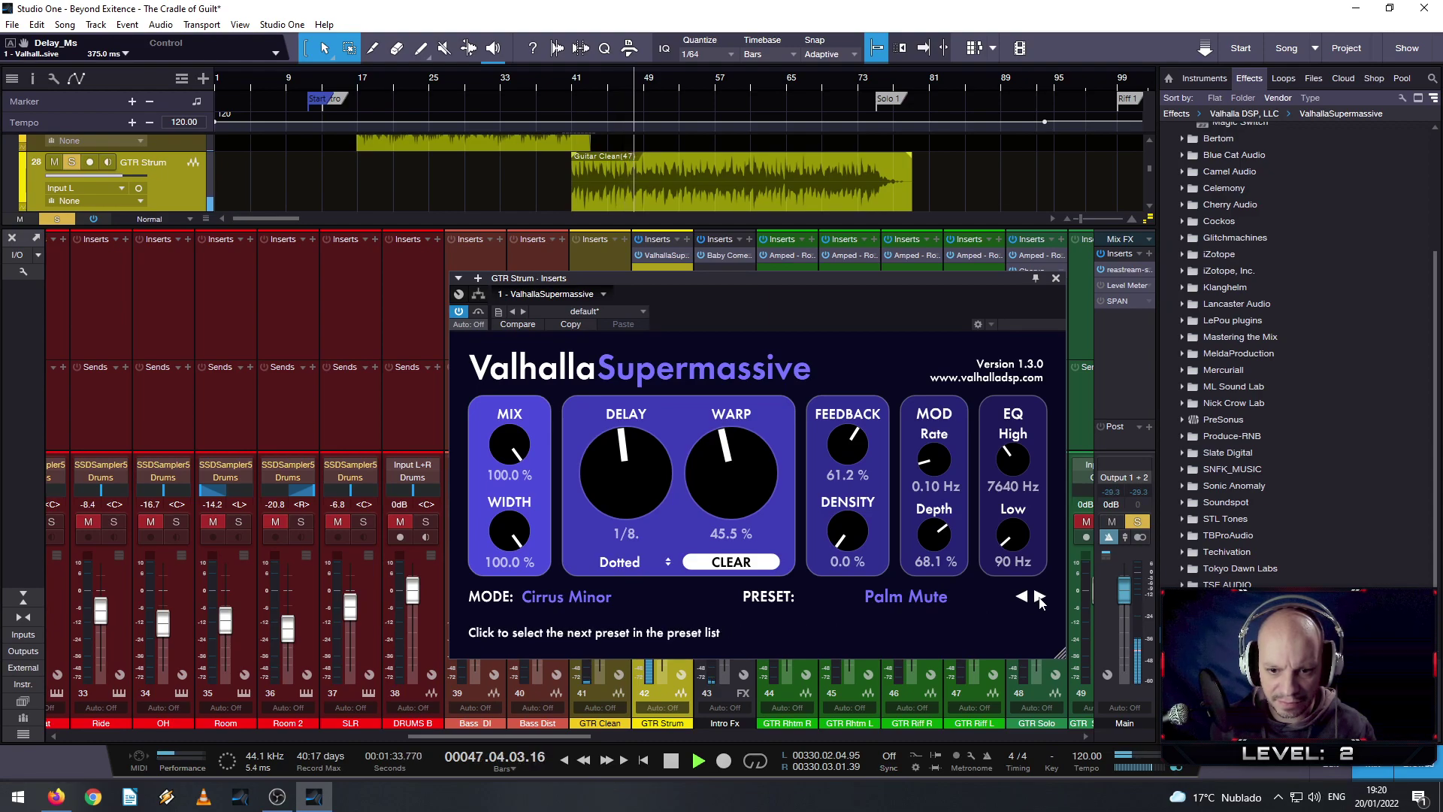
click(1039, 598)
click(1039, 597)
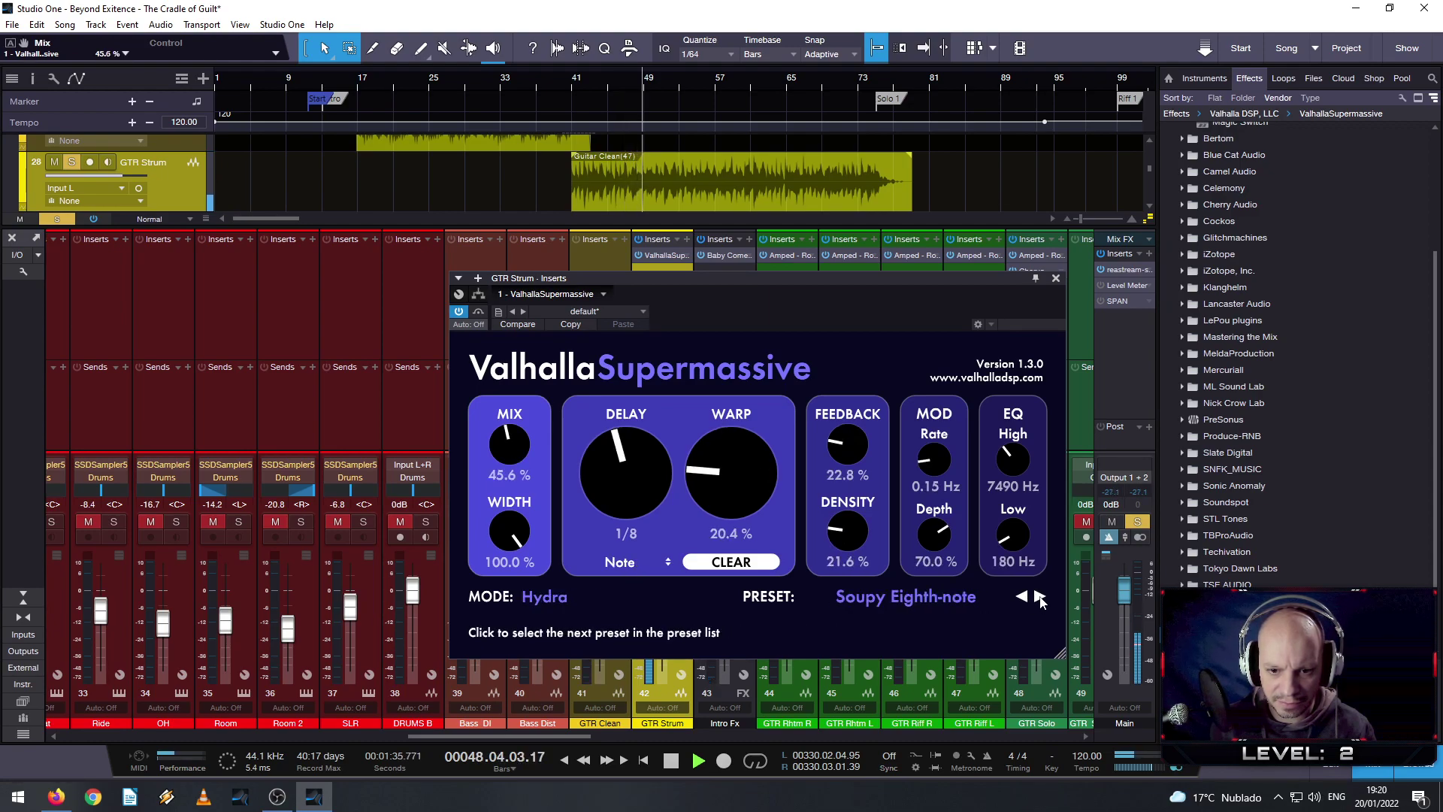
click(1040, 598)
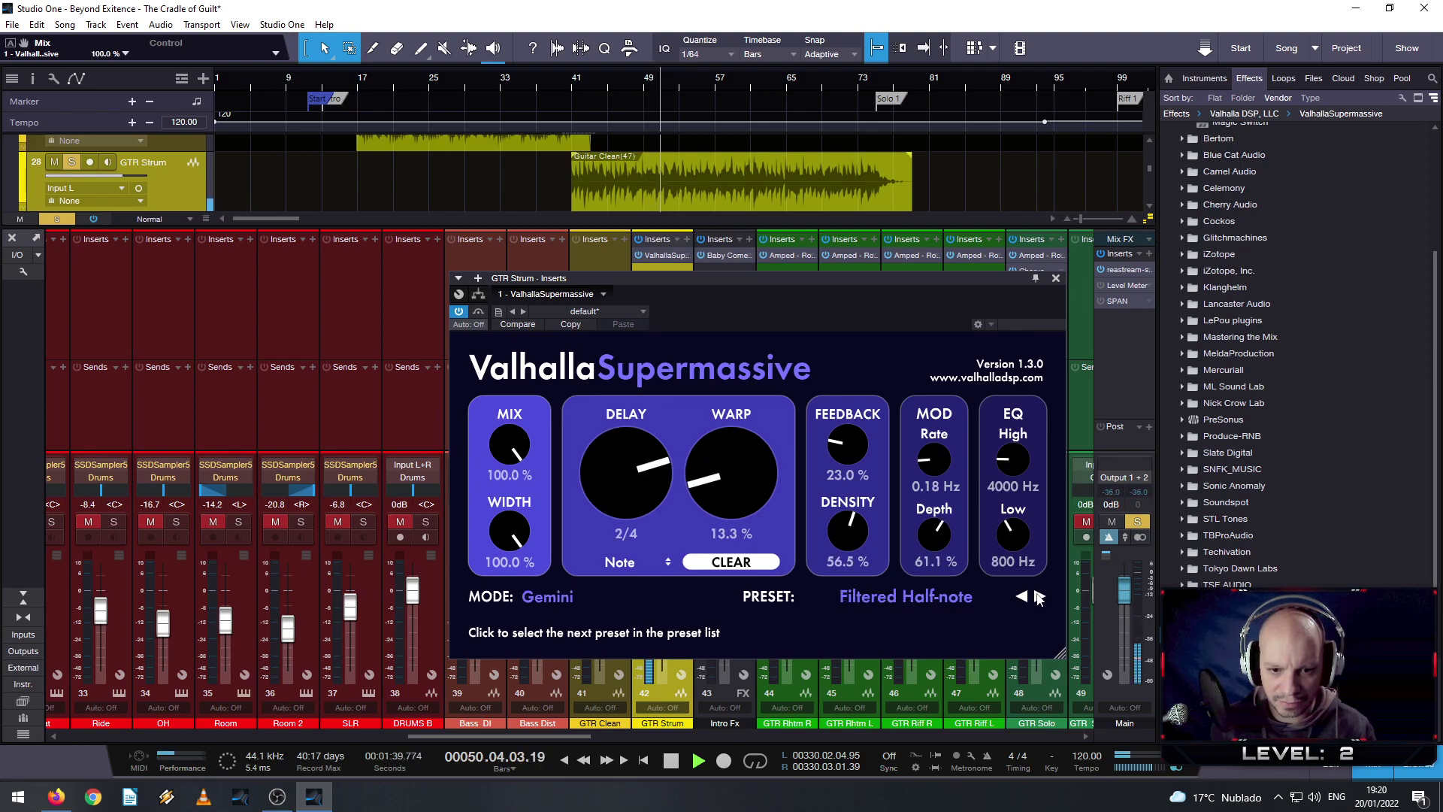
- Load the EightVoiceChorus modulation preset in ValhallaSupermassive on GTR Strum and set its feedback to 22.0 %
click(902, 596)
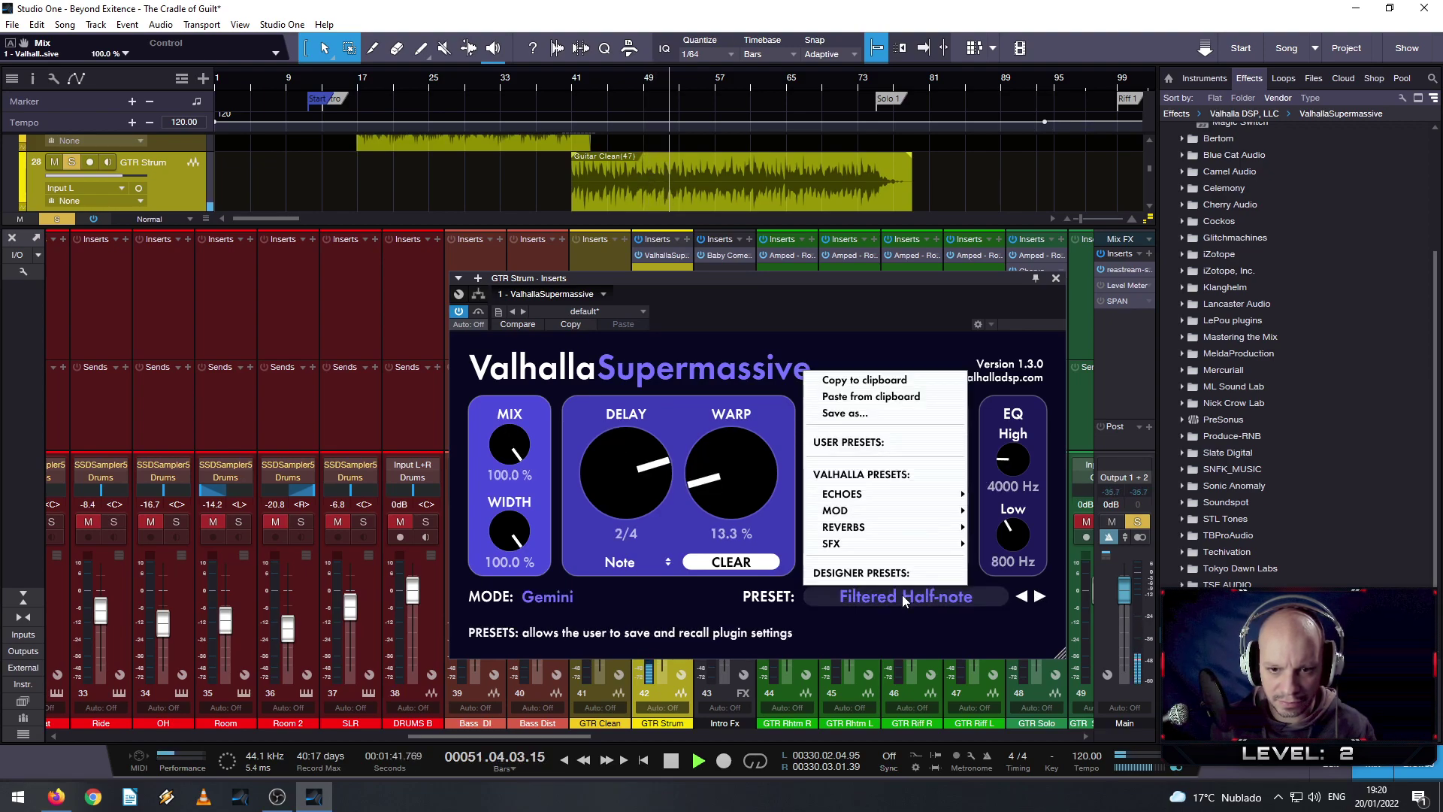
mouse_move(939, 493)
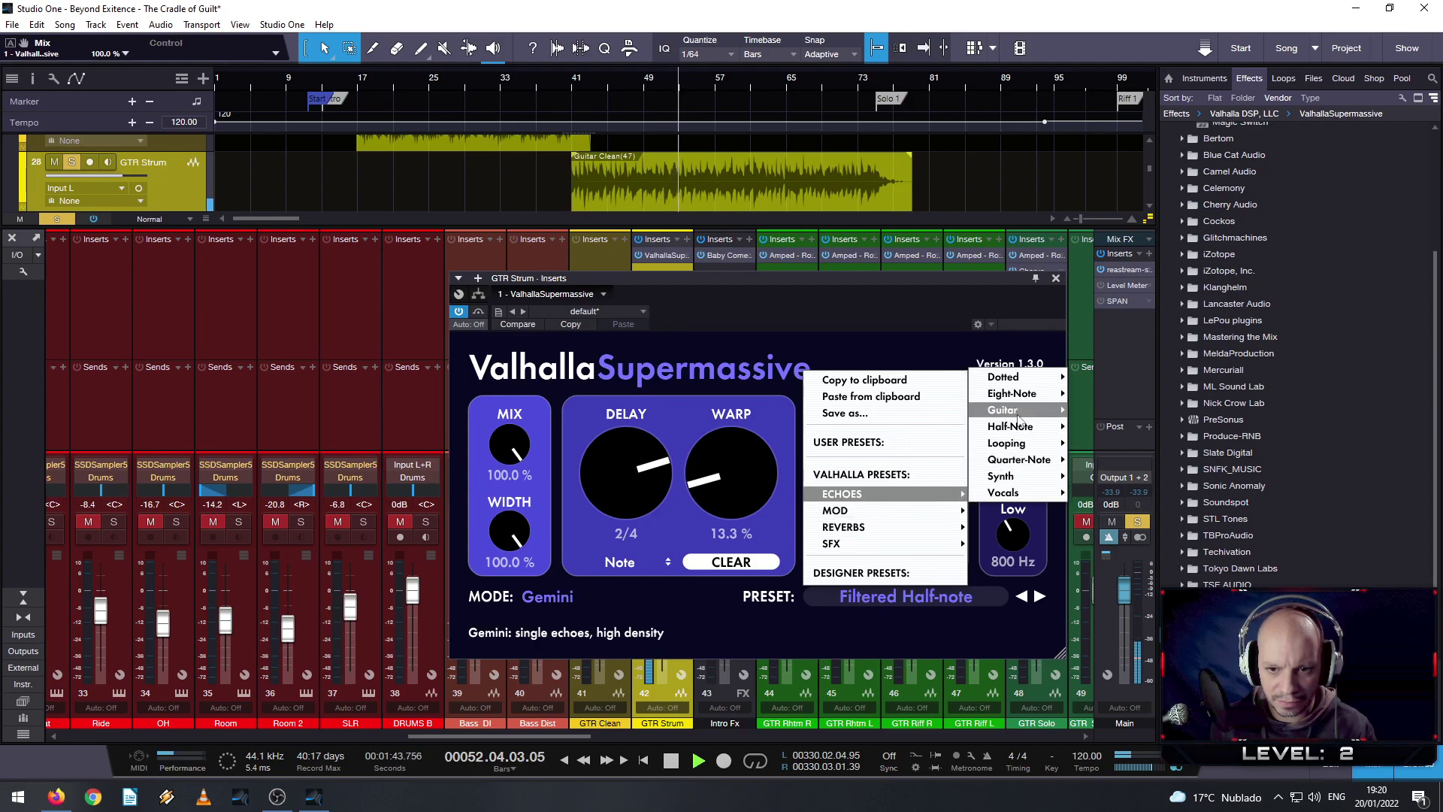
mouse_move(1018, 415)
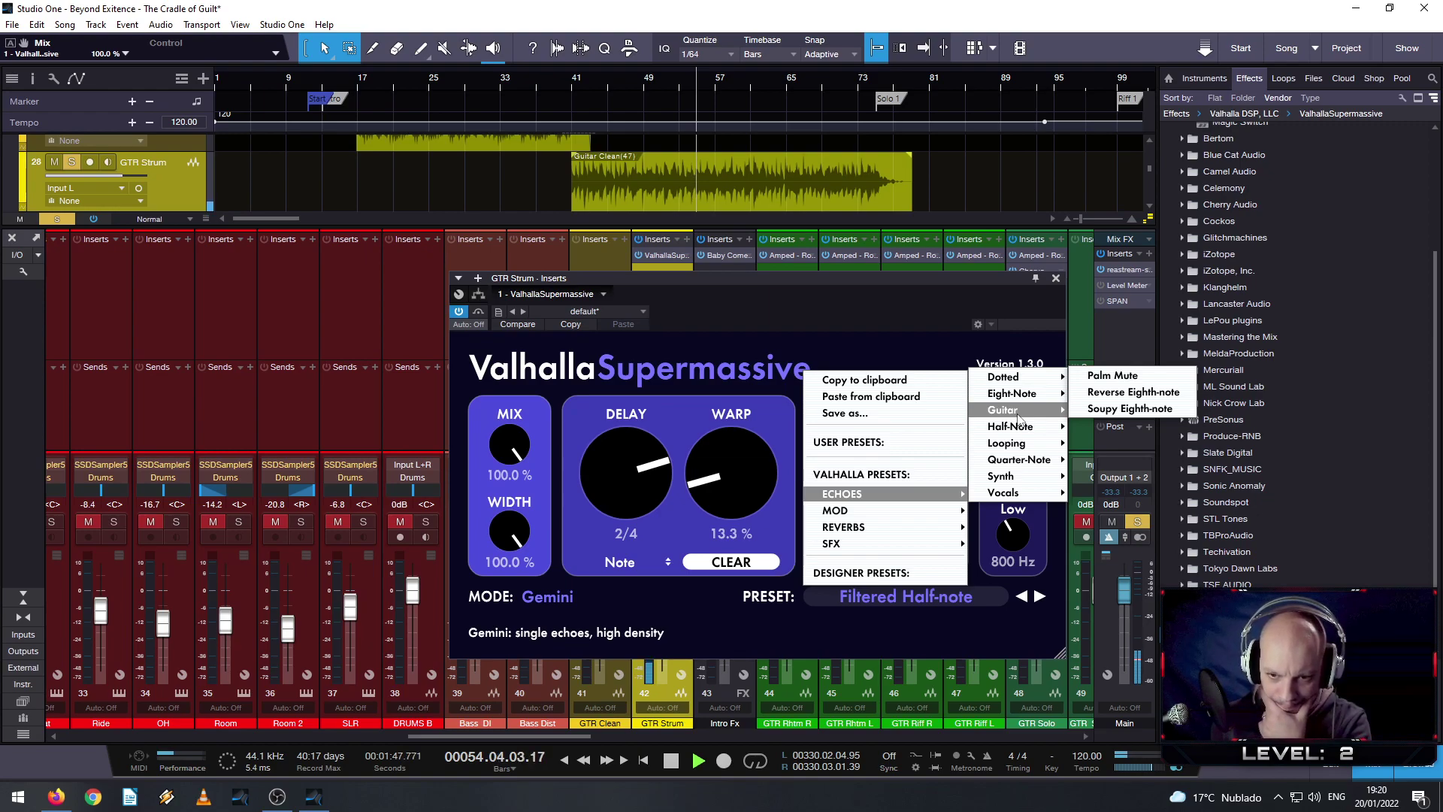
mouse_move(883, 516)
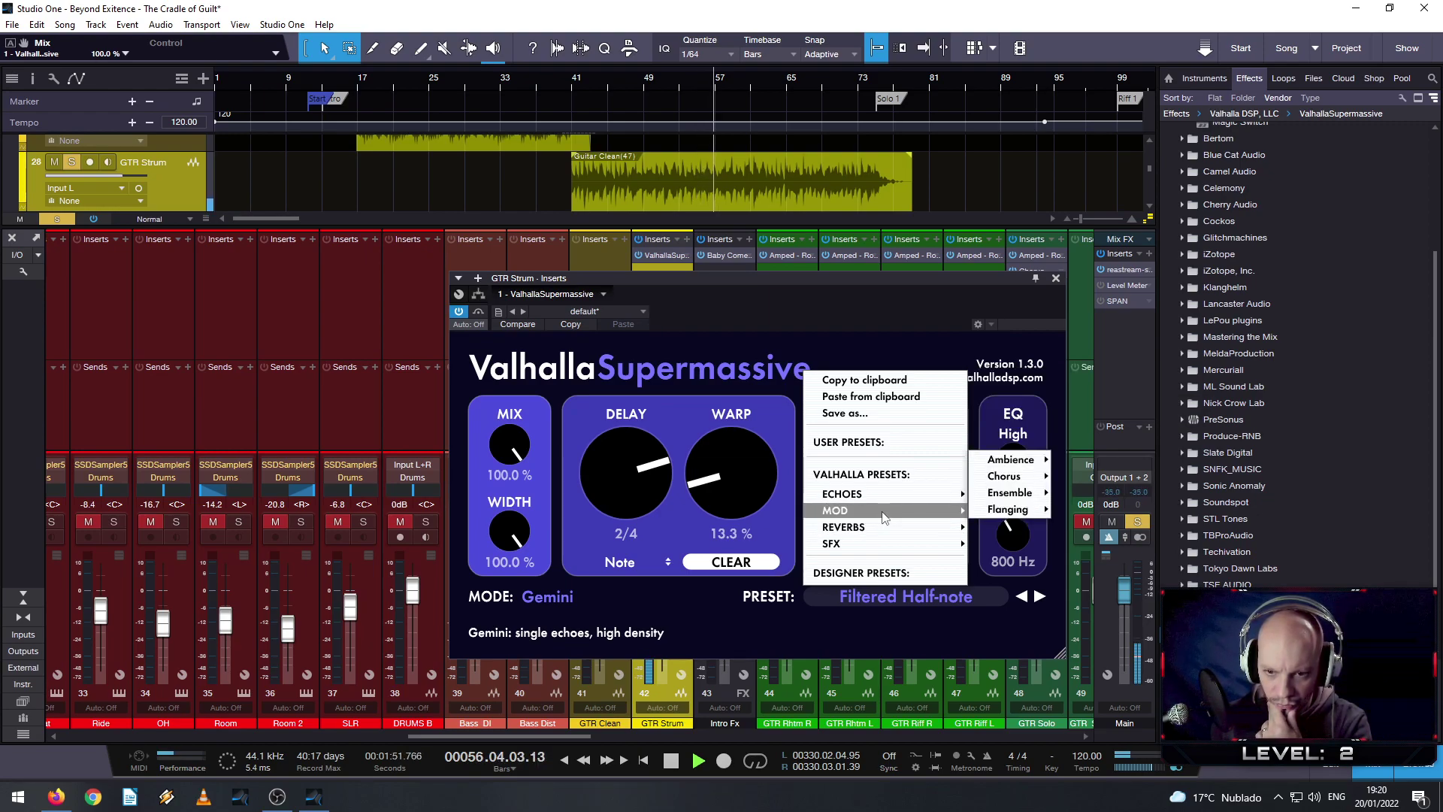
mouse_move(1038, 481)
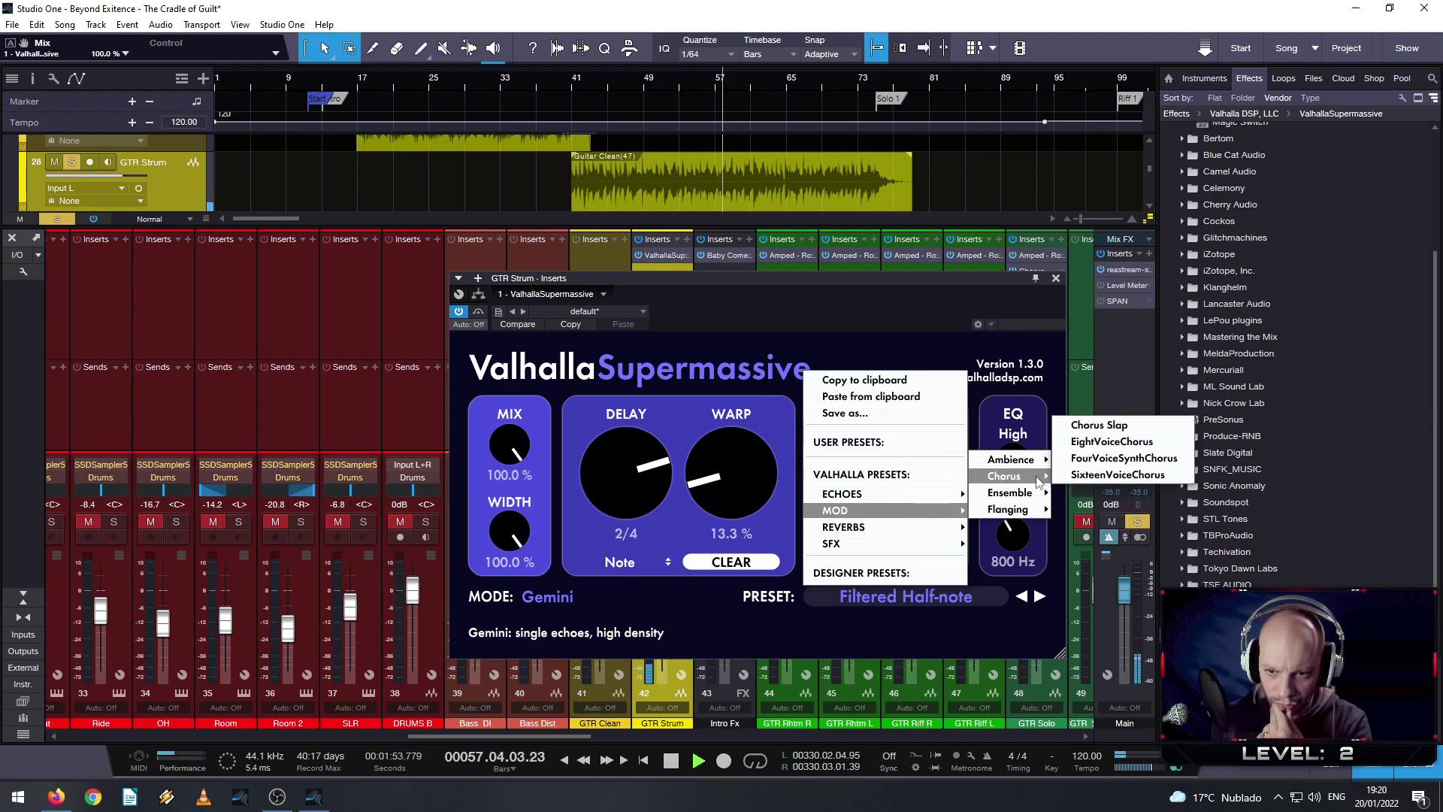
click(1125, 449)
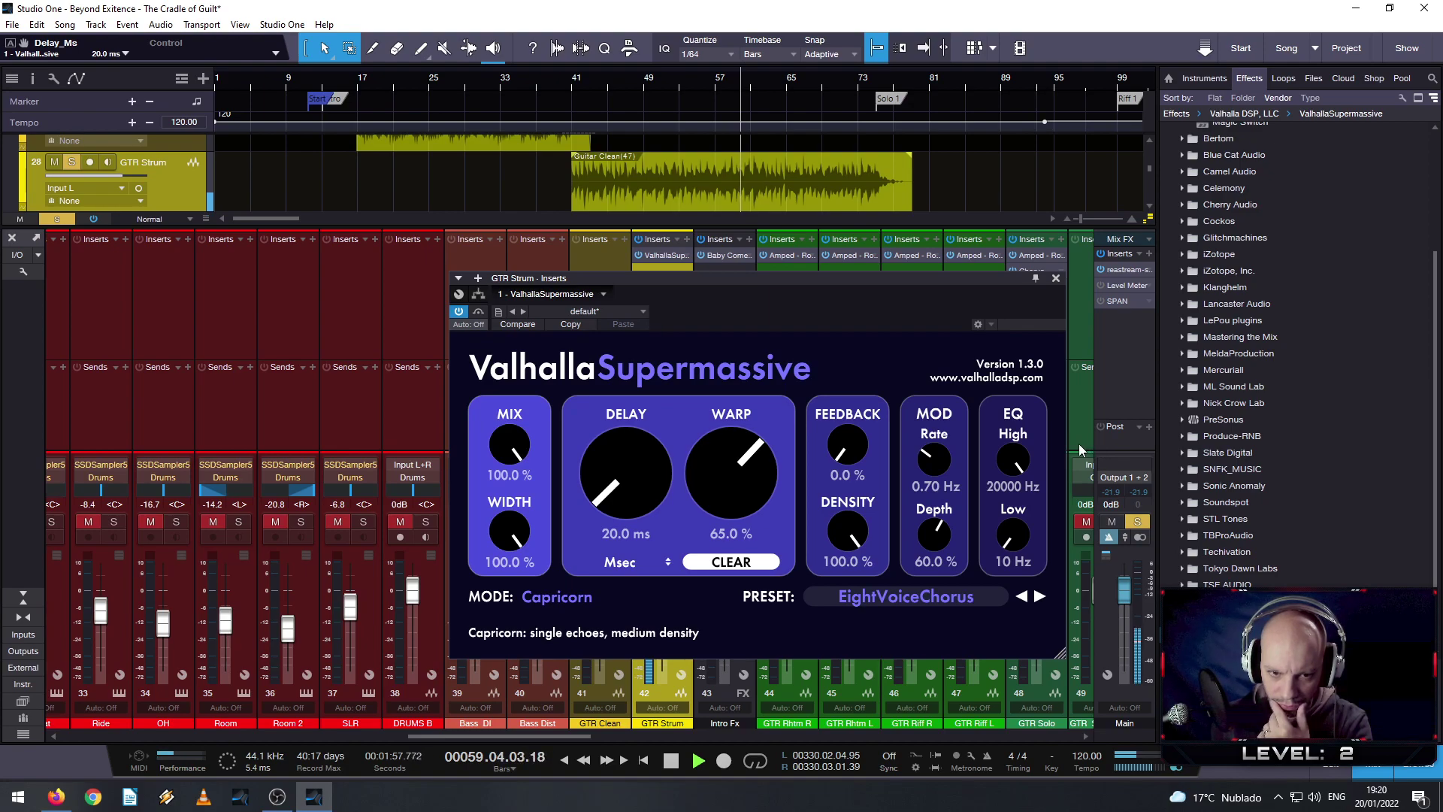
mouse_move(848, 448)
mouse_down()
mouse_move(849, 349)
mouse_move(841, 430)
mouse_up()
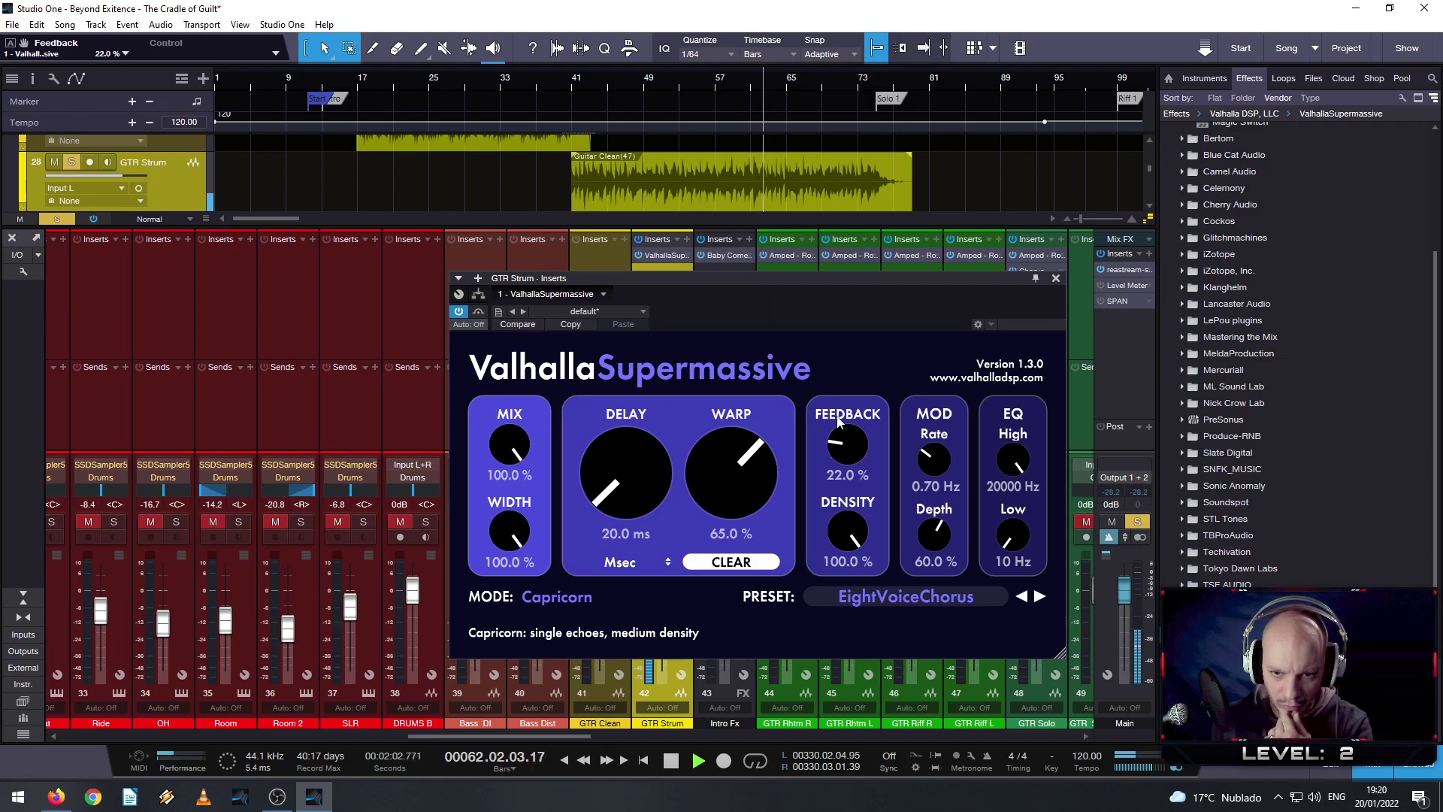
- Audition the guitar transition from about bars 37 and 43, and load the massive reverb preset BillionsAndBillions in ValhallaSupermassive
click(539, 83)
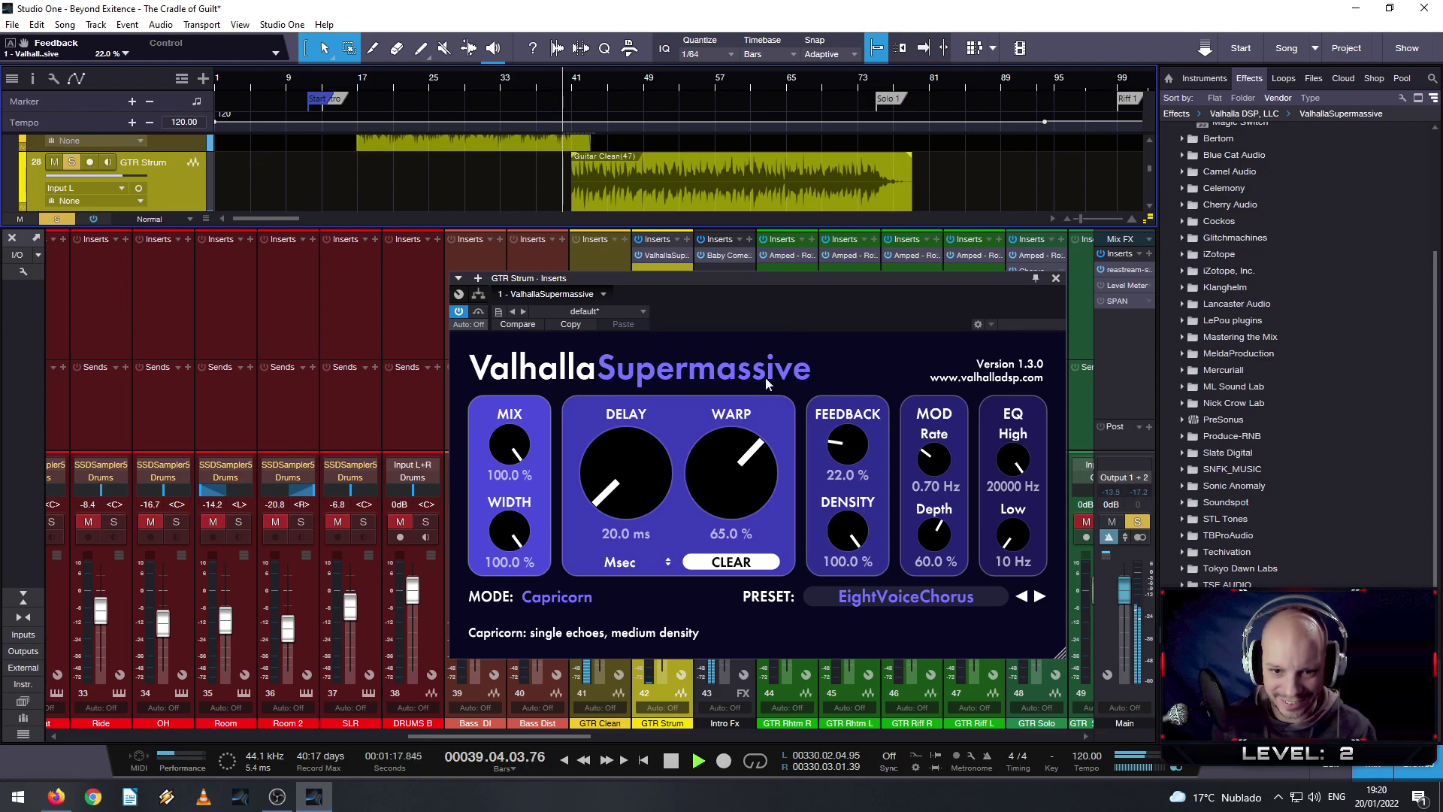
click(595, 87)
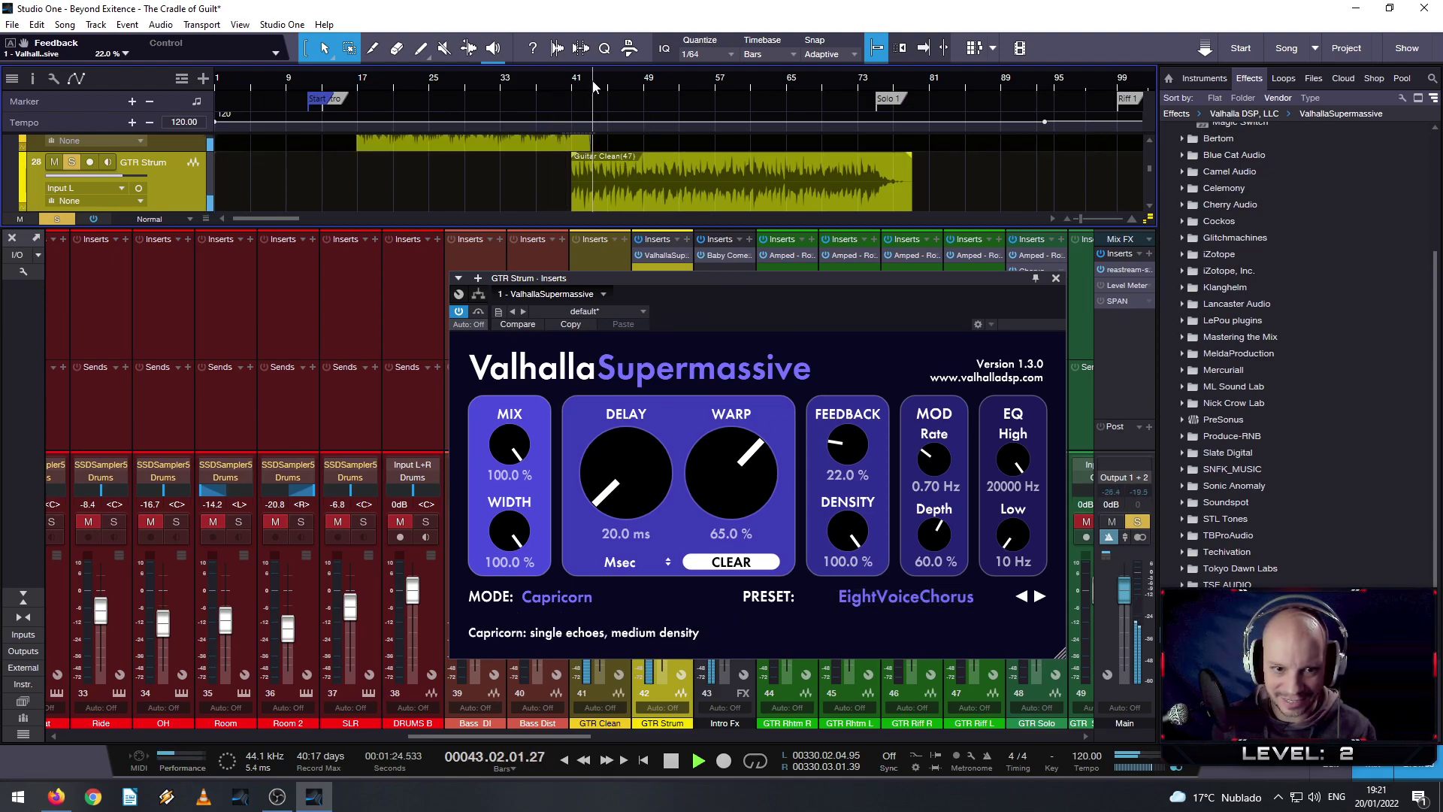
click(890, 598)
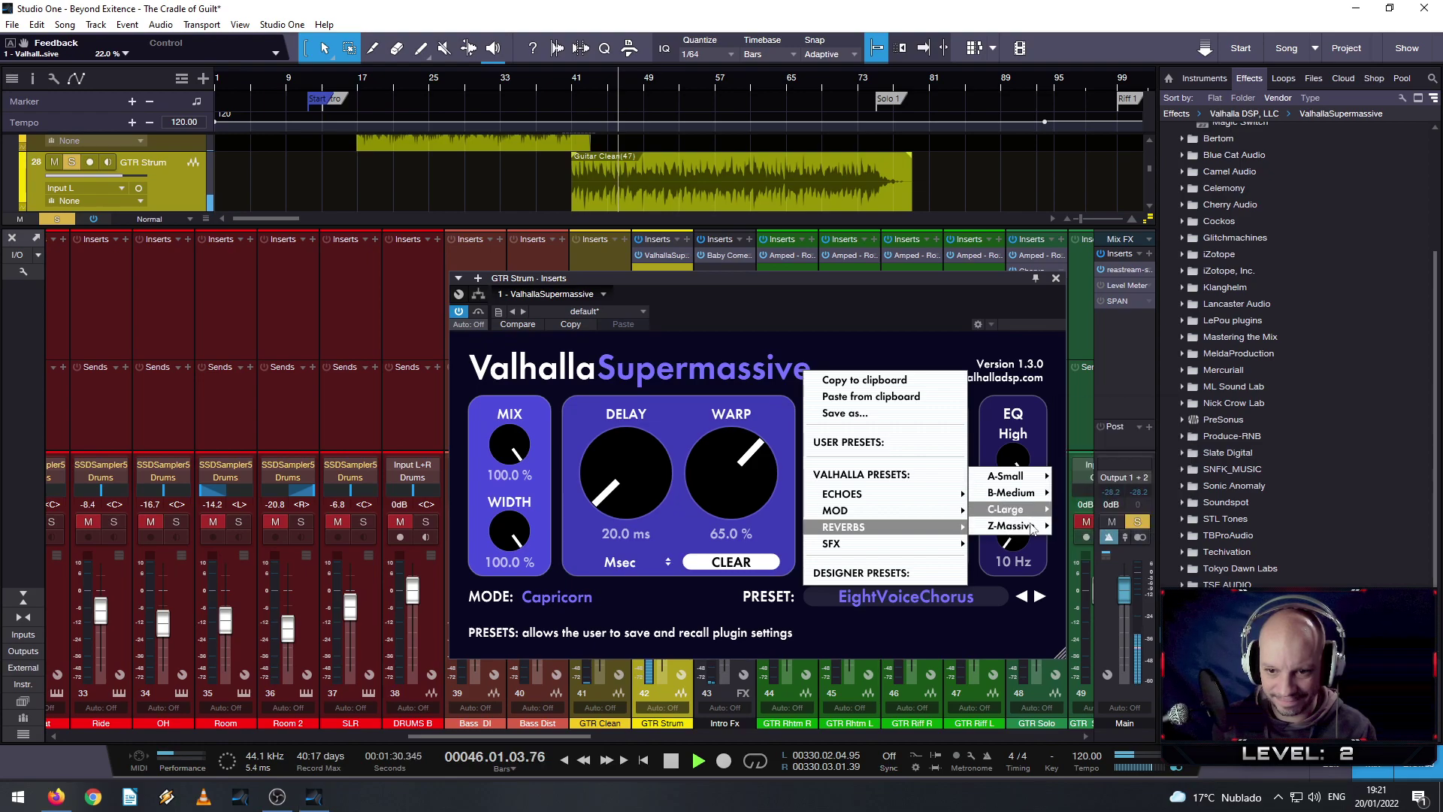
mouse_move(1047, 531)
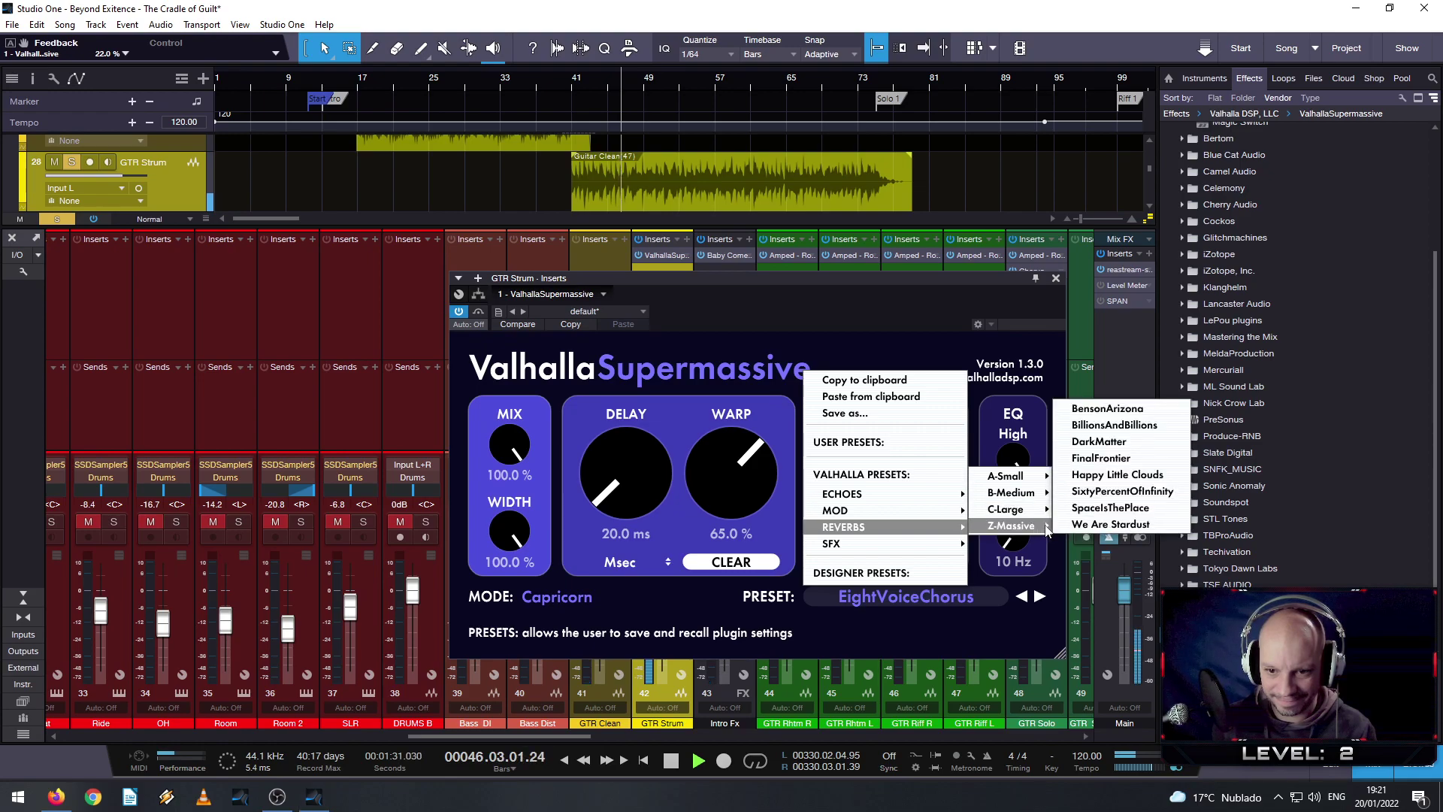
click(1142, 433)
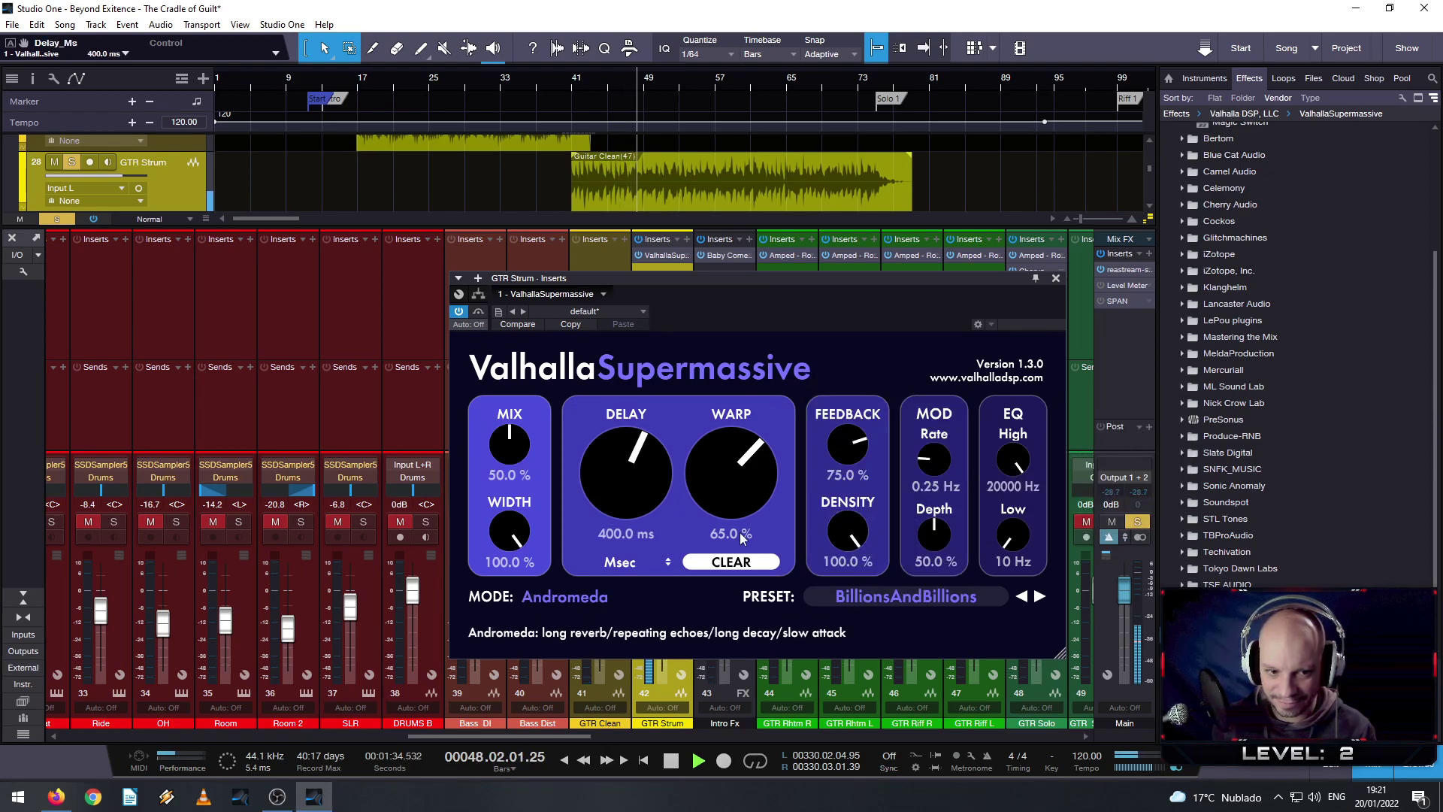
- Move the ValhallaSupermassive window clear of the channel faders and reload the EightVoiceChorus modulation preset
drag(840, 278, 824, 126)
click(901, 441)
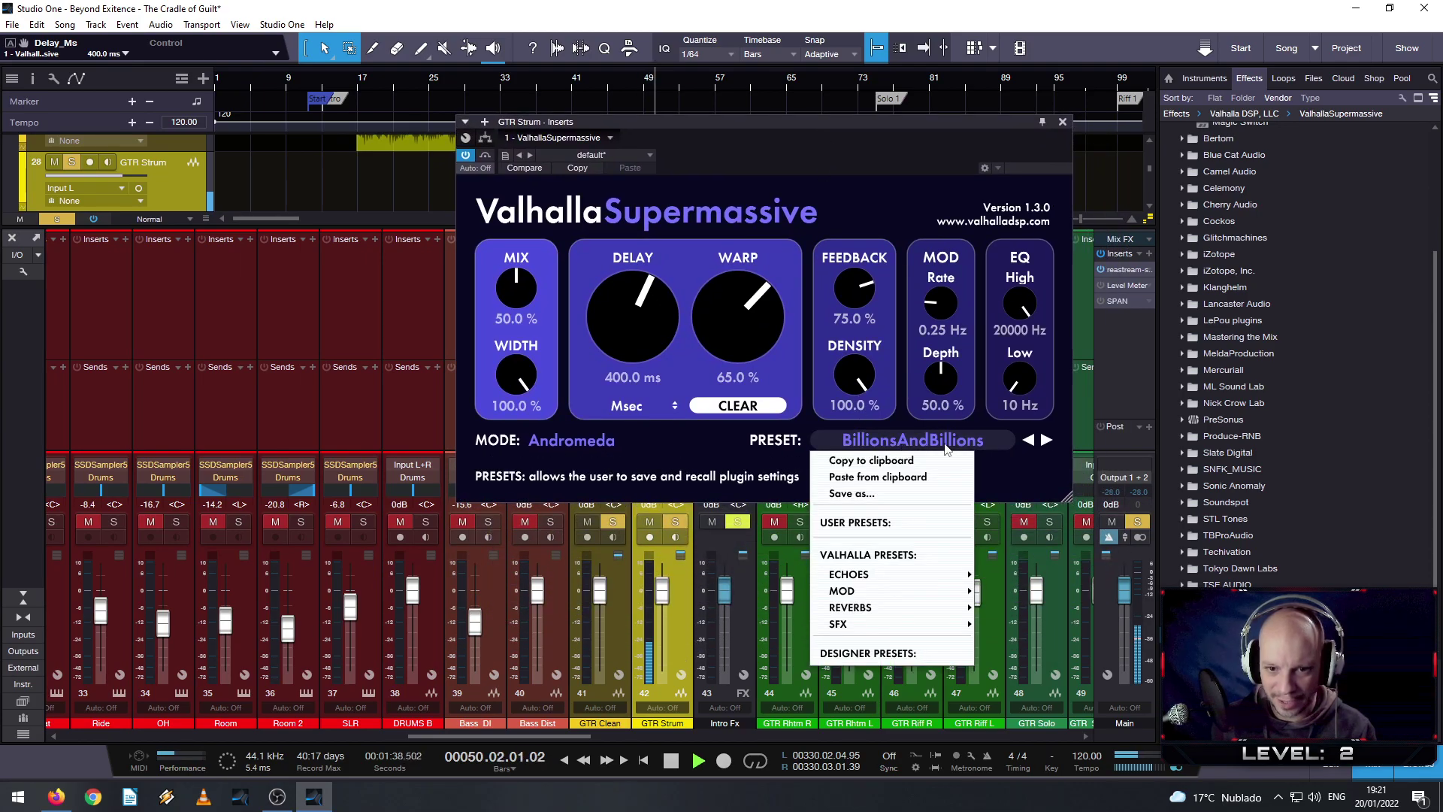
mouse_move(911, 596)
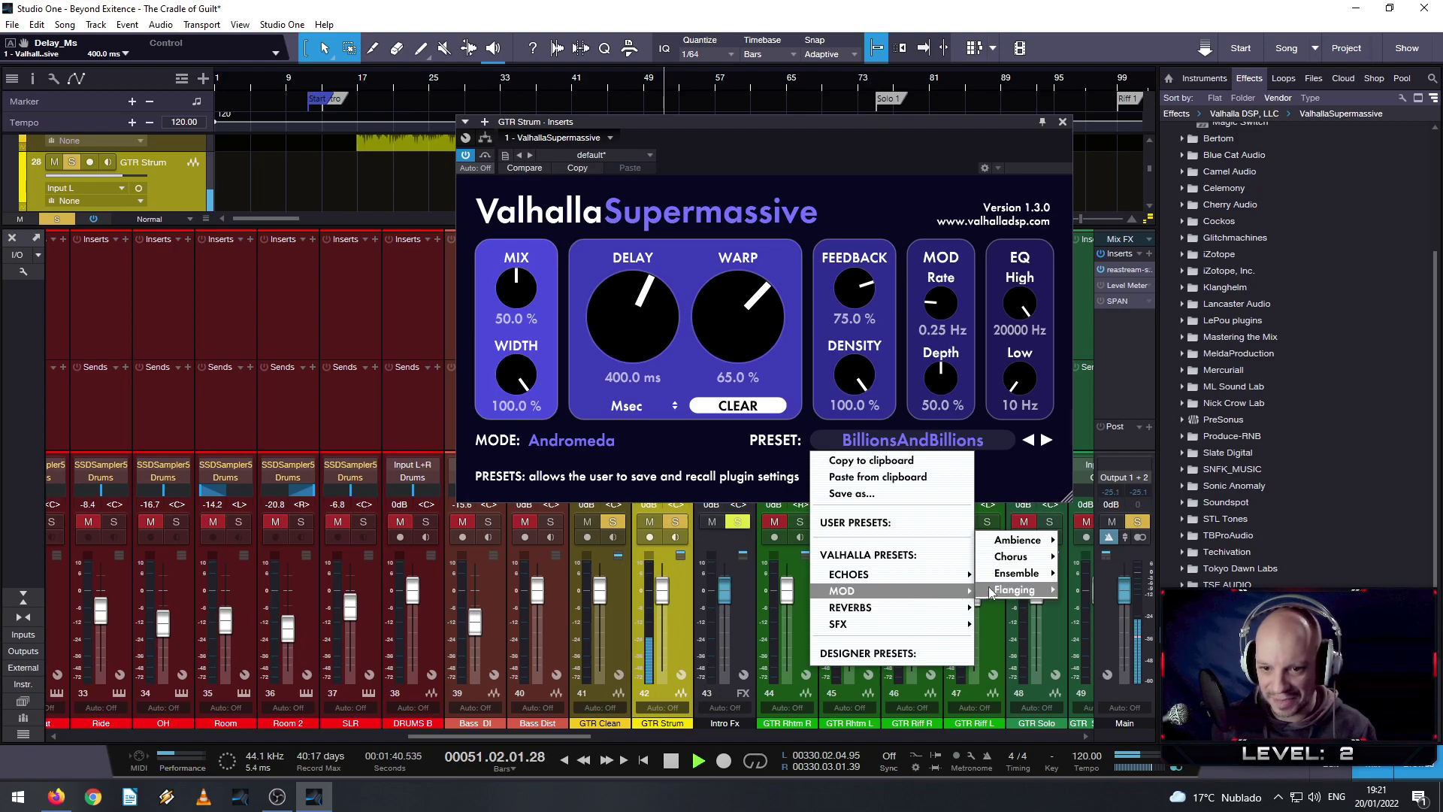
mouse_move(1064, 559)
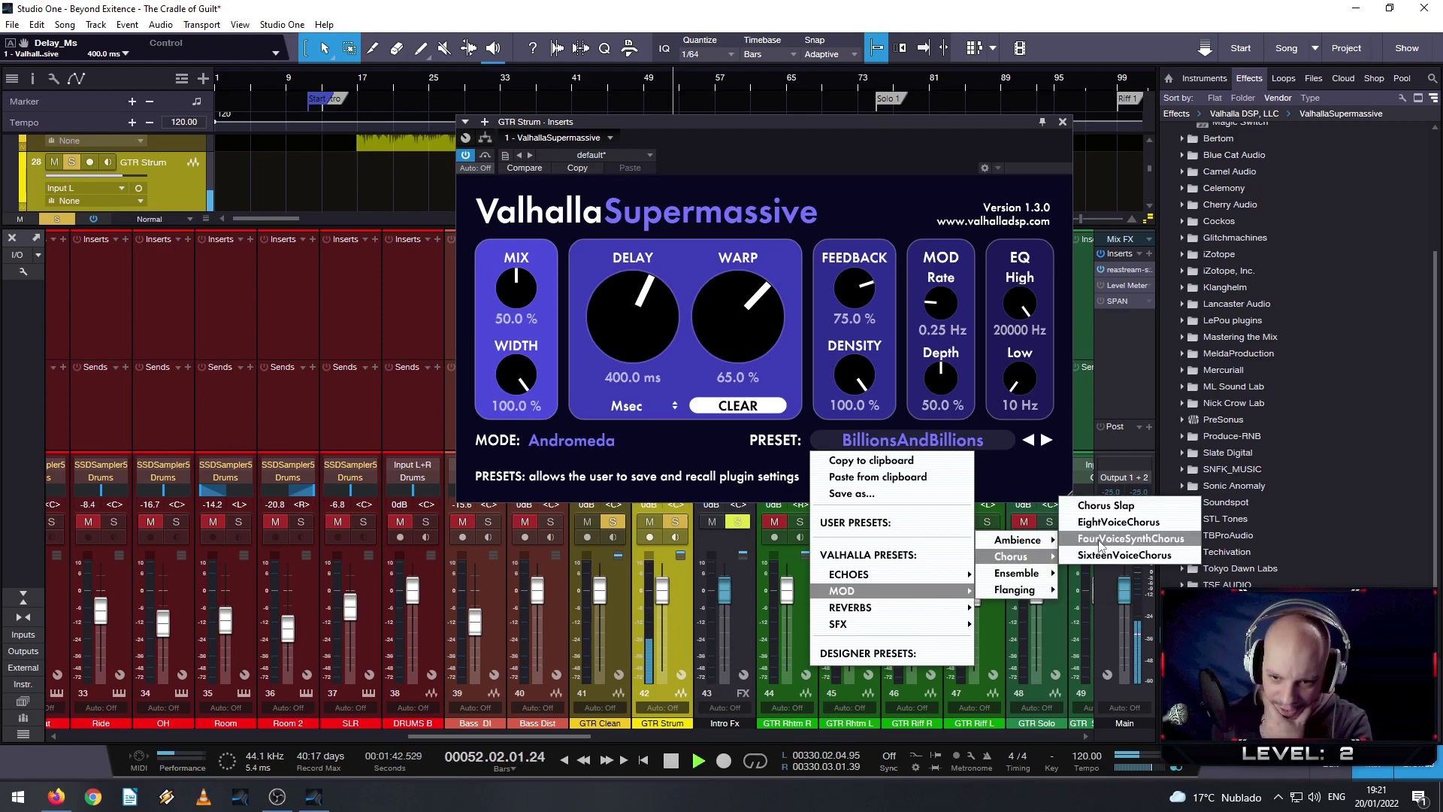
click(1115, 524)
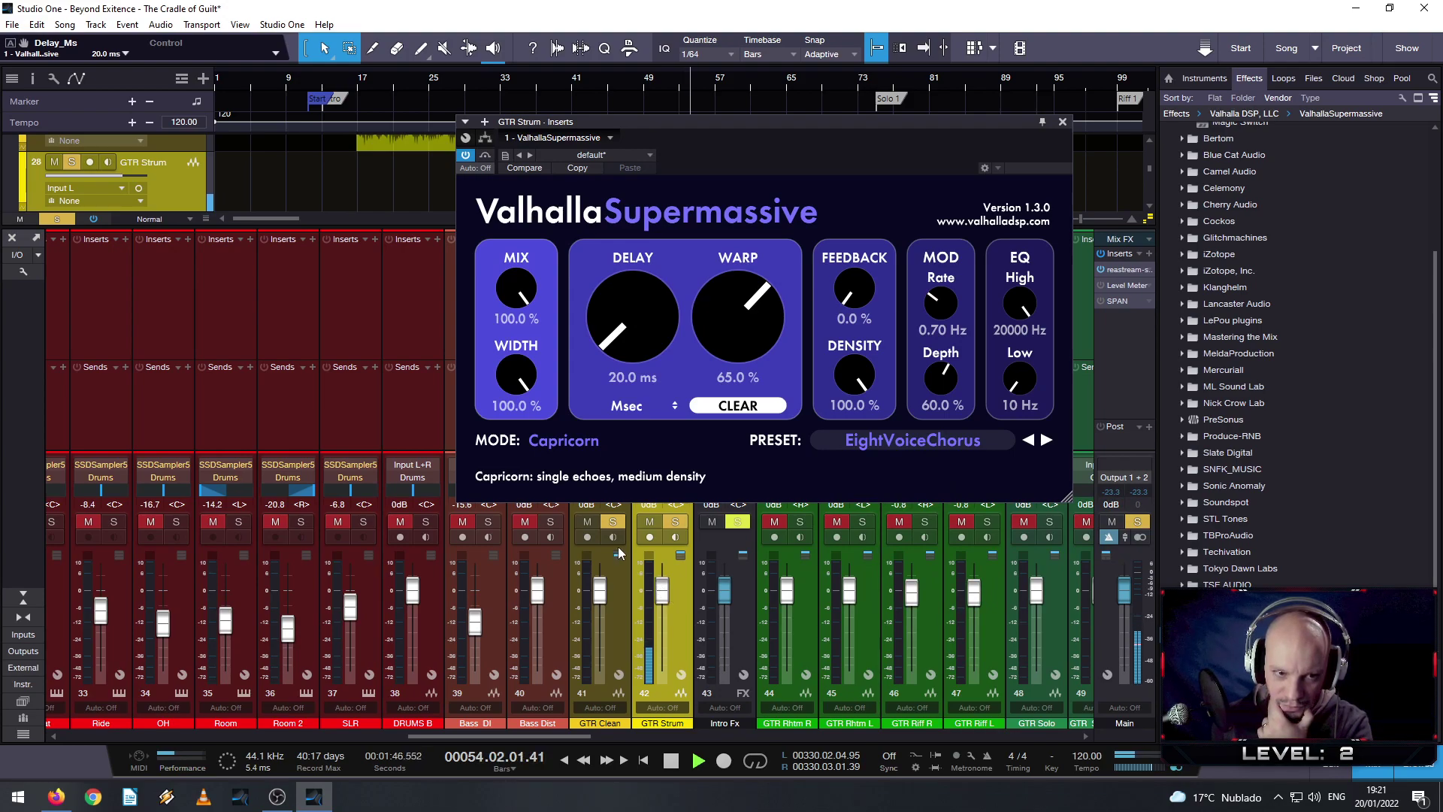
- Load the AmbienceChorus preset from the Ambience modulation presets in ValhallaSupermassive
click(936, 446)
mouse_move(888, 622)
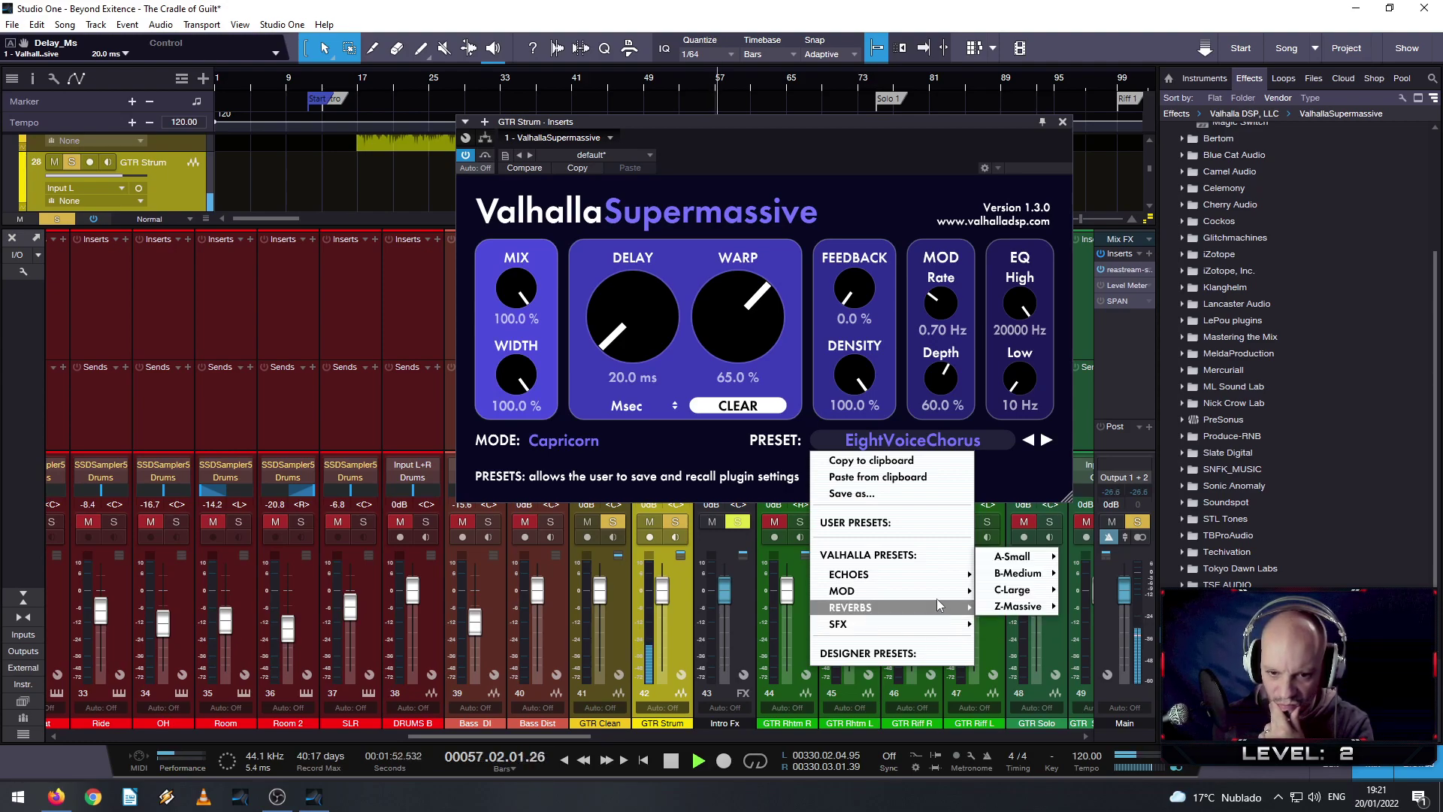
mouse_move(937, 599)
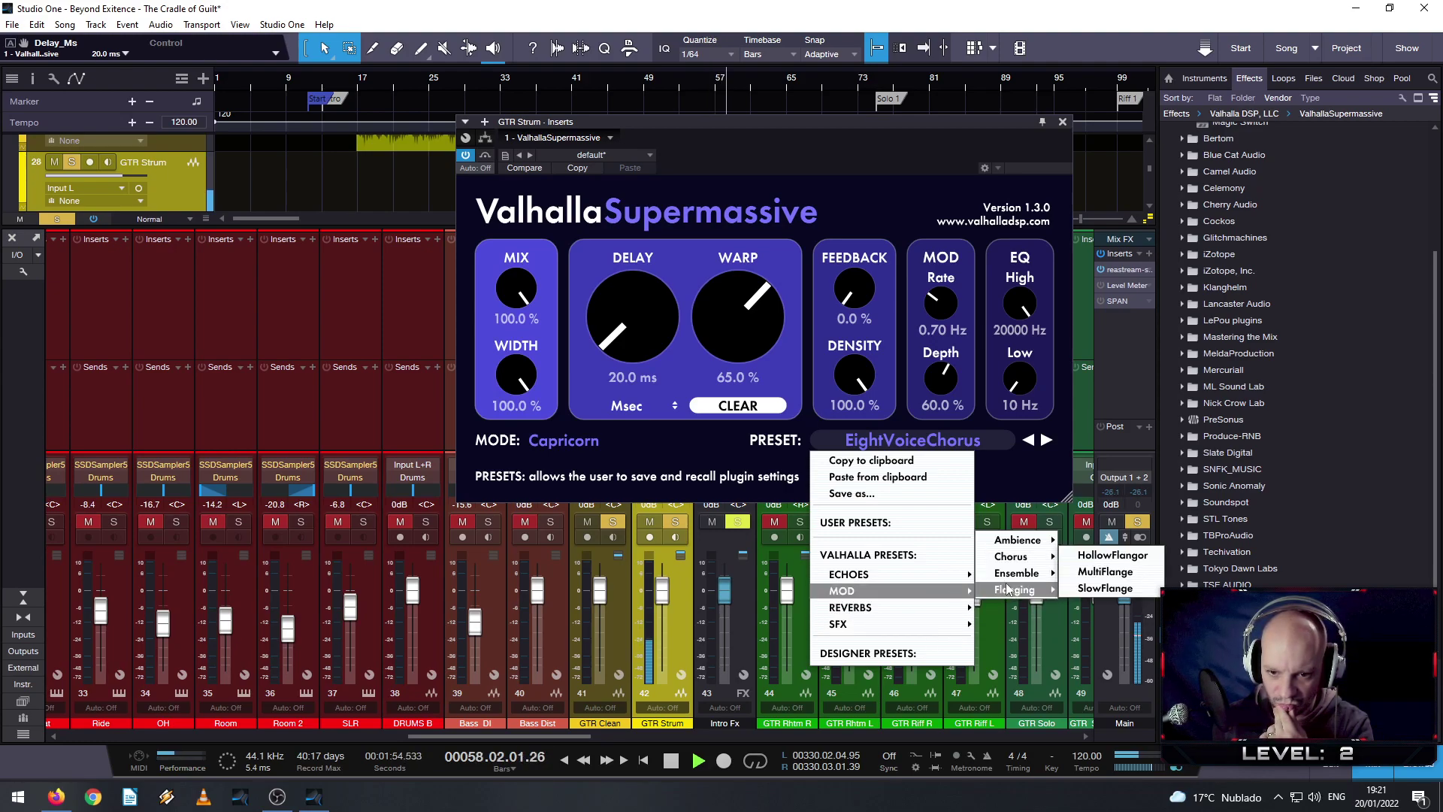
mouse_move(1020, 548)
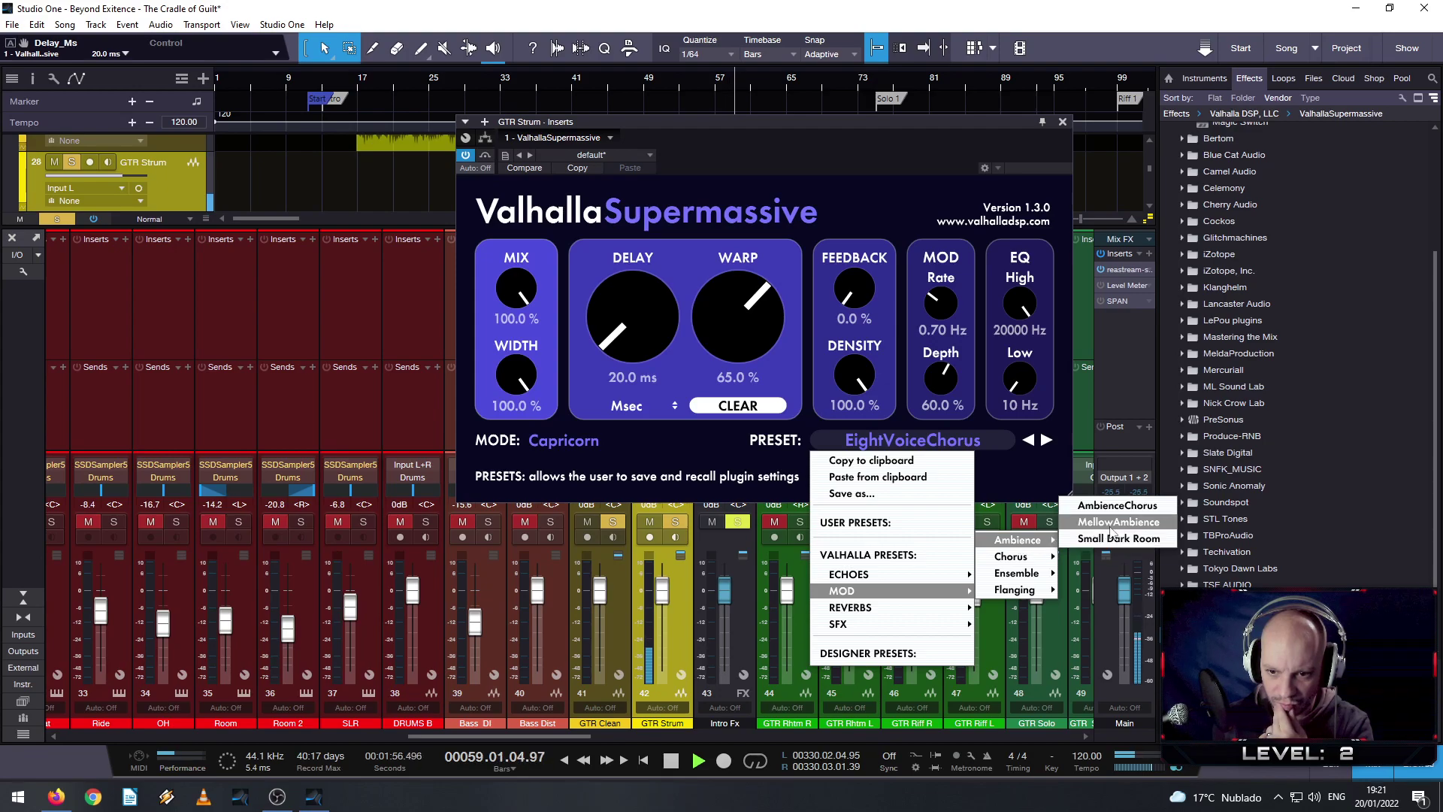
click(1128, 508)
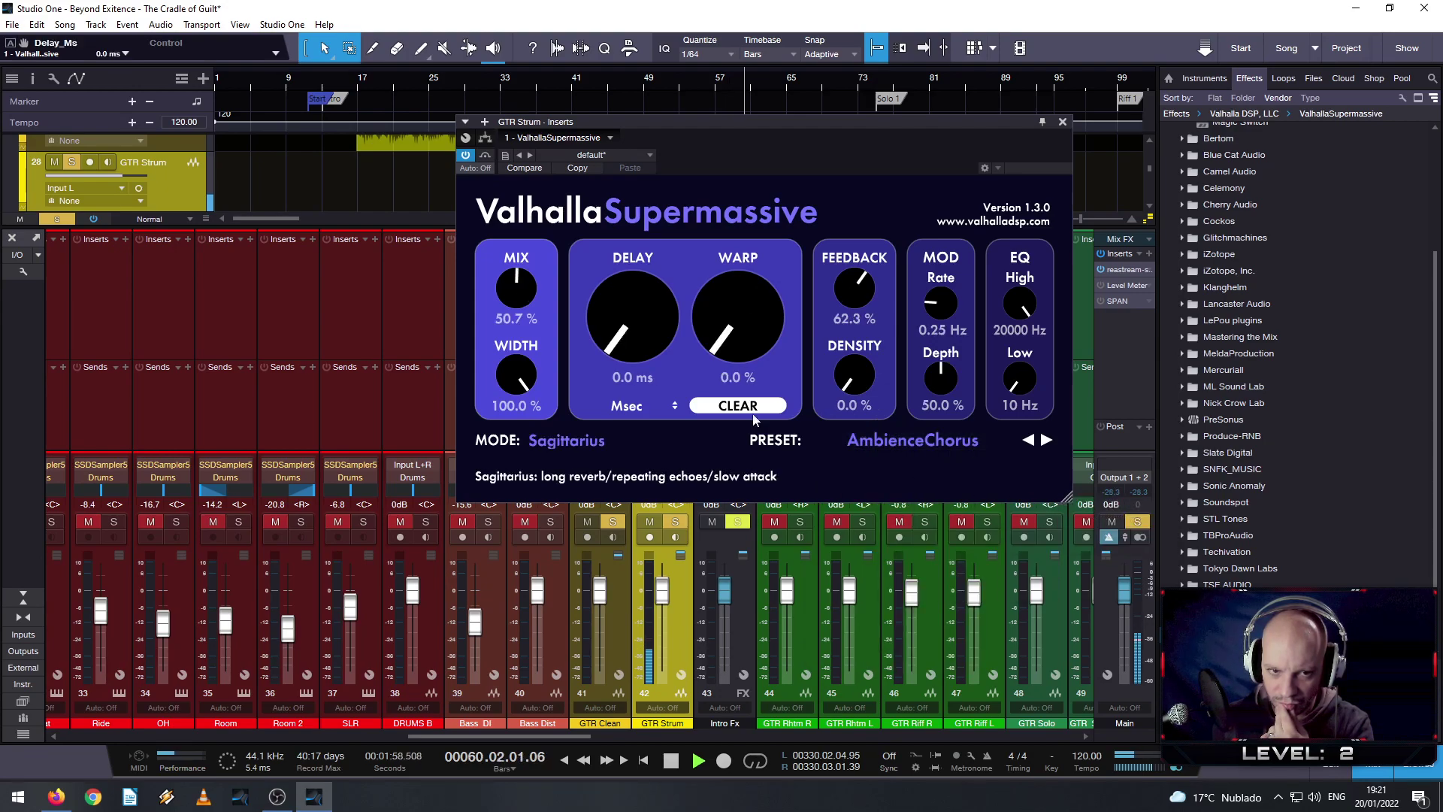
- Try a delay of 108 ms in ValhallaSupermassive, return it to 0.0 ms and clear the delay buffers
drag(602, 348, 602, 316)
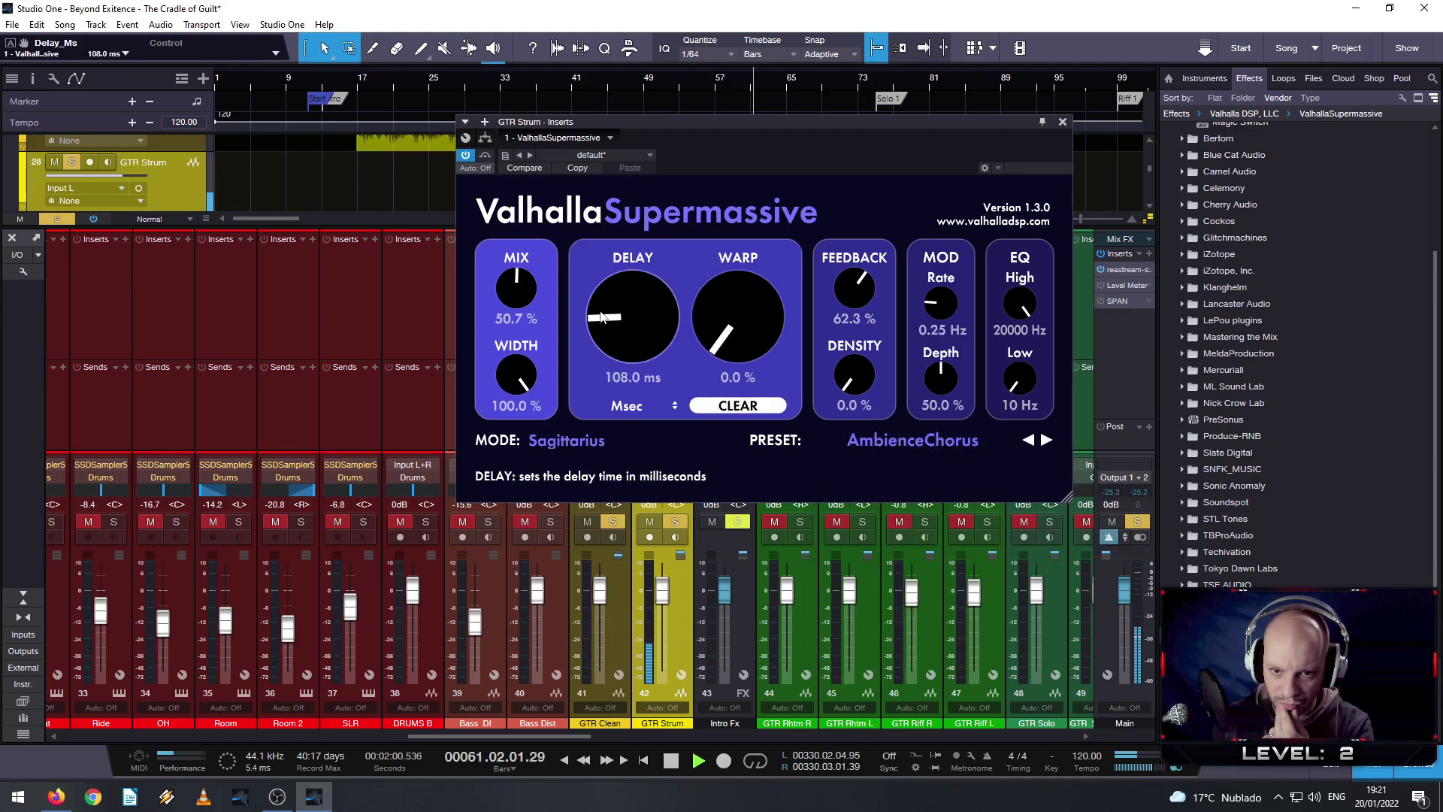
drag(603, 321, 608, 421)
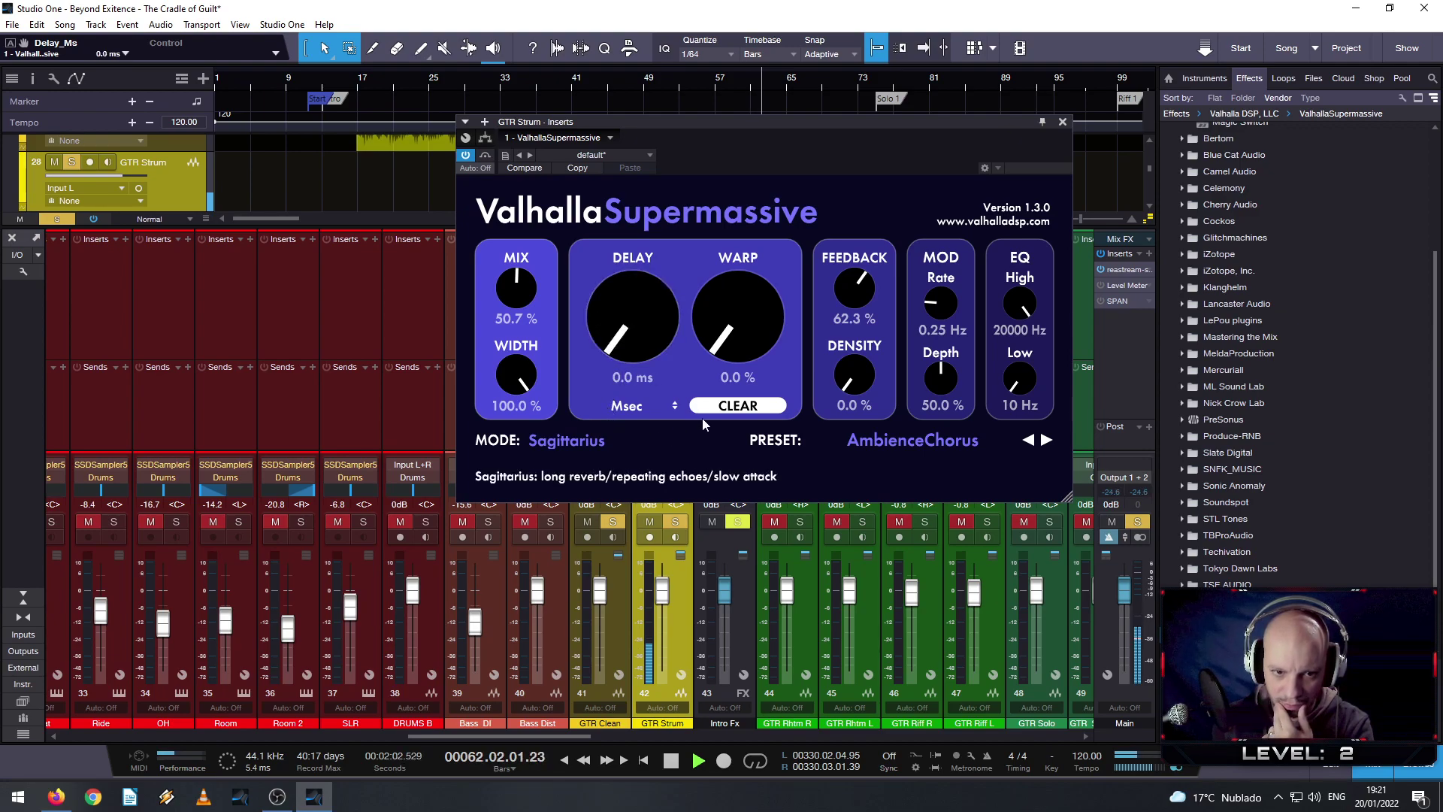
click(726, 412)
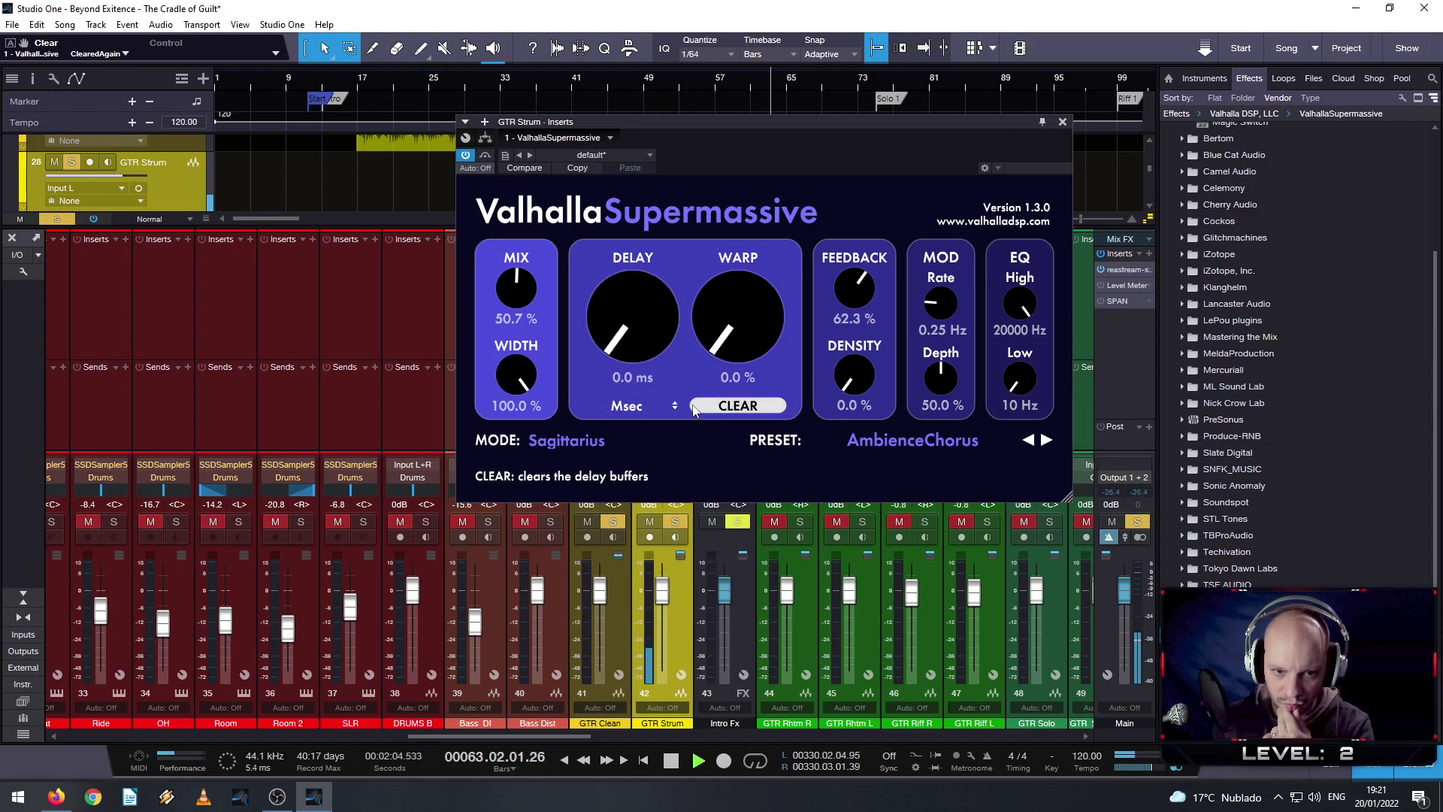
click(660, 409)
click(706, 411)
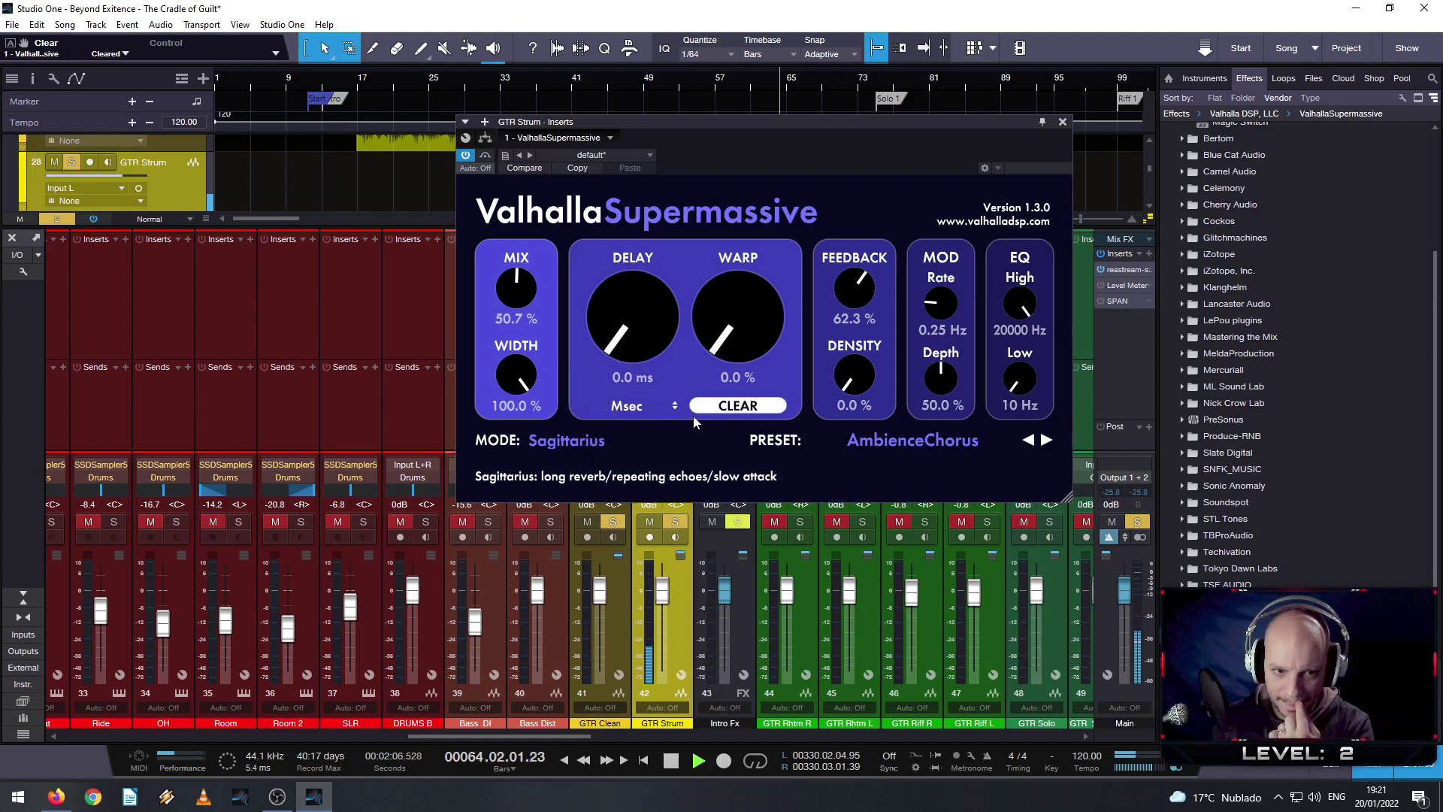
- Audition the Hydra and Gemini modes, set ValhallaSupermassive to Great Annihilator and close the plug-in window
click(580, 446)
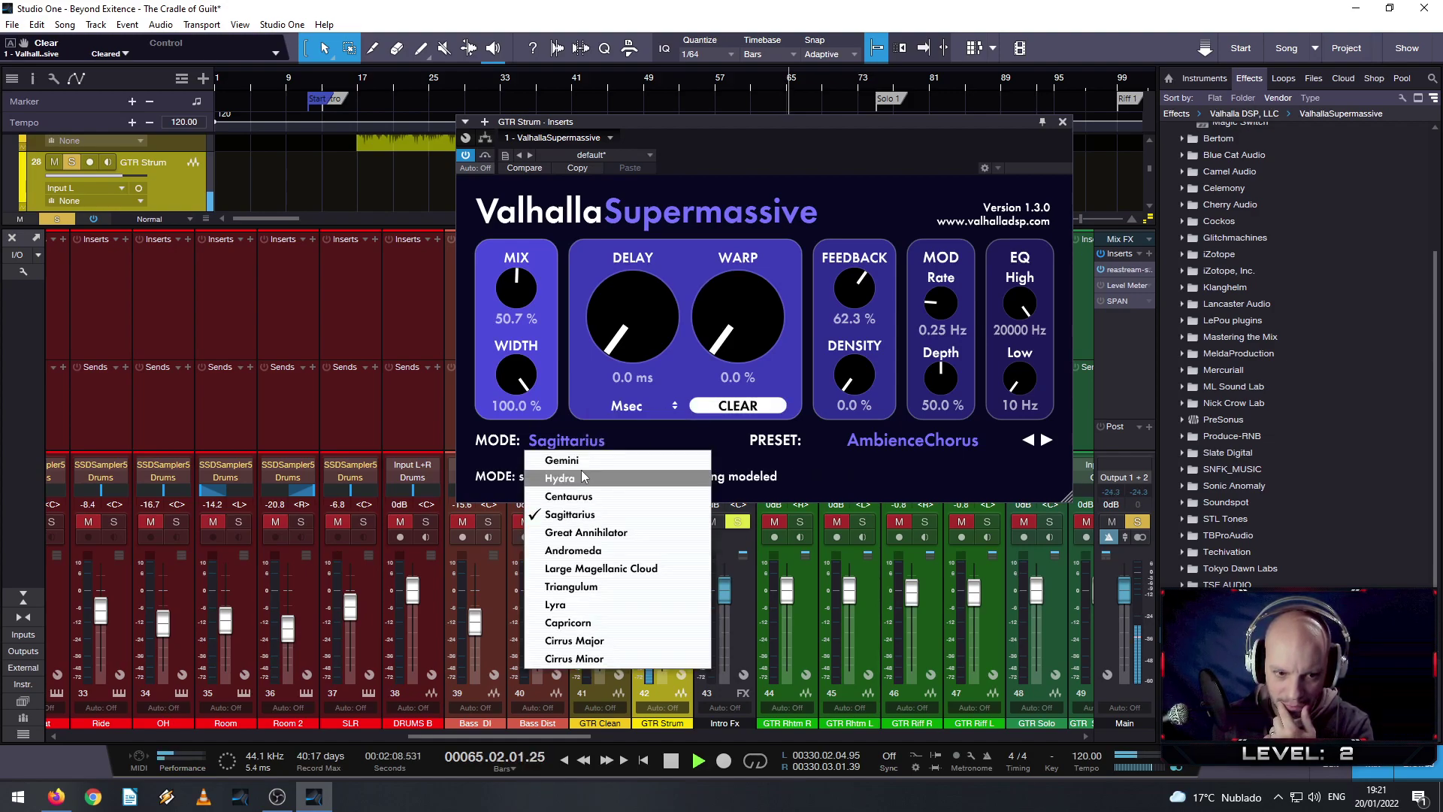
click(580, 470)
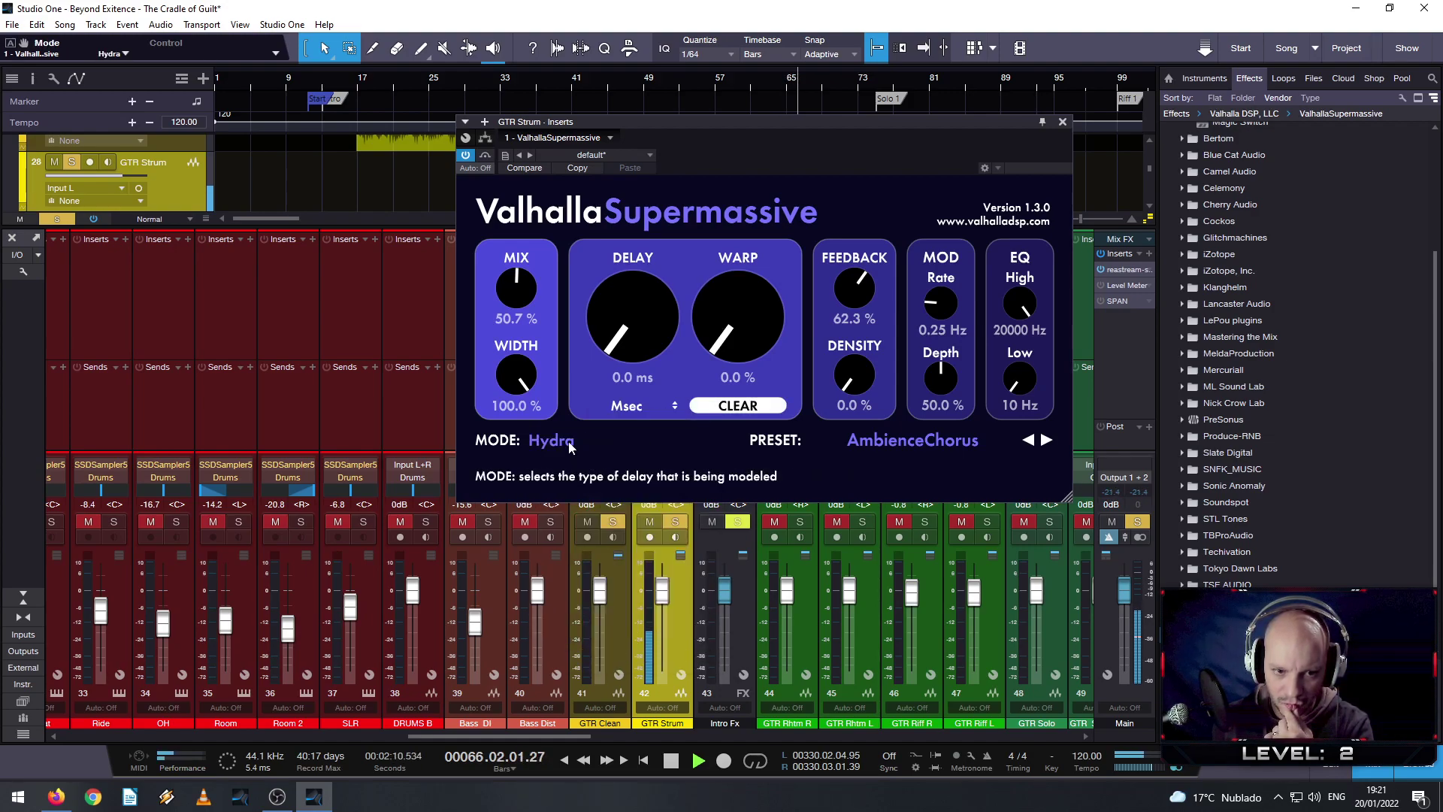
click(570, 448)
click(569, 457)
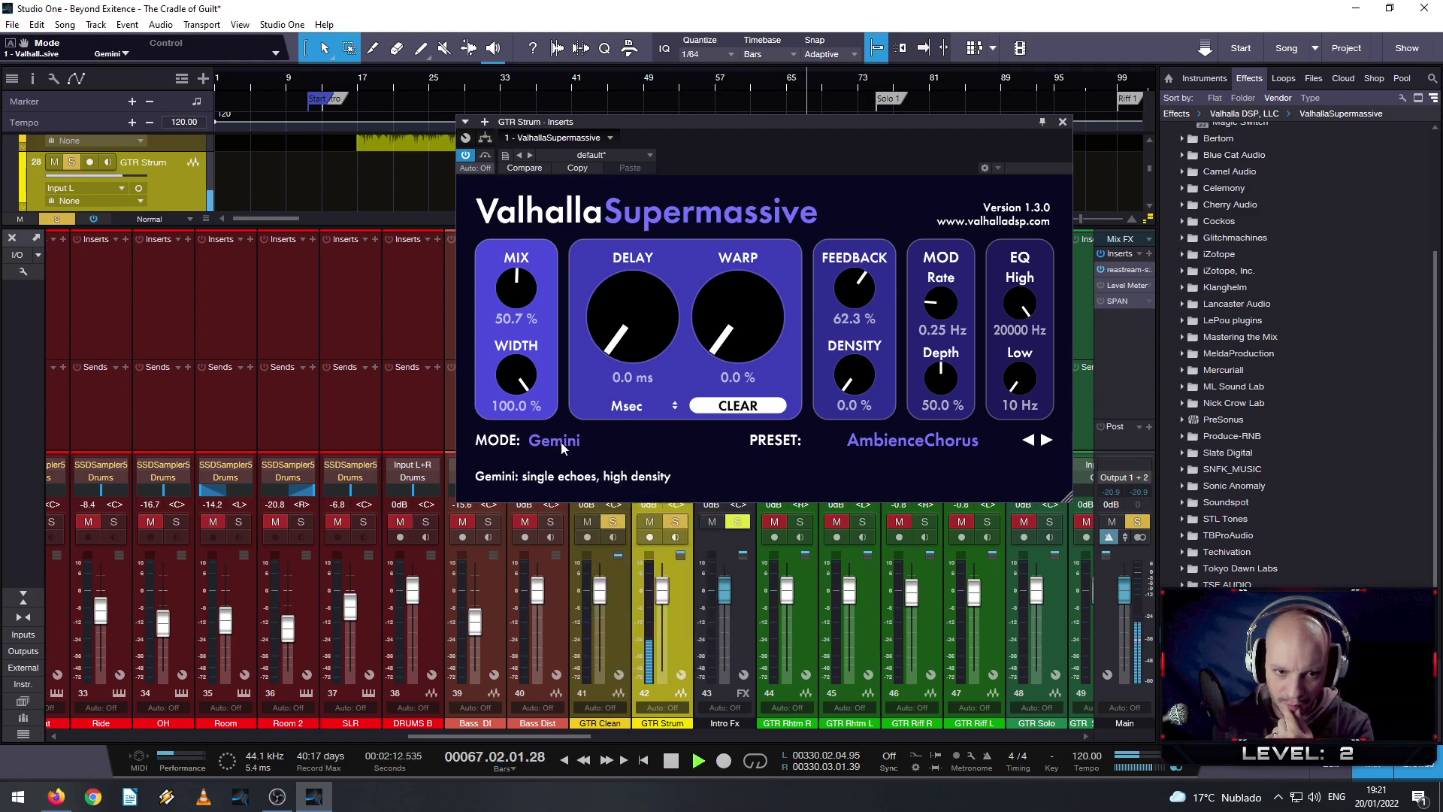
click(561, 443)
click(573, 531)
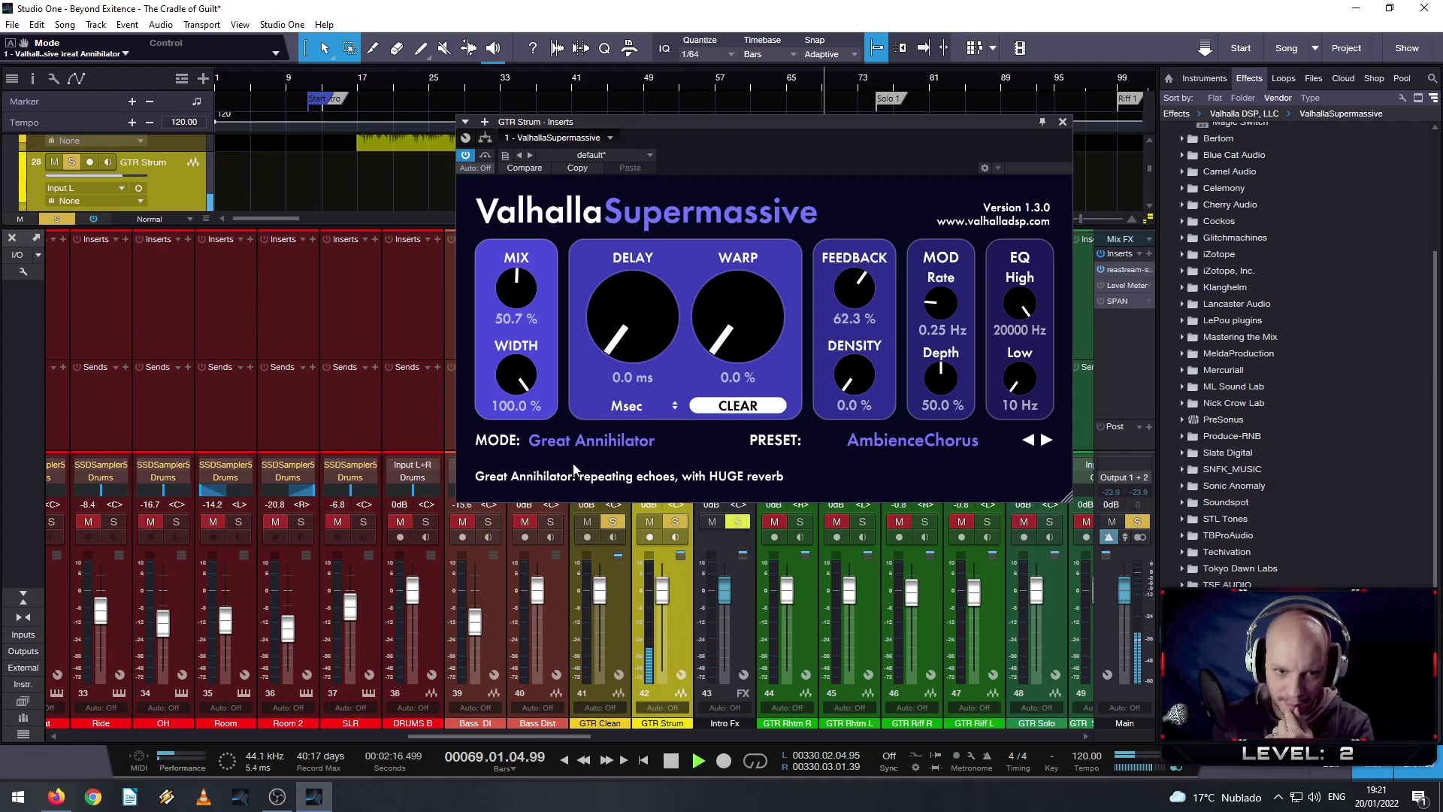
click(1061, 121)
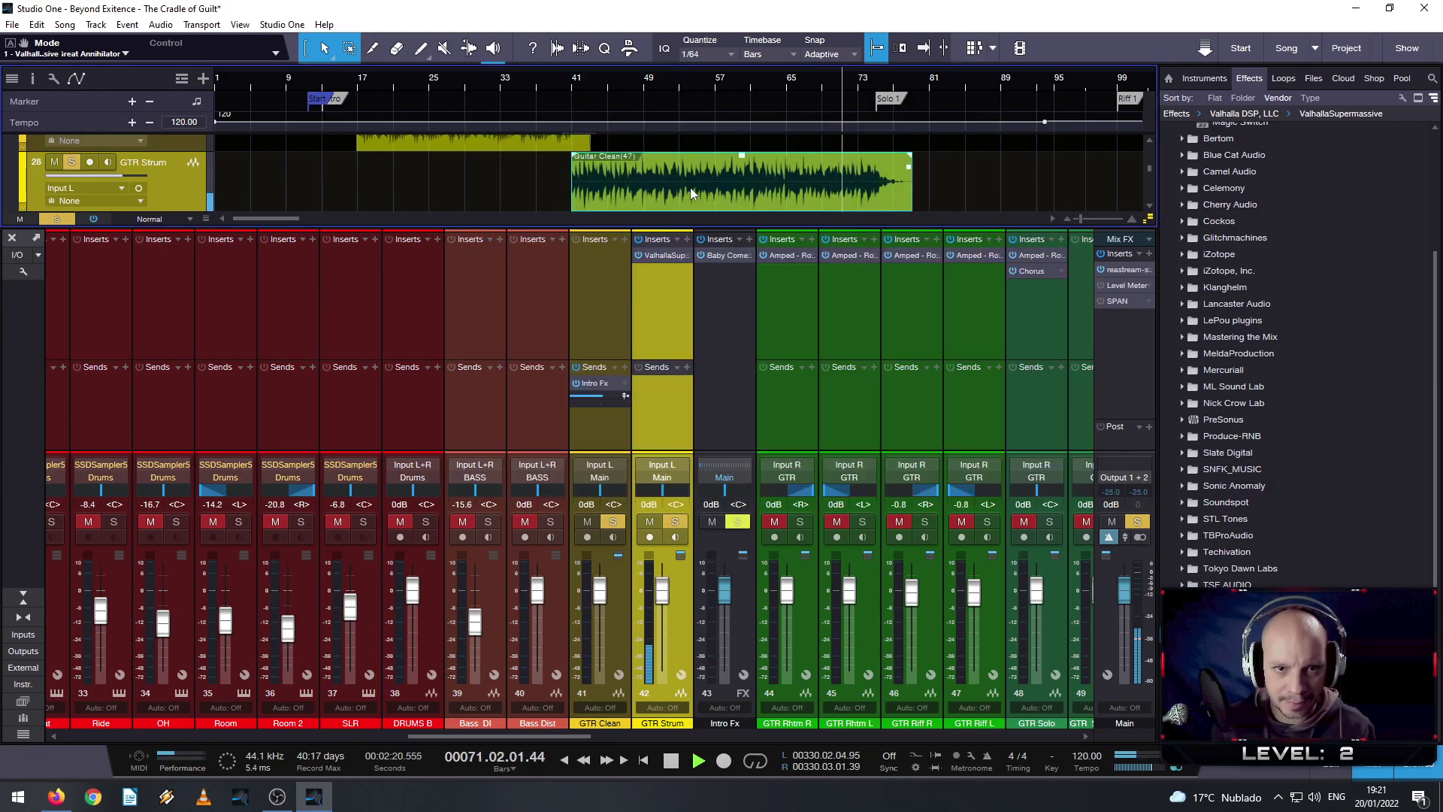
- Raise the gain of the GTR Strum audio event by about 4.6 dB while playing back from about bar 35
drag(742, 155, 741, 156)
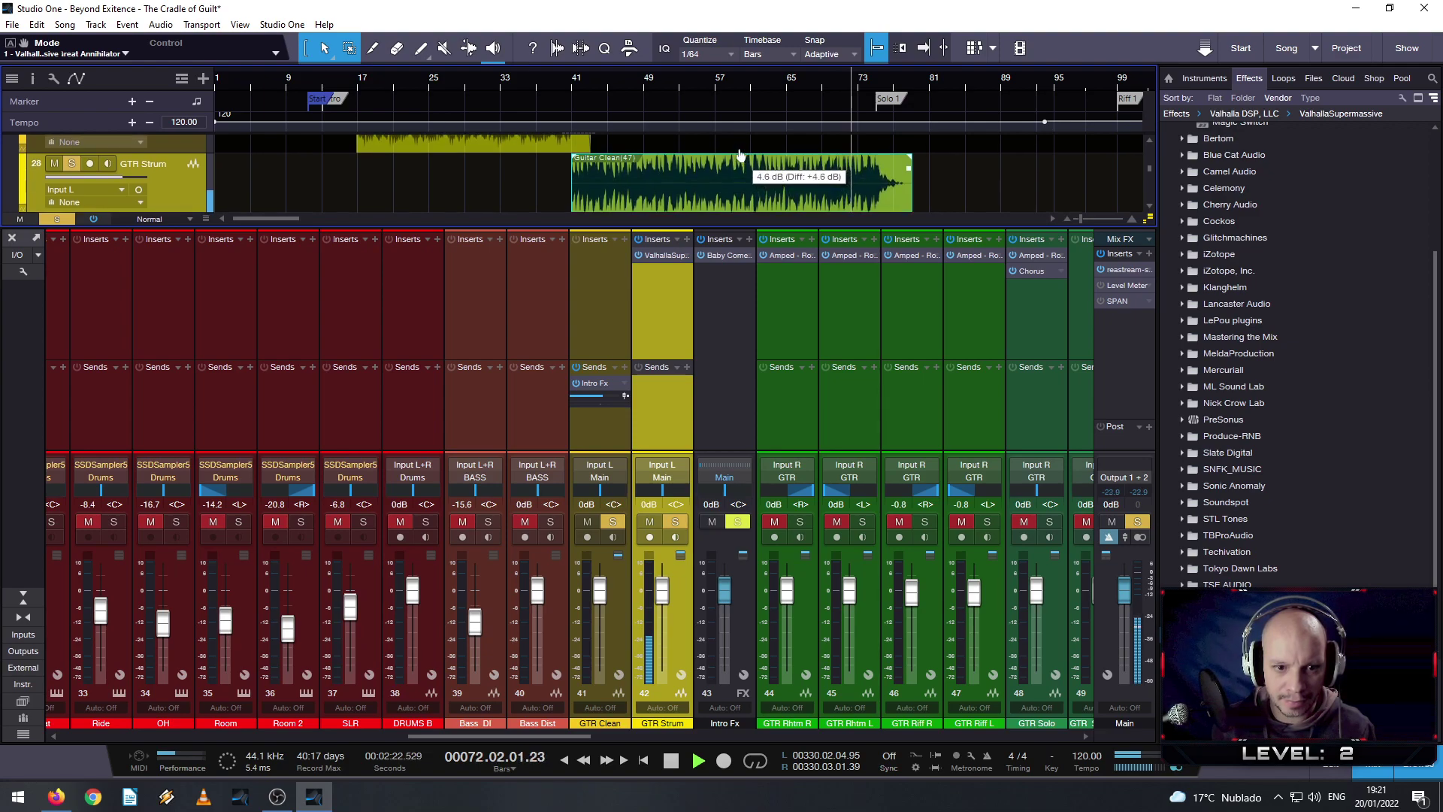
click(523, 78)
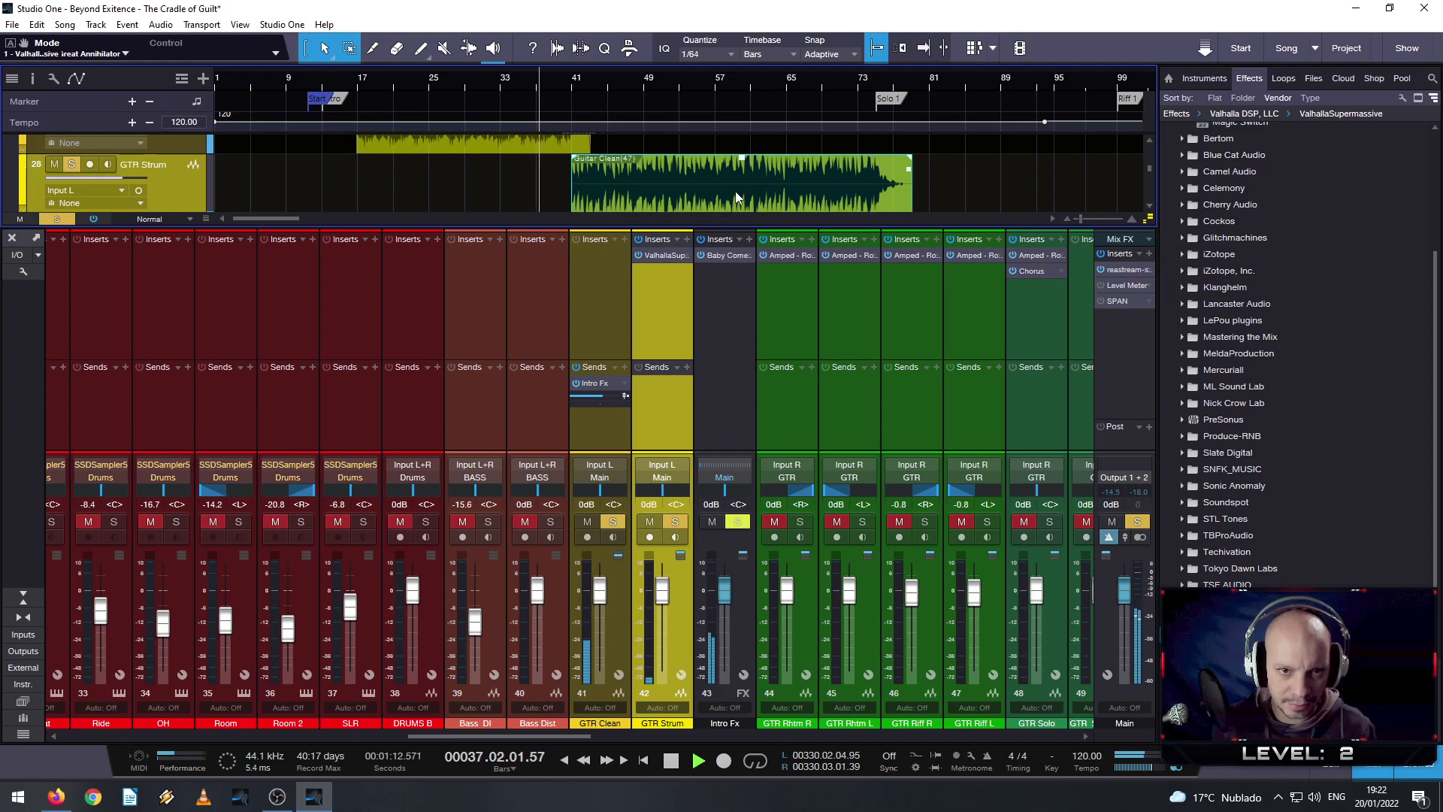
drag(741, 158, 741, 156)
- Set the GTR Clean channel's send to Intro Fx to -11.2 dB and replay the guitar transition from about bar 39
click(593, 431)
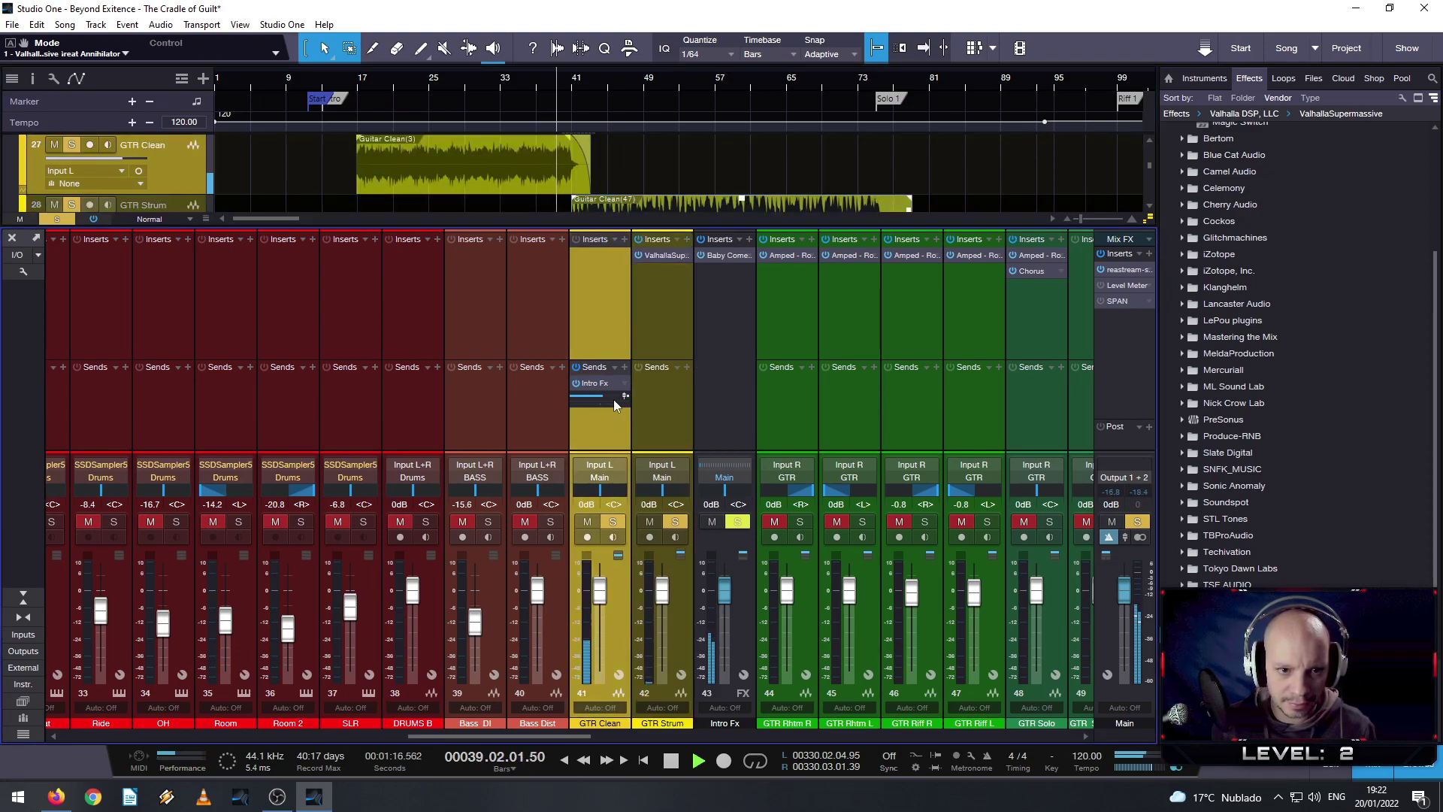
drag(614, 398, 605, 395)
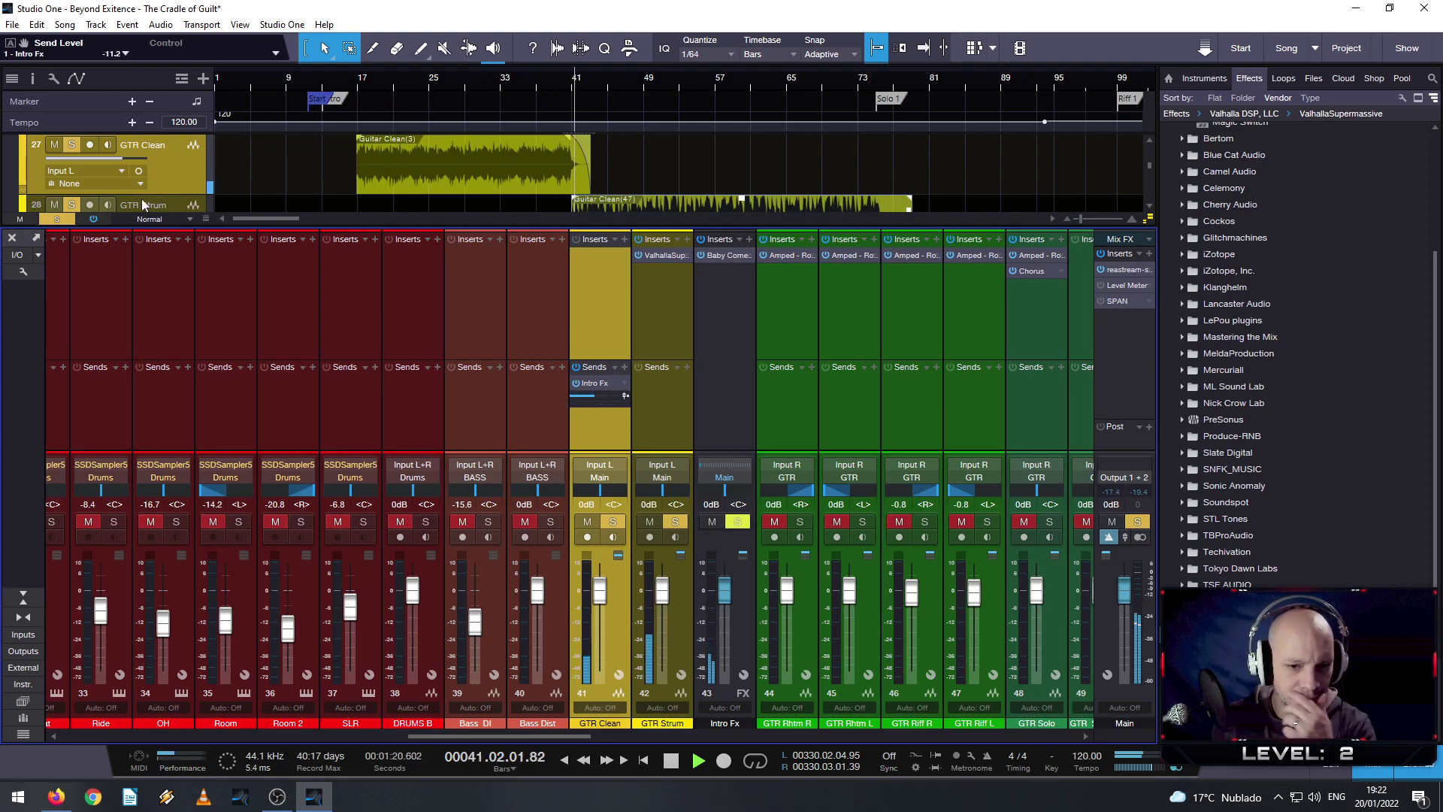
click(556, 82)
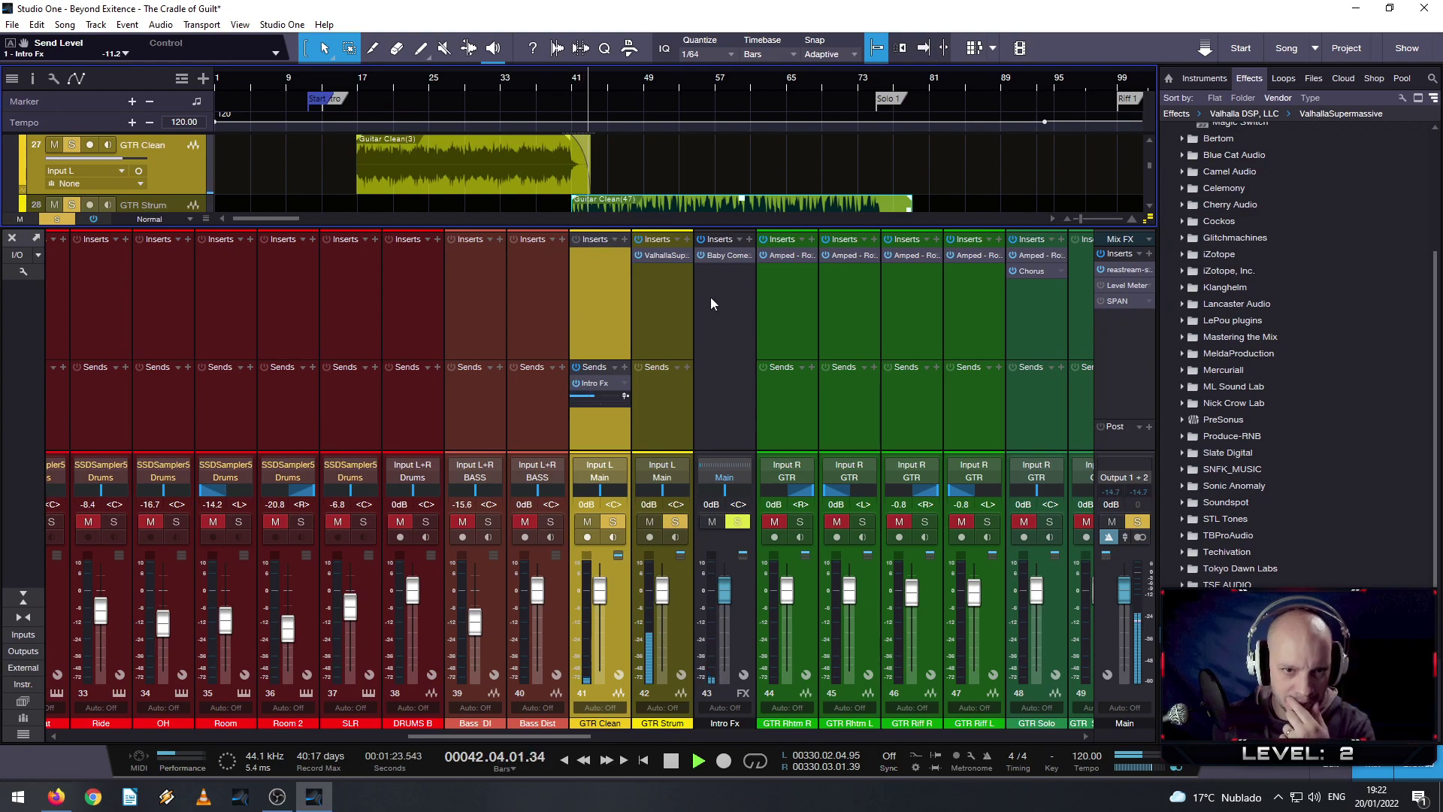
- Audition the medium reverb preset Best Ballad Vocal in GTR Strum's ValhallaSupermassive and switch to the Bright Room preset
click(655, 255)
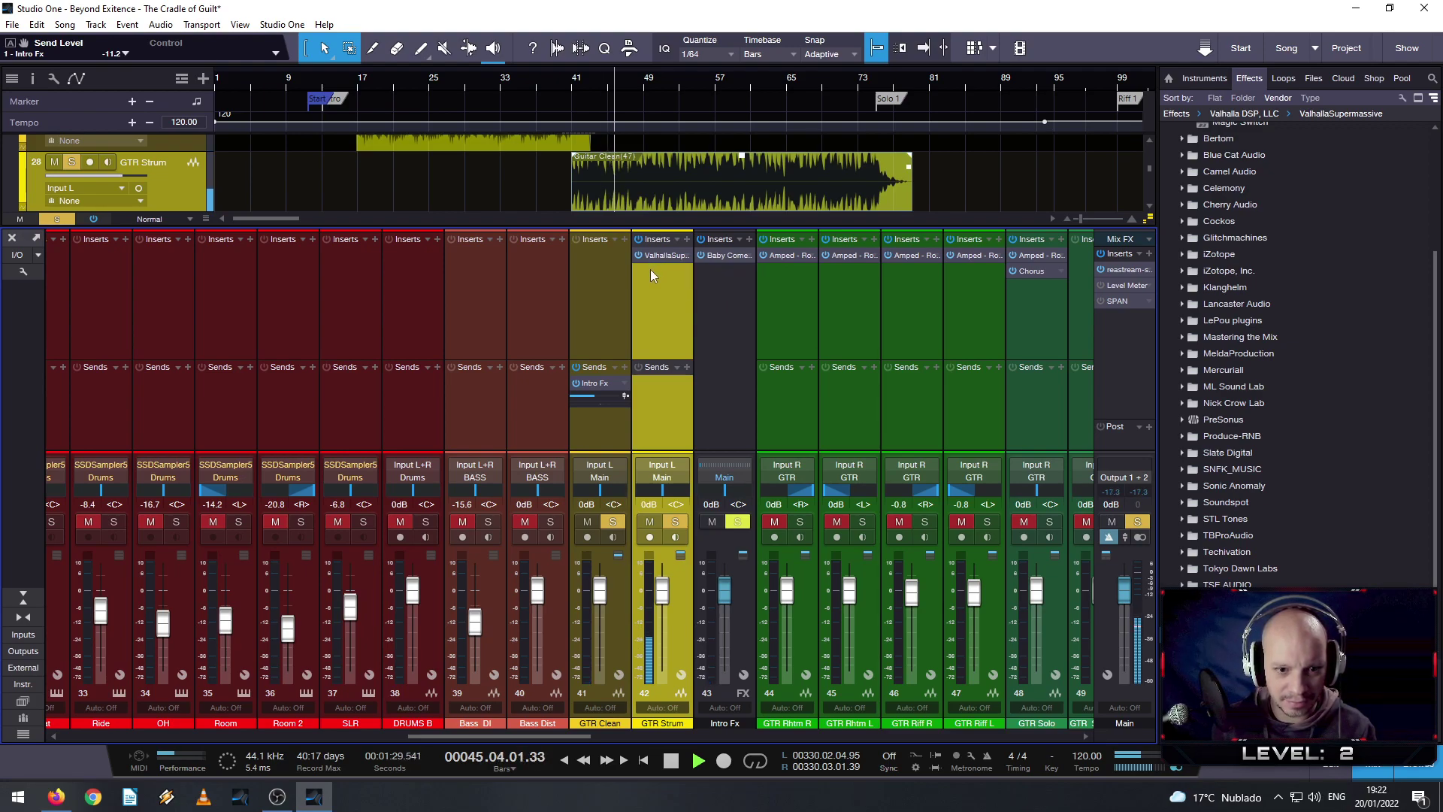
key(space)
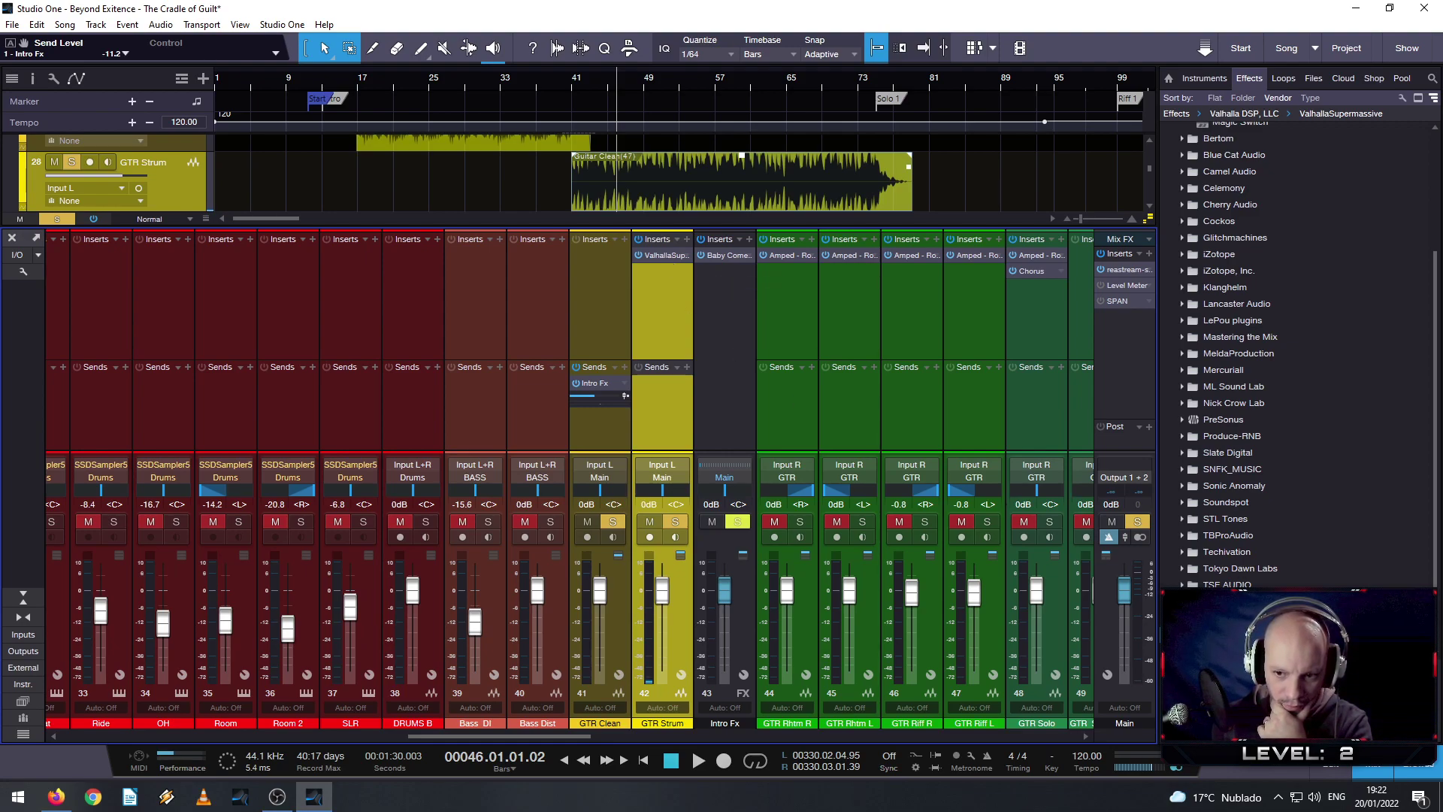
key(Up)
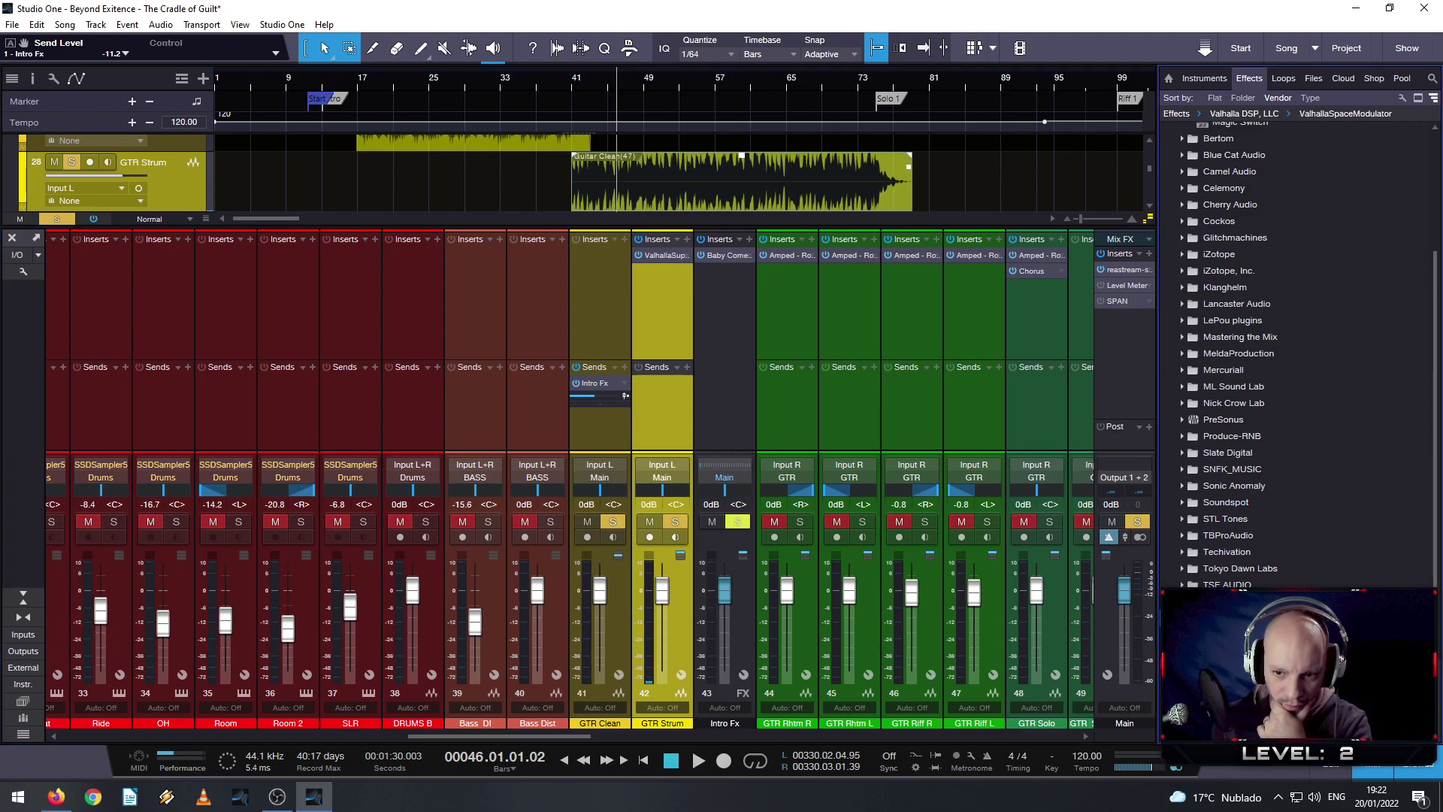
click(655, 256)
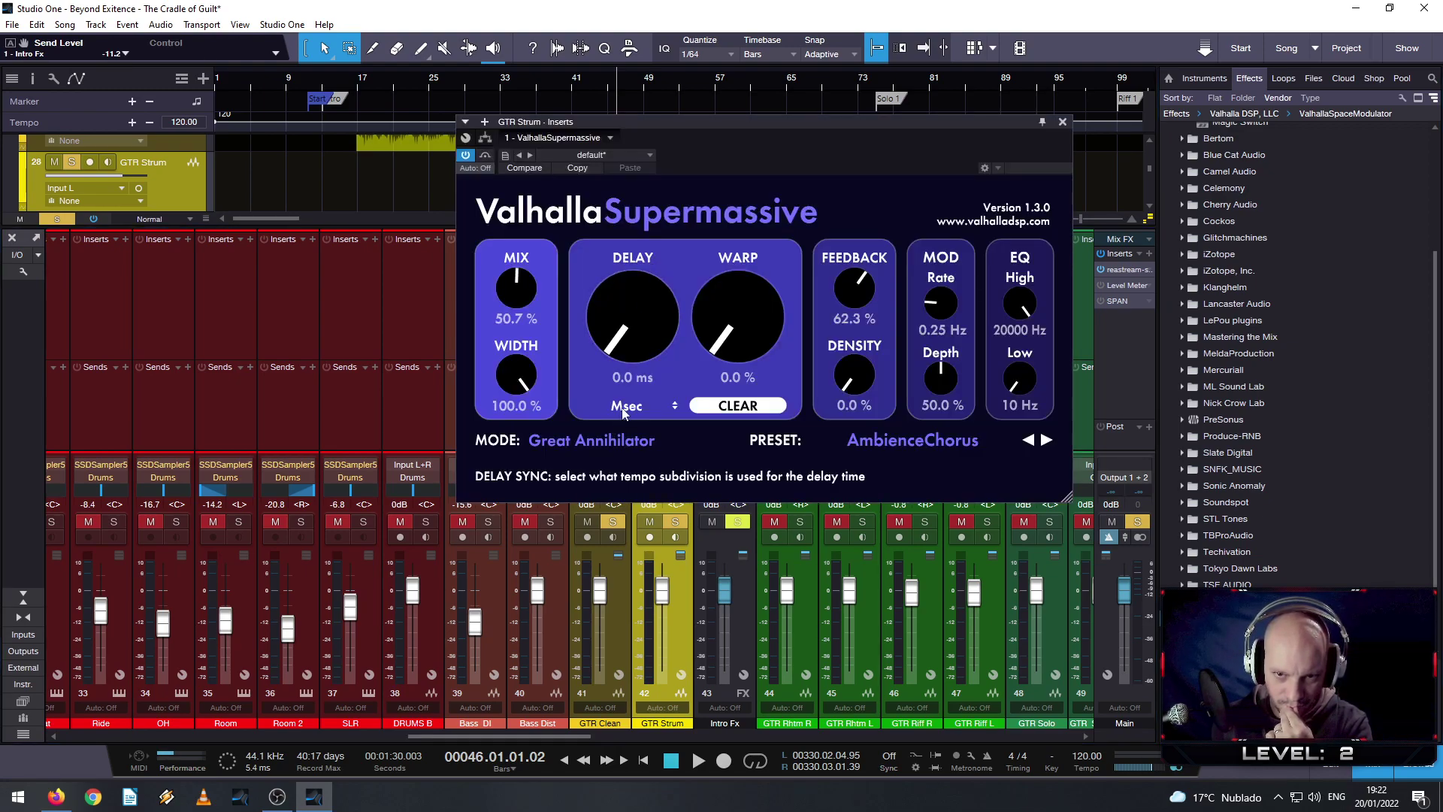
click(945, 449)
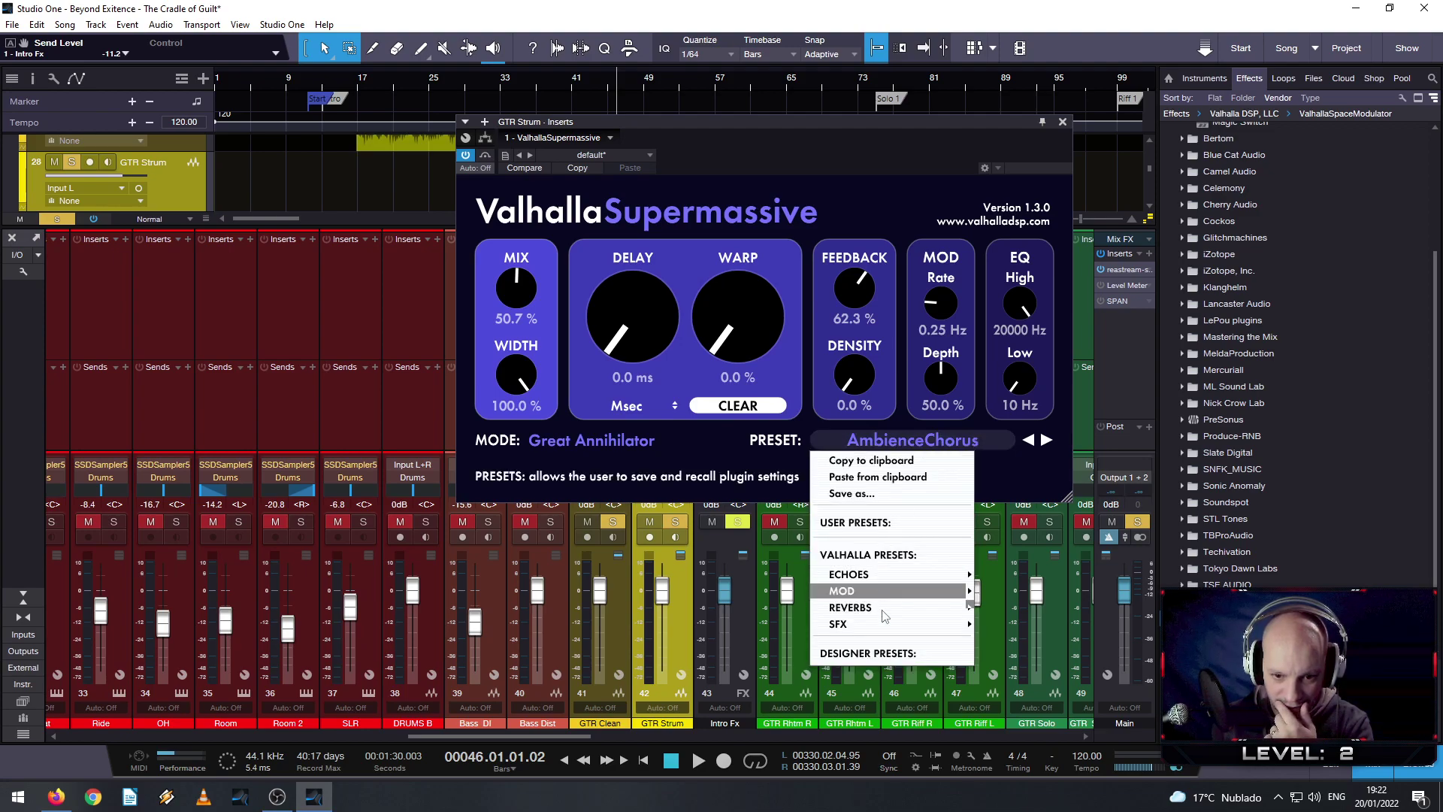
mouse_move(887, 624)
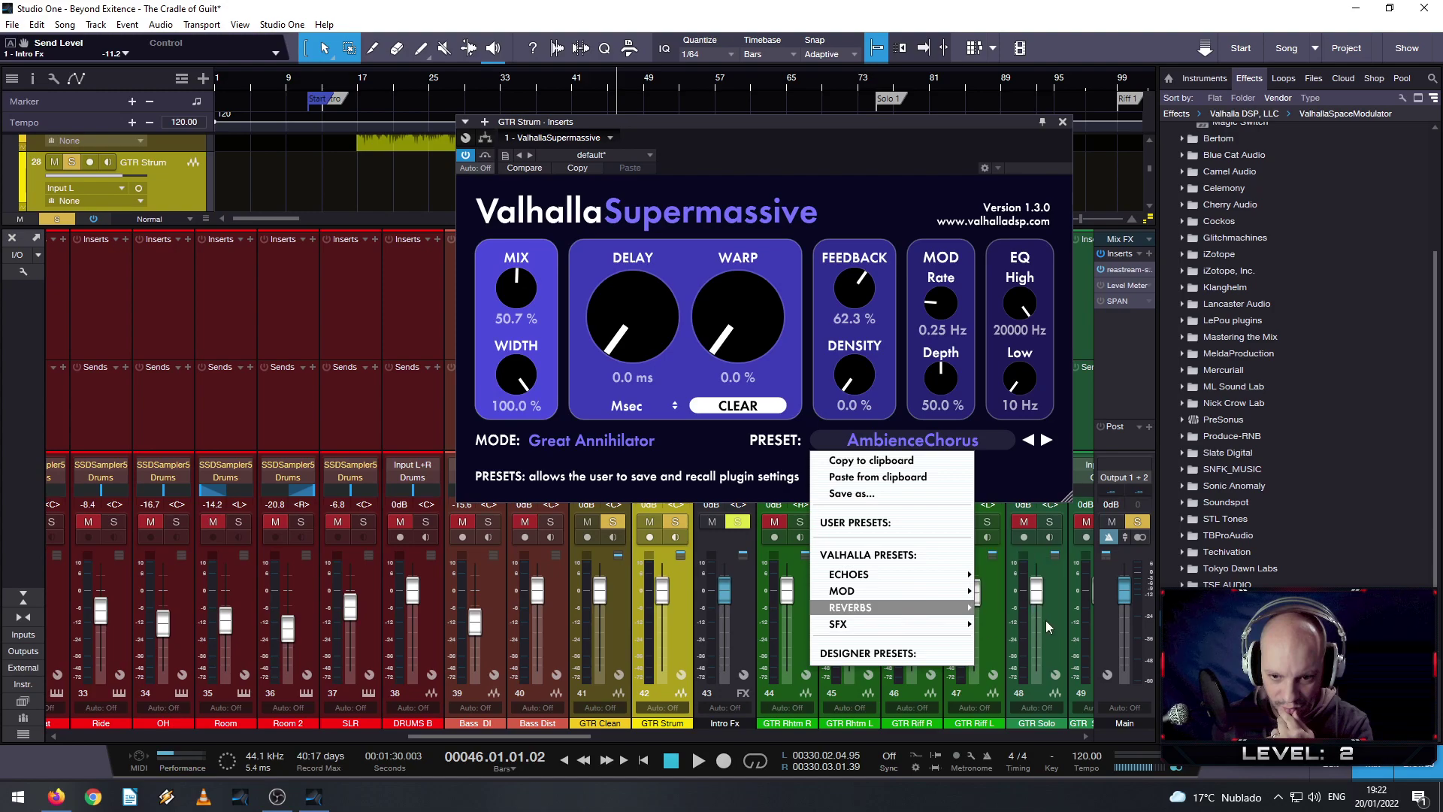
mouse_move(967, 608)
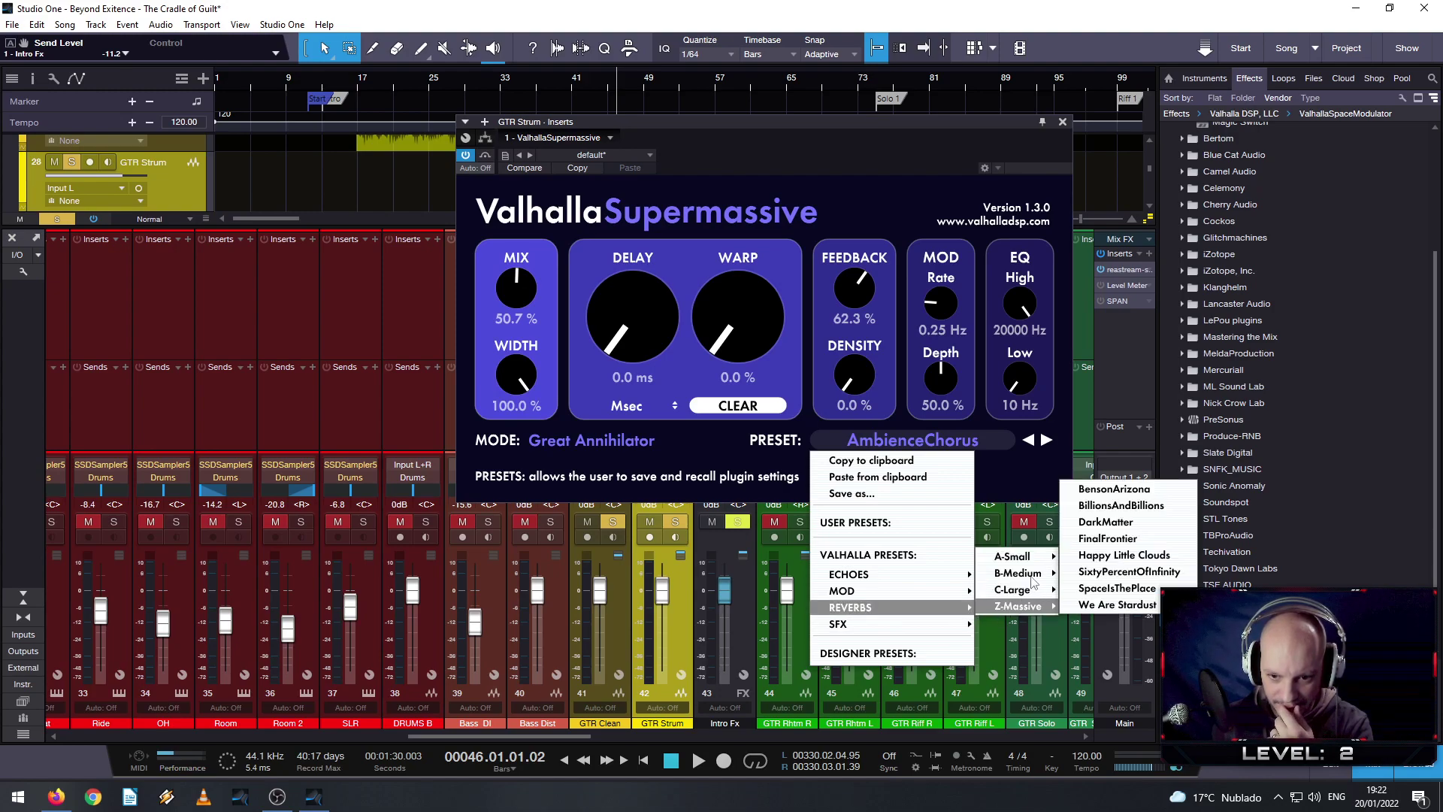
mouse_move(1029, 596)
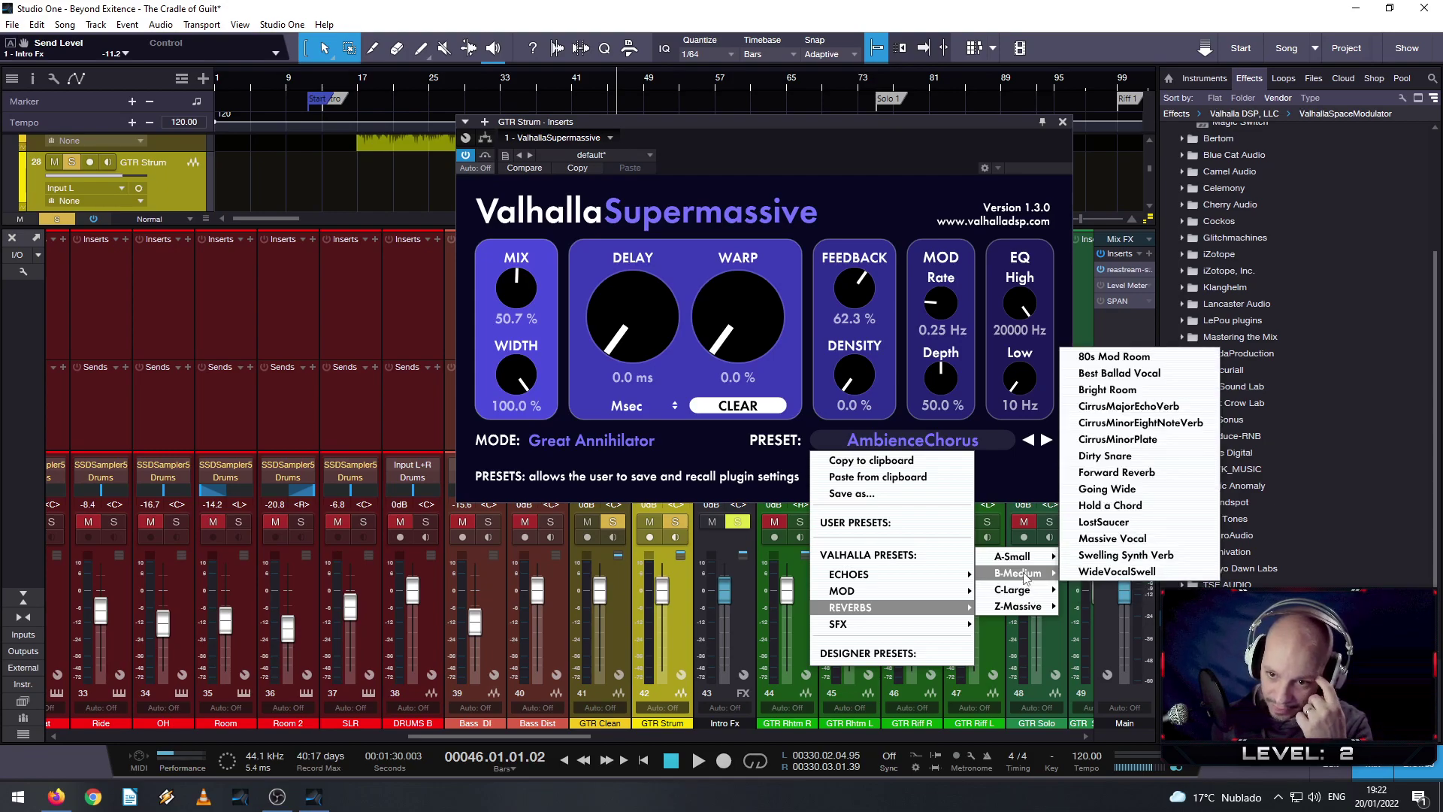
click(1113, 372)
key(space)
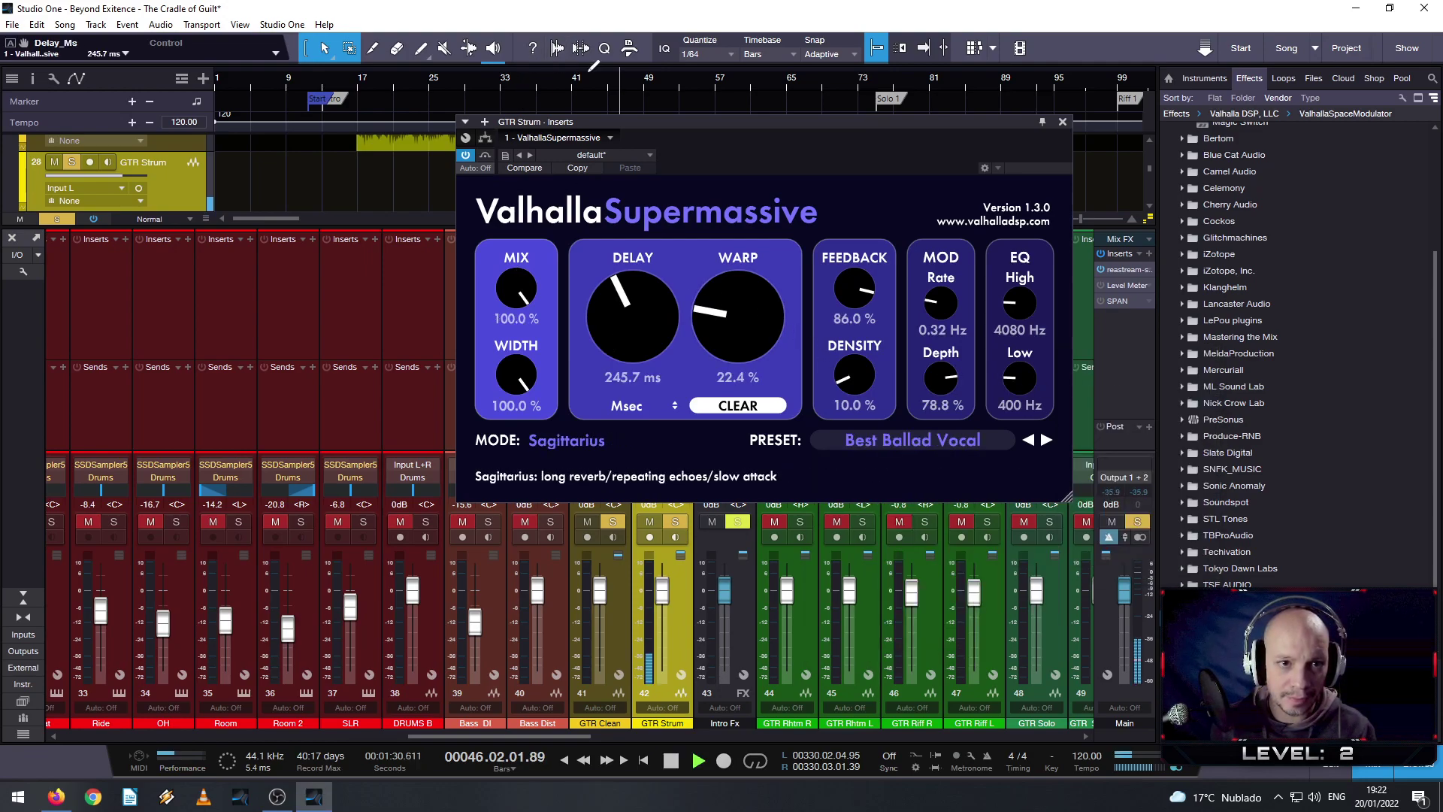
click(1047, 442)
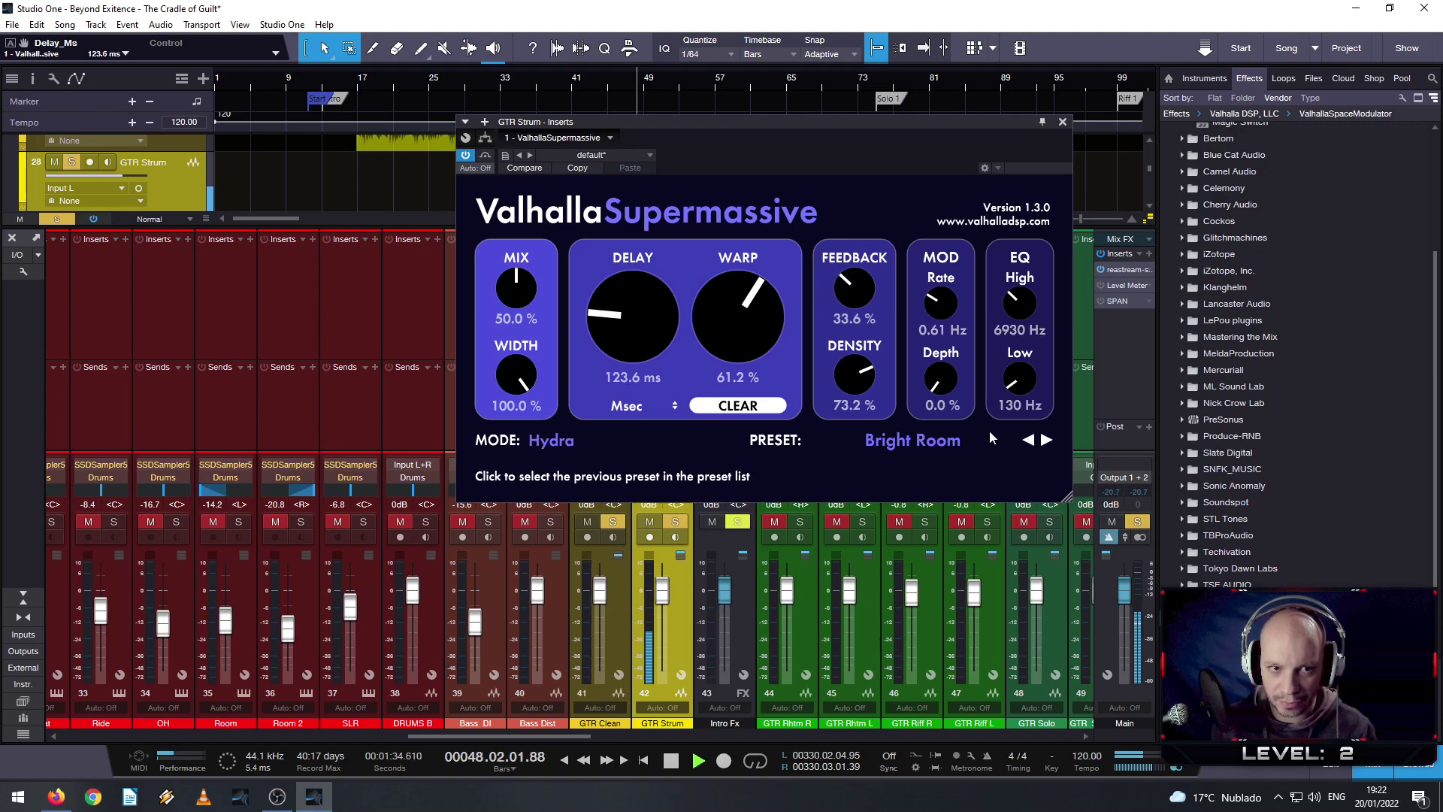
- Replay the transition from GTR Clean to GTR Strum starting around bar 37 and close the ValhallaSupermassive window
click(542, 74)
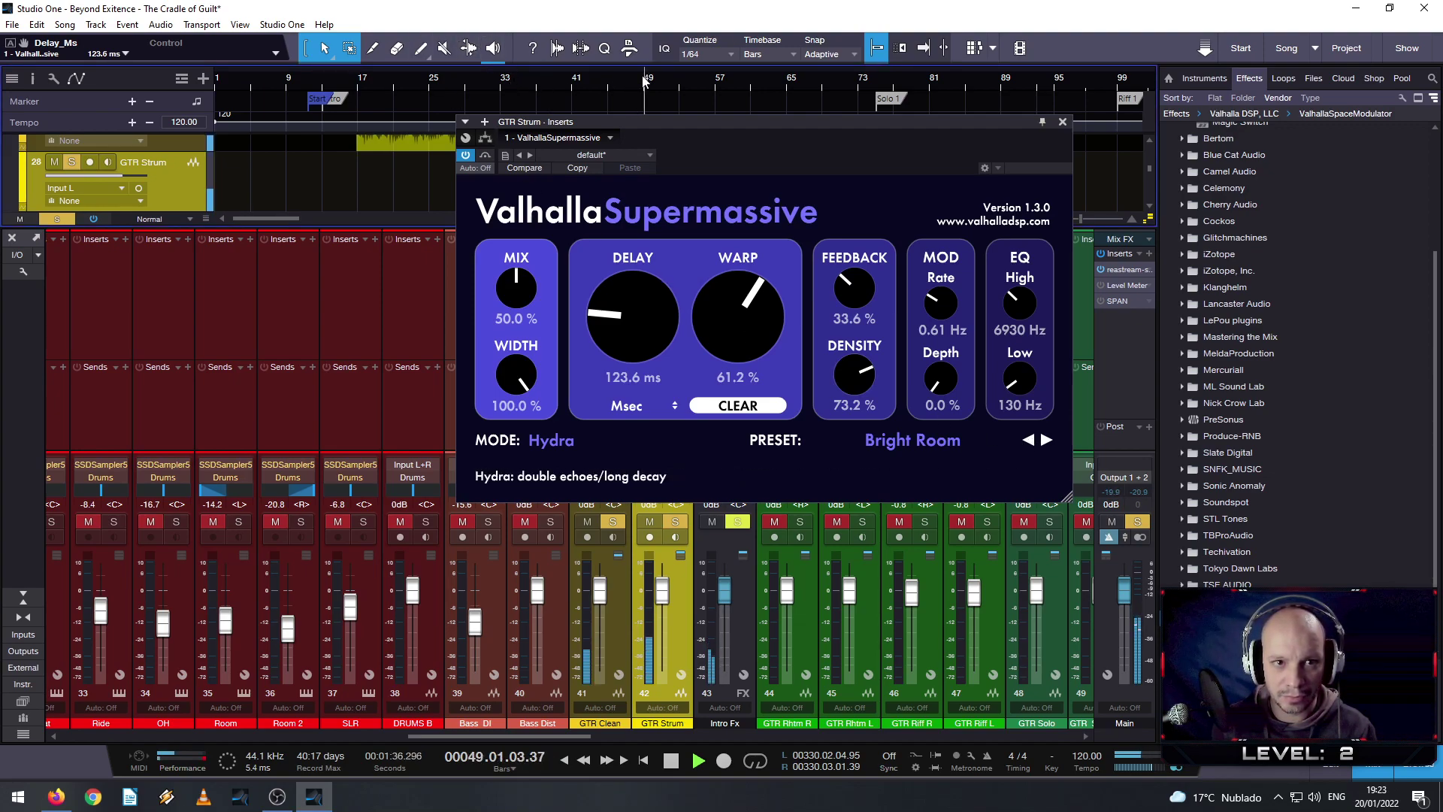
click(575, 74)
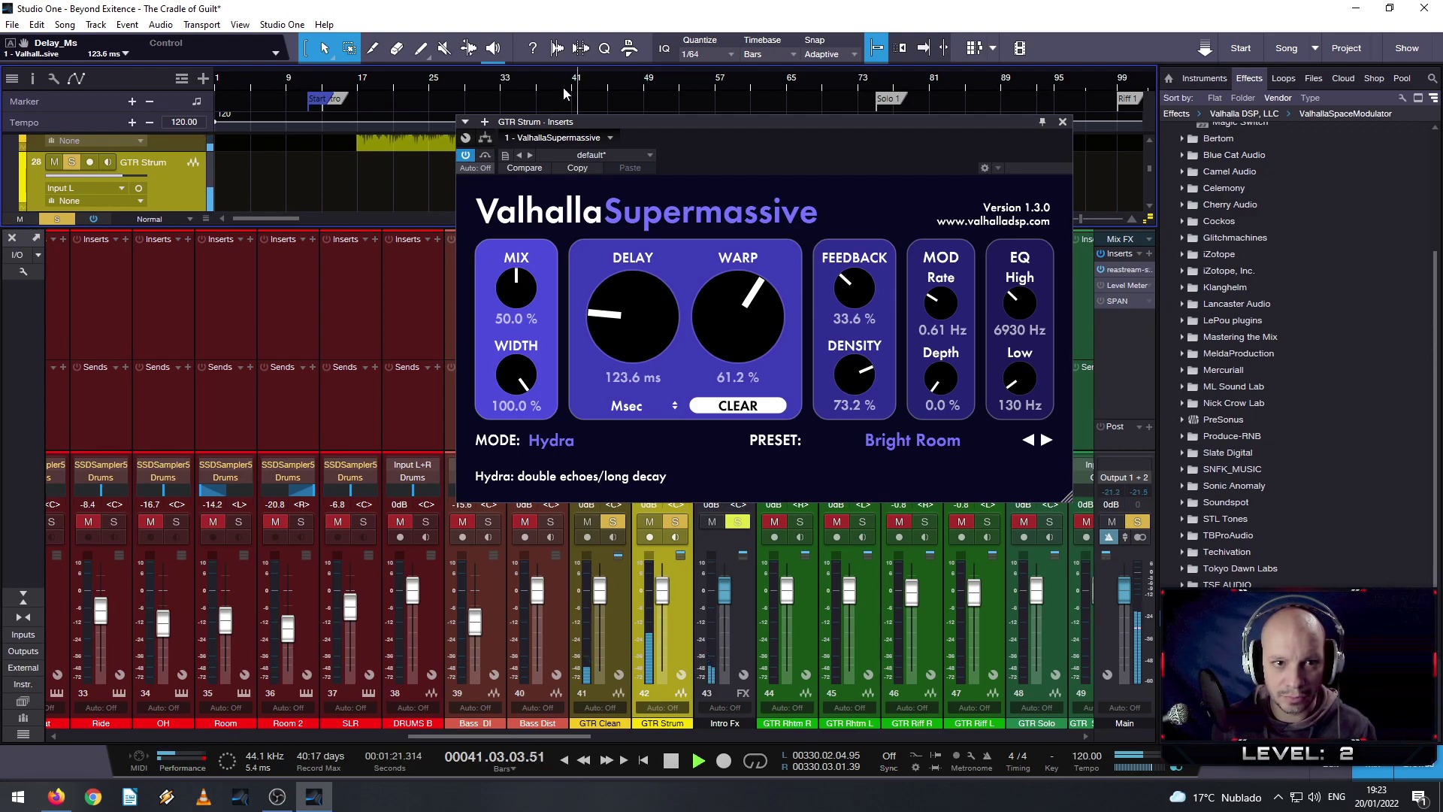
click(553, 79)
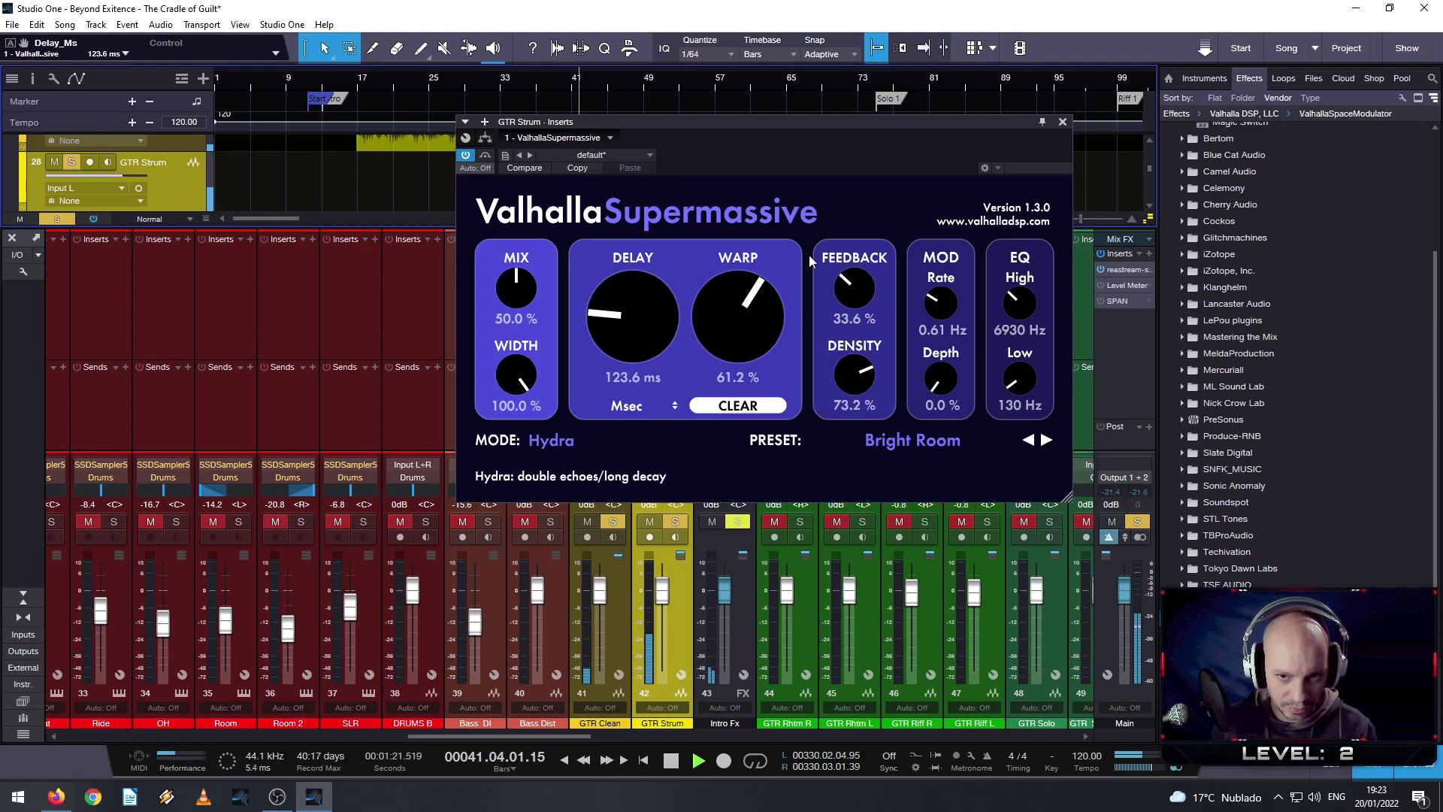
click(1062, 123)
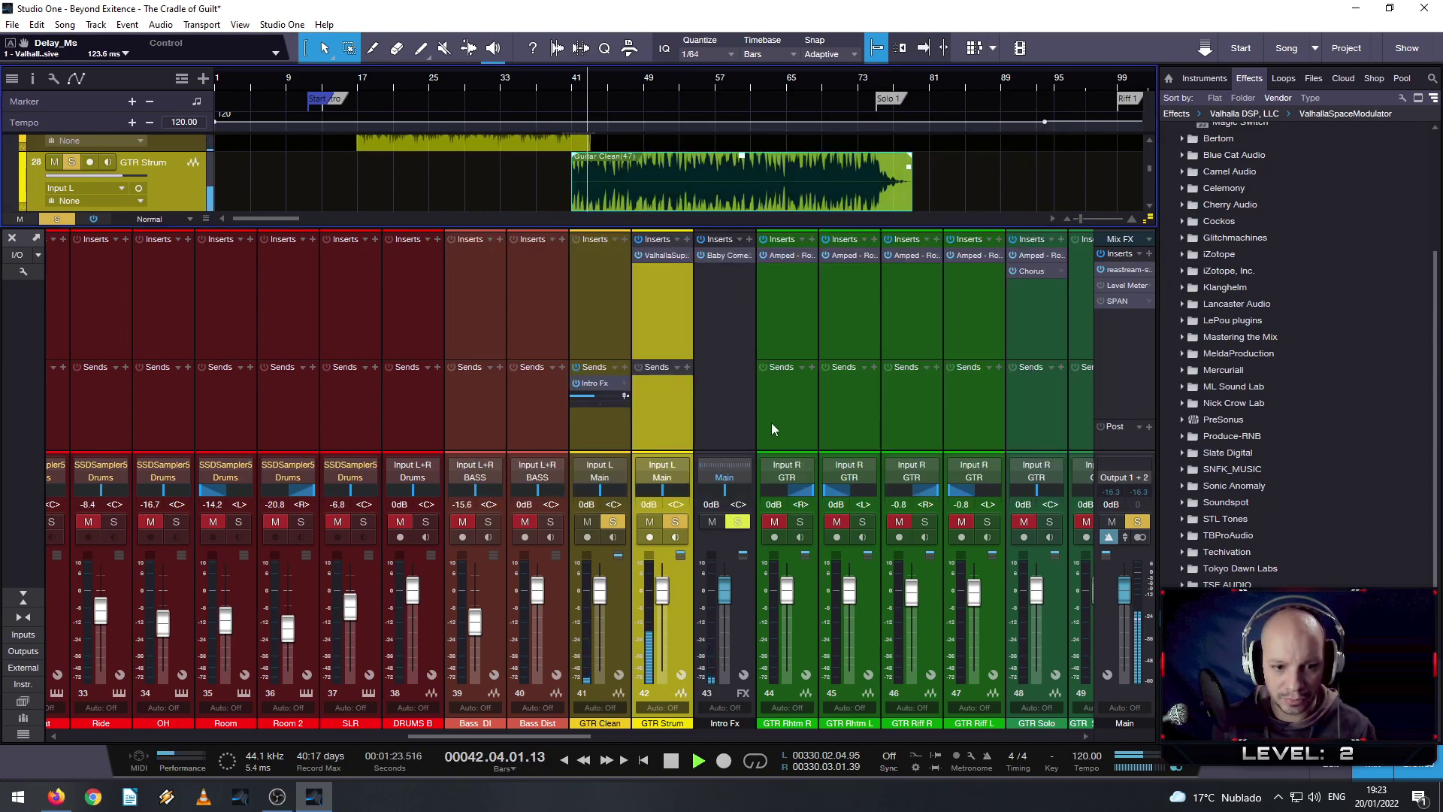
- Unsolo GTR Clean and GTR Strum, replay from about bar 35 and set GTR Clean's send to Intro Fx to -9.3 dB
click(613, 522)
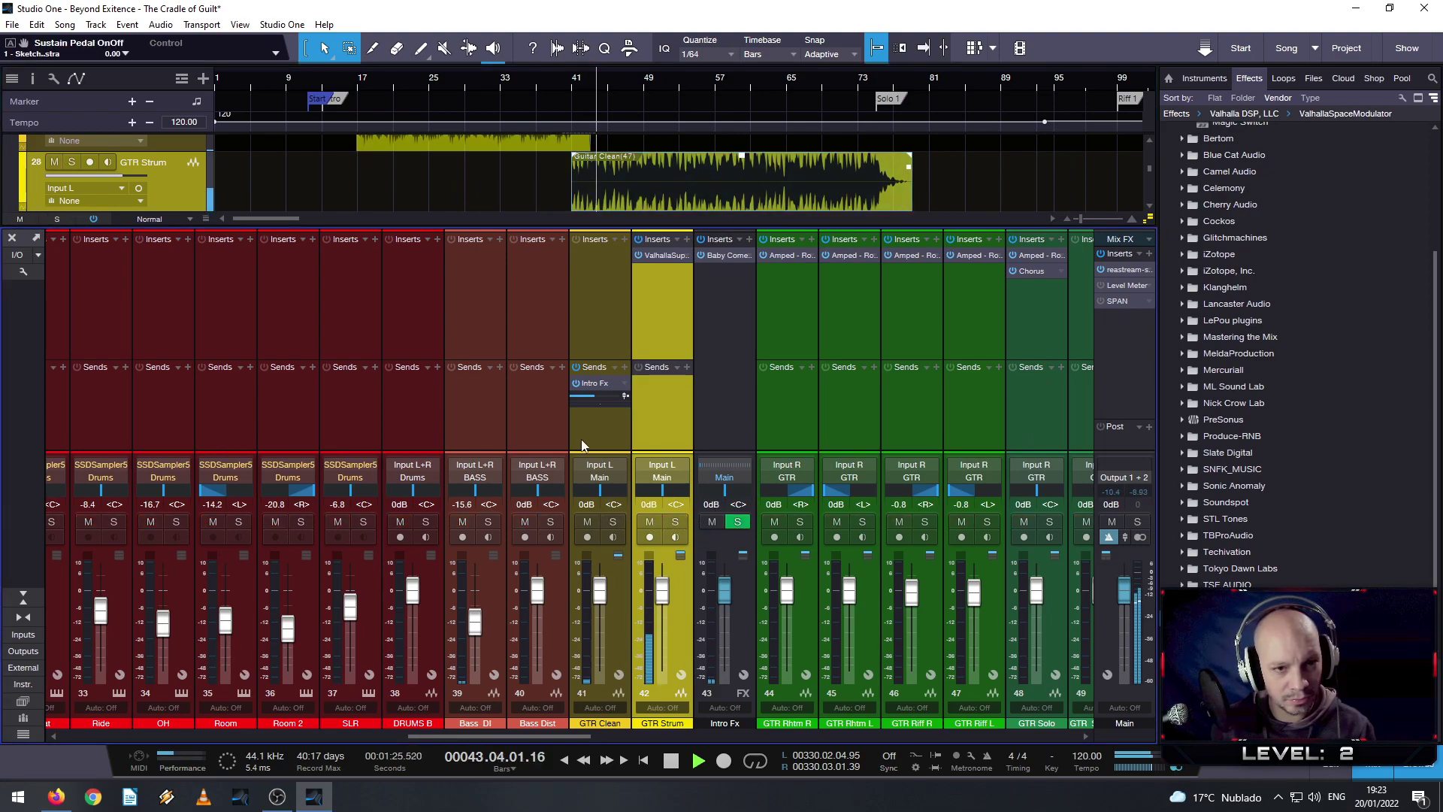
click(522, 82)
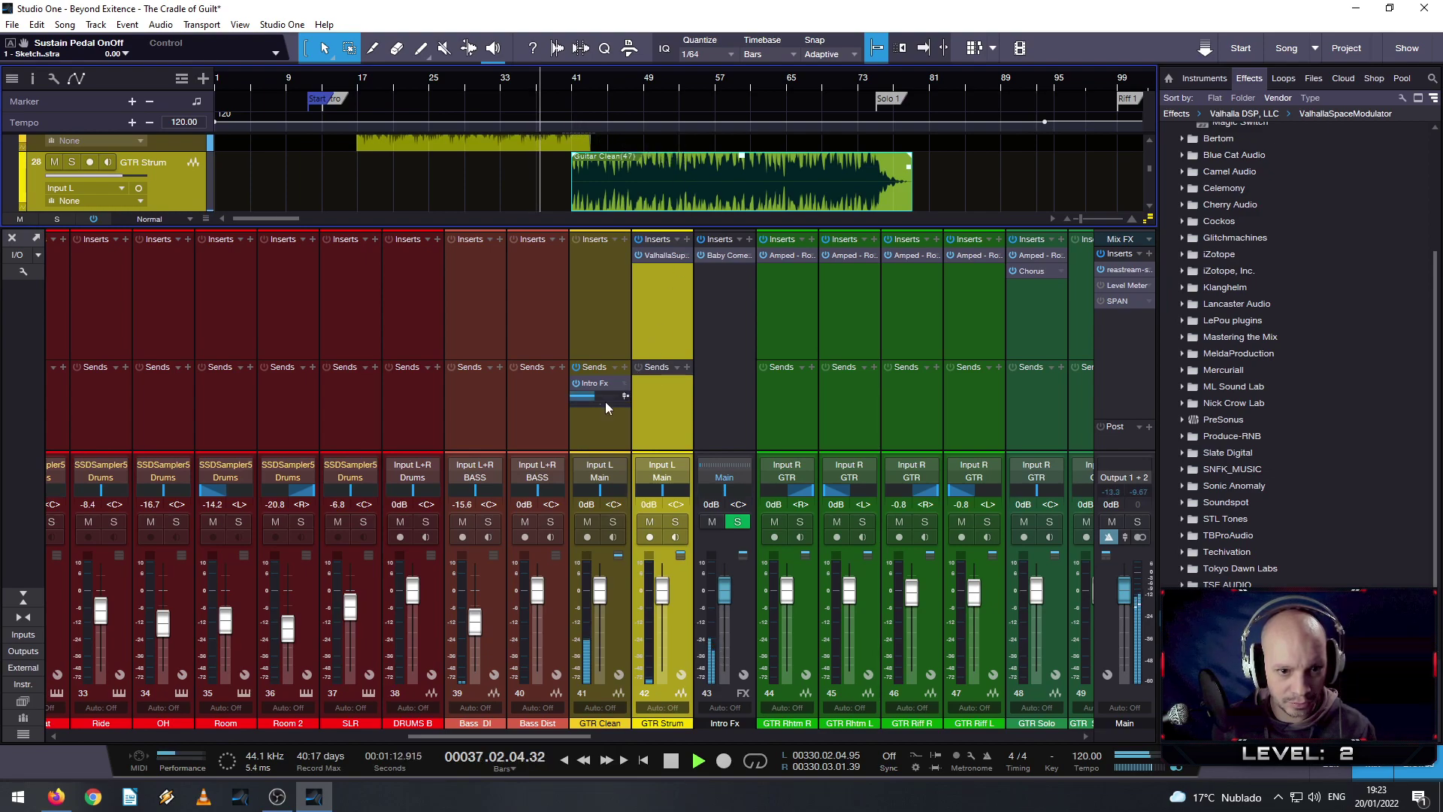
mouse_move(598, 399)
scroll(598, 397, up, 3)
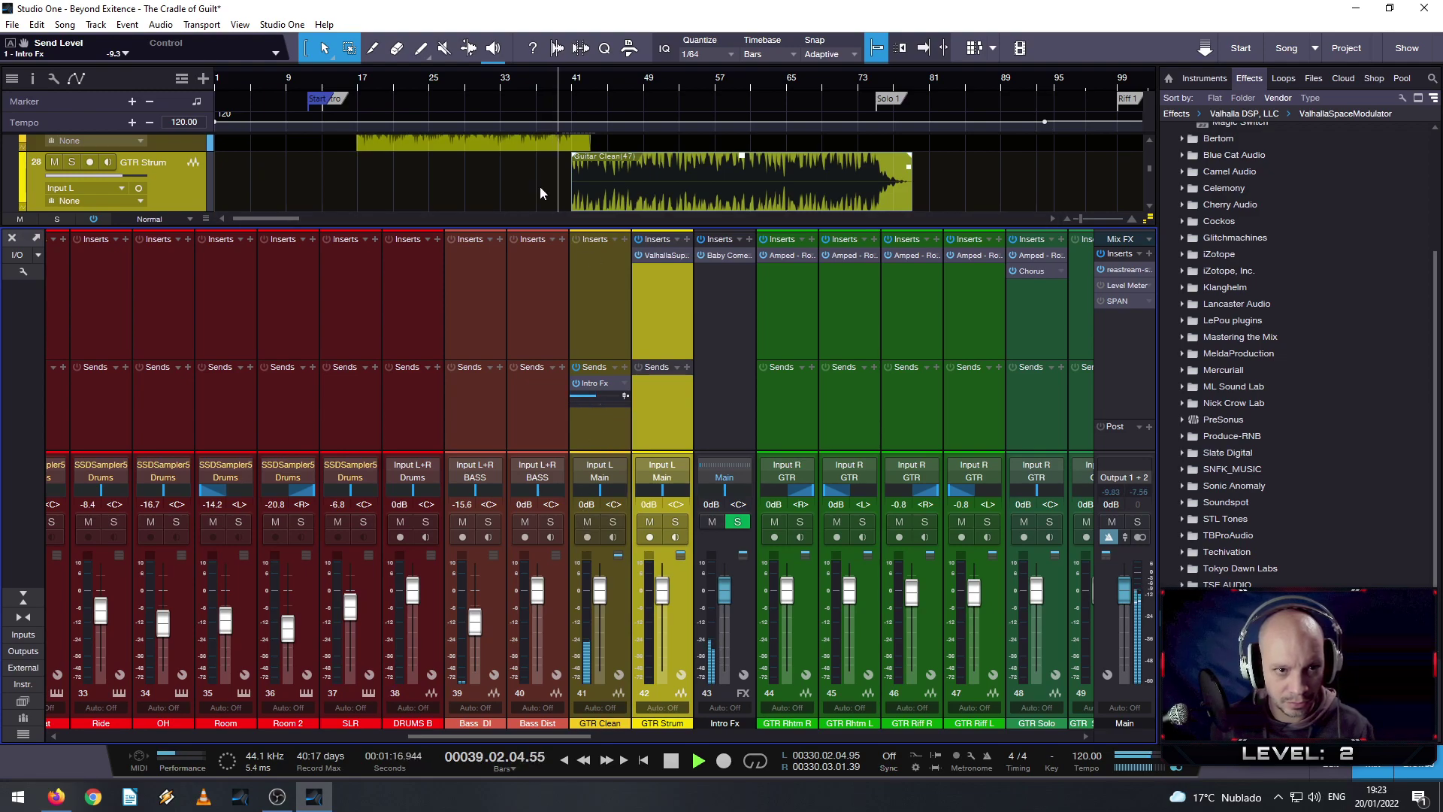
- Listen to the clean and strummed guitars in the full mix, select the GTR Strum audio event and stop playback
scroll(526, 185, up, 2)
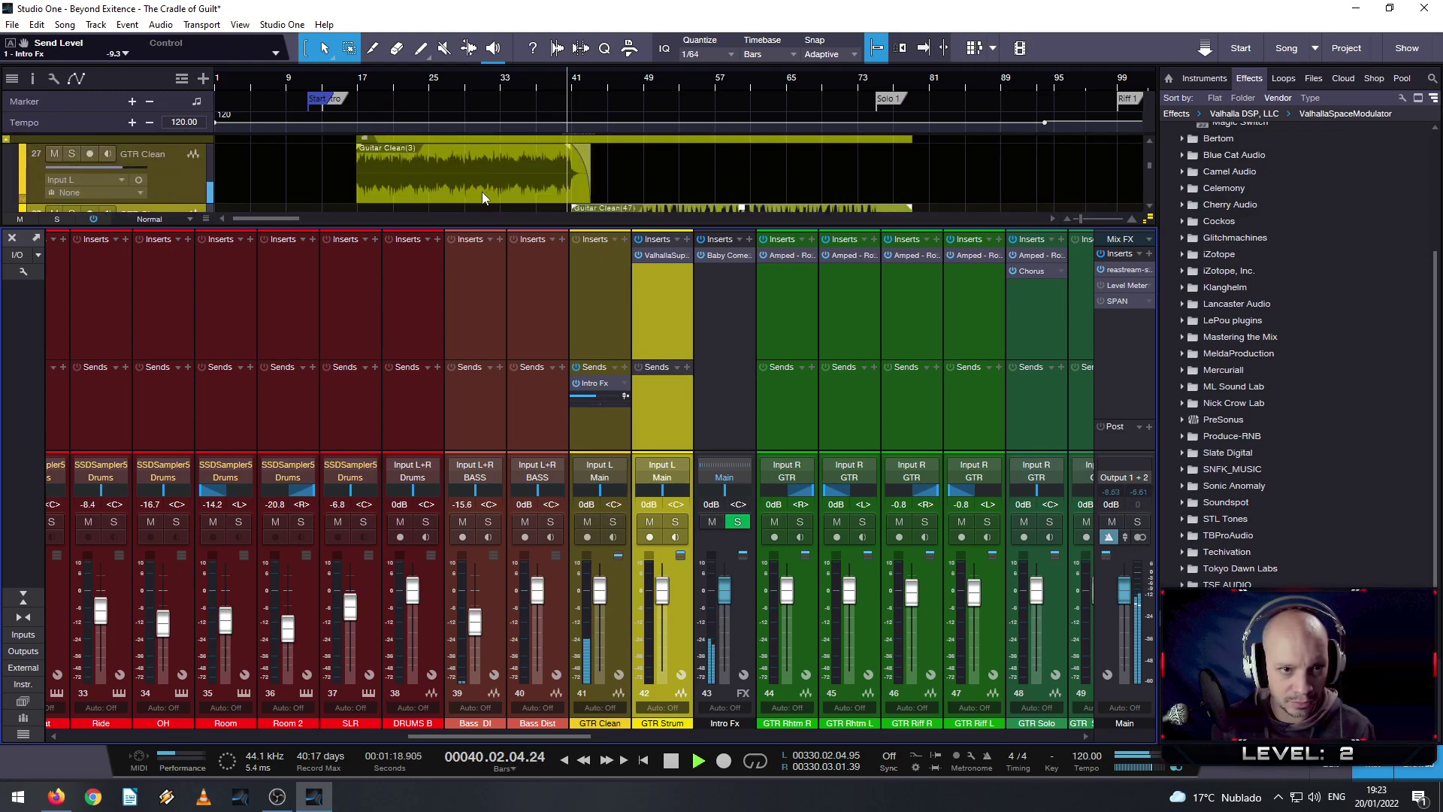
click(480, 188)
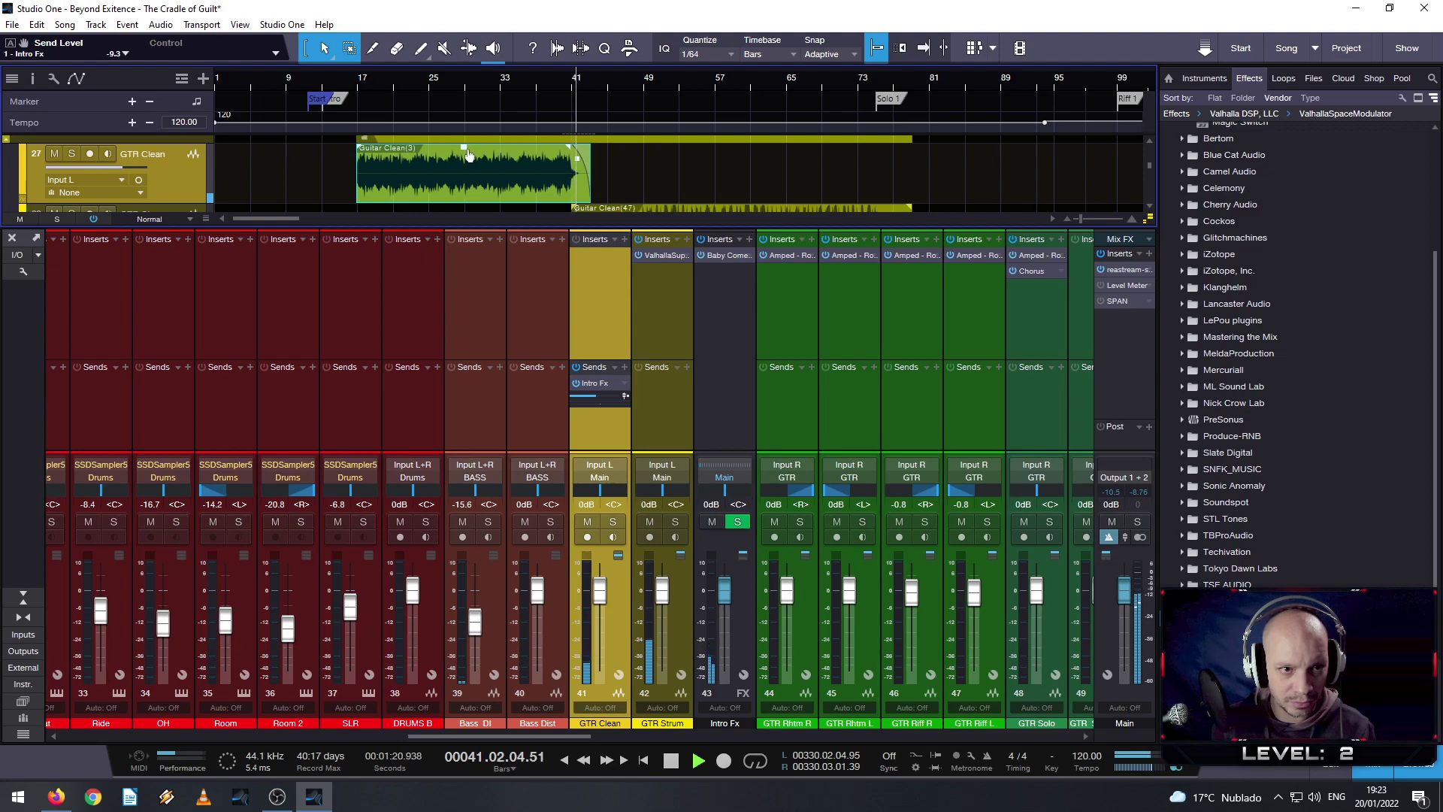
scroll(486, 161, down, 2)
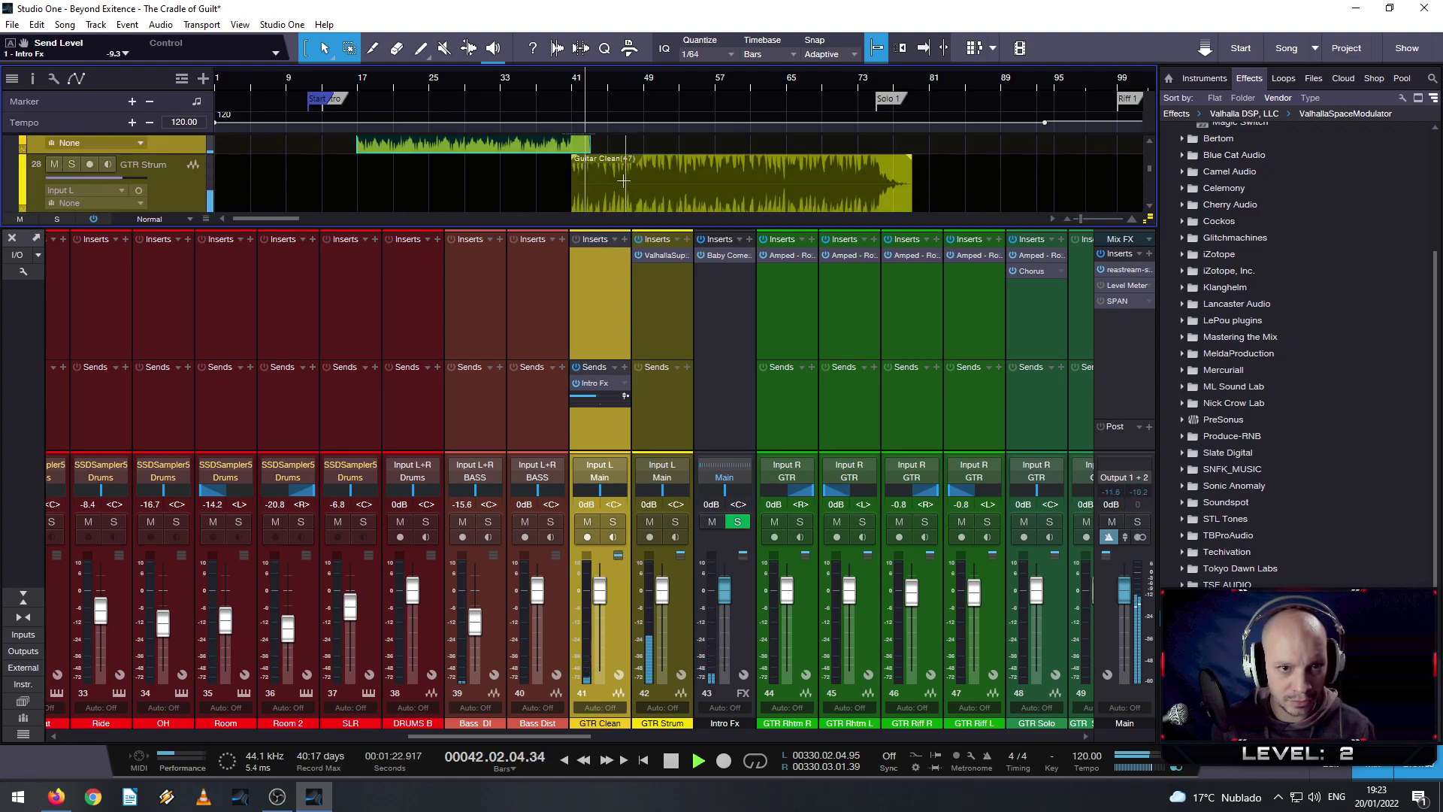
scroll(622, 181, down, 2)
click(750, 162)
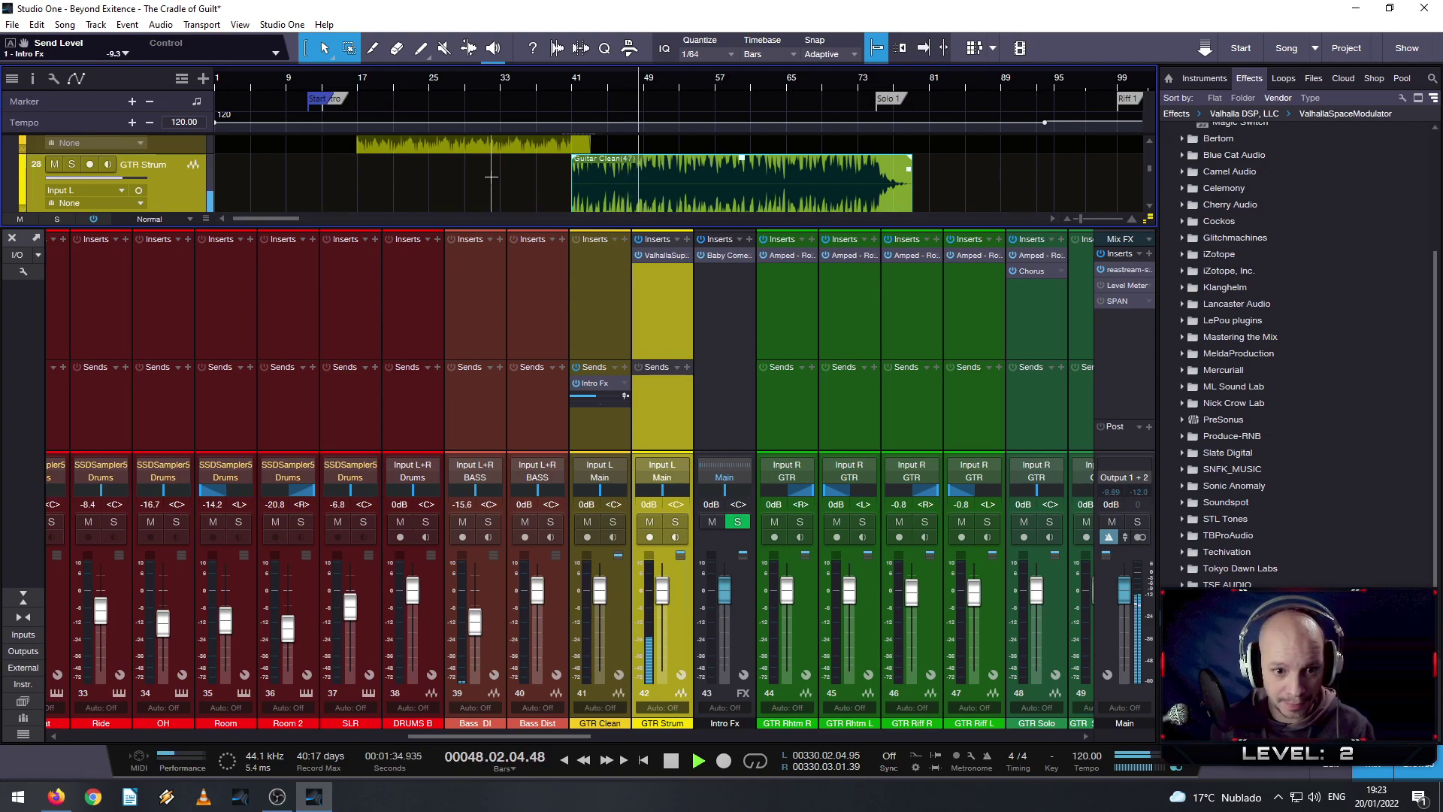
key(space)
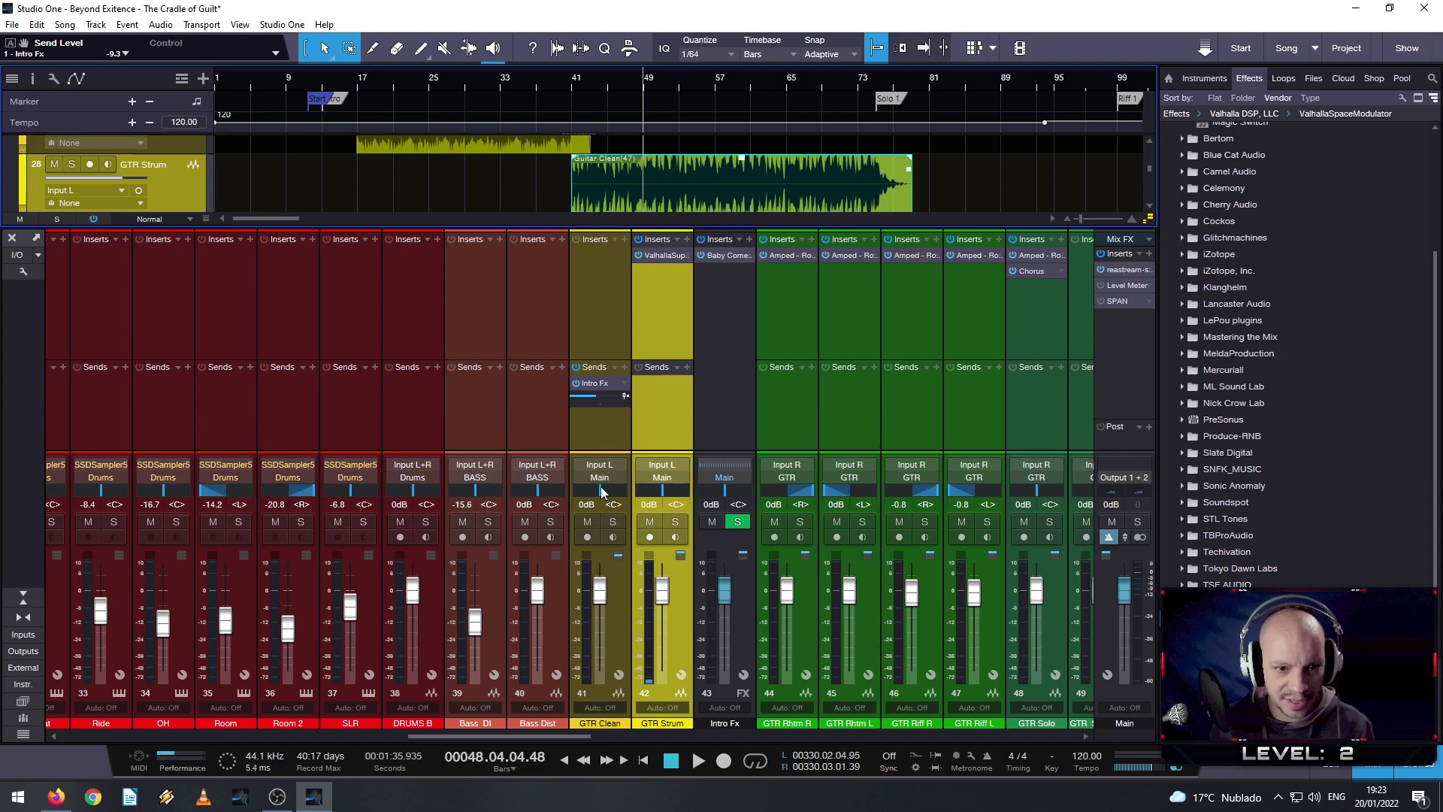
- Solo GTR Clean and GTR Strum again and replay their transition from about bar 37
click(610, 522)
click(670, 521)
key(space)
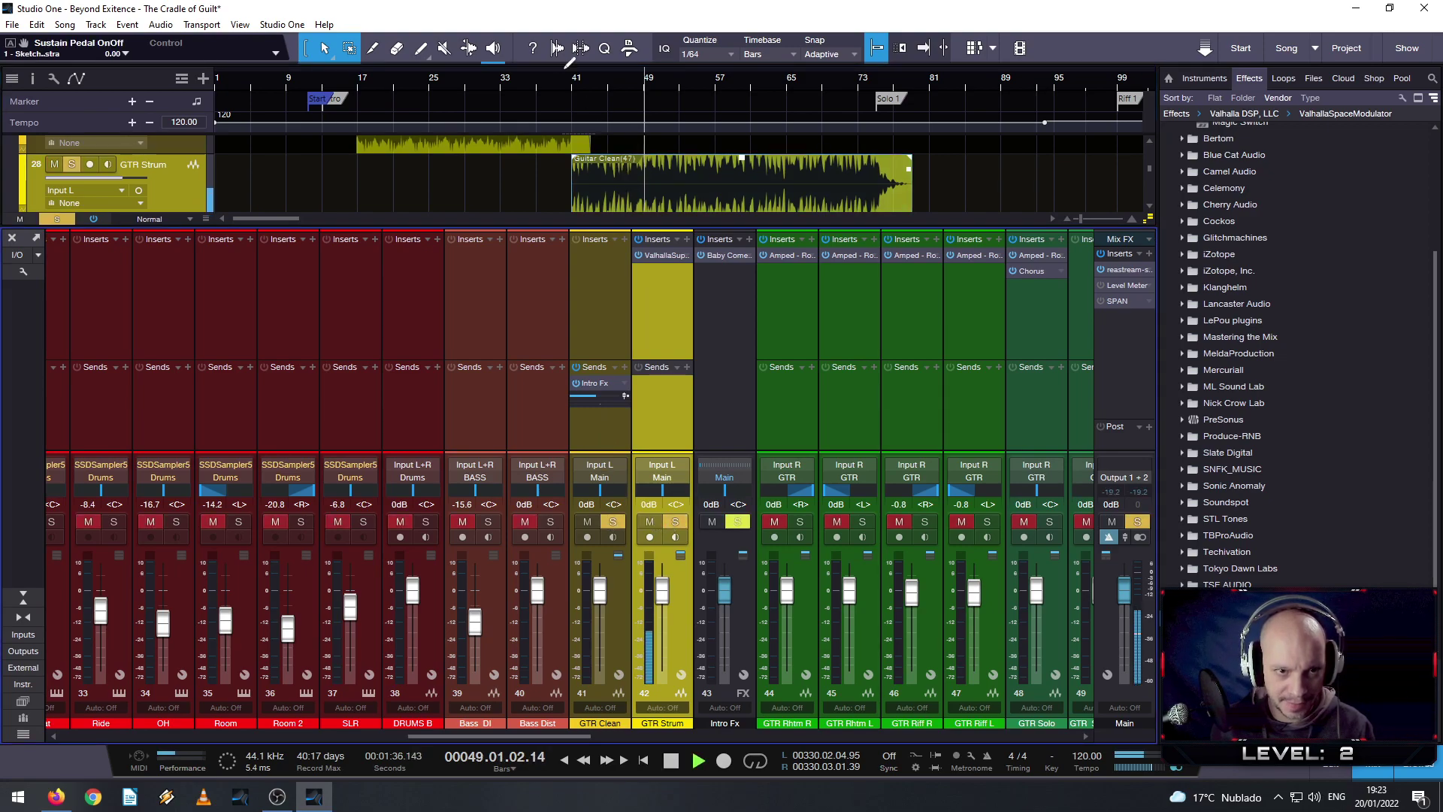
click(542, 77)
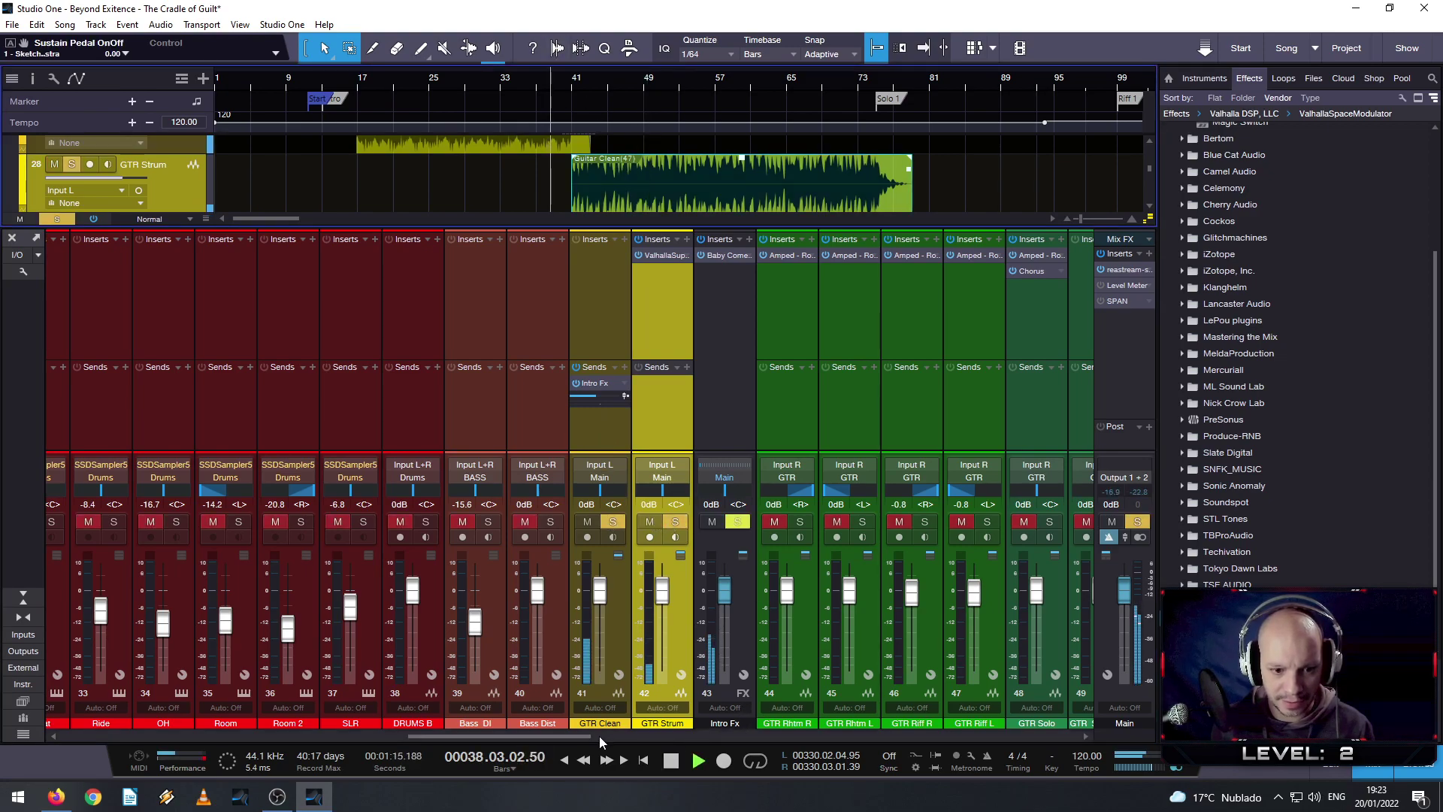
scroll(471, 202, up, 2)
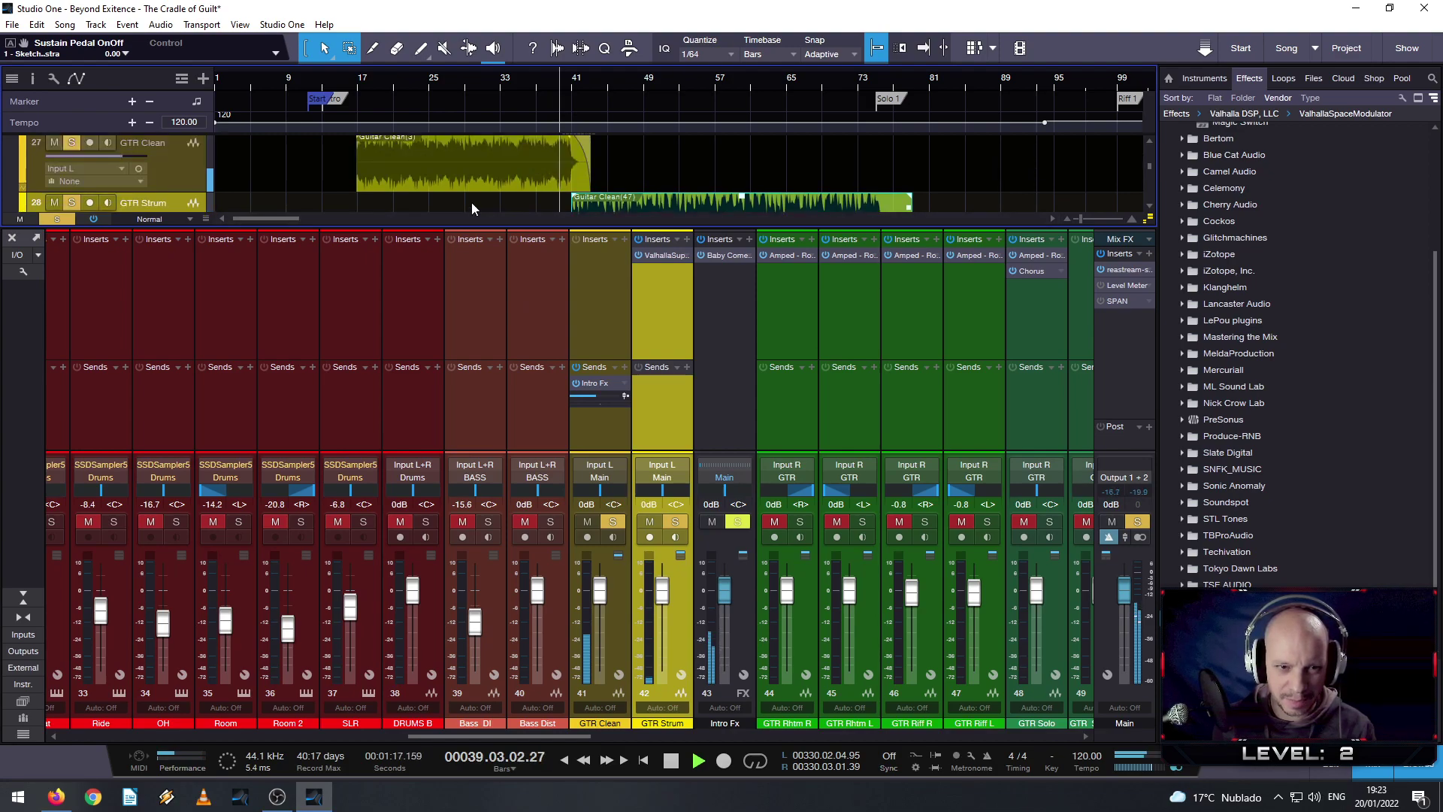
scroll(471, 202, down, 1)
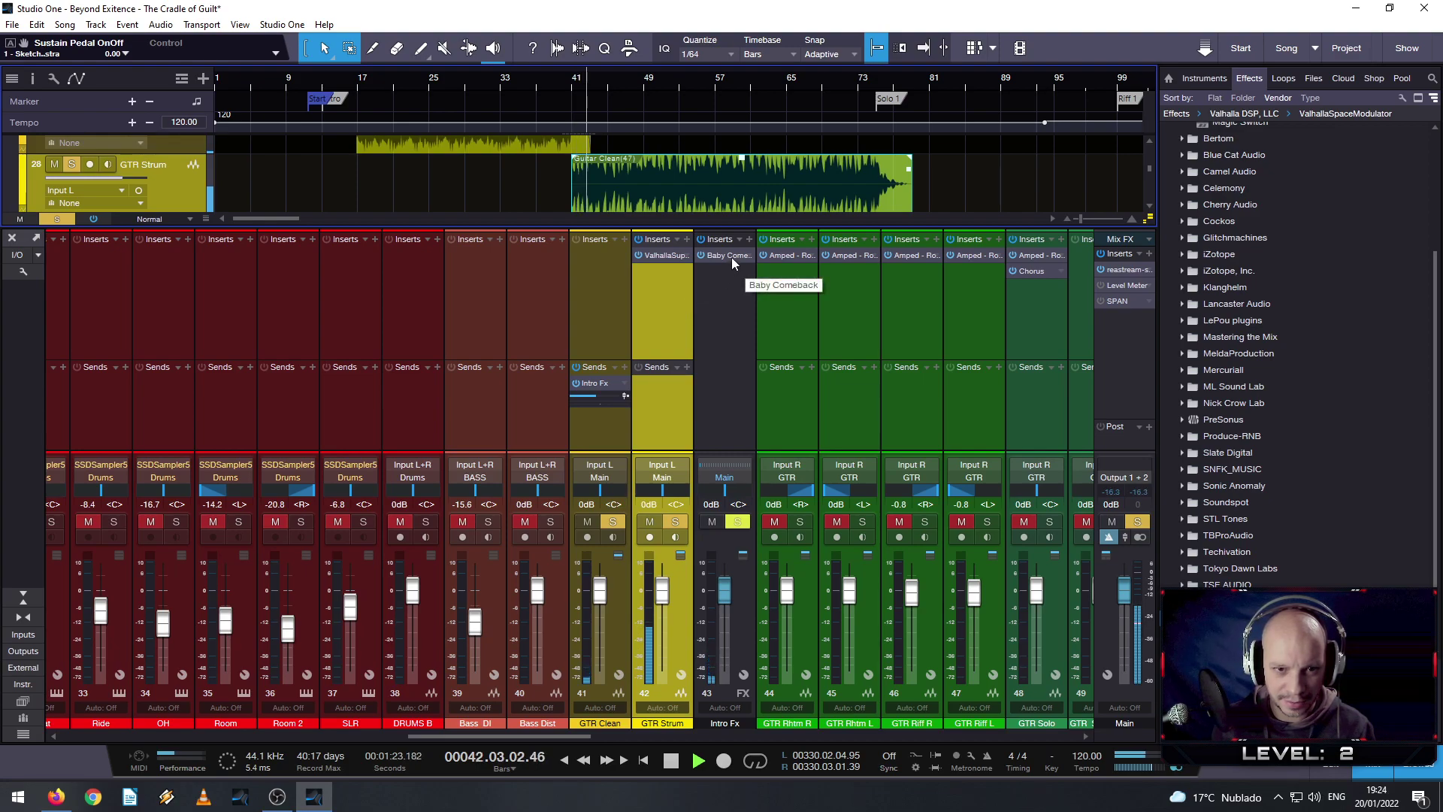
- Copy the Baby Comeback delay from the Intro Fx channel to GTR Strum's inserts and turn off its Ping-Pong option
drag(732, 257, 687, 314)
double_click(657, 272)
key(space)
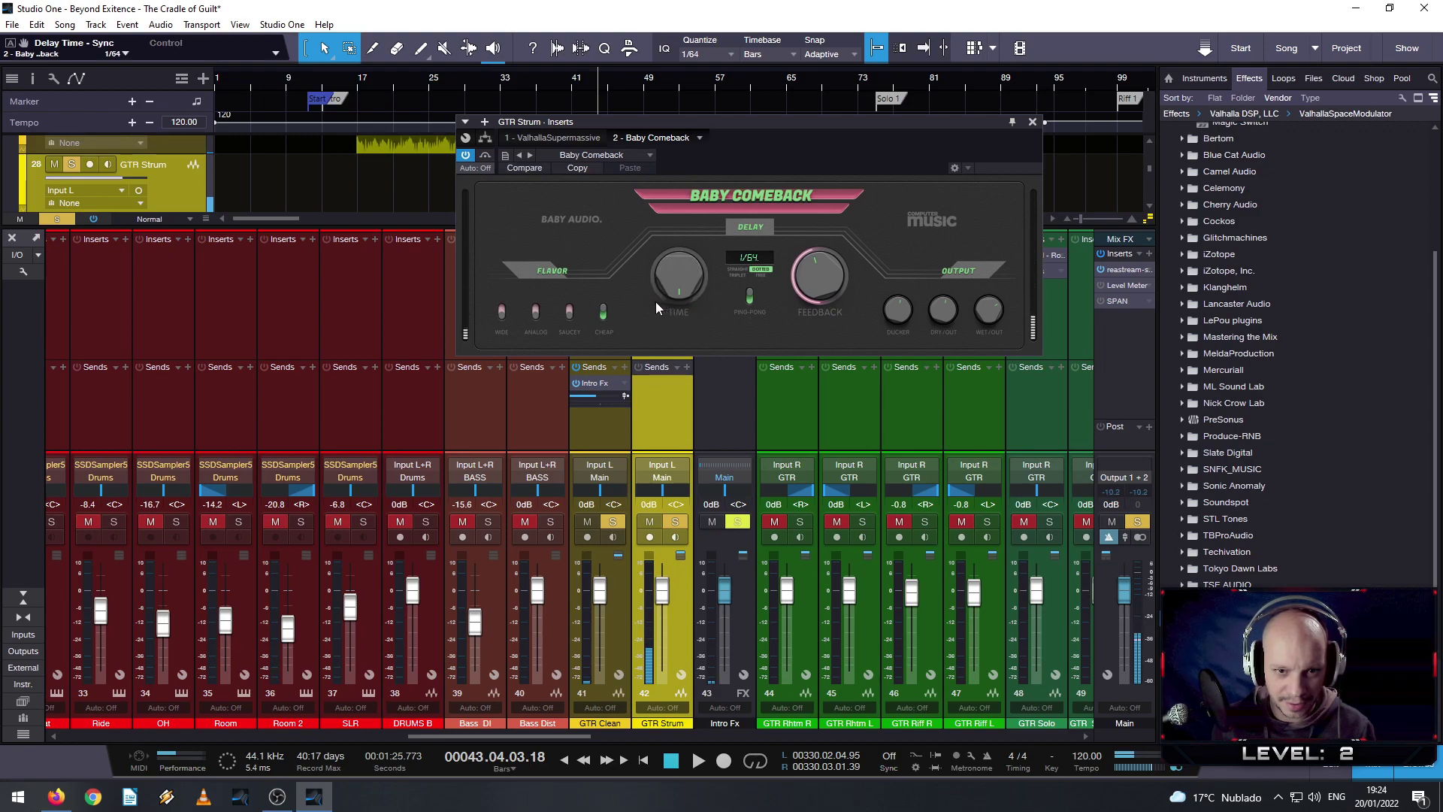
click(746, 297)
key(space)
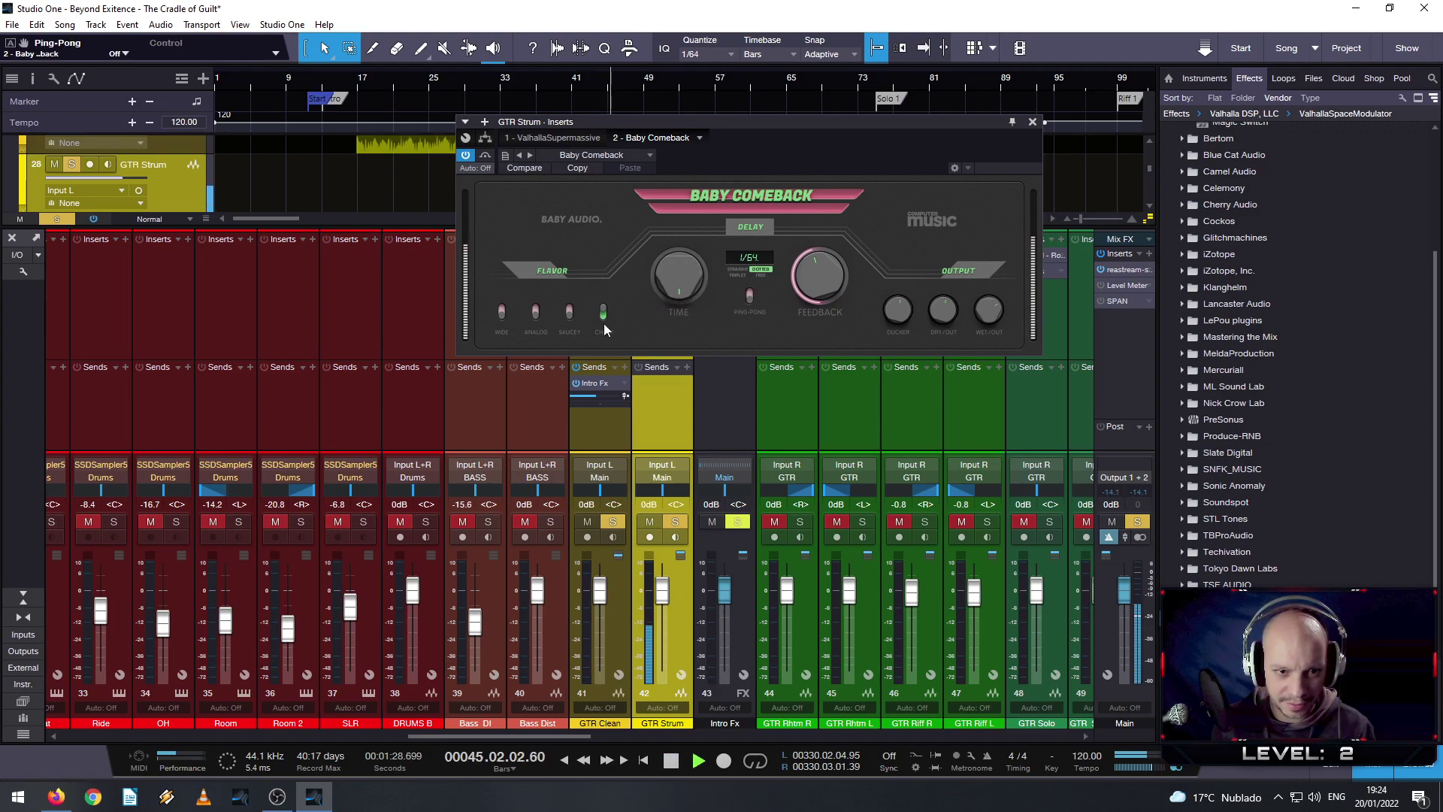
- Try Baby Comeback's Analog flavor, choose Wide instead and lower the feedback to 6 %
click(538, 314)
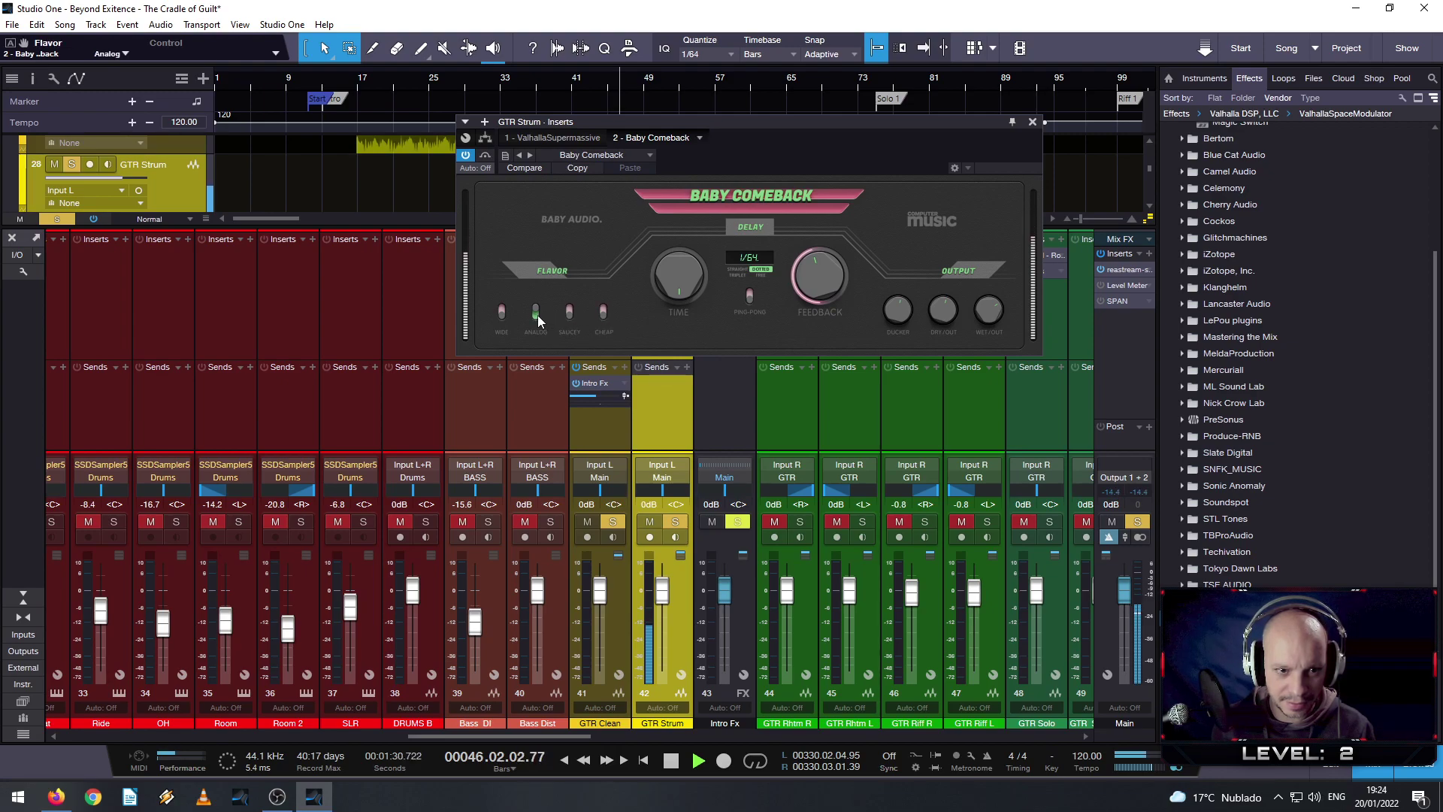
click(499, 311)
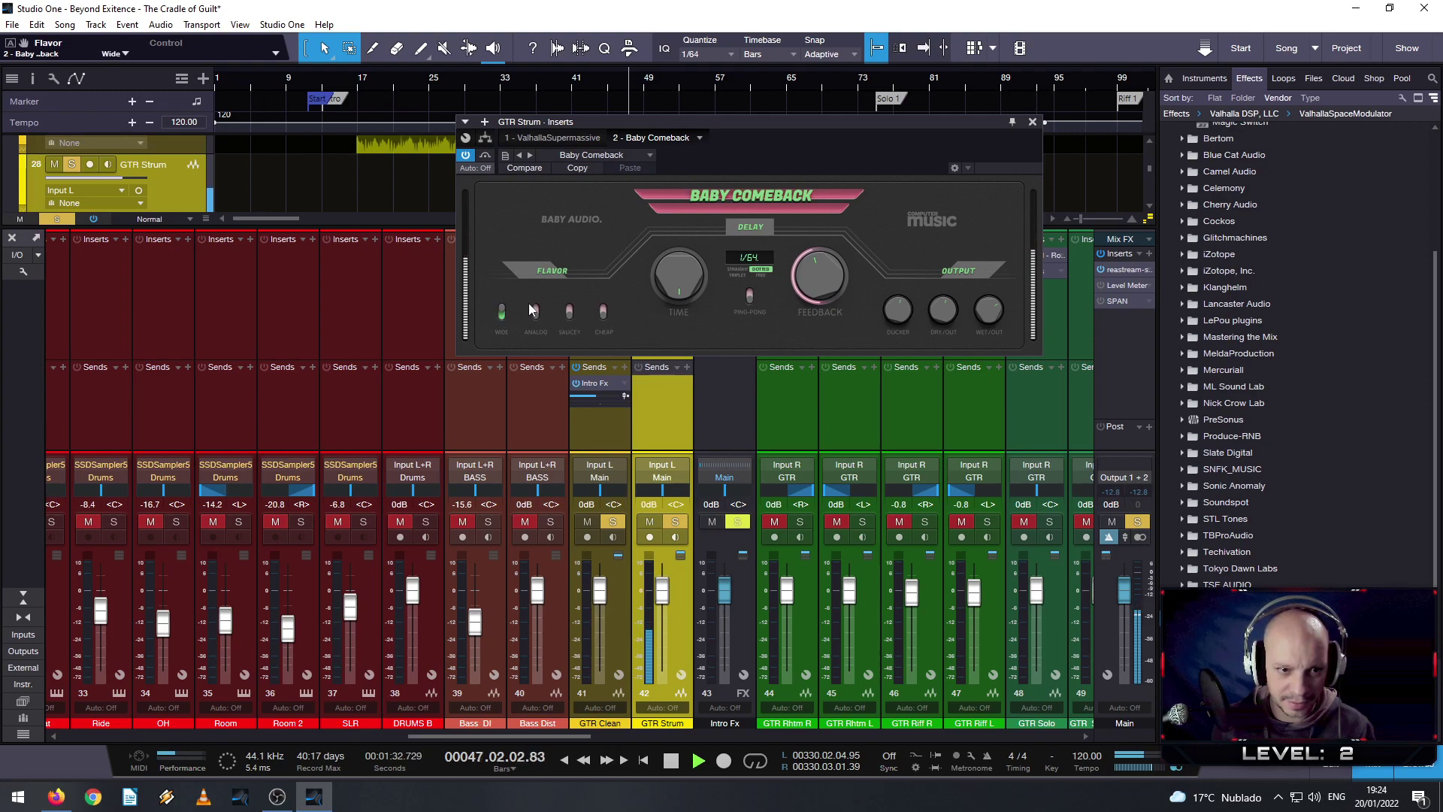
drag(821, 284, 842, 359)
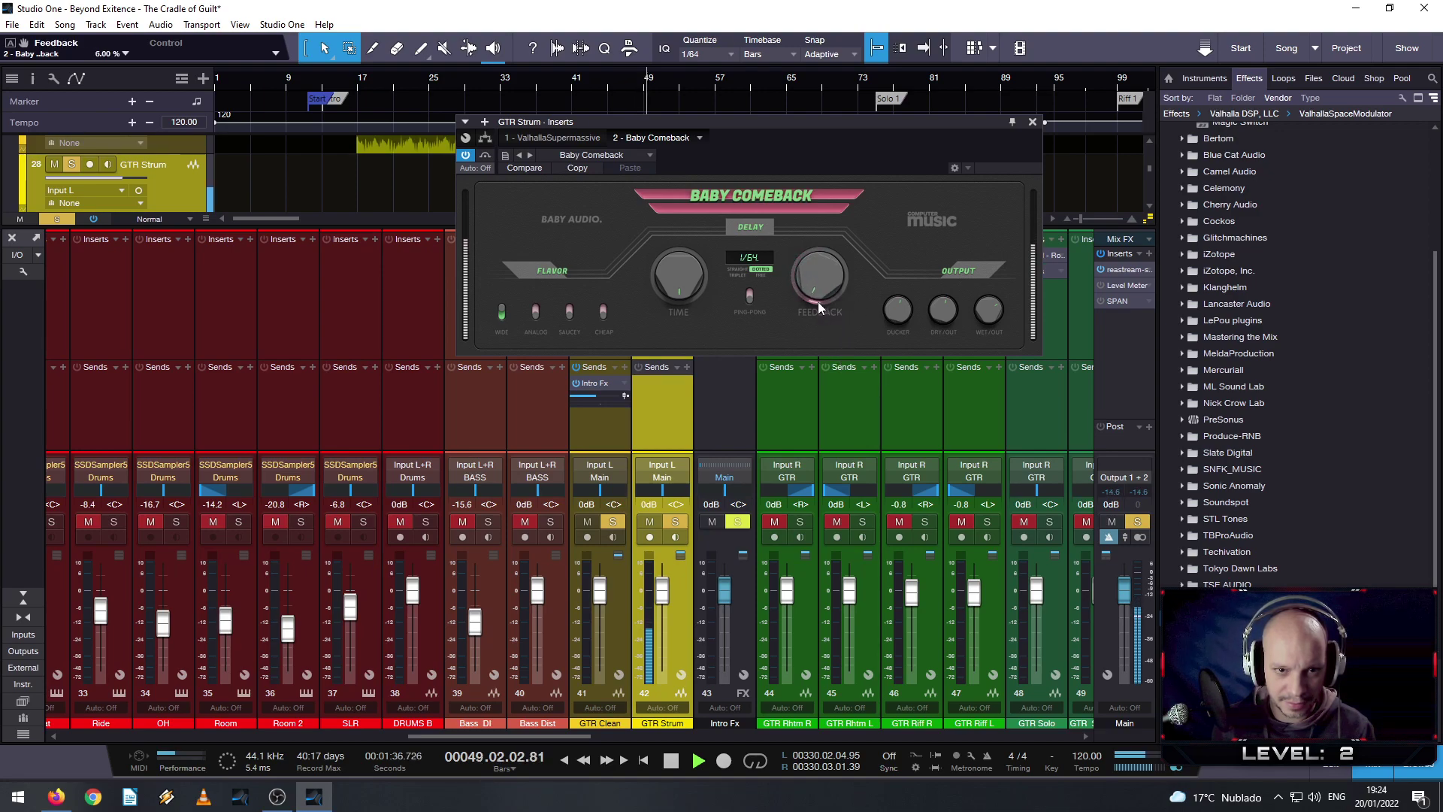
- Set Baby Comeback's wet output to 110.8 % and dry output to about 143.6 %, and replay from about bar 36
drag(739, 125, 744, 272)
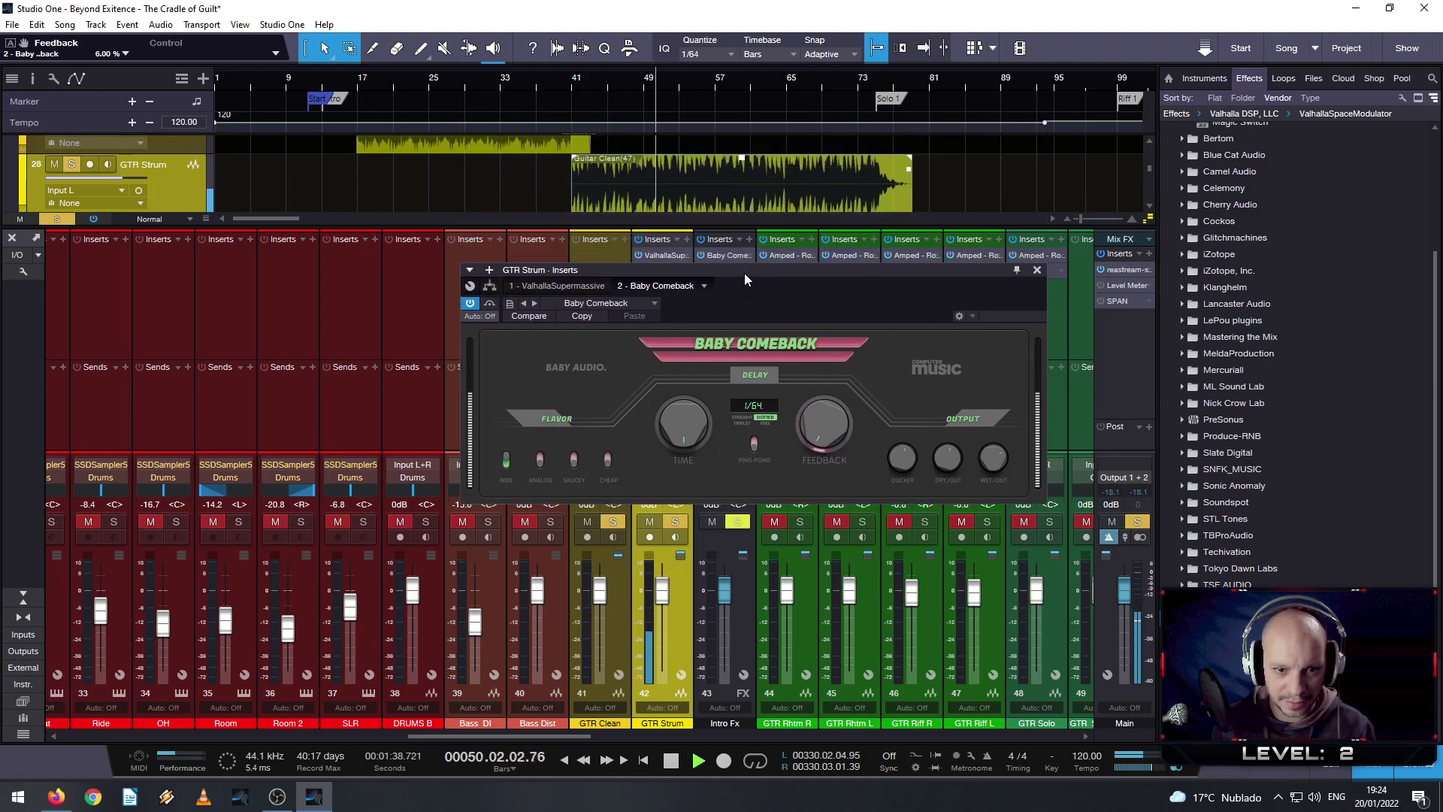
click(990, 467)
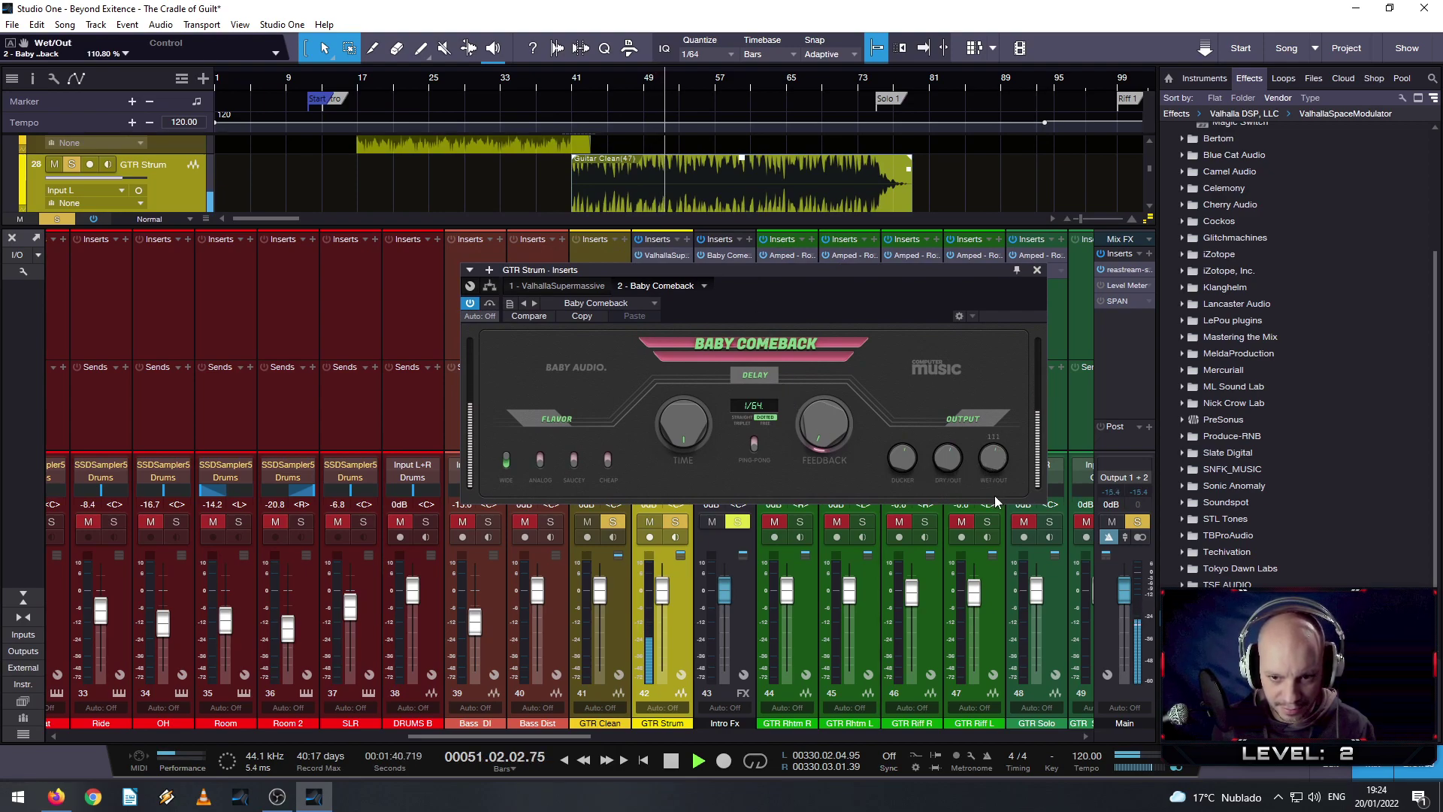
drag(958, 462, 926, 431)
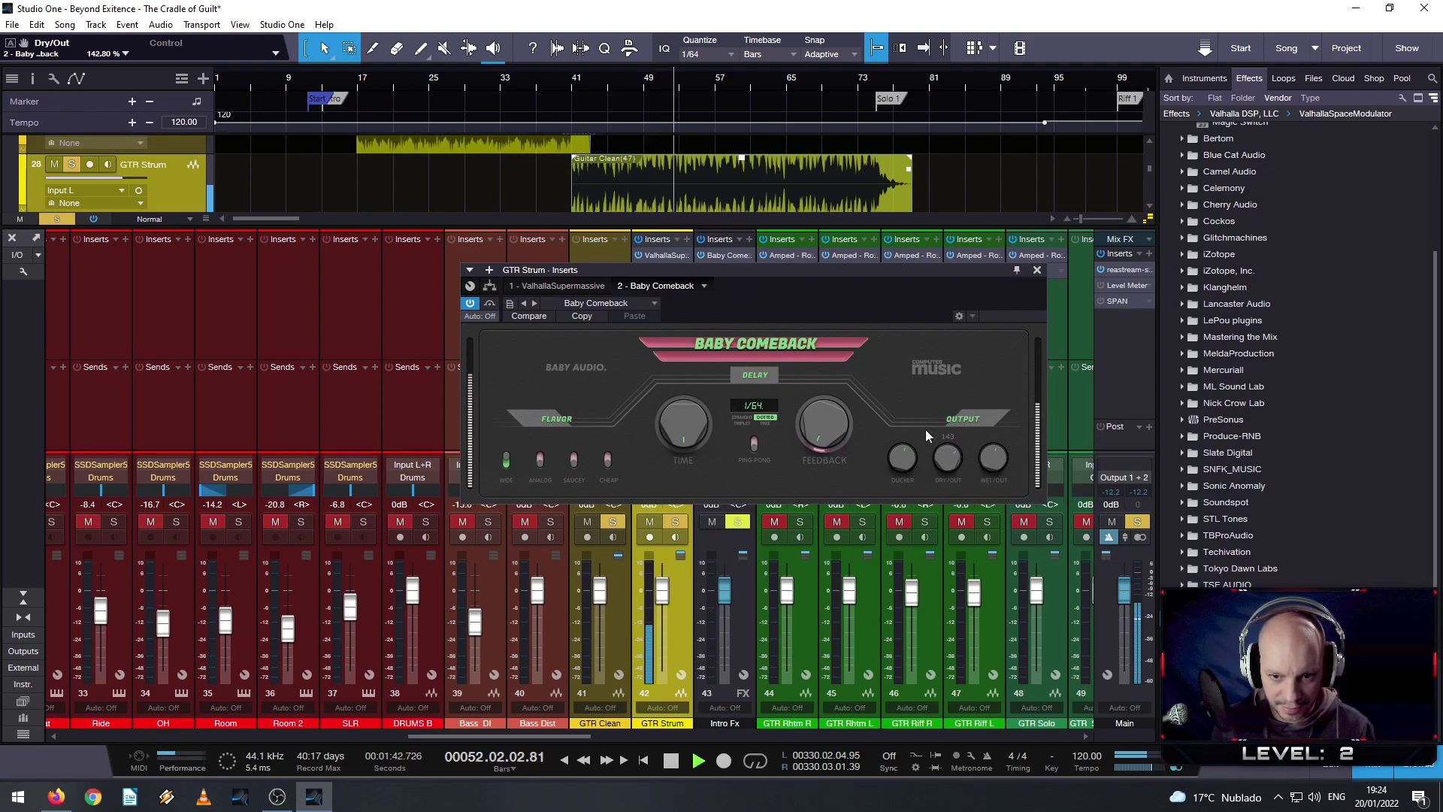
click(530, 86)
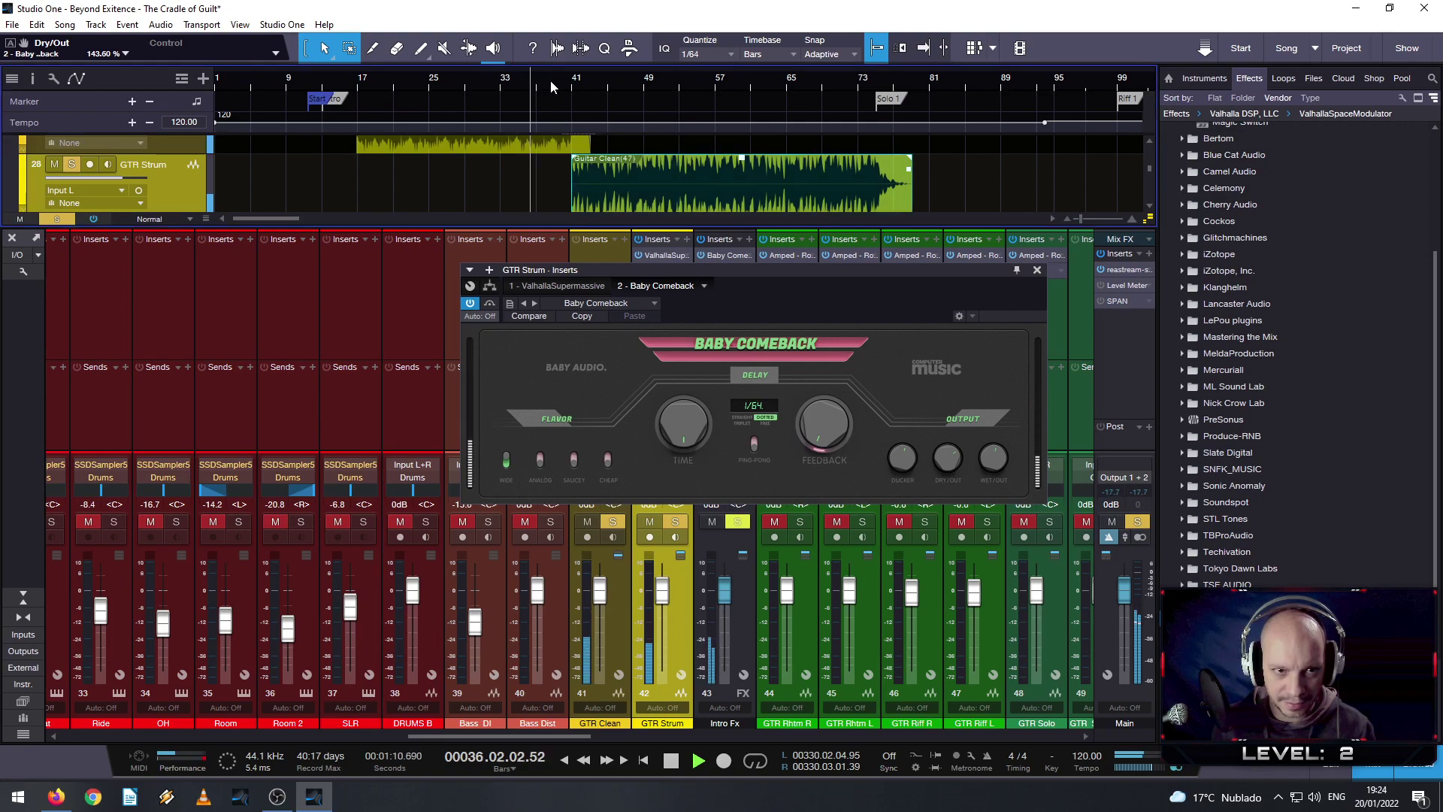
- Turn on Ping-Pong in GTR Strum's Baby Comeback delay and try a 1/32 delay time before going back to 1/64
click(606, 78)
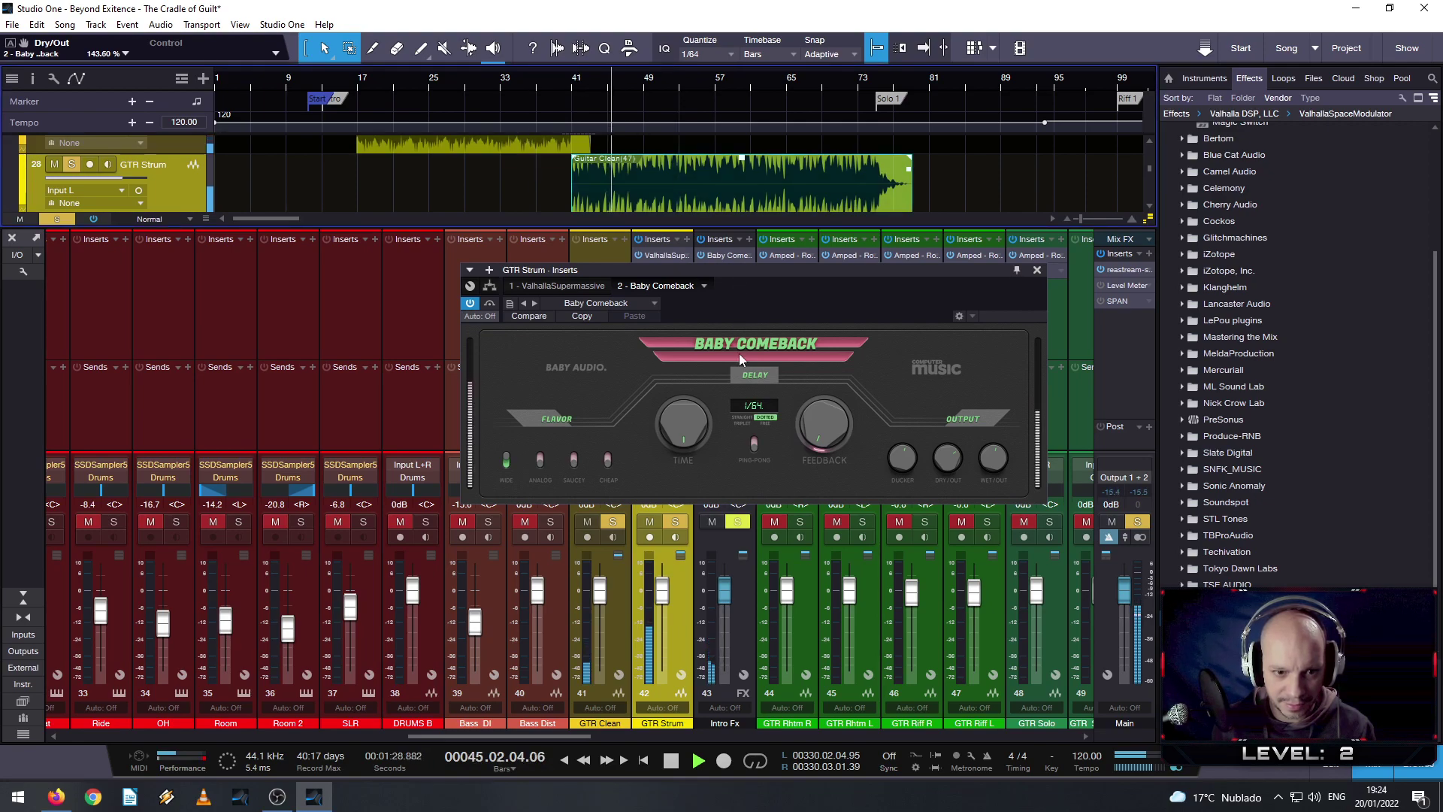
click(755, 444)
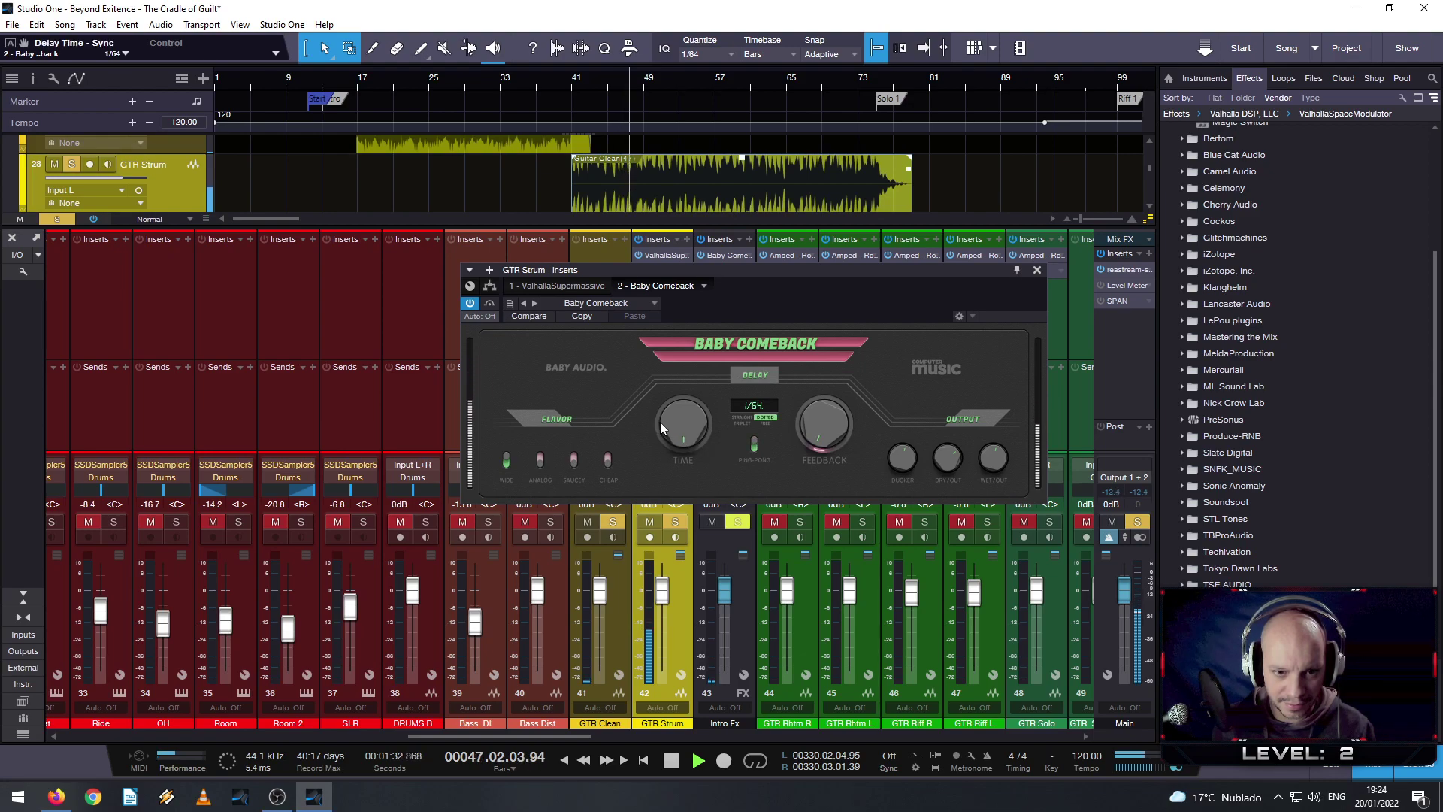
drag(675, 430, 655, 417)
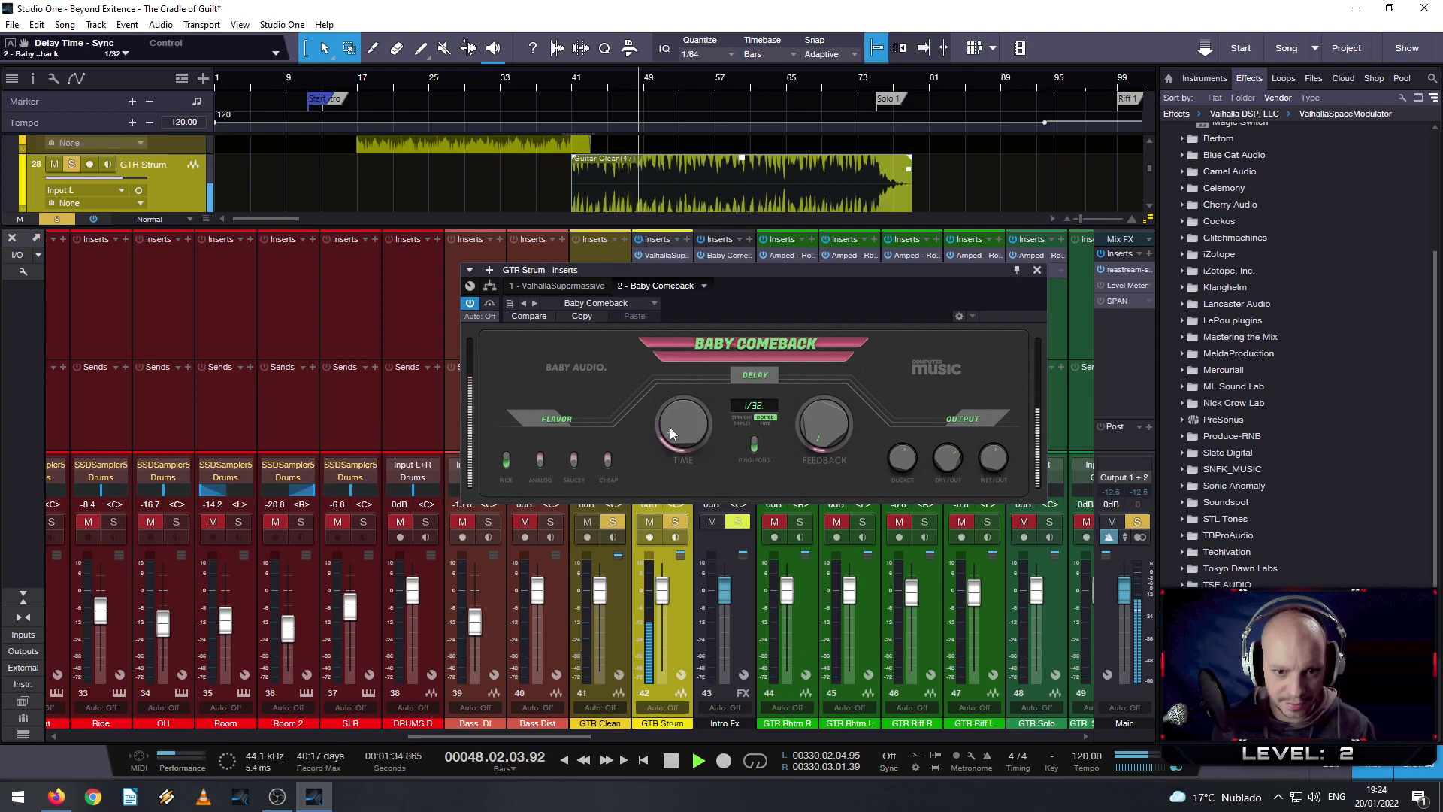
drag(669, 427, 692, 463)
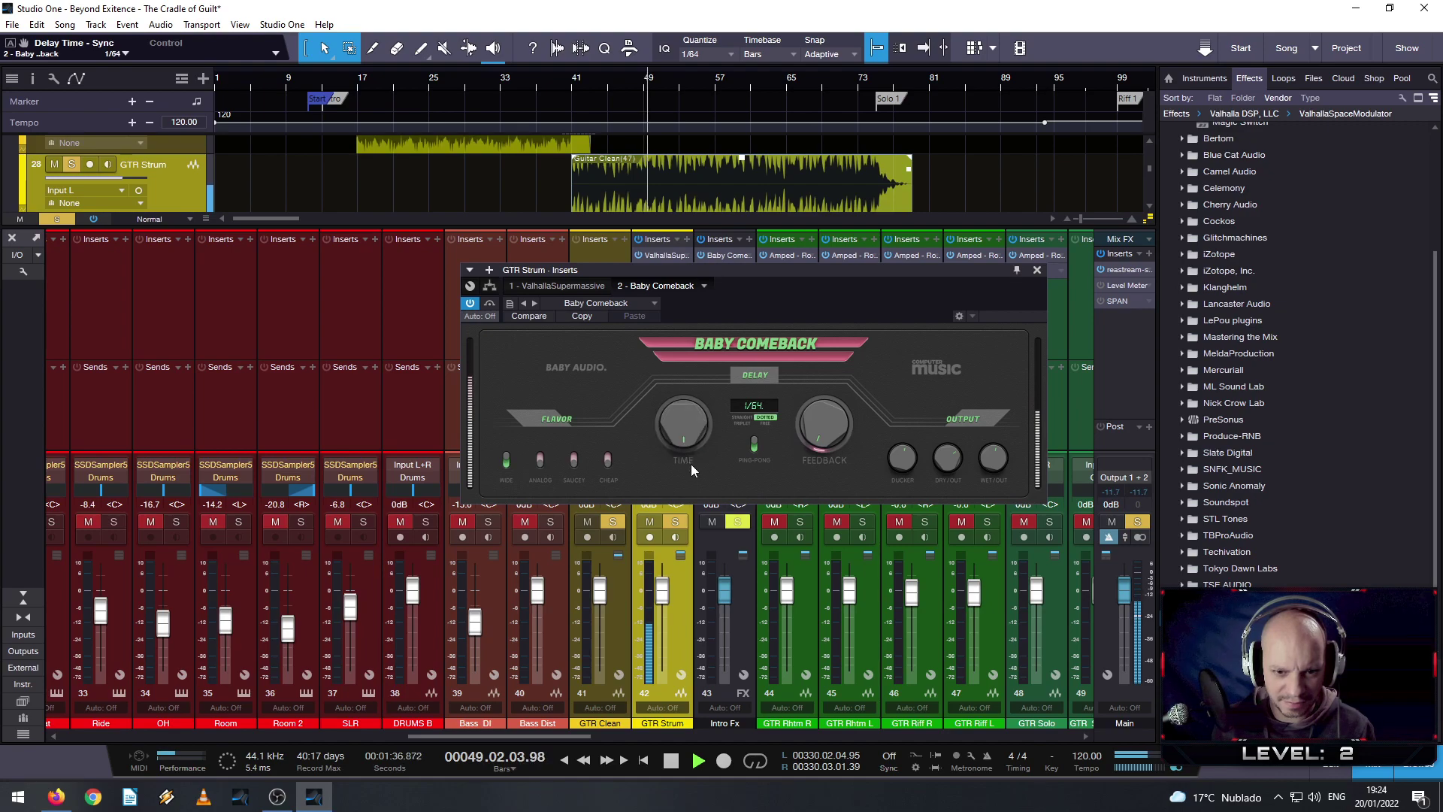
- Try Baby Comeback with more feedback, the ducker at 48 %, dry output at 47 % and wet output at 108.8 %
drag(832, 431, 854, 596)
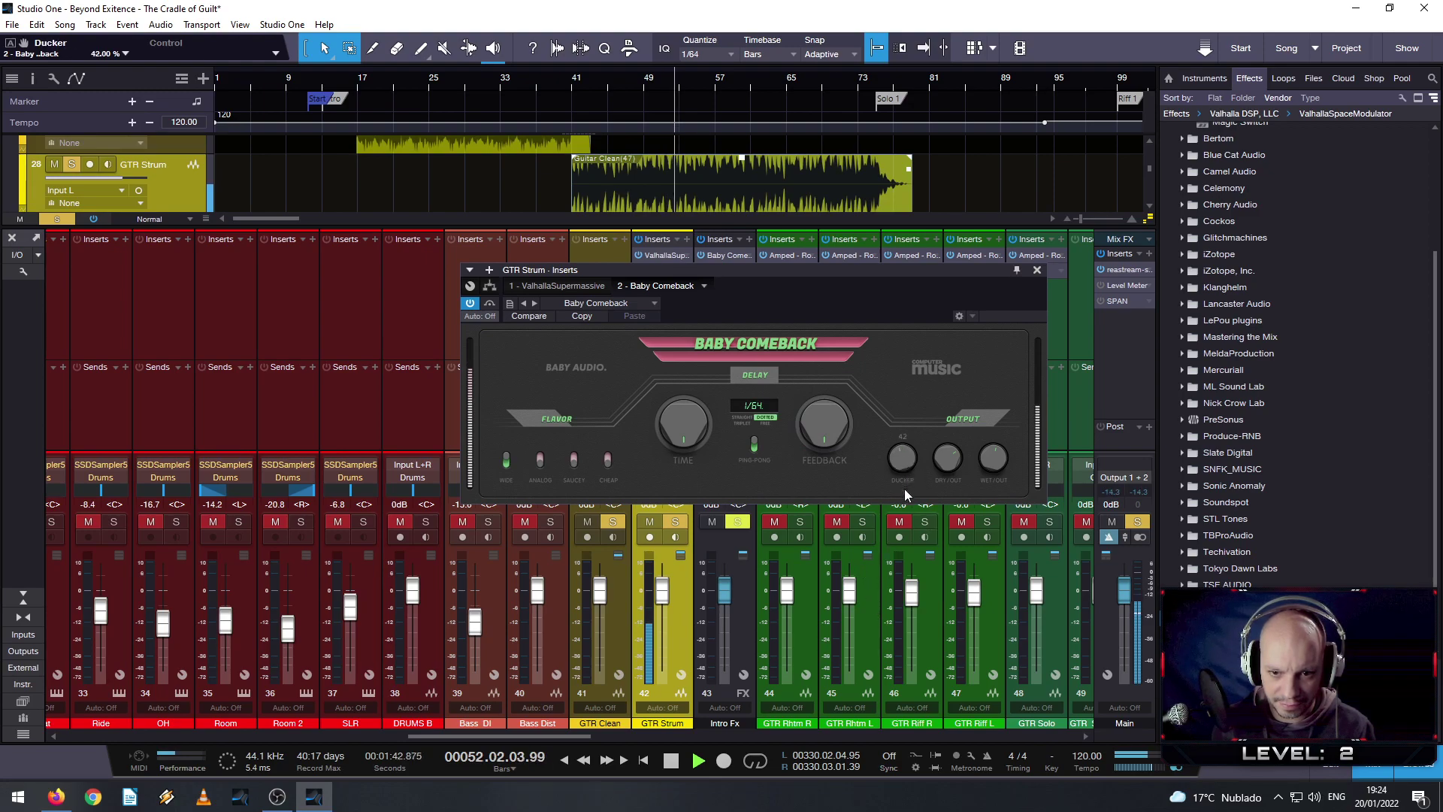
drag(907, 554, 810, 278)
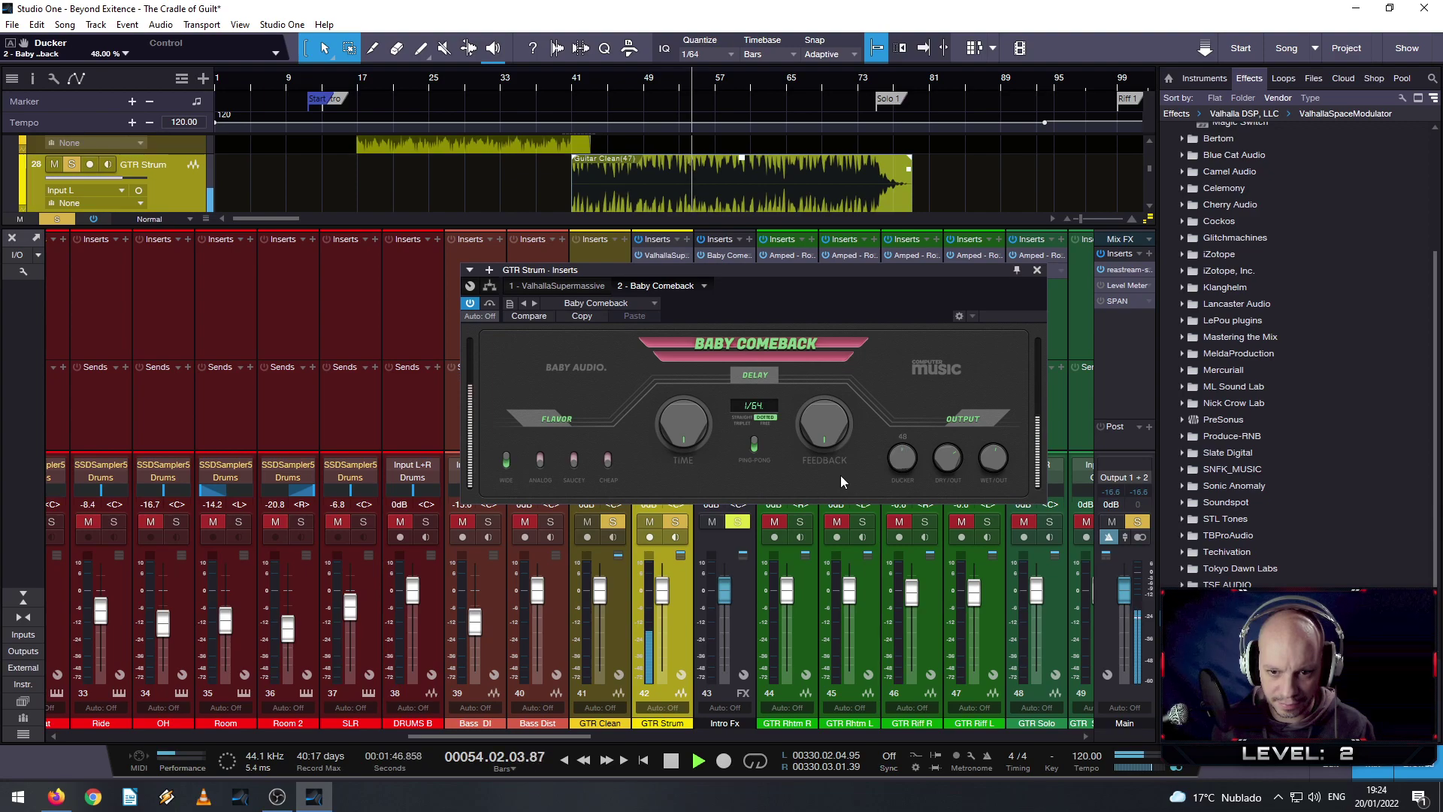
mouse_move(938, 464)
mouse_down()
mouse_move(962, 528)
mouse_move(981, 488)
mouse_move(946, 448)
mouse_up()
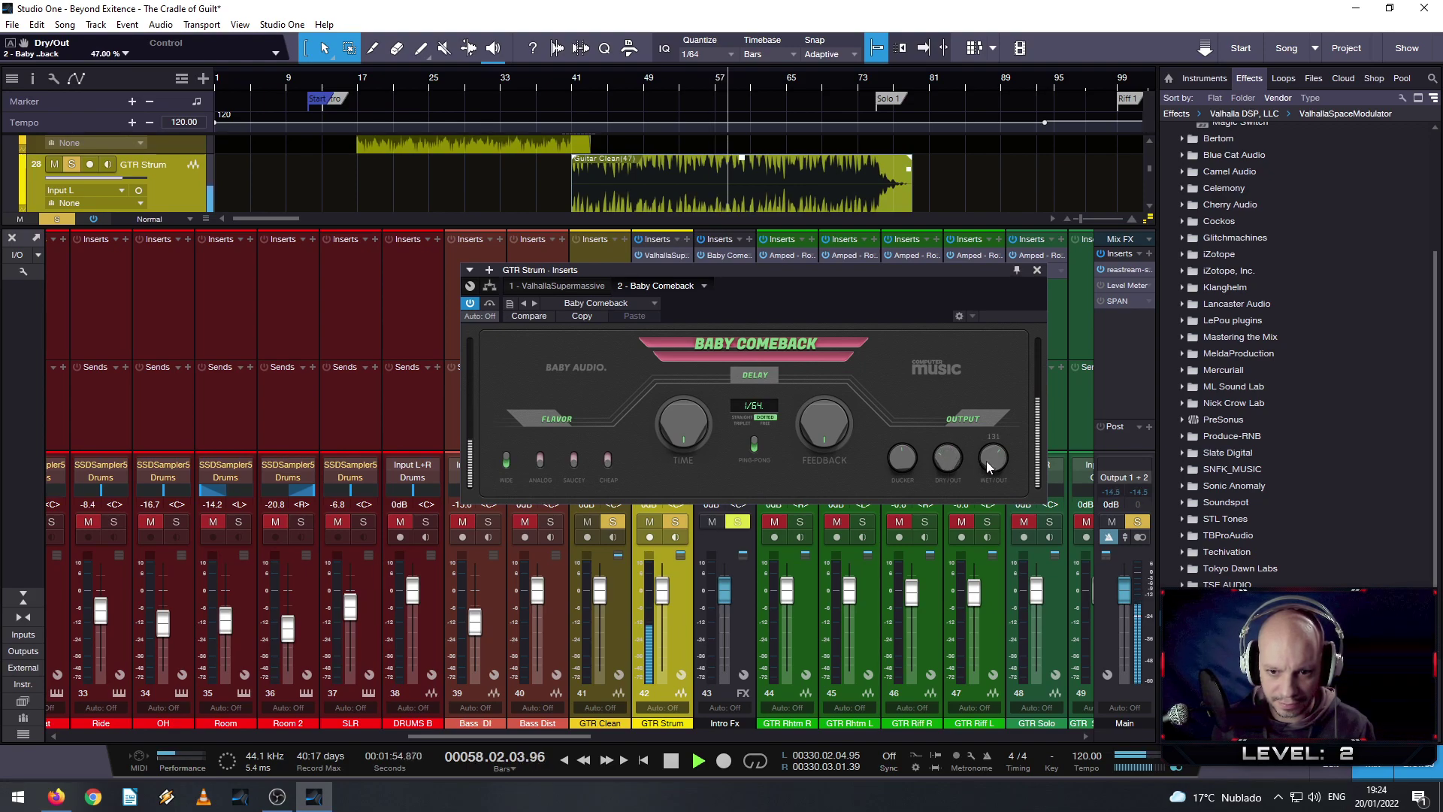
mouse_move(986, 461)
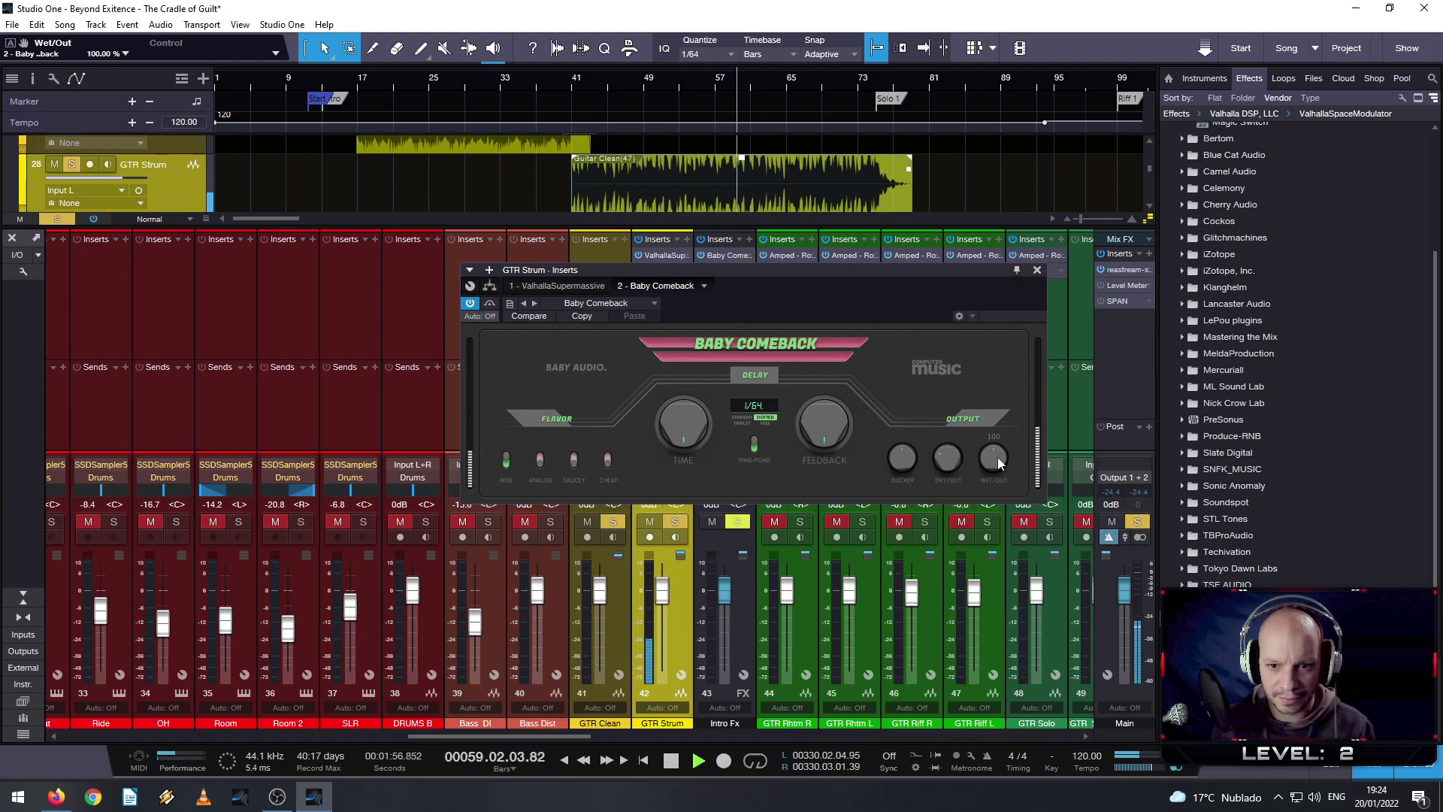
drag(997, 461, 999, 459)
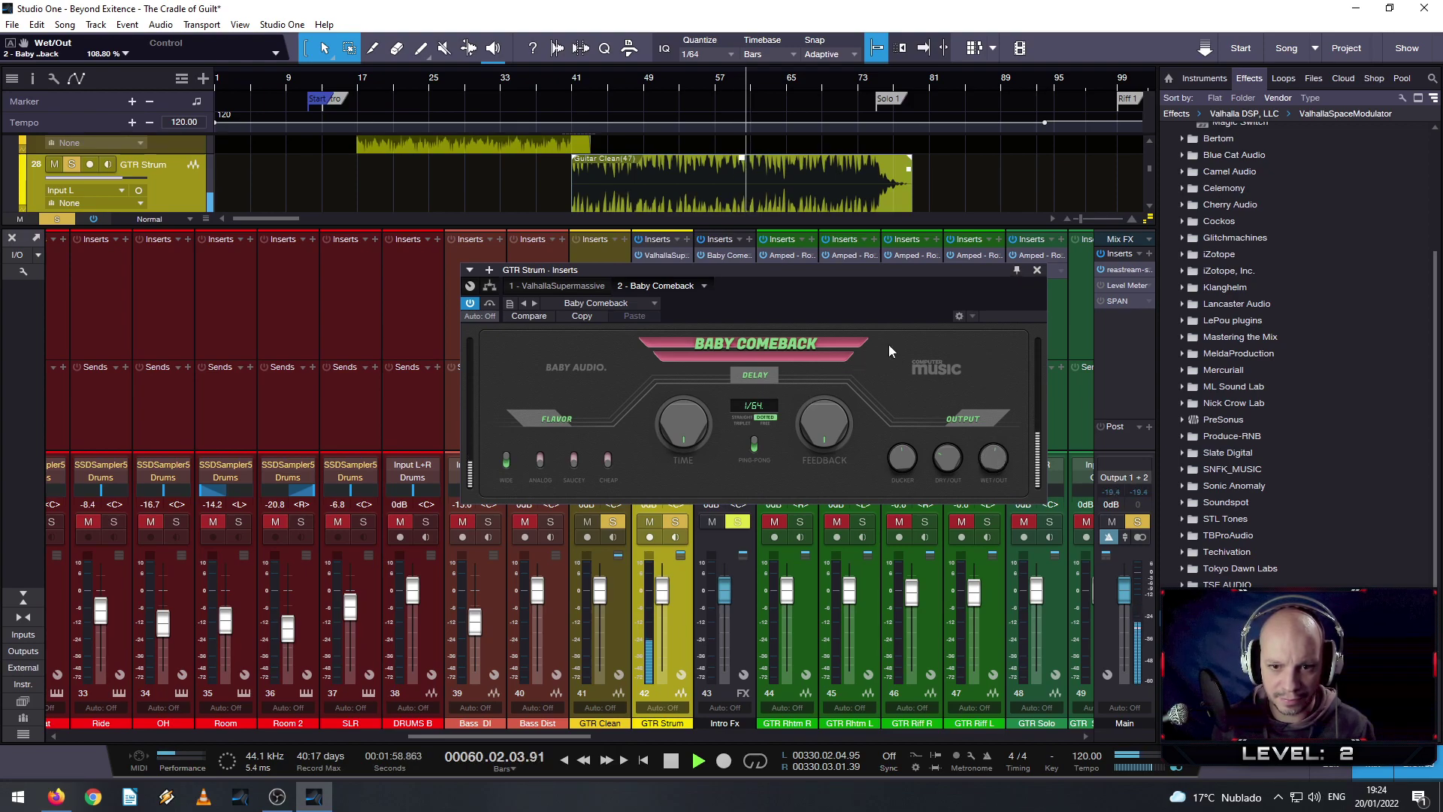
click(1037, 269)
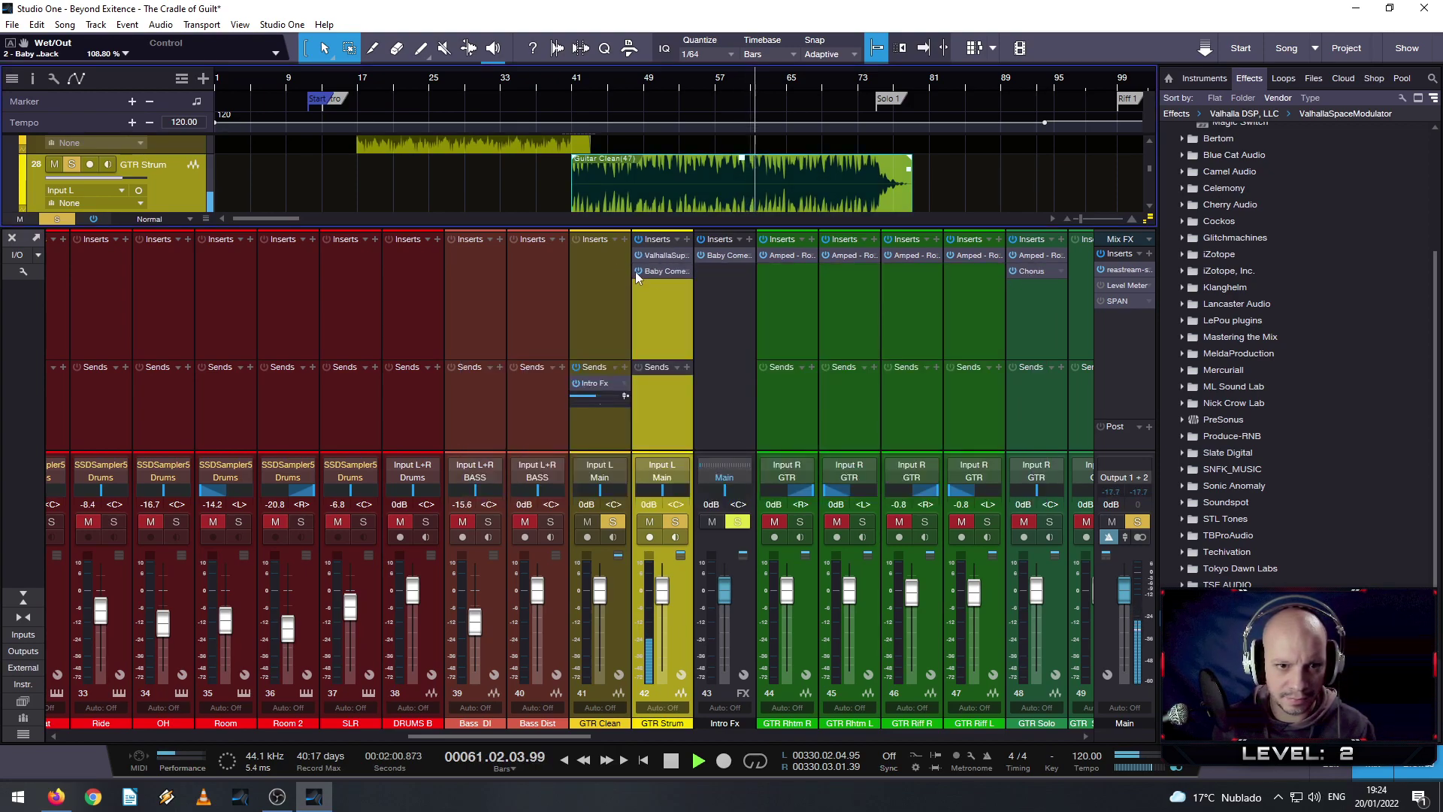
- Replay the clean guitar transition from about bars 37 and 43, and remove Baby Comeback from GTR Strum's inserts
click(528, 86)
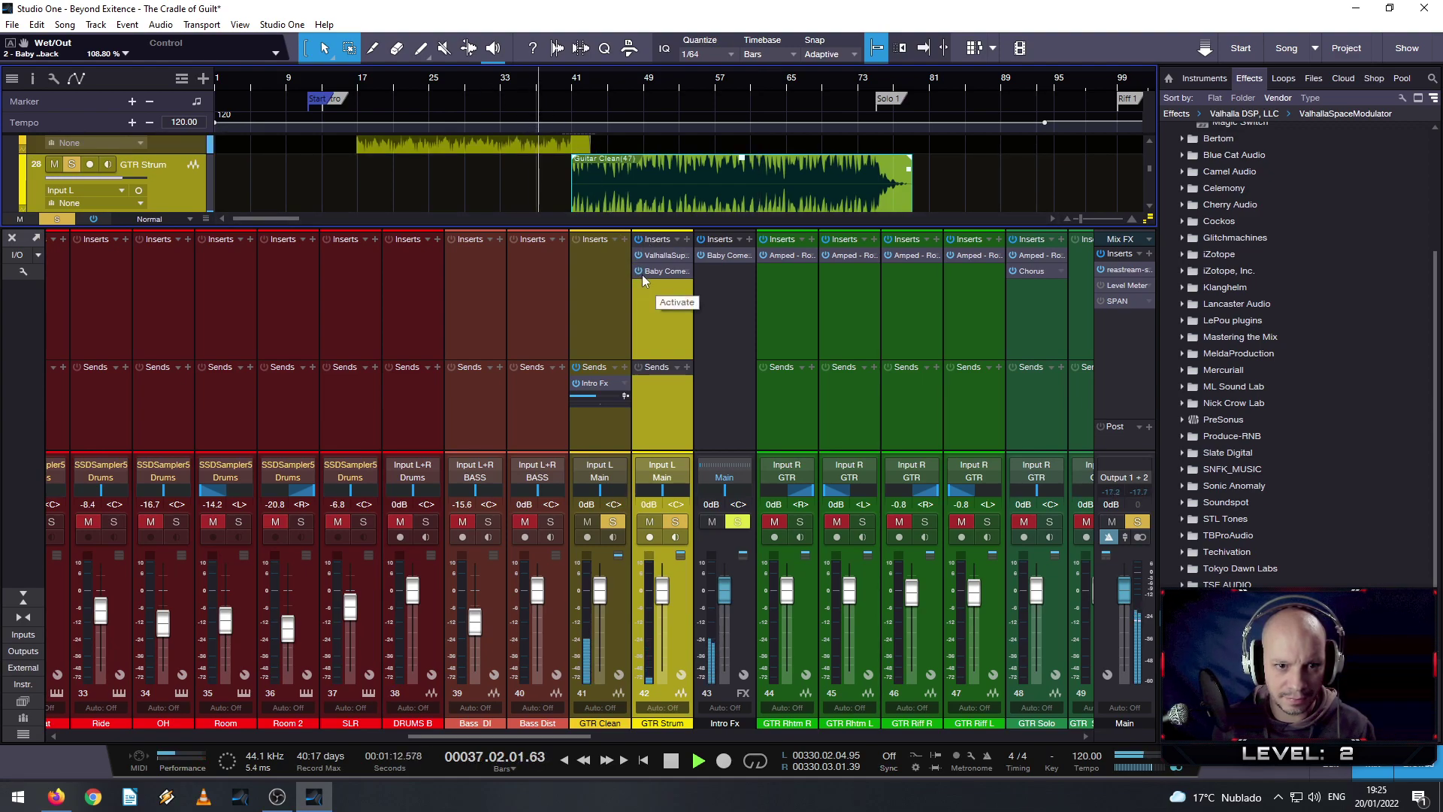
click(589, 84)
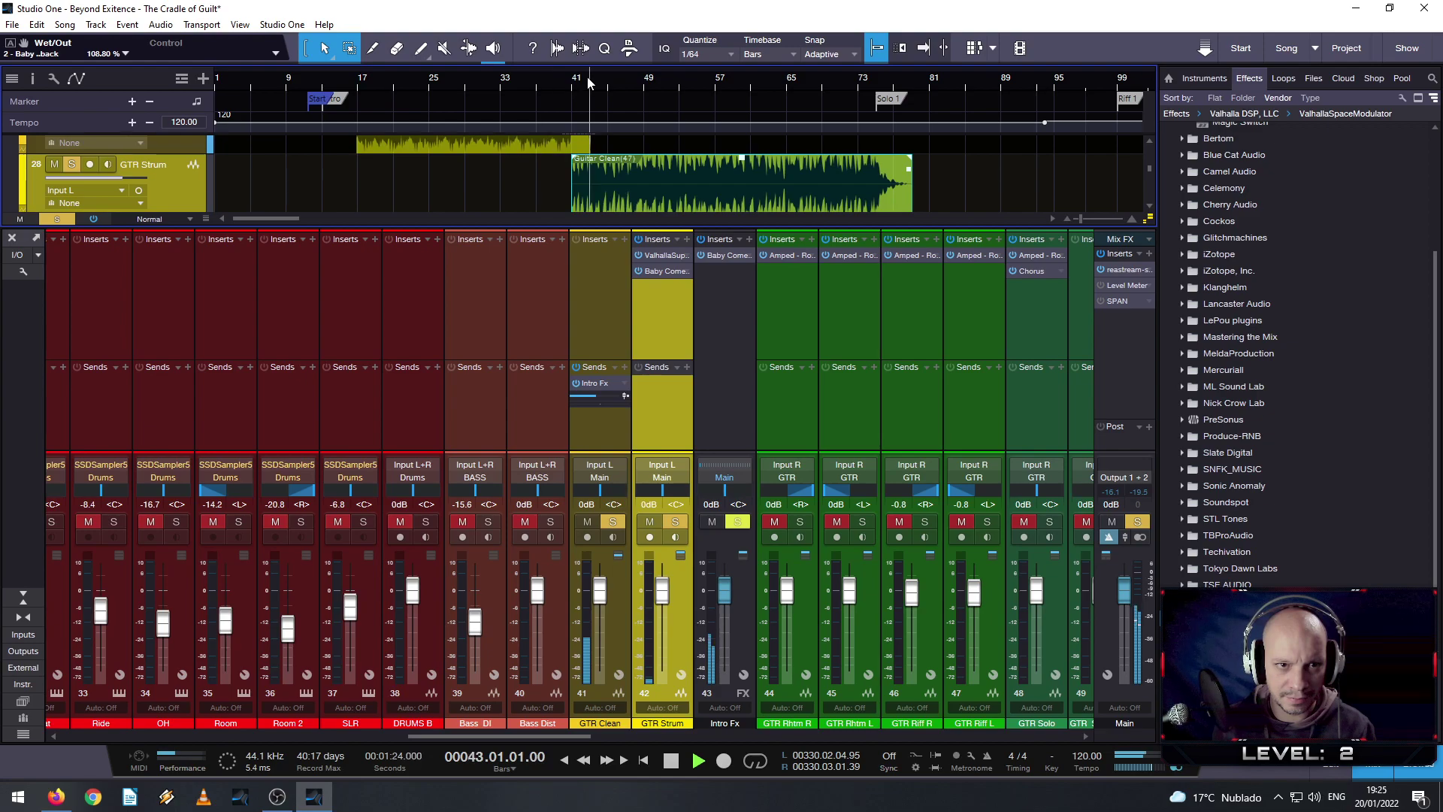
click(639, 272)
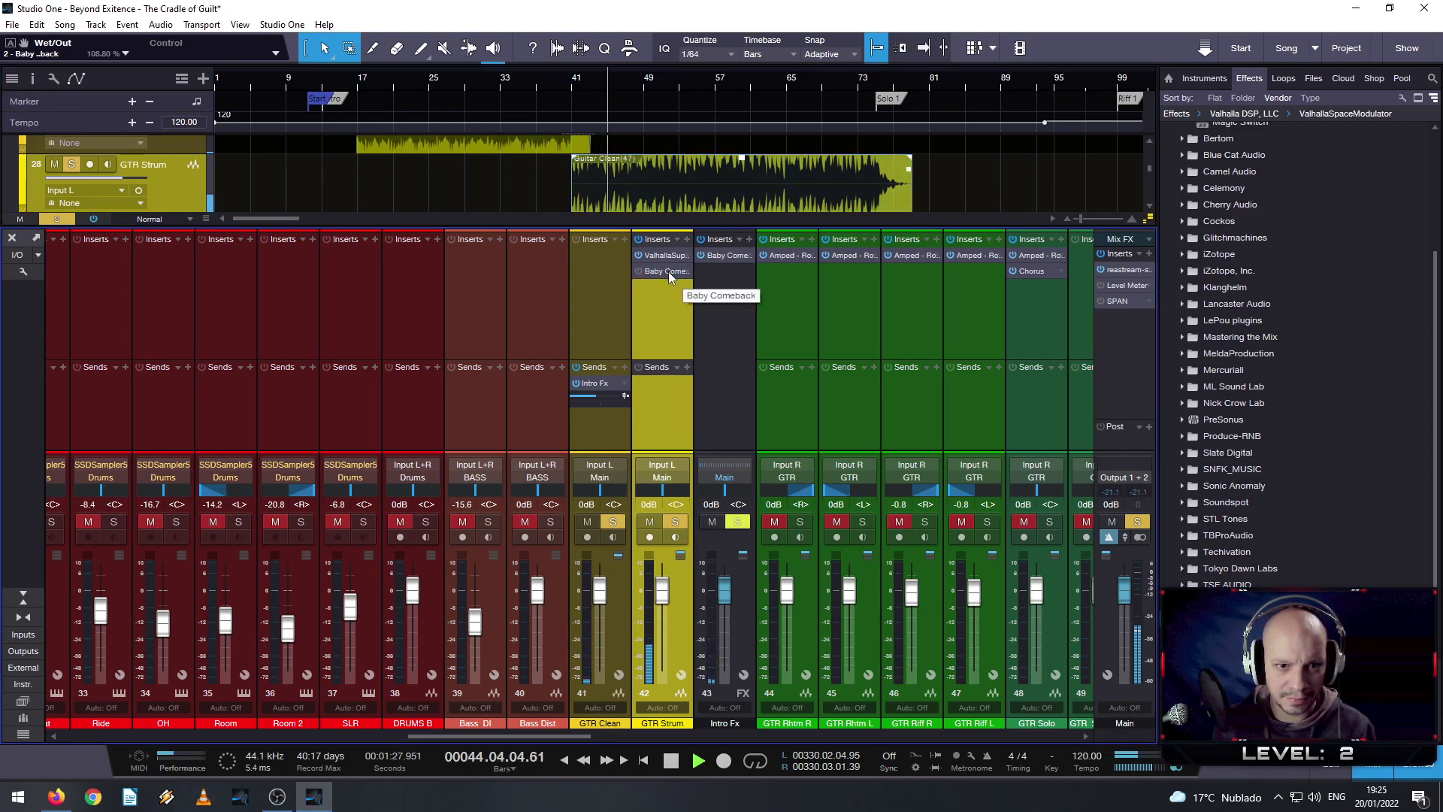
right_click(669, 272)
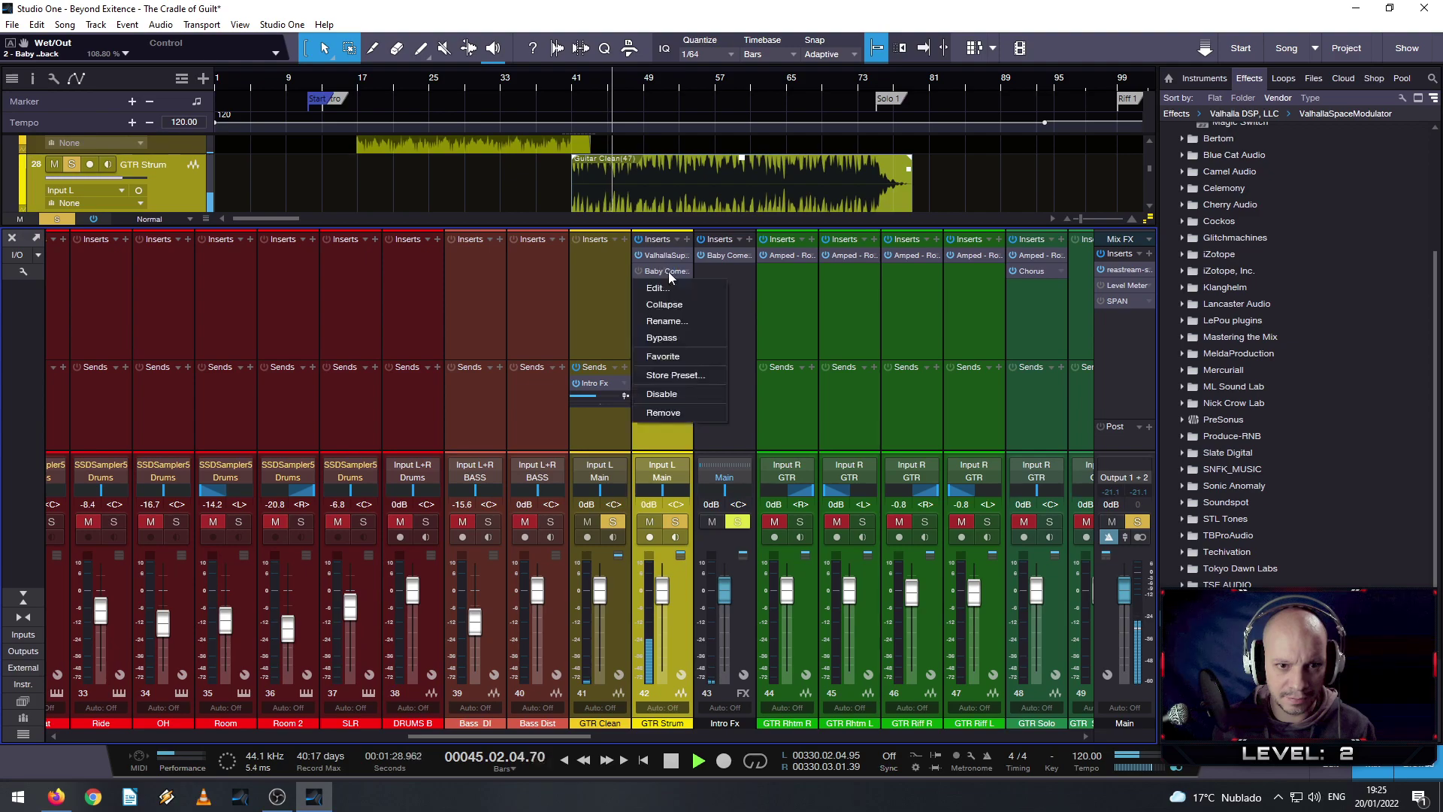
click(673, 411)
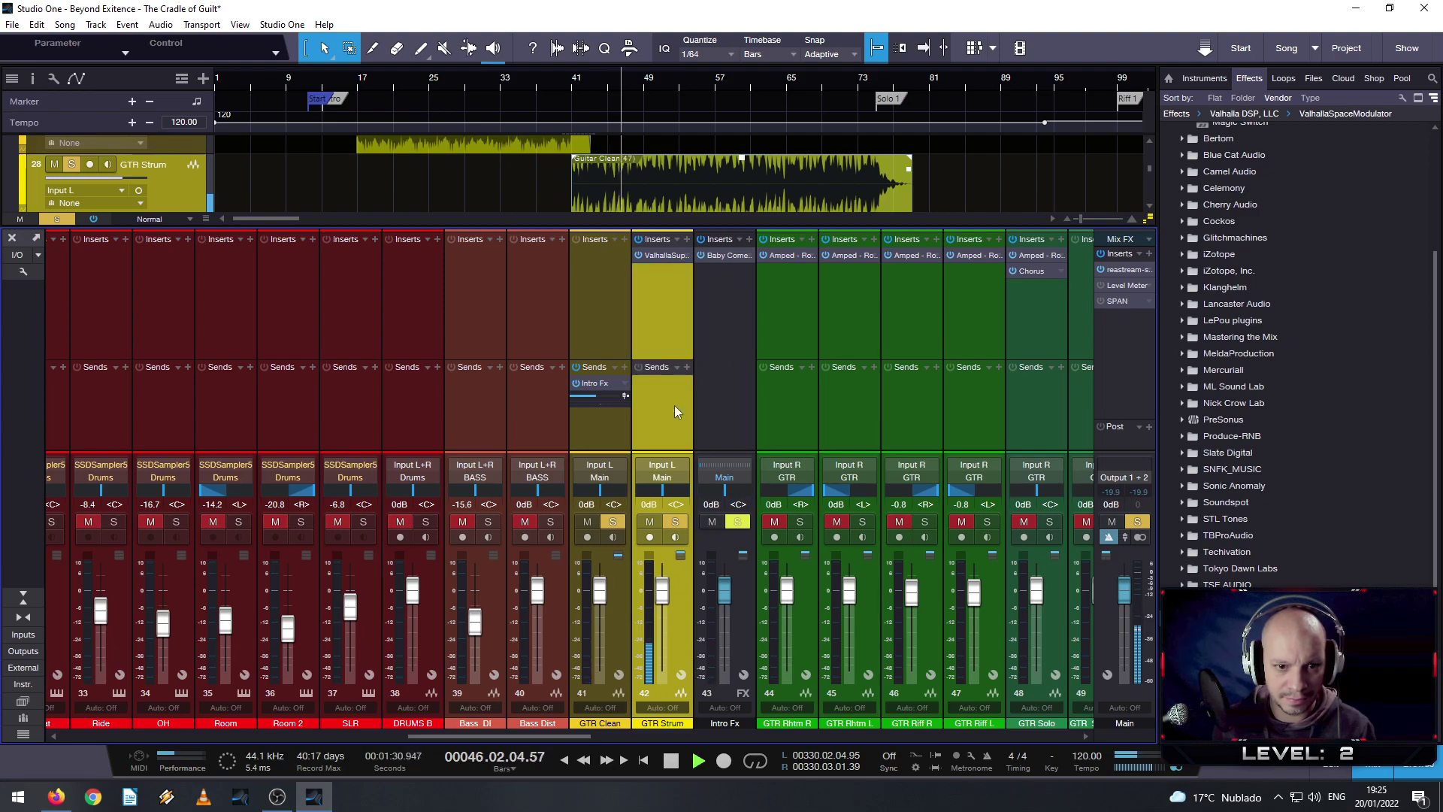
- Set GTR Strum's ValhallaSupermassive mix to 33.6 %, its low EQ to 460 Hz and its high EQ to 9310 Hz
double_click(656, 256)
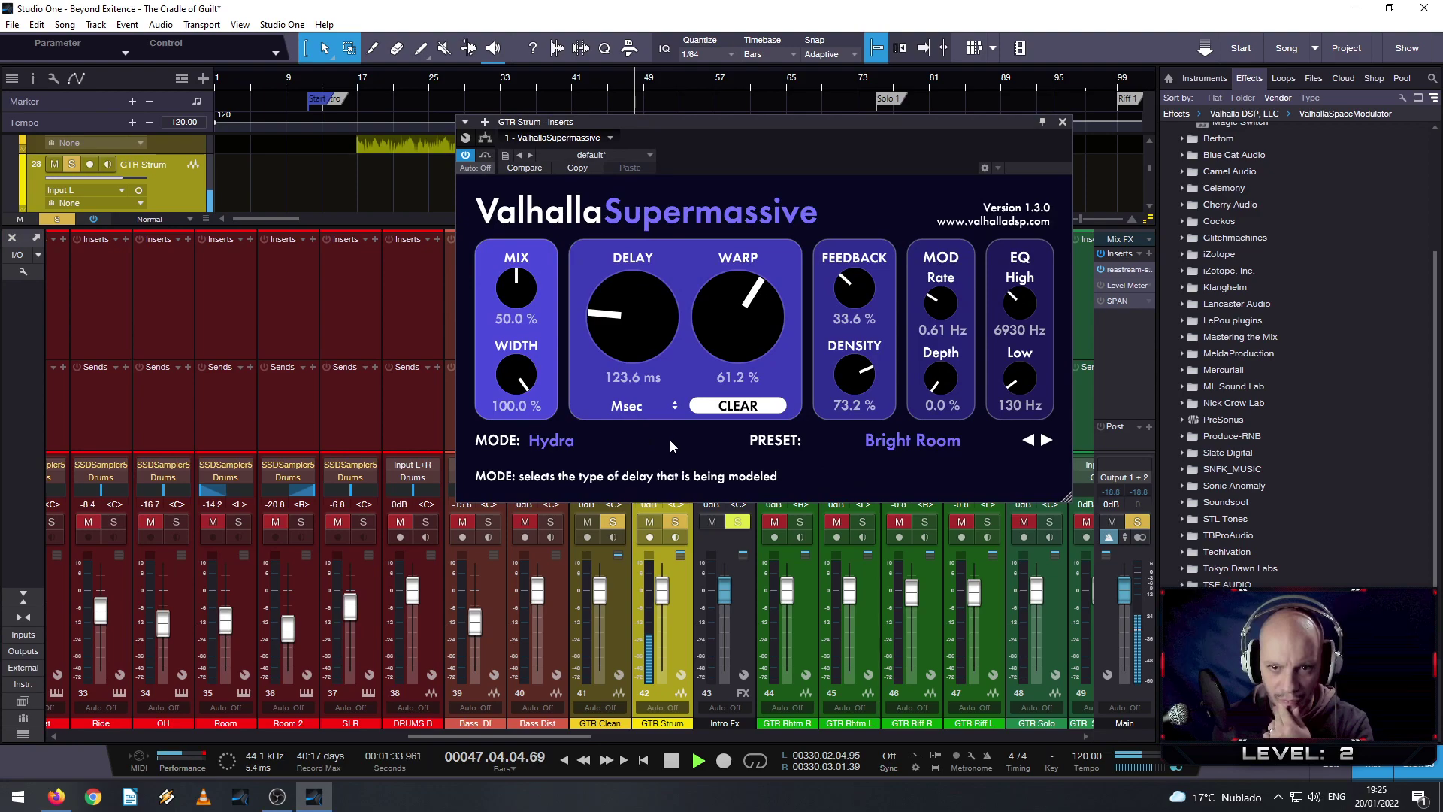
drag(514, 294, 523, 173)
drag(496, 276, 532, 406)
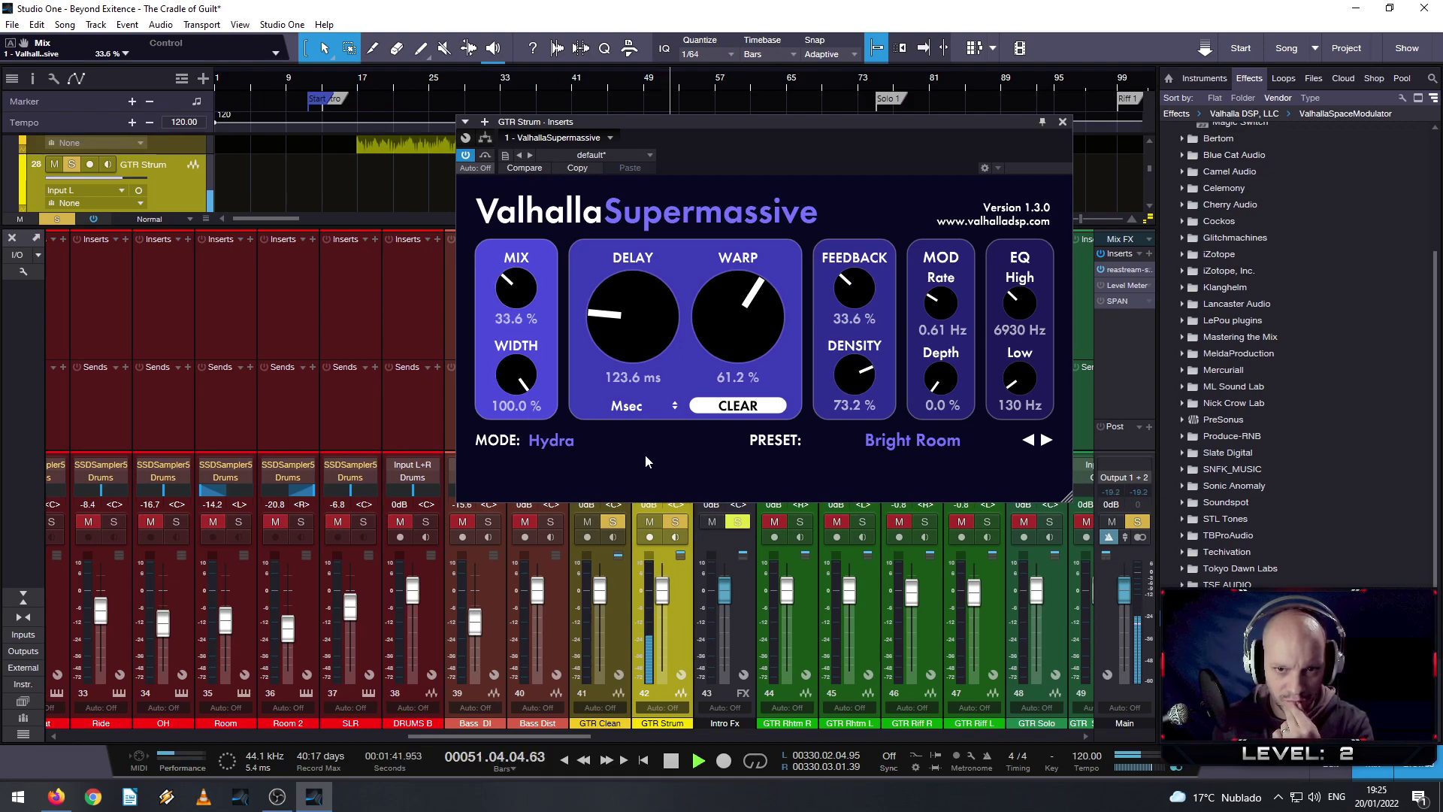
drag(1013, 385, 1031, 356)
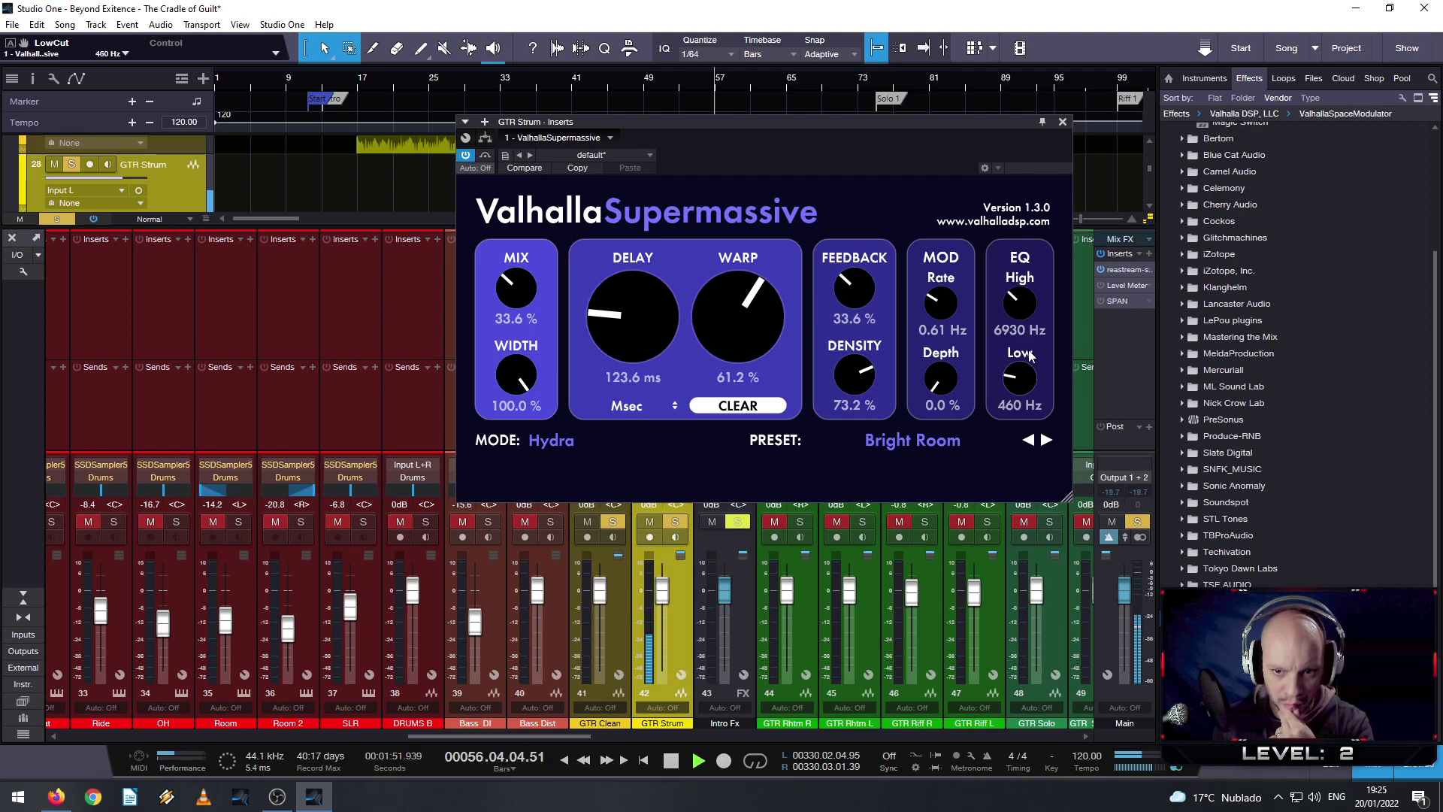
drag(1019, 304, 1020, 286)
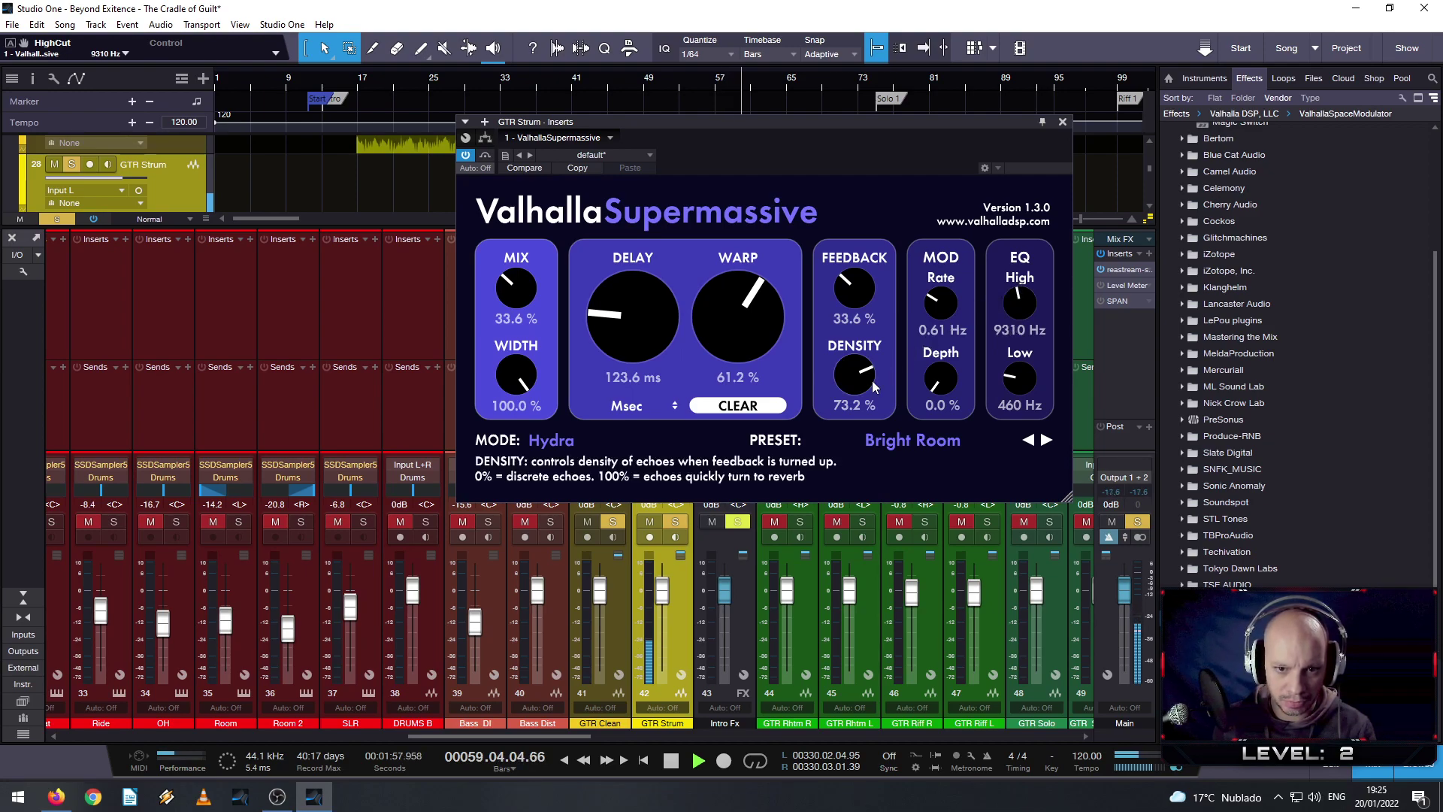
- Set ValhallaSupermassive's density to 85.6 %, feedback to 52.4 %, warp to 60.8 %, modulation rate to 2.37 Hz and modulation depth to 29.6 %
drag(861, 389, 861, 377)
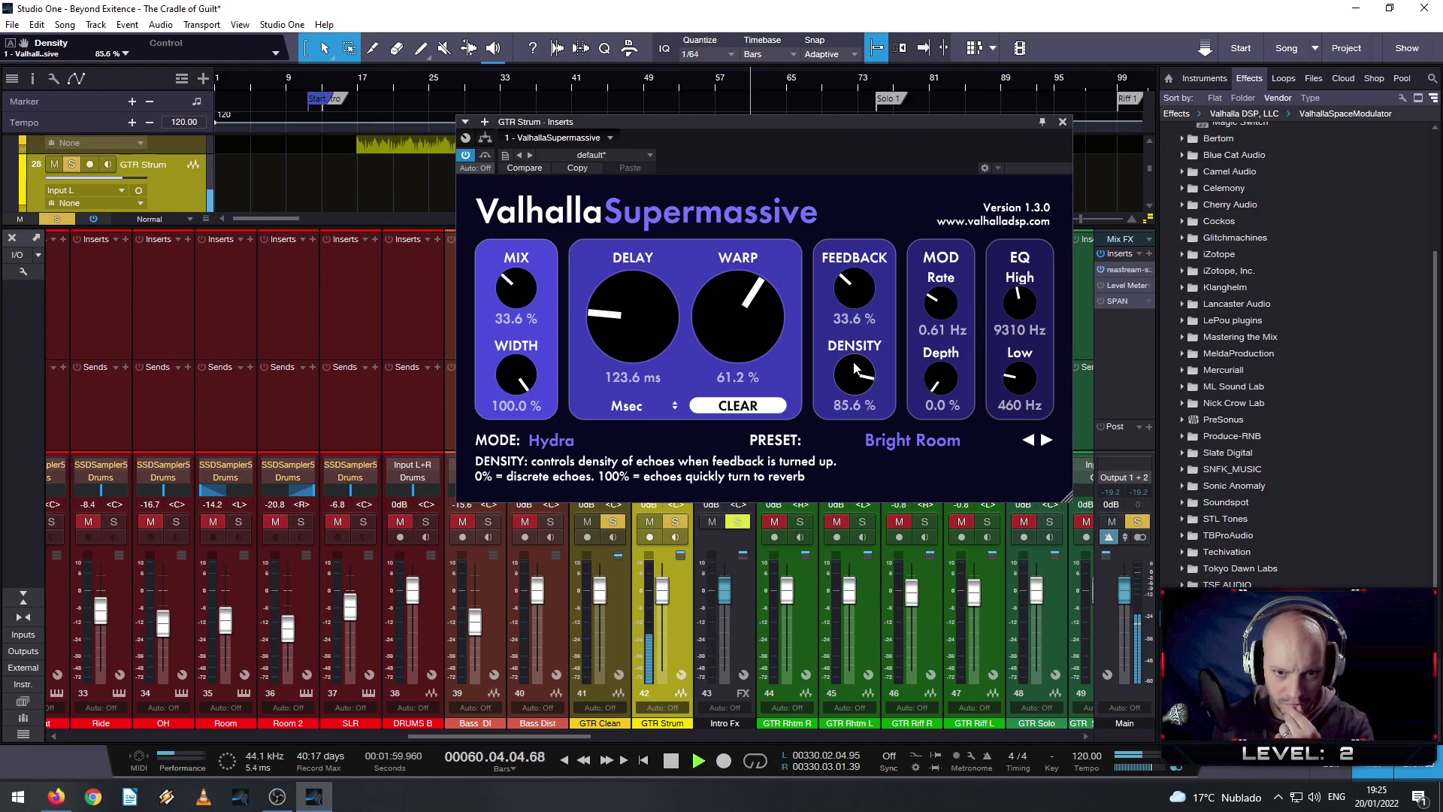
drag(853, 284, 855, 259)
drag(721, 325, 727, 290)
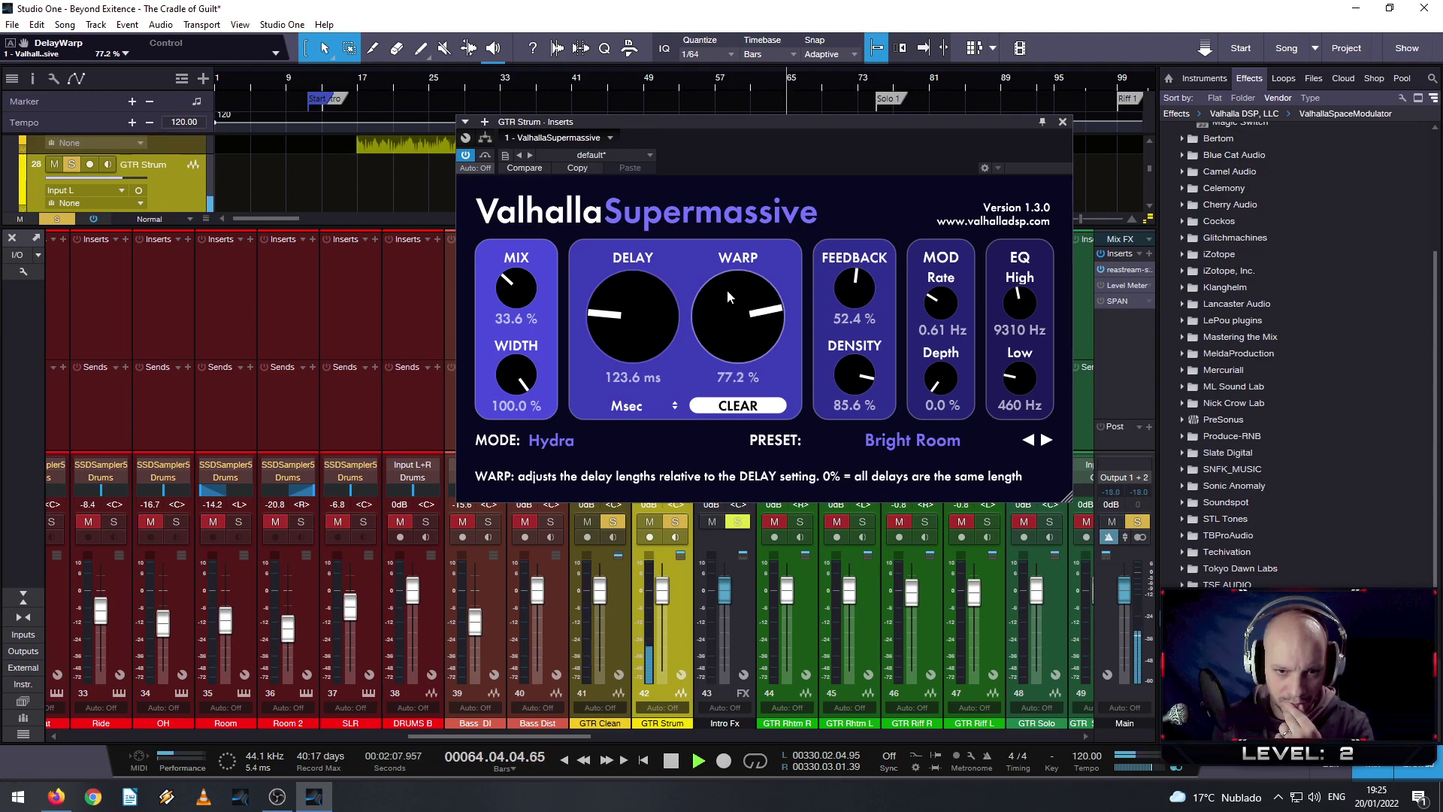
drag(727, 290, 734, 335)
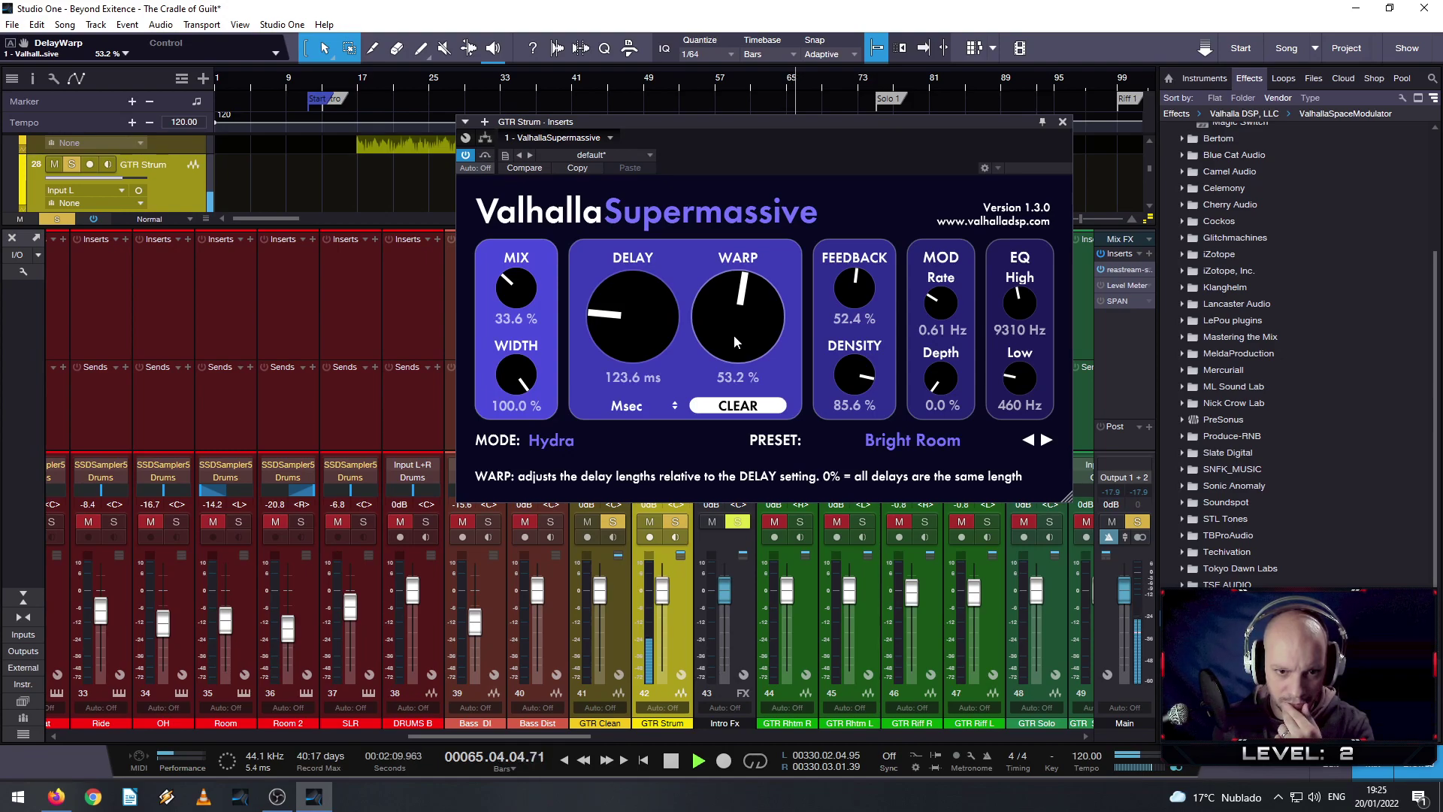
drag(733, 336, 732, 320)
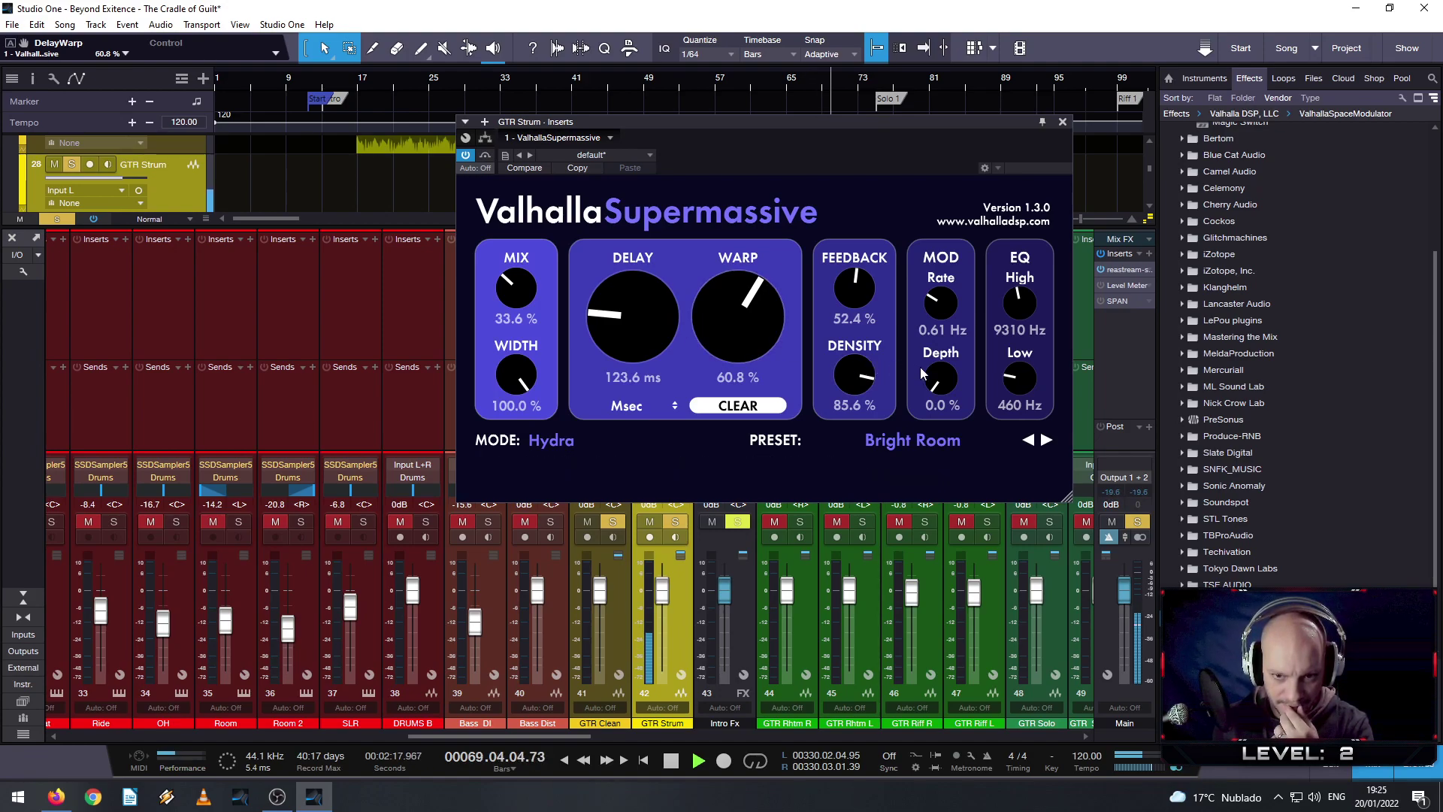
drag(920, 366, 929, 275)
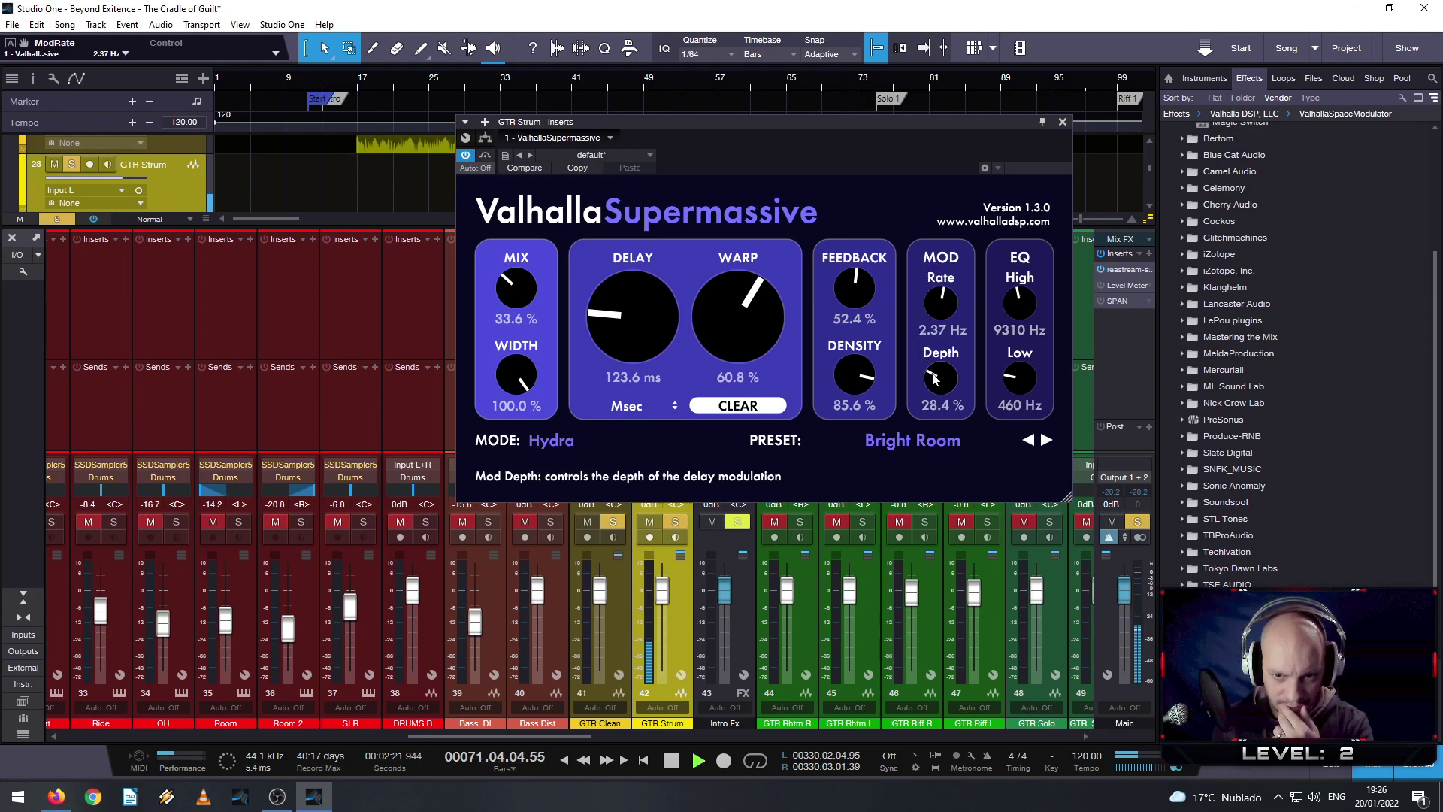
drag(934, 380, 935, 375)
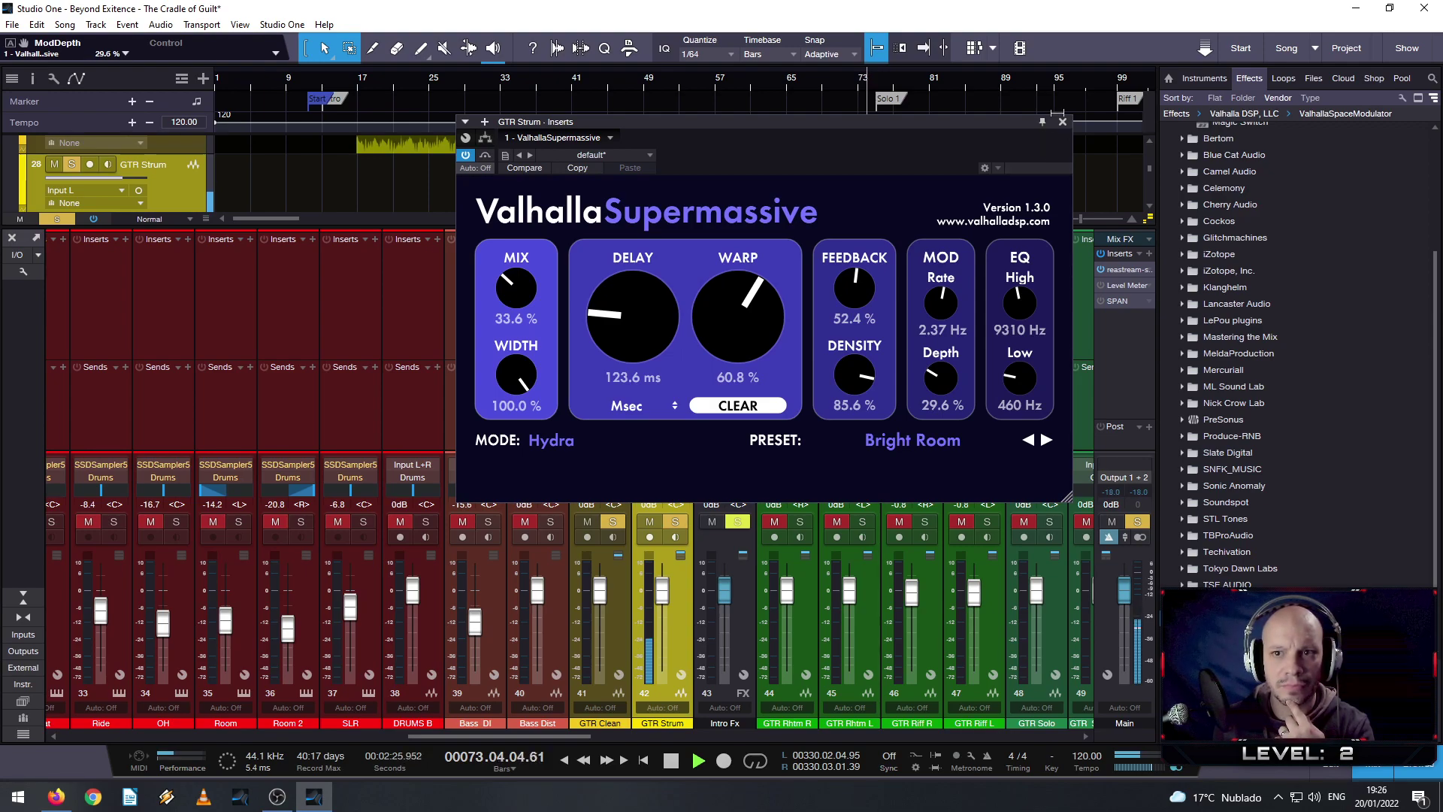
- Compare GTR Strum with ValhallaSupermassive bypassed and active during playback, leave it active and close the plug-in
click(465, 156)
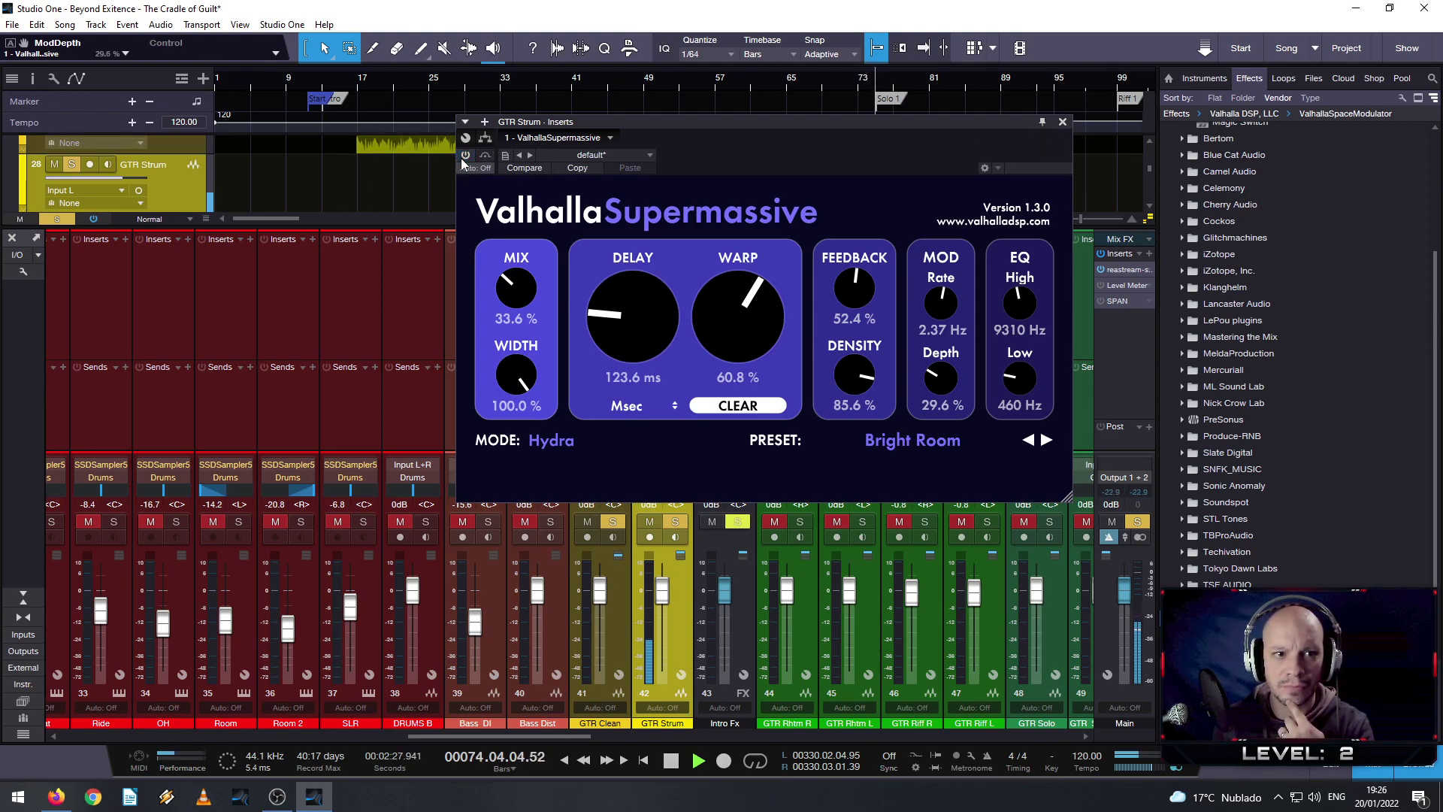
click(465, 155)
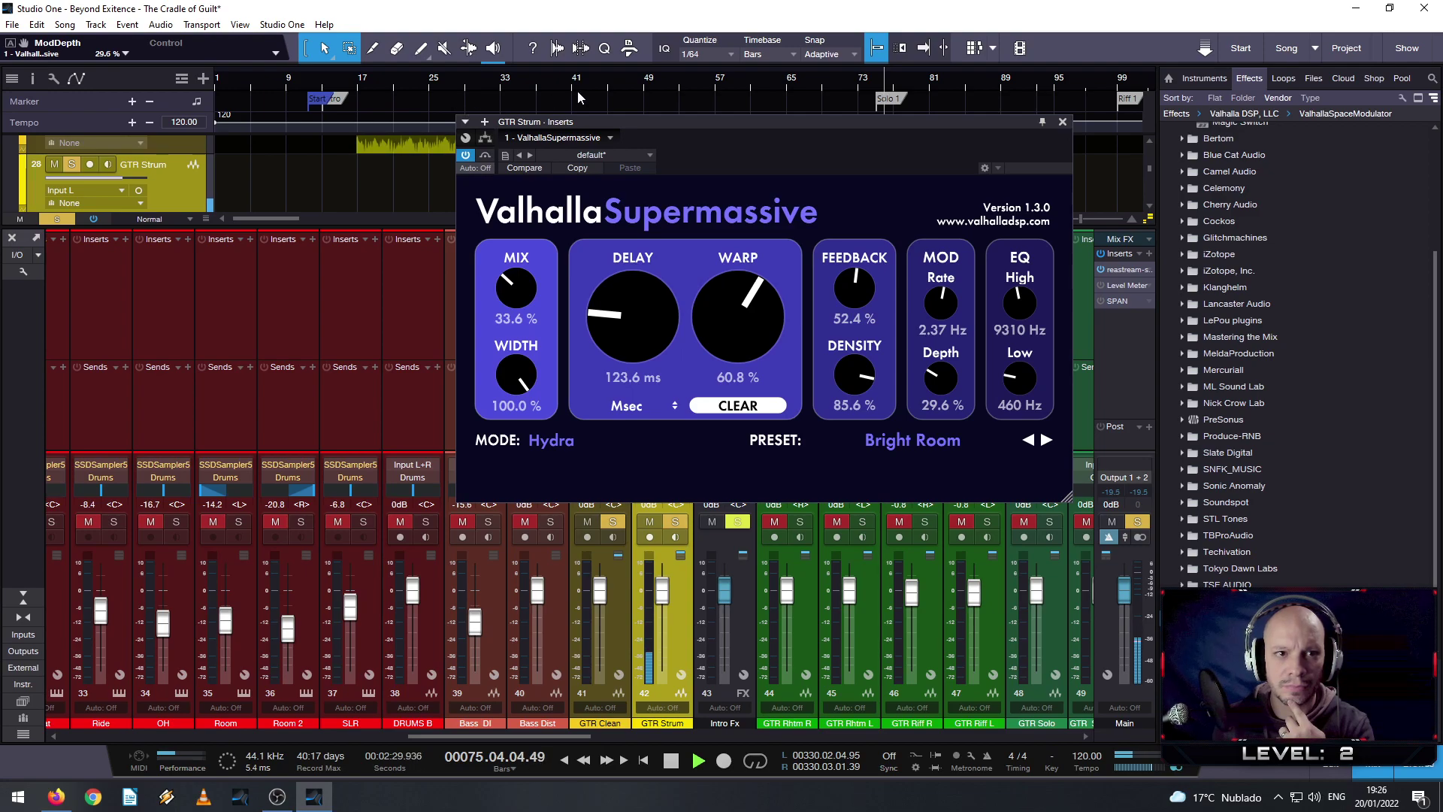
click(466, 155)
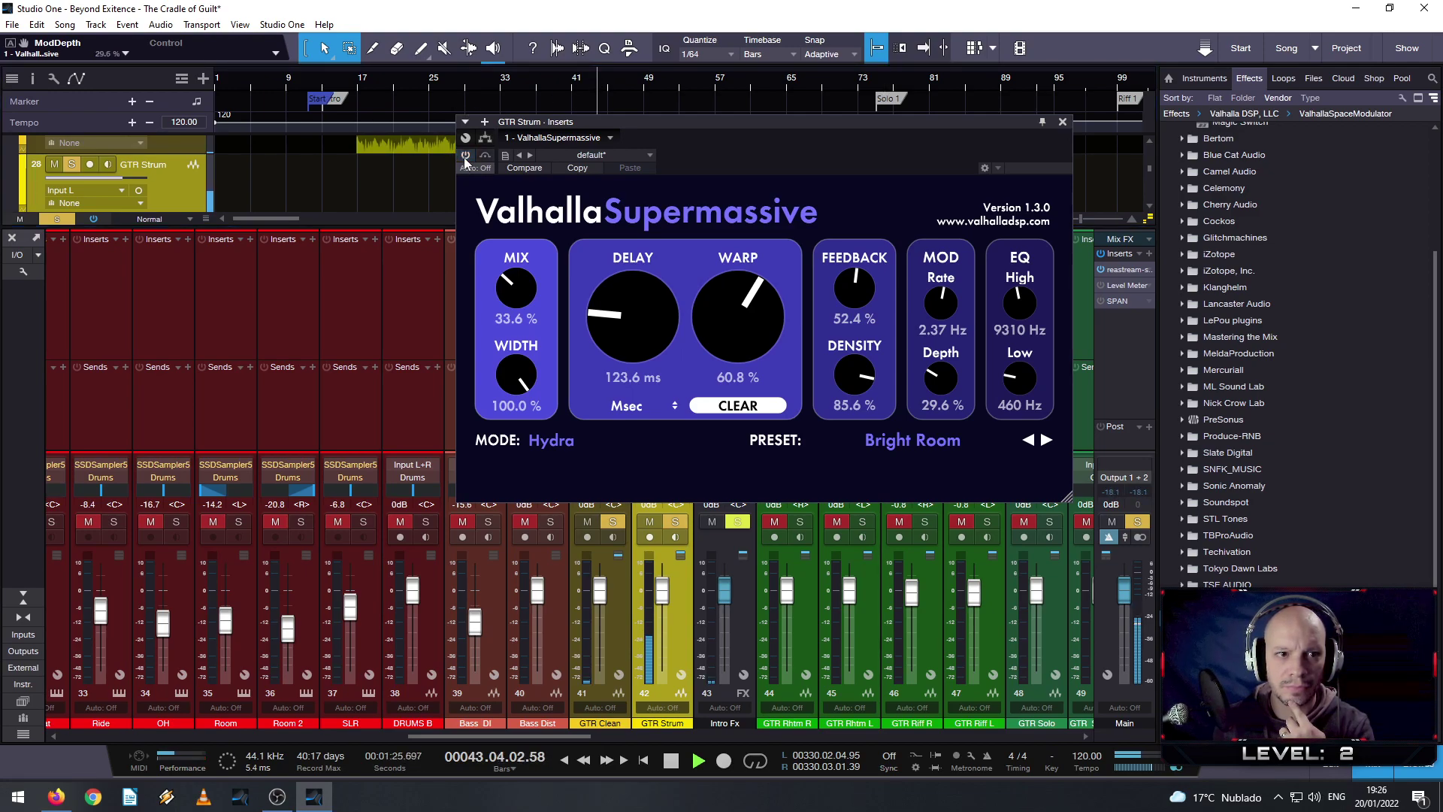
click(465, 156)
click(465, 156)
click(465, 155)
click(1062, 122)
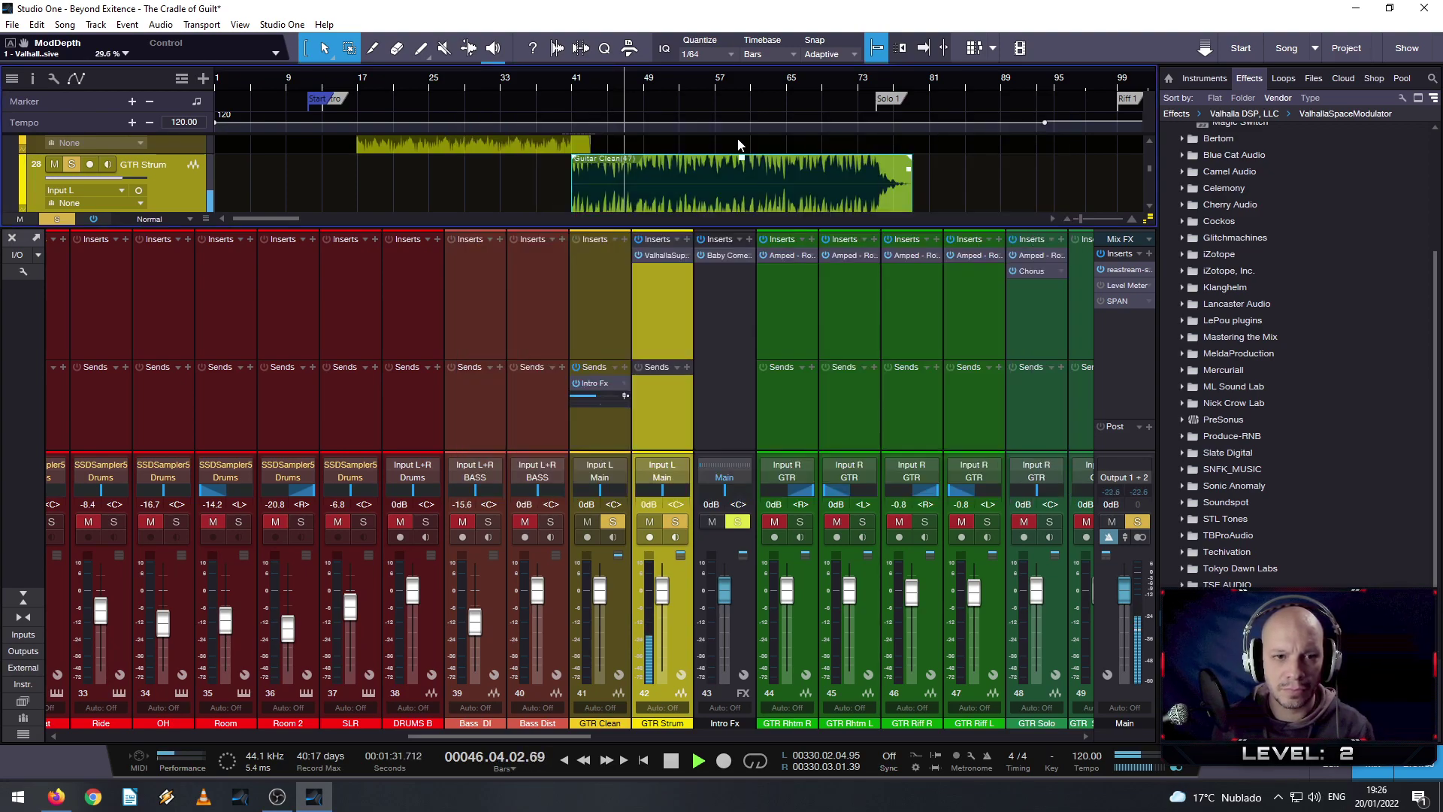
- Turn off solo on GTR Clean and GTR Strum to hear them in the full mix
click(671, 518)
shift+click(737, 521)
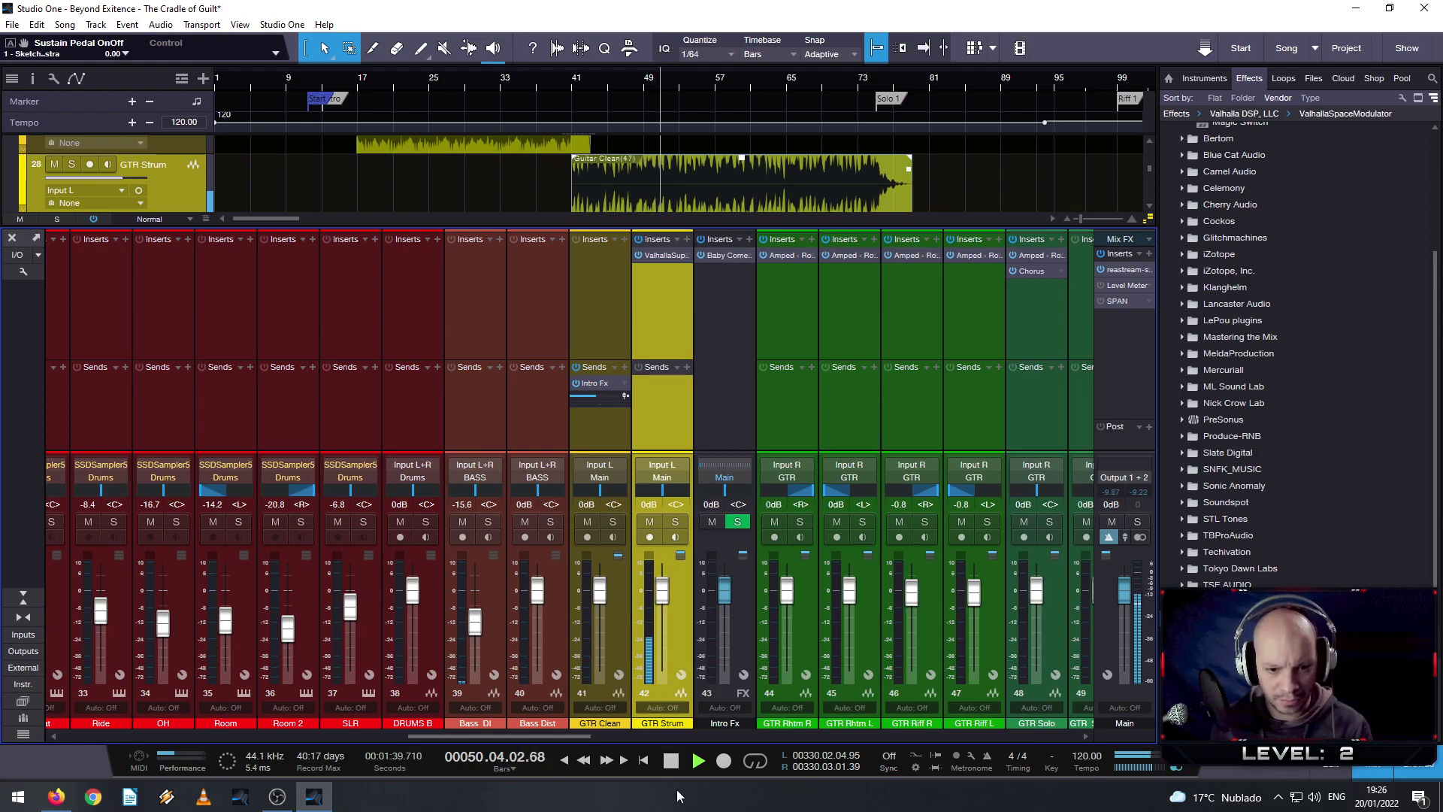
key(F3)
key(F3)
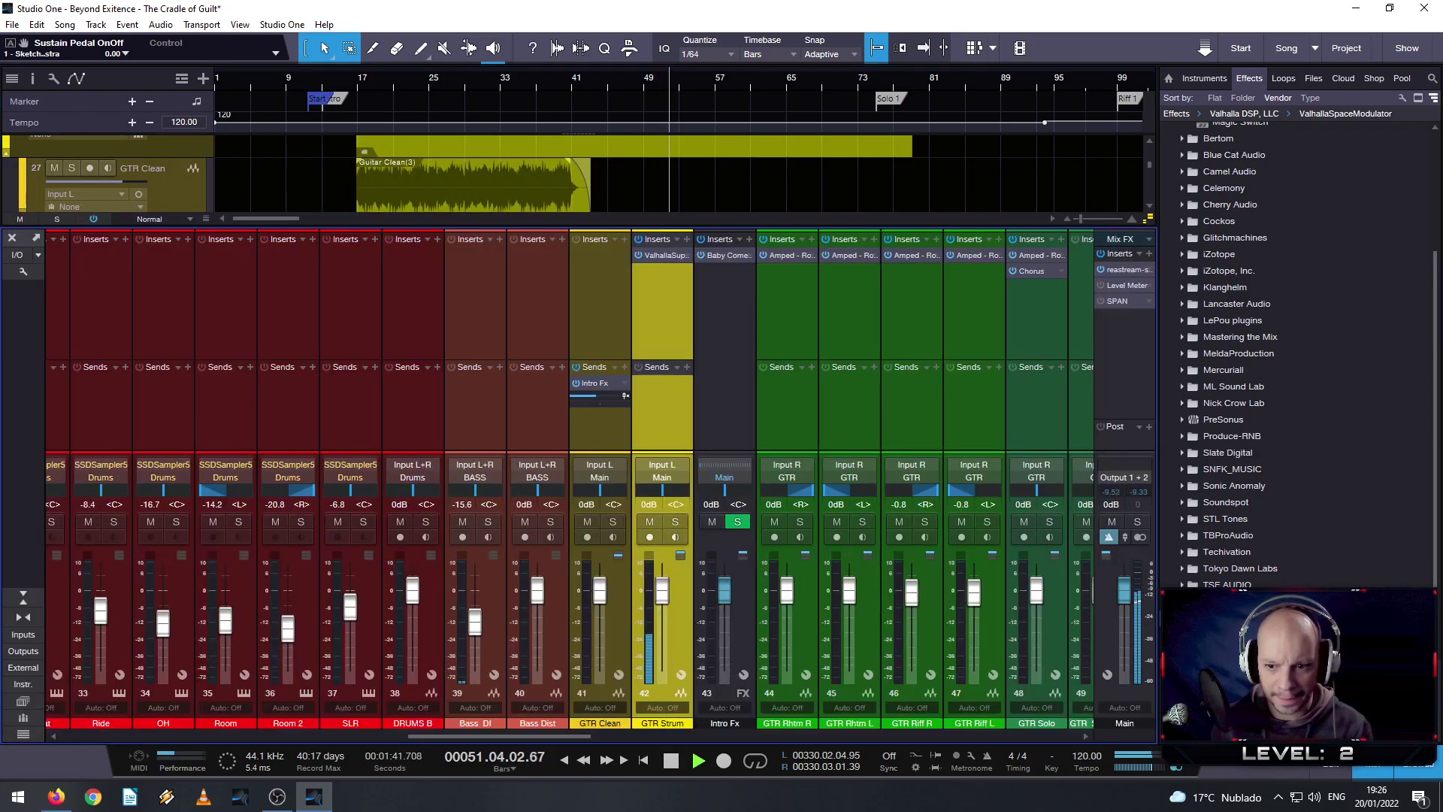
- Hide the browser to widen the mixer, lower the Choirs bus to -26.7 dB and stop playback near bar 57
key(F5)
drag(762, 741, 1326, 736)
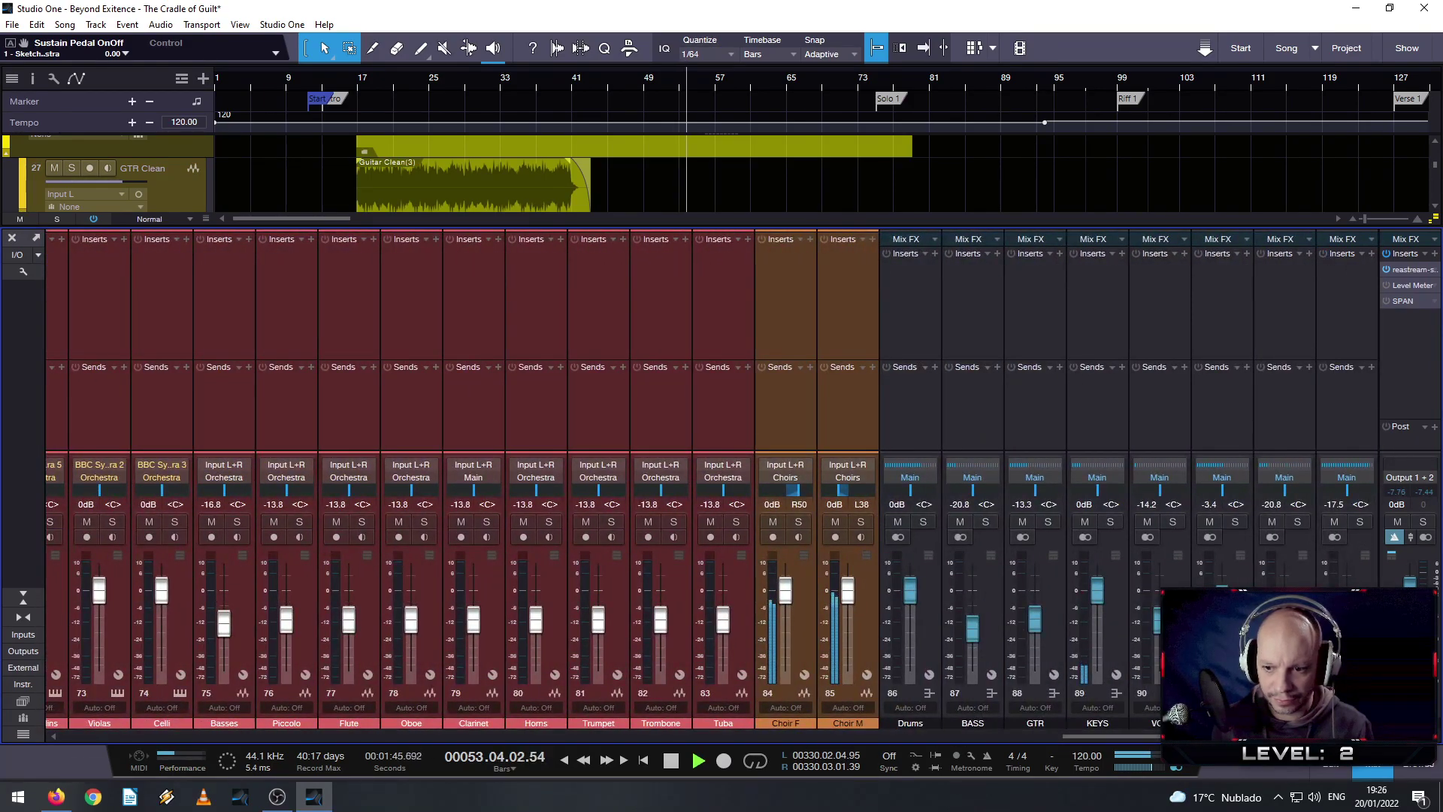
scroll(1271, 624, down, 3)
scroll(1271, 624, down, 2)
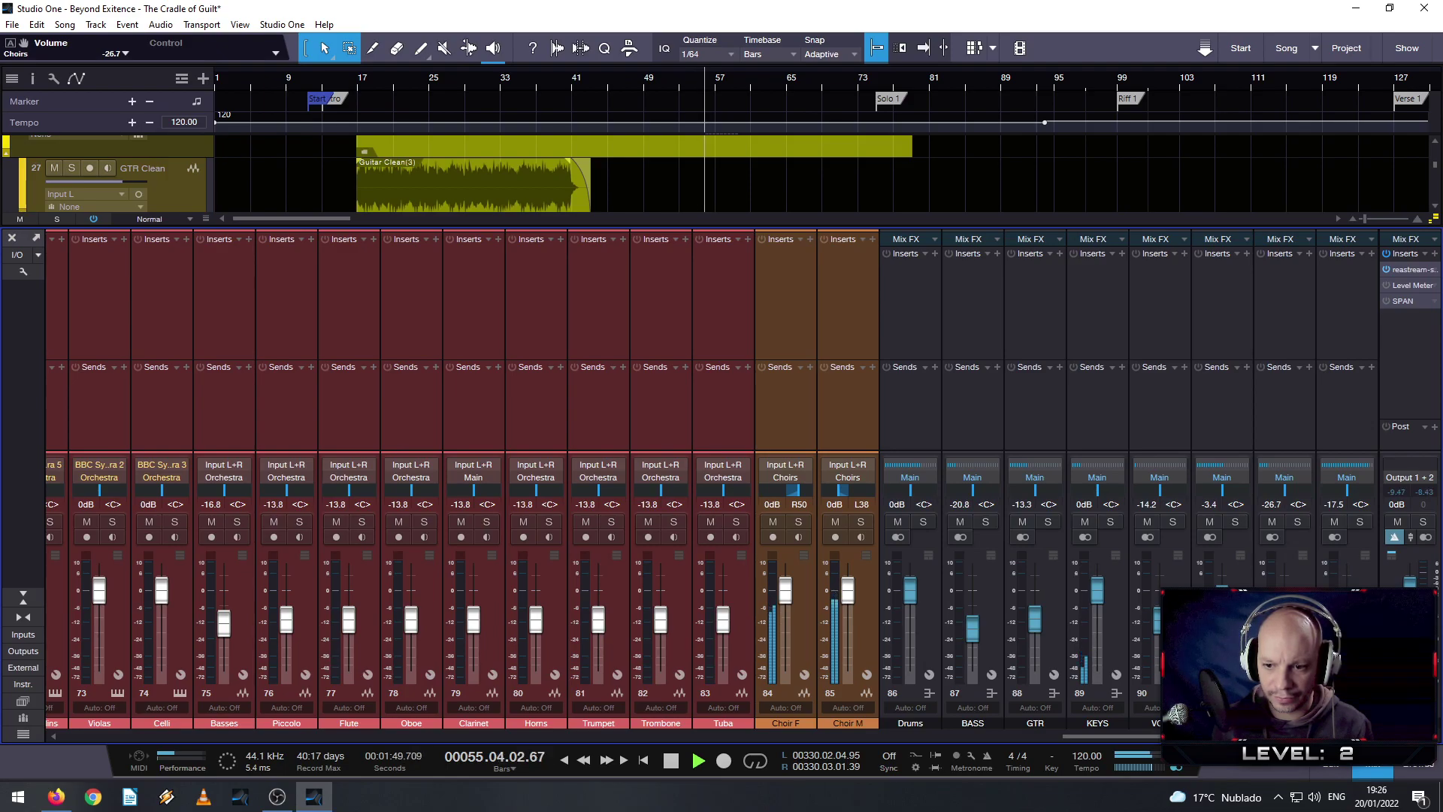
drag(1277, 736, 272, 735)
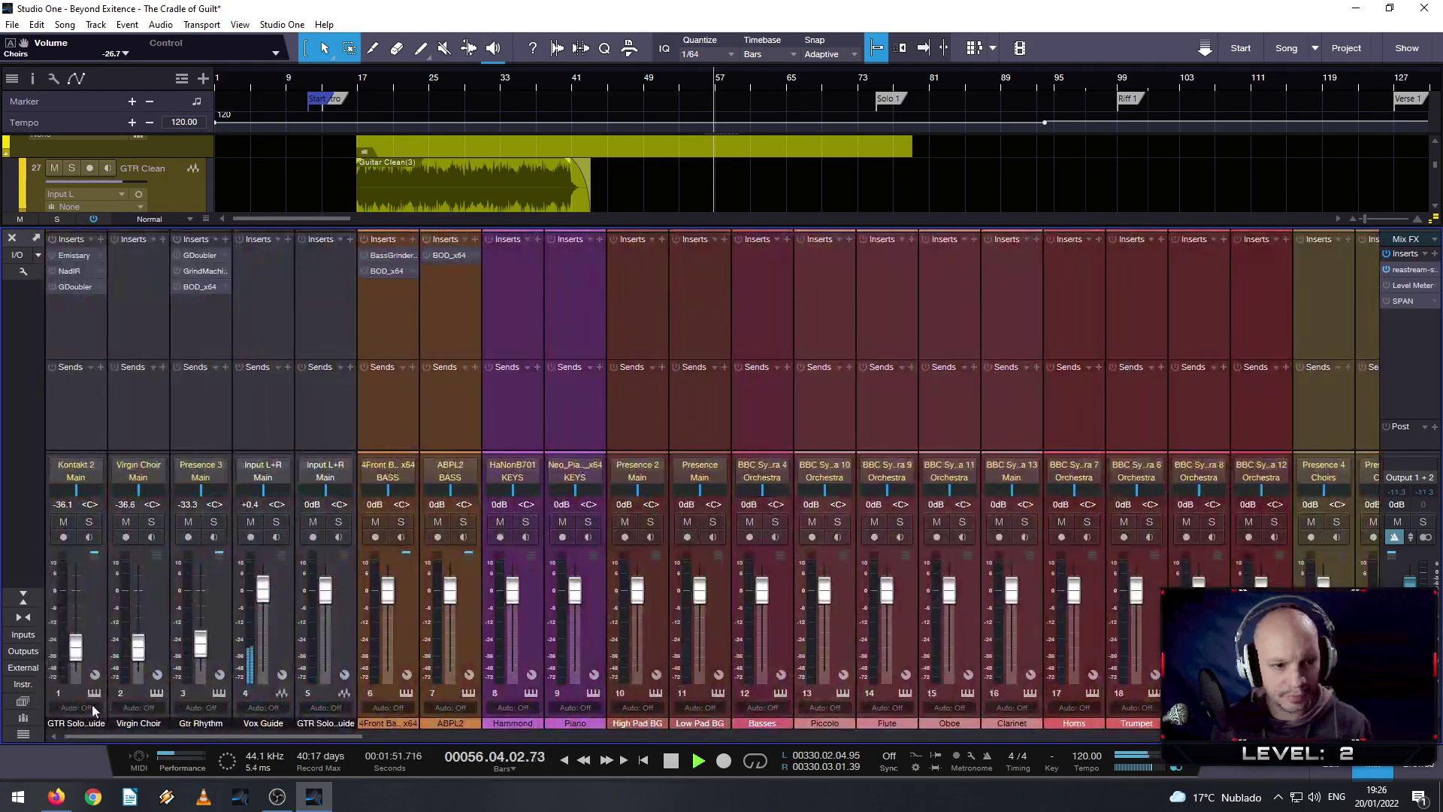
key(space)
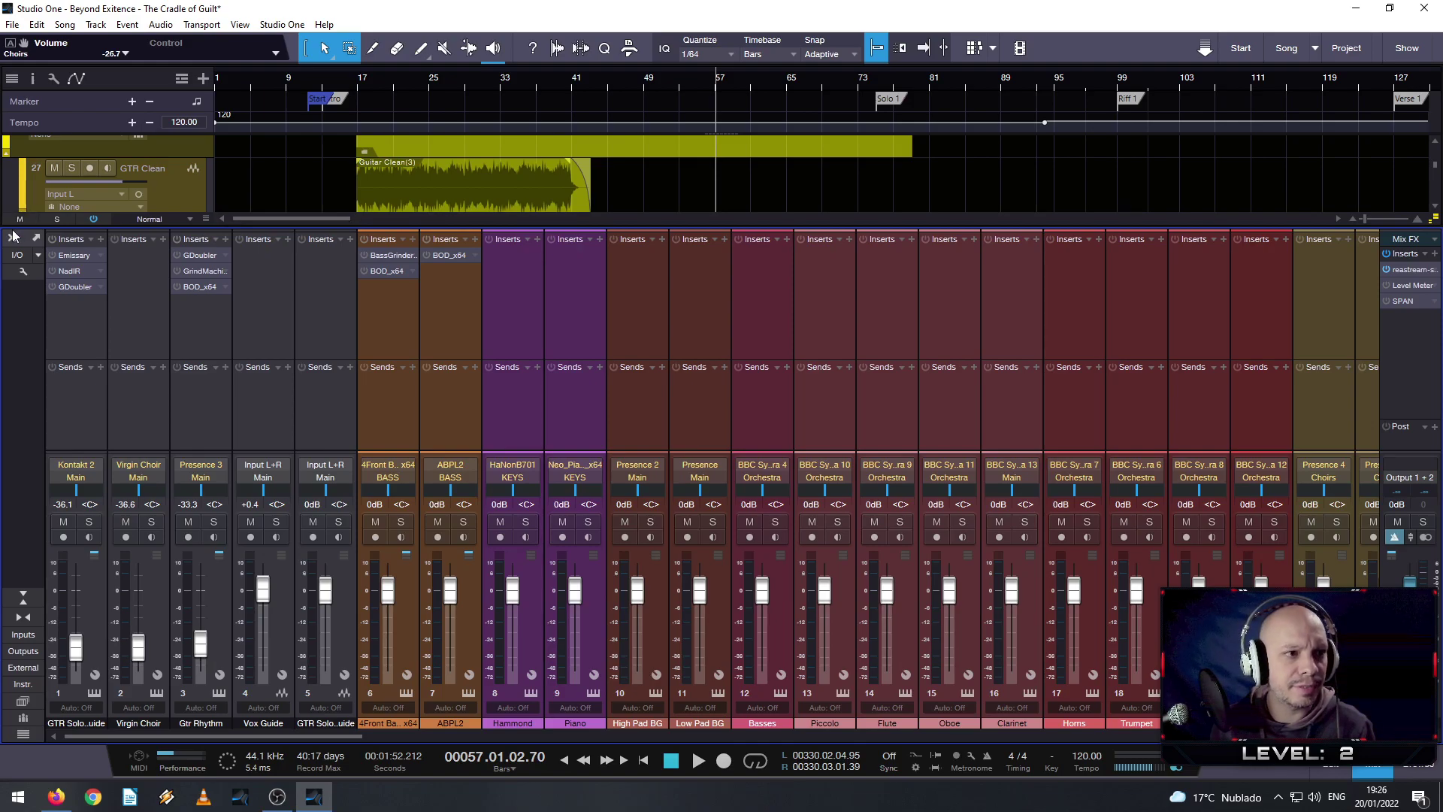
- Expand the Guides folder in the arrangement and mute the Vox Guide audio event on track 4
key(F3)
scroll(394, 295, up, 3)
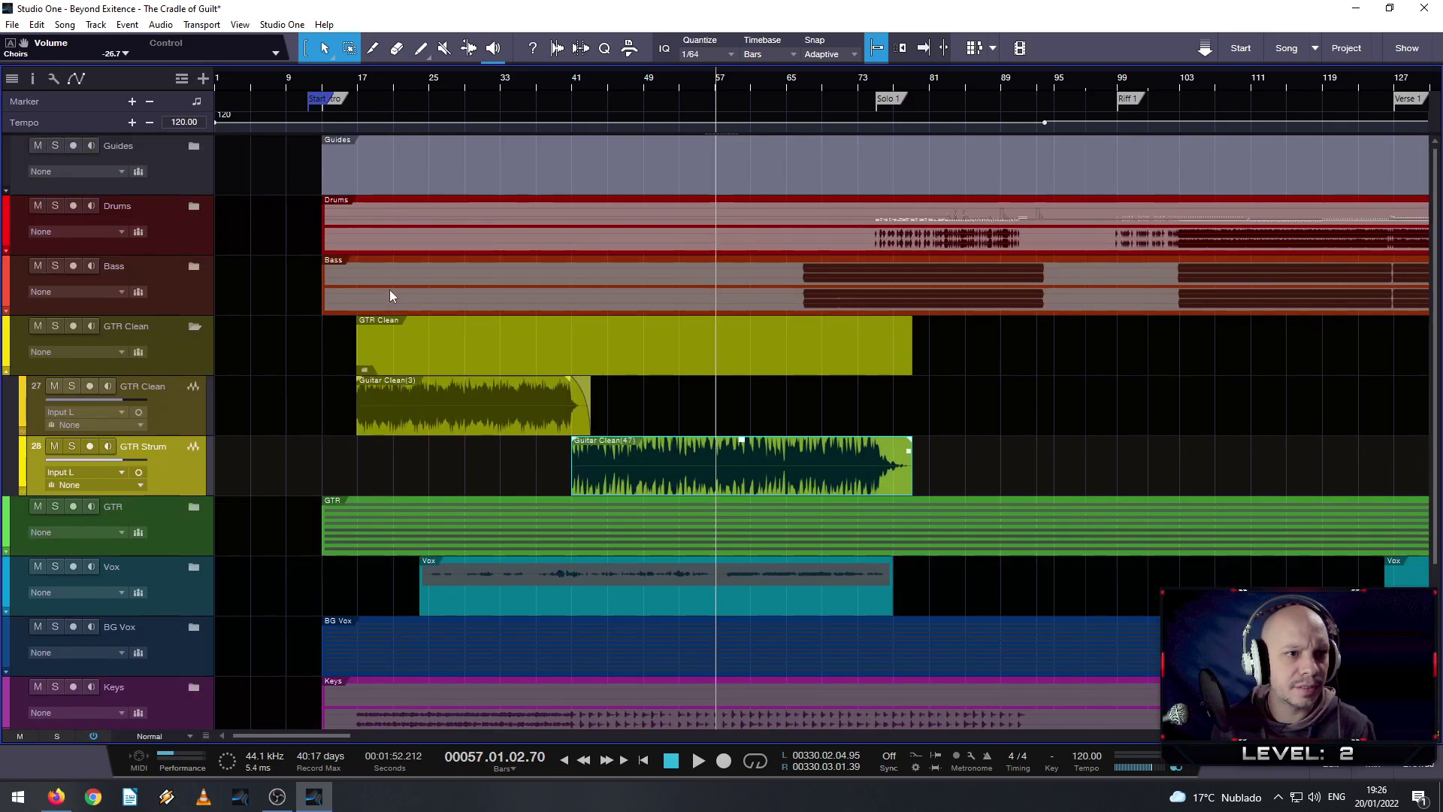
click(193, 146)
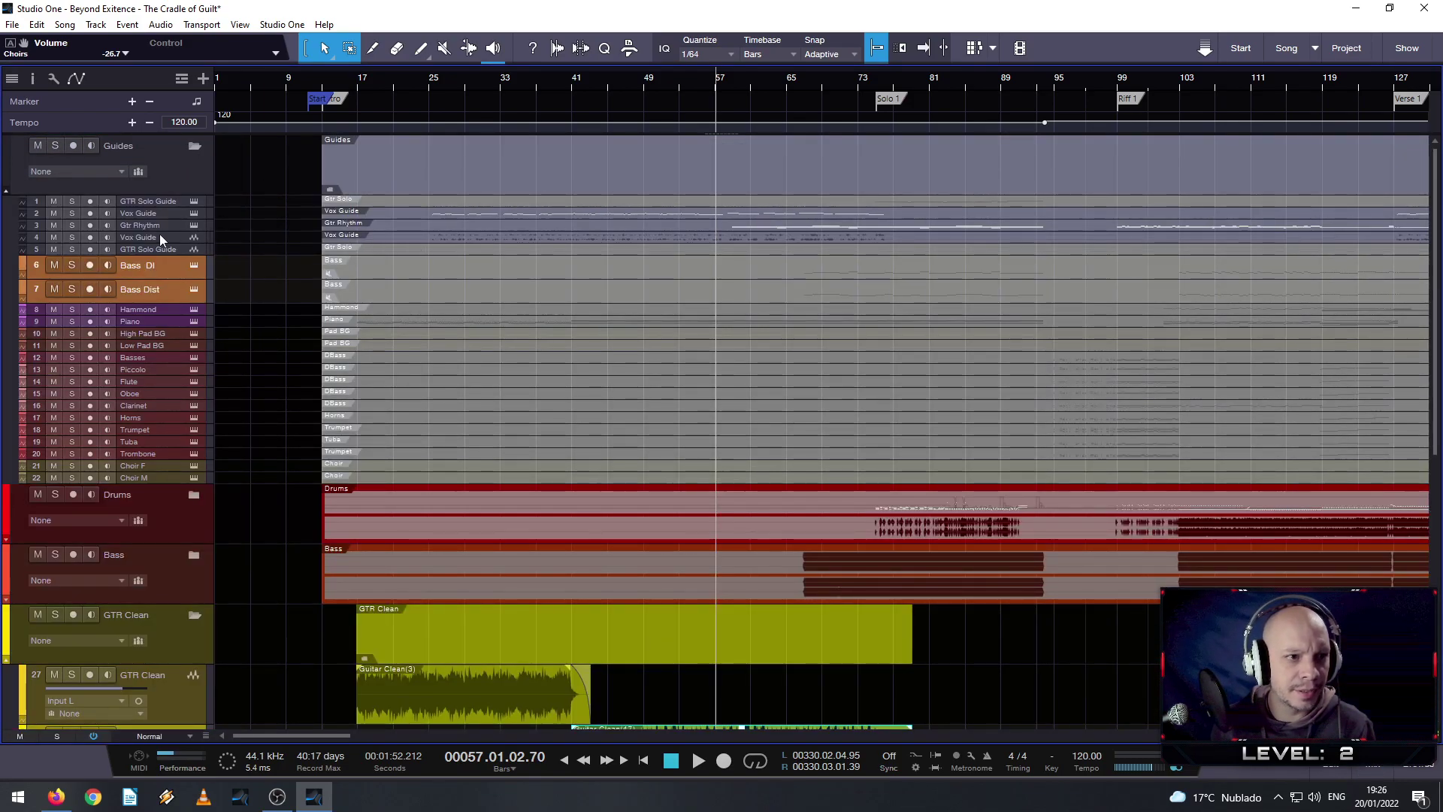
click(380, 234)
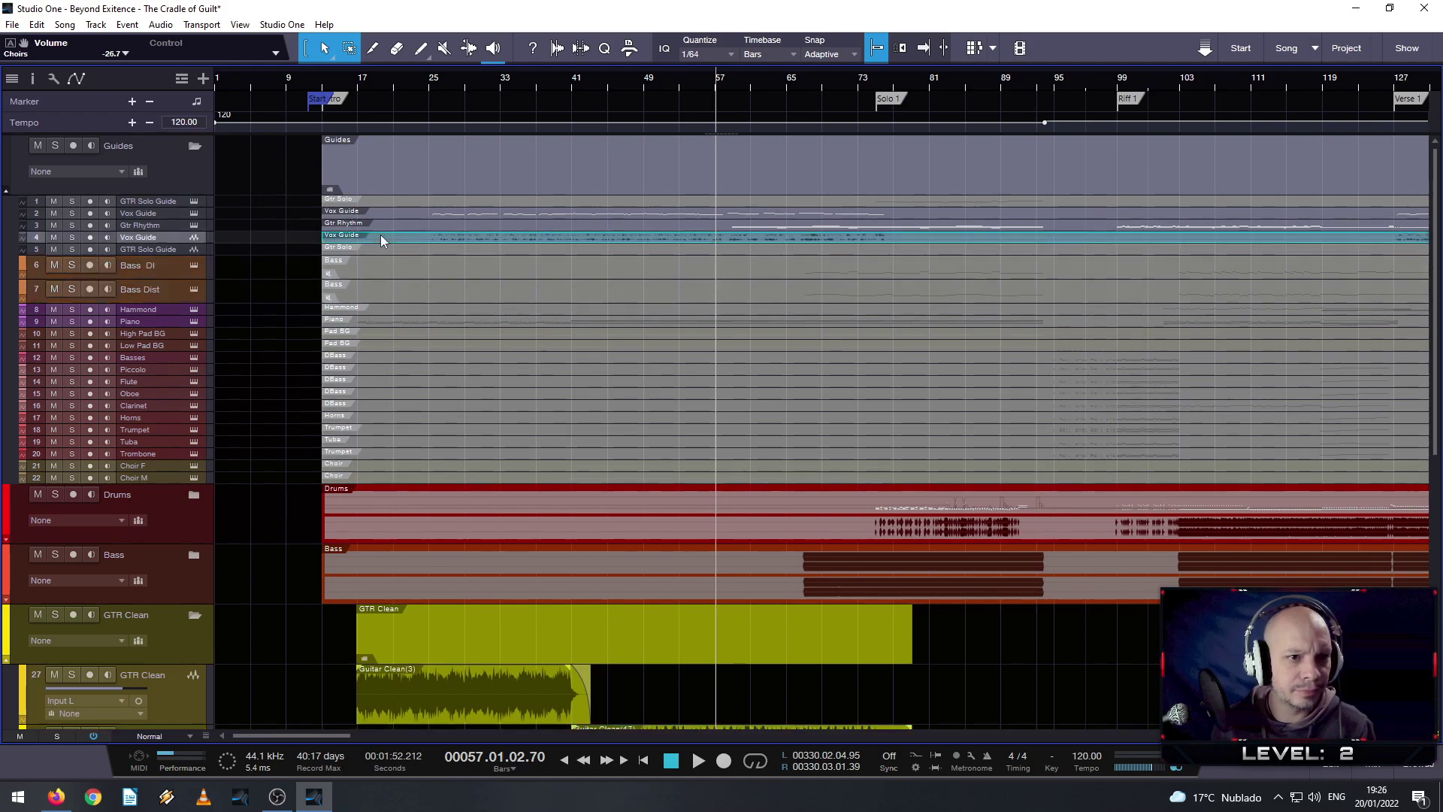
click(421, 223)
right_click(423, 216)
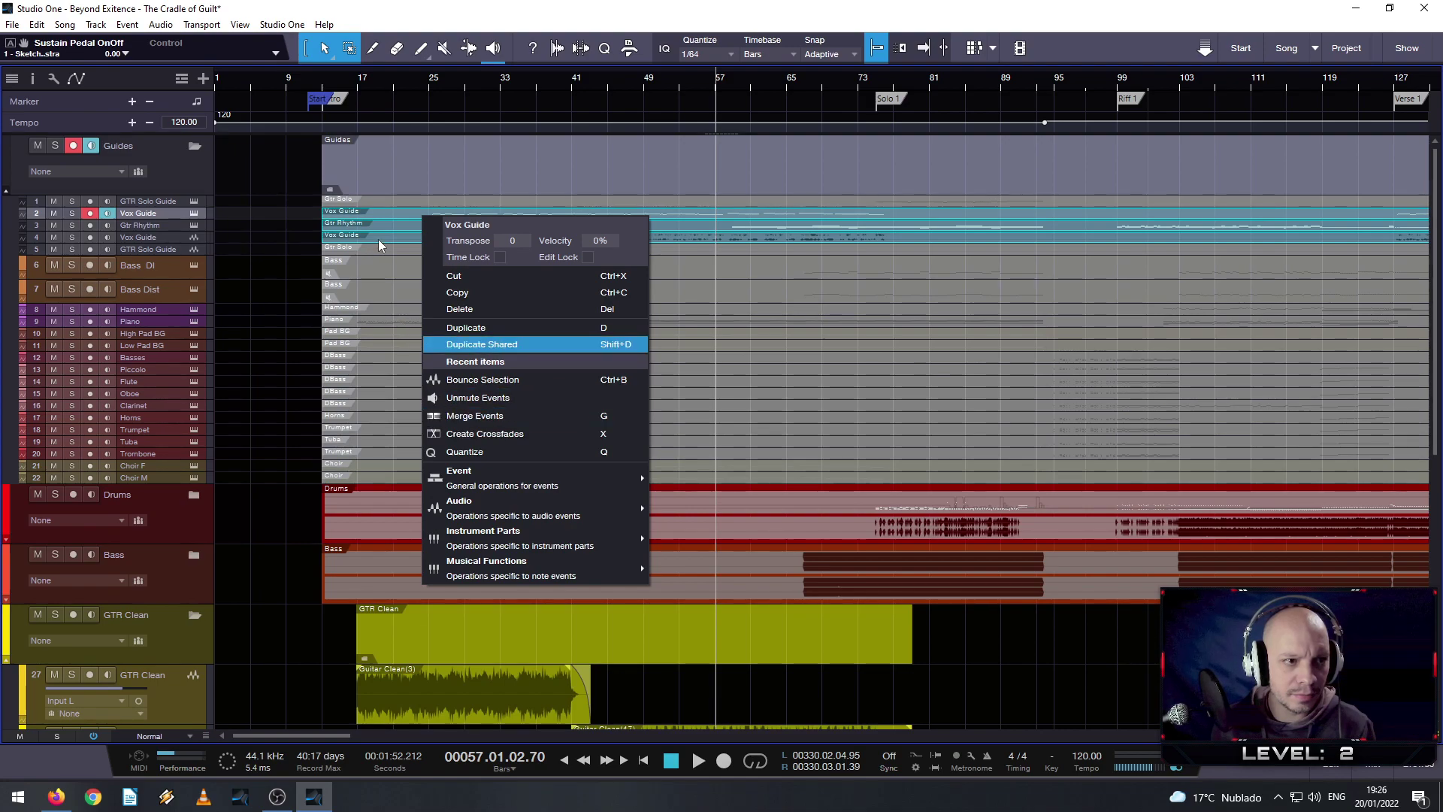
right_click(378, 238)
click(373, 237)
right_click(373, 237)
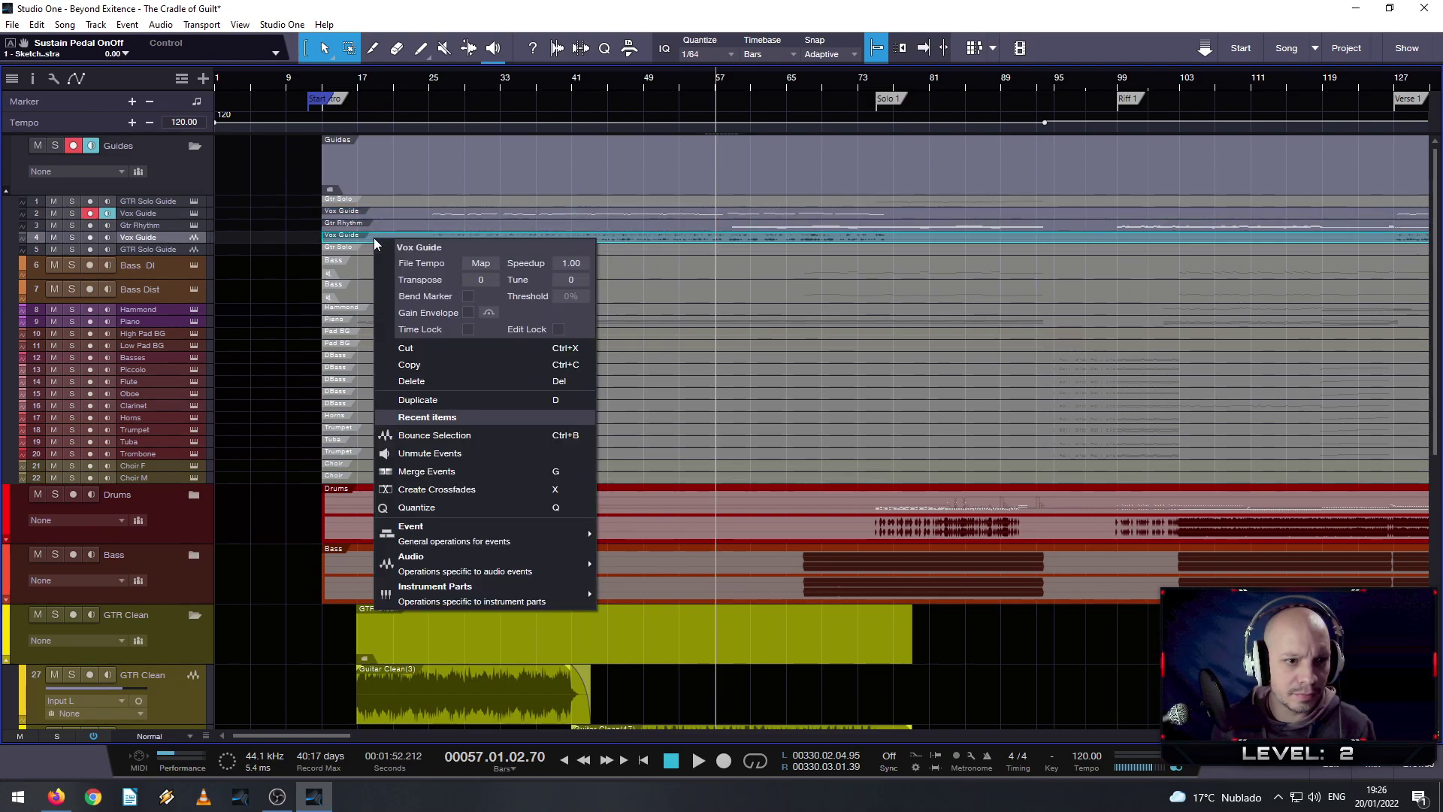
mouse_move(470, 556)
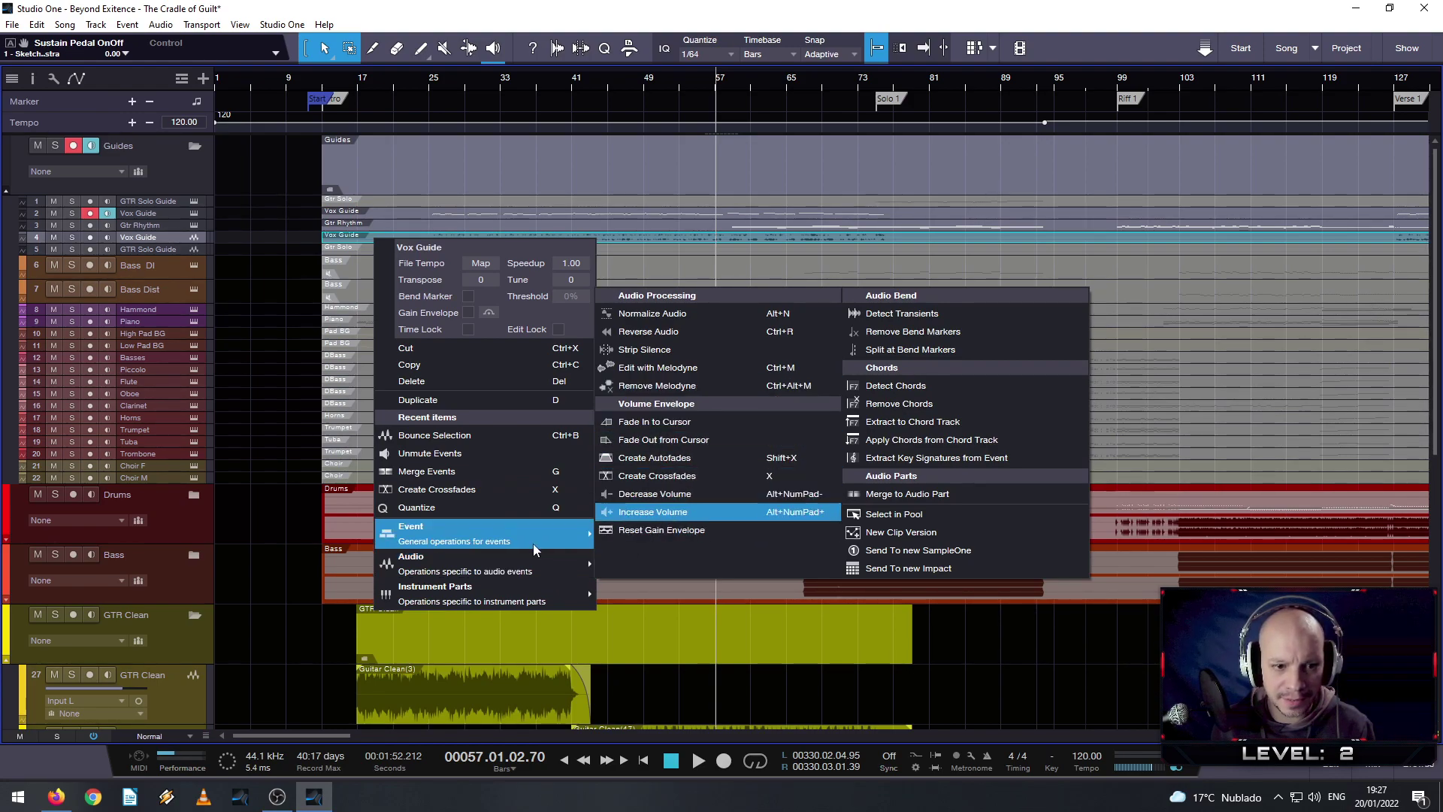
mouse_move(532, 544)
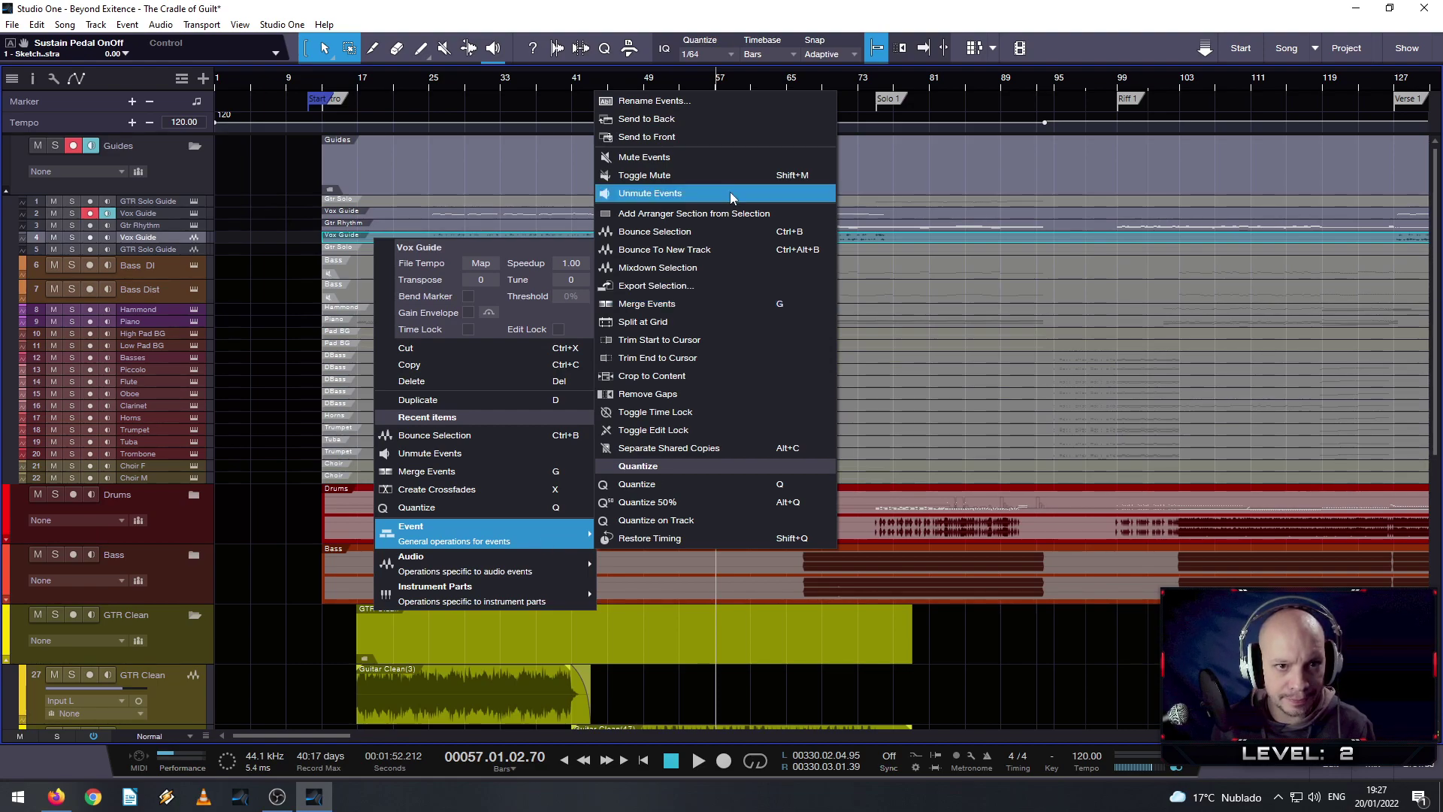
click(666, 173)
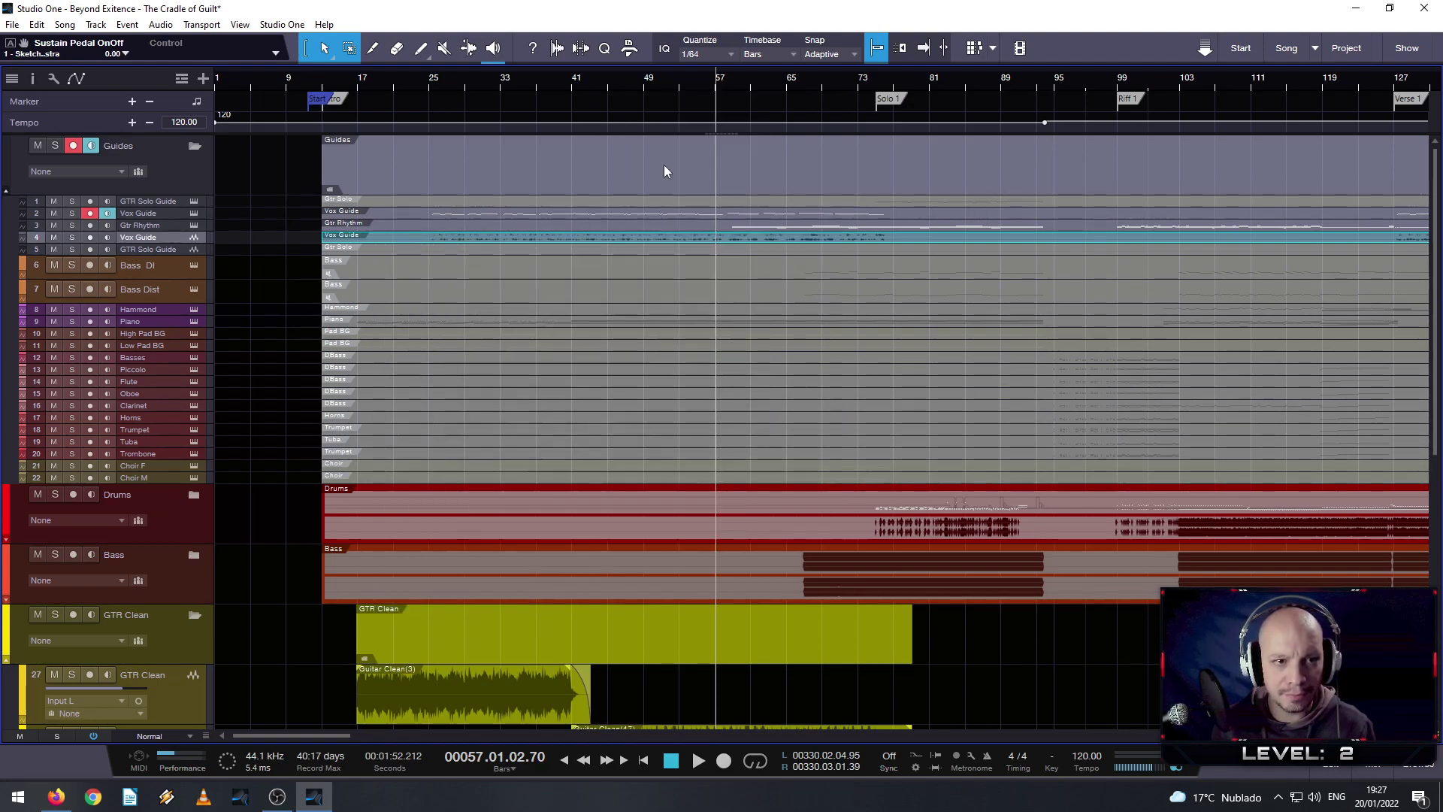
- Mute the Gtr Rhythm and Vox Guide instrument parts and collapse the Guides folder
right_click(420, 224)
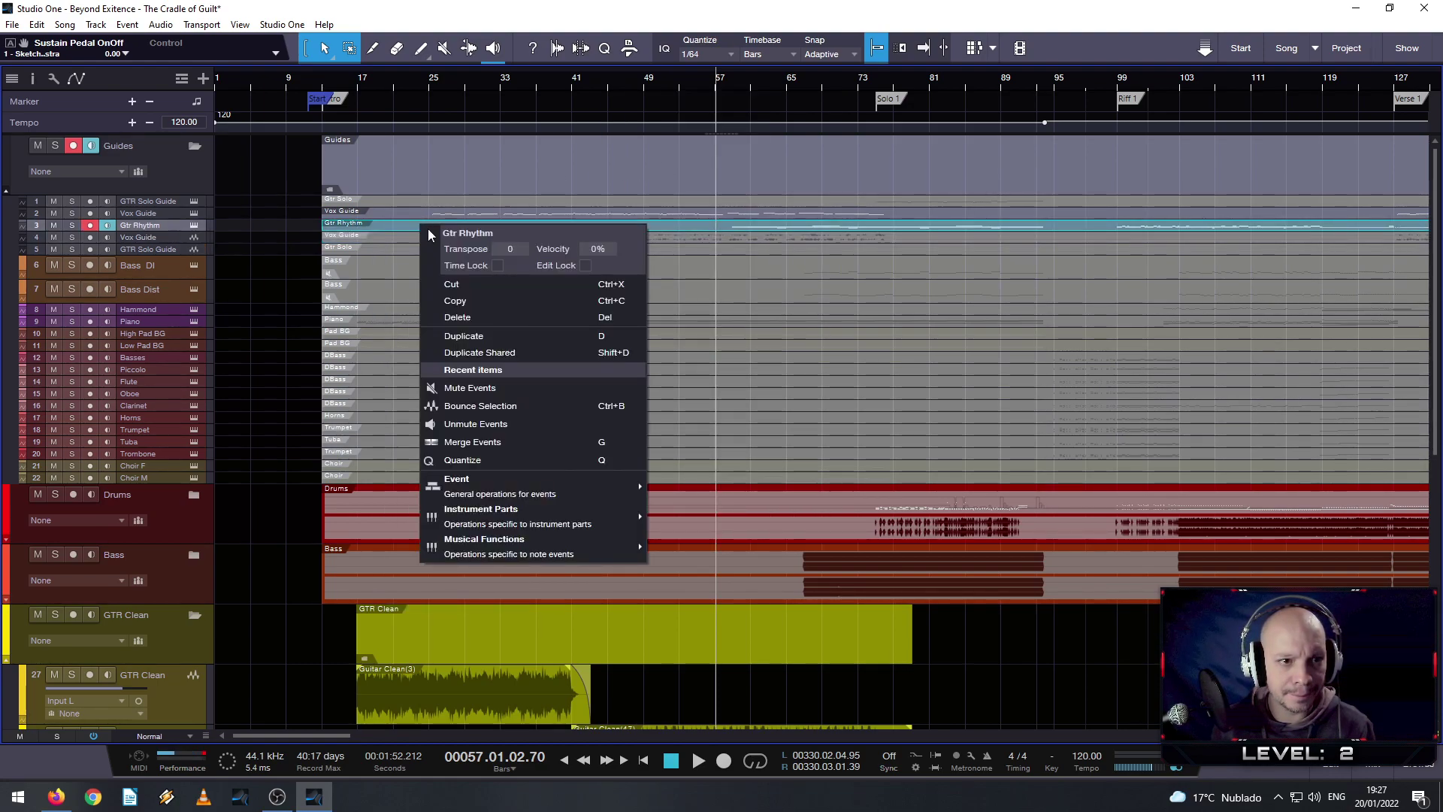
click(552, 395)
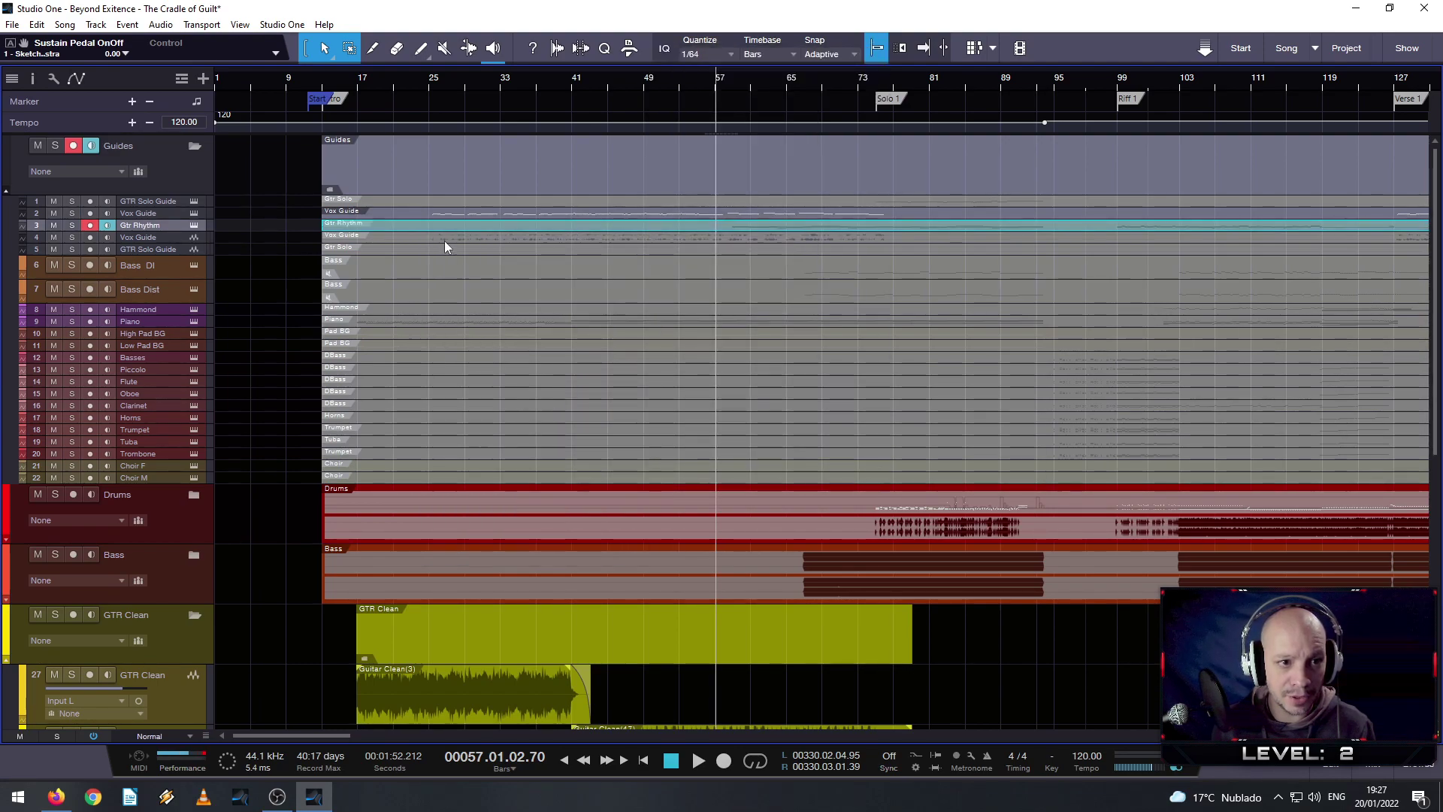
right_click(436, 215)
click(484, 375)
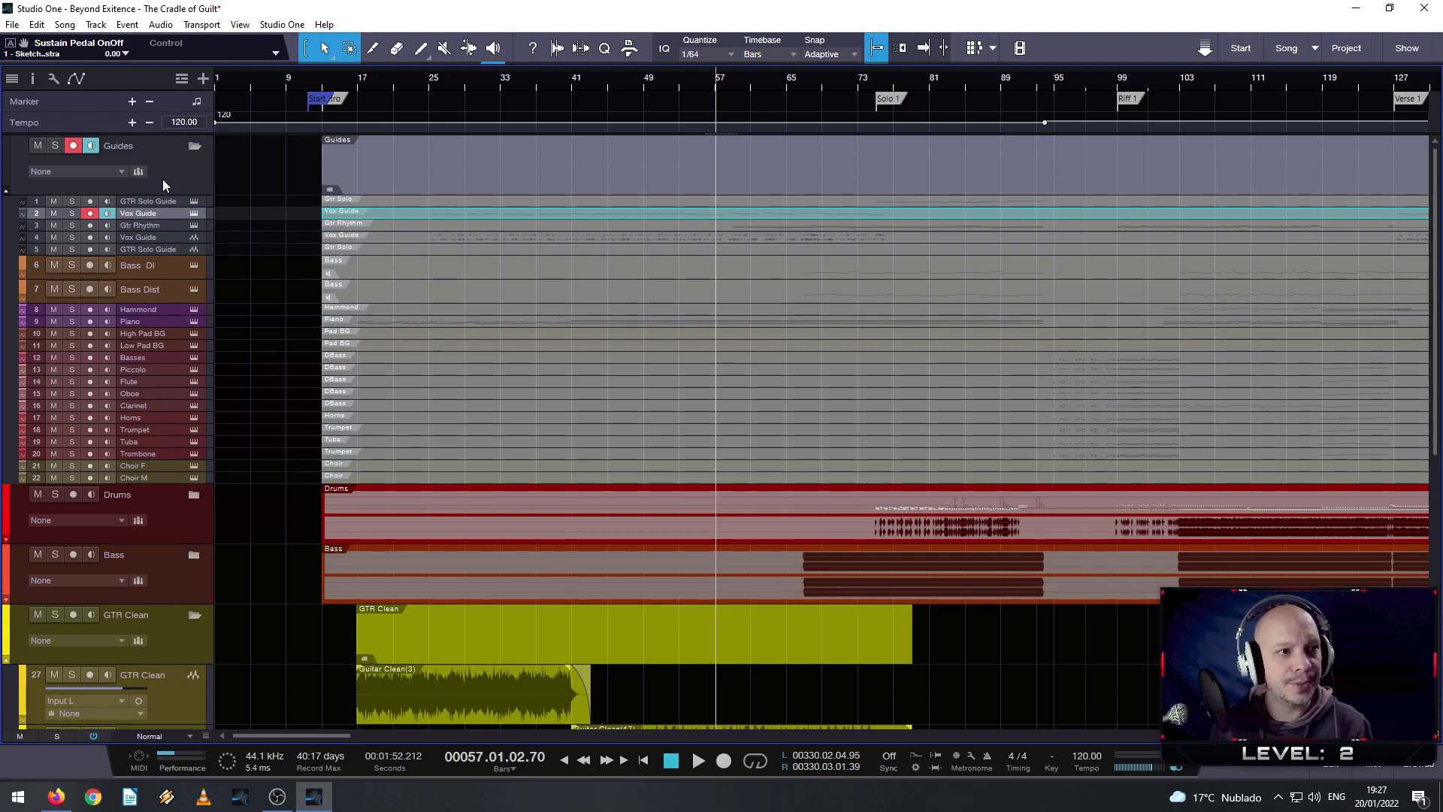
click(197, 148)
- Select mixer channels 6 to 22, from the 4Front bass through Choir M, and clear their colour to the neutral default
scroll(364, 317, down, 3)
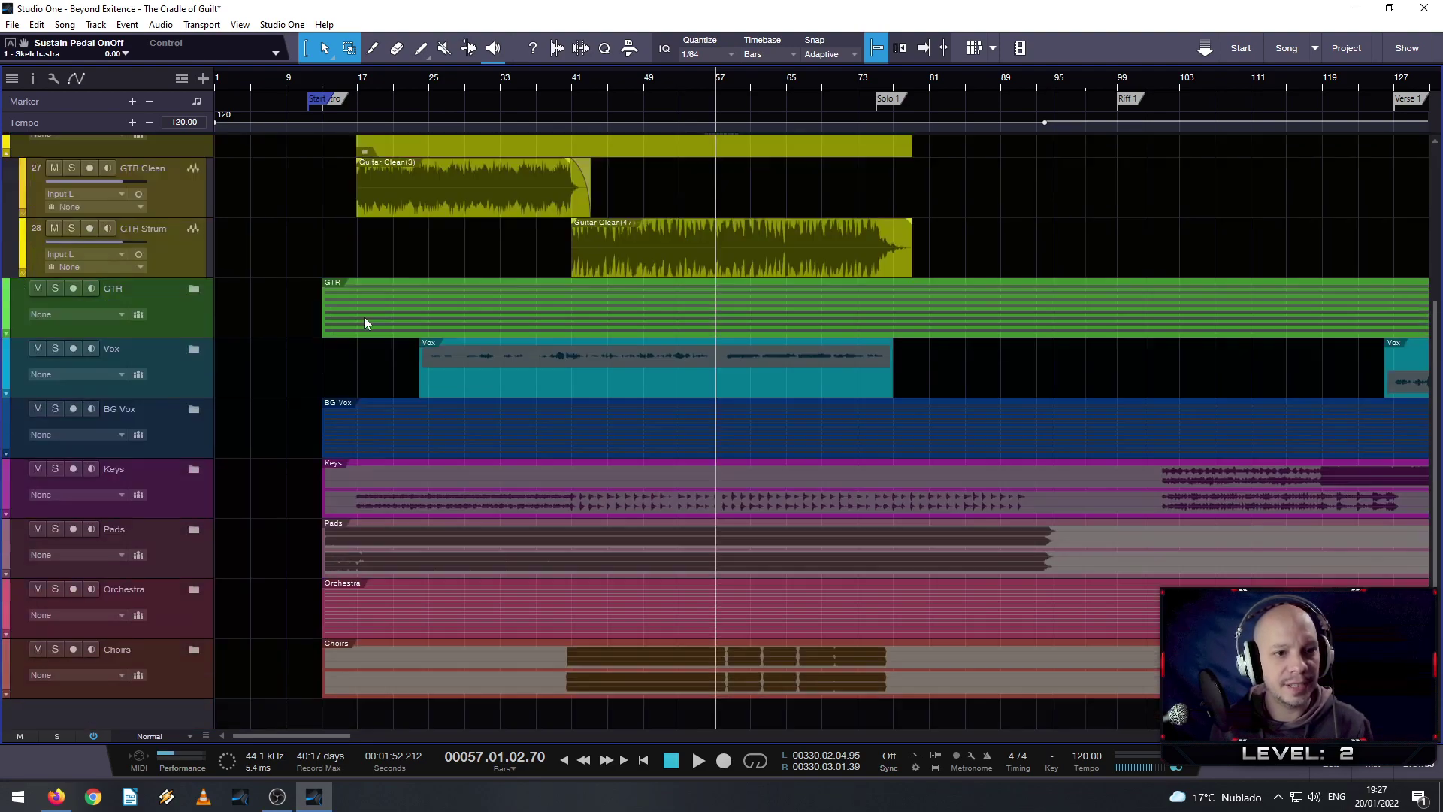
key(F3)
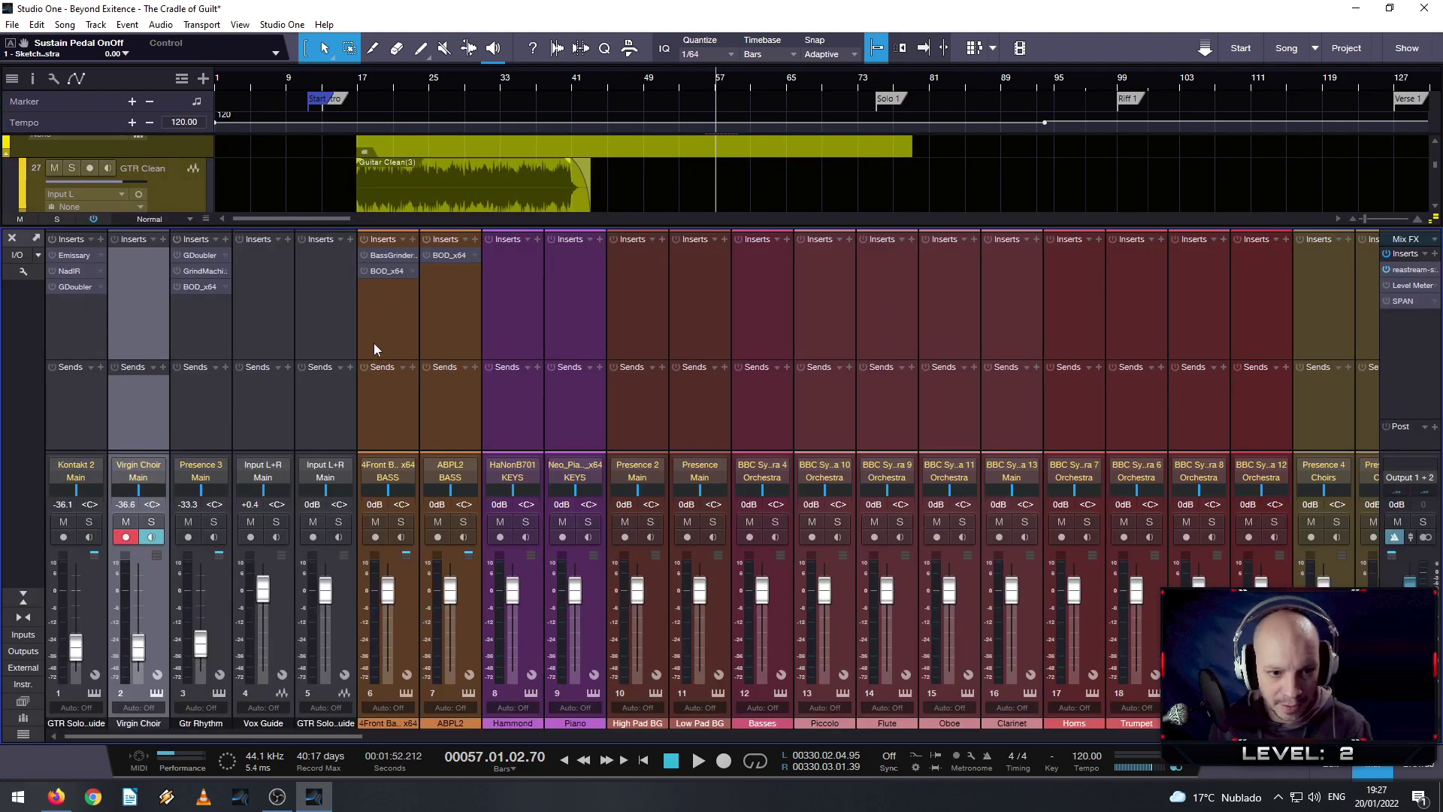
click(413, 647)
shift+click(451, 647)
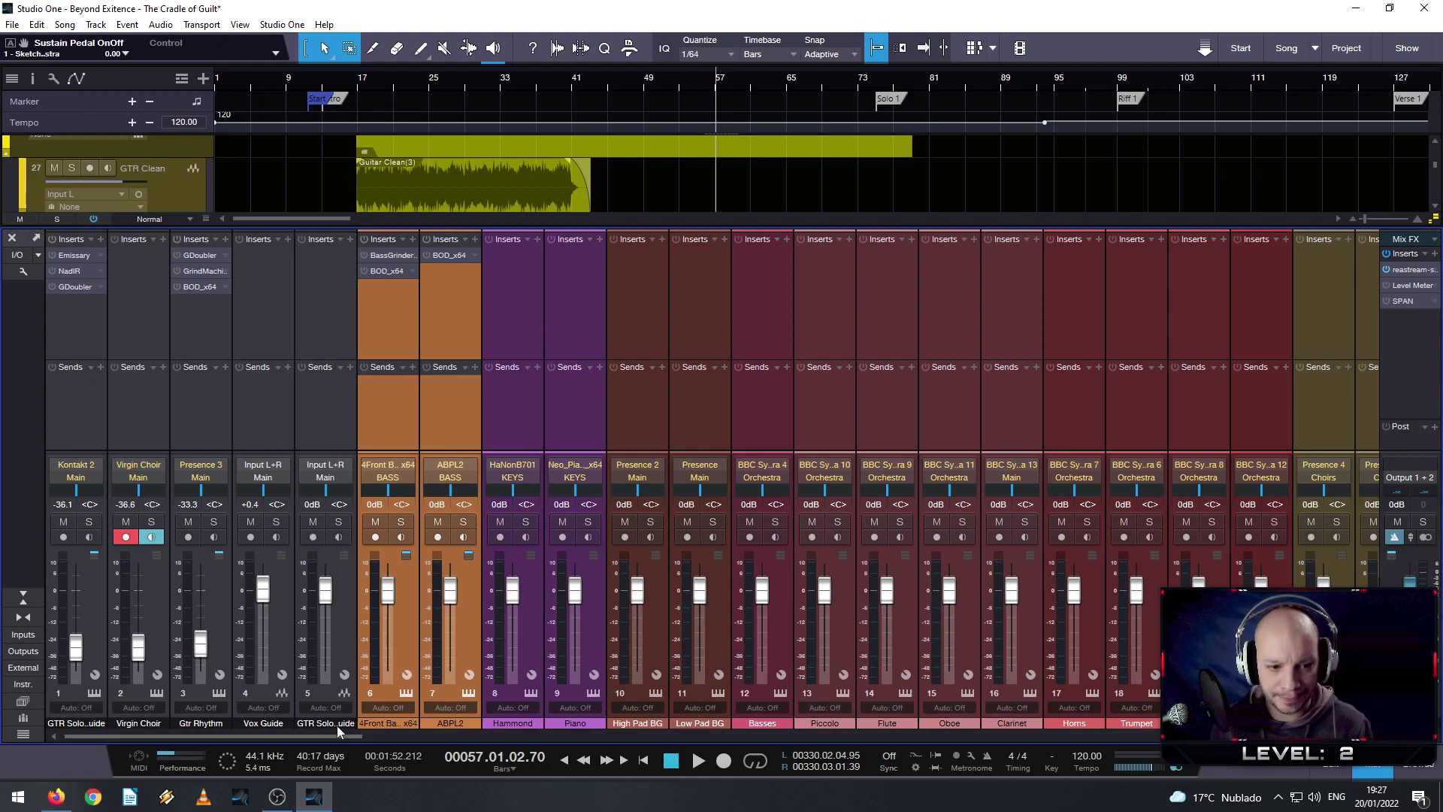
drag(328, 735, 452, 729)
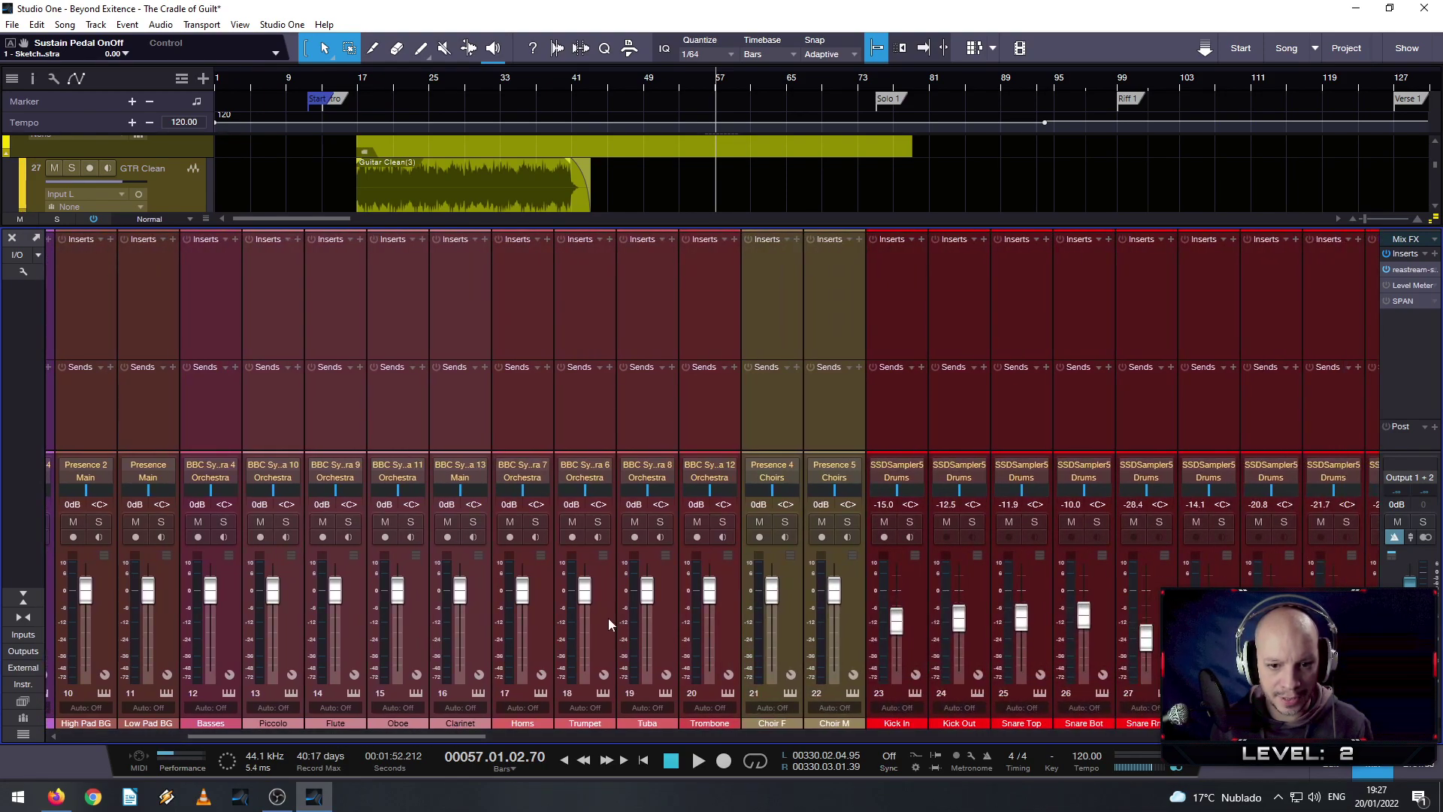
shift+click(845, 577)
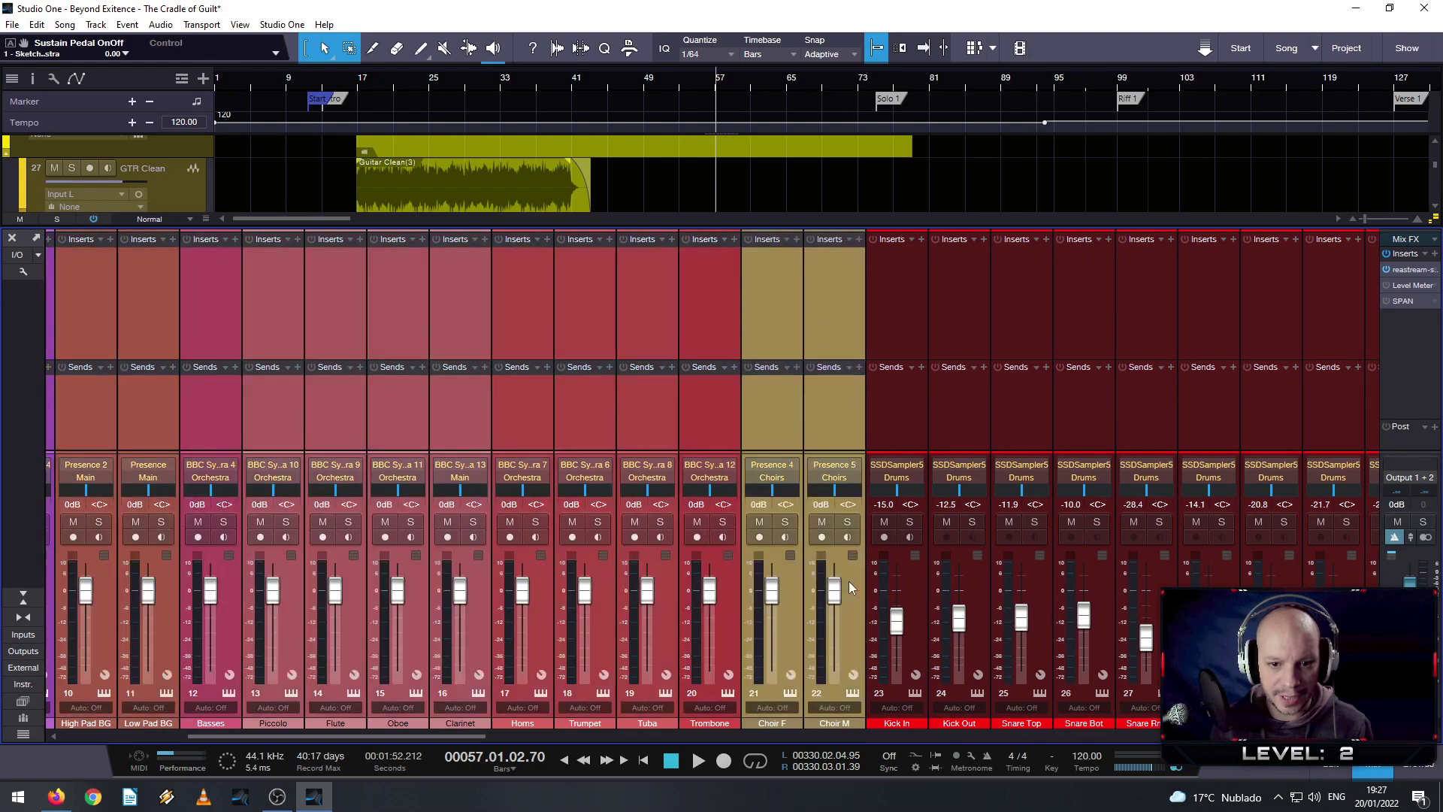
click(830, 725)
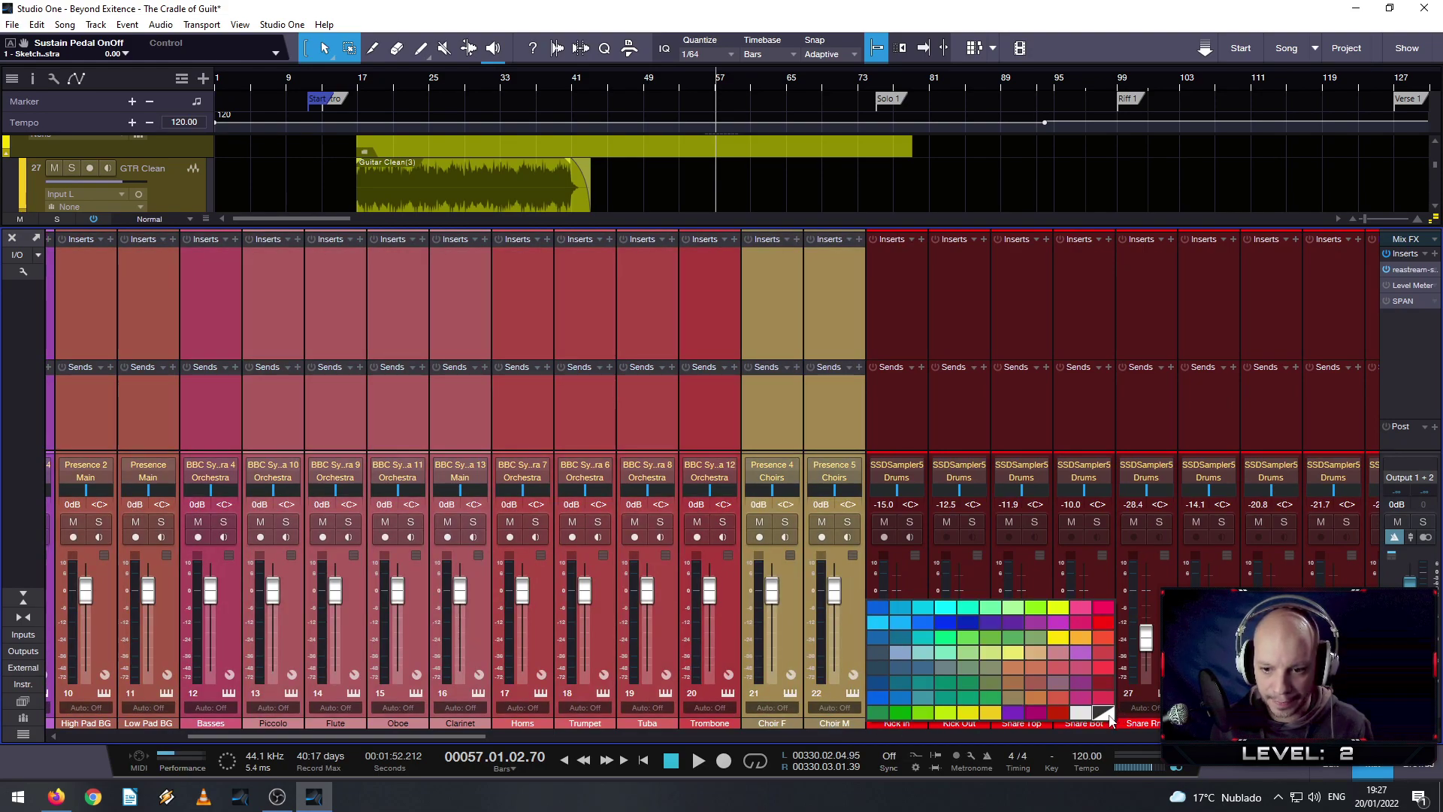
click(1105, 714)
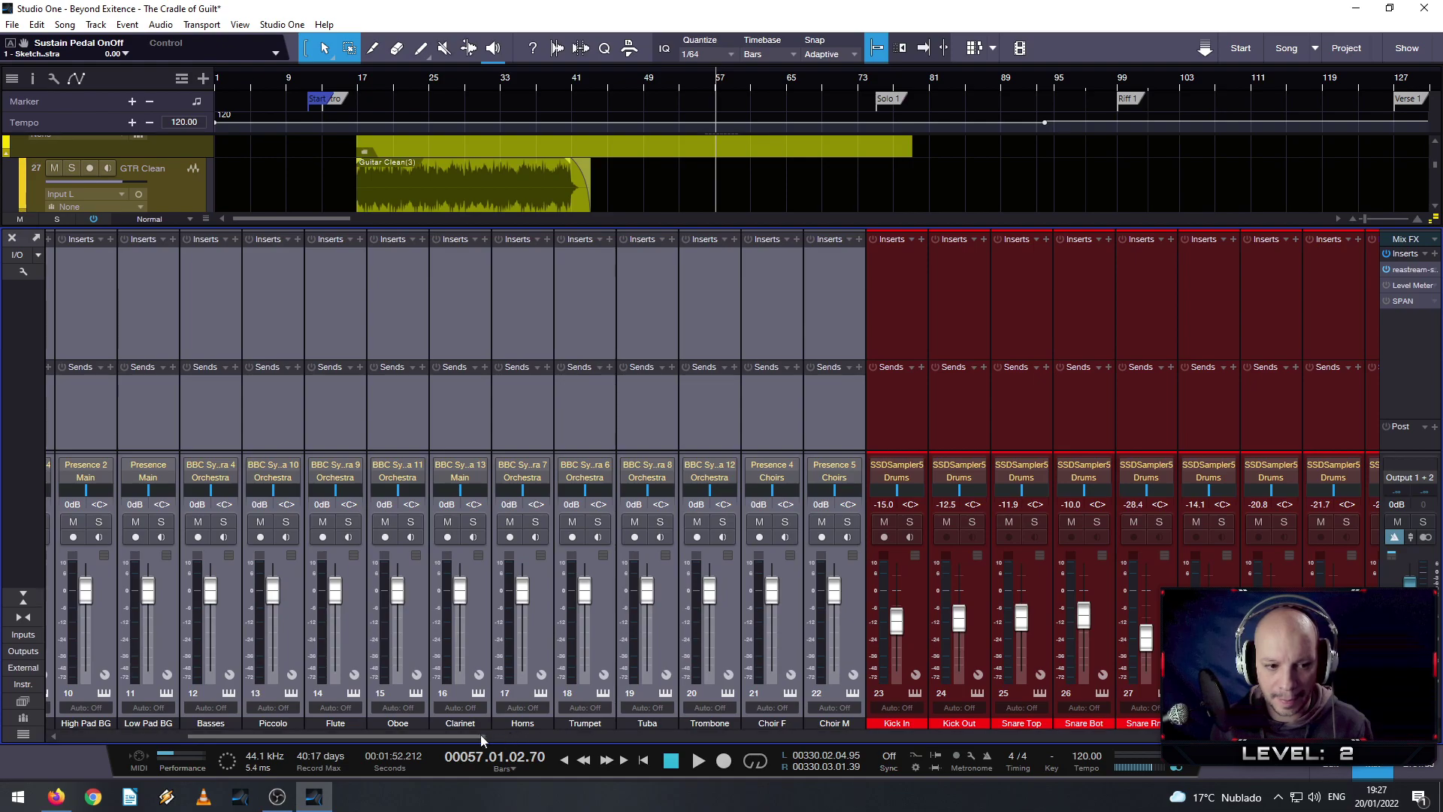
drag(481, 736, 203, 723)
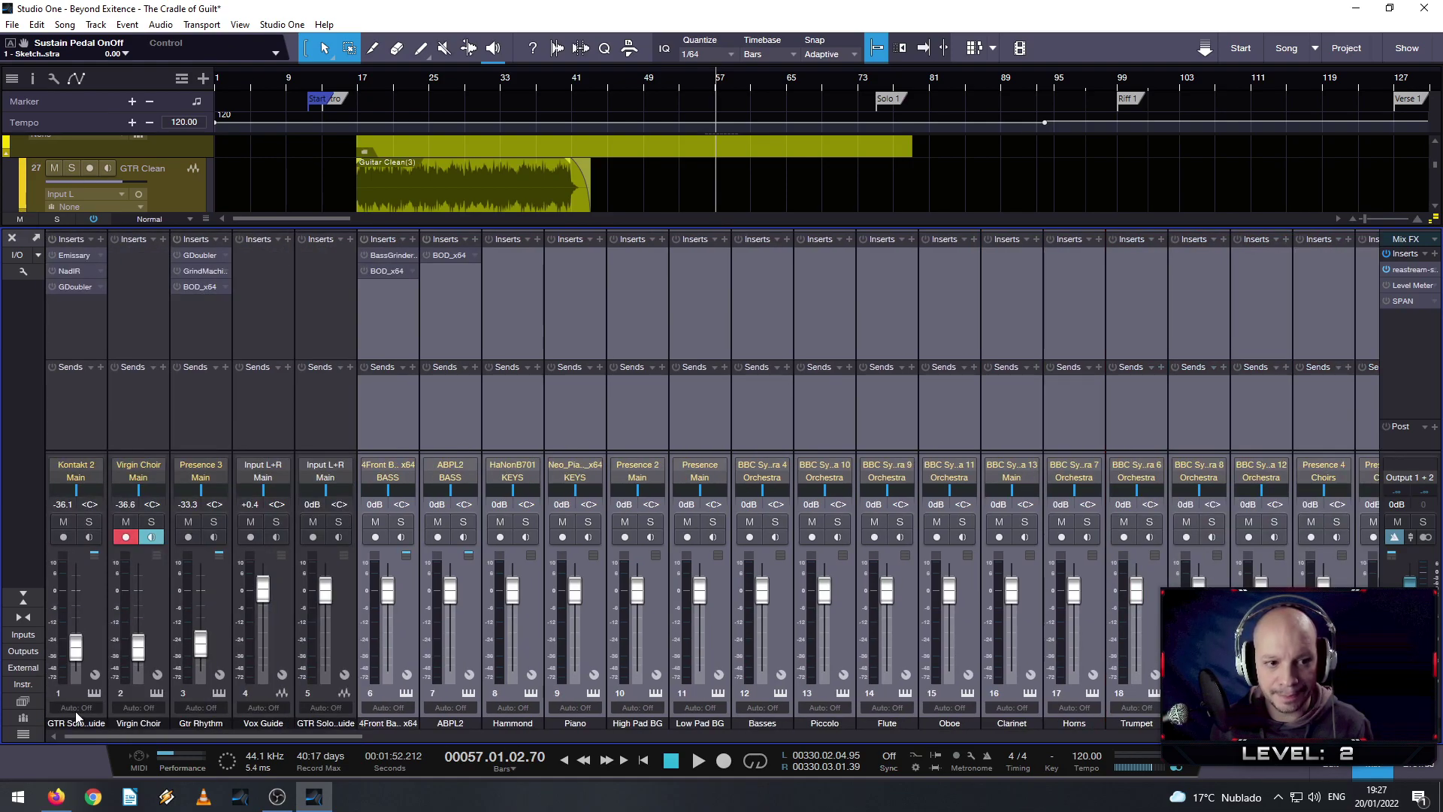
- Hide all the guide channels in the mixer, from GTR Solo Guide on channel 1 through Choir M on channel 22
scroll(75, 718, down, 10)
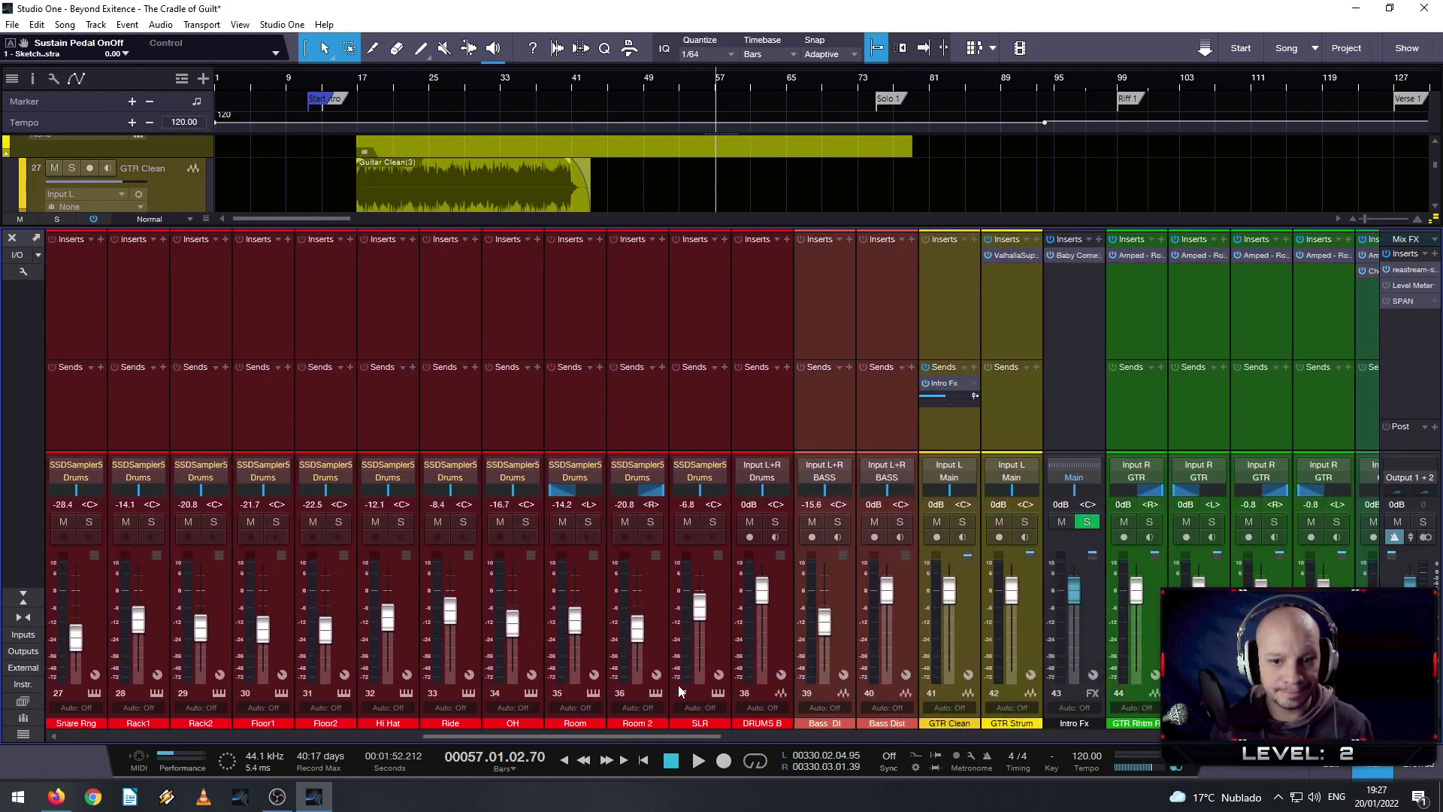
scroll(786, 681, up, 10)
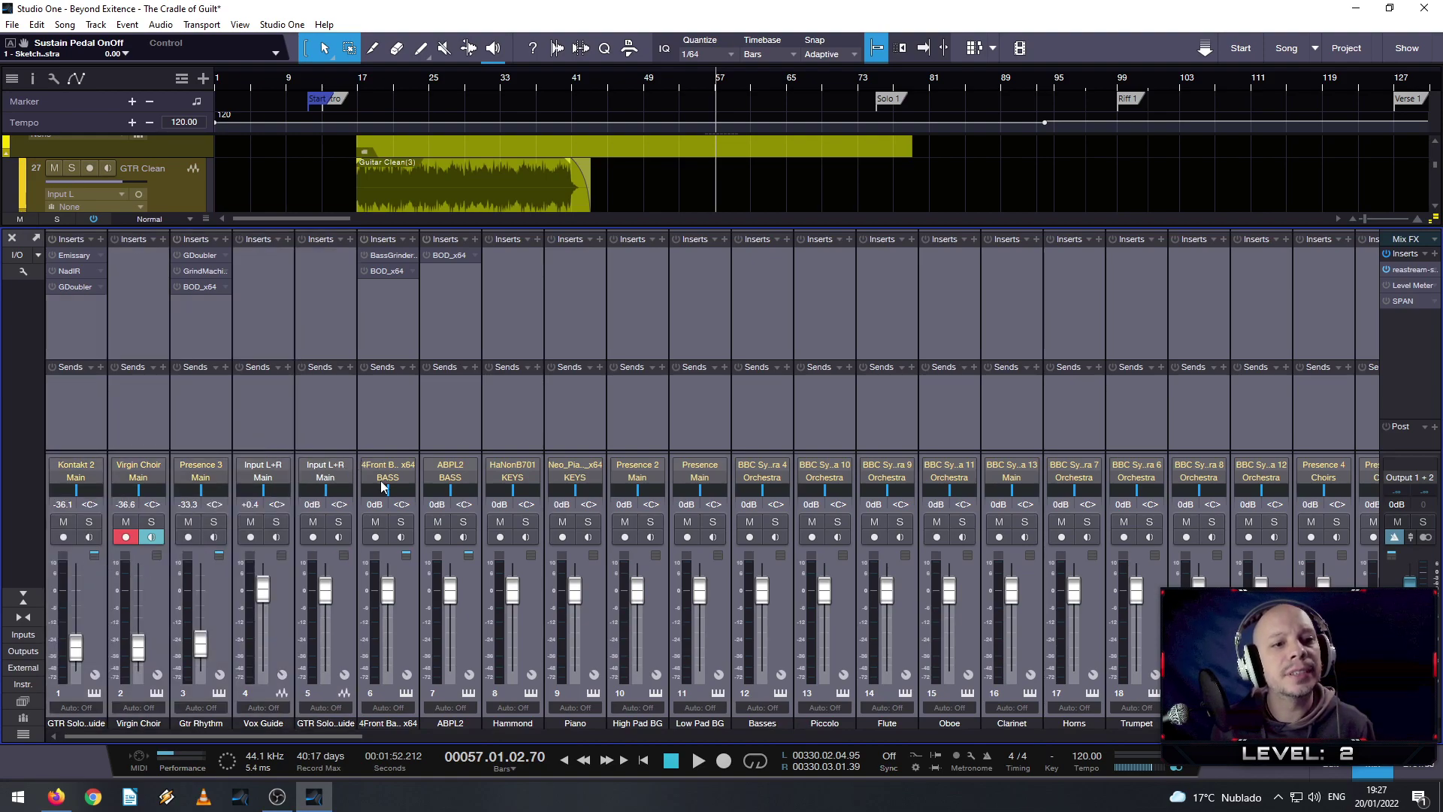
right_click(403, 591)
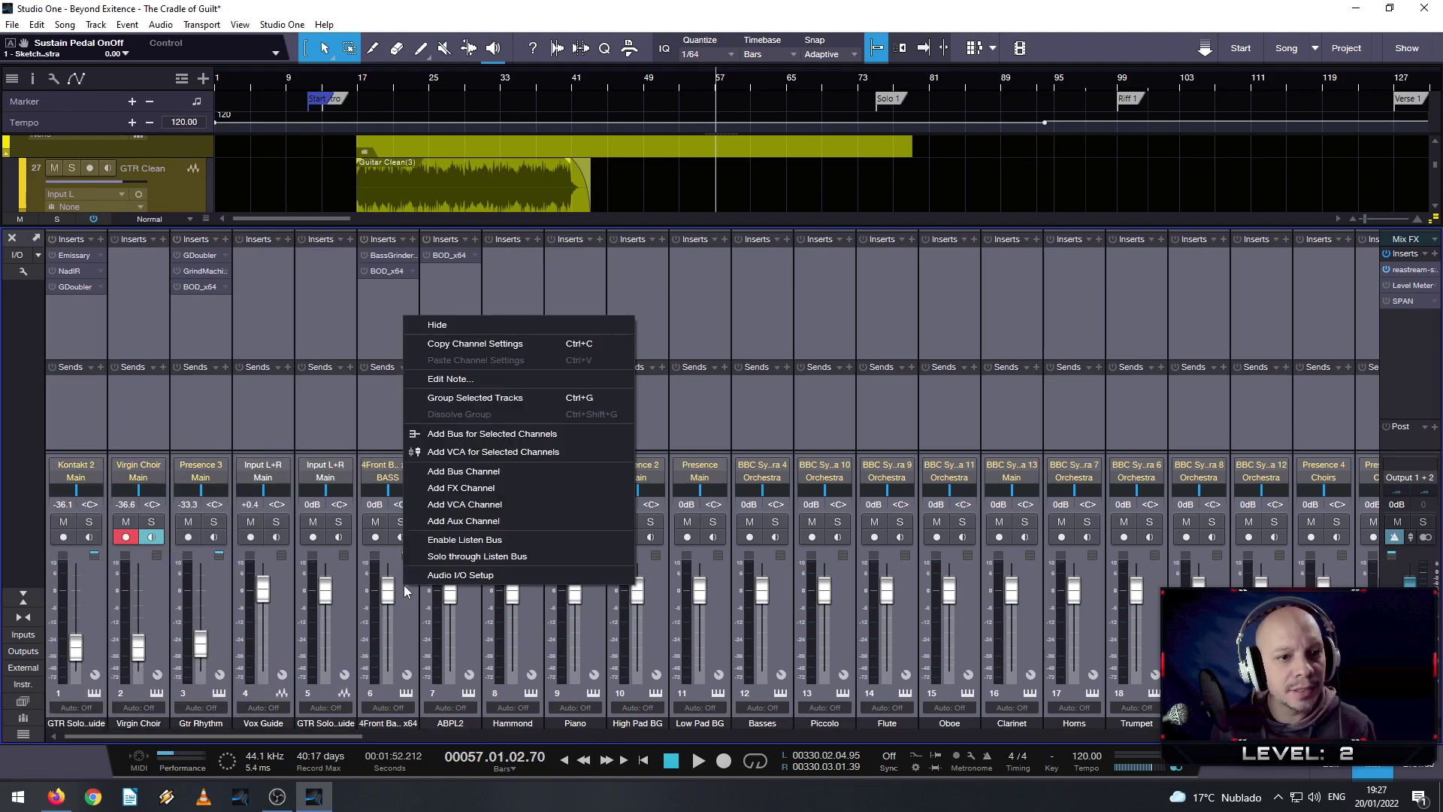
click(477, 329)
scroll(478, 334, down, 5)
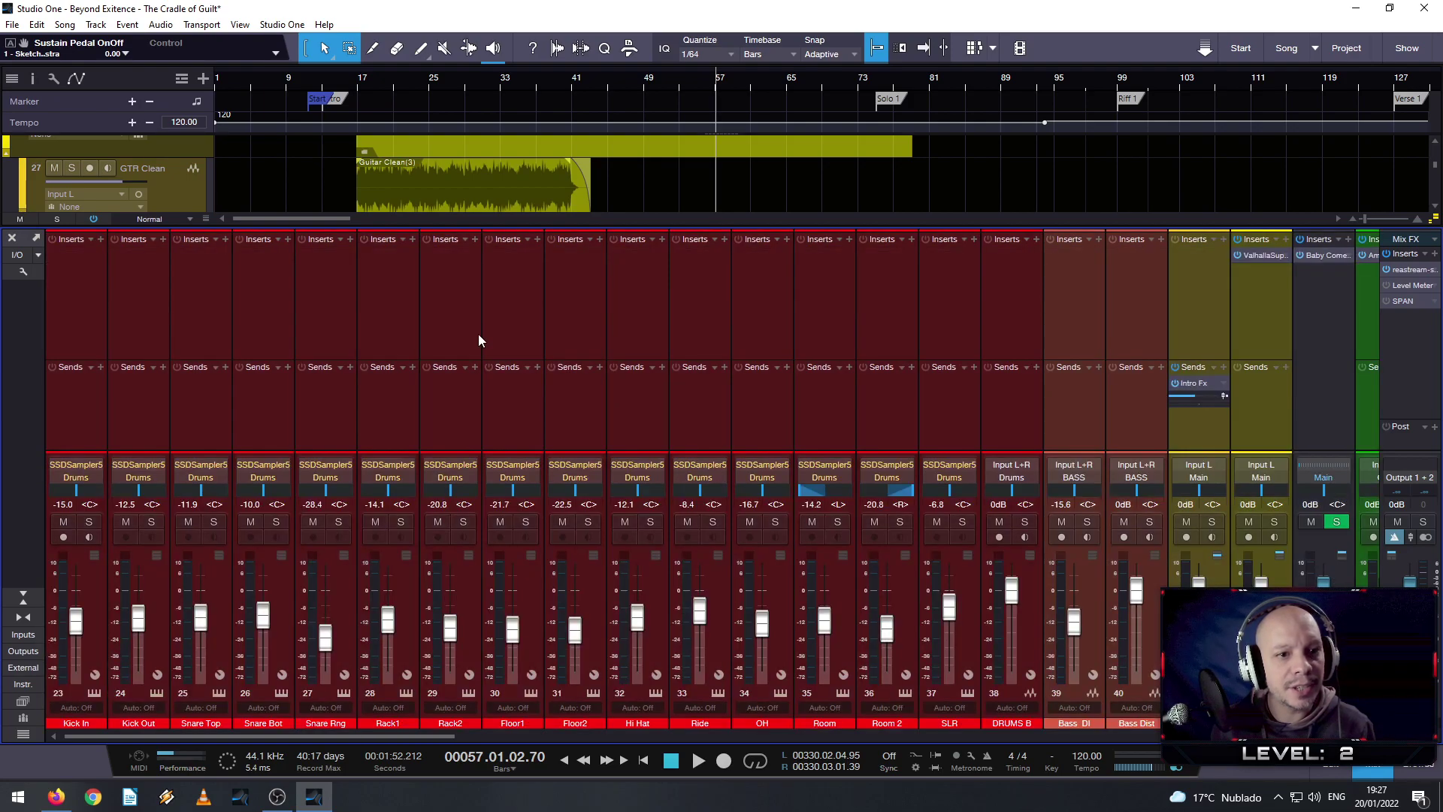
drag(427, 733, 409, 688)
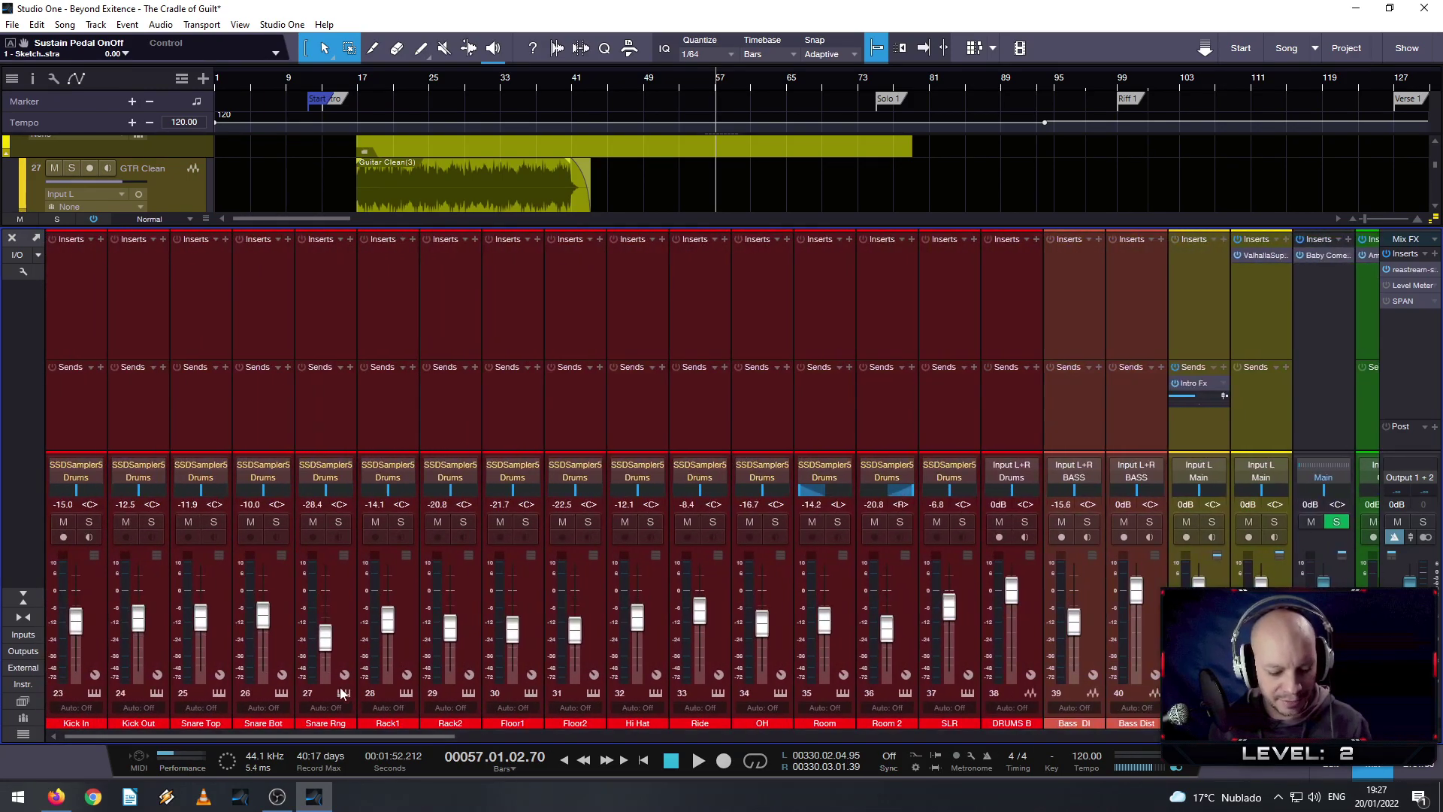
- Play the song from about bar 37, check the guitar and vocal channels in the mixer, and stop near bar 45
key(F3)
scroll(512, 366, up, 3)
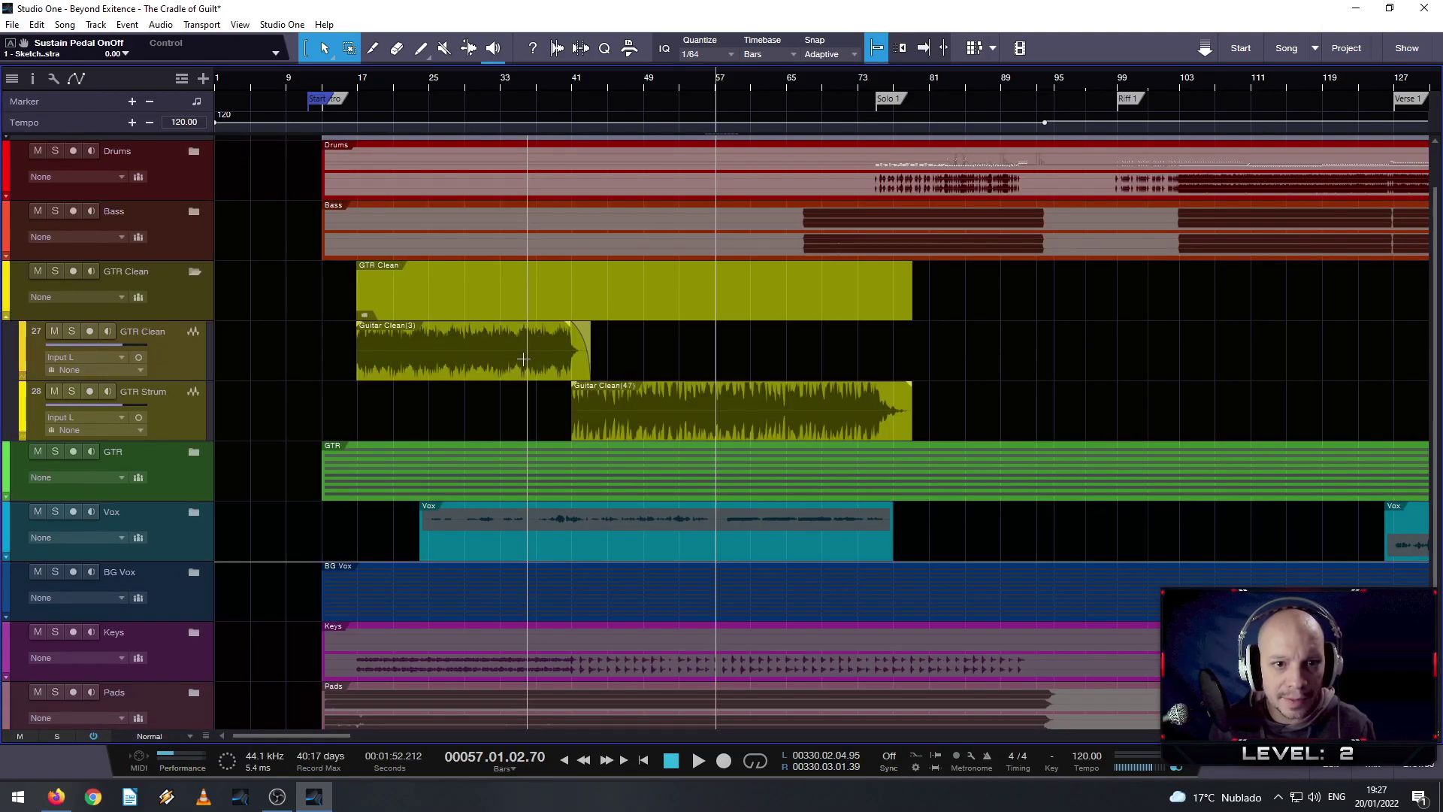
scroll(475, 368, up, 2)
click(584, 84)
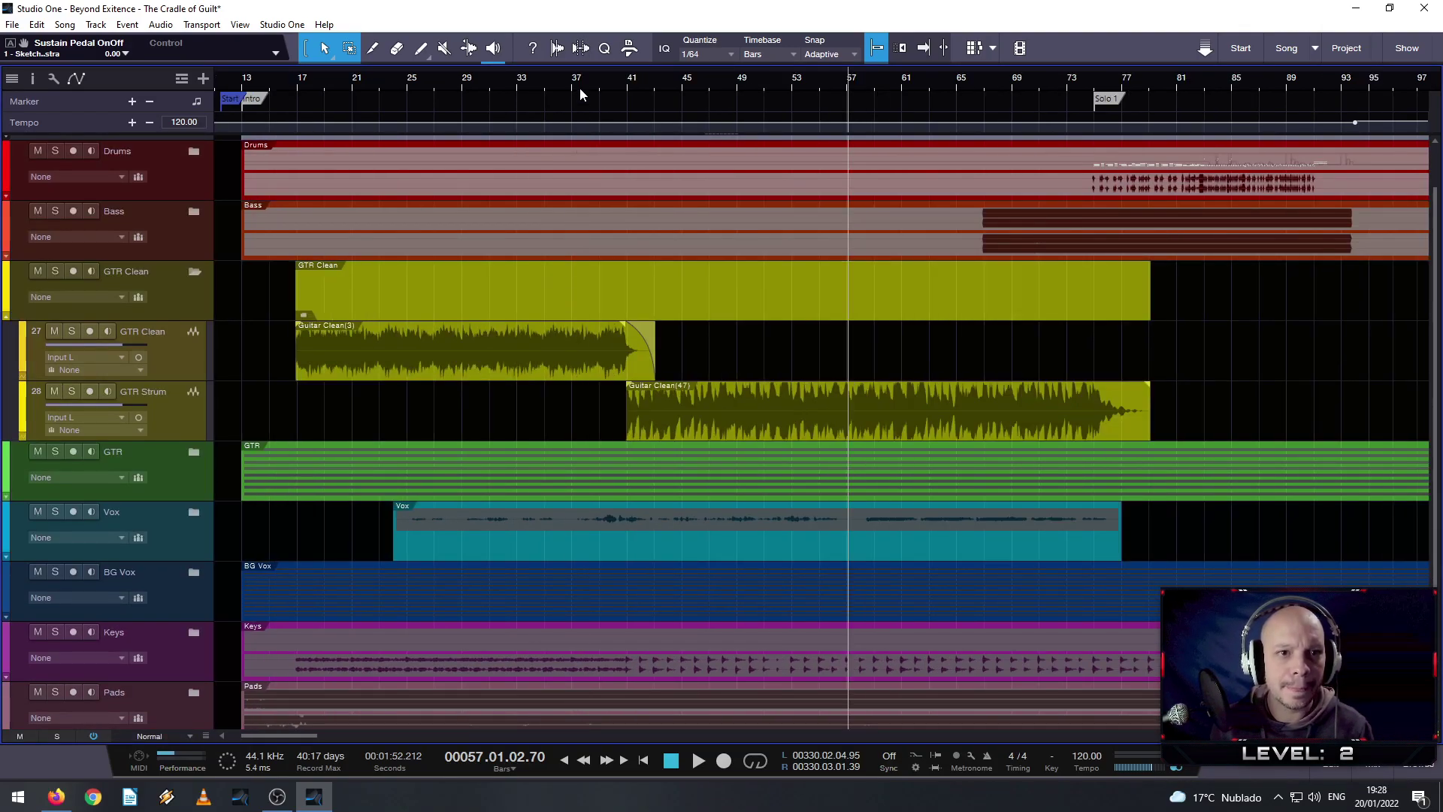
key(space)
key(F3)
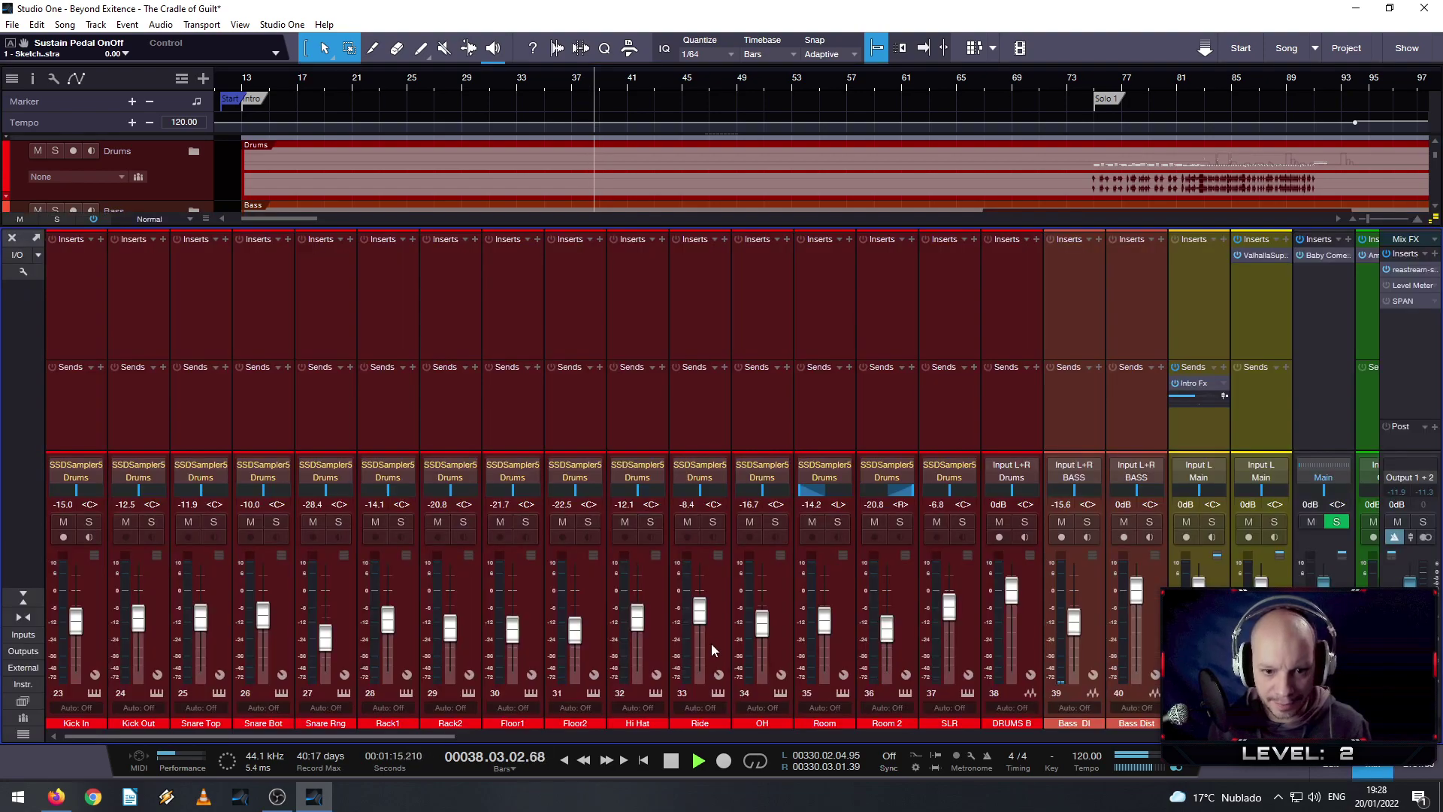
drag(452, 732, 764, 726)
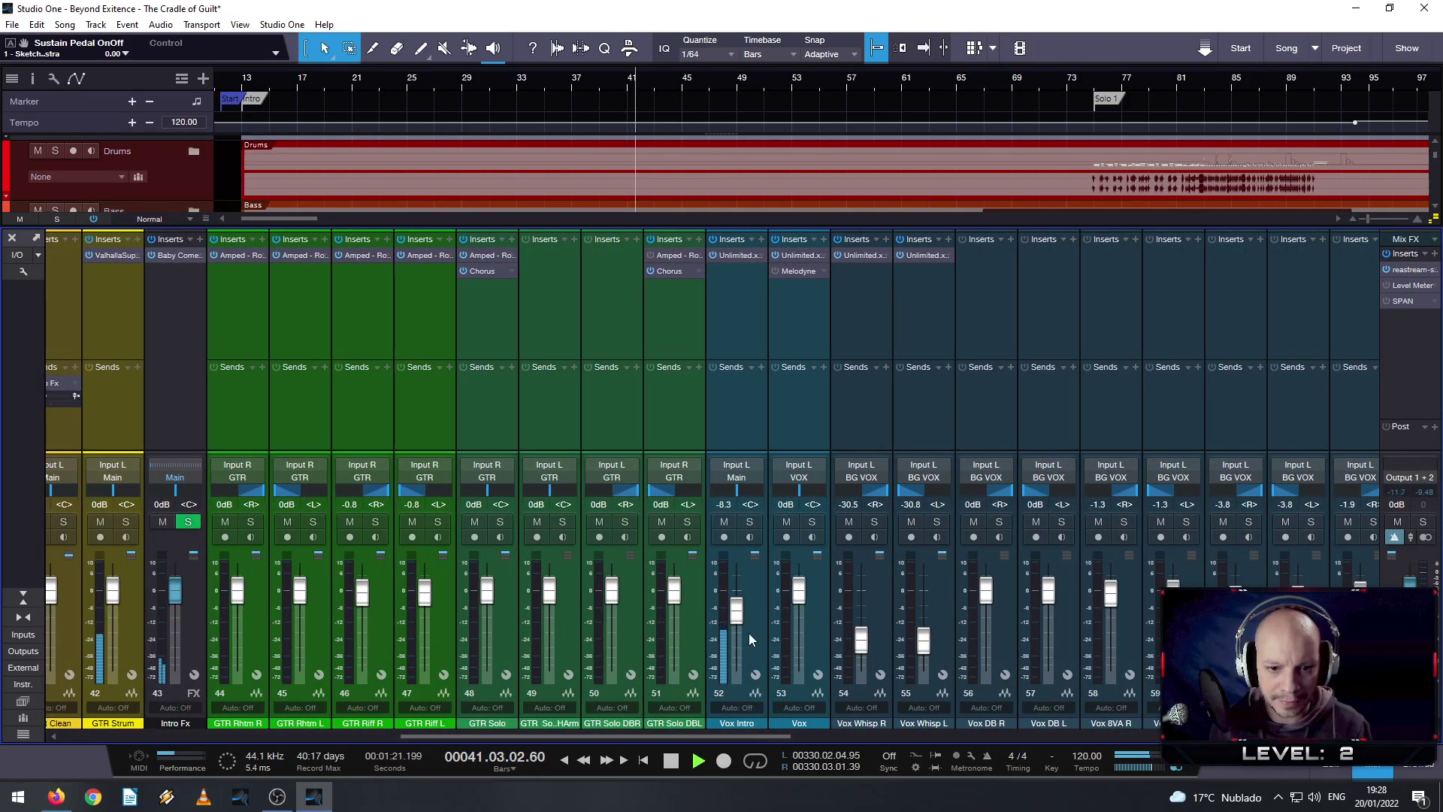
drag(693, 736, 682, 731)
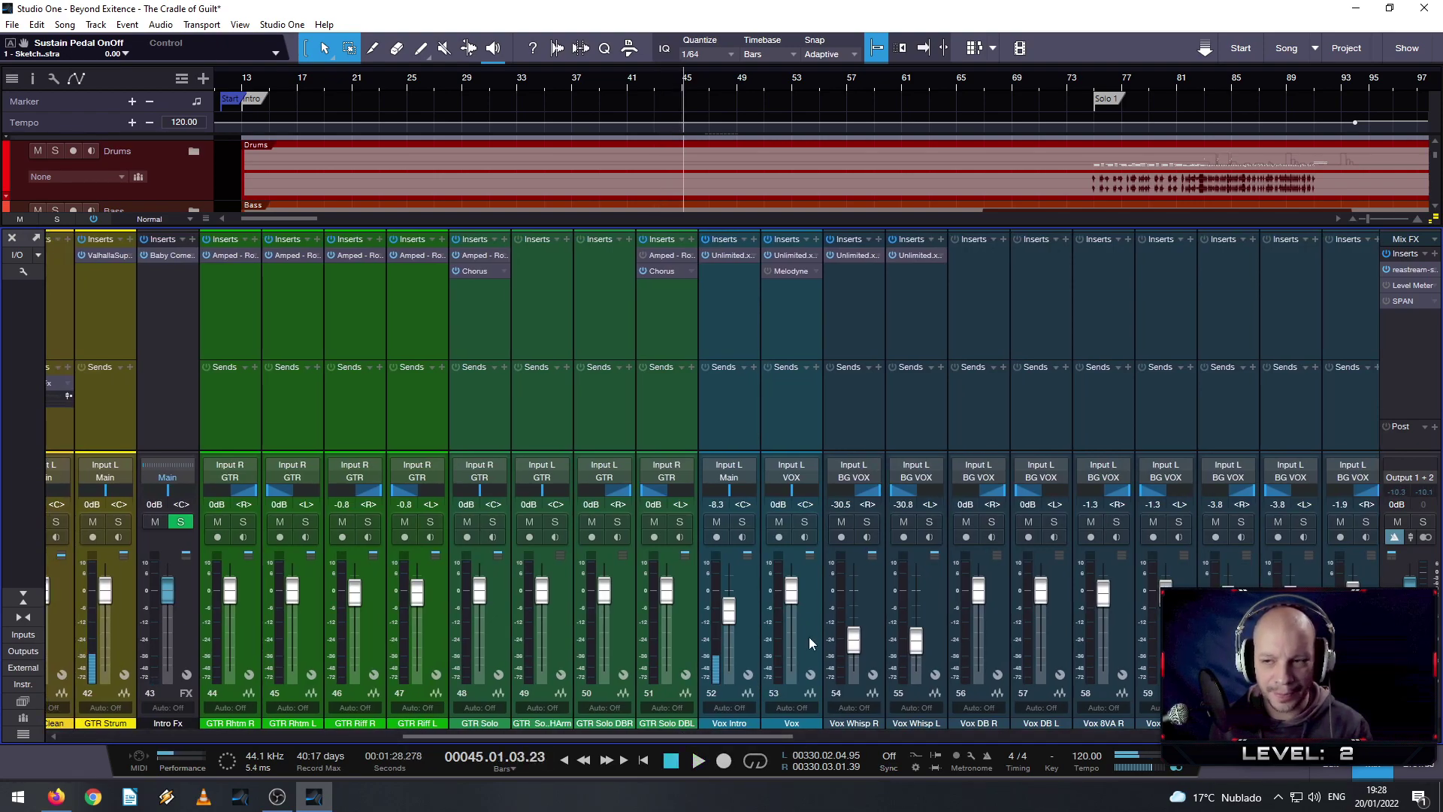
- Return to the full arrangement view and save the song
key(F3)
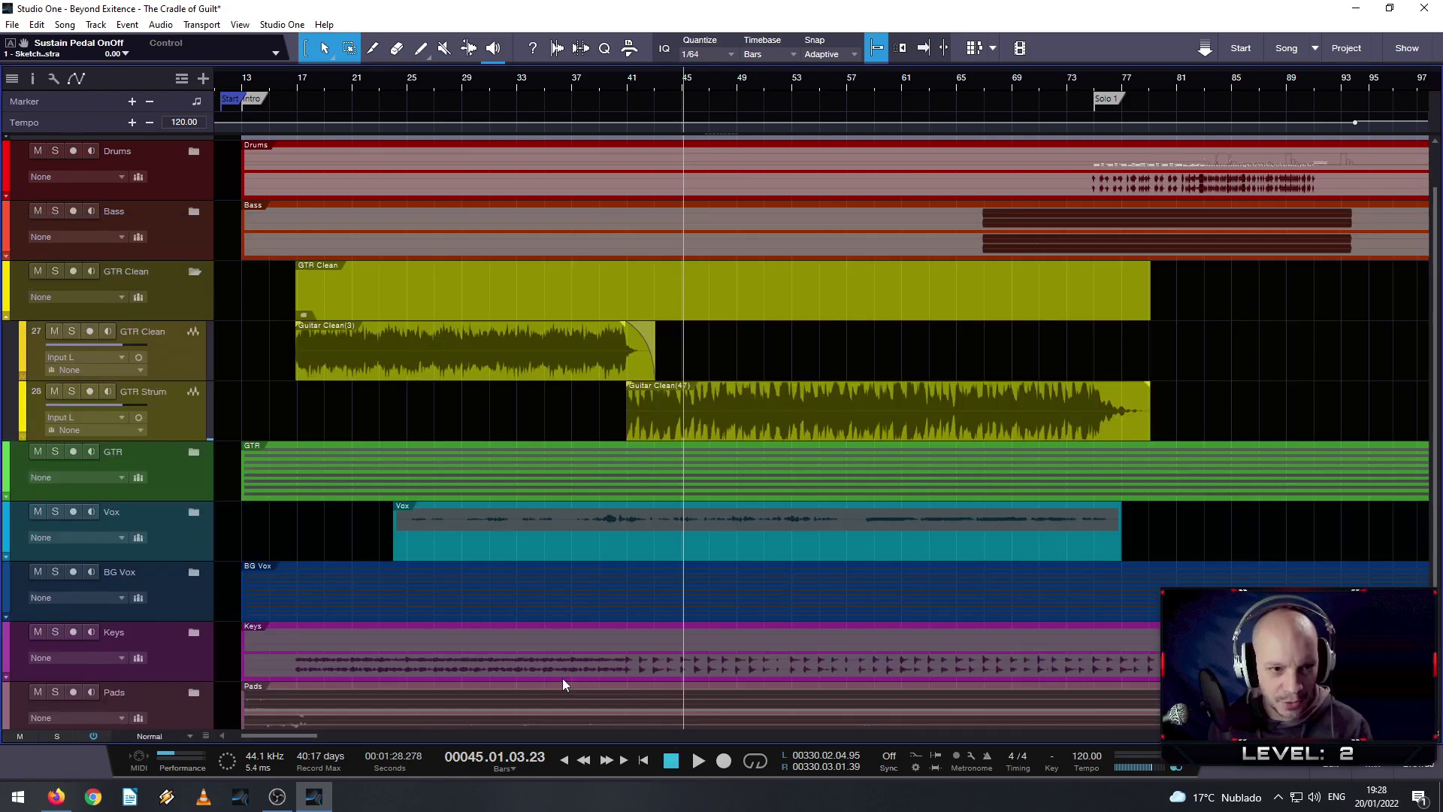
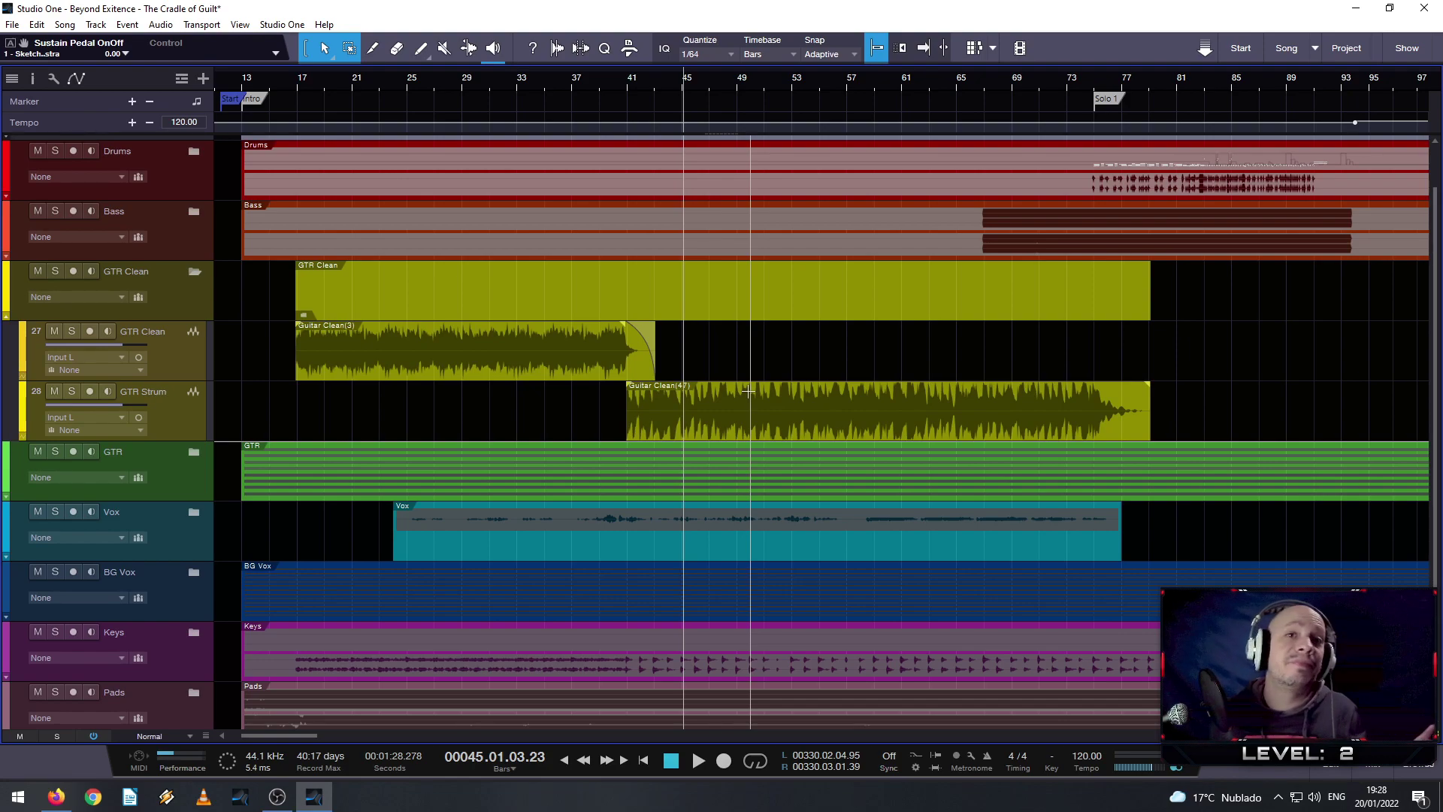
key(ctrl+s)
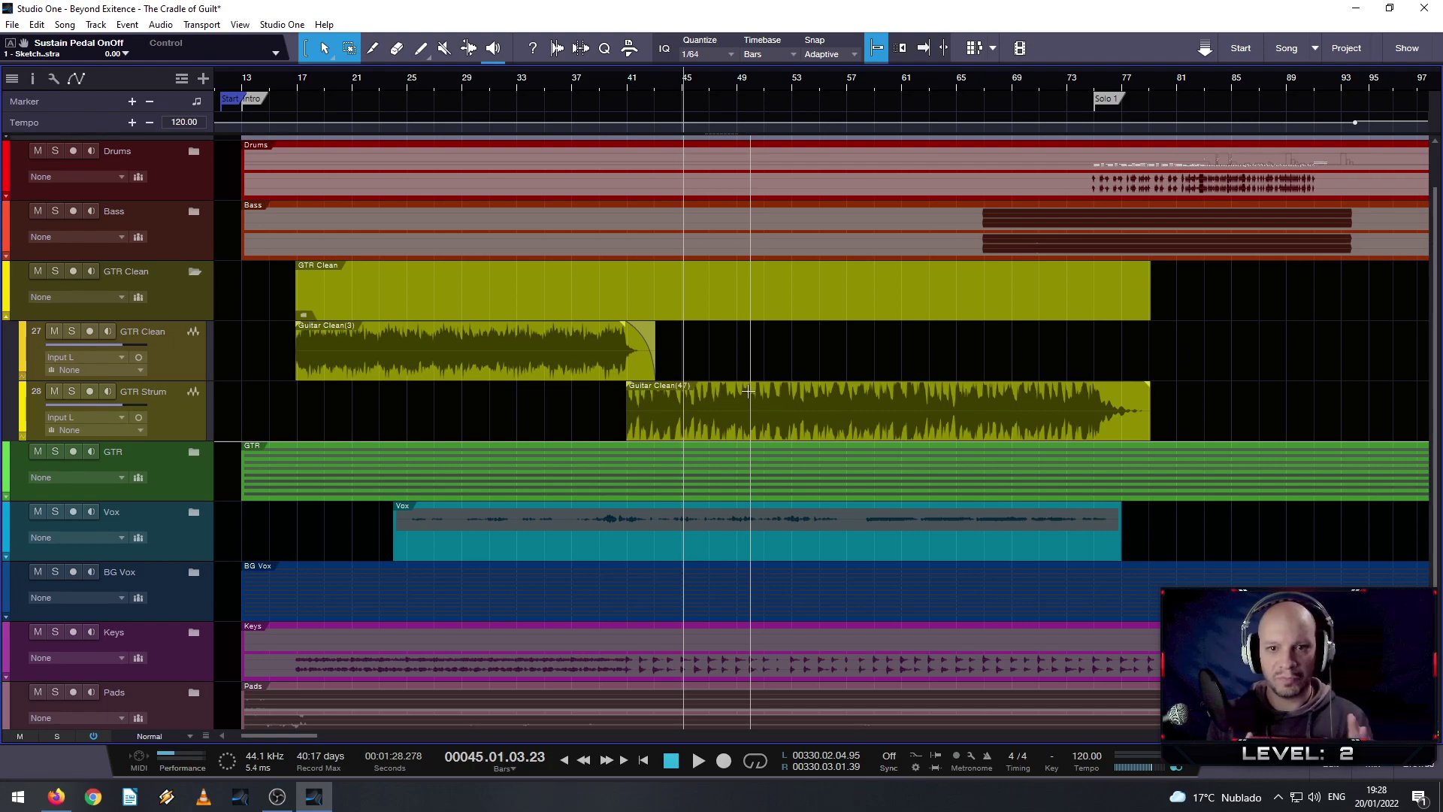
- Show the mixer at the clean guitar channels and review GTR Clean's send to Intro Fx
key(F3)
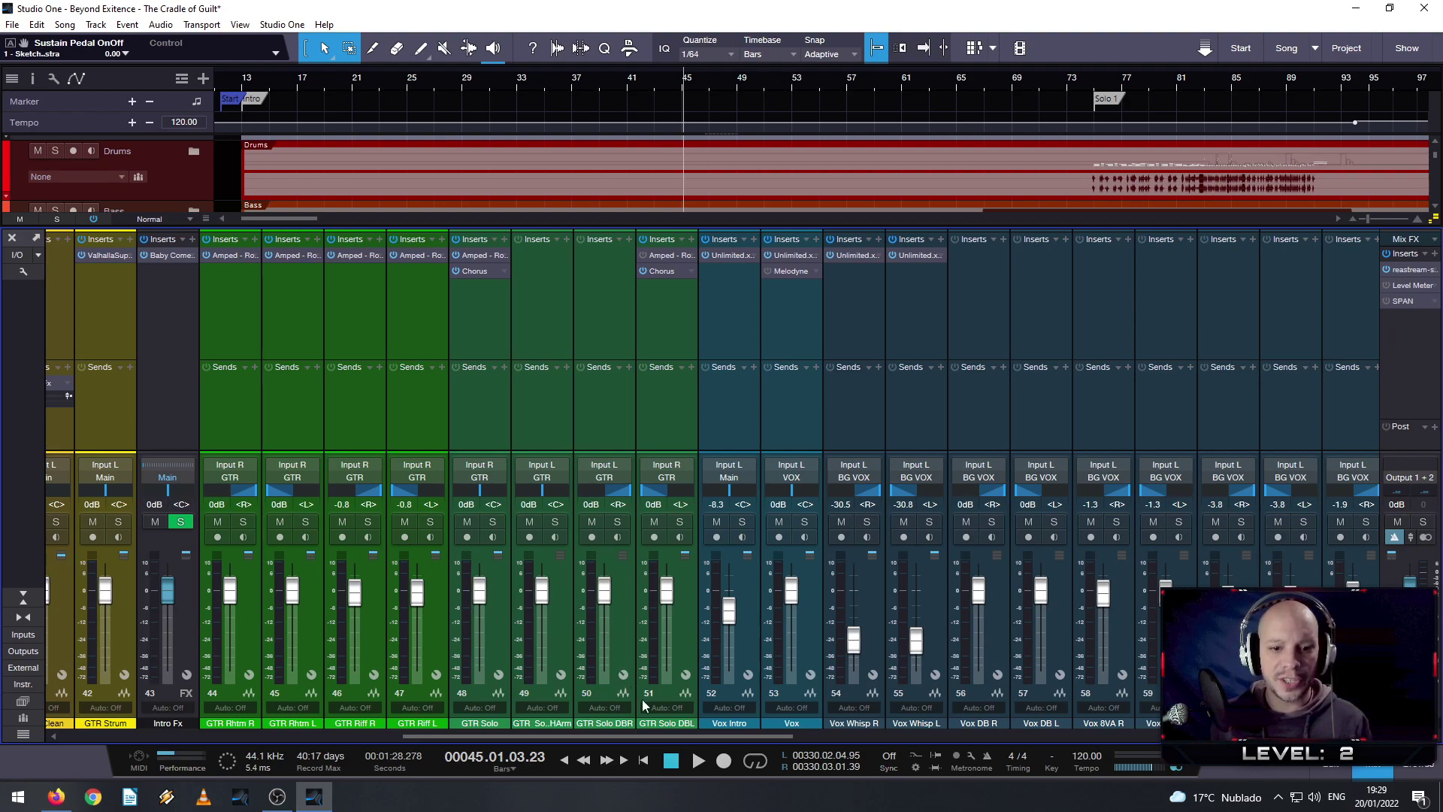
drag(653, 733, 570, 738)
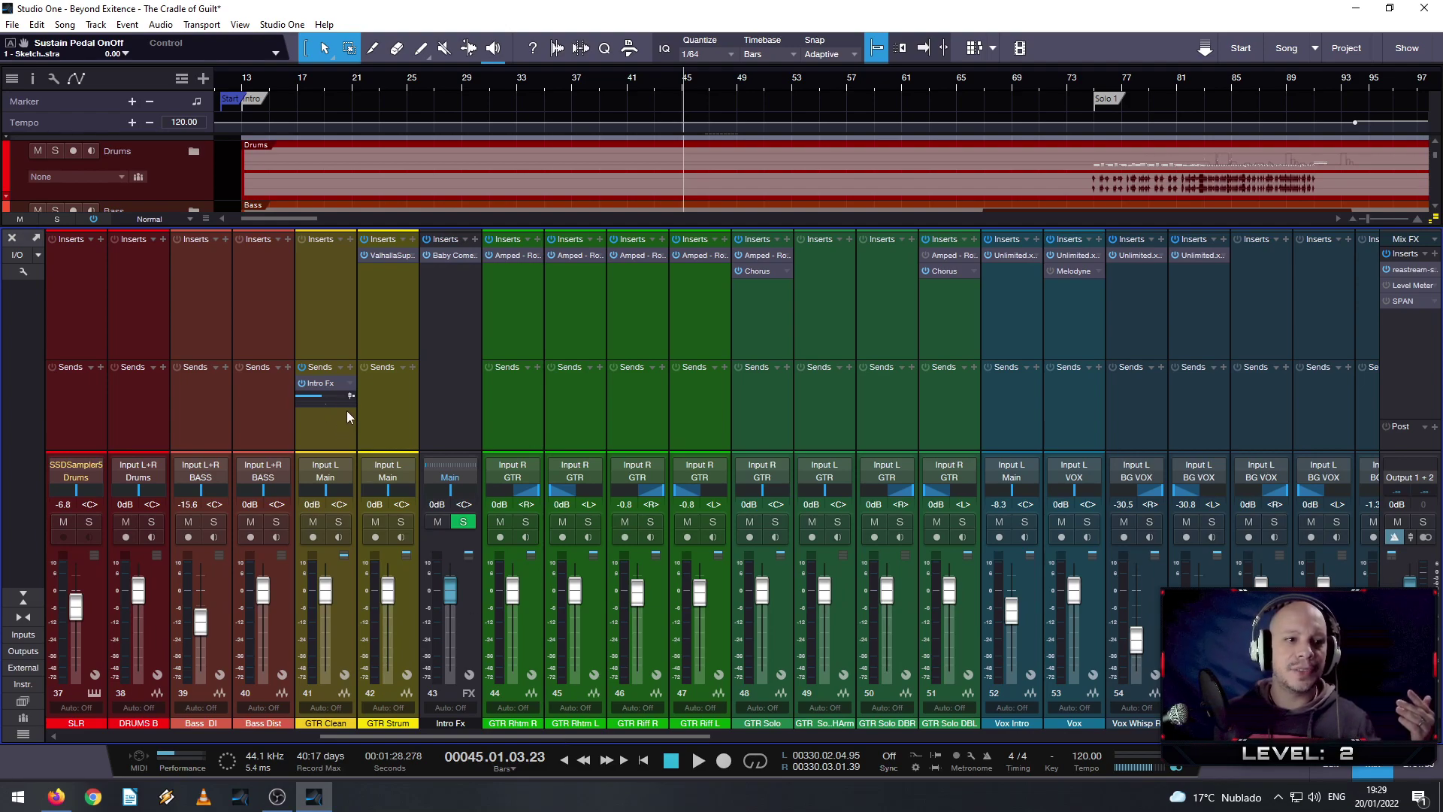
mouse_move(313, 398)
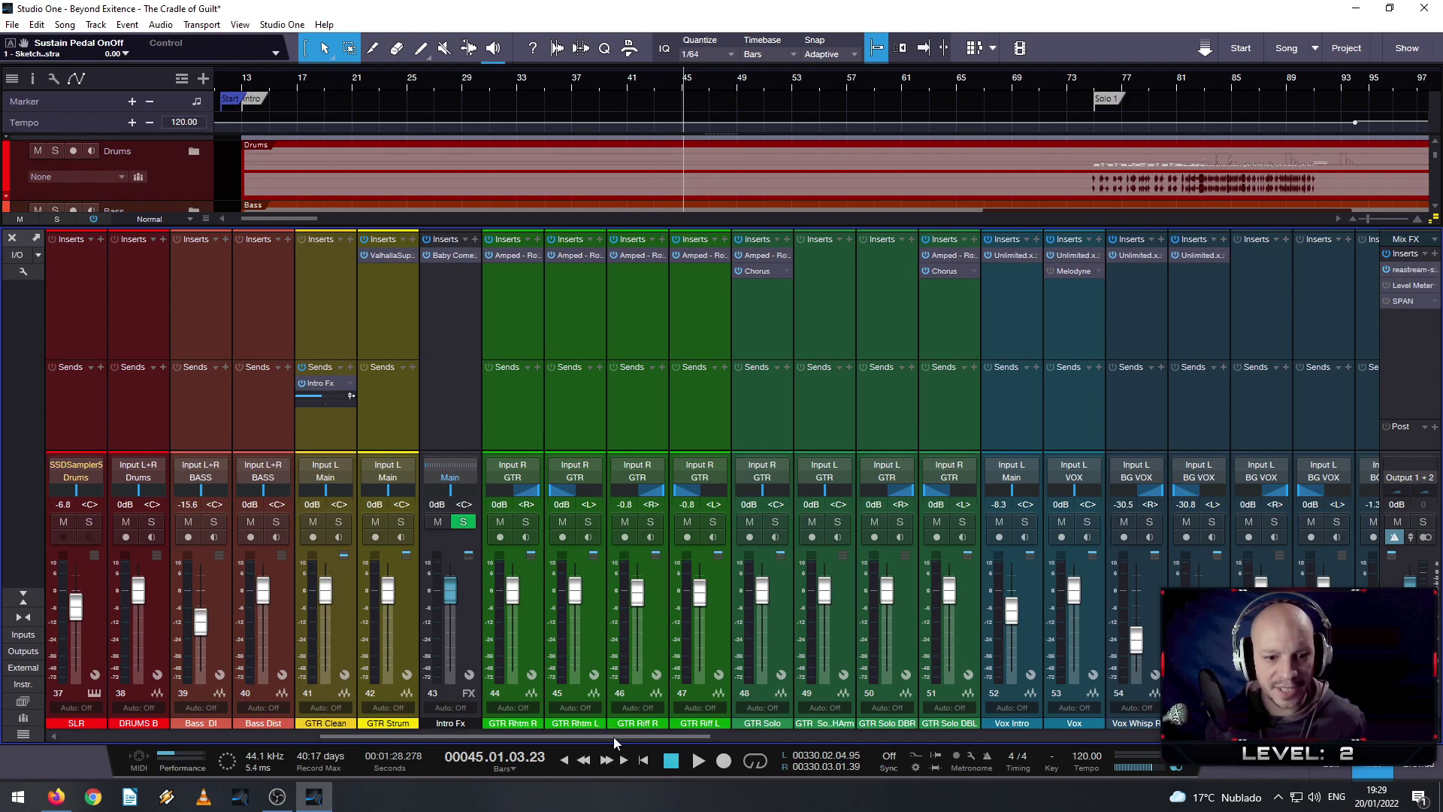
scroll(613, 736, up, 2)
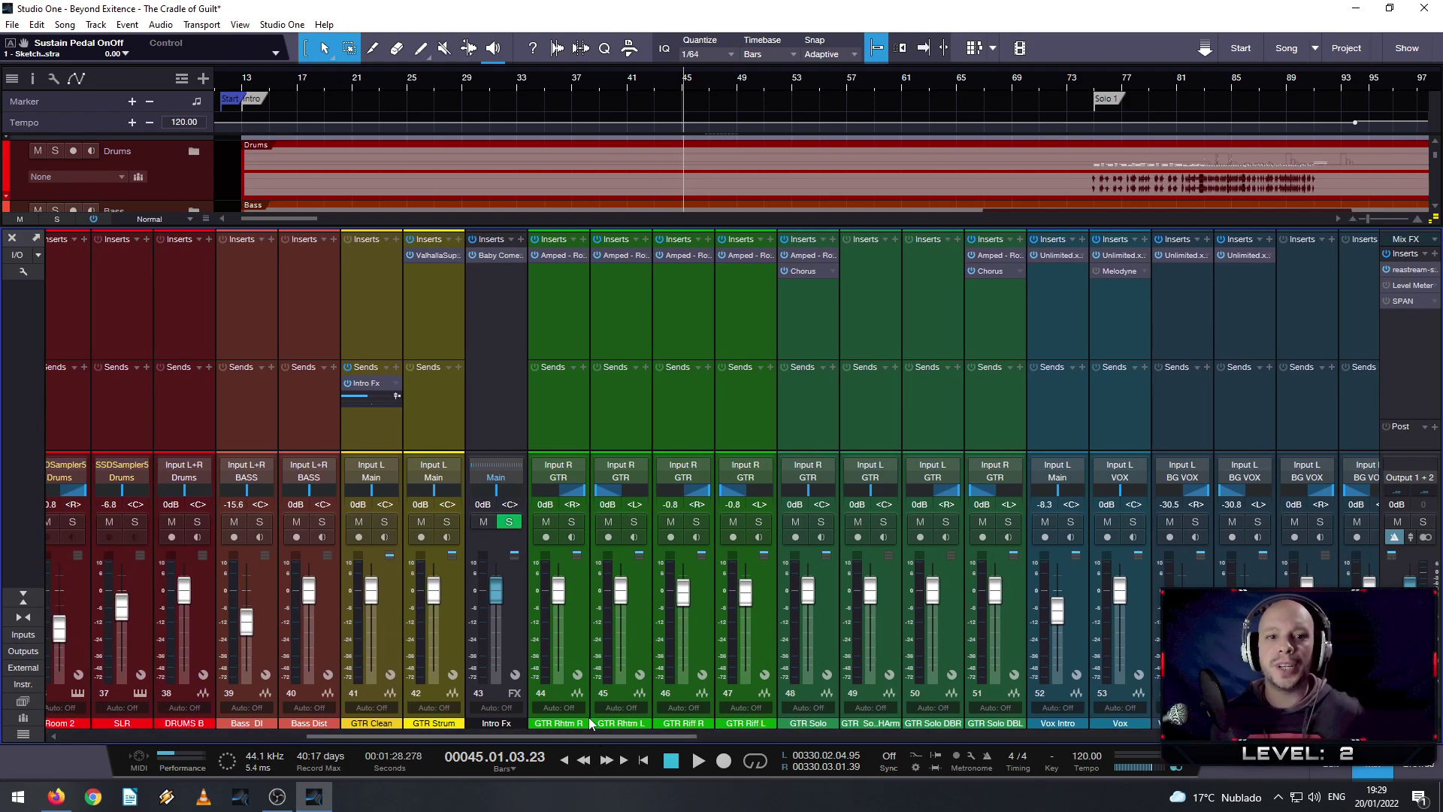
drag(595, 733, 586, 733)
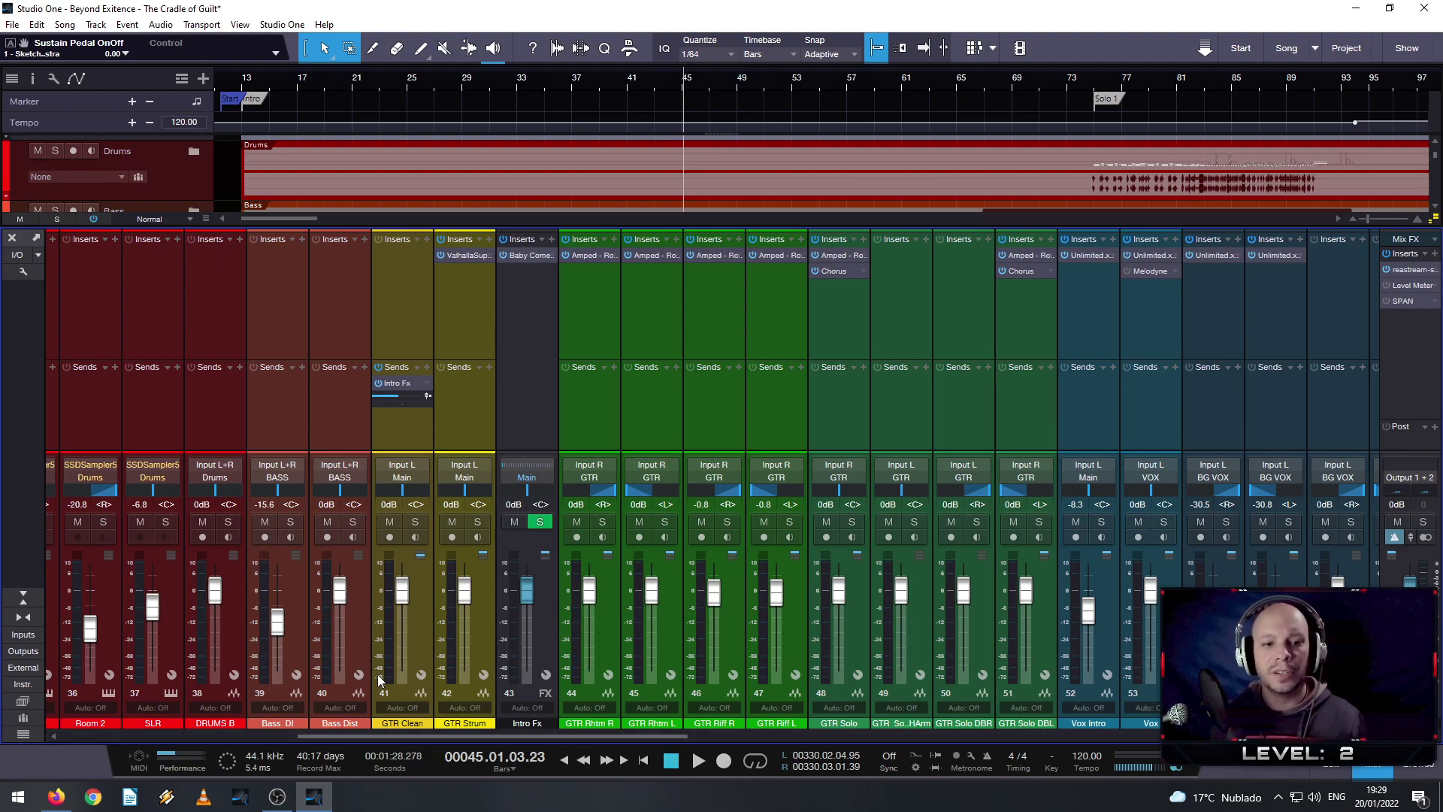
scroll(495, 735, left, 5)
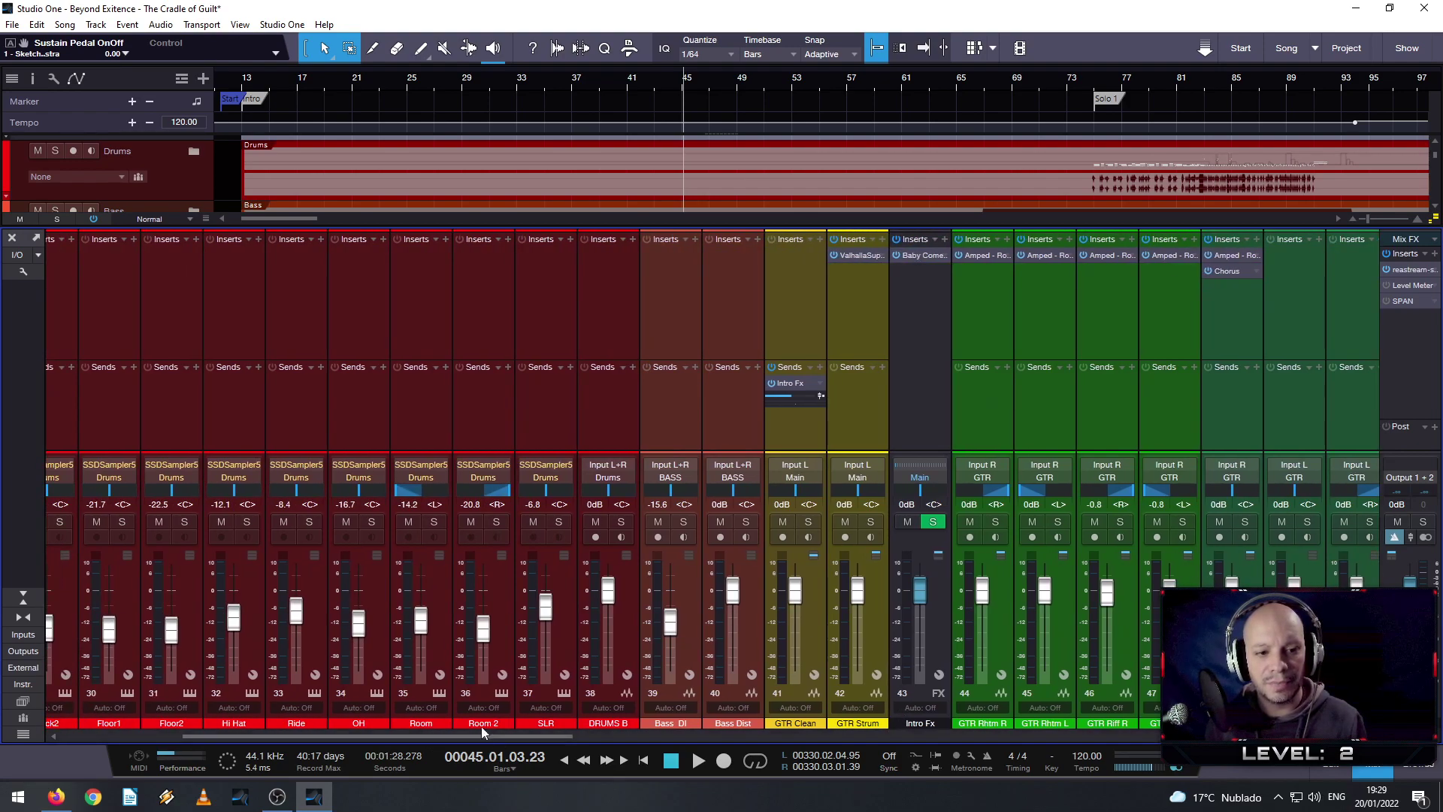
drag(508, 733, 638, 736)
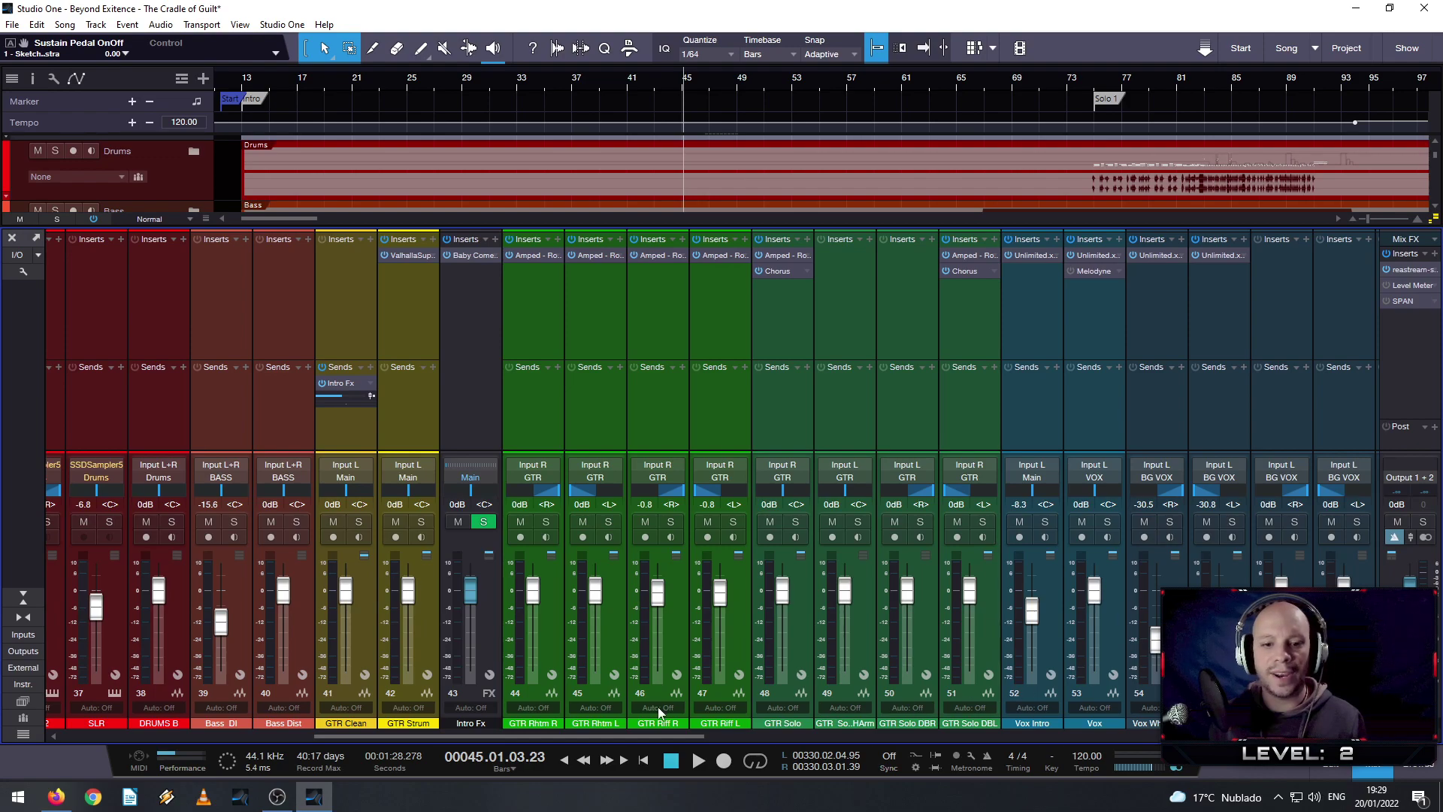
drag(648, 737, 582, 726)
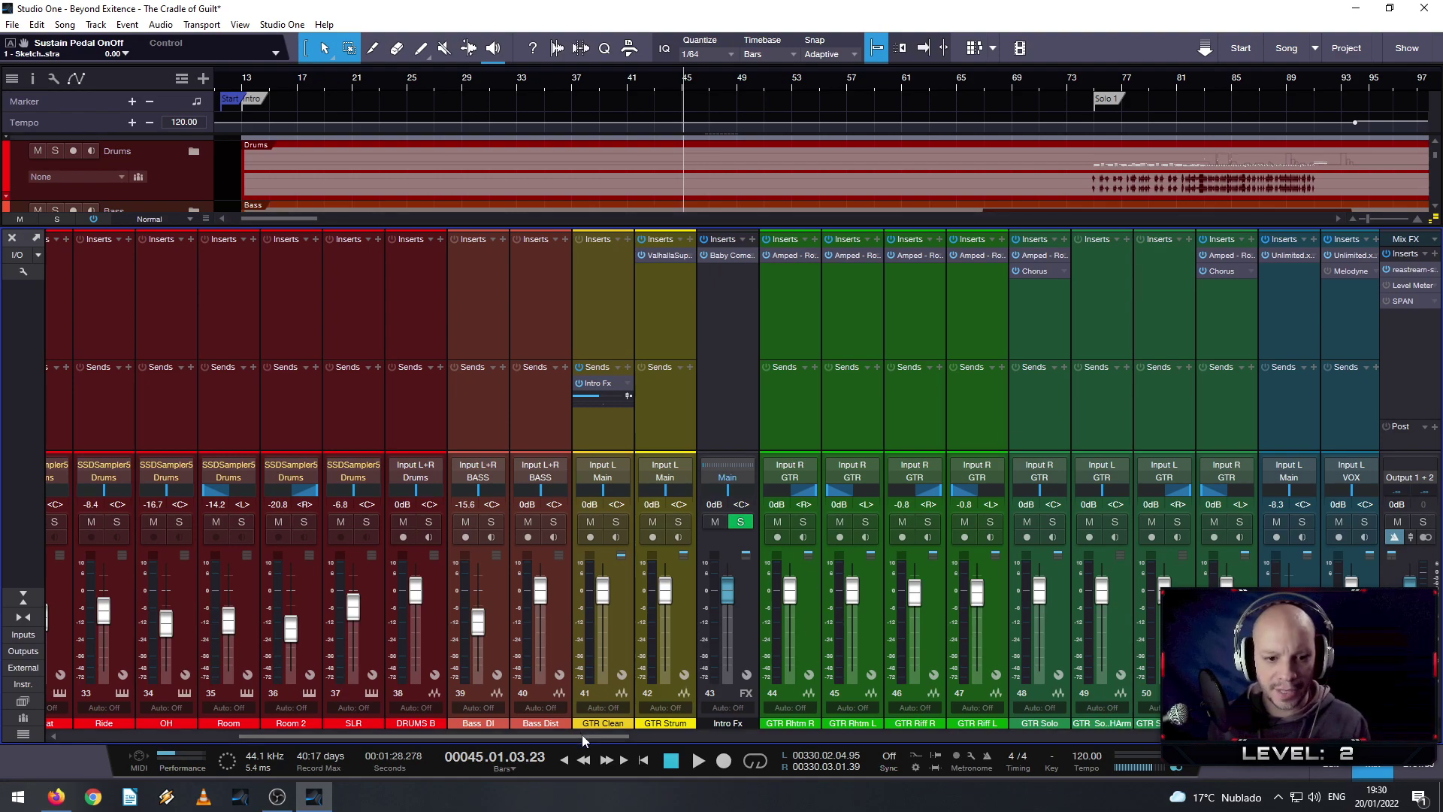
- Play the song, lower GTR Strum to -0.8 dB and GTR Clean to -0.4 dB, and continue playback from about bar 26
drag(581, 734, 969, 735)
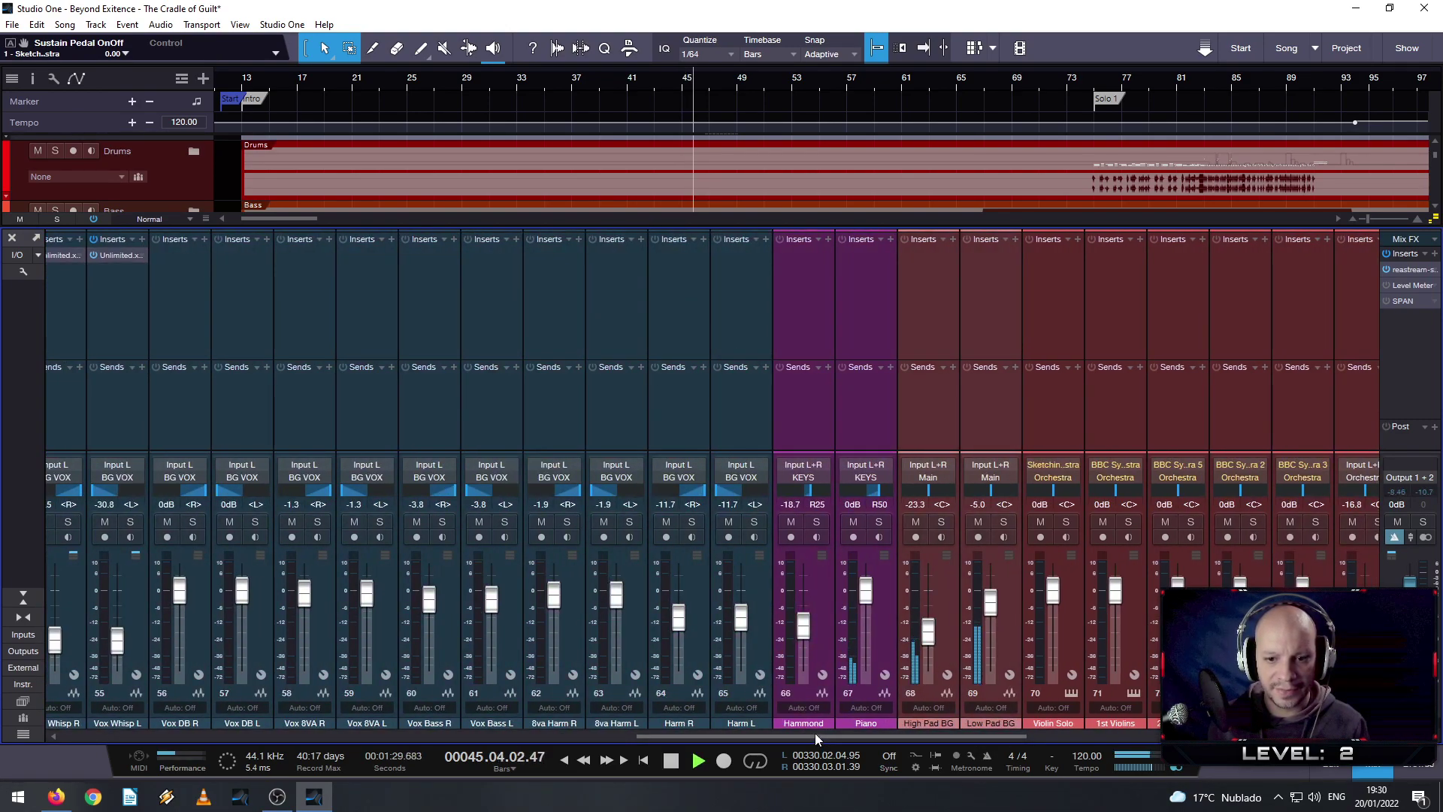
drag(815, 733, 440, 720)
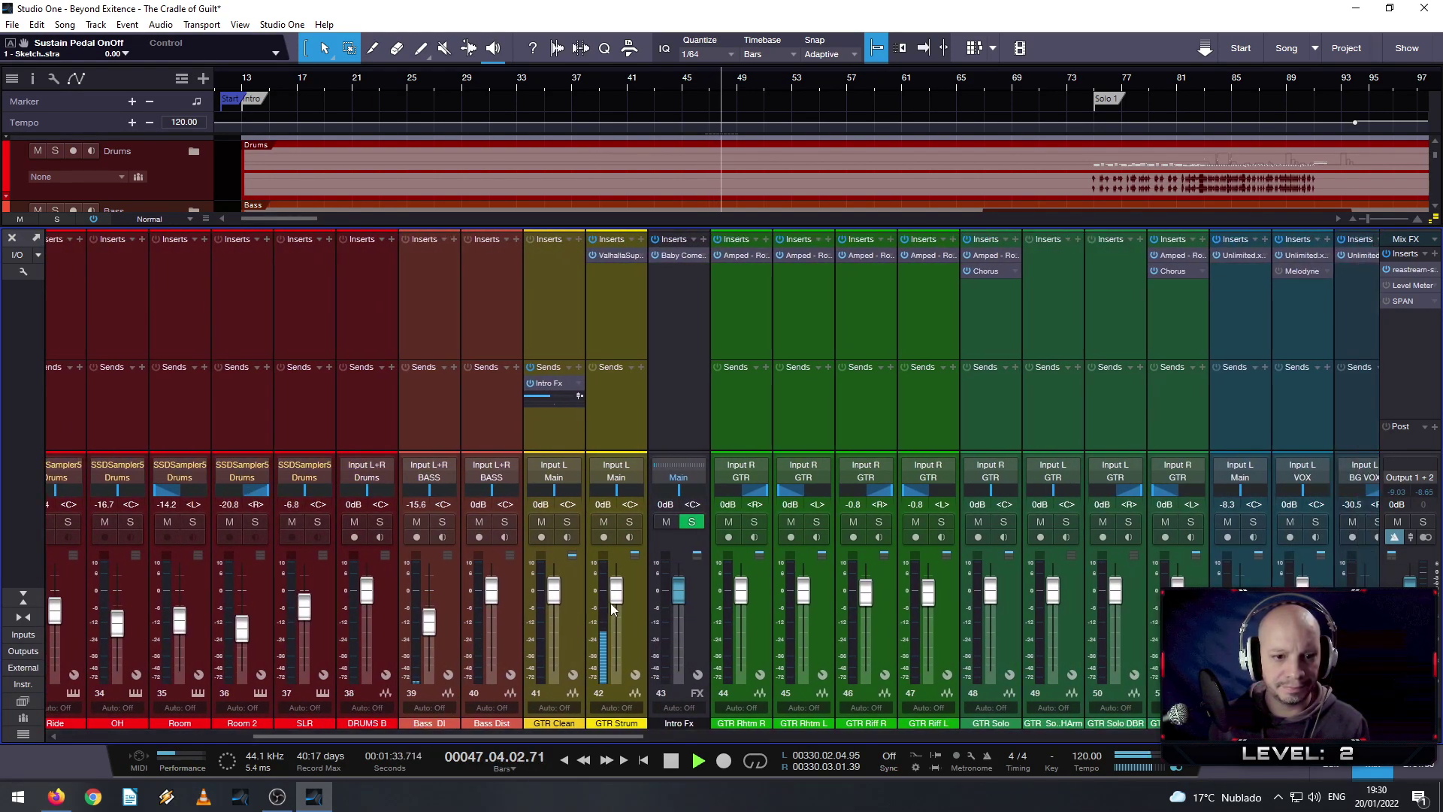
drag(610, 602, 566, 593)
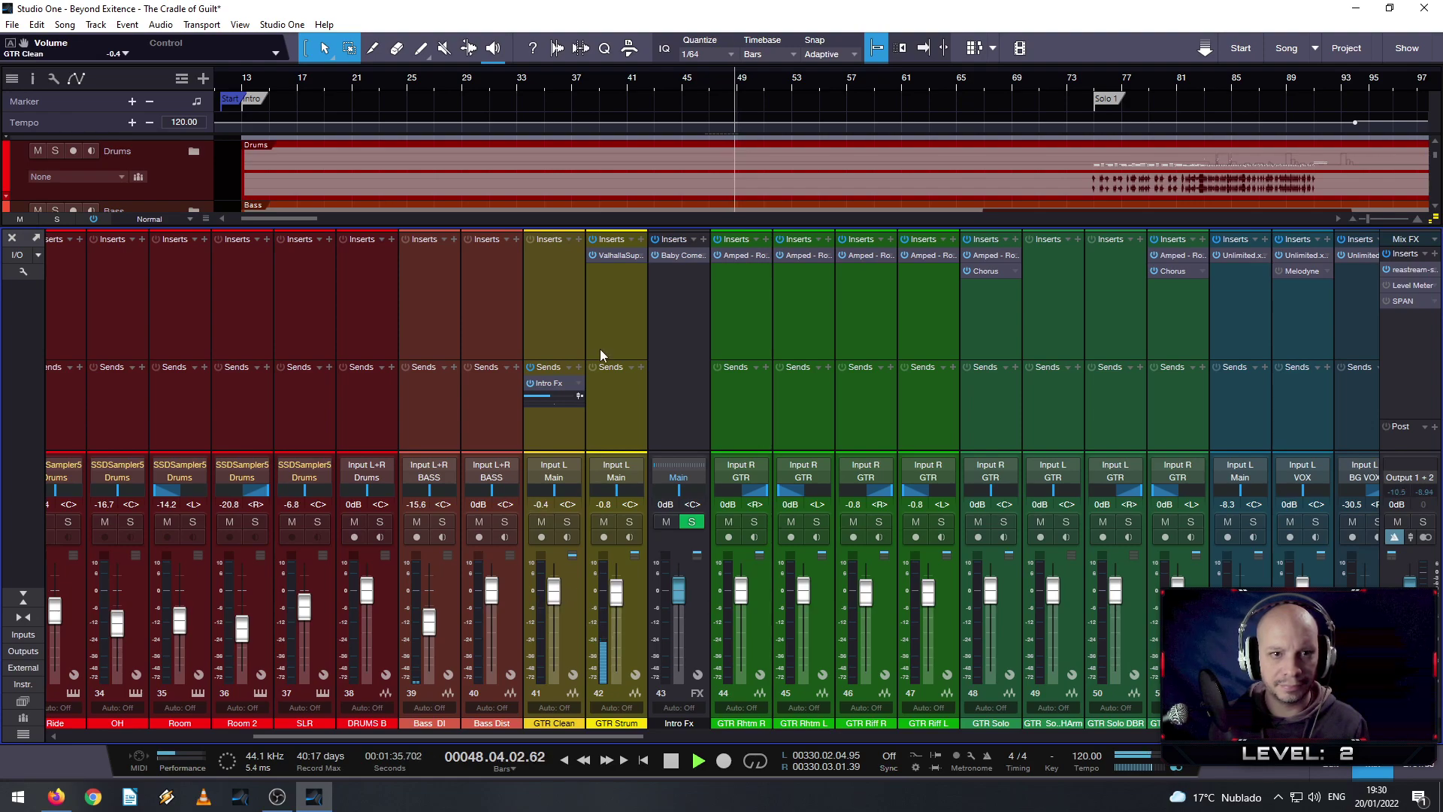
click(435, 95)
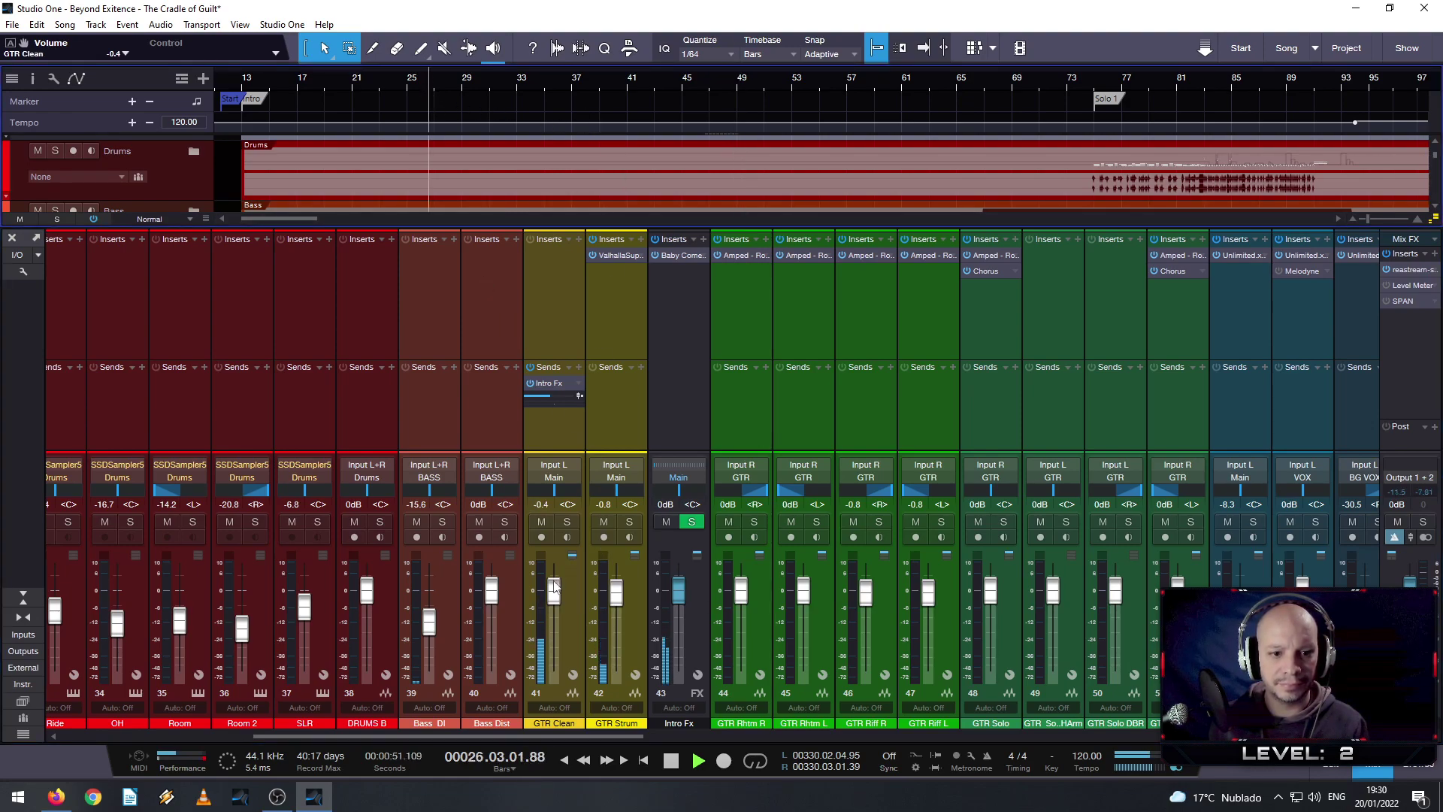
drag(554, 591, 554, 591)
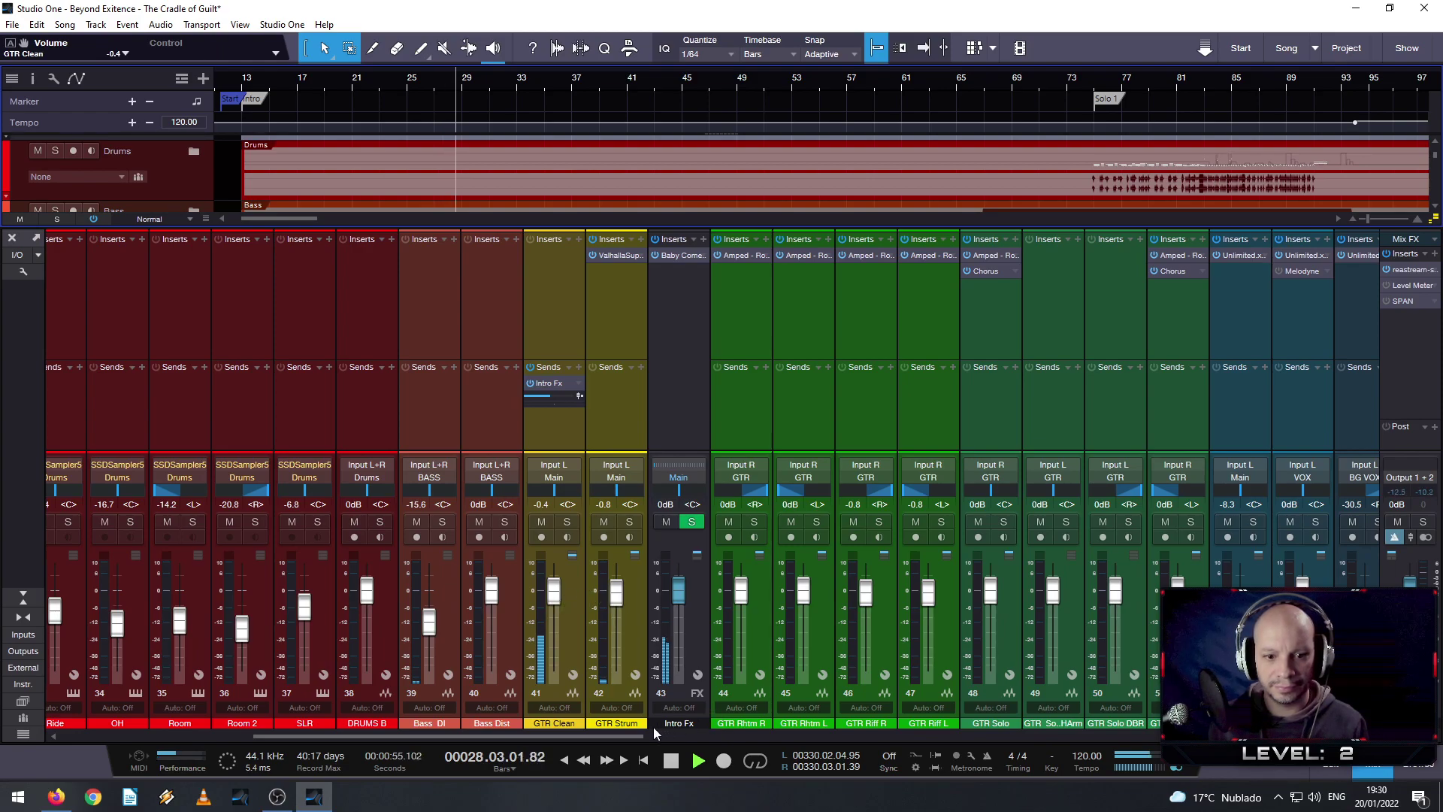
- While the song plays, set the Piano channel's level to -1.7 dB and GTR Clean's level to -2.1 dB
scroll(657, 734, right, 5)
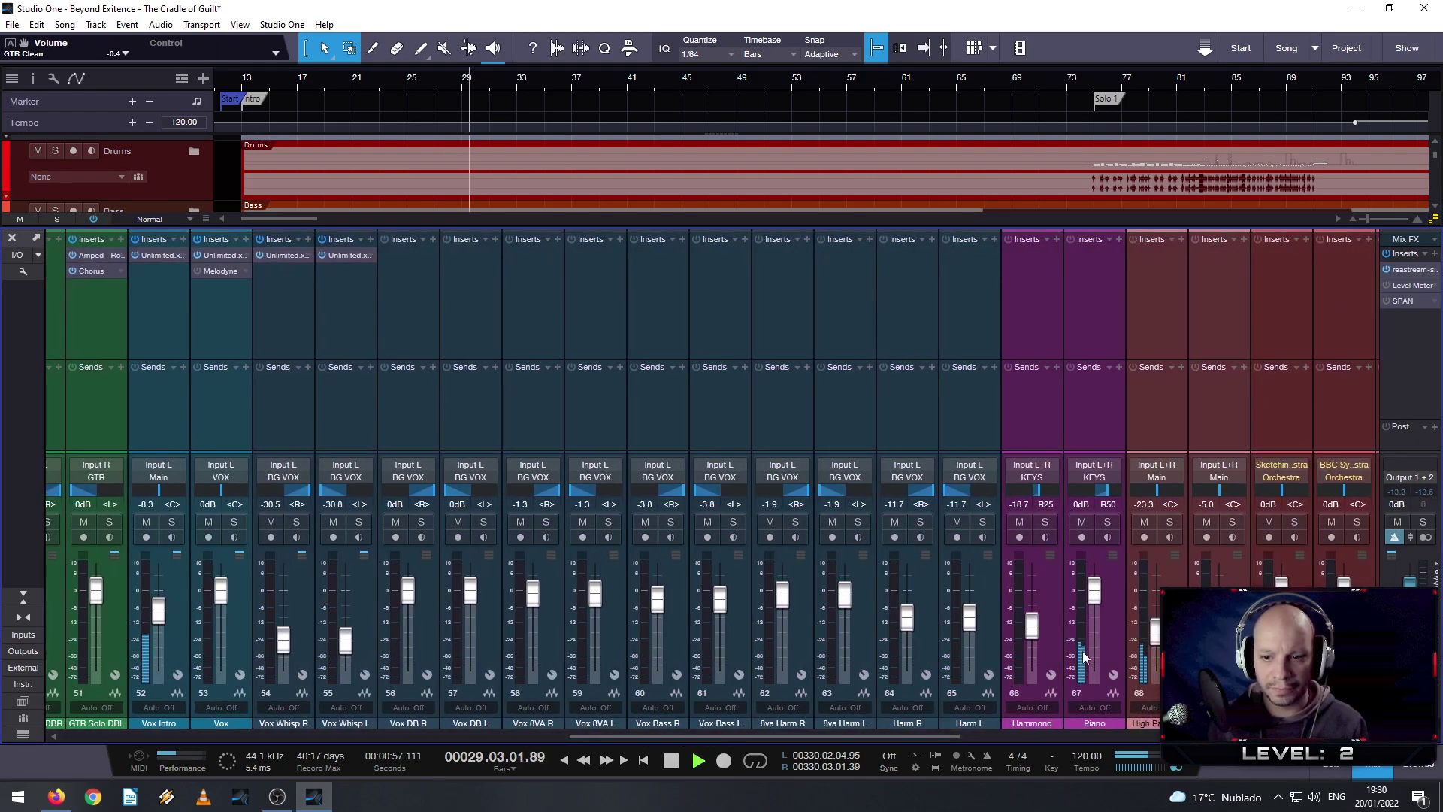
drag(1095, 596, 1095, 599)
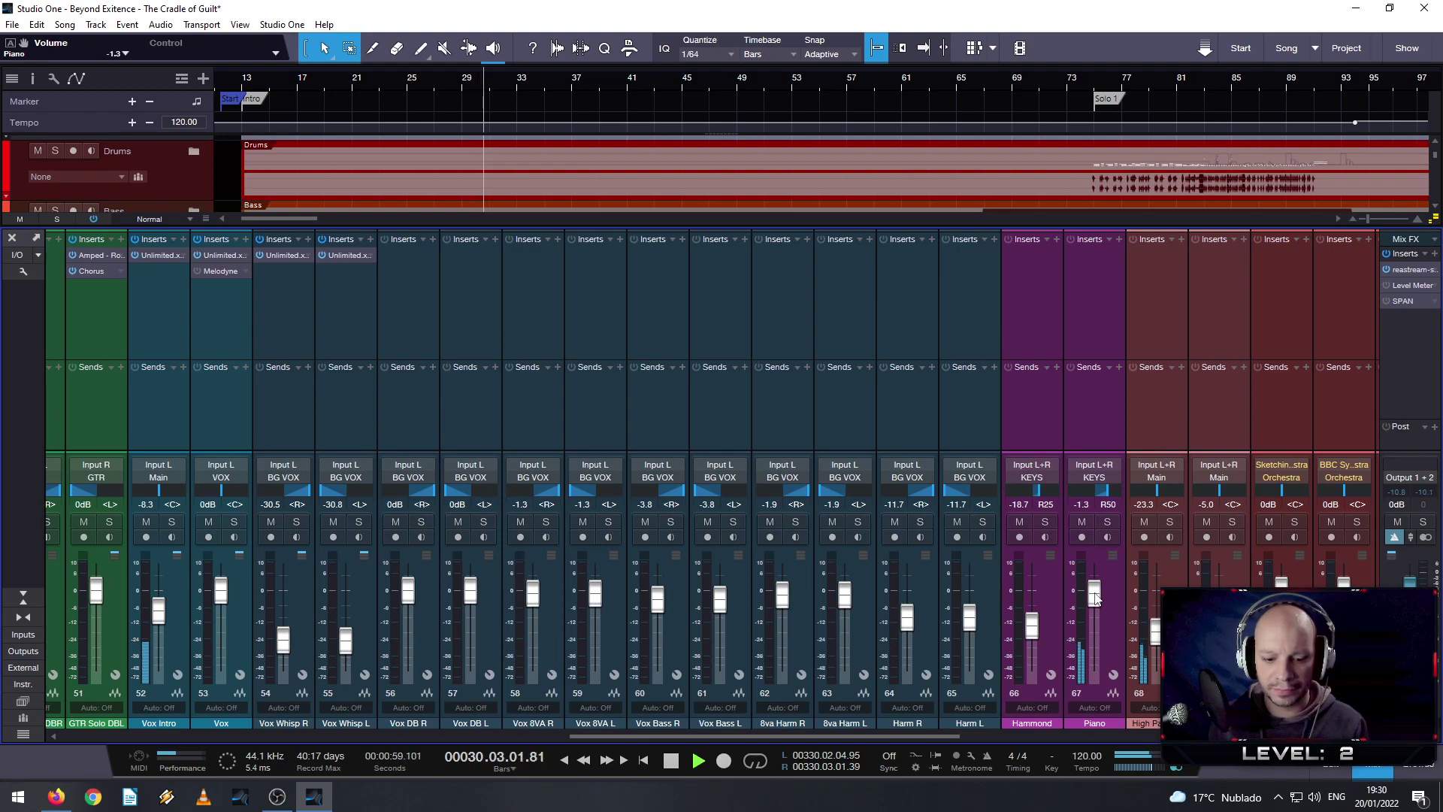
scroll(1094, 598, down, 2)
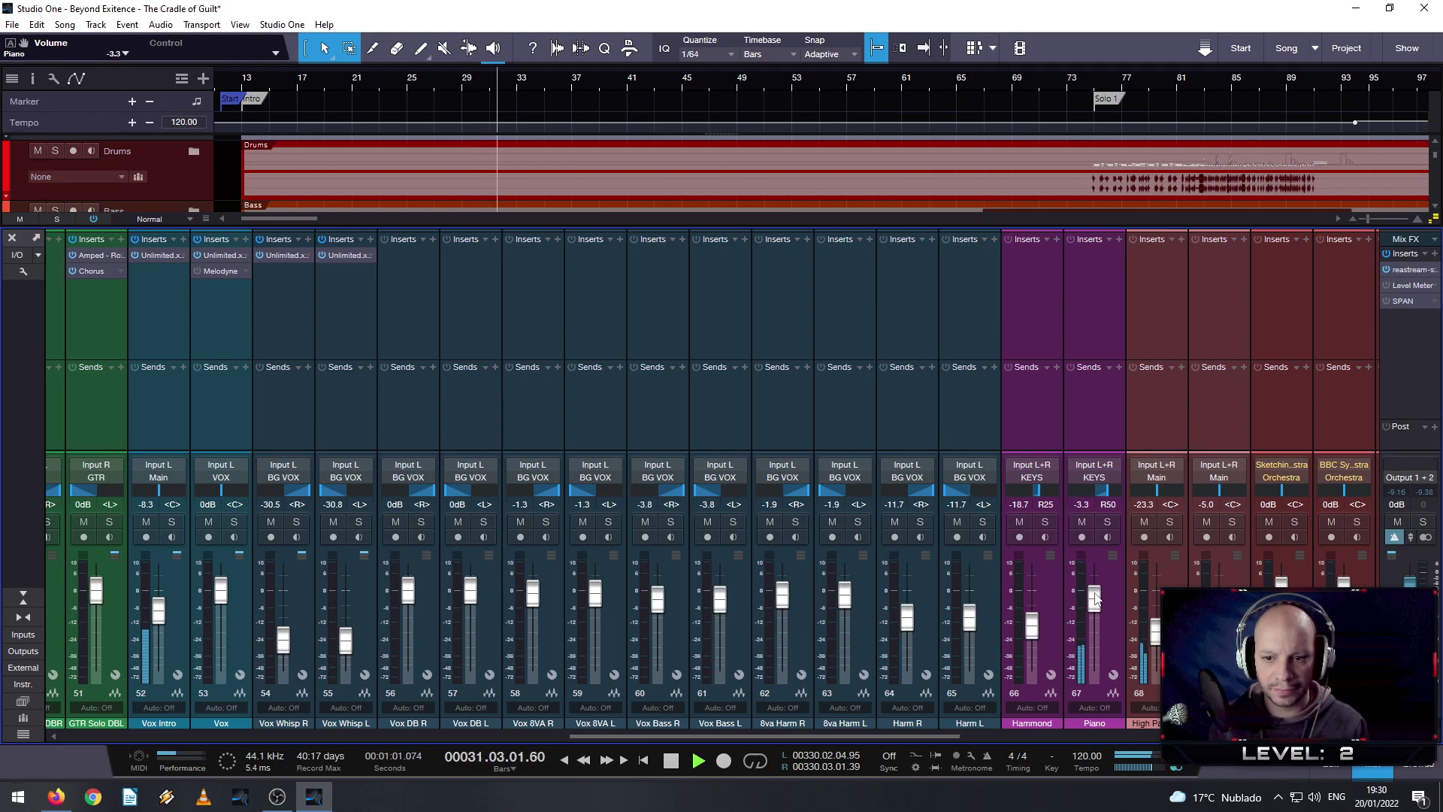
scroll(1095, 598, up, 2)
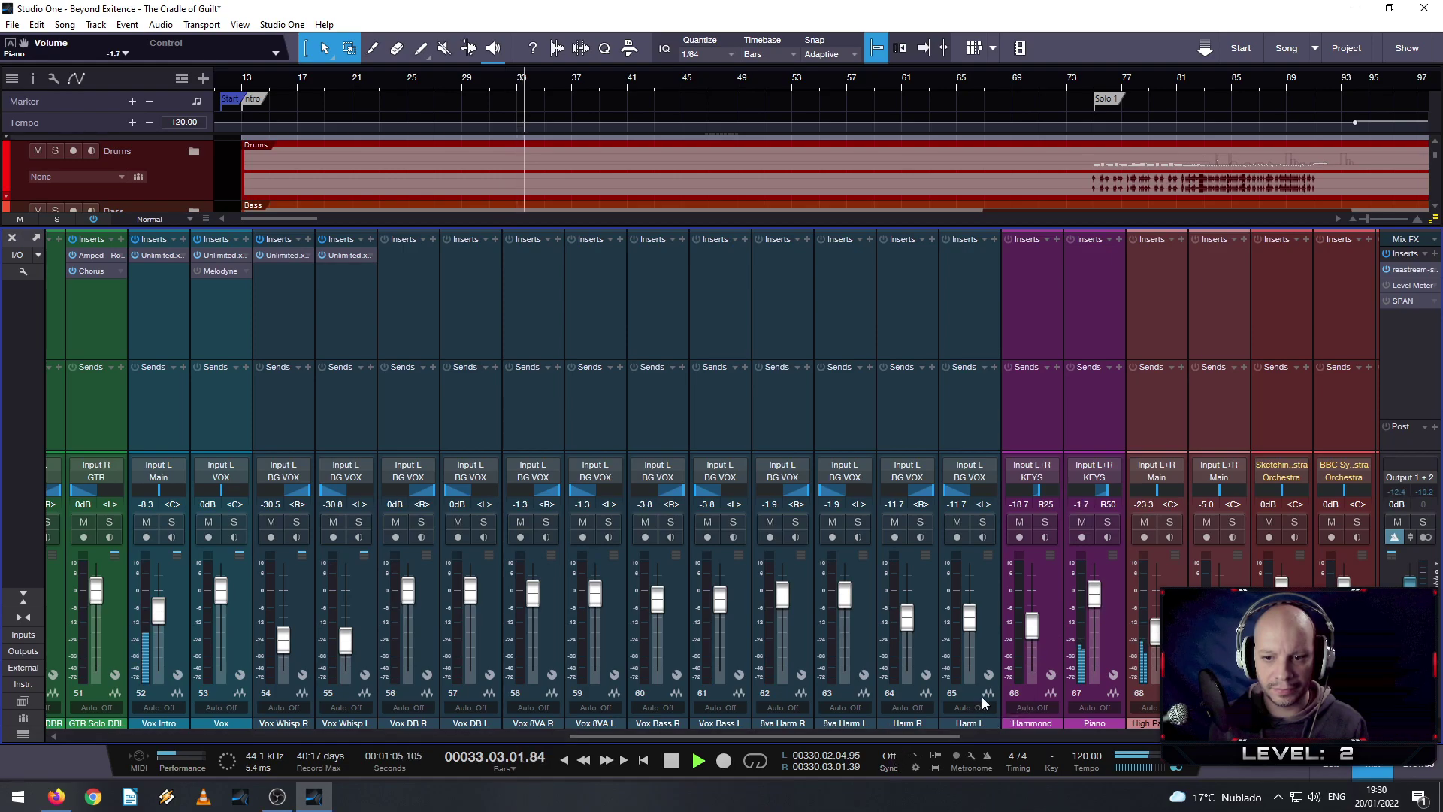
drag(904, 732, 571, 736)
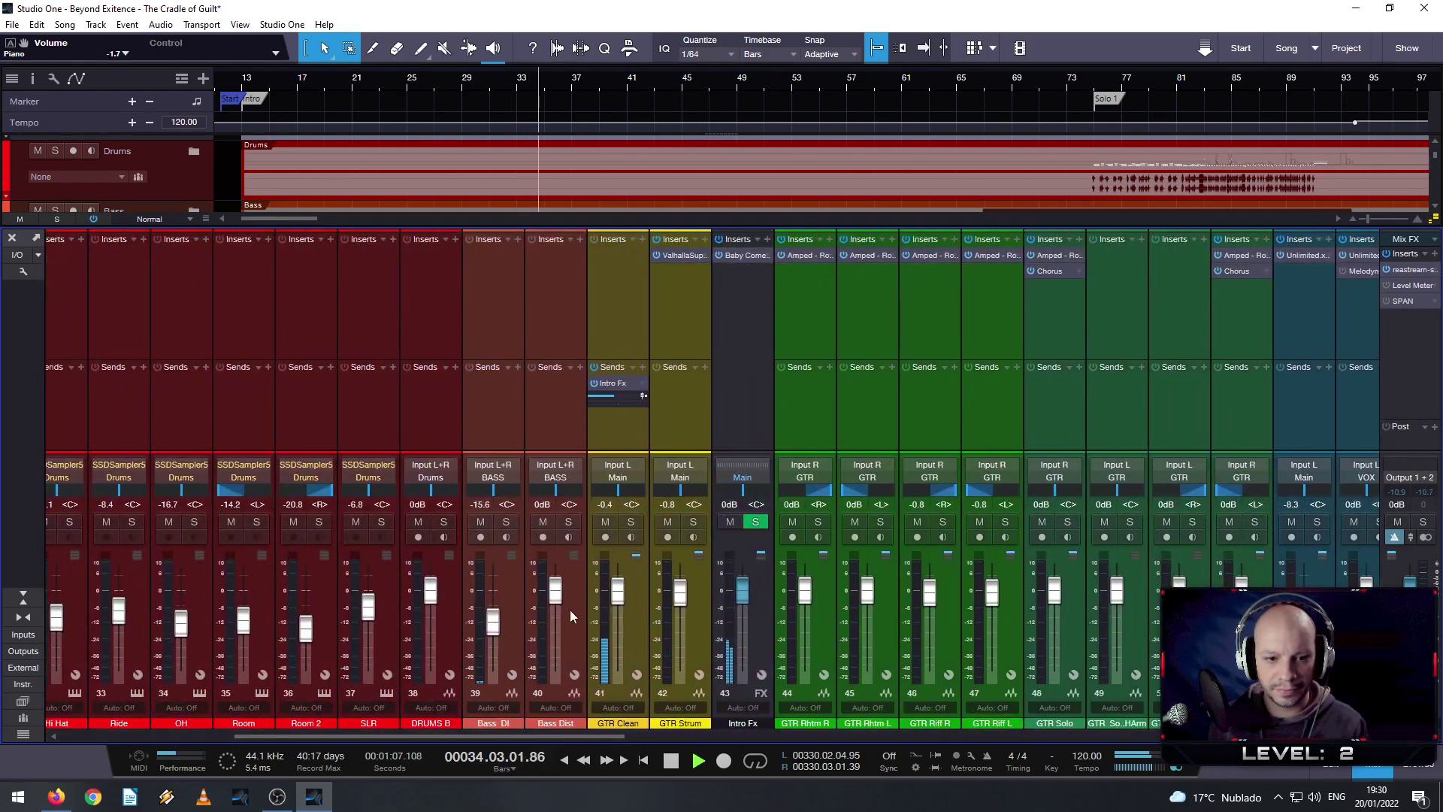
scroll(620, 592, down, 3)
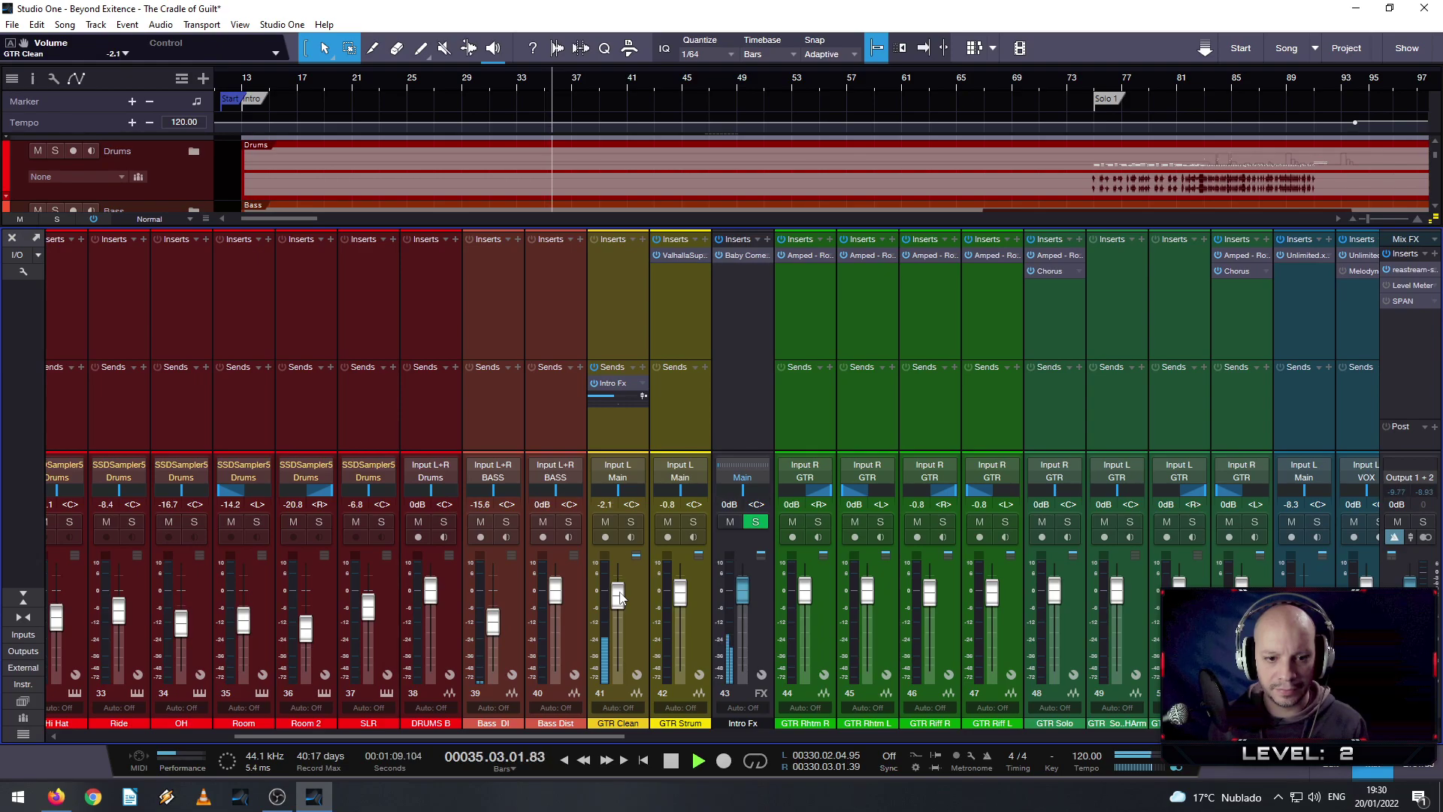
- Lower the two background pads together, bringing High Pad BG to -25.0 dB and Low Pad BG to -6.7 dB
drag(594, 737, 1052, 725)
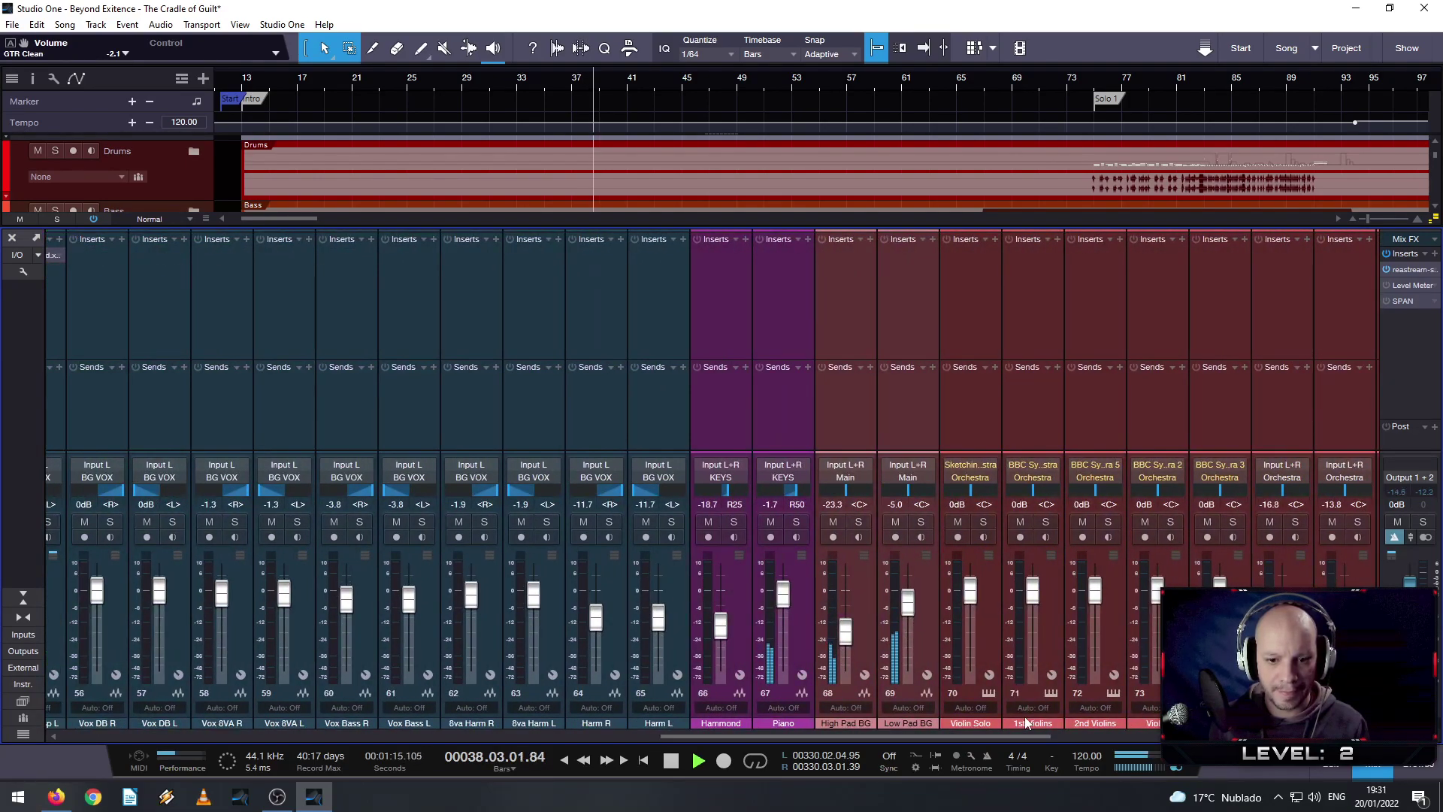
click(845, 631)
click(907, 605)
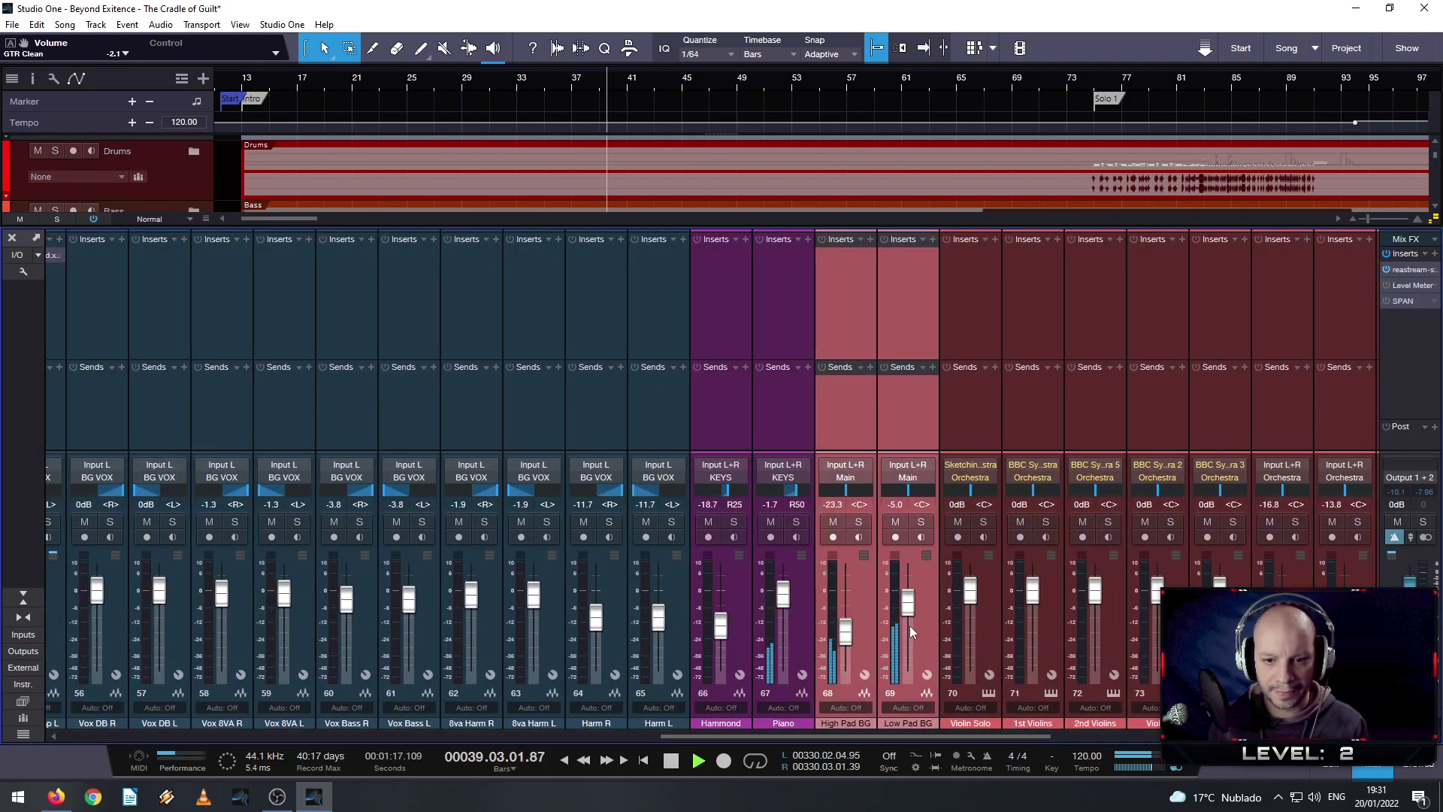
drag(907, 605, 908, 610)
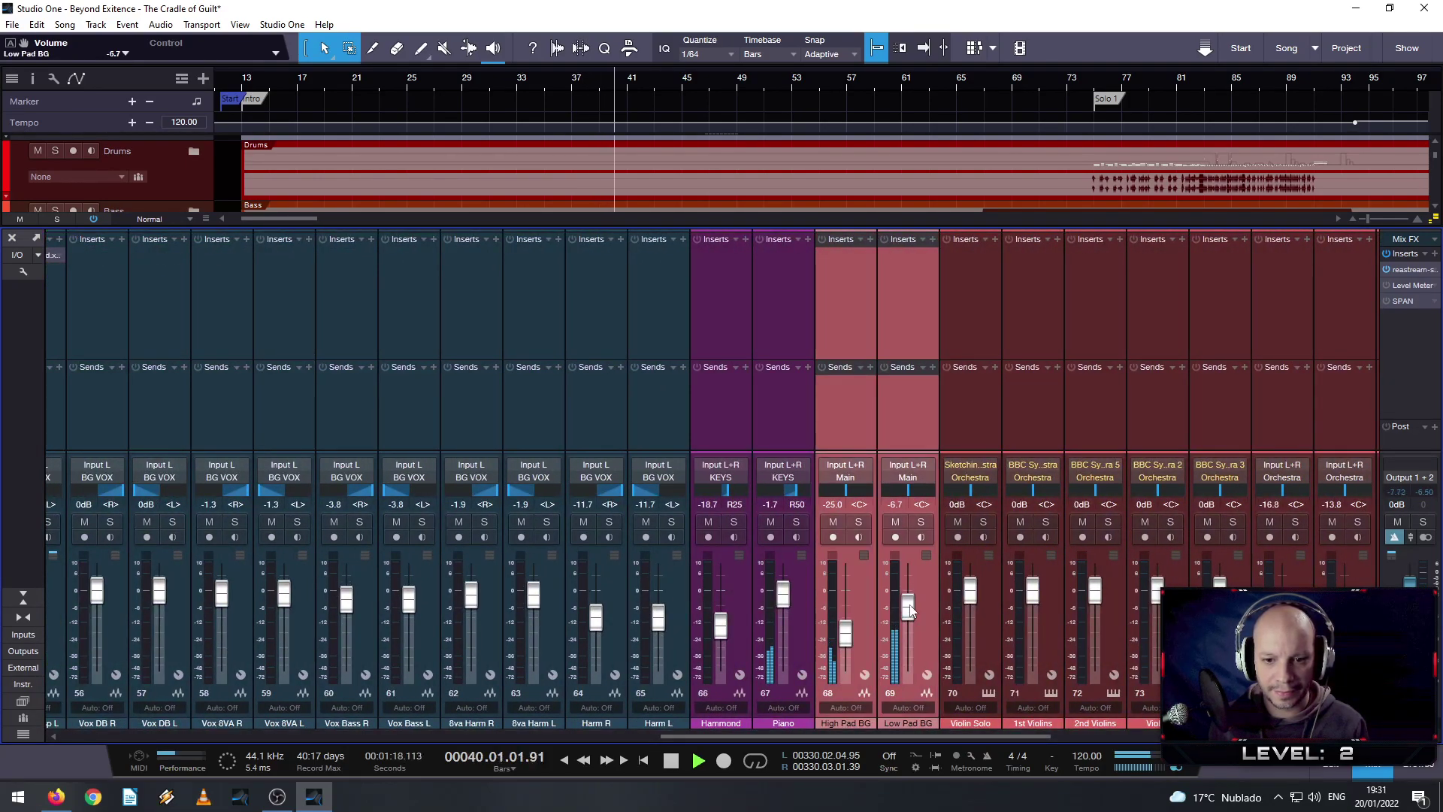
click(873, 638)
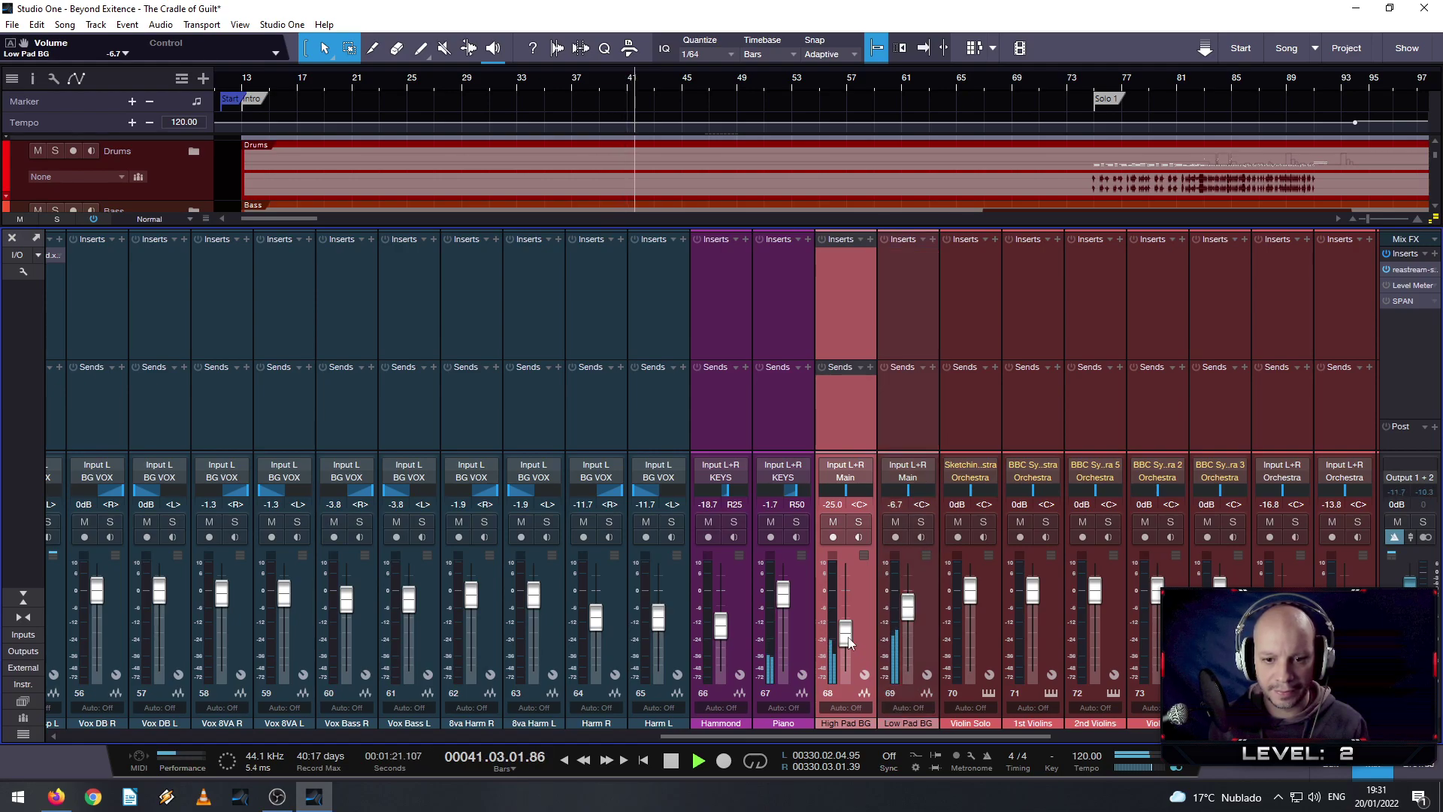
- Set GTR Strum's level to -1.3 dB during playback
drag(917, 734, 516, 728)
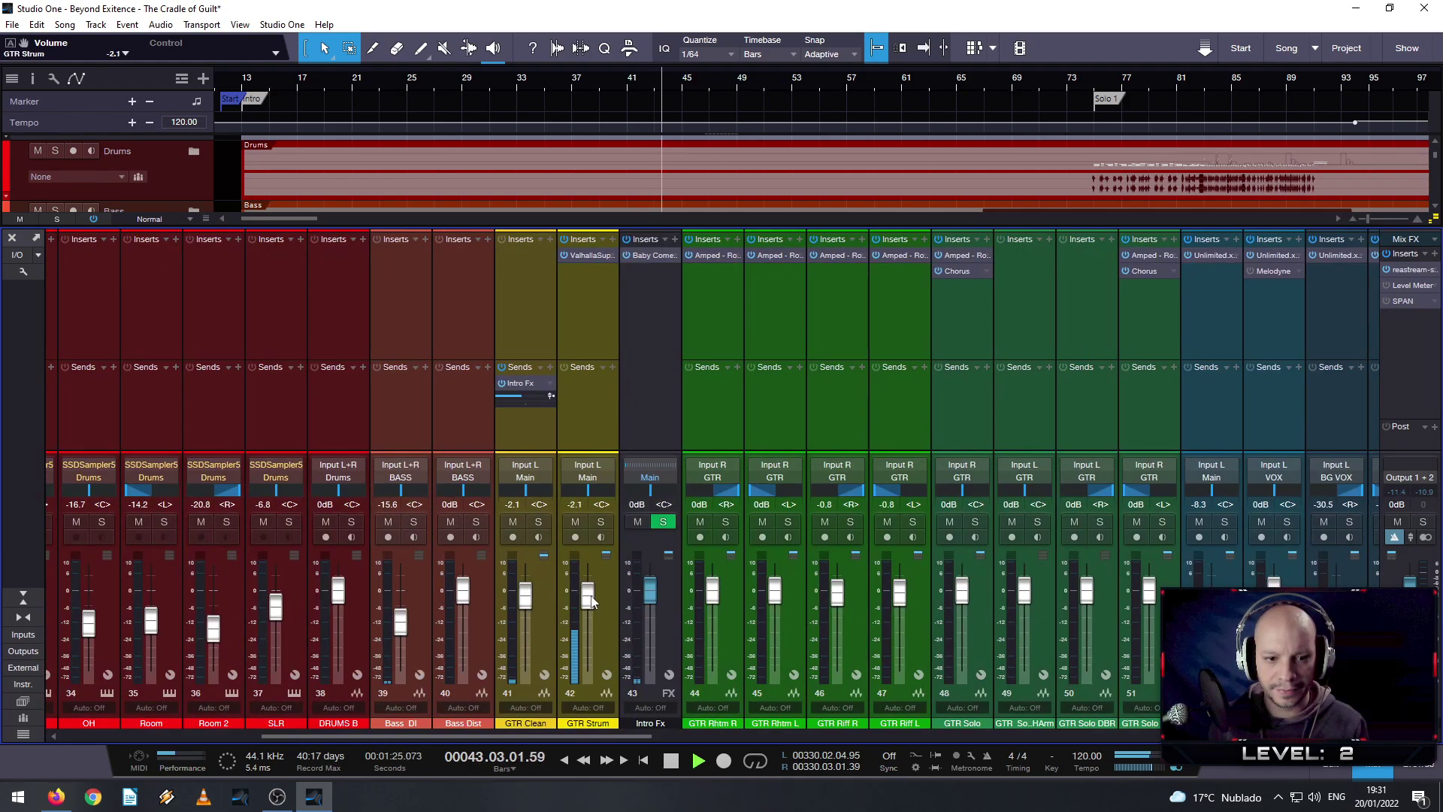
drag(589, 595, 591, 601)
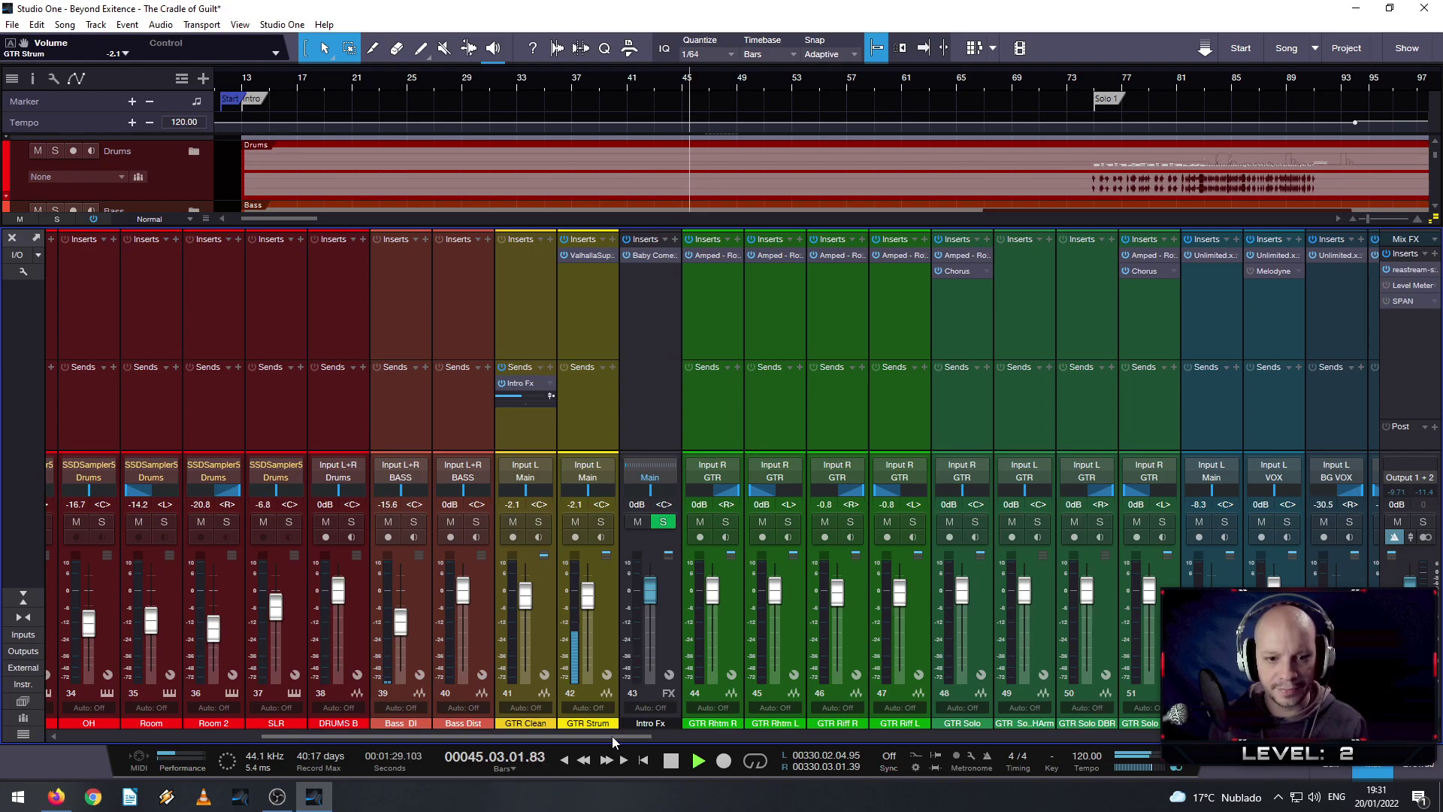
scroll(589, 621, up, 4)
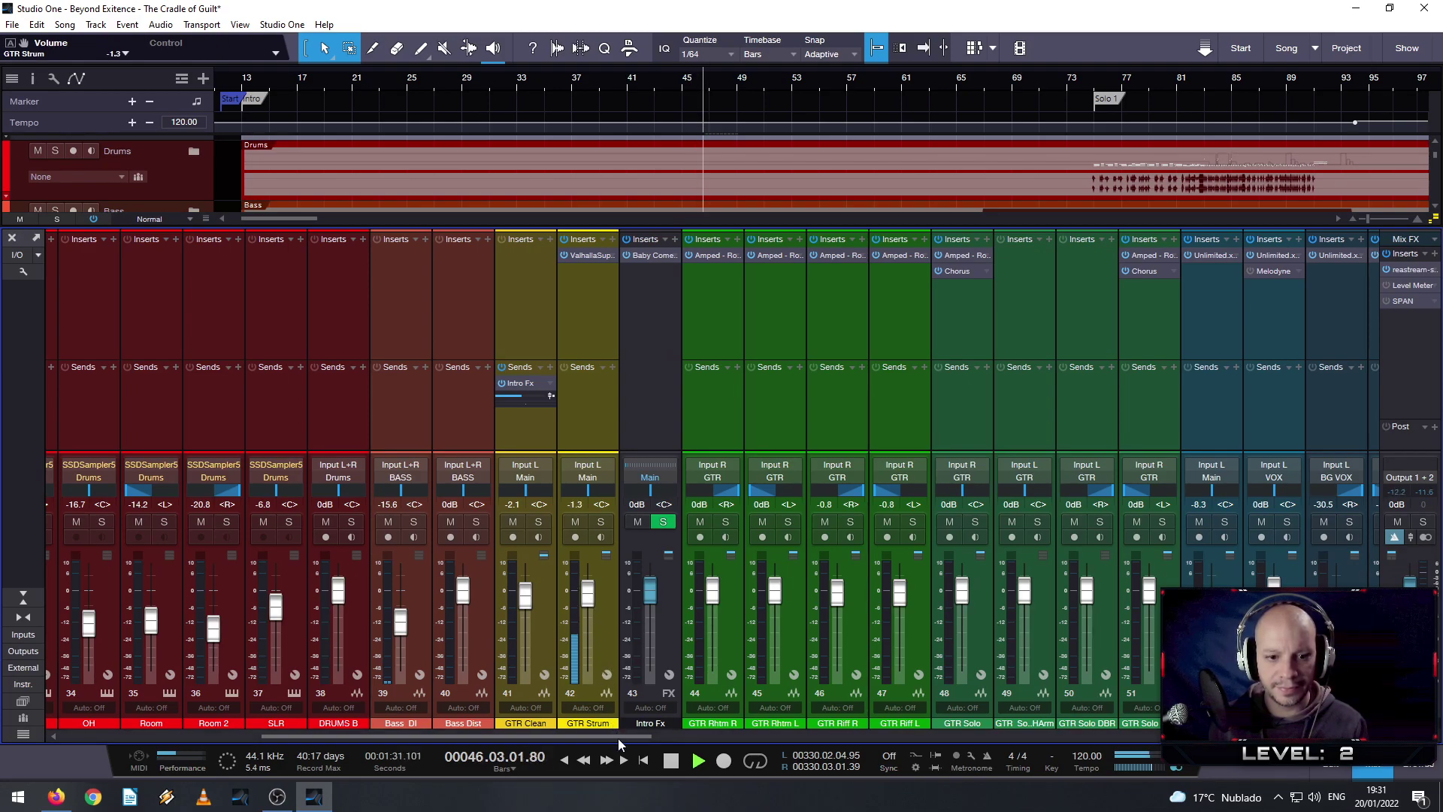
- Set the Choirs bus level to -27.5 dB
drag(421, 737, 1212, 733)
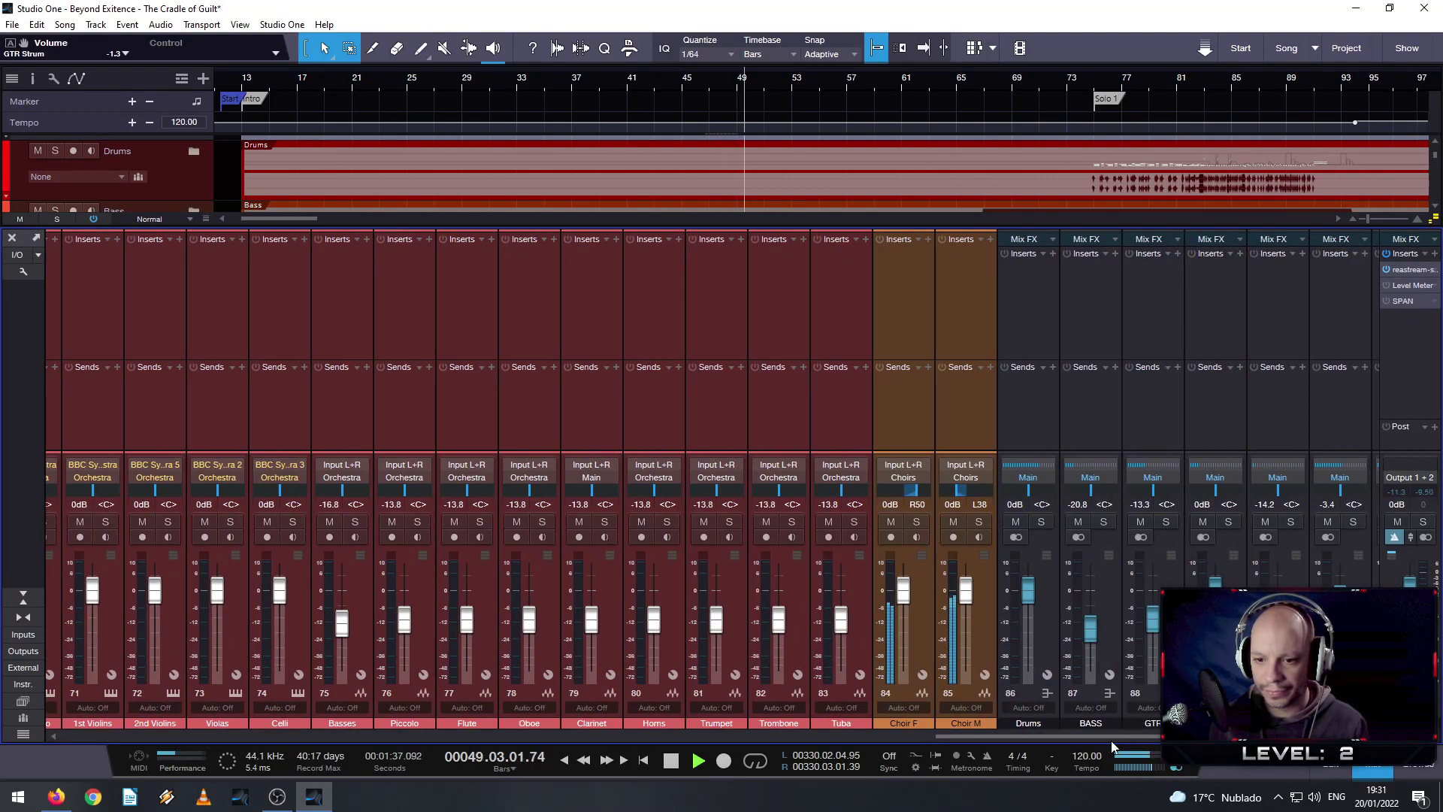
drag(1137, 733, 1187, 732)
drag(1272, 645, 1272, 647)
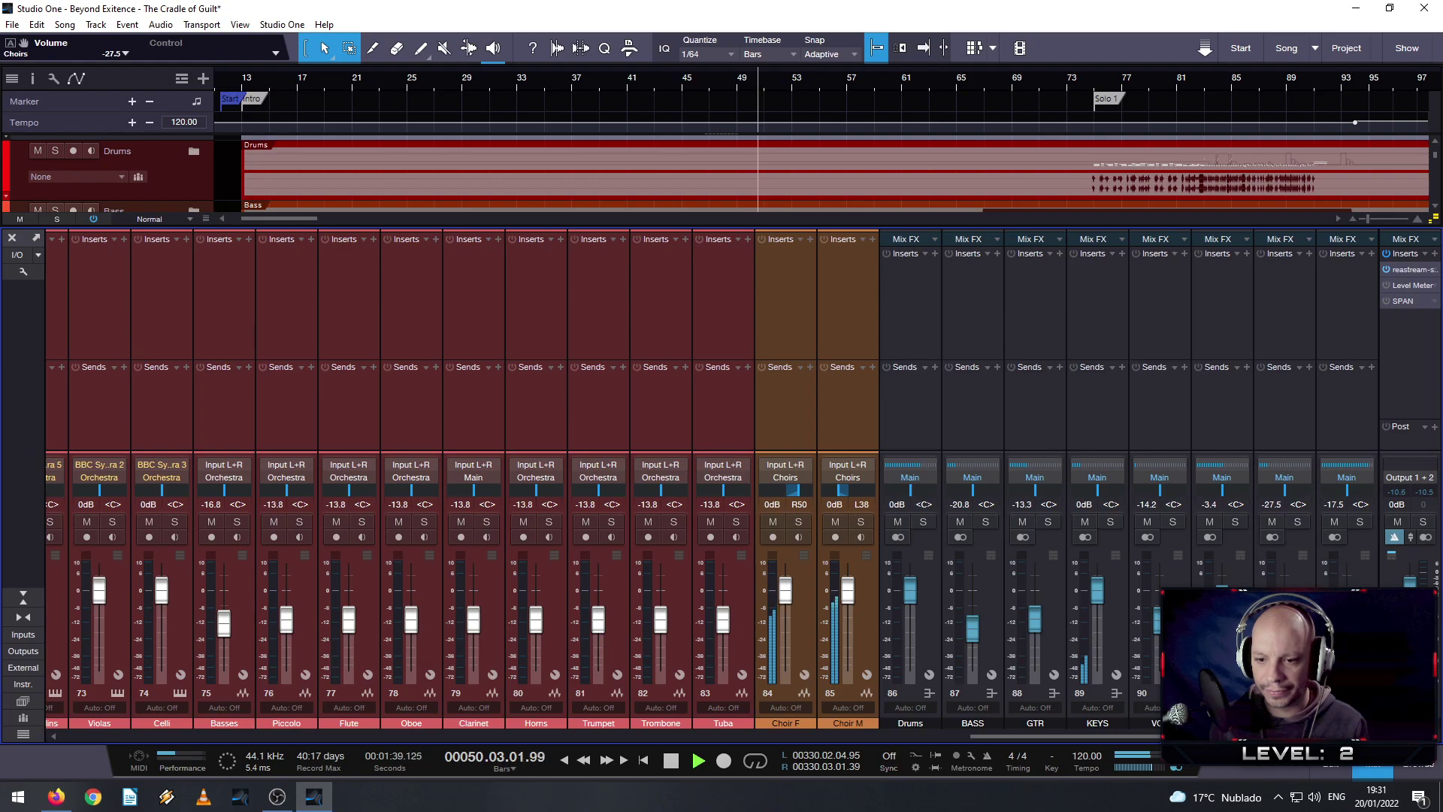
- Restart playback from the intro and set GTR Clean's level to -2.5 dB
drag(1131, 736, 769, 737)
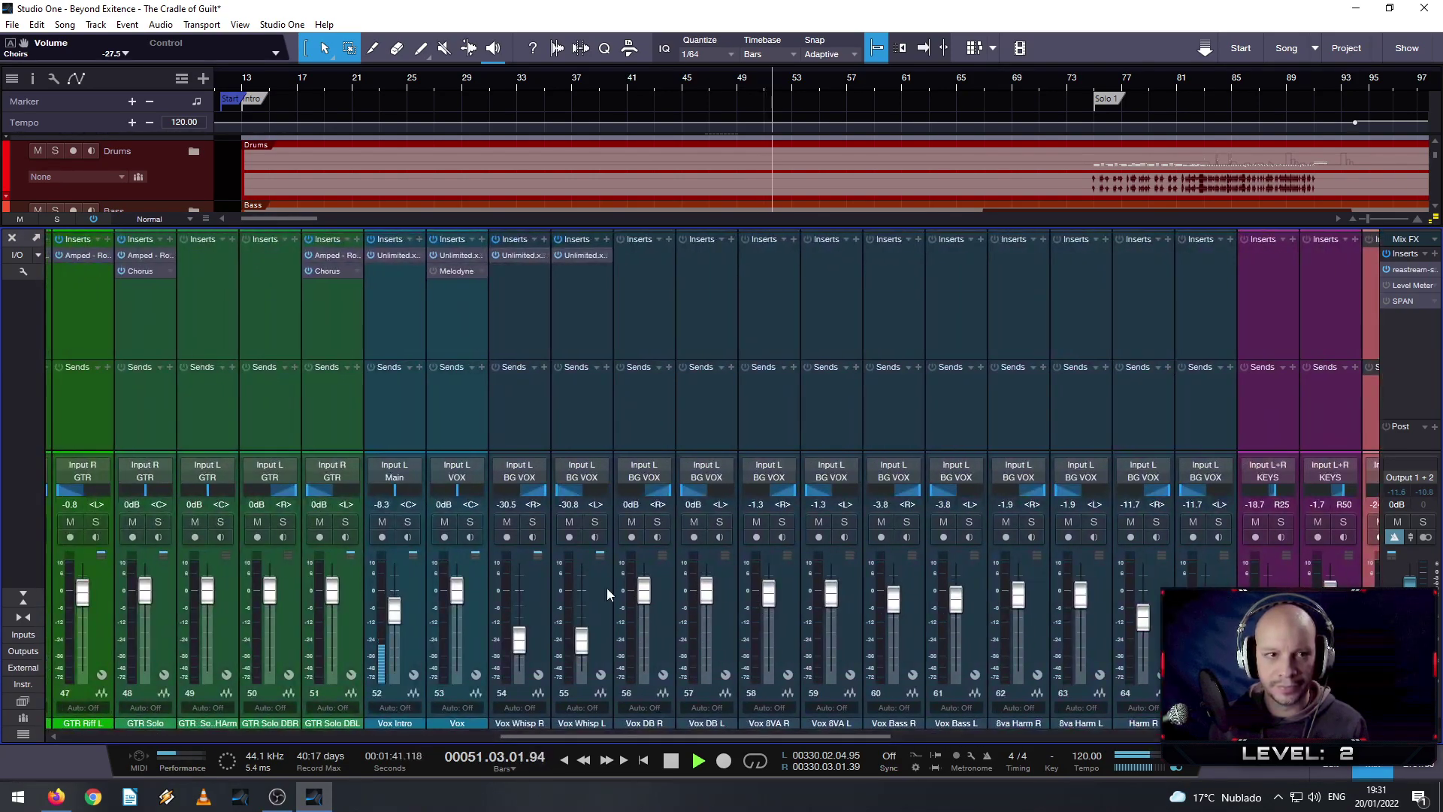
click(242, 85)
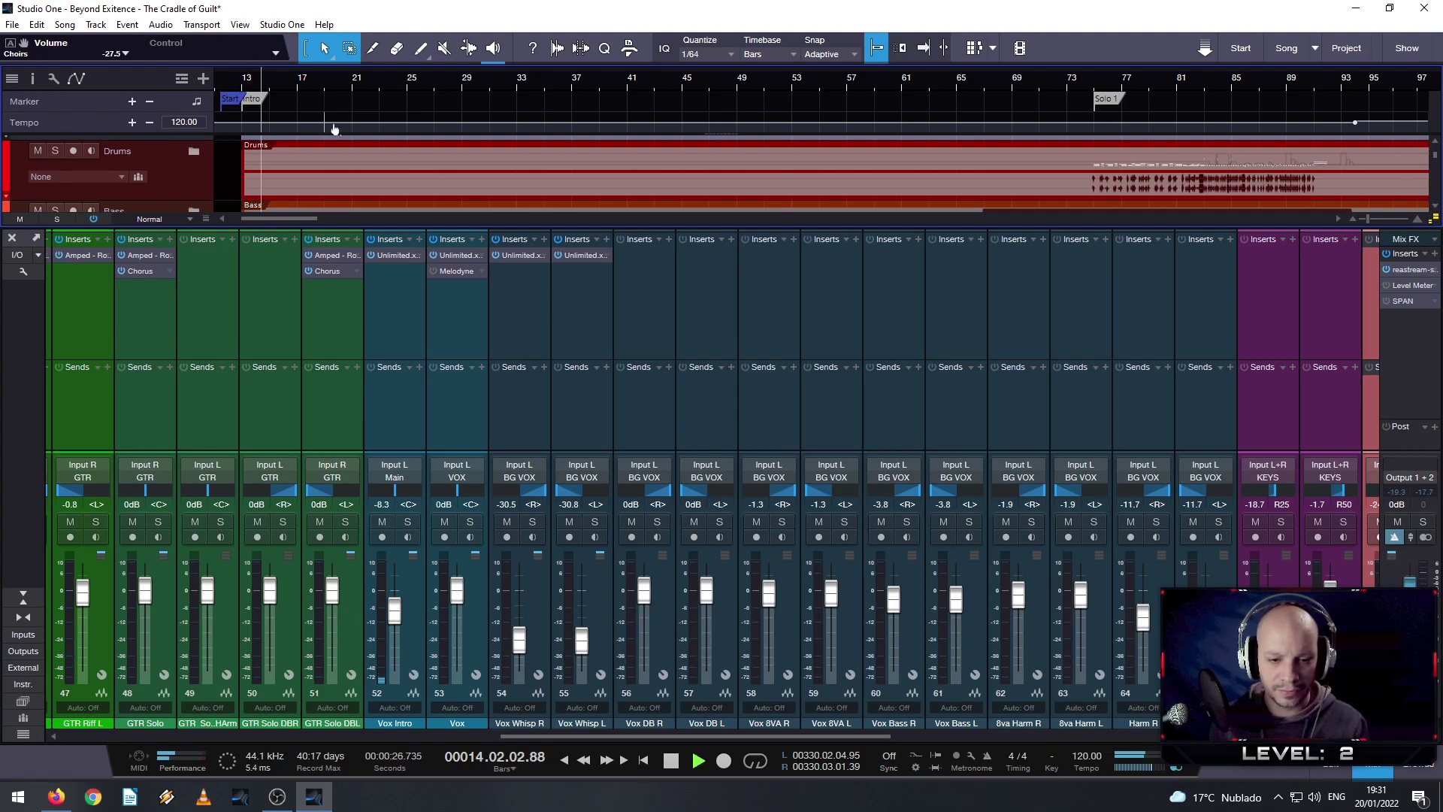
drag(652, 740, 389, 727)
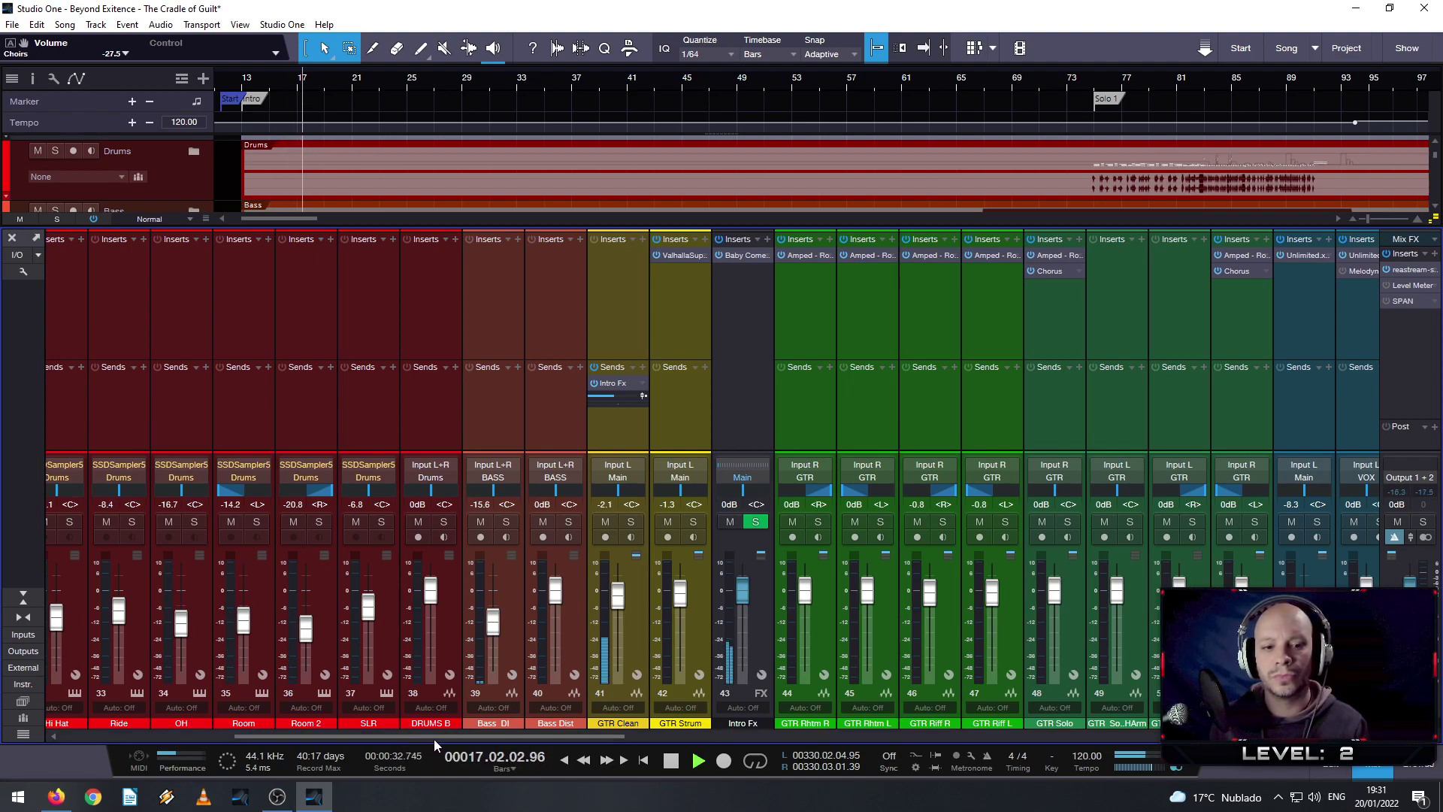
drag(622, 604, 621, 608)
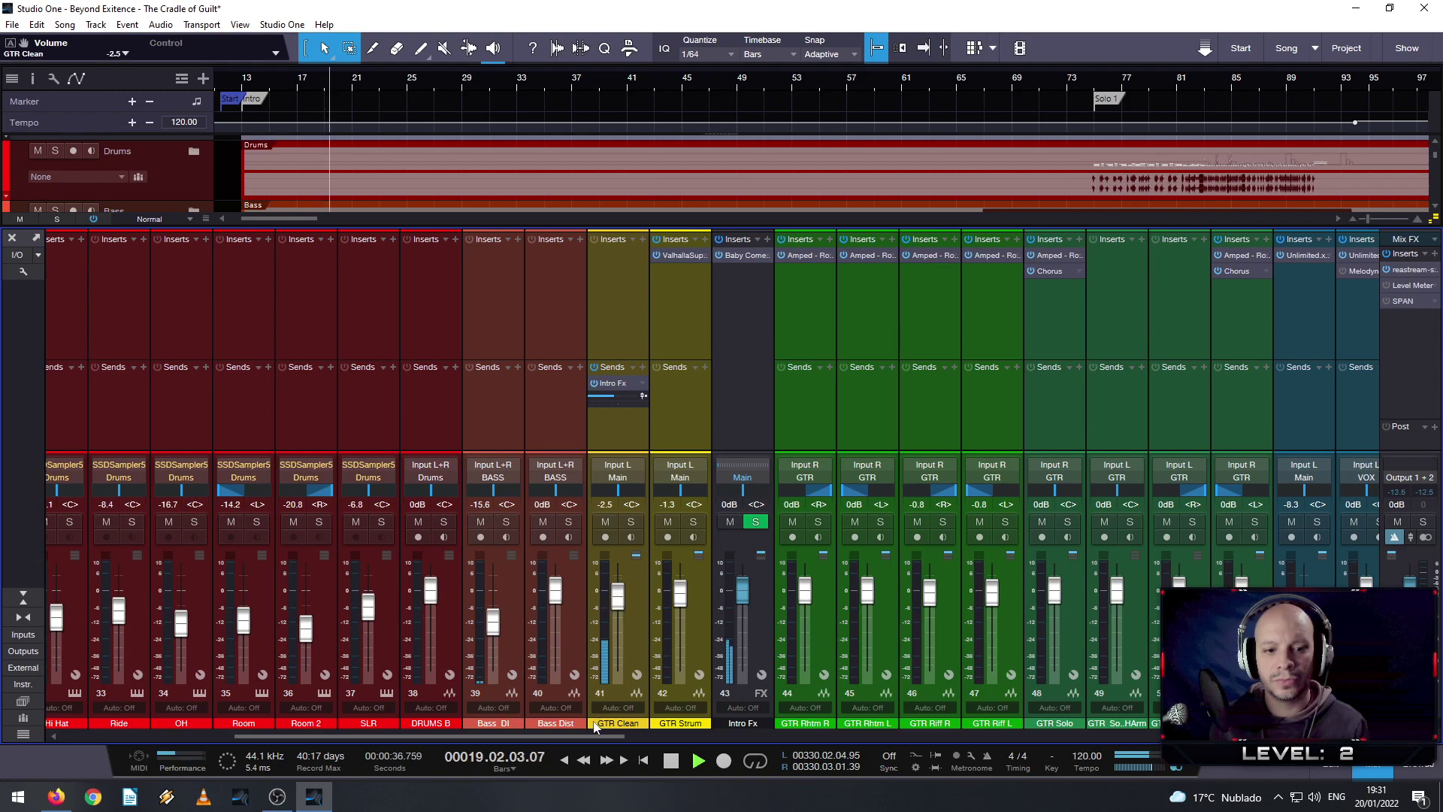
- Lower the Vox Intro channel to -8.8 dB while listening, and stop playback near bar 32
drag(590, 735, 674, 733)
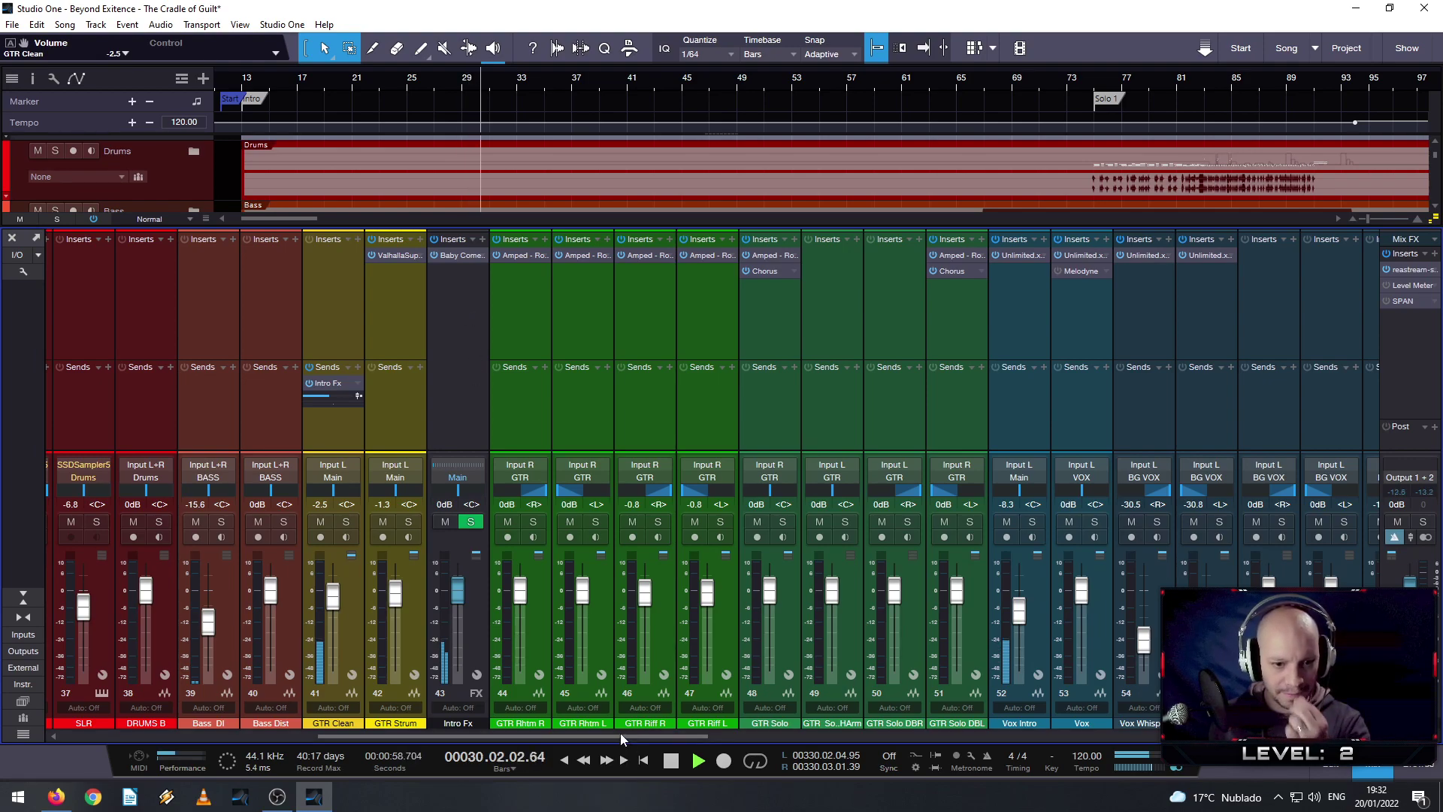
drag(620, 733, 695, 749)
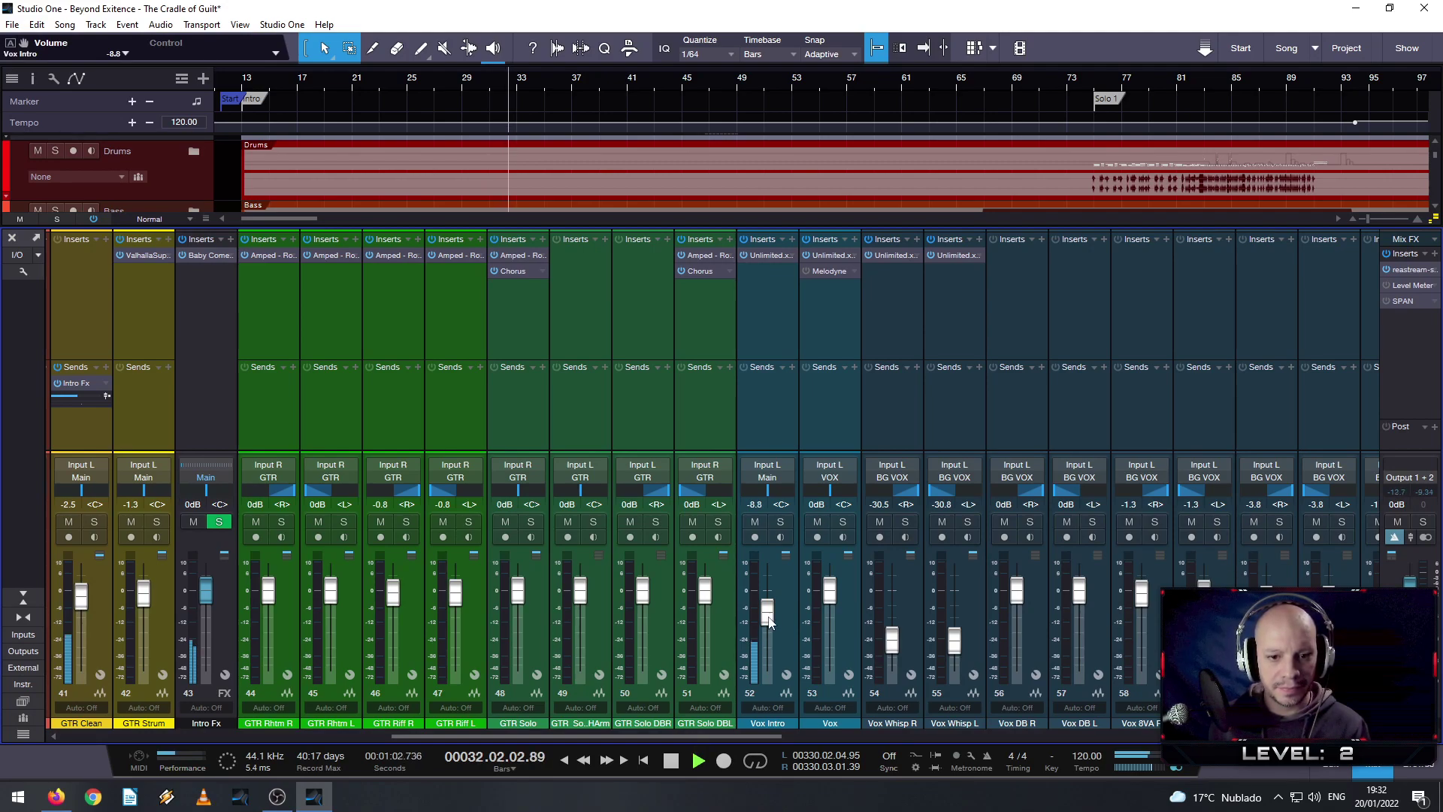
key(space)
drag(768, 621, 768, 623)
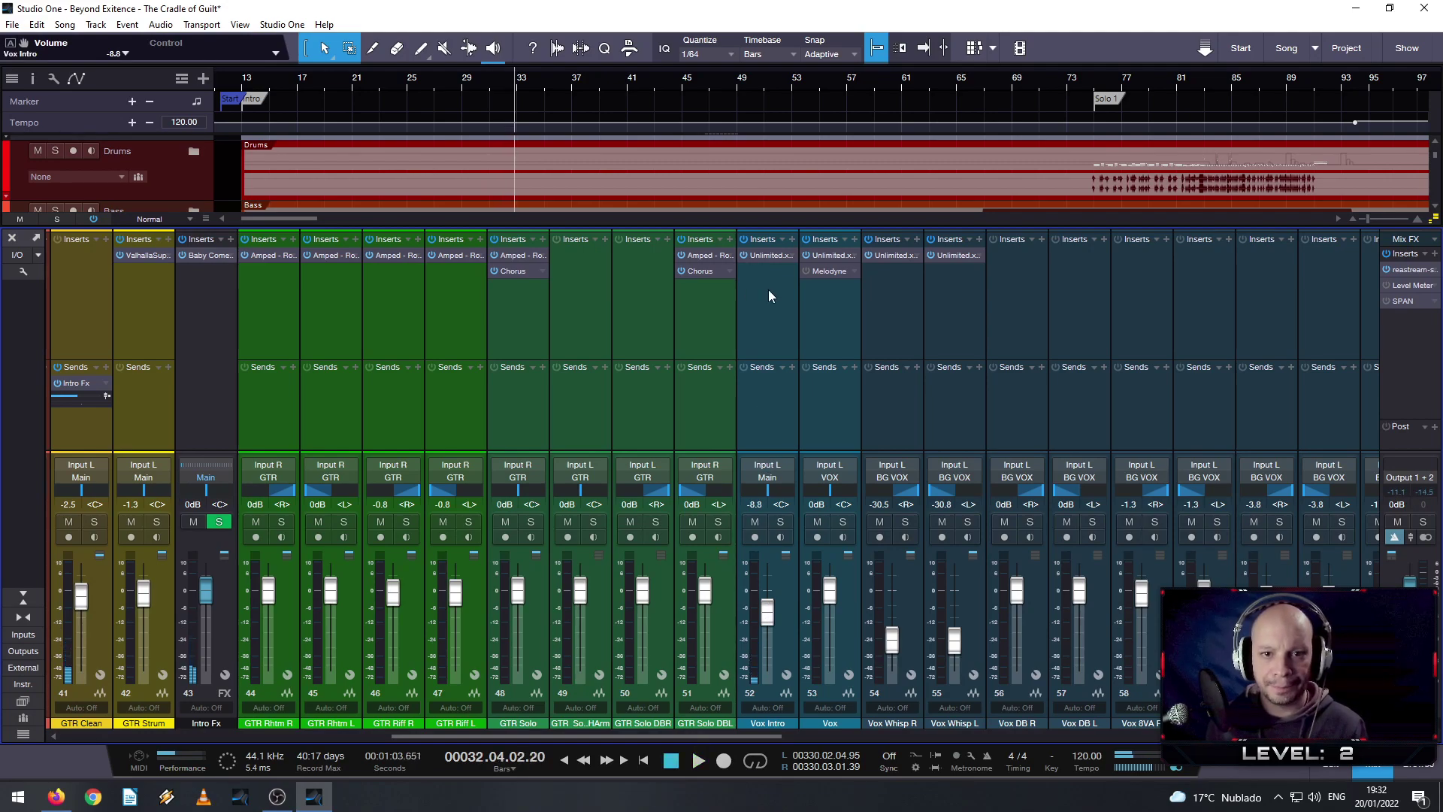
- Reset the Vox Intro fader to 0 dB, play it briefly, and return to the full arrangement view with playback stopped
click(768, 293)
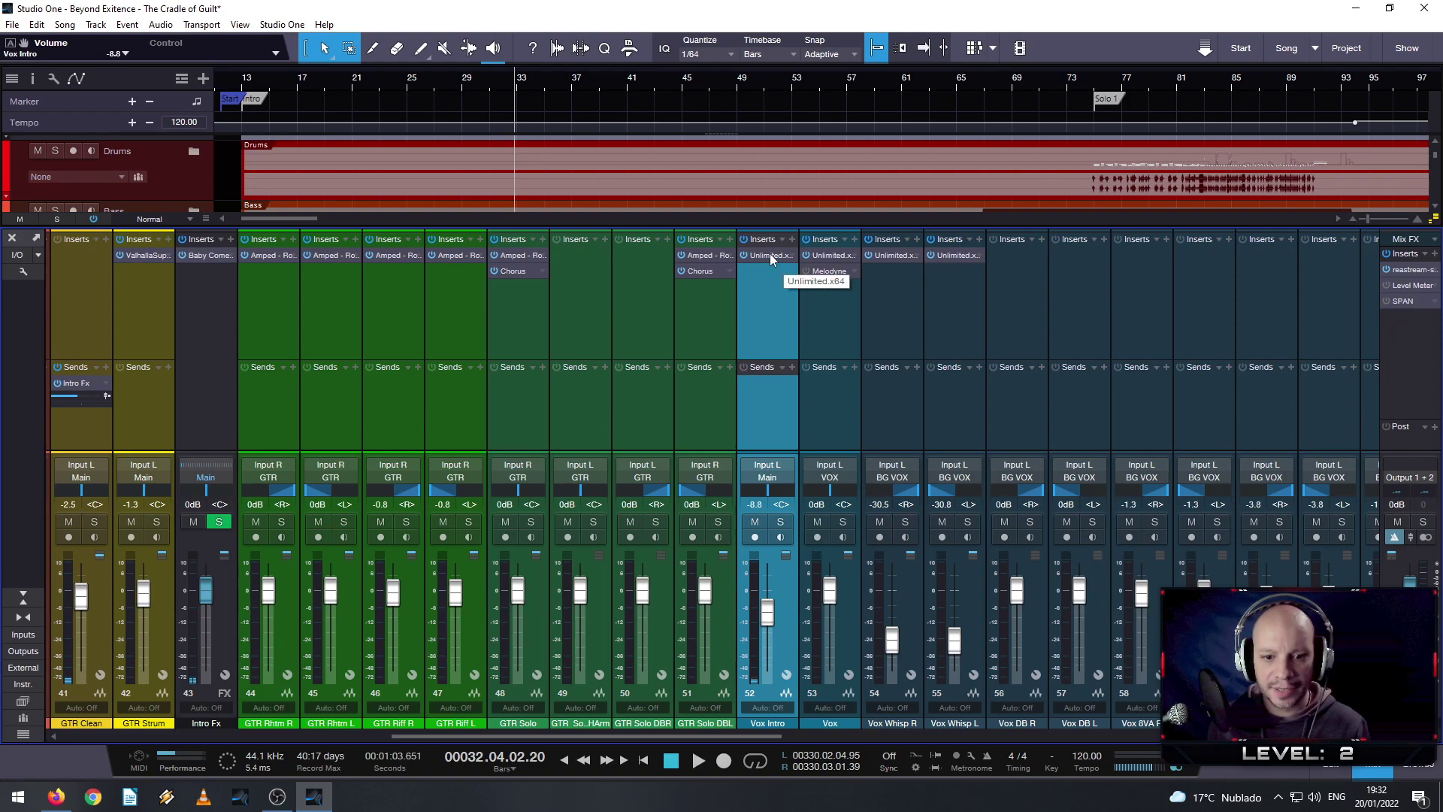
alt+click(768, 620)
key(space)
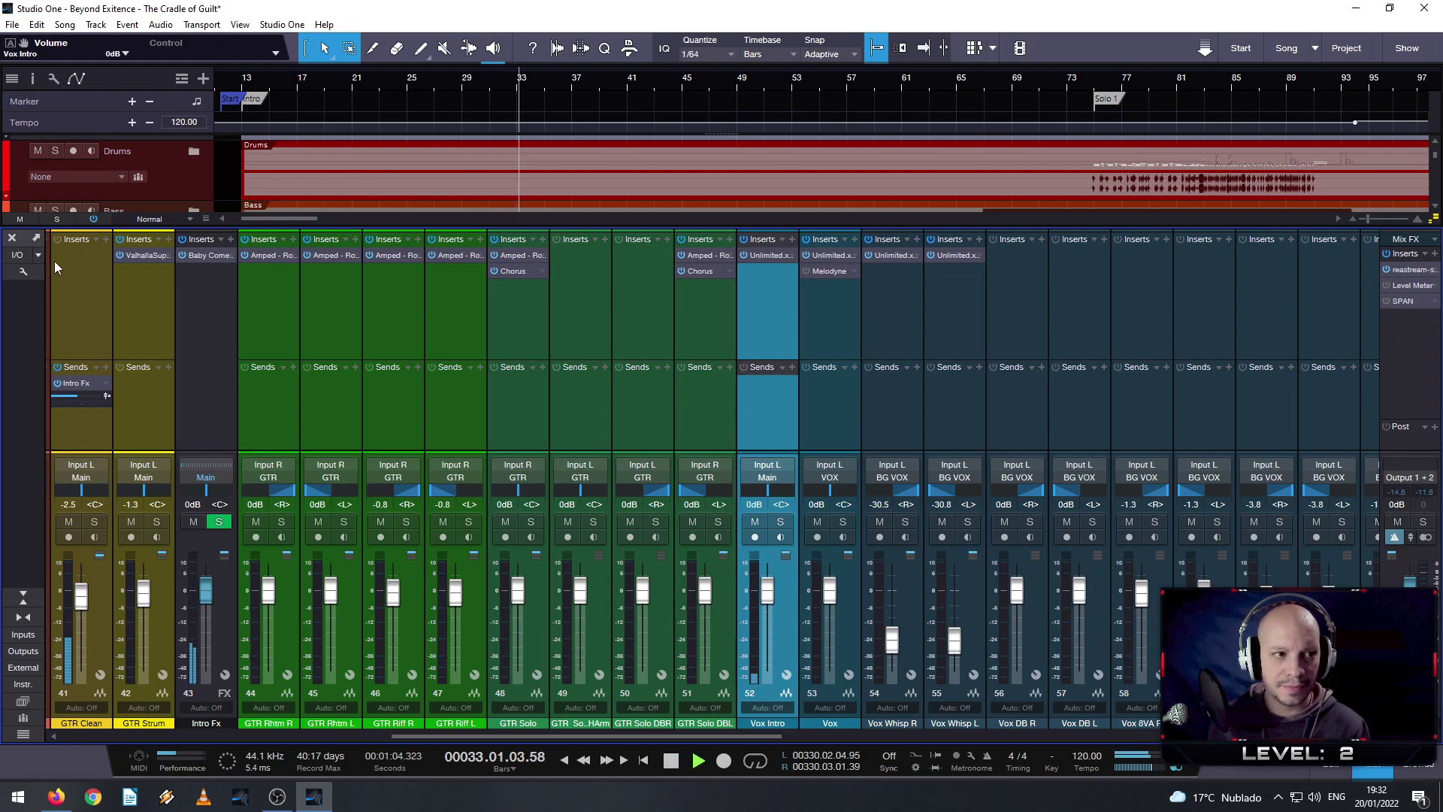
key(F3)
key(space)
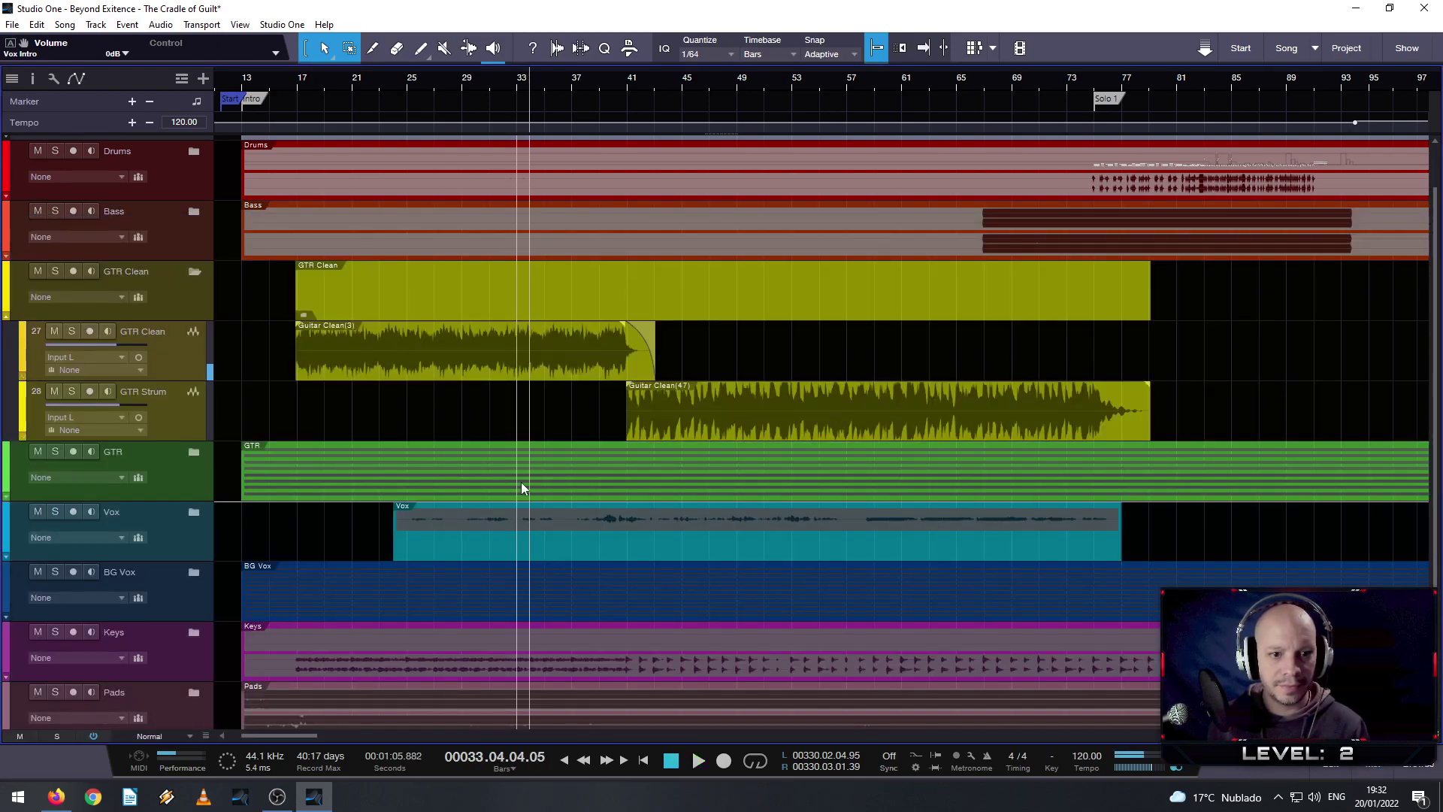
- Expand the Vox folder and transform the Vox Intro track to rendered audio with Preserve Realtime State and Auto Tail enabled
click(193, 511)
scroll(434, 566, down, 2)
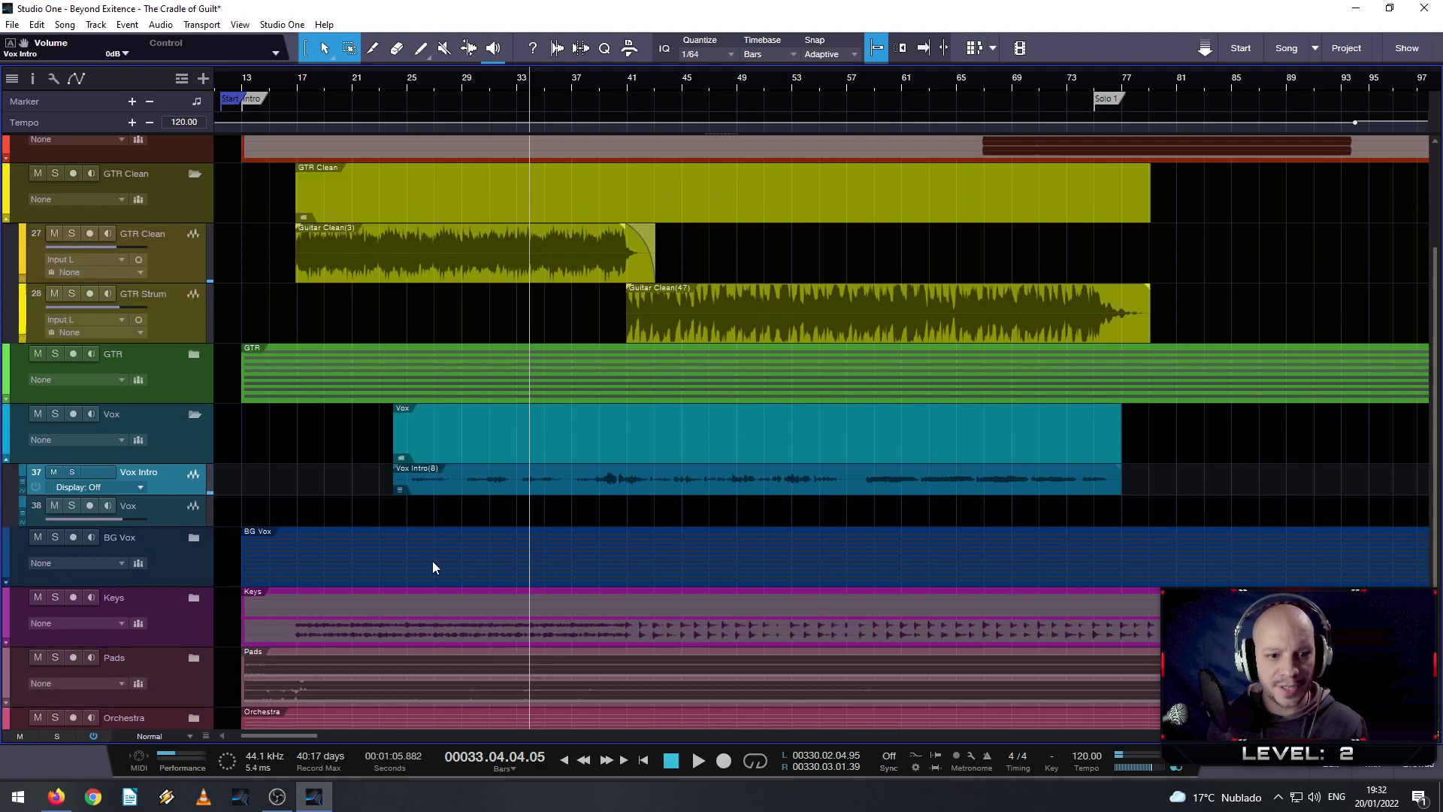
right_click(589, 485)
click(468, 481)
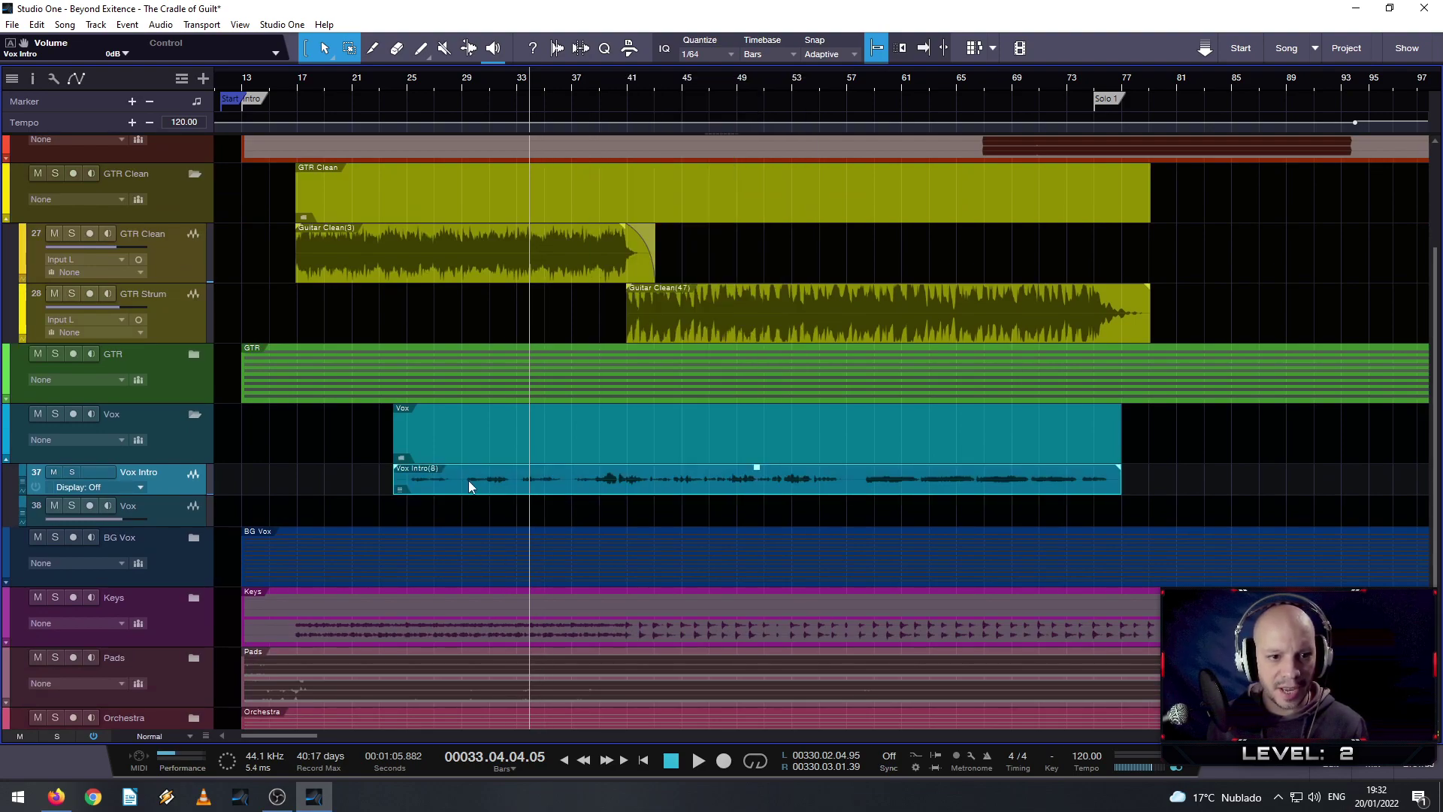
click(96, 24)
key(Escape)
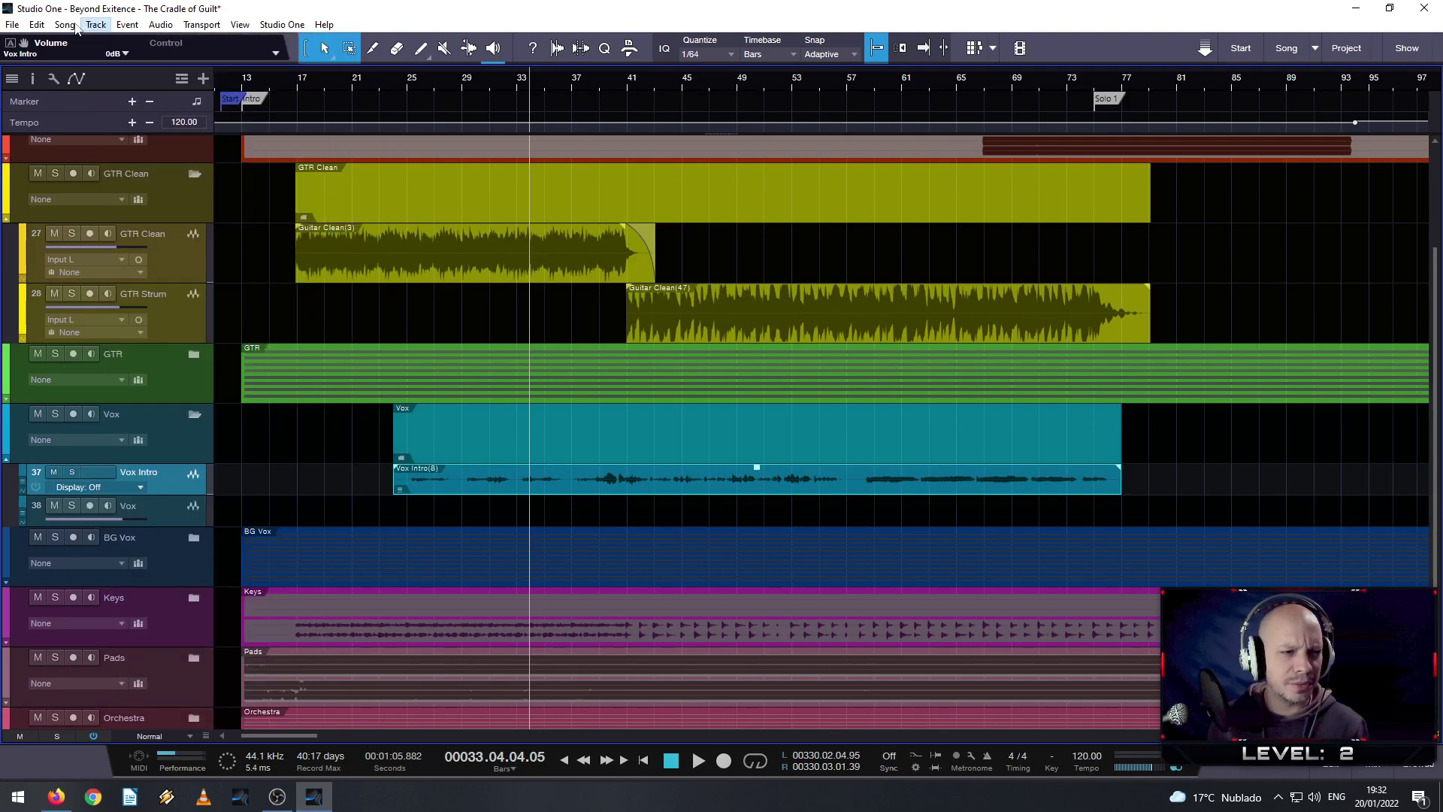
click(66, 24)
mouse_move(96, 25)
mouse_move(191, 399)
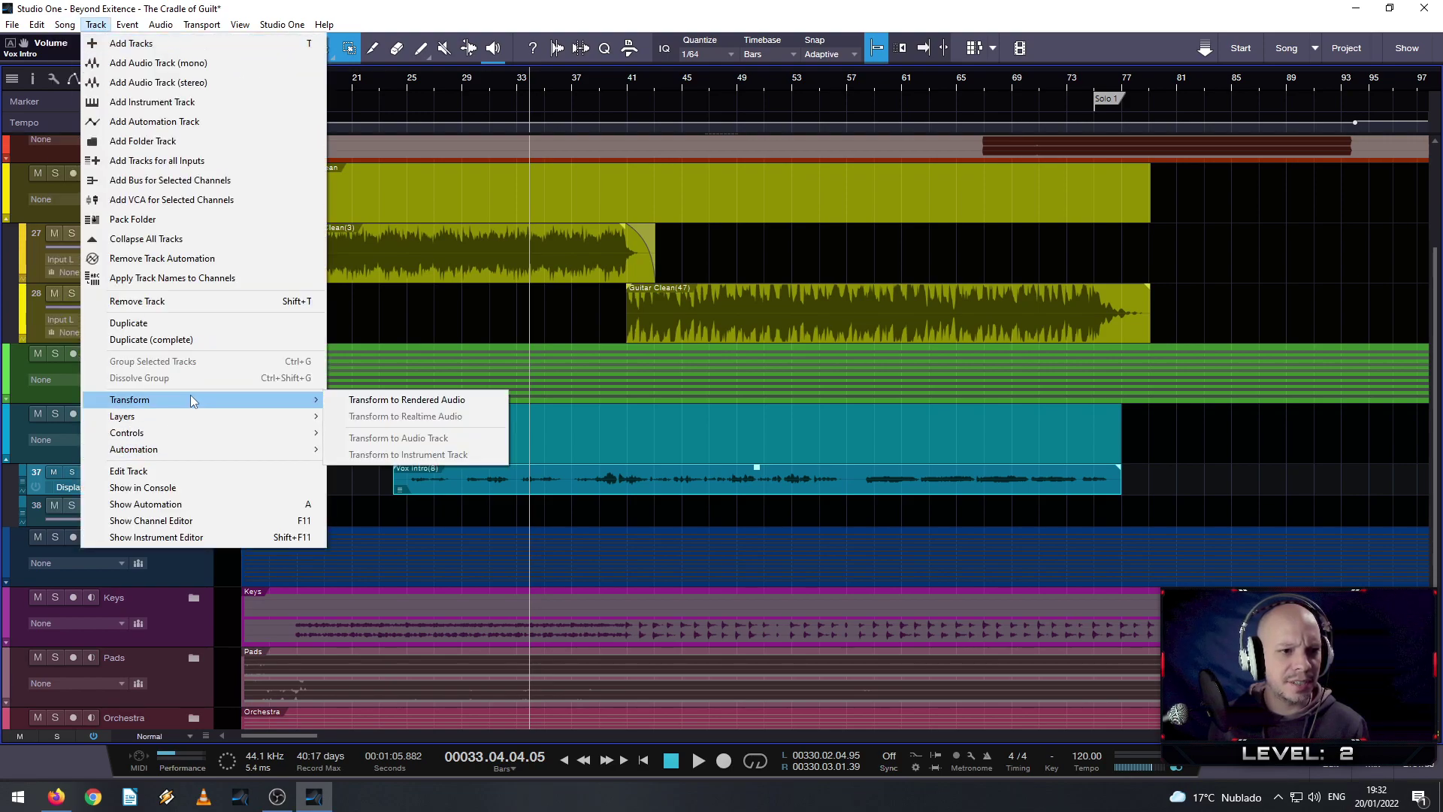
click(405, 400)
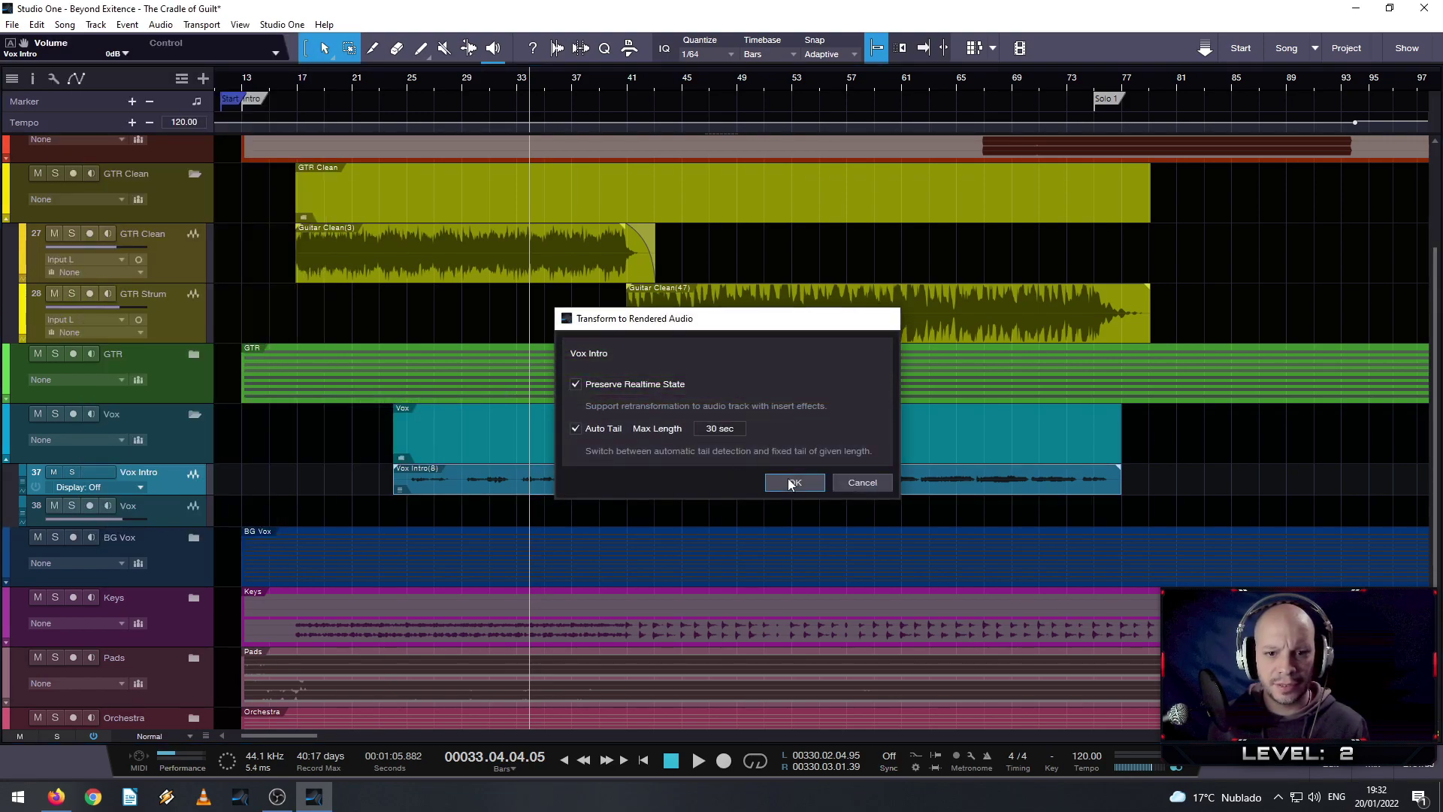
click(793, 482)
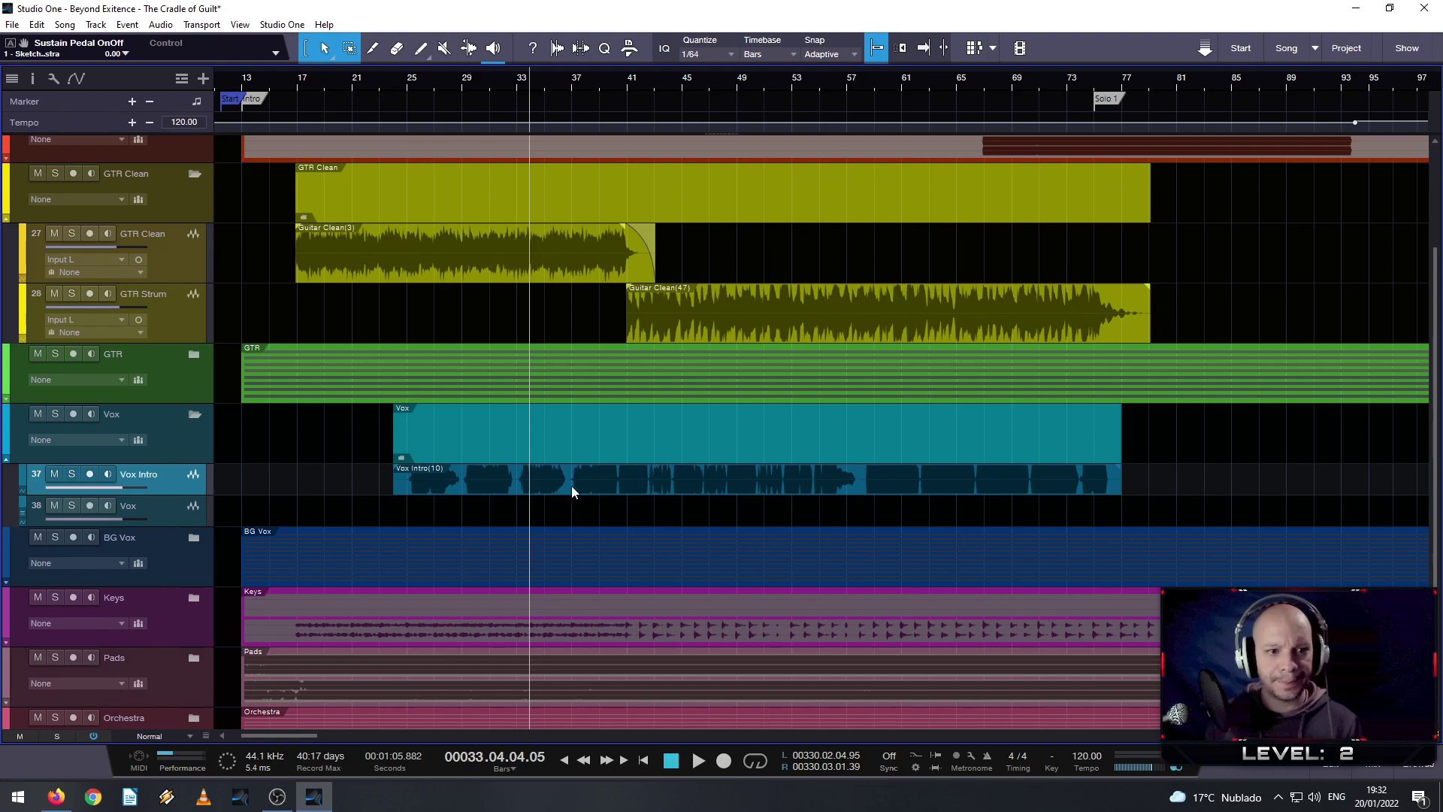
- Set the Vox Intro channel to -4.0 dB in the mixer during playback, and save the song with playback stopped
key(space)
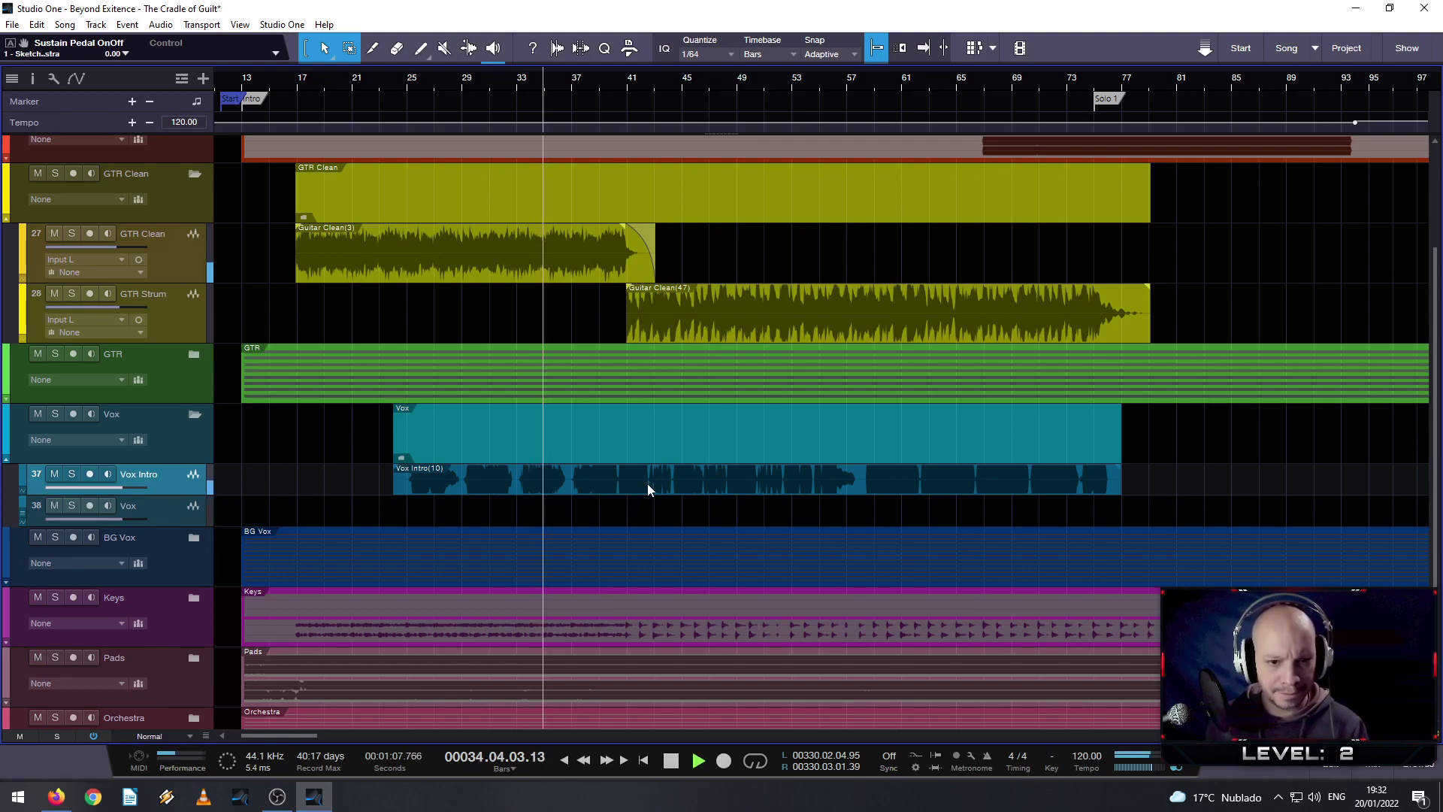
key(F3)
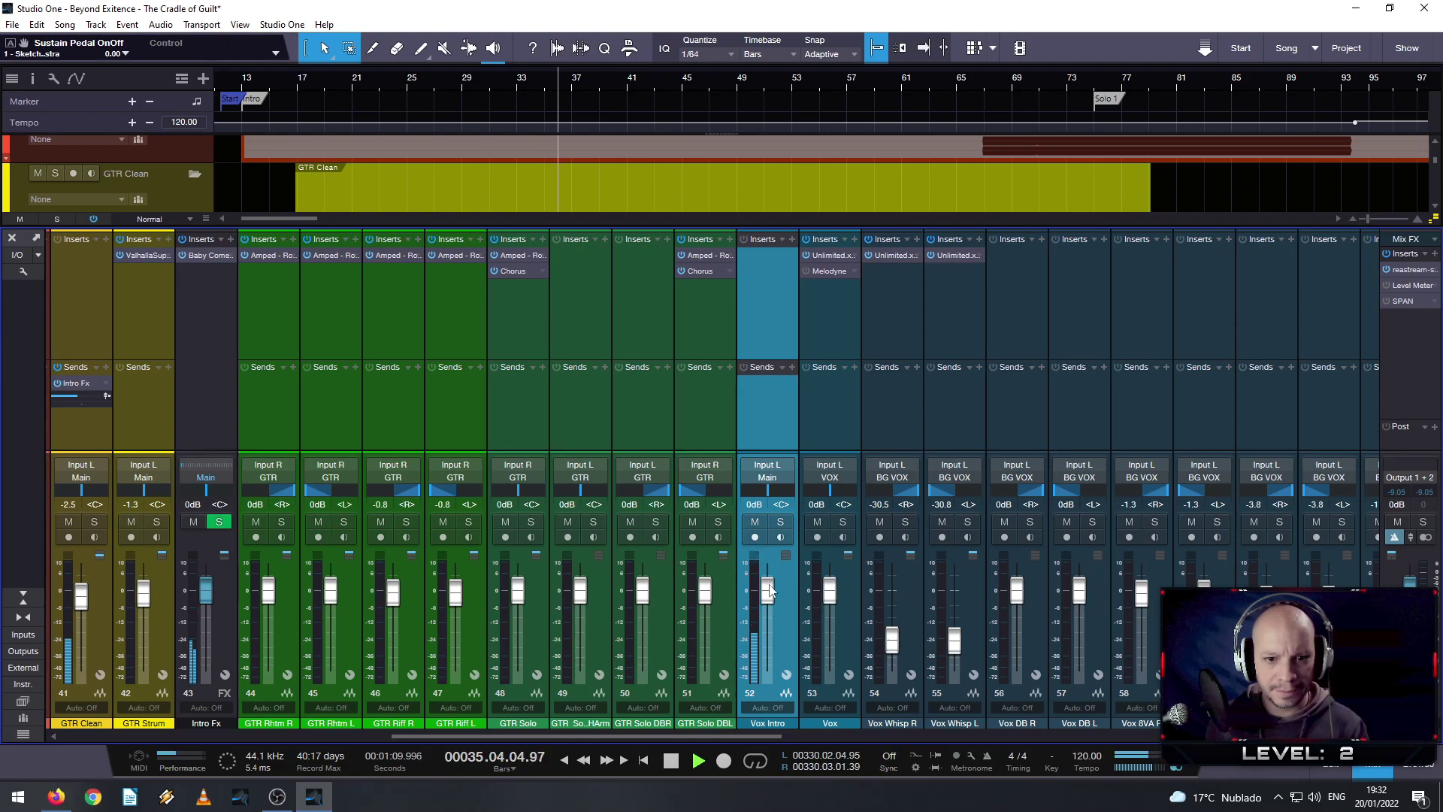
drag(768, 593, 773, 603)
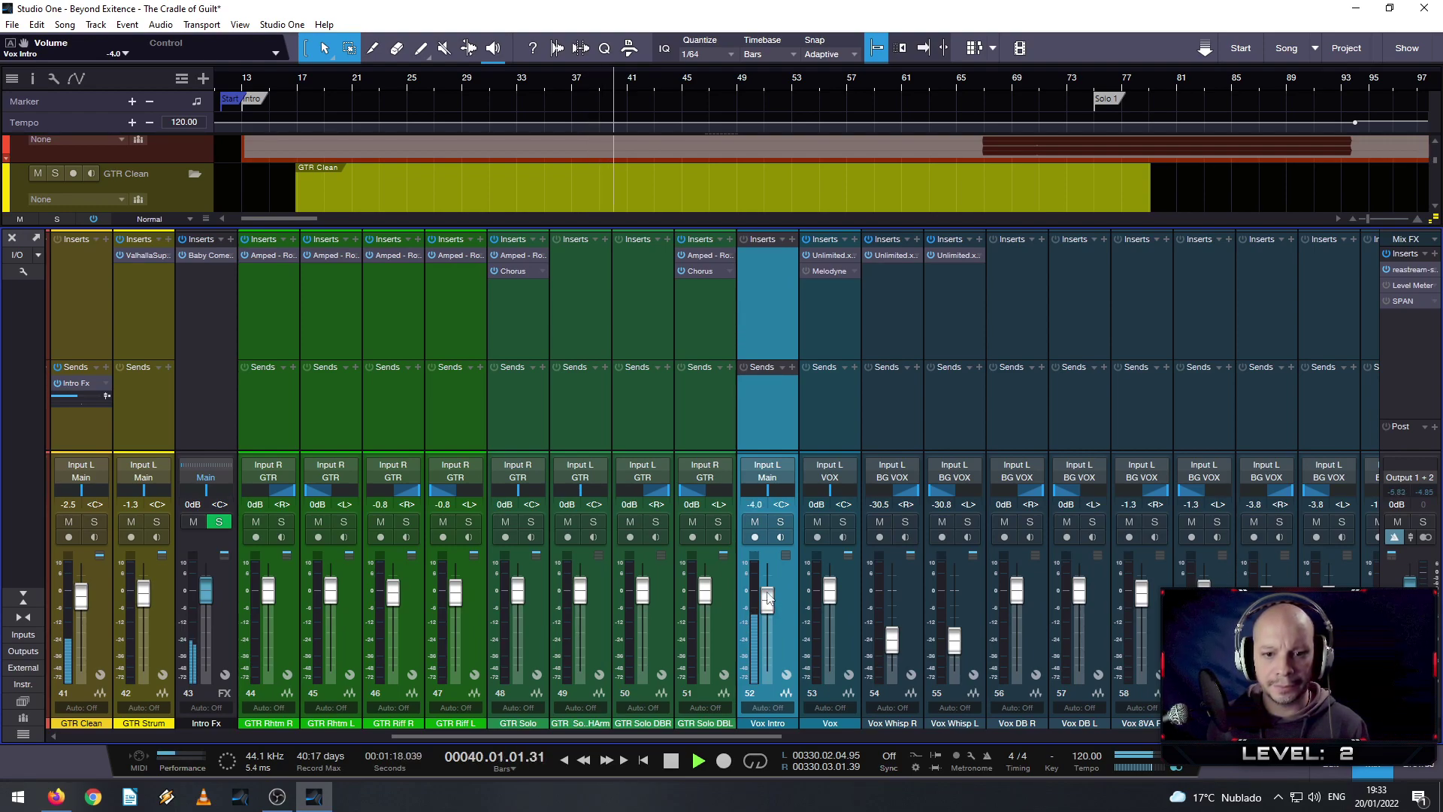
key(space)
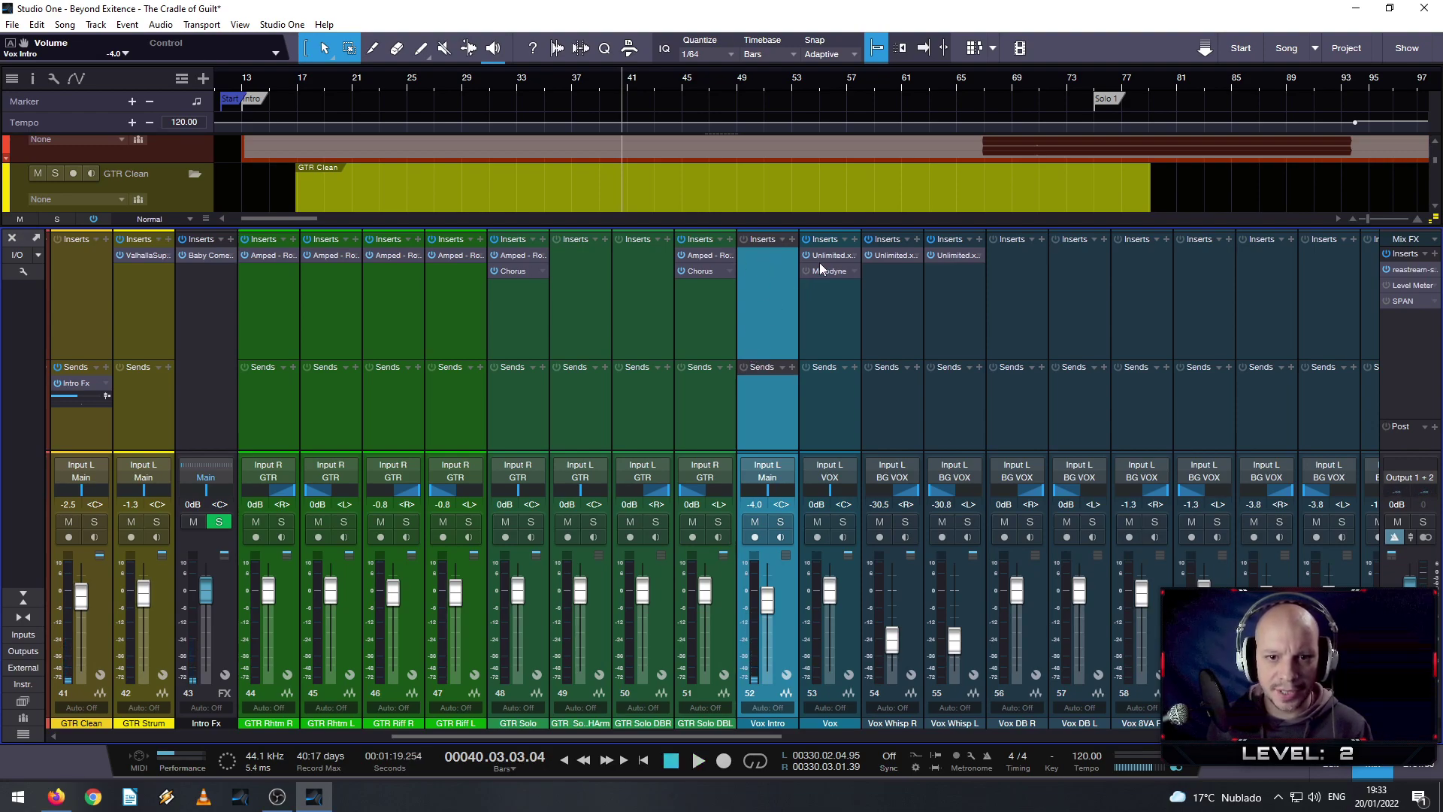
key(space)
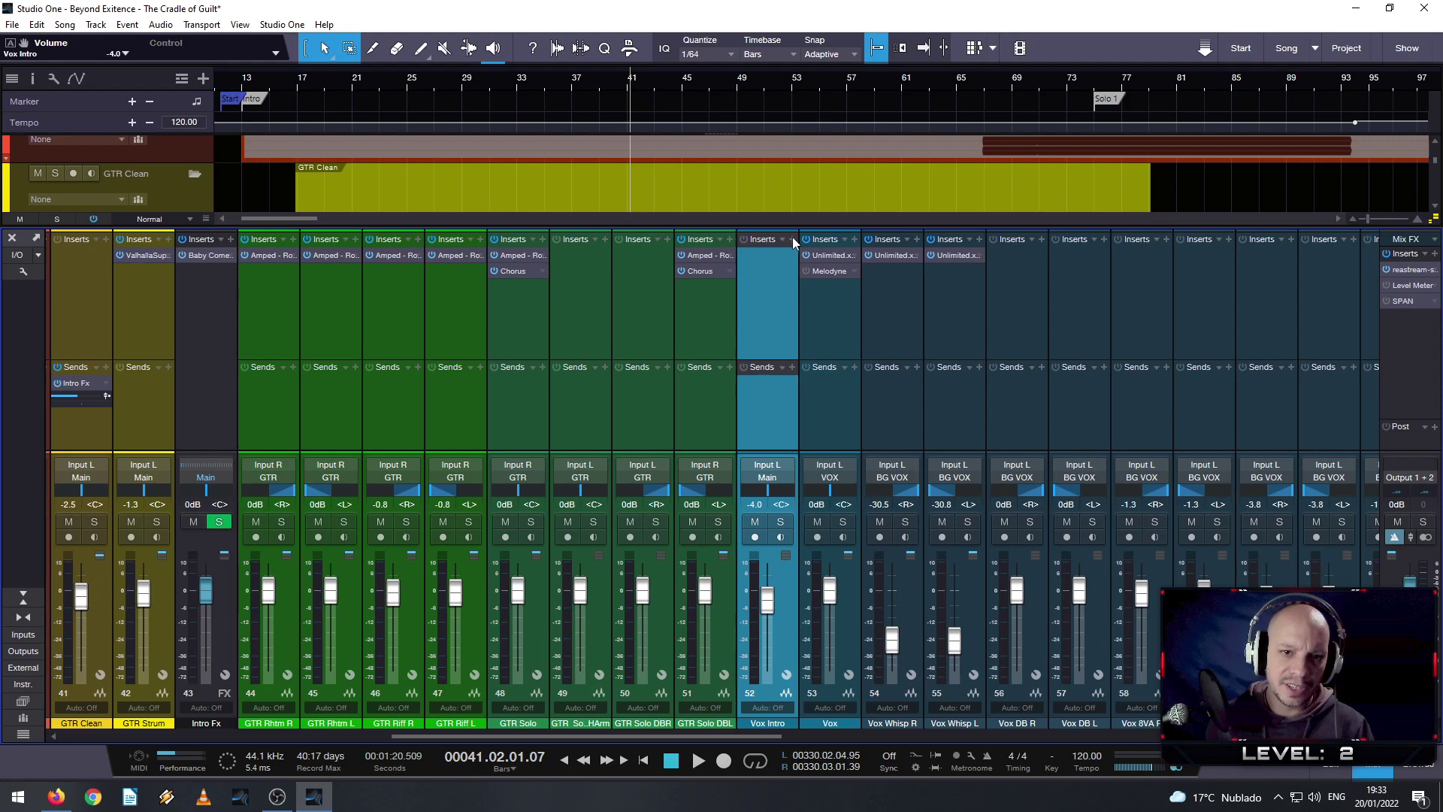
key(ctrl+s)
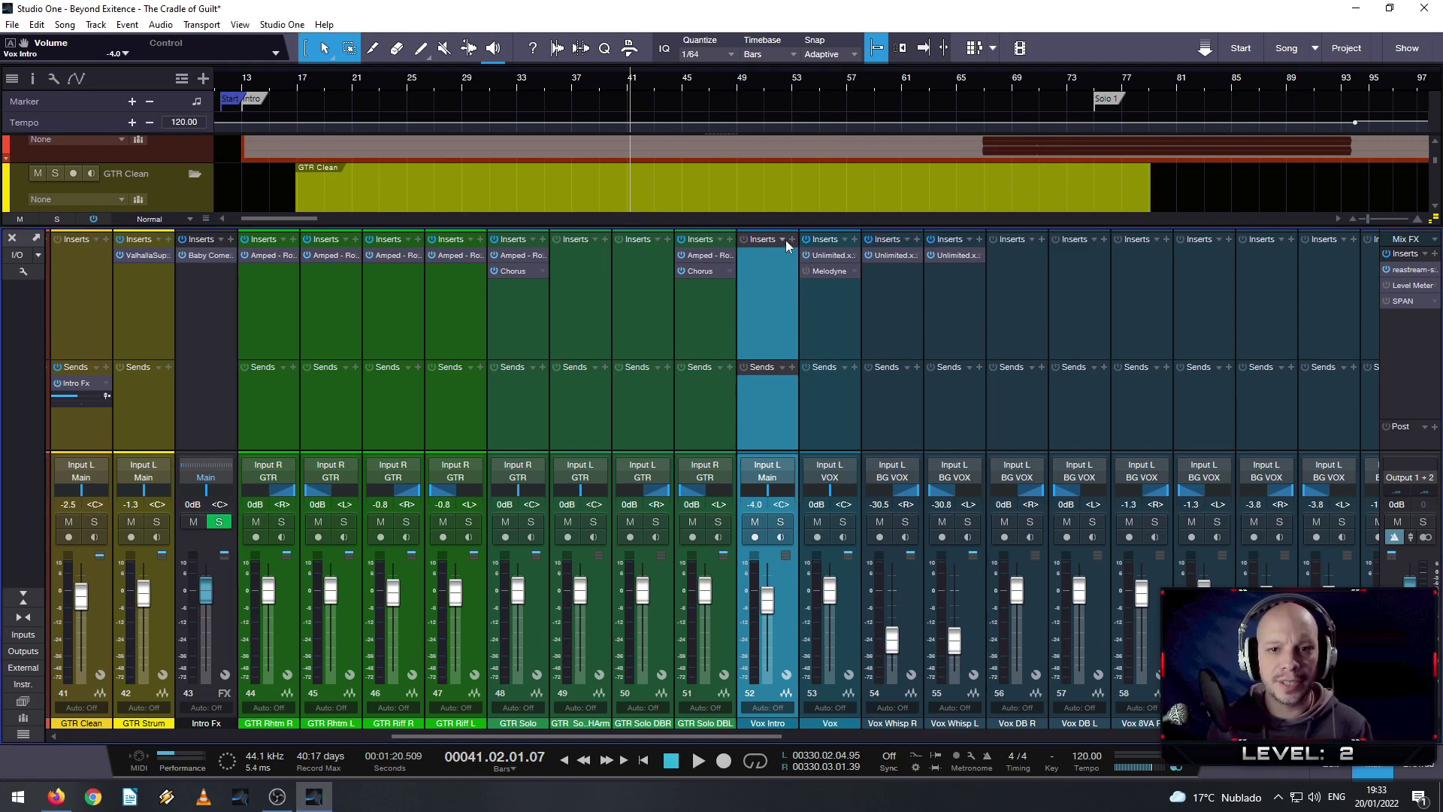
- Open the insert effect list for the Vox Intro channel and look through the available plug-ins
click(791, 245)
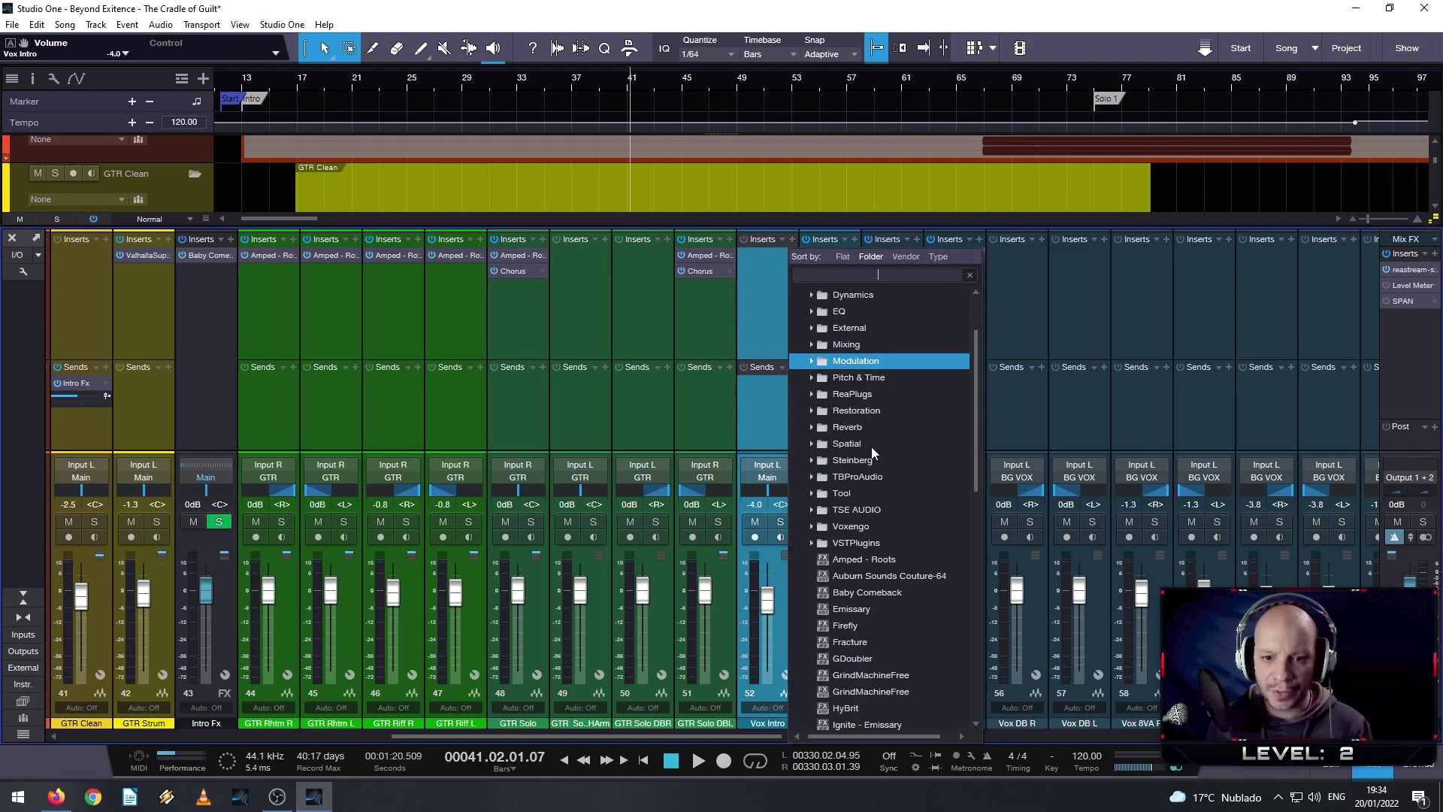
click(813, 543)
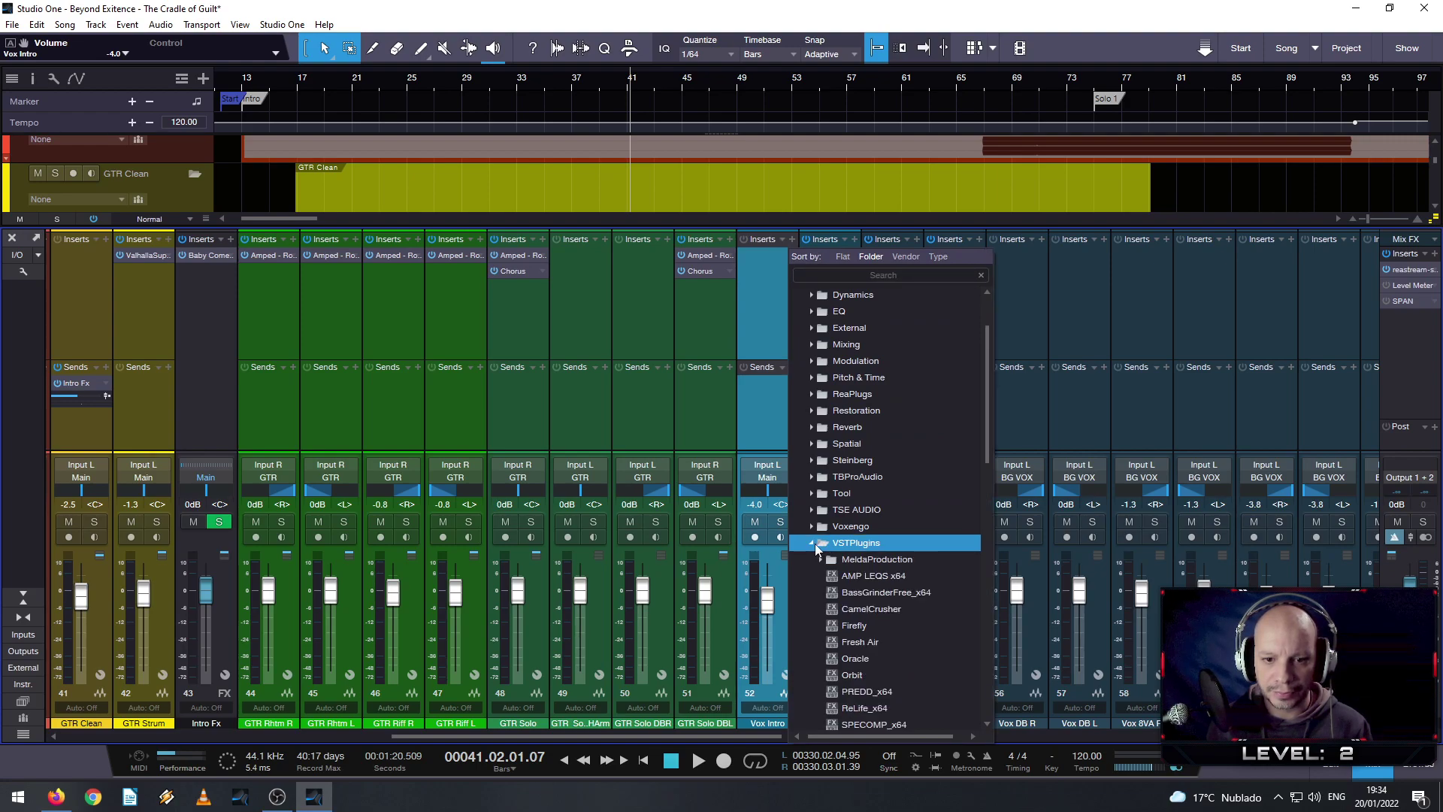
click(813, 543)
scroll(890, 548, up, 3)
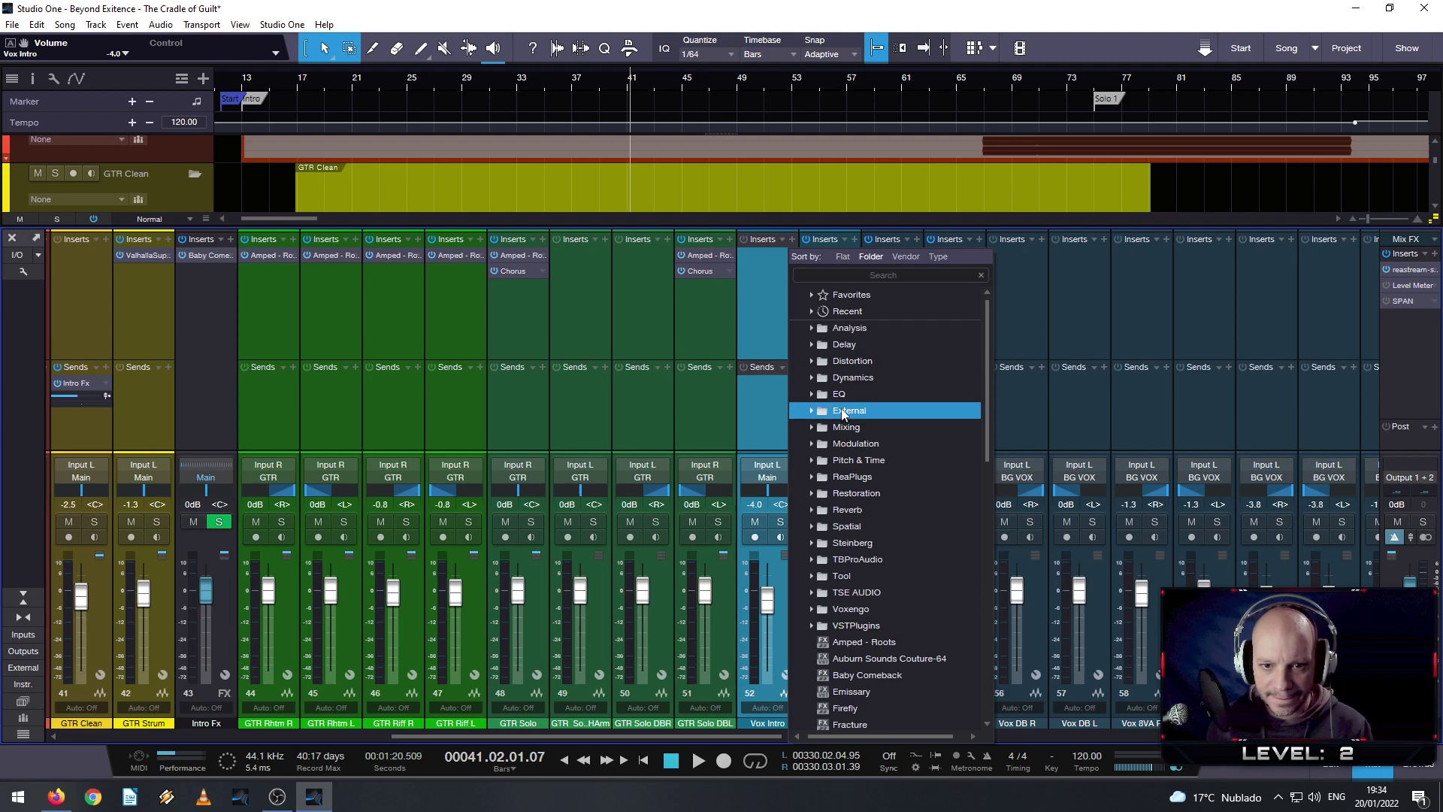
scroll(843, 413, down, 6)
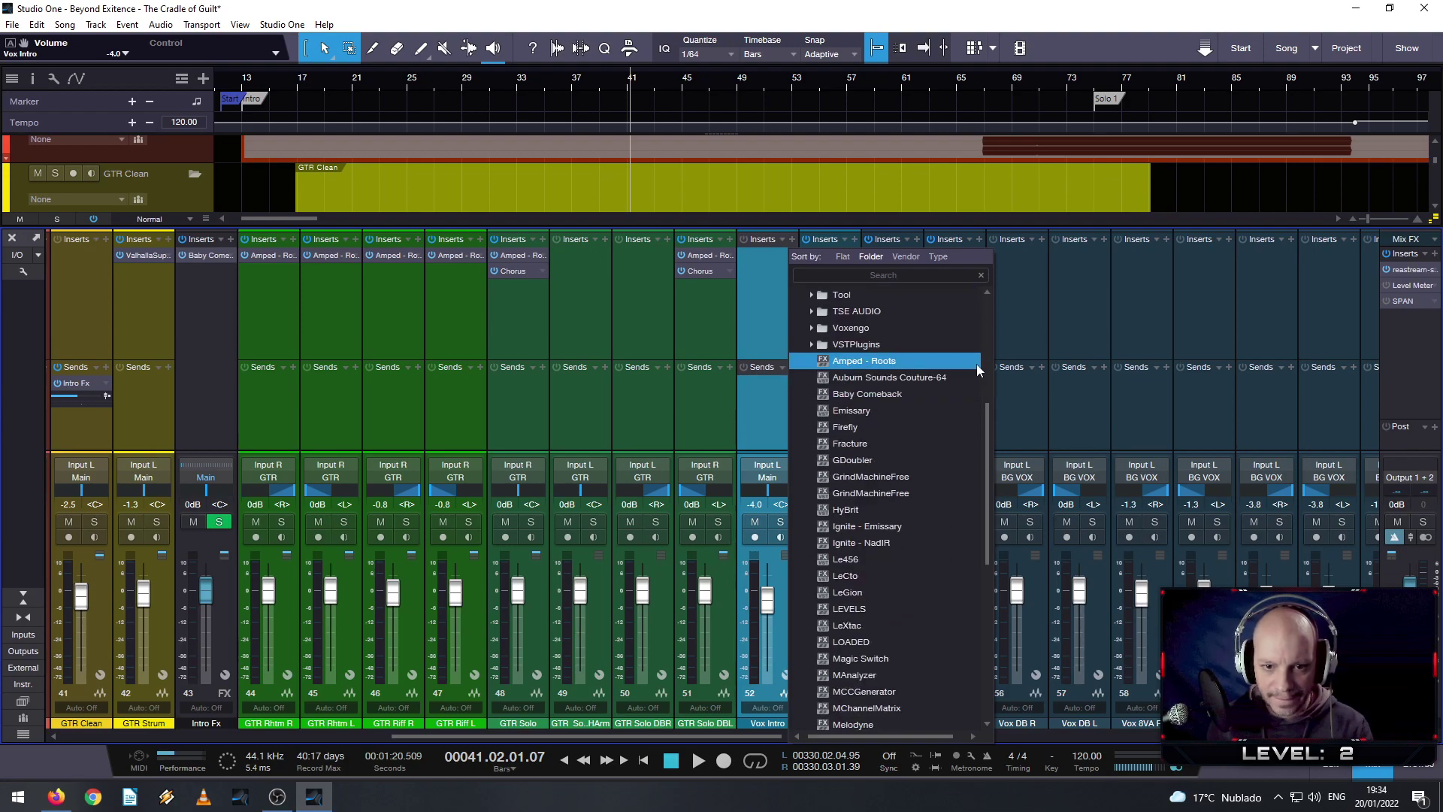
scroll(930, 368, down, 9)
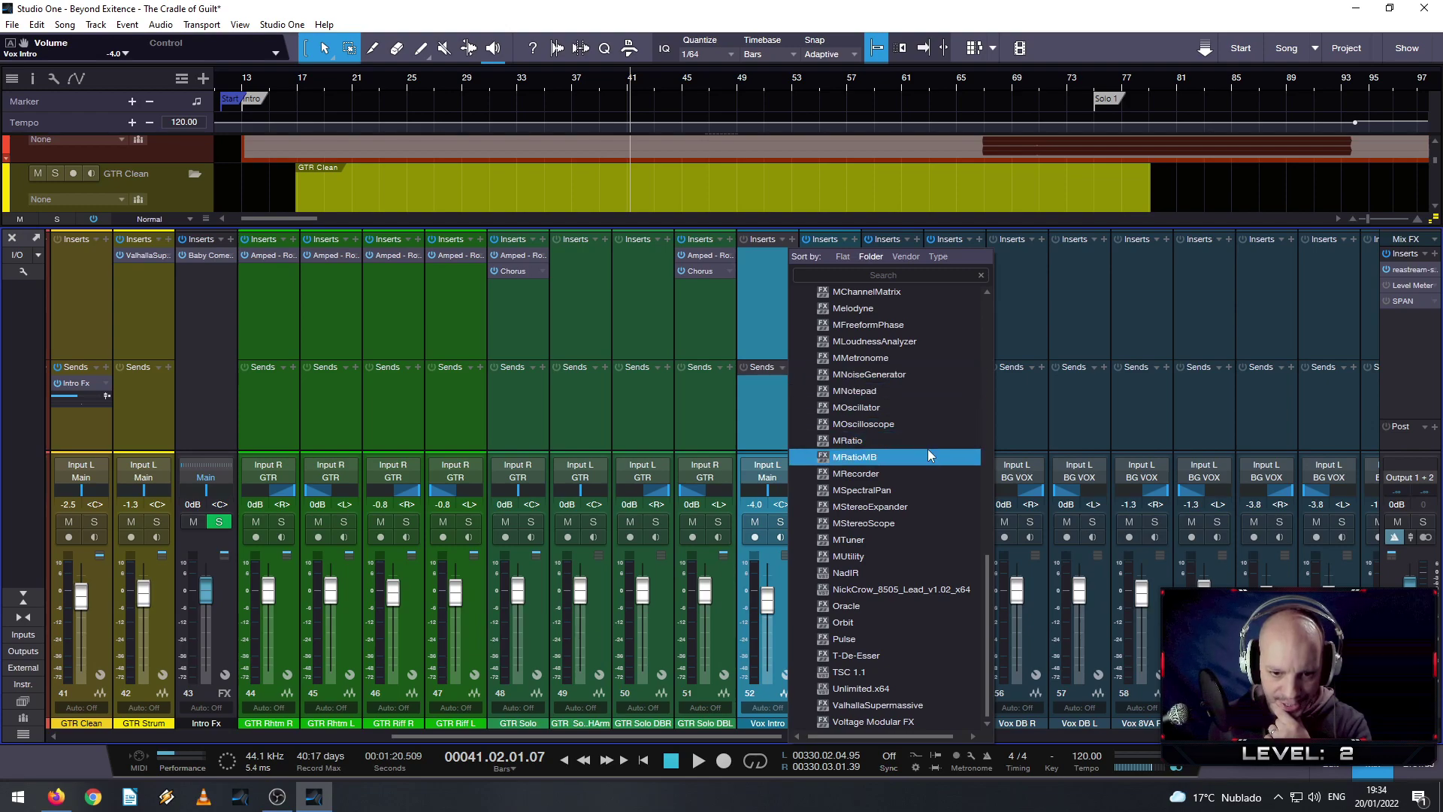
scroll(928, 453, up, 8)
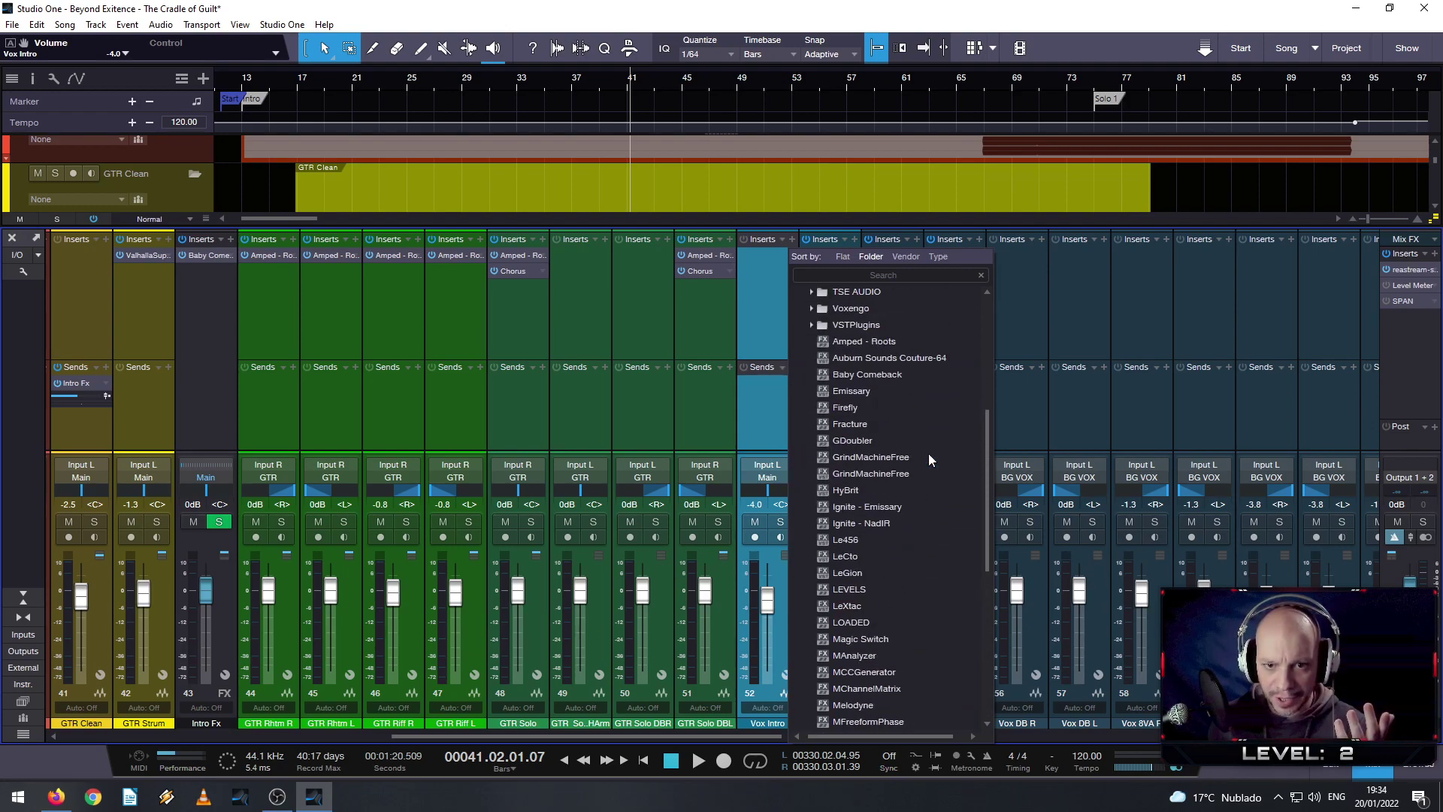
scroll(931, 440, up, 4)
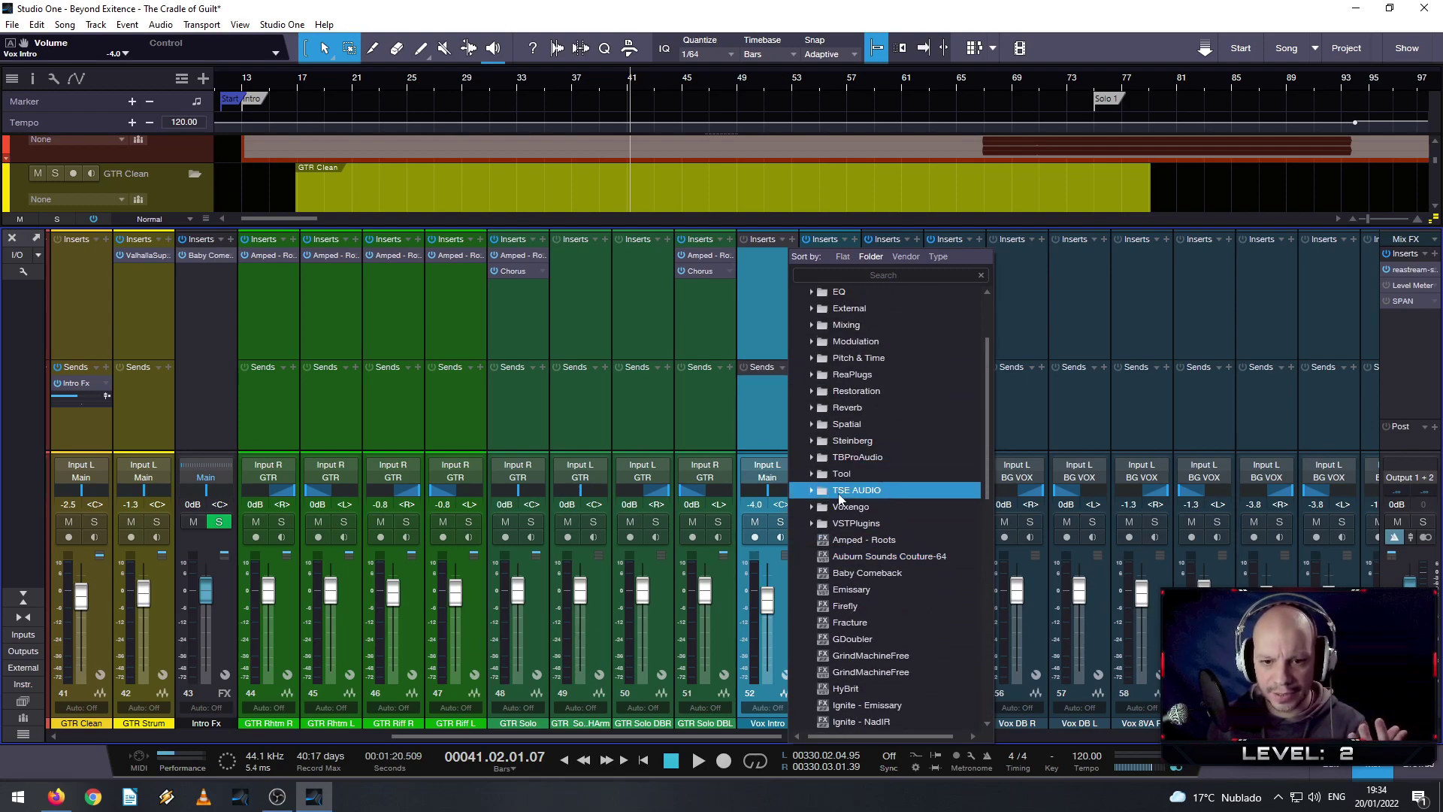
- Look through the MeldaProduction plug-in groups inside VSTPlugins, including the Distortion effects
click(811, 524)
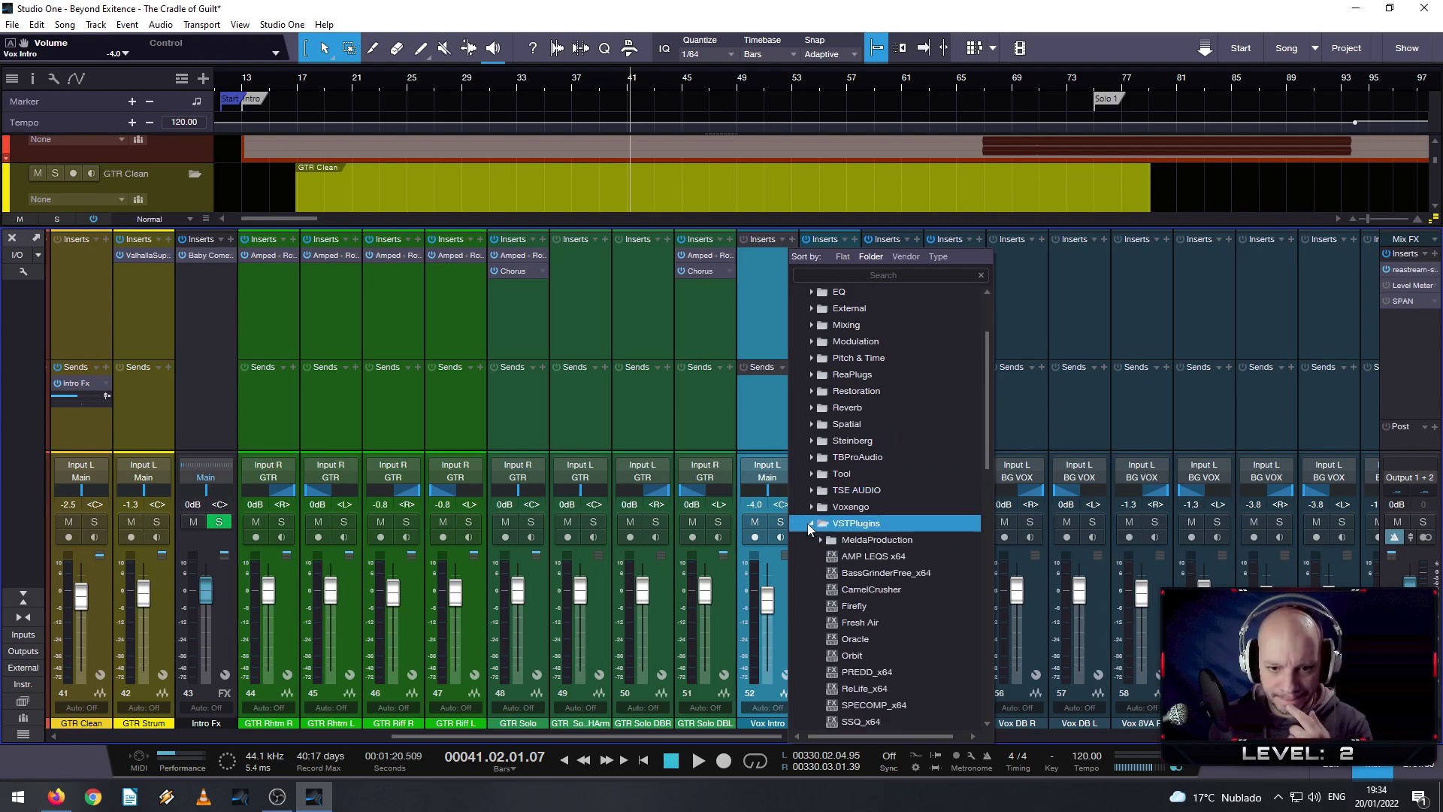
click(817, 541)
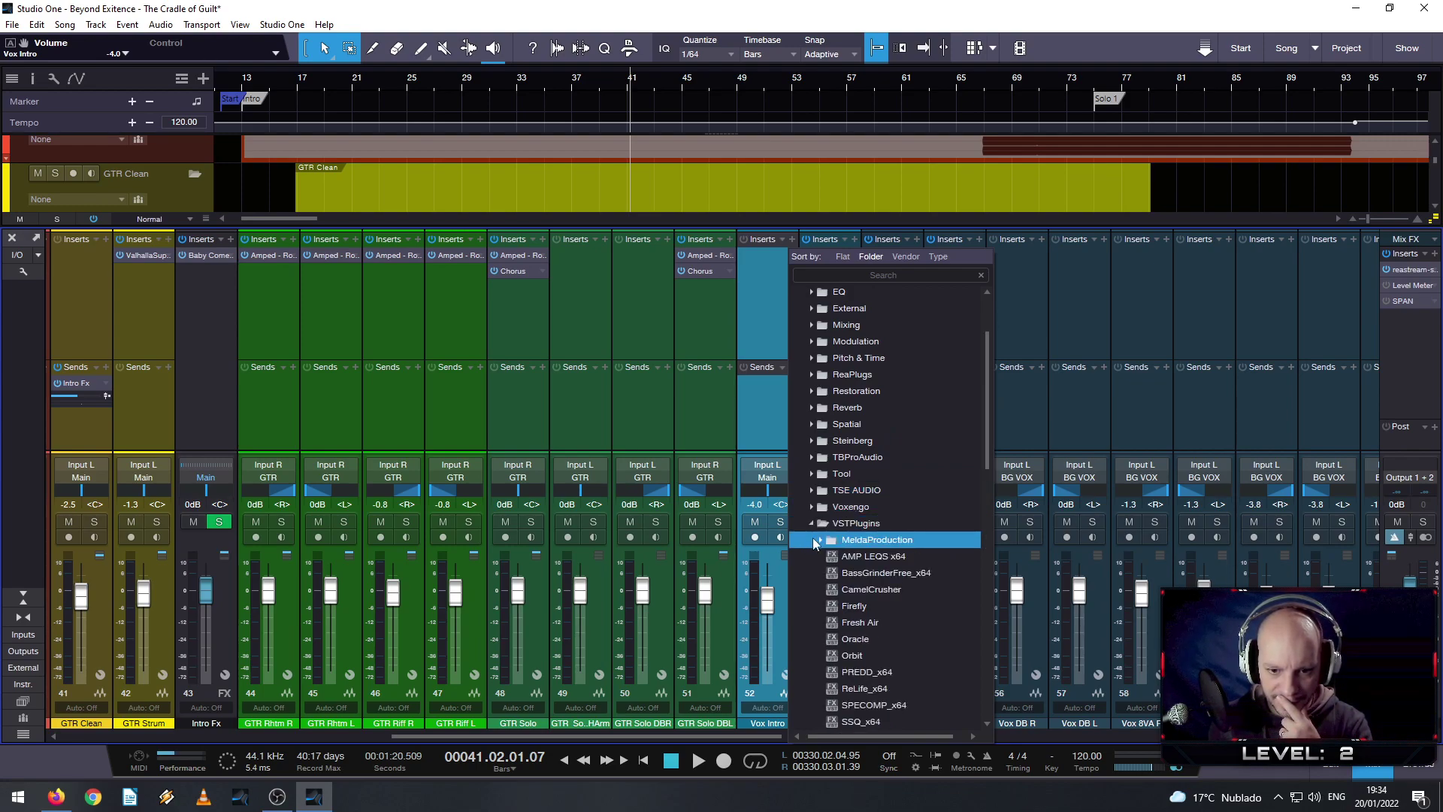
click(817, 541)
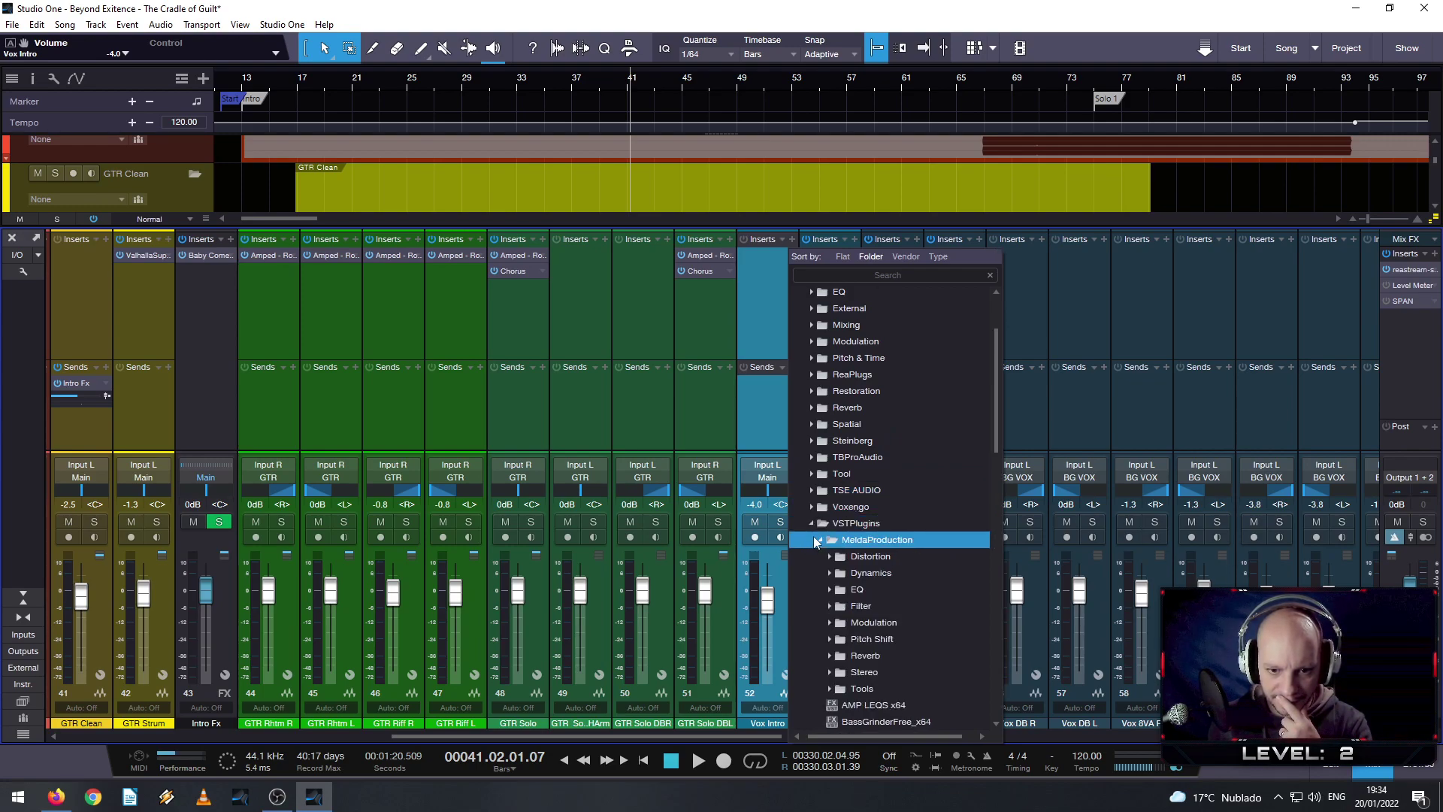
click(831, 592)
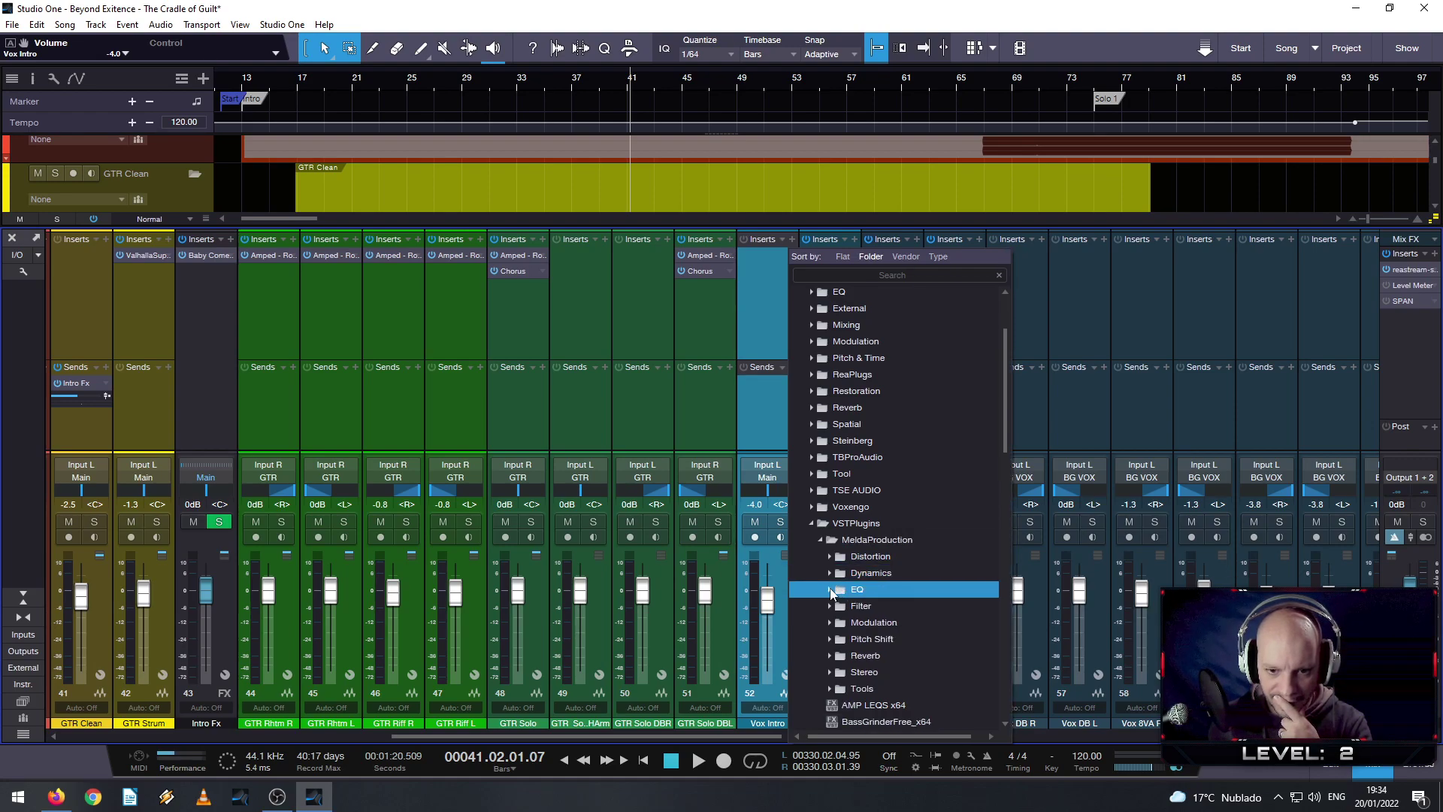
click(830, 575)
click(830, 576)
click(828, 559)
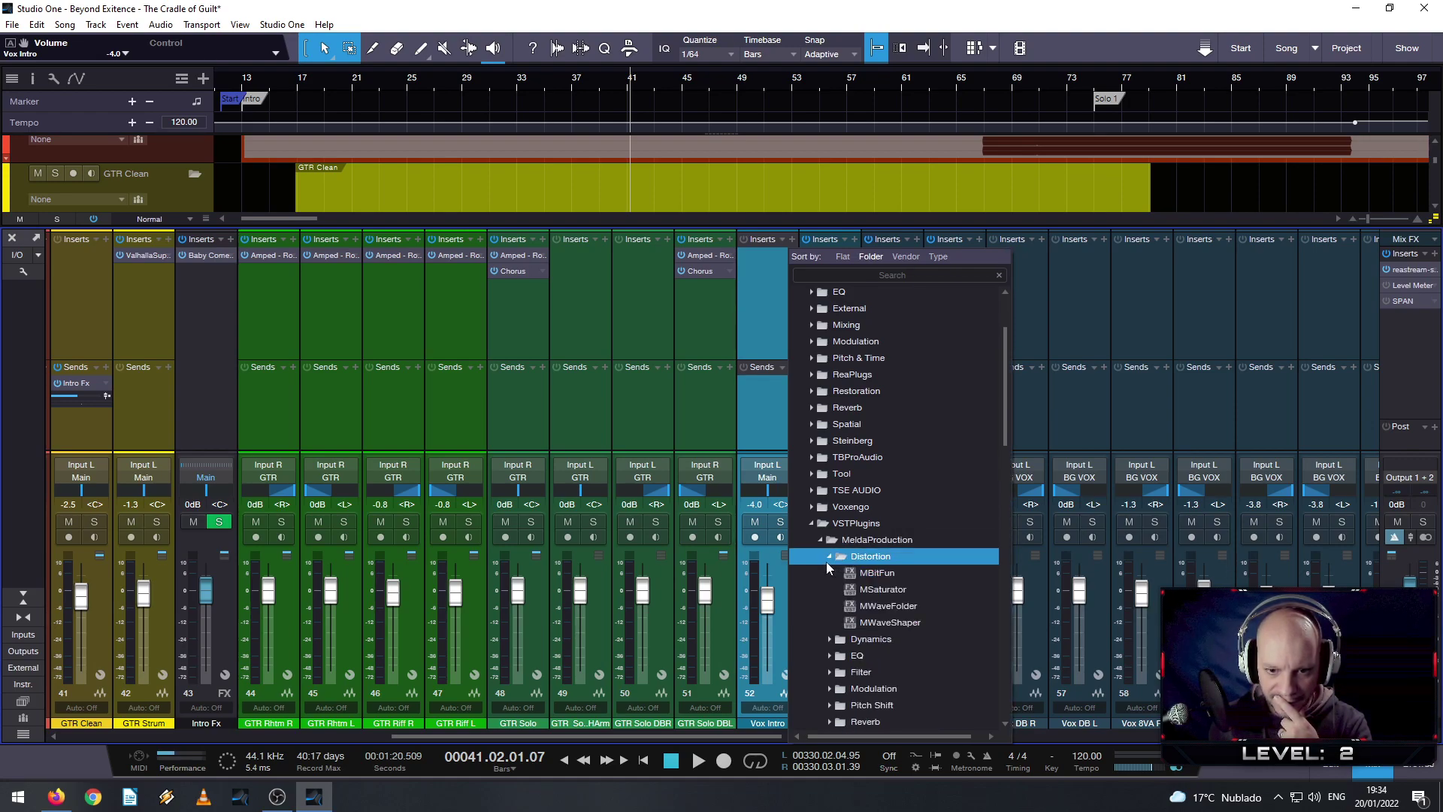
click(829, 556)
- Examine the MeldaProduction Modulation effects for one that suits the Vox Intro channel
click(826, 622)
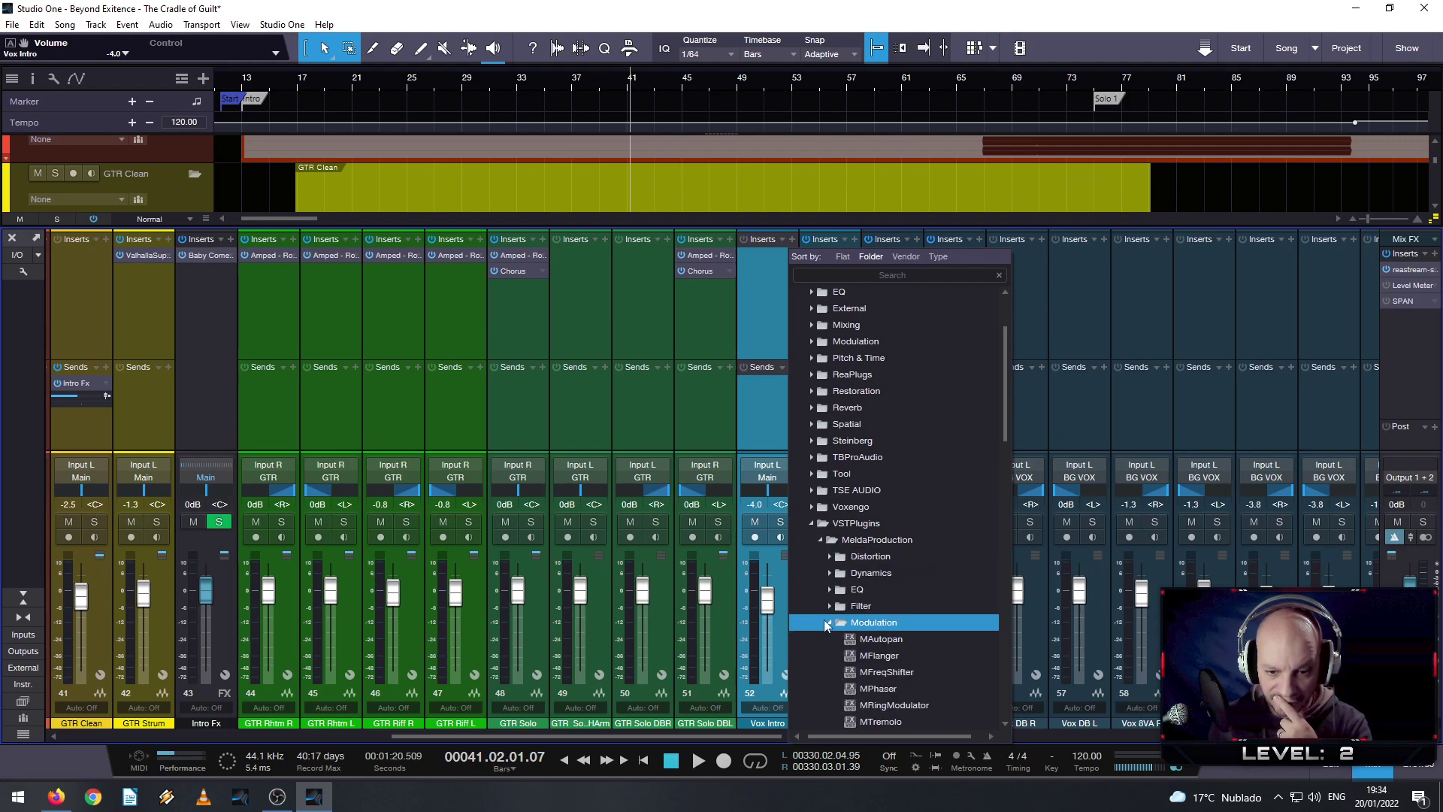
click(879, 655)
click(878, 688)
click(891, 705)
click(866, 723)
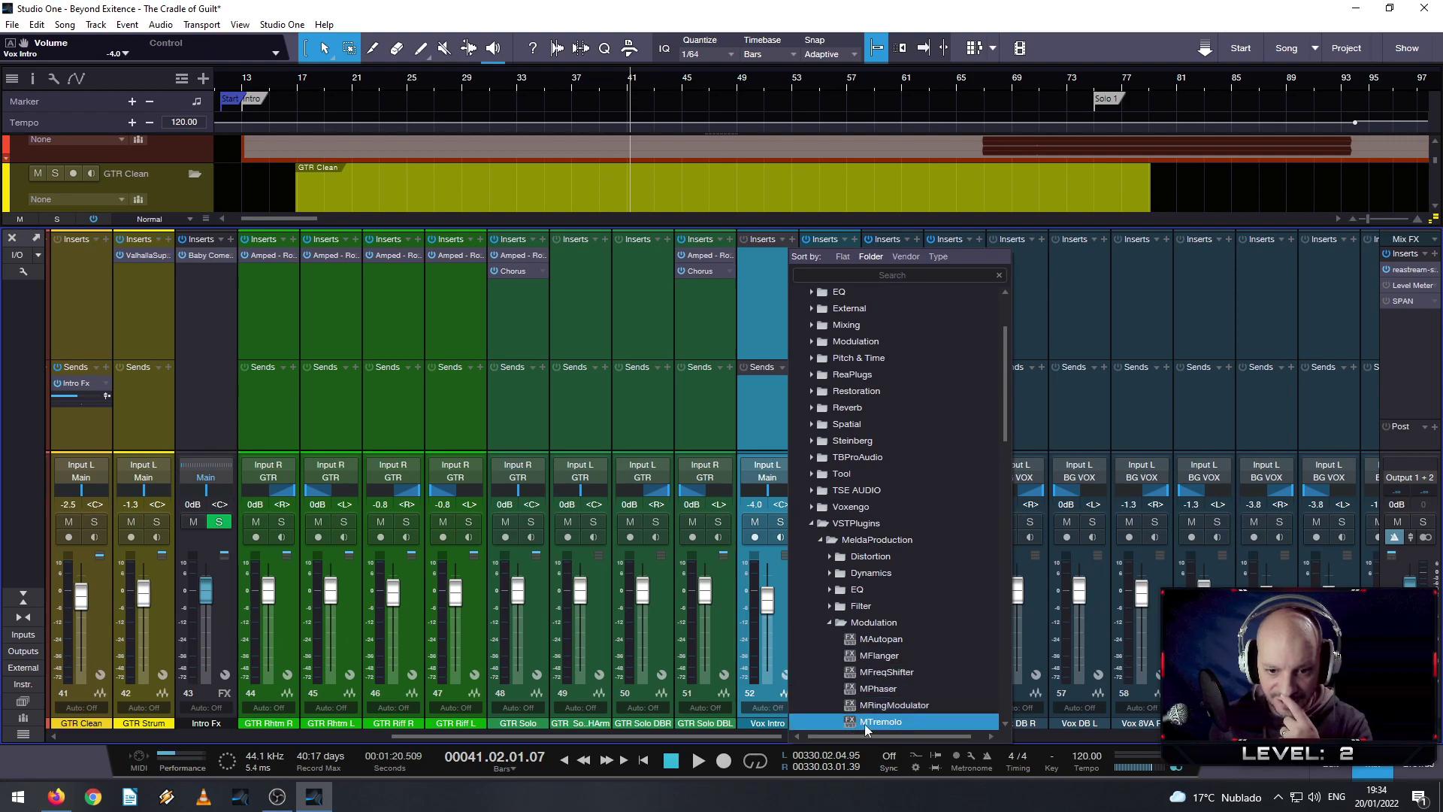
click(876, 688)
click(875, 656)
click(837, 628)
click(831, 624)
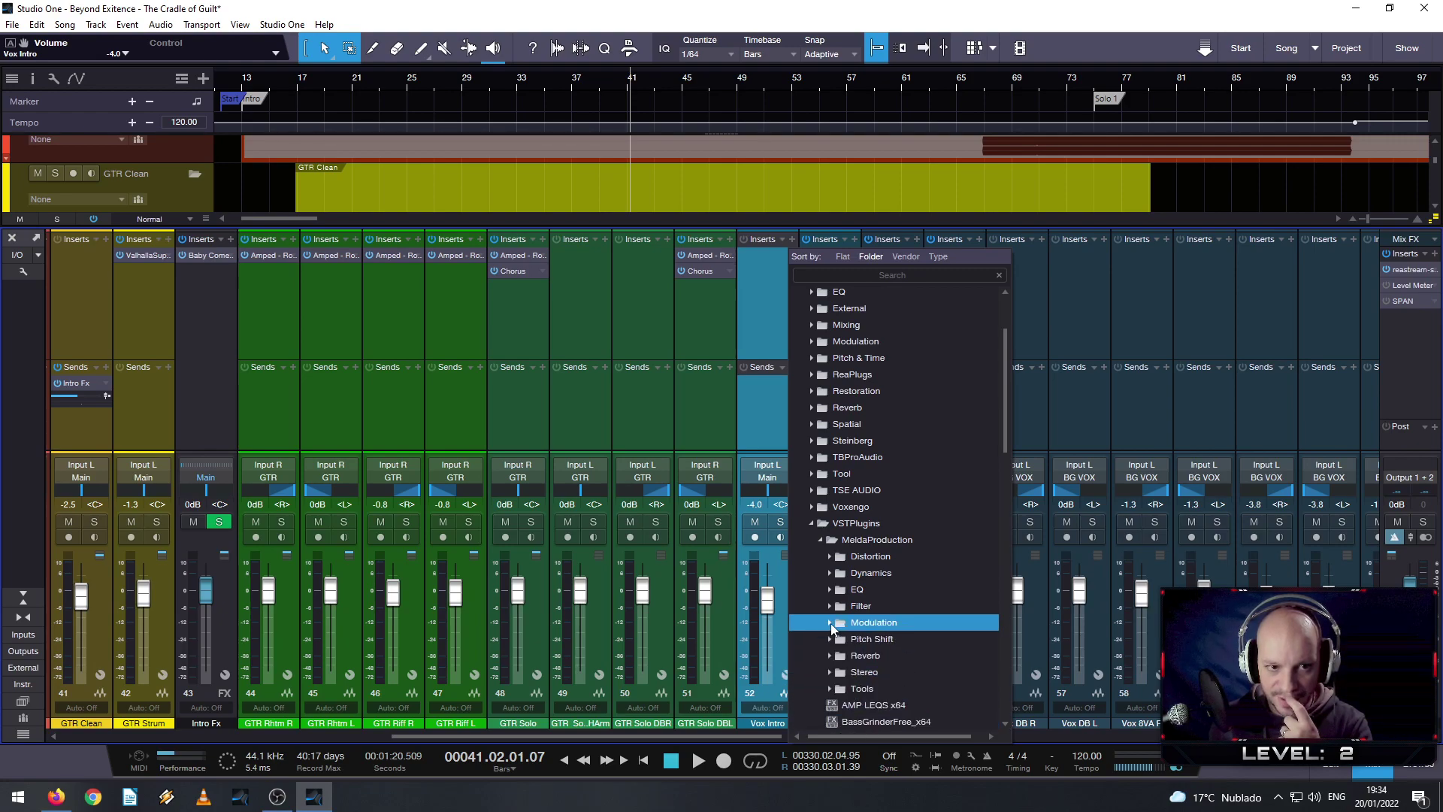
- Collapse the MeldaProduction and VSTPlugins folders and check the Tool and TBProAudio folders for a vocal effect
key(Up)
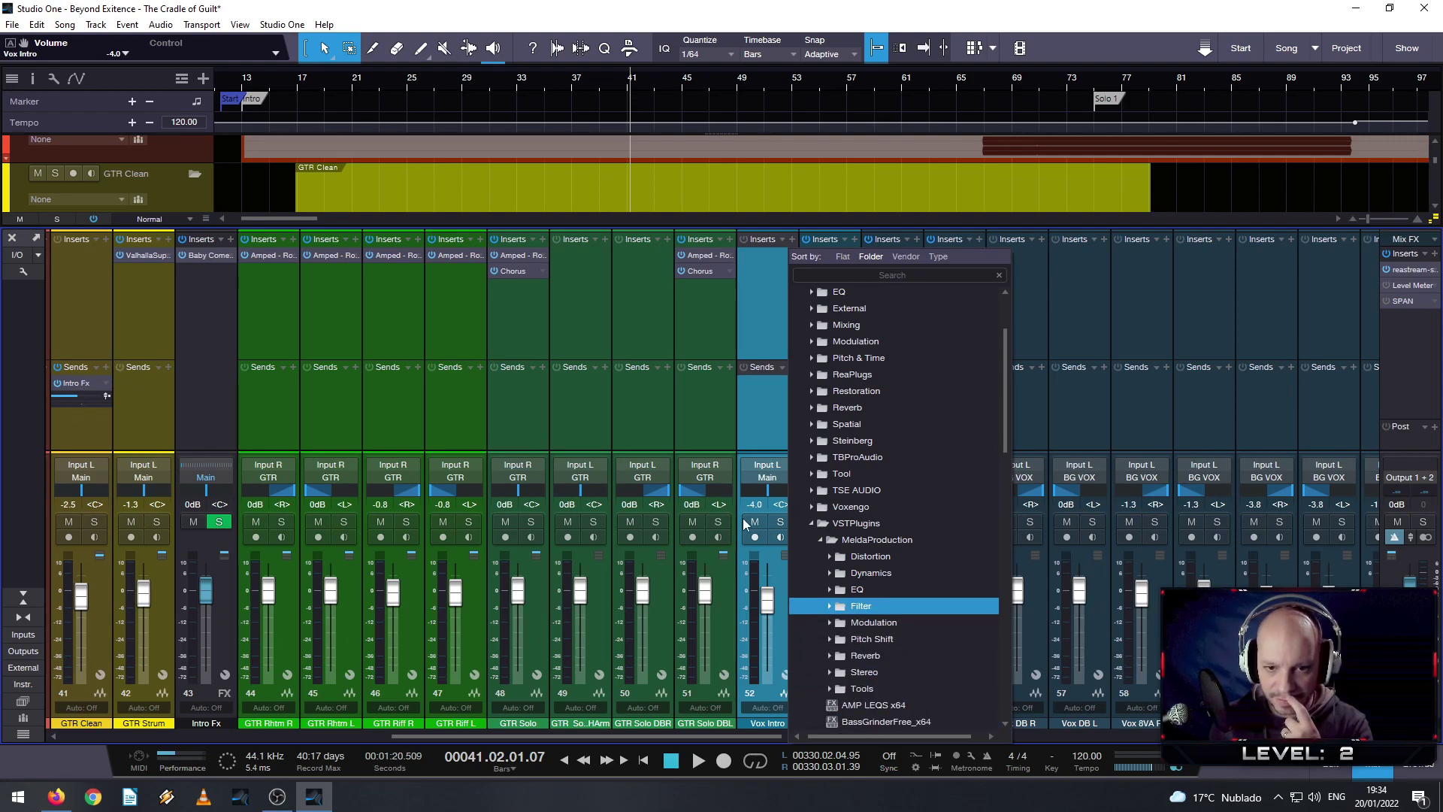
key(Up)
key(Up)
key(Up)
key(Up)
click(822, 540)
click(803, 529)
click(816, 506)
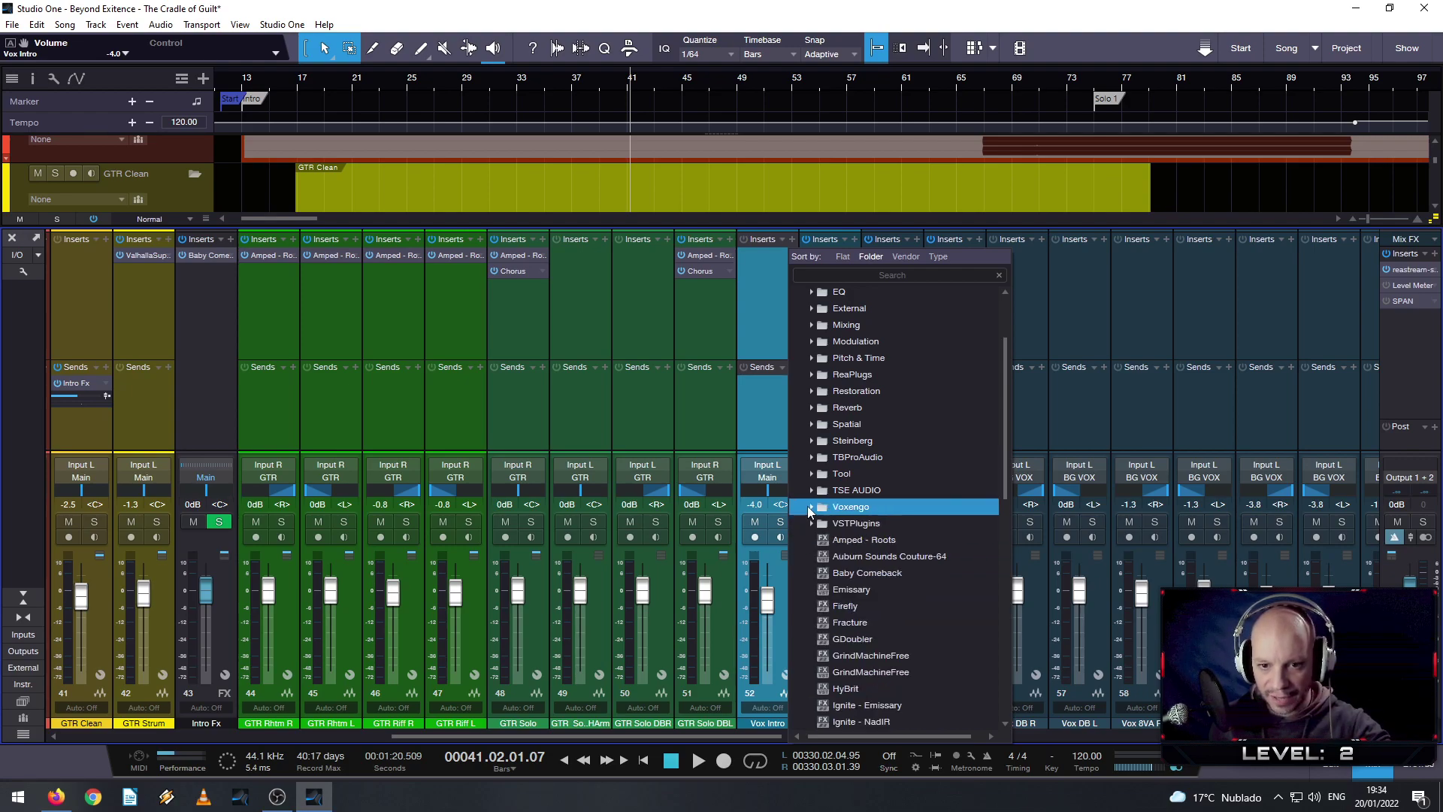
scroll(818, 505, up, 1)
click(812, 506)
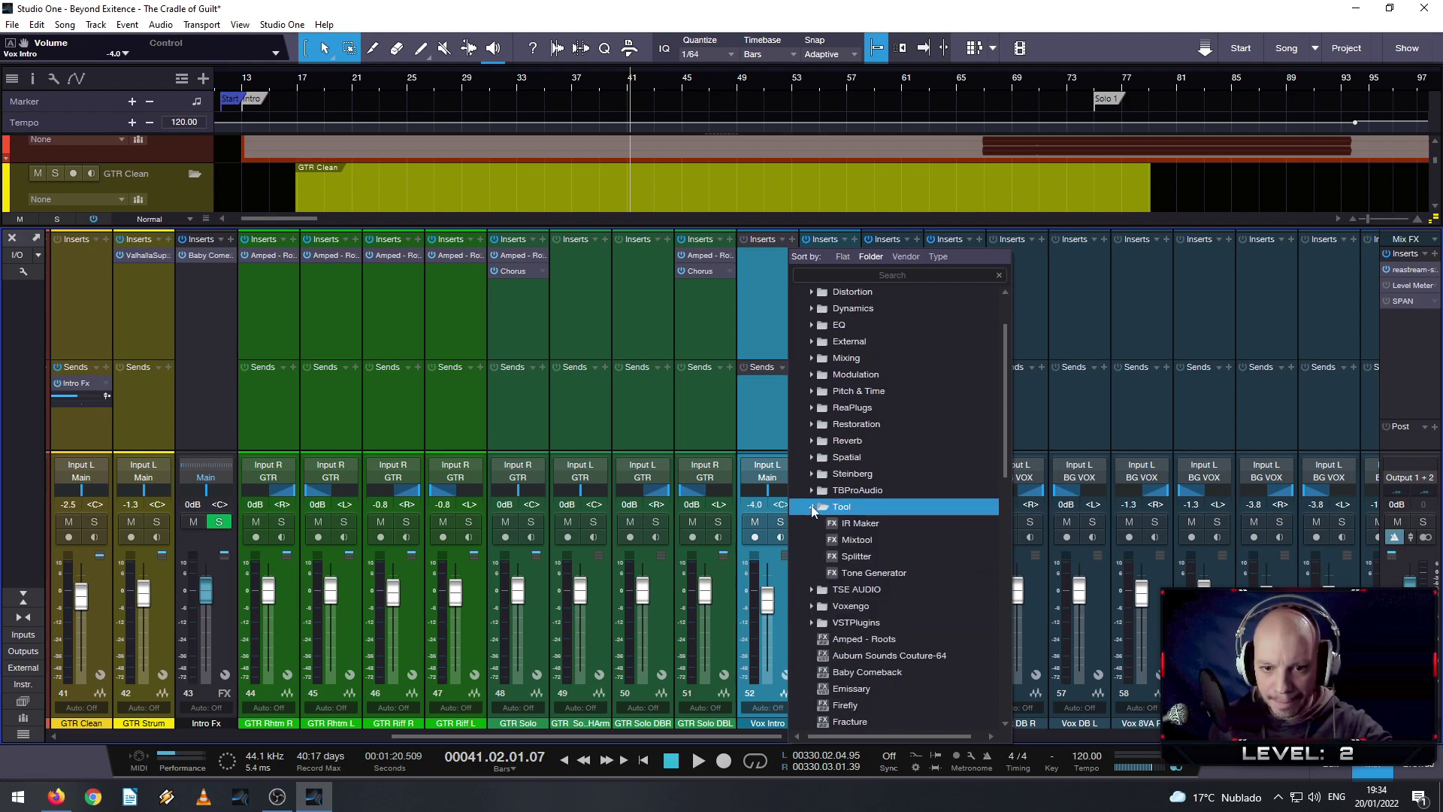
click(812, 507)
key(Up)
click(811, 490)
click(811, 490)
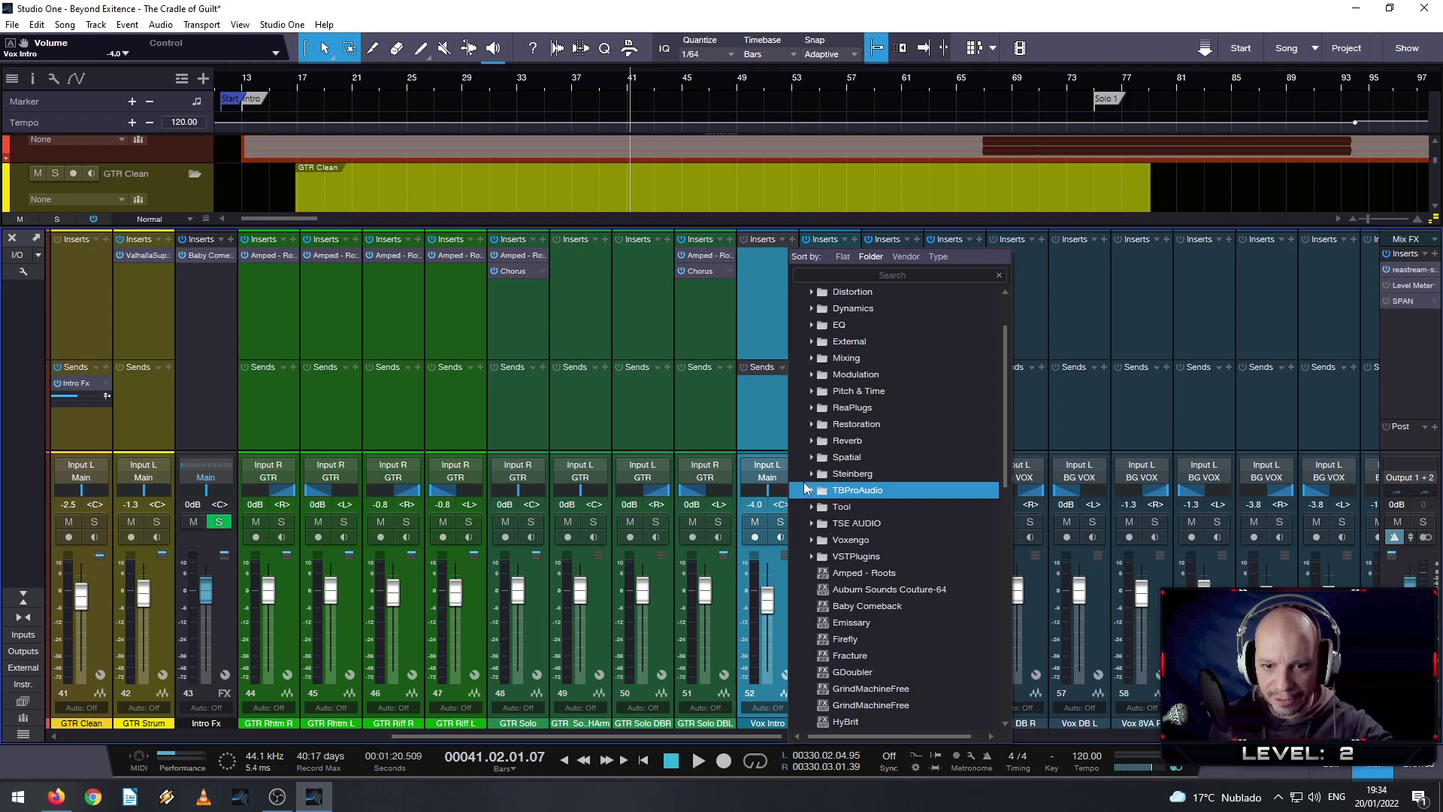
- Look through the Delay, Distortion and EQ plug-in folders for an effect that suits the Vox Intro channel
key(Up)
key(Up)
scroll(802, 466, up, 2)
click(801, 391)
key(Up)
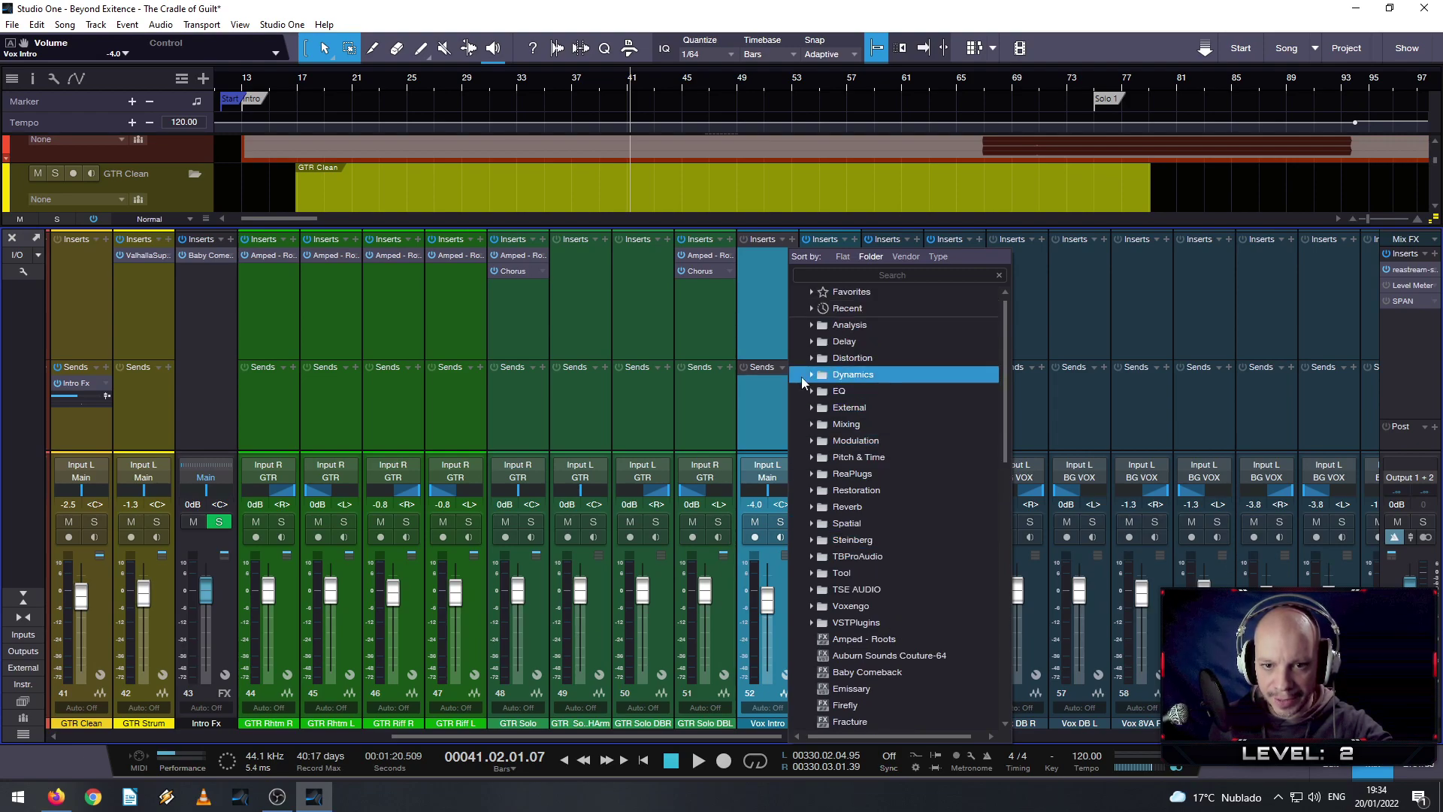
key(Up)
click(810, 343)
key(Up)
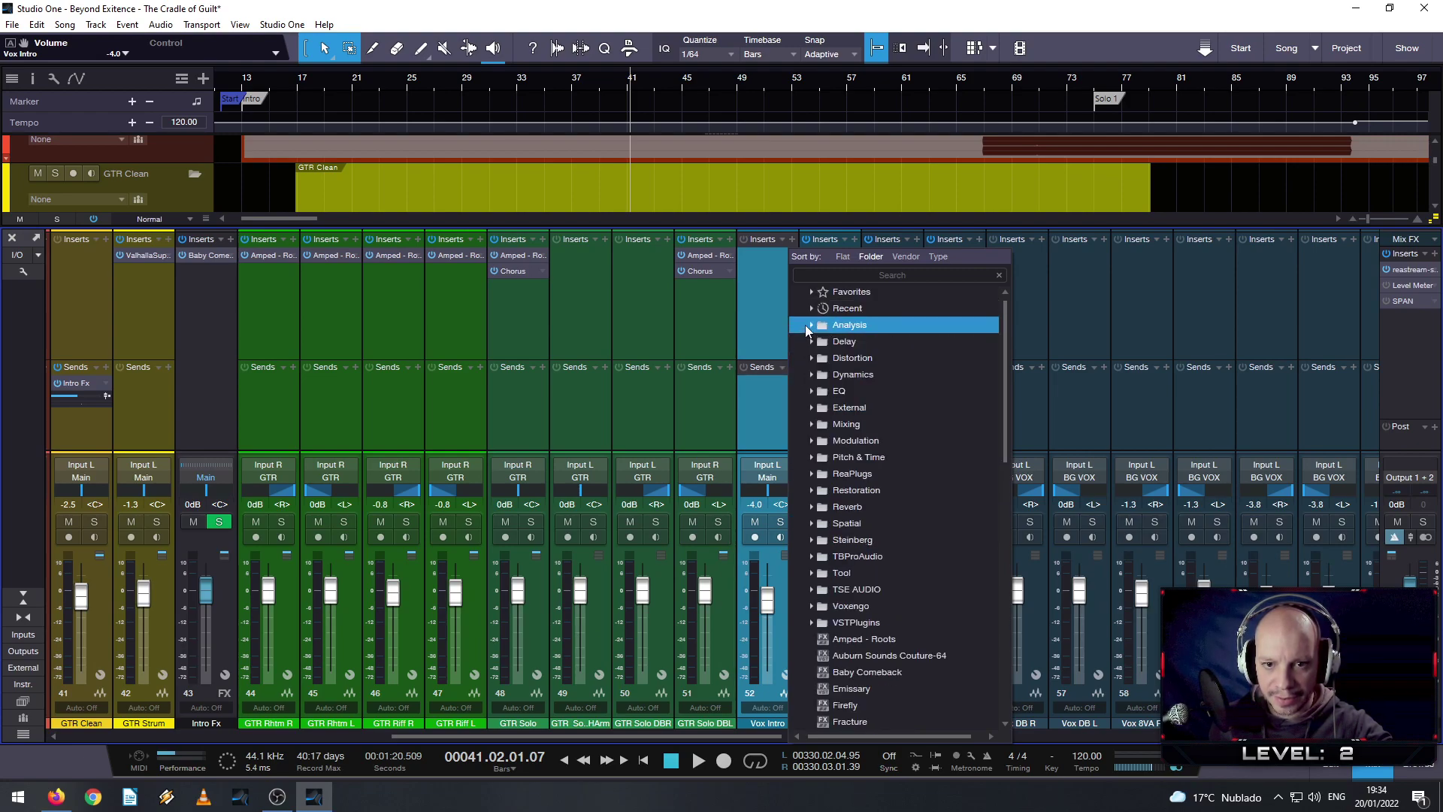
click(809, 343)
click(809, 343)
click(810, 343)
click(810, 360)
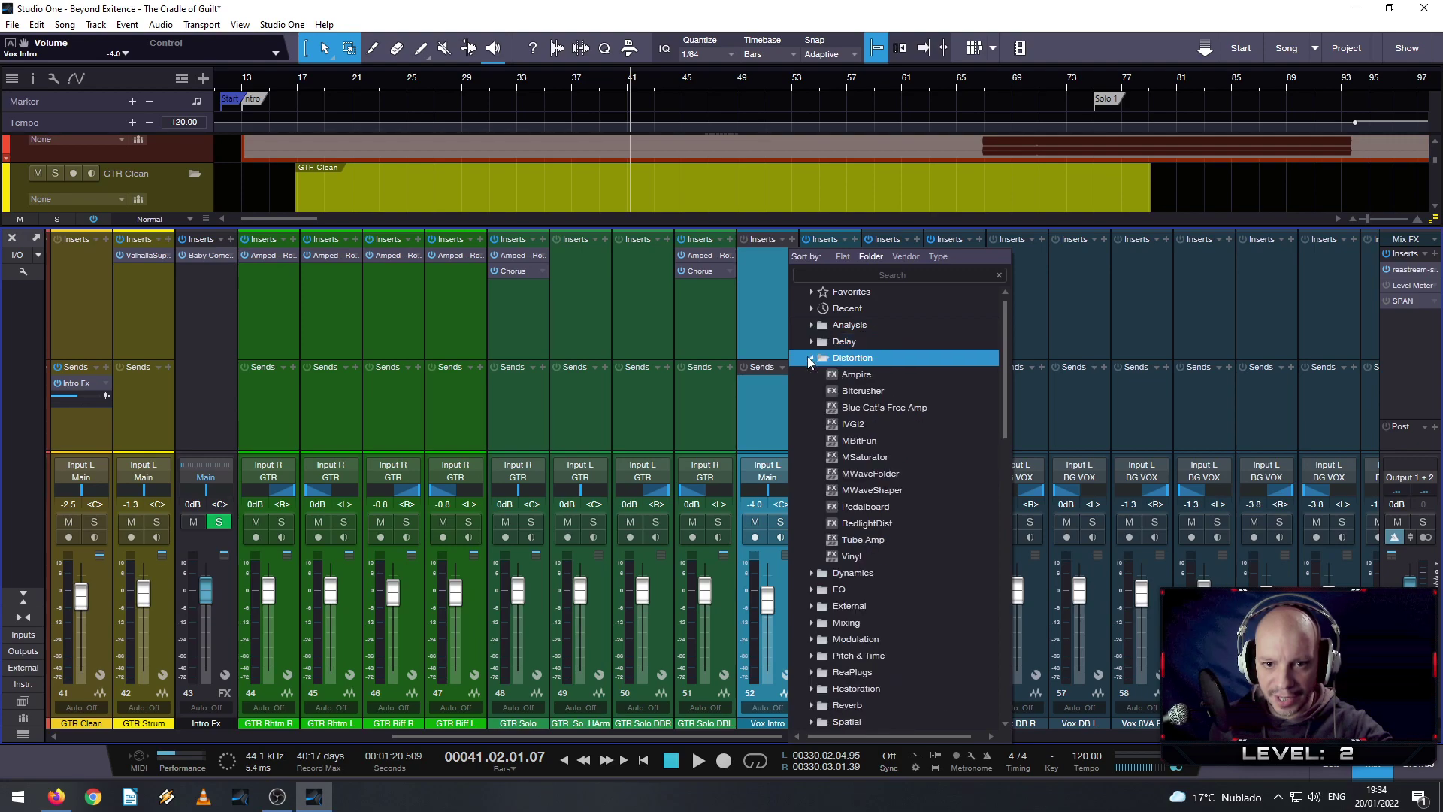
click(809, 359)
click(809, 390)
click(808, 390)
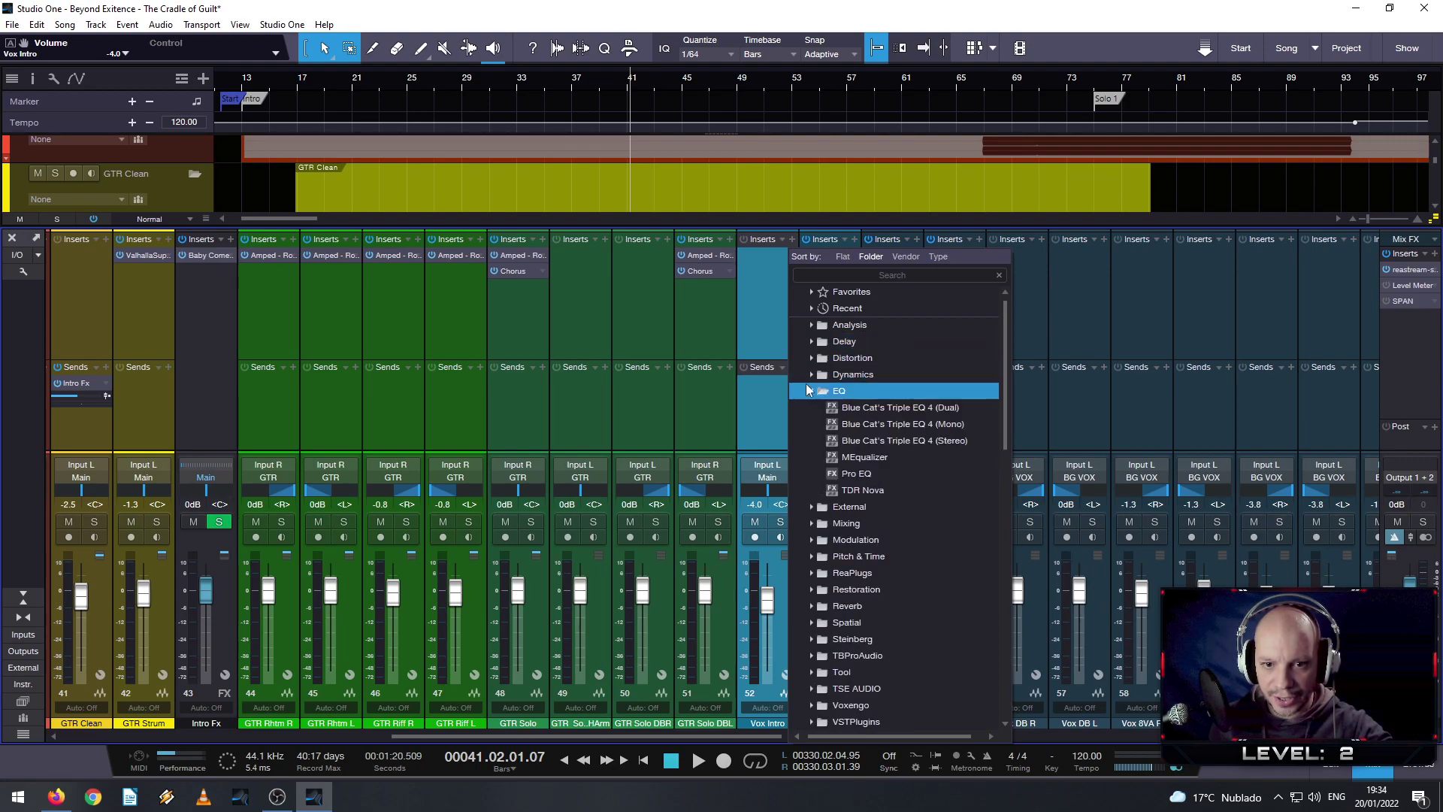
click(808, 390)
- Examine the Dynamics, Mixing and Modulation plug-in folders for a suitable vocal effect, collapsing each one after viewing
click(808, 375)
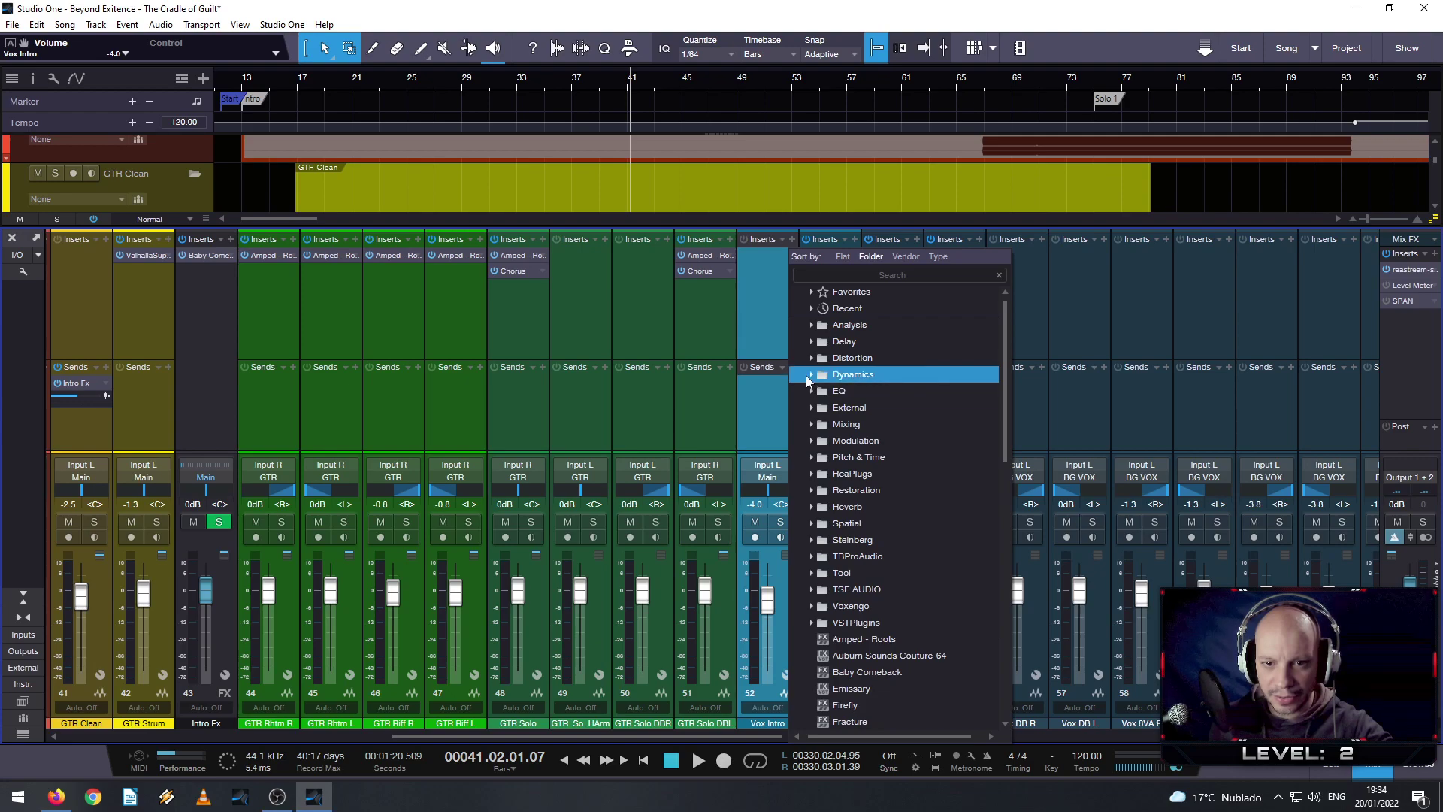
click(808, 375)
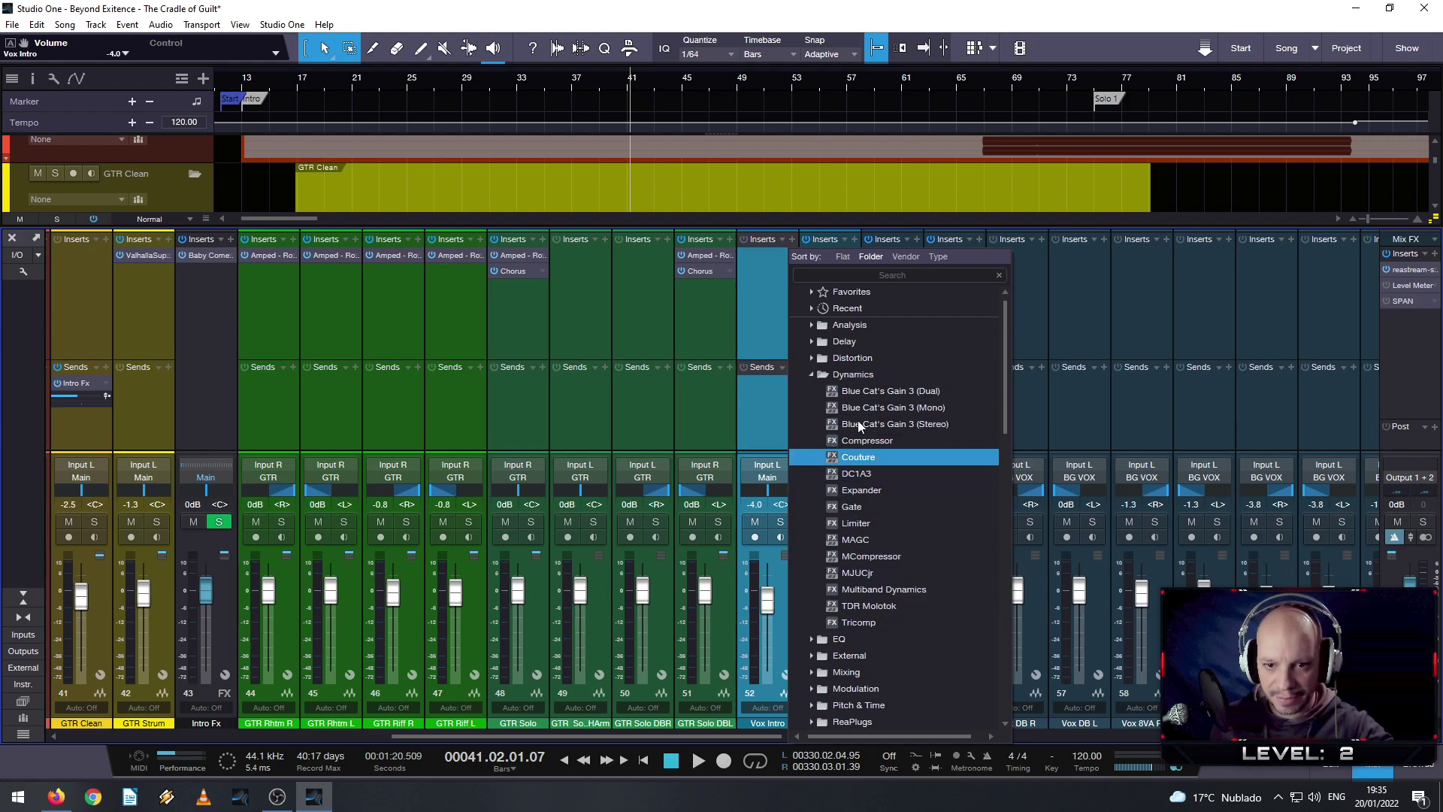
click(807, 372)
click(812, 424)
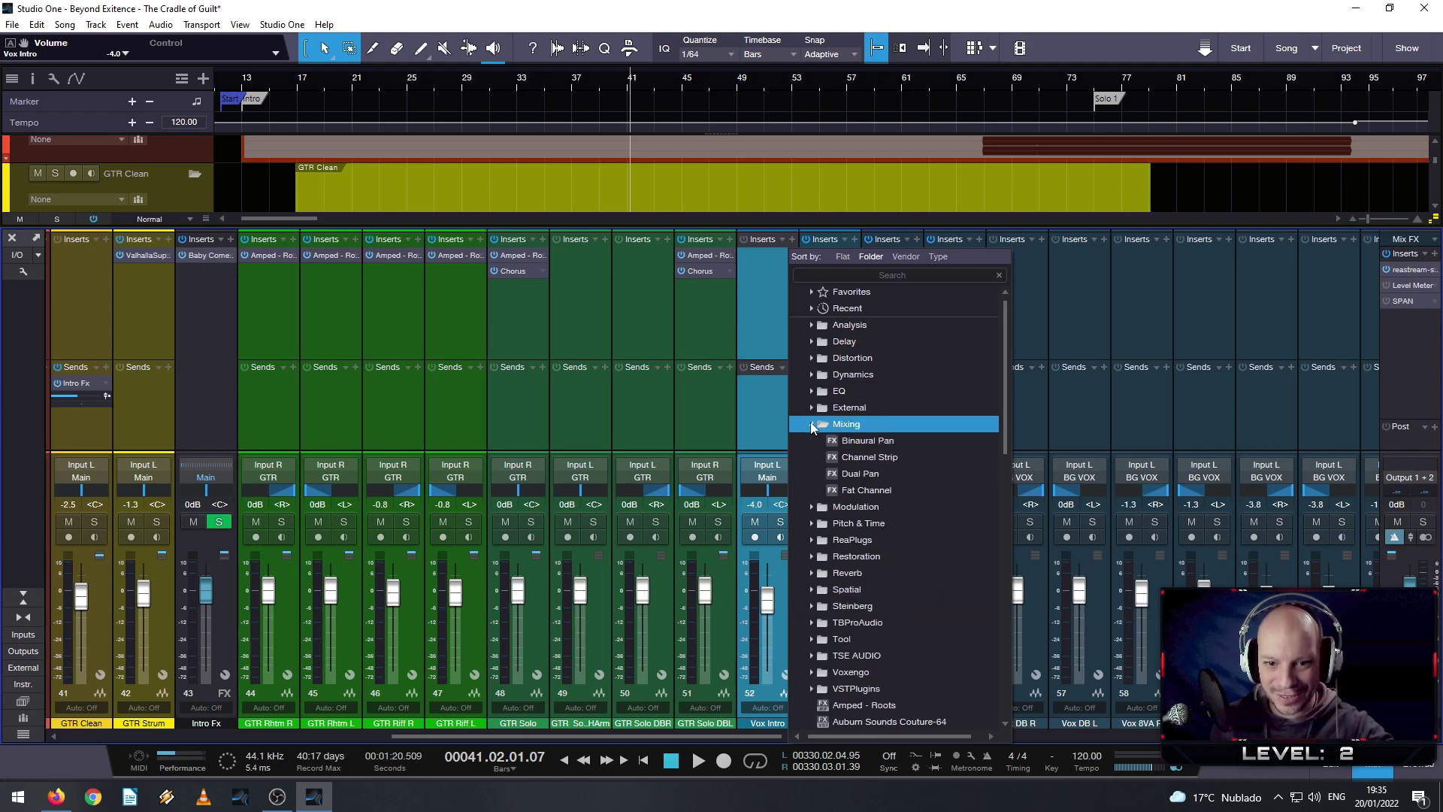
click(811, 425)
click(809, 441)
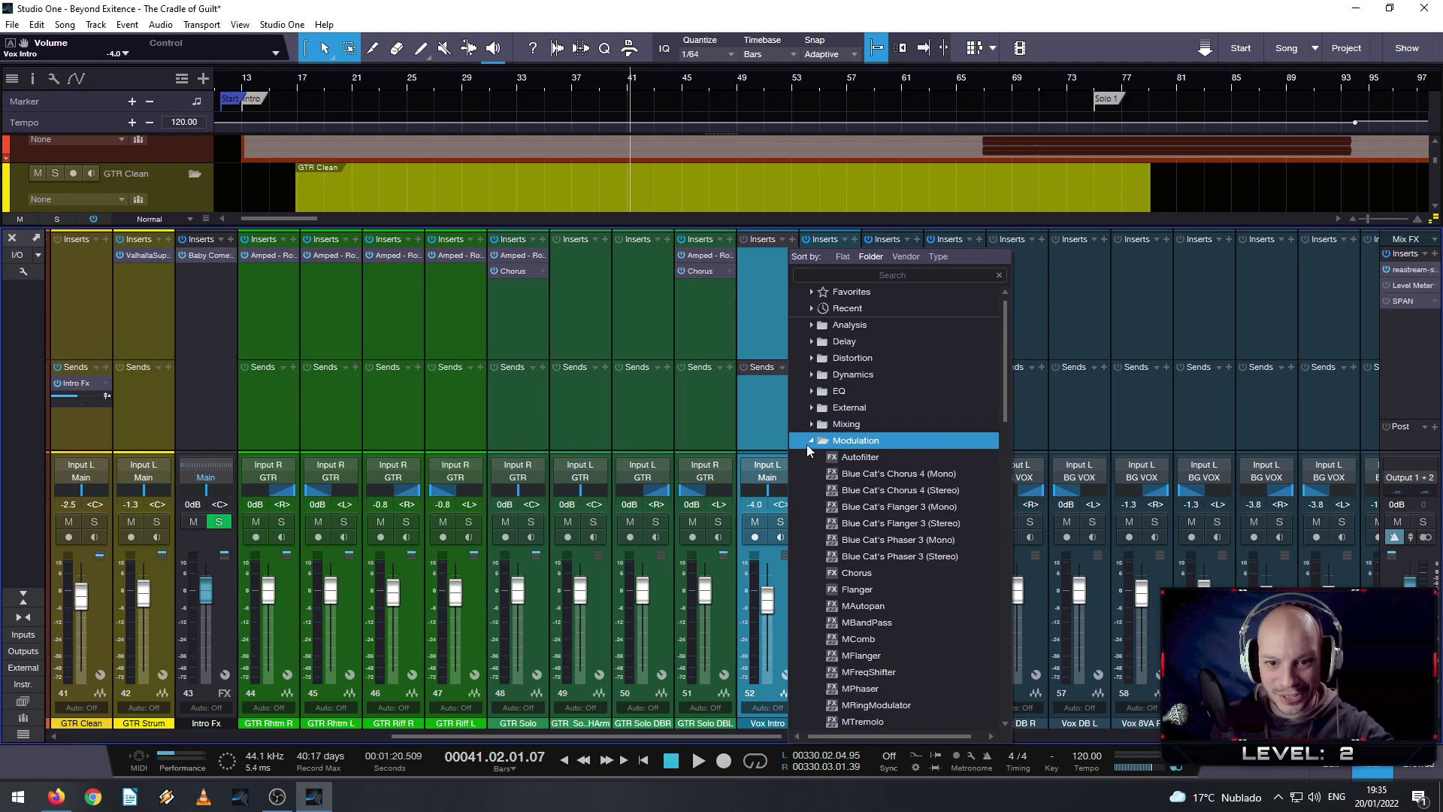
click(809, 441)
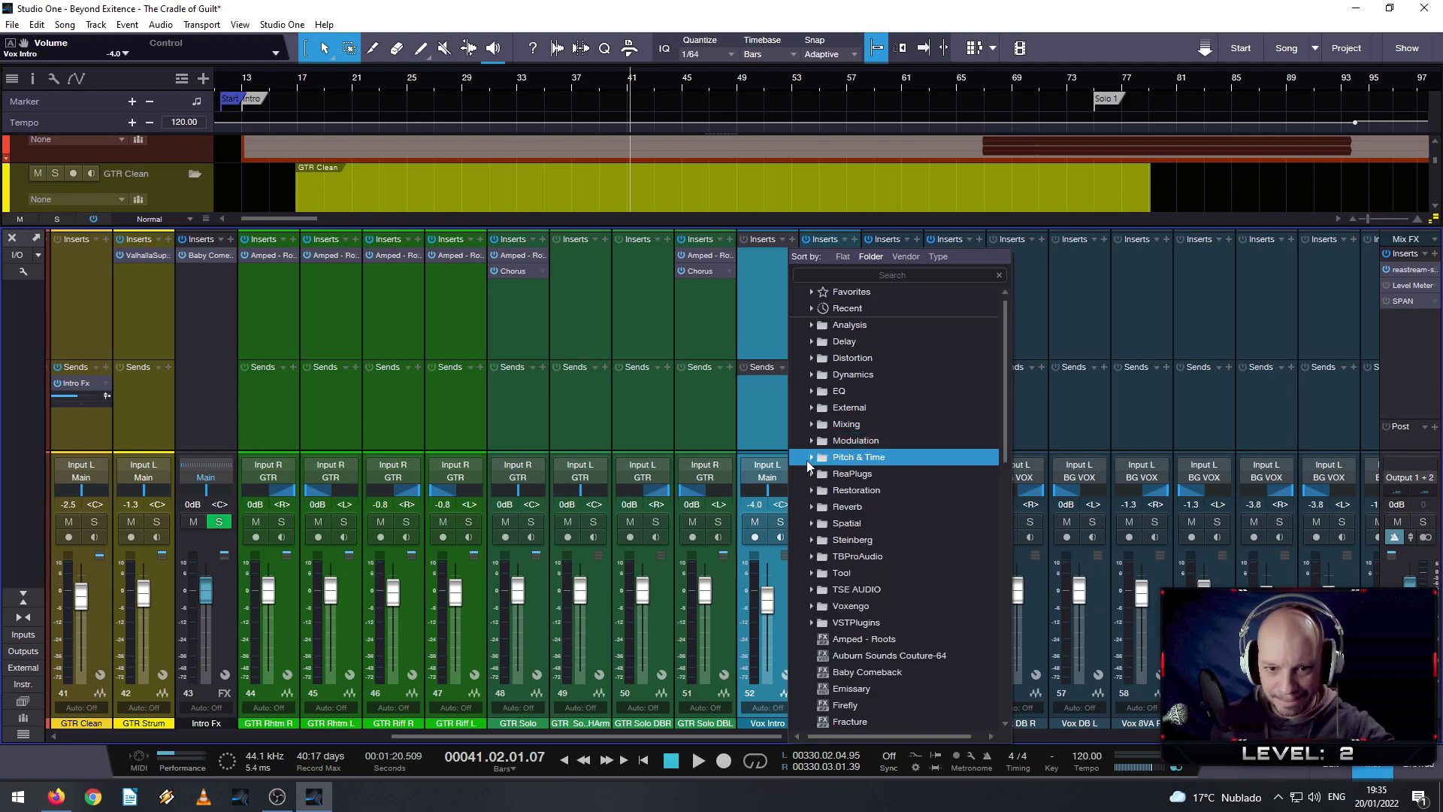
- Search the plug-ins for "DE" and insert T-De-Esser on the Vox Intro channel
click(898, 277)
text(DE)
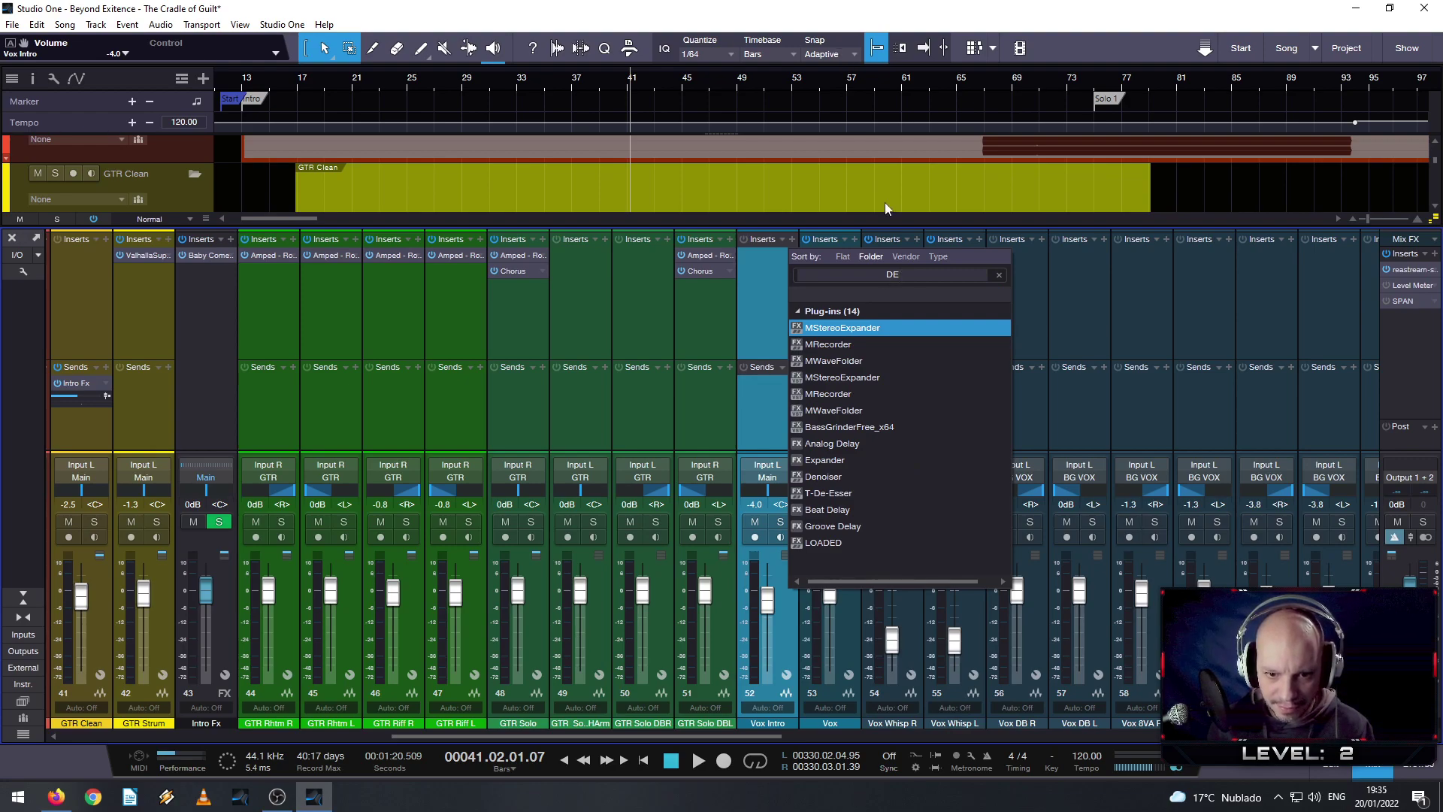
double_click(880, 492)
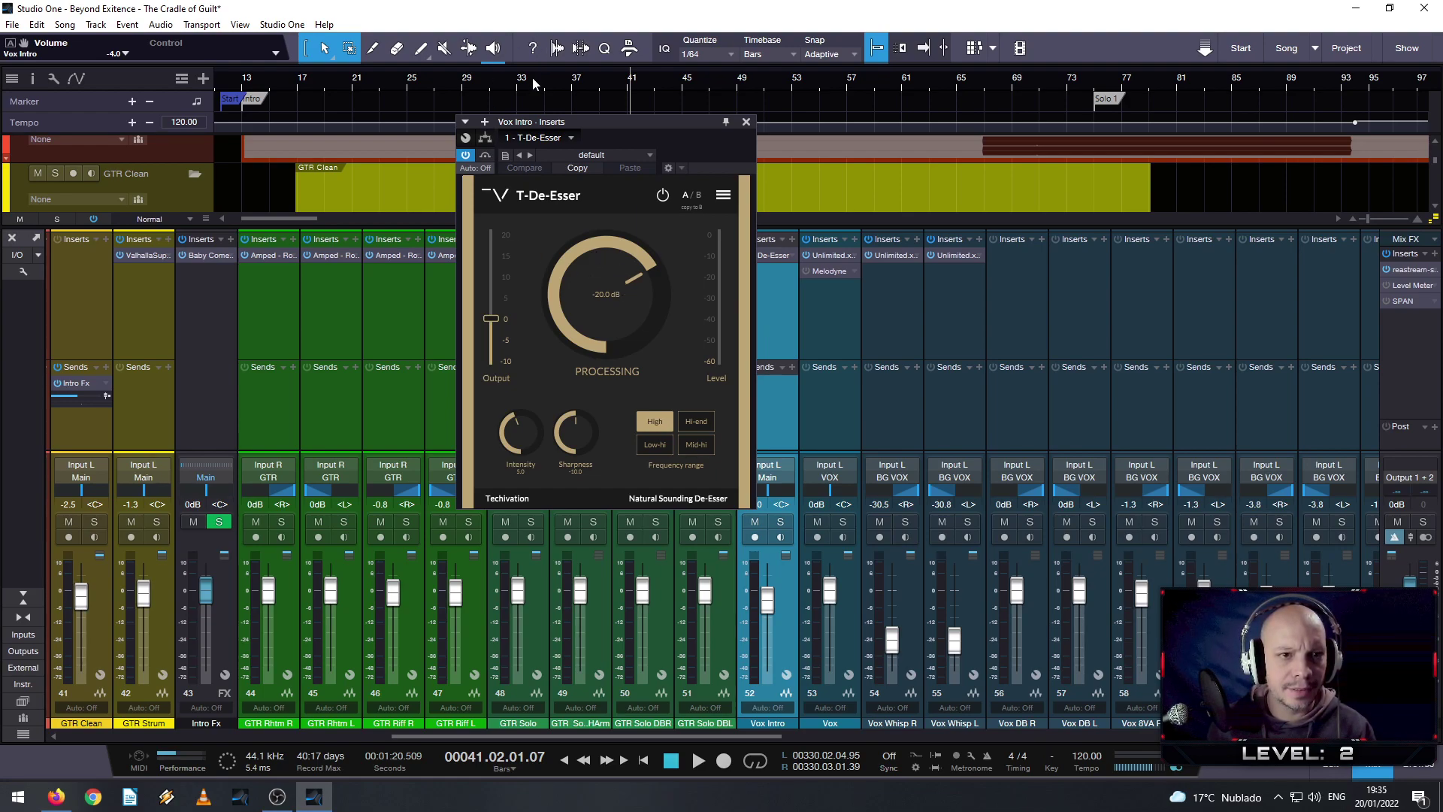
- Play the song and set the T-De-Esser's Processing threshold to about -31.7 dB and its Intensity to about 6.3
key(space)
drag(589, 251, 594, 332)
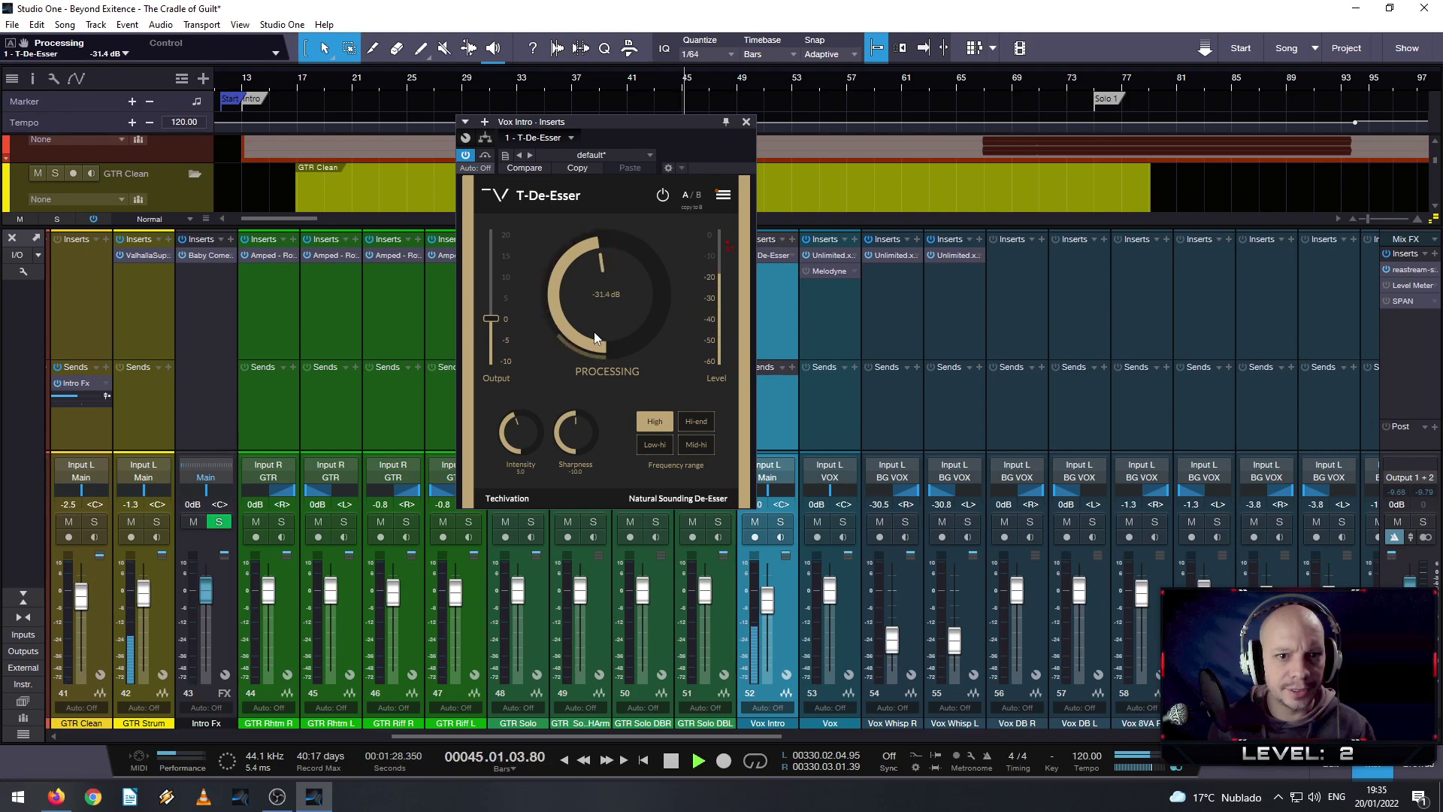
drag(594, 332, 593, 334)
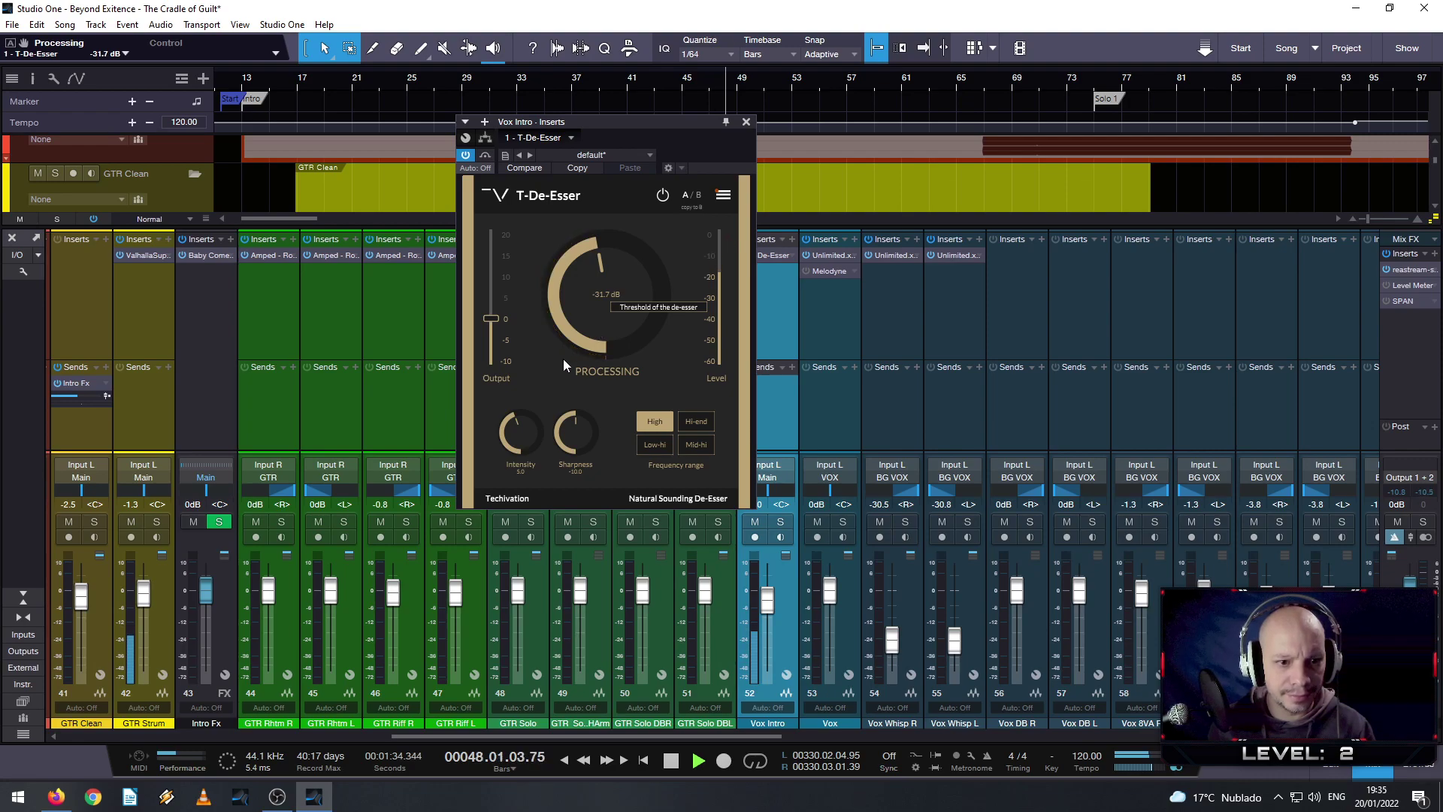
drag(535, 431, 528, 400)
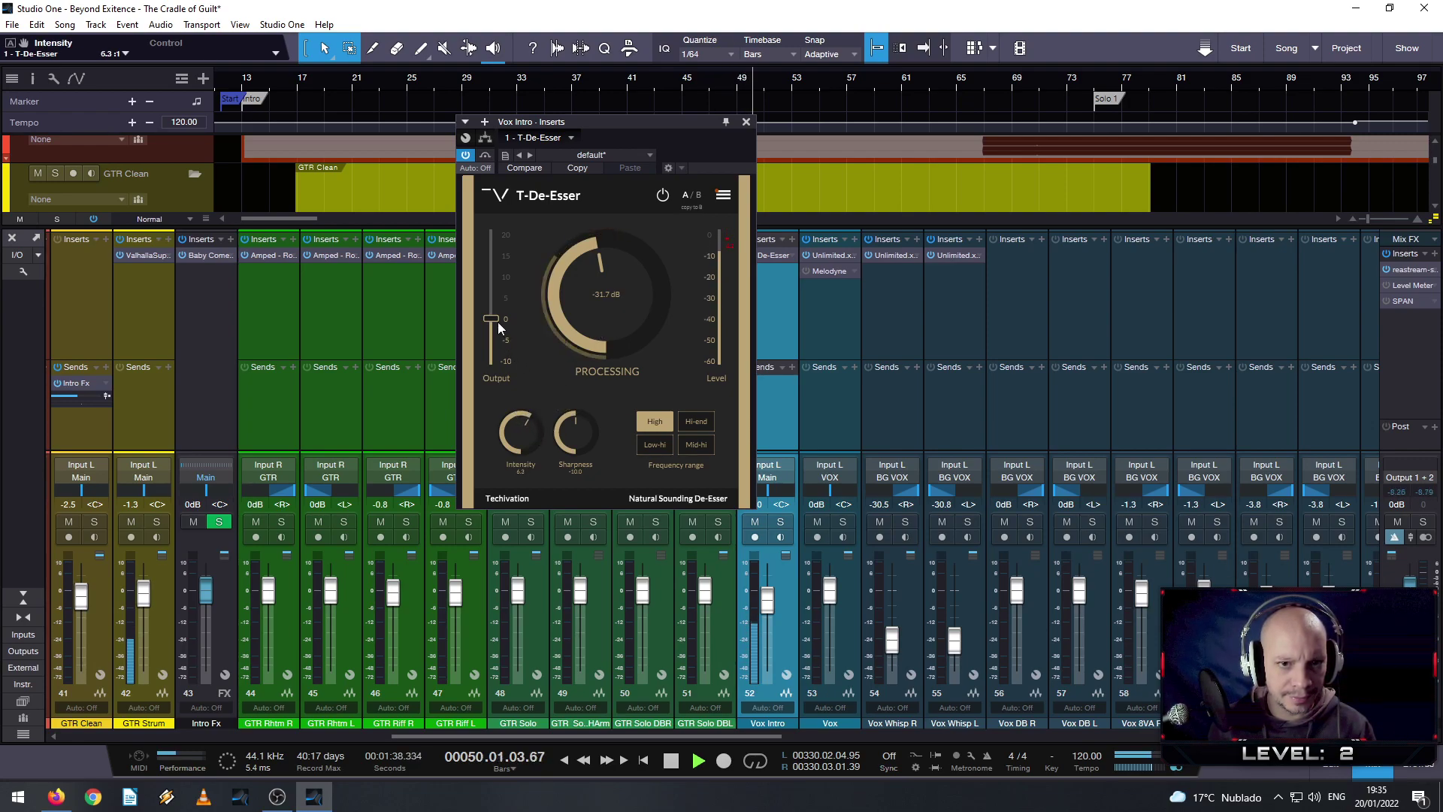
- Compare the vocal with the de-esser bypassed, then fine-tune Processing to about -32.3 dB and Sharpness to about -11.5 during playback
click(465, 156)
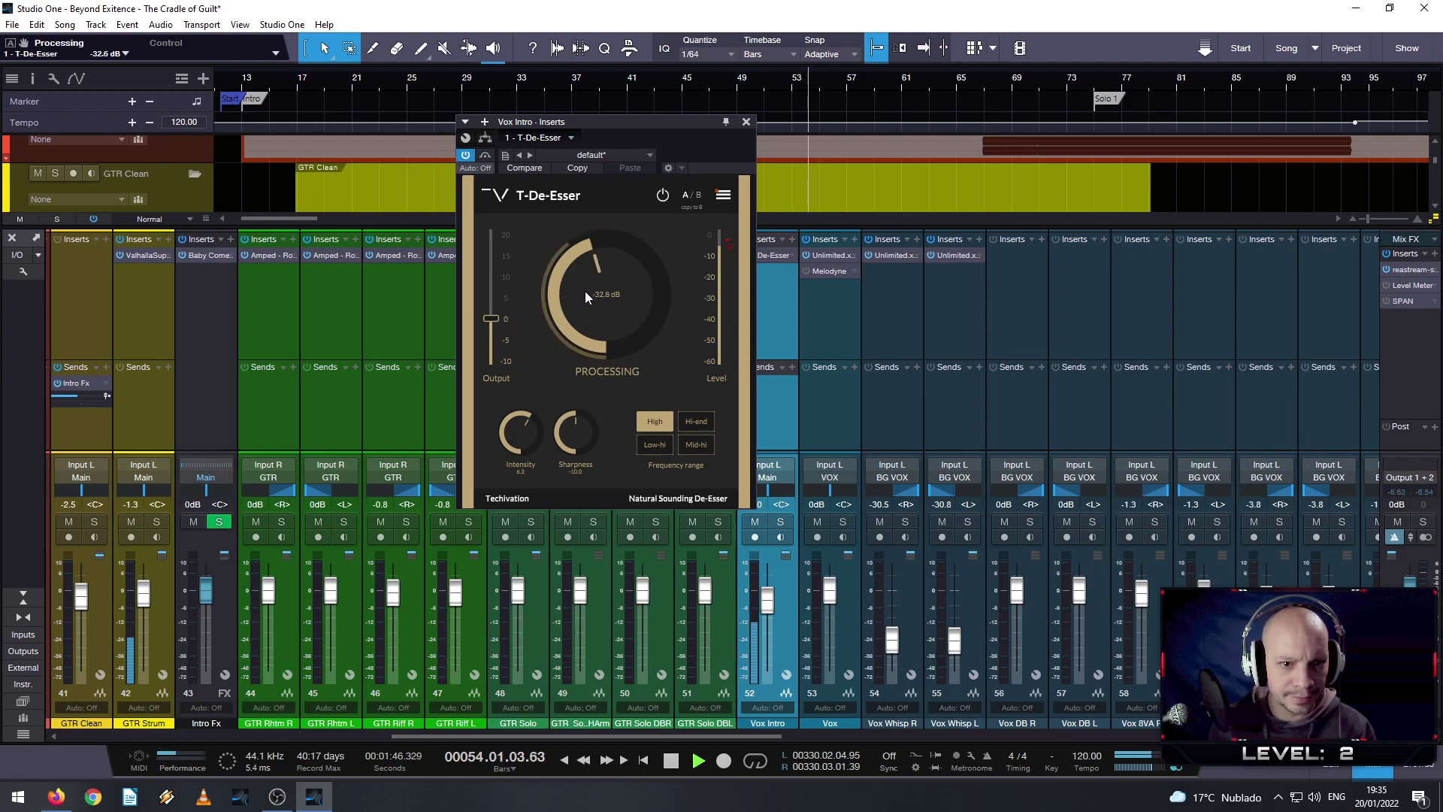
drag(585, 294, 592, 323)
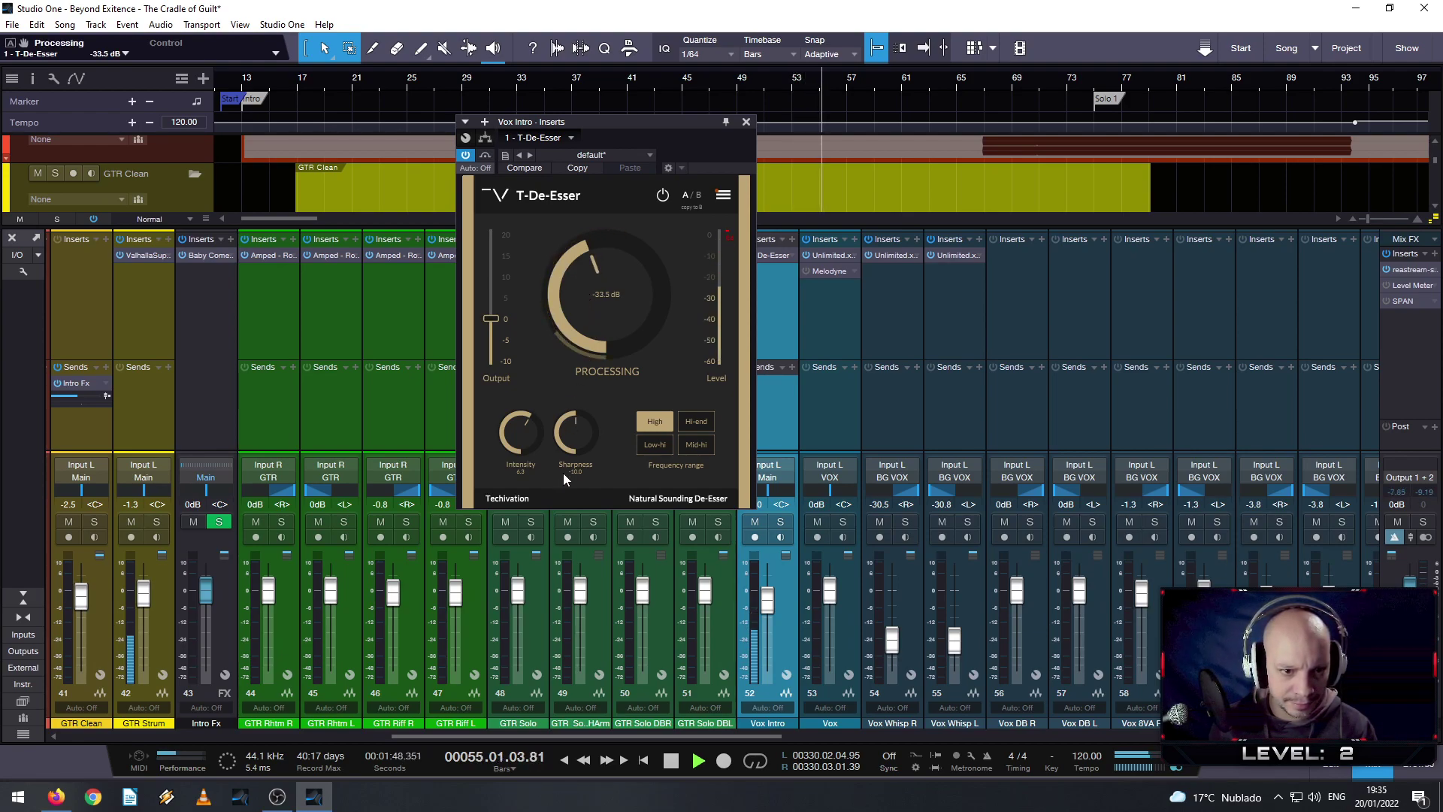
drag(570, 444, 574, 458)
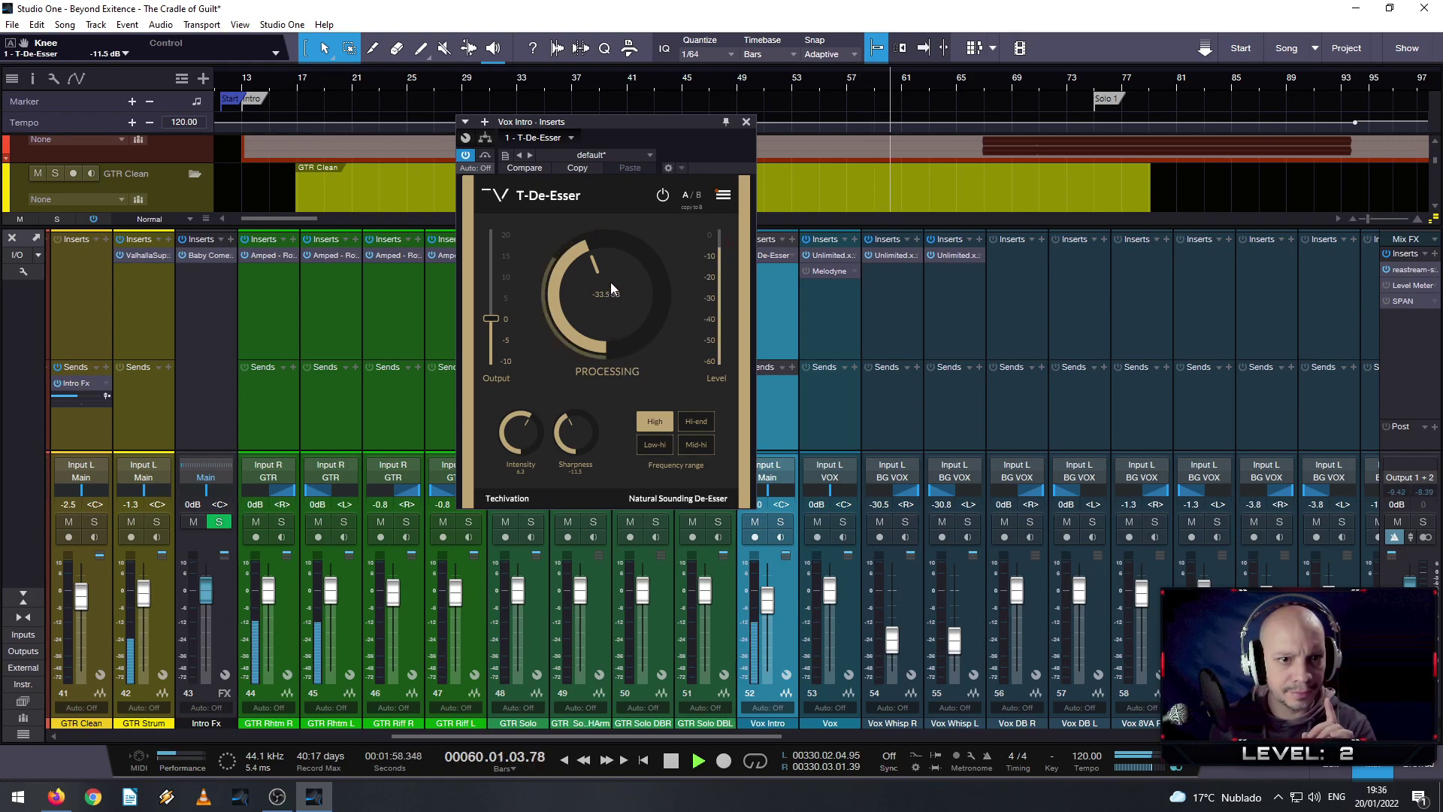
drag(601, 260, 600, 269)
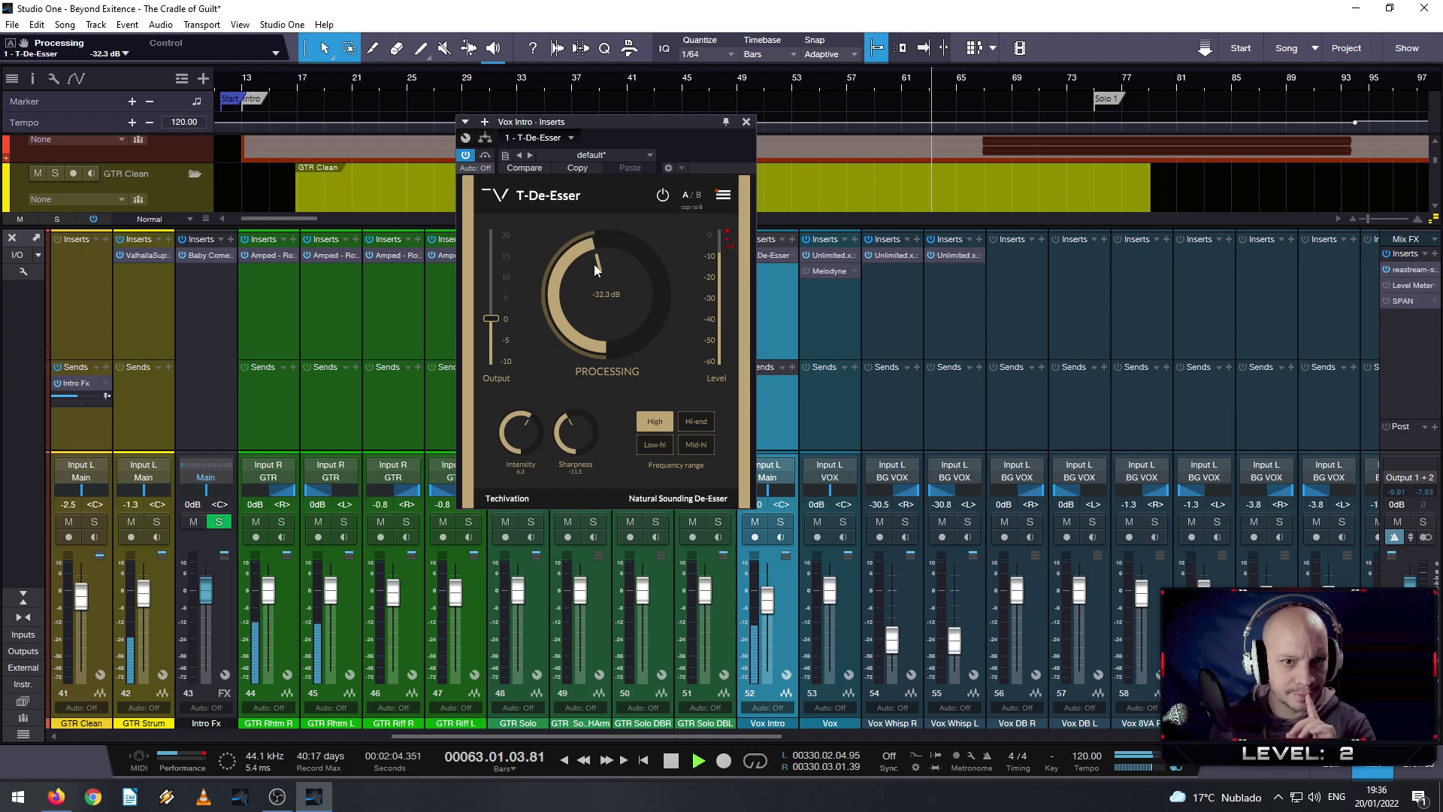
- Adjust the de-esser's Sharpness, then set the Processing threshold to -30.0 dB and Intensity to 6.1
drag(570, 432, 570, 432)
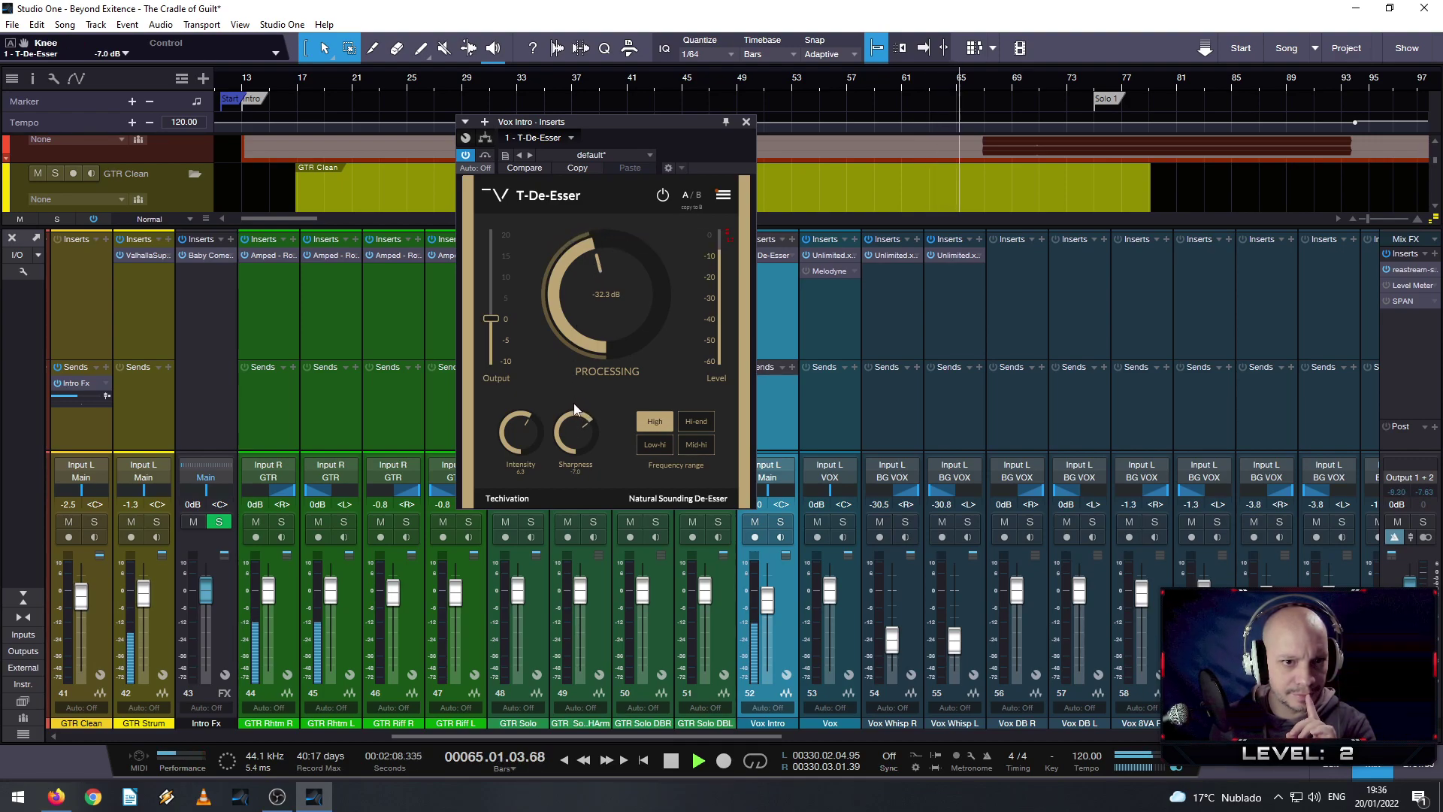
drag(576, 444, 577, 449)
drag(596, 287, 598, 264)
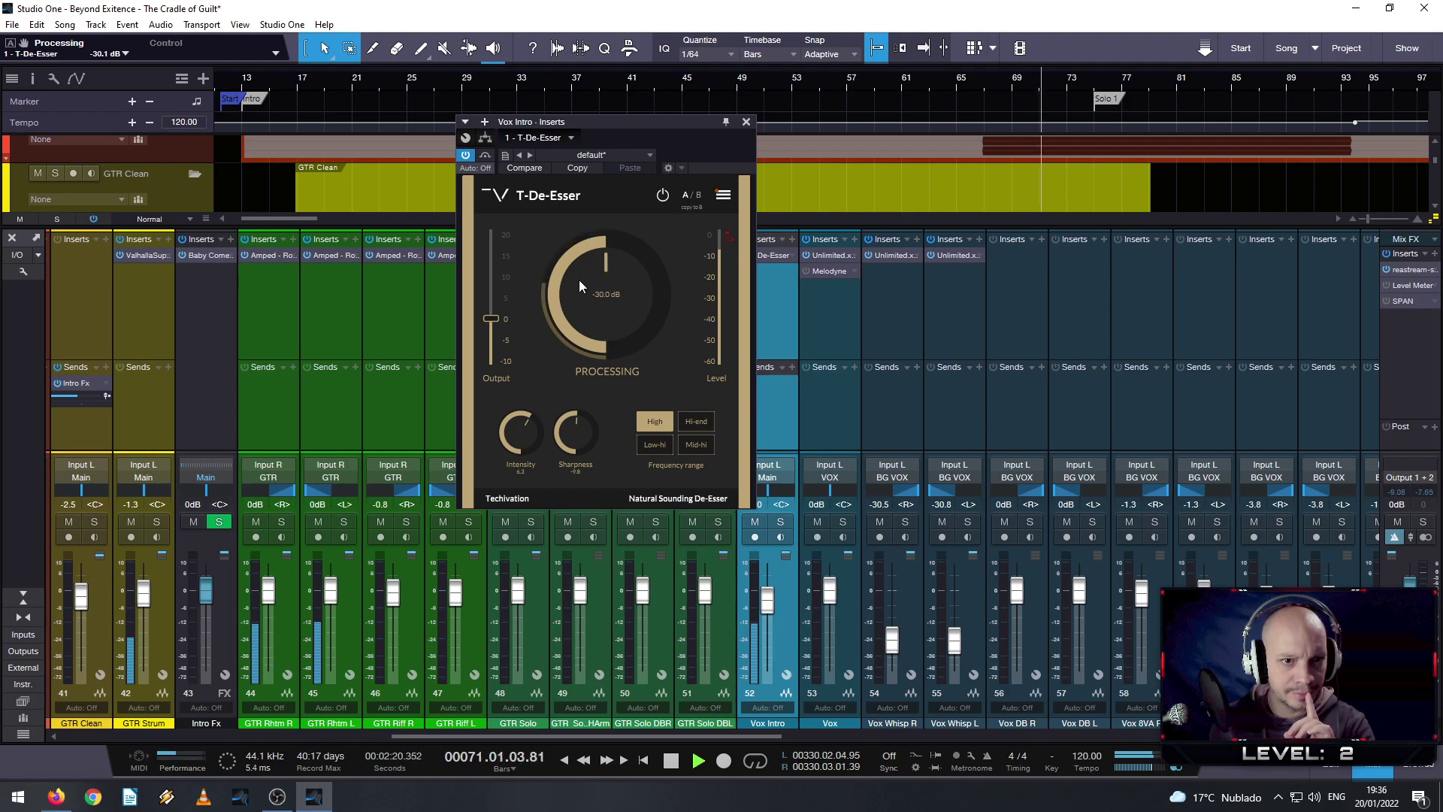
drag(515, 441, 514, 444)
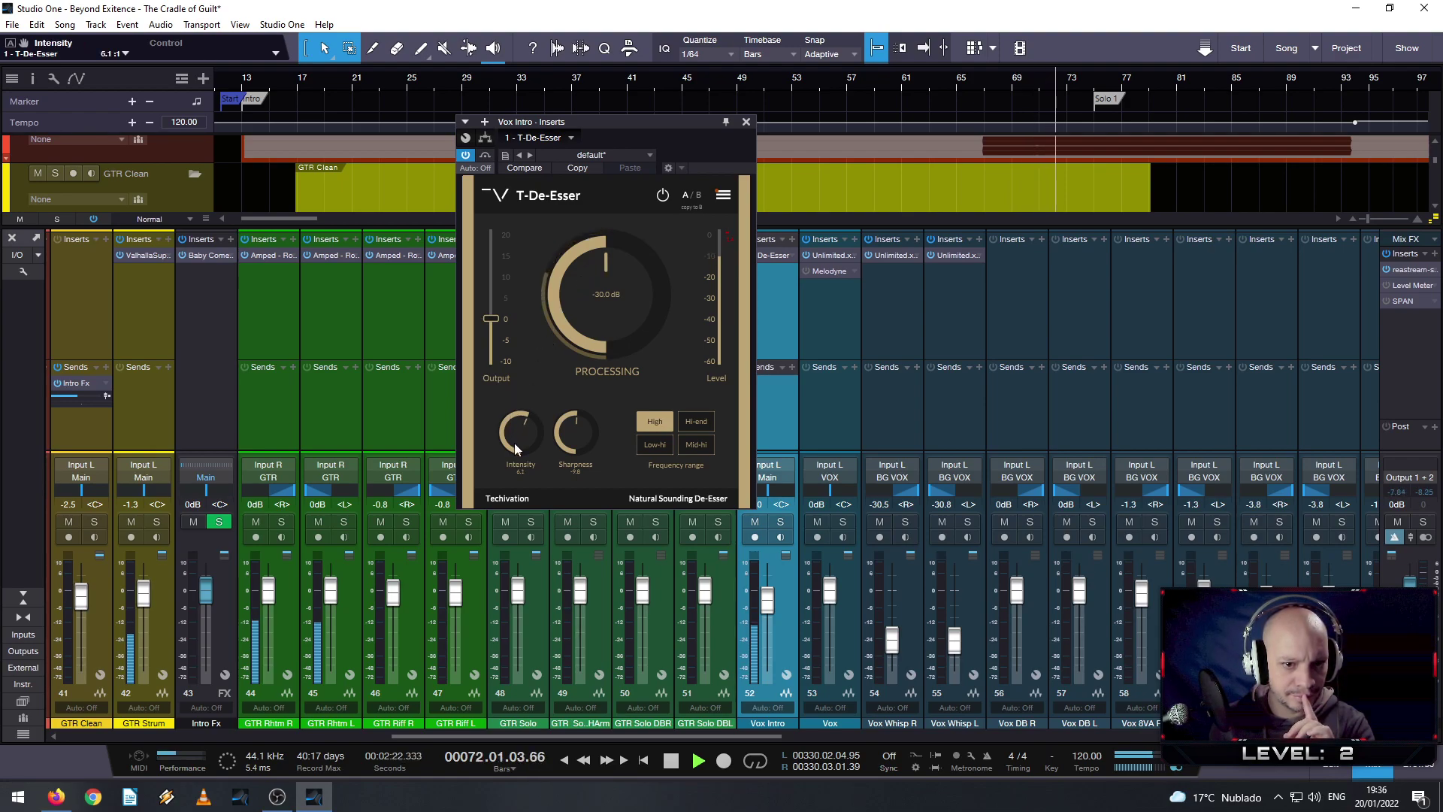
- Load the Vocal Control preset in the T-De-Esser and replay the song from about bar 38
click(722, 197)
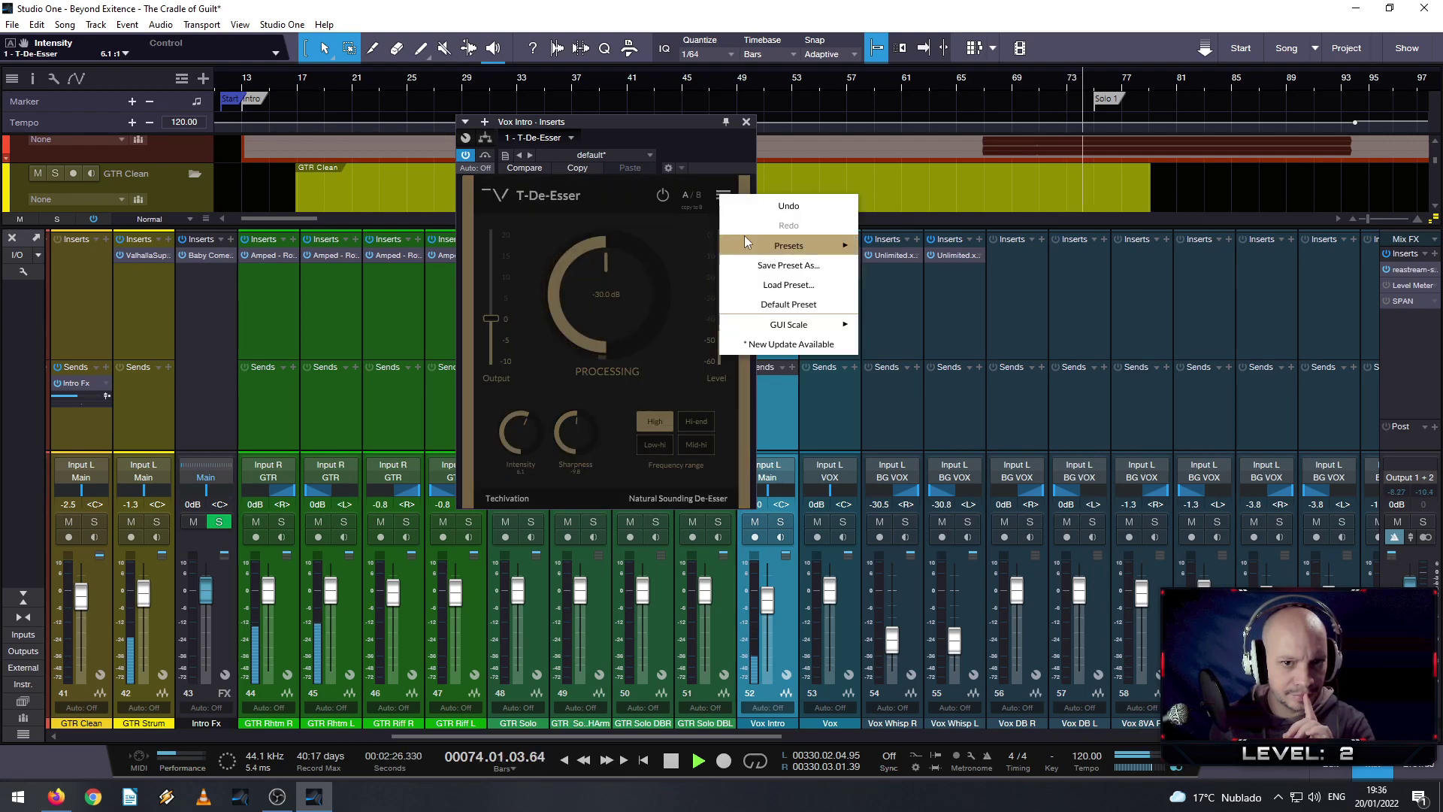
mouse_move(751, 244)
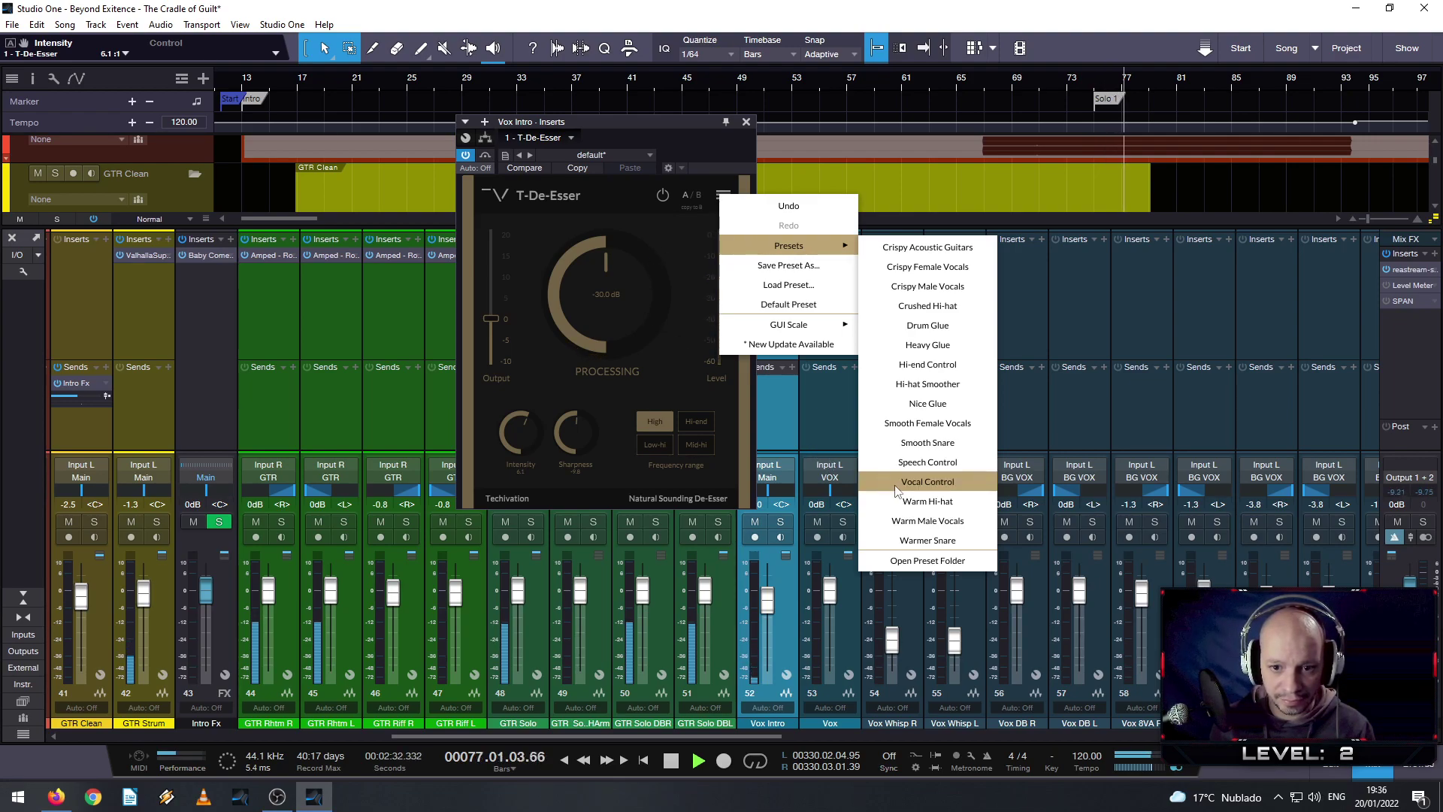
click(945, 484)
click(592, 89)
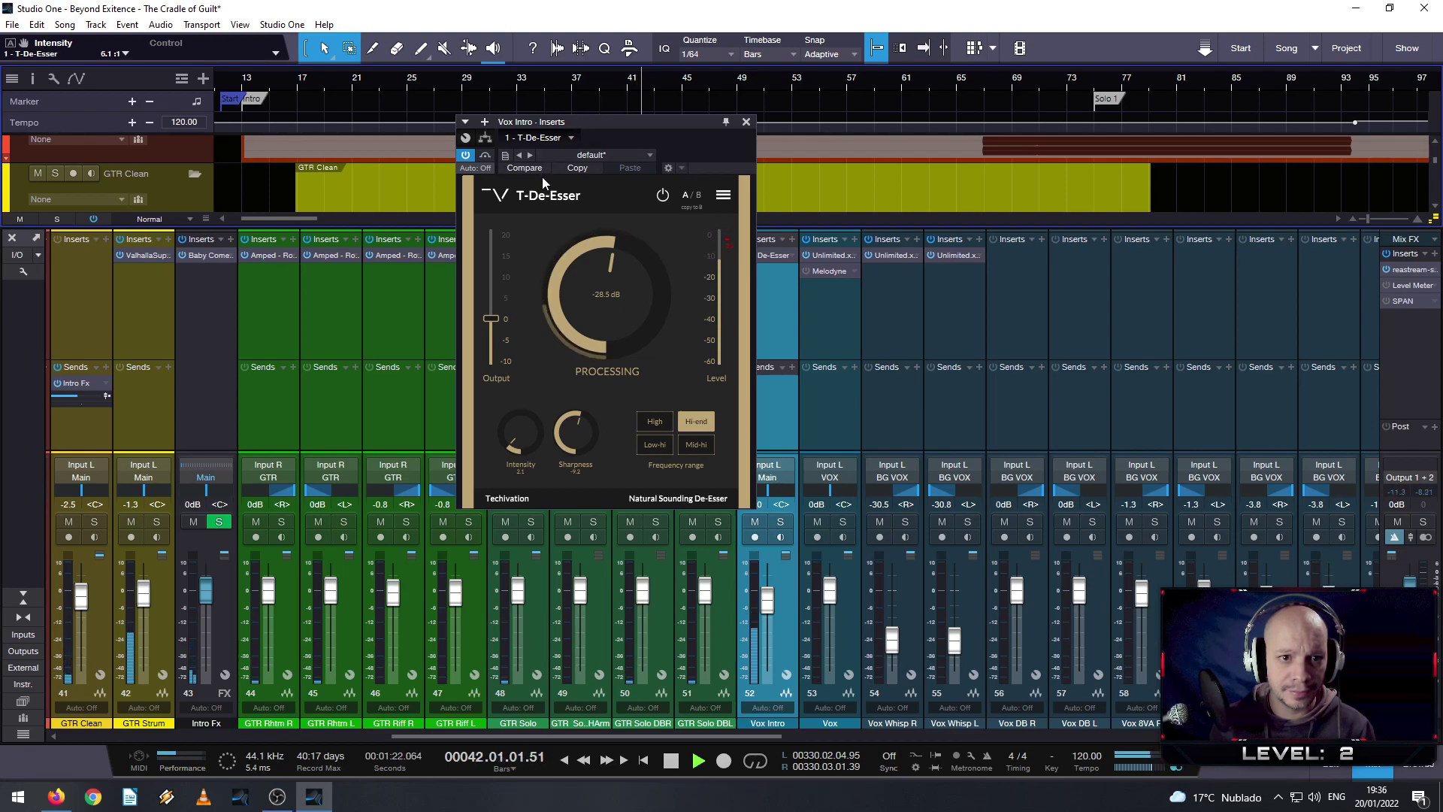
- Set the de-esser's Intensity to 2.4 and its Processing threshold to -29.1 dB while the vocal plays
click(574, 436)
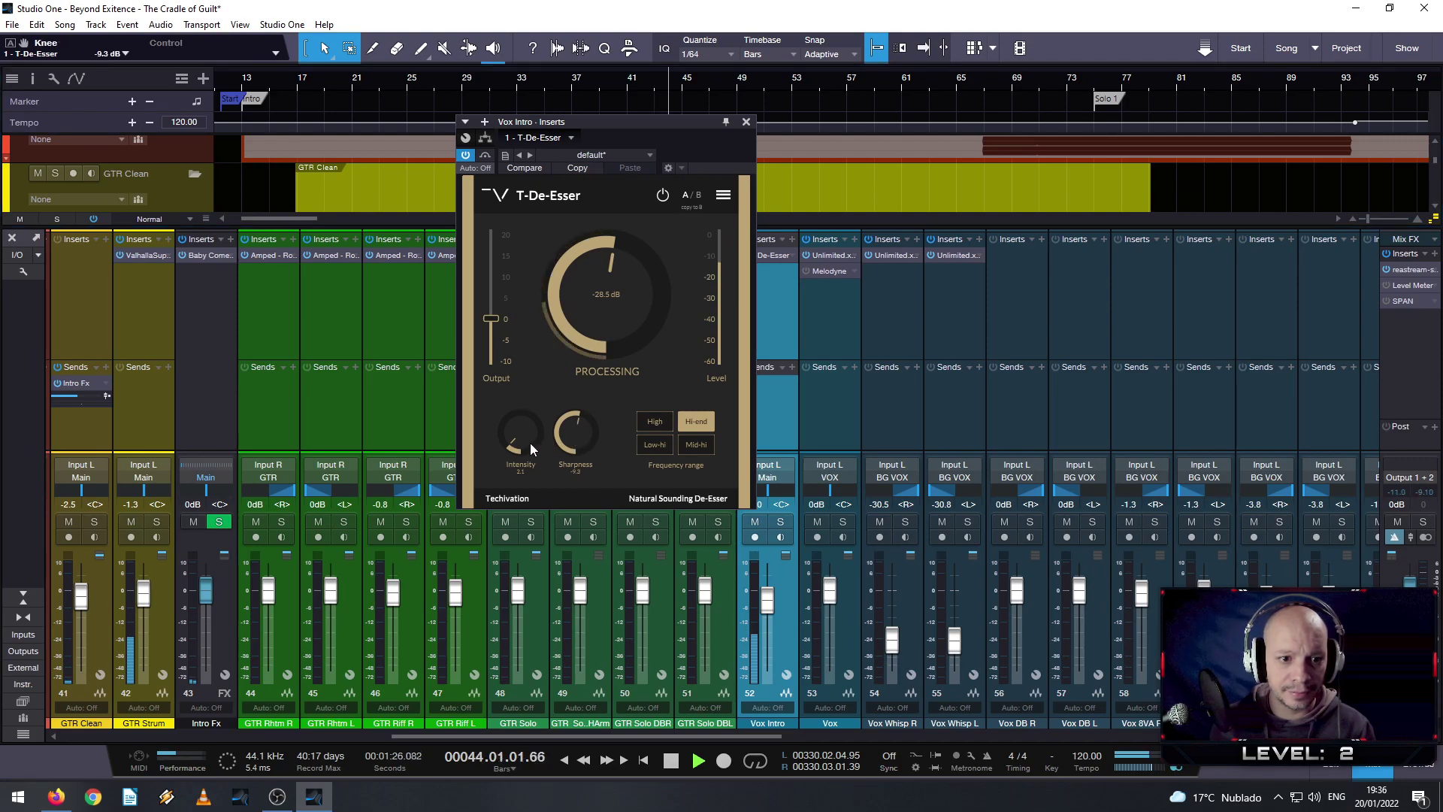
drag(508, 435, 499, 411)
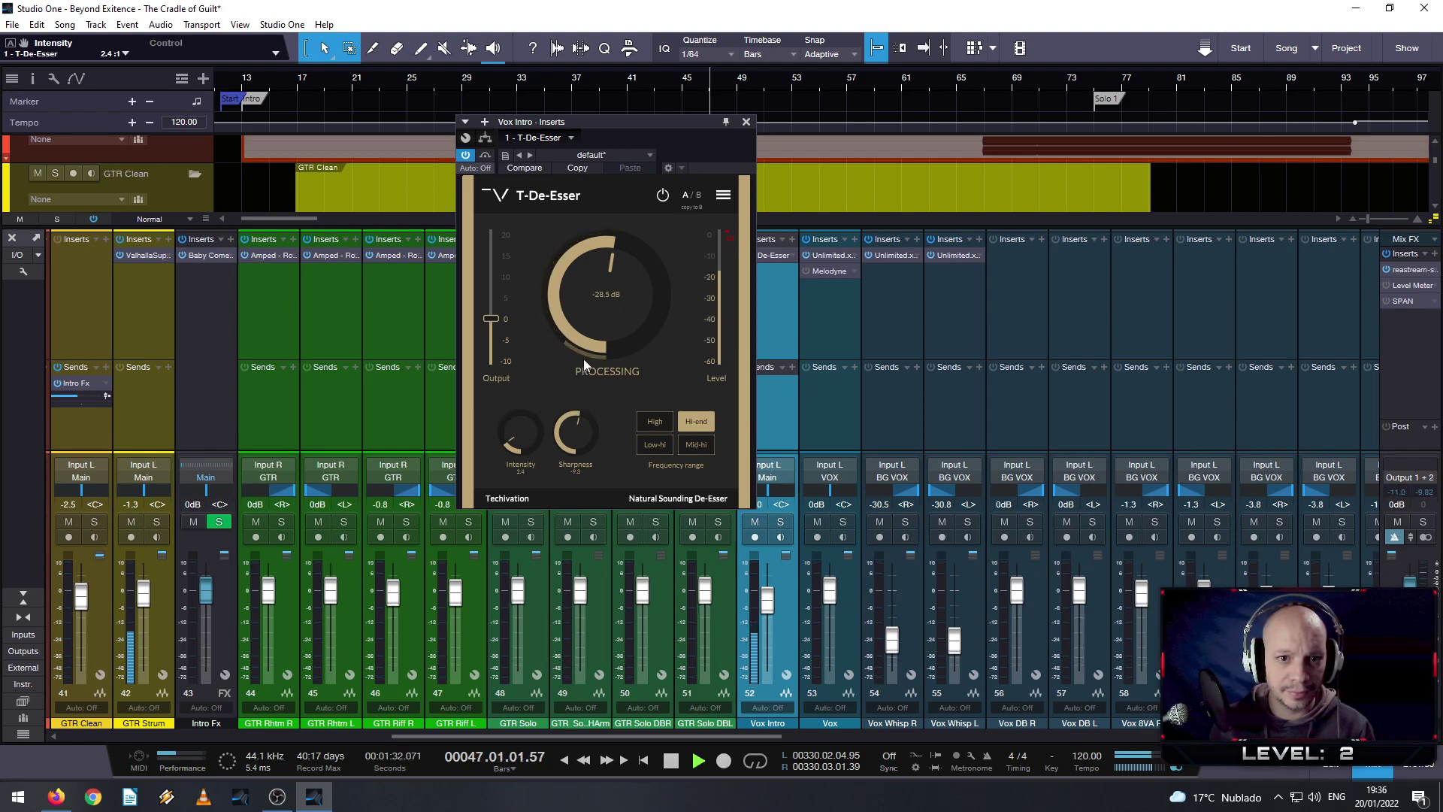
click(605, 269)
drag(606, 272, 610, 339)
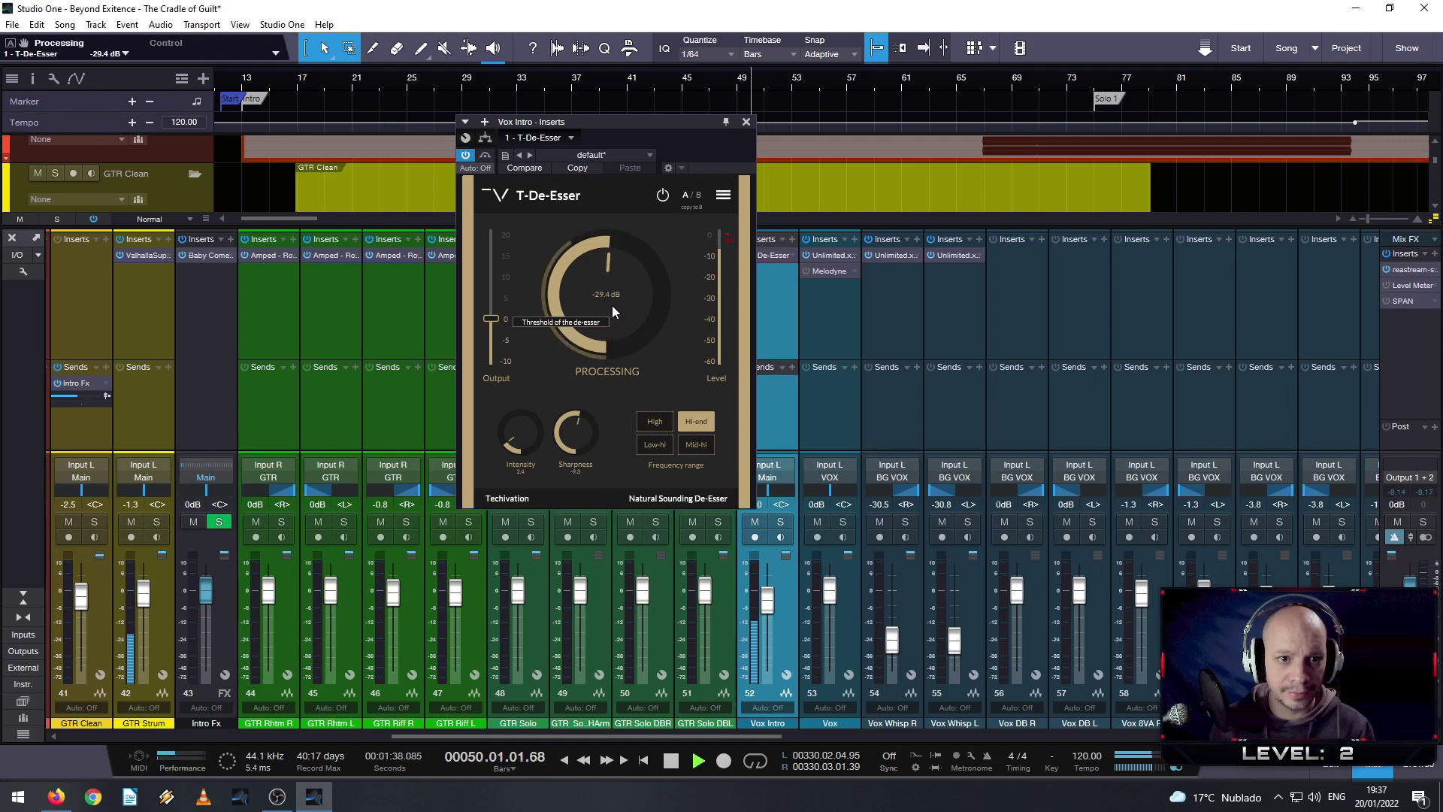
drag(613, 286, 614, 269)
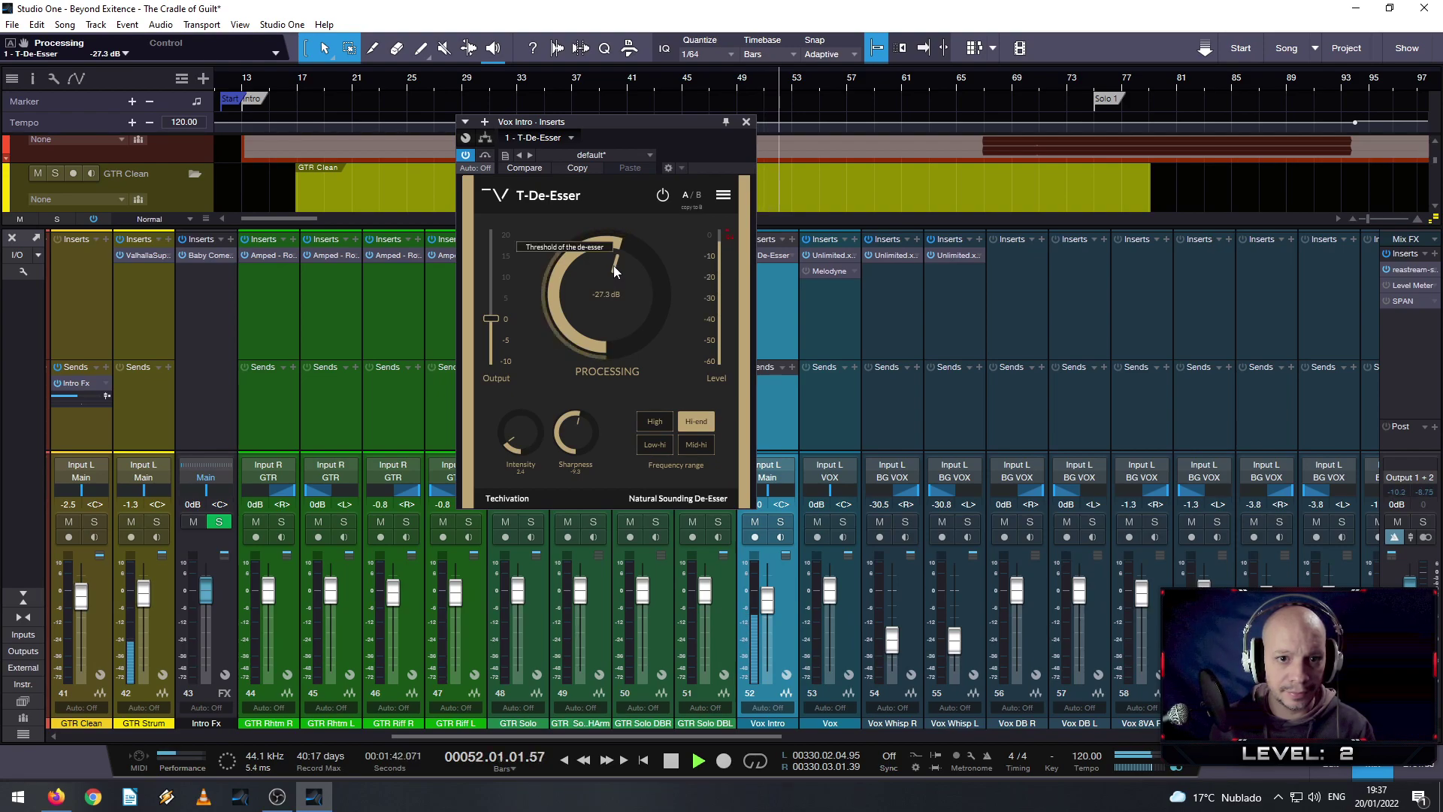
drag(614, 264, 615, 277)
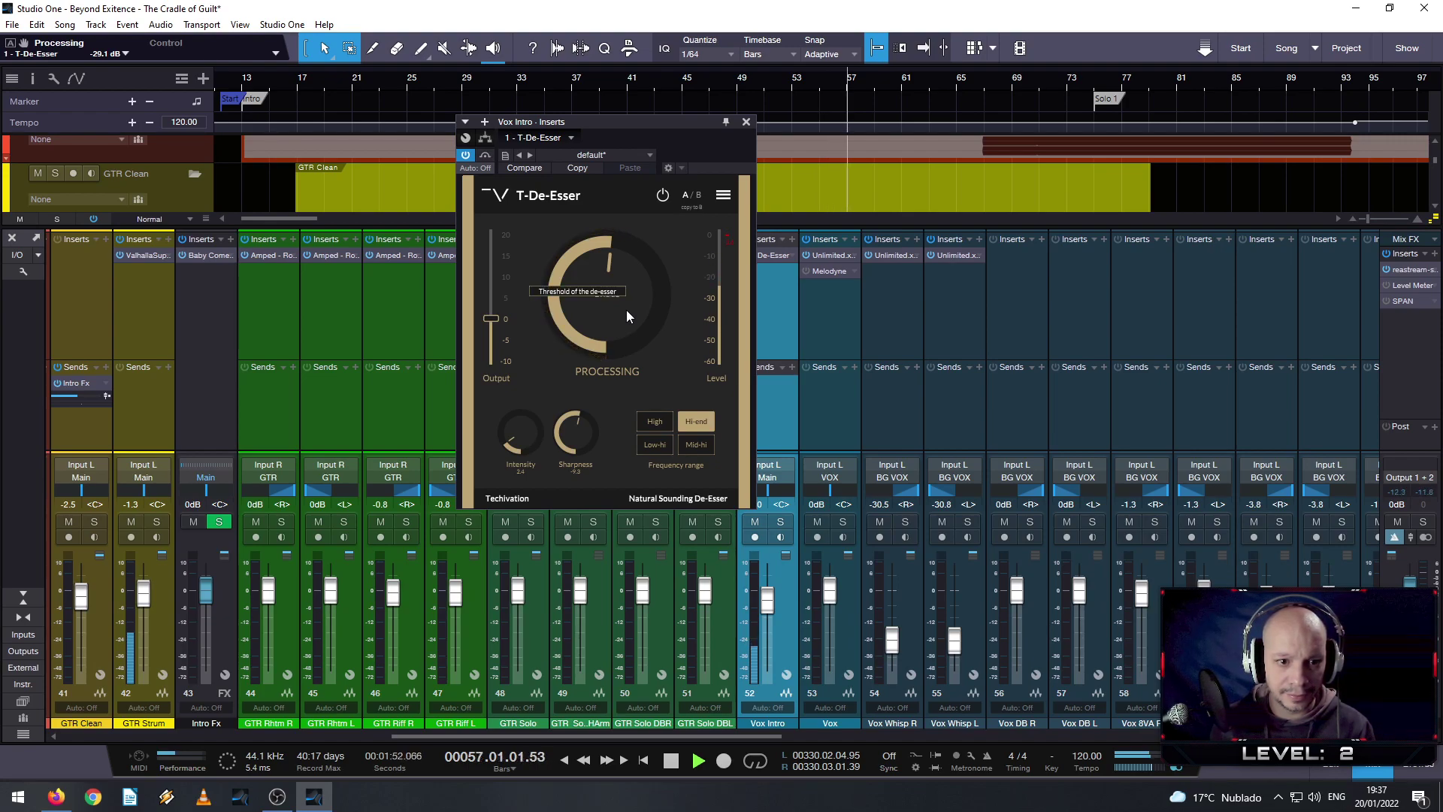
- Set the de-esser's Sharpness to -8.2 dB and close the Vox Intro insert window
scroll(585, 427, up, 1)
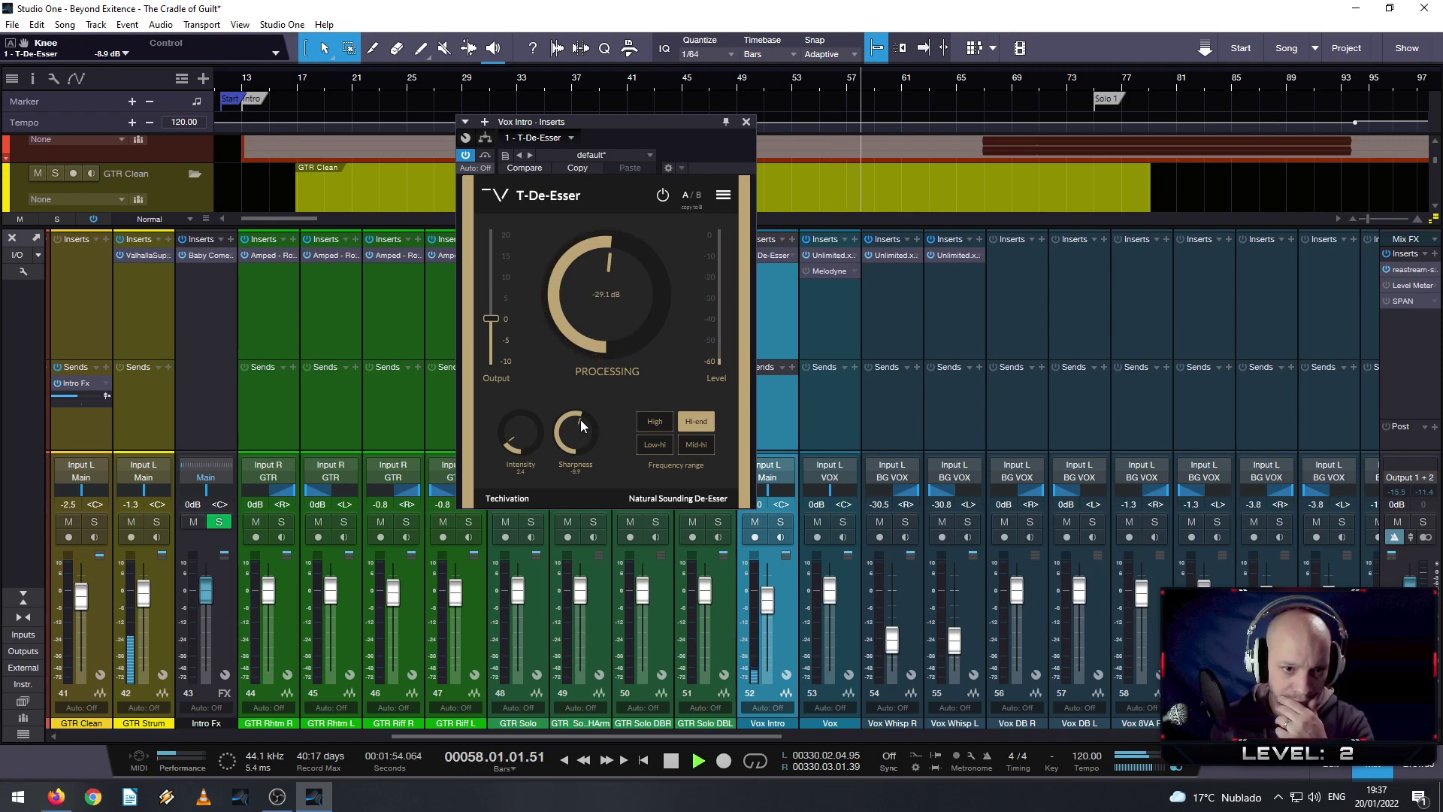
drag(580, 420, 579, 412)
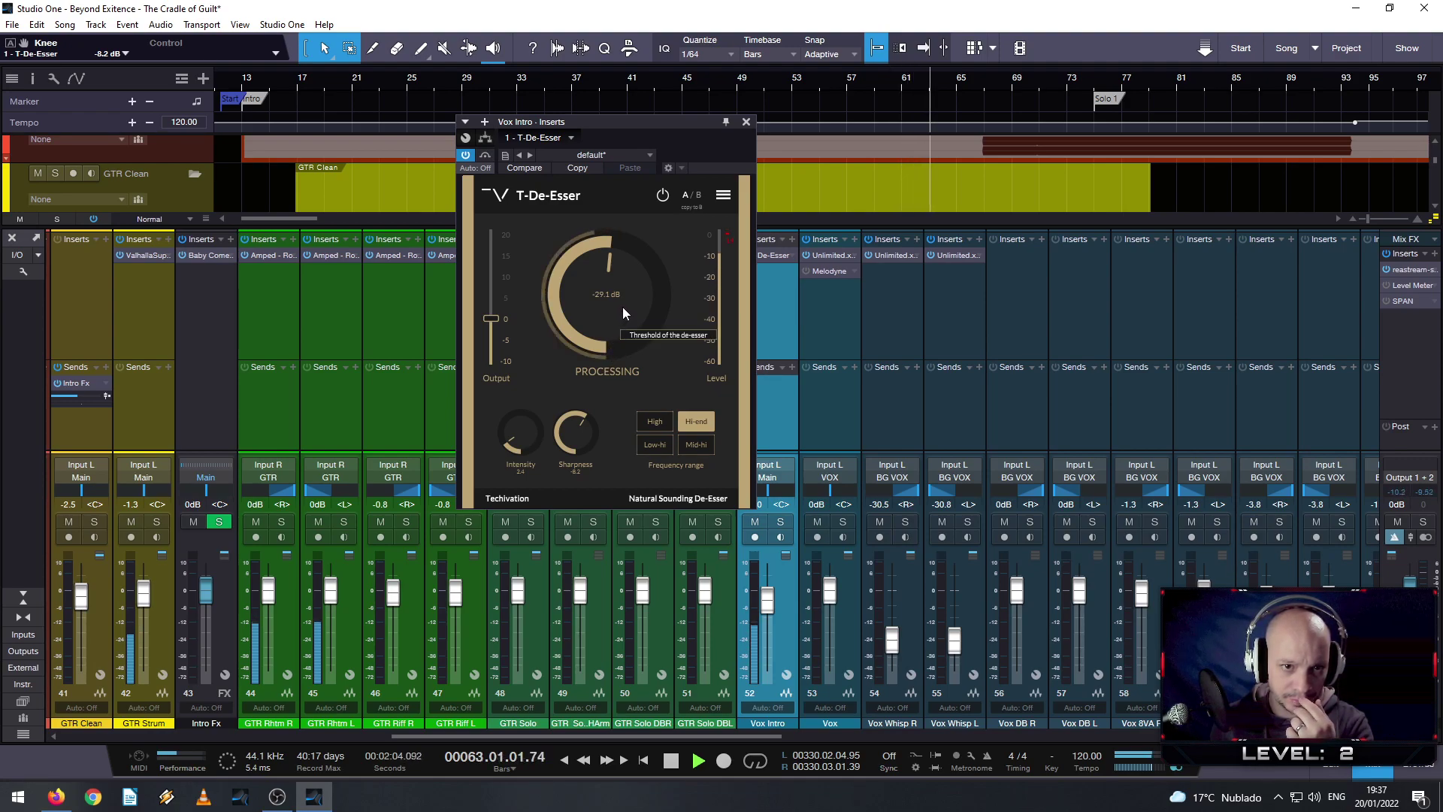
click(746, 121)
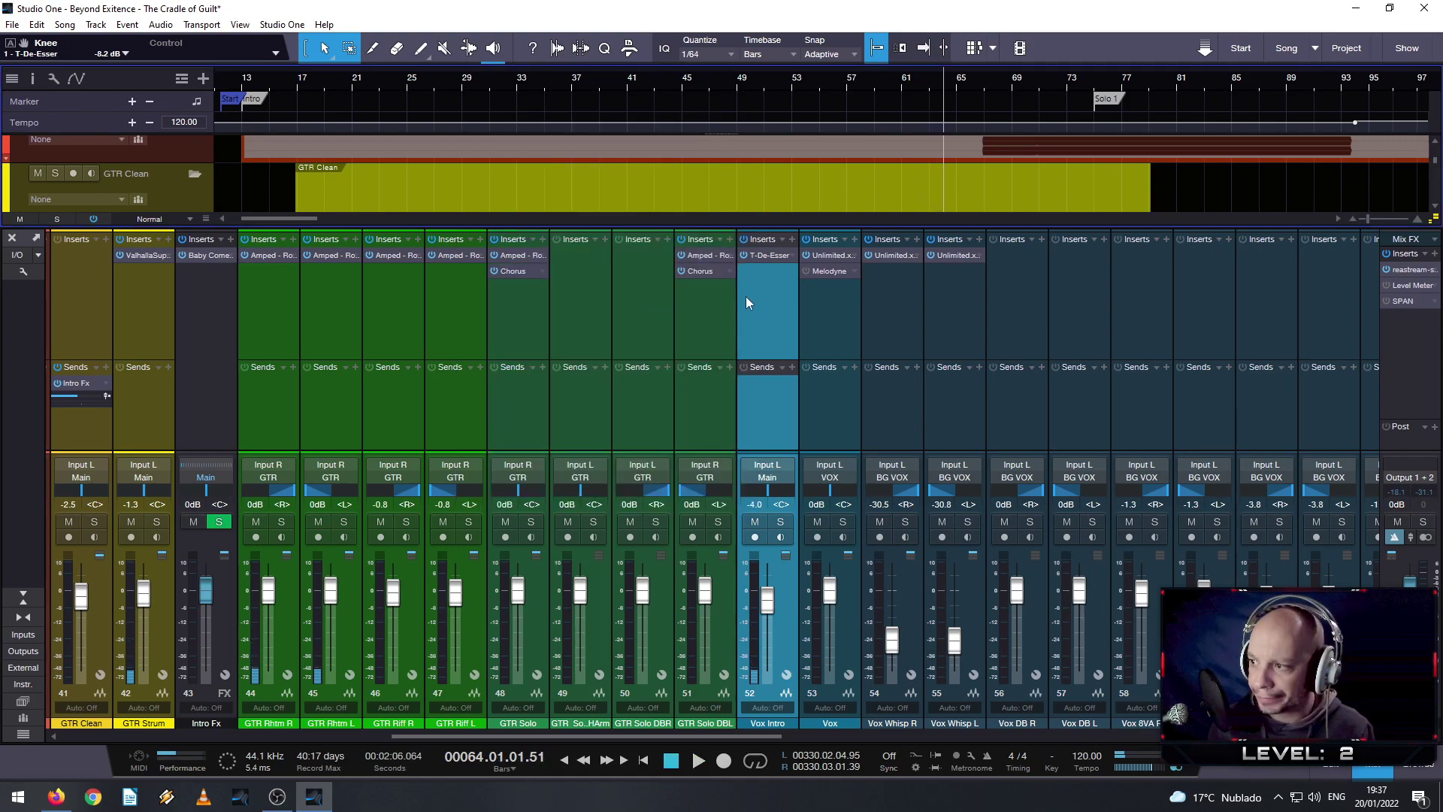
- Insert MEqualizer from the EQ folder after the de-esser on the Vox Intro channel, and start playback from about bar 37
click(793, 239)
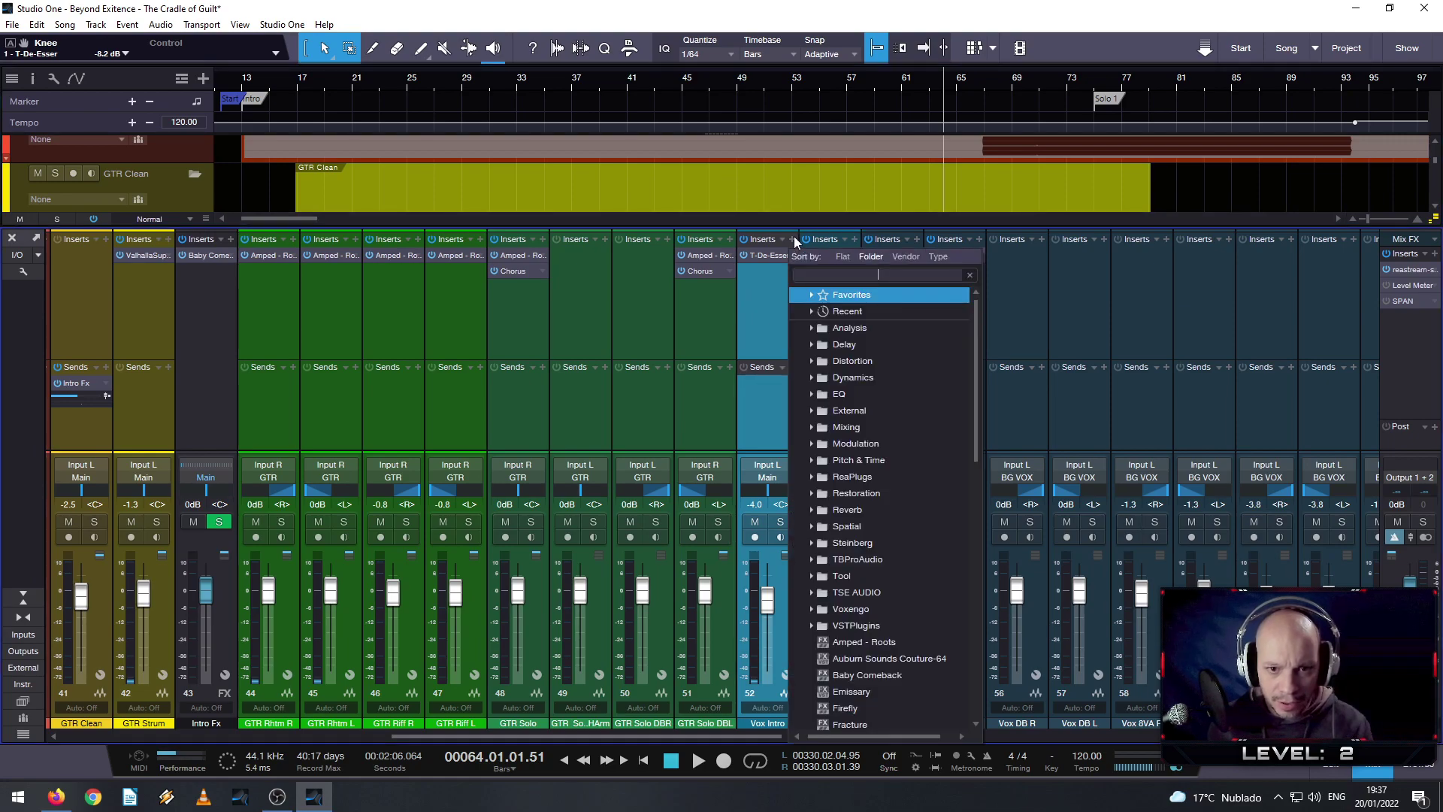
click(810, 396)
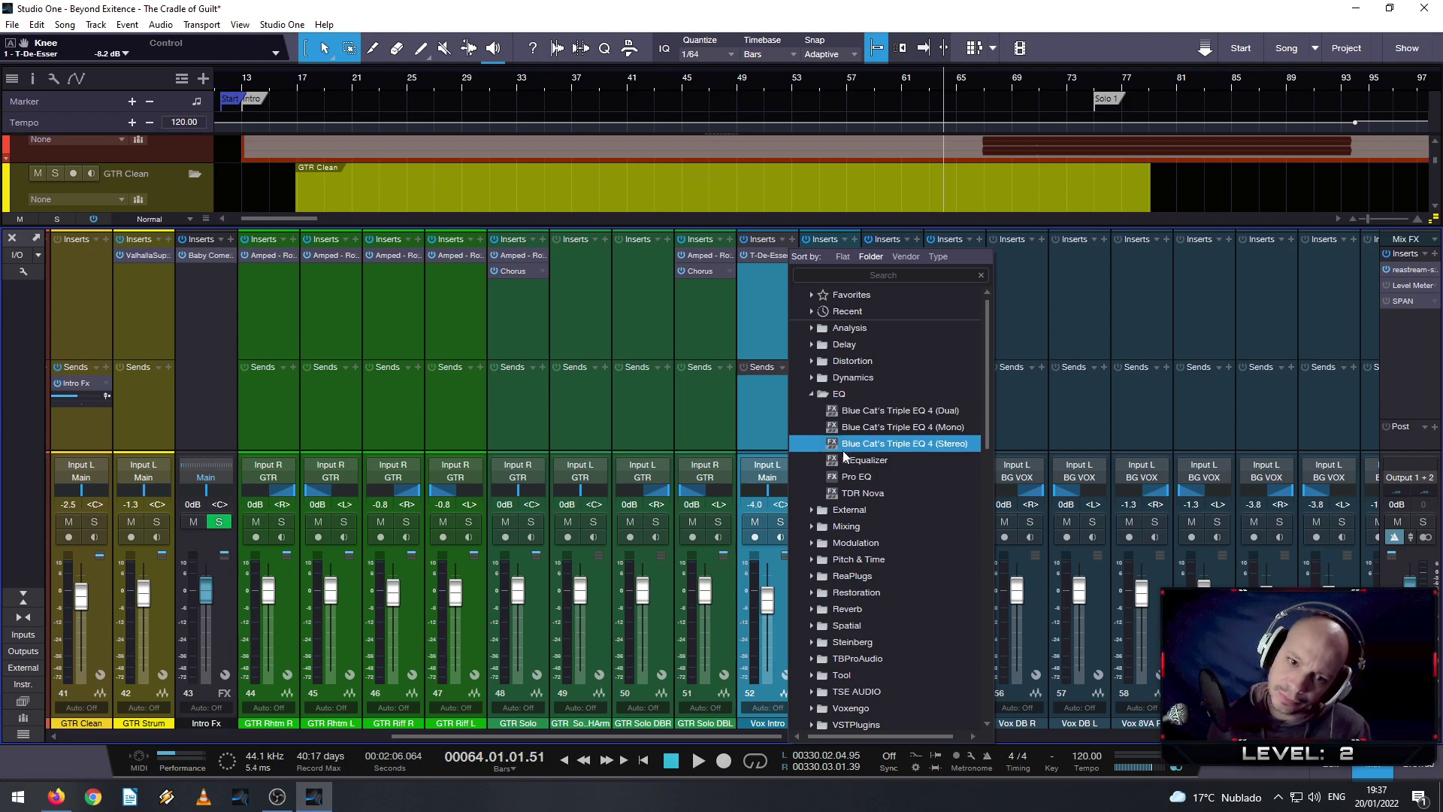
click(878, 462)
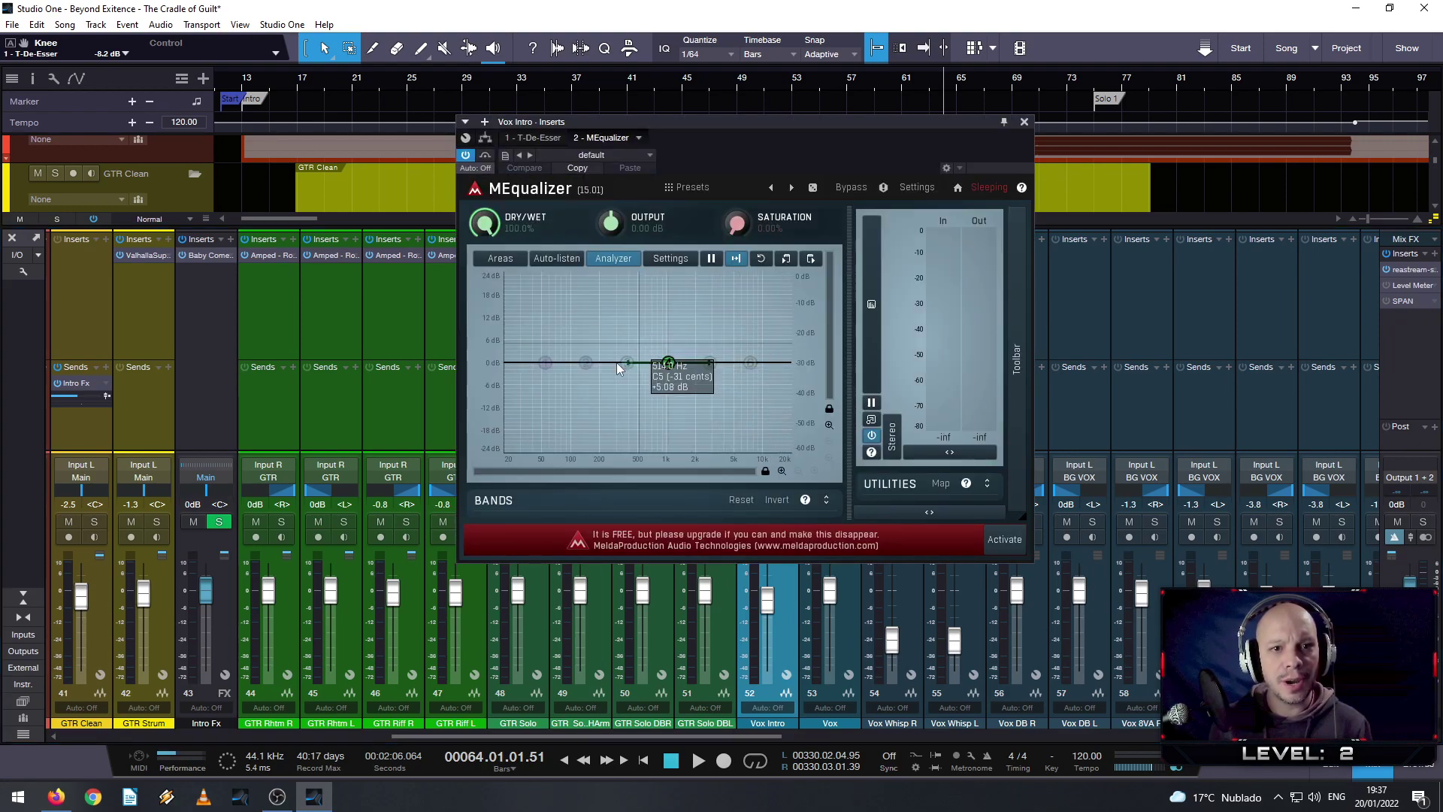
drag(693, 123, 648, 221)
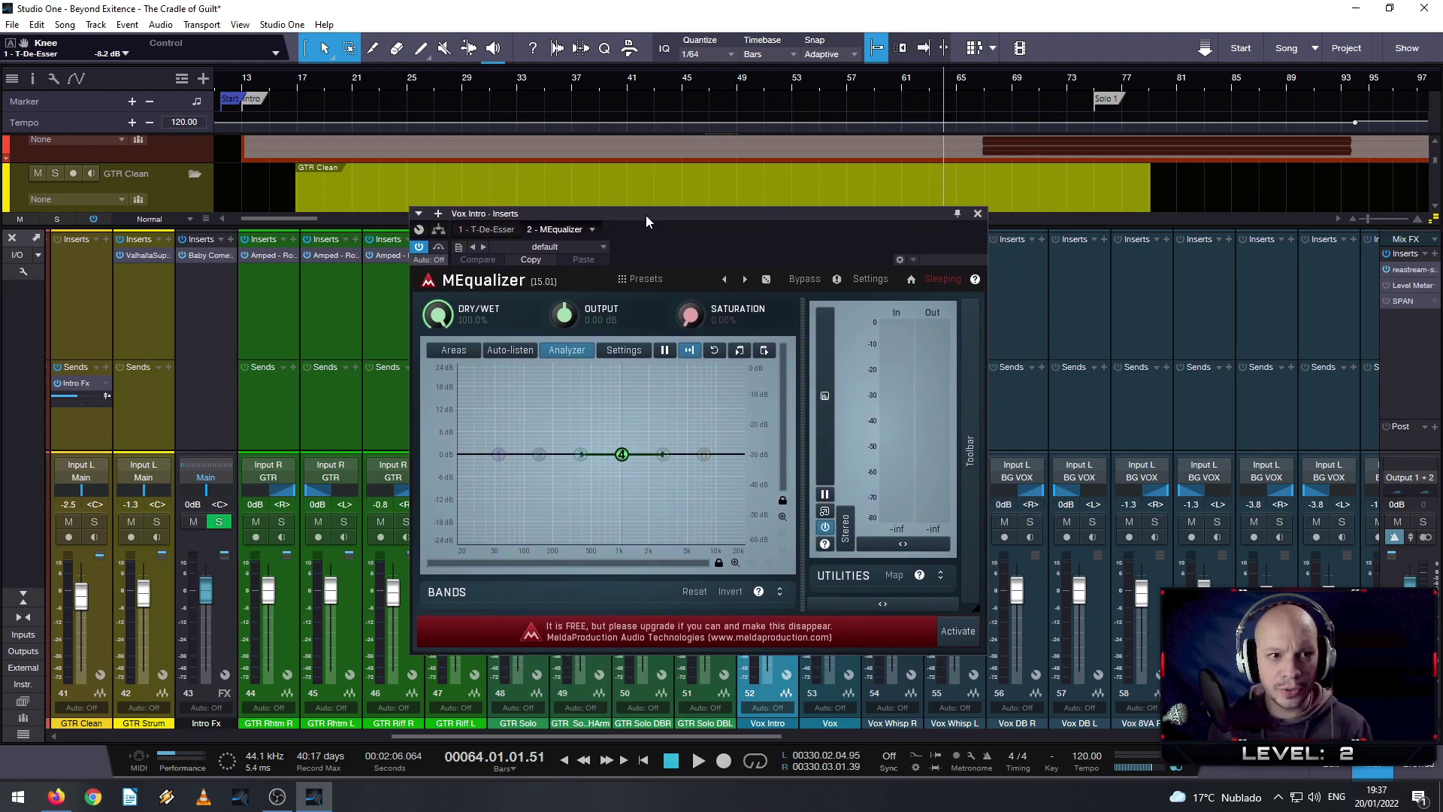
click(573, 89)
key(space)
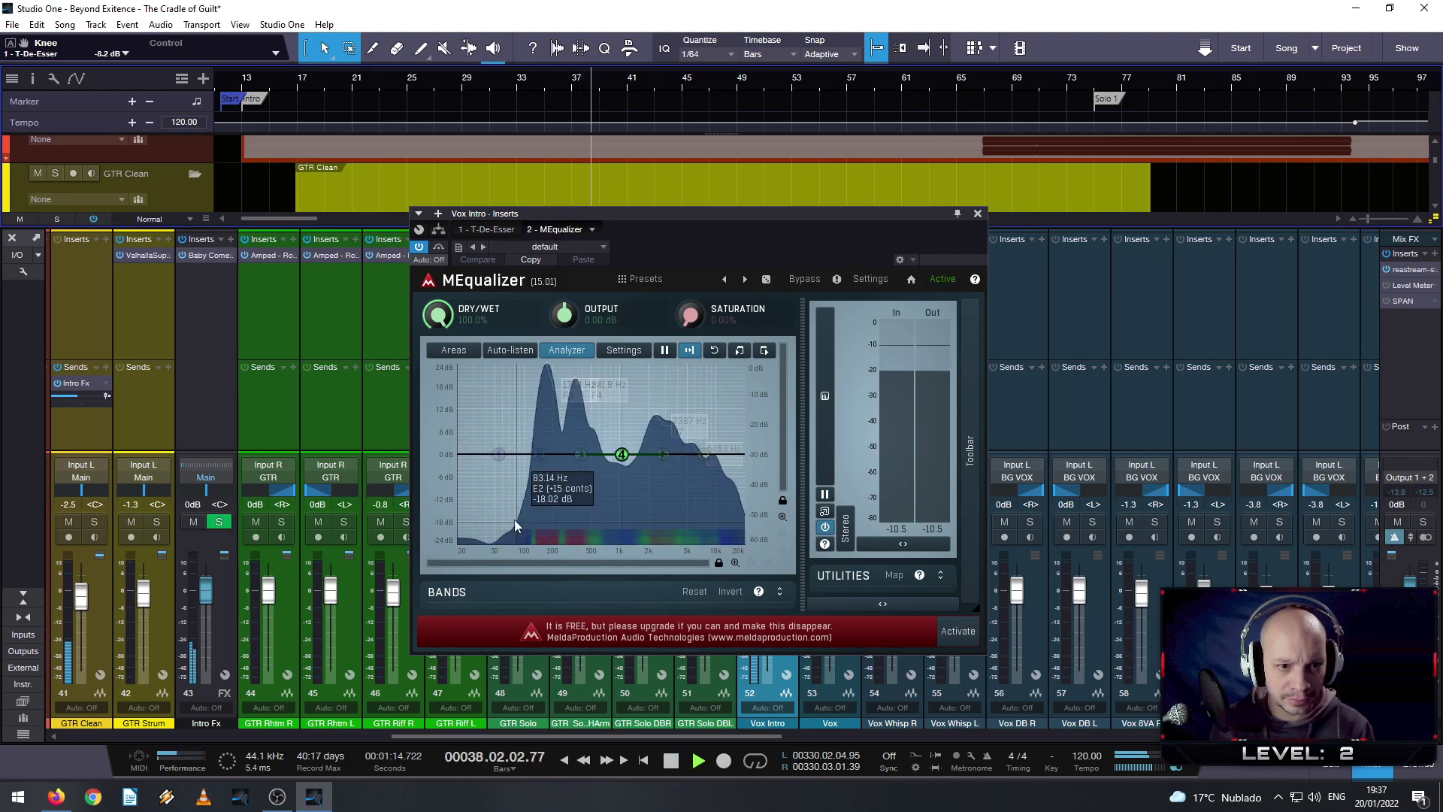
click(501, 349)
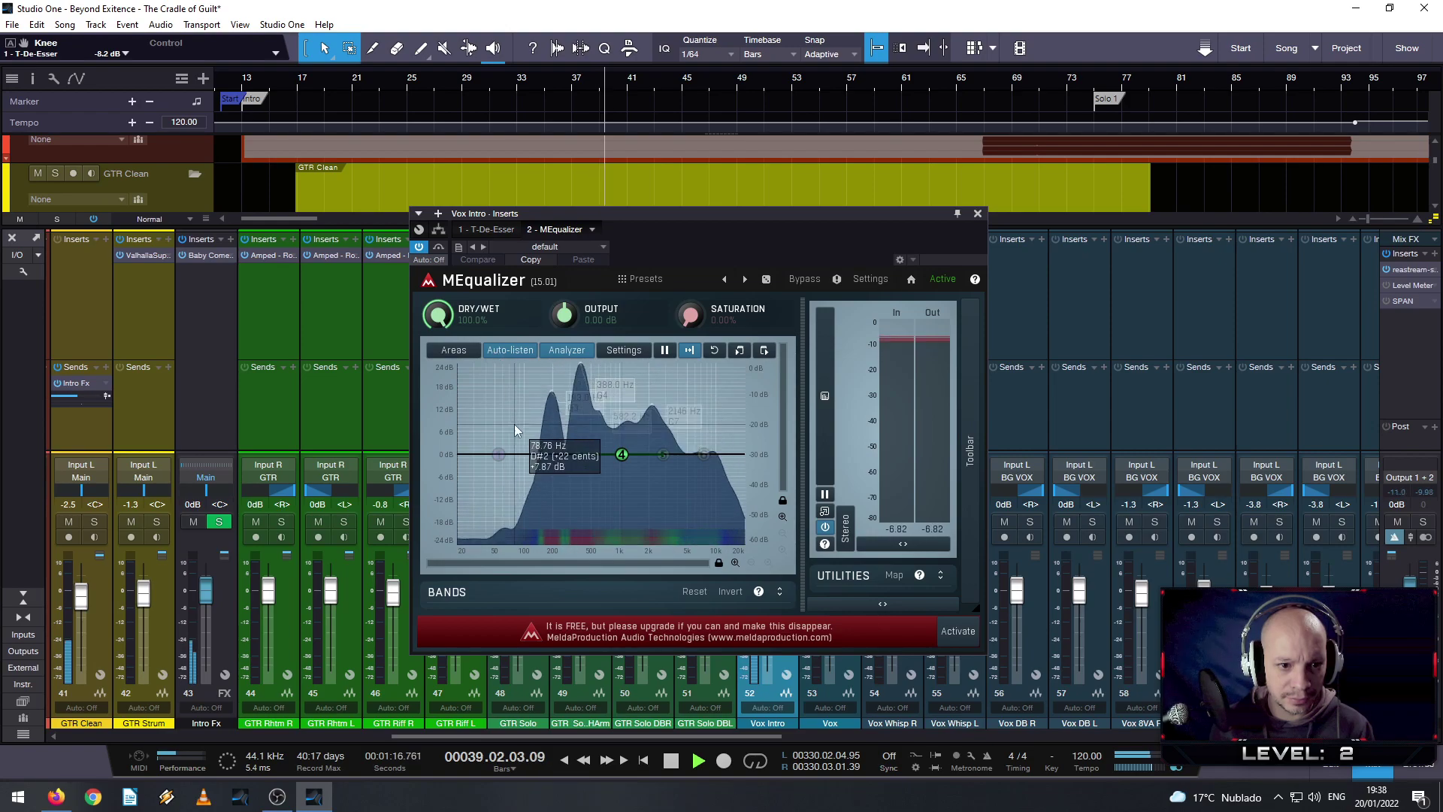
click(463, 351)
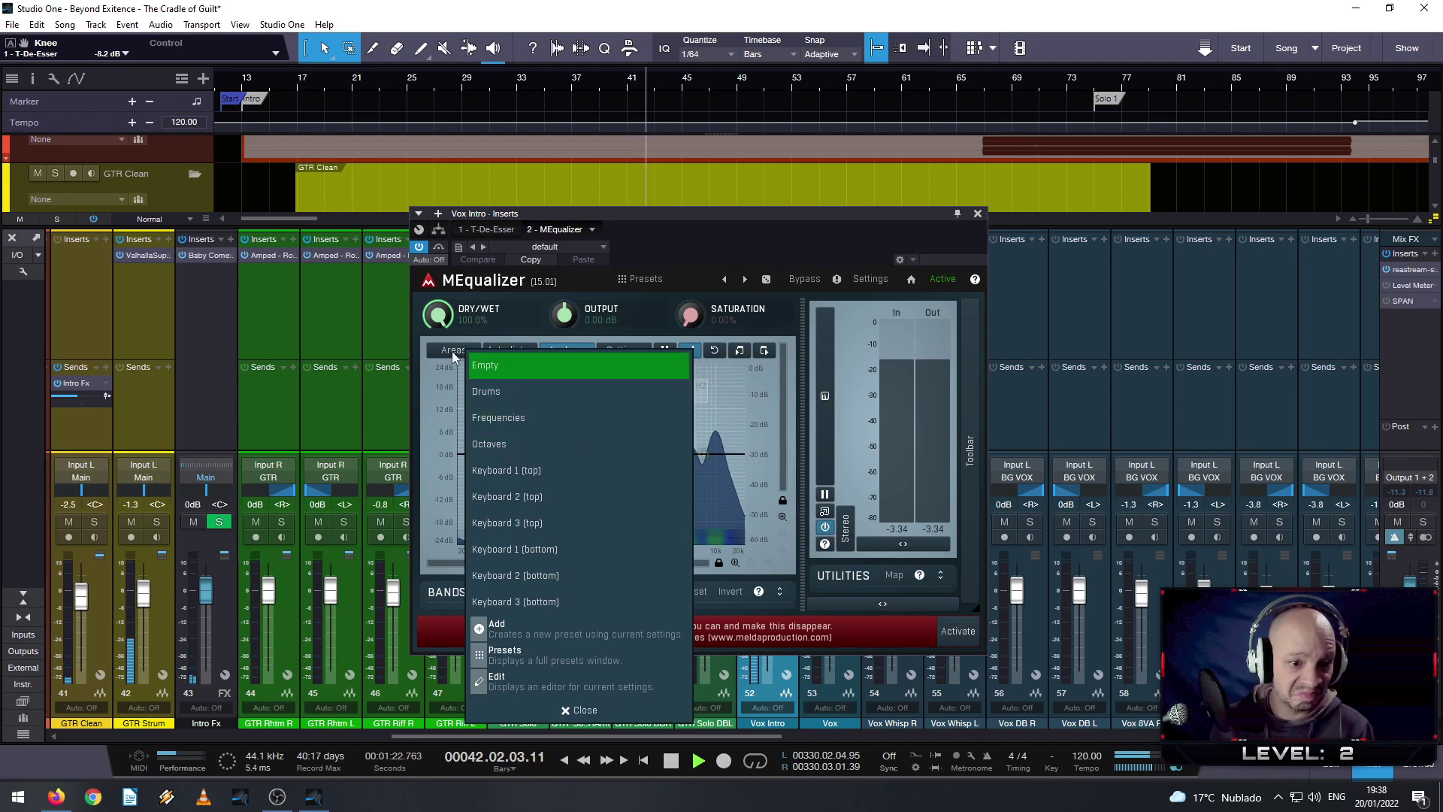
click(454, 353)
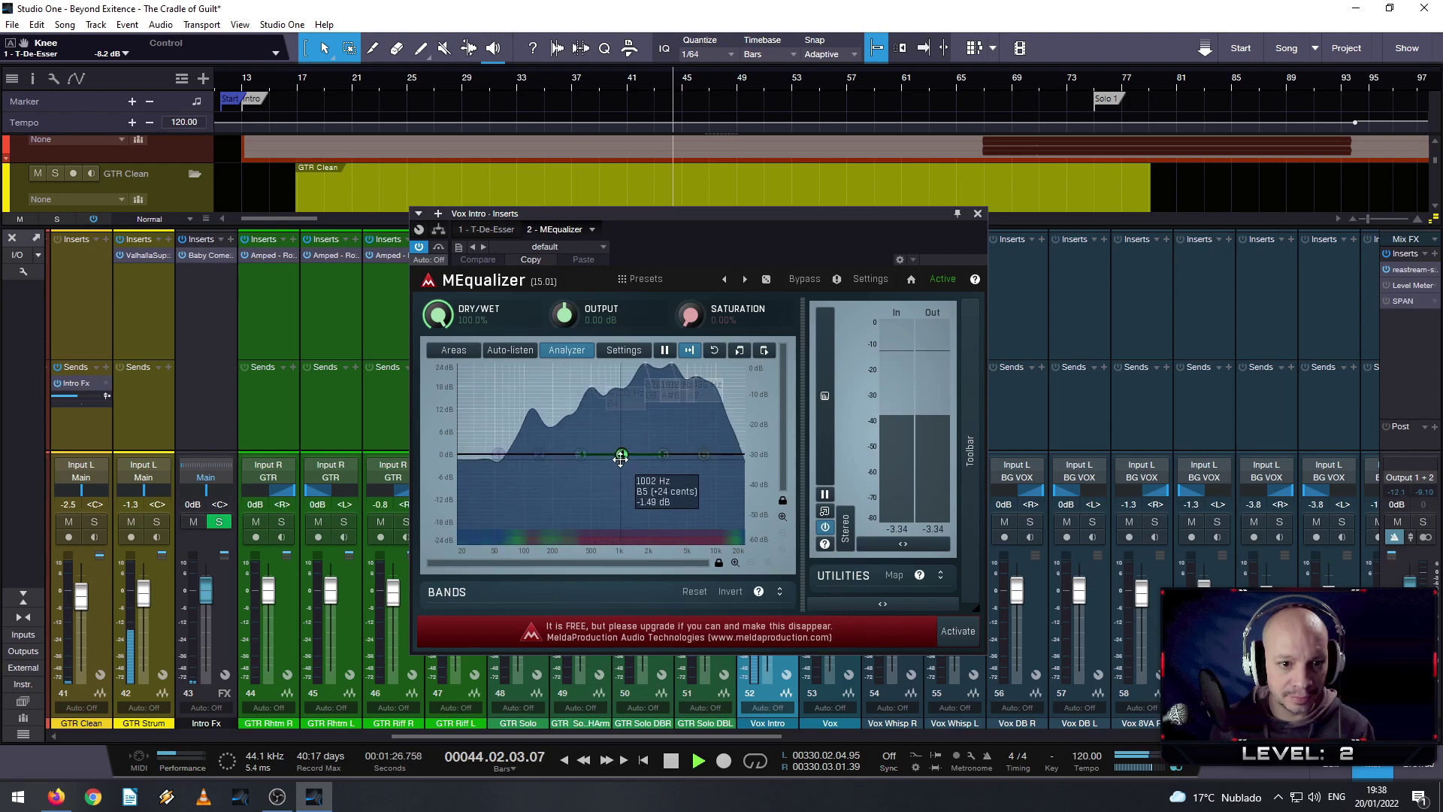
- Lower band 4's frequency slightly, and pull band 1 to about -10.4 dB at 116.5 Hz with a Q of 0.65
drag(621, 456, 610, 454)
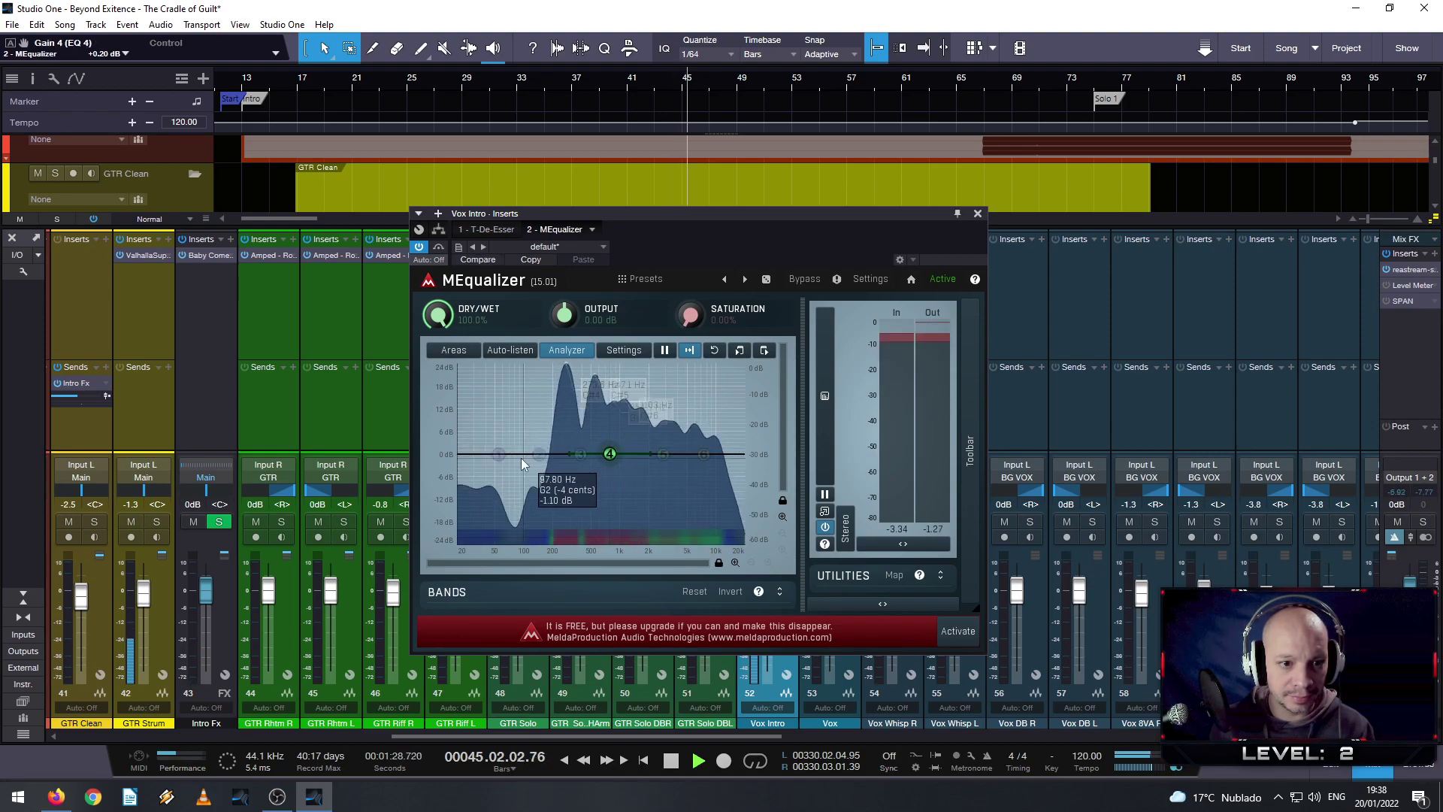
drag(498, 454, 520, 487)
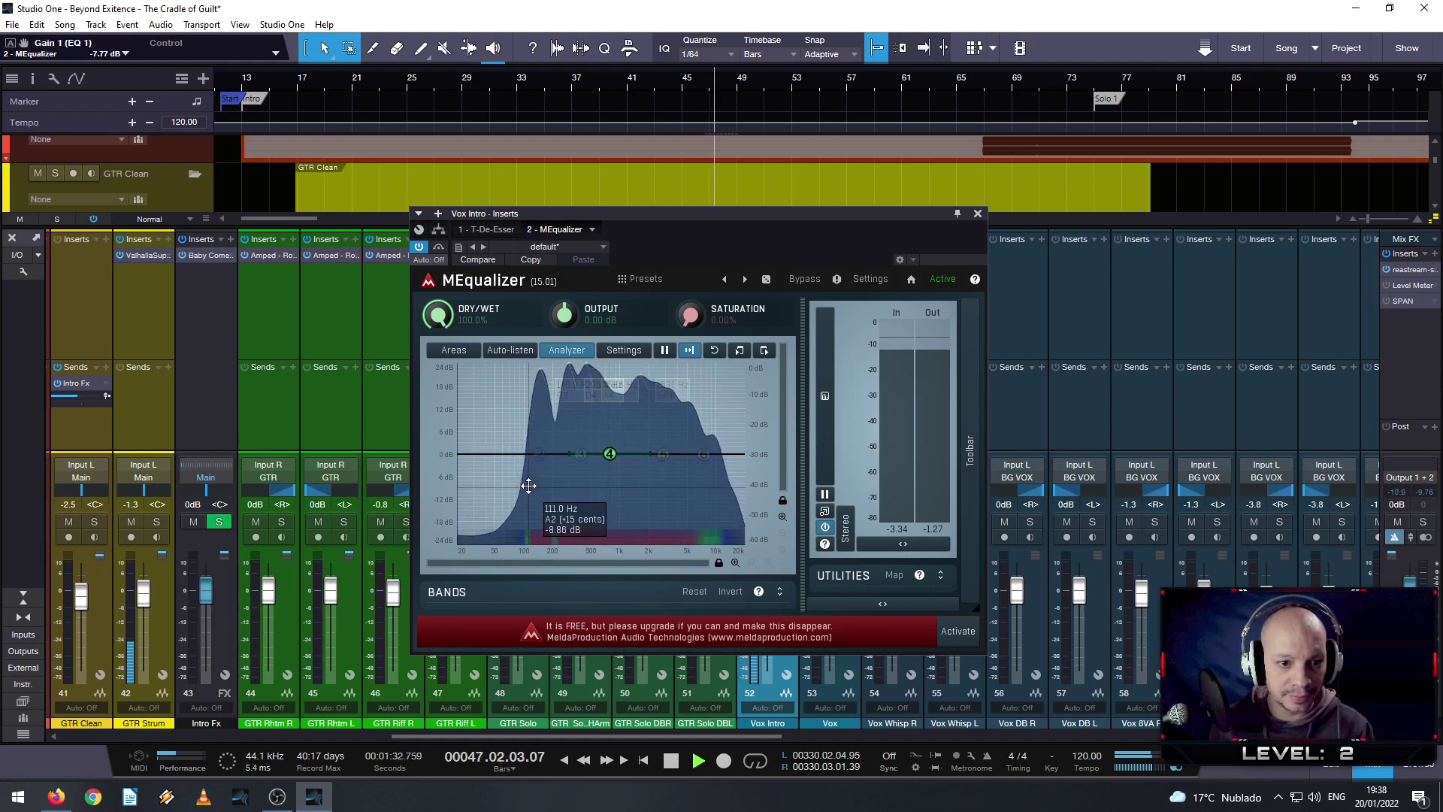
click(526, 482)
drag(526, 483, 531, 492)
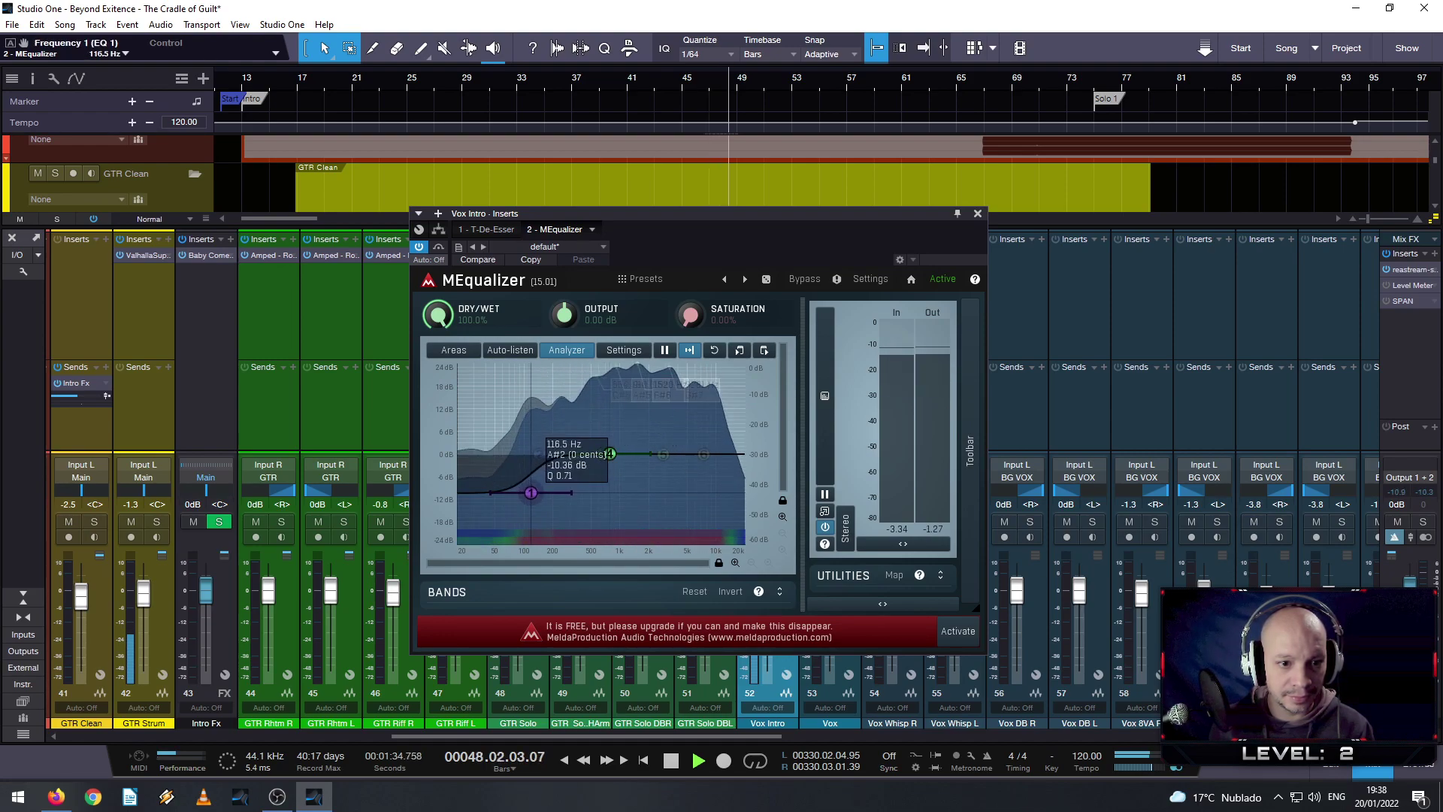
scroll(531, 492, up, 2)
scroll(530, 492, down, 3)
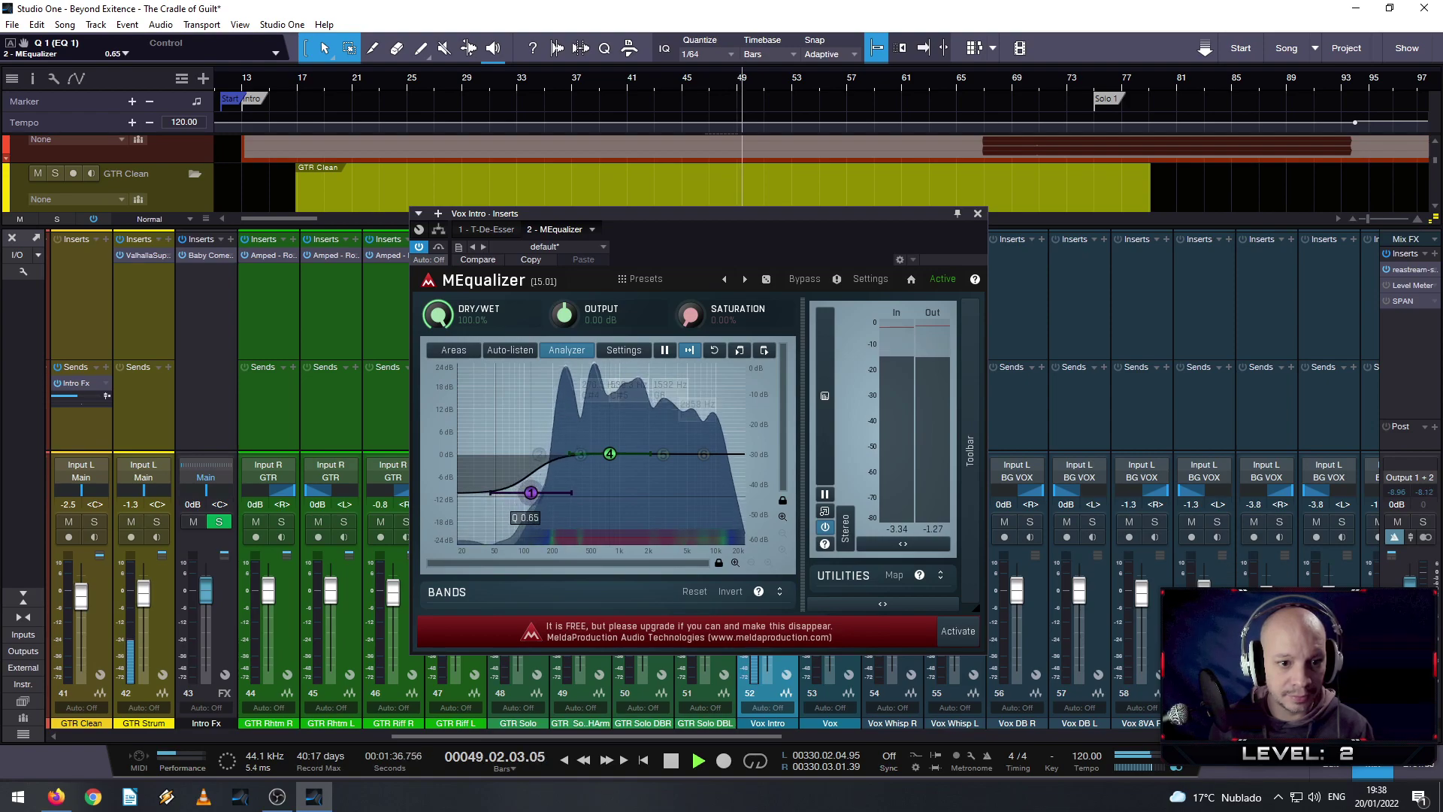
- Move band 1 down to 81.24 Hz and change its filter type to 12 dB/oct High-pass
drag(531, 492, 512, 525)
double_click(513, 525)
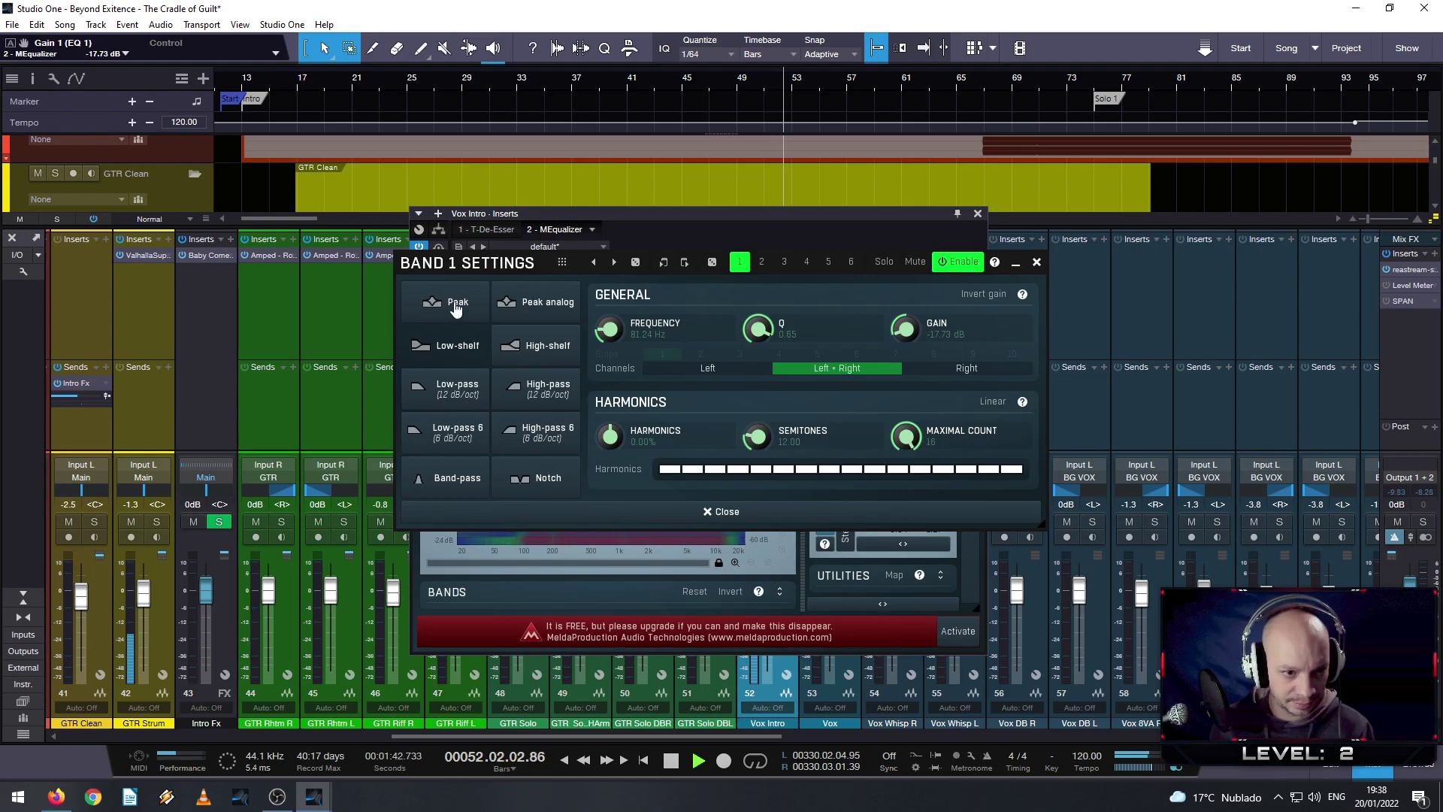
click(538, 391)
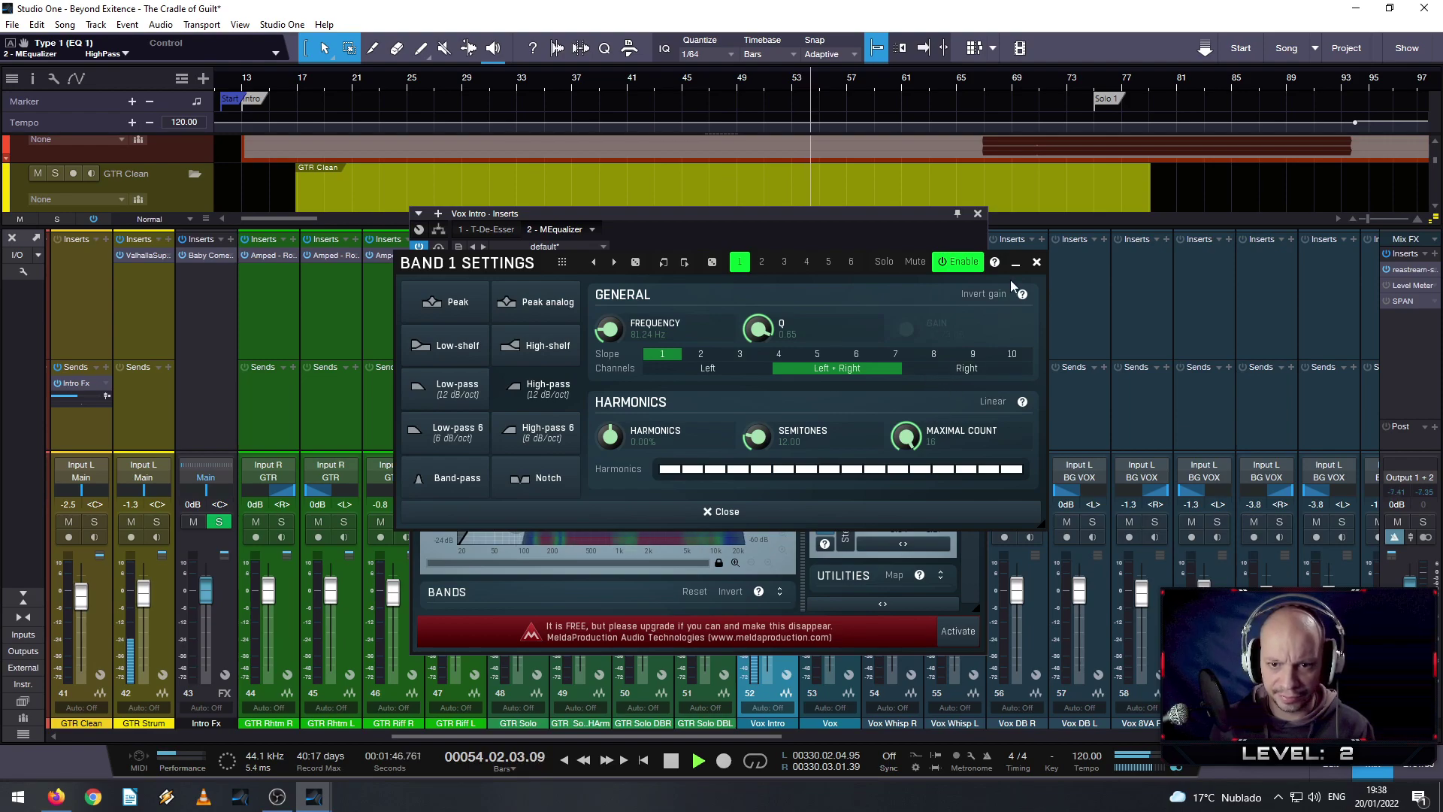
click(1037, 262)
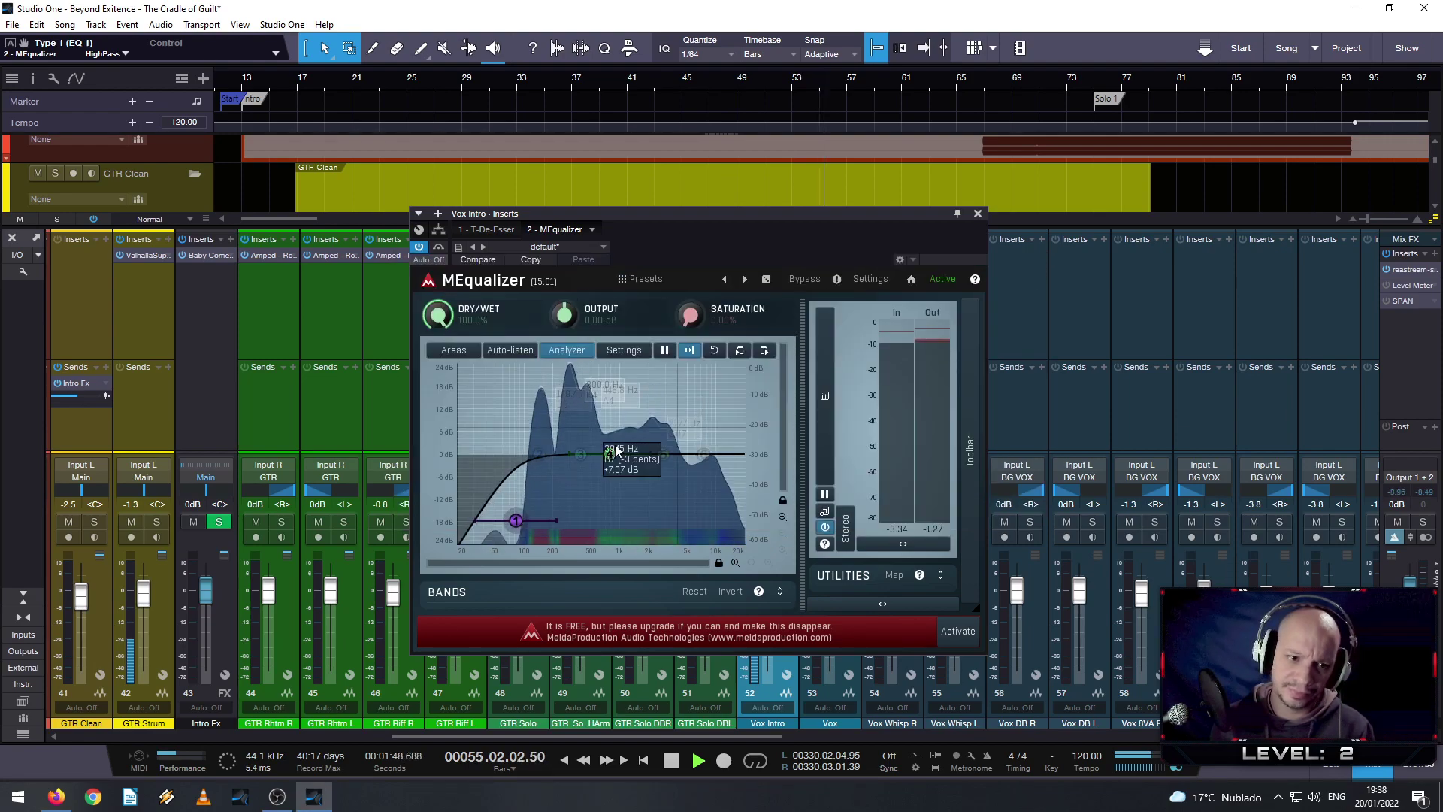
- Enable band 2 in the low mids at nearly flat gain, and move band 4 to 531.5 Hz with a cut of about 4 dB
drag(518, 458, 594, 467)
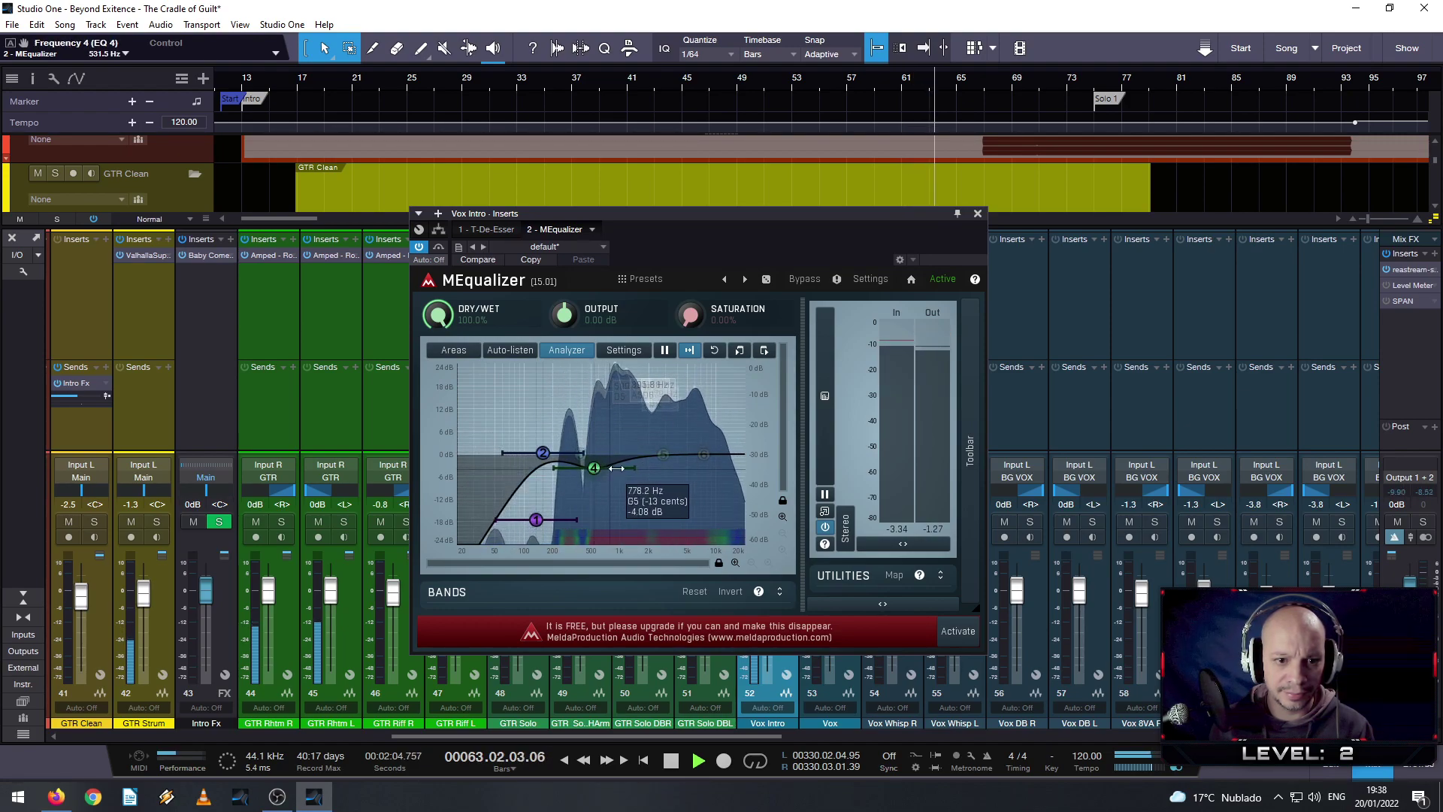
- Enable band 5 and set it to a wide boost of about 2 dB at 1478 Hz with a Q of 0.18
click(665, 454)
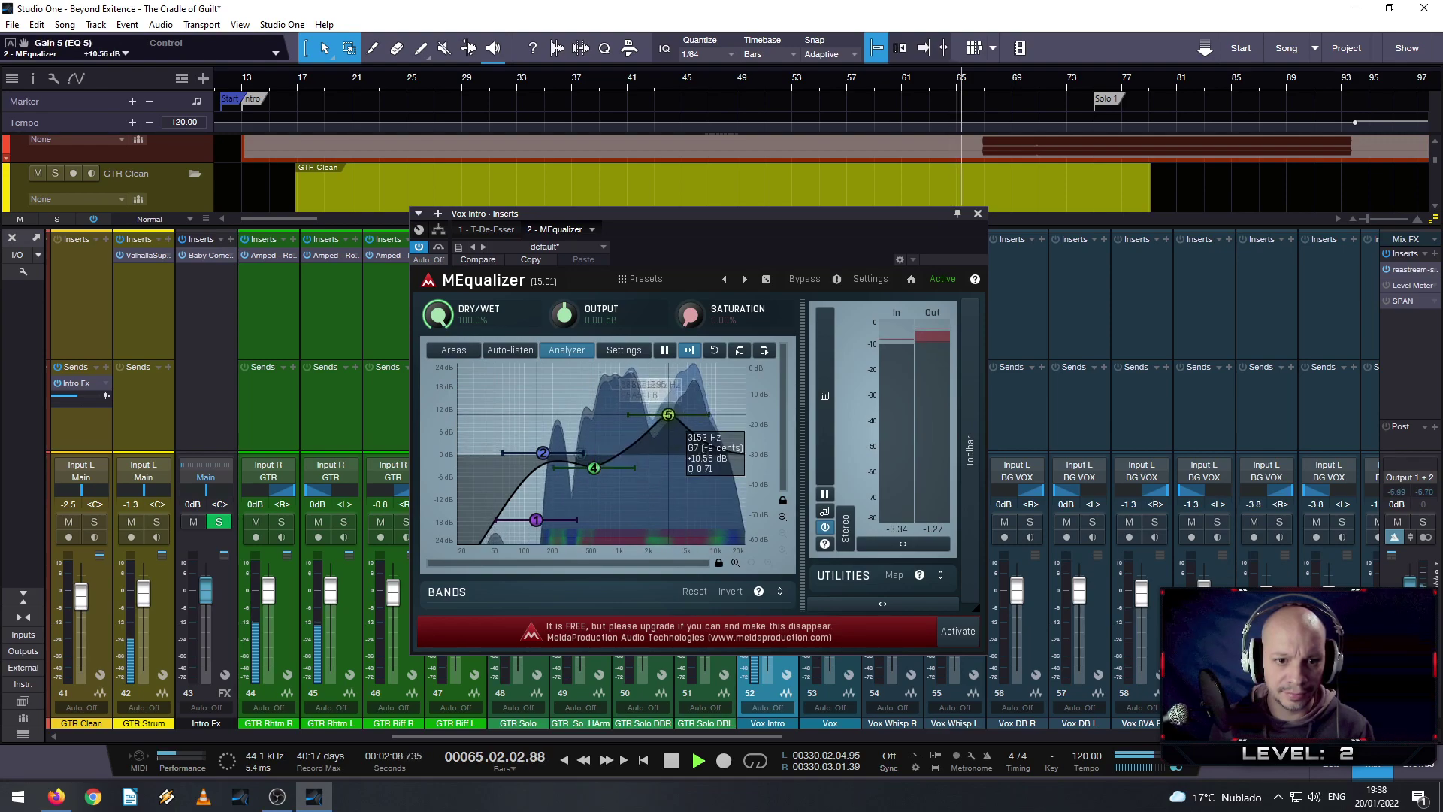
drag(668, 451, 638, 446)
scroll(637, 446, down, 5)
double_click(637, 447)
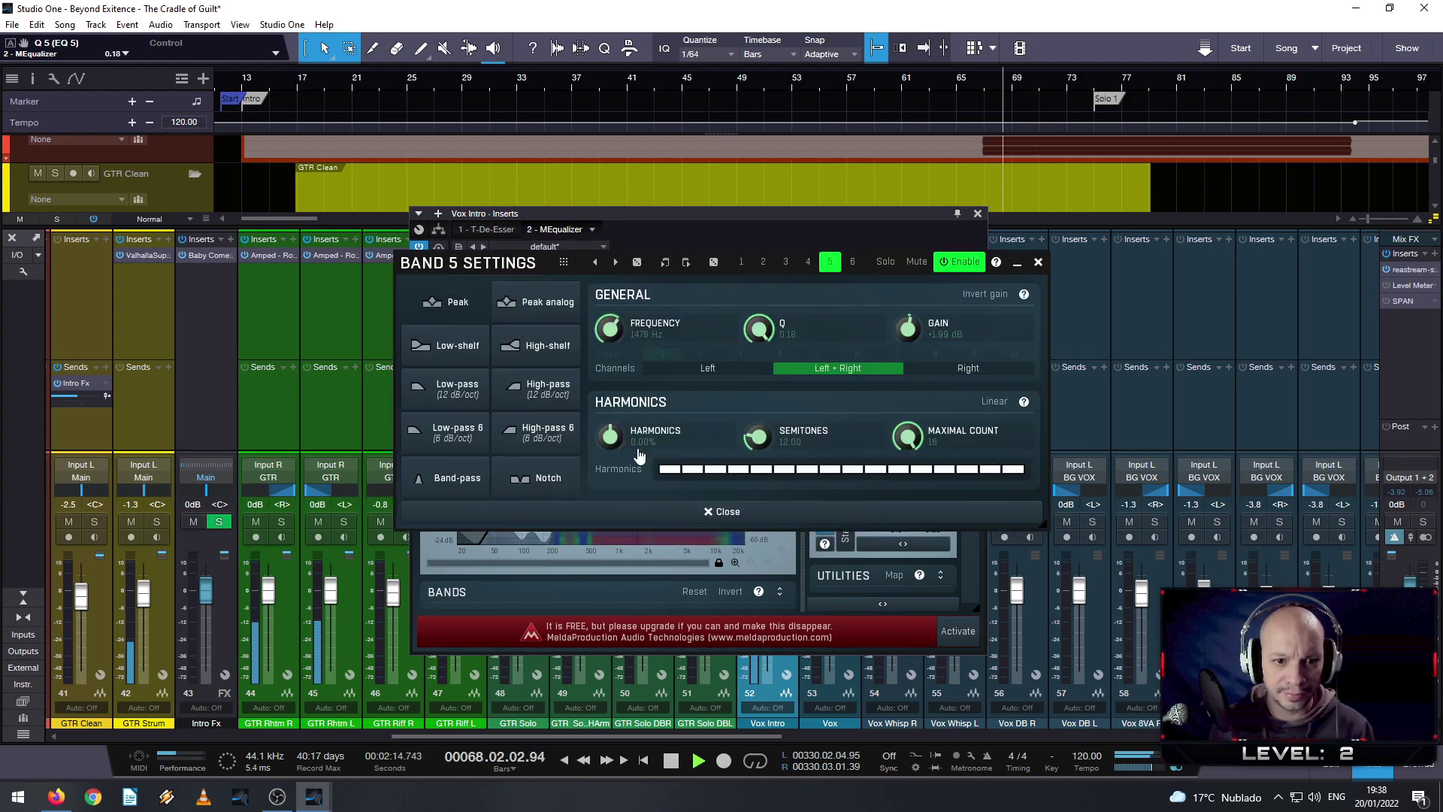
click(1017, 263)
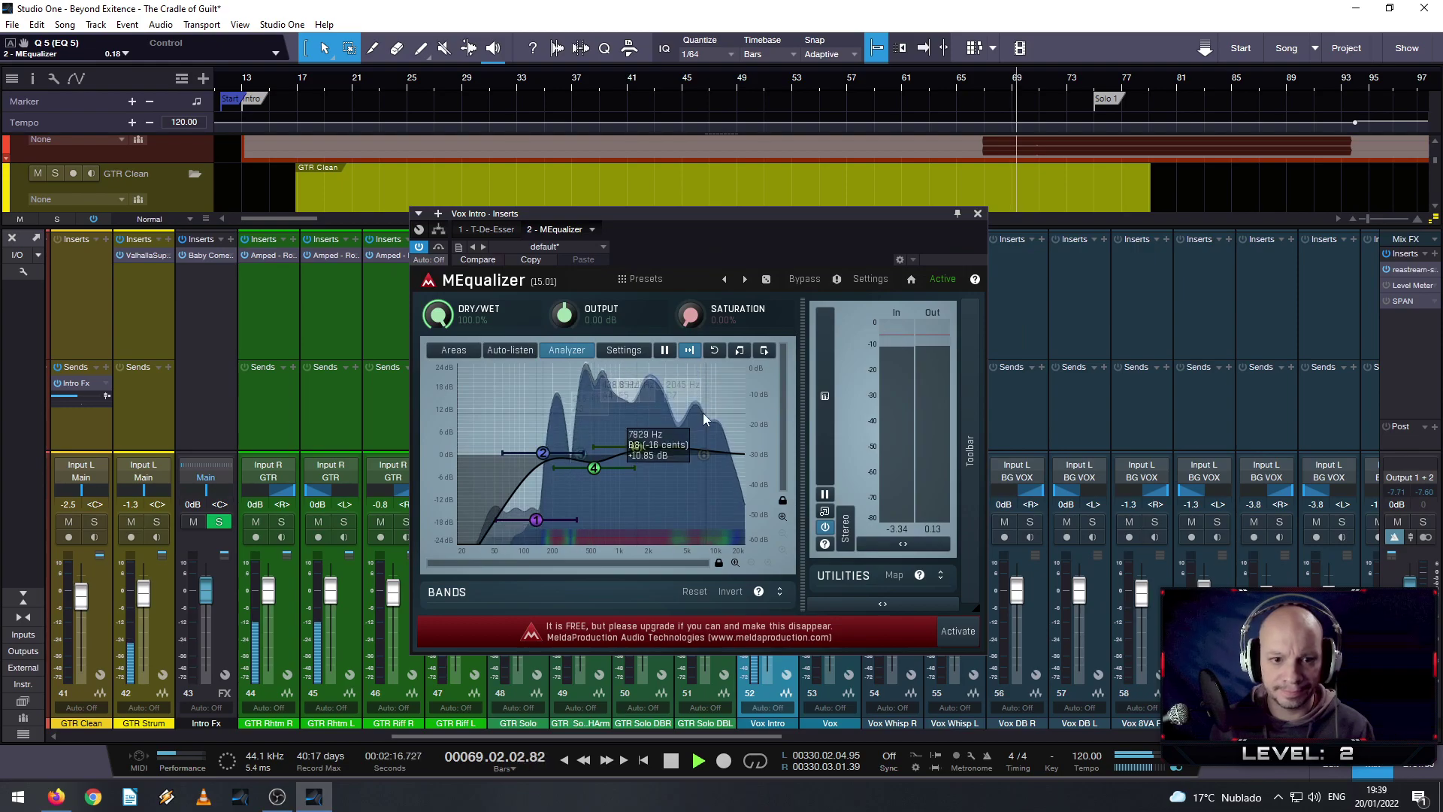
- Narrow band 5 into a sharp peak and raise it to about 24 dB of boost at 1533 Hz
scroll(639, 446, up, 3)
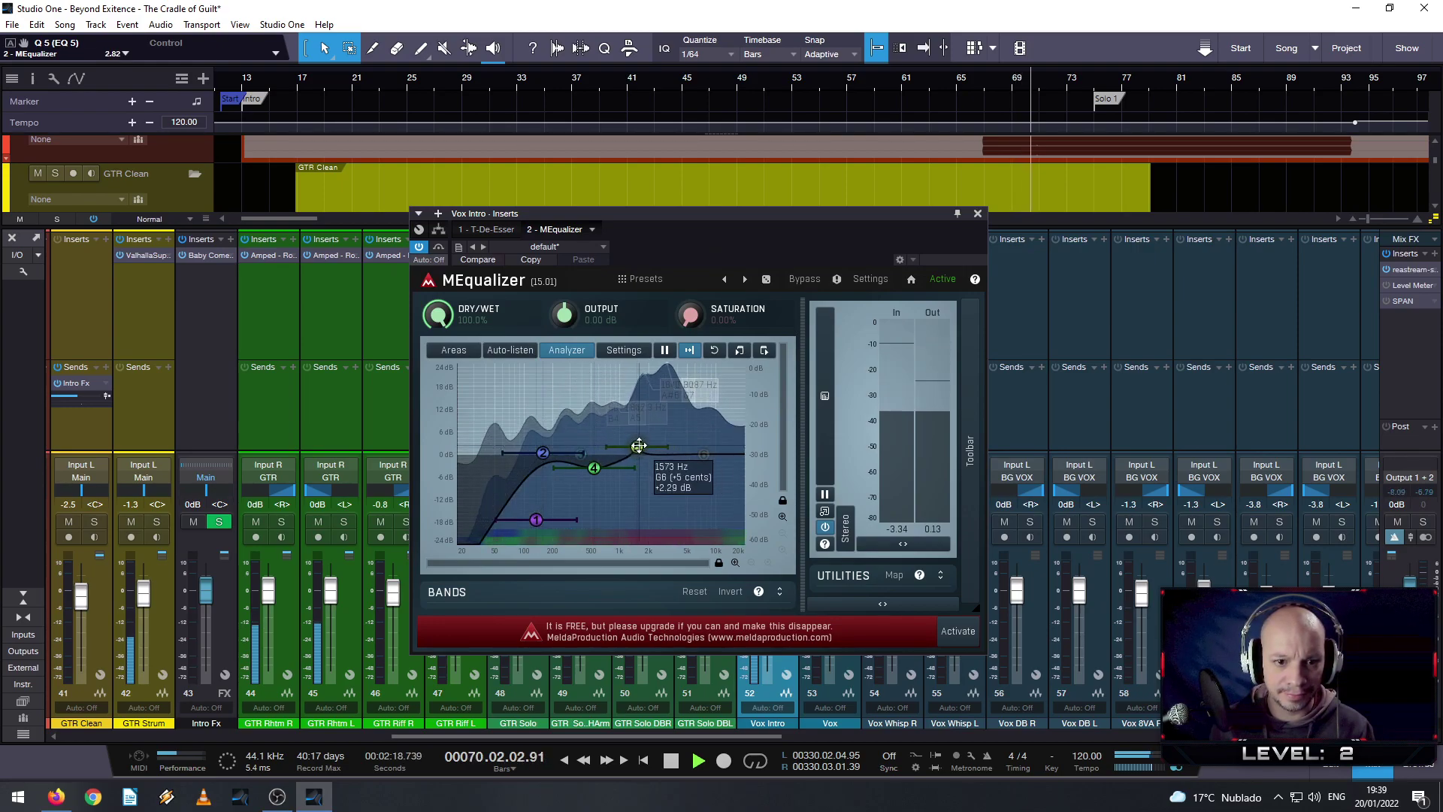
drag(639, 445, 638, 364)
scroll(632, 374, up, 5)
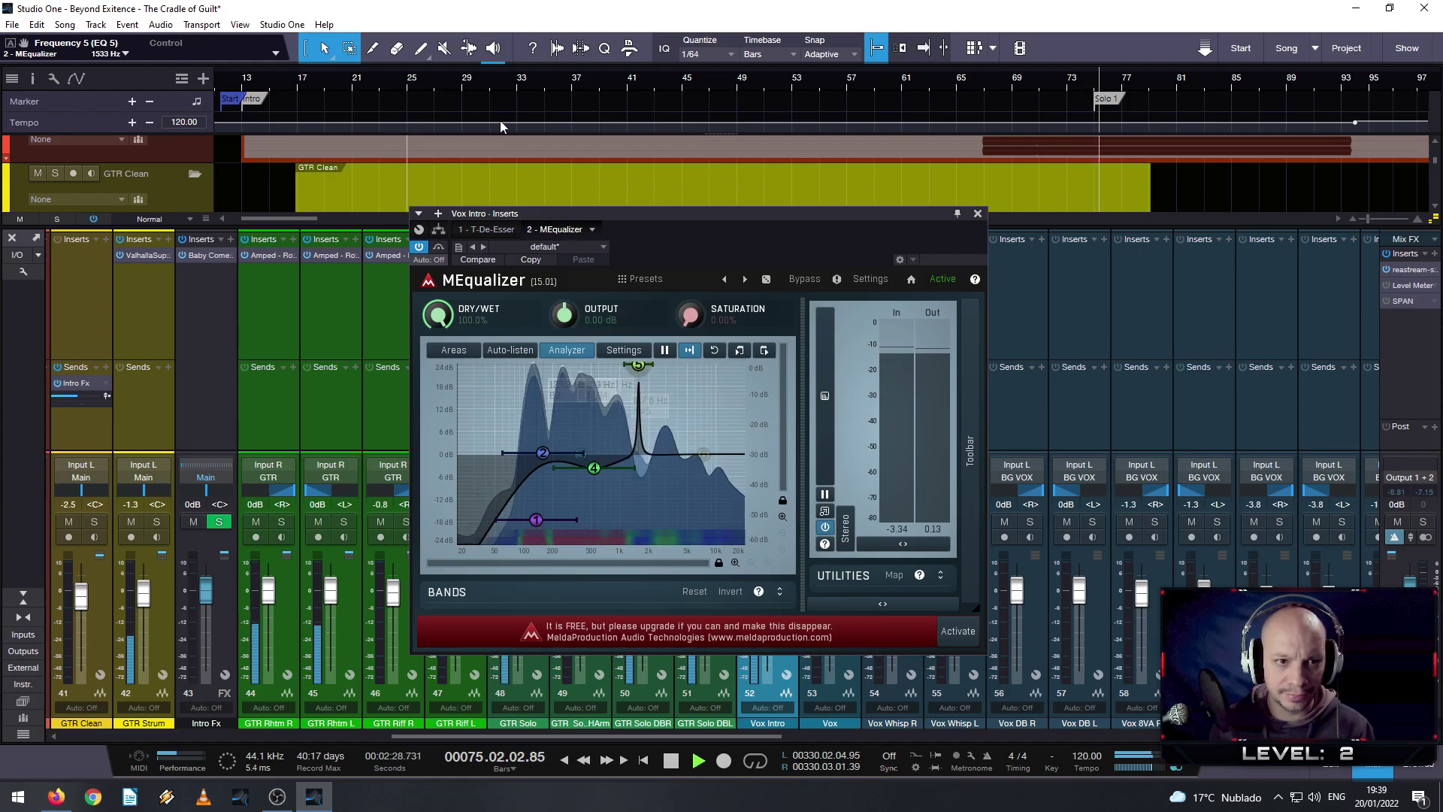
- Play the vocal from about bar 34 and sweep band 5's sharp peak to 2830 Hz with a Q of 19.91
click(529, 89)
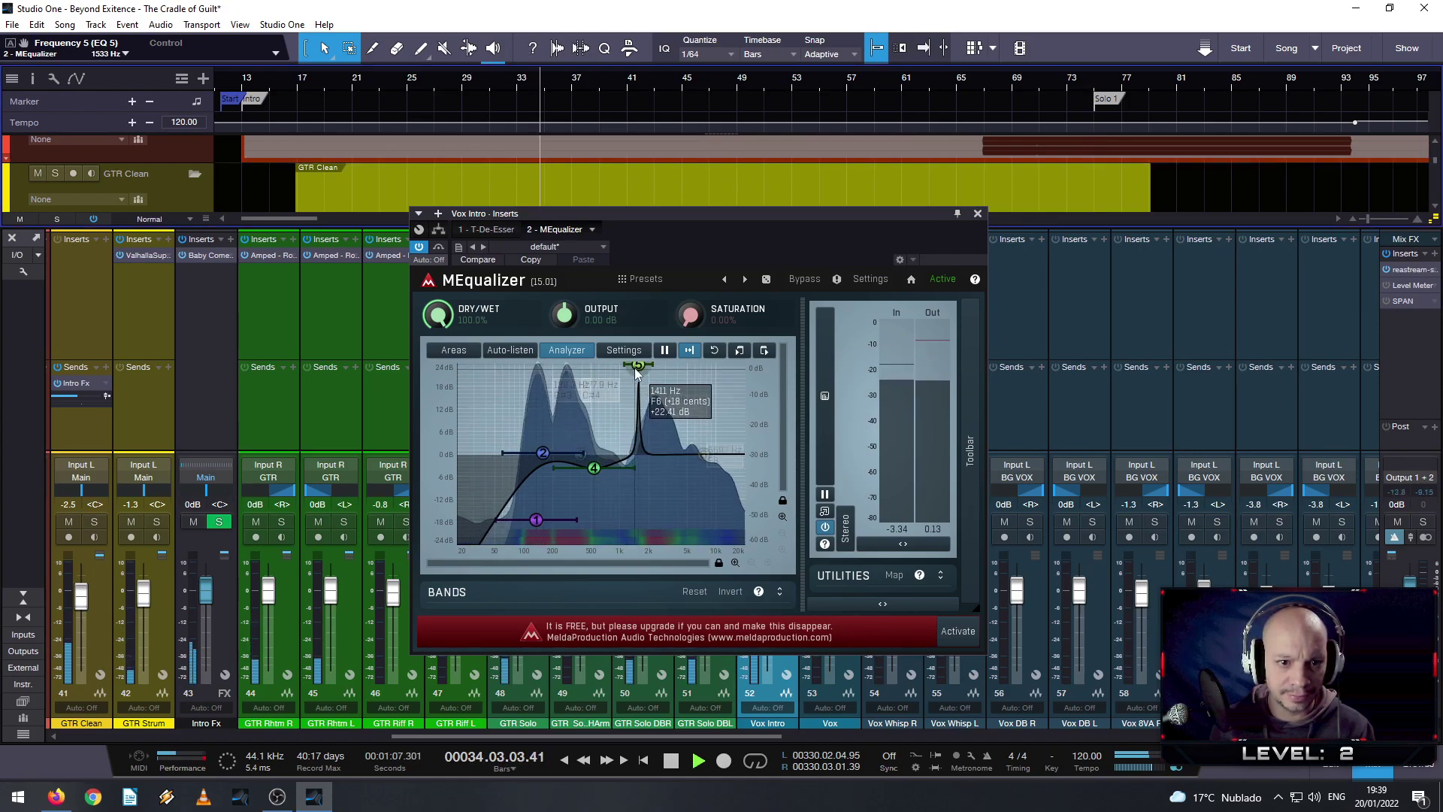
drag(638, 364, 663, 365)
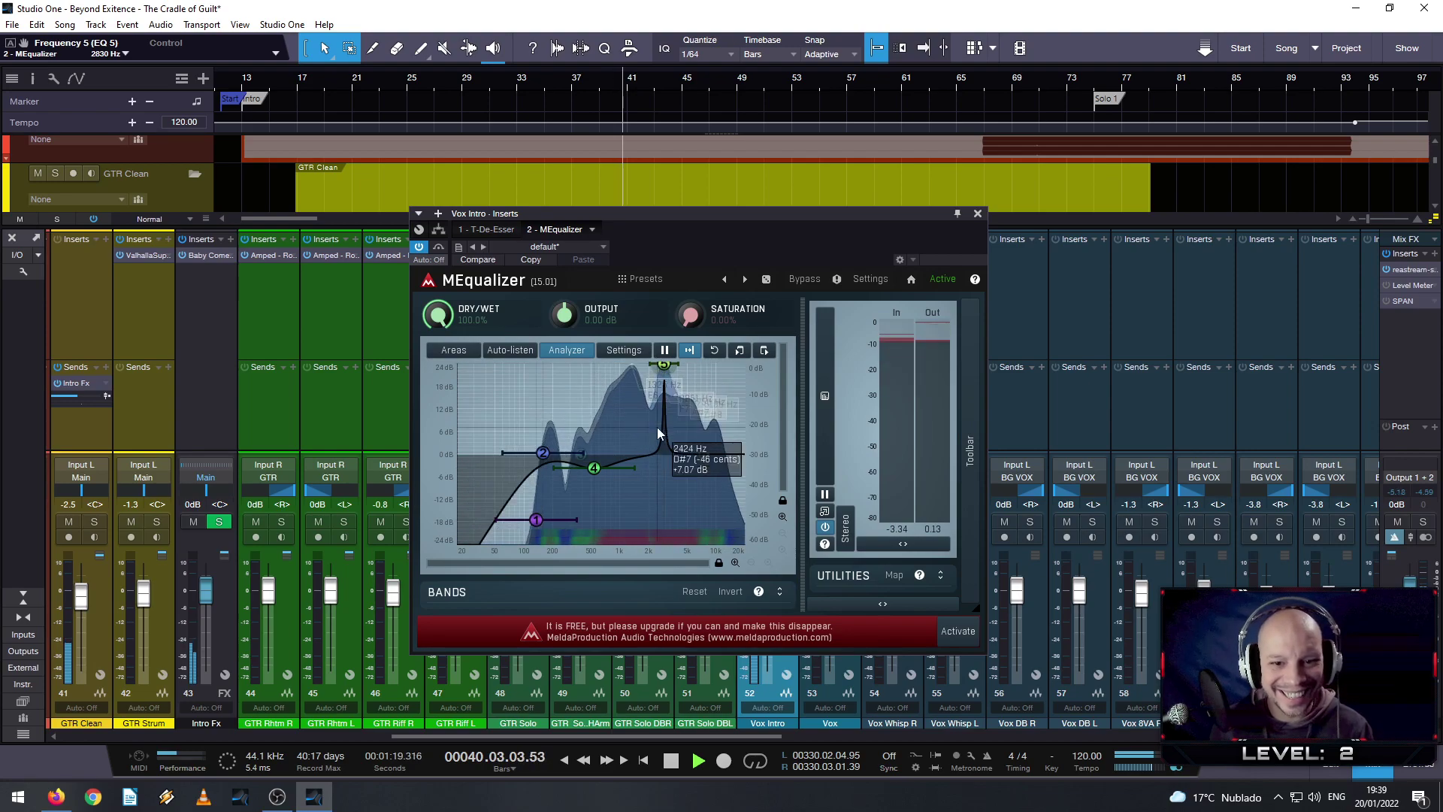
key(space)
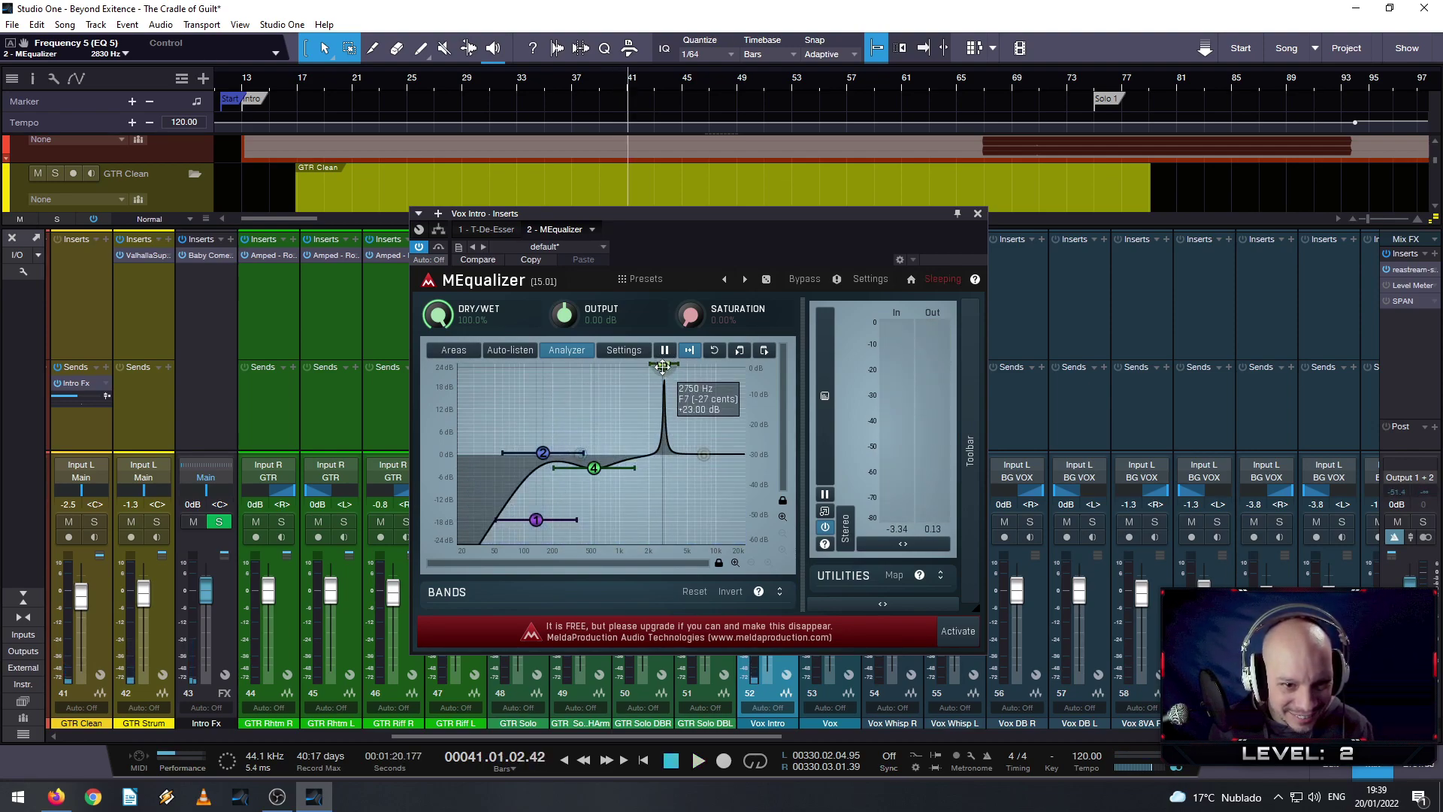
scroll(662, 366, down, 2)
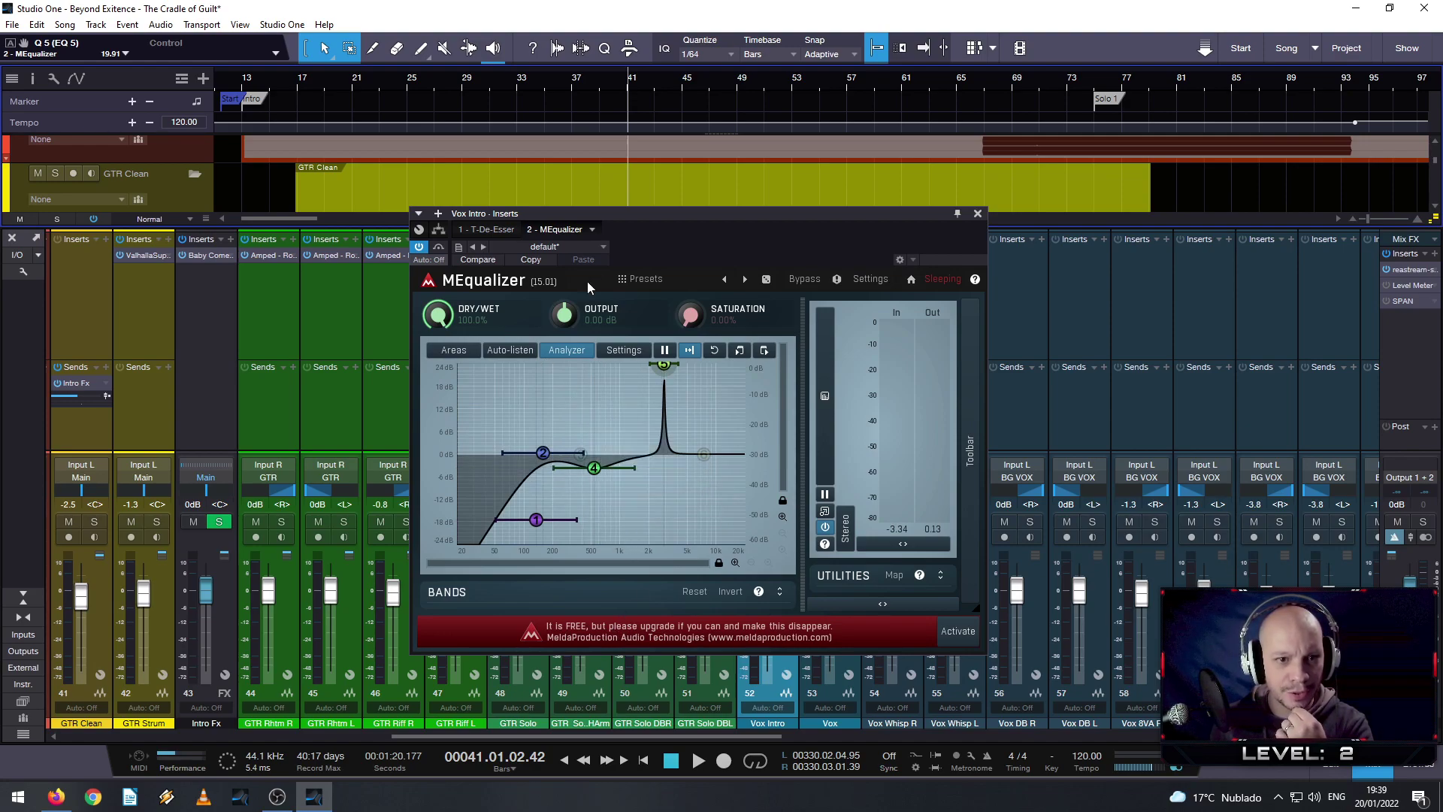
- Load MEqualizer's Voice preset and audition it on the vocal
click(642, 278)
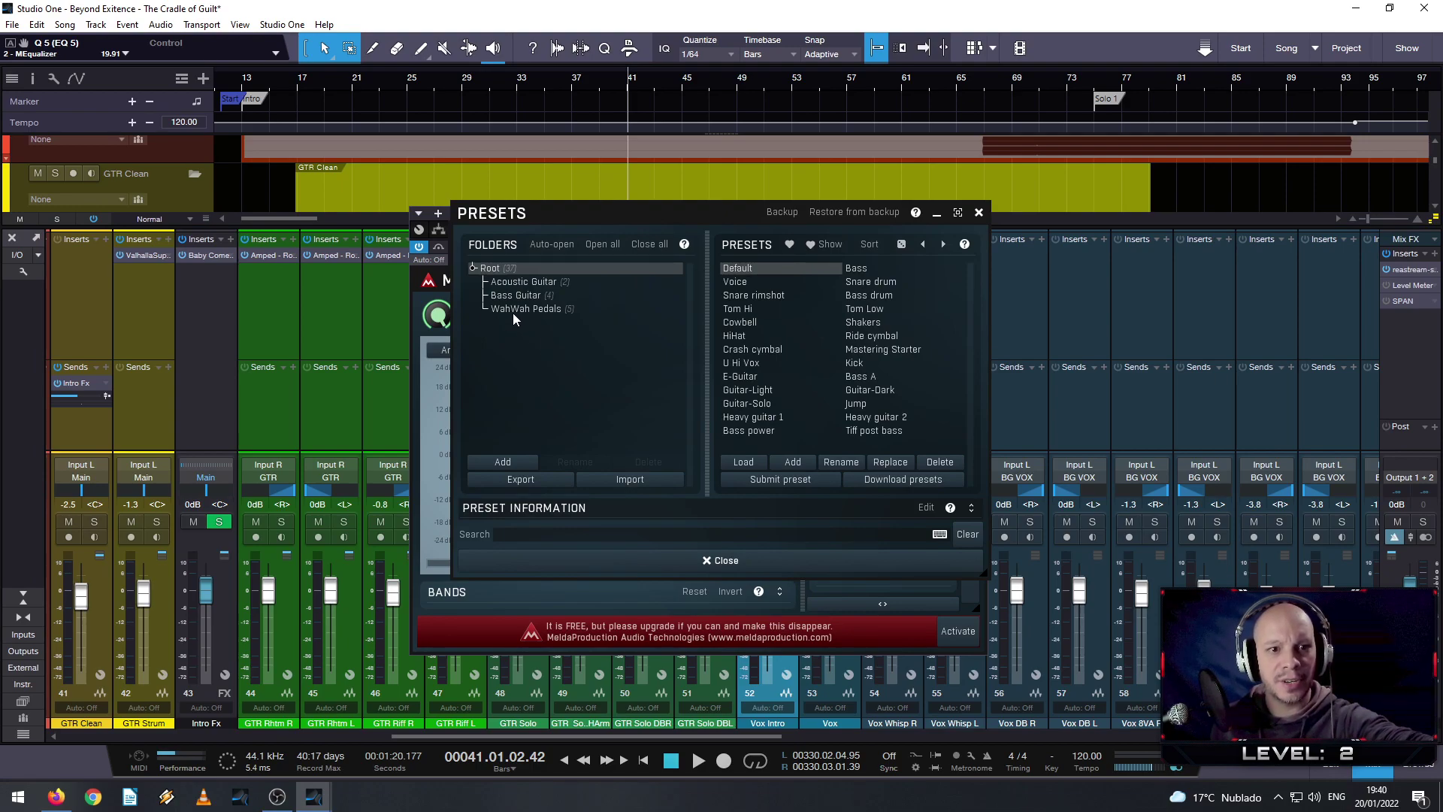
click(752, 283)
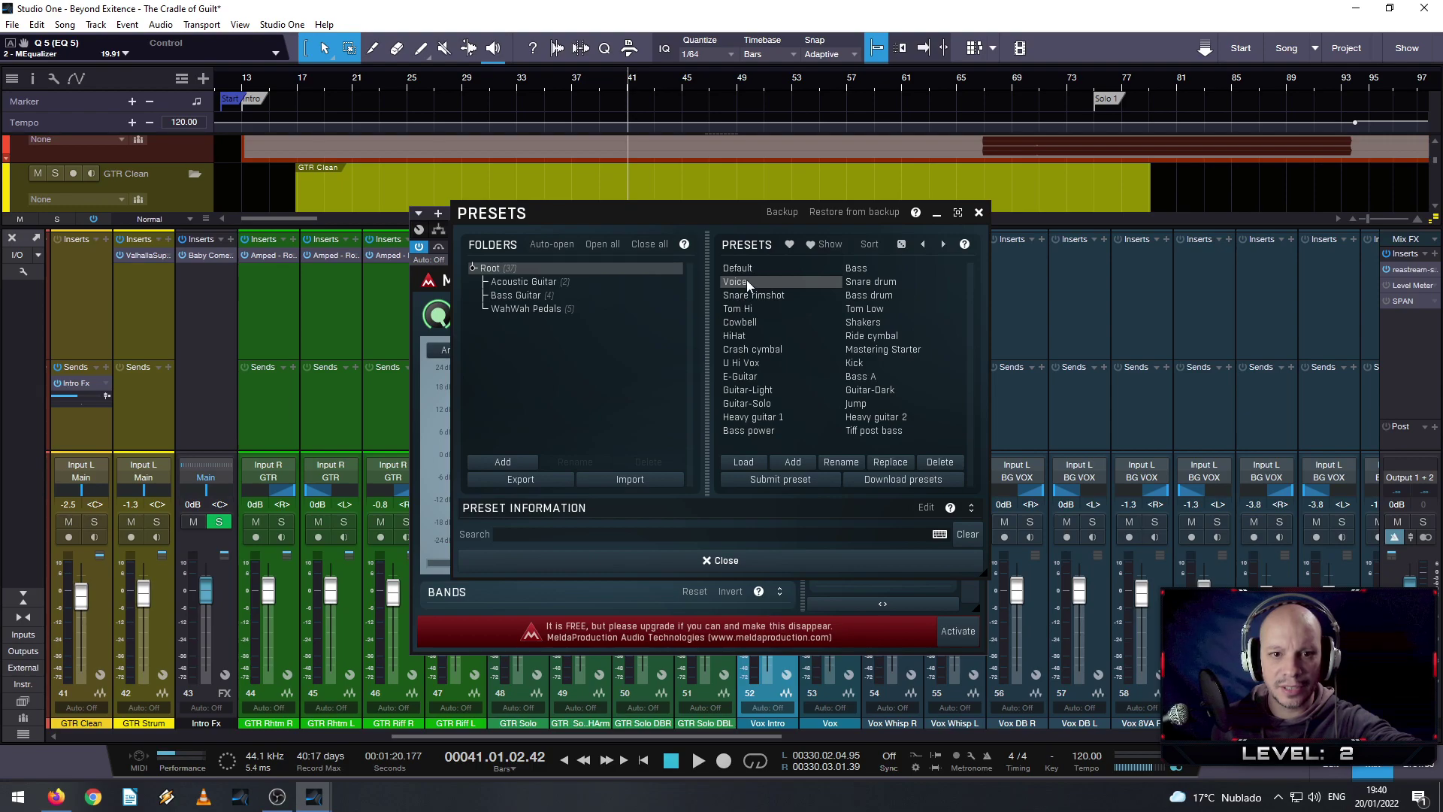
click(980, 215)
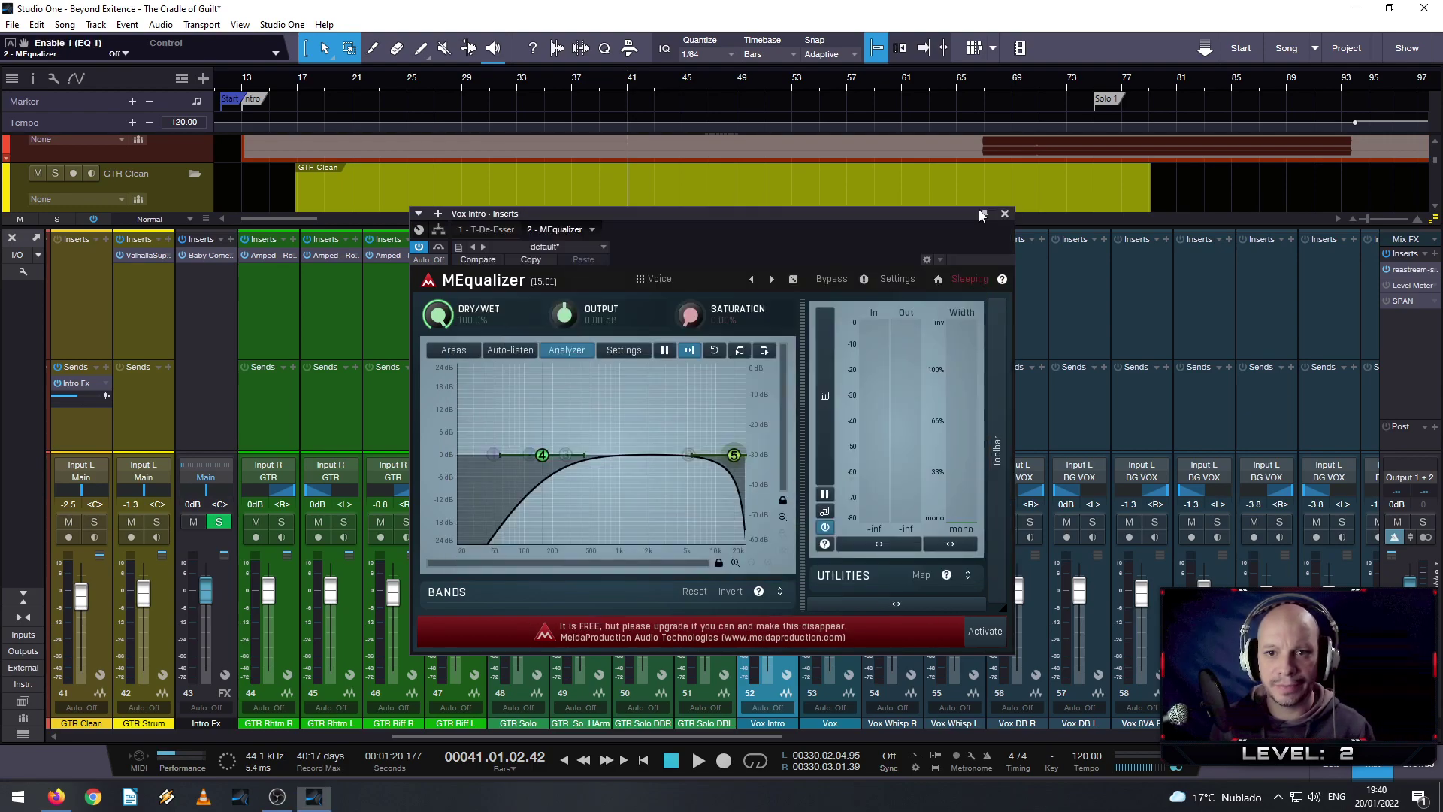
key(space)
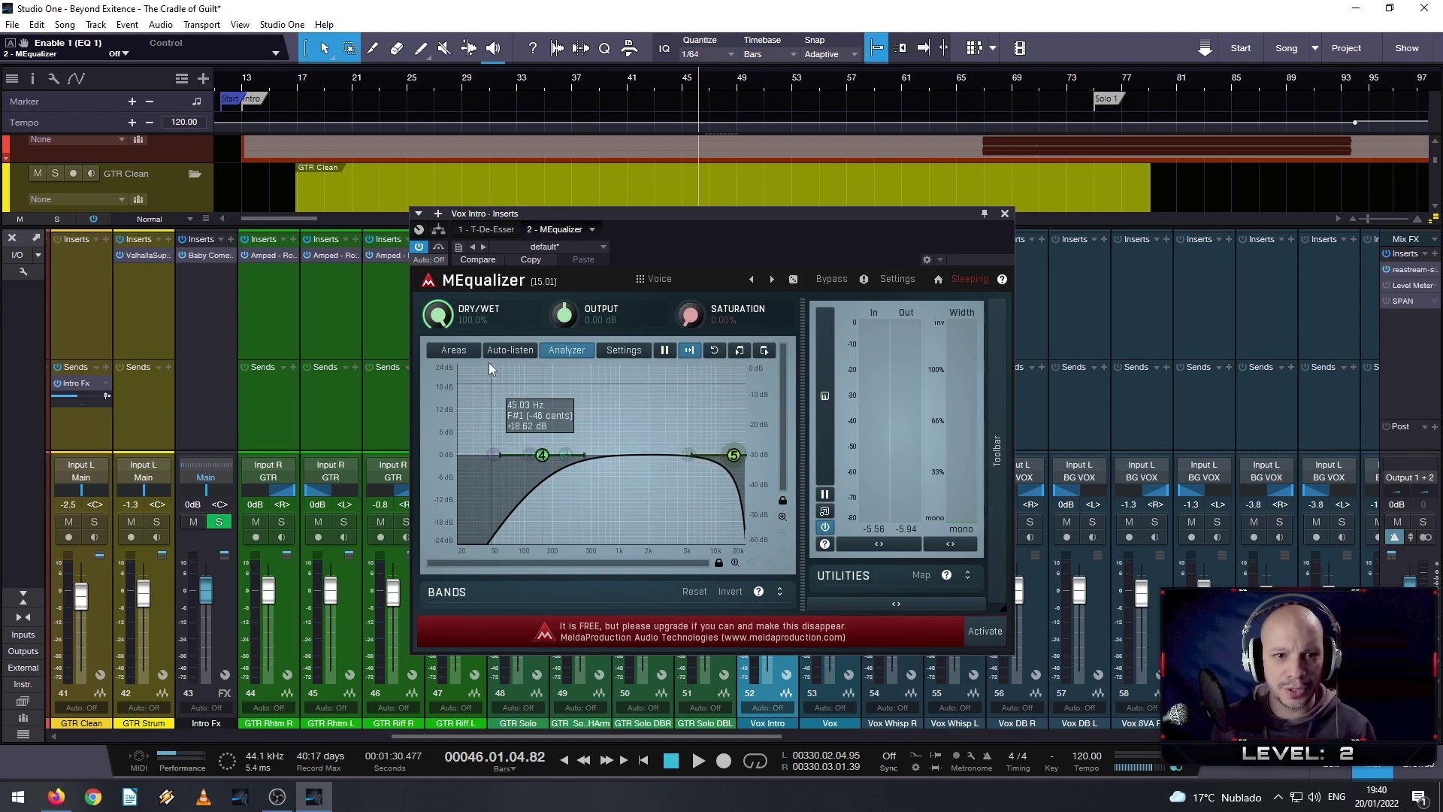
- Close the equalizer and remove MEqualizer from the Vox Intro inserts
click(1006, 215)
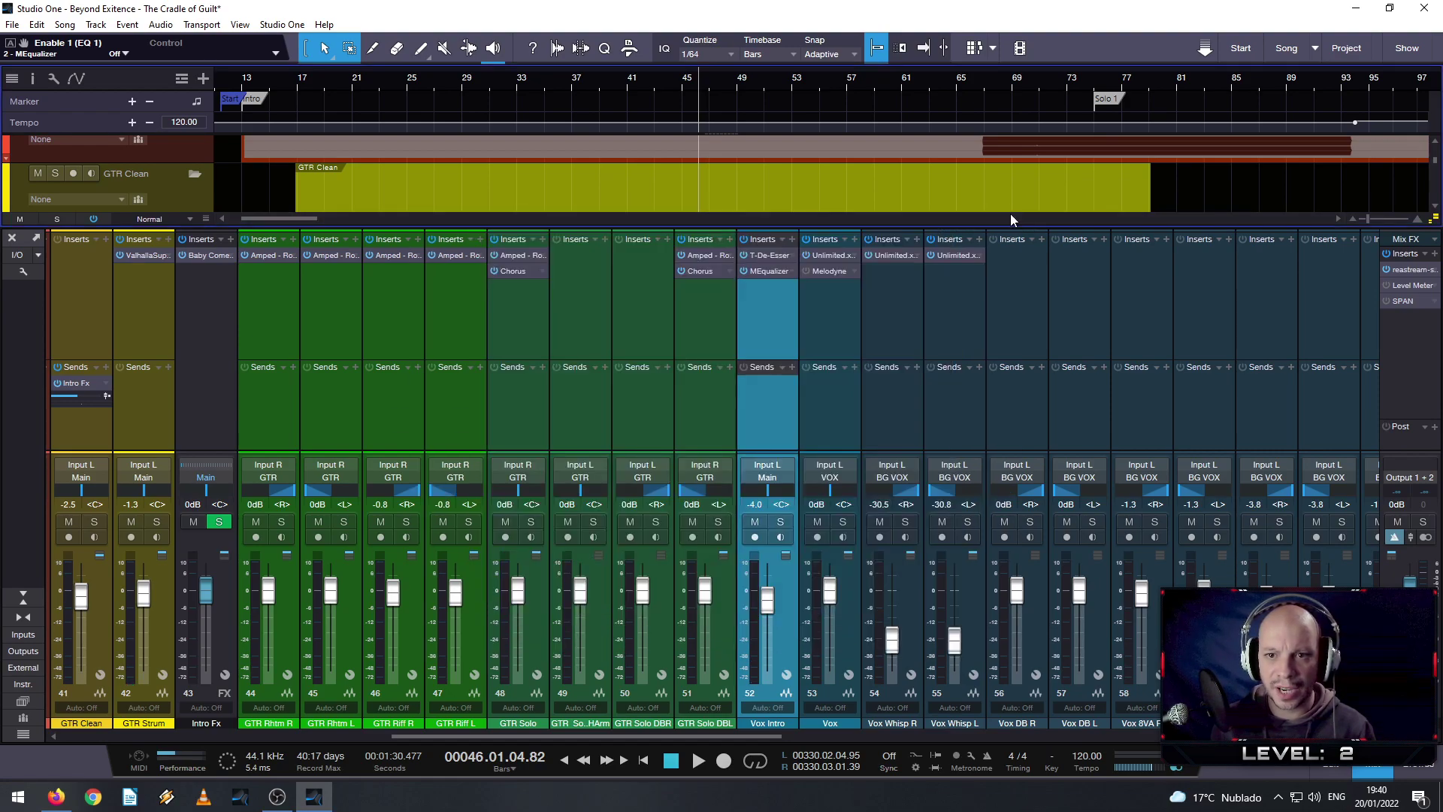
right_click(758, 275)
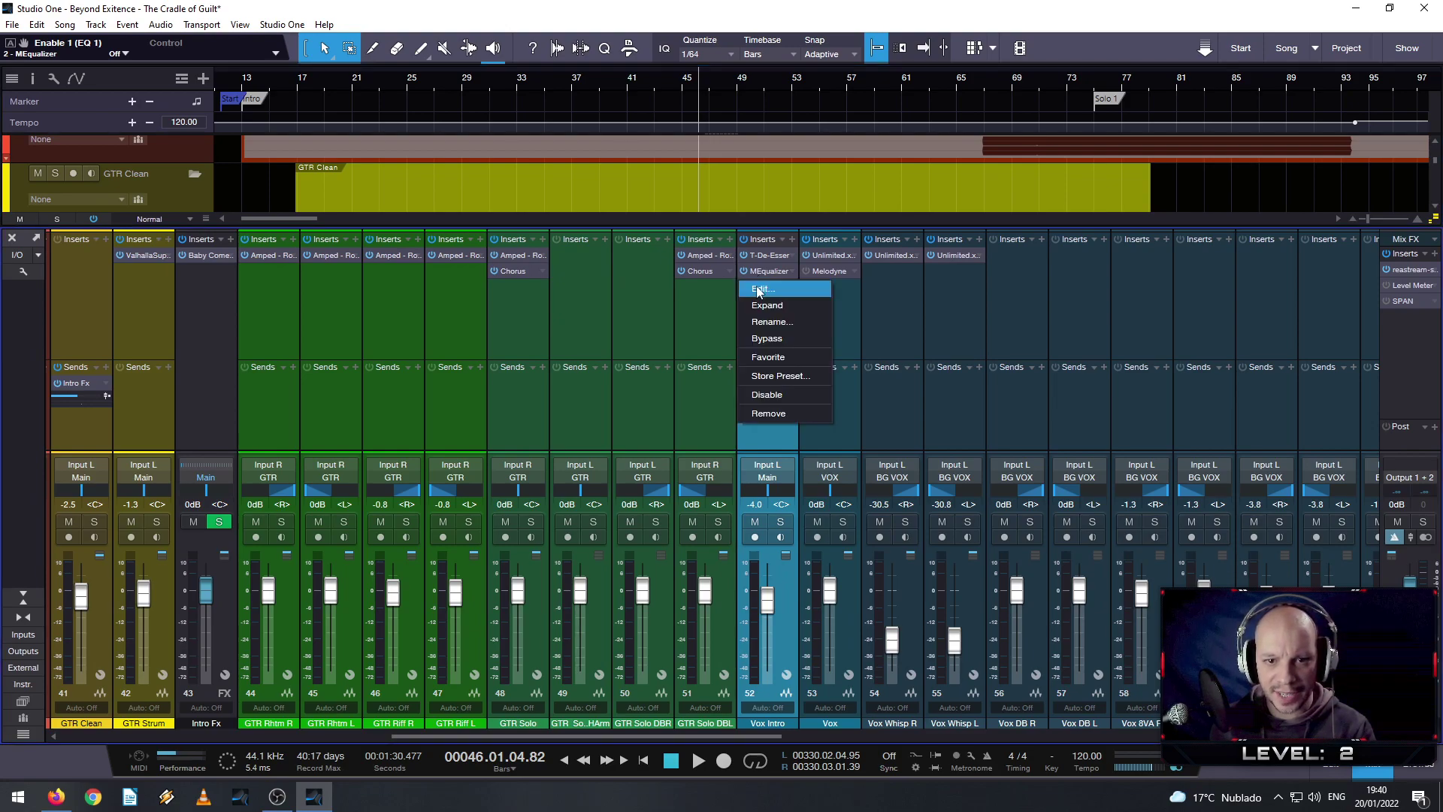
click(765, 413)
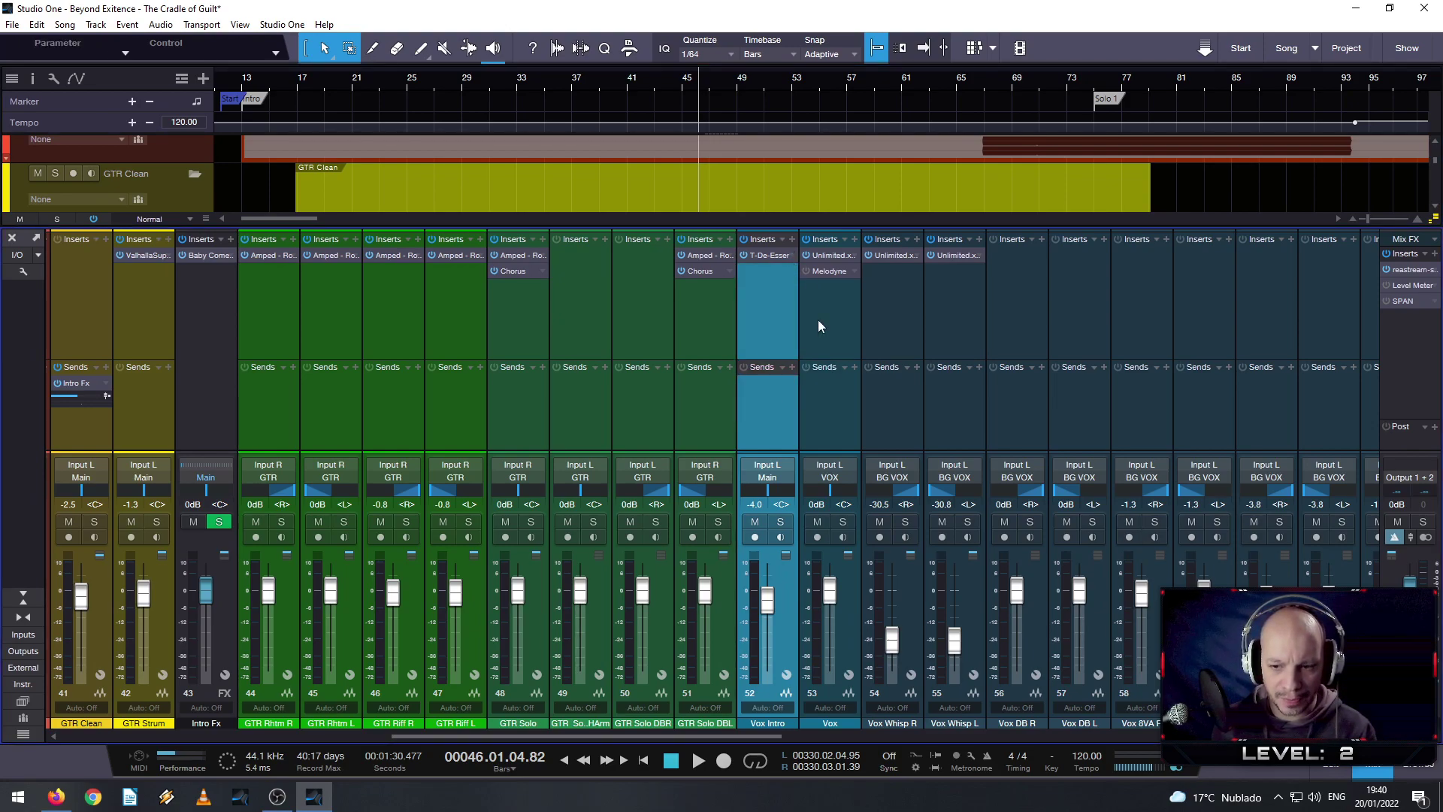
- Try Klanghelm's DC1A3 as an insert on the Vox Intro channel and remove it again
click(1423, 765)
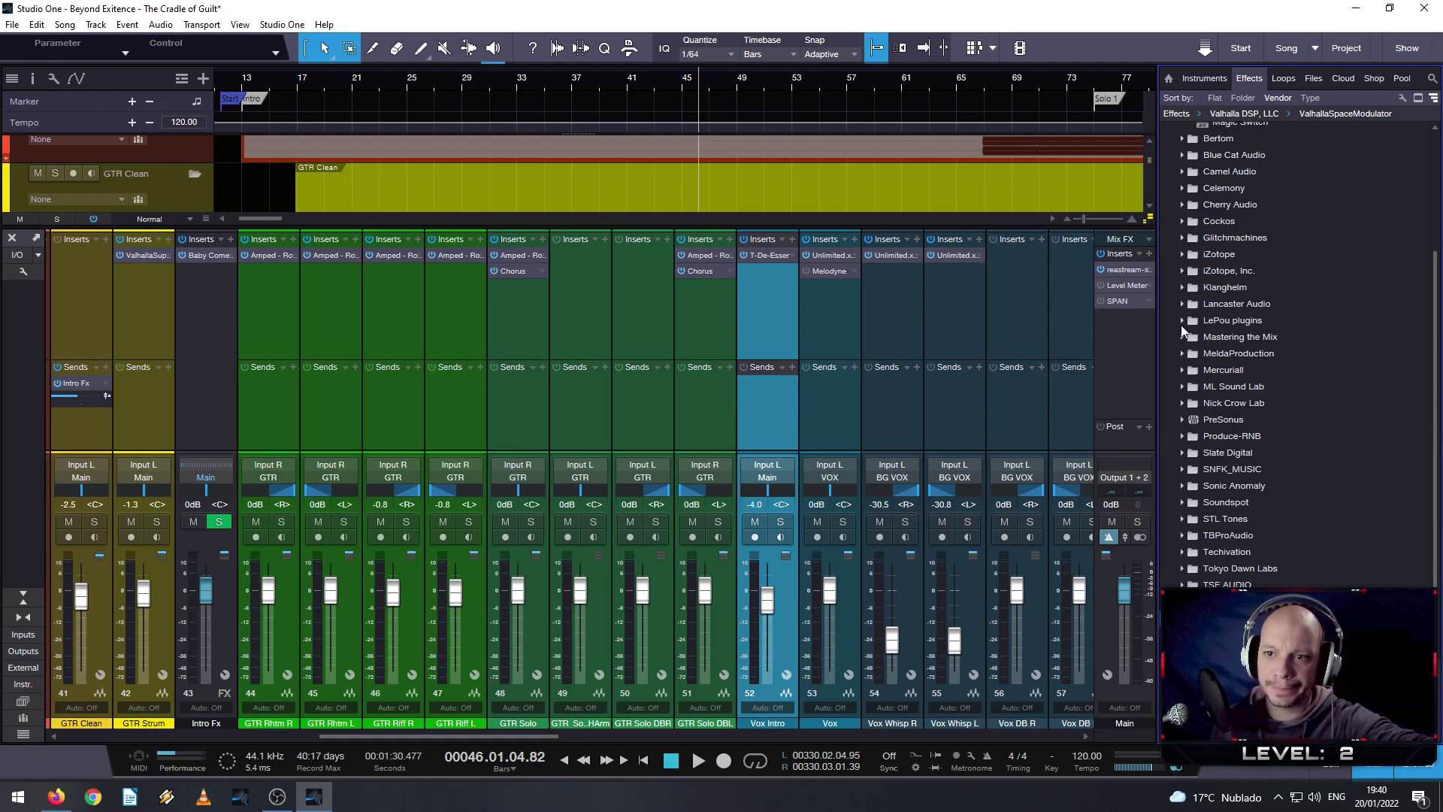
click(1183, 289)
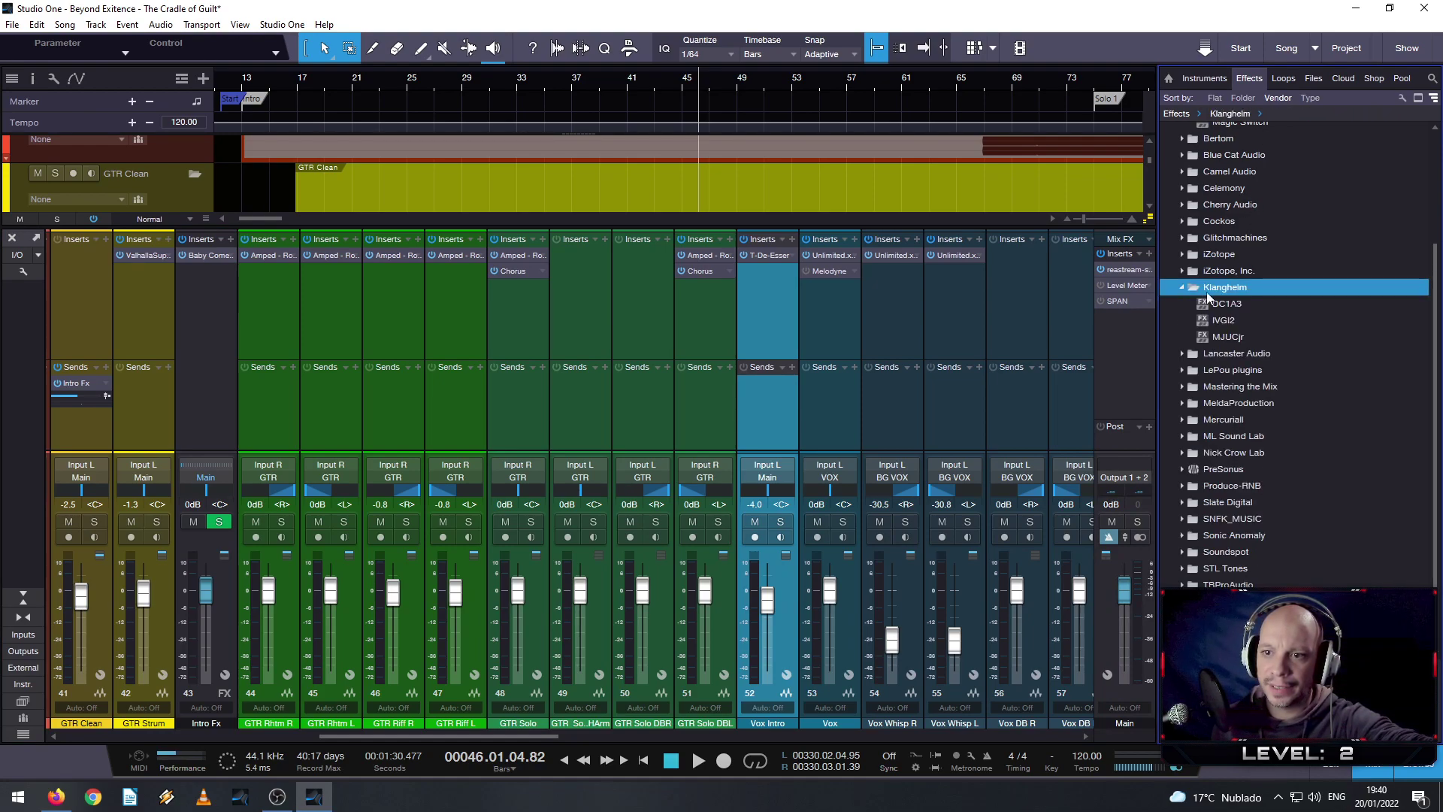
drag(1237, 303, 780, 293)
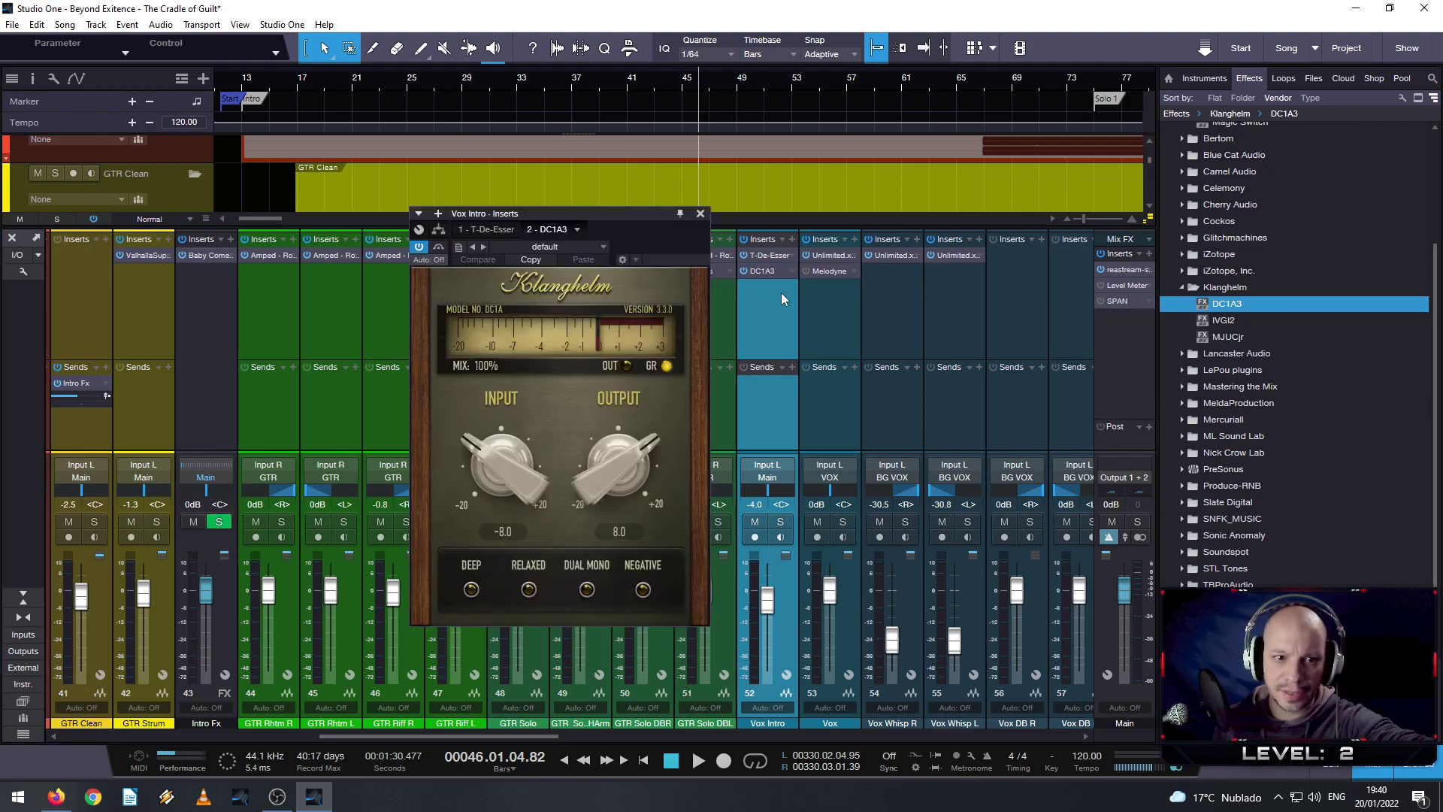
click(701, 215)
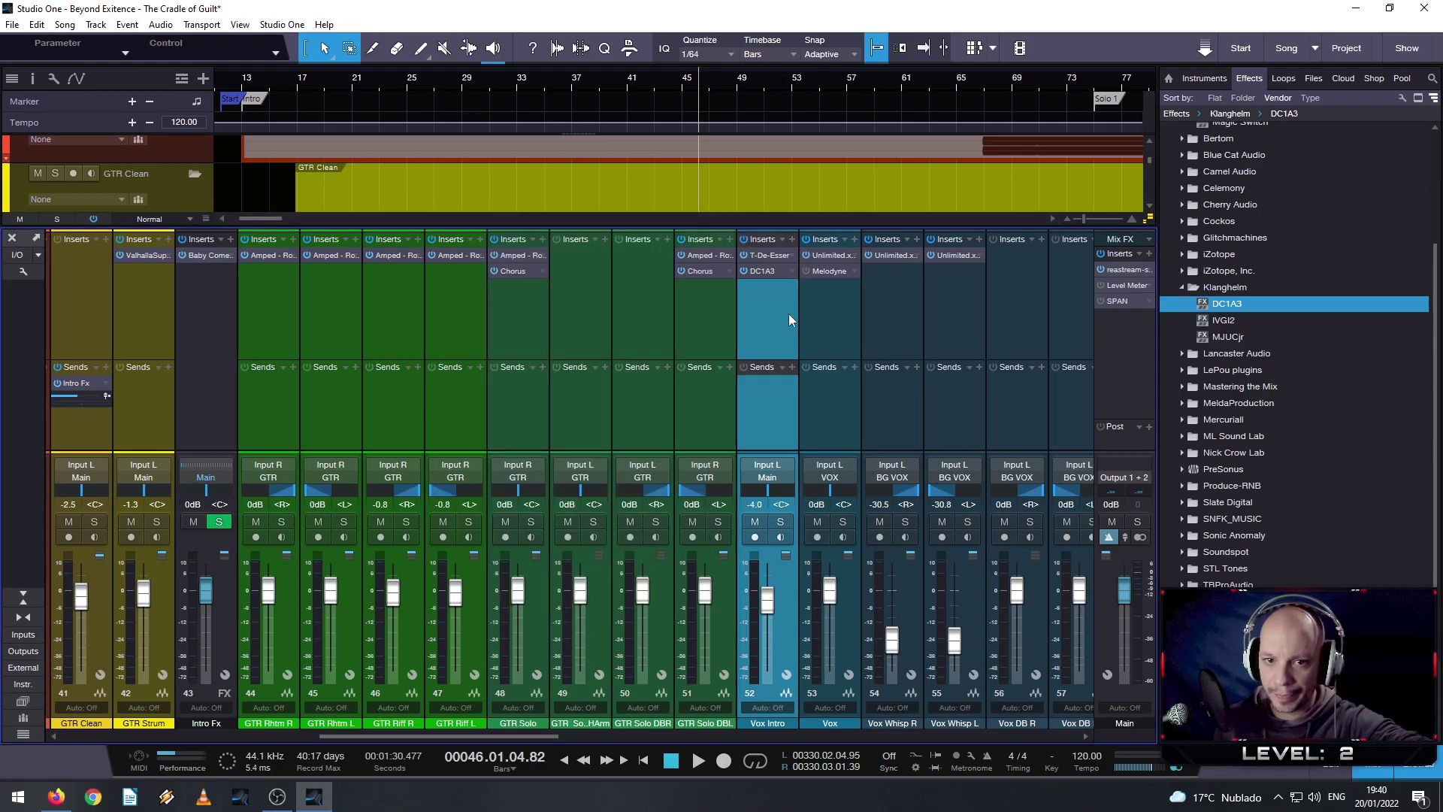
right_click(789, 273)
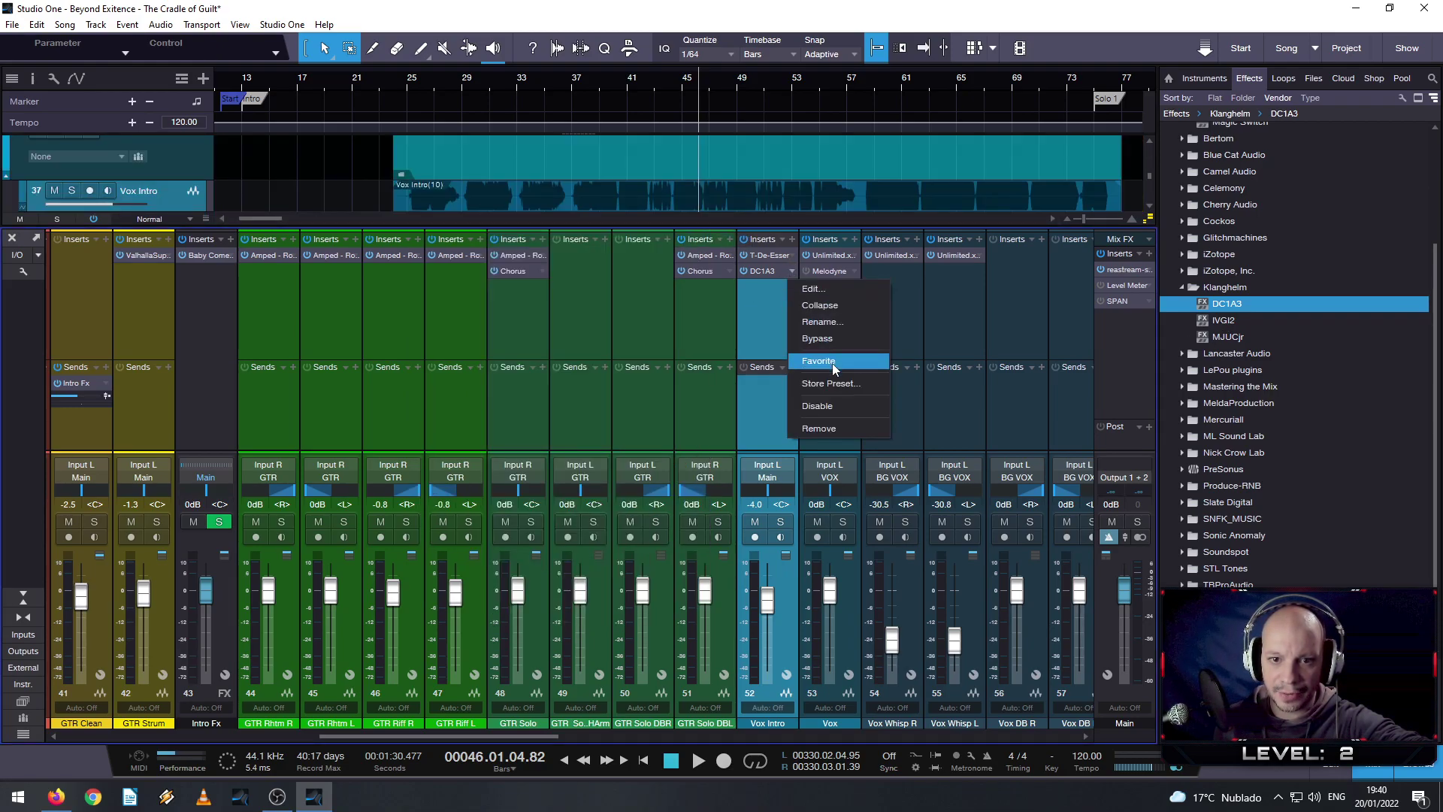
click(818, 428)
- Insert Klanghelm's IVGI2 and MJUCjr on the Vox Intro channel, and remove IVGI2 so MJUCjr follows T-De-Esser
drag(1224, 320, 779, 301)
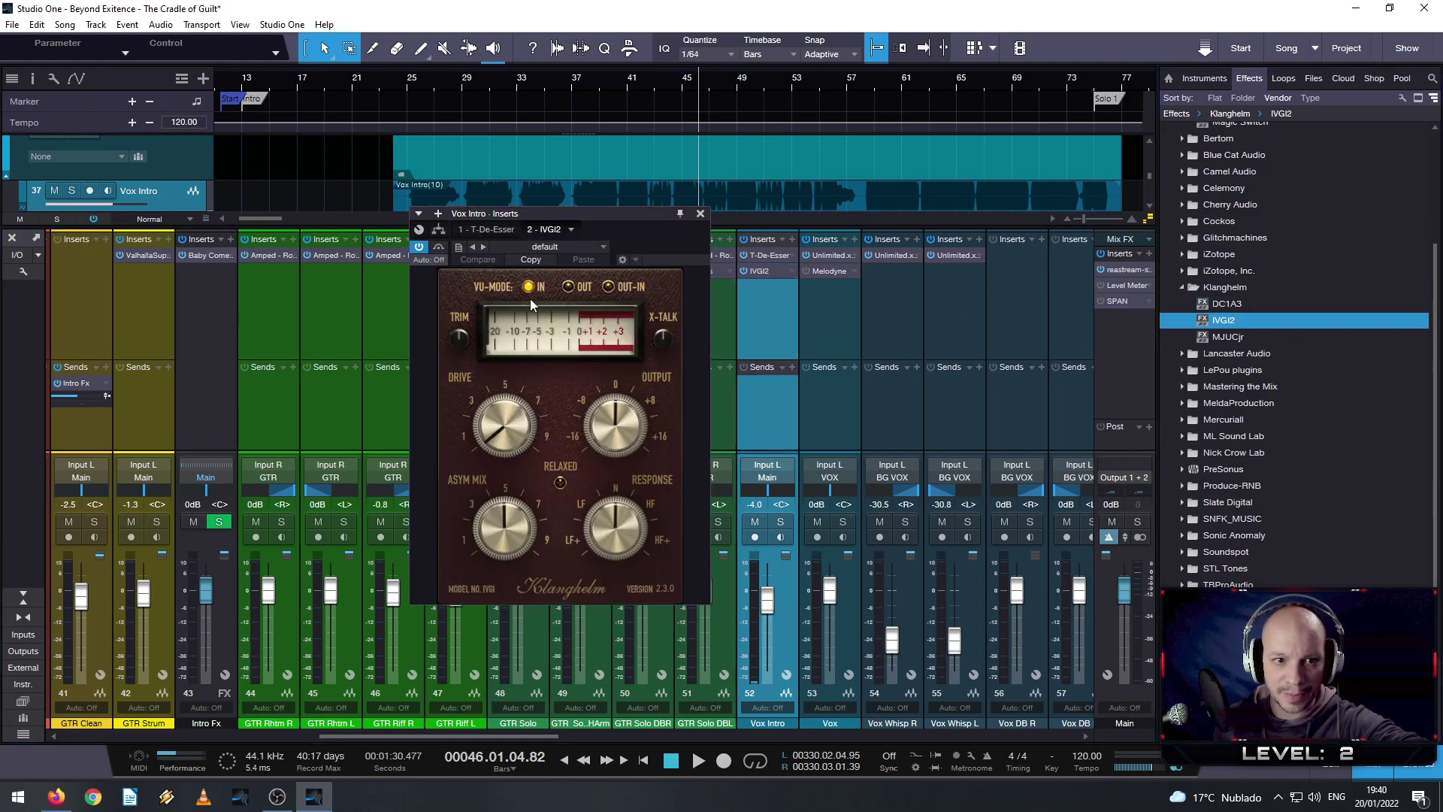
click(698, 215)
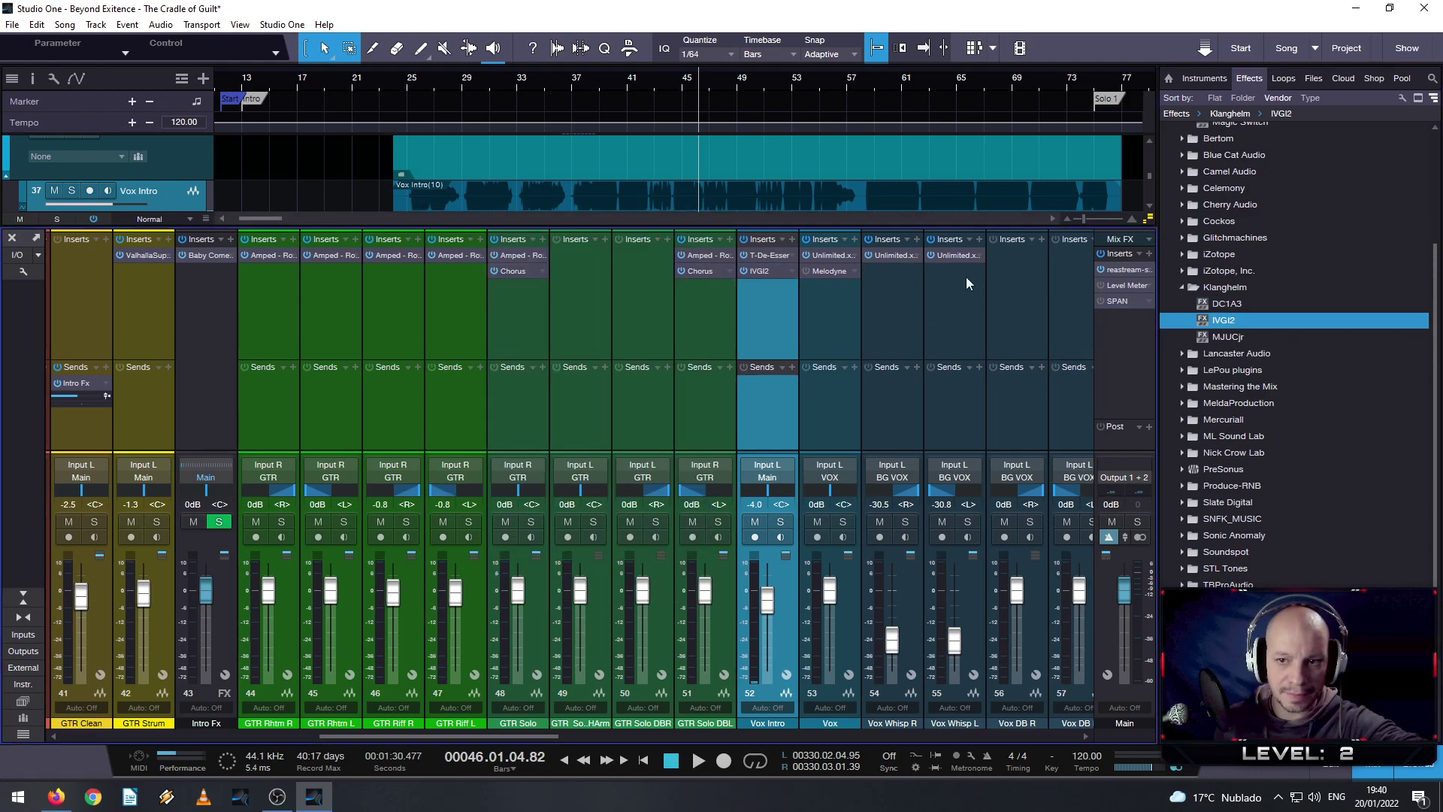
drag(1227, 336, 786, 277)
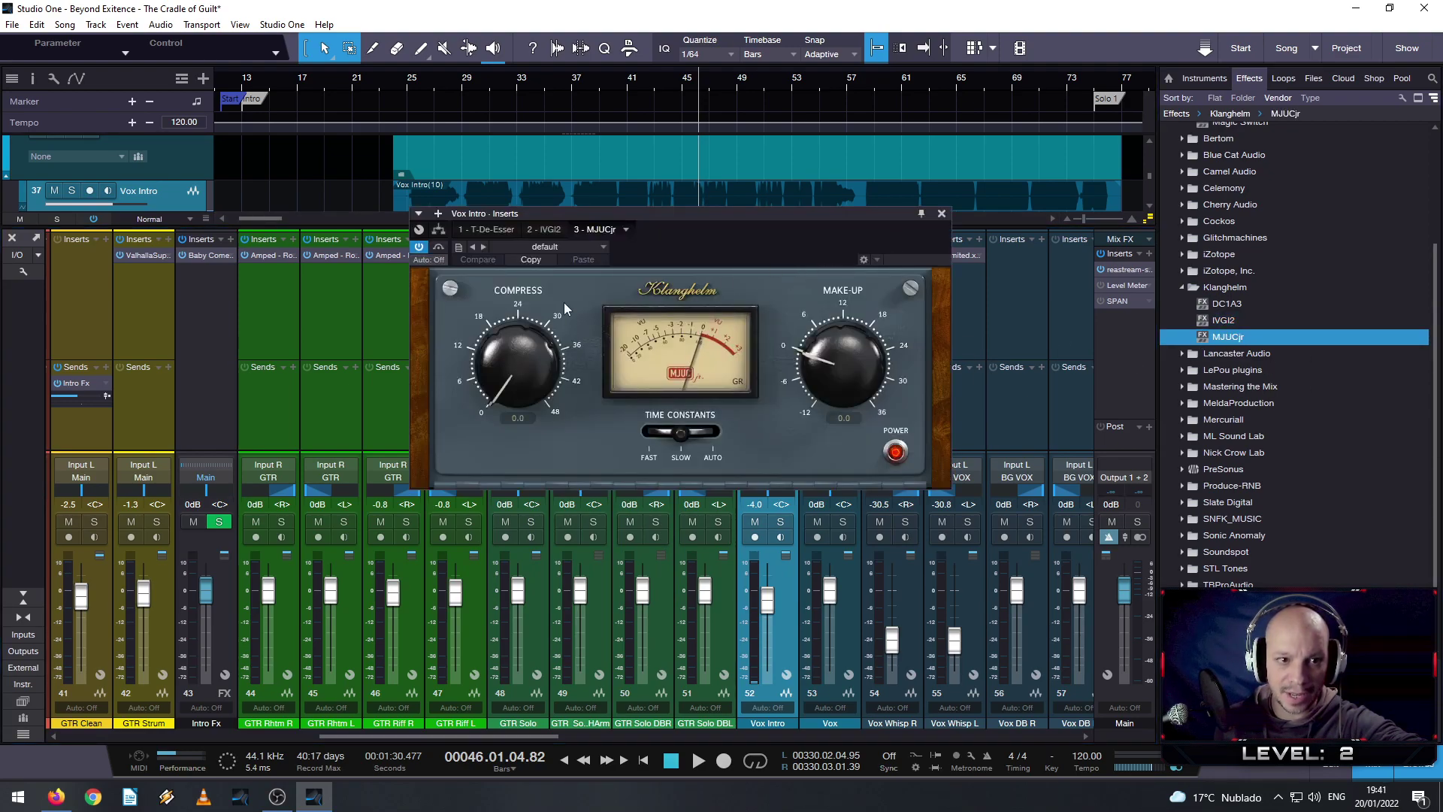
click(941, 214)
click(789, 270)
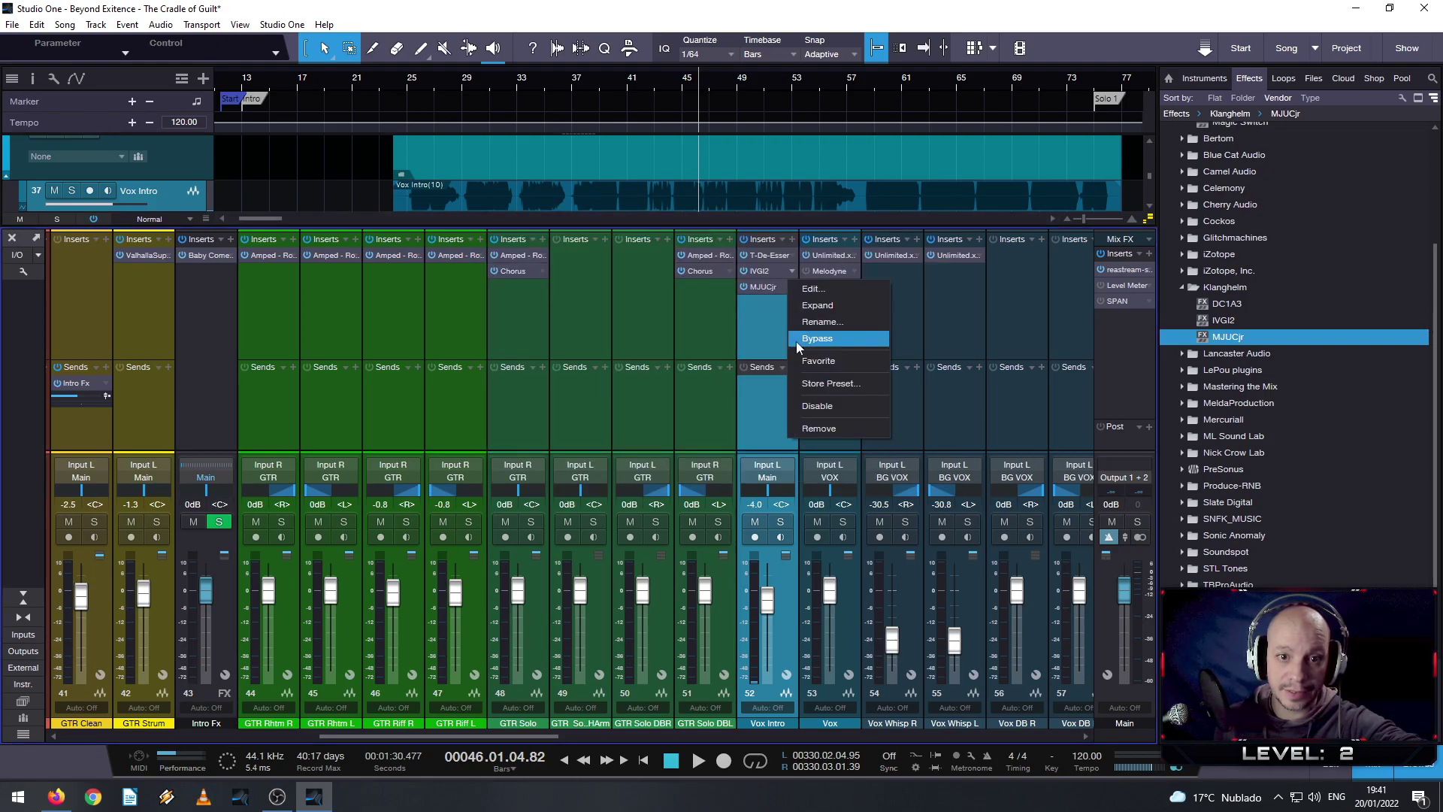
click(824, 427)
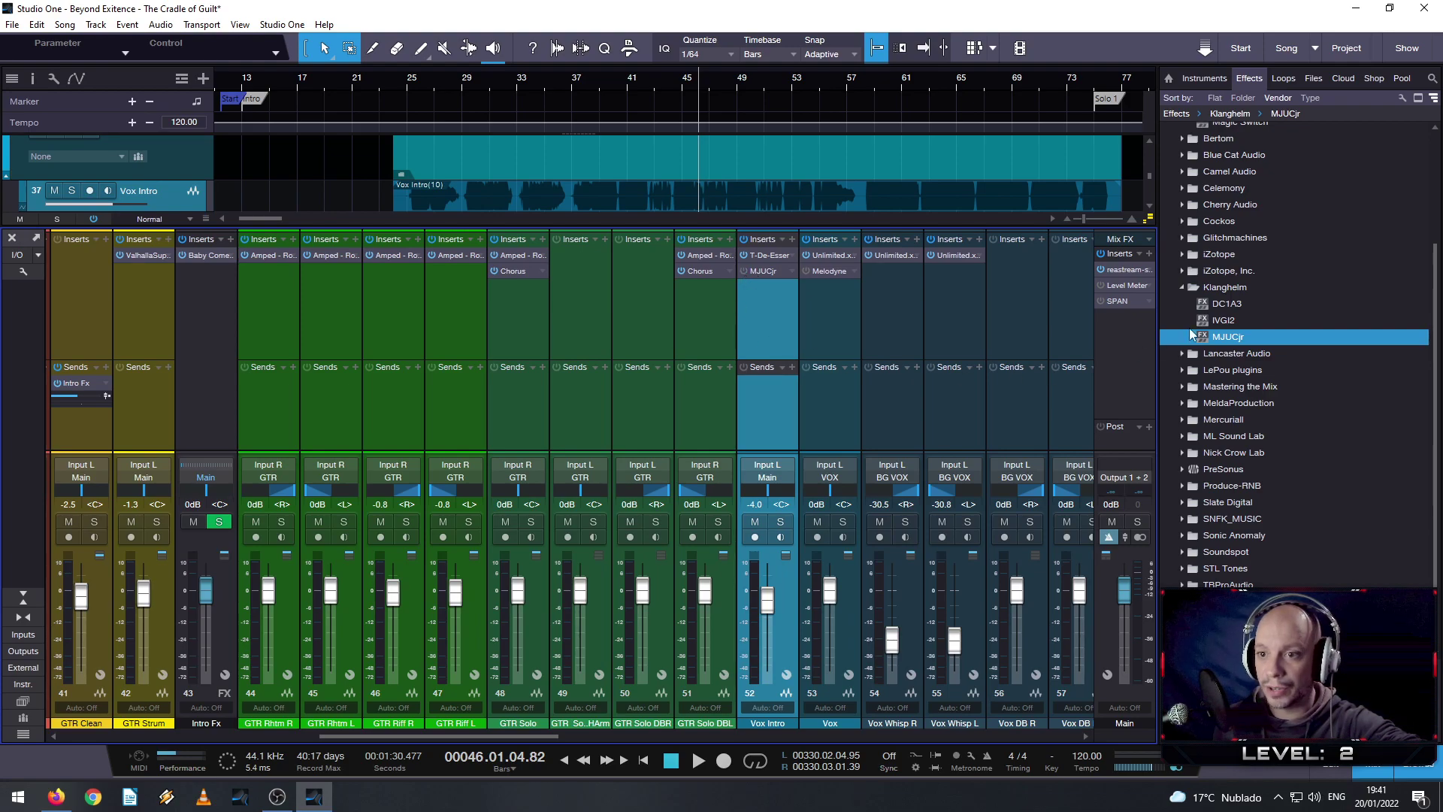
- Insert Pro EQ on the Vox Intro channel and place it between T-De-Esser and MJUCjr
click(1184, 289)
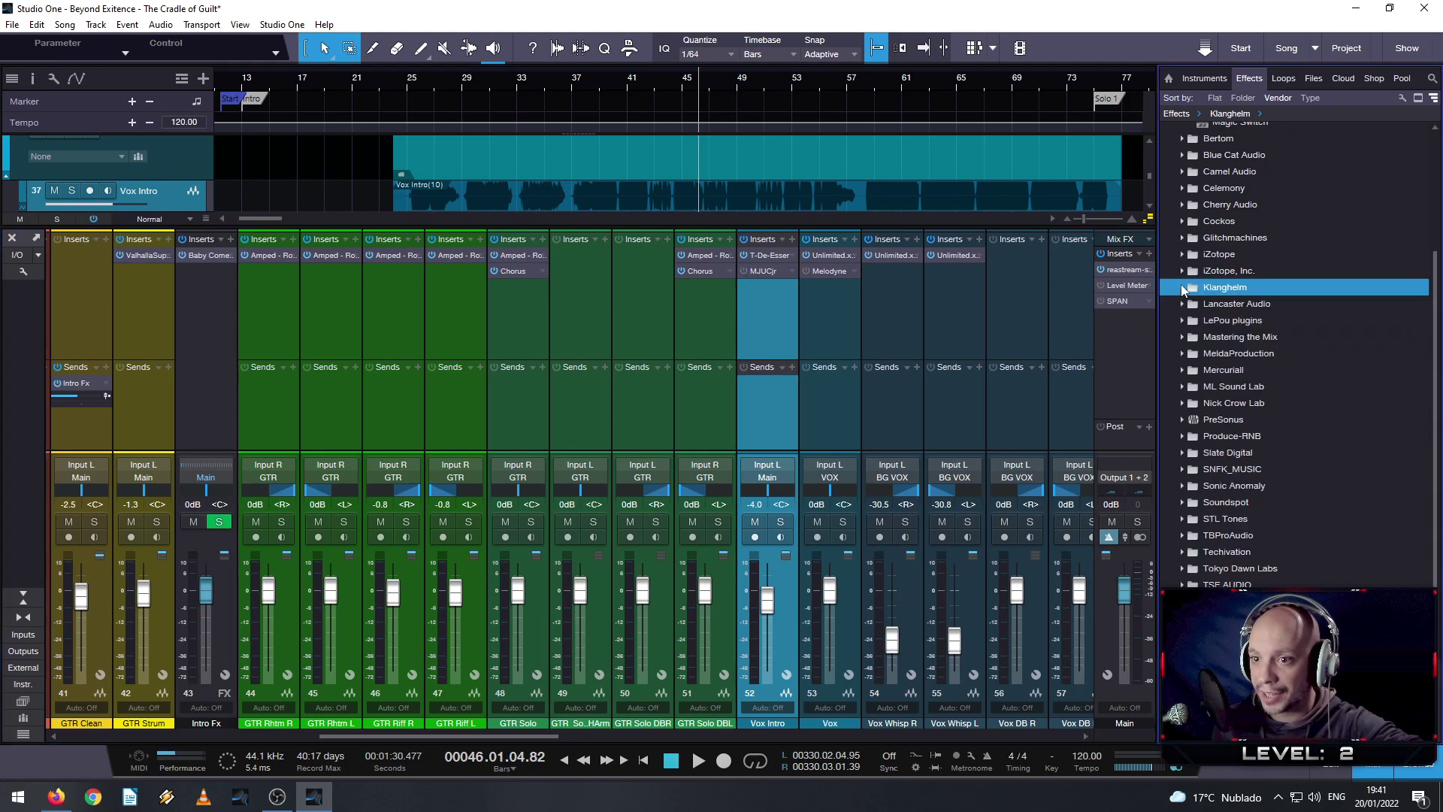
click(1184, 237)
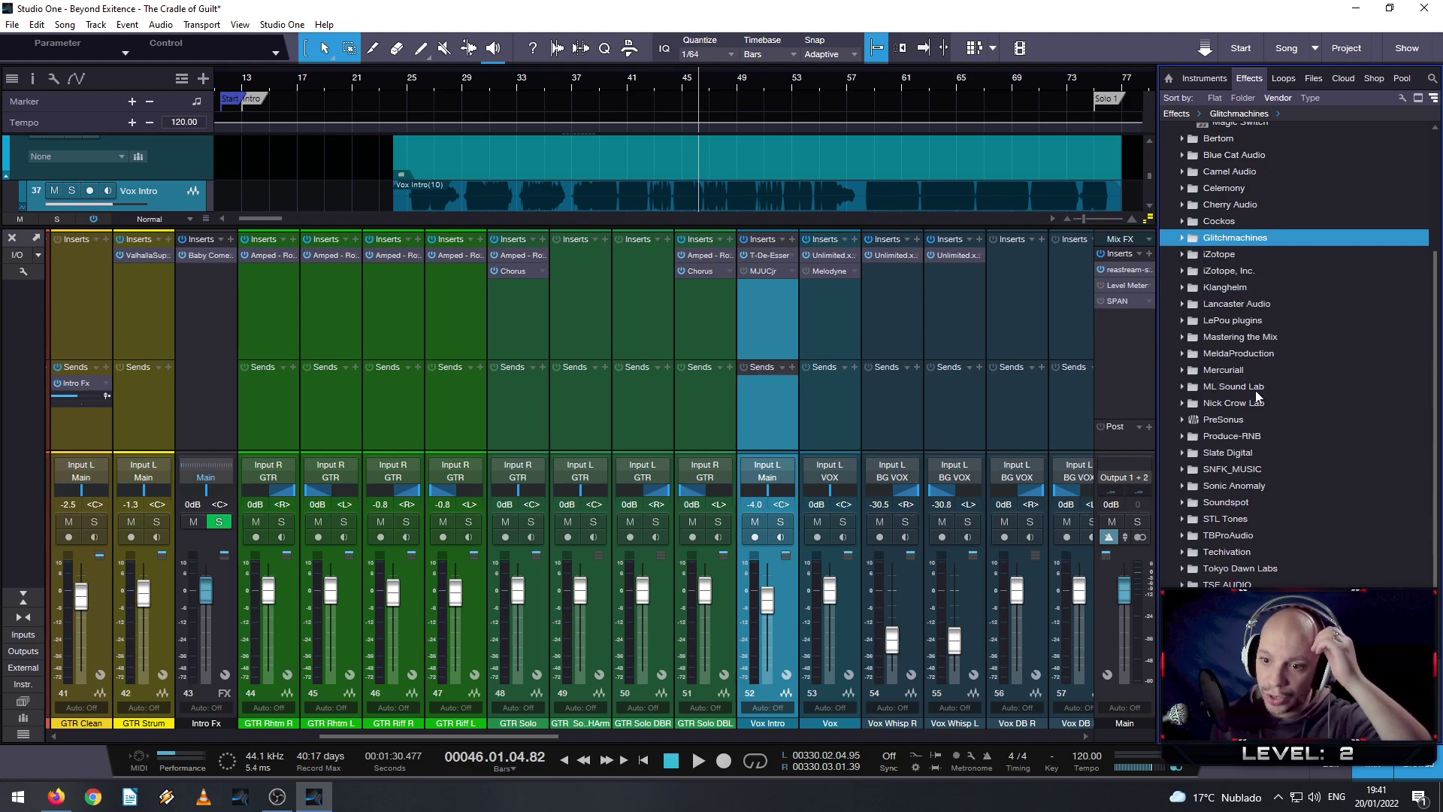
click(792, 240)
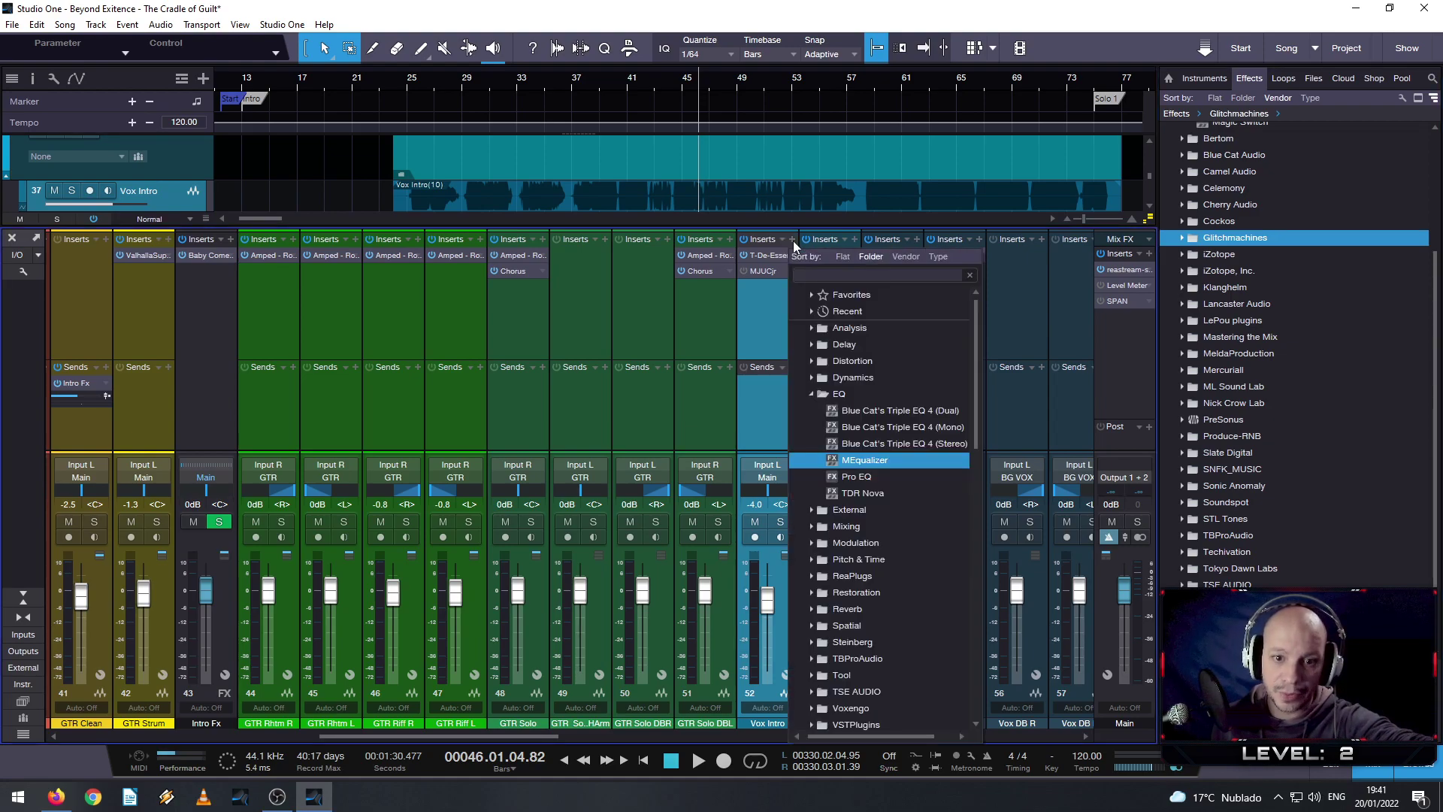
click(859, 478)
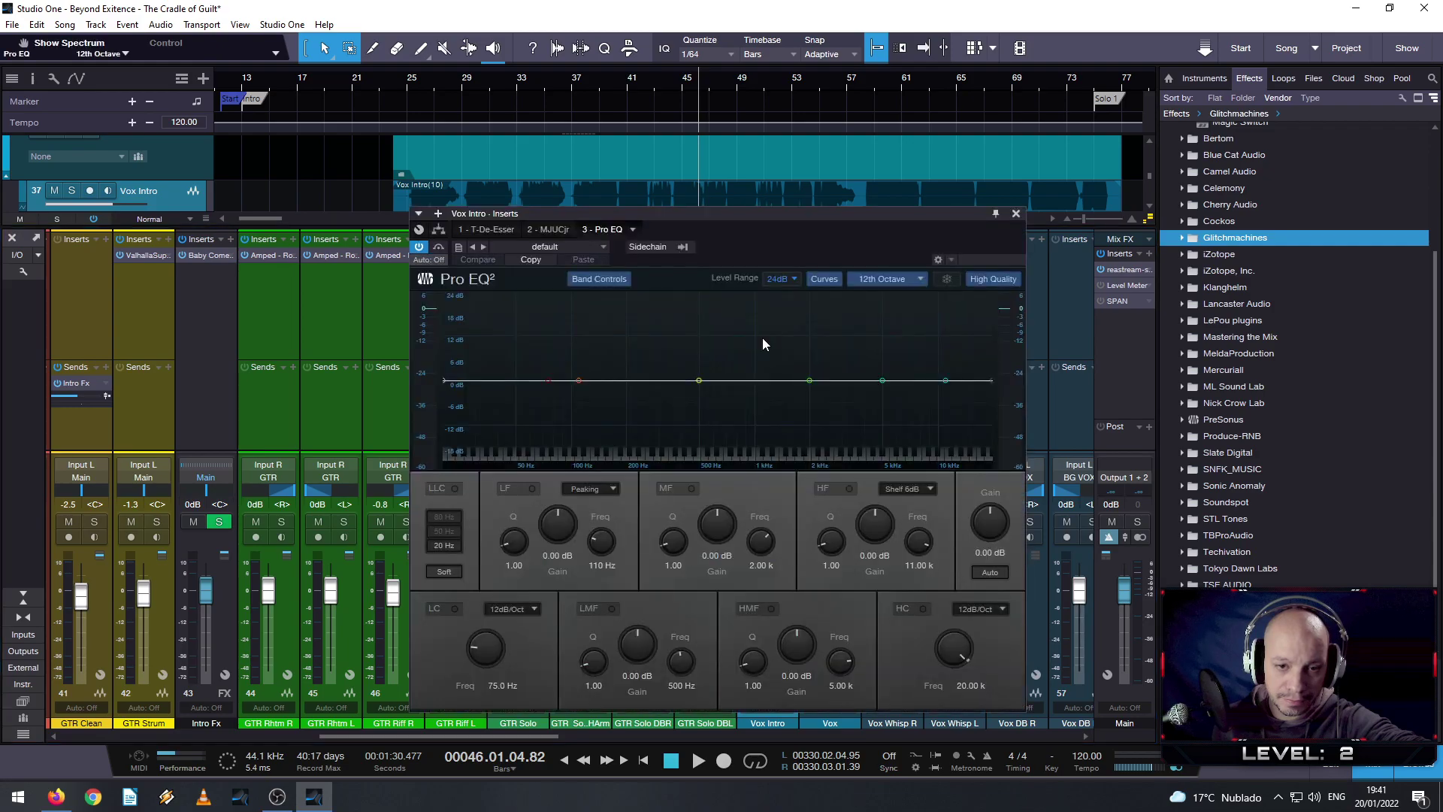
drag(873, 238, 946, 429)
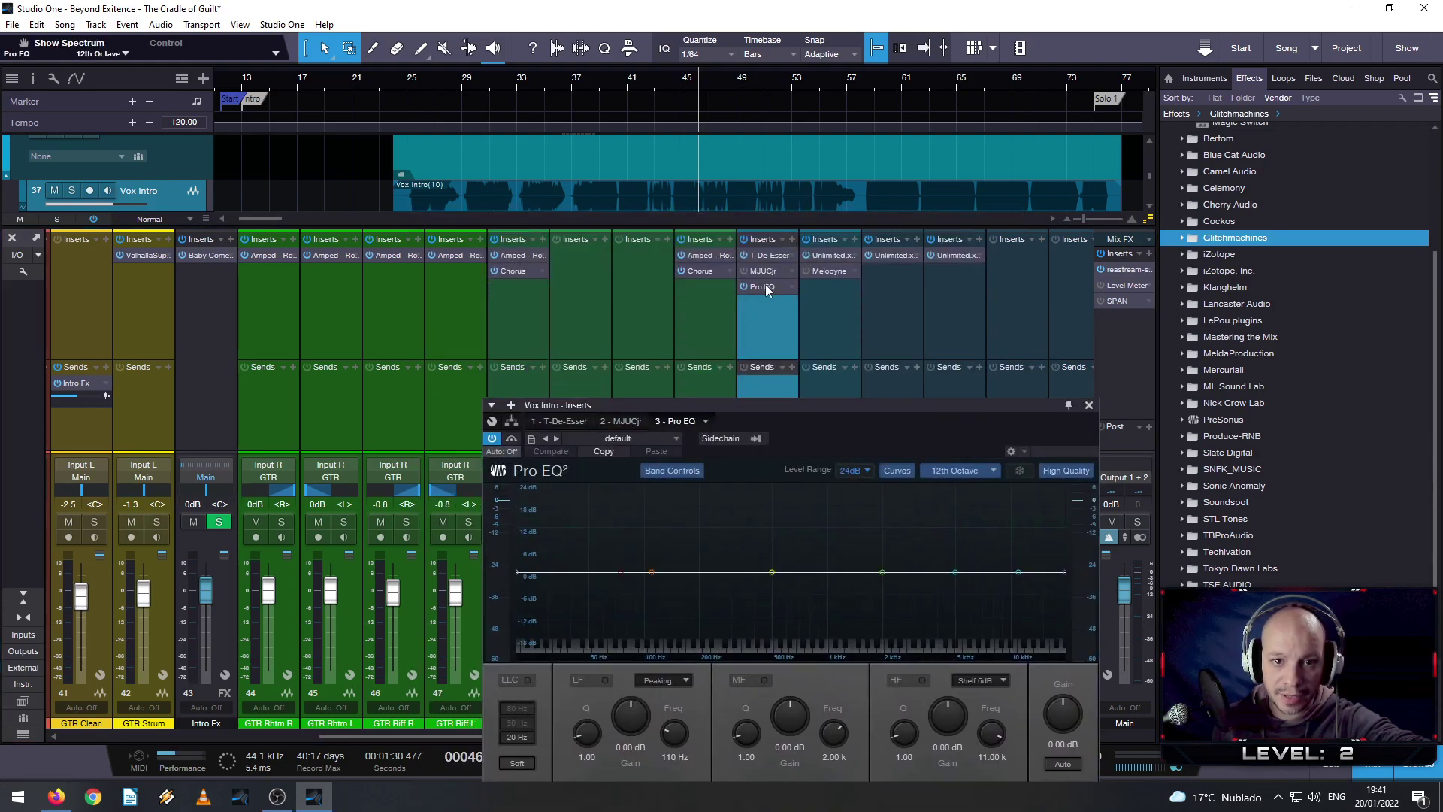
click(1087, 405)
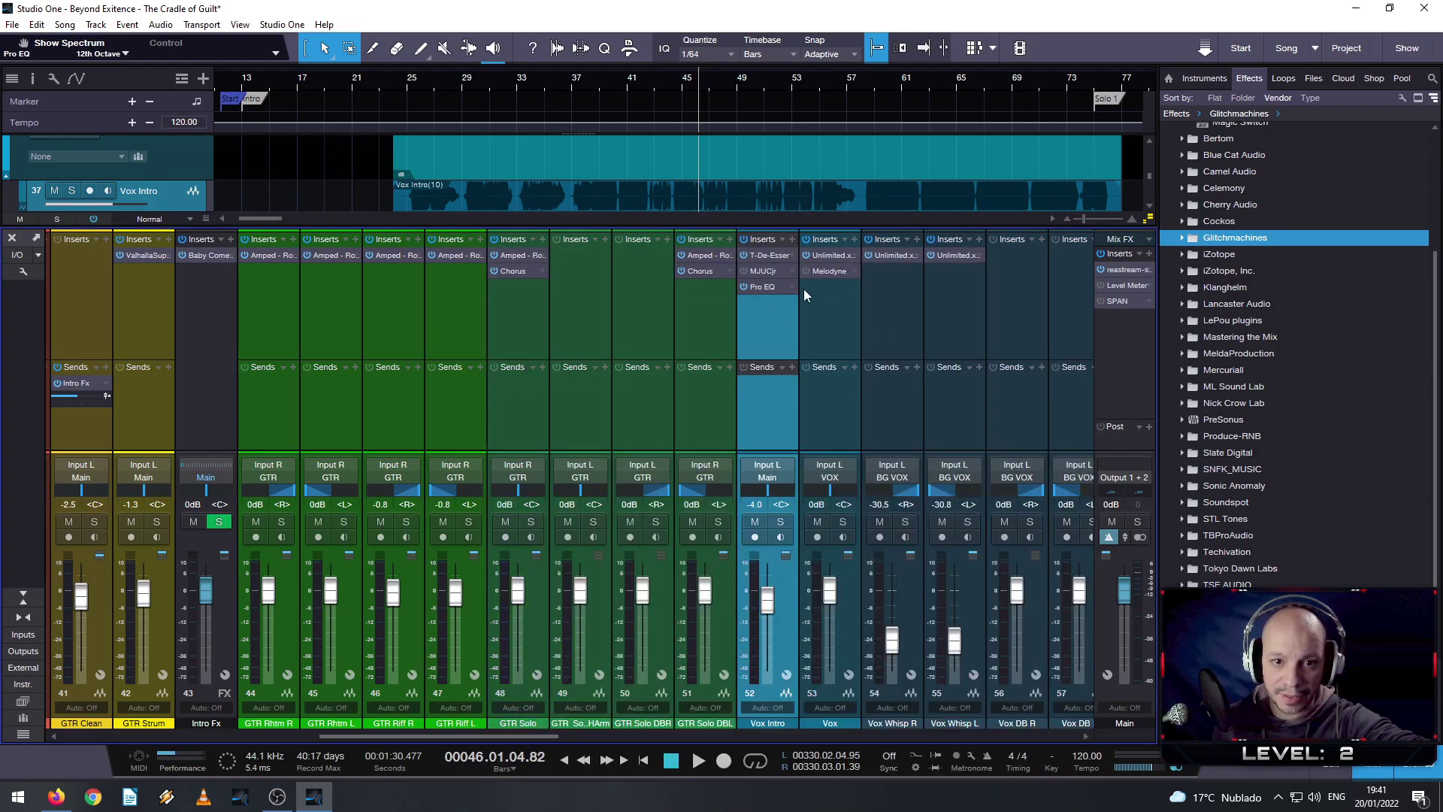
drag(756, 289, 777, 269)
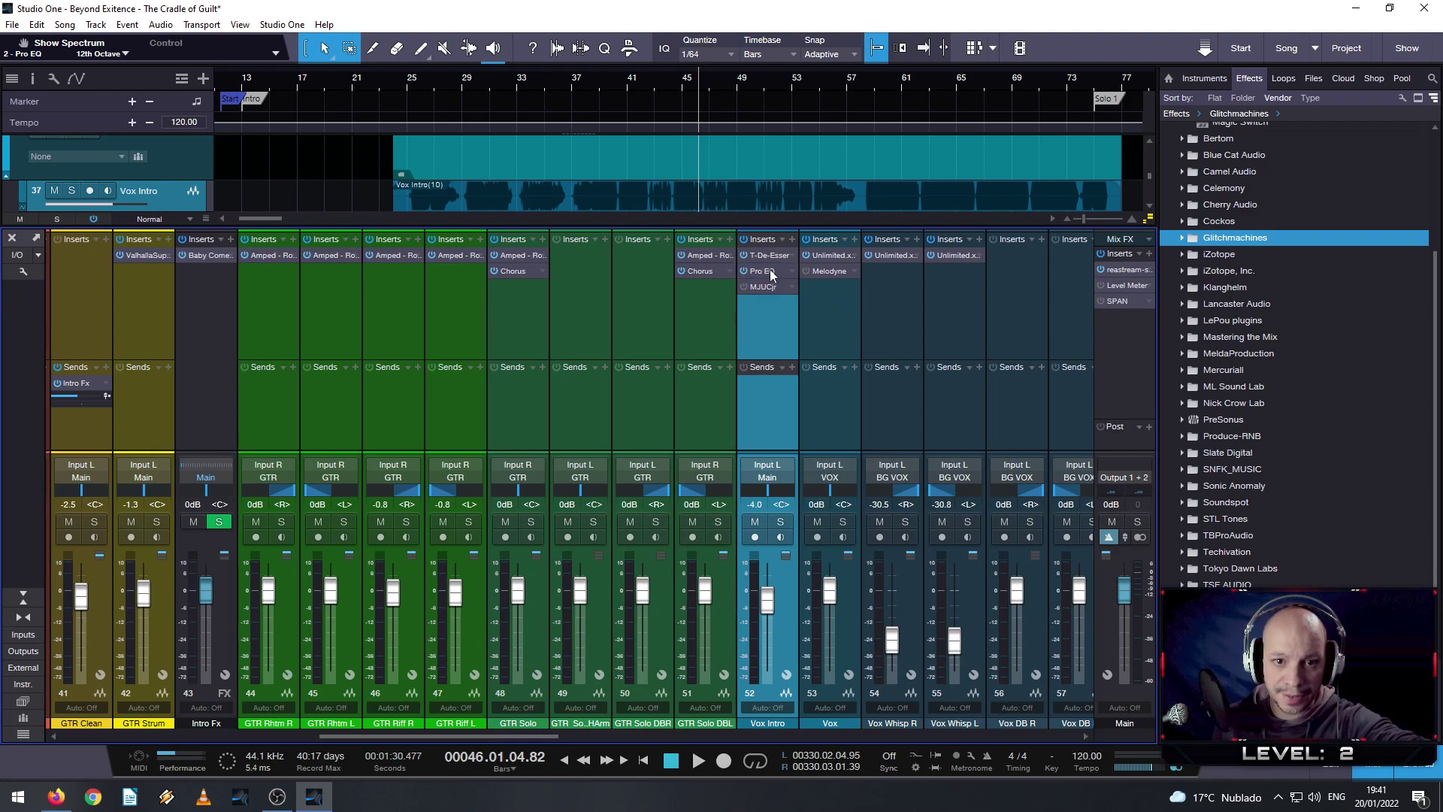
- Open Pro EQ and, during playback, enable its low cut at 148 Hz with a 24dB/Oct slope
click(769, 269)
drag(789, 404, 733, 195)
key(space)
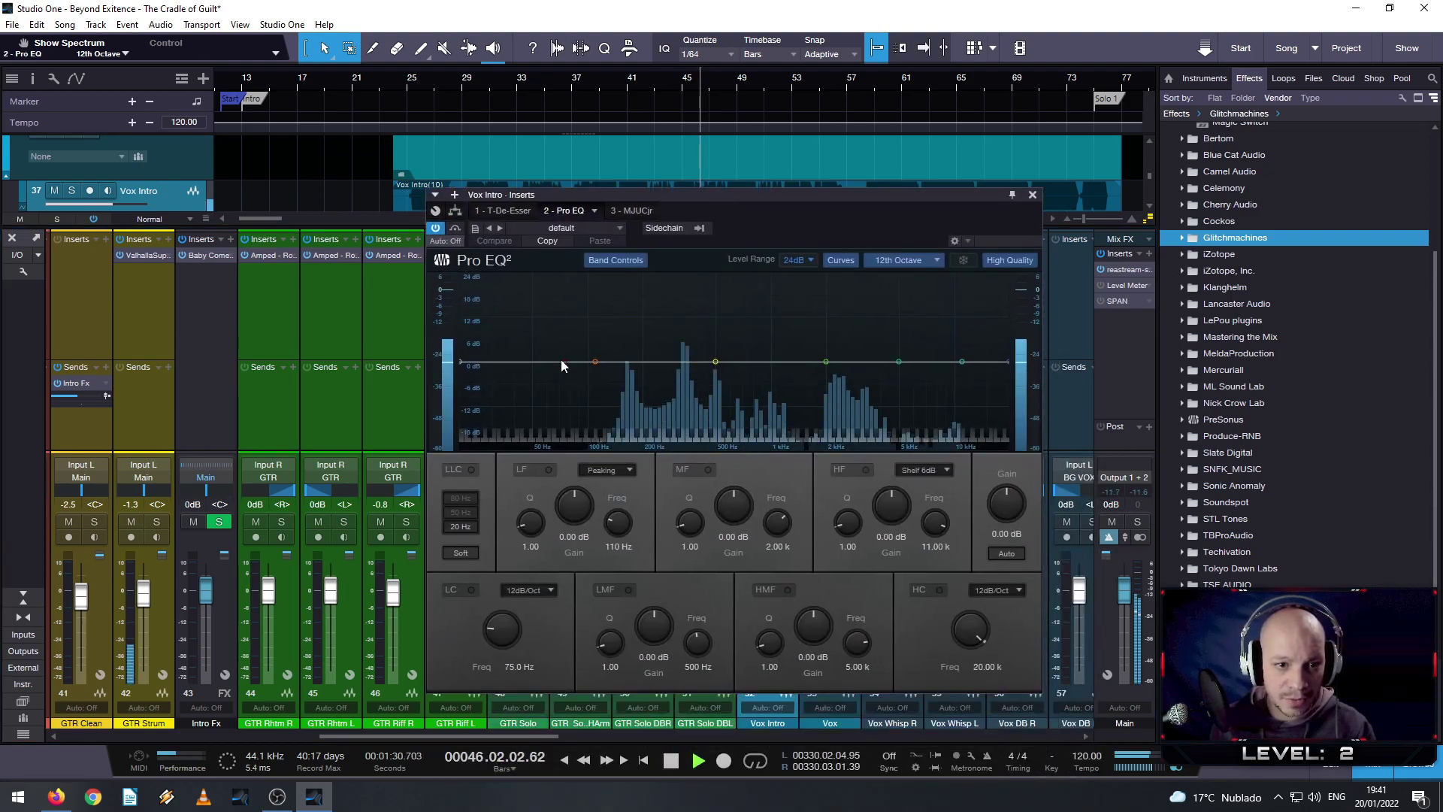
drag(565, 363, 621, 368)
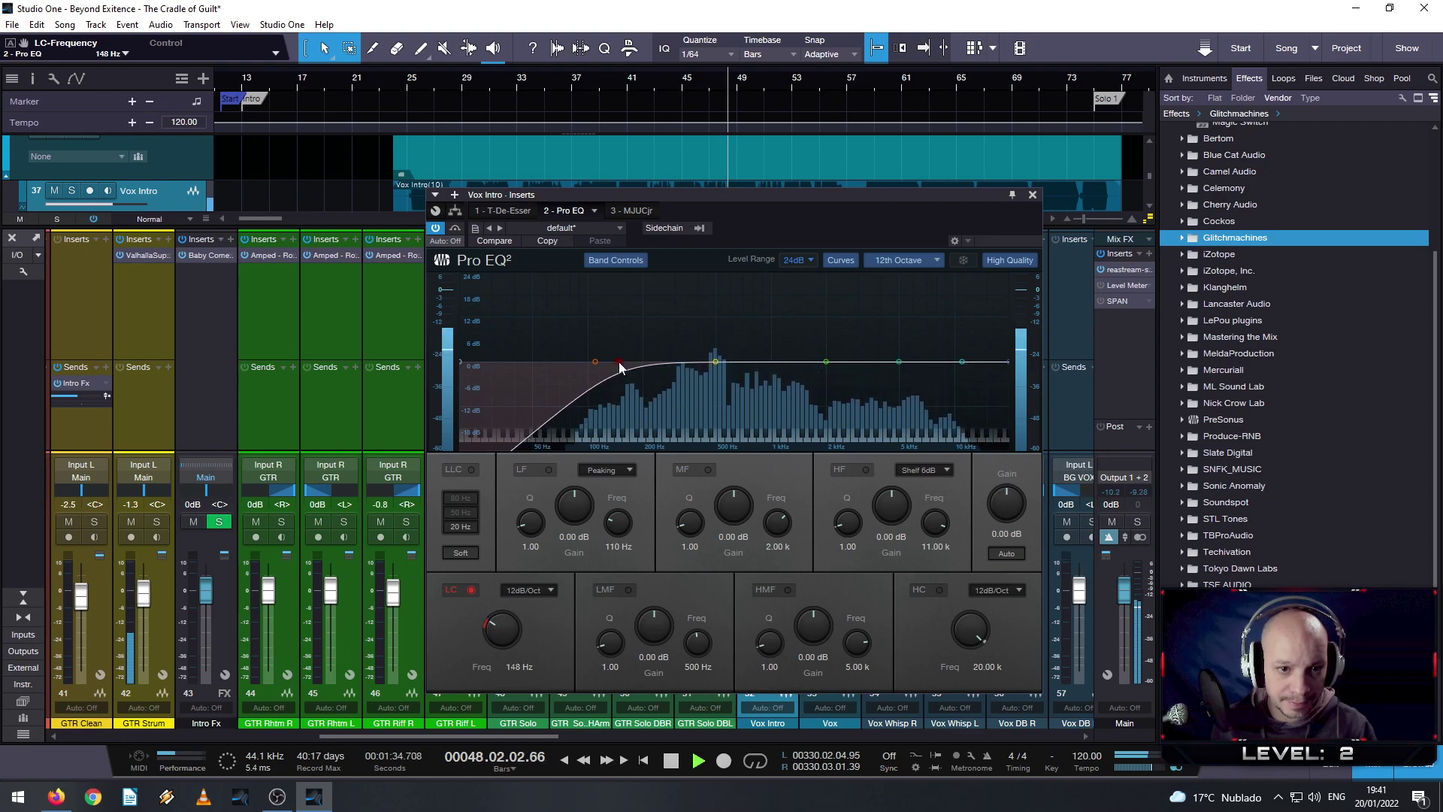
click(536, 592)
click(548, 635)
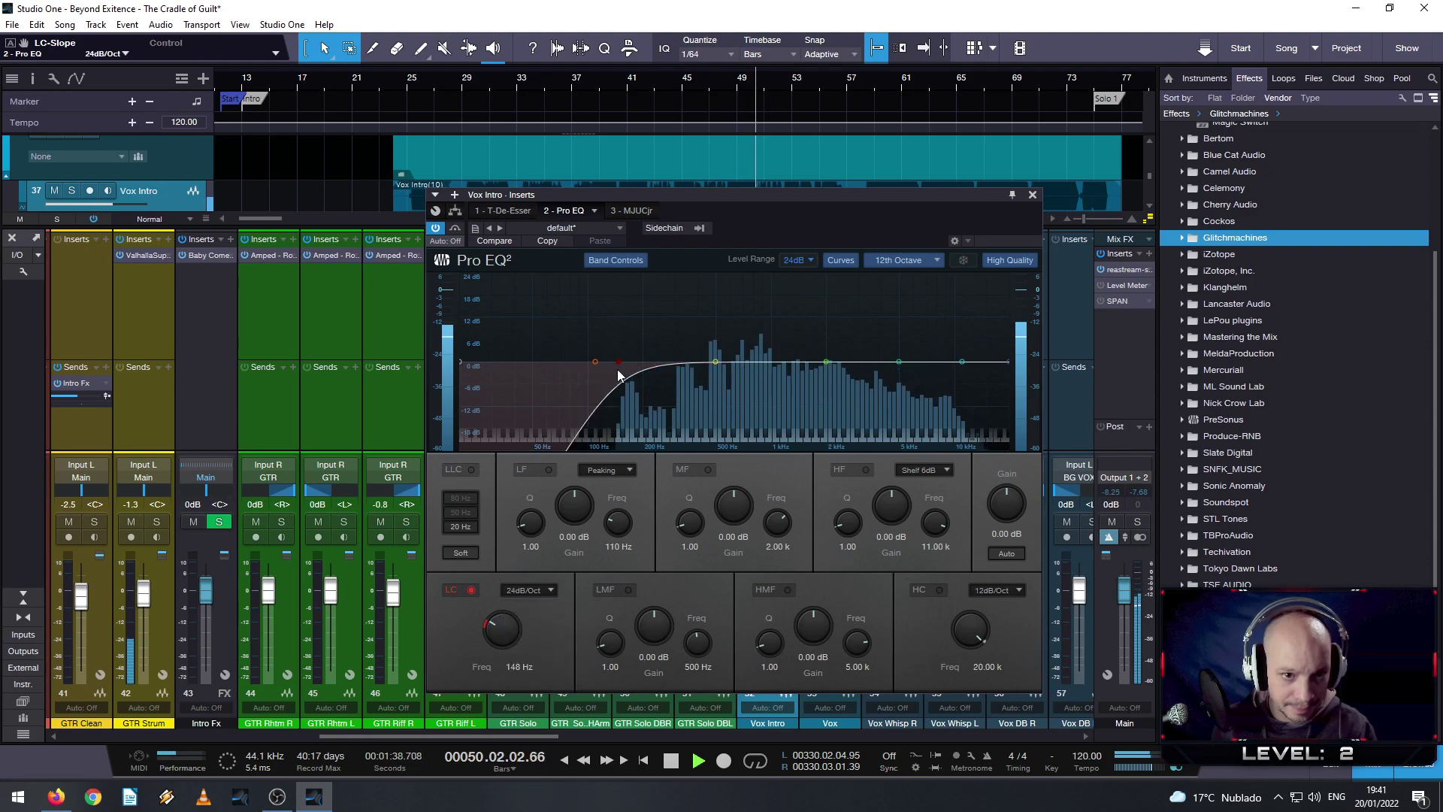
- Fine-tune the low cut to 151 Hz and shape the lows with LF +1.98 dB at 258 Hz and LMF -2.98 dB at 477 Hz
drag(619, 361, 712, 375)
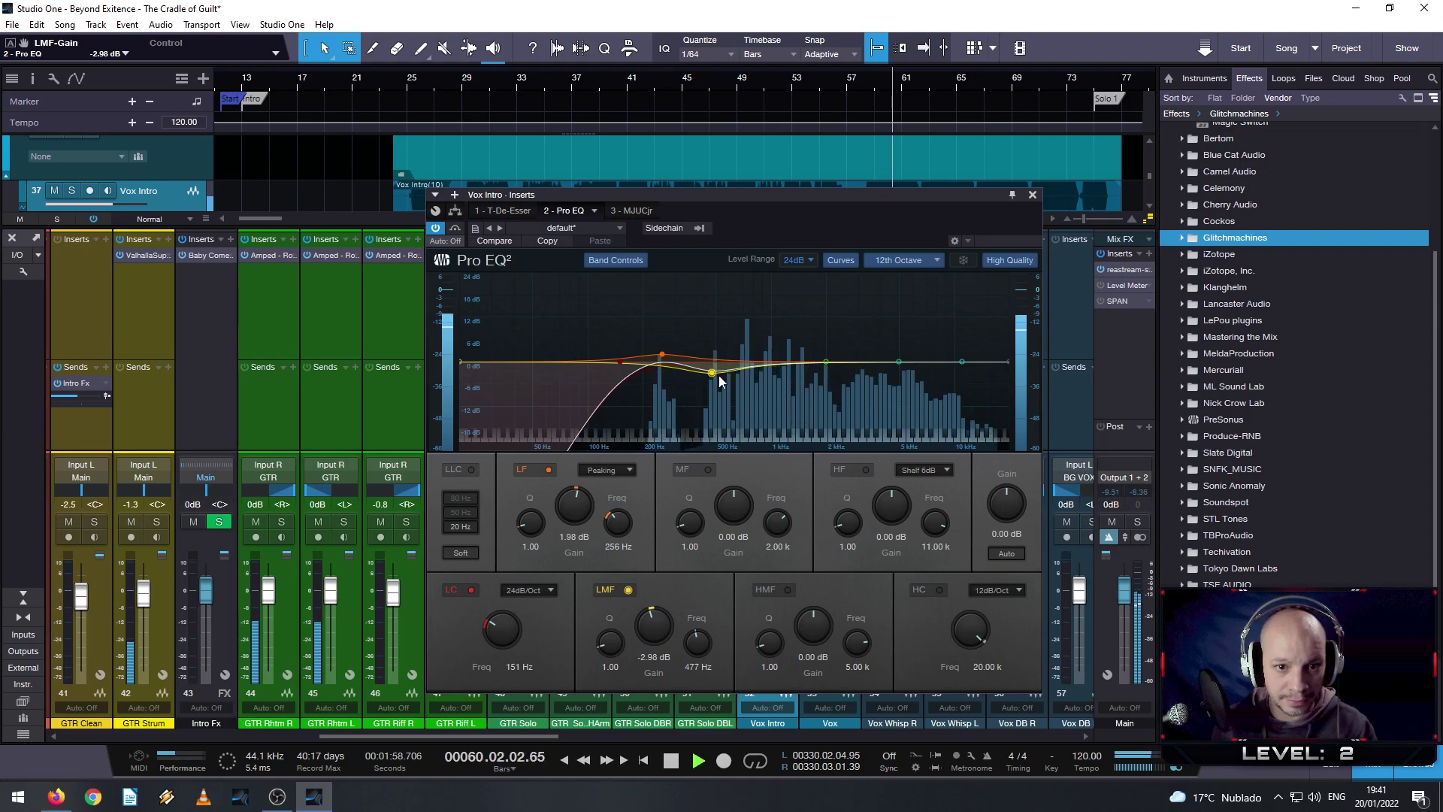
- Enable the MF band as a 16.07 dB peak at 1.18 kHz and set its Q to 1.90
drag(827, 363, 784, 304)
scroll(784, 303, up, 10)
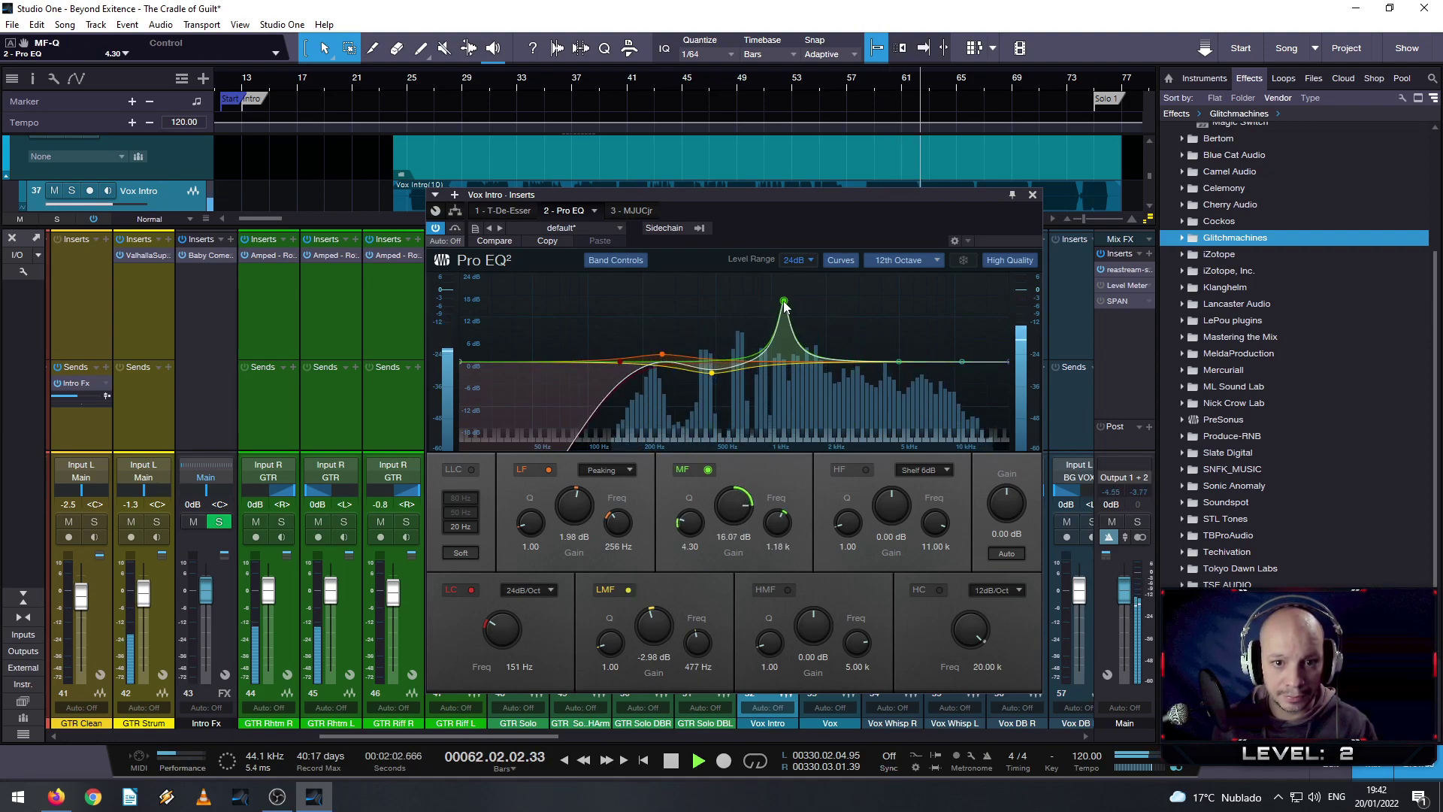
scroll(784, 303, up, 2)
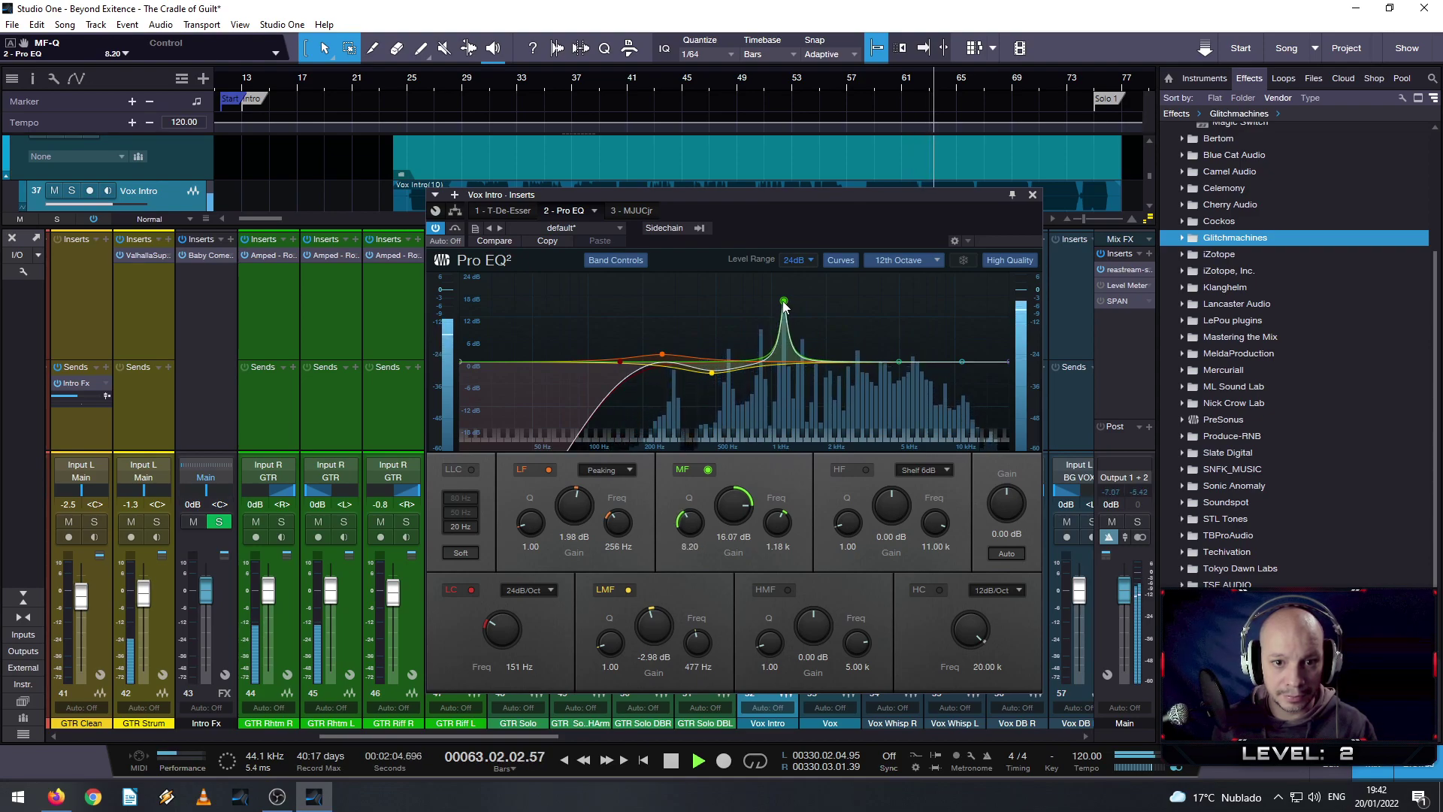
scroll(783, 302, down, 6)
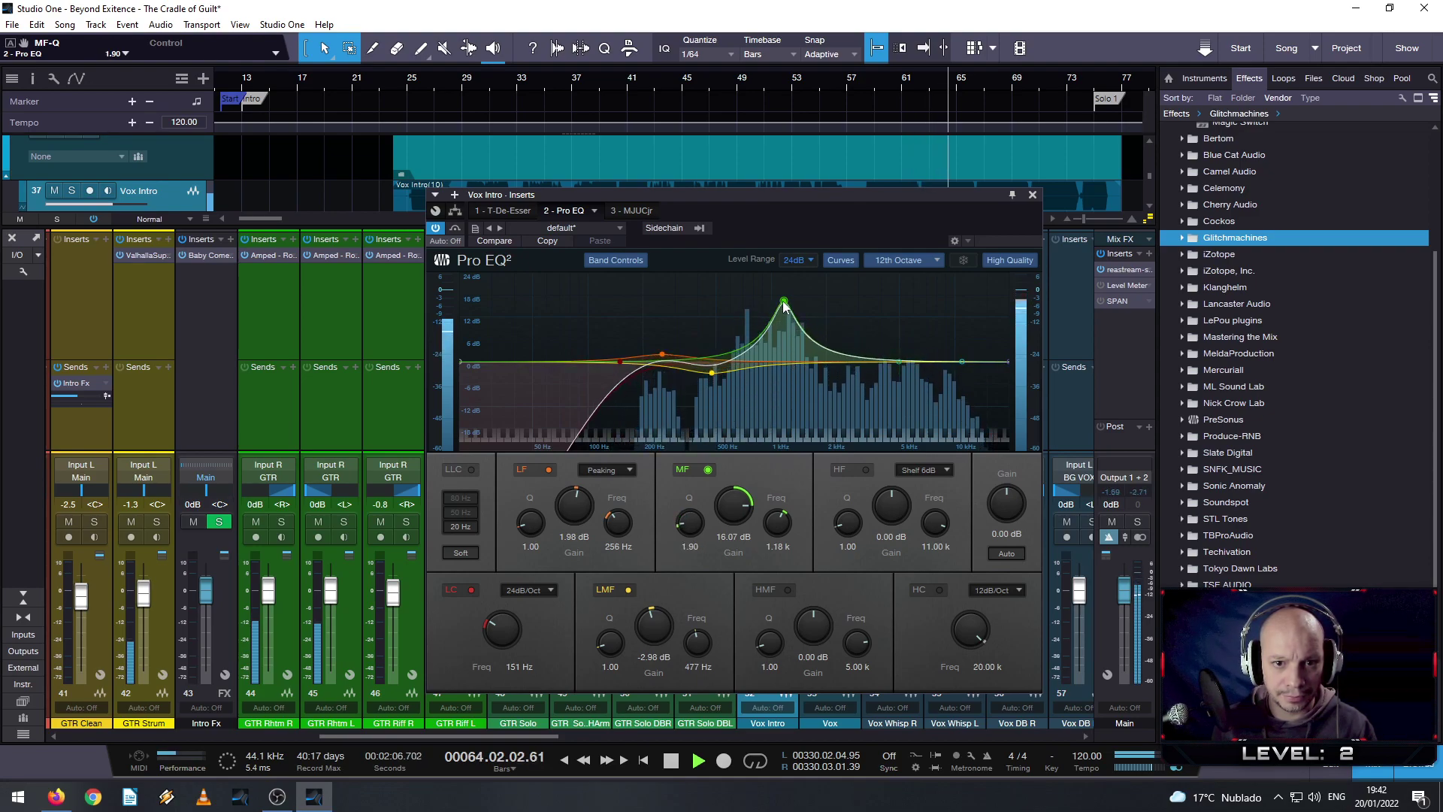
- Lower the MF band to -1.59 dB at 1.10 kHz and enable HMF as a 19.64 dB peak at 2.44 kHz with Q 19.60
drag(784, 302, 778, 368)
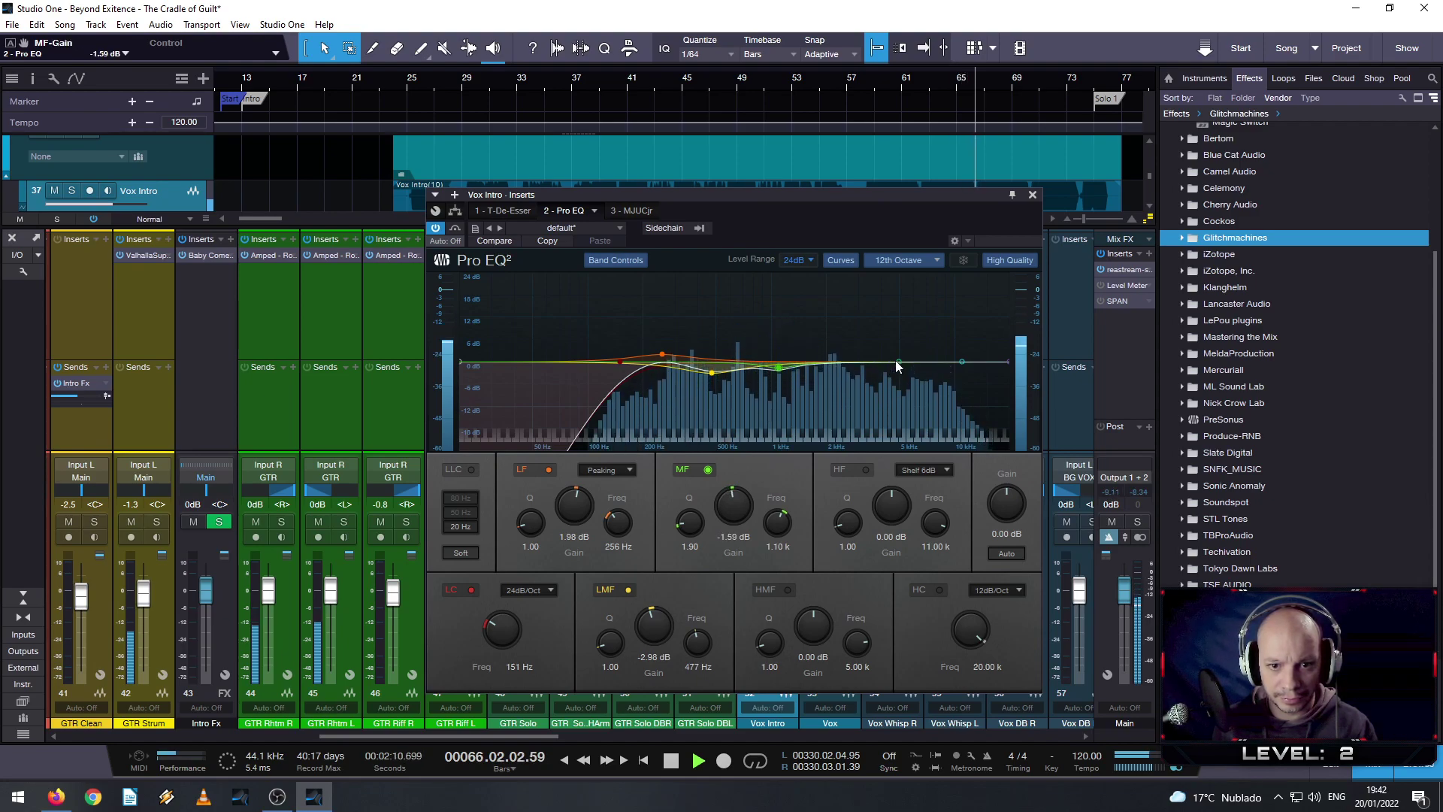
drag(896, 361, 840, 295)
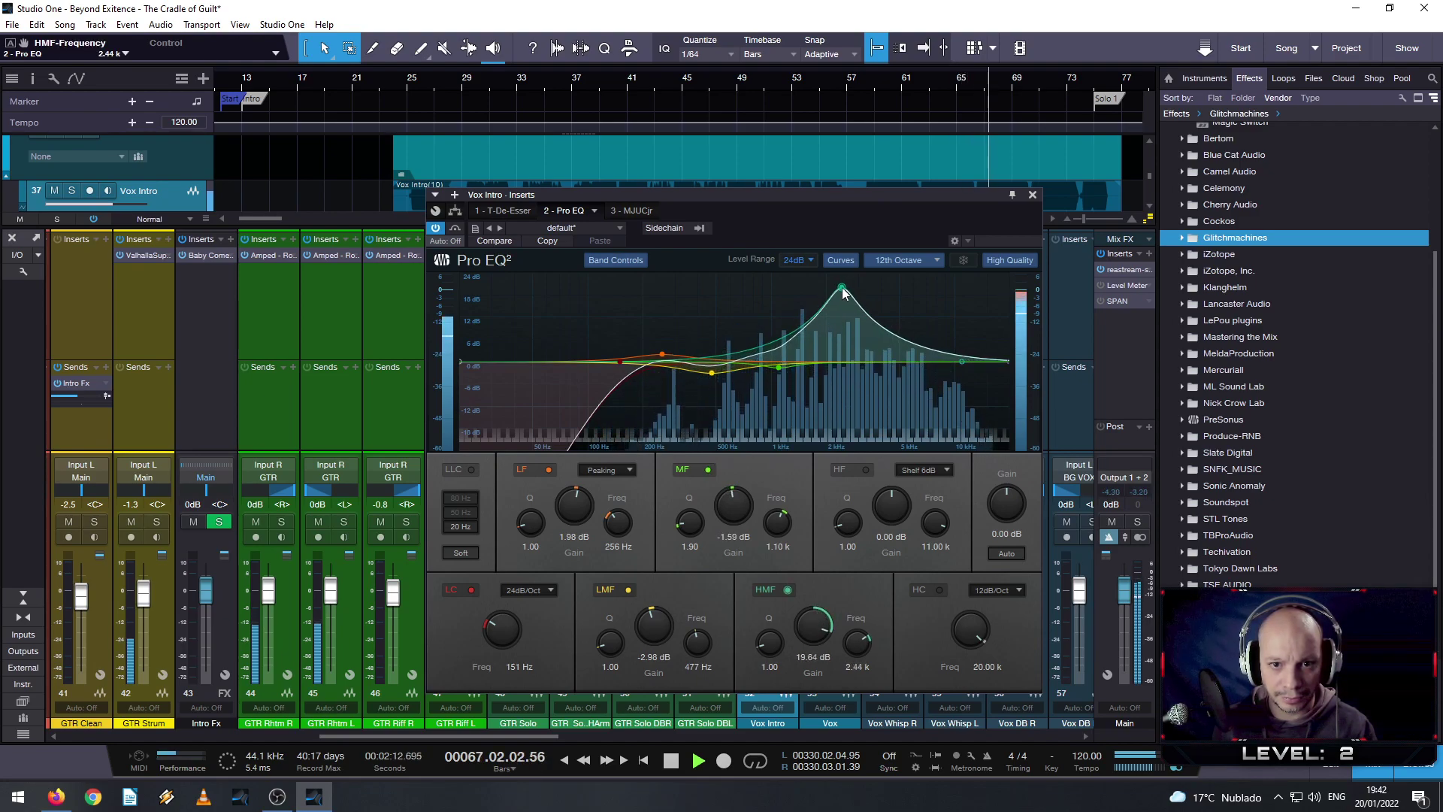
scroll(841, 294, up, 10)
scroll(843, 292, up, 4)
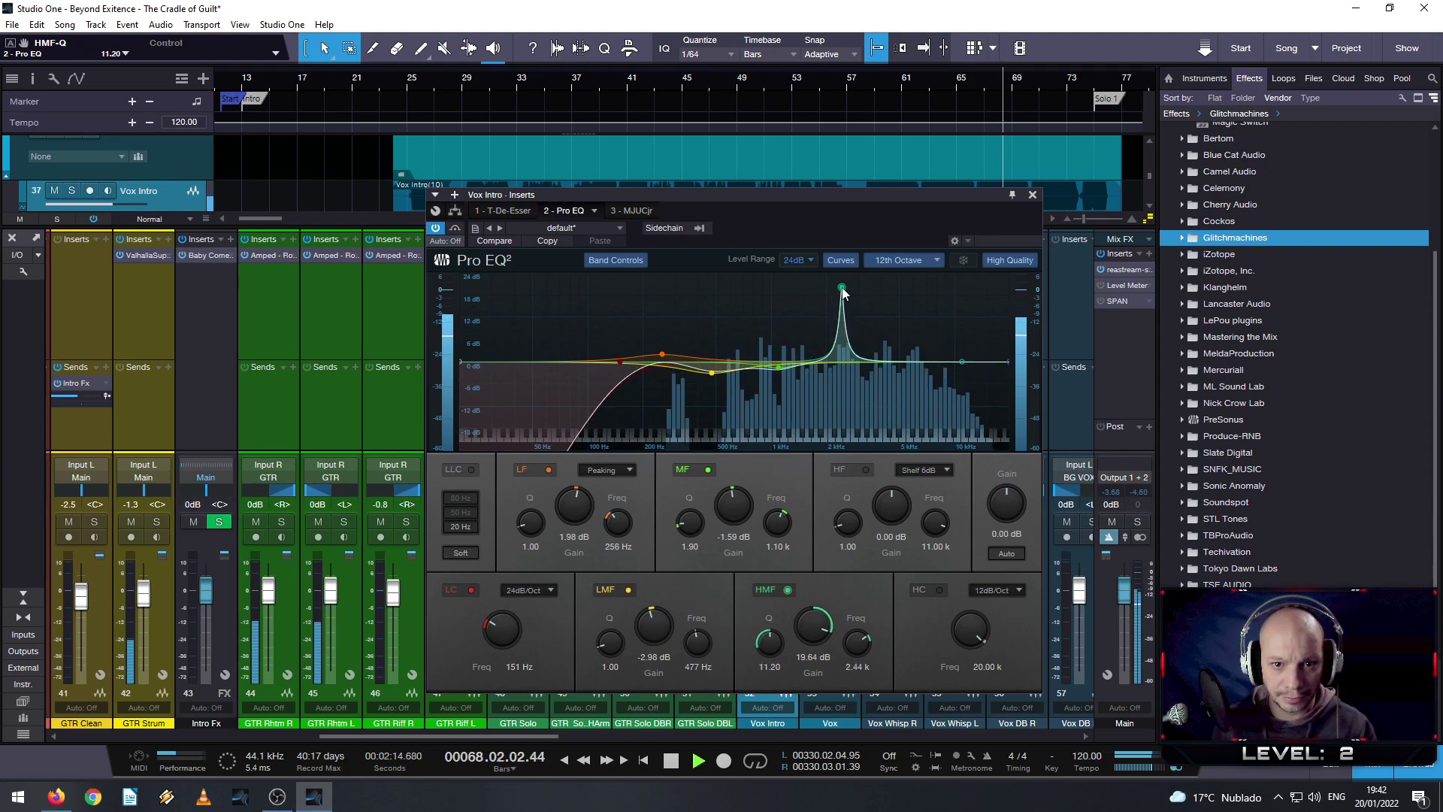
scroll(842, 292, up, 3)
scroll(843, 292, up, 2)
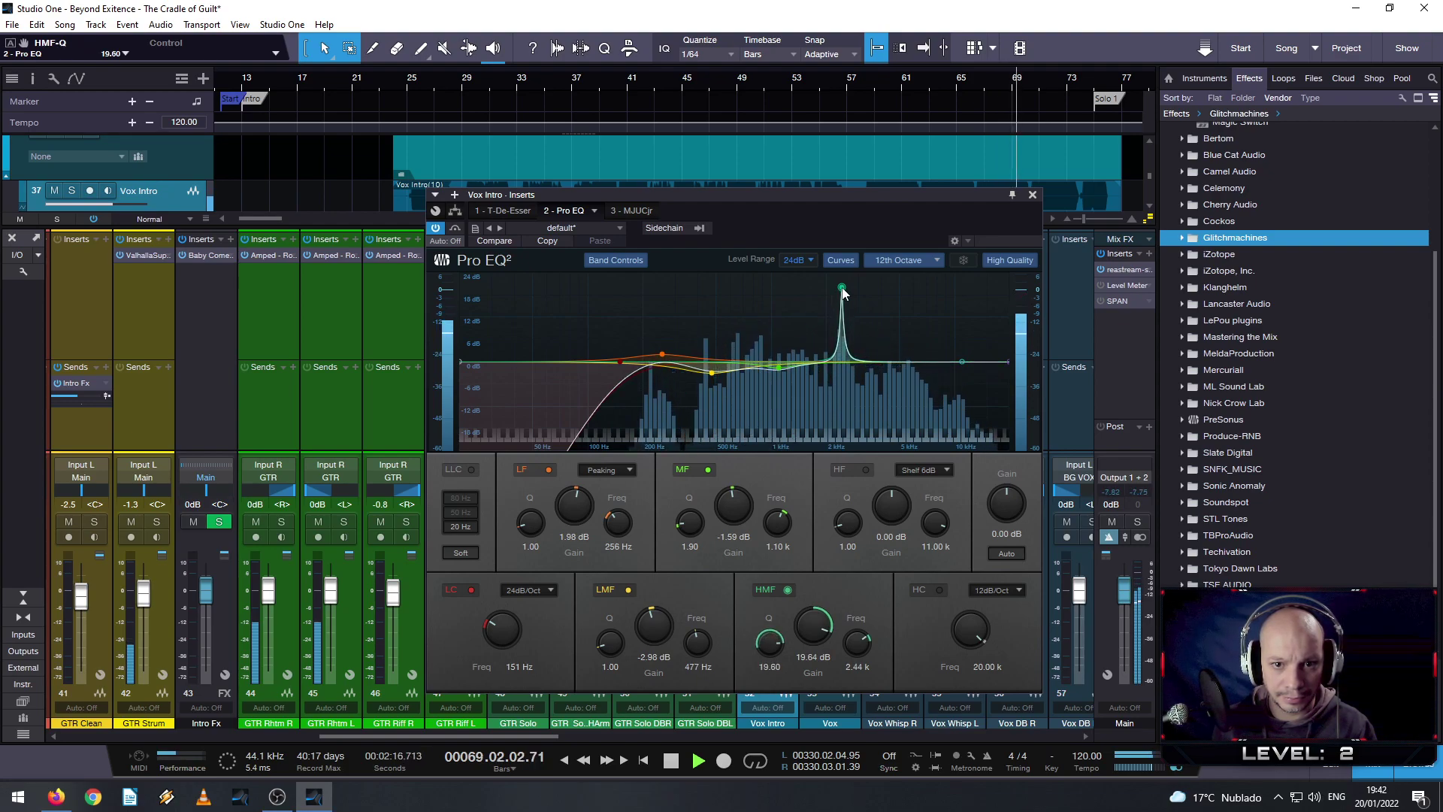
- Retune the HMF band to 2.24 kHz and, while replaying the vocal from an earlier bar, cut it to -3.50 dB
drag(843, 293, 836, 286)
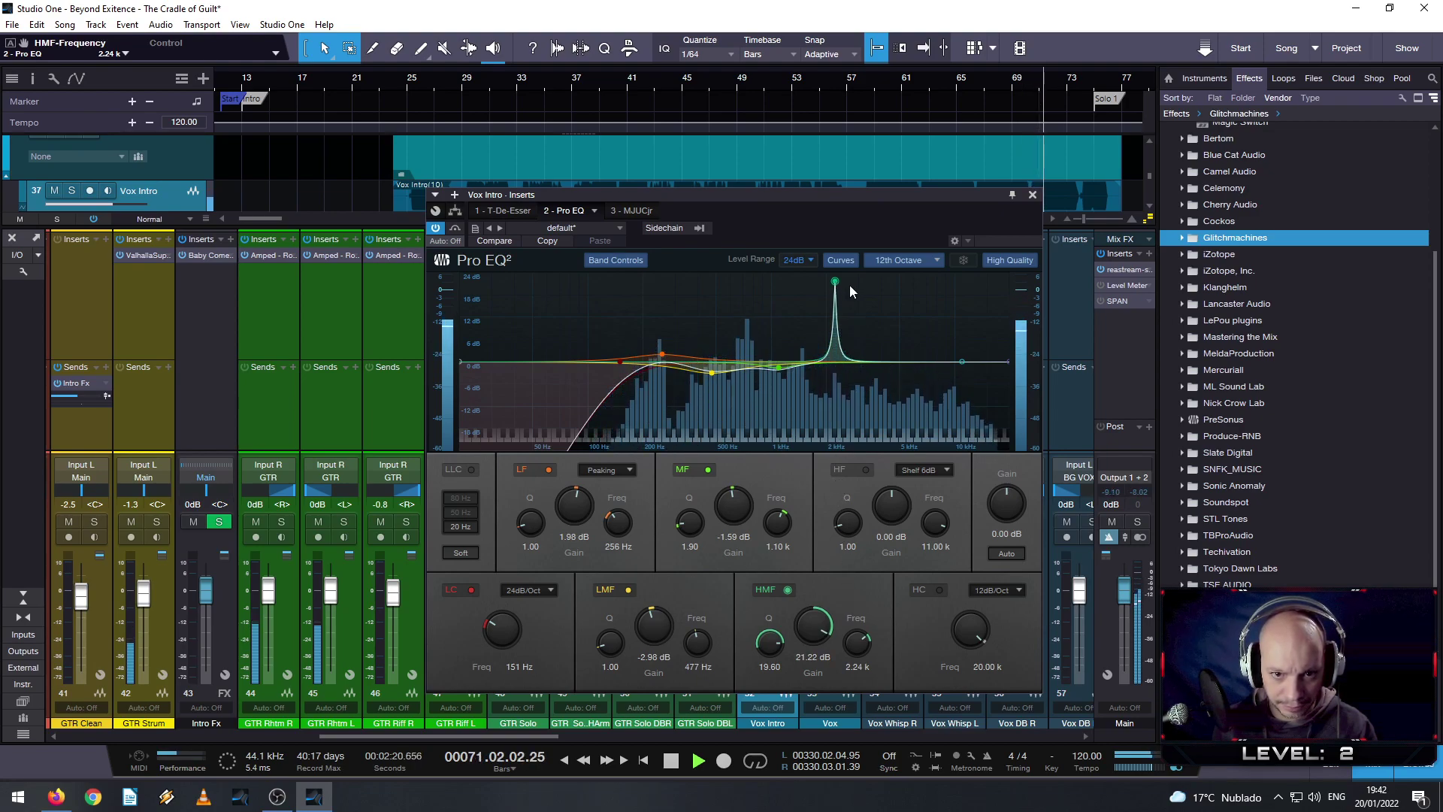
click(775, 88)
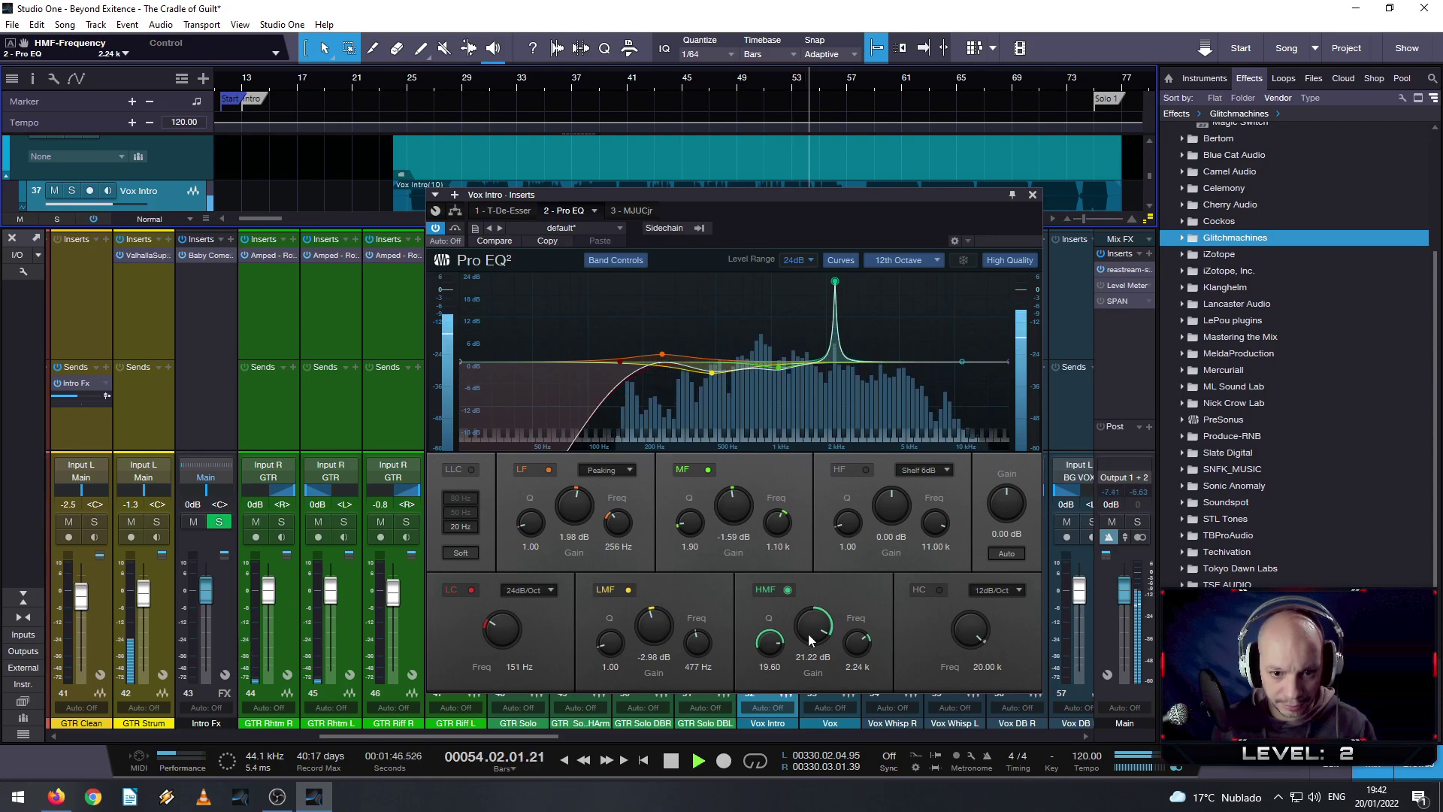
drag(809, 634, 873, 774)
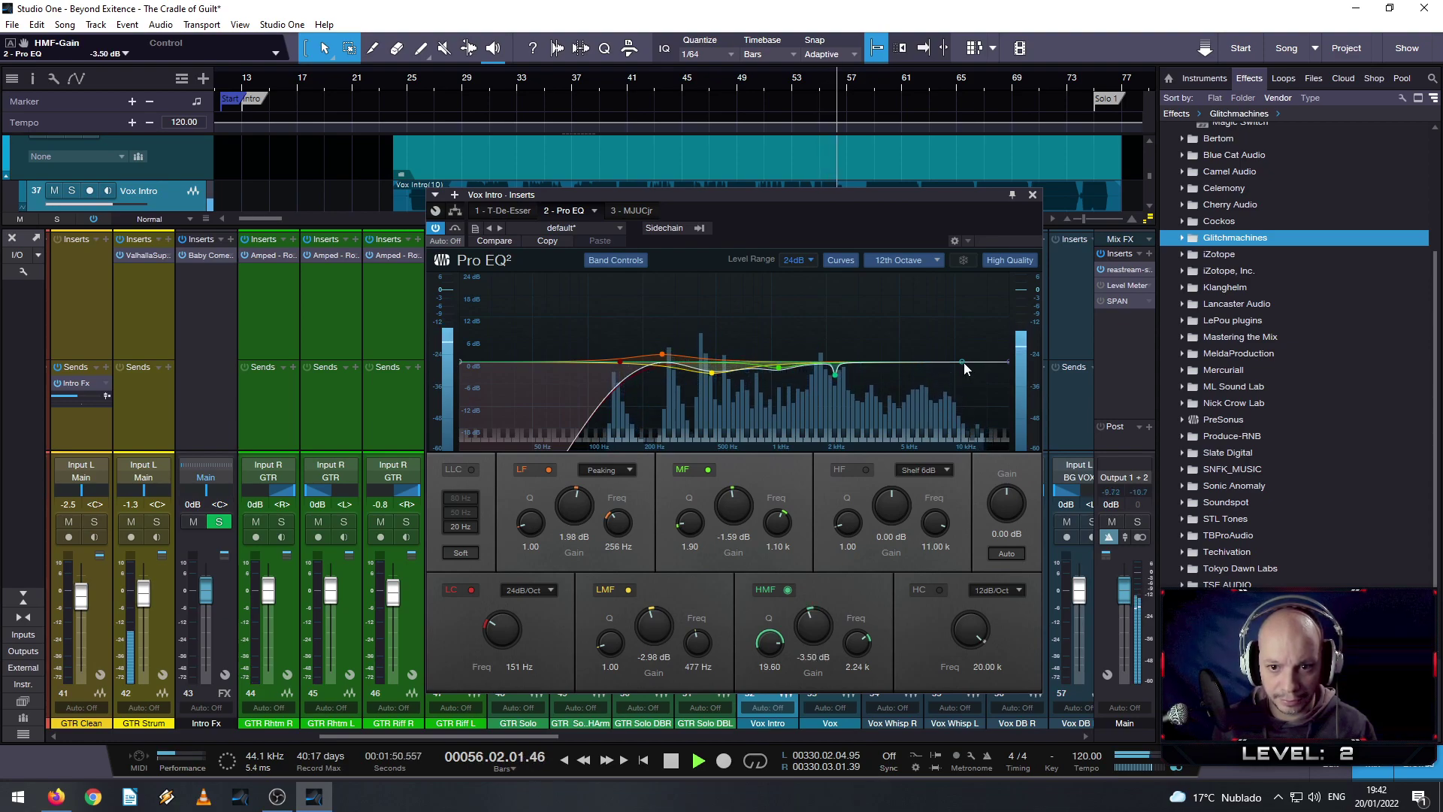
- Enable HF as a Peaking band at 1.59 dB and 4.22 kHz, and add a high cut at 10.04 kHz
drag(965, 363, 899, 351)
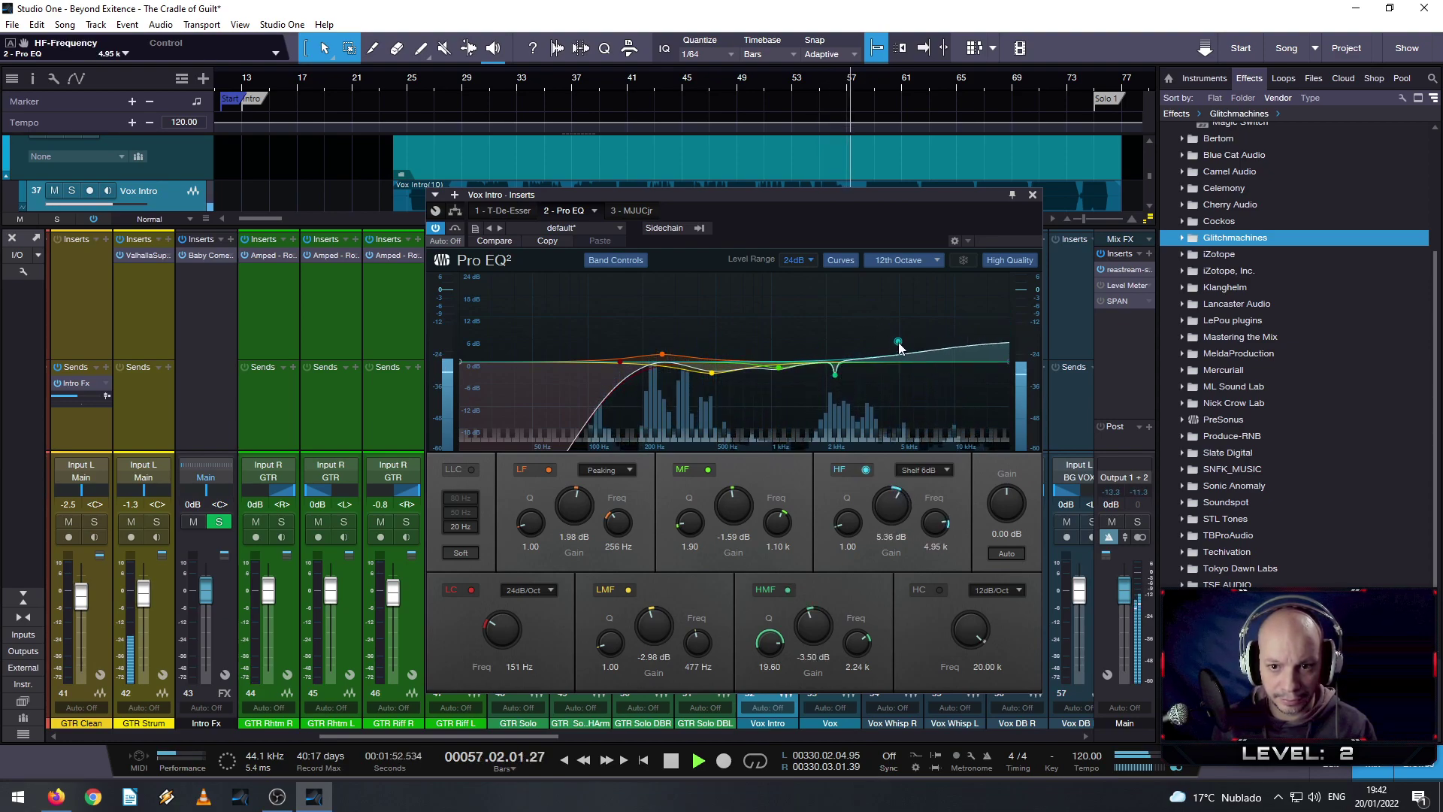
drag(1007, 363, 872, 345)
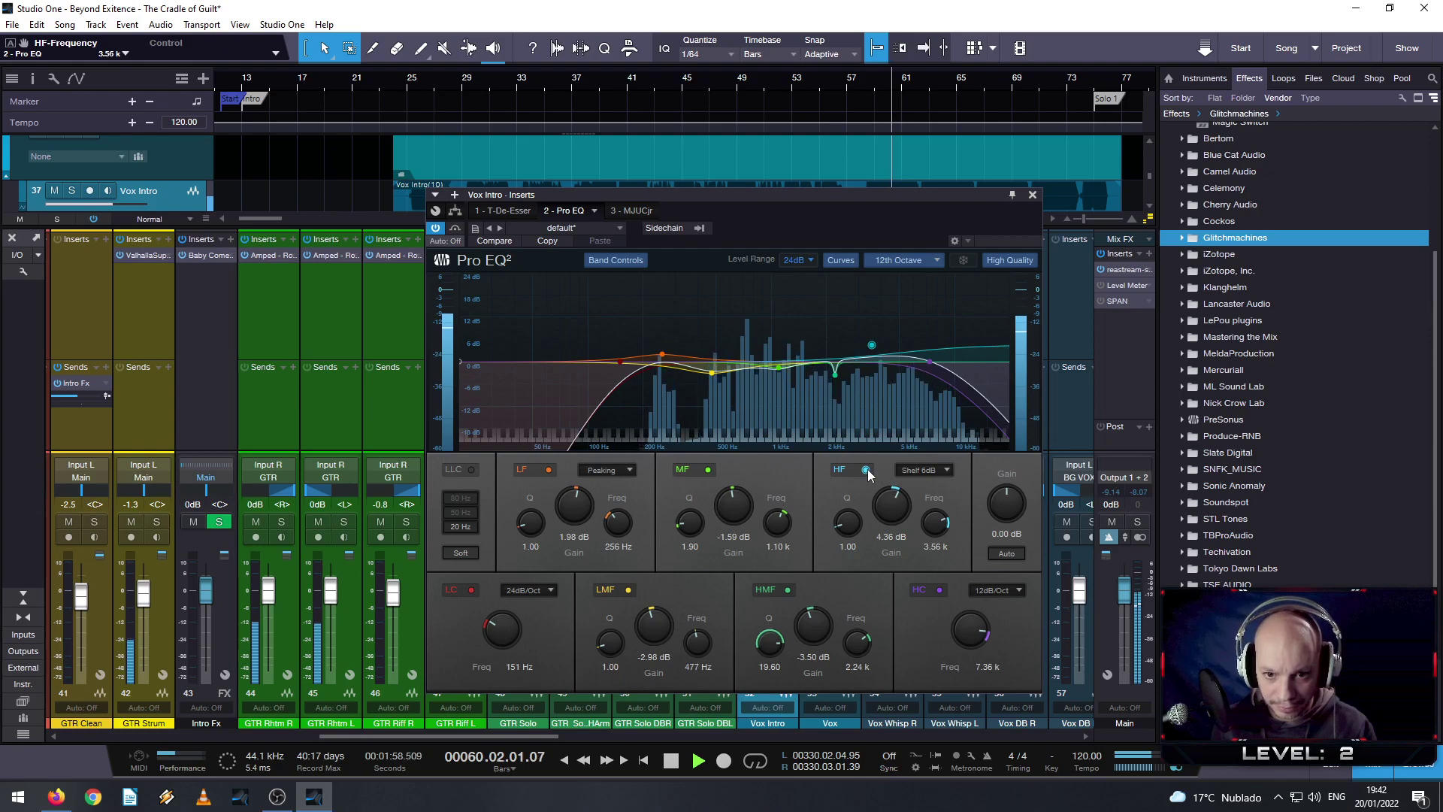
click(909, 472)
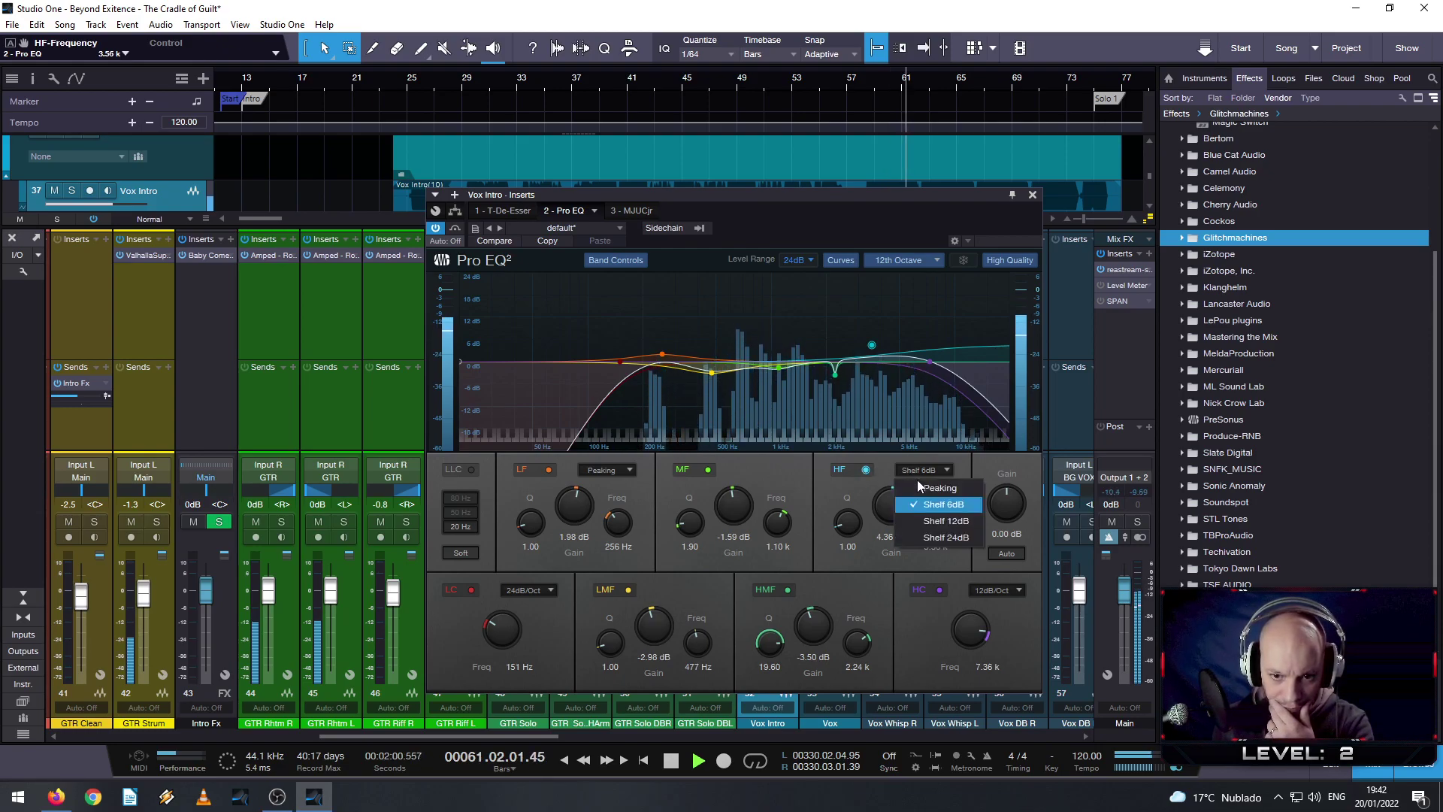
click(916, 481)
drag(862, 348, 894, 352)
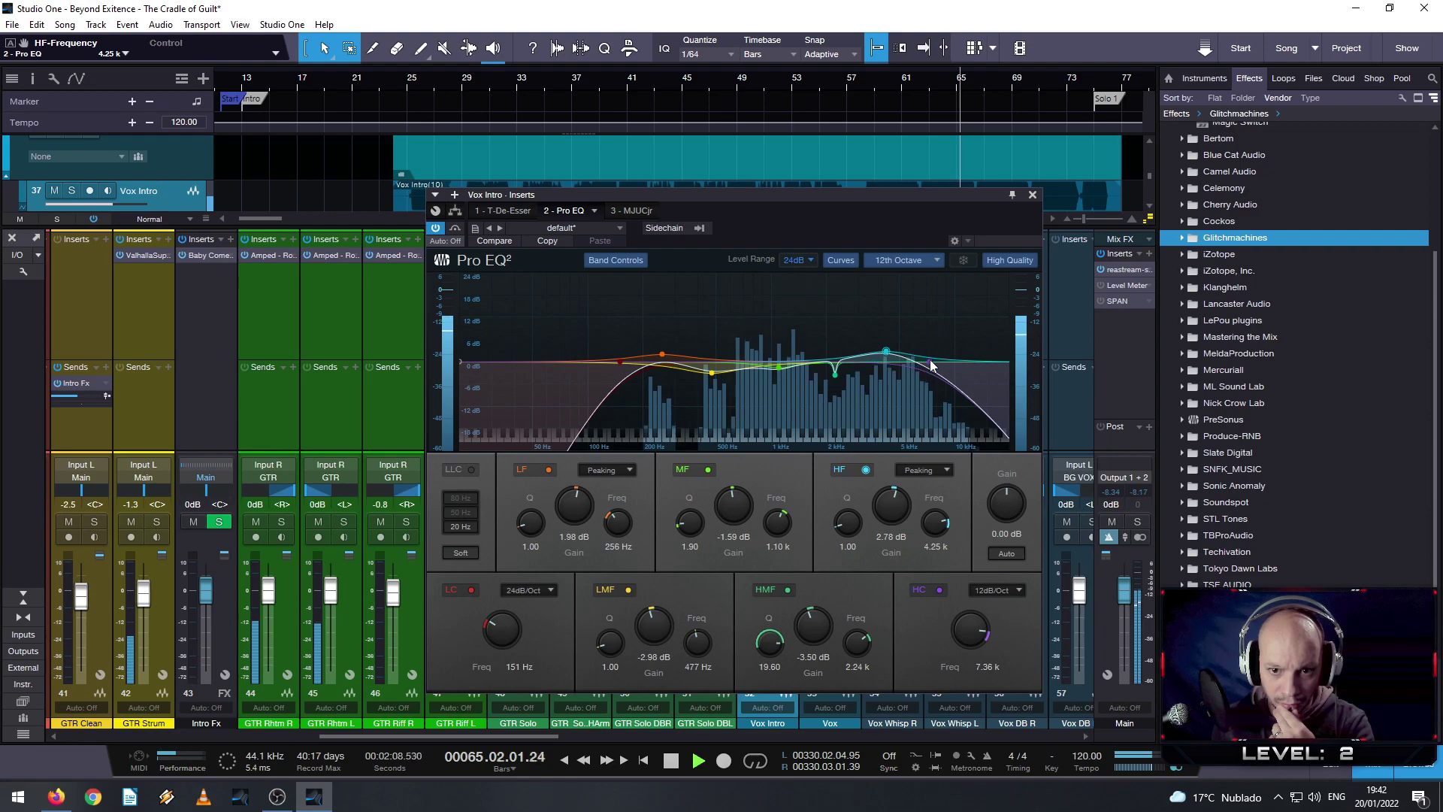
mouse_move(915, 366)
mouse_down()
mouse_move(955, 350)
mouse_move(877, 337)
mouse_move(878, 361)
mouse_move(863, 354)
mouse_move(911, 359)
mouse_move(902, 372)
mouse_move(875, 335)
mouse_move(755, 336)
mouse_move(784, 357)
mouse_move(931, 366)
mouse_move(912, 376)
mouse_move(892, 345)
mouse_move(887, 361)
mouse_up()
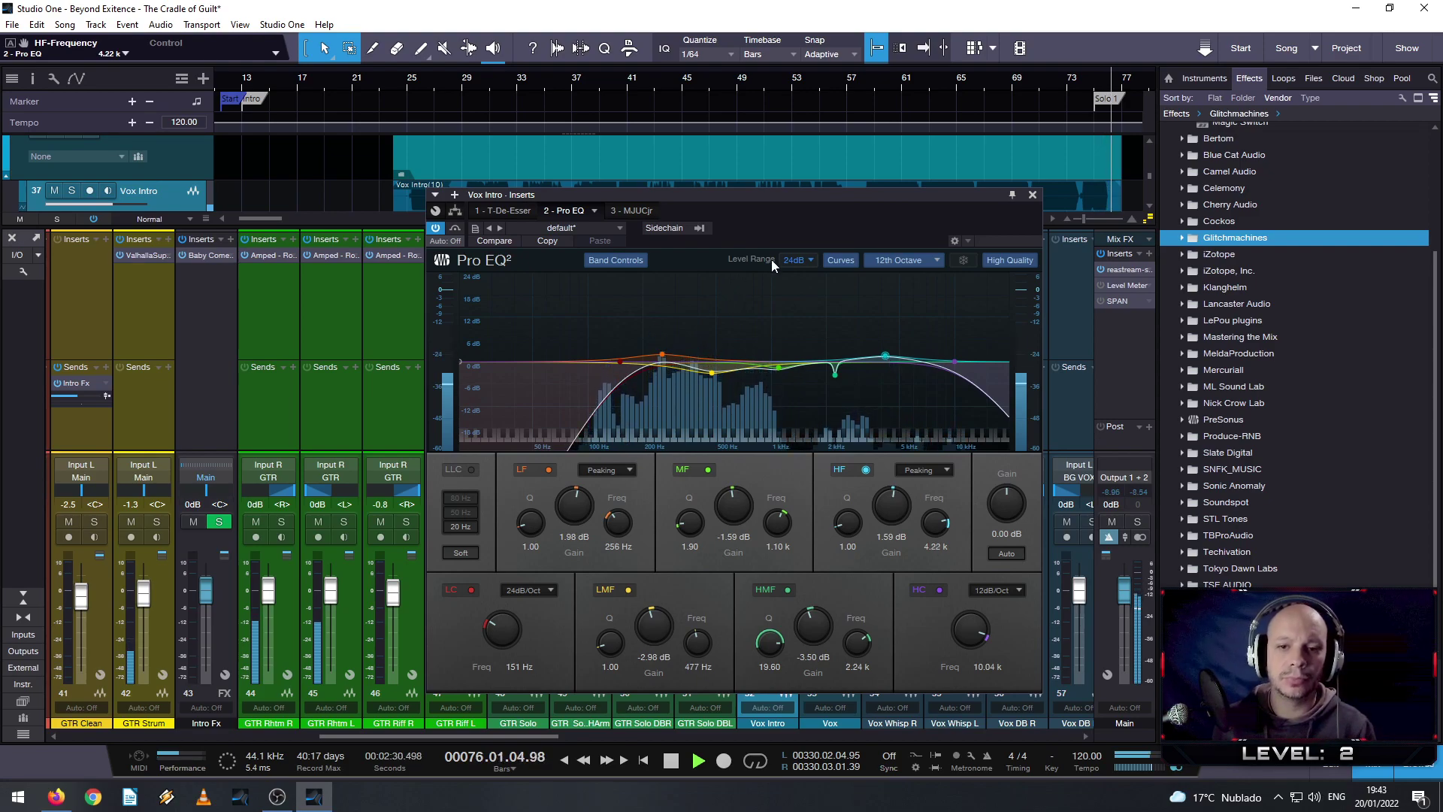
- Replay the song from around bar 32 and compare the full mix with Pro EQ bypassed and active
click(505, 84)
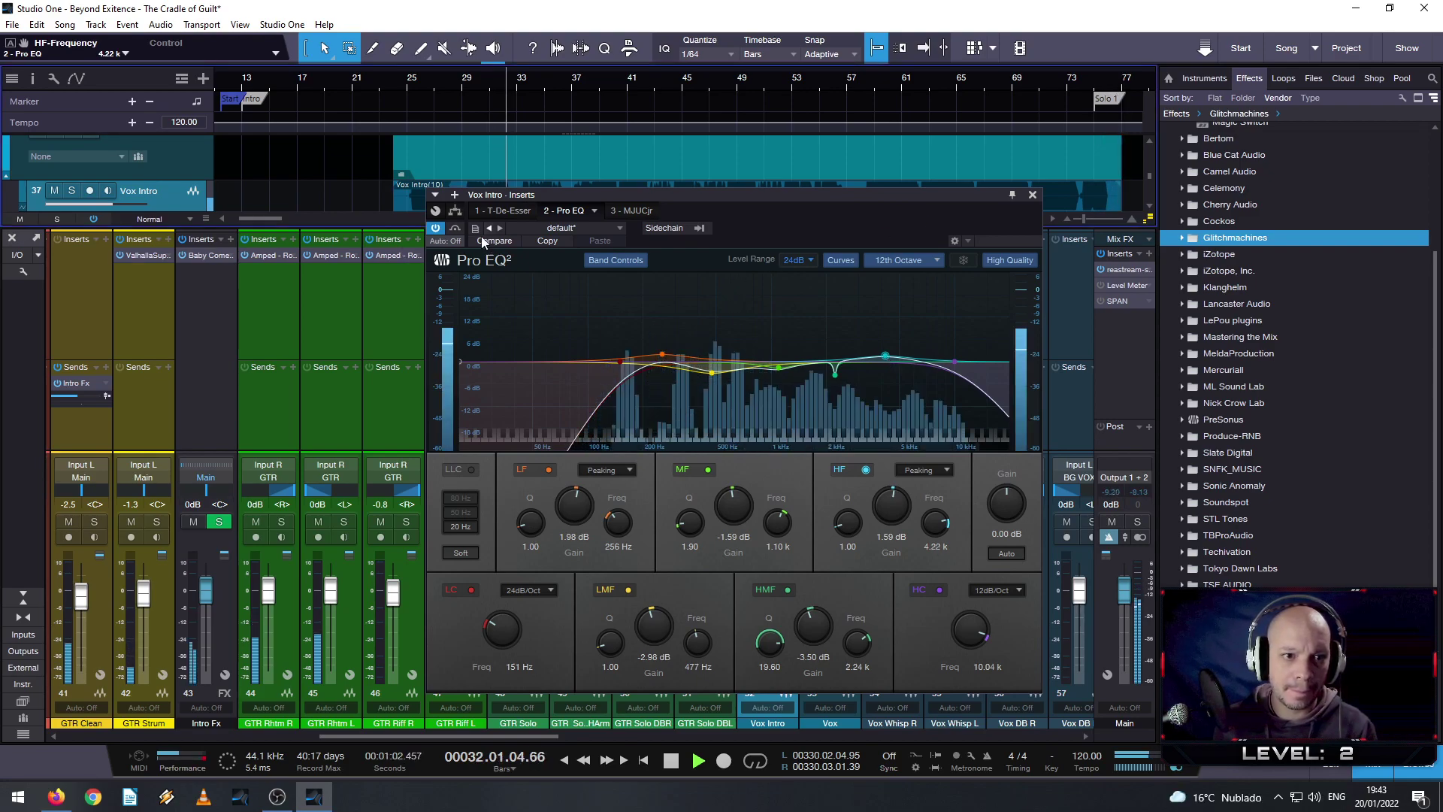
click(435, 229)
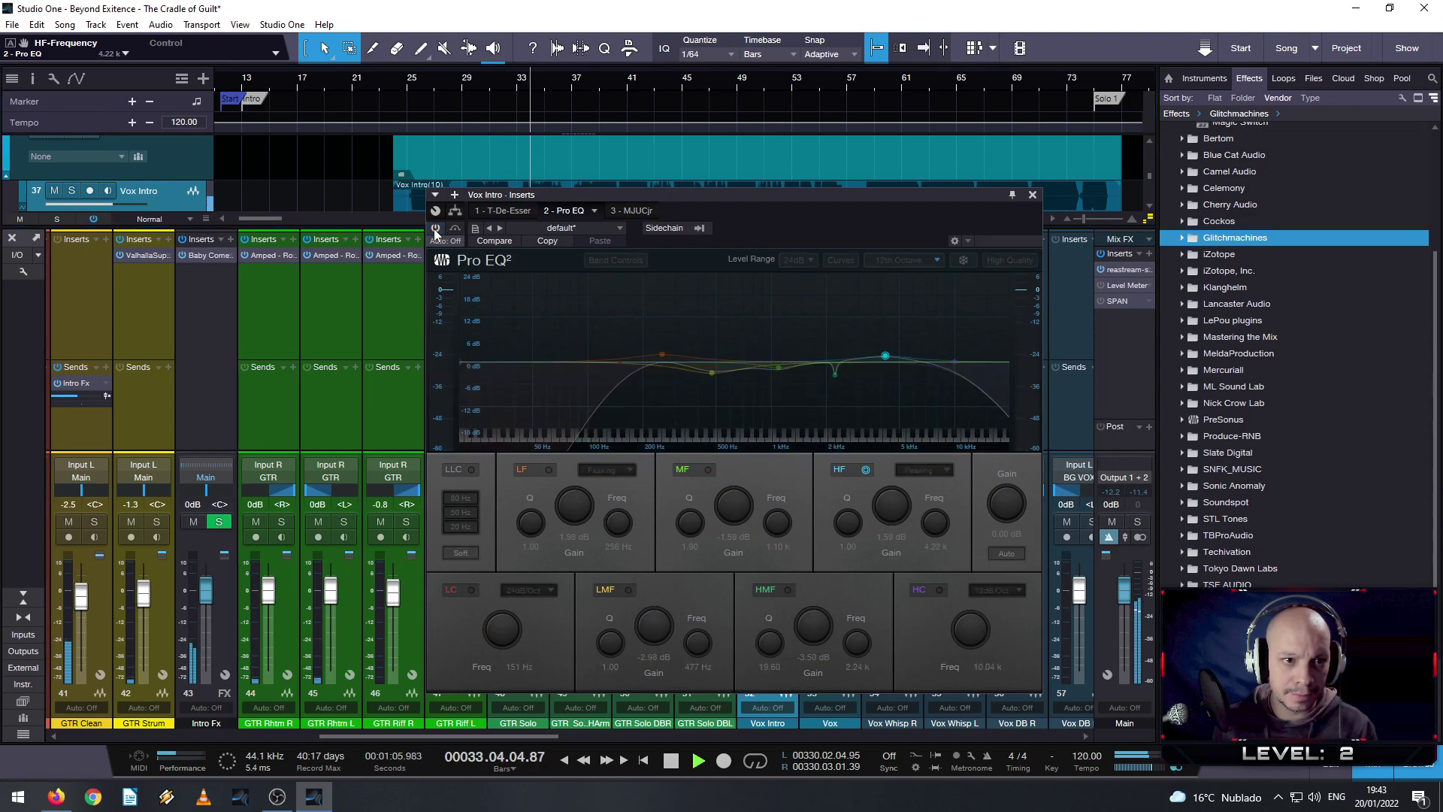
click(435, 229)
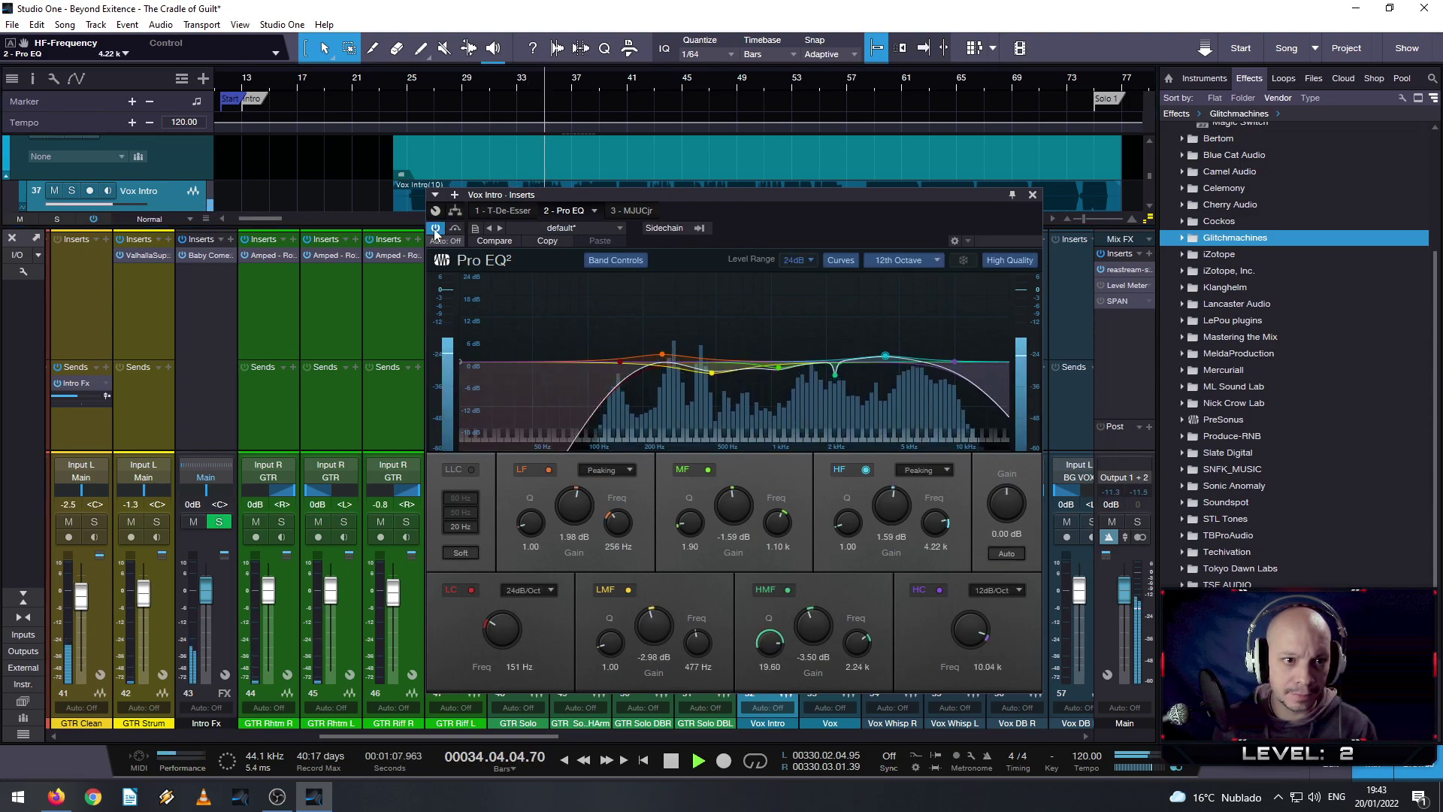
click(436, 229)
click(435, 229)
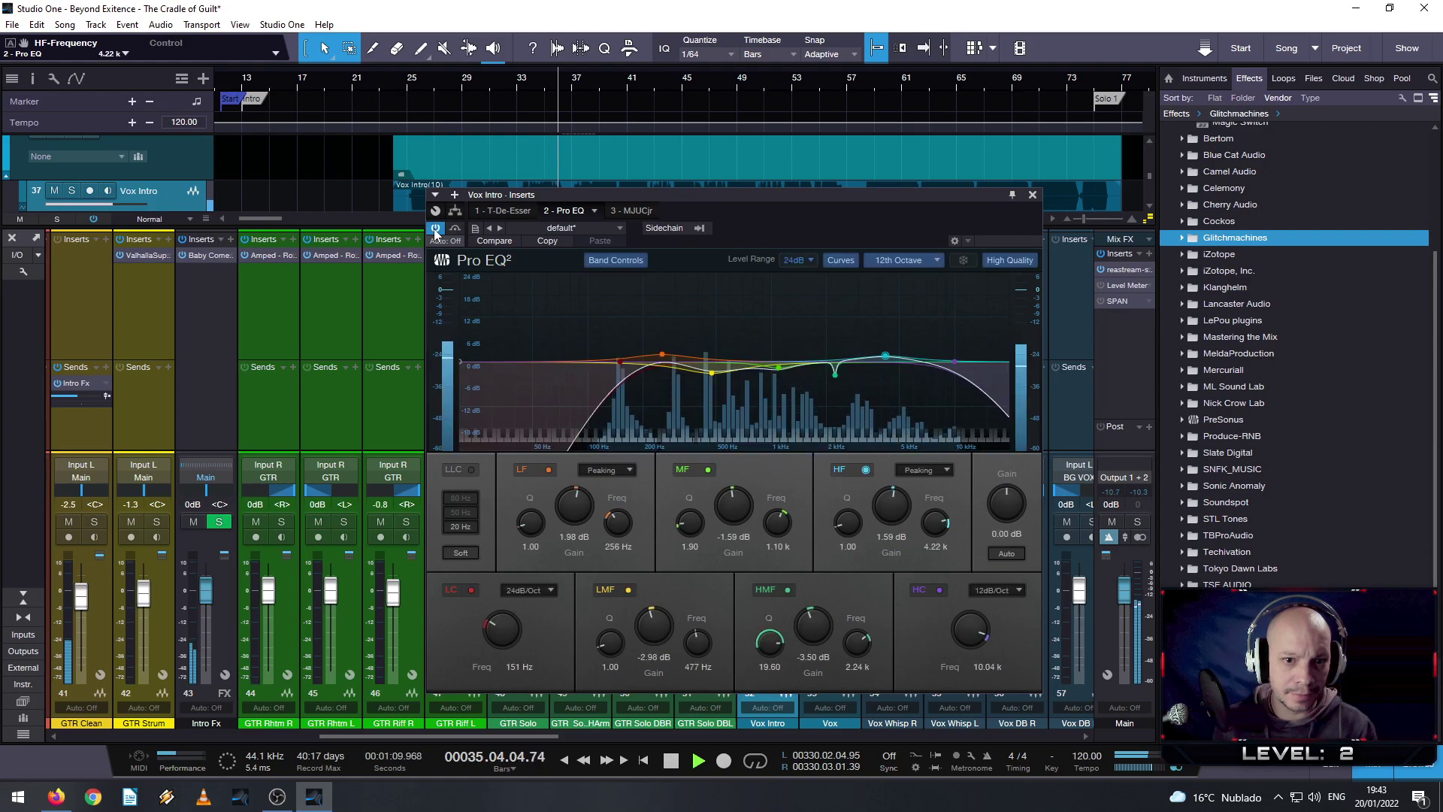
- Solo the Vox Intro channel and reopen its Pro EQ to compare the isolated vocal with the EQ bypassed and active
click(1032, 195)
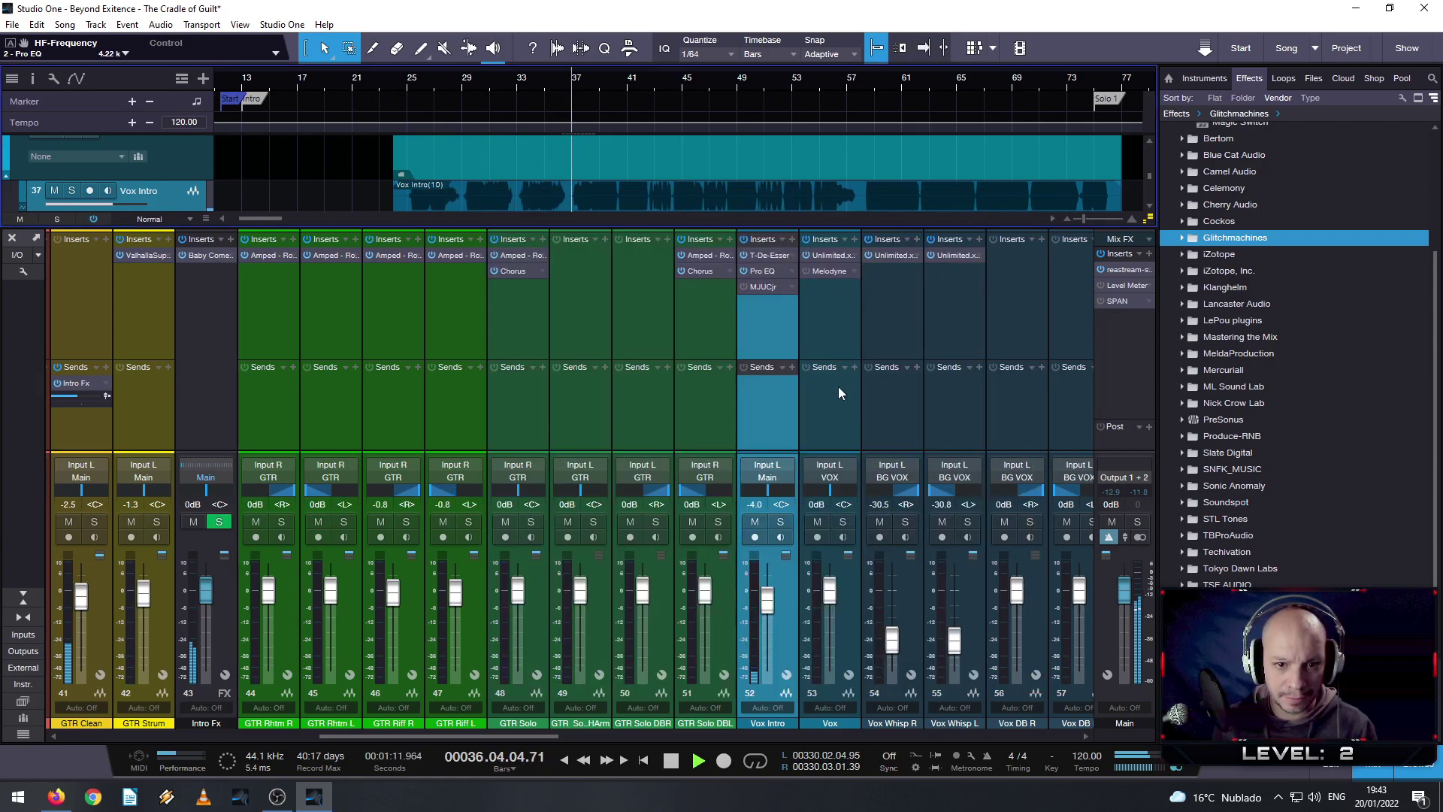
click(781, 522)
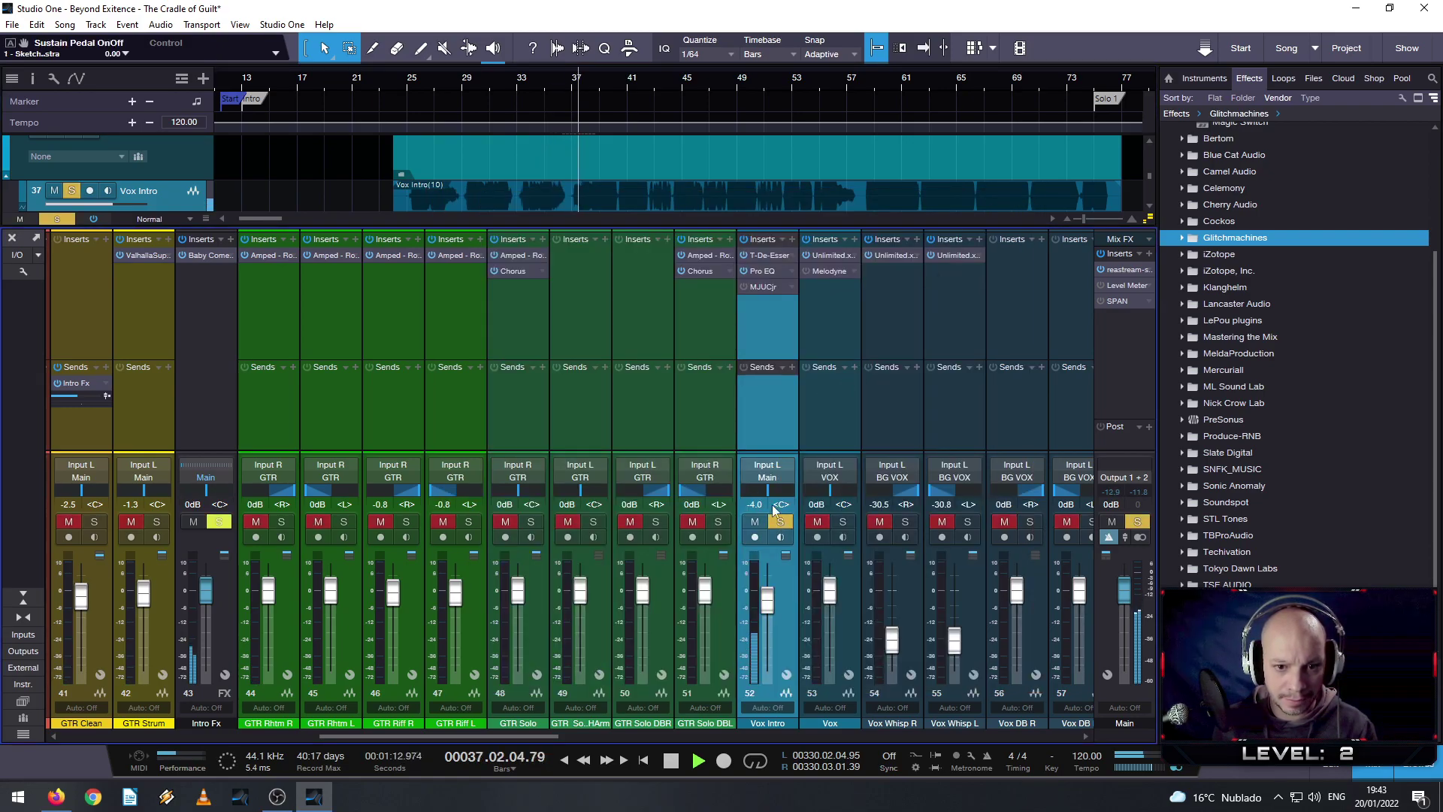
click(762, 272)
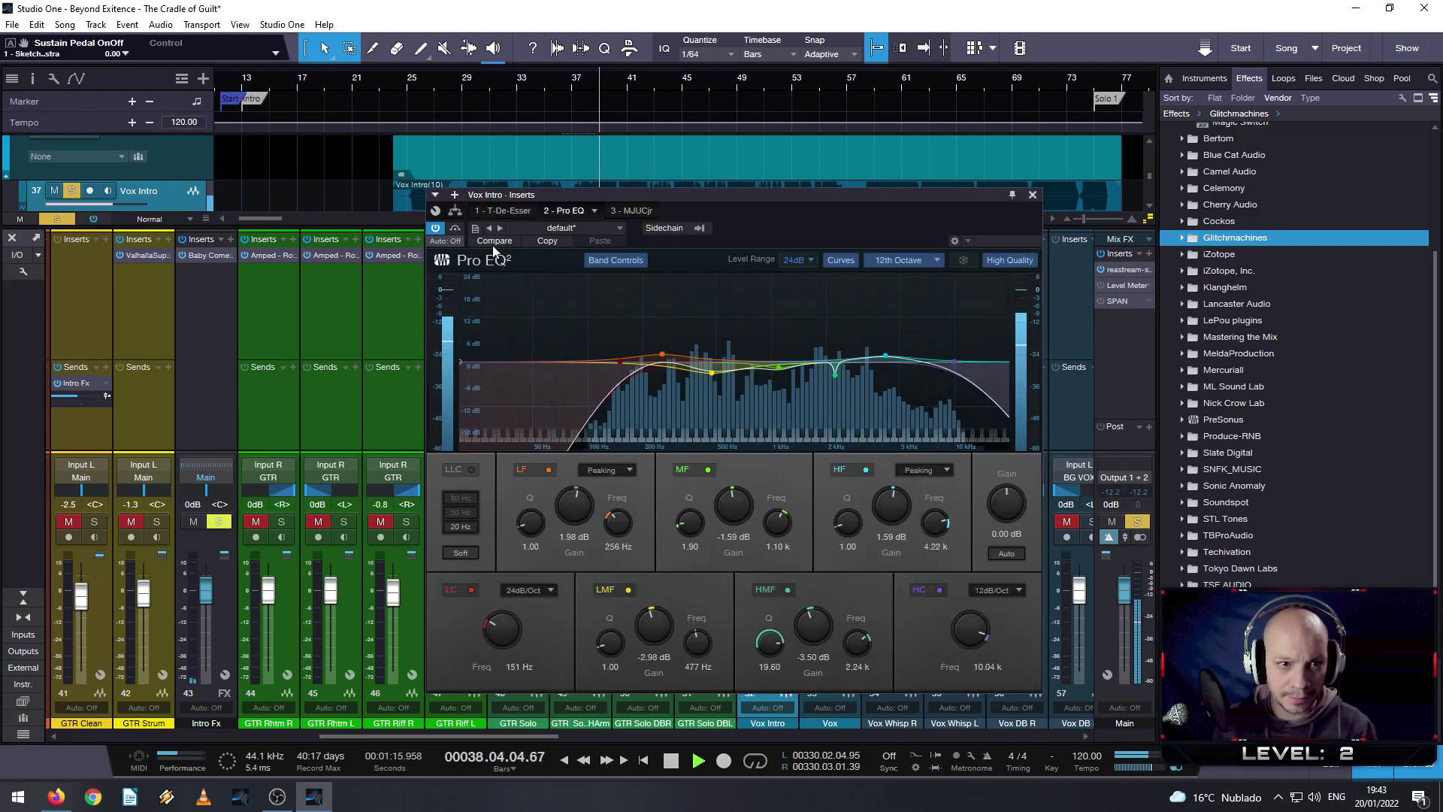
click(435, 228)
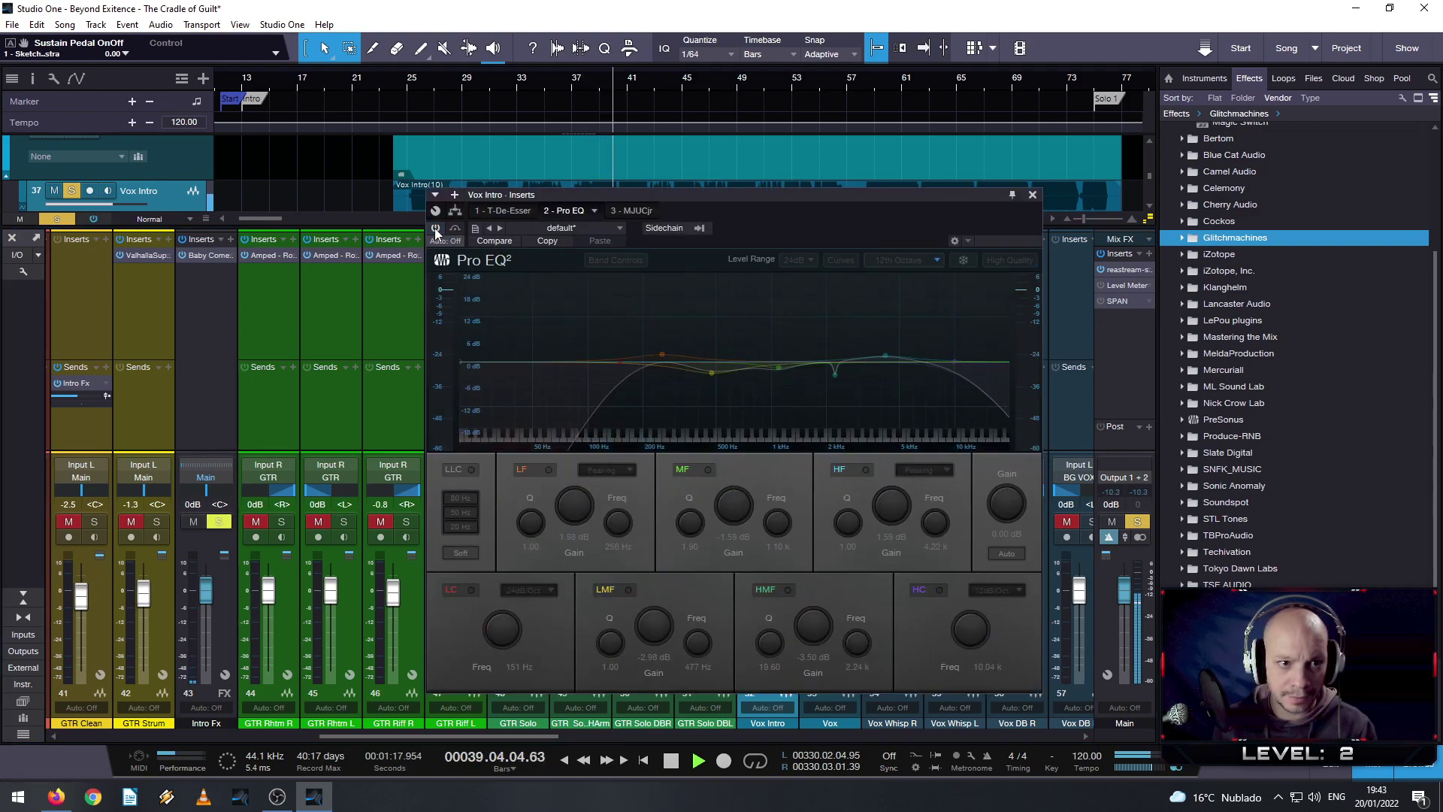
click(434, 229)
click(434, 229)
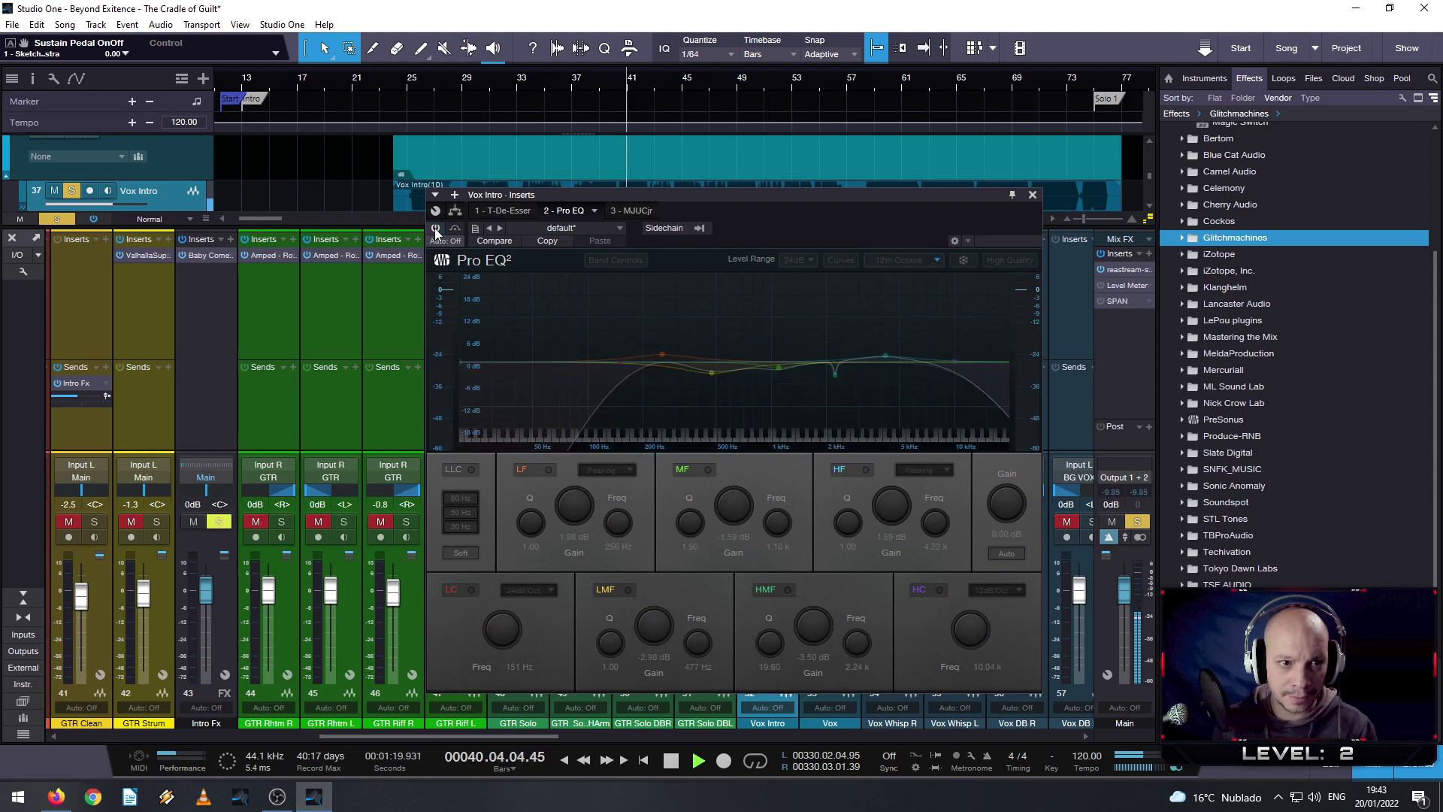
click(434, 228)
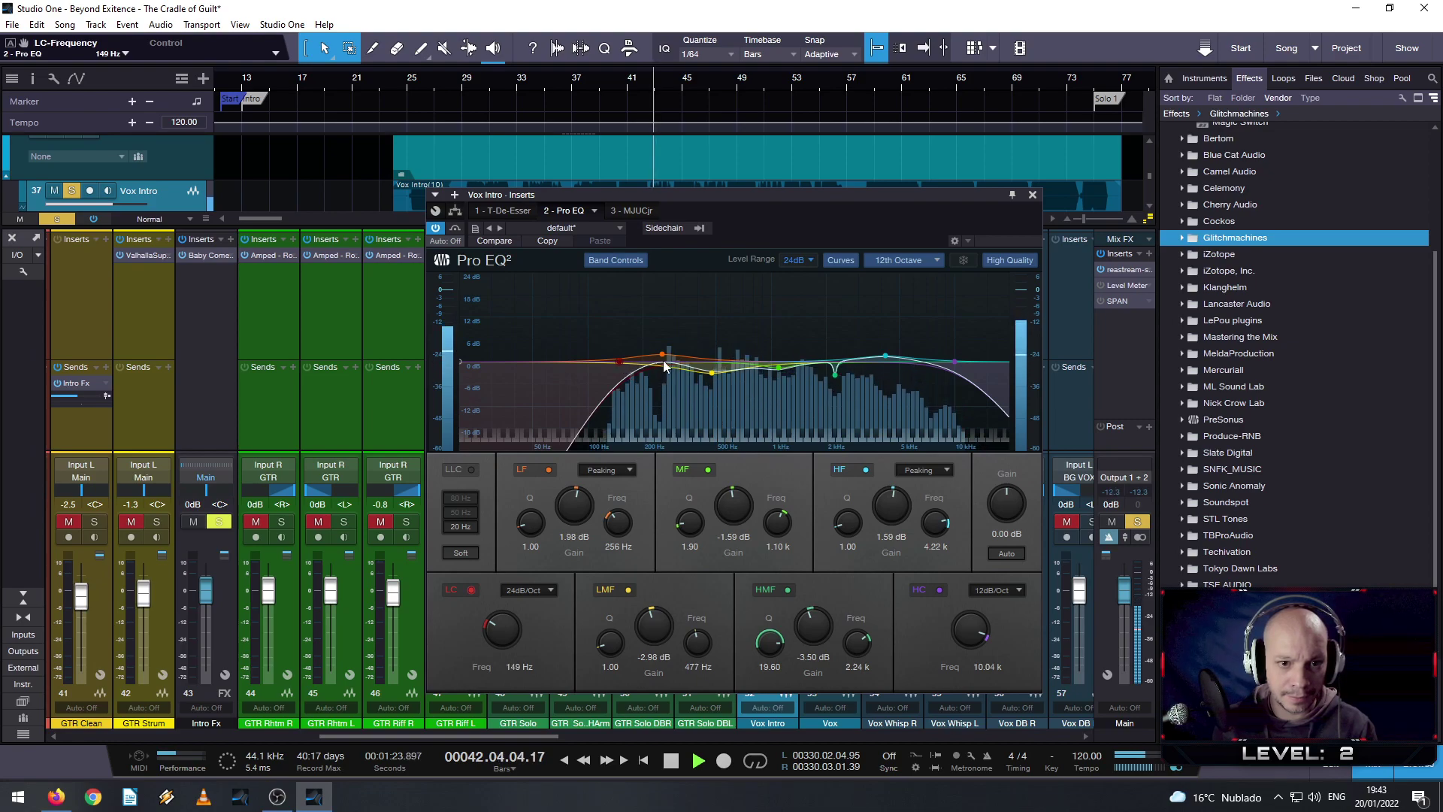
- Set LF to 4.17 dB at 194 Hz and LMF to -2.78 dB at 539 Hz with Q 1.90
drag(661, 353, 722, 372)
scroll(712, 374, up, 3)
scroll(721, 372, up, 2)
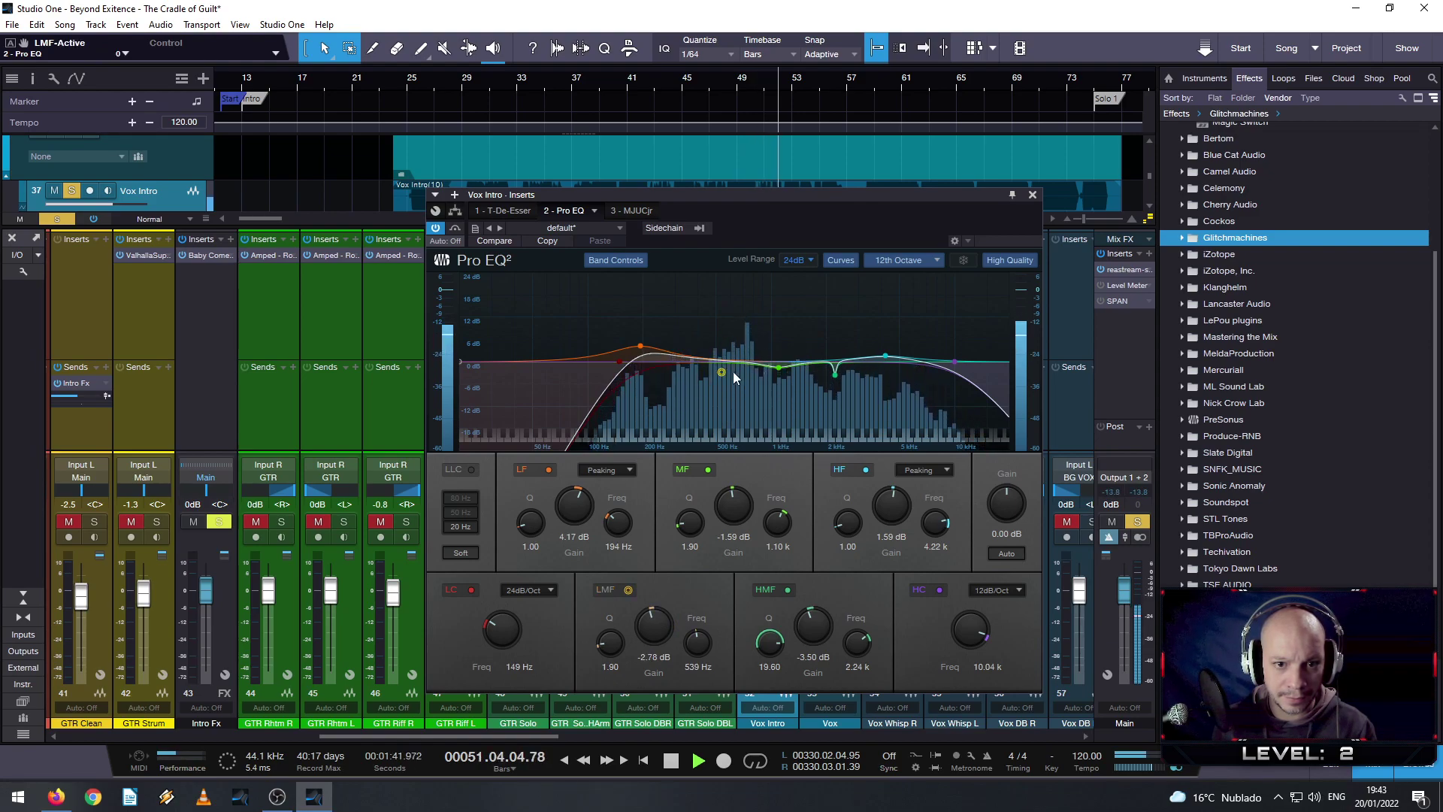
- Adjust the MF band to -1.98 dB at 1.17 kHz and the HF band to 1.79 dB at 4.42 kHz
mouse_move(779, 367)
mouse_down()
mouse_move(797, 301)
mouse_move(790, 320)
mouse_move(822, 329)
mouse_move(784, 330)
mouse_move(785, 376)
mouse_up()
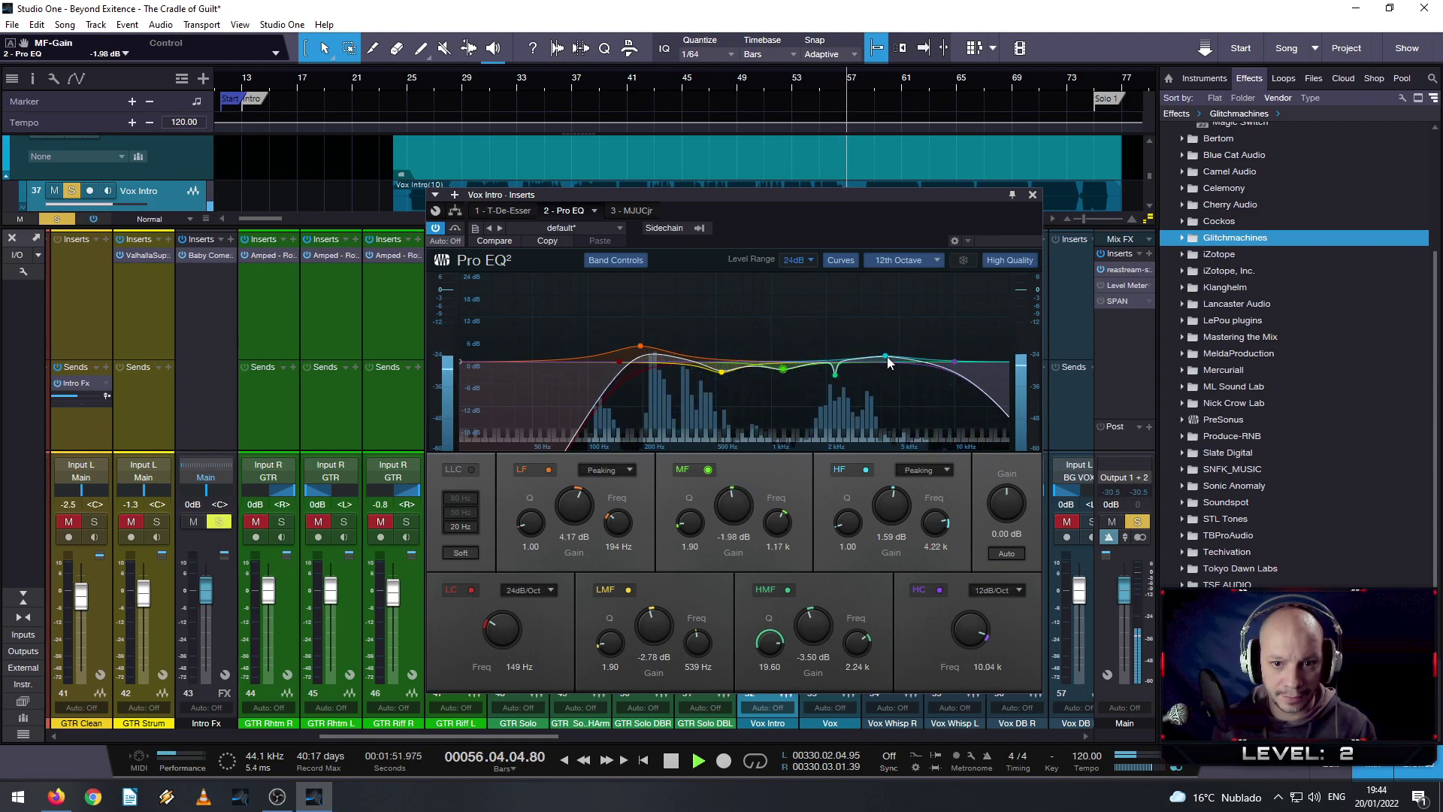
mouse_move(885, 358)
mouse_down()
mouse_move(876, 295)
mouse_move(899, 357)
mouse_move(946, 337)
mouse_move(889, 354)
mouse_up()
scroll(876, 332, up, 3)
scroll(876, 336, down, 3)
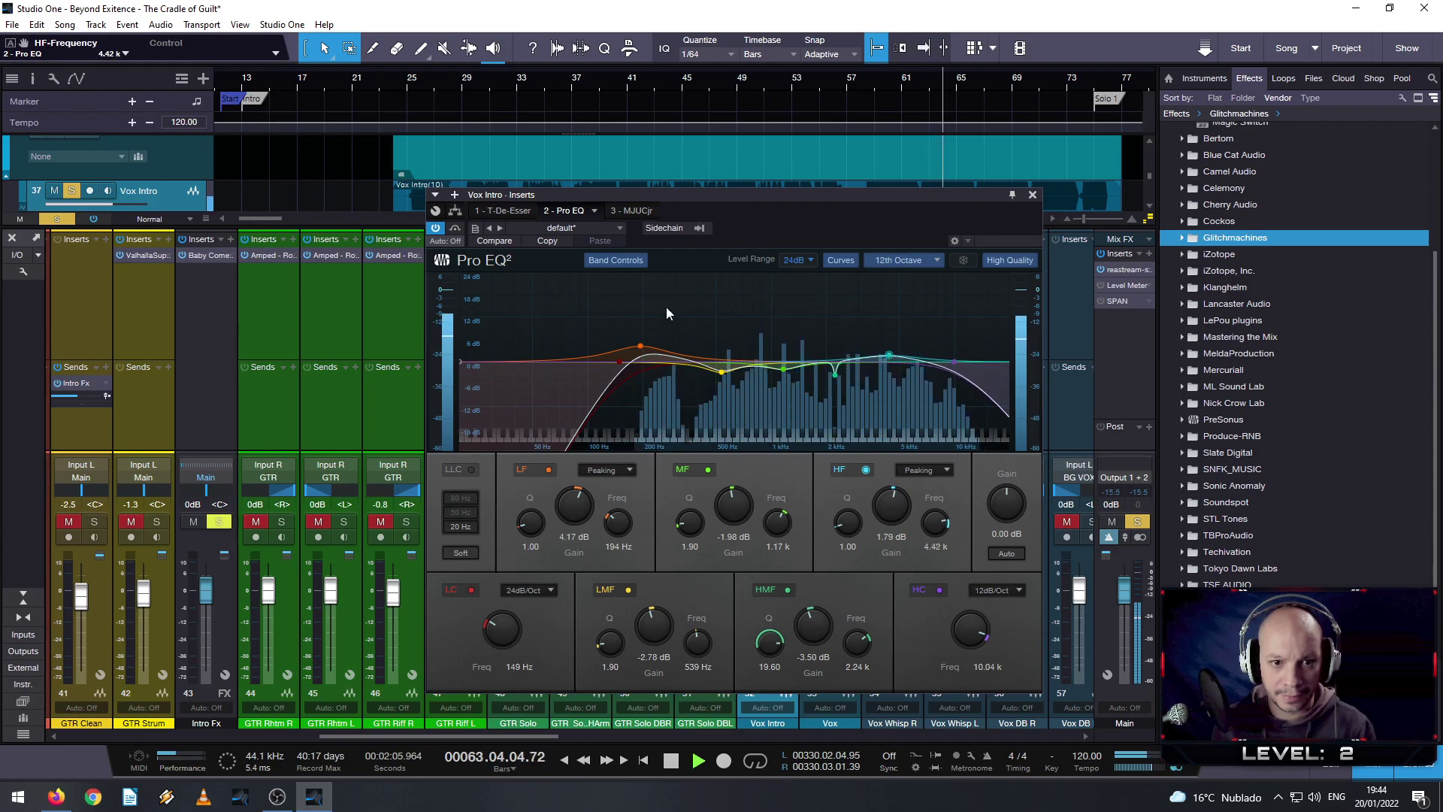
- Compare the soloed vocal with Pro EQ bypassed and active, close the plug-in, and unsolo Vox Intro
click(437, 228)
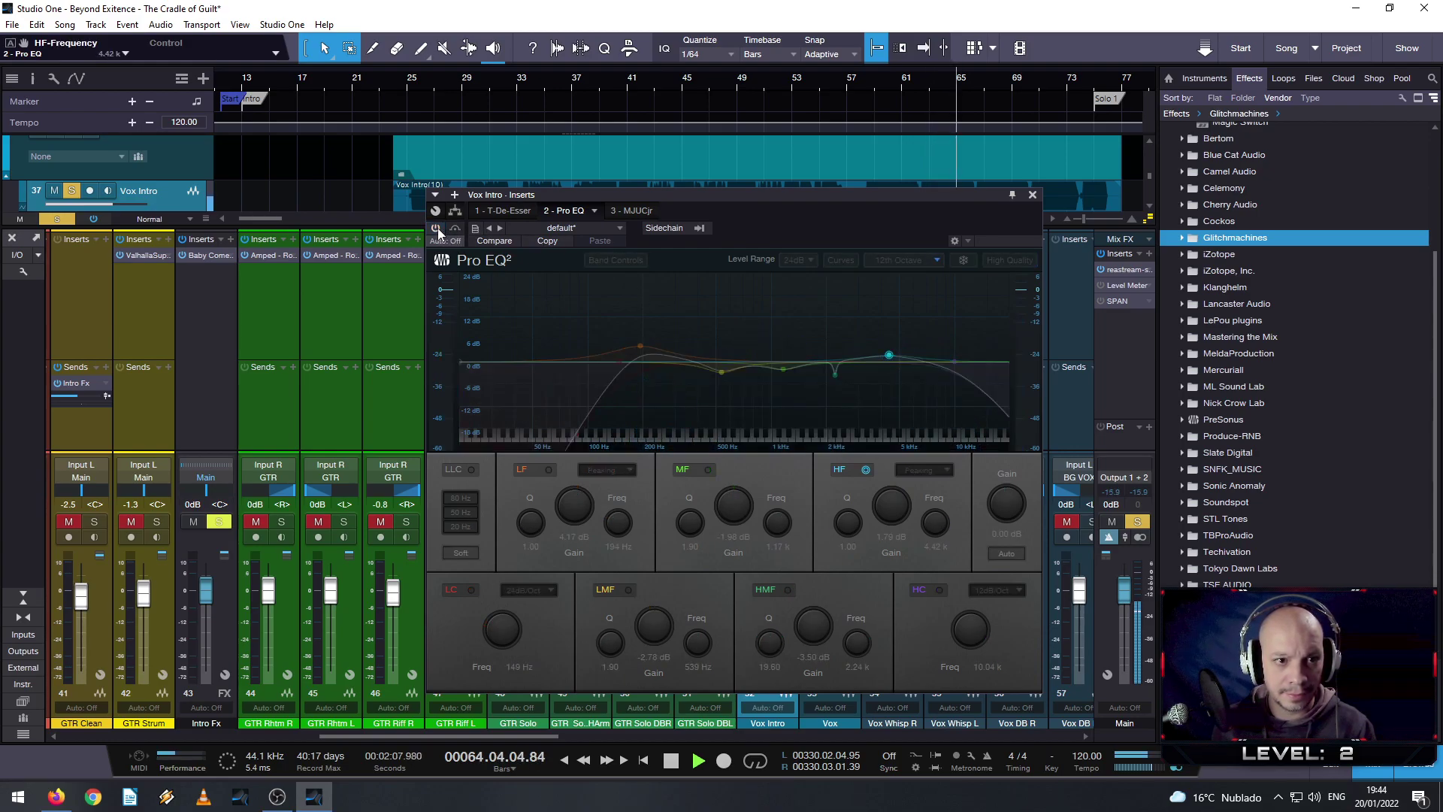
click(437, 229)
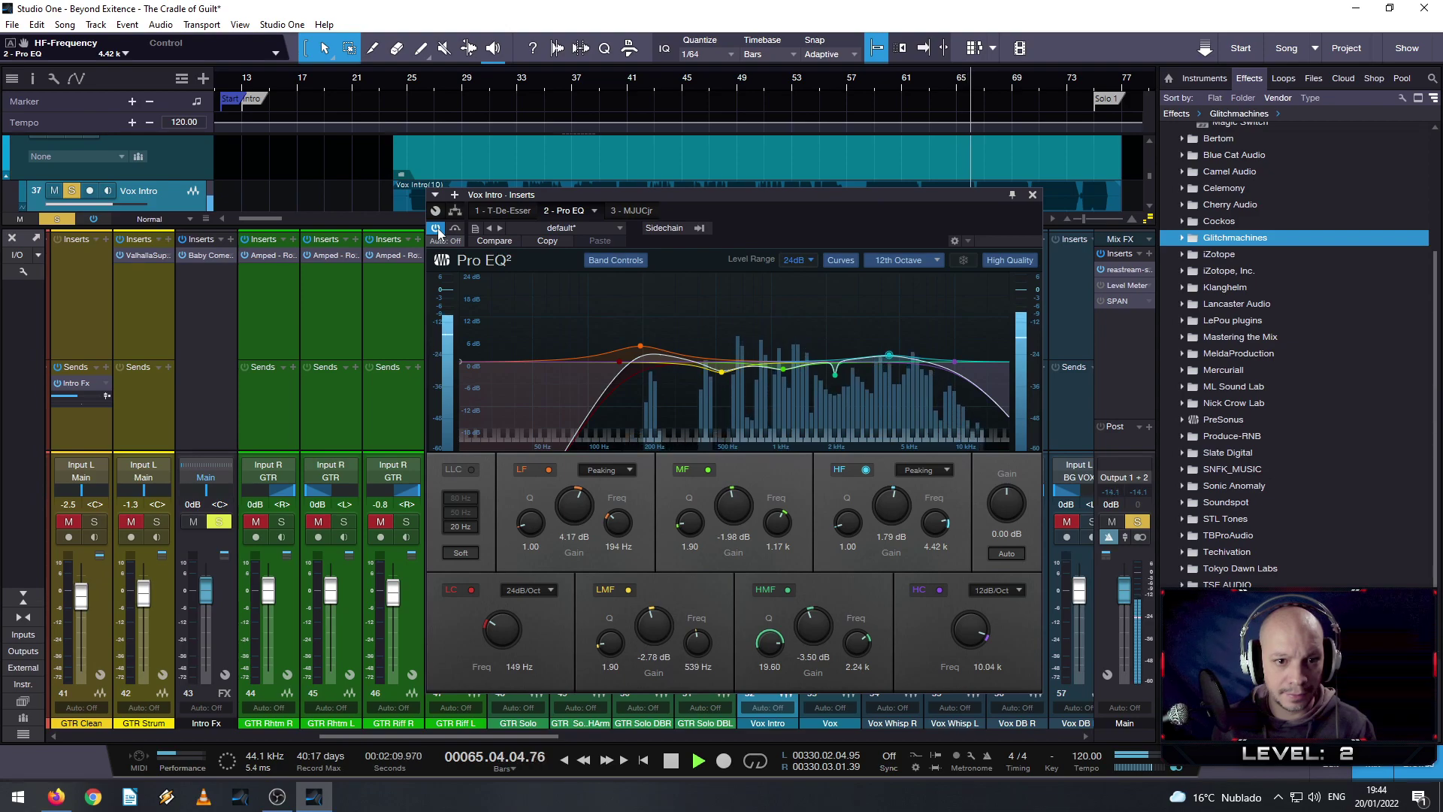
click(437, 228)
click(437, 229)
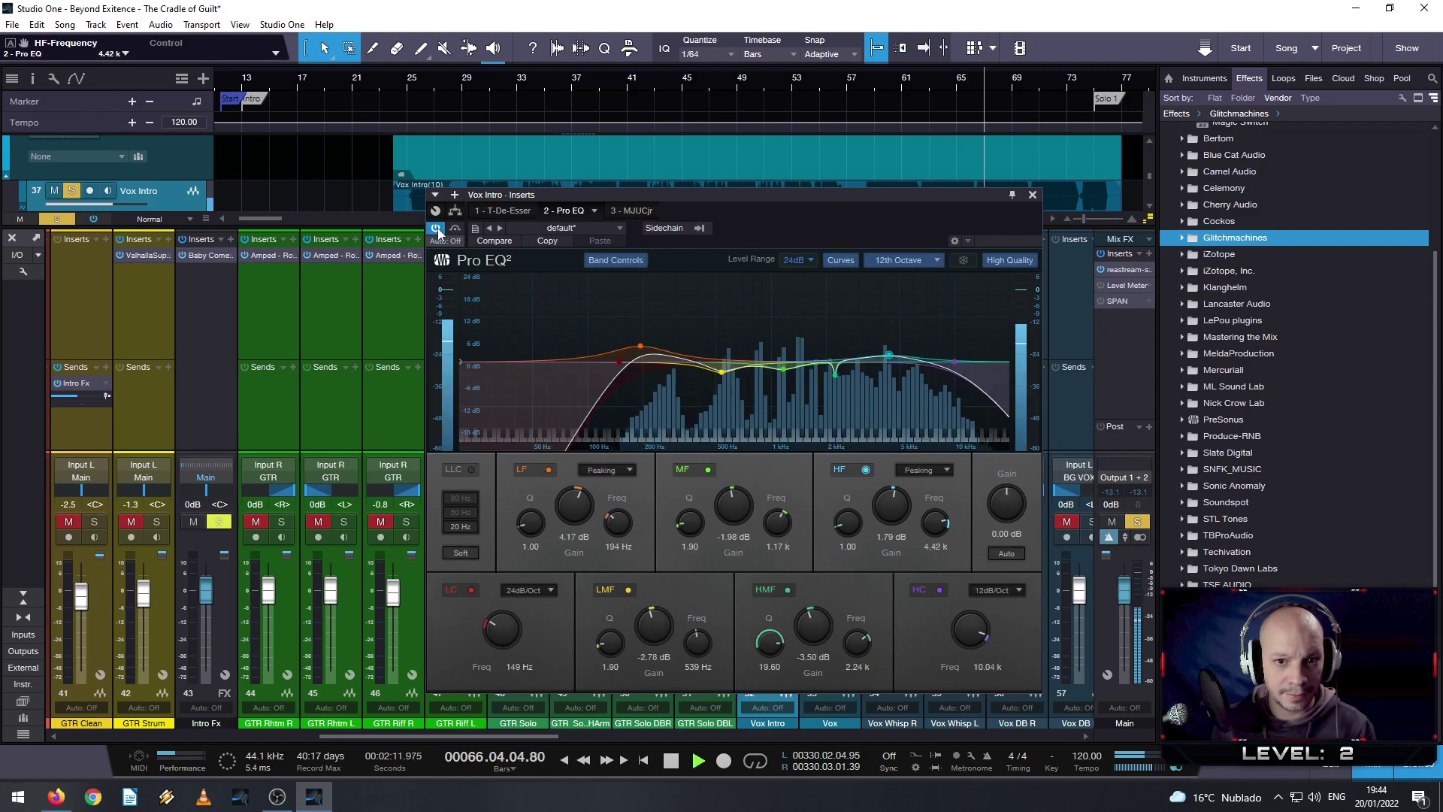
click(1031, 195)
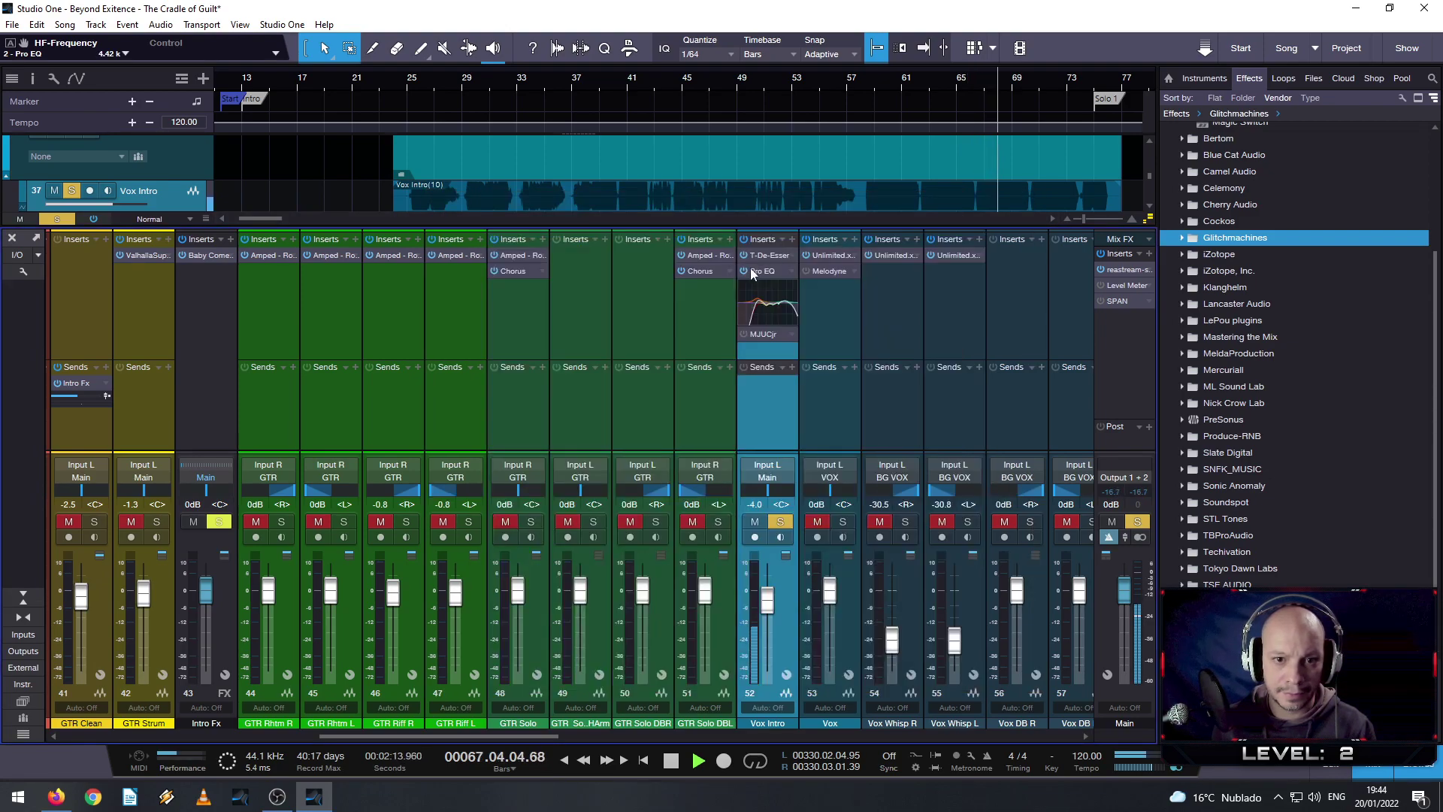
click(785, 522)
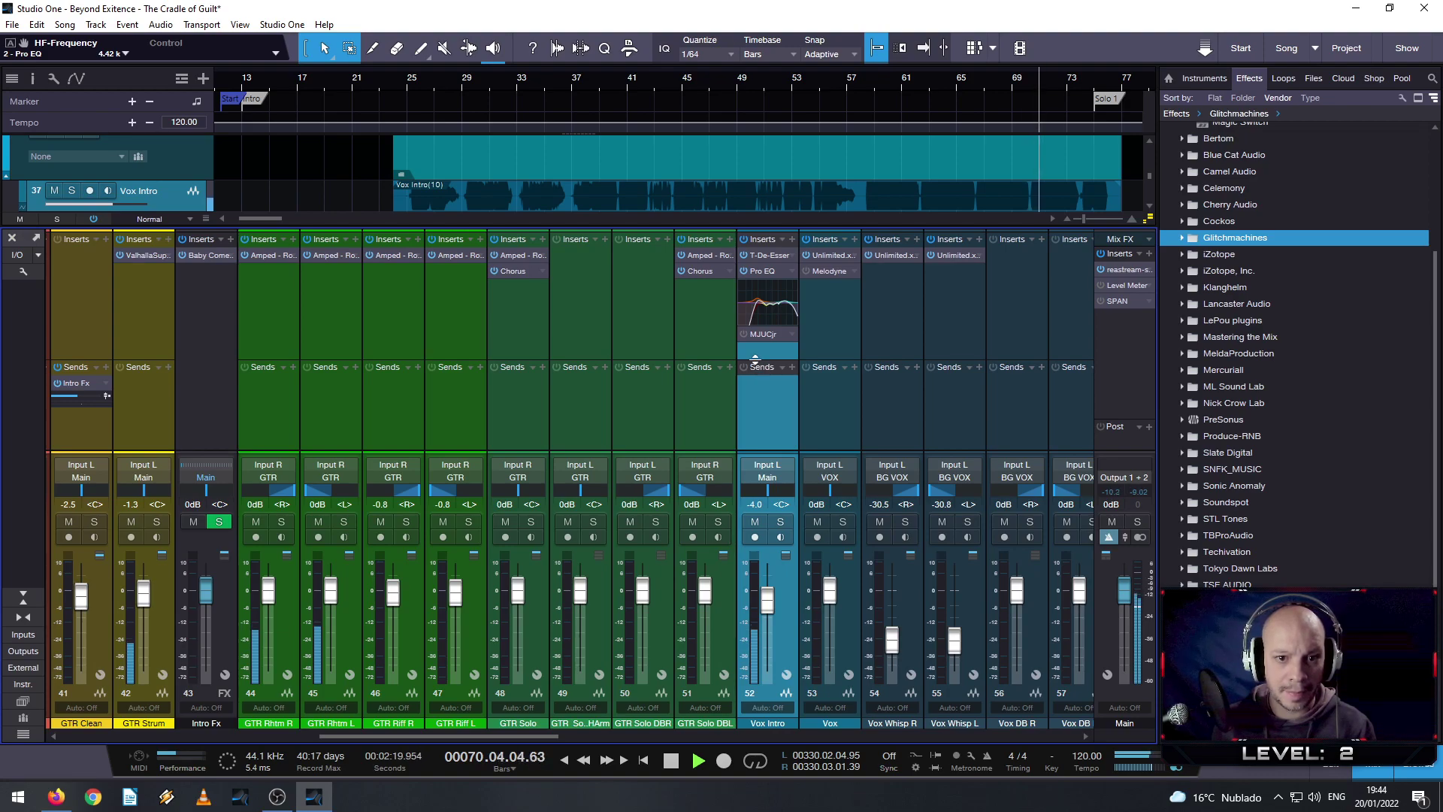
- Enlarge the mixer's inserts area and save the song
drag(756, 359, 755, 384)
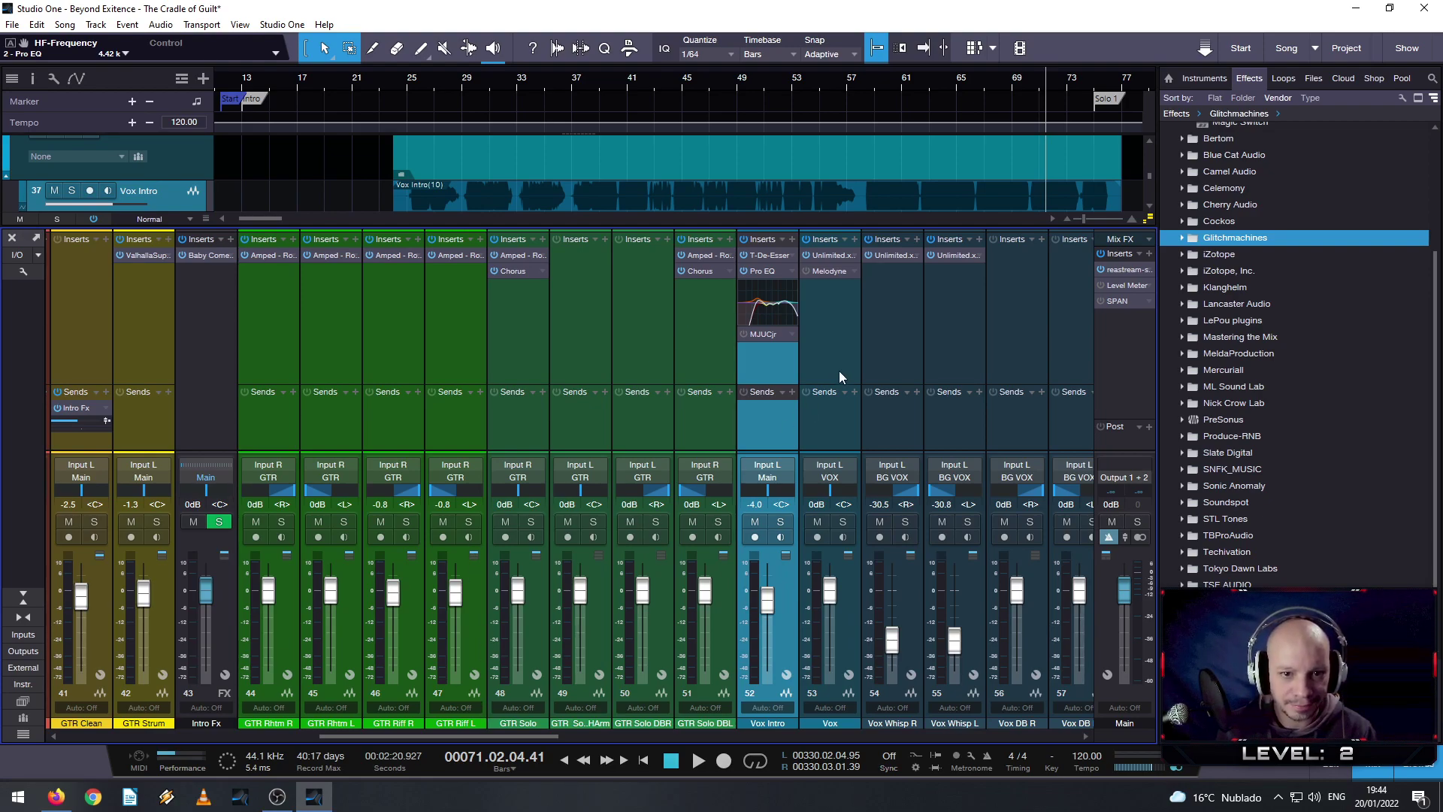
key(ctrl+s)
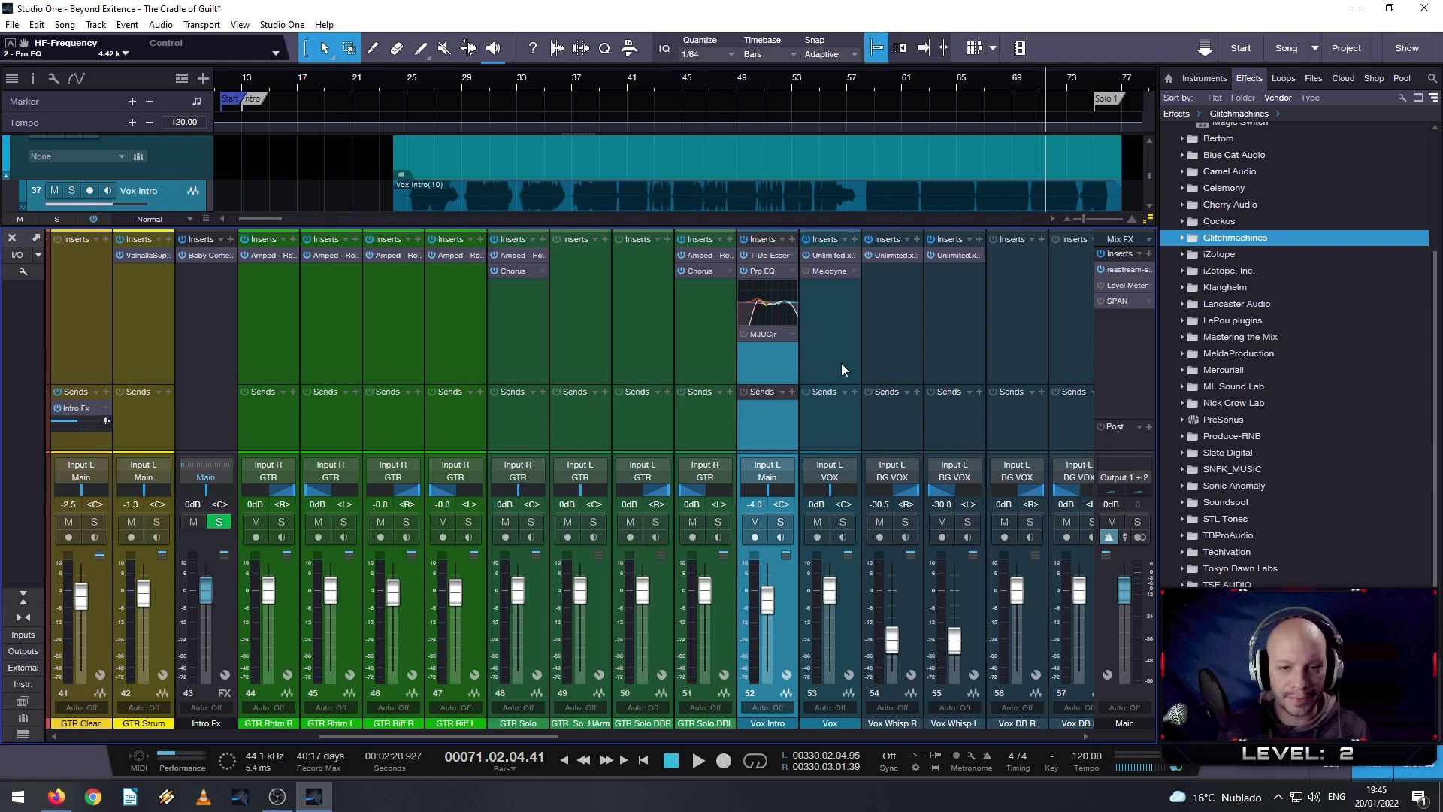
- Activate MJUCjr on Vox Intro and, during playback, set Compress to 37.0 and Make-Up to 13.0
click(744, 333)
drag(702, 220, 769, 250)
key(space)
drag(608, 410, 612, 259)
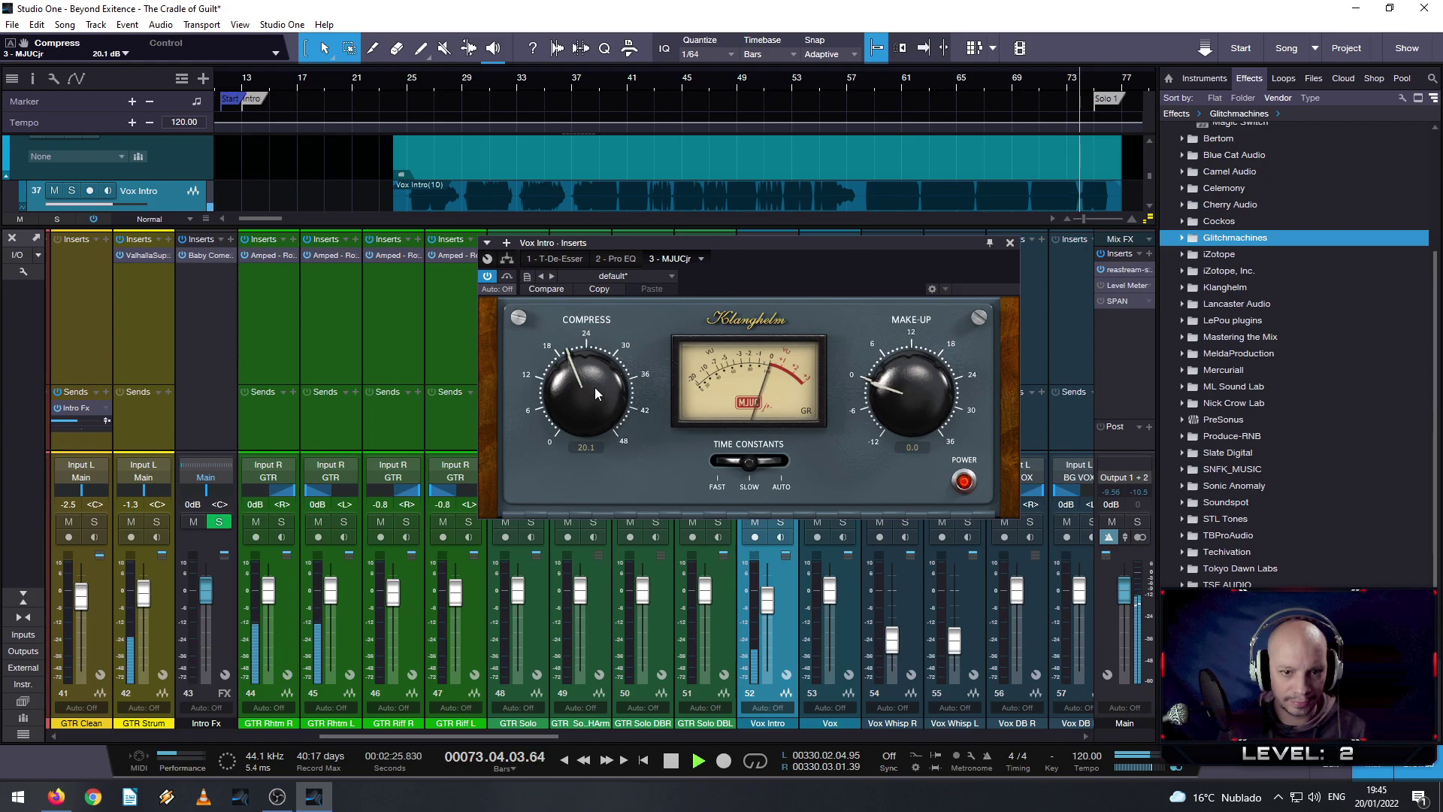
drag(591, 373, 699, 331)
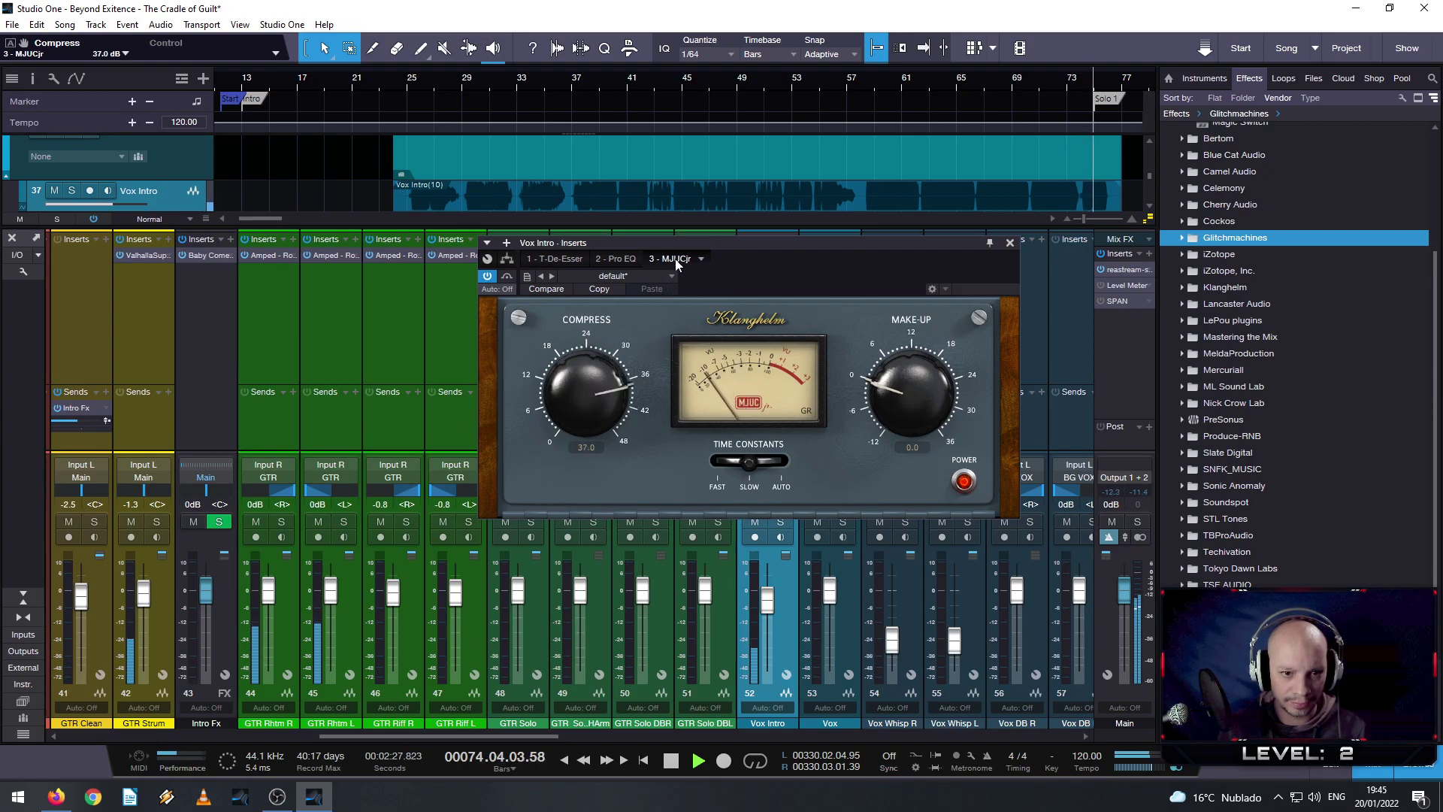
drag(903, 364, 906, 304)
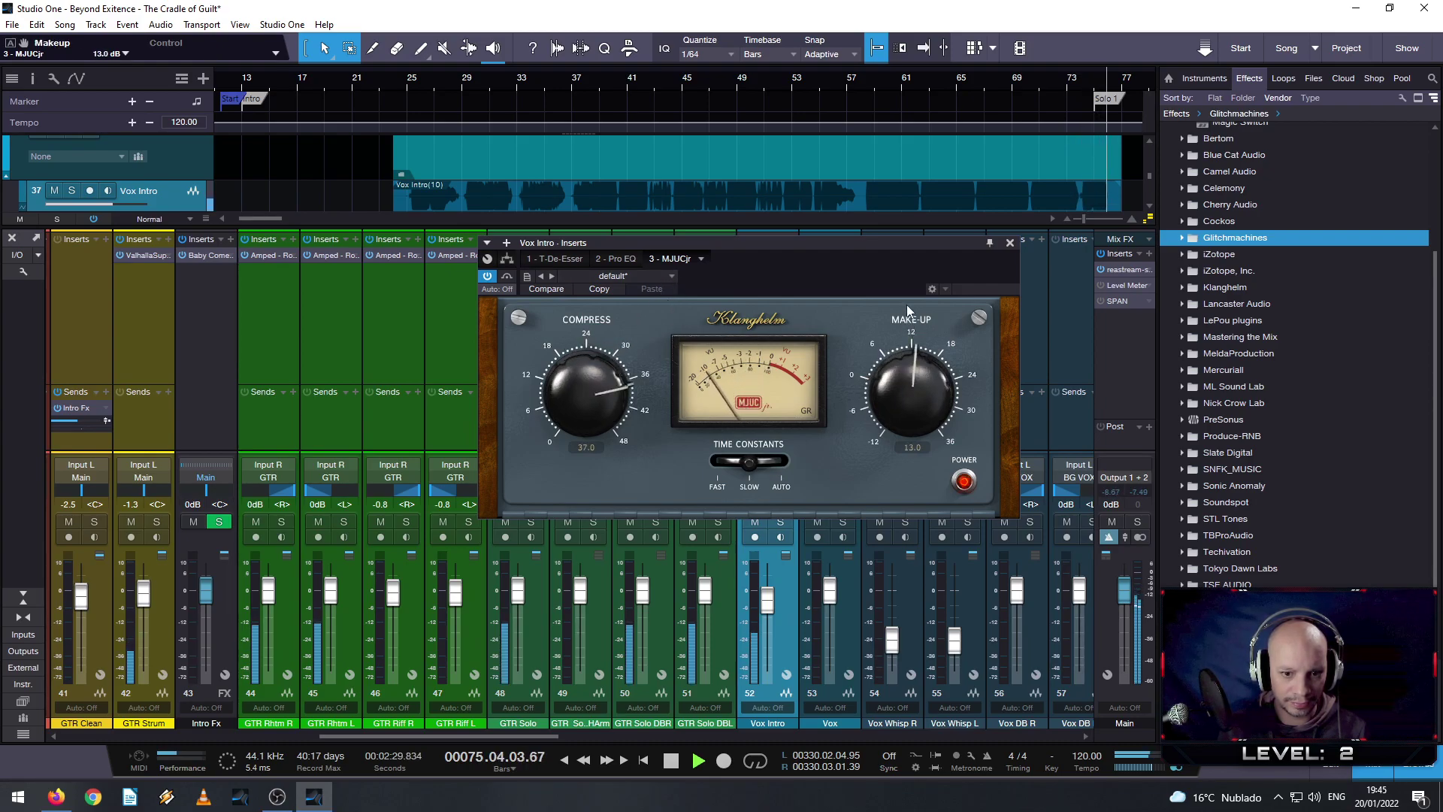
- During playback, set MJUCjr's Time Constants to Fast, Compress to 28.6 and Make-Up to 17.6, and stop playback
click(612, 98)
drag(587, 385, 589, 372)
drag(909, 366, 909, 359)
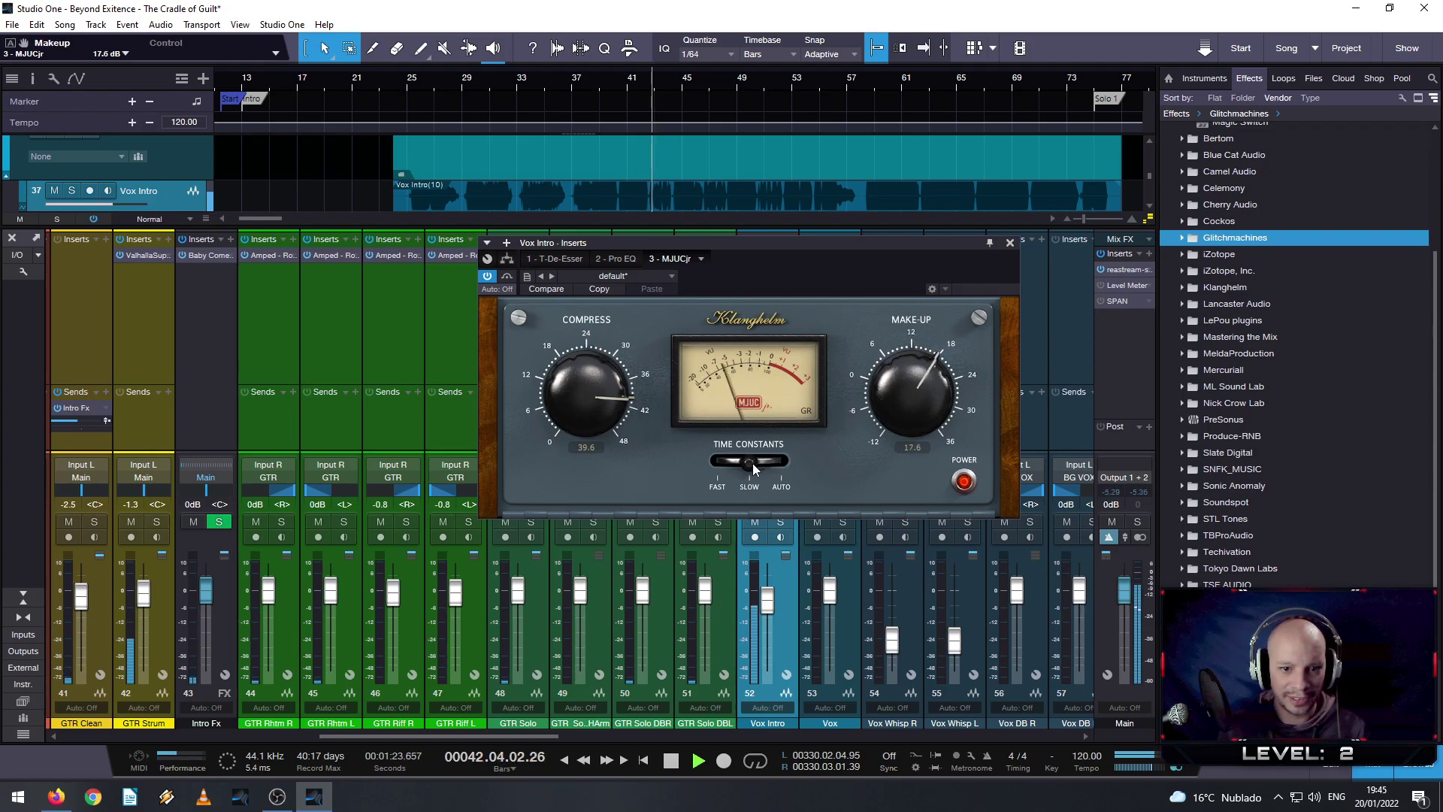
drag(751, 463, 699, 463)
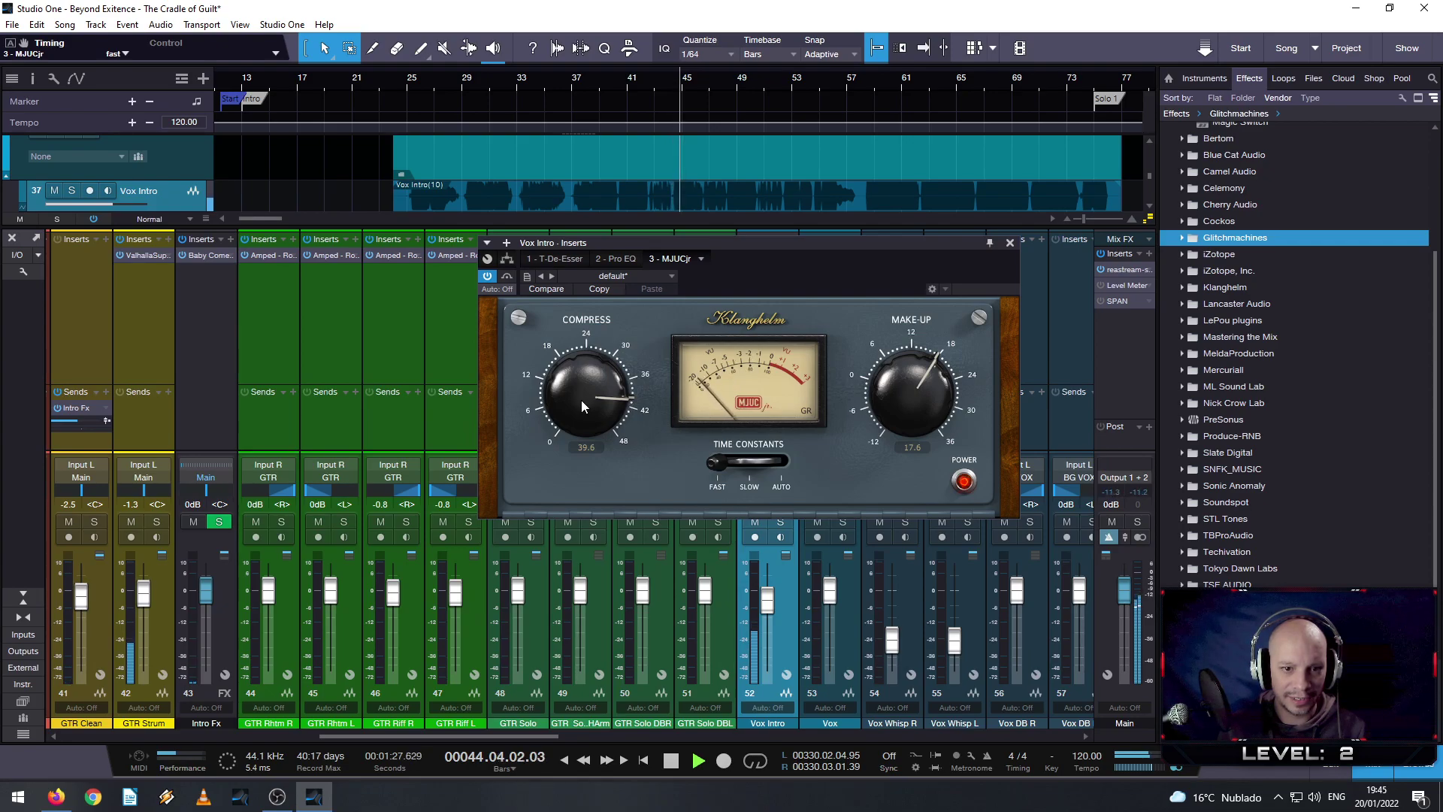
drag(580, 400, 561, 485)
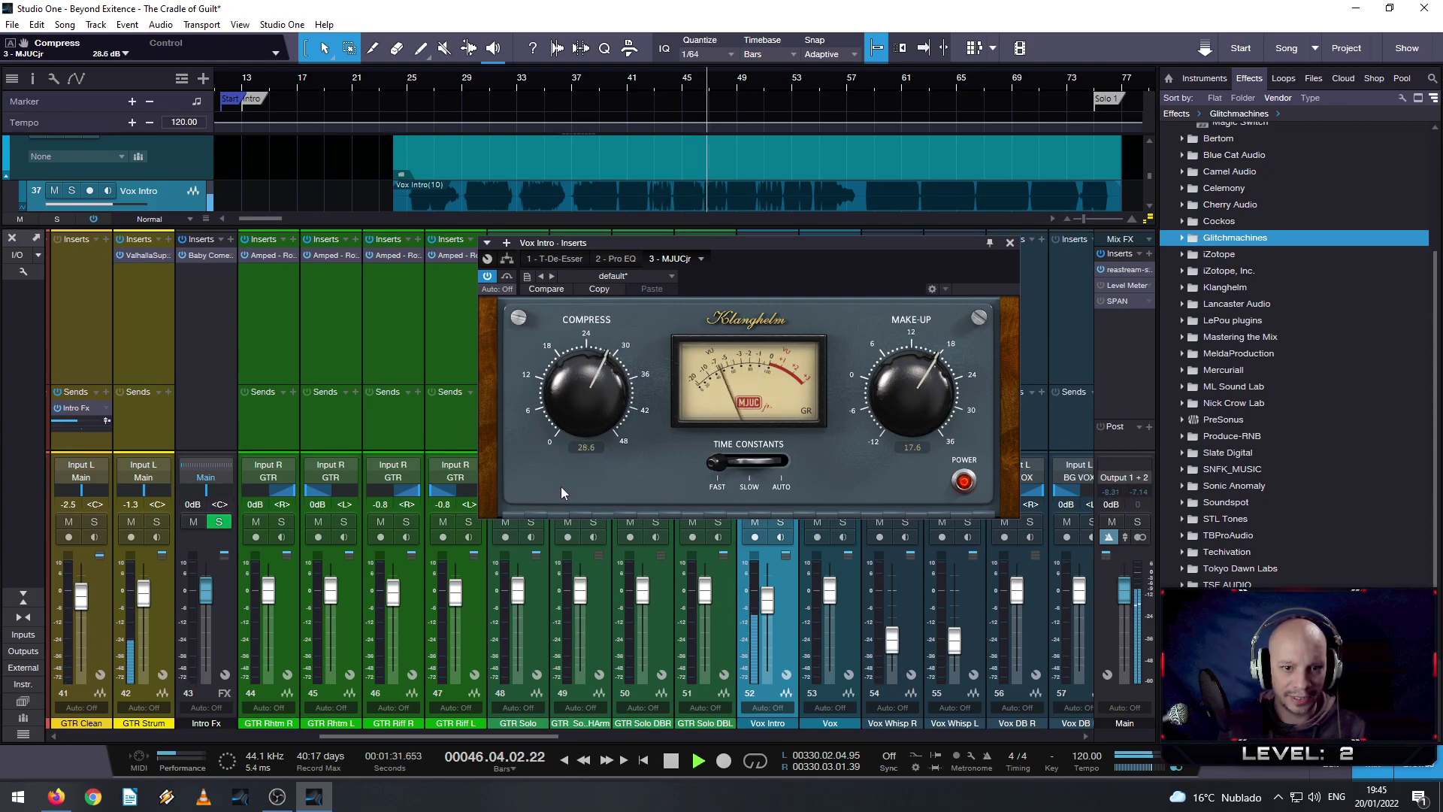
key(space)
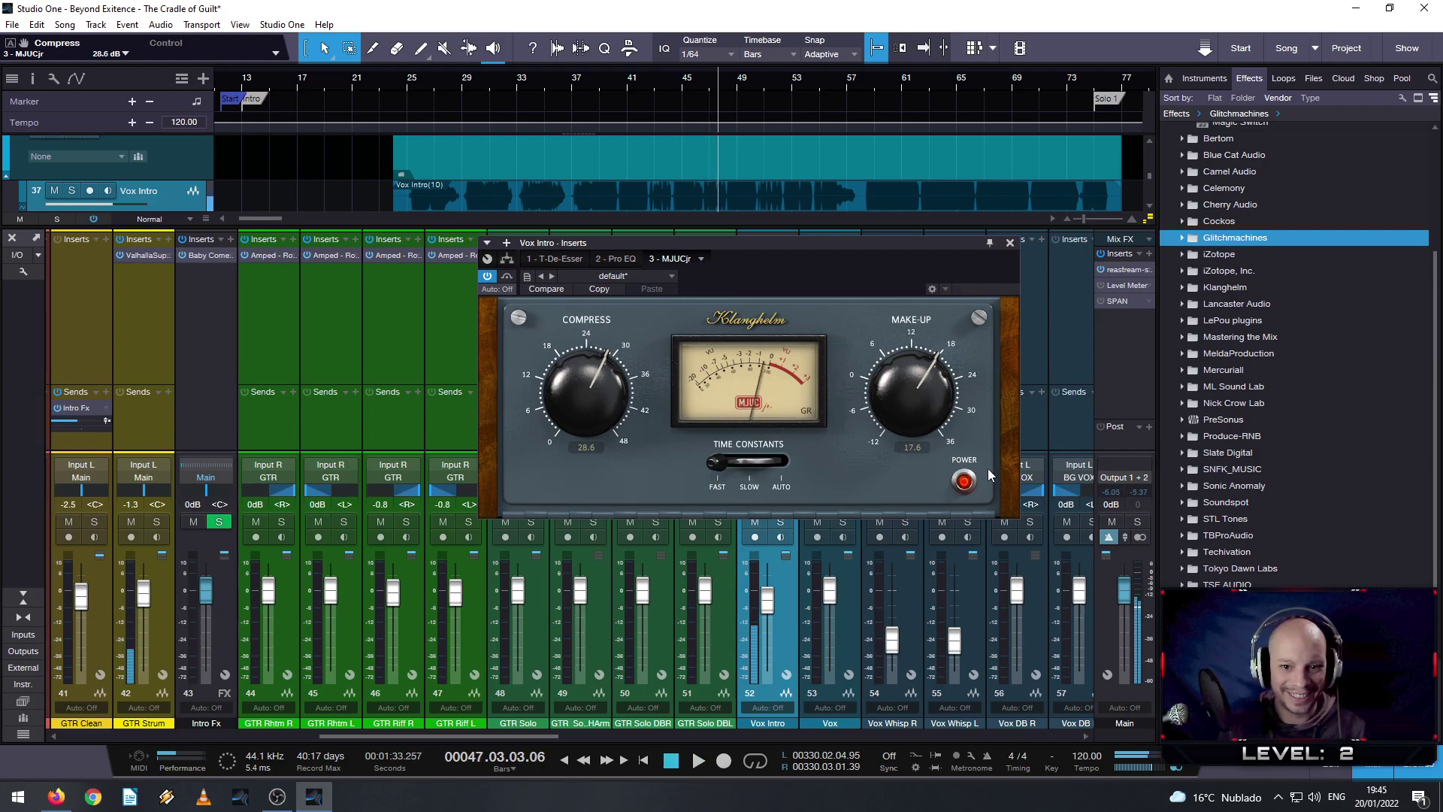
- Toggle MJUCjr's power, close its window, and remove it from the Vox Intro inserts
click(963, 481)
click(963, 481)
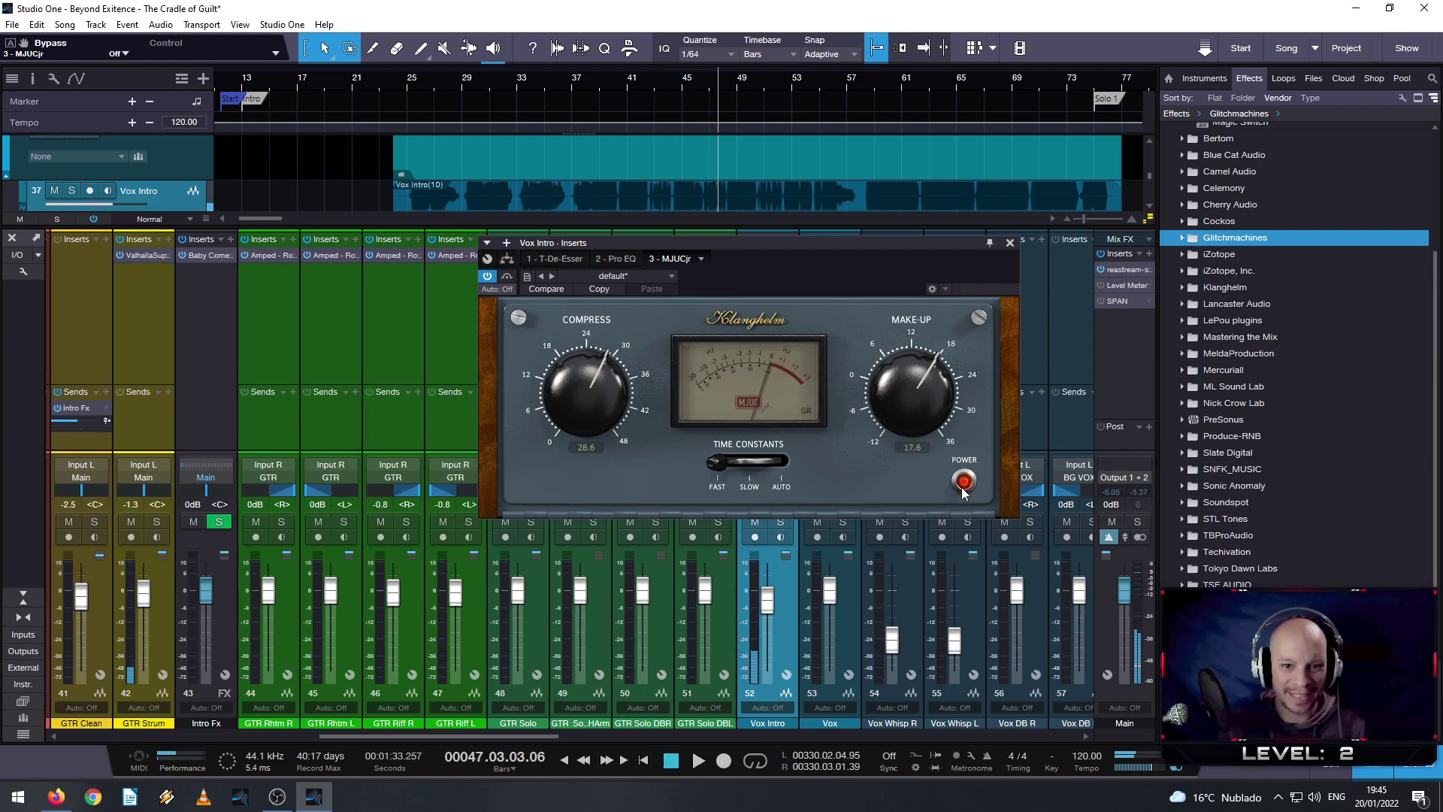
click(1010, 244)
right_click(773, 332)
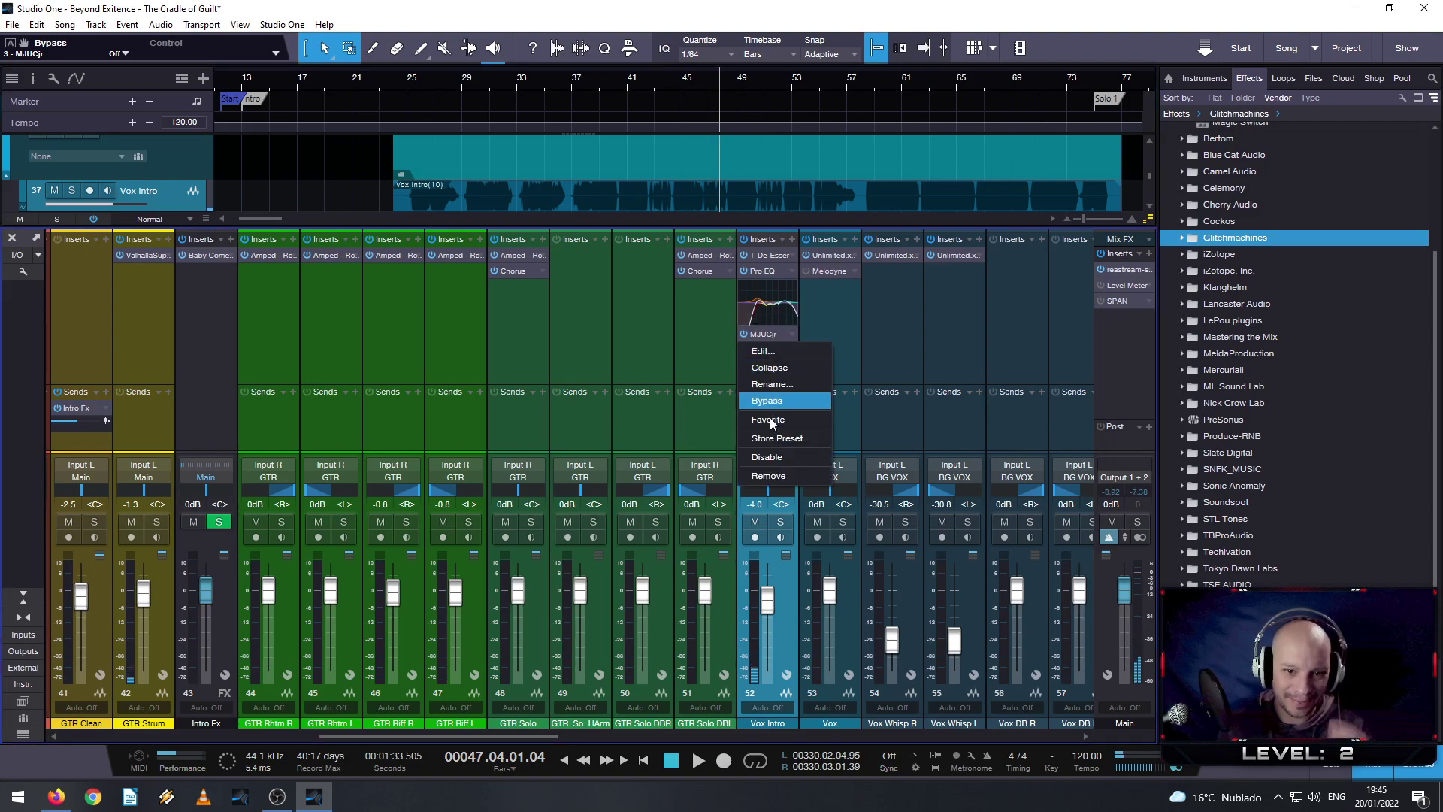
click(778, 476)
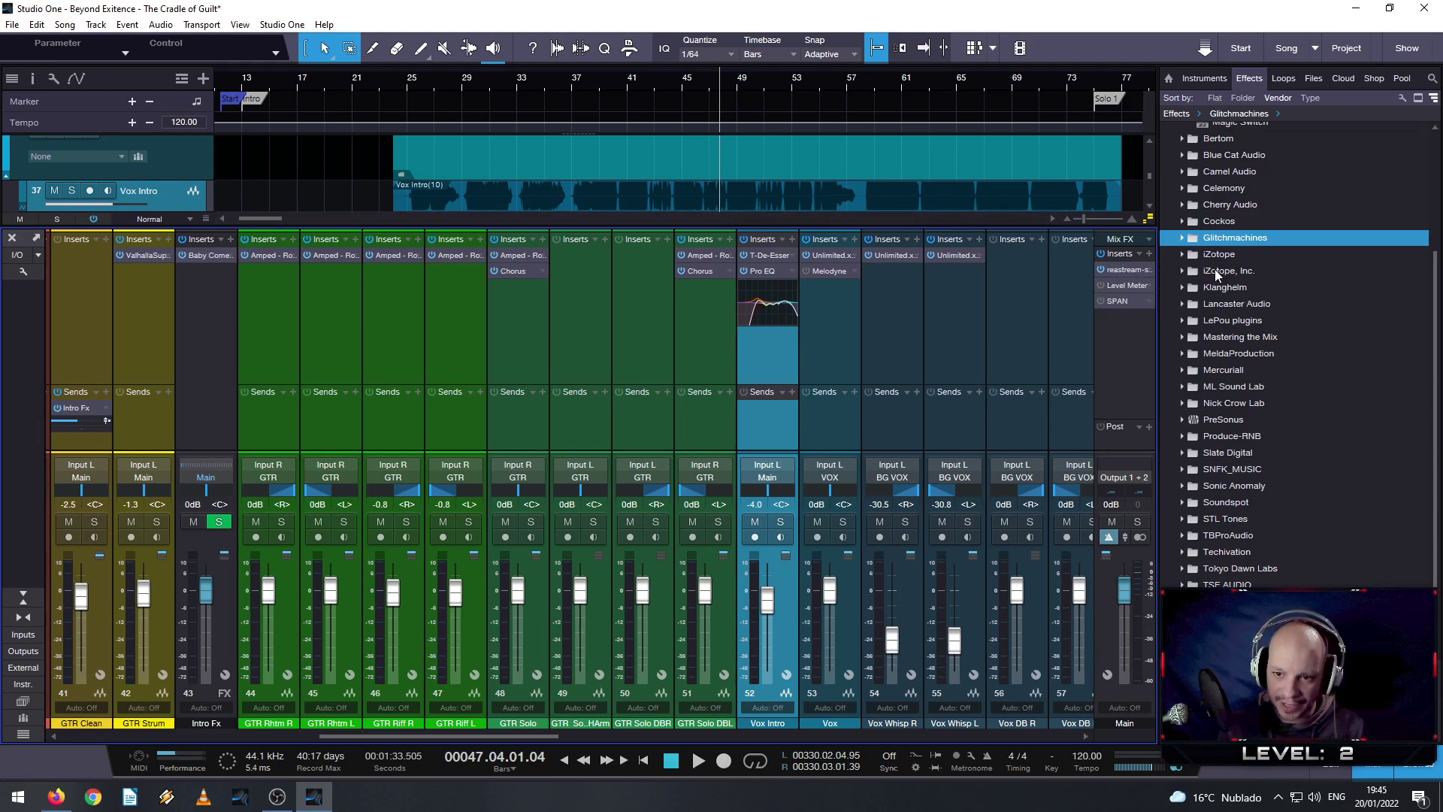
- Insert the TDR Molotok compressor from the Dynamics category on the Vox Intro channel
click(792, 239)
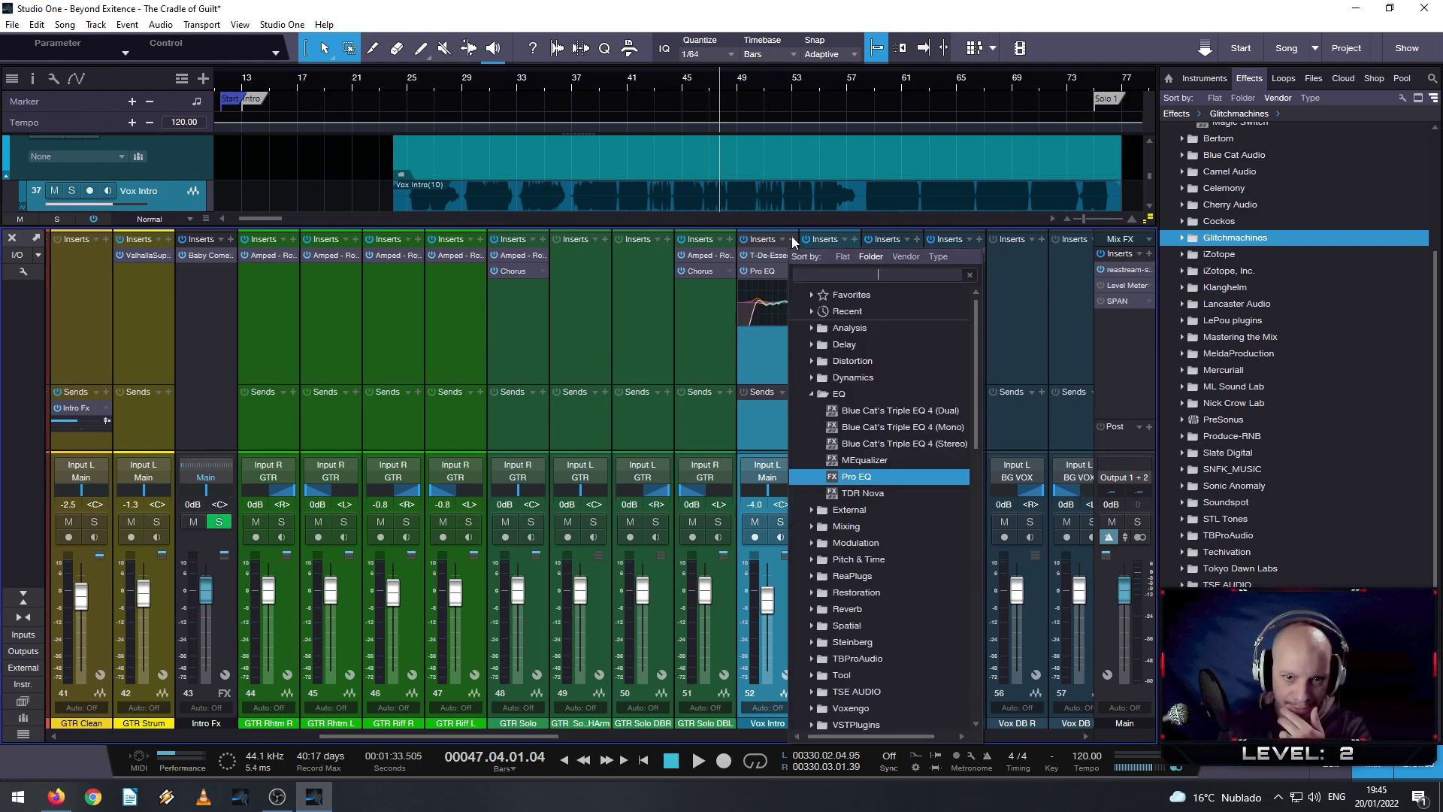
click(811, 394)
click(812, 378)
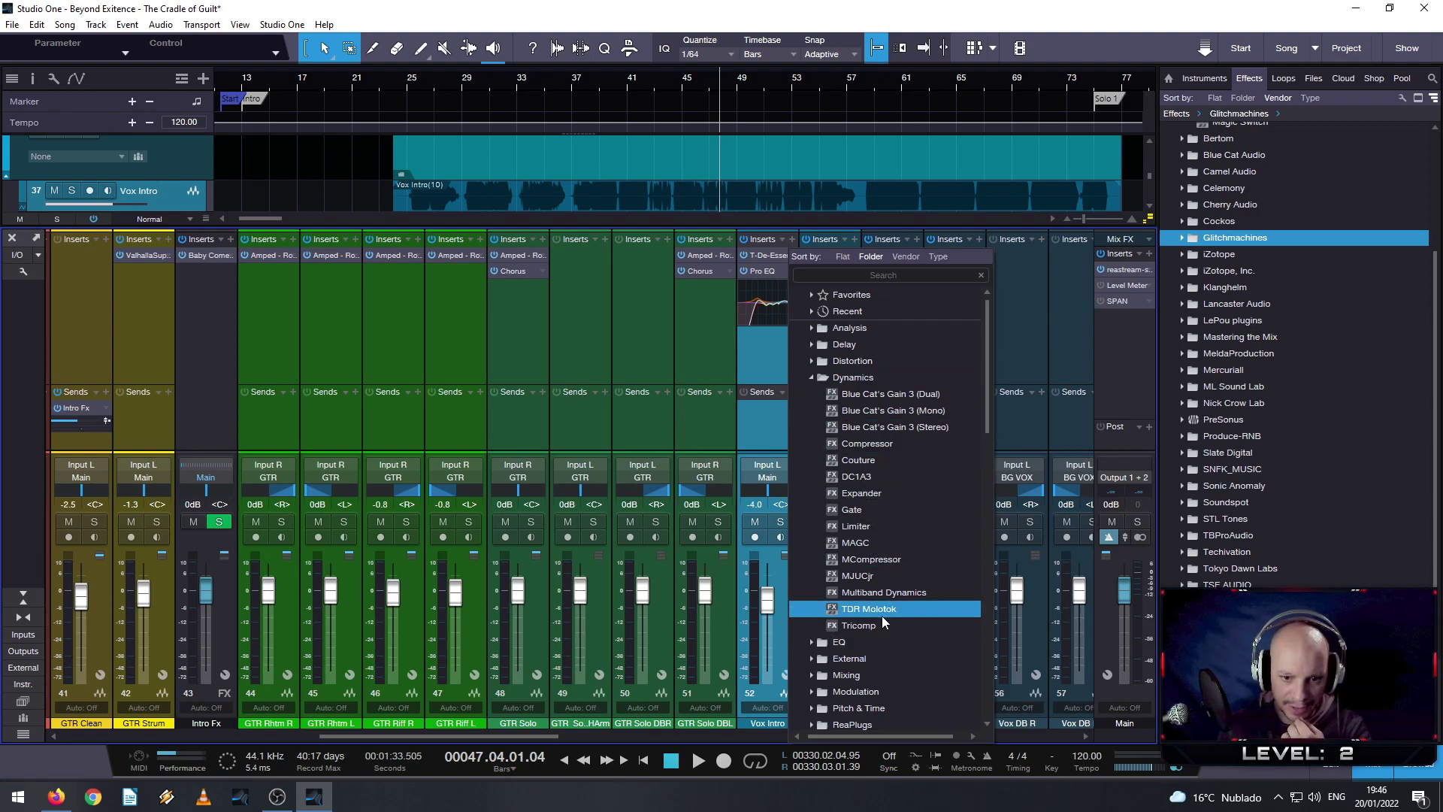
click(857, 610)
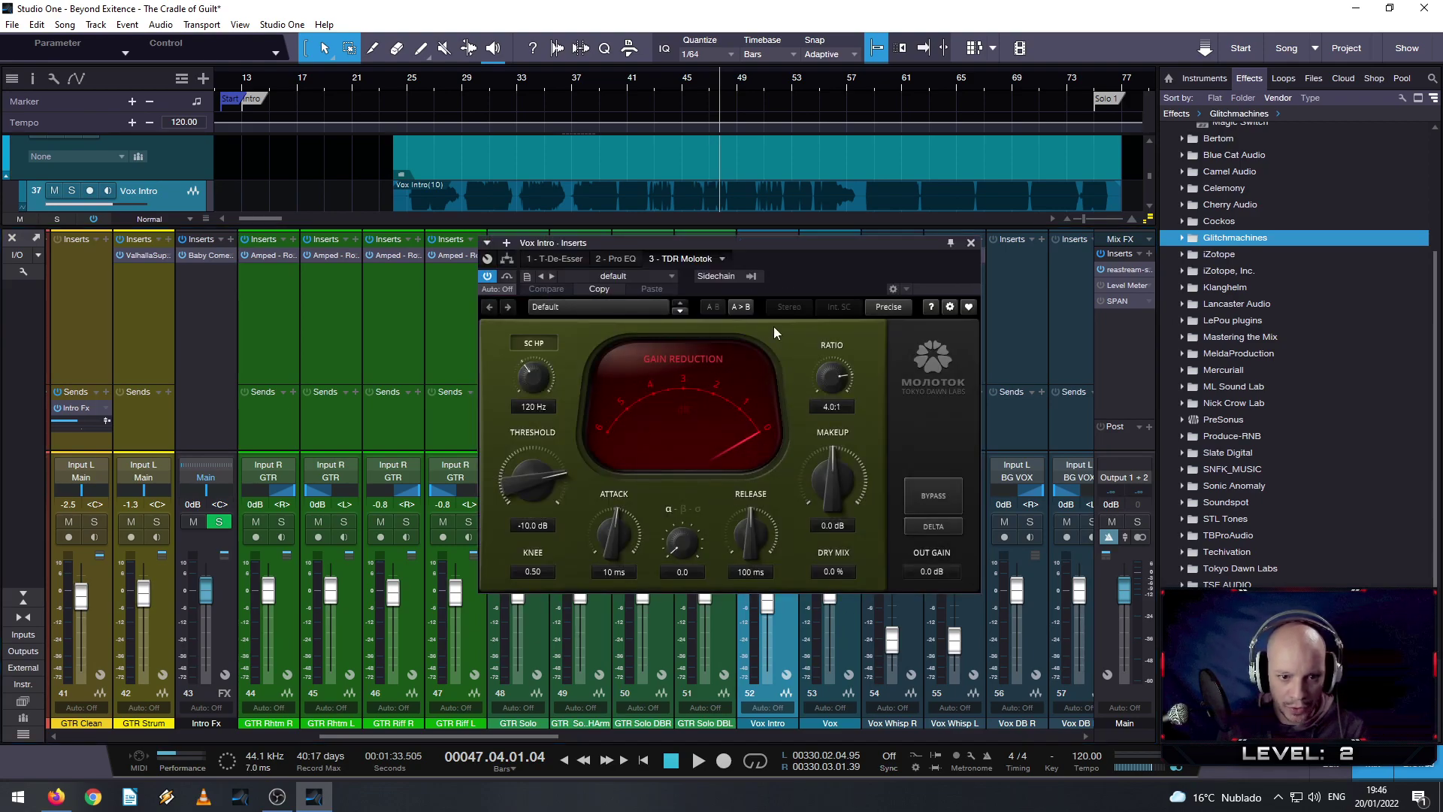
- While the song plays, set Molotok's threshold to -20.2 dB, attack to 1.0 ms and release to 28 ms
click(657, 79)
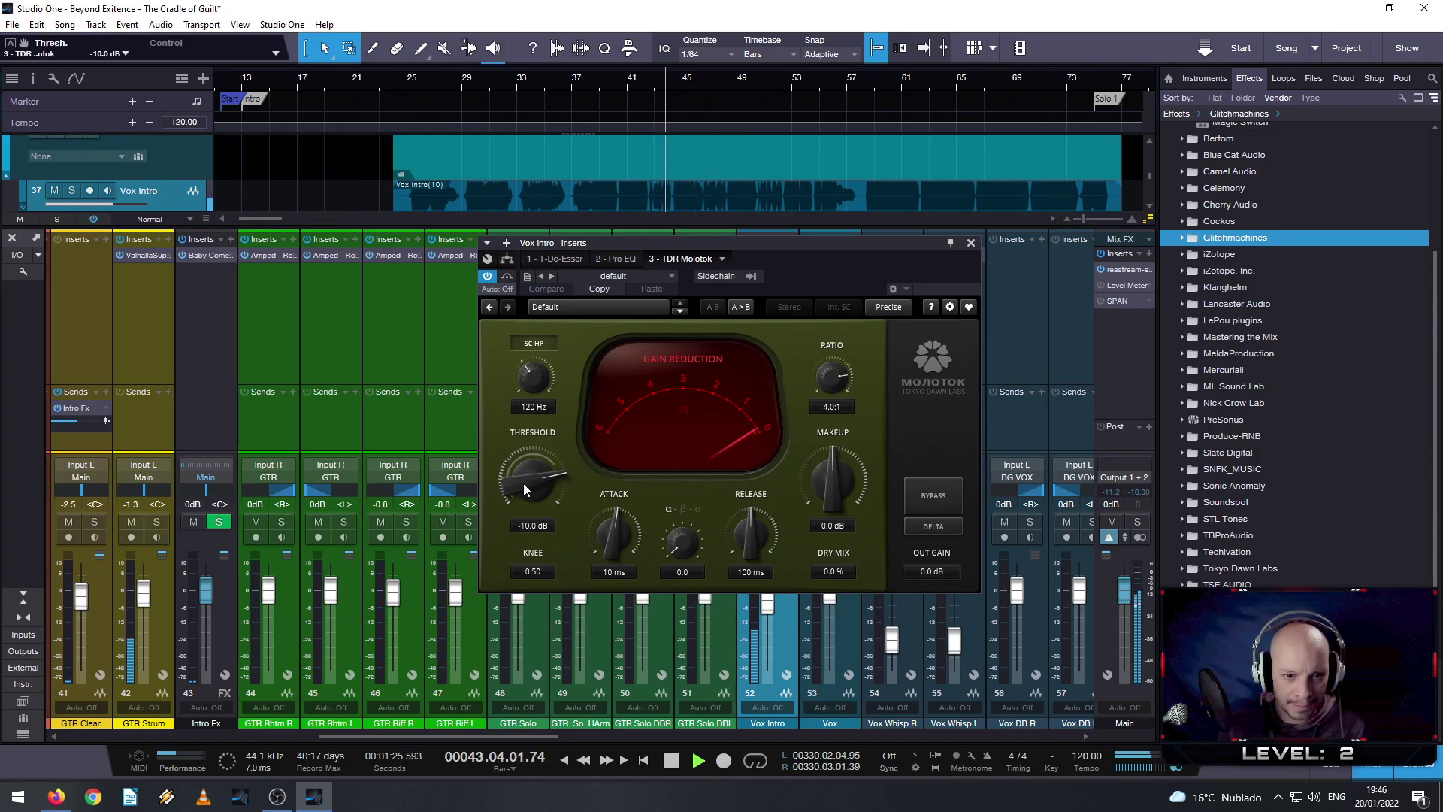
mouse_move(523, 484)
mouse_down()
mouse_move(523, 533)
mouse_move(517, 478)
mouse_up()
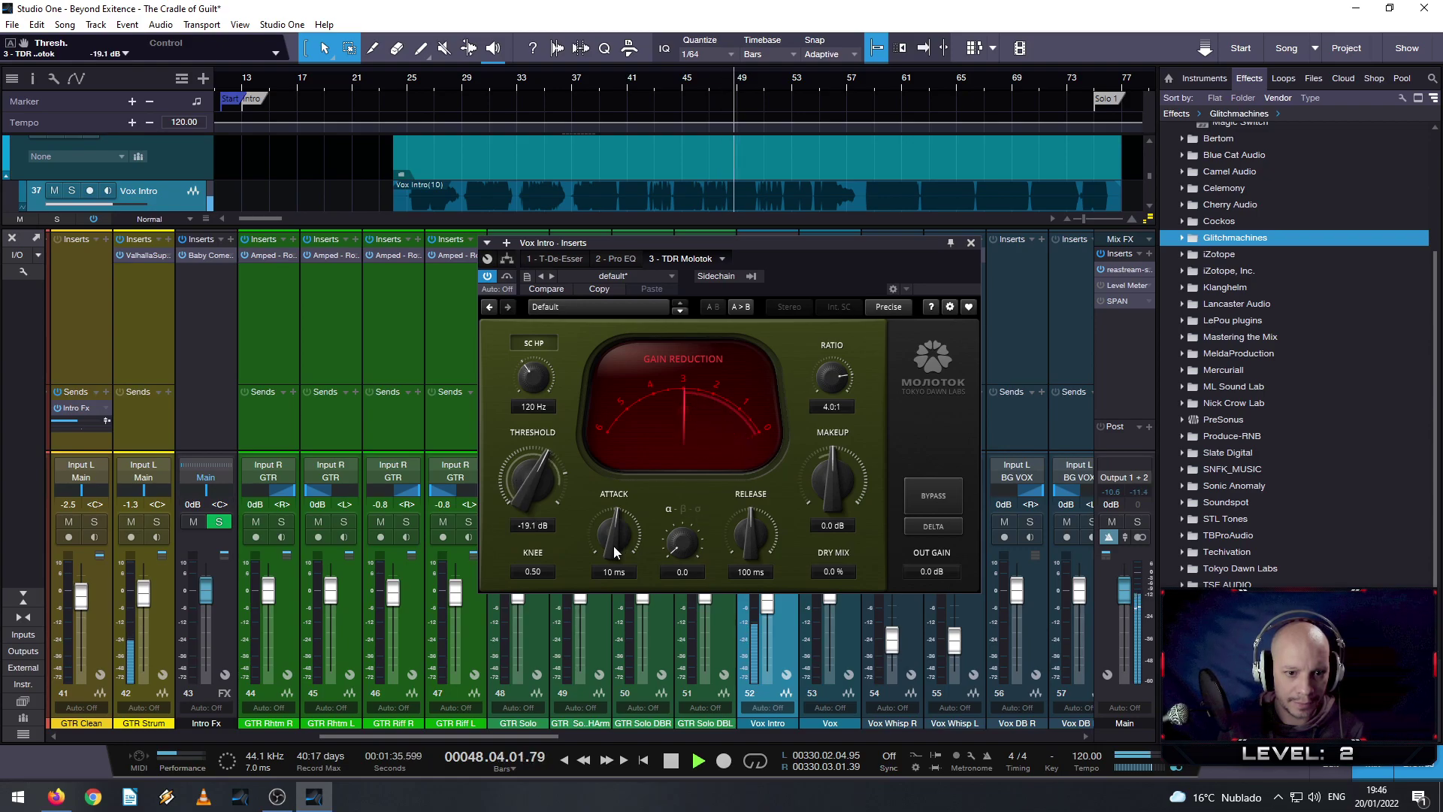
mouse_move(614, 545)
mouse_down()
mouse_move(601, 583)
mouse_move(602, 541)
mouse_up()
drag(525, 490, 525, 496)
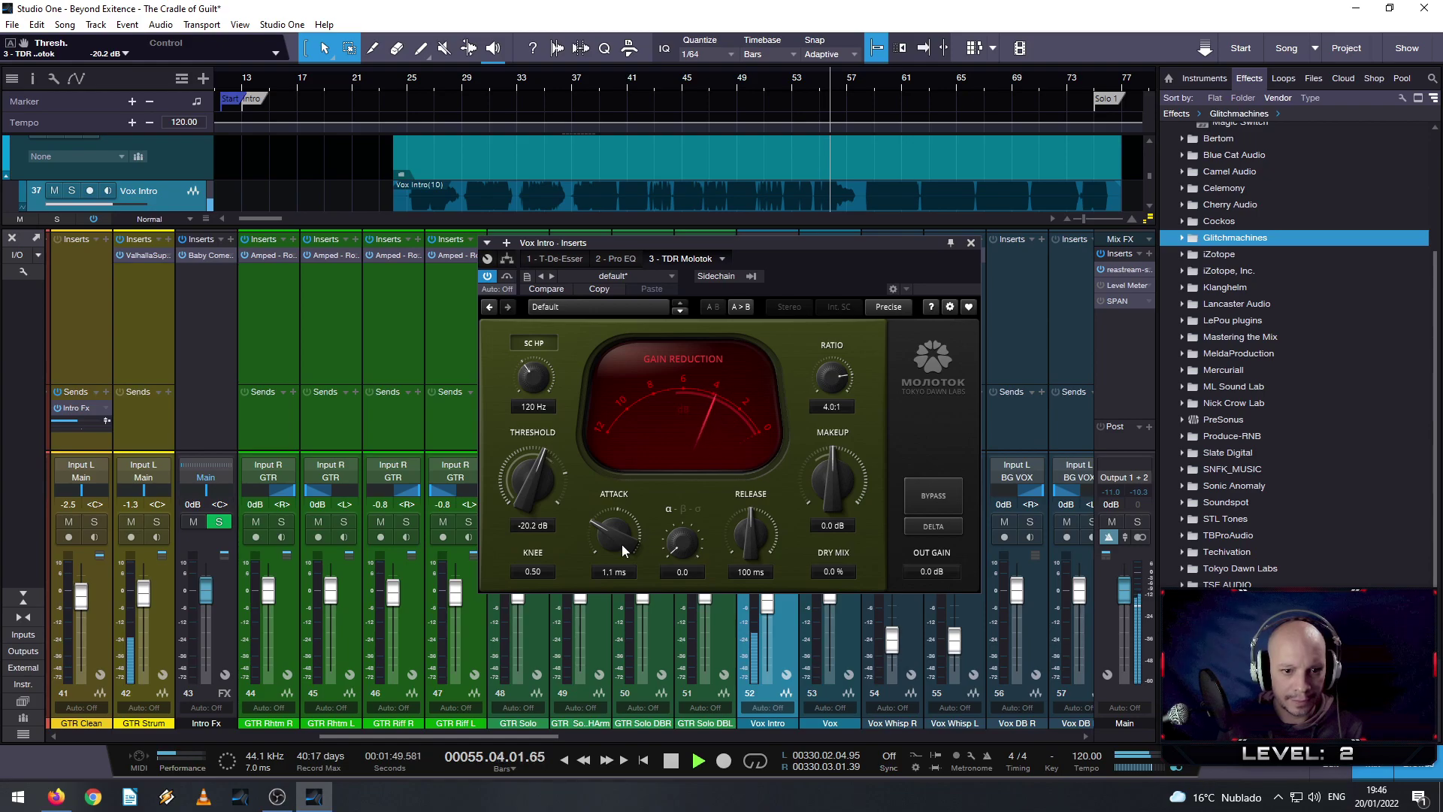
drag(745, 520, 746, 542)
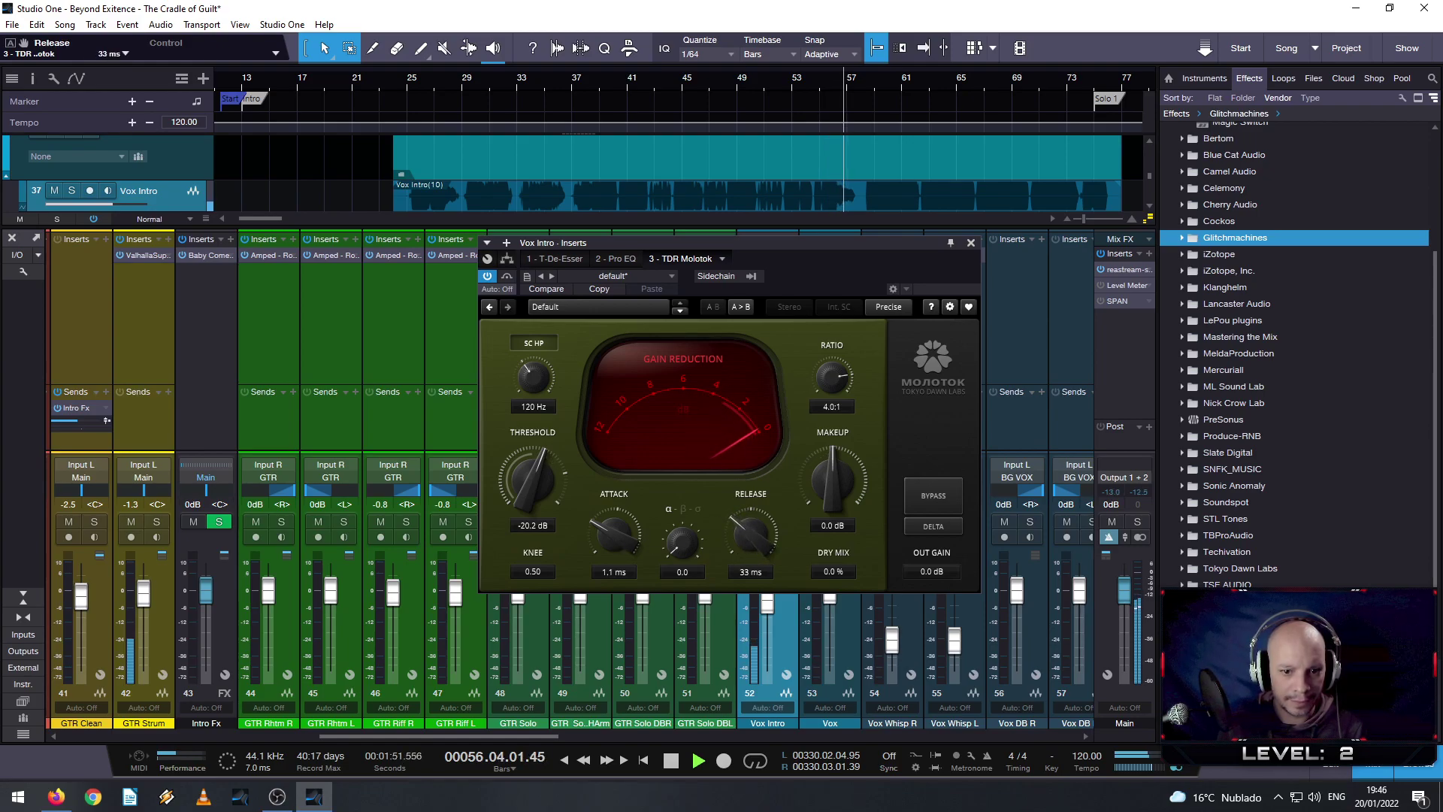
drag(615, 538, 614, 541)
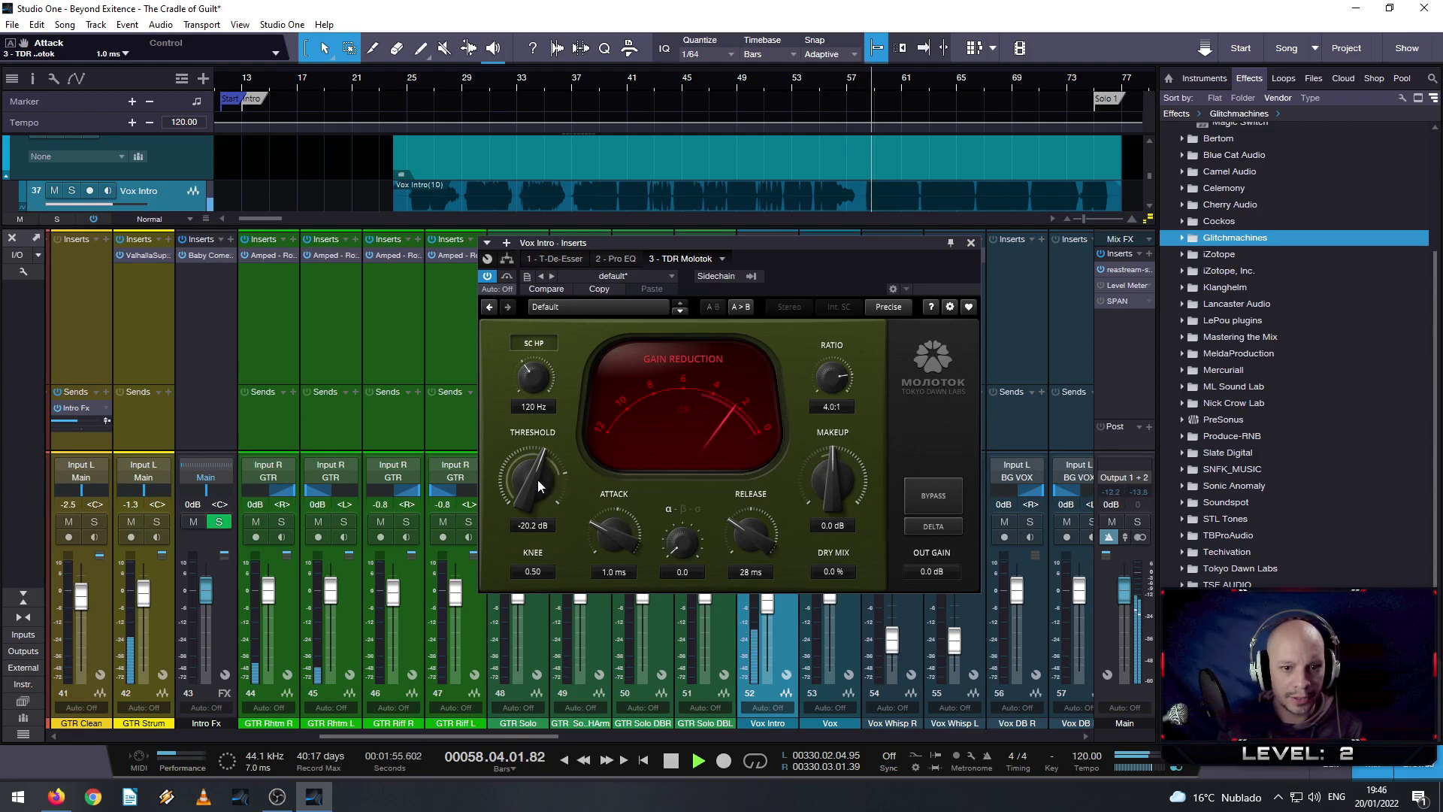
- Raise Molotok's makeup gain to 3.2 dB and set its knee to 0.59
click(832, 477)
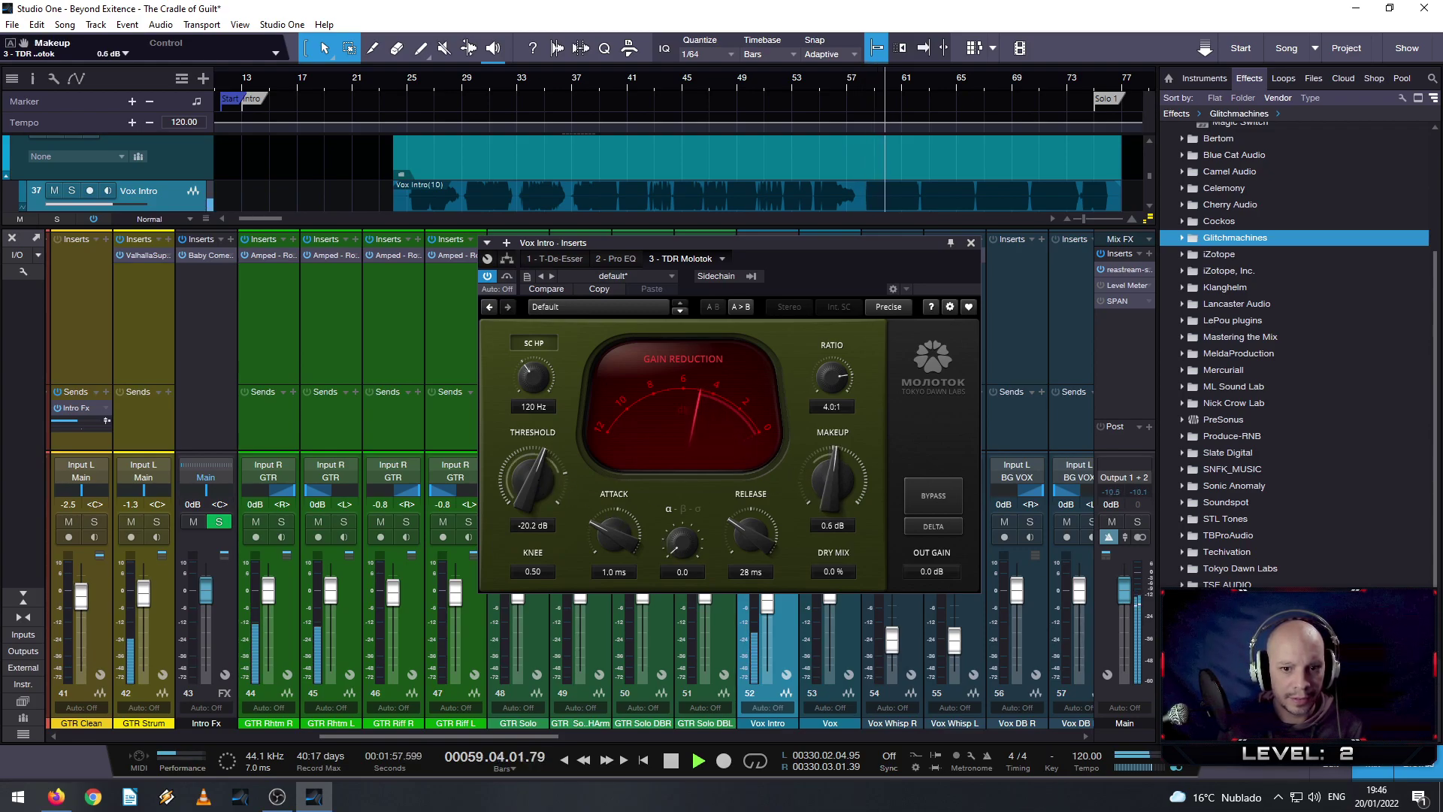
drag(832, 477, 832, 466)
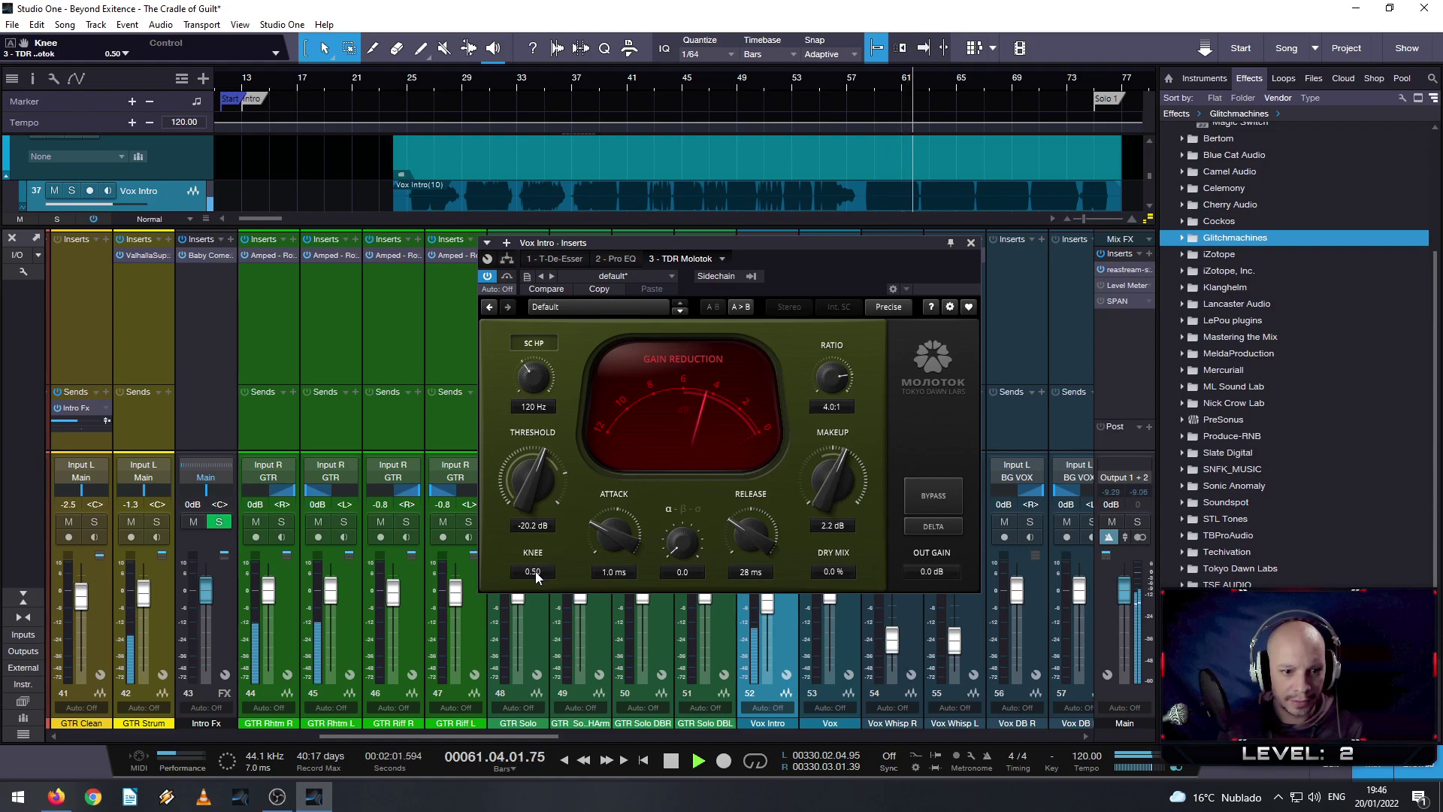
drag(536, 577, 536, 569)
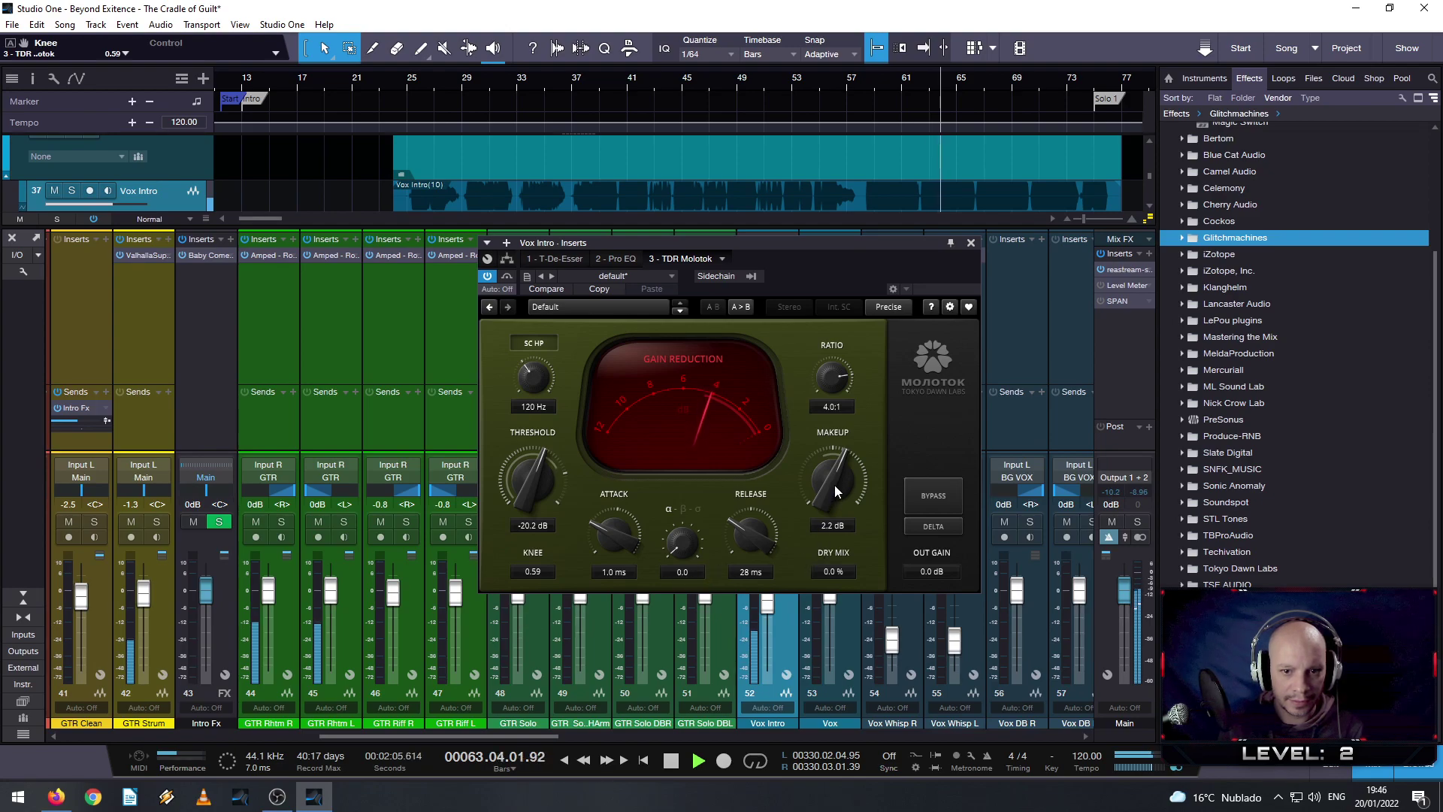
drag(836, 491, 834, 484)
- Lower Molotok's ratio to 2.4:1 and its threshold to -24.2 dB
drag(830, 373, 832, 380)
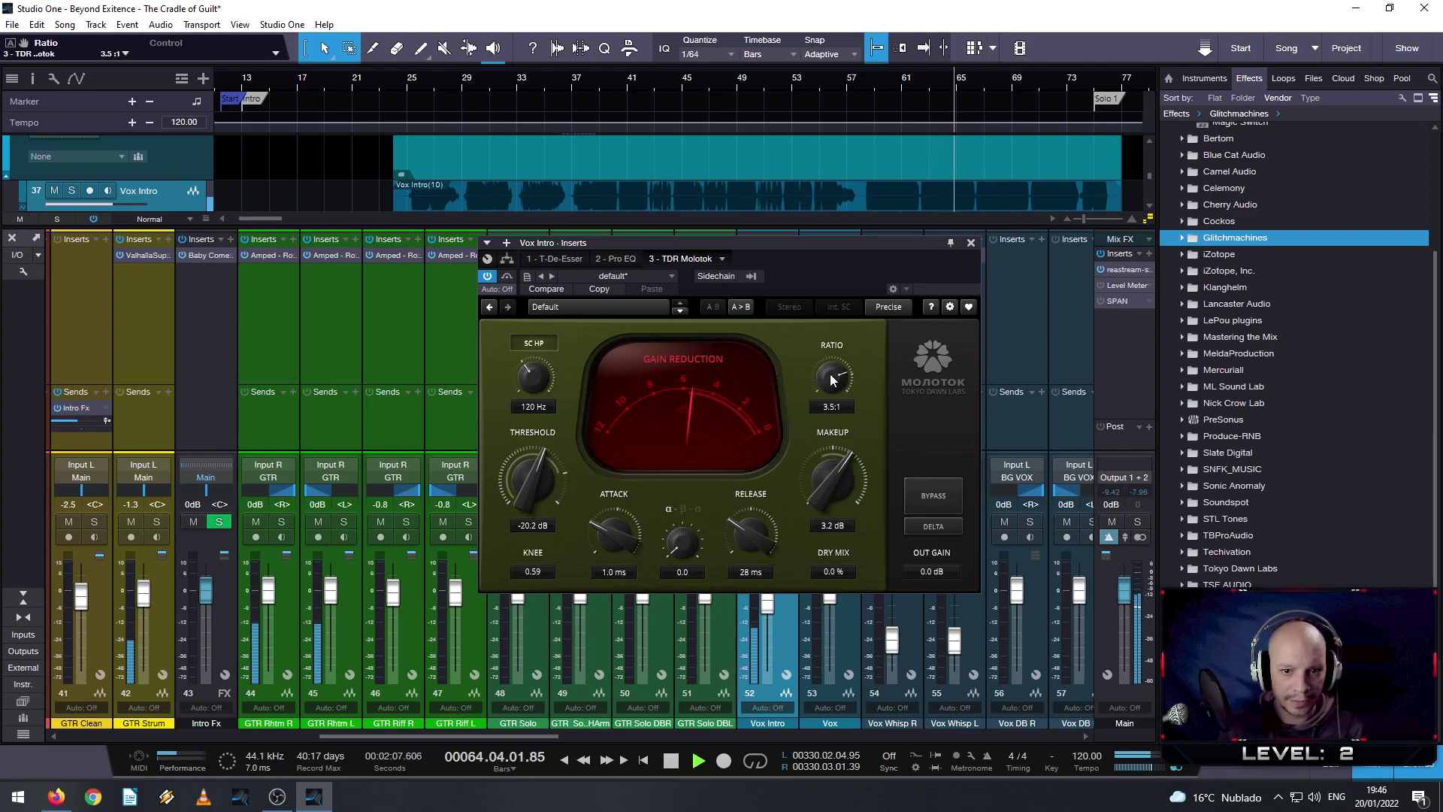
scroll(831, 379, down, 8)
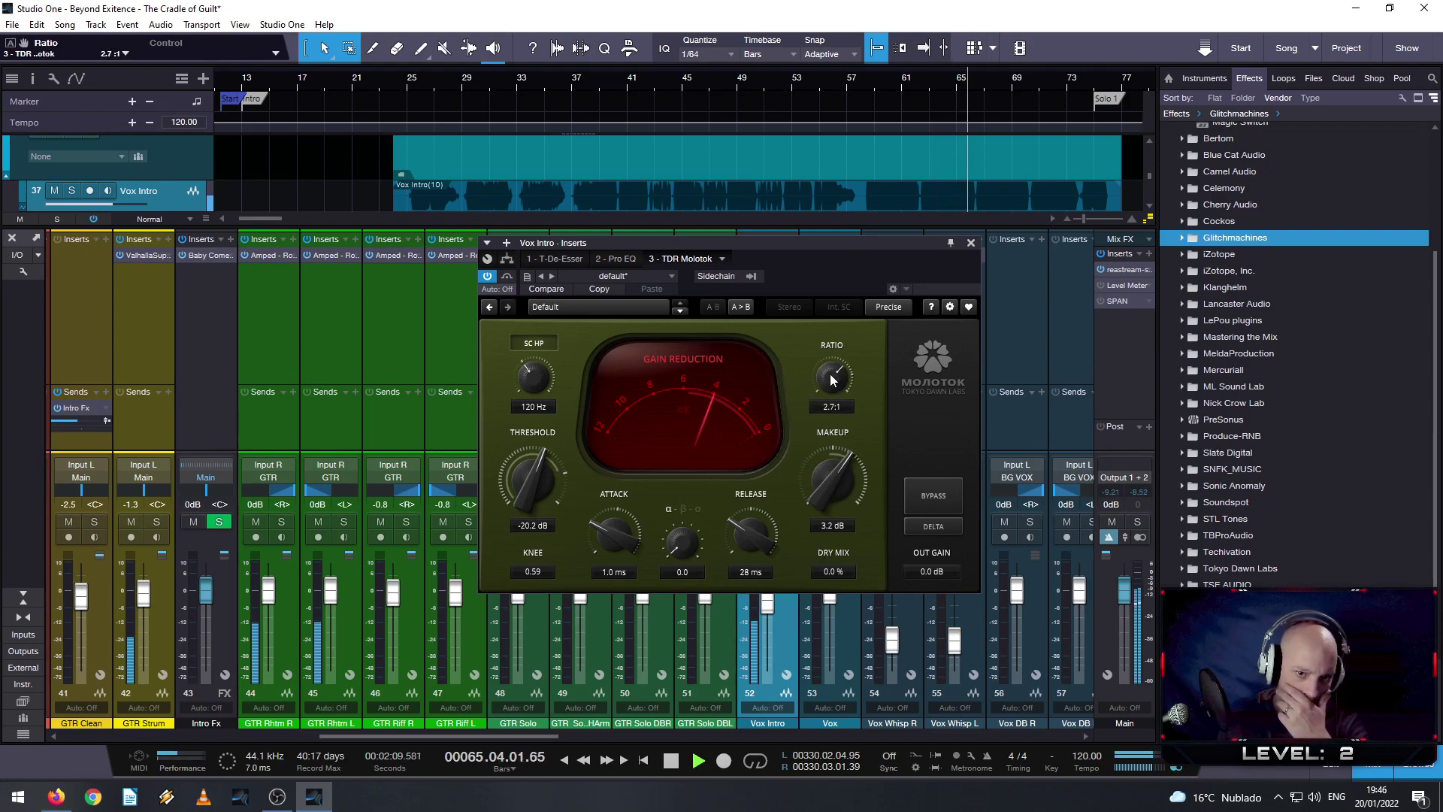
scroll(831, 379, down, 3)
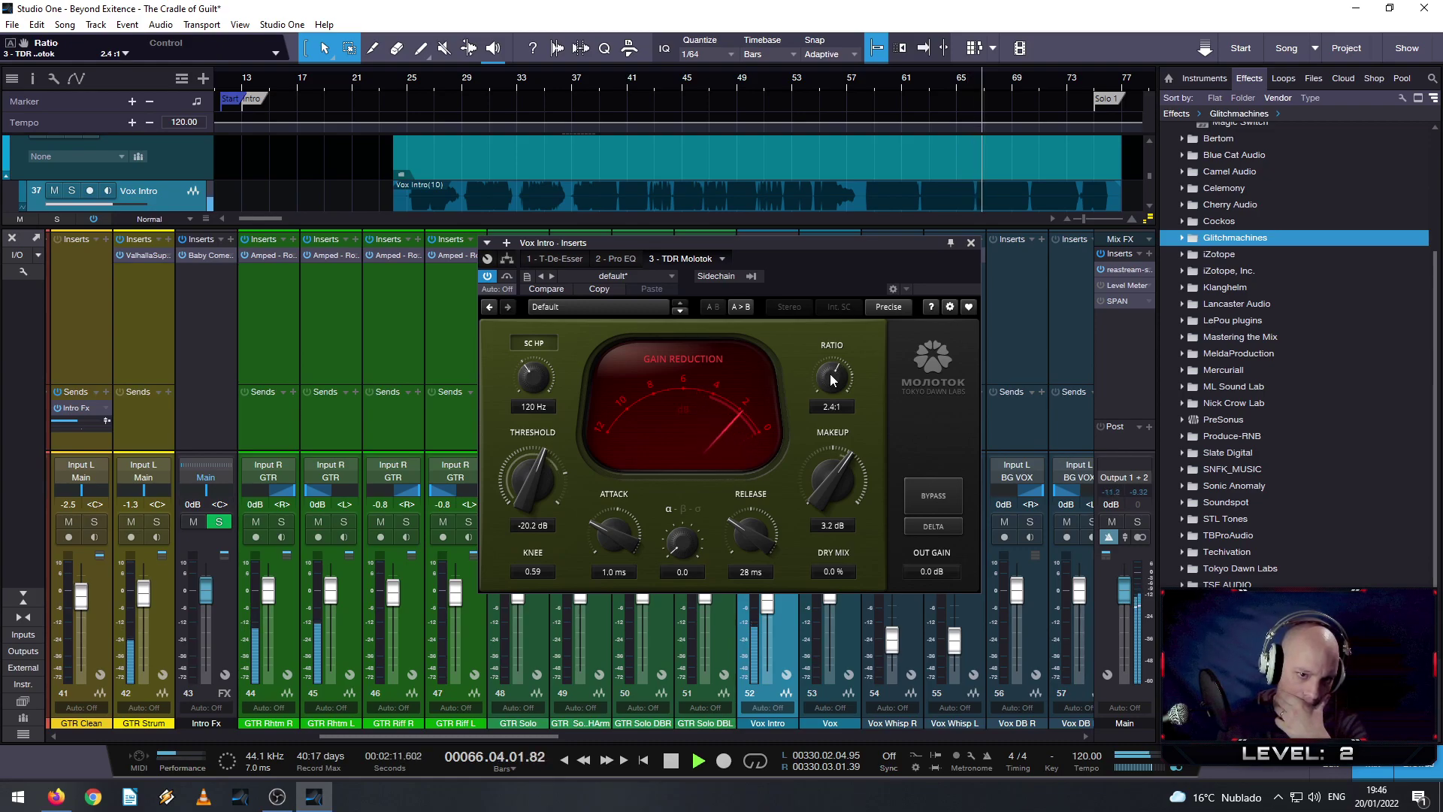
scroll(531, 485, down, 3)
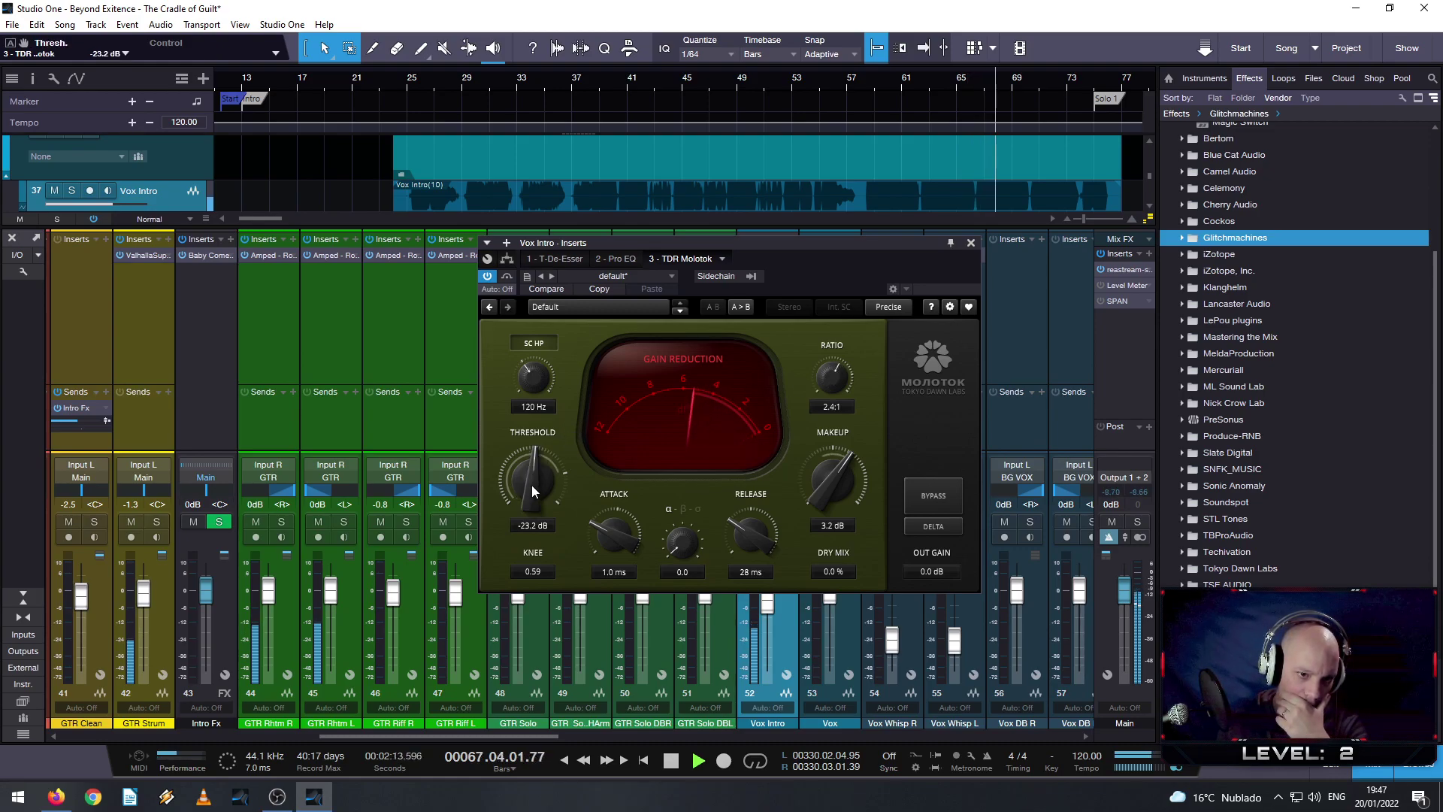
scroll(531, 484, down, 2)
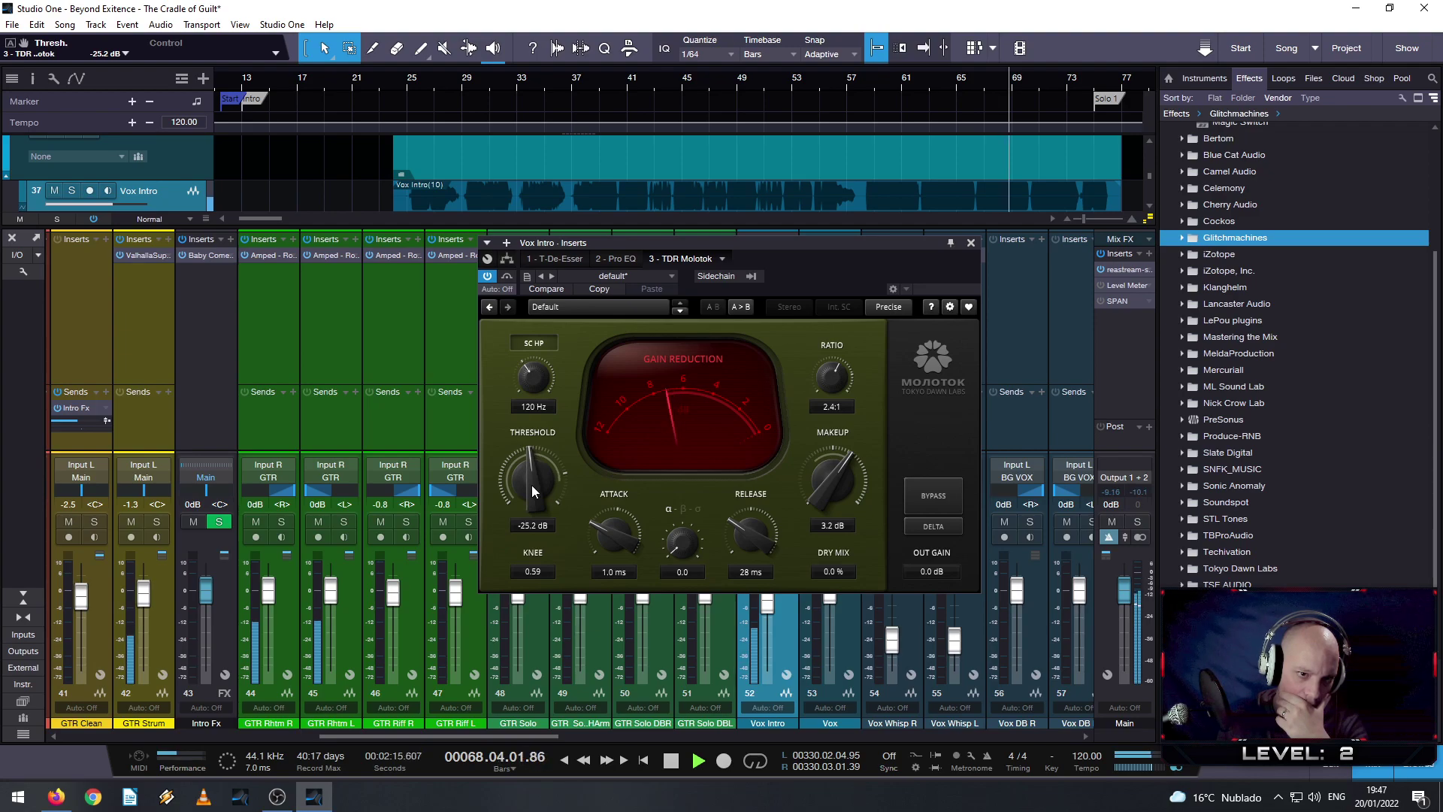
scroll(531, 485, up, 1)
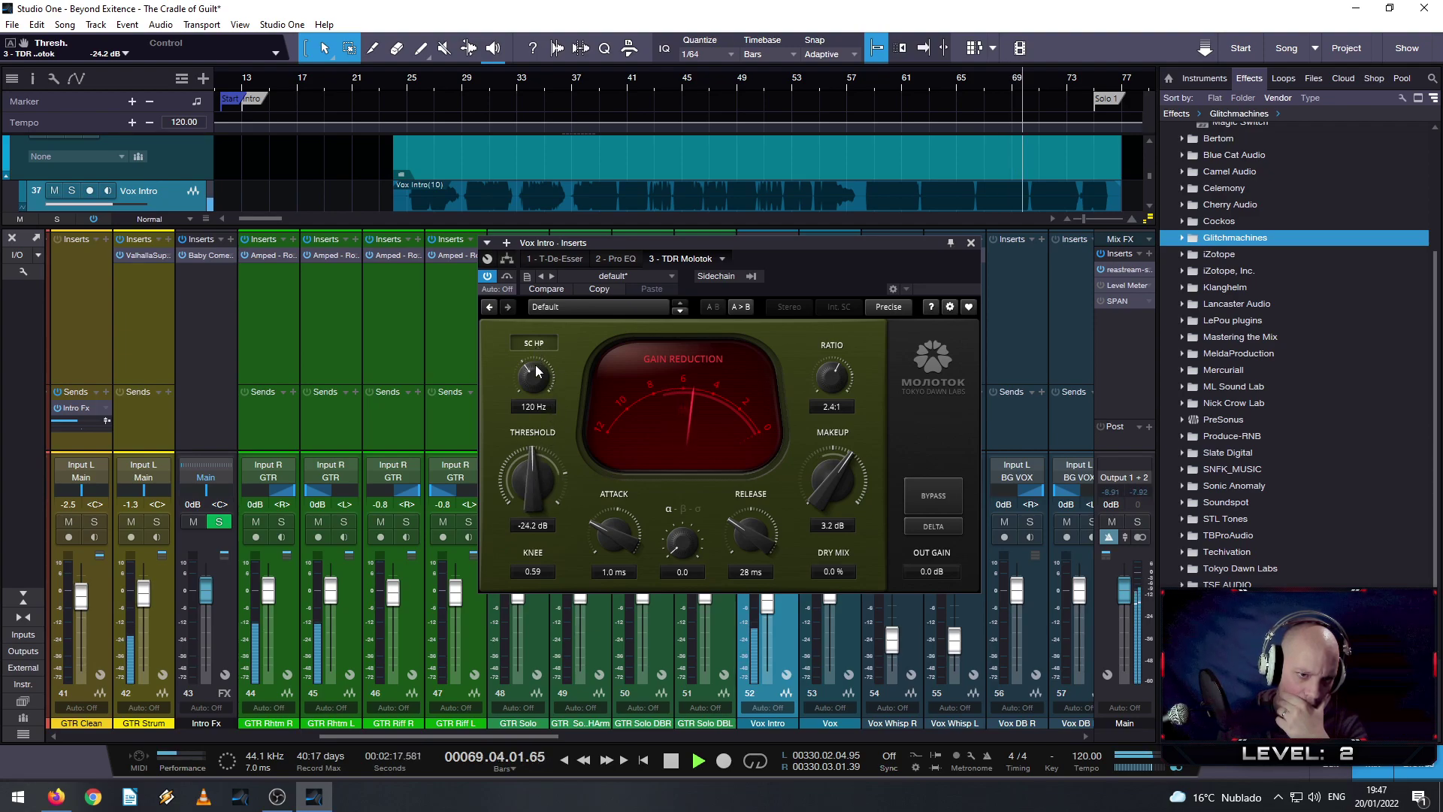
- Set the sidechain high-pass to 130 Hz and level-match makeup gain at 4.7 dB by comparing Molotok bypassed and active
scroll(535, 372, up, 1)
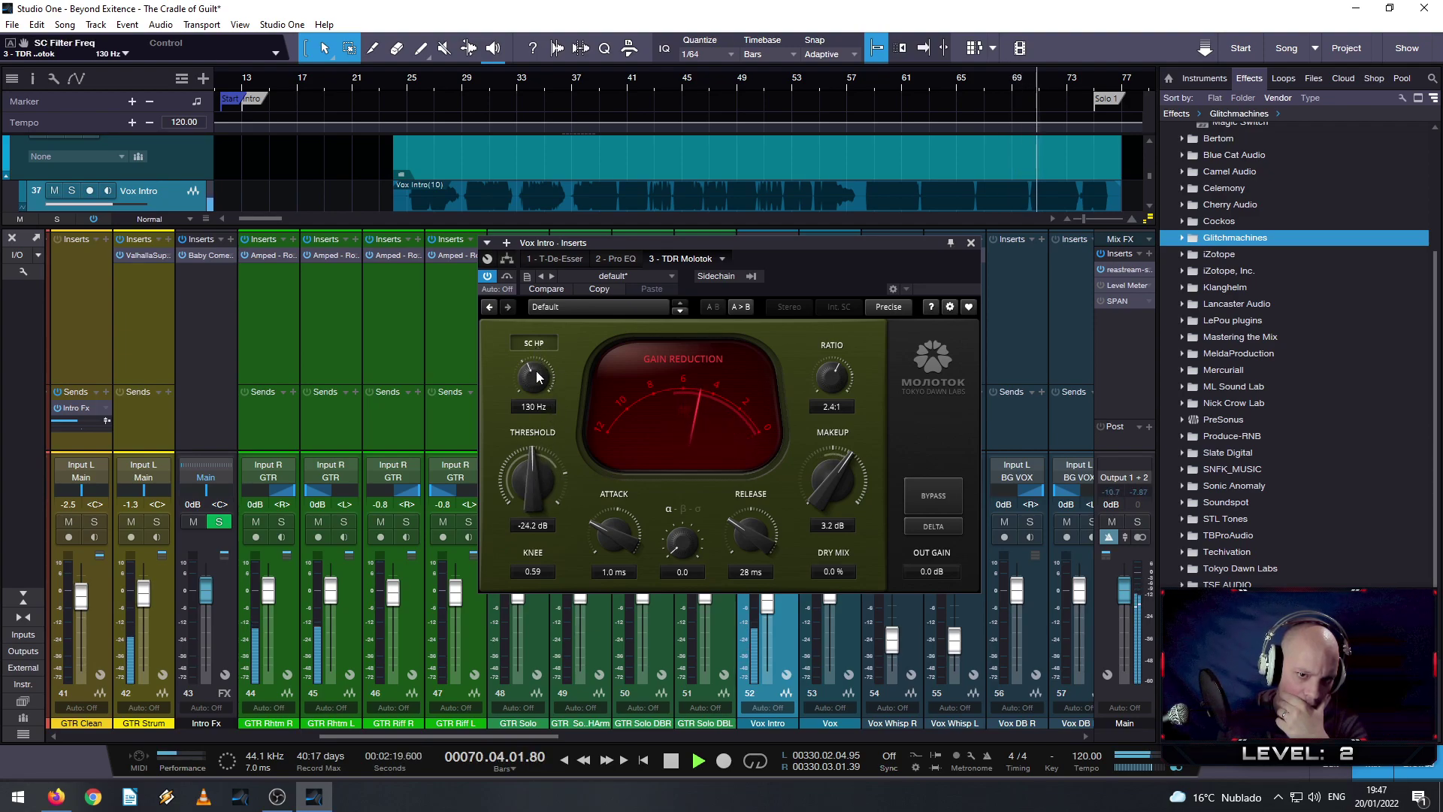
scroll(829, 489, up, 3)
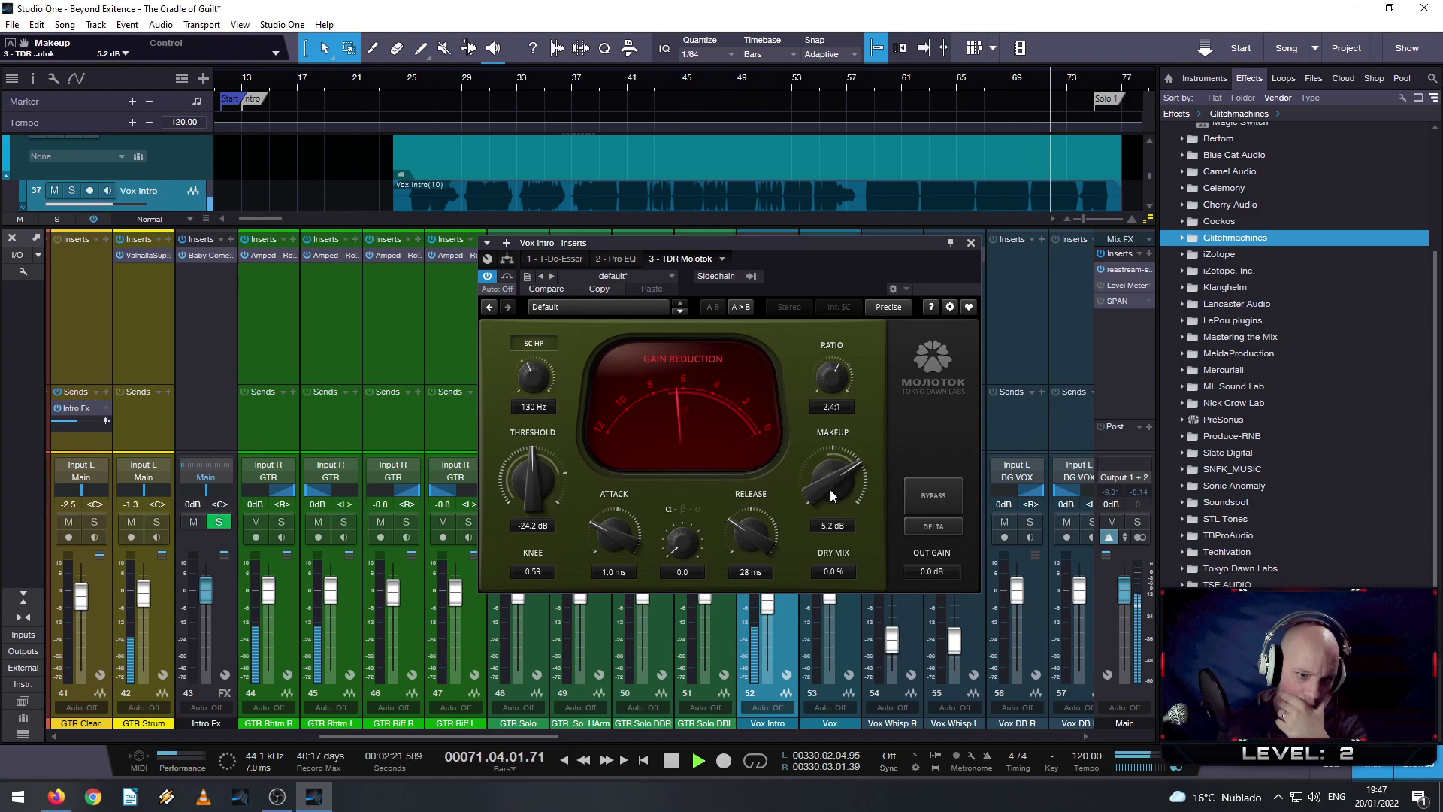
click(488, 277)
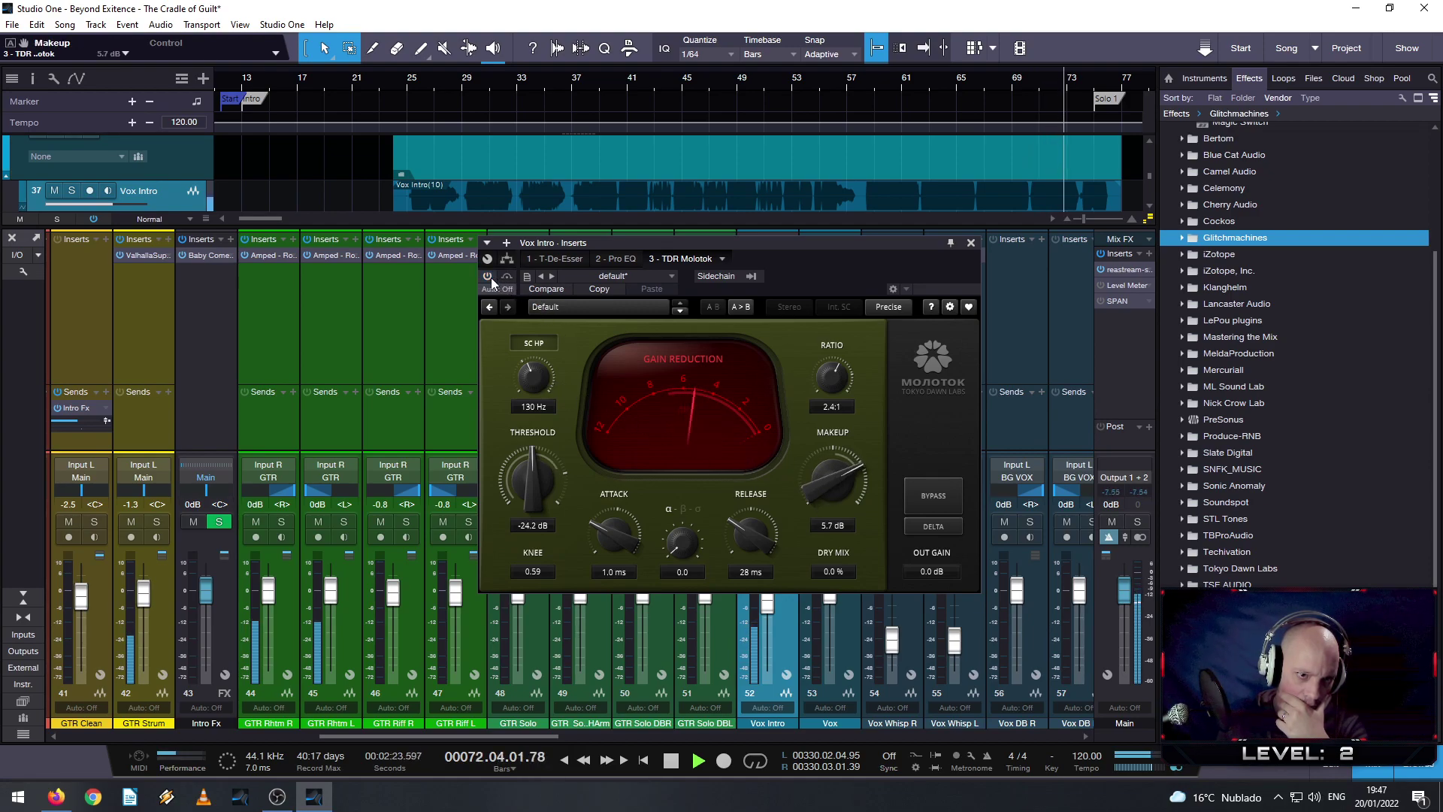
click(488, 277)
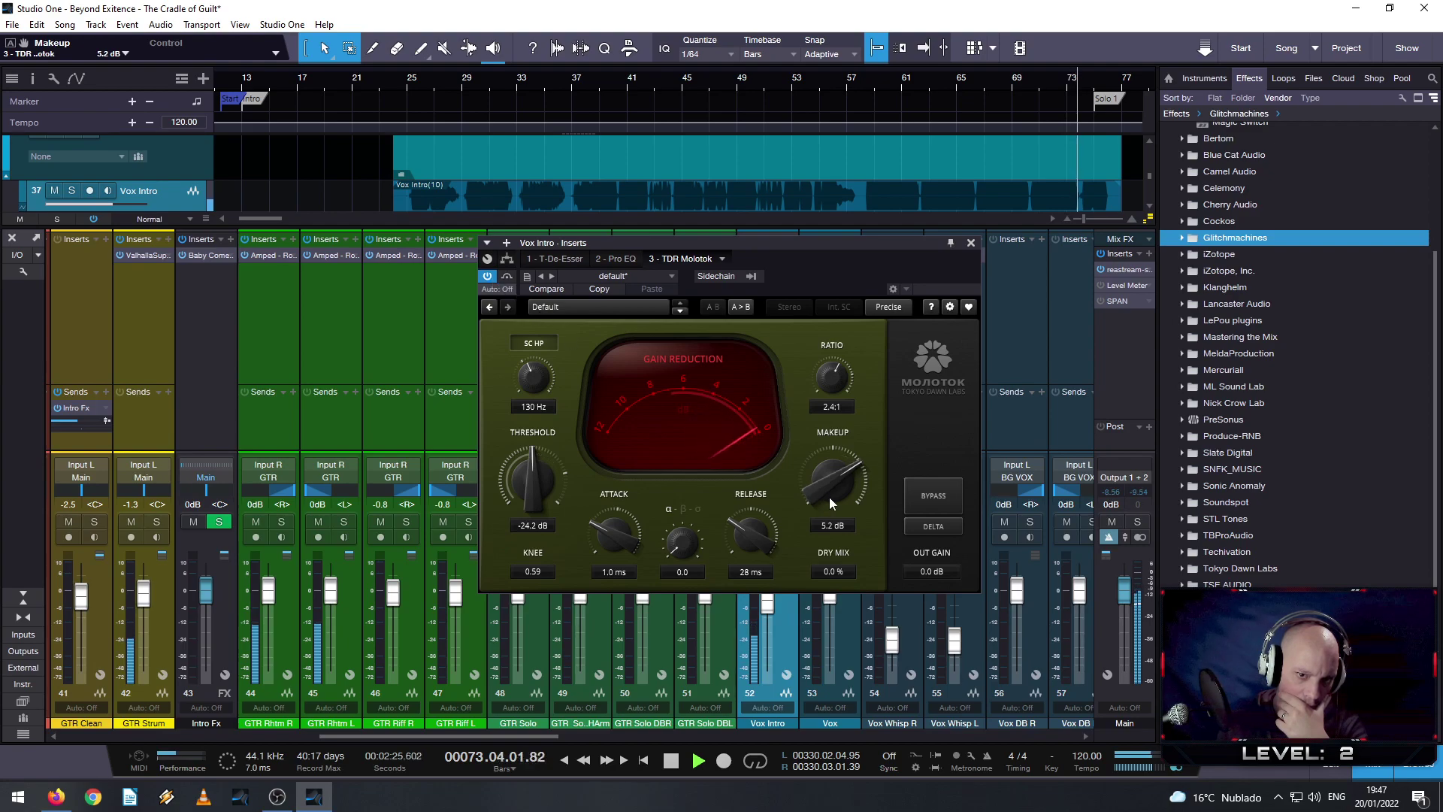
scroll(830, 500, down, 1)
scroll(829, 500, down, 1)
click(488, 277)
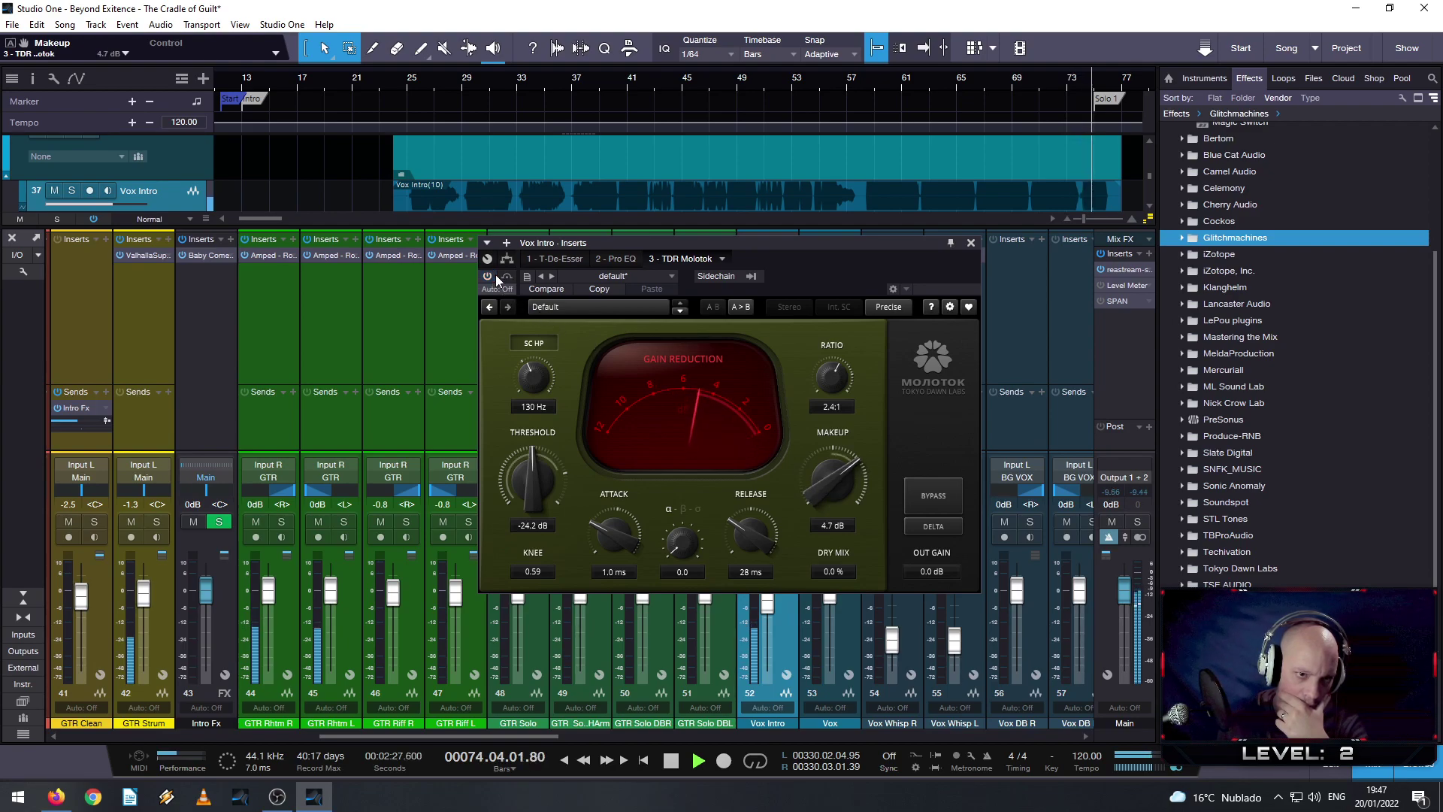
click(489, 275)
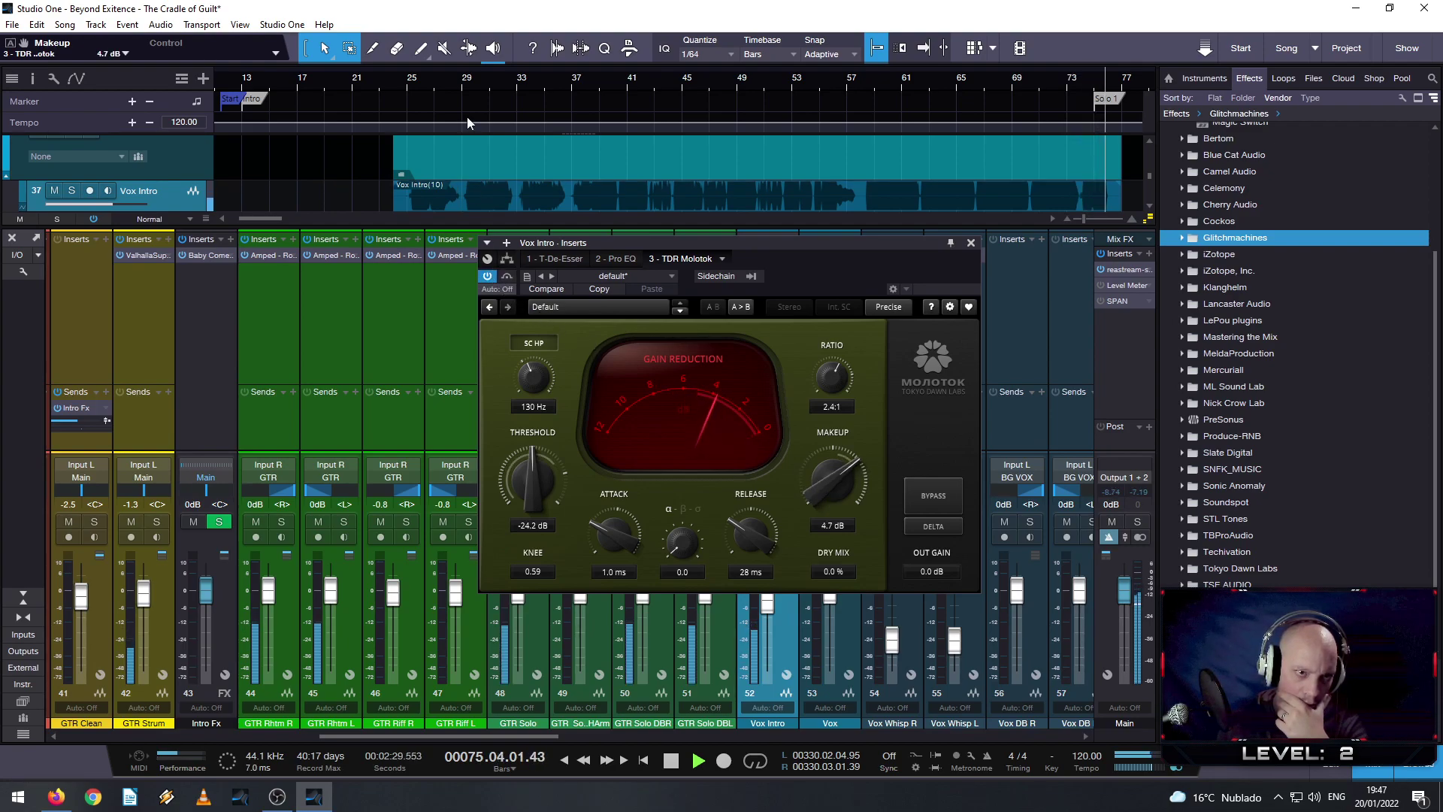
- Replay the intro vocal from before its first phrases, setting Molotok's attack to 0.49 ms and threshold to -24.2 dB
click(472, 81)
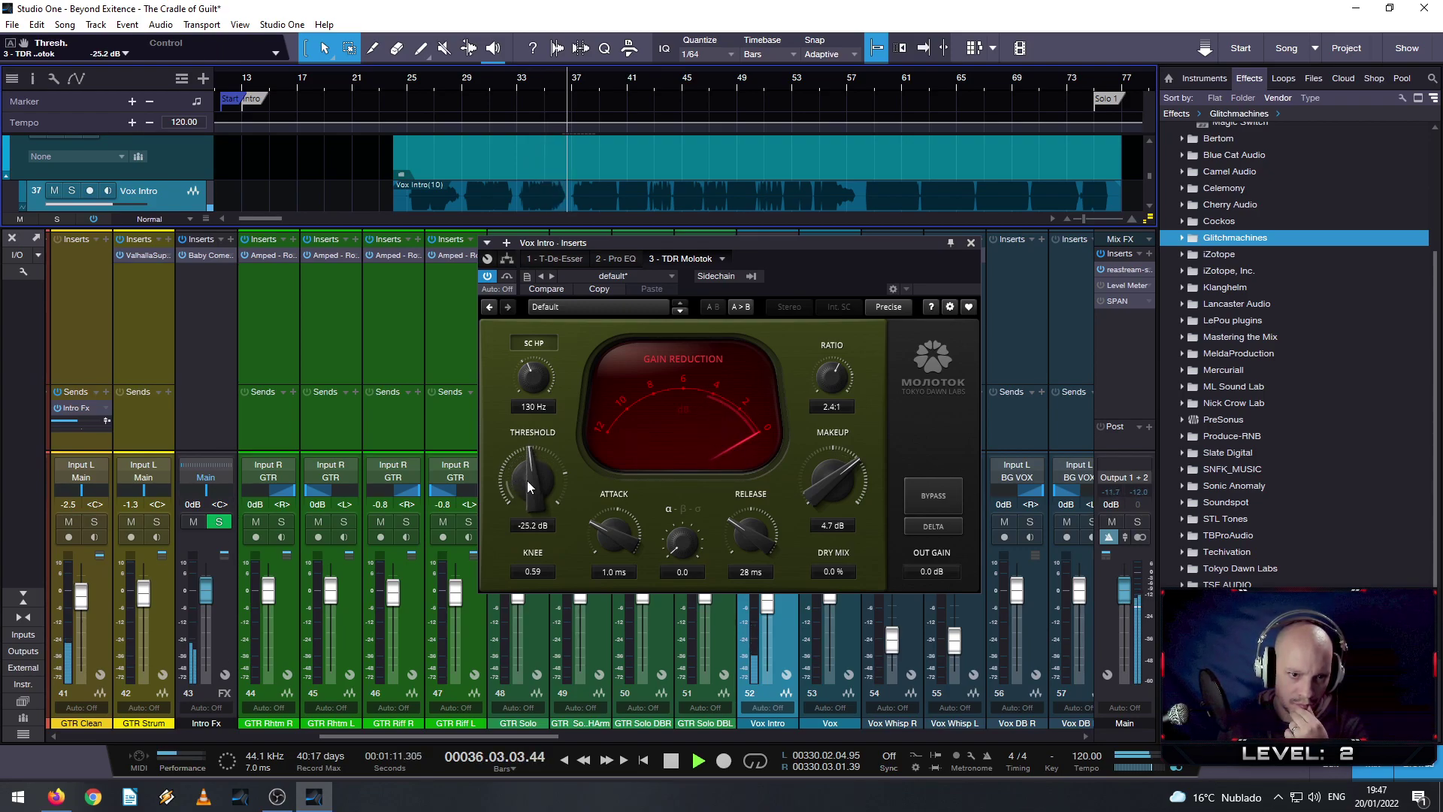
scroll(526, 480, down, 2)
scroll(551, 481, down, 1)
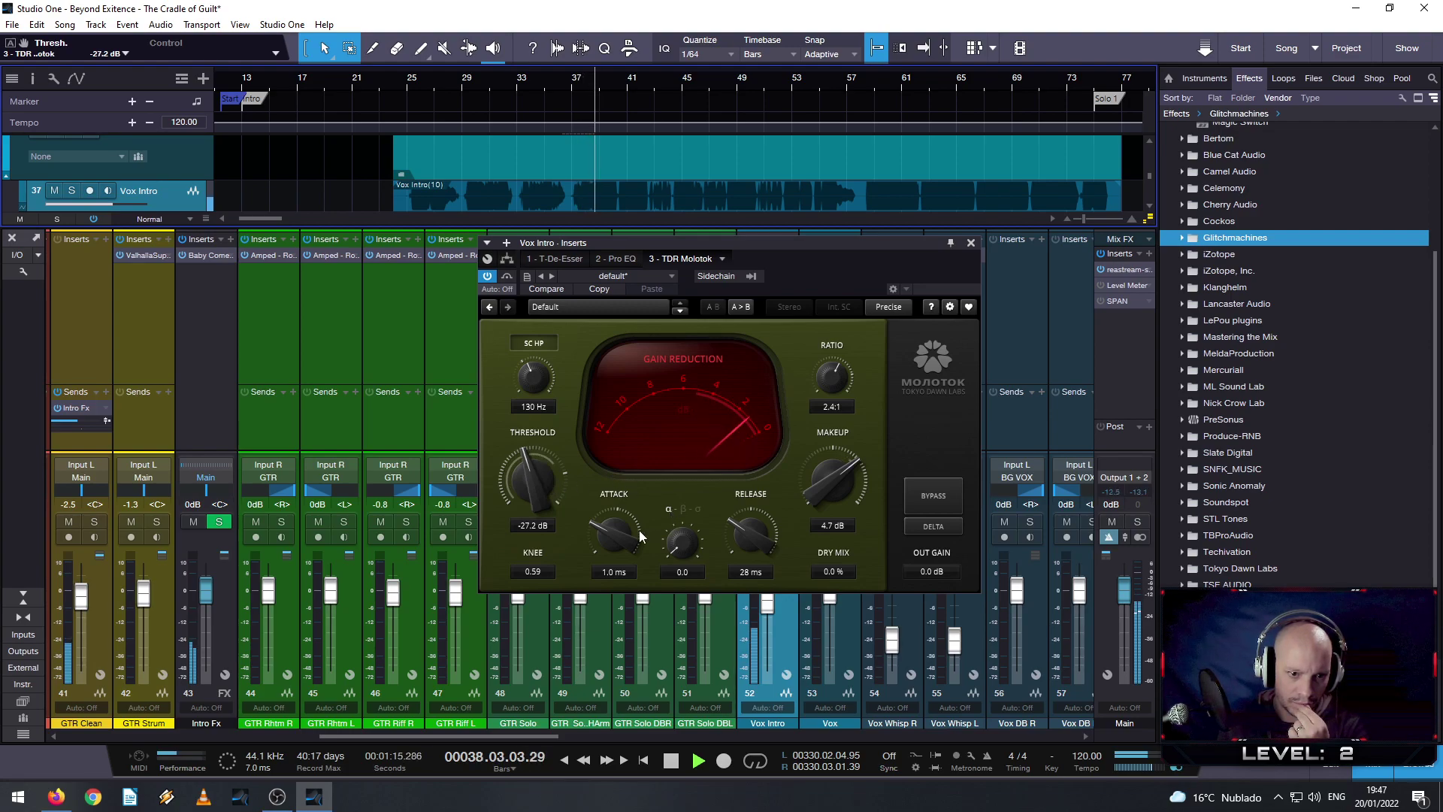
scroll(616, 534, down, 3)
scroll(617, 534, down, 2)
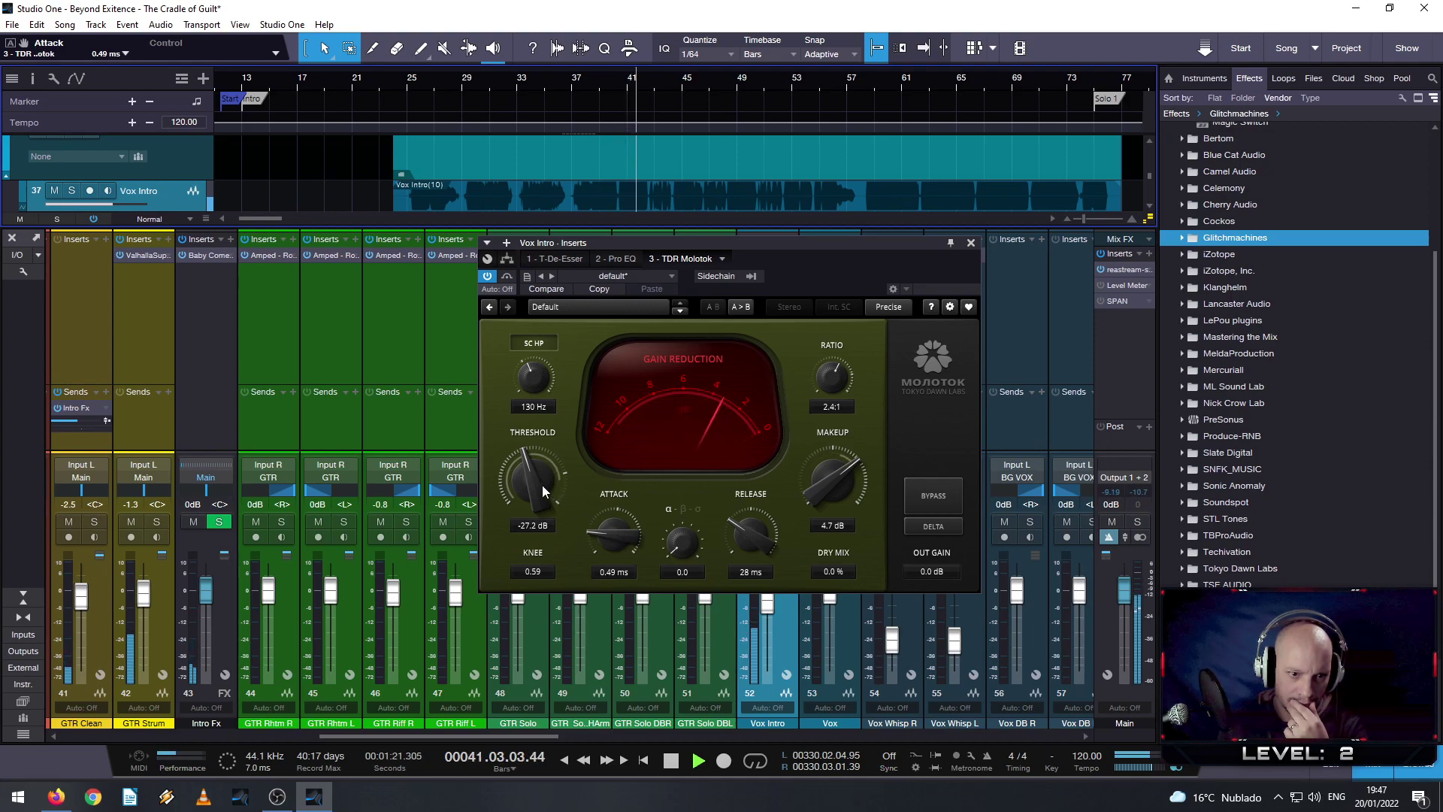
scroll(538, 484, up, 1)
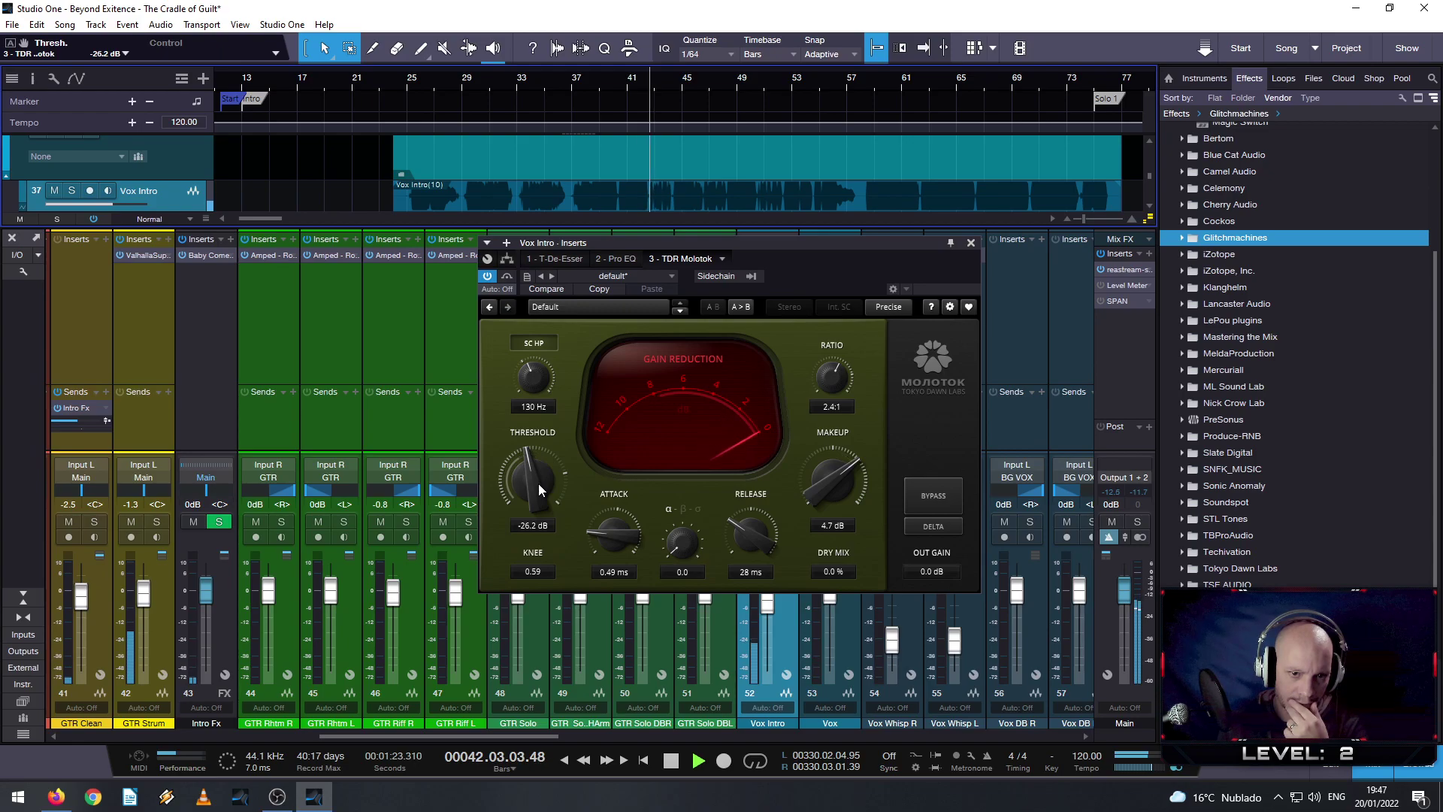
scroll(538, 484, up, 2)
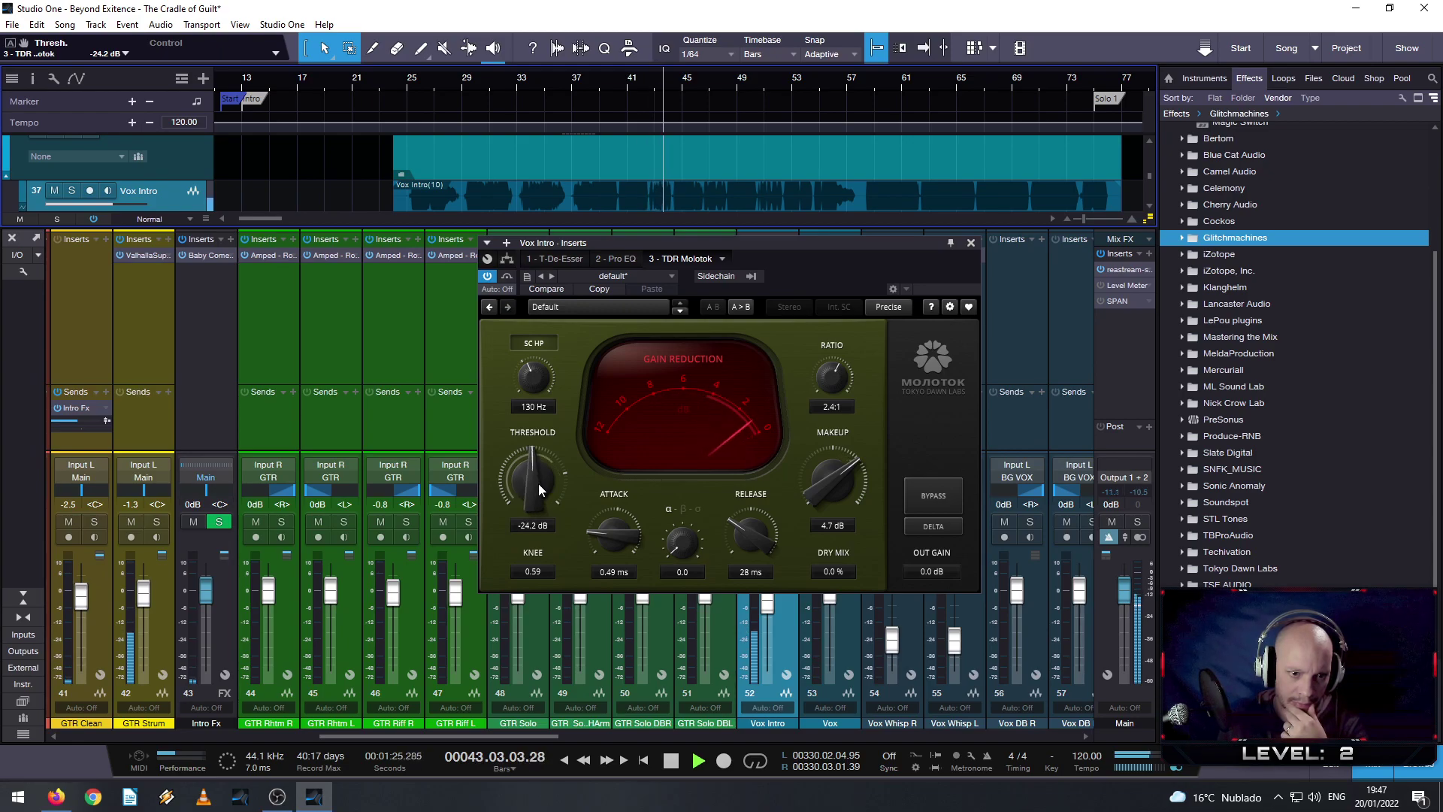
- Raise Molotok's threshold to -22.2 dB and set its release to 38 ms and attack to 0.56 ms
scroll(538, 484, up, 1)
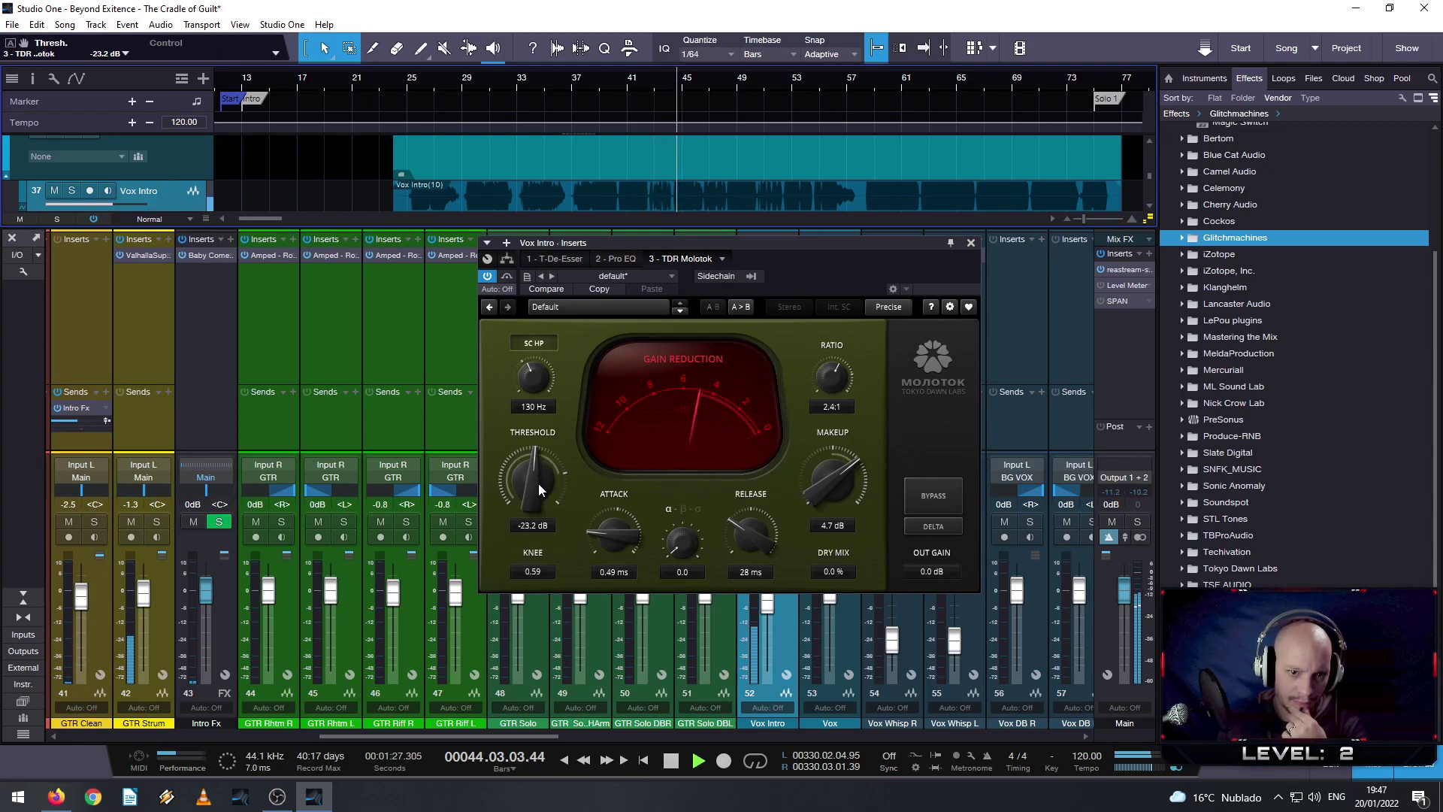
scroll(538, 484, up, 1)
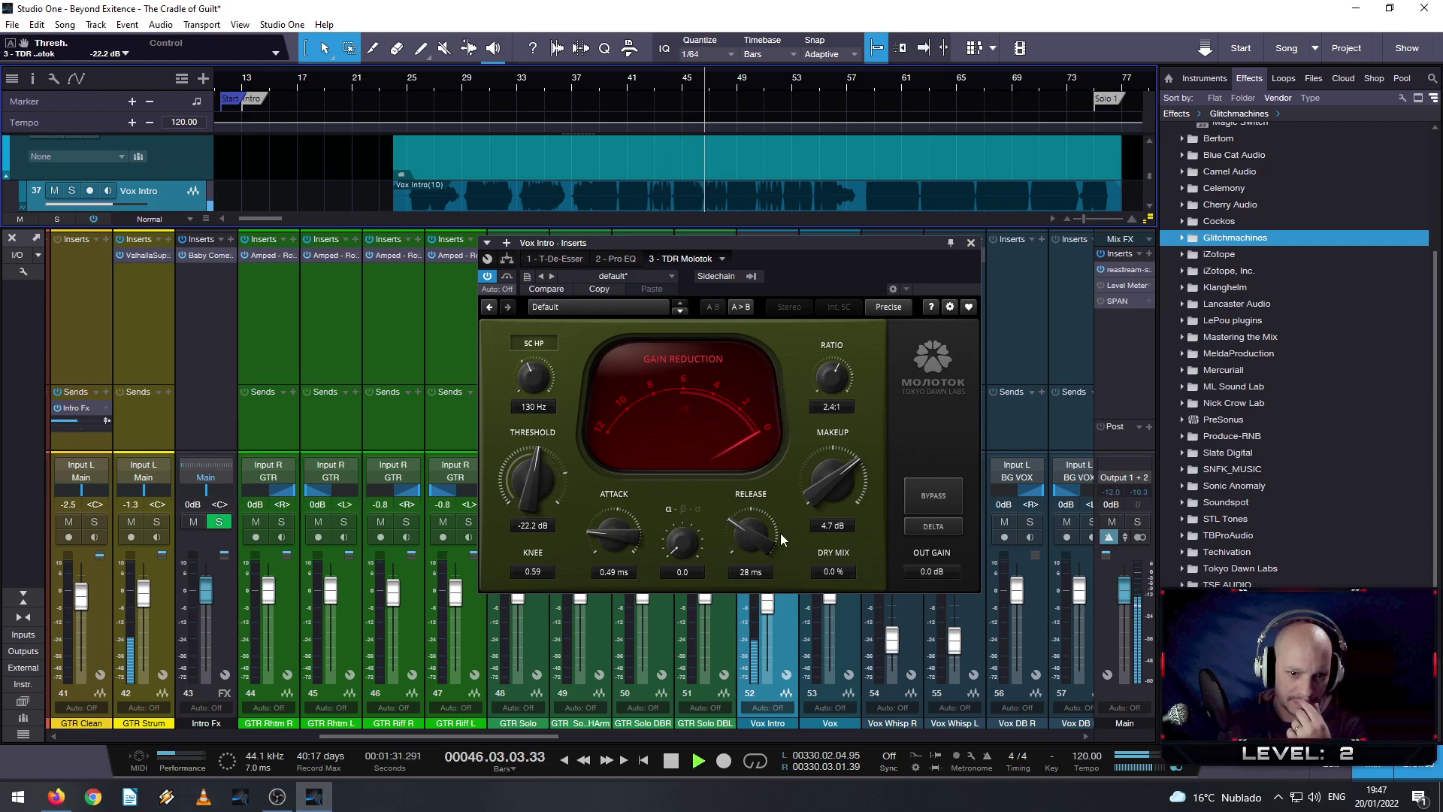
scroll(751, 530, up, 2)
scroll(615, 537, up, 1)
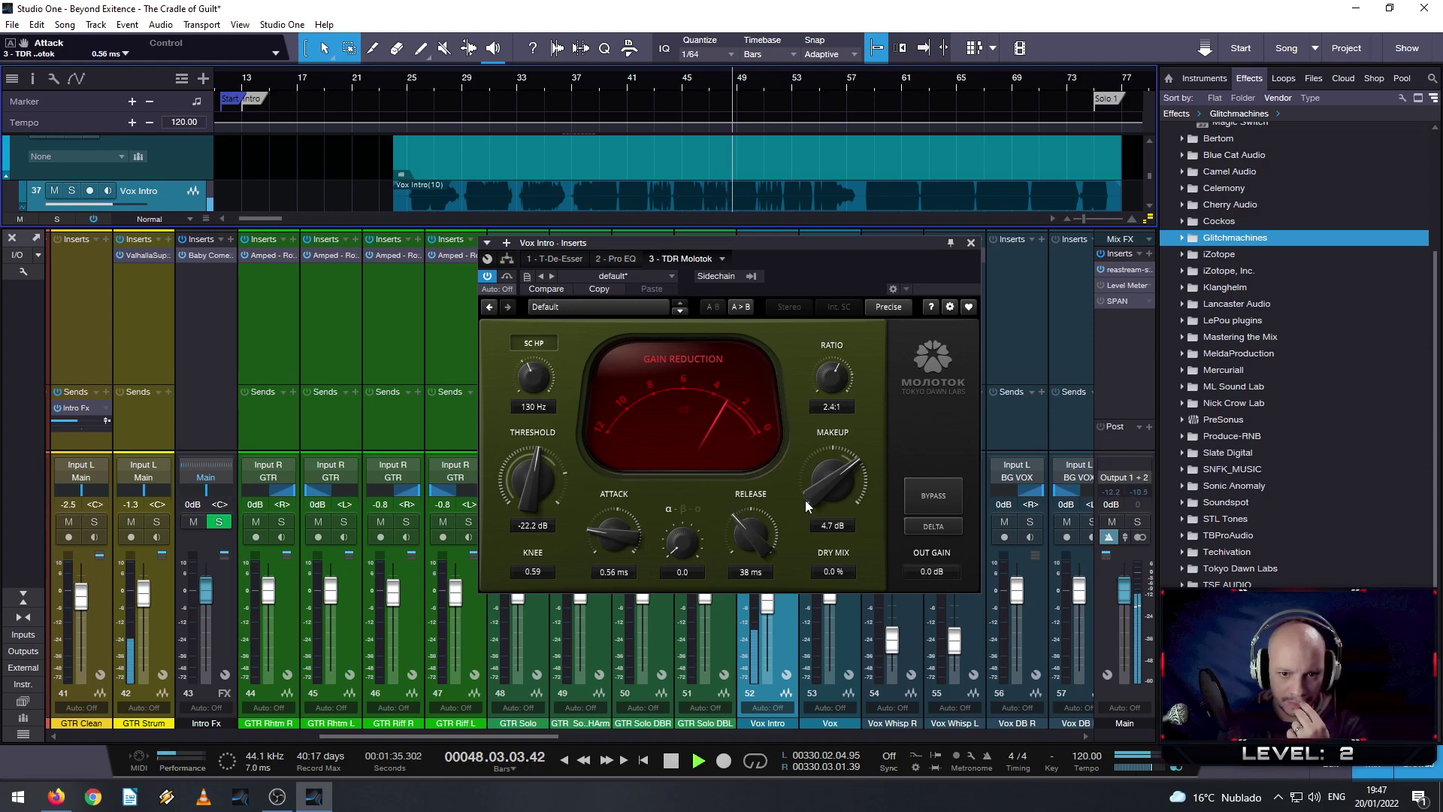
- Compare the intro vocal with Molotok bypassed and active during playback
click(493, 274)
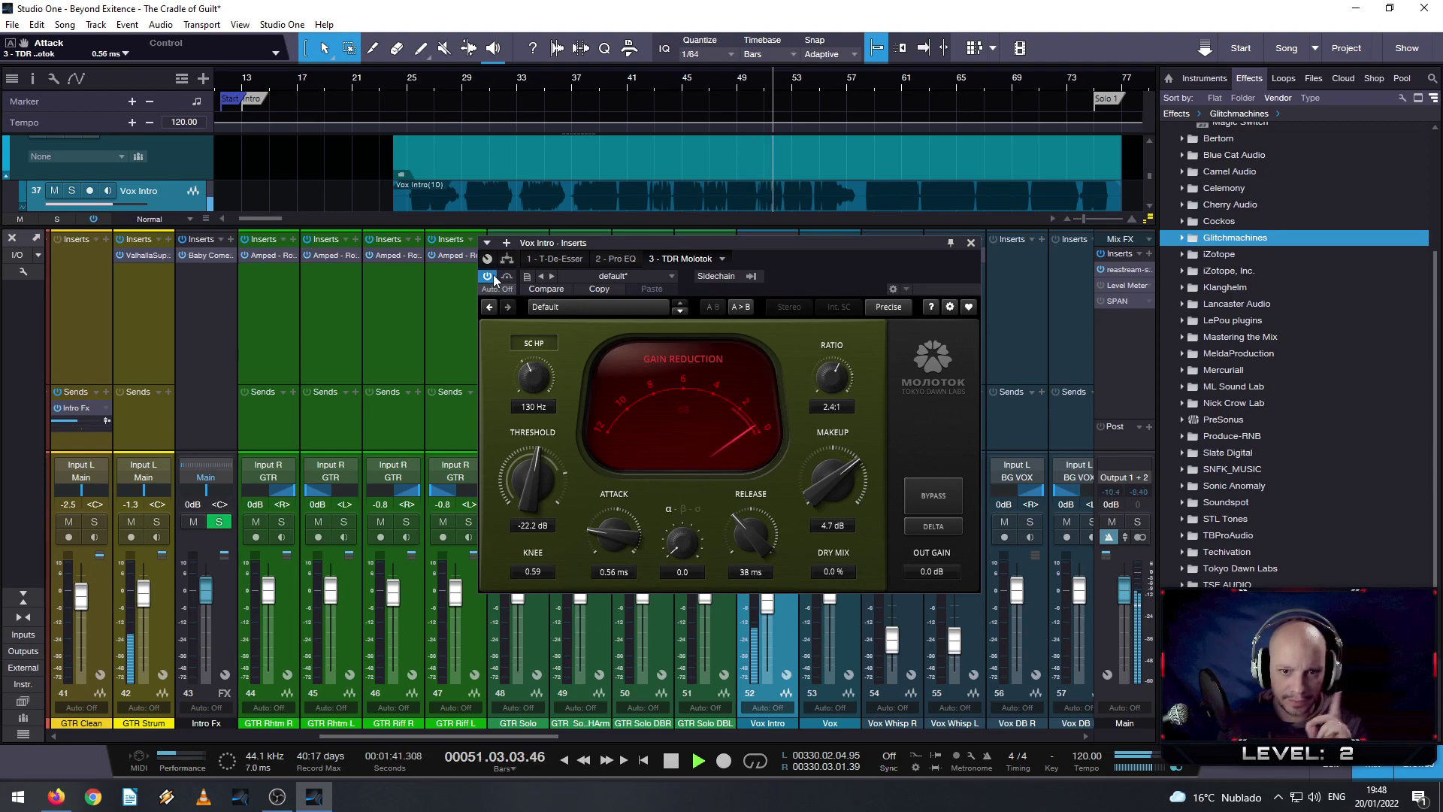
click(930, 496)
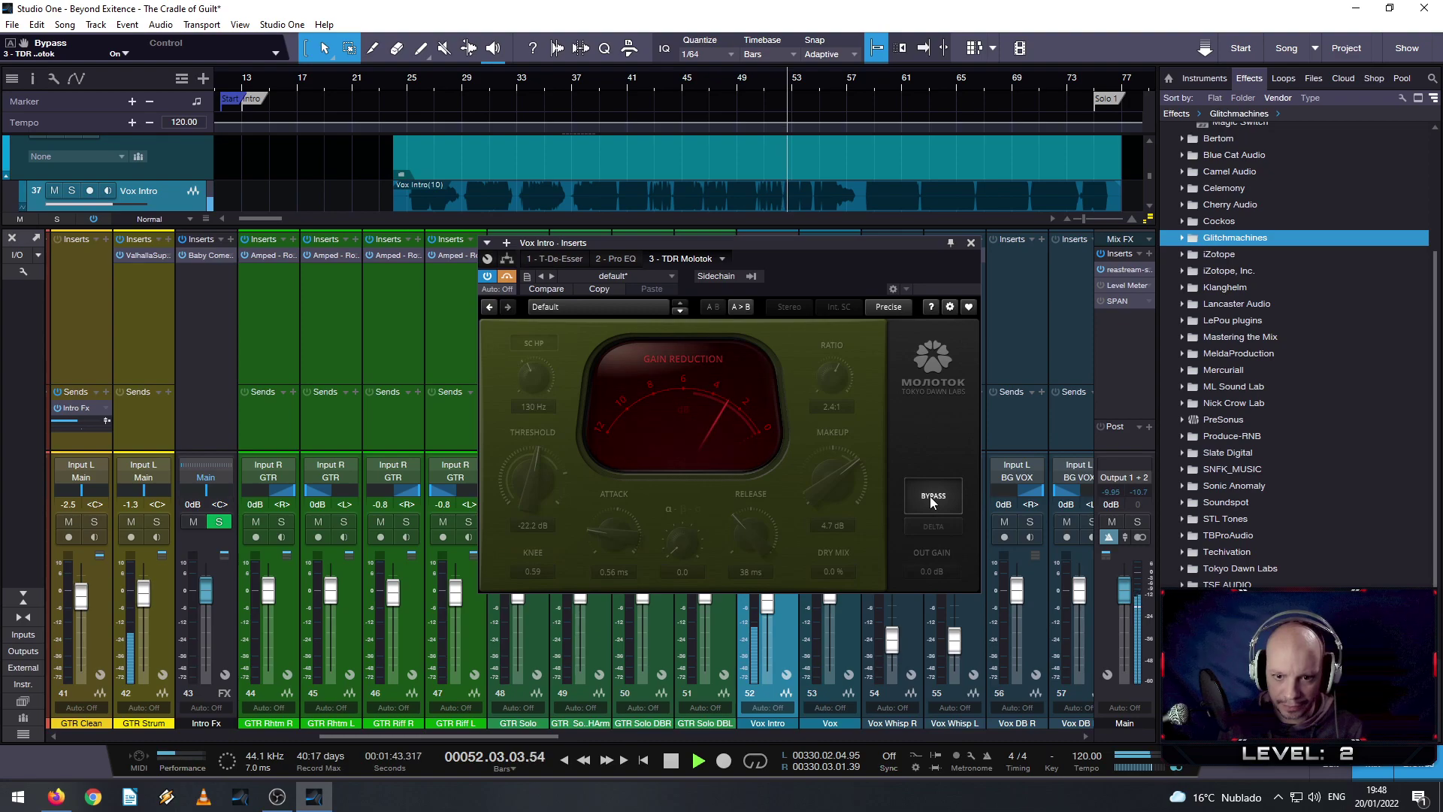
click(930, 495)
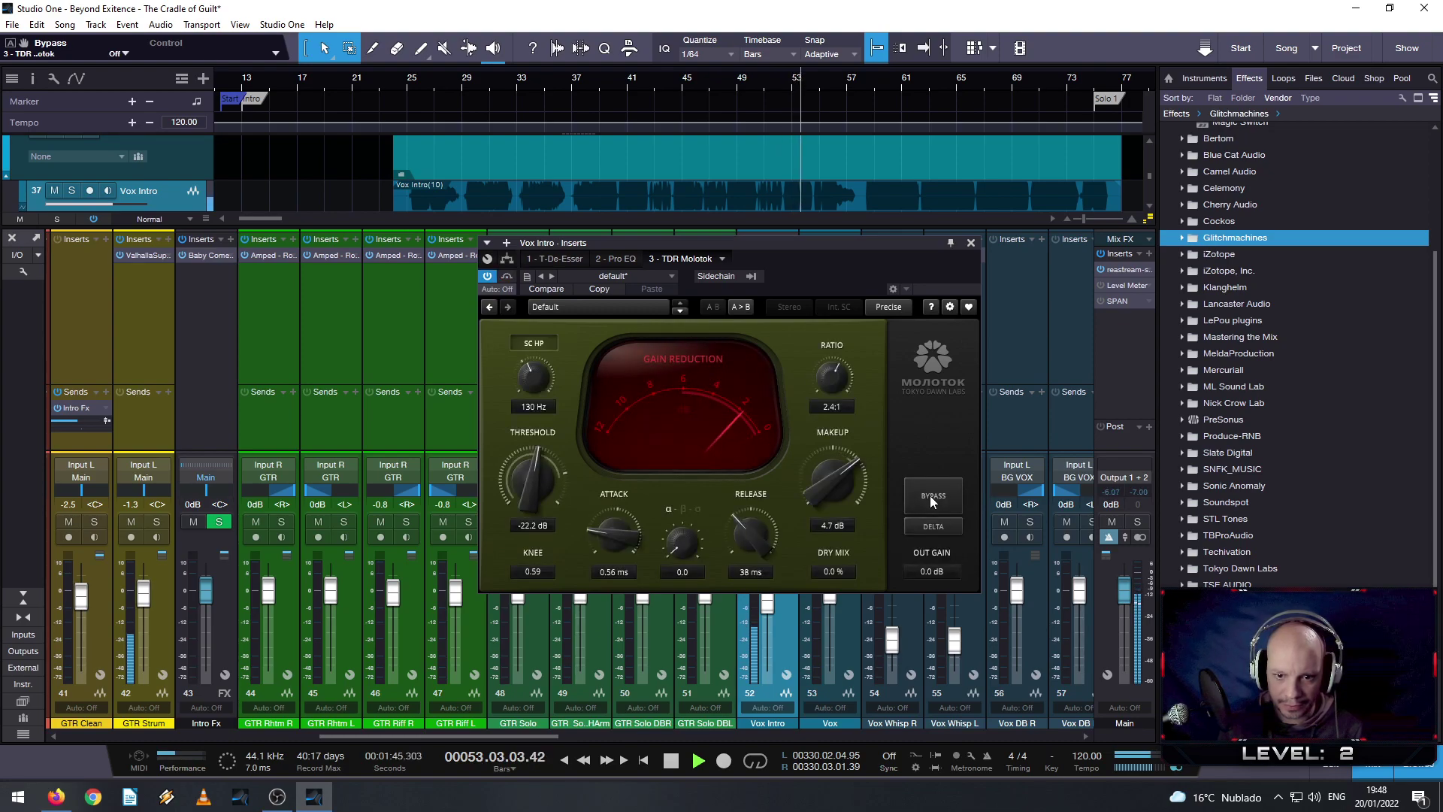
click(930, 495)
click(930, 495)
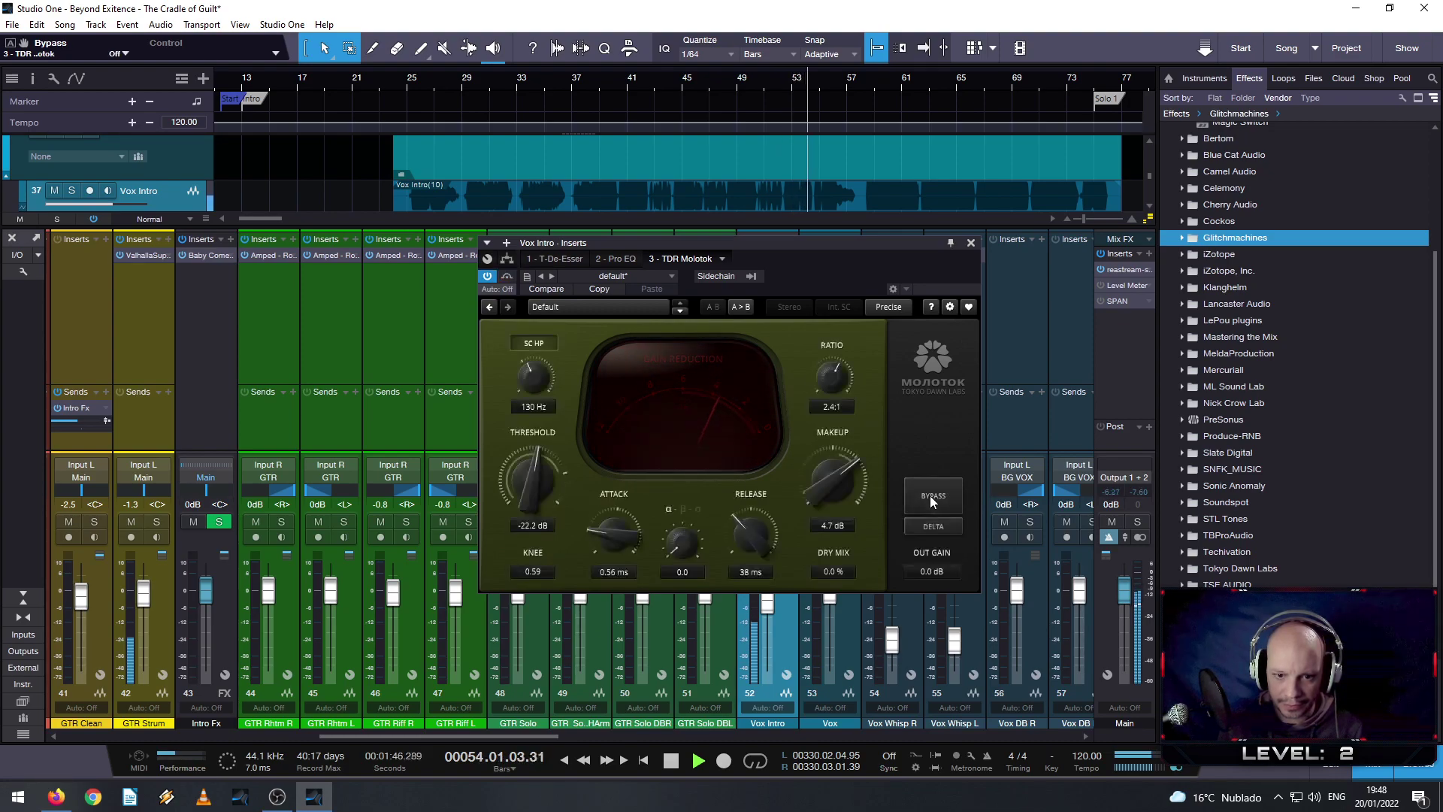
- Try Molotok's dry mix at 100% and return it to 0%
drag(823, 569, 823, 606)
double_click(839, 572)
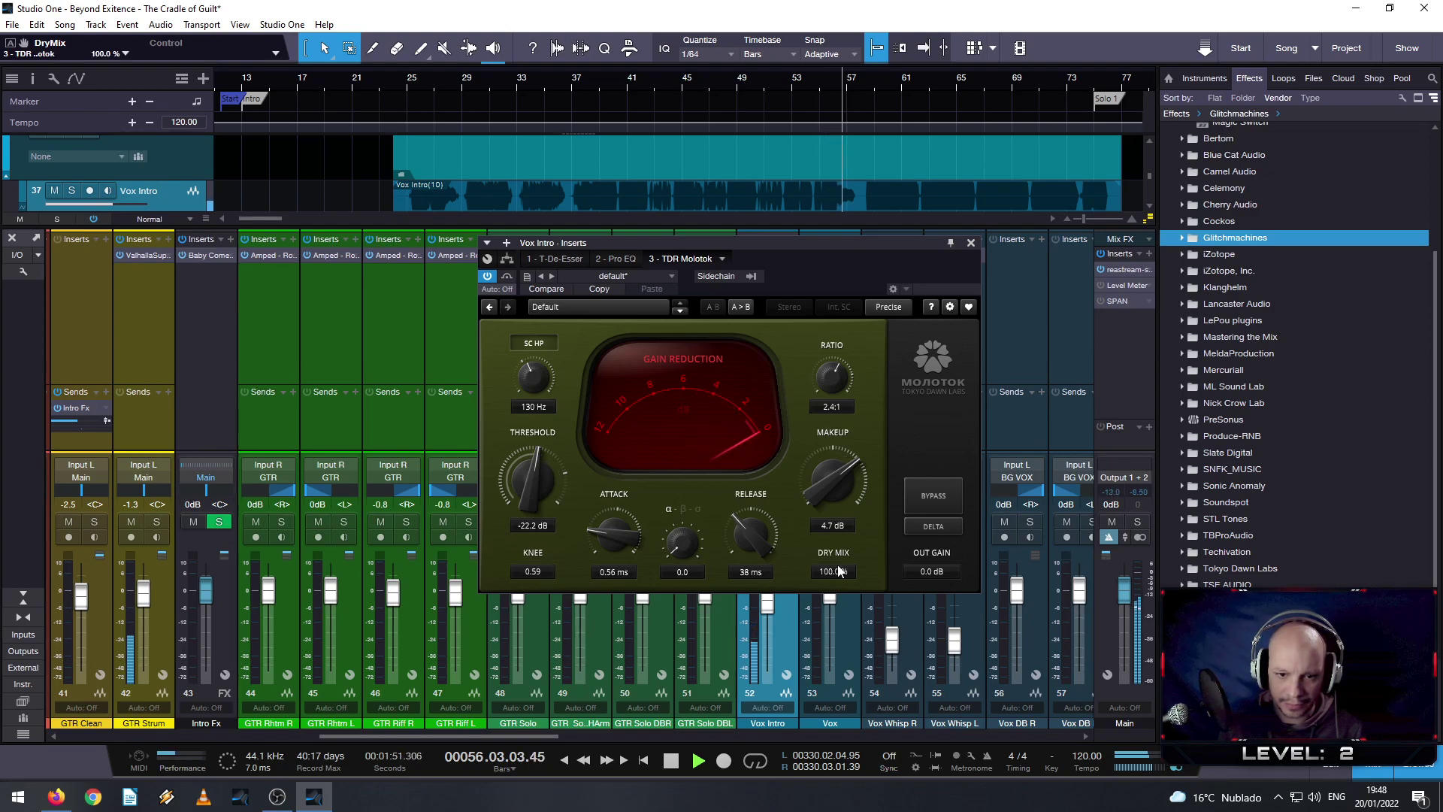
drag(831, 573, 831, 623)
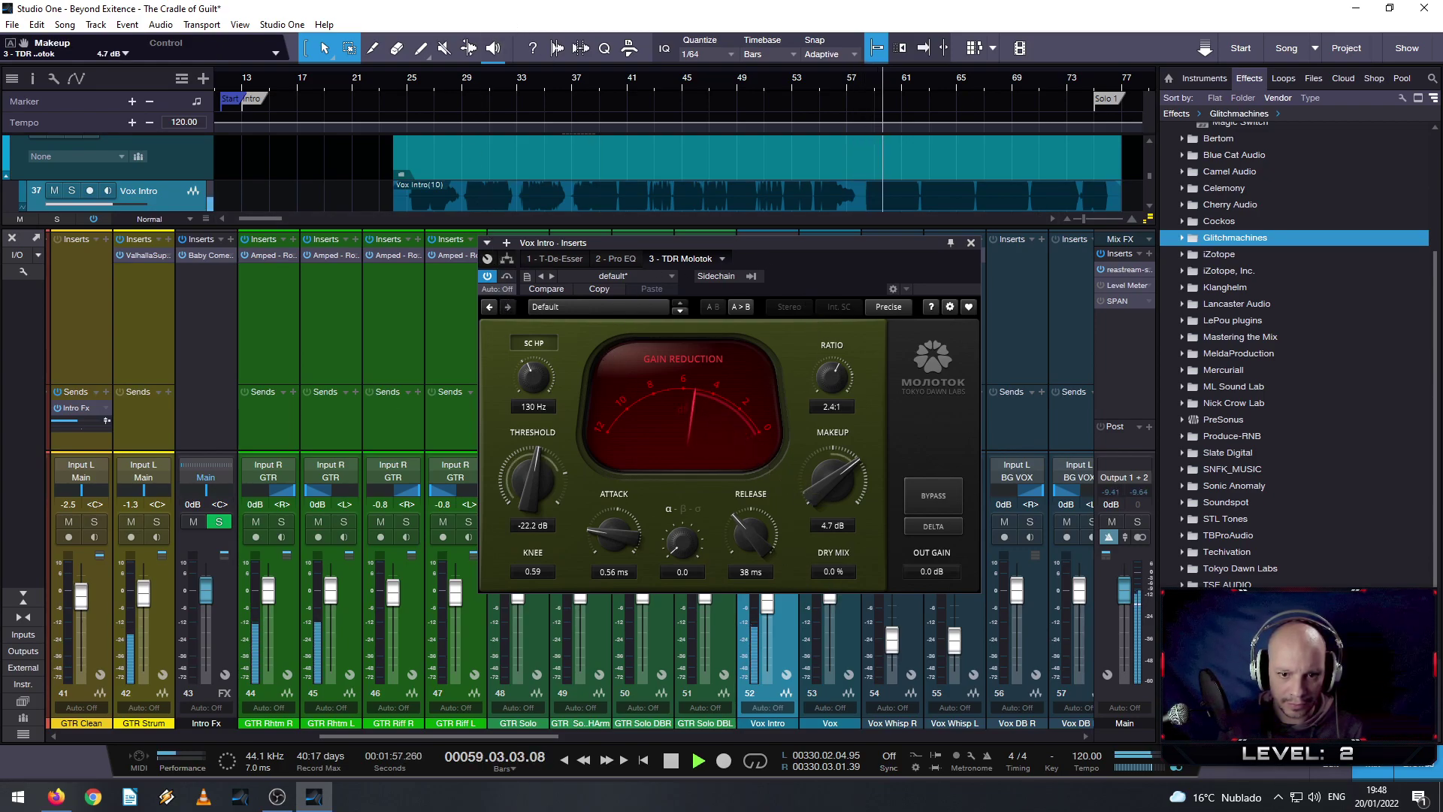
- Fine-tune Molotok's makeup gain to 4.8 dB during playback and close the plug-in window
drag(823, 490, 817, 526)
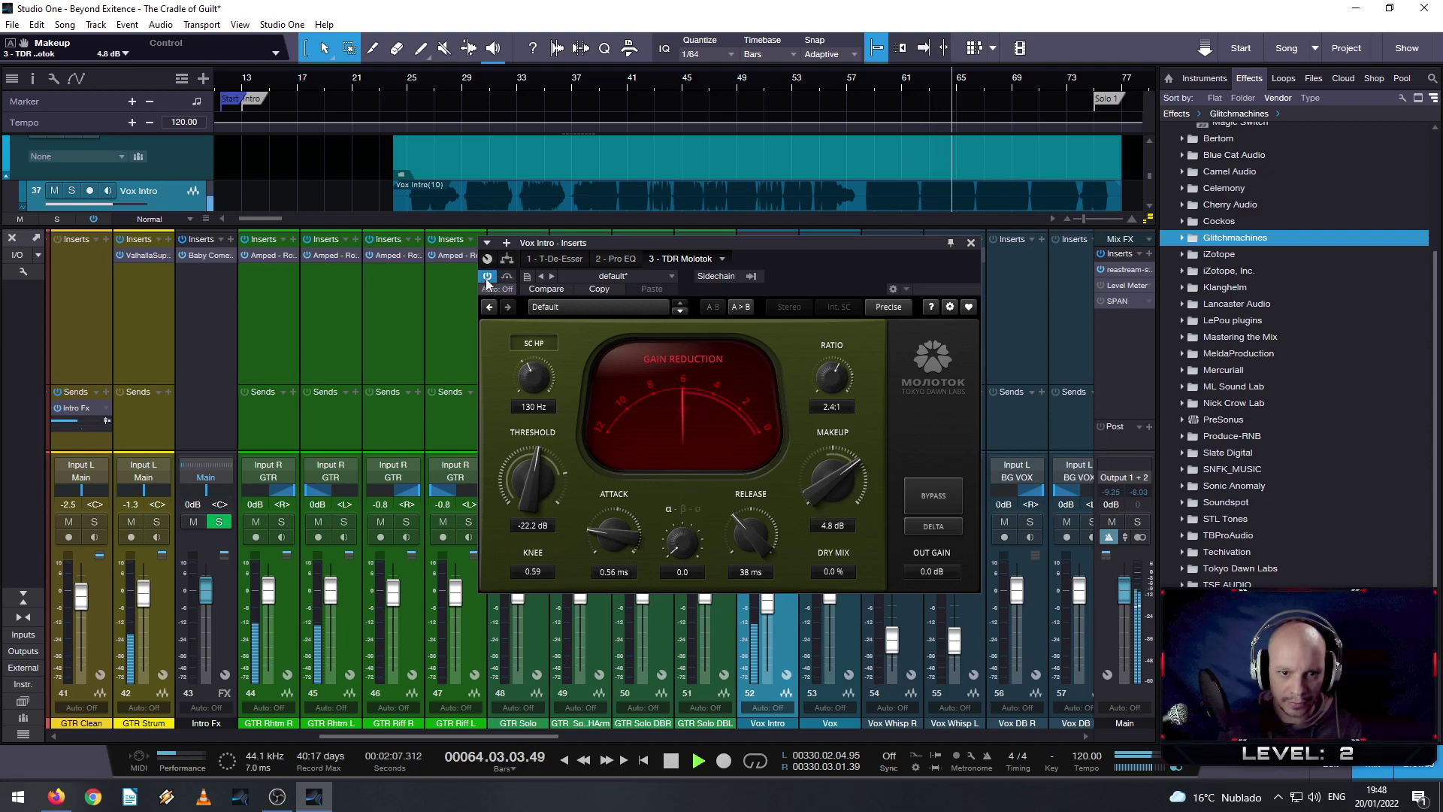
scroll(851, 507, down, 5)
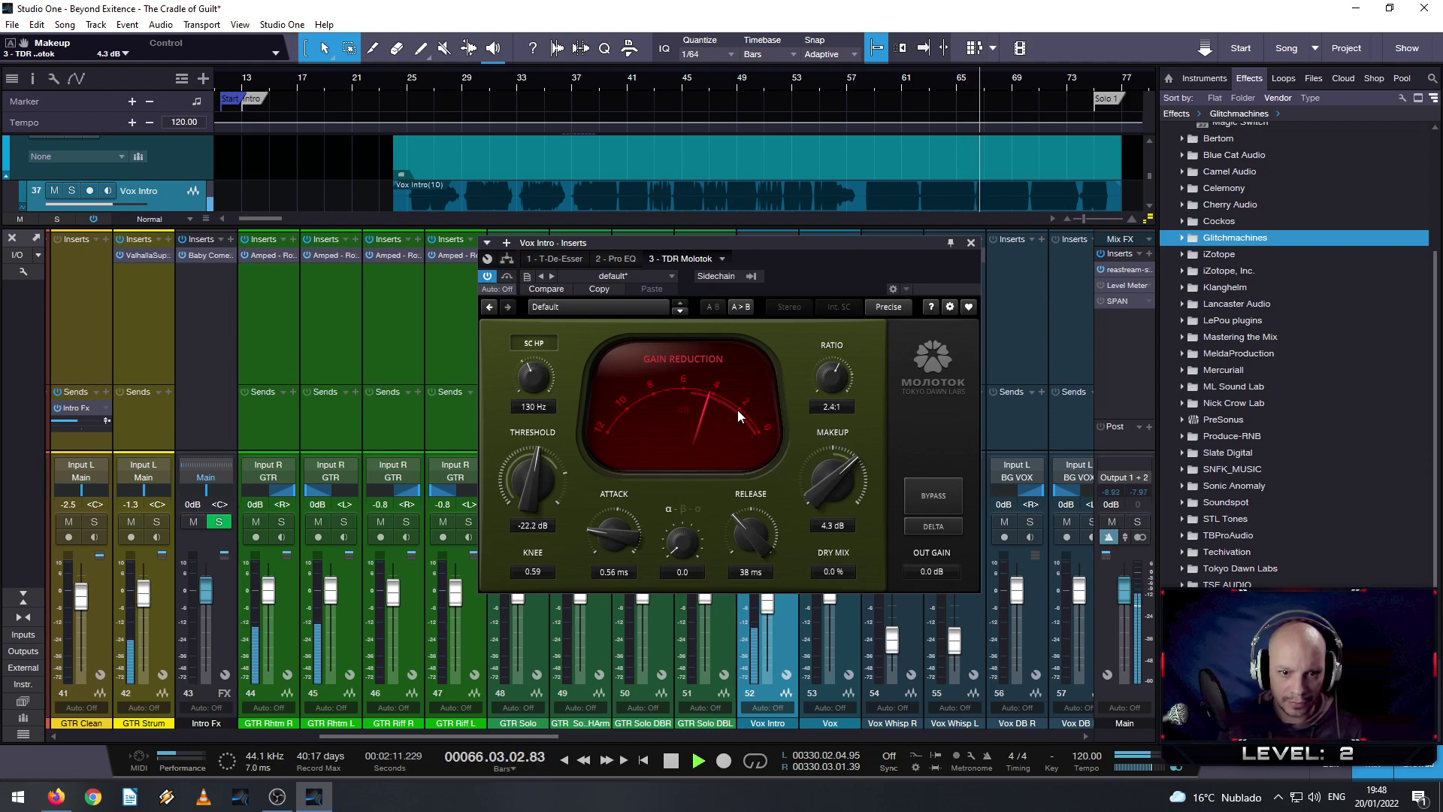
scroll(836, 485, up, 5)
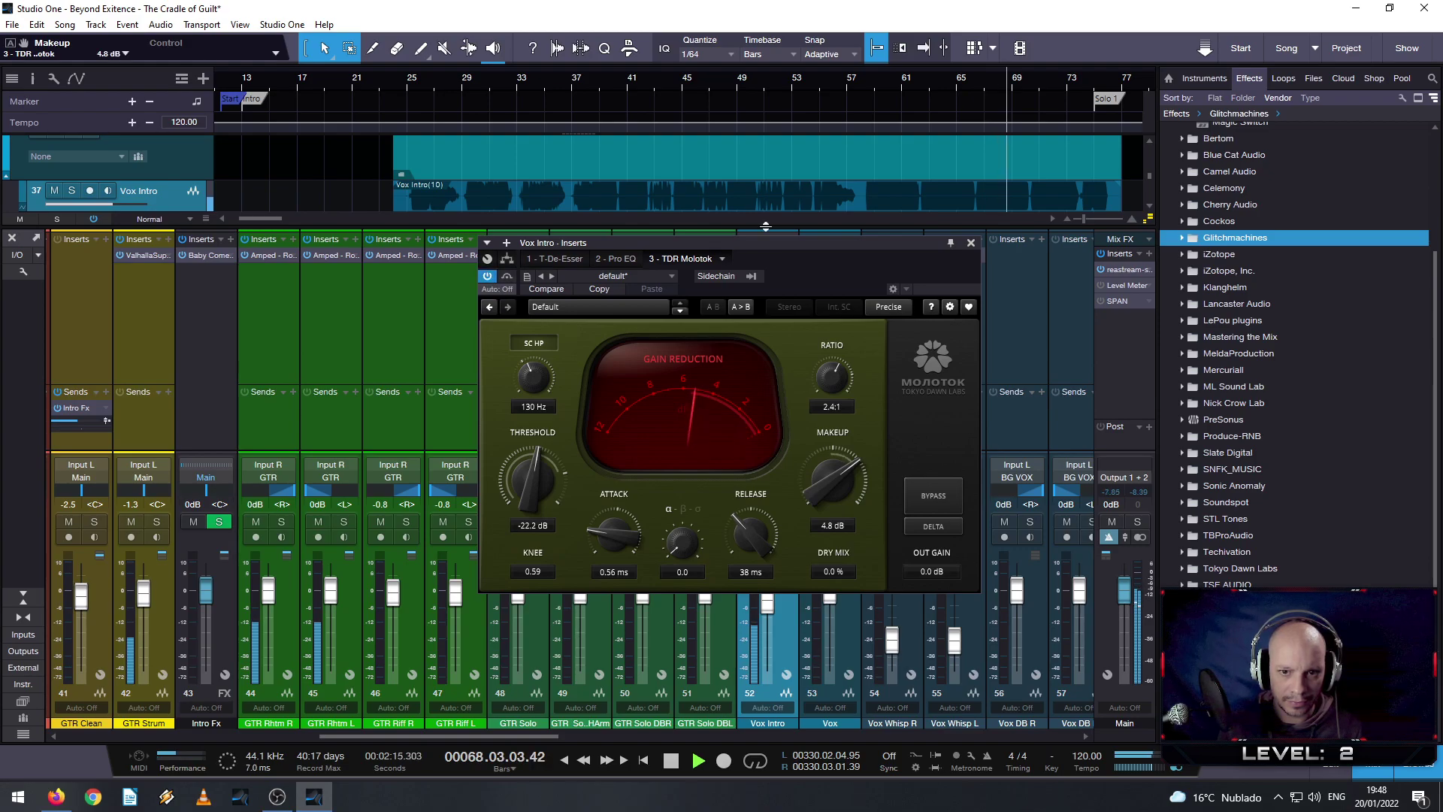
click(970, 242)
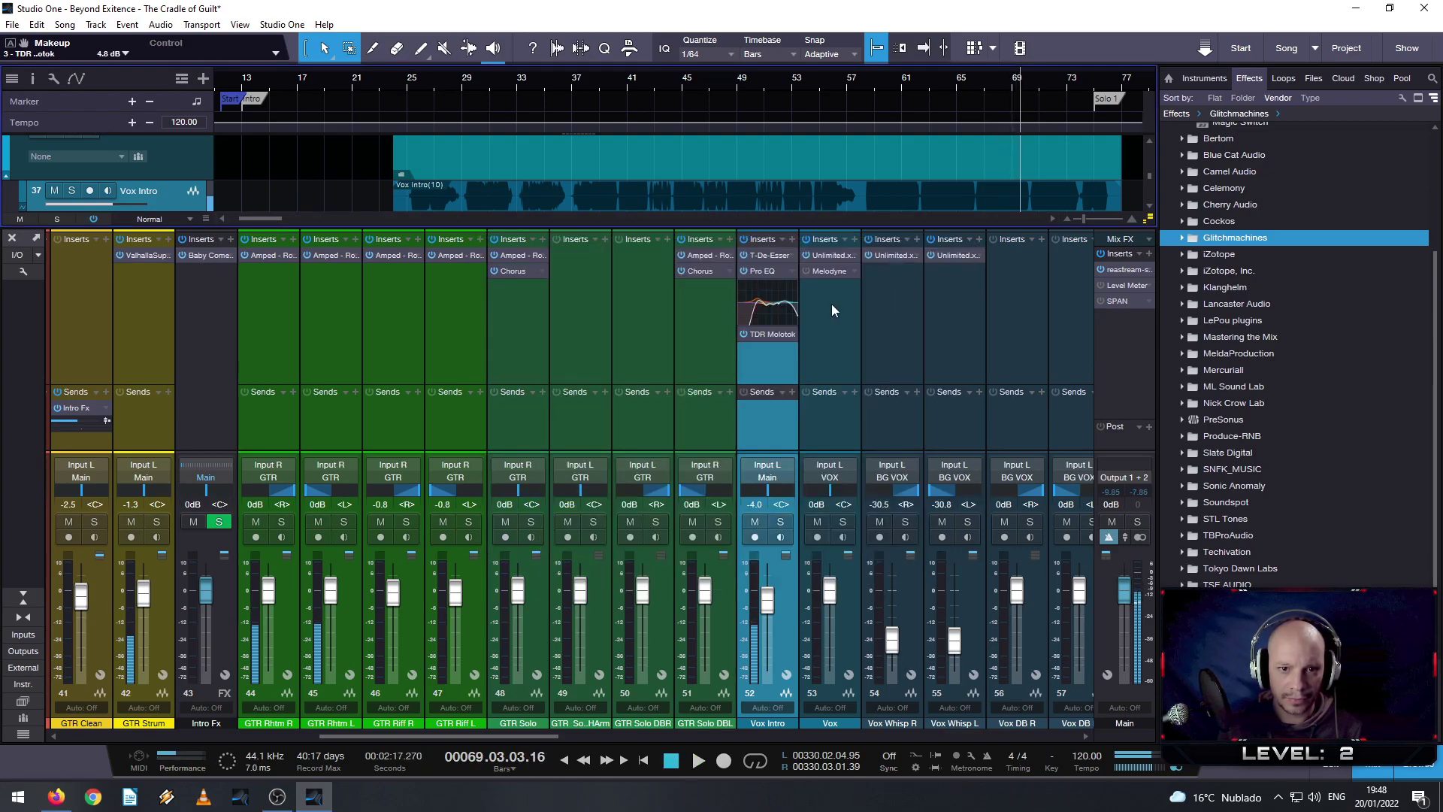
- Move T-De-Esser after TDR Molotok in the Vox Intro inserts and set its processing threshold to -30.6 dB during playback
drag(763, 257, 761, 355)
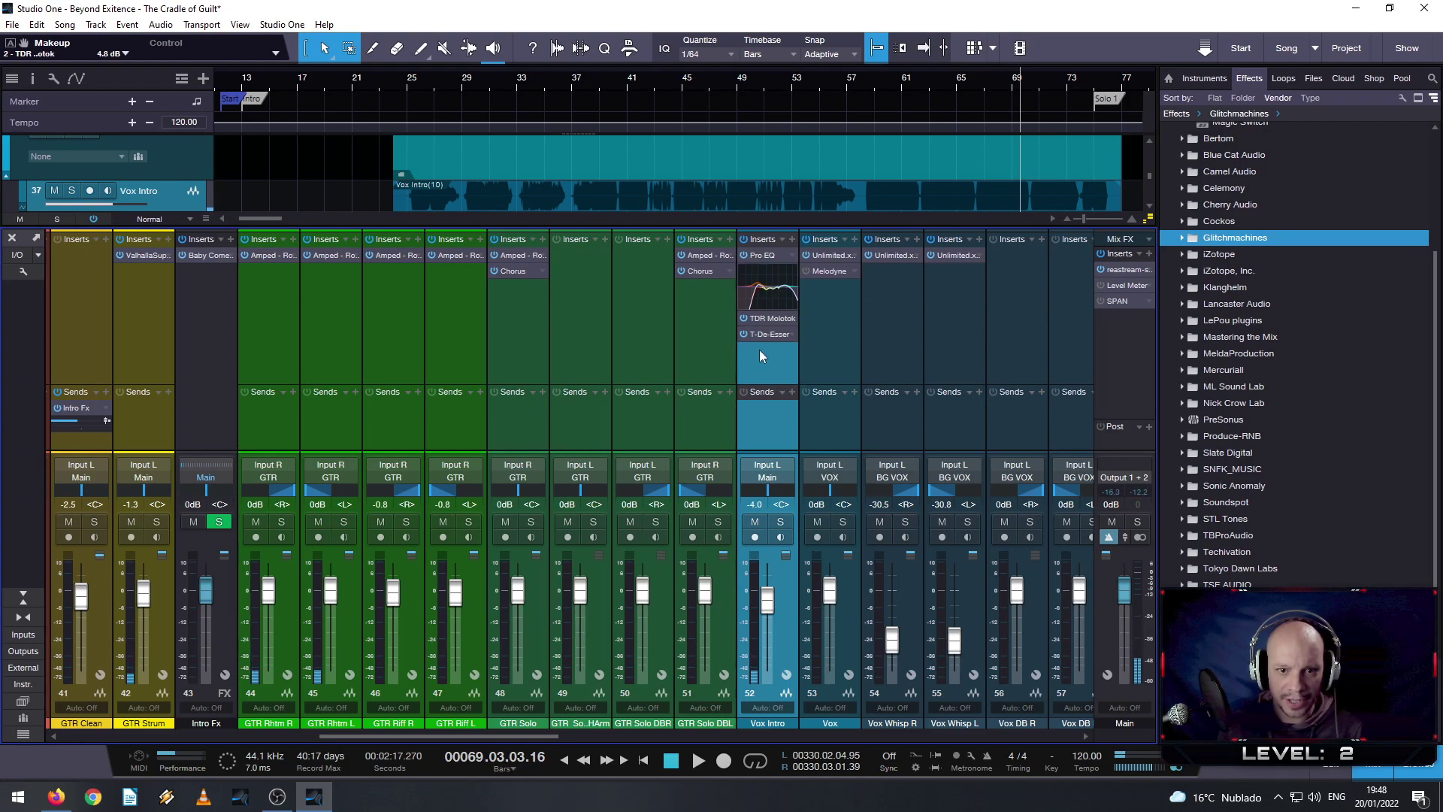
double_click(765, 333)
key(space)
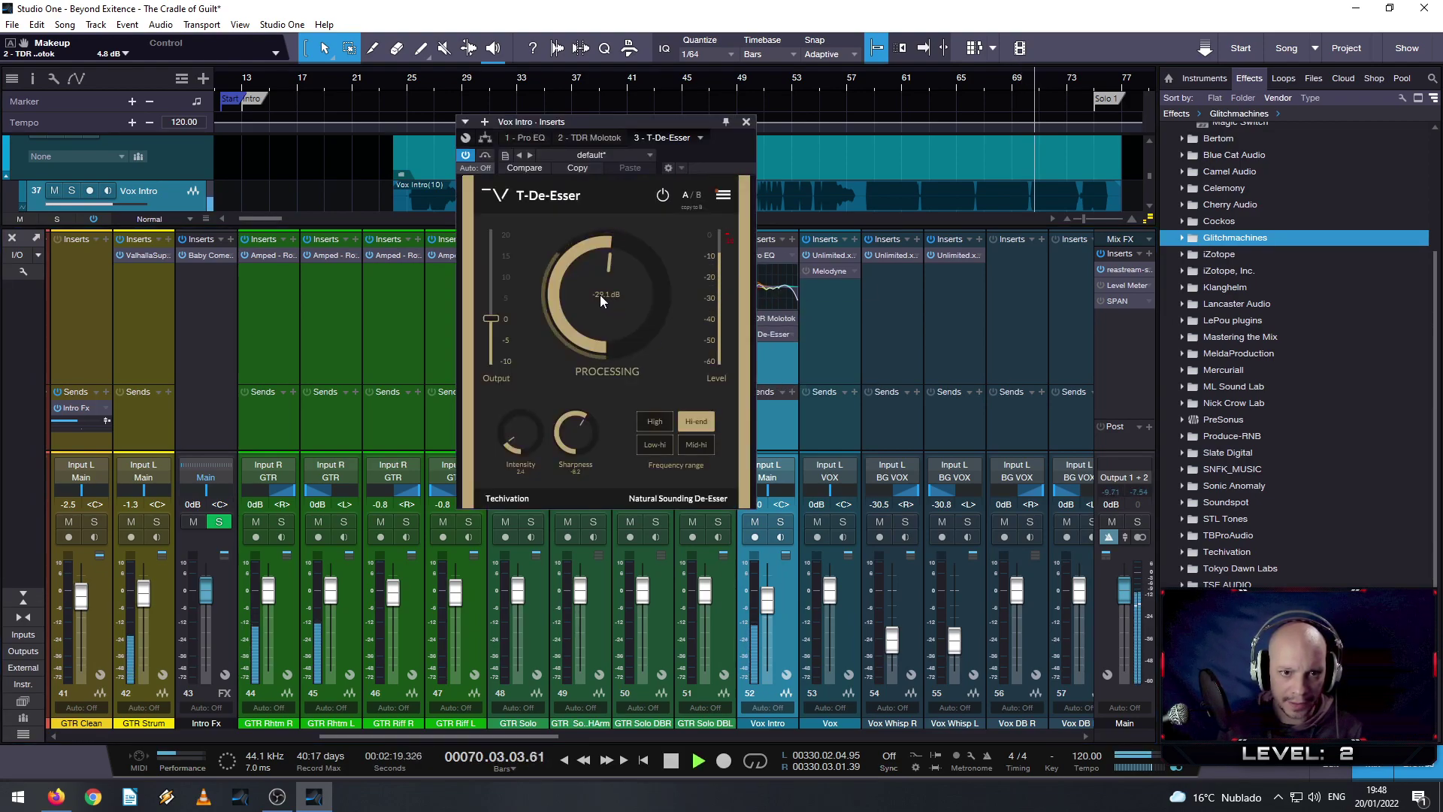
scroll(606, 289, down, 2)
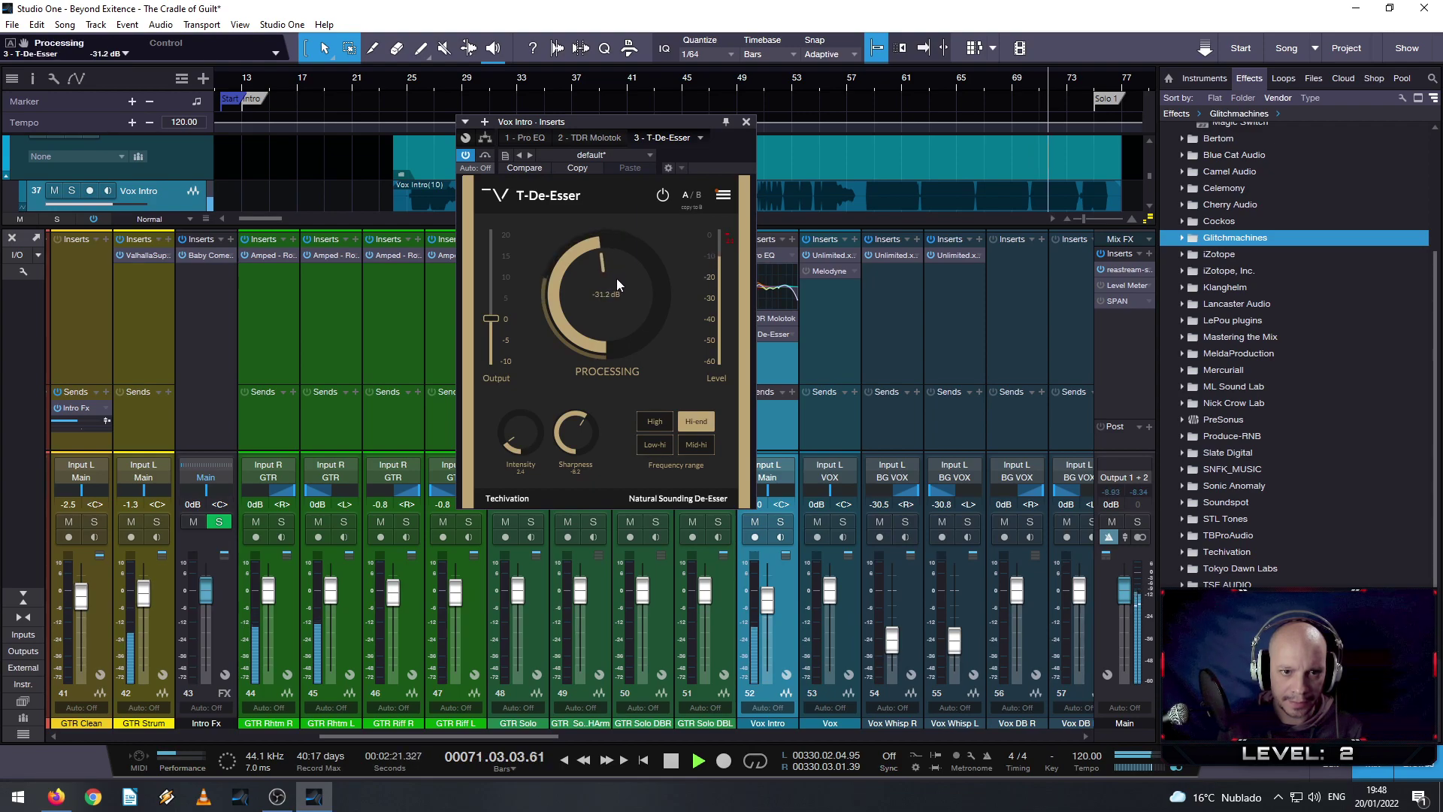
scroll(617, 278, up, 1)
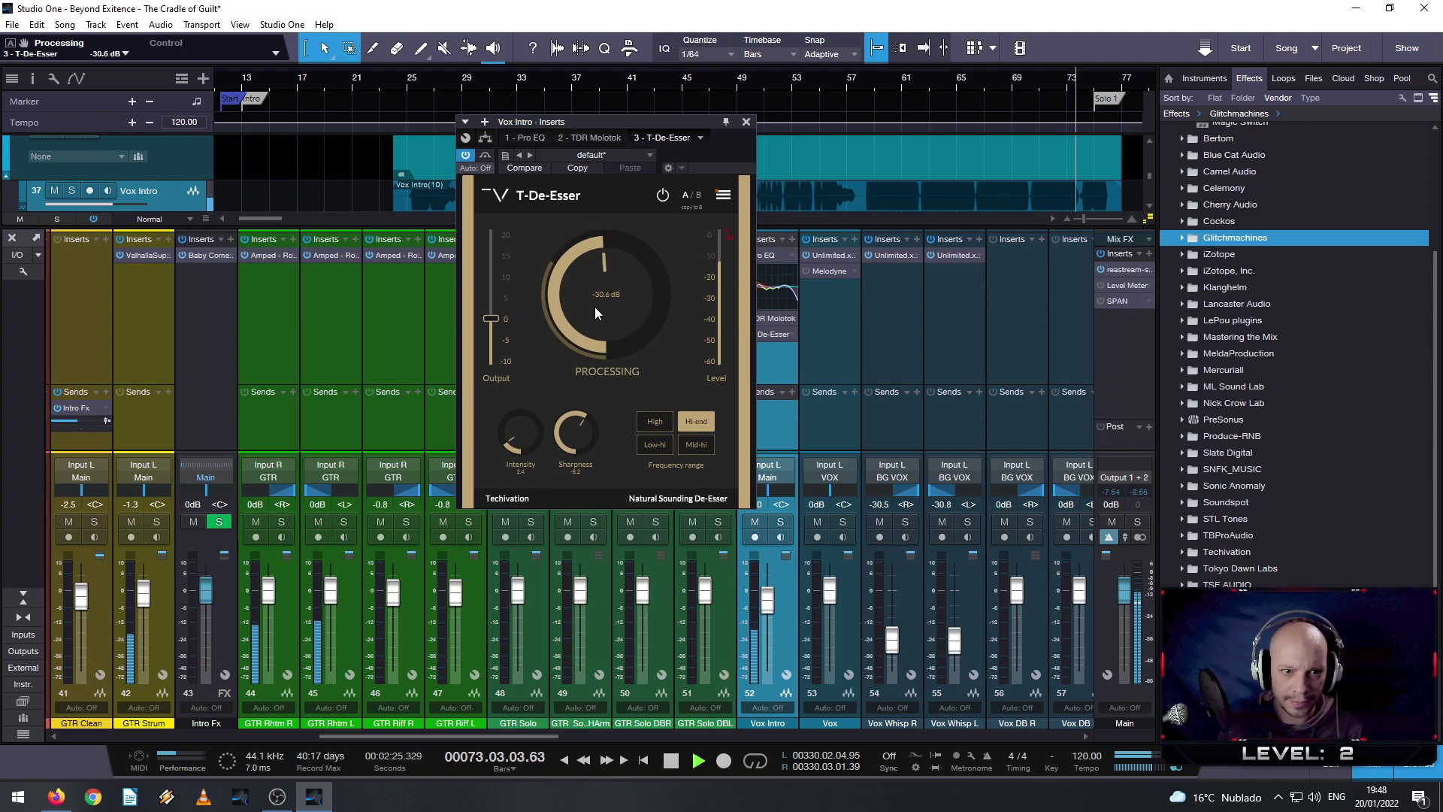
scroll(596, 307, down, 1)
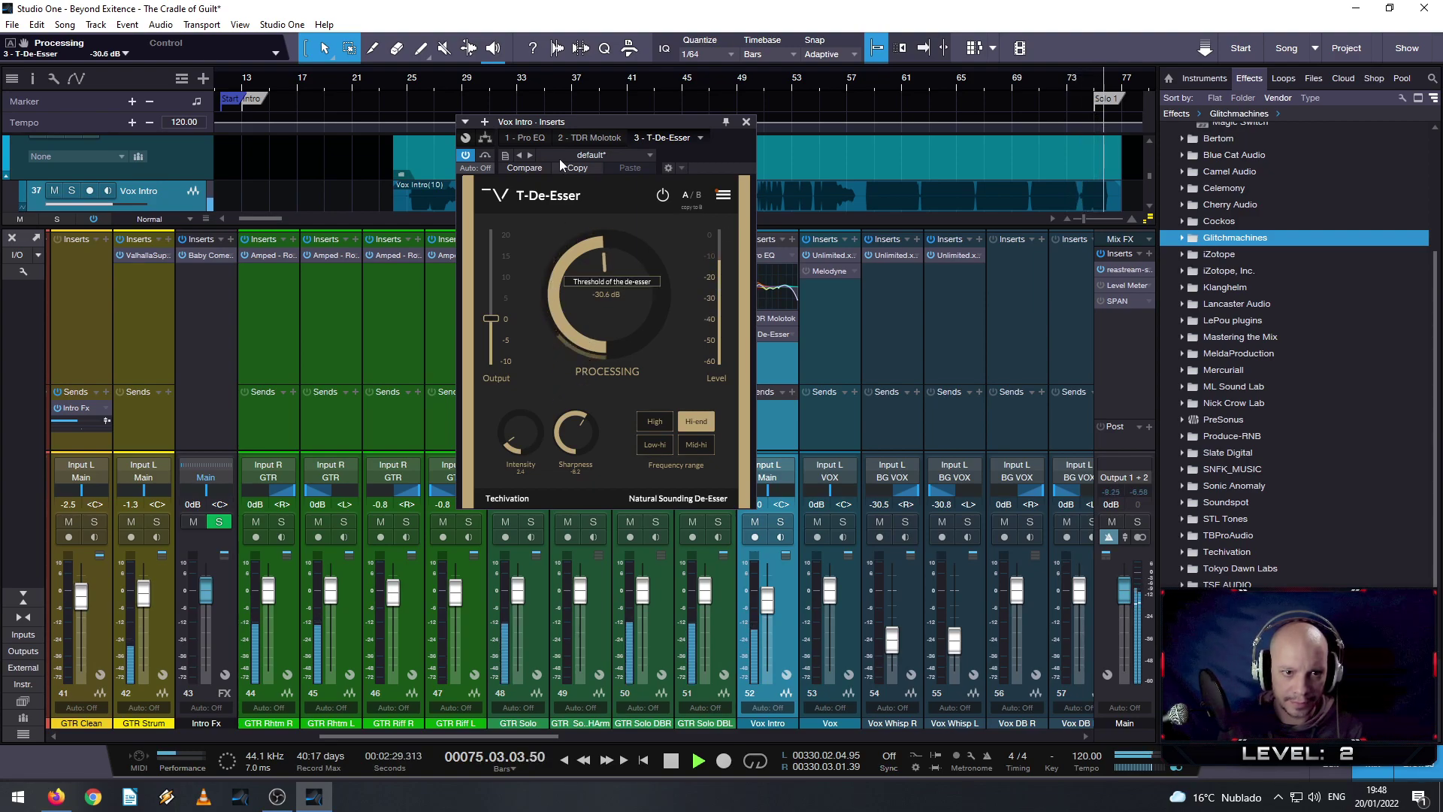
- Replay the vocal from around bar 34, set T-De-Esser's processing threshold to -31.2 dB and compare it bypassed
click(529, 80)
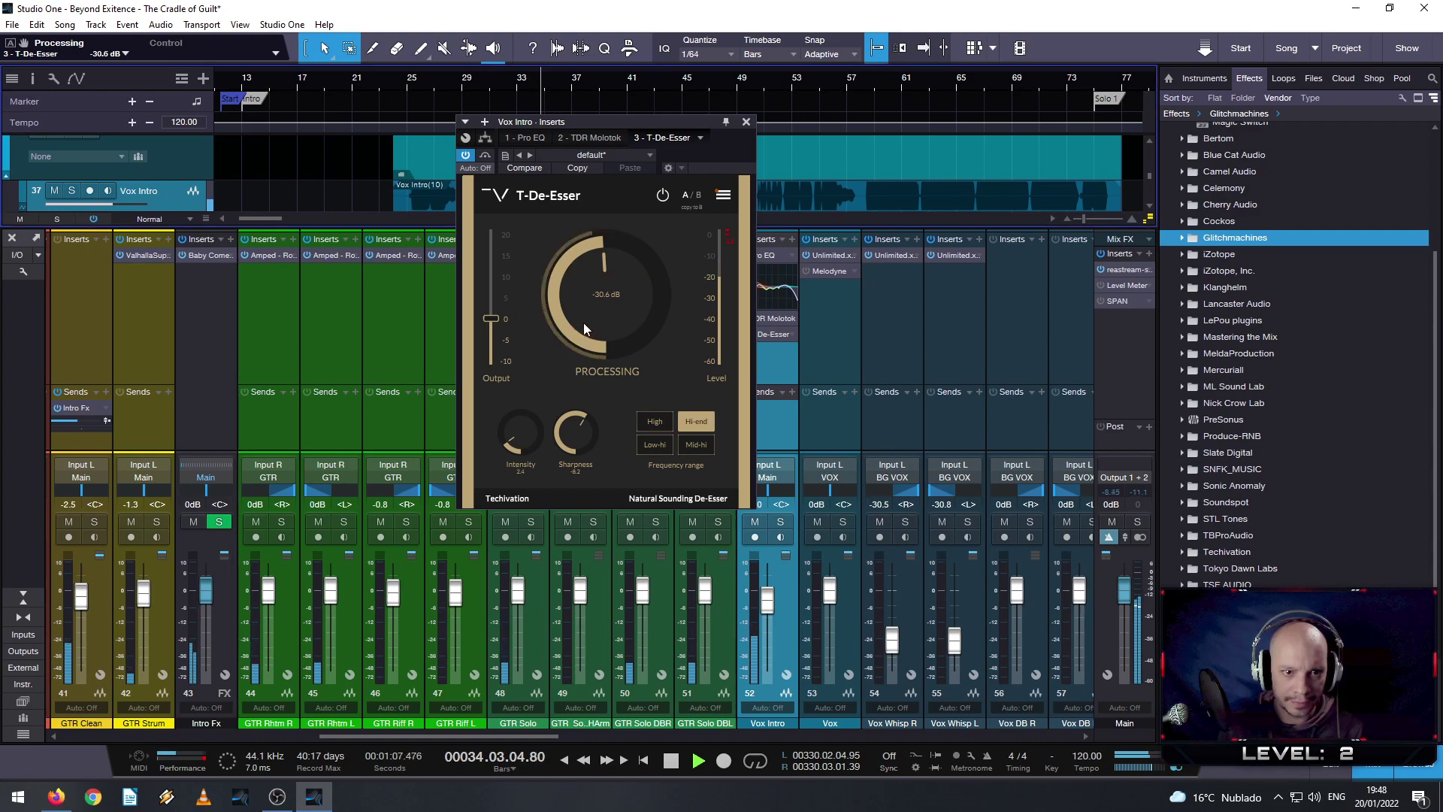
scroll(583, 322, down, 3)
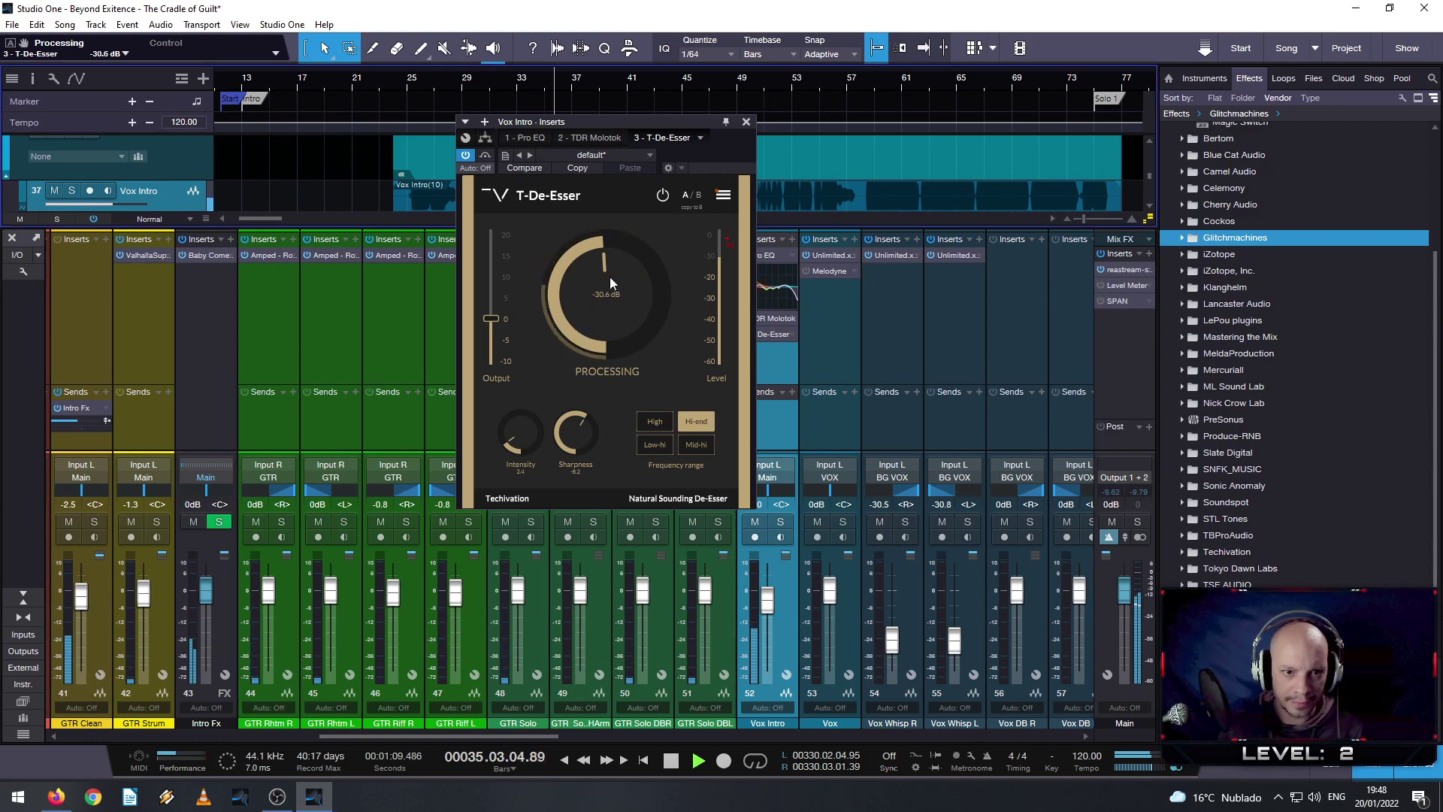
scroll(607, 275, up, 1)
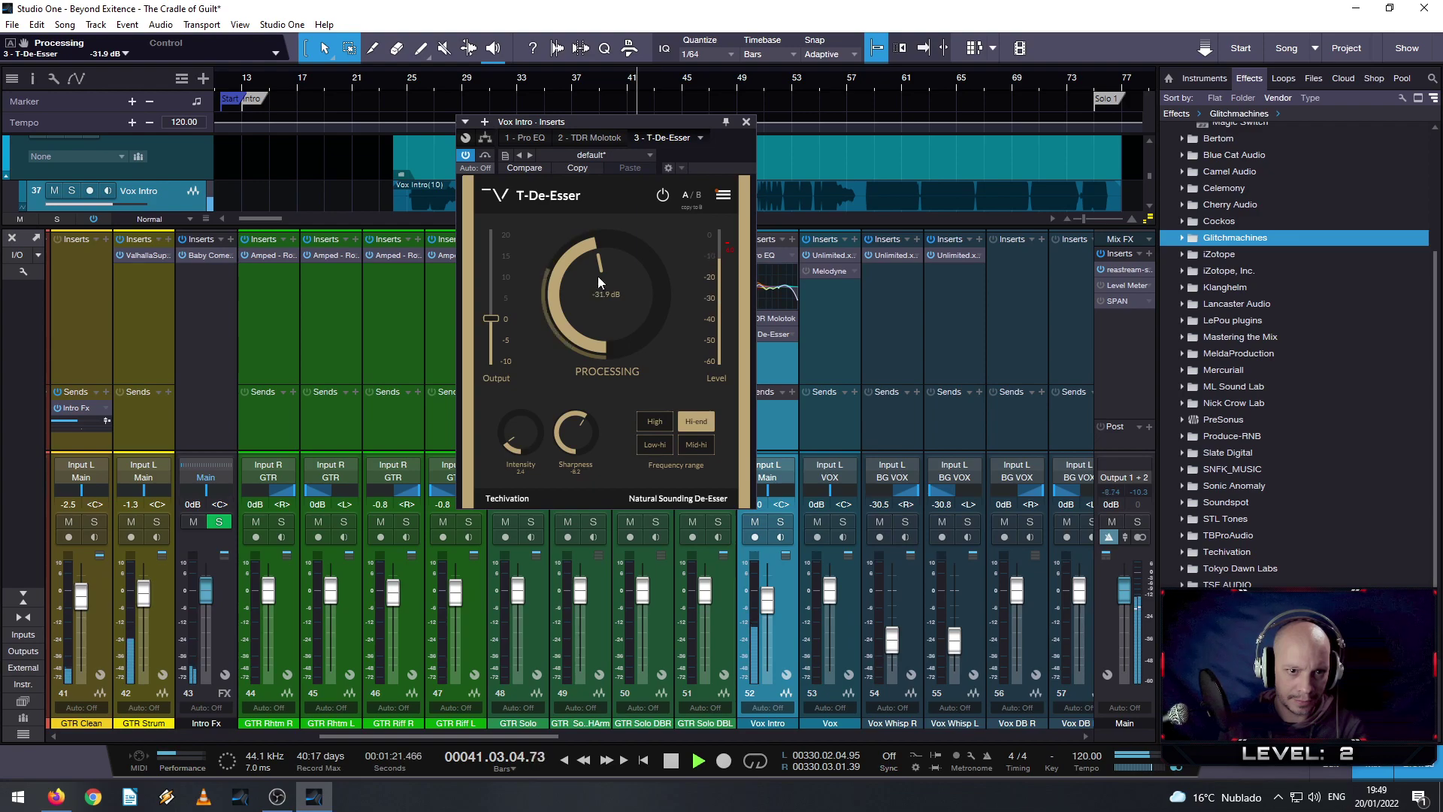
drag(600, 272, 601, 269)
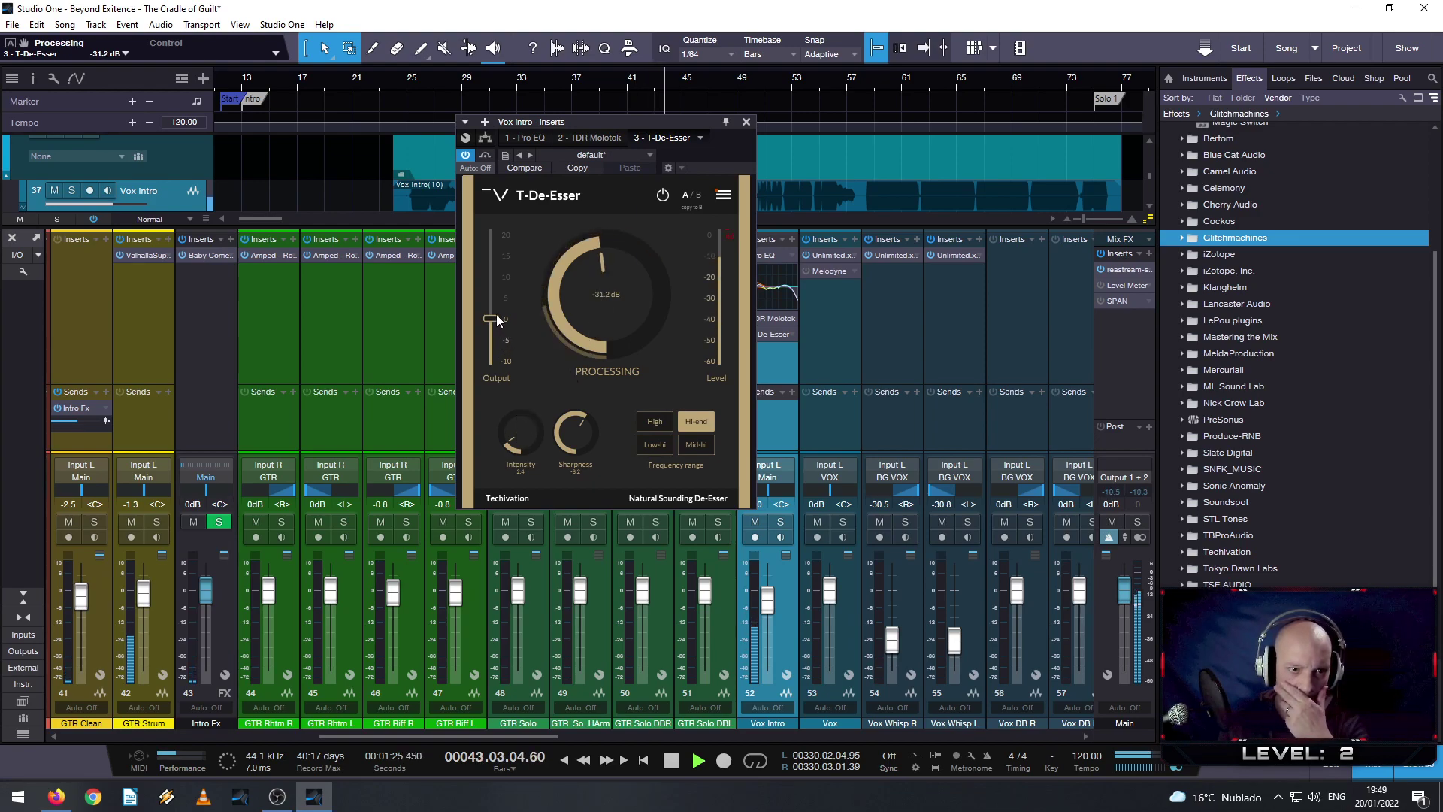
click(465, 155)
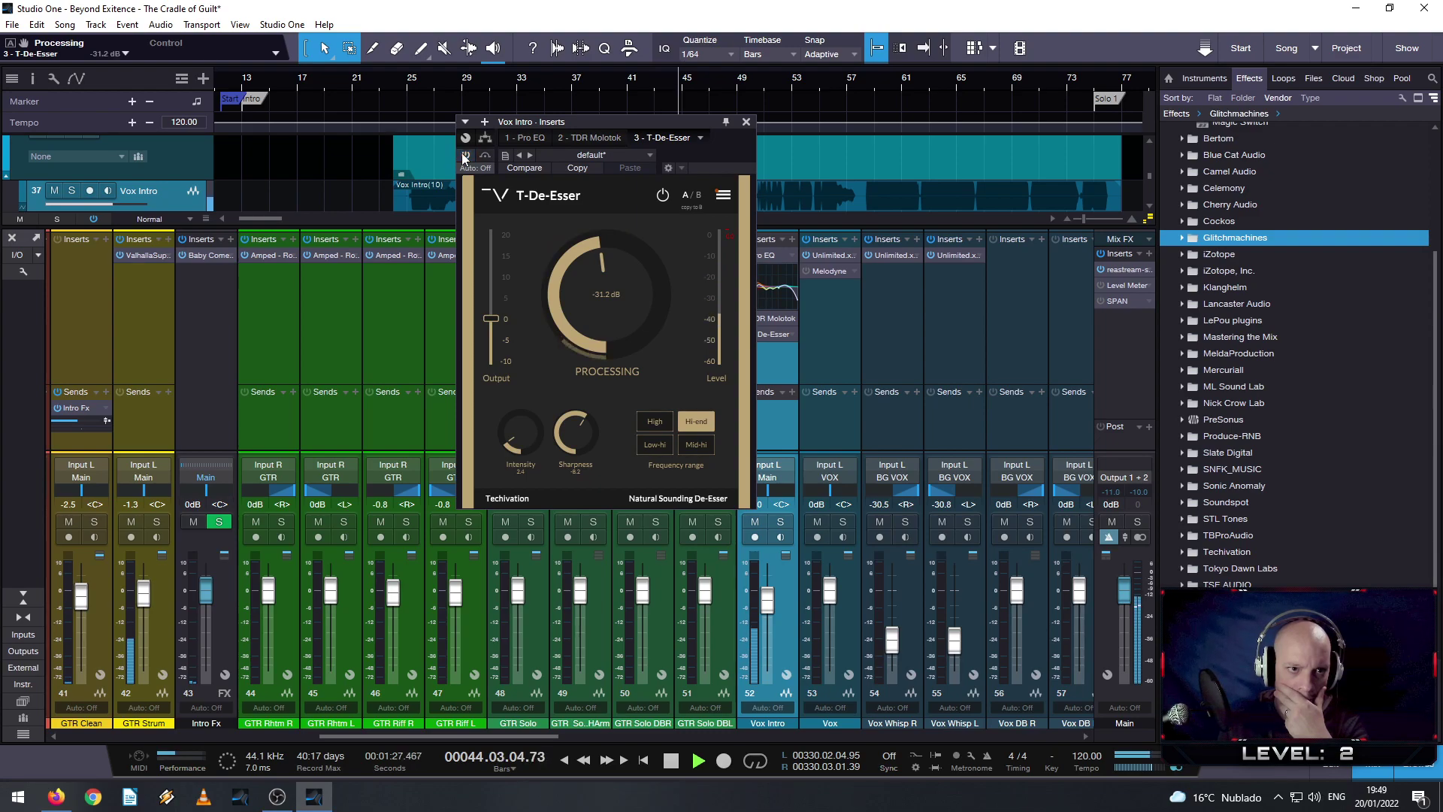
click(748, 122)
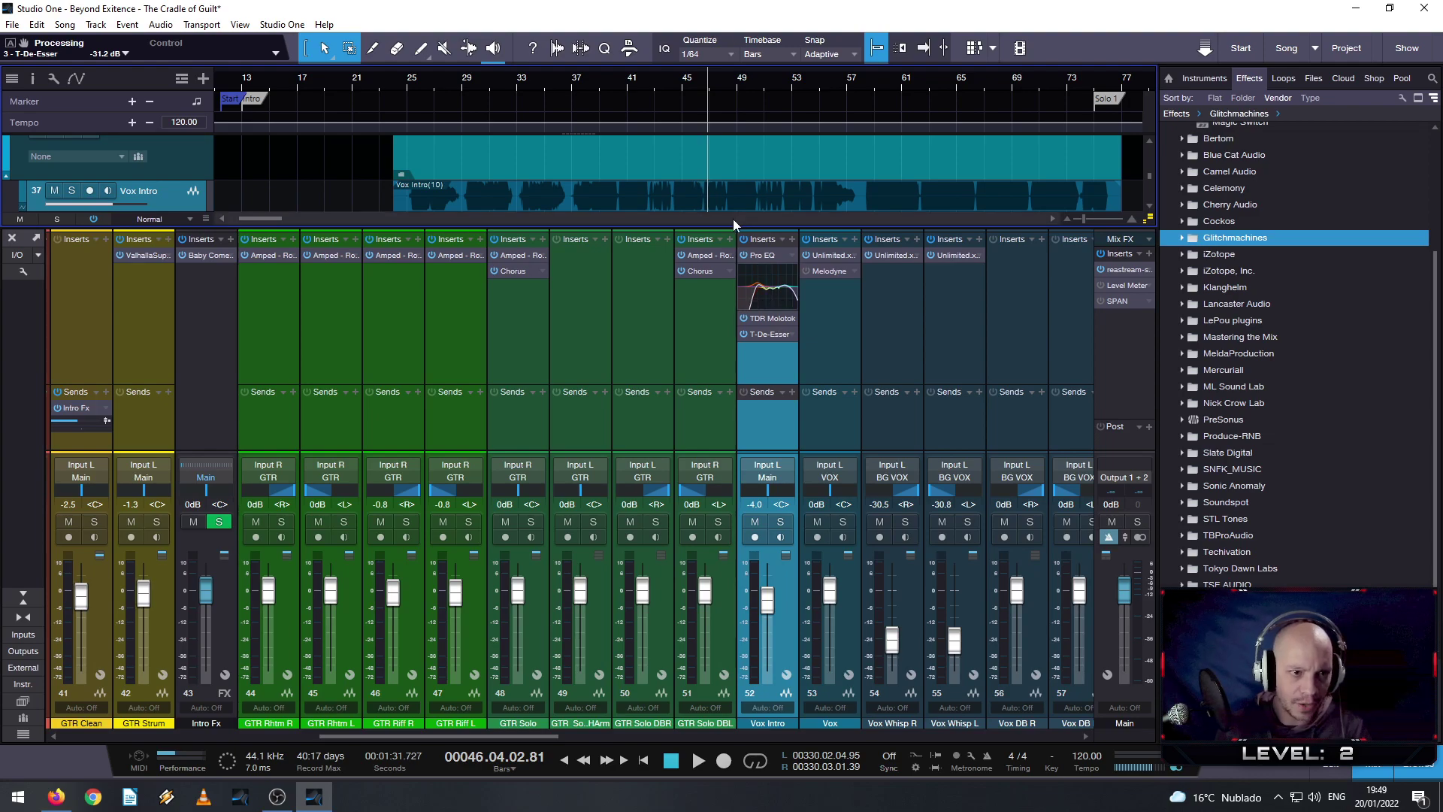
- Solo the Vox Intro channel and compare its playback with the whole insert chain bypassed and active
drag(743, 224, 744, 236)
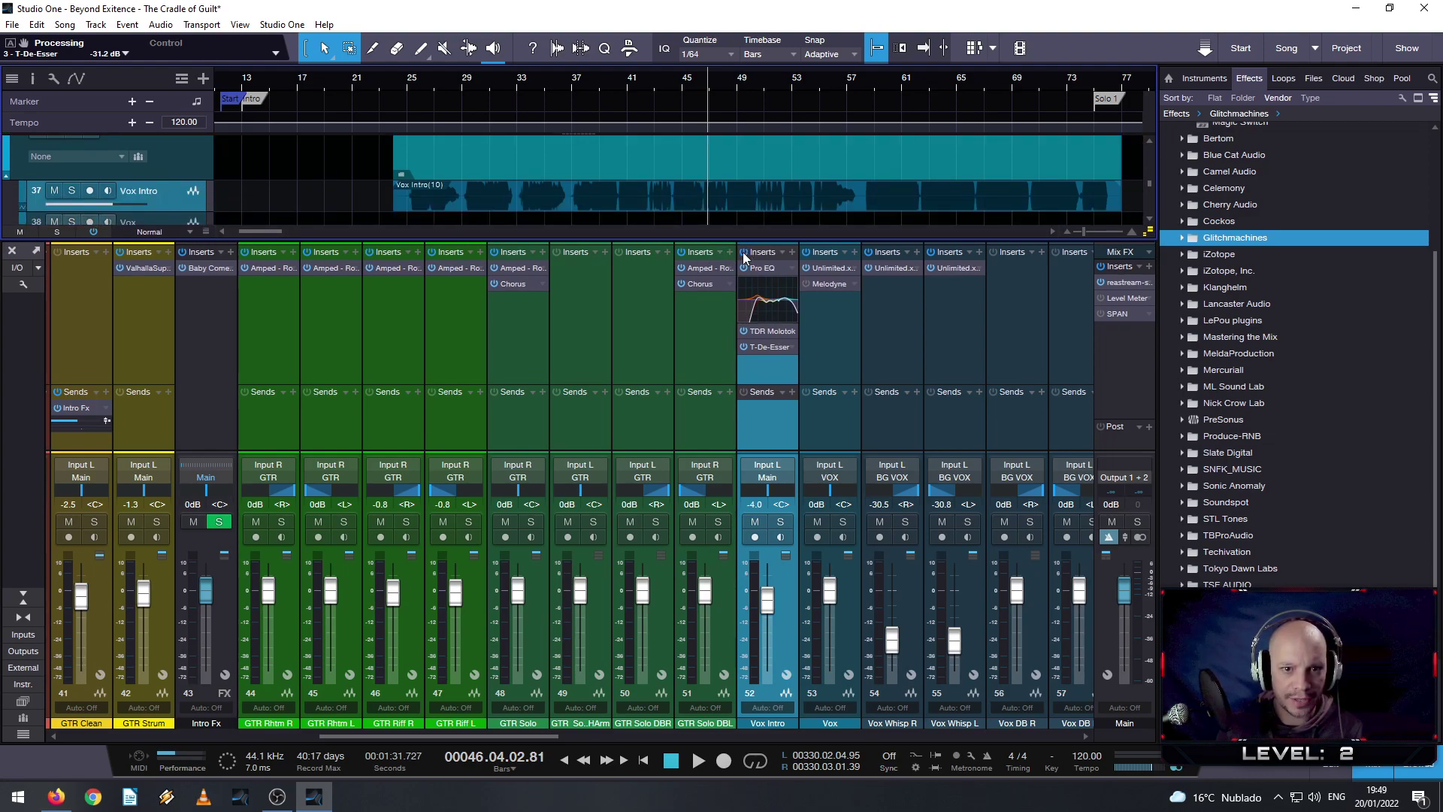
key(space)
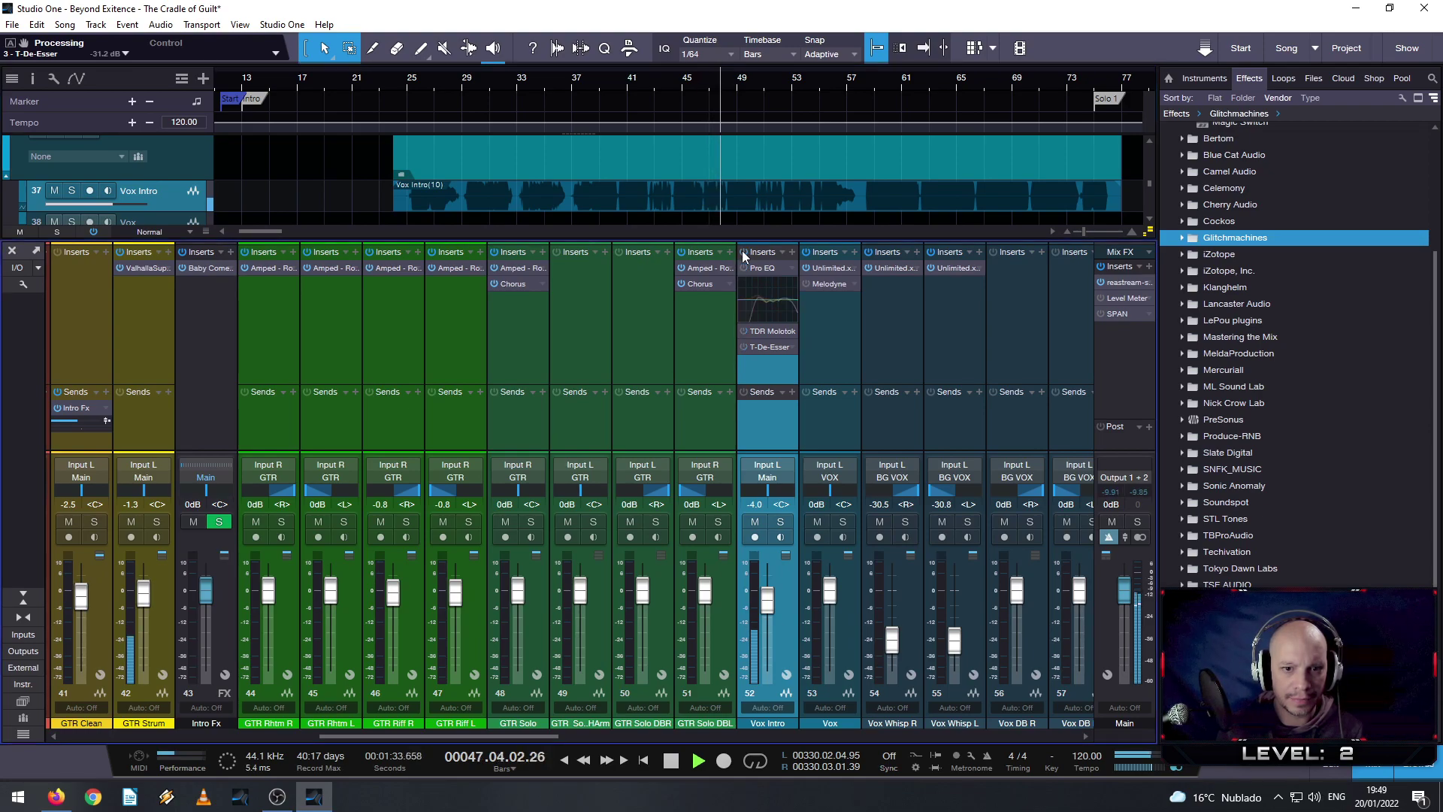
click(779, 522)
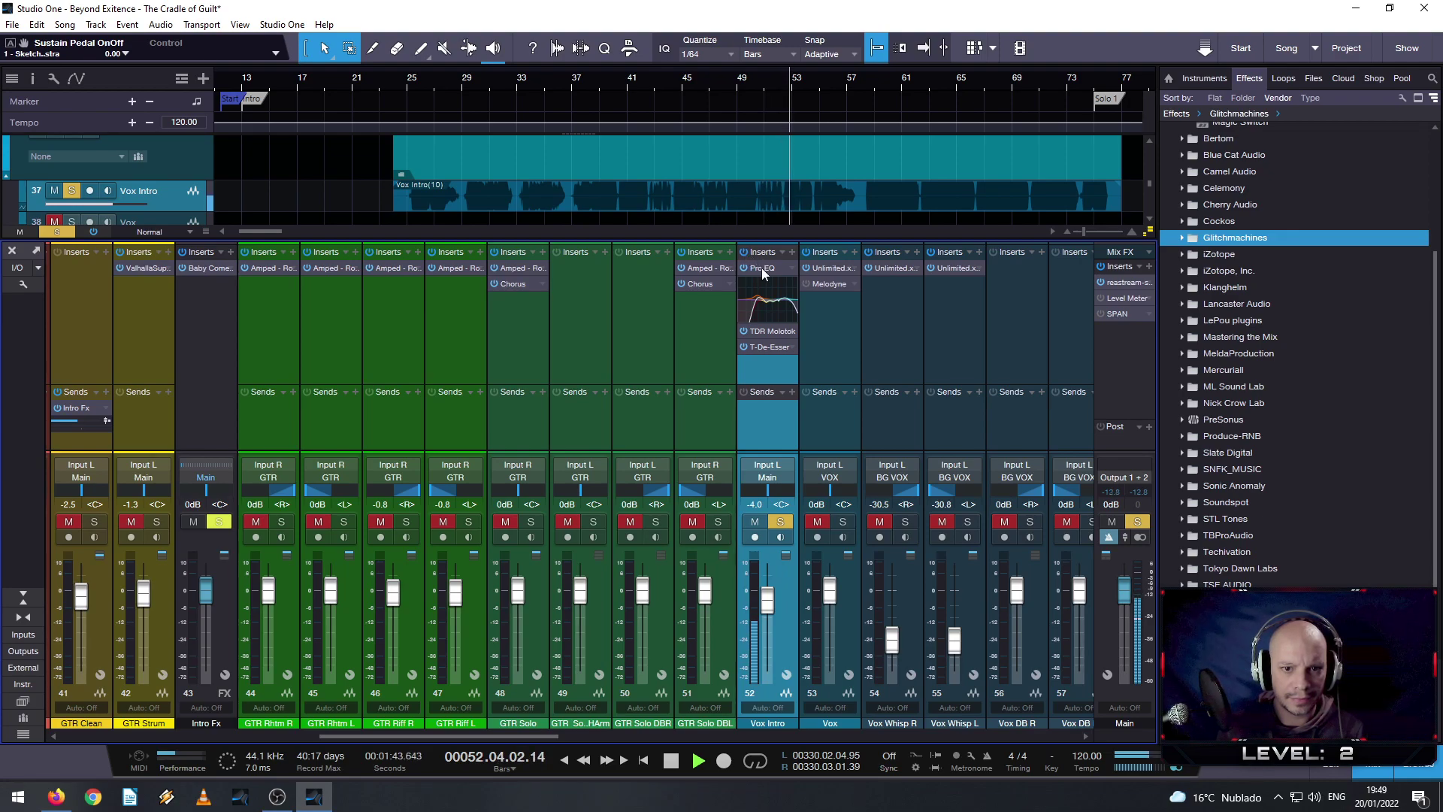
click(743, 252)
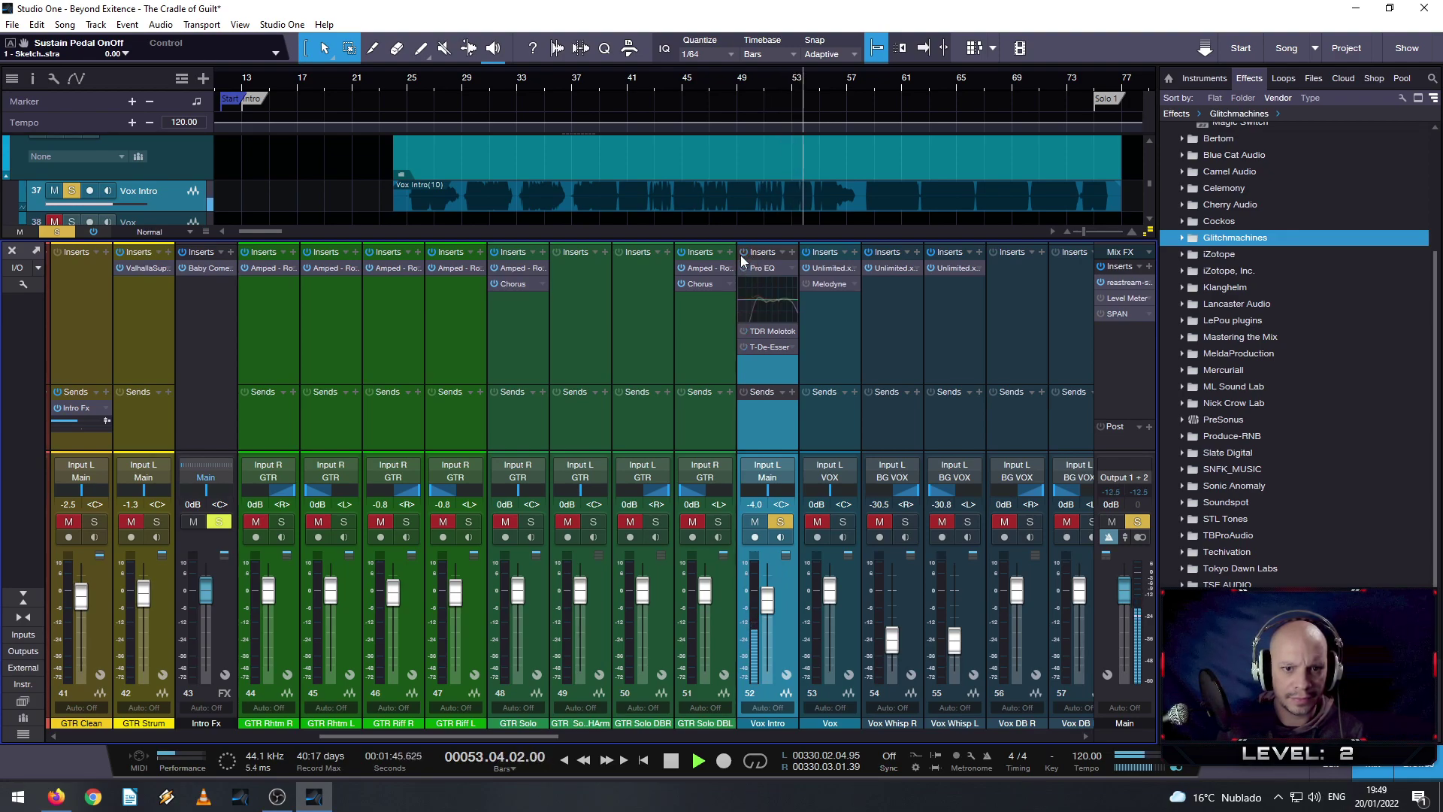
click(743, 256)
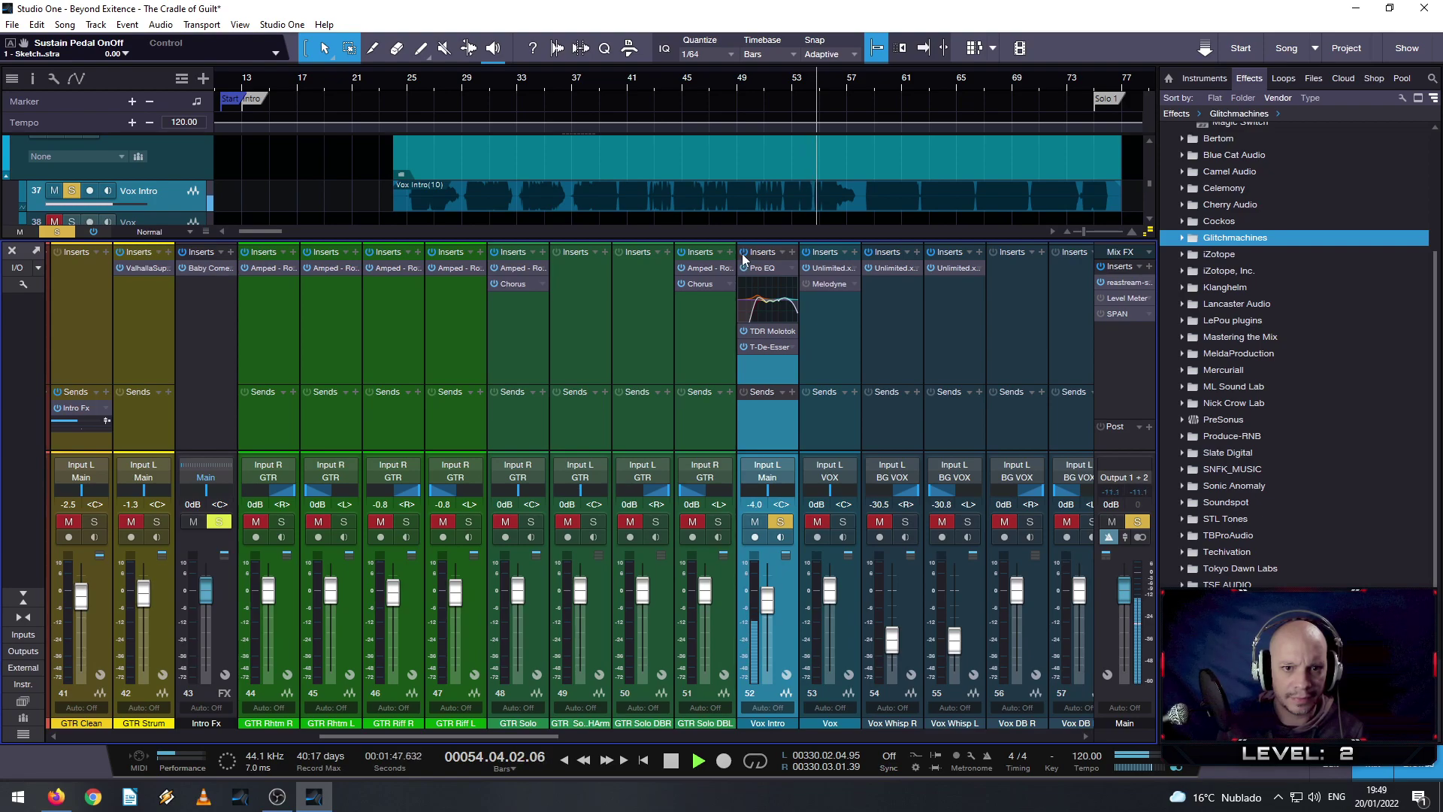
click(743, 253)
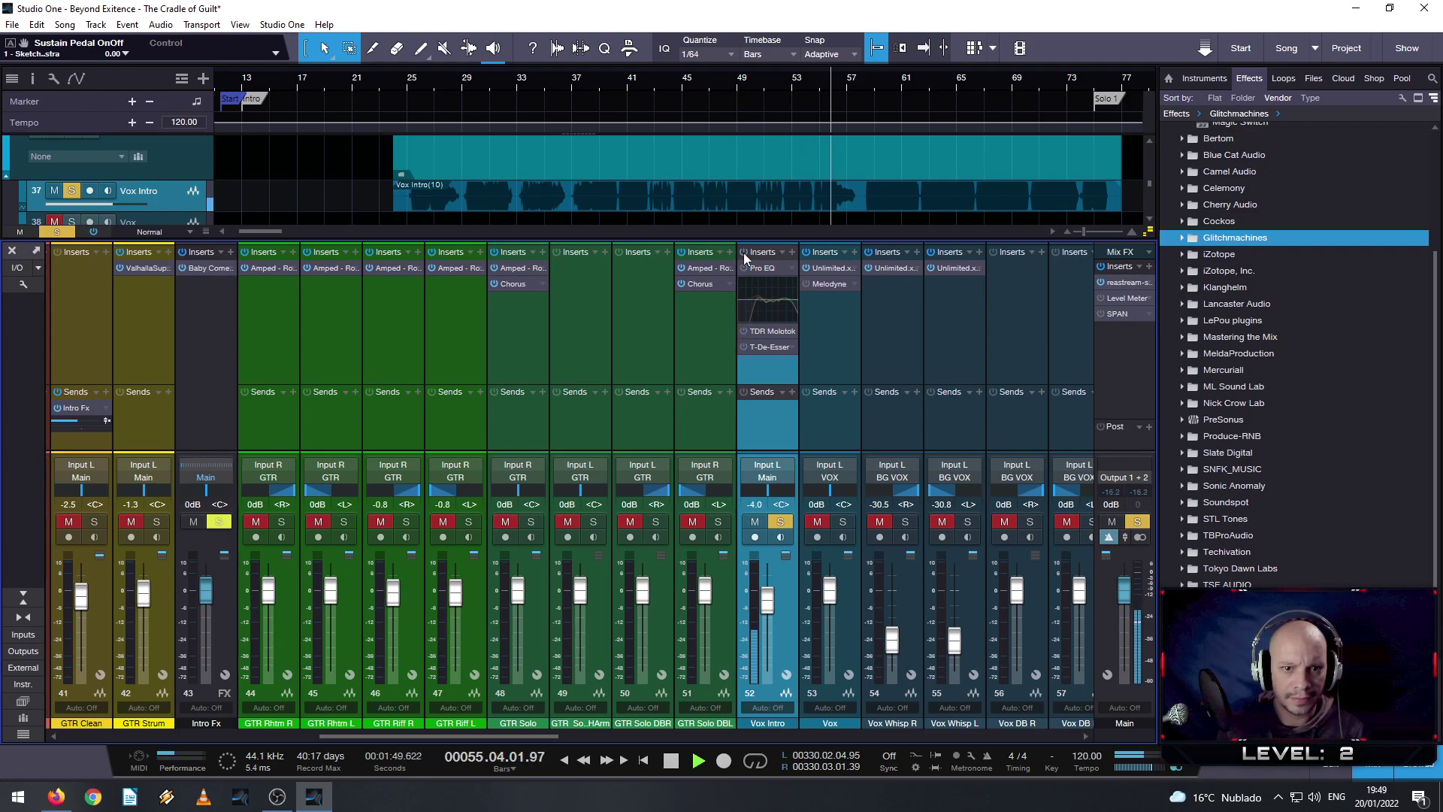
click(744, 253)
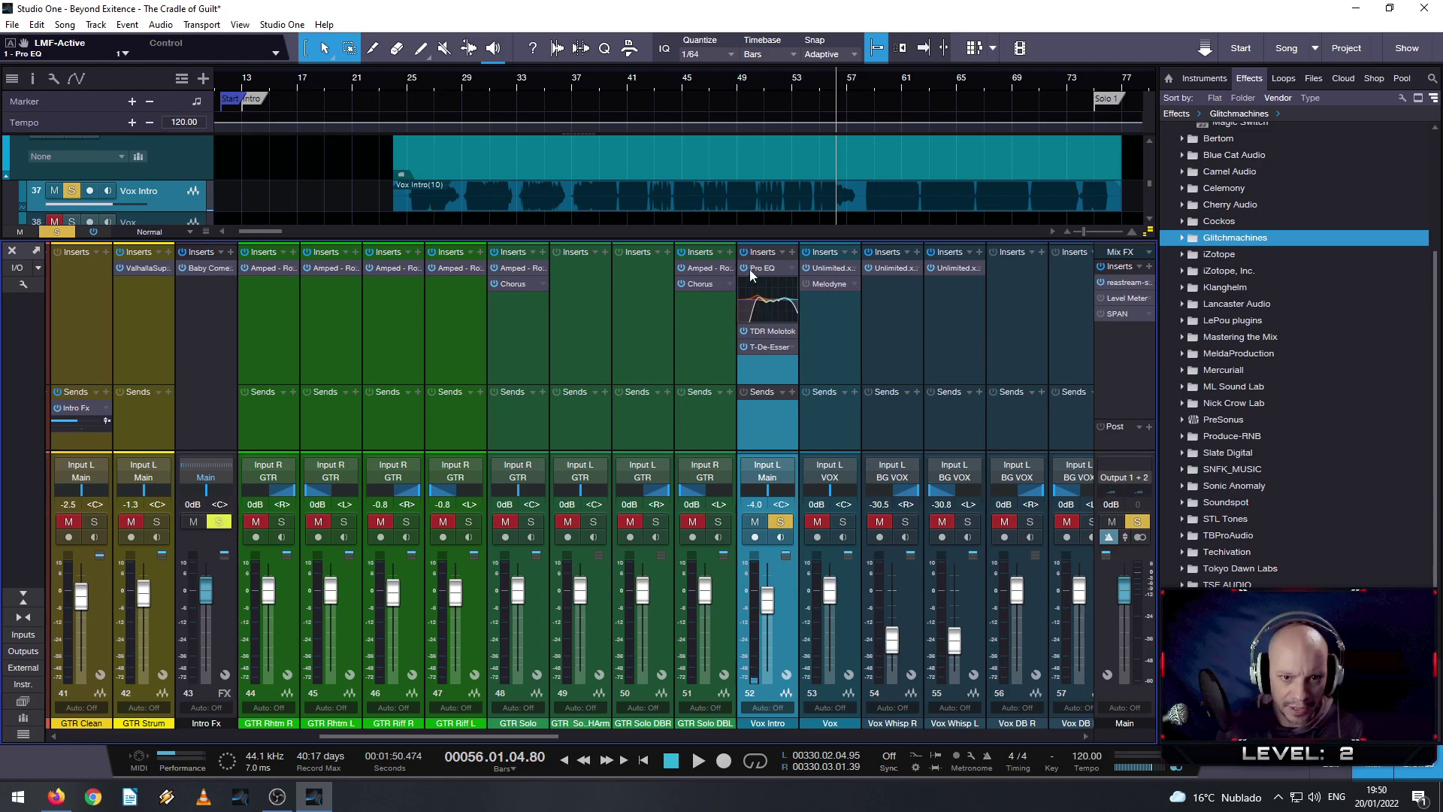
- Set Pro EQ's LF peaking band on Vox Intro to -0.99 dB at 196 Hz and resume playback
click(756, 269)
drag(645, 348, 642, 368)
key(space)
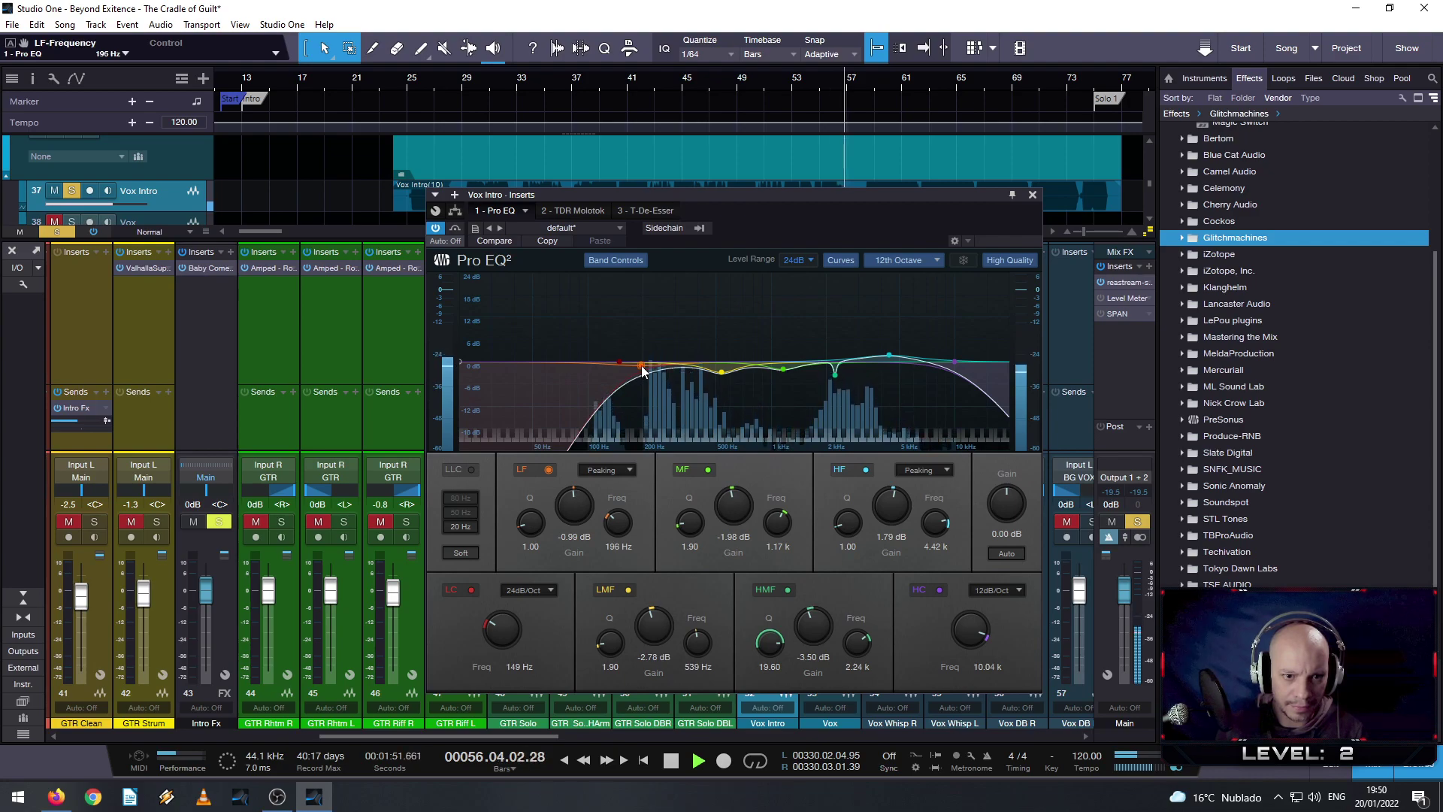
- Compare the soloed vocal with Pro EQ's low cut off and on, and with the whole EQ bypassed and active
double_click(619, 362)
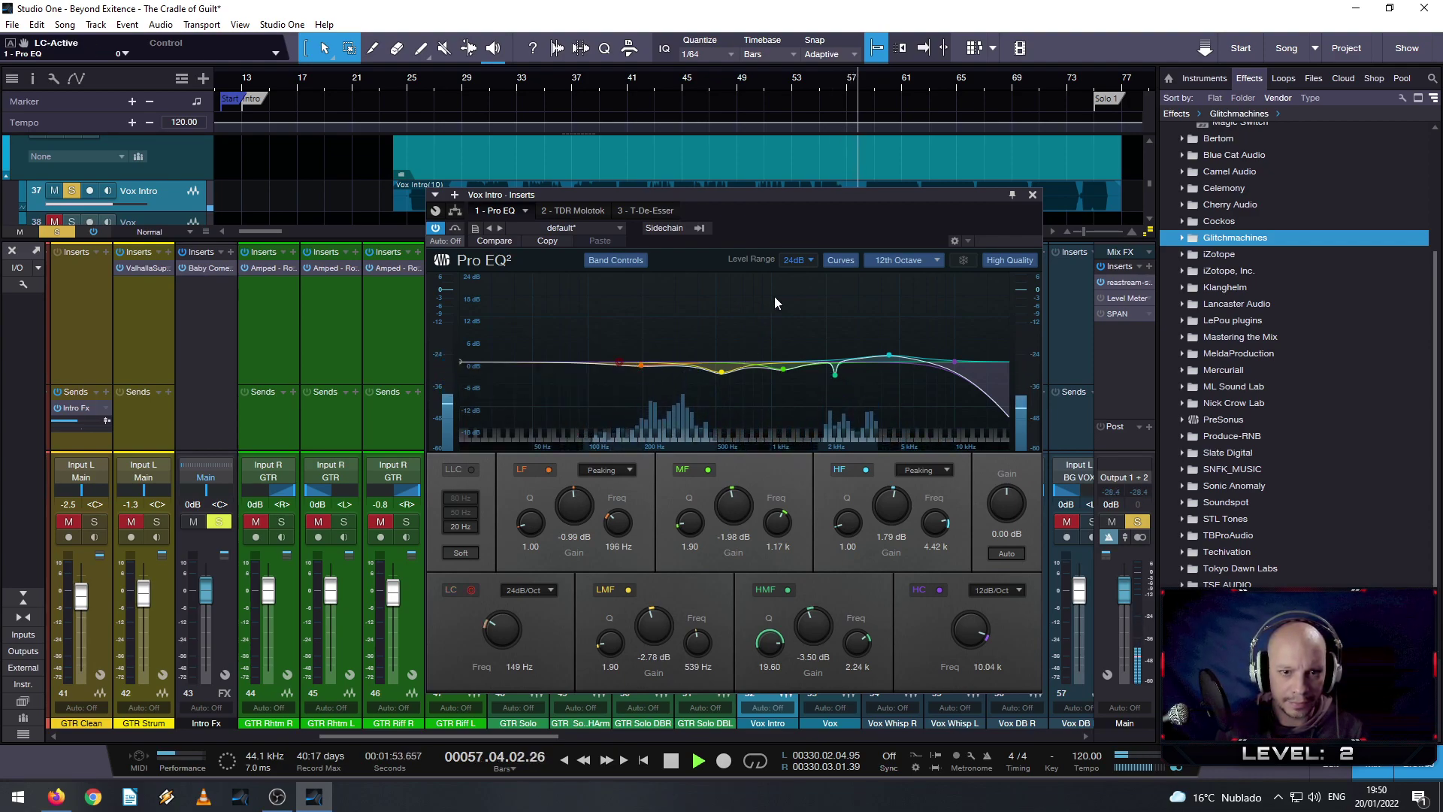
double_click(618, 363)
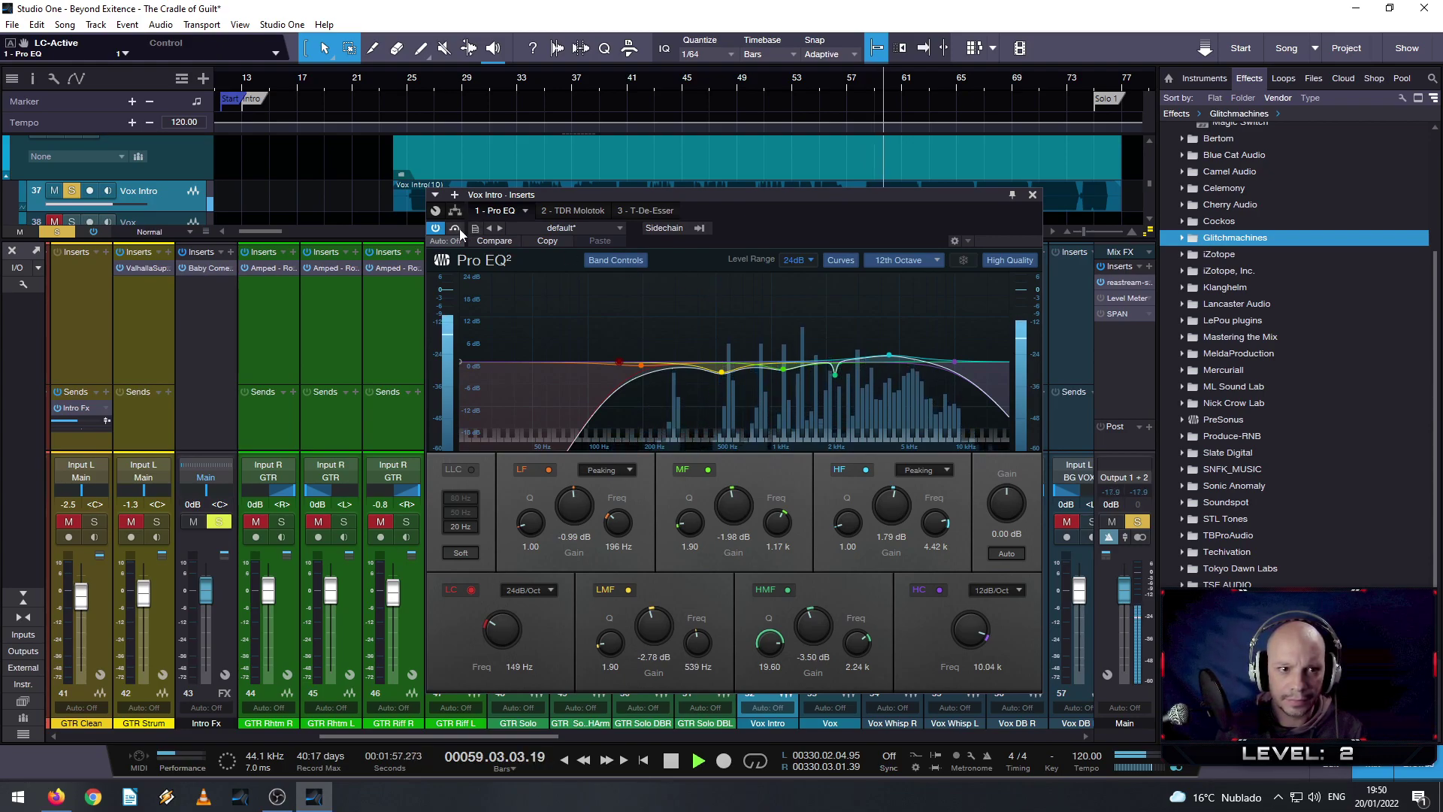
click(436, 229)
click(435, 227)
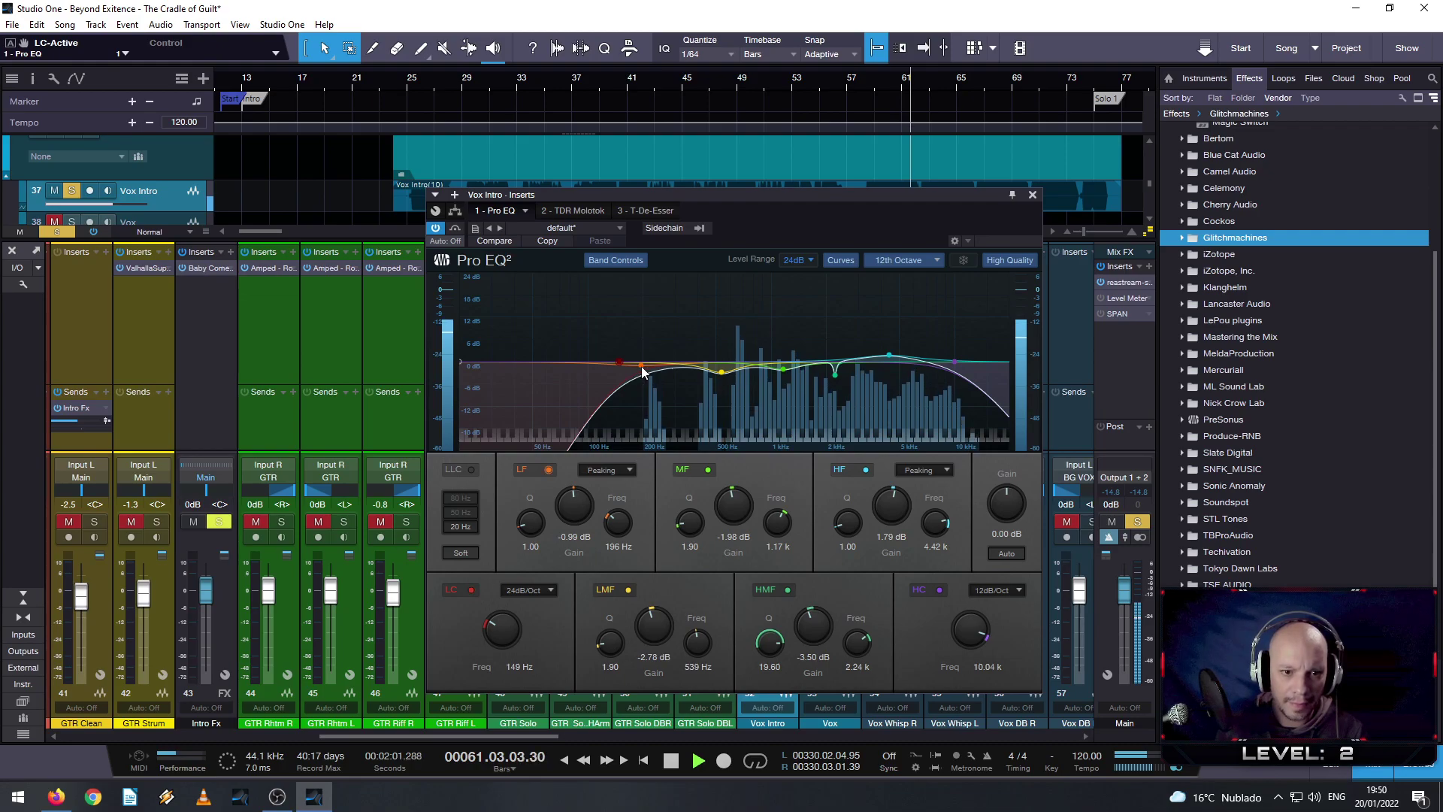
- Set Pro EQ's LF peaking band on Vox Intro to -1.19 dB at 228 Hz and close the EQ
drag(640, 366, 652, 371)
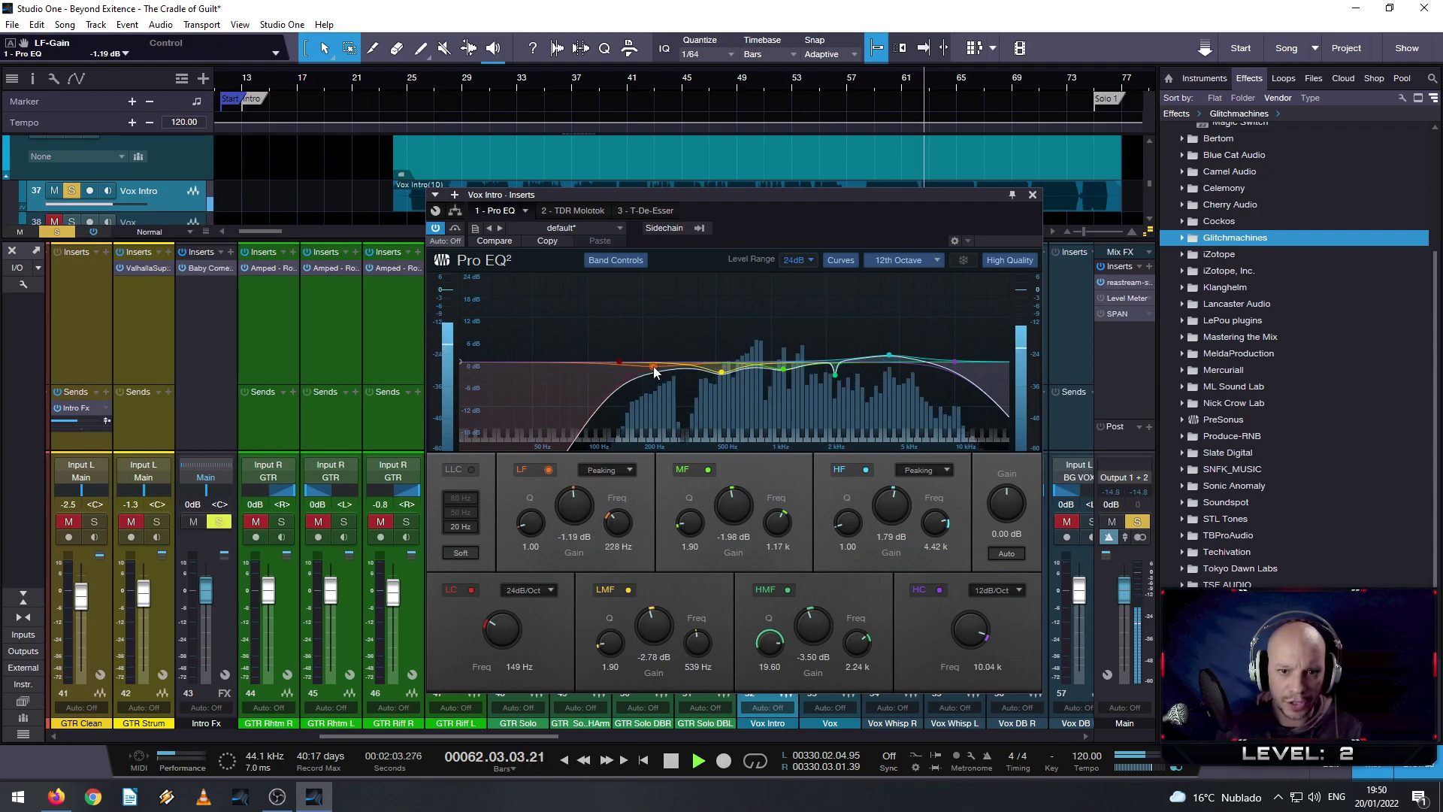
click(1032, 194)
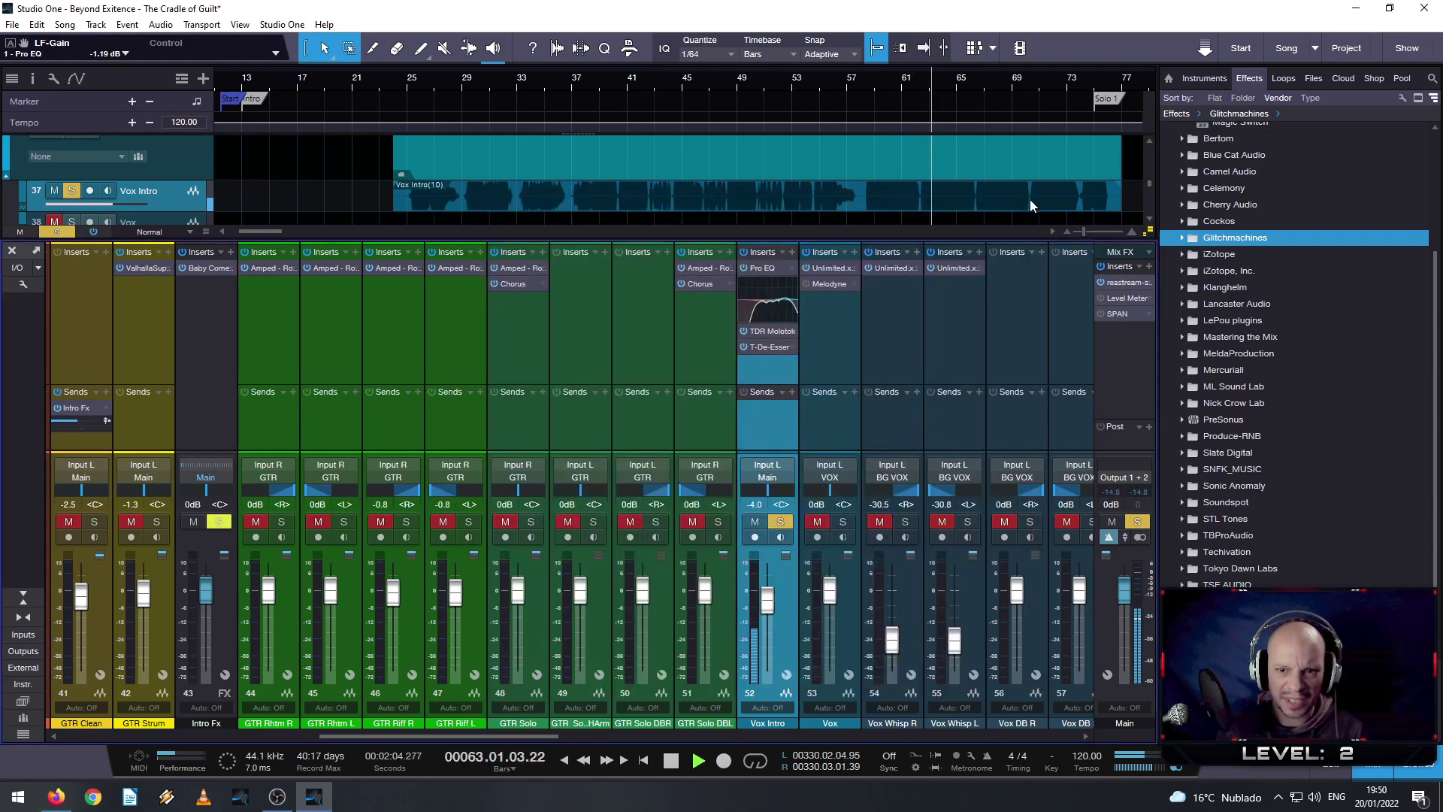
- Compare the soloed Vox Intro with its whole insert chain bypassed and active, and with only Pro EQ bypassed, and stop playback
click(745, 254)
click(744, 254)
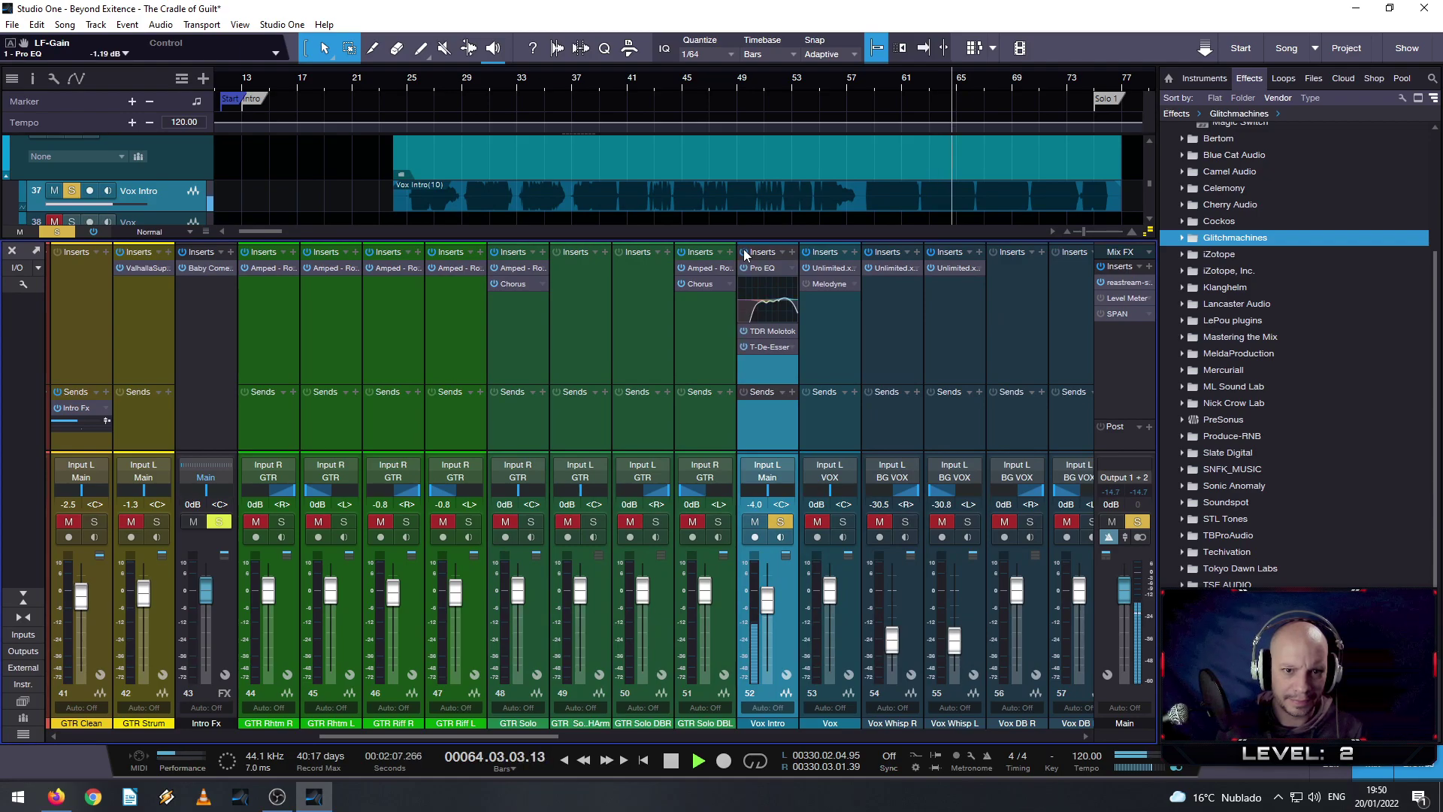
click(744, 254)
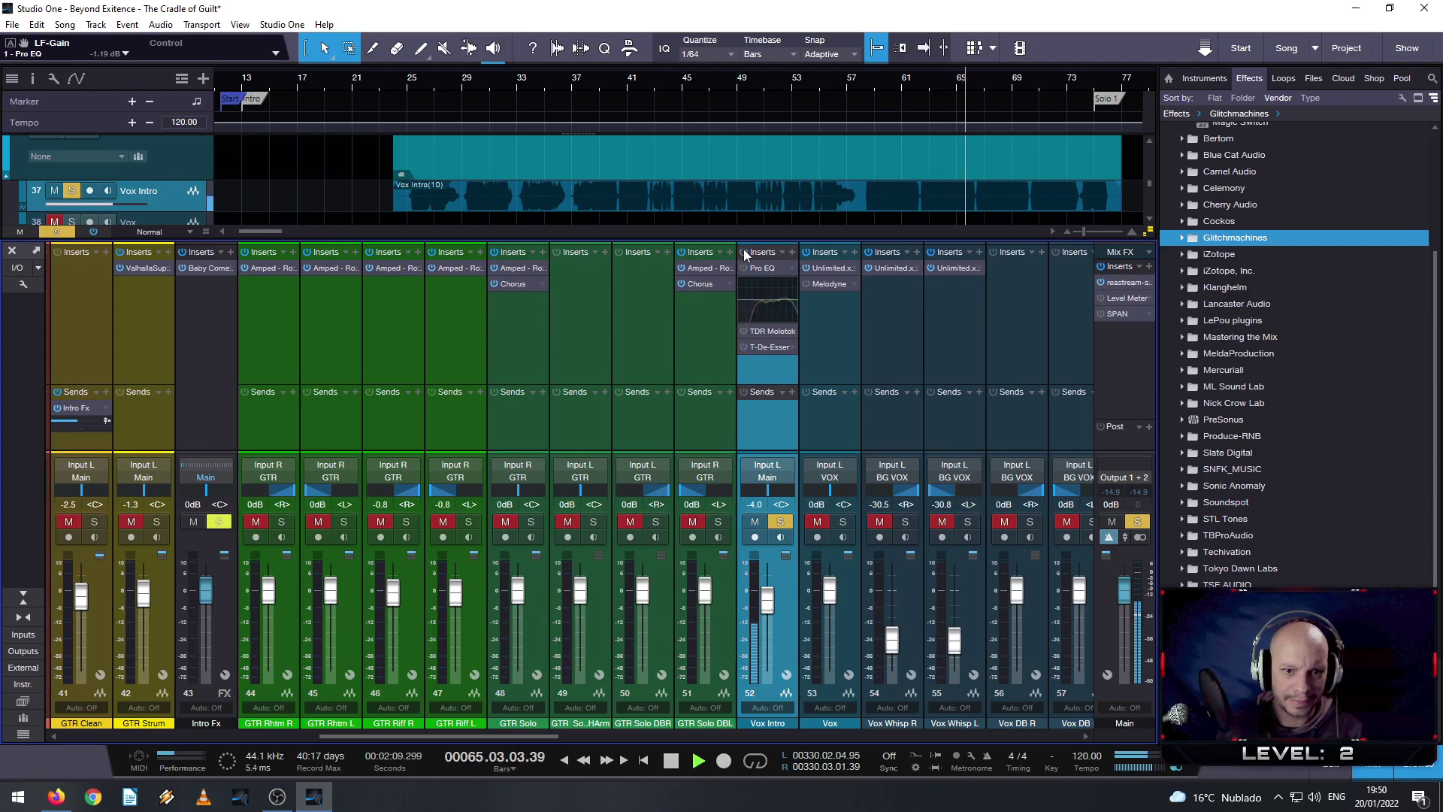
click(744, 252)
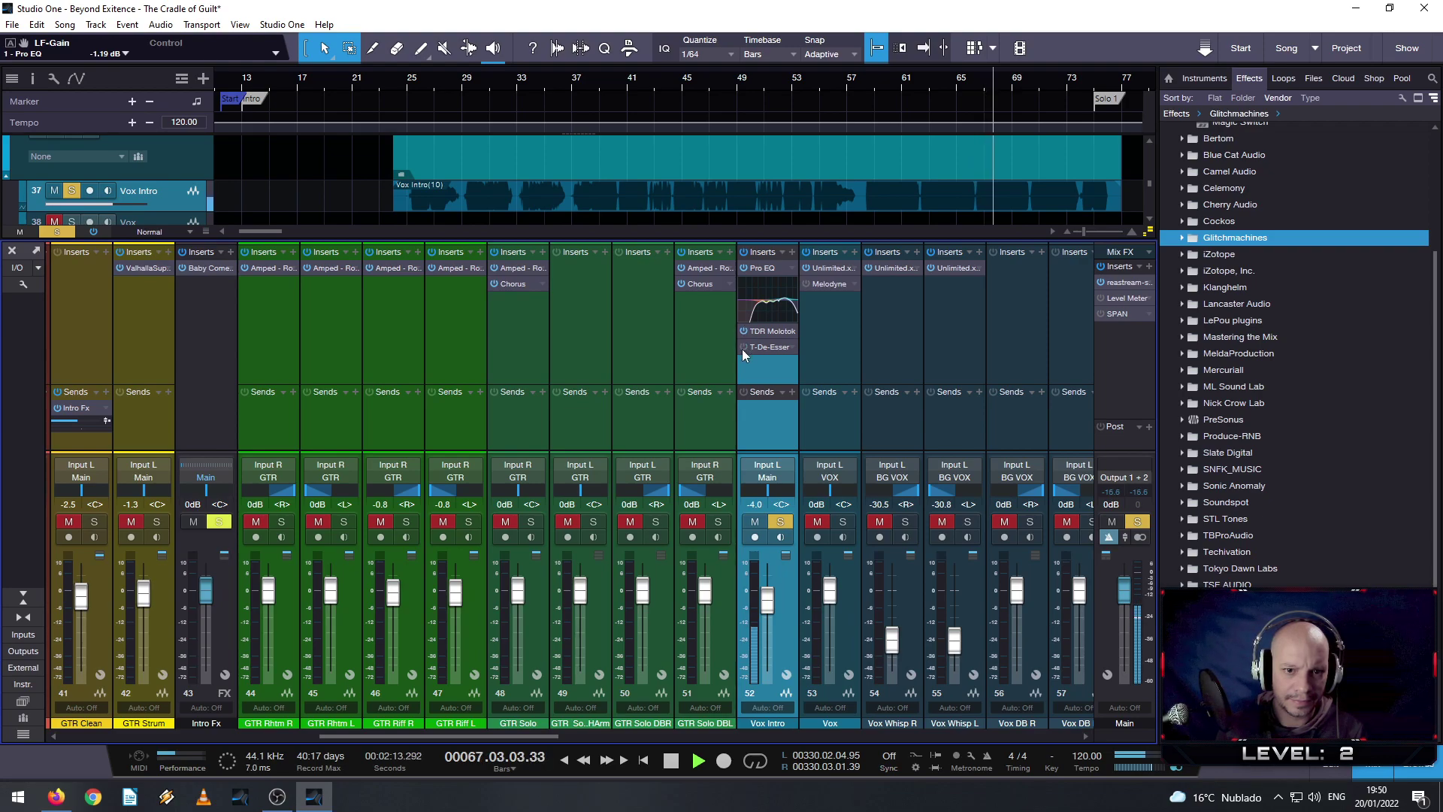
click(746, 268)
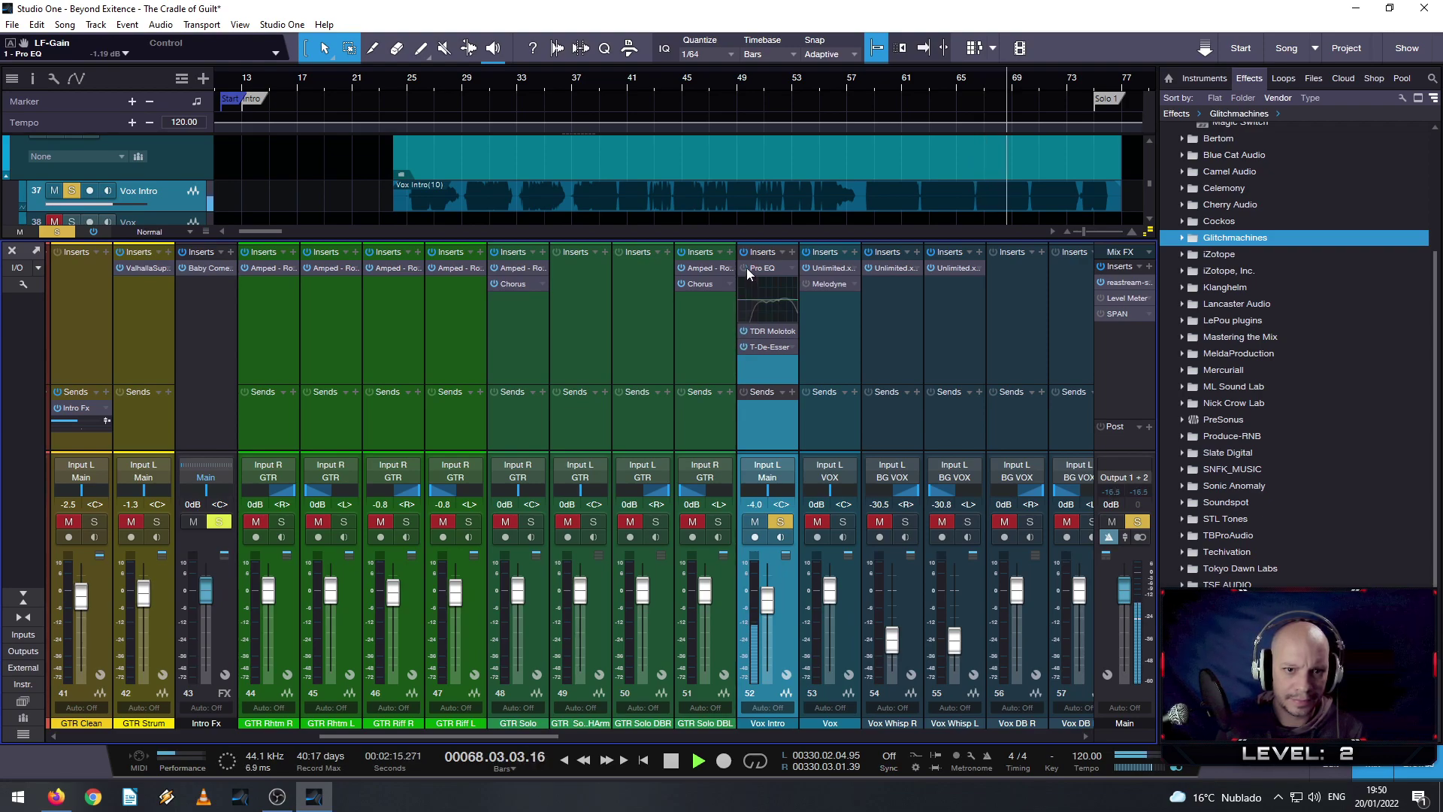
click(746, 267)
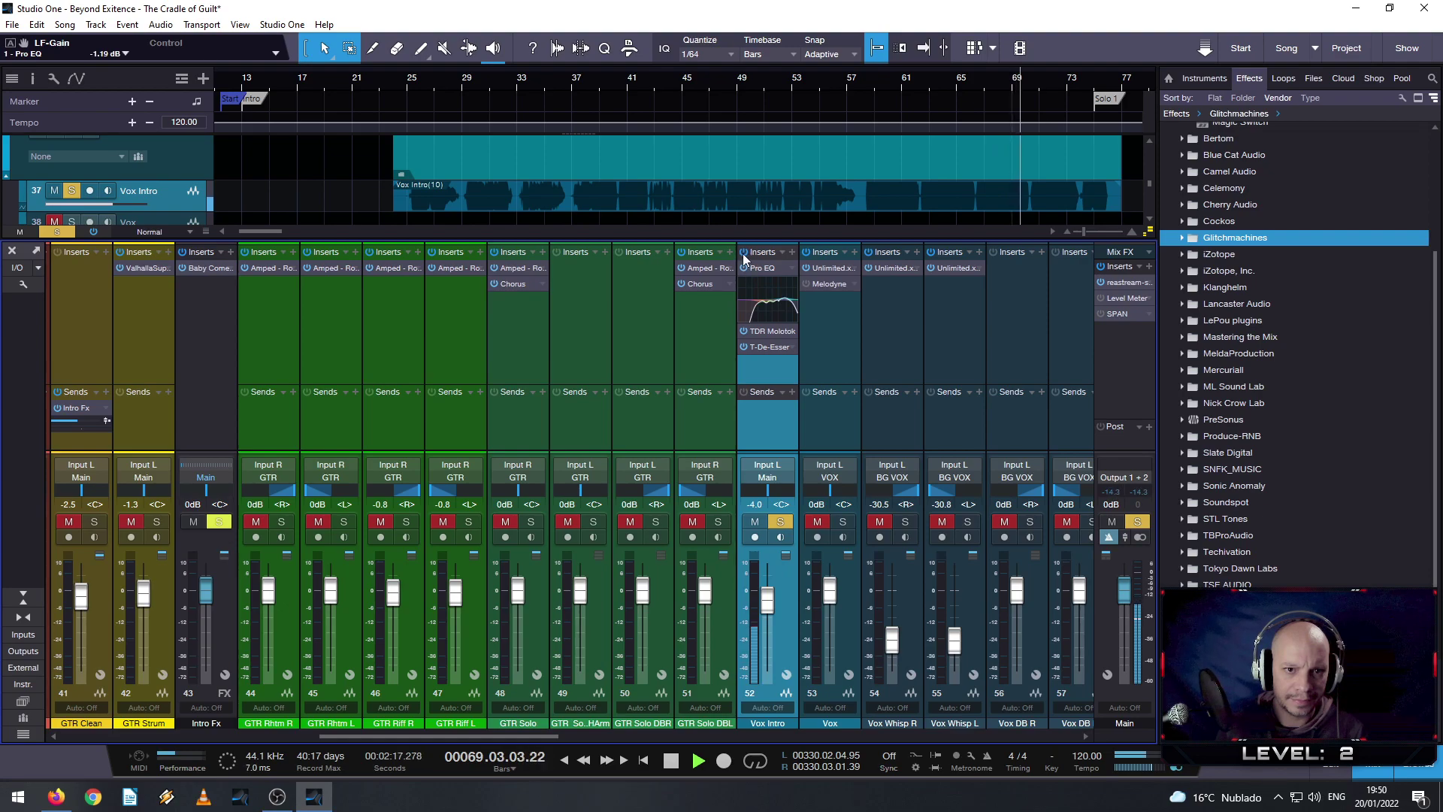
click(744, 263)
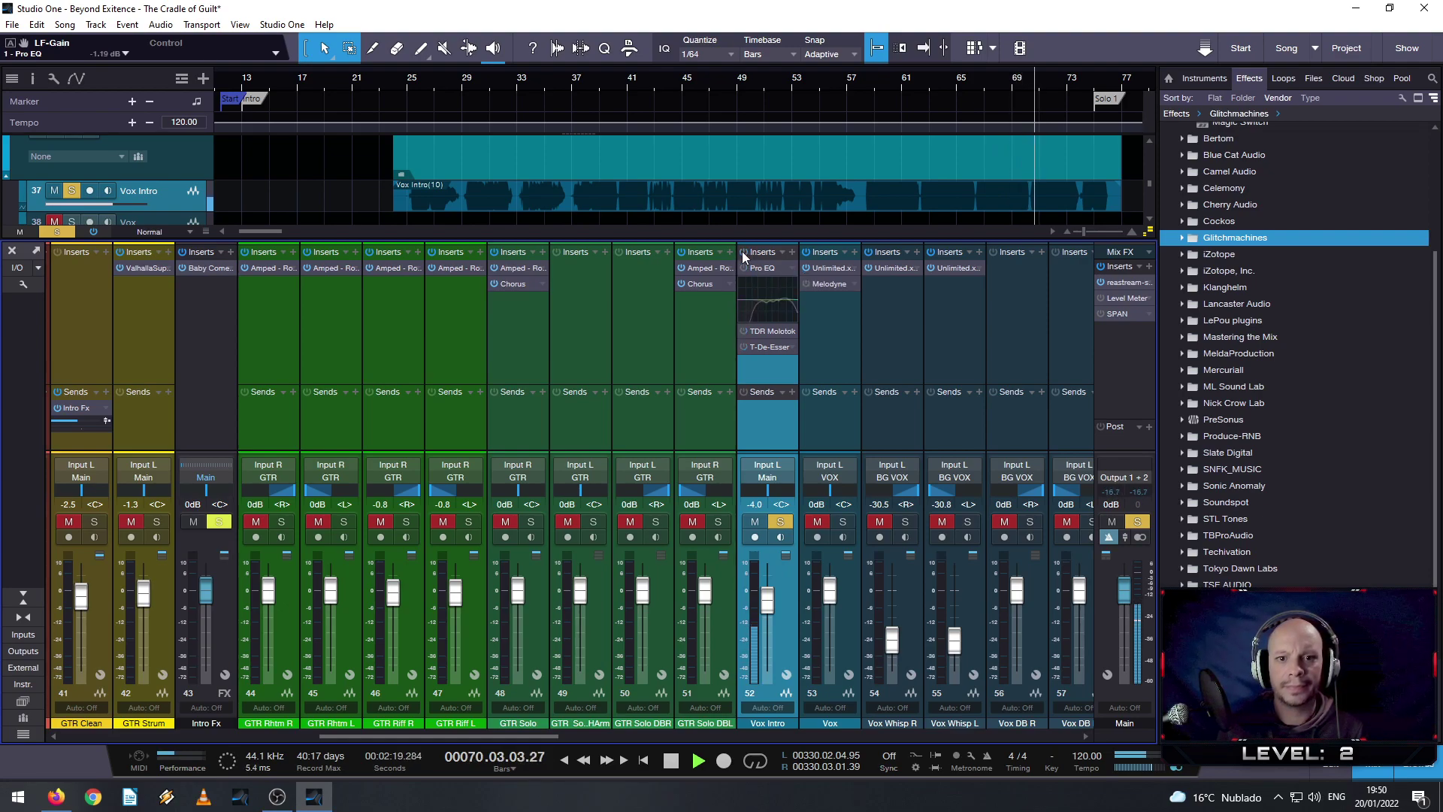
click(744, 263)
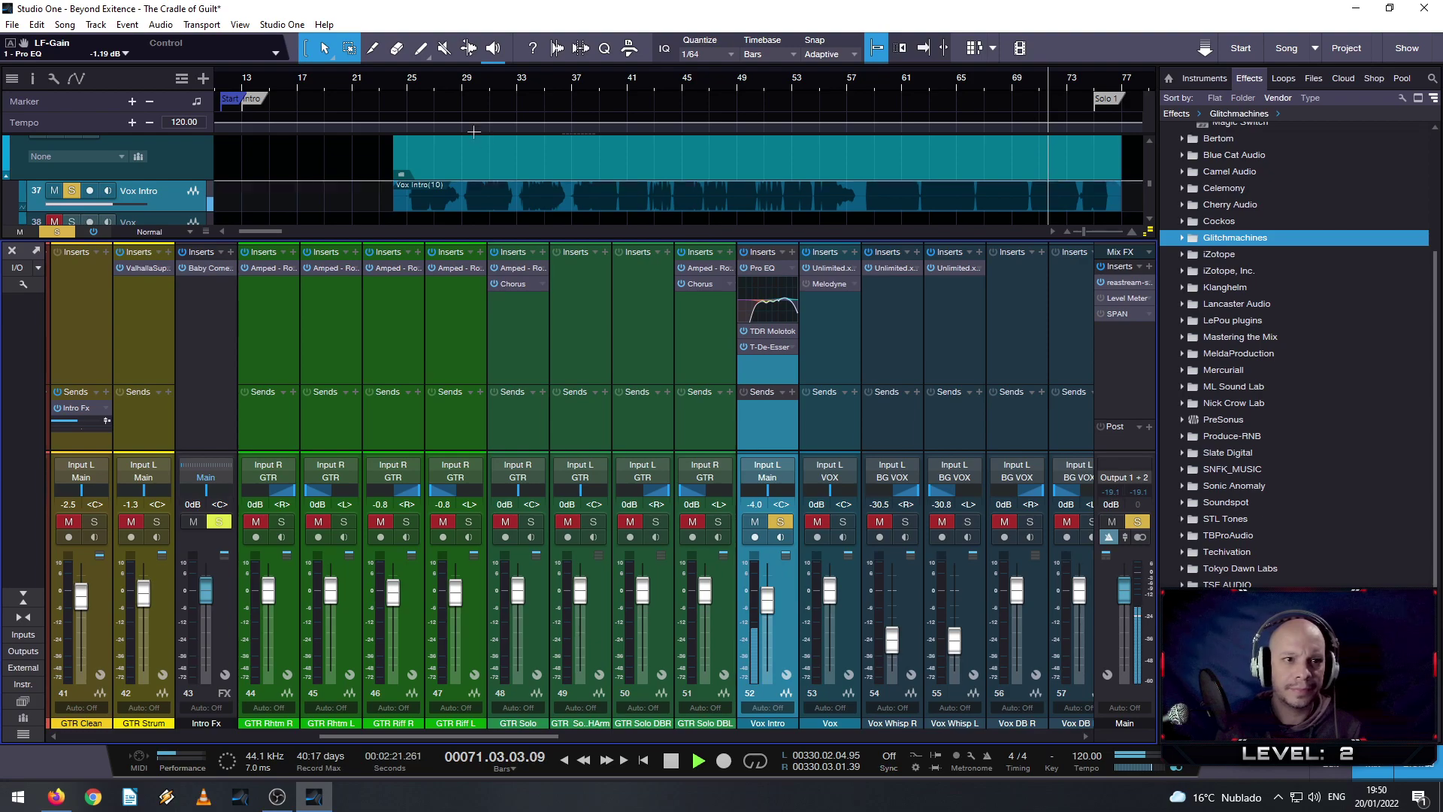
key(space)
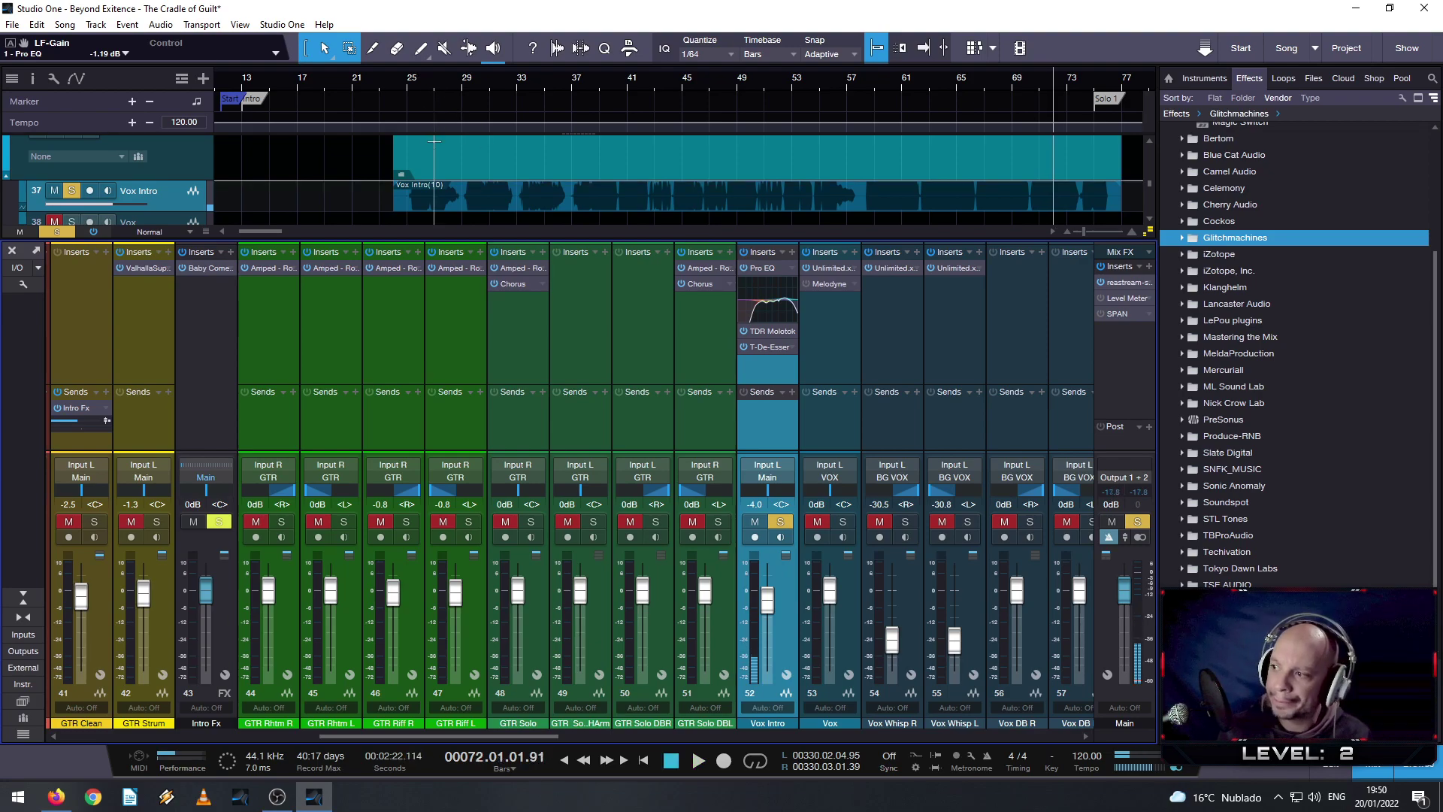
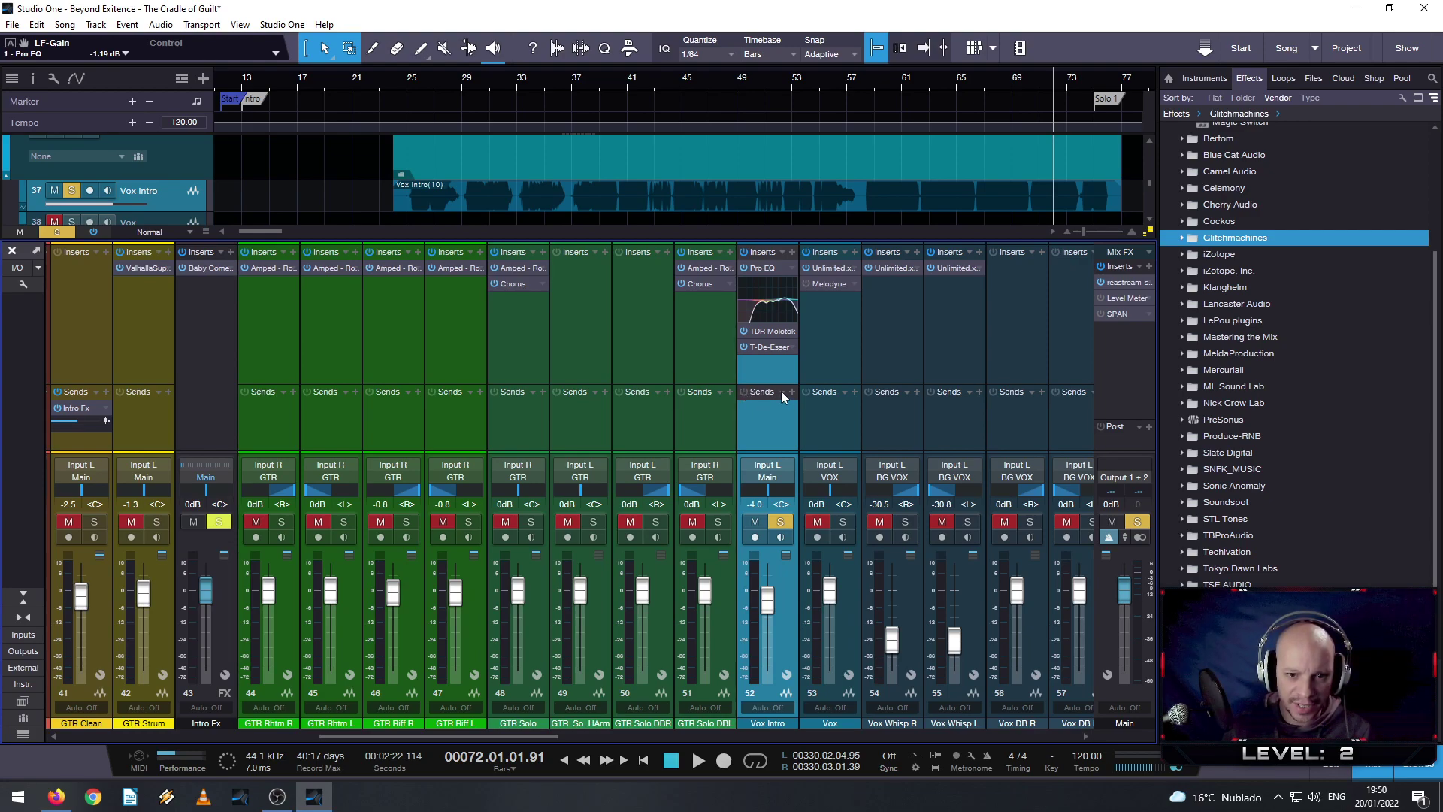
- Save the song and add a send from Vox Intro to Intro Fx at a level of -21.6 dB
key(ctrl+s)
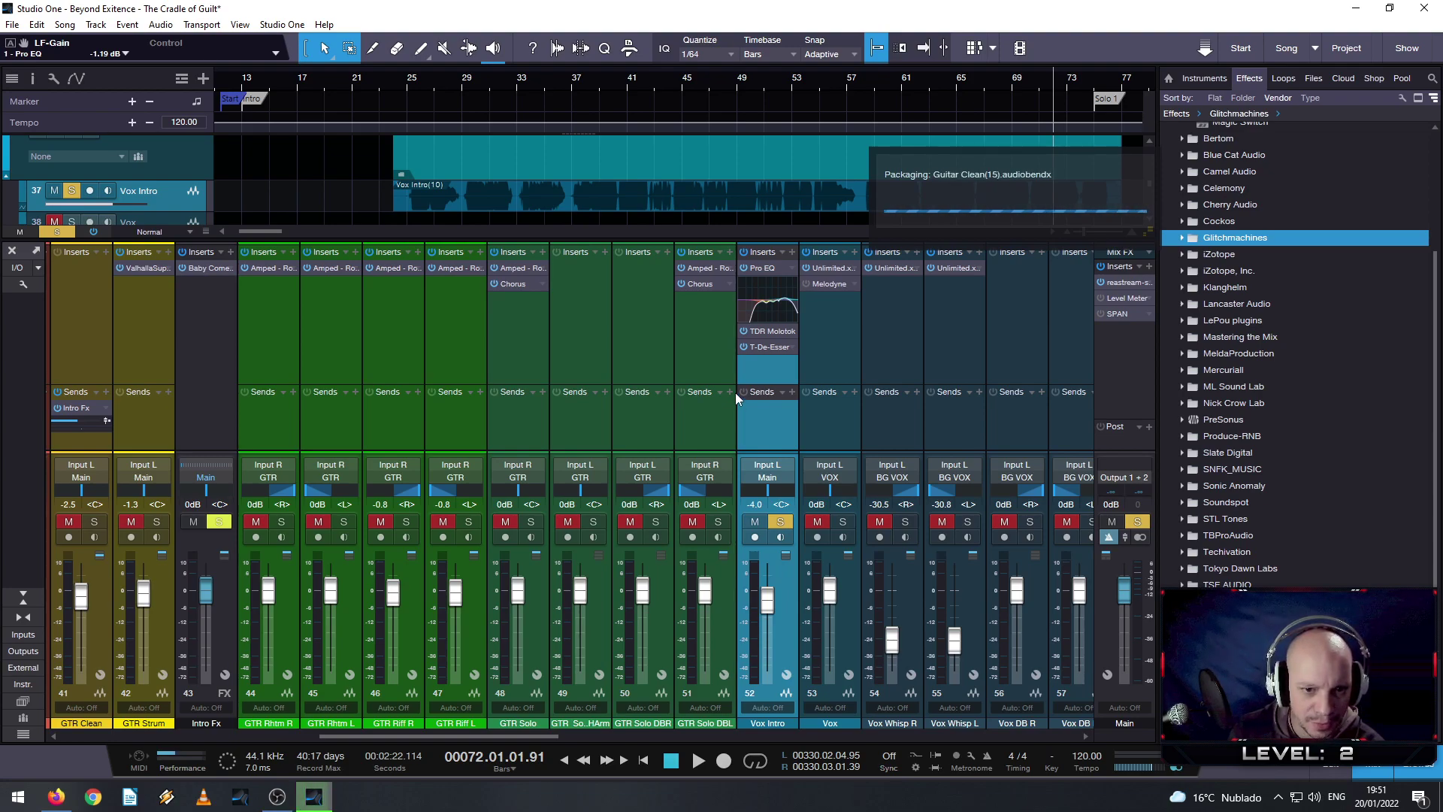
click(794, 391)
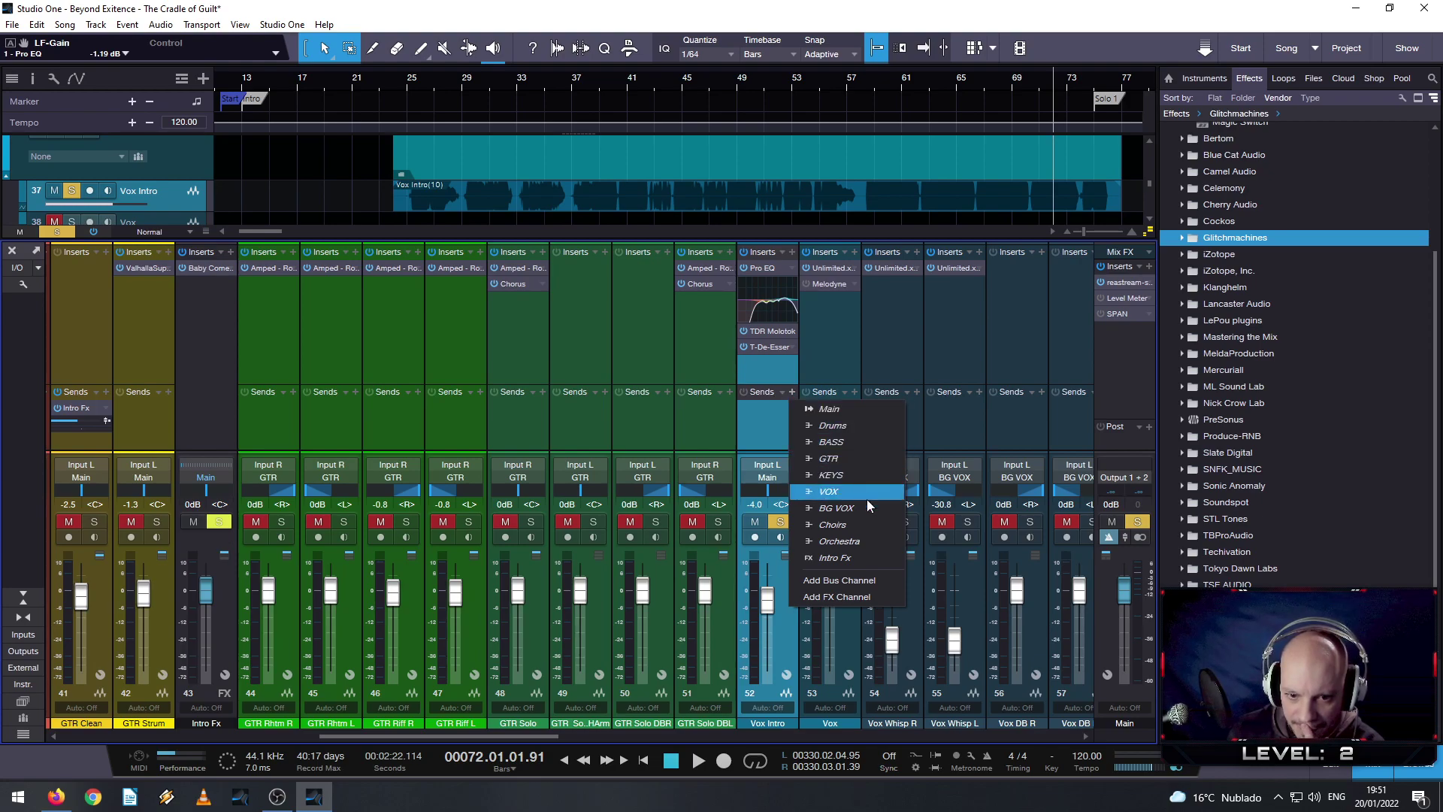
click(860, 558)
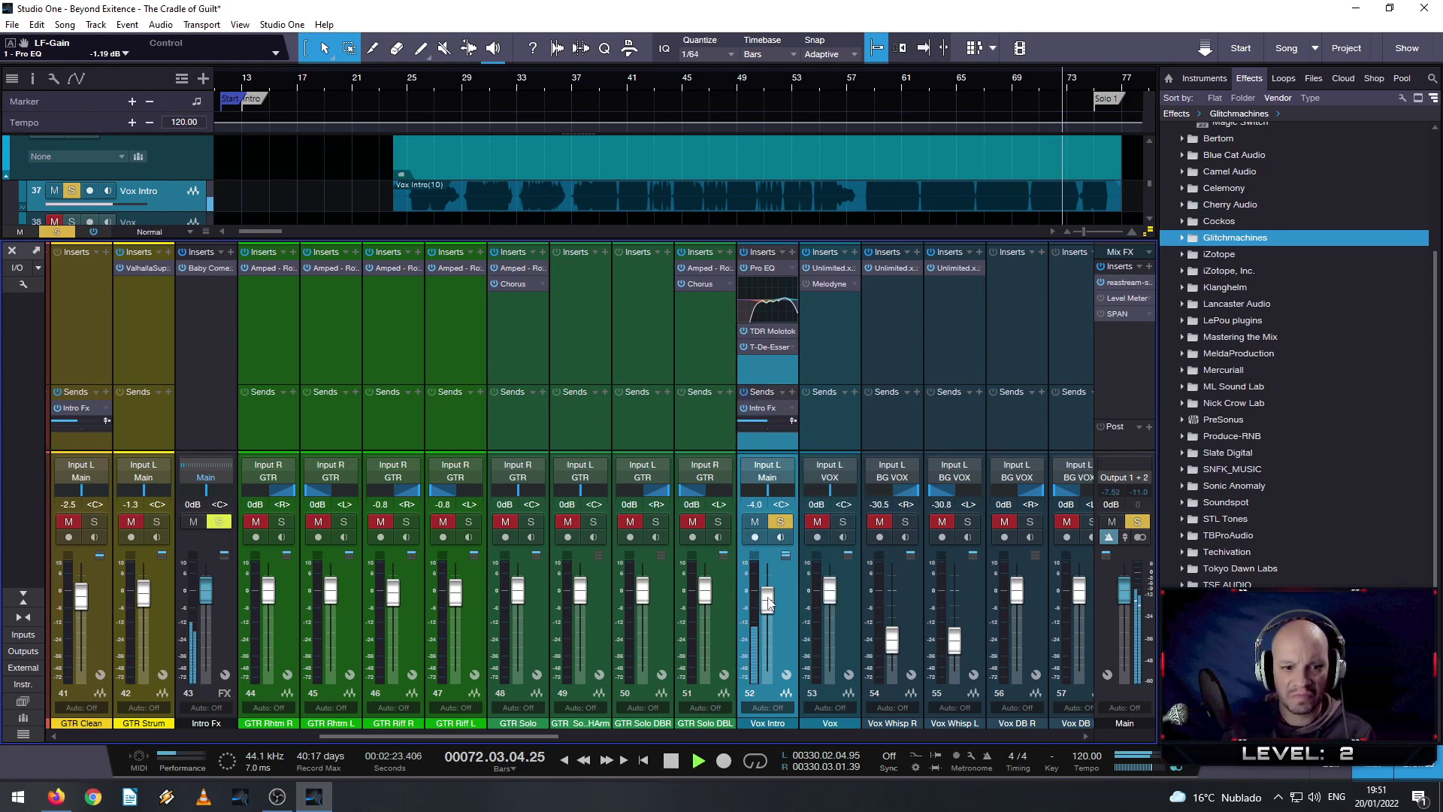
drag(765, 422, 753, 422)
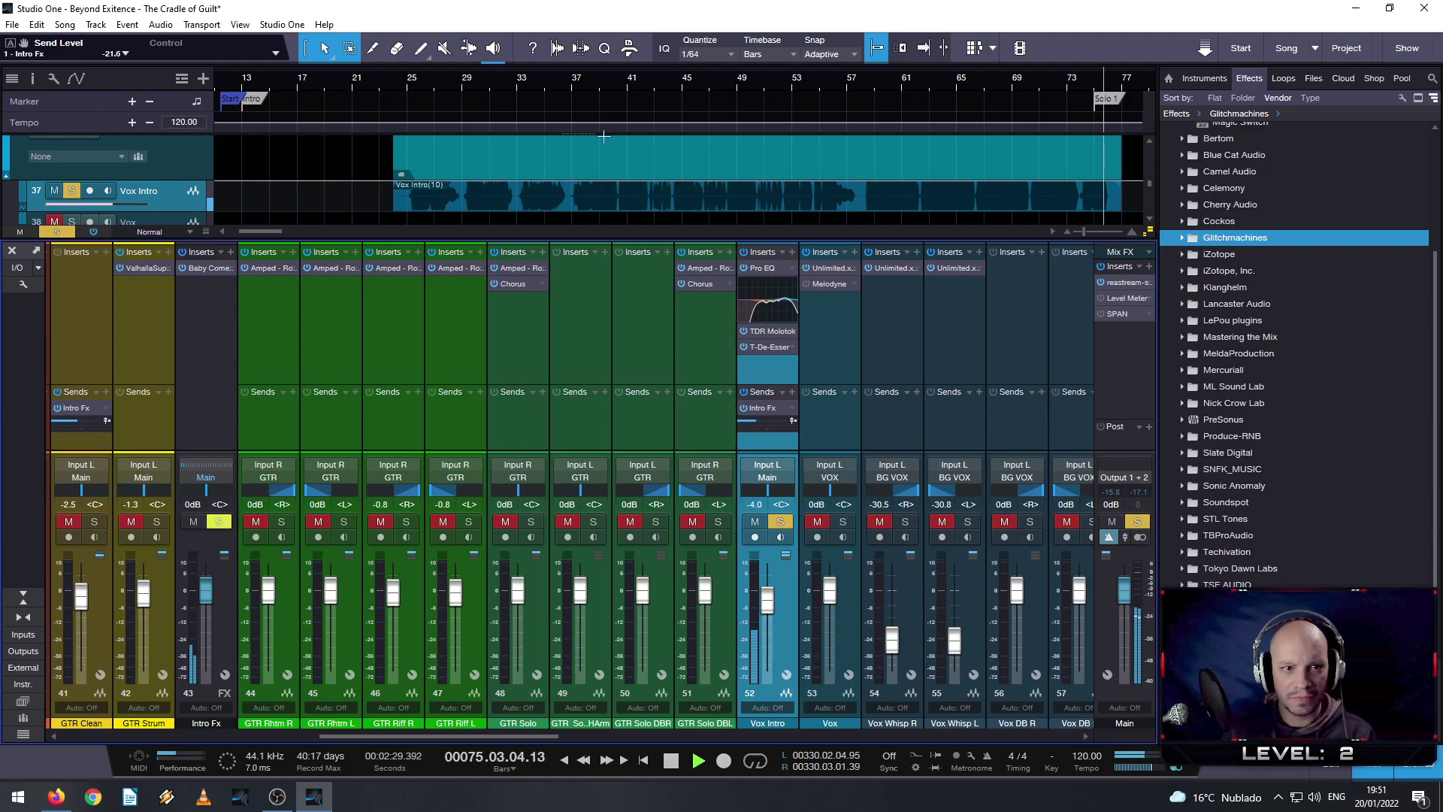
- Replay Vox Intro unsoloed from around bar 25, setting its Intro Fx send to -23.1 dB and its volume to -4.6 dB
click(411, 81)
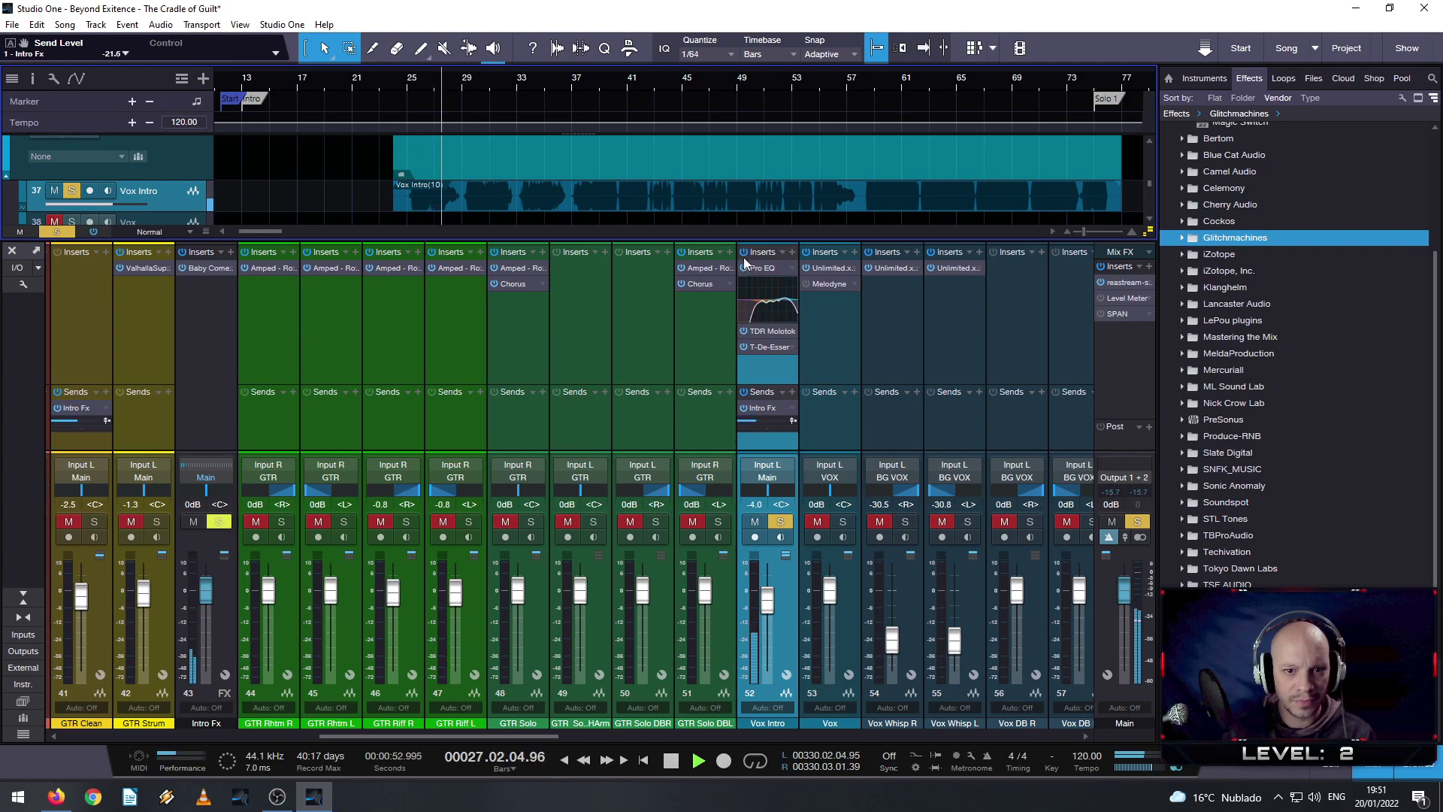
click(781, 522)
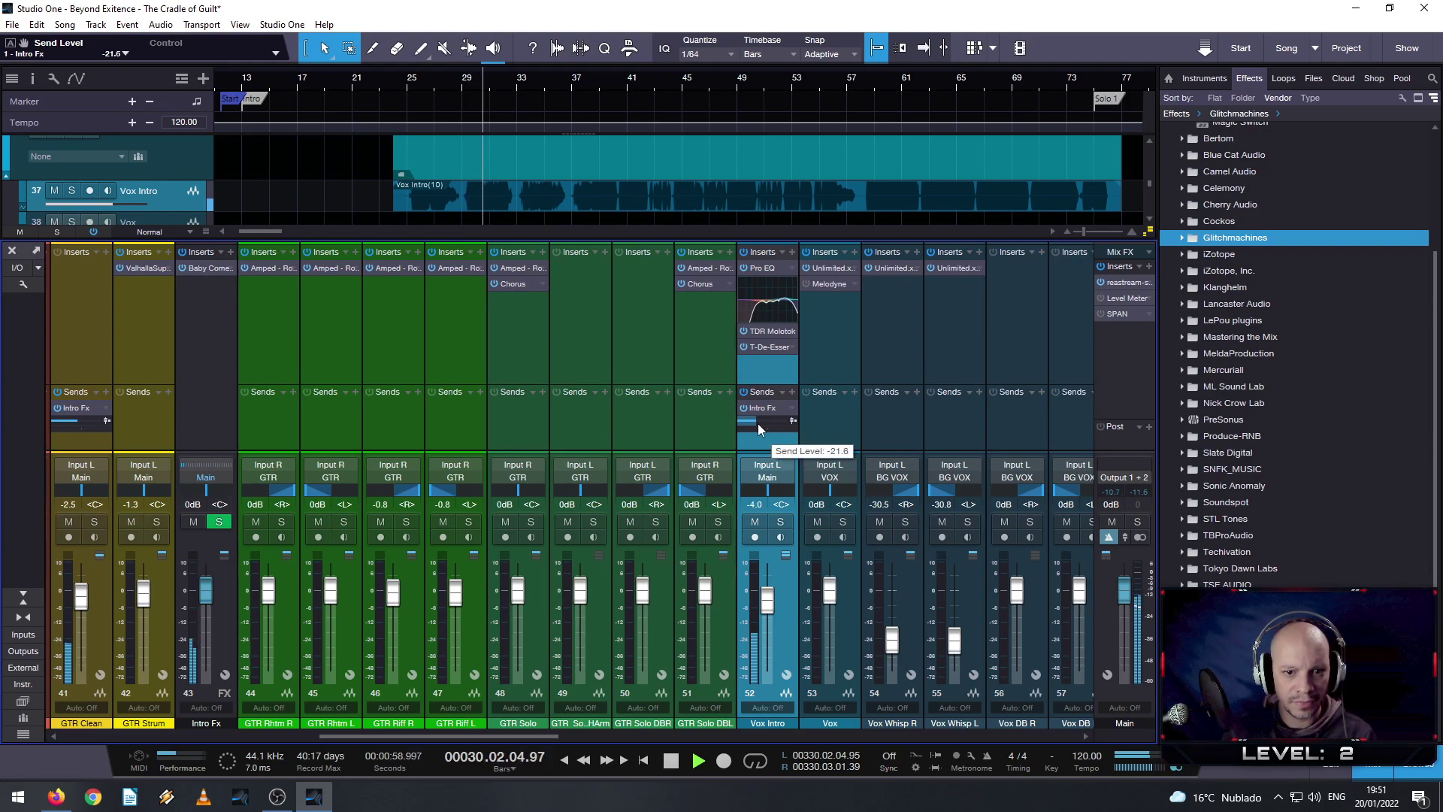
drag(758, 422, 753, 423)
mouse_move(756, 422)
mouse_down()
mouse_move(770, 420)
mouse_move(756, 418)
mouse_up()
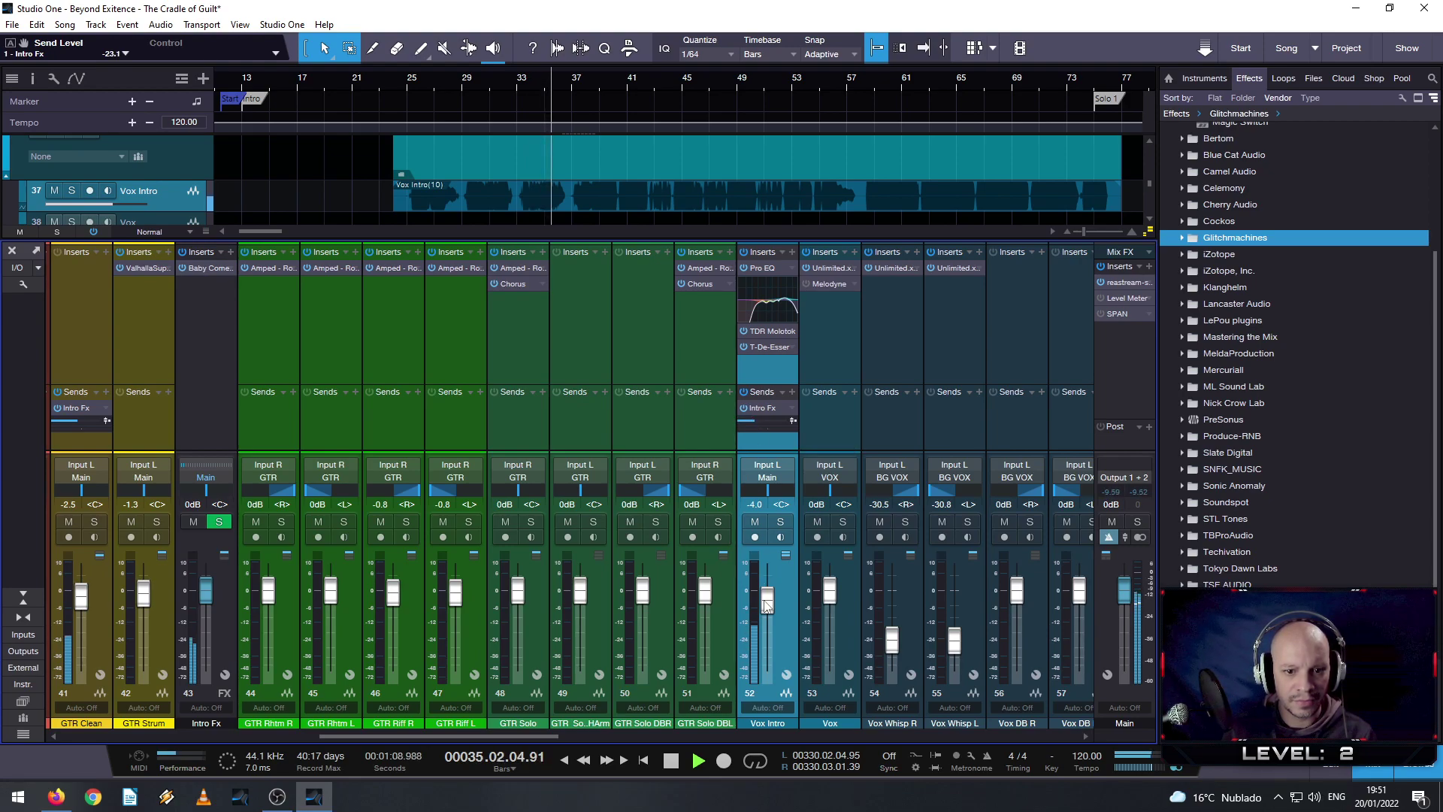
scroll(772, 507, down, 3)
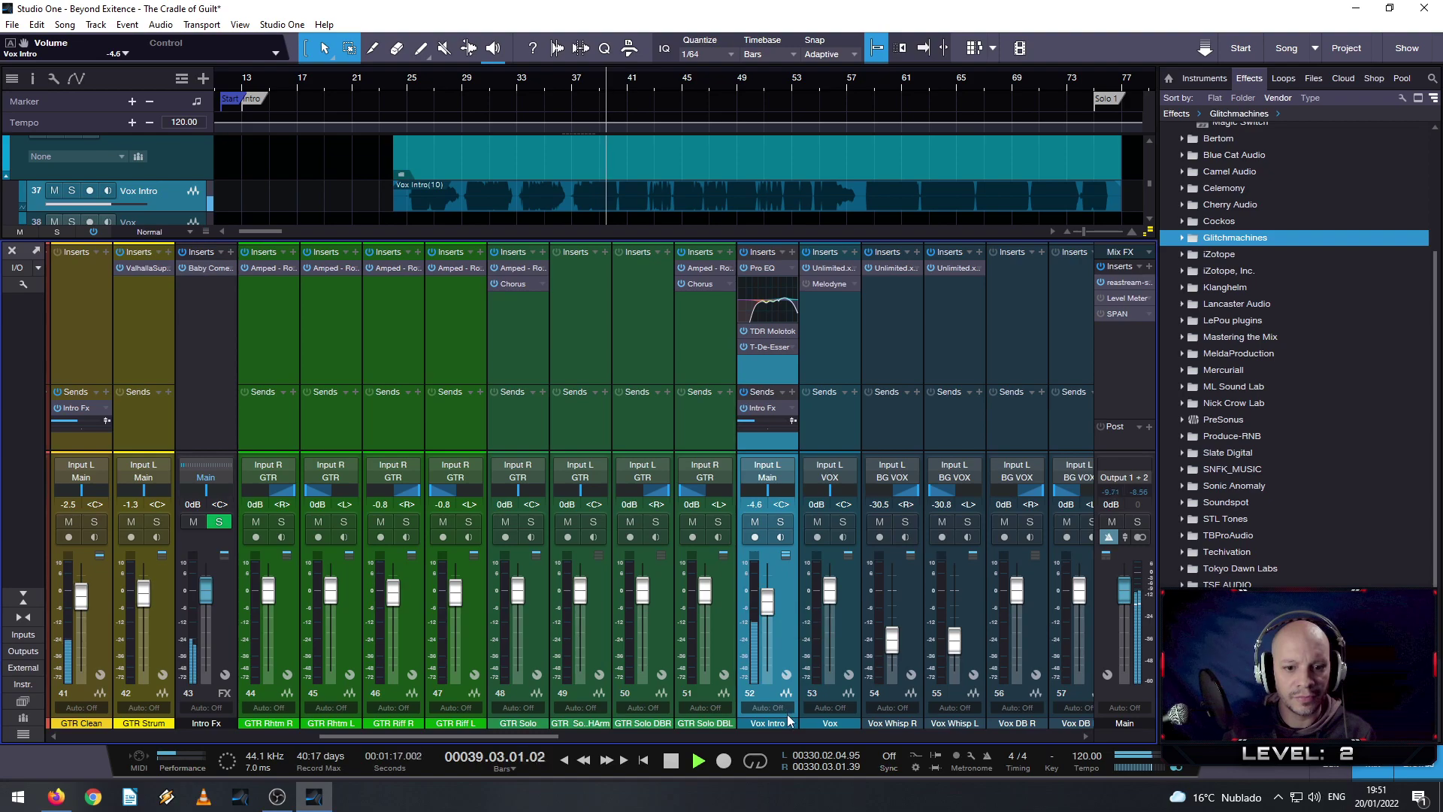
- Search the effects for "REV" and insert Room Reverb at the end of the Vox Intro chain
drag(538, 741, 570, 737)
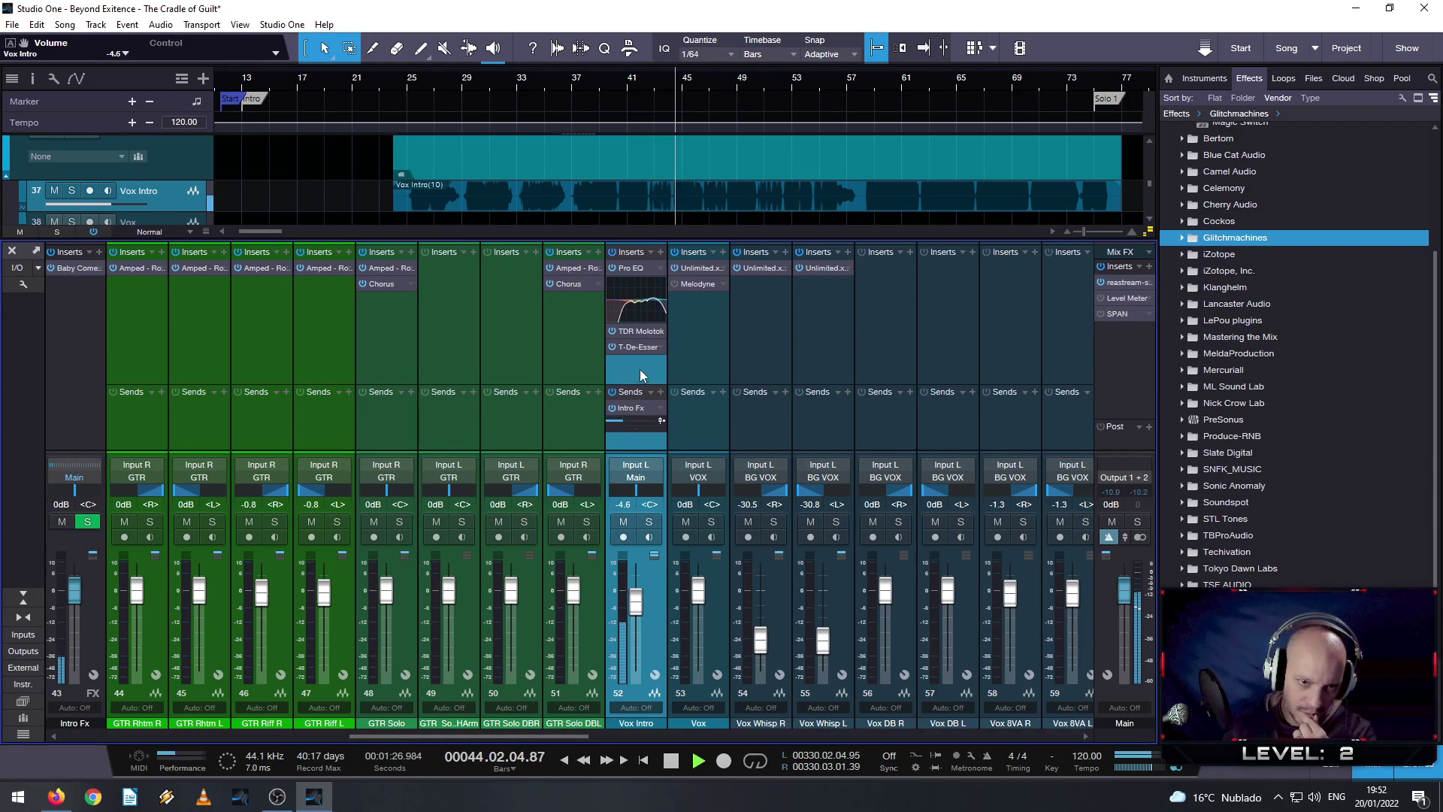
click(659, 251)
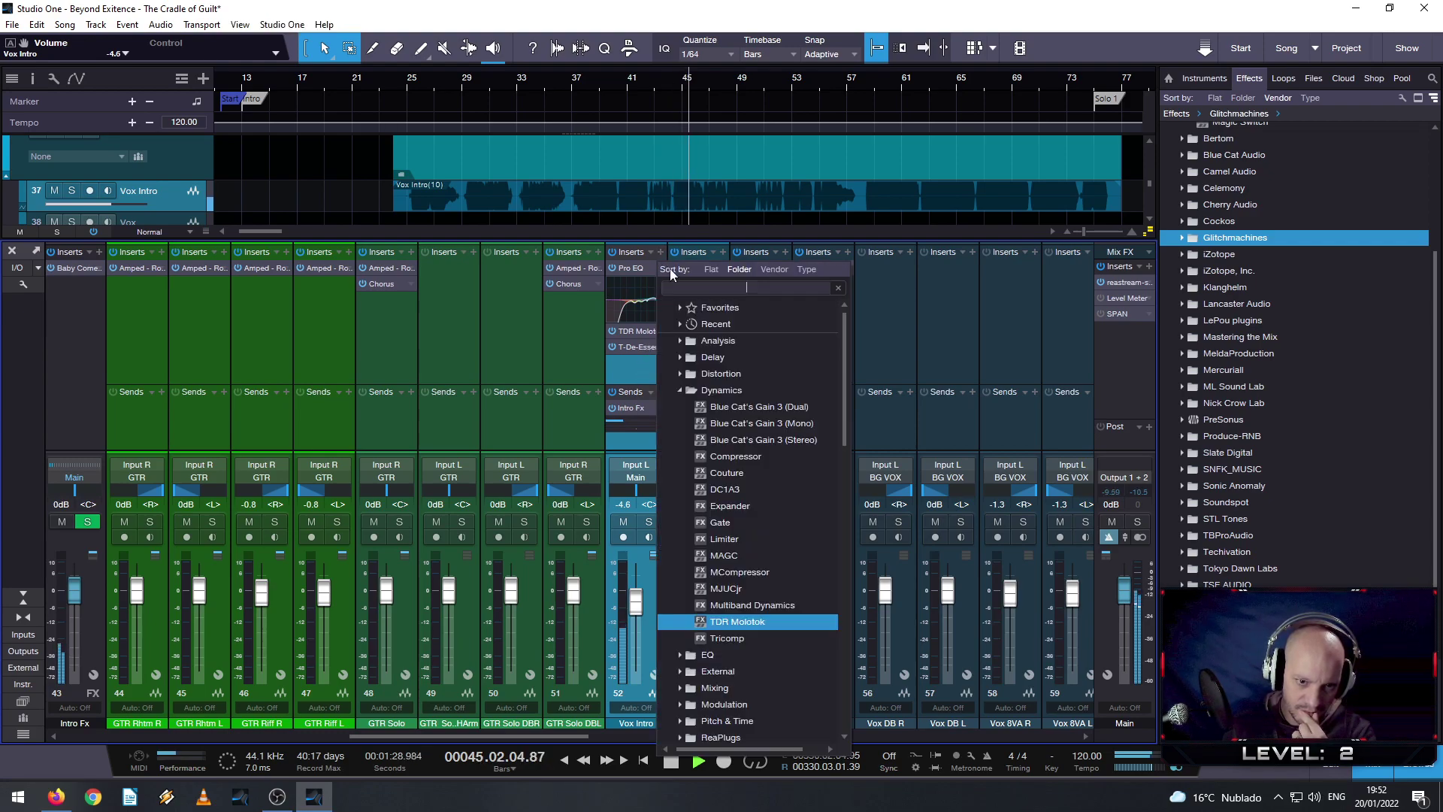
text(REV)
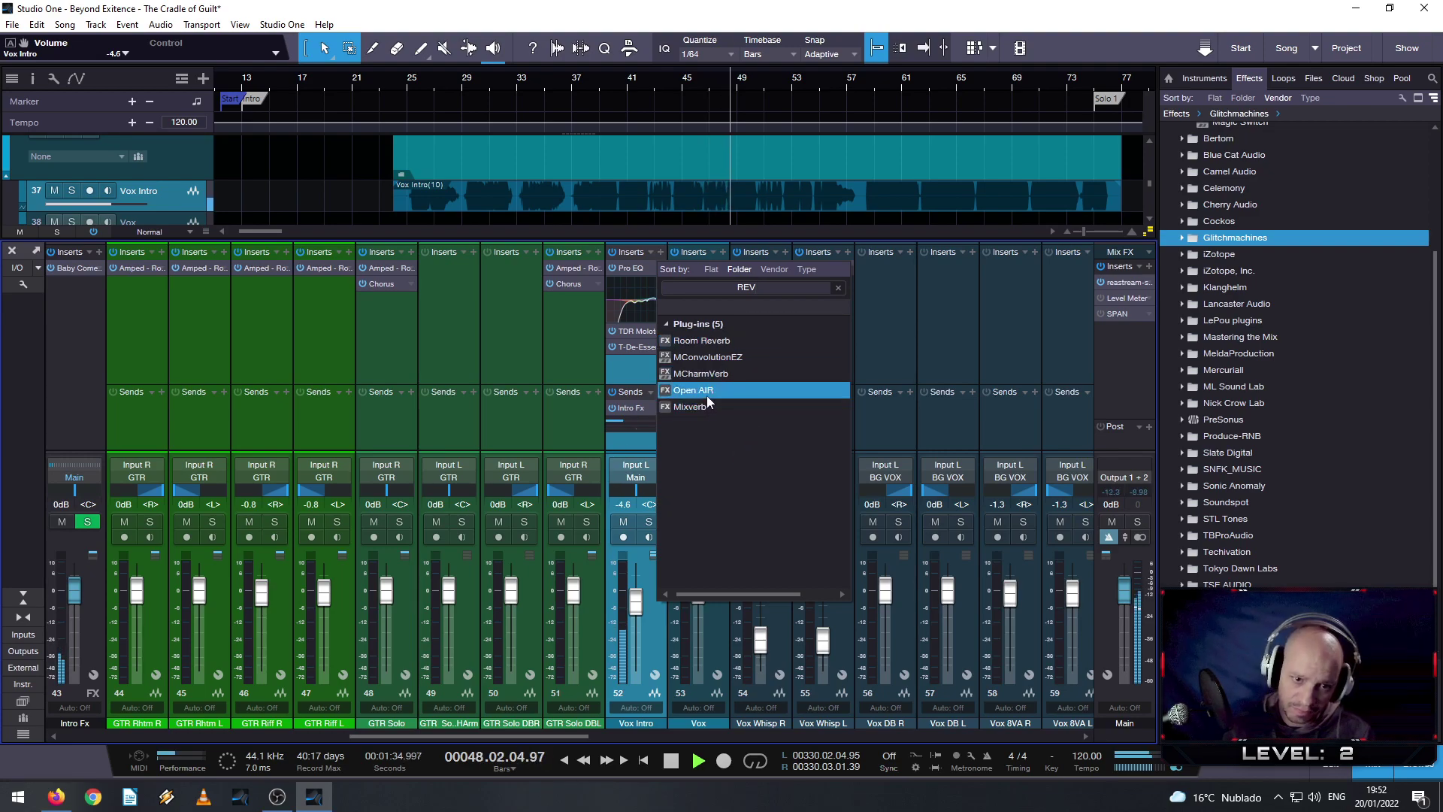
click(720, 343)
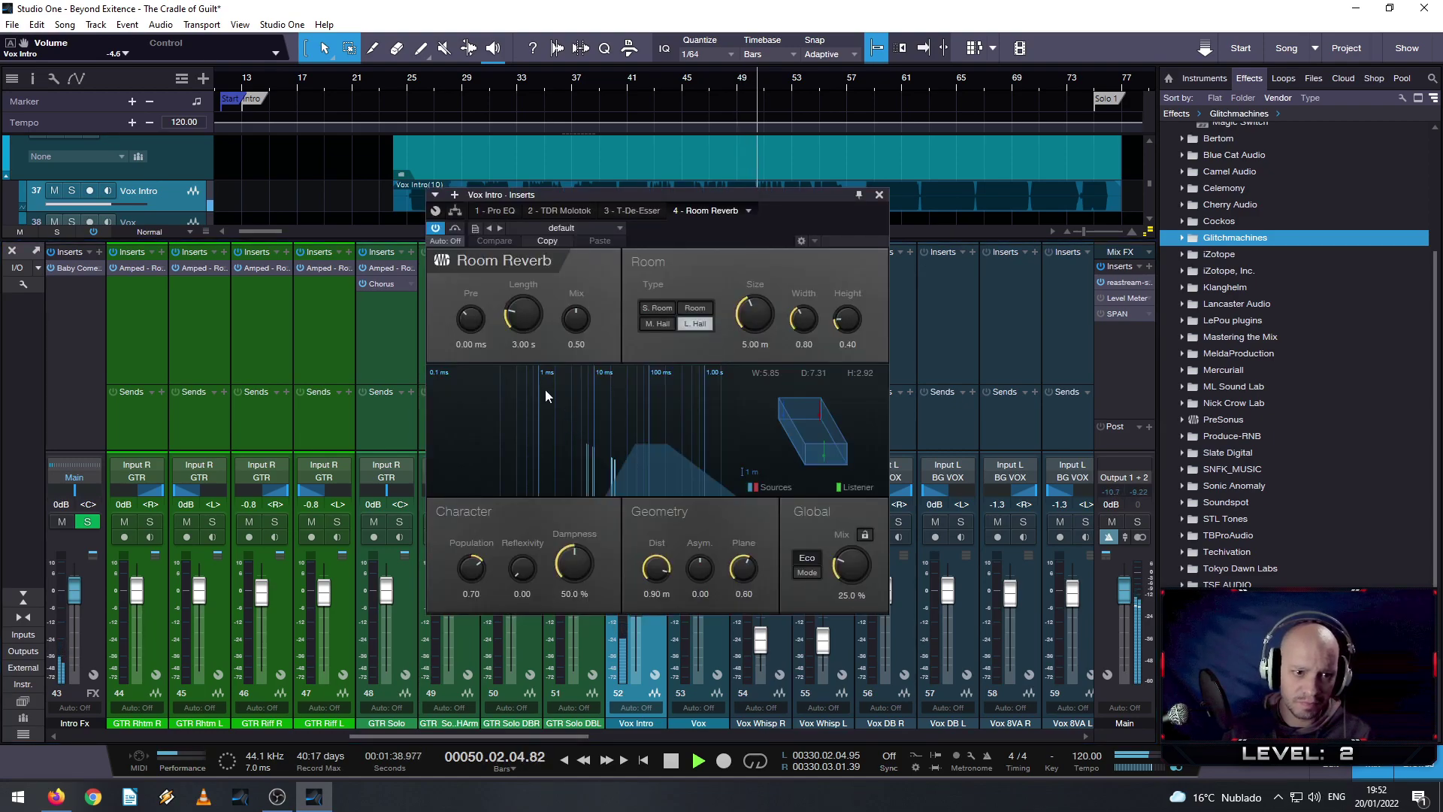
- Try different Room Reverb lengths on the vocal and load the Cathedral preset
mouse_move(523, 318)
mouse_down()
mouse_move(553, 256)
mouse_move(538, 327)
mouse_up()
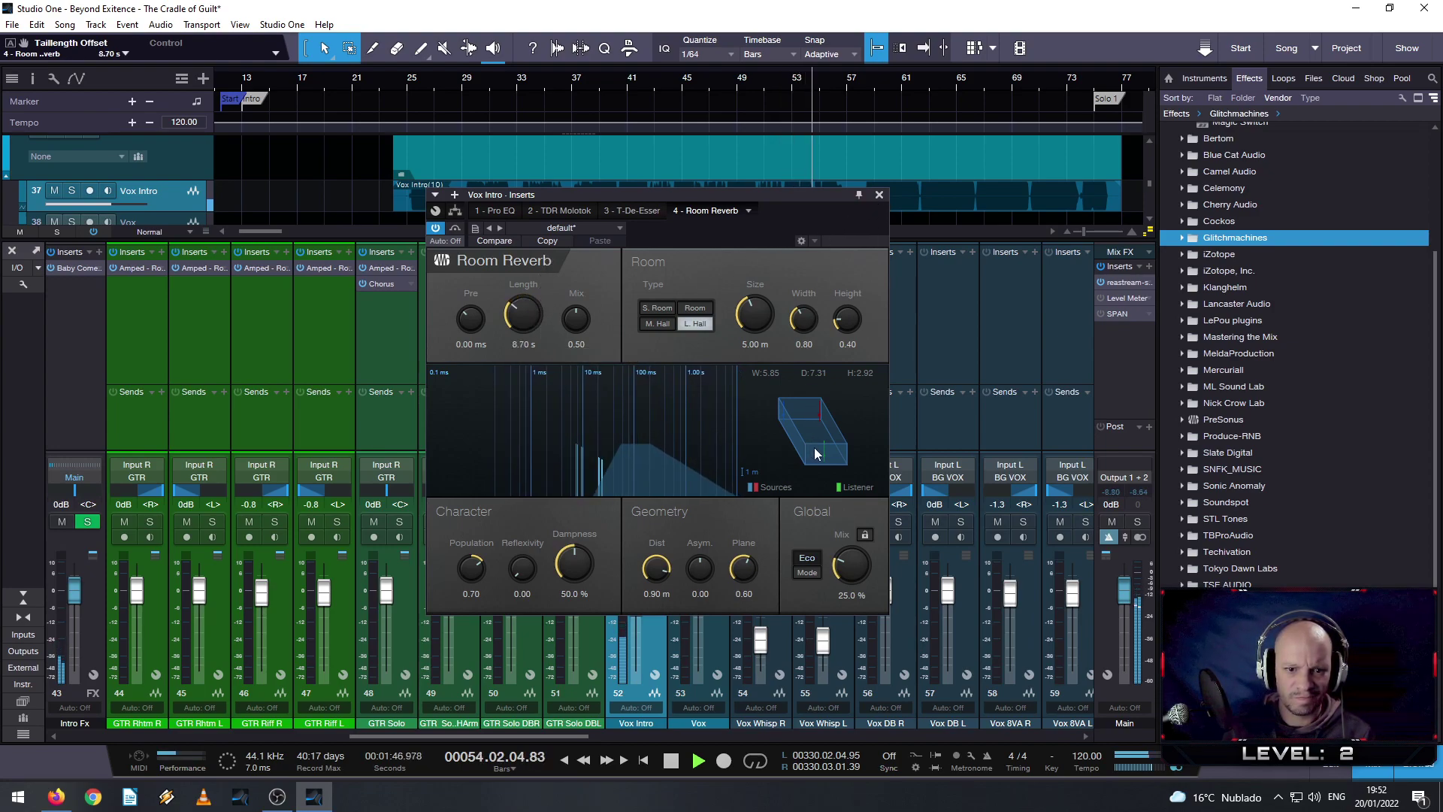
scroll(524, 321, down, 3)
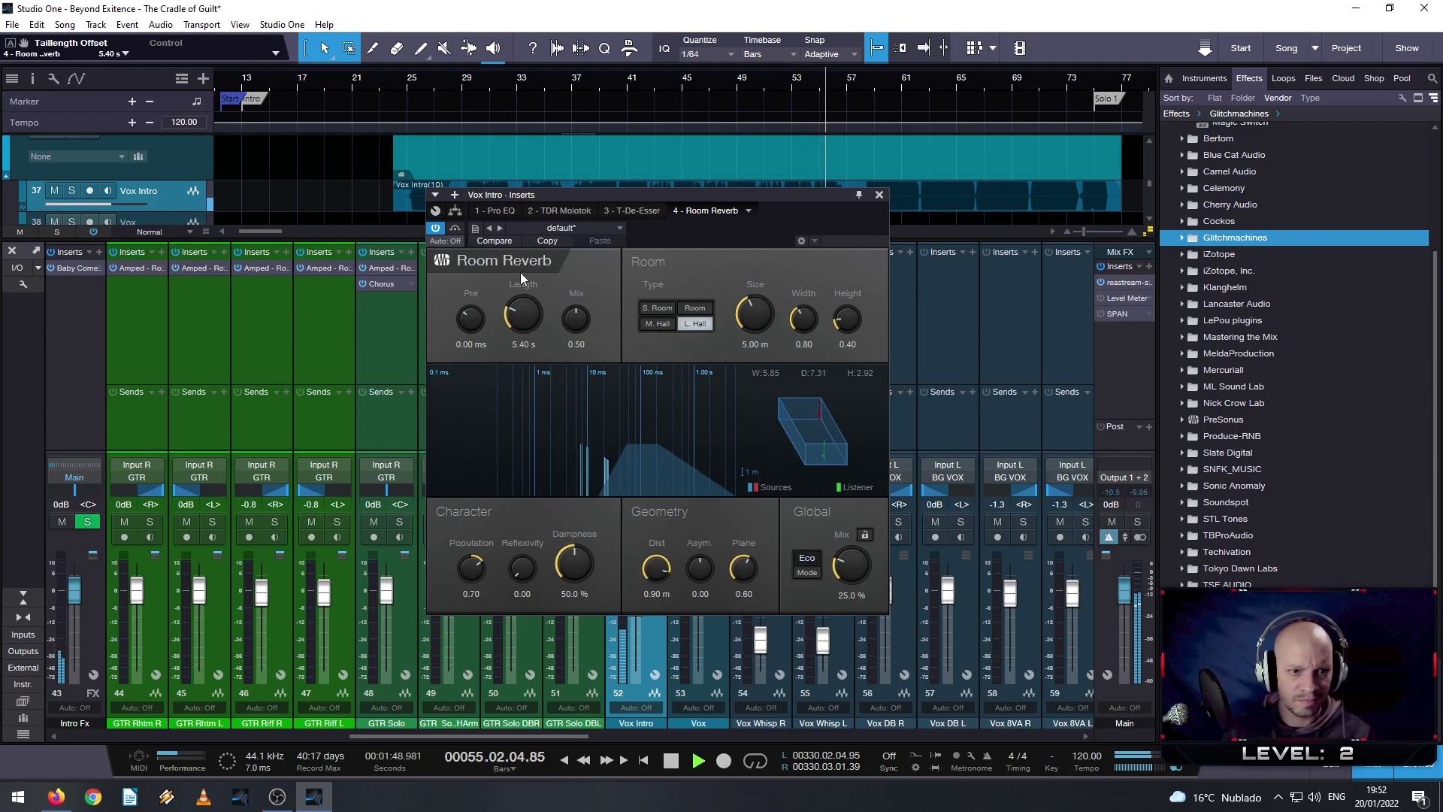
click(580, 228)
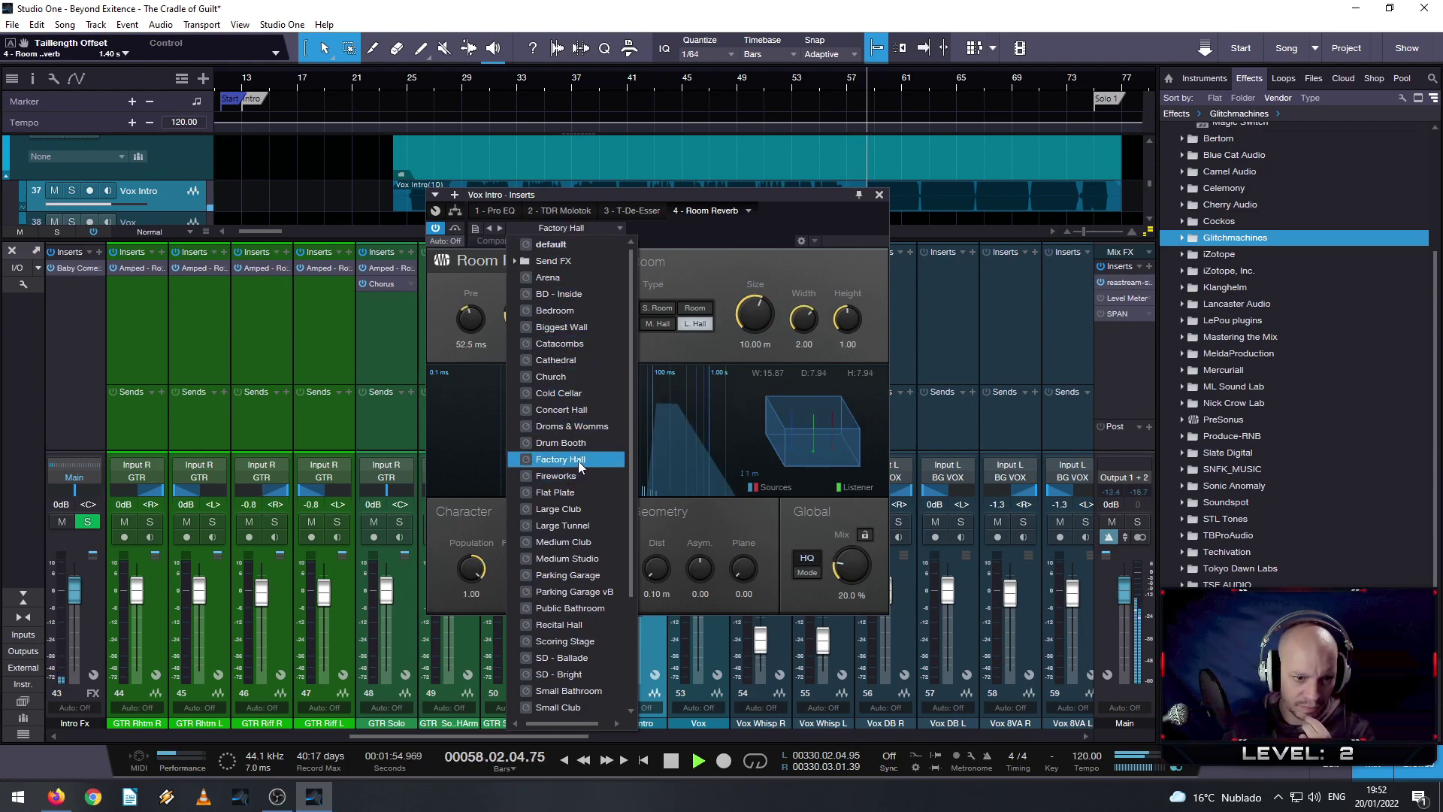
click(580, 363)
- Lower Room Reverb's global dry/wet mix to 9.0 % while the song plays and close the plug-in
scroll(850, 565, down, 1)
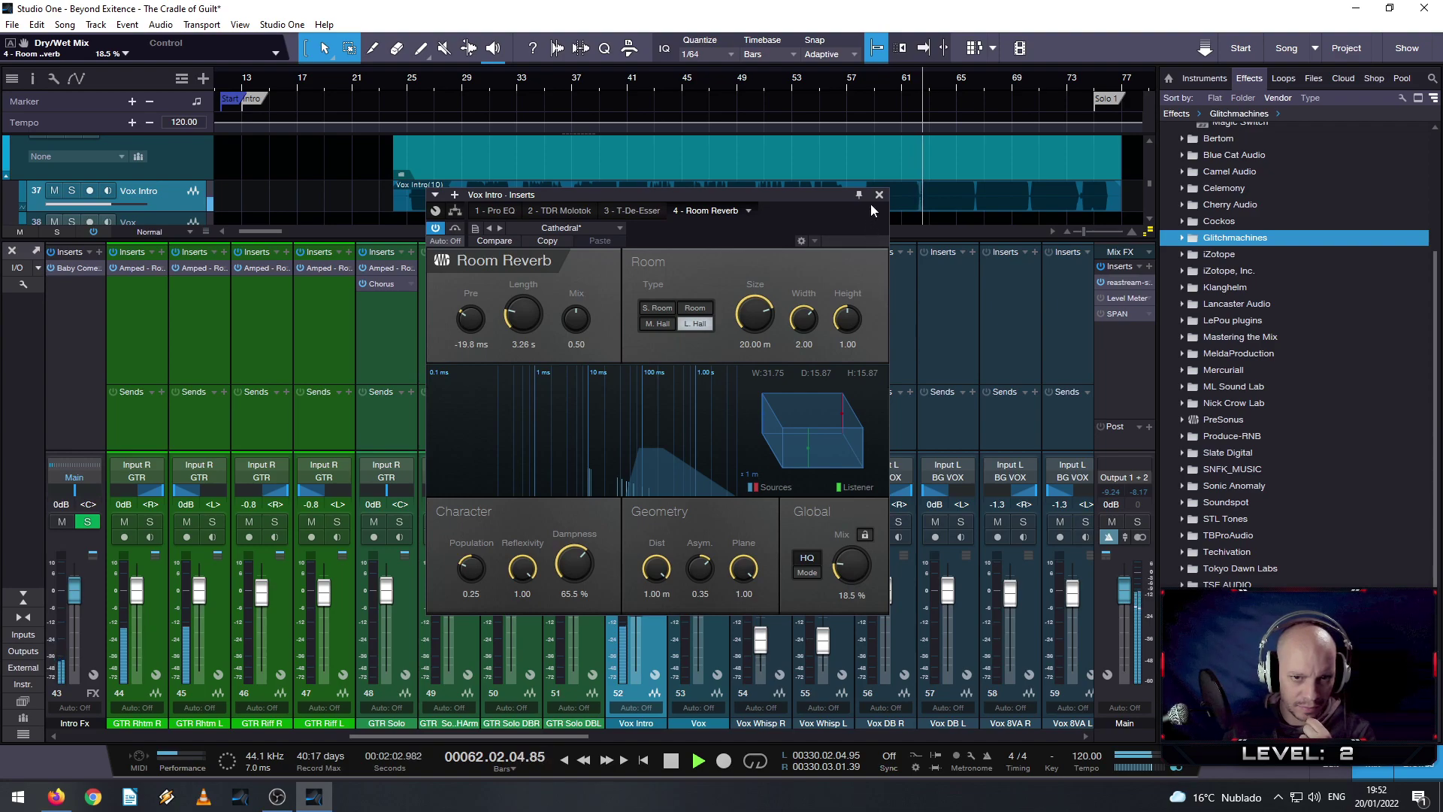
scroll(845, 556, up, 10)
drag(846, 554, 854, 595)
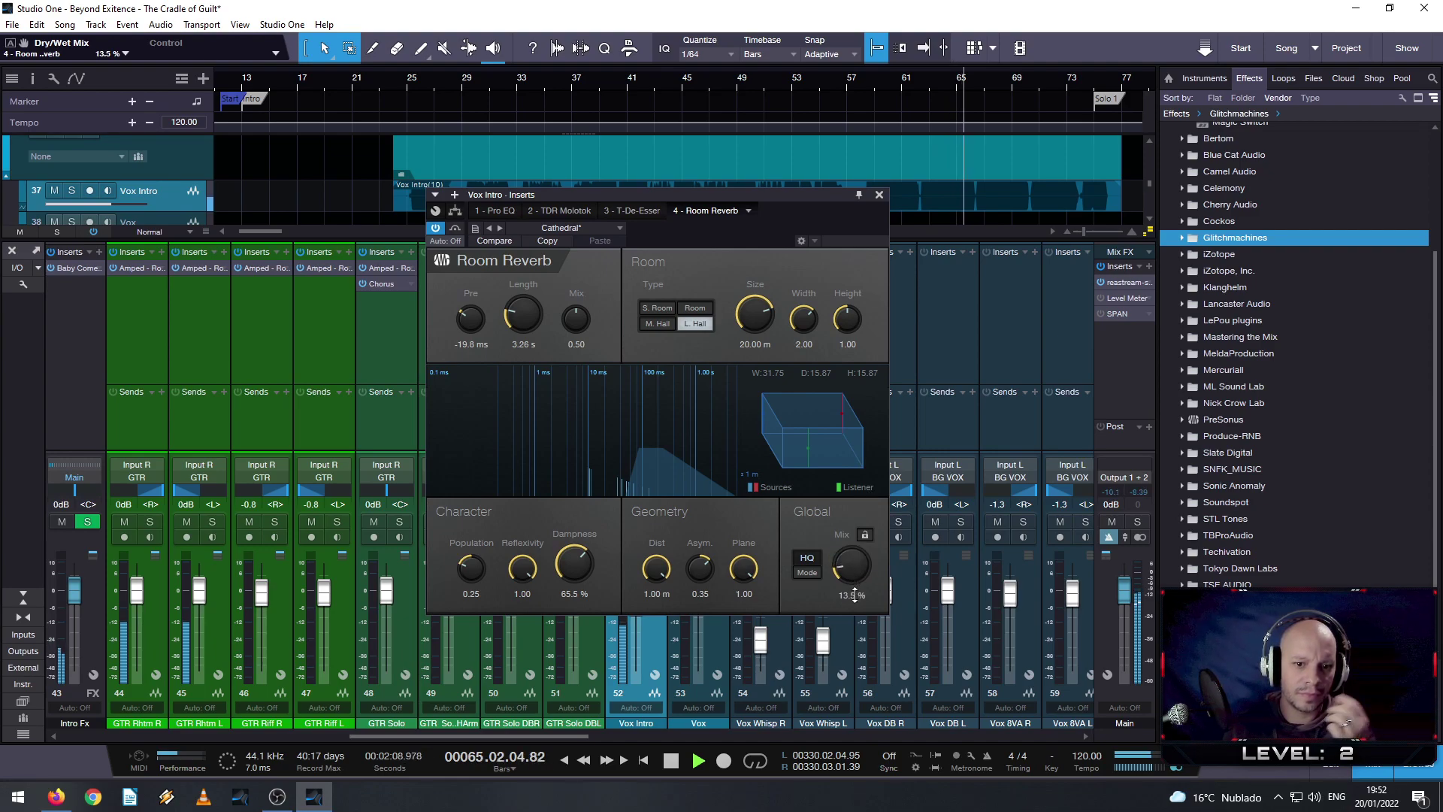
scroll(853, 586, down, 4)
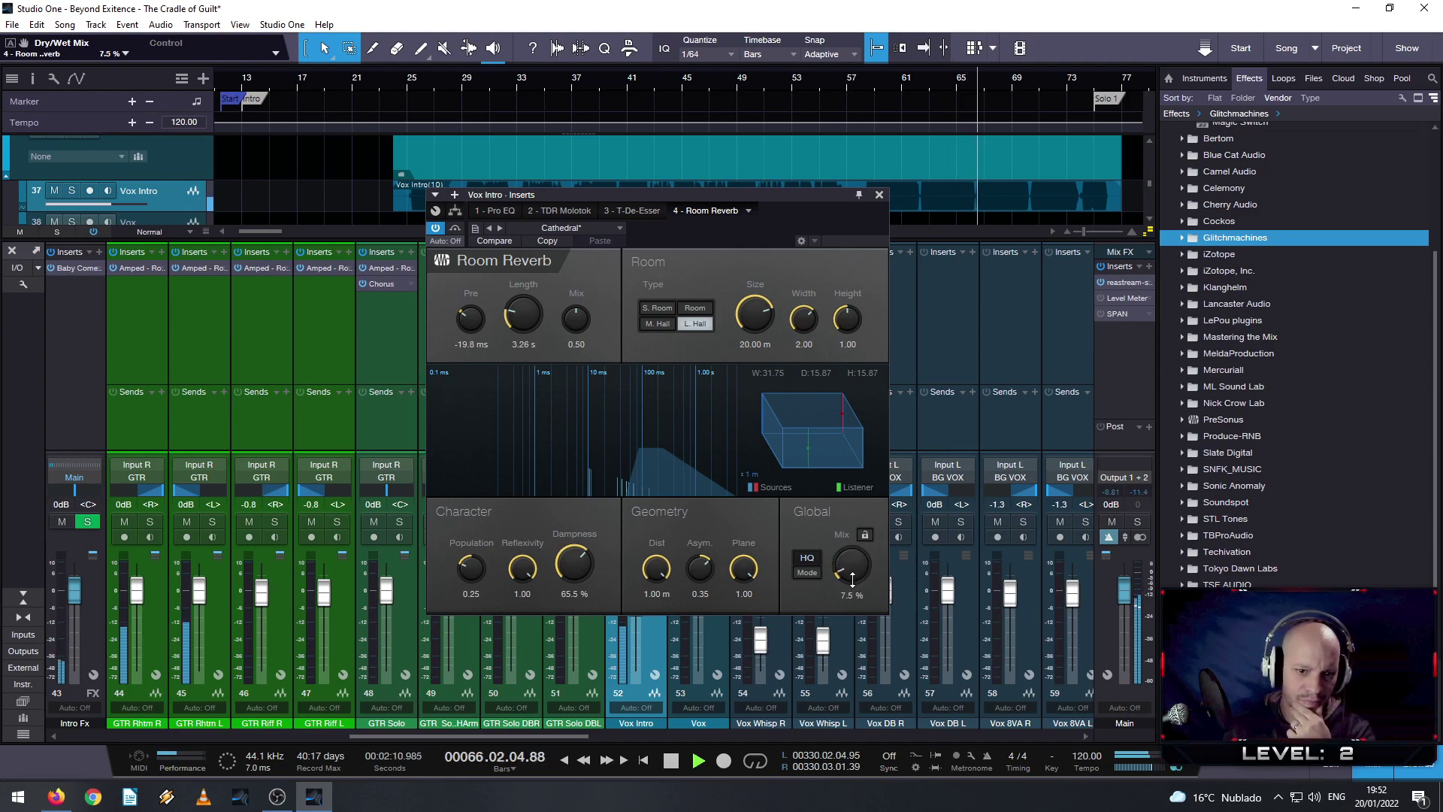
scroll(853, 574, up, 1)
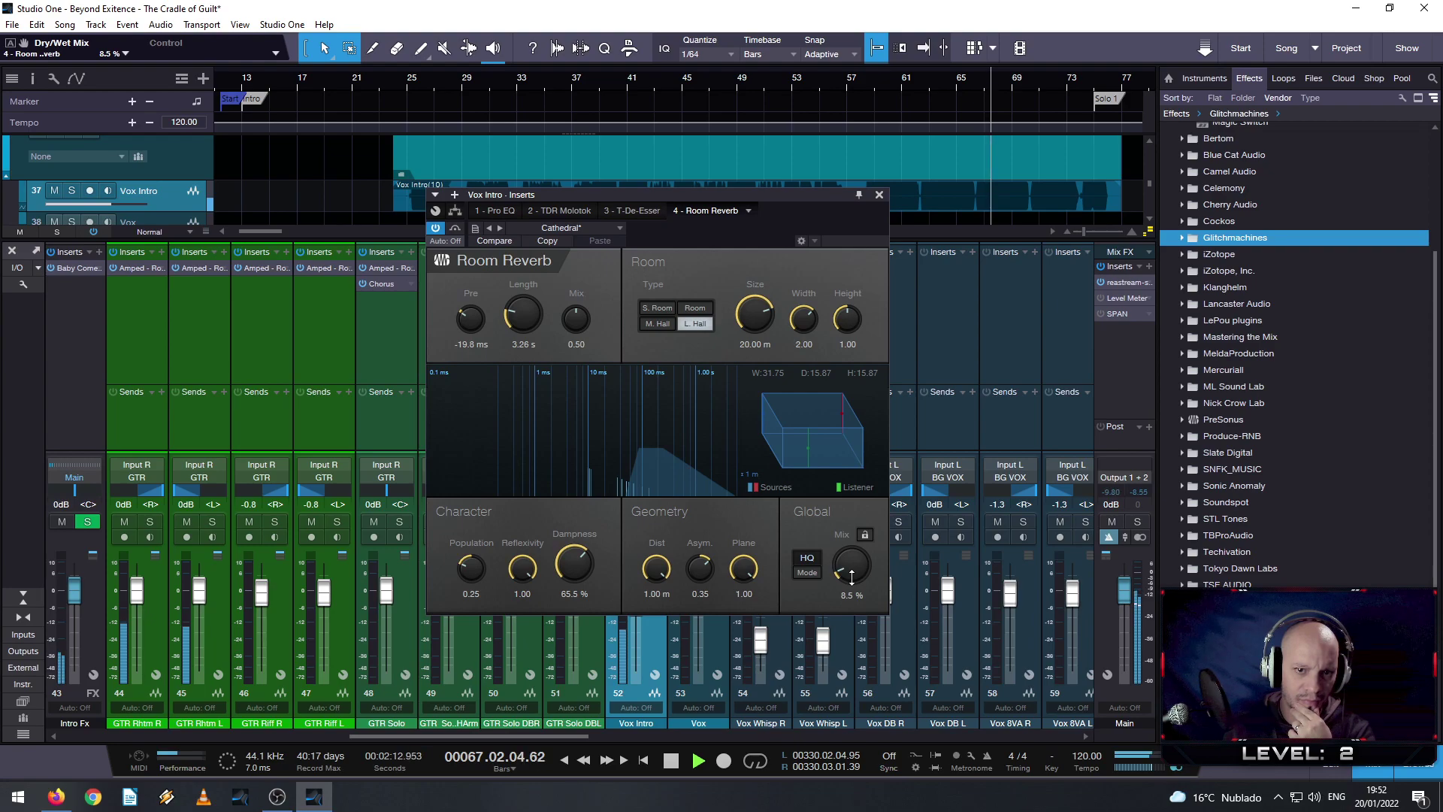
click(878, 195)
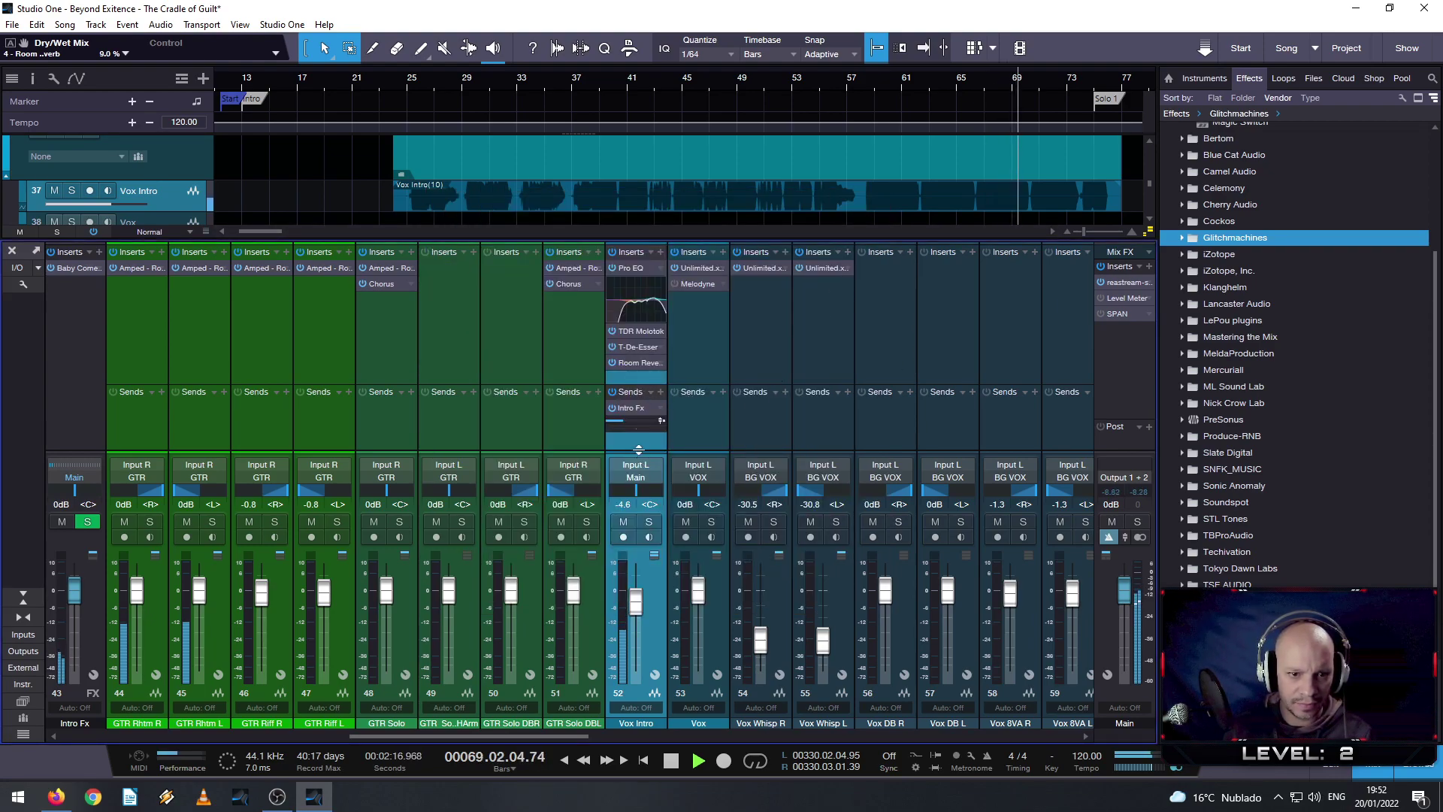
- Enlarge the mixer's insert area to give the effect chains more room and solo the Vox Intro channel
drag(638, 456, 634, 489)
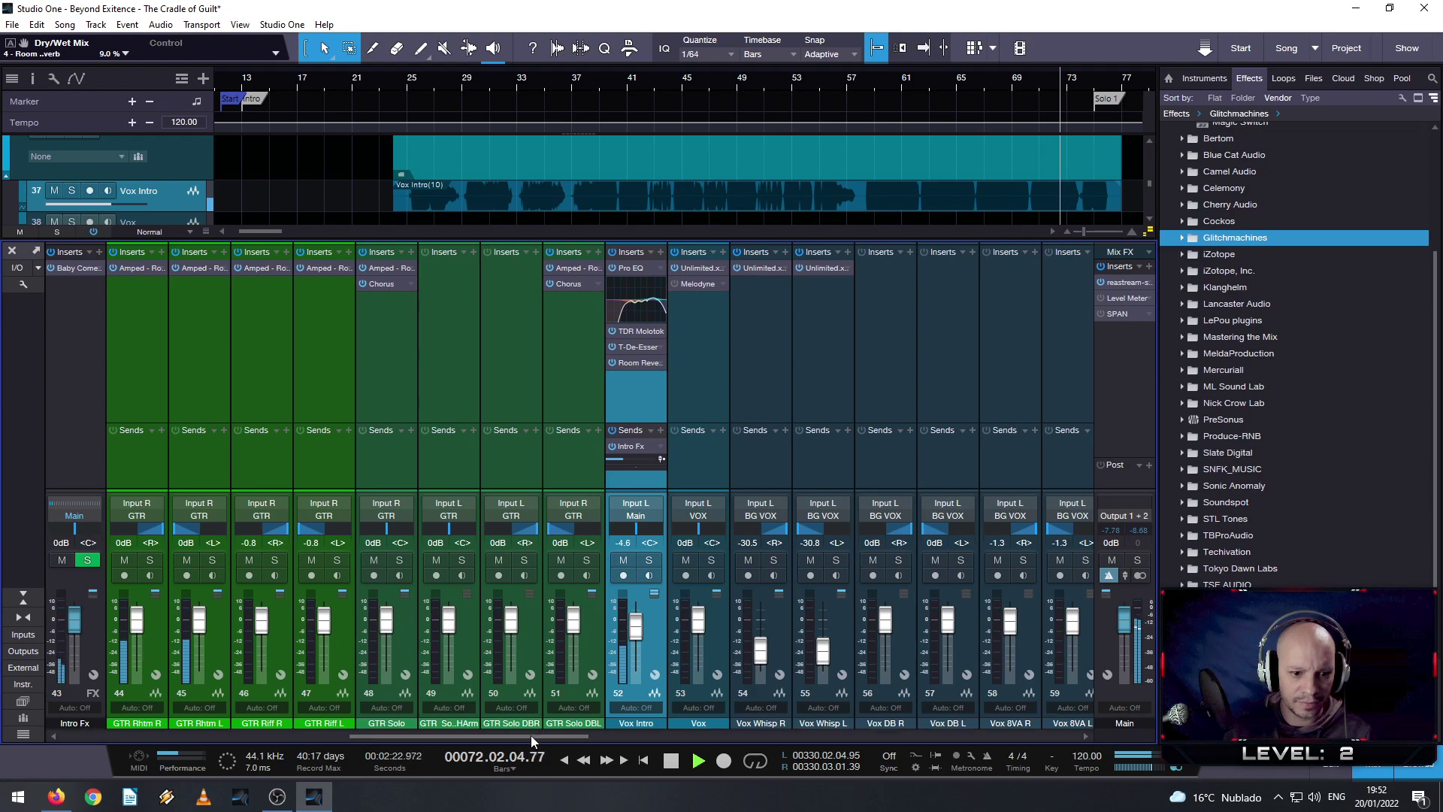
drag(531, 735, 479, 732)
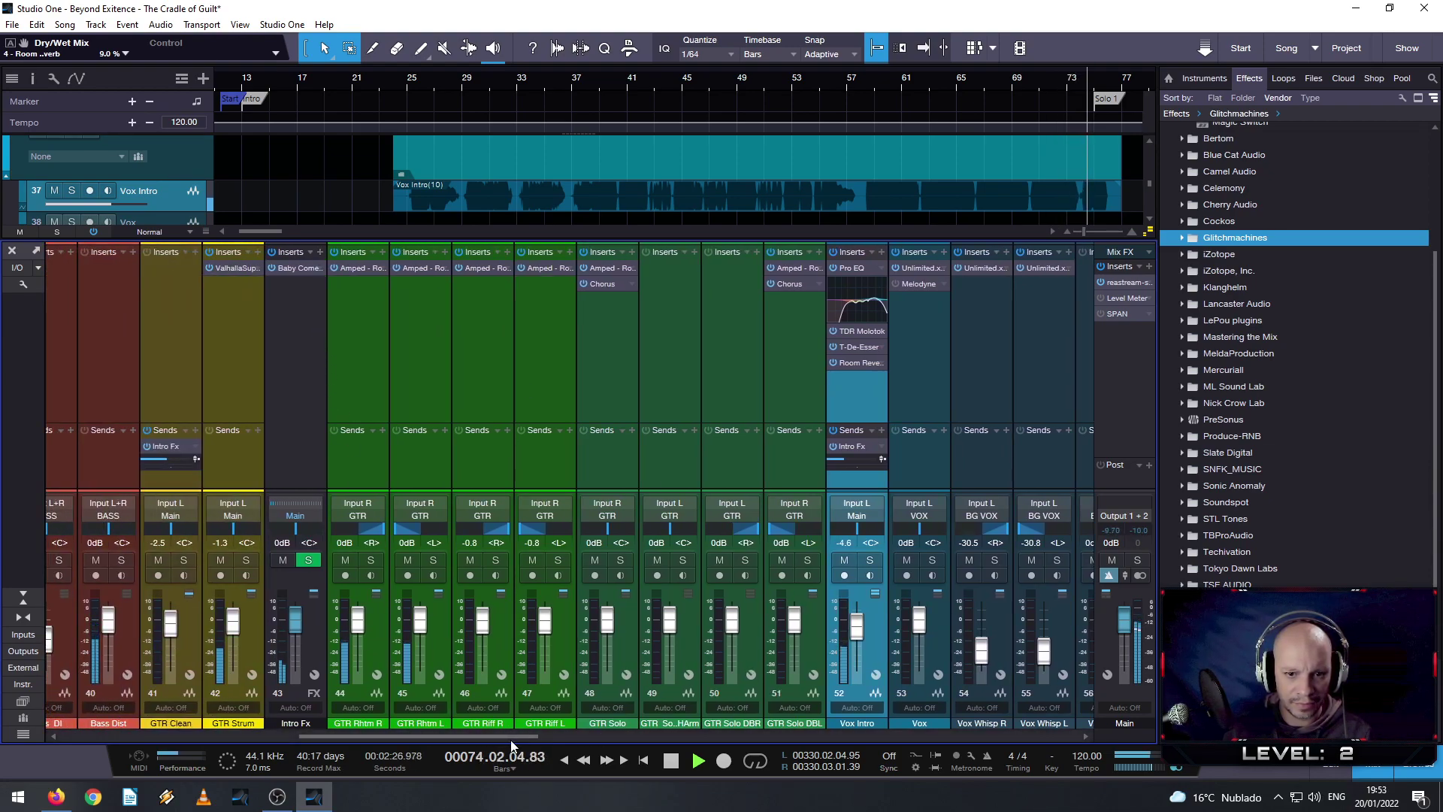
drag(508, 740, 523, 738)
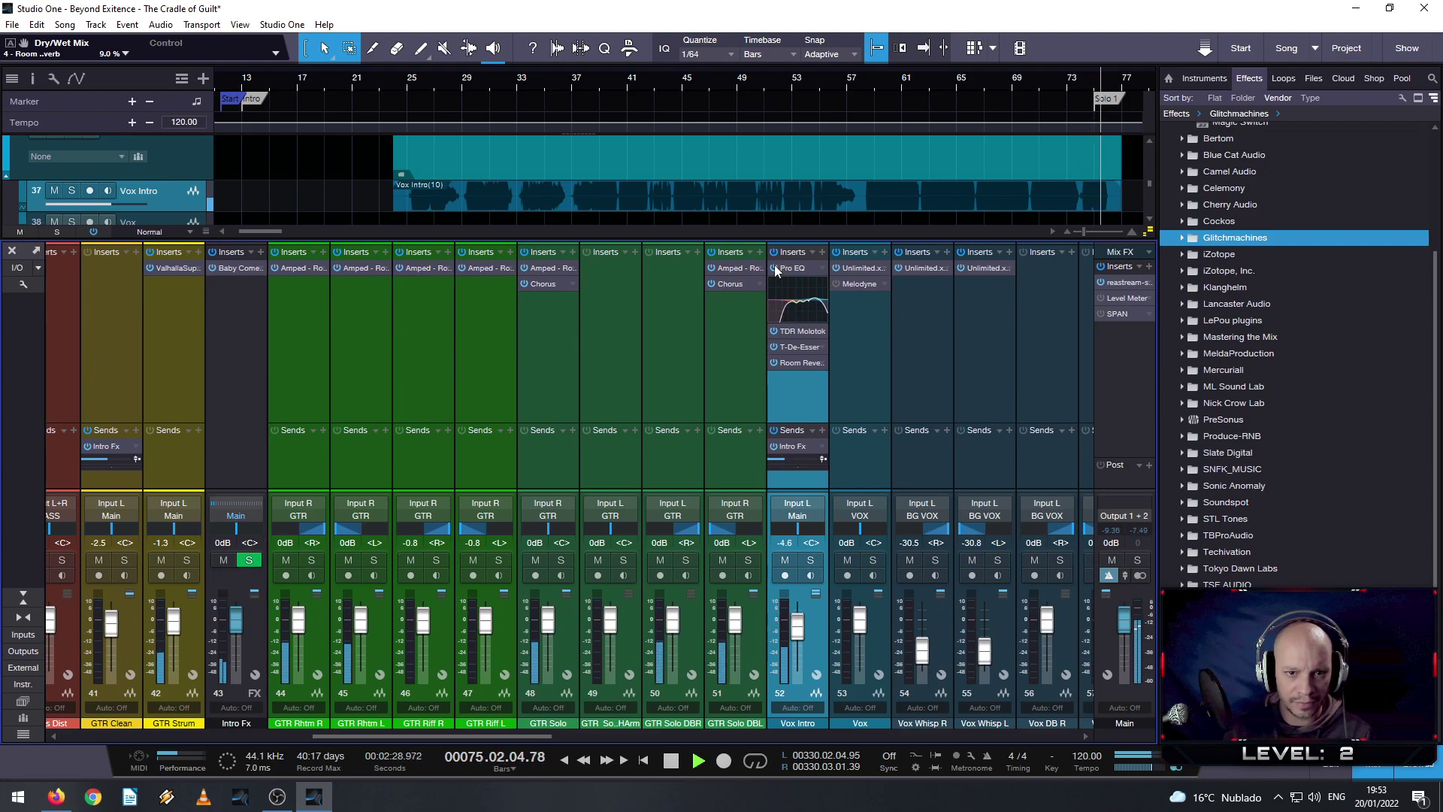
click(810, 560)
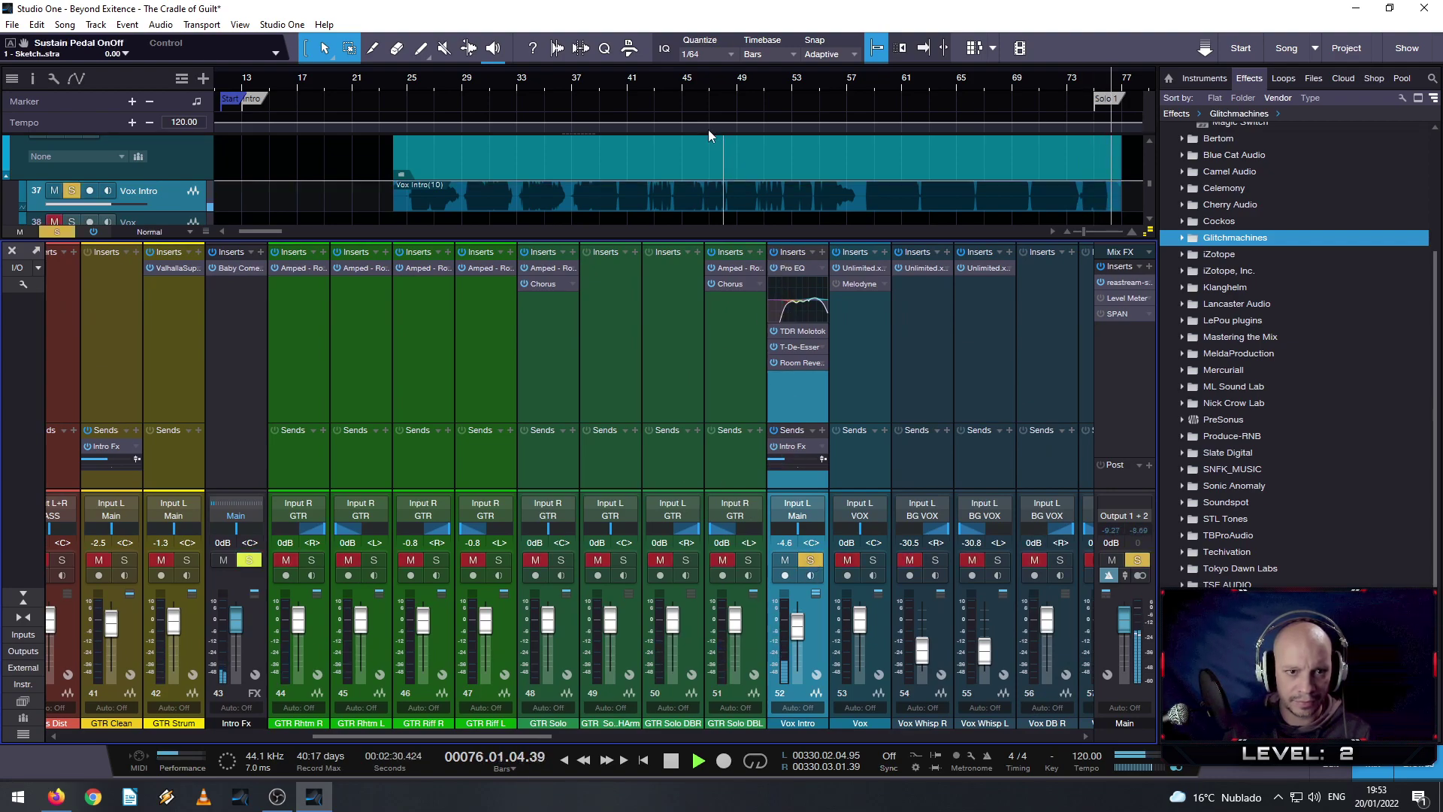
- Play the soloed vocal from about bar 40 and compare it with the Intro Fx send and the insert chain bypassed
click(617, 79)
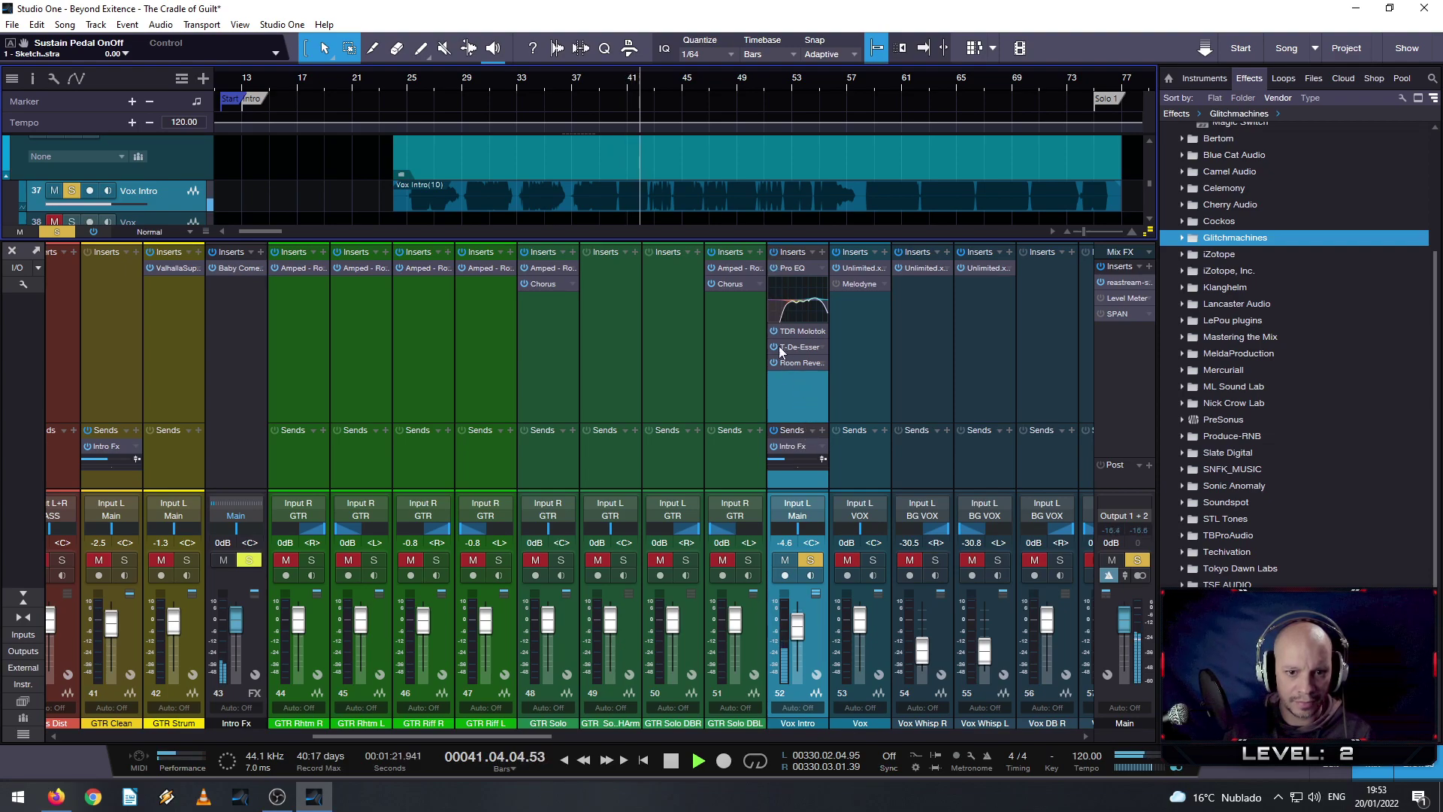
click(774, 448)
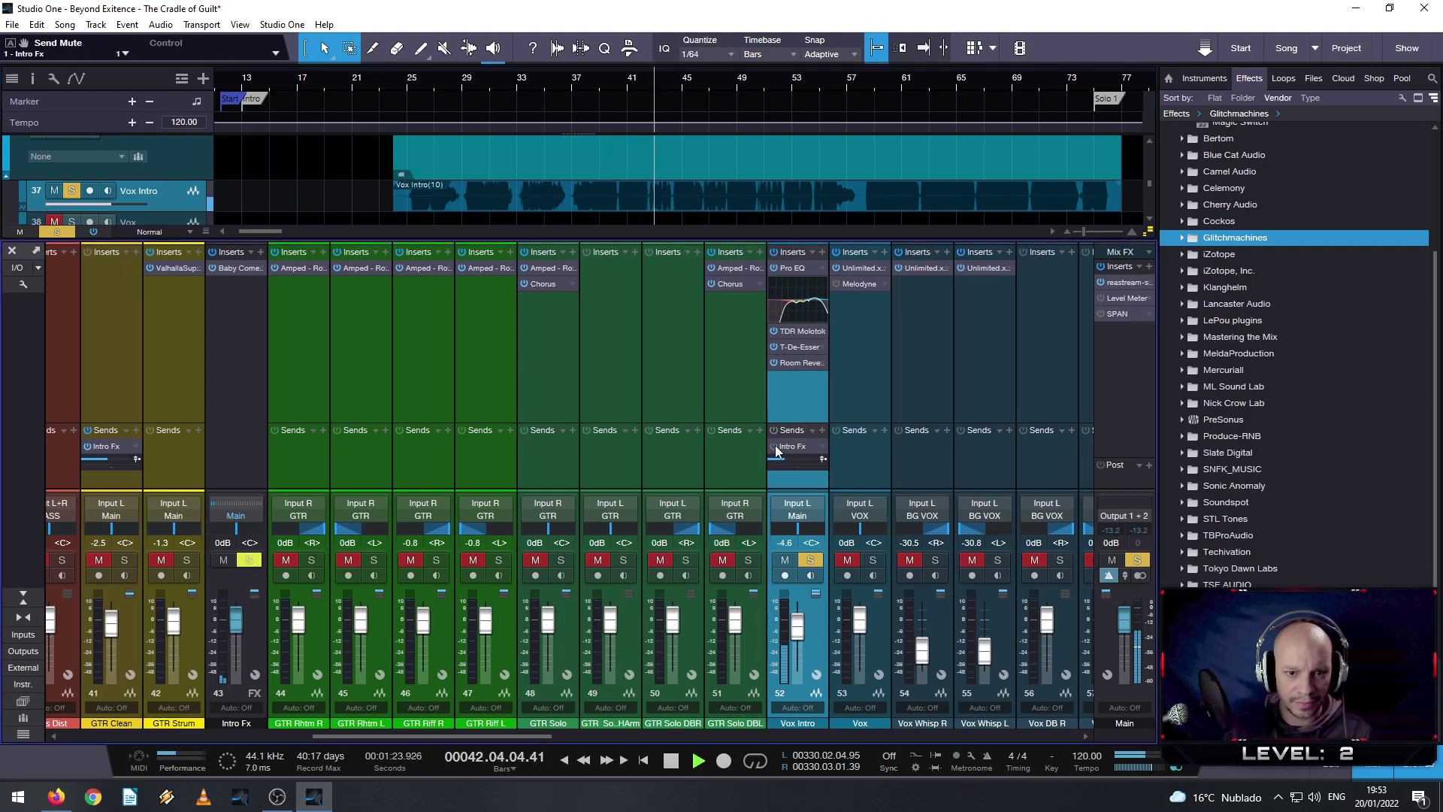
click(775, 448)
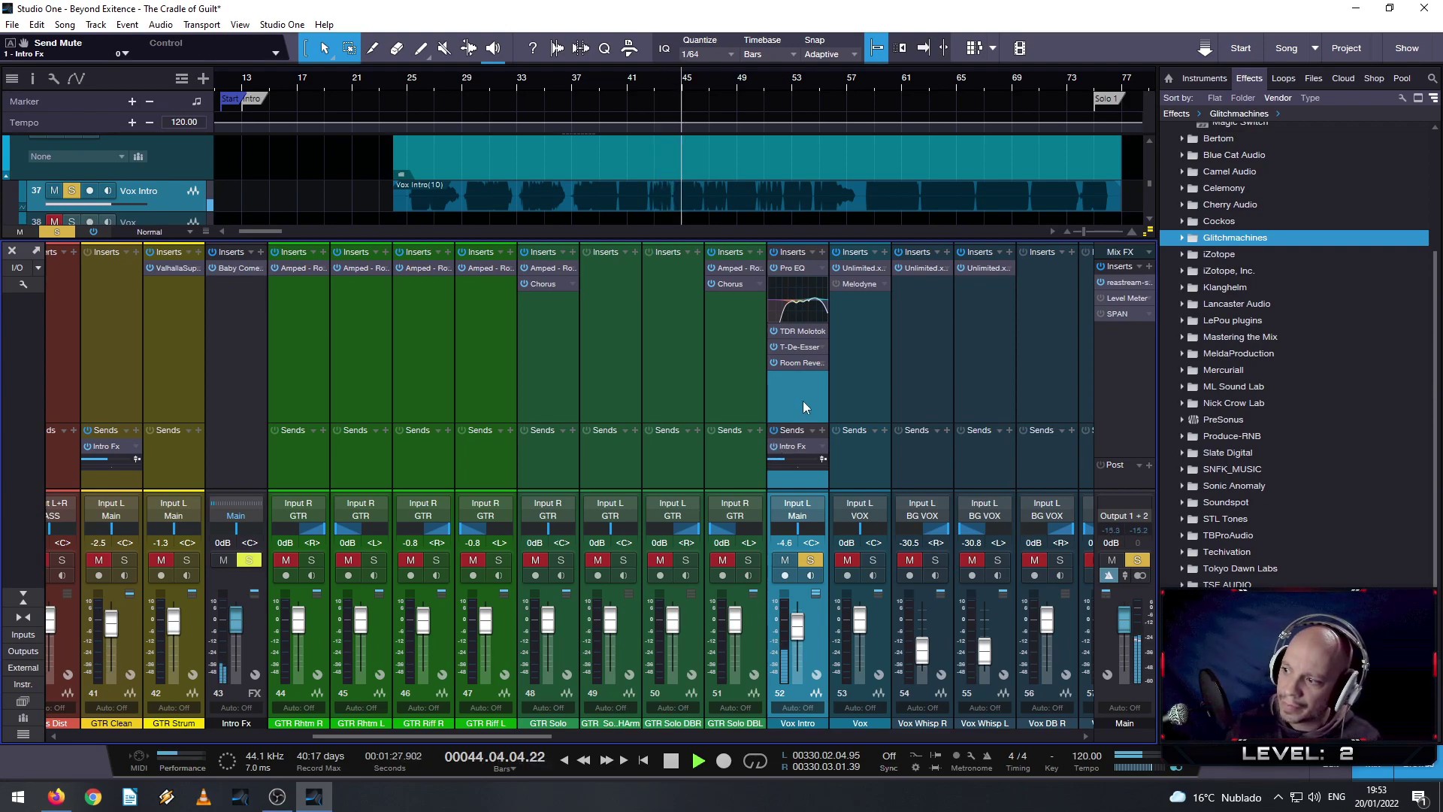
key(space)
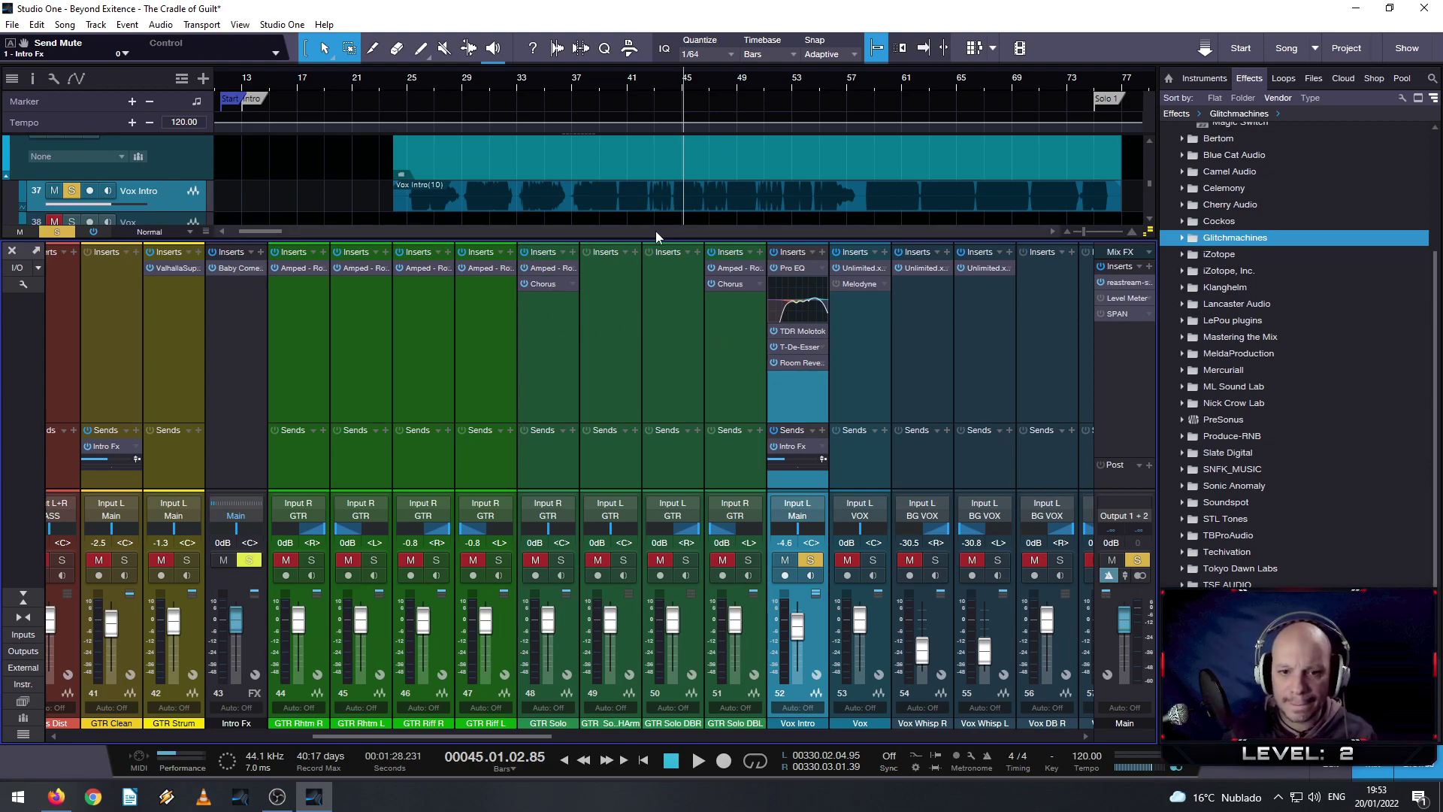
key(space)
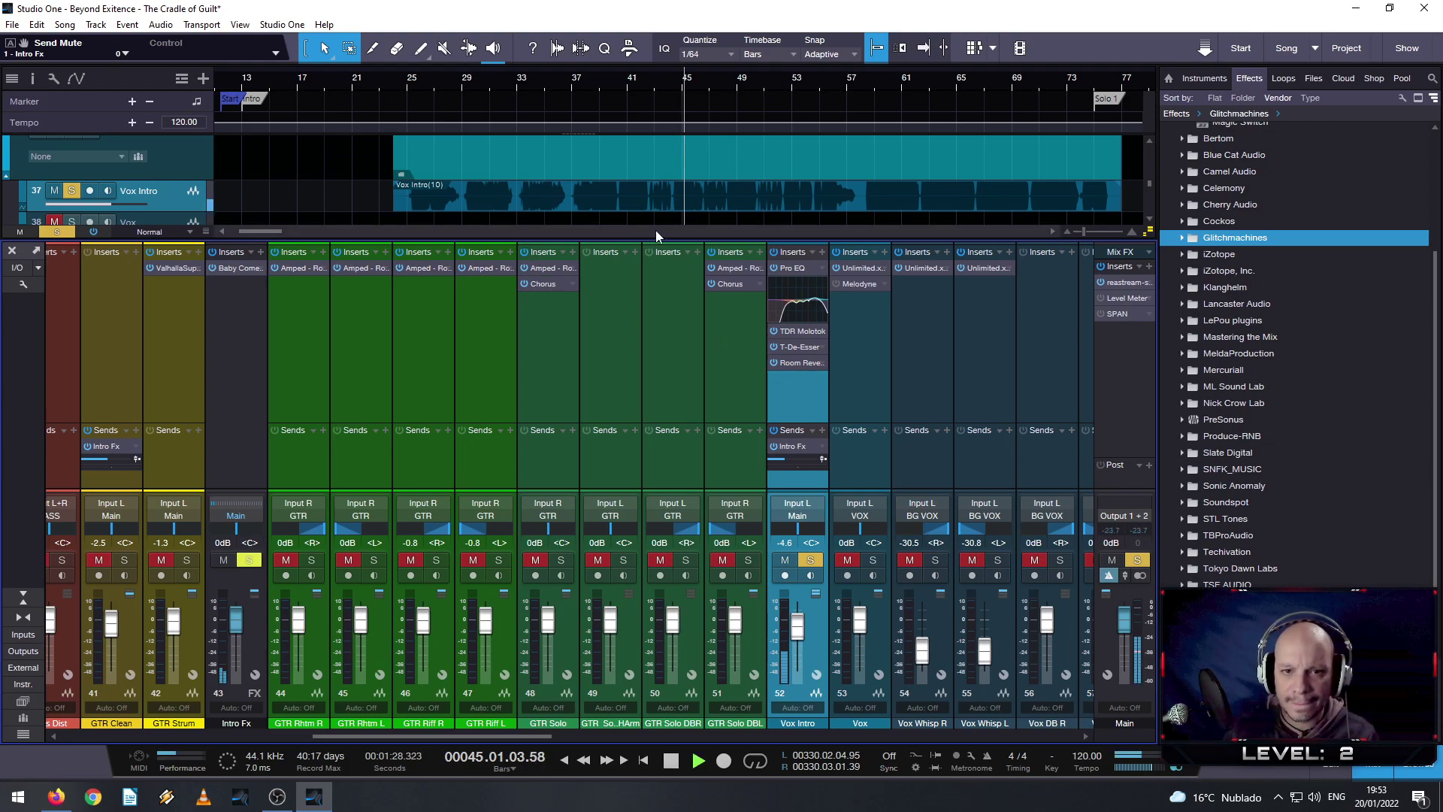
click(774, 253)
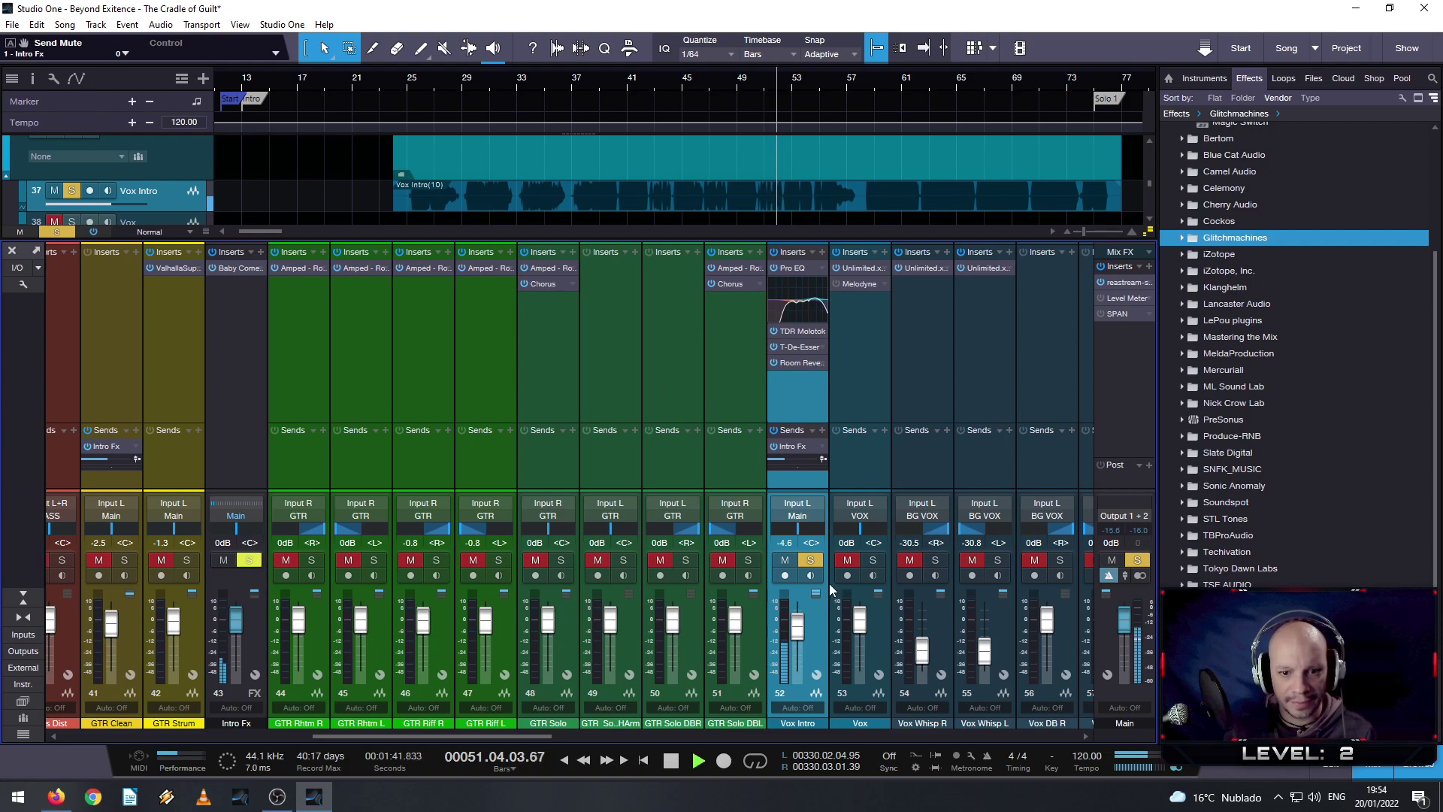
- Unsolo Vox Intro, replay from about bar 25, and insert Klanghelm's MJUCjr compressor at the end of its effect chain
click(804, 558)
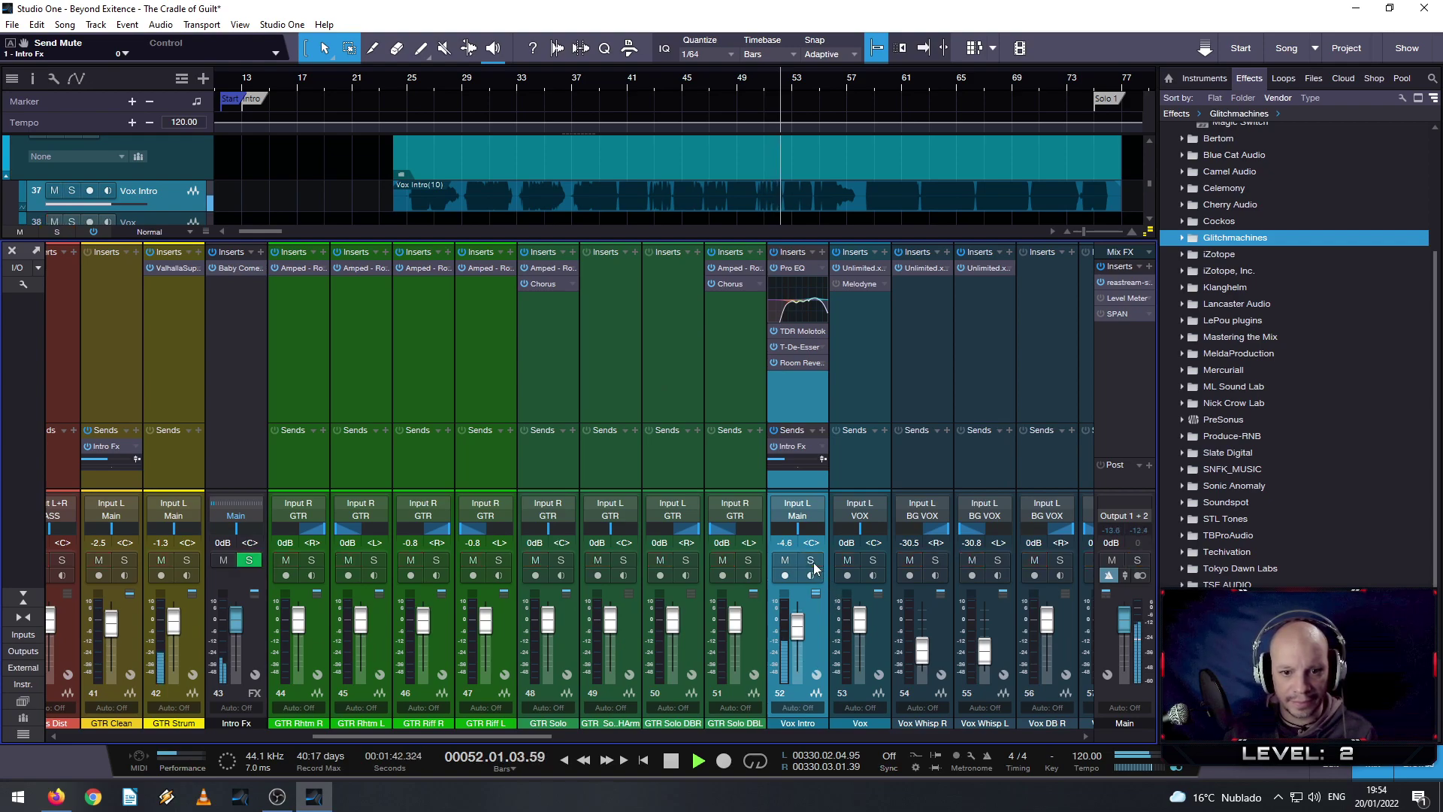
click(412, 84)
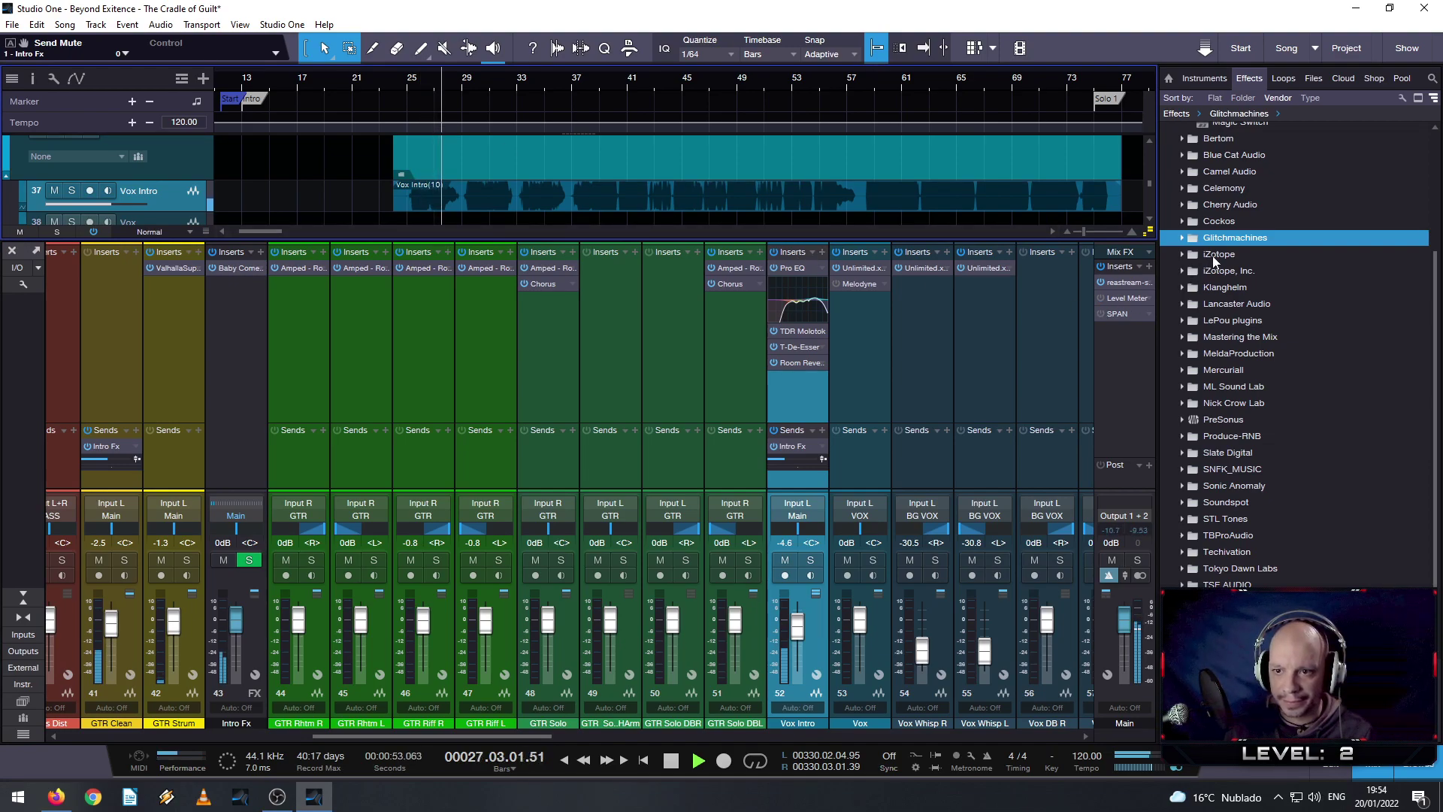
click(1184, 289)
drag(1222, 337, 801, 410)
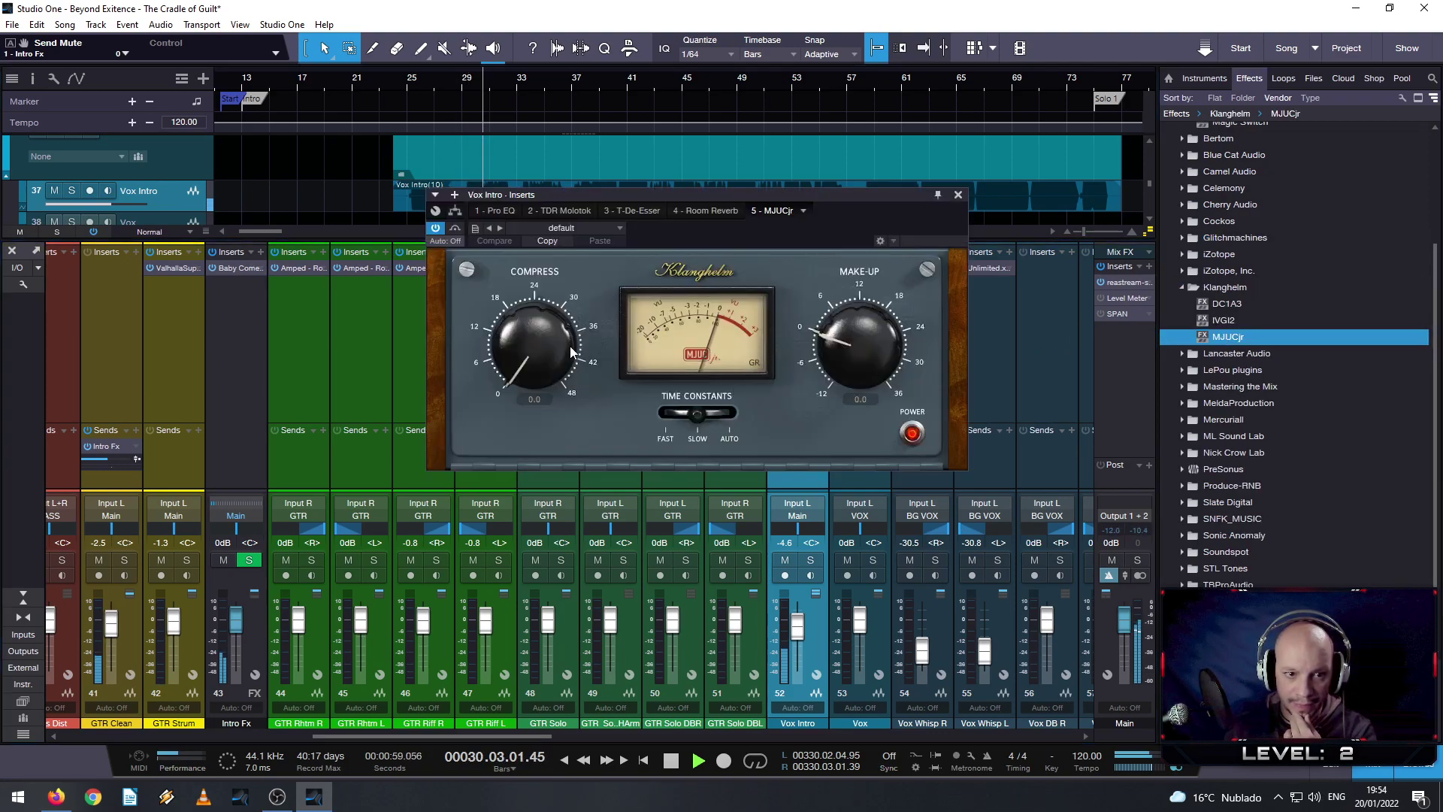
- Try MJUCjr Compress amounts up to 39.7 dB on the playing vocal and bring the setting to 22.7 dB
drag(524, 349, 507, 267)
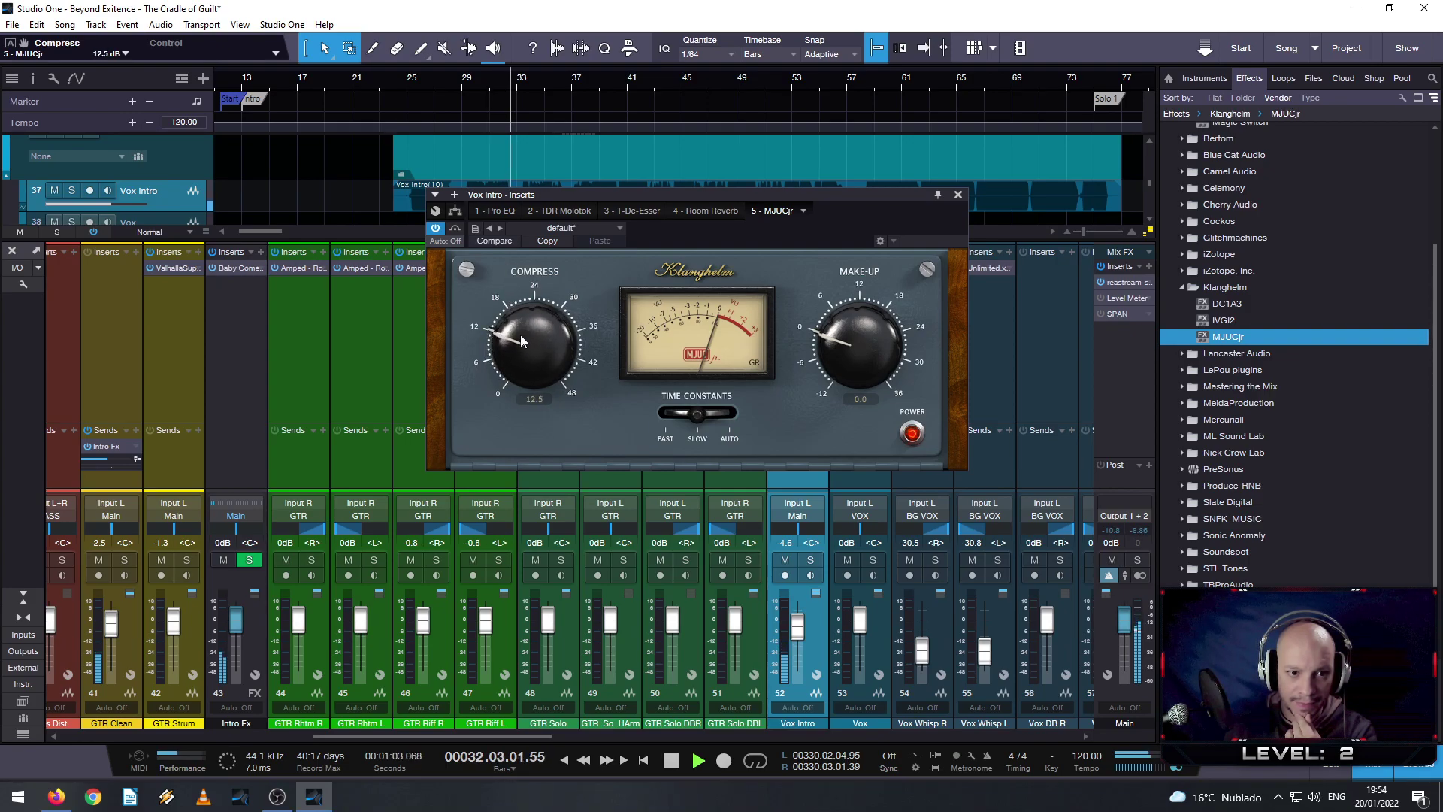
scroll(520, 335, up, 5)
scroll(521, 339, up, 2)
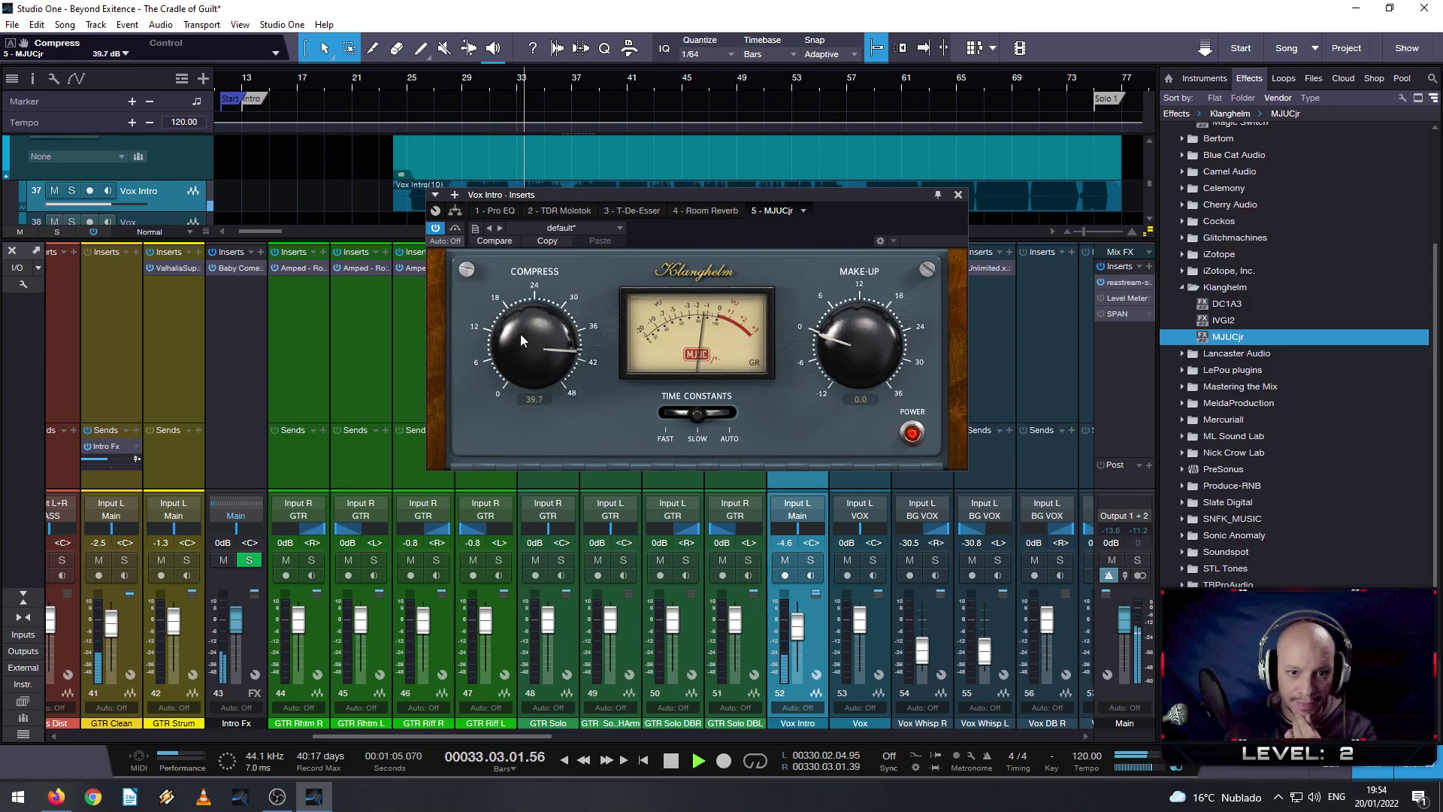
scroll(520, 333, down, 2)
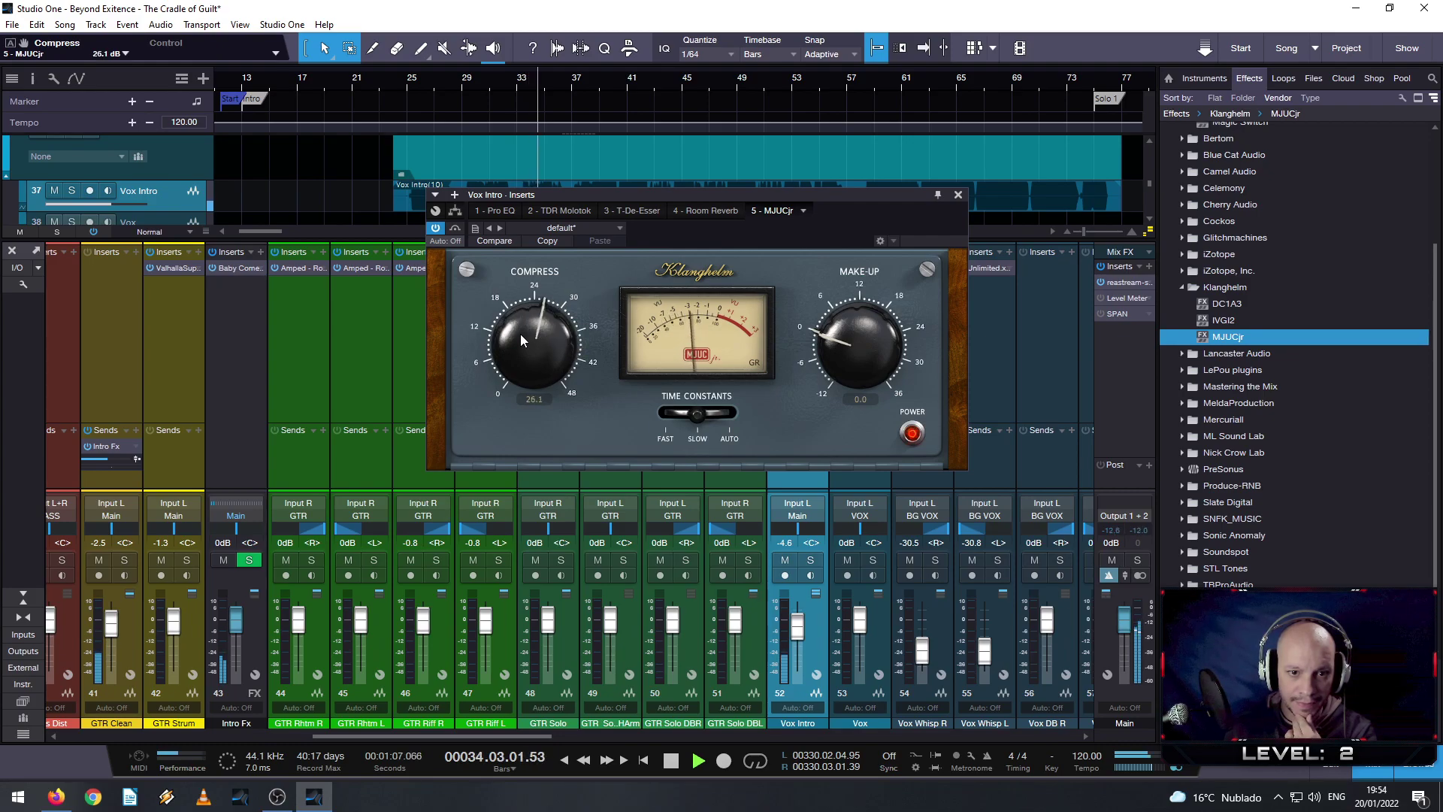
scroll(518, 331, down, 1)
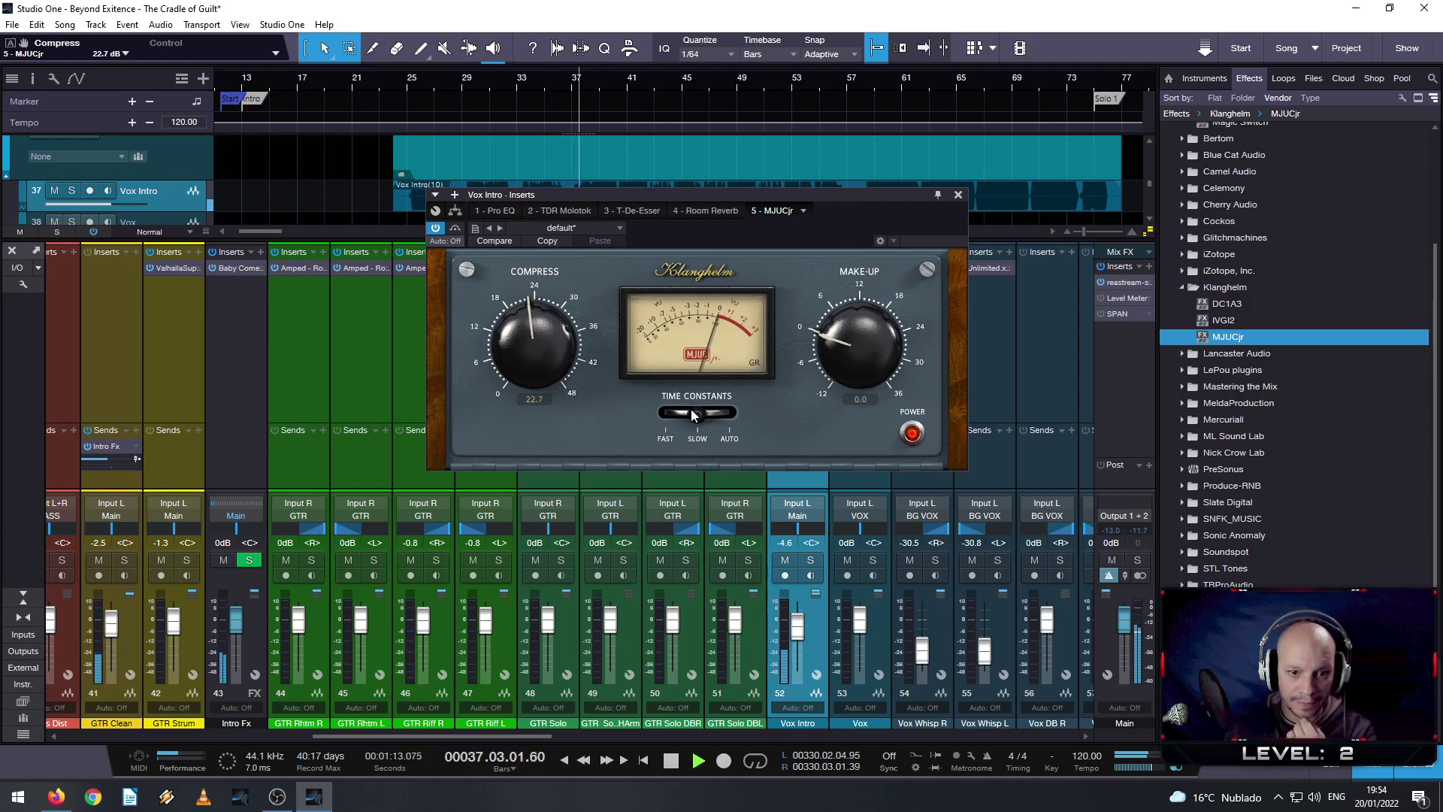
- Try the Auto time constants in MJUCjr with Compress at 15.9 dB, and return the time constants to Slow
drag(687, 411, 734, 409)
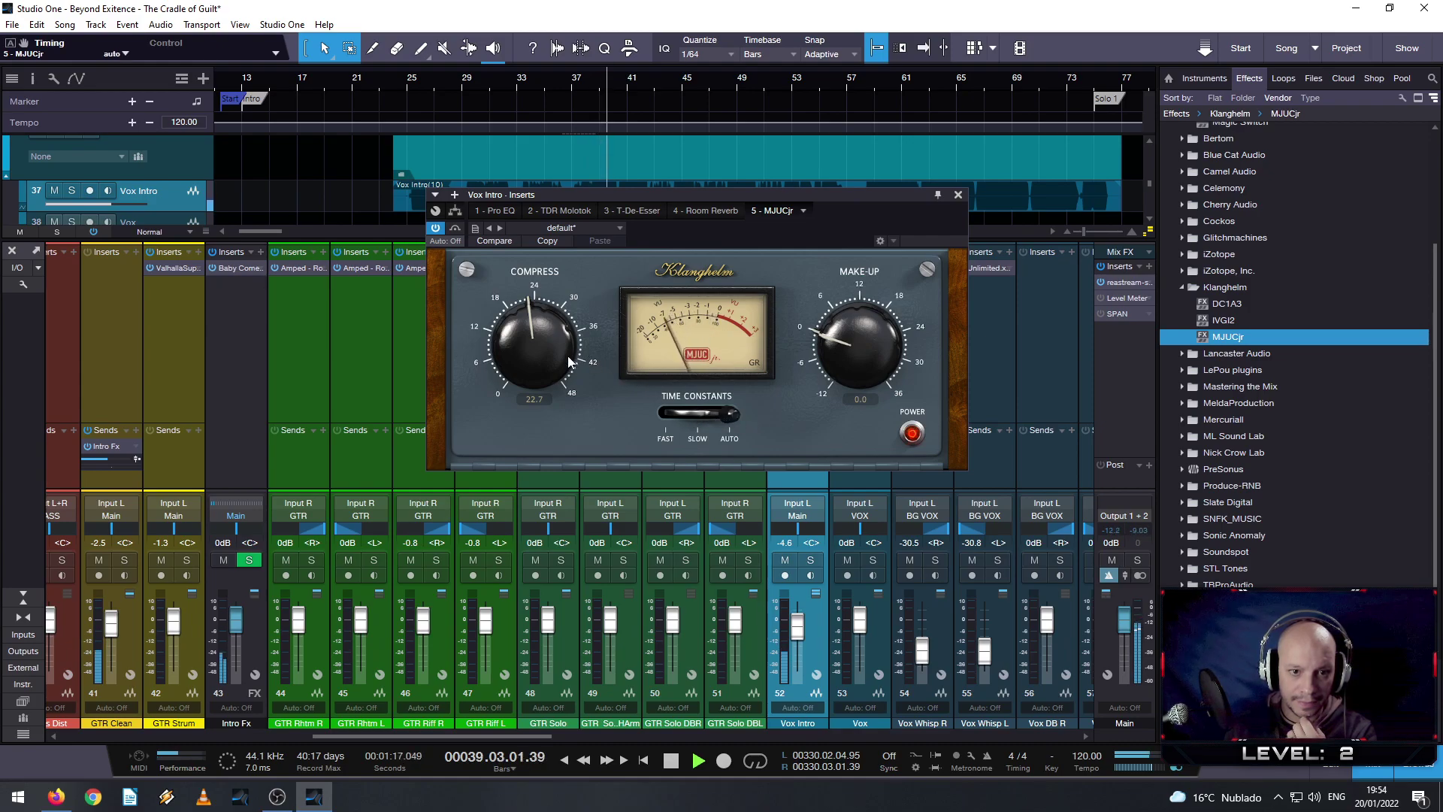
scroll(555, 352, down, 5)
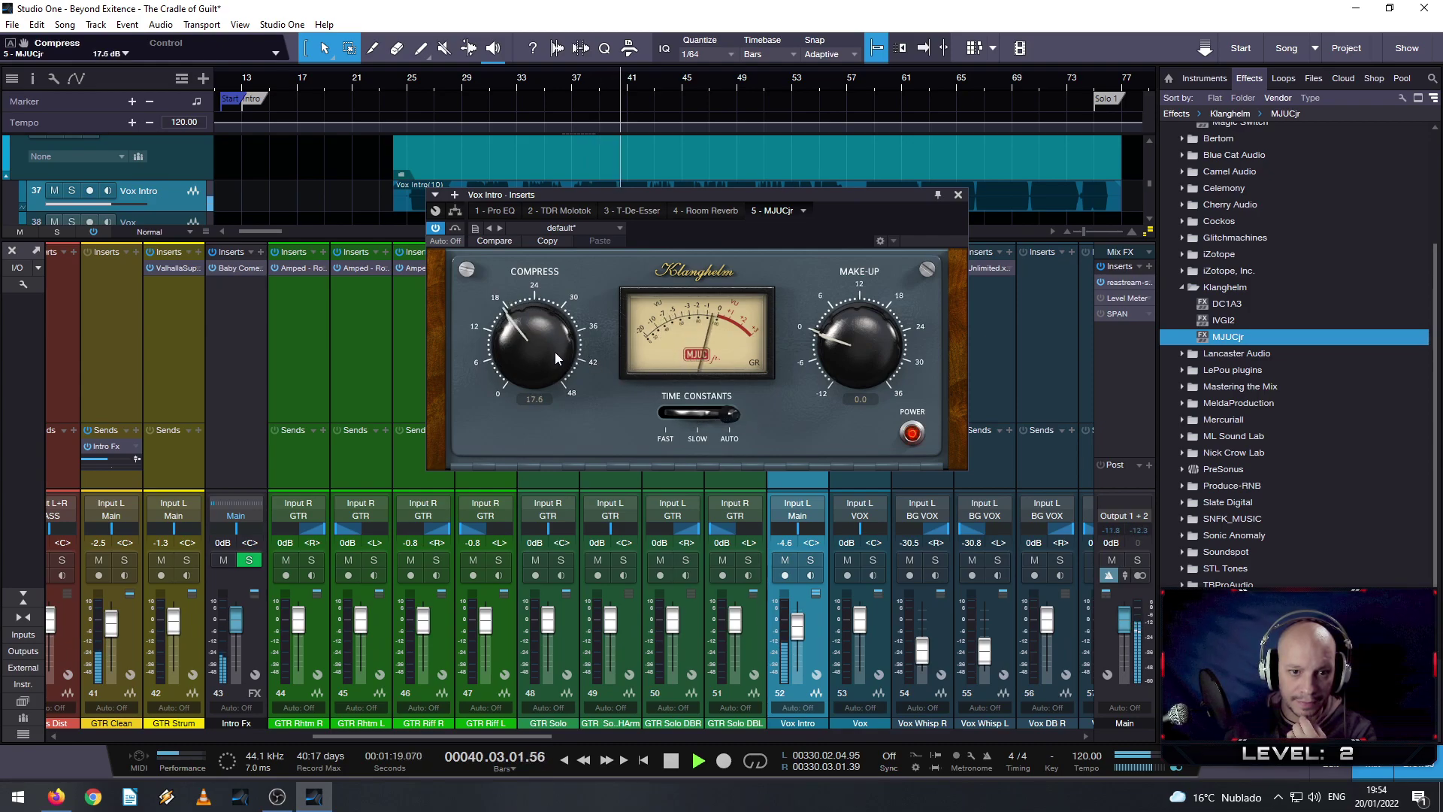
scroll(554, 351, down, 3)
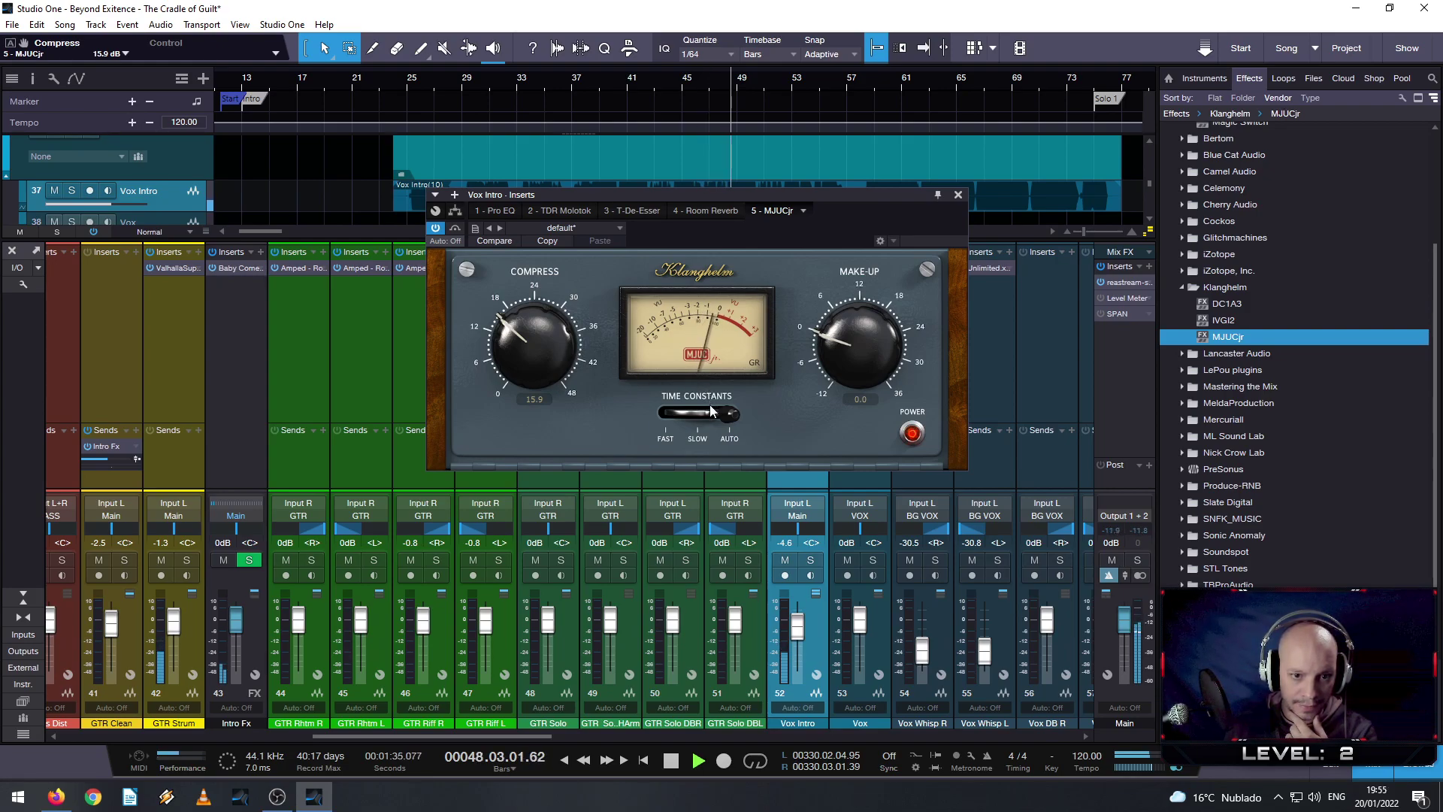
drag(718, 417, 691, 416)
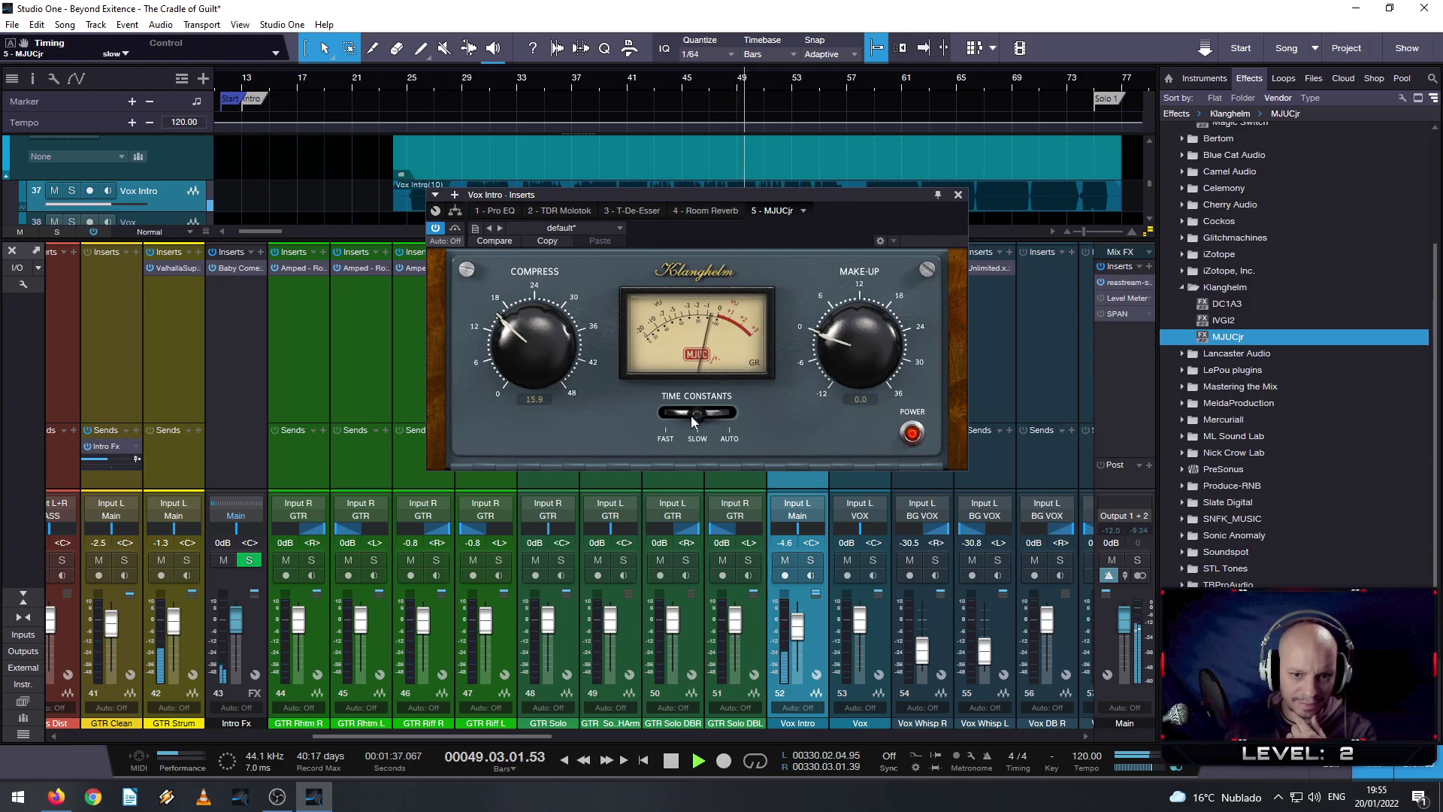
- Audition lower and higher Compress amounts in MJUCjr while the song plays and set Compress to 25.5 dB
scroll(534, 347, down, 6)
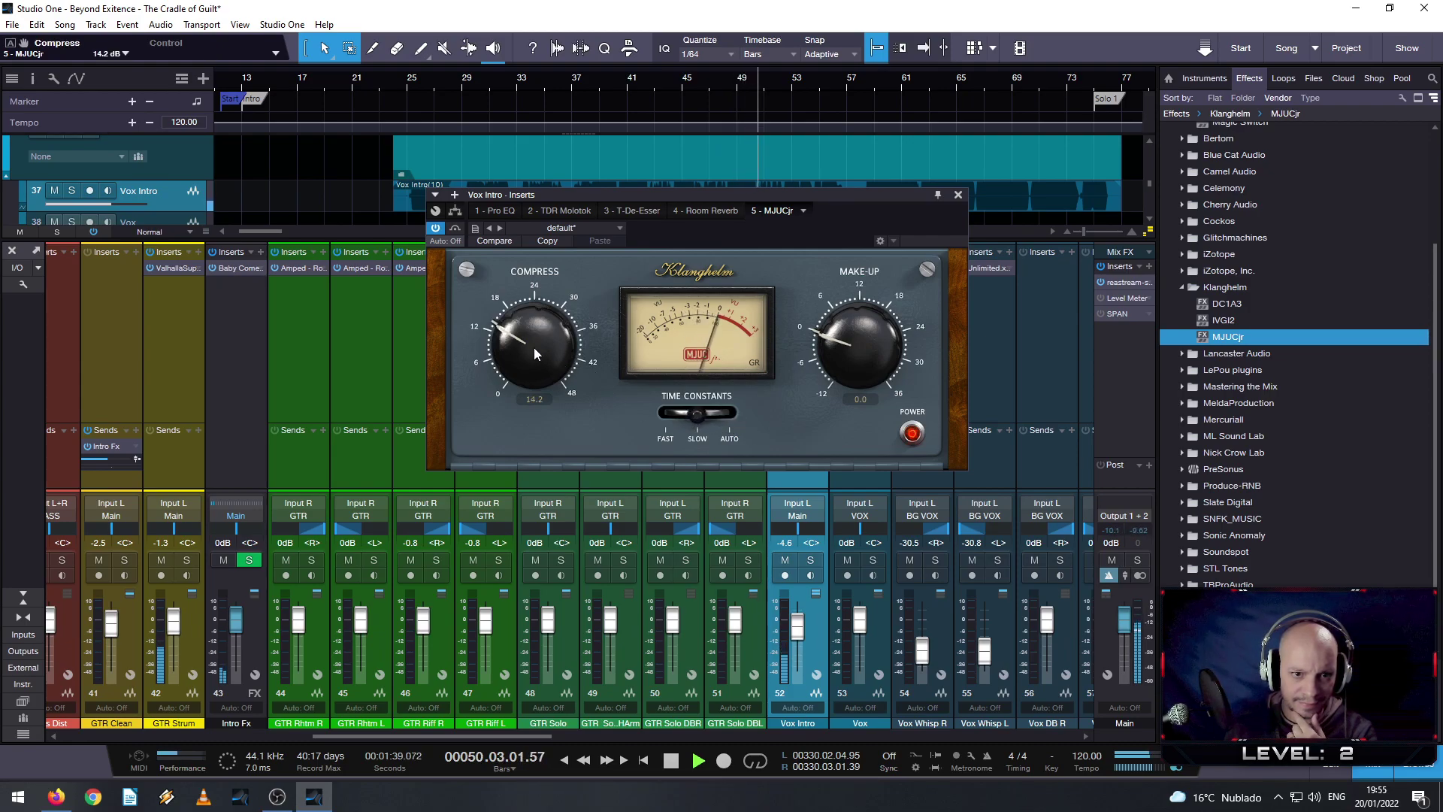
scroll(534, 351, down, 2)
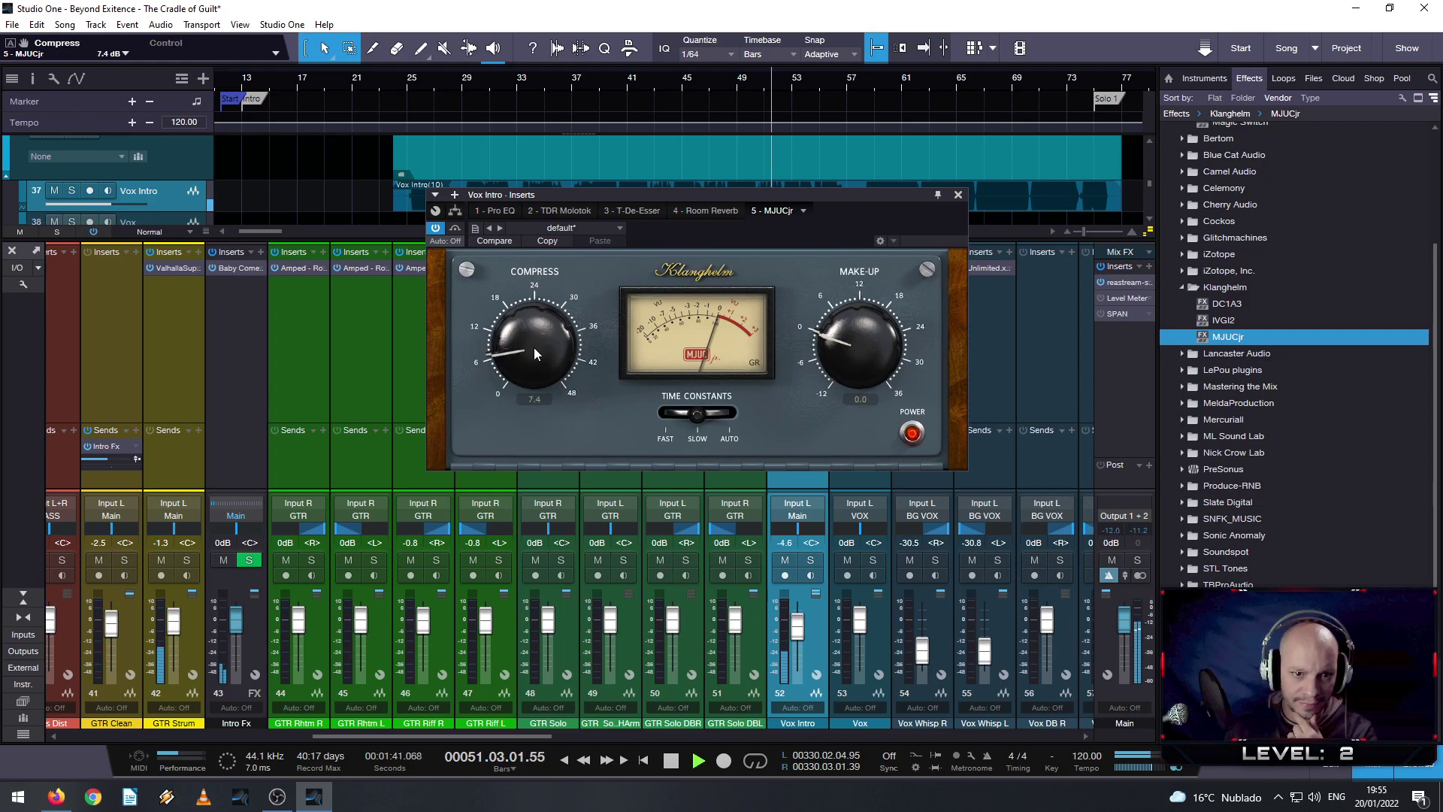
scroll(534, 347, up, 18)
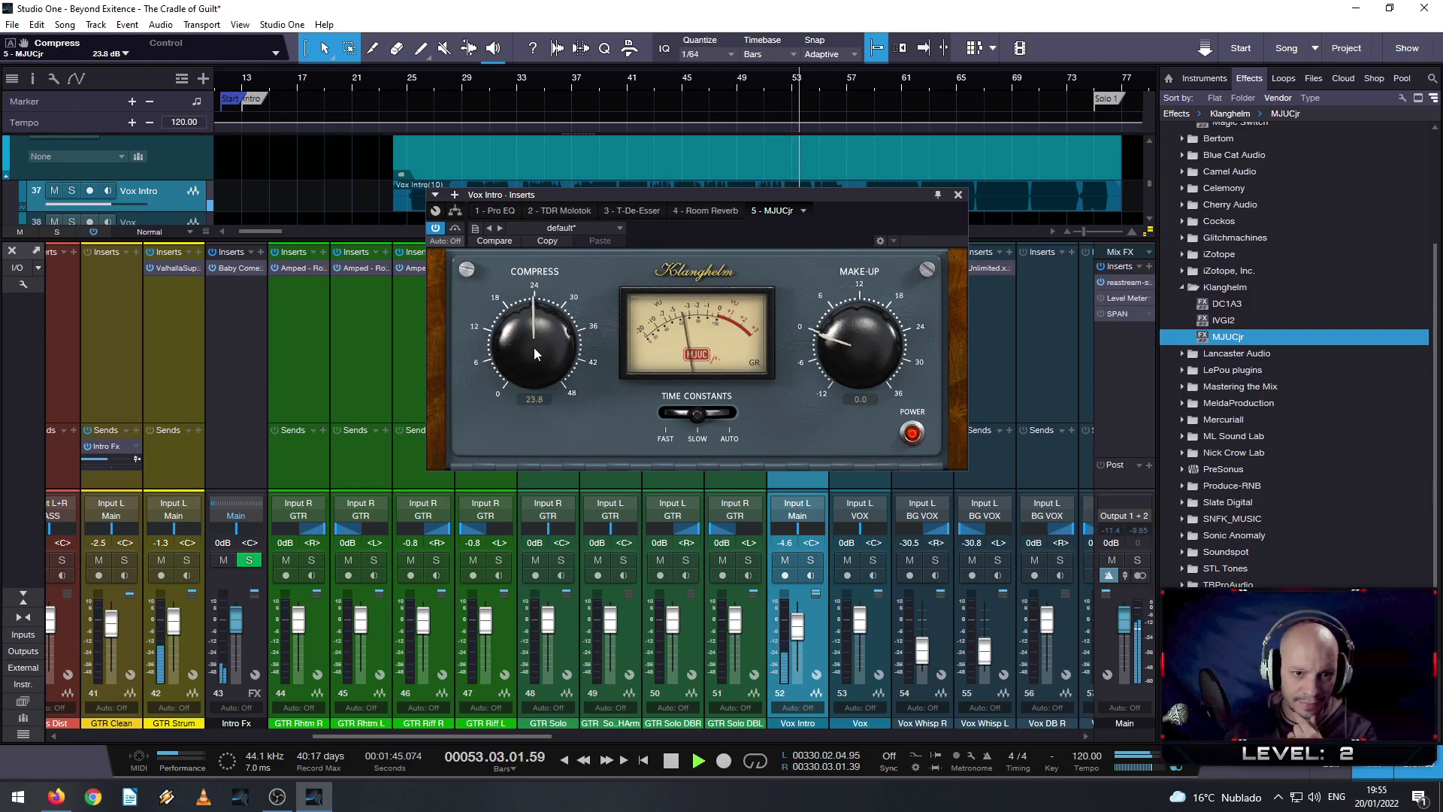
scroll(534, 347, down, 4)
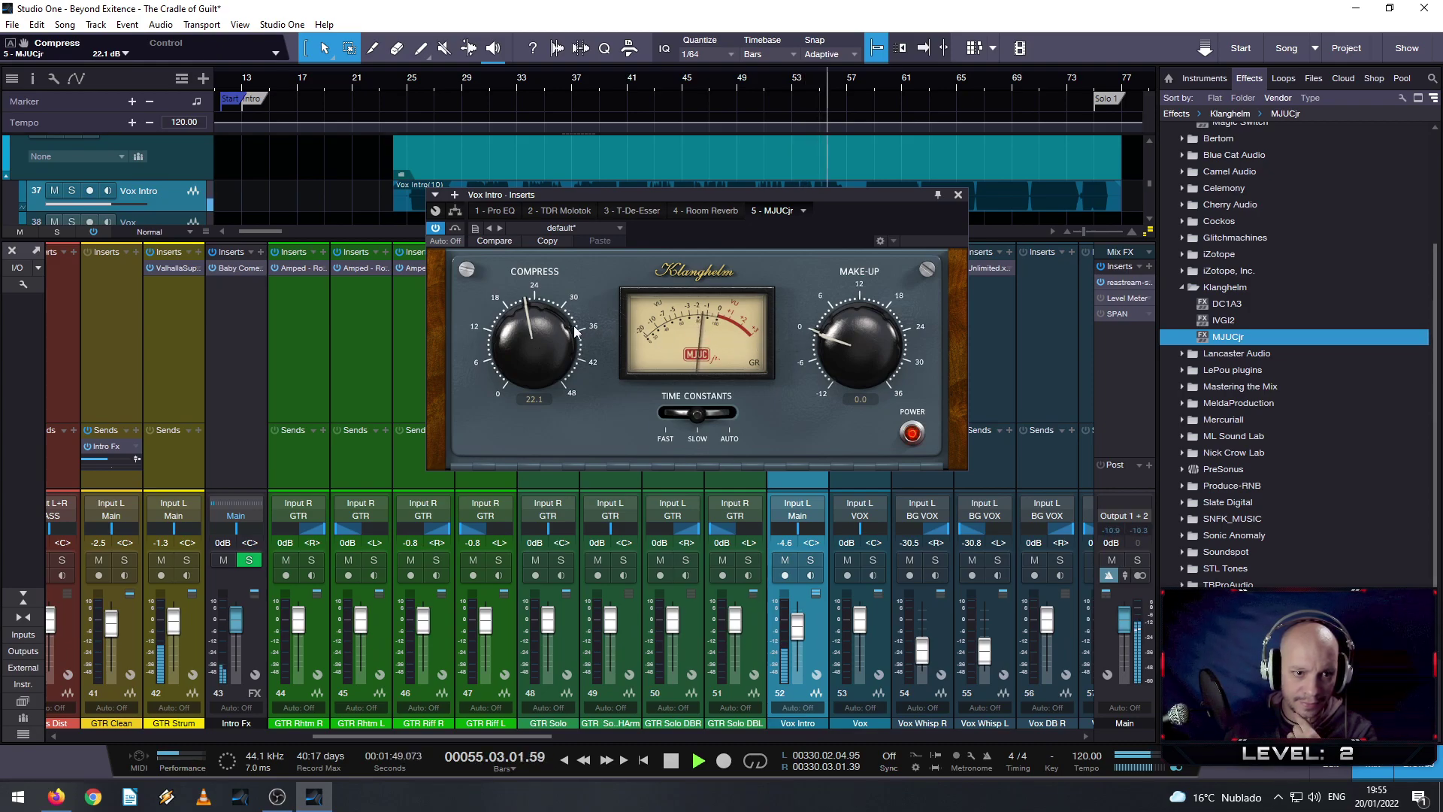
scroll(537, 326, up, 2)
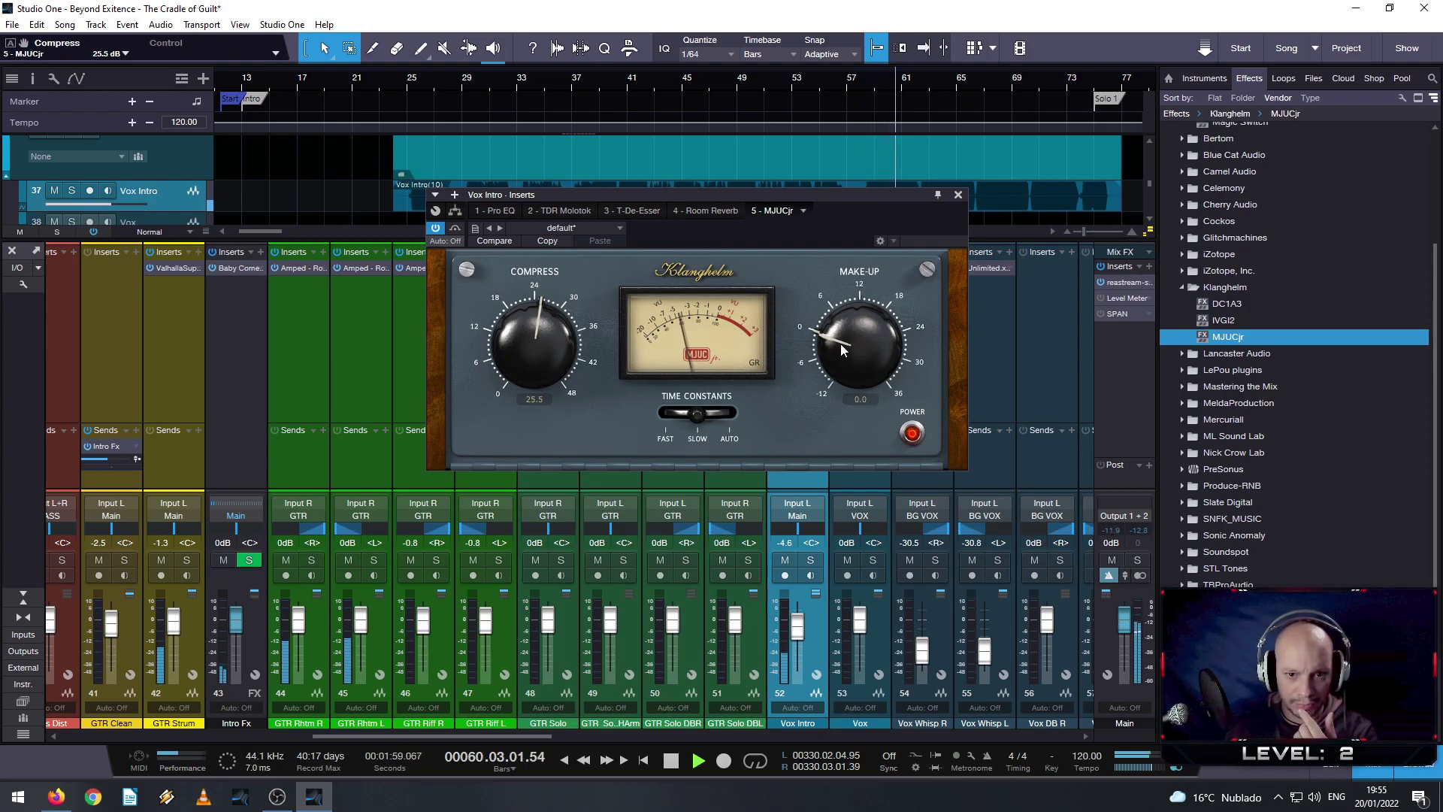
- Set MJUCjr's Make-up gain to 6.8 dB and compare the vocal with the compressor bypassed and active
drag(841, 368, 840, 343)
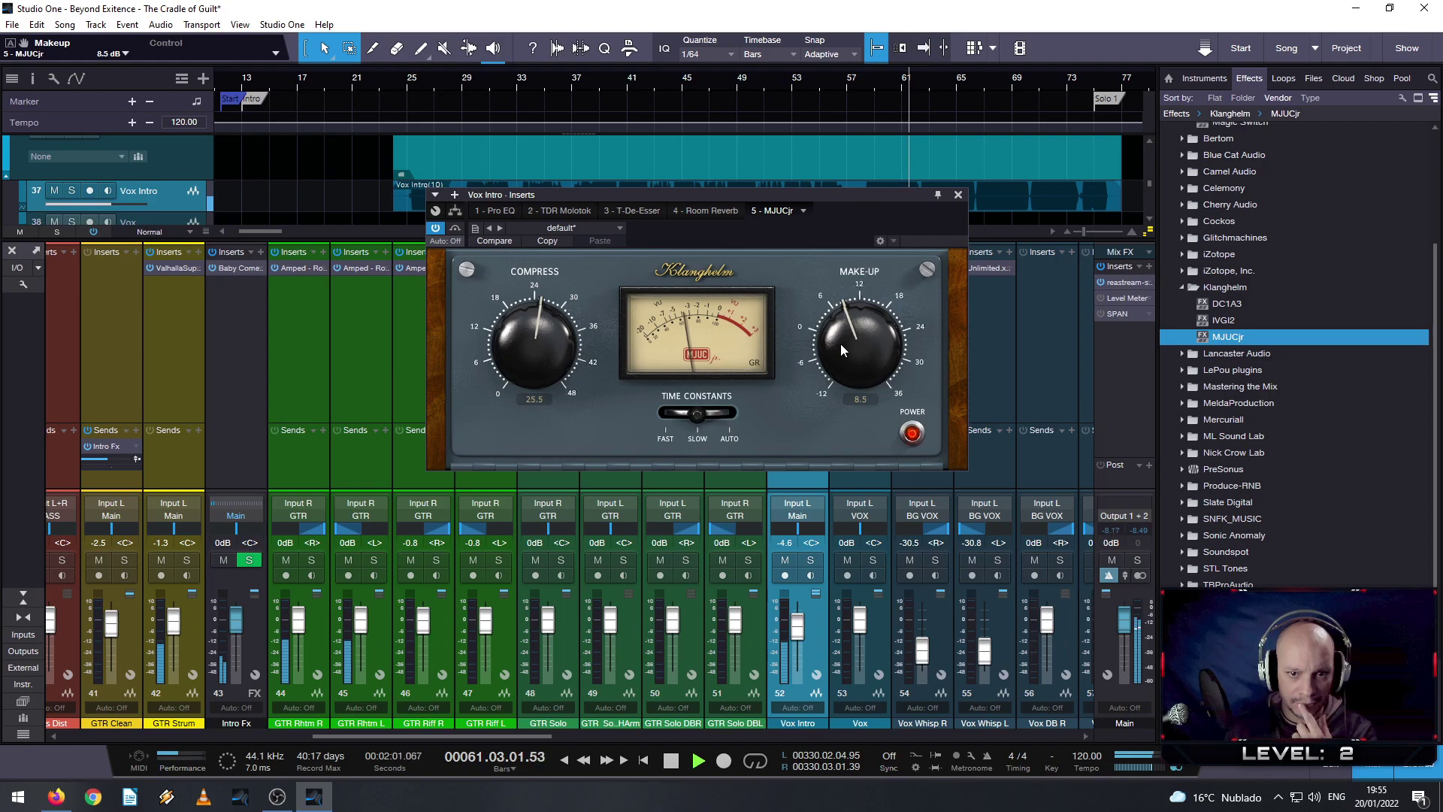
click(434, 229)
click(435, 228)
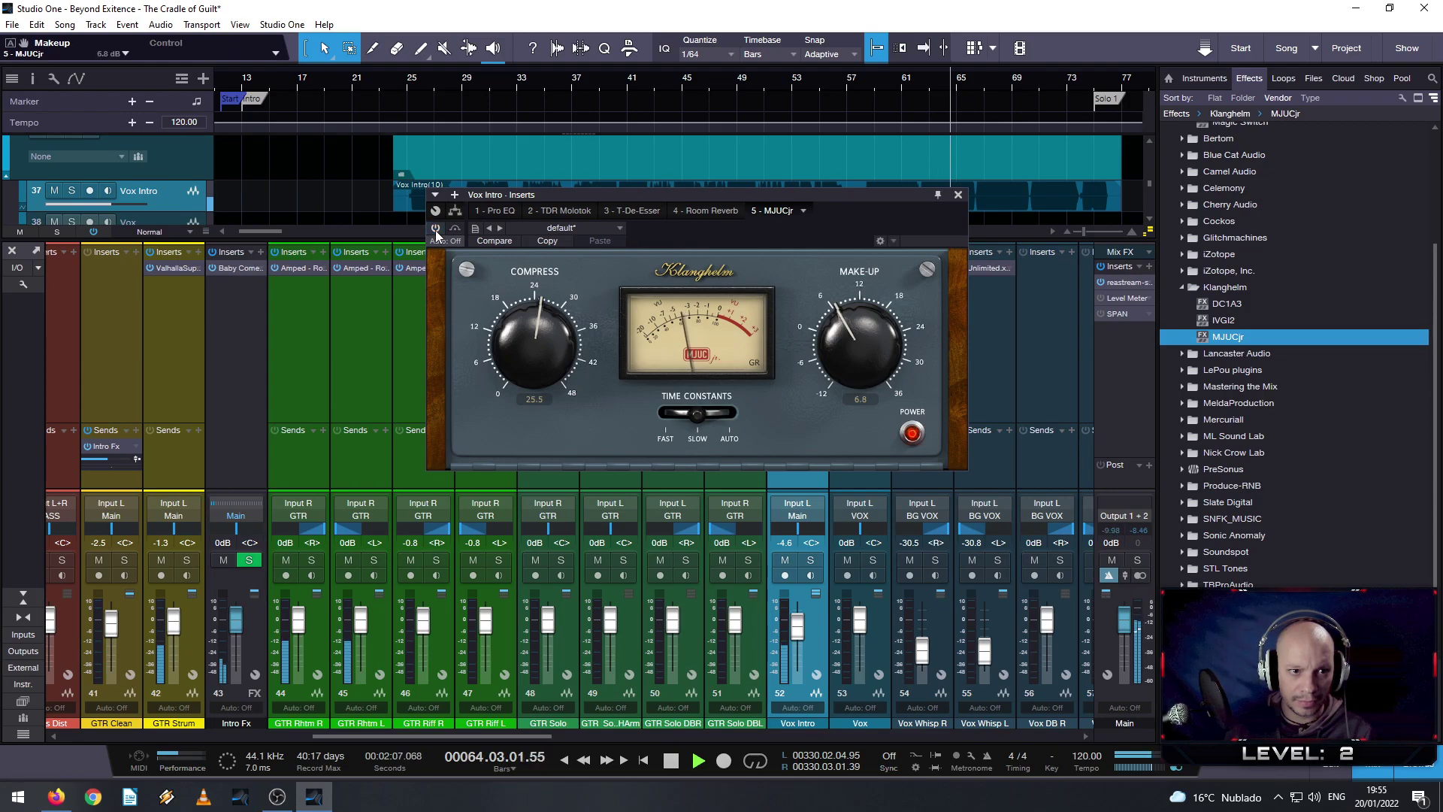
click(614, 79)
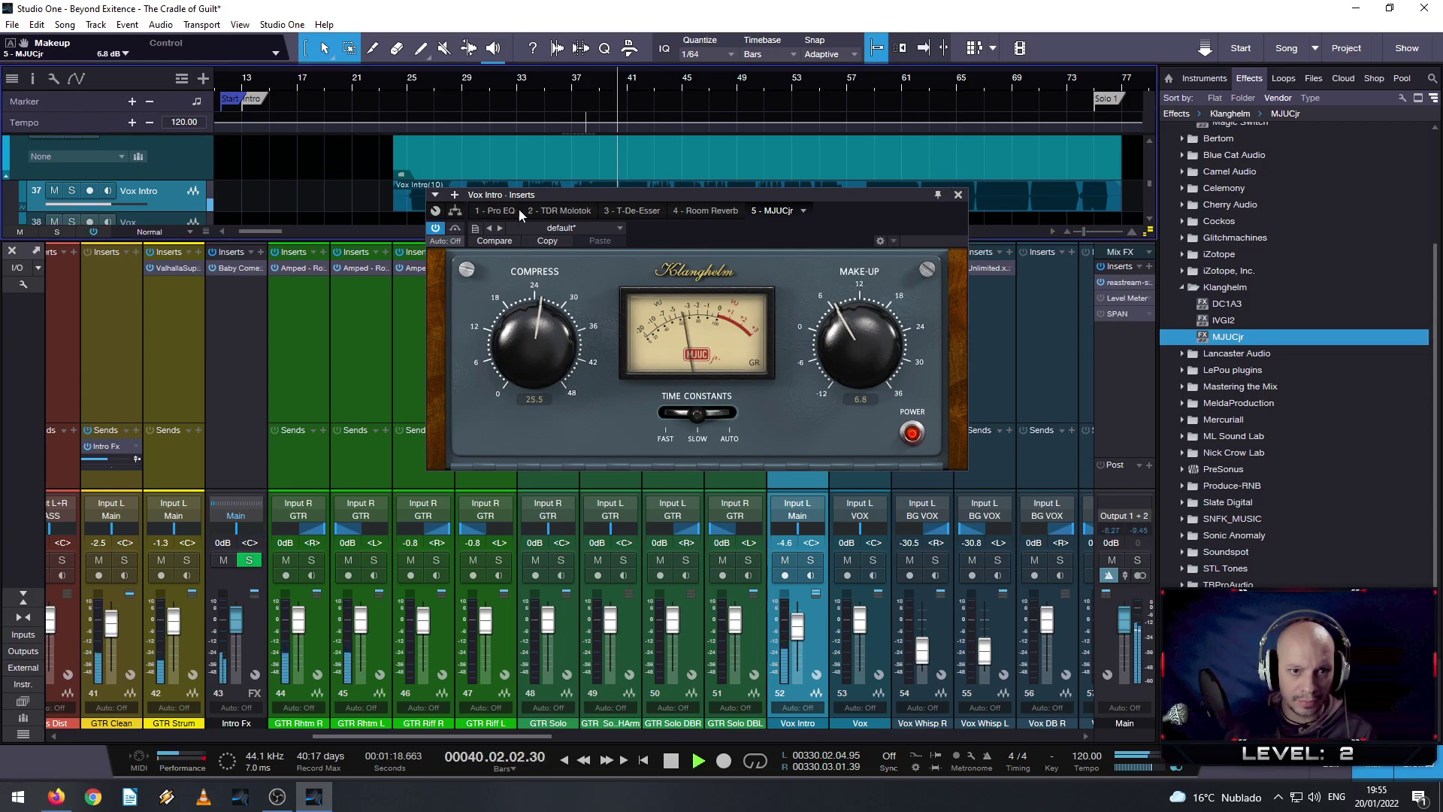
click(435, 228)
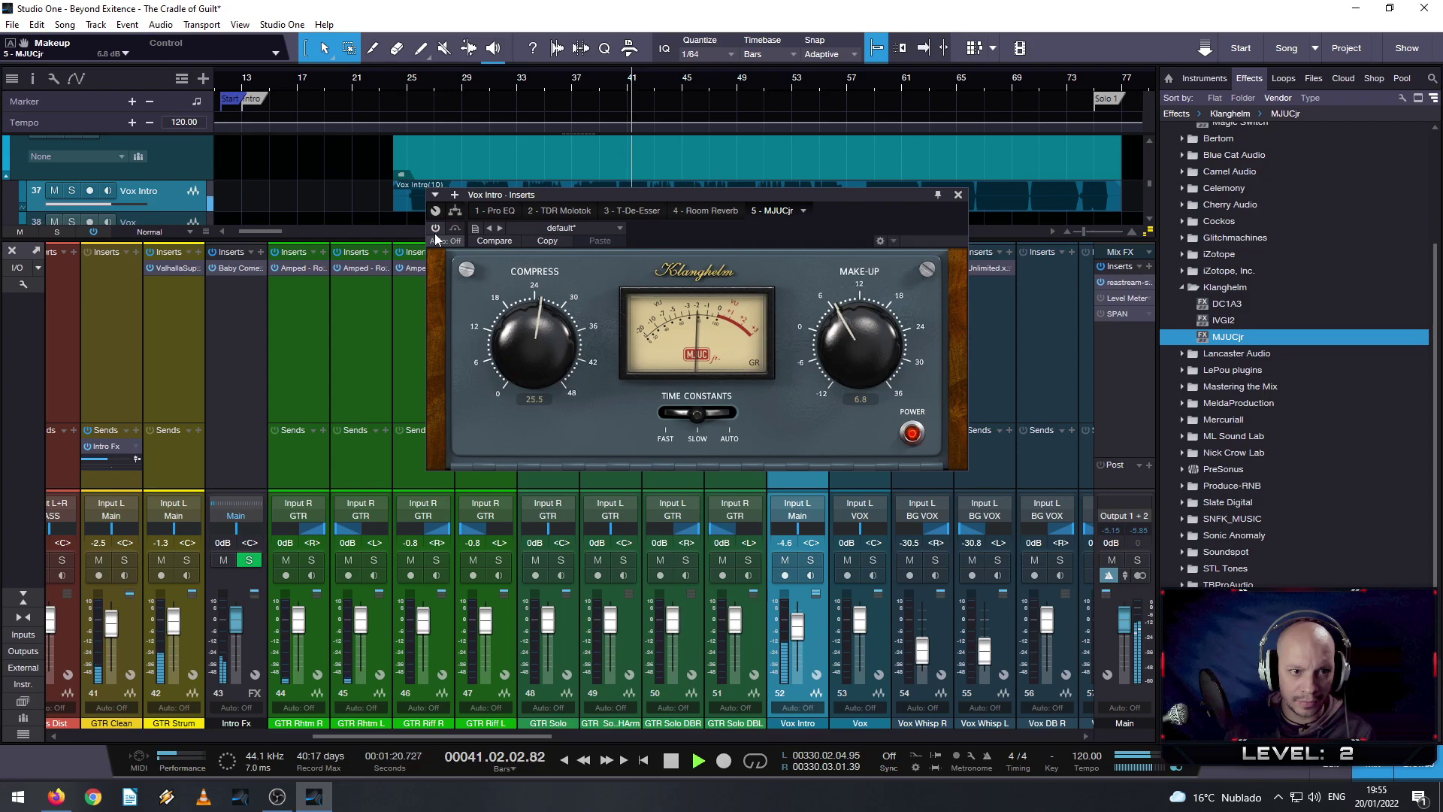
click(434, 230)
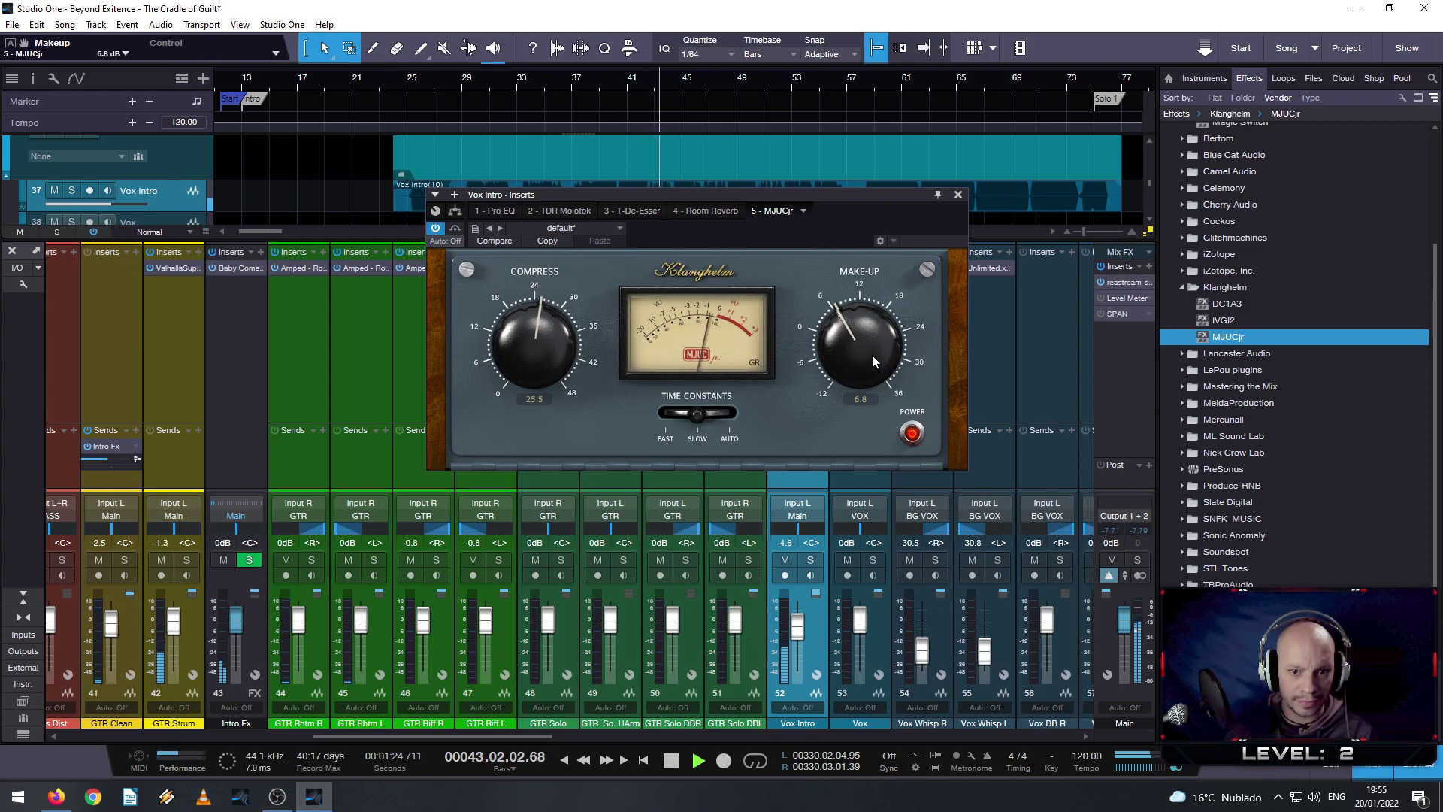
- Lower MJUCjr's Make-up gain to about 5 dB, matching it against the bypassed vocal, and close the plug-in
scroll(862, 346, down, 2)
scroll(864, 349, down, 8)
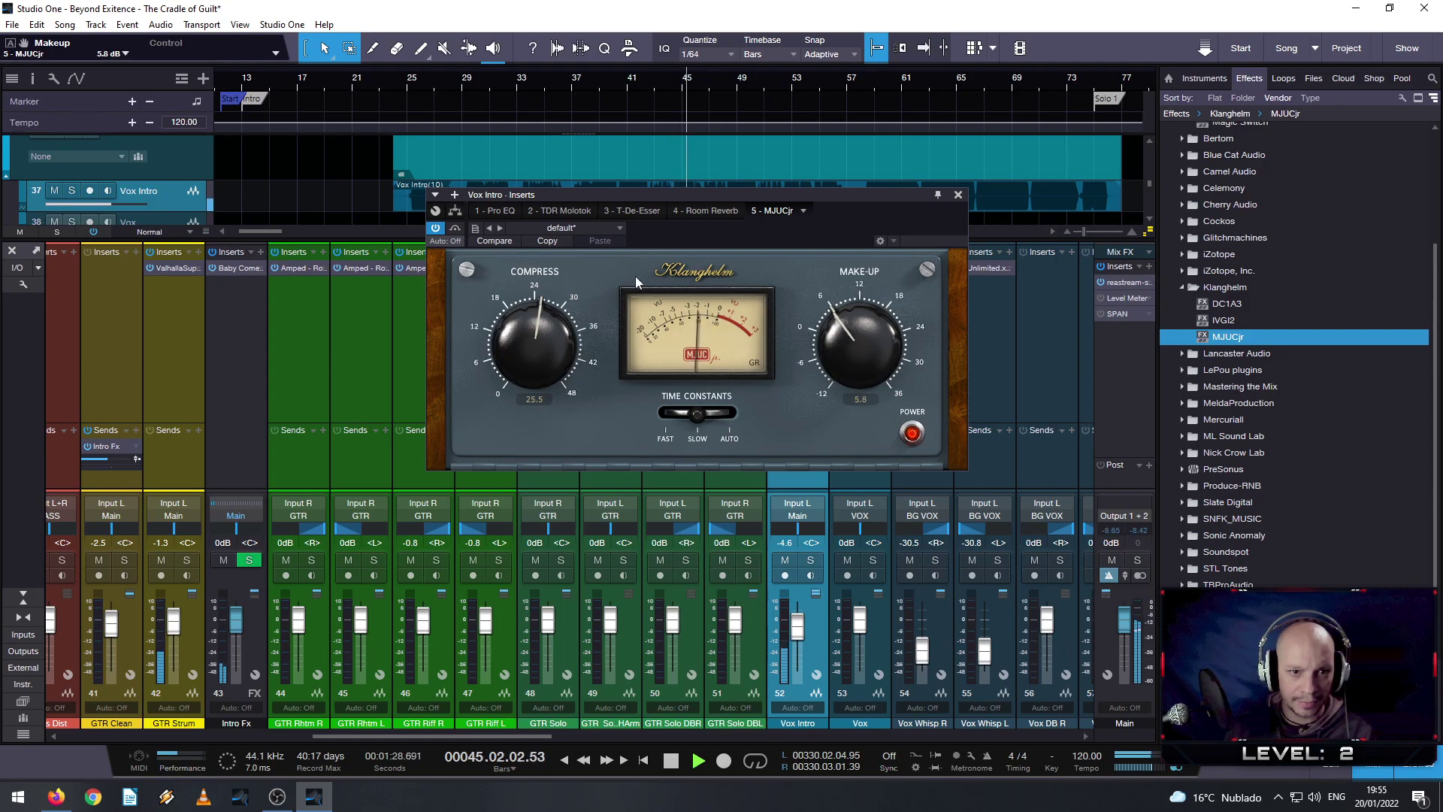
click(436, 227)
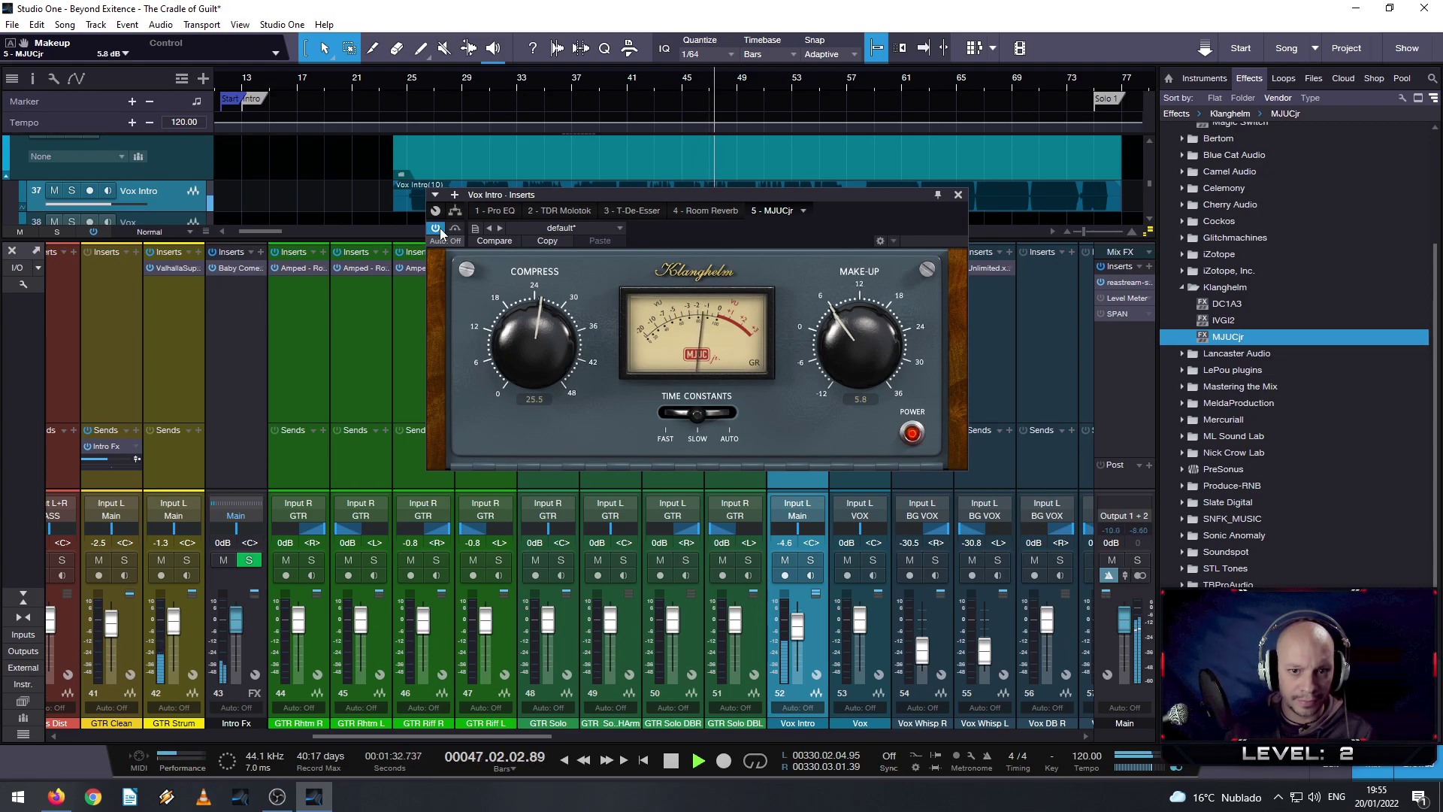
click(436, 229)
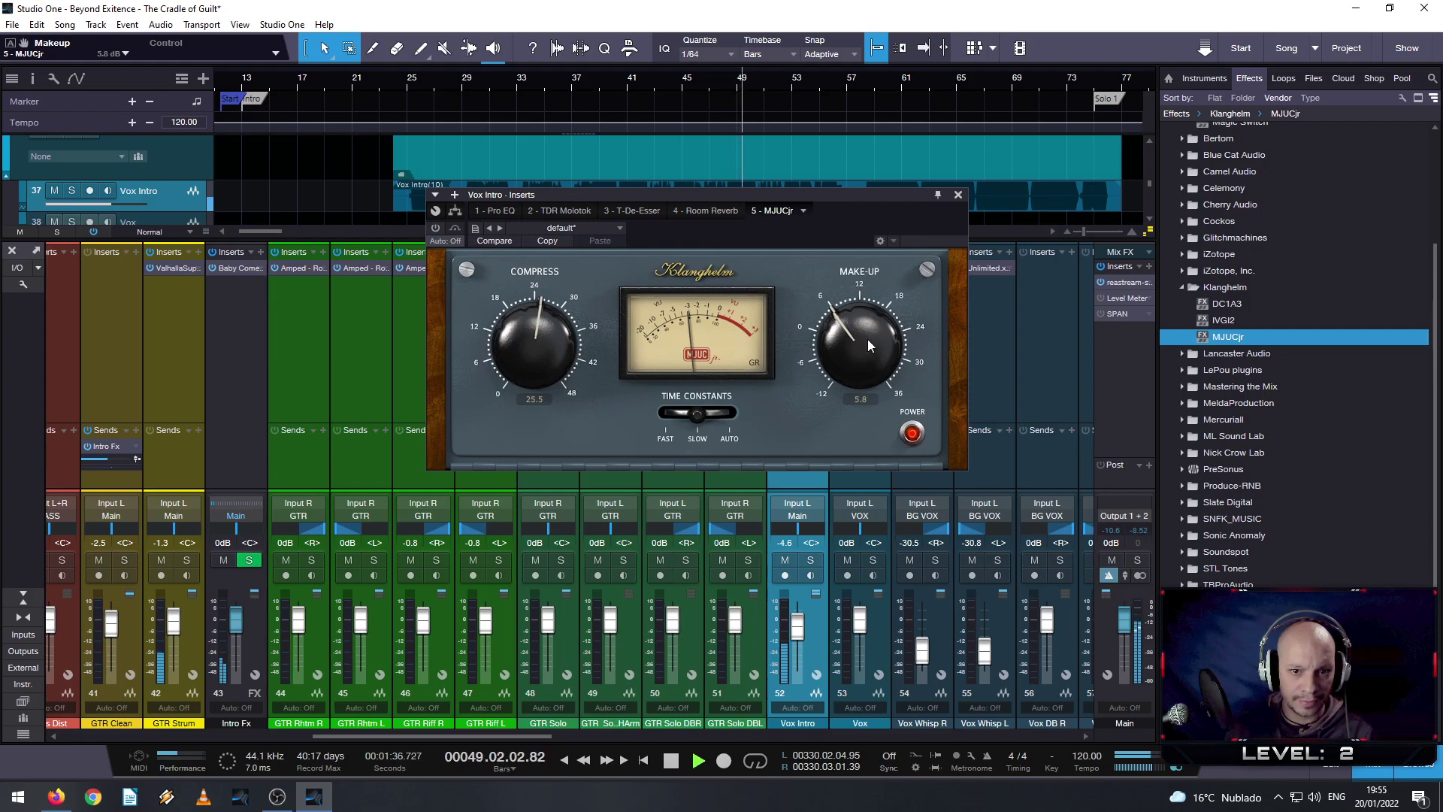
drag(868, 340, 869, 344)
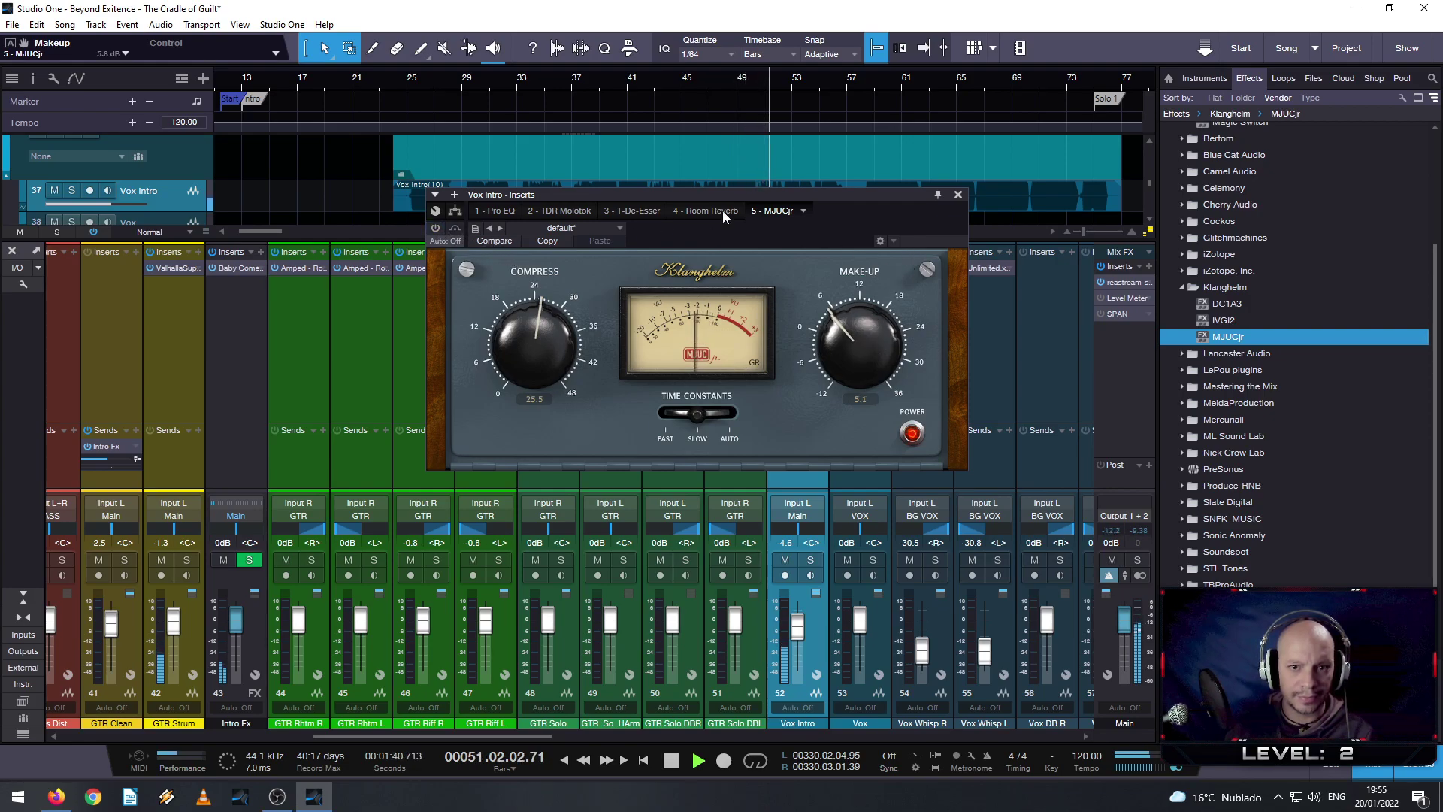
click(957, 195)
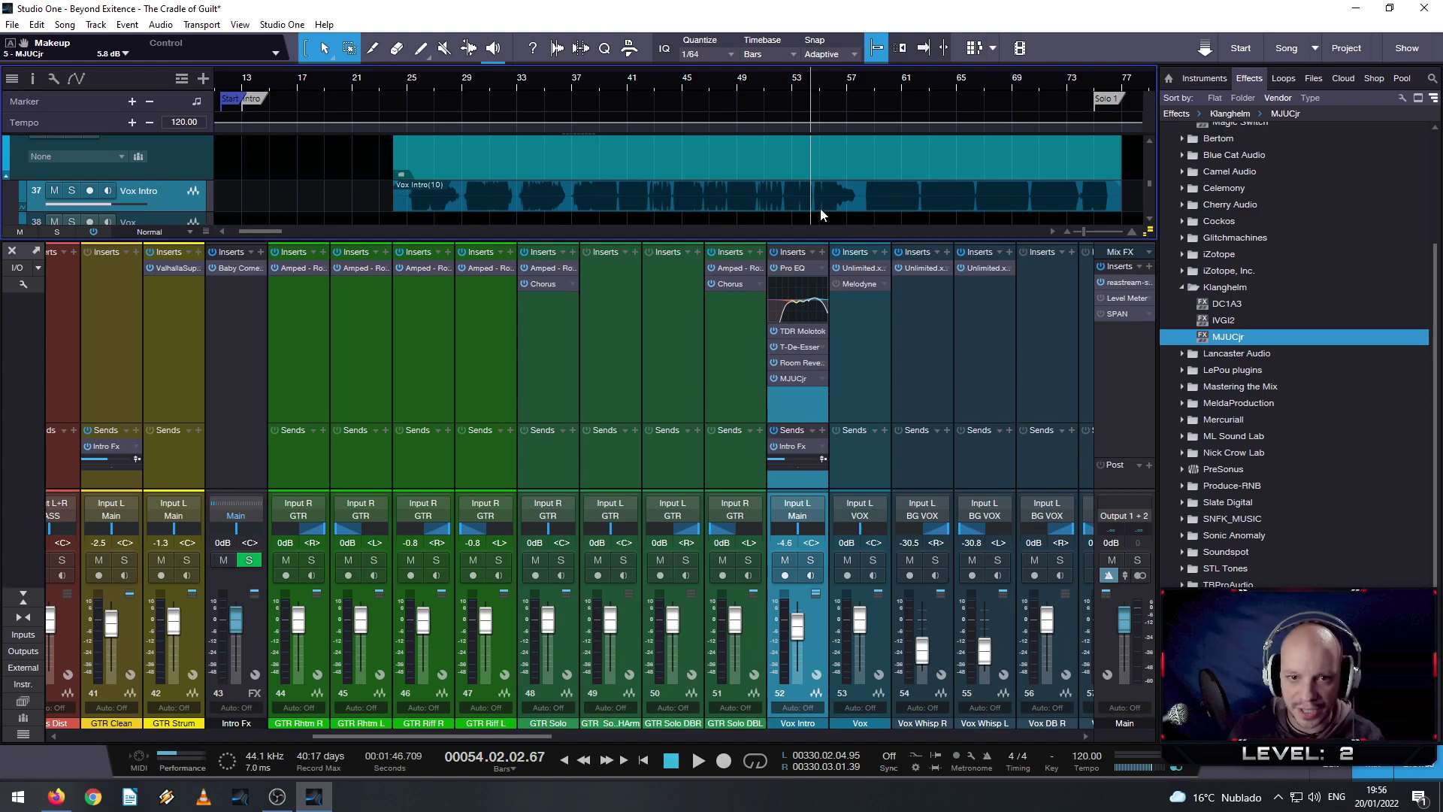
- Play the song from bar 51 and solo the Vox Intro channel
click(765, 80)
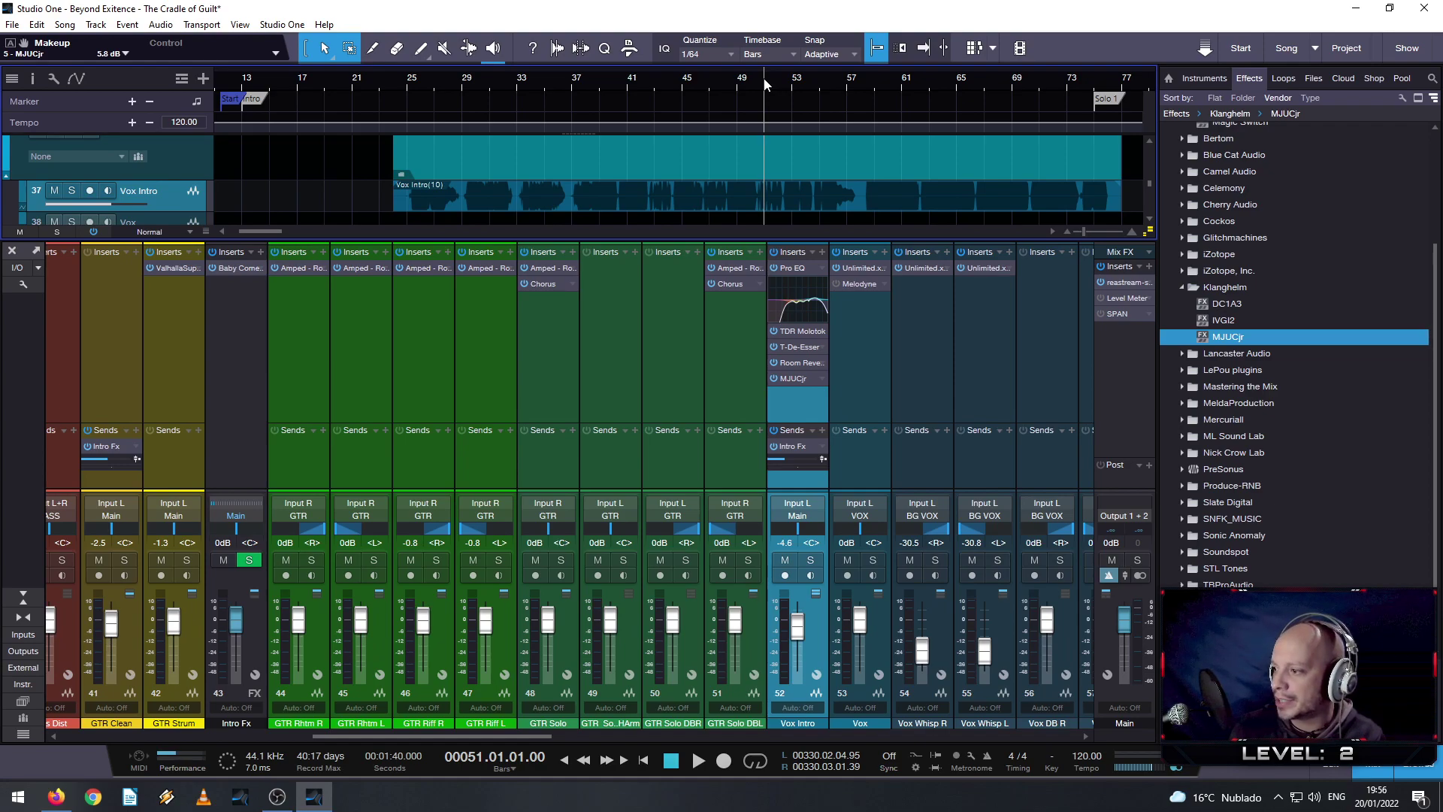
key(space)
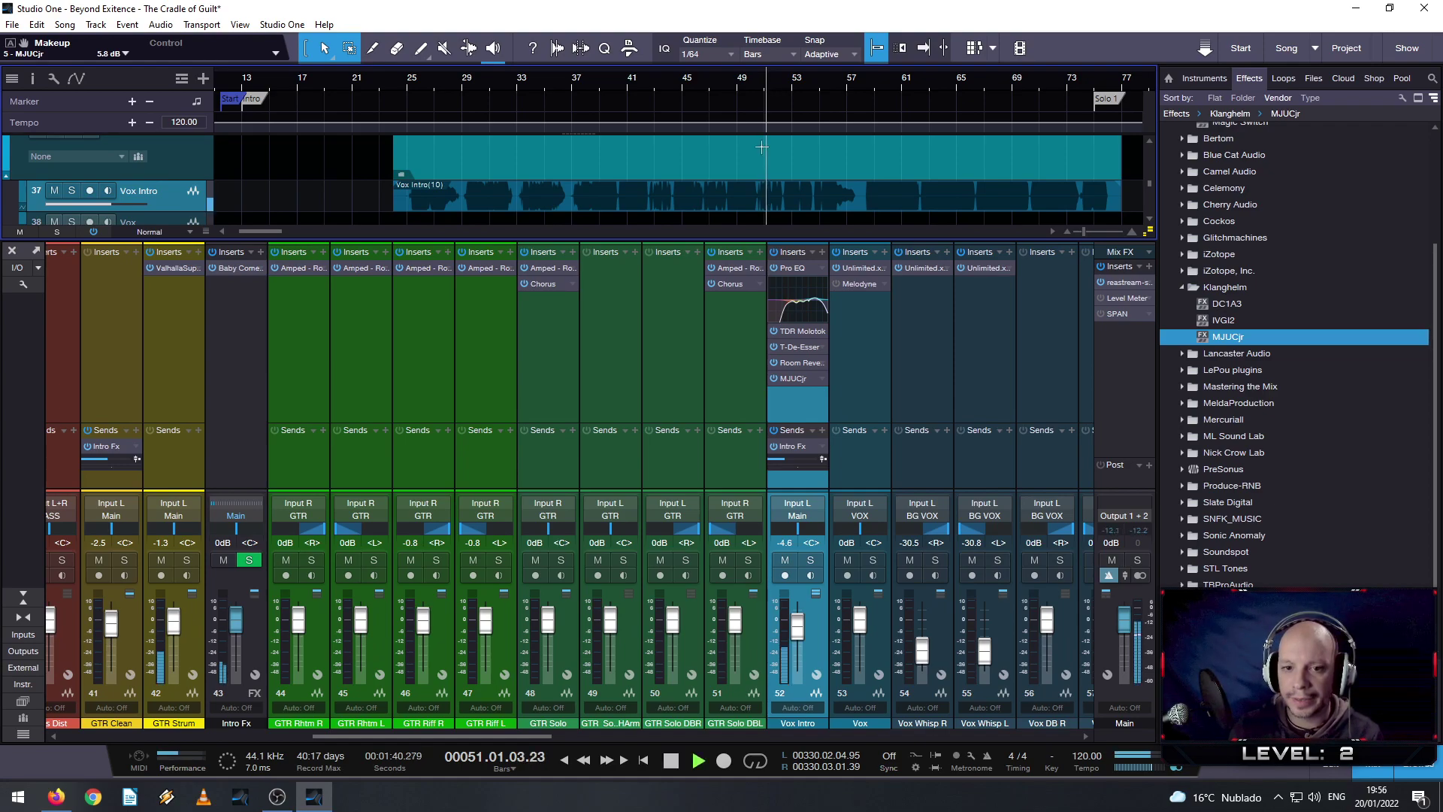
click(808, 560)
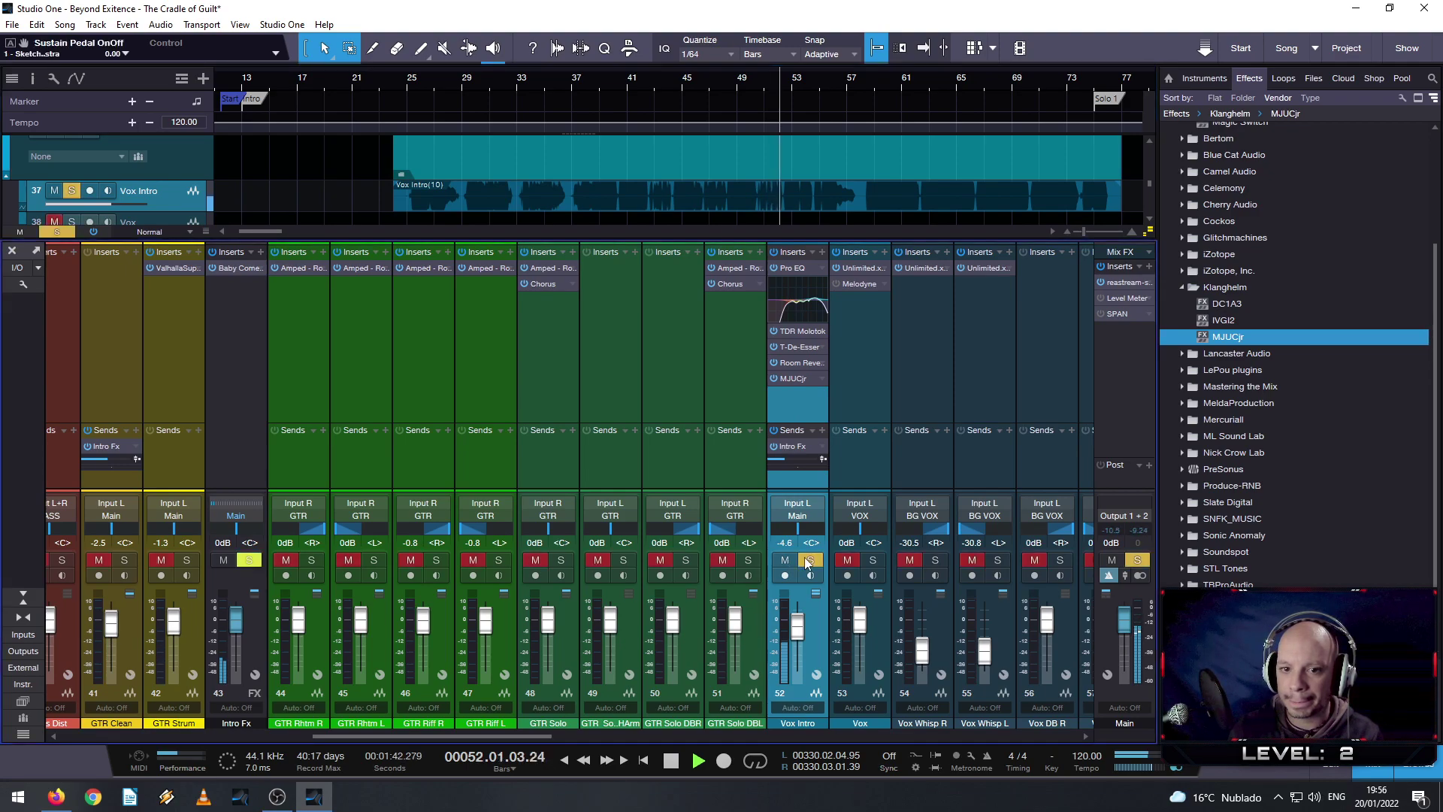
- Compare the soloed Vox Intro vocal with all of its insert effects bypassed and active
click(774, 253)
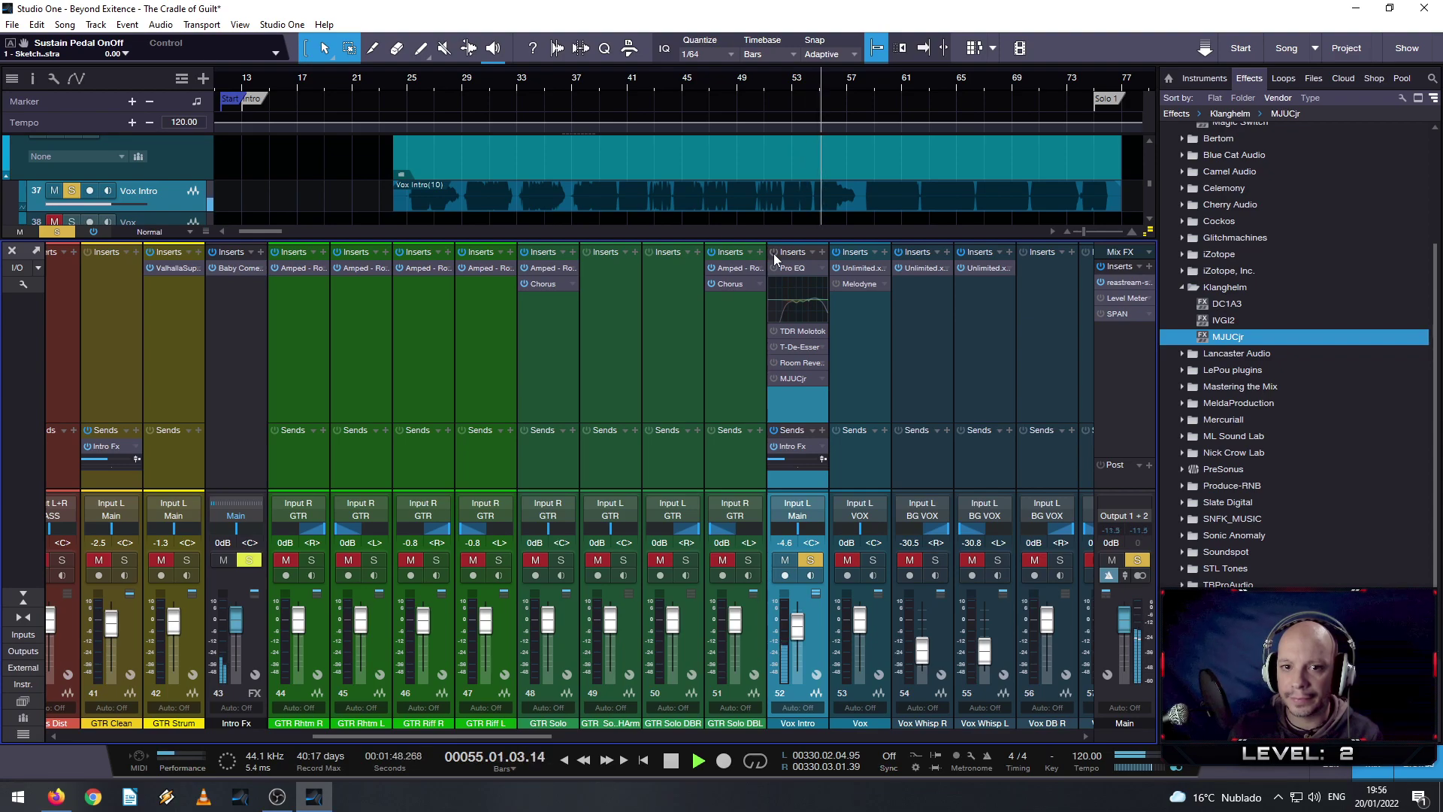
click(773, 252)
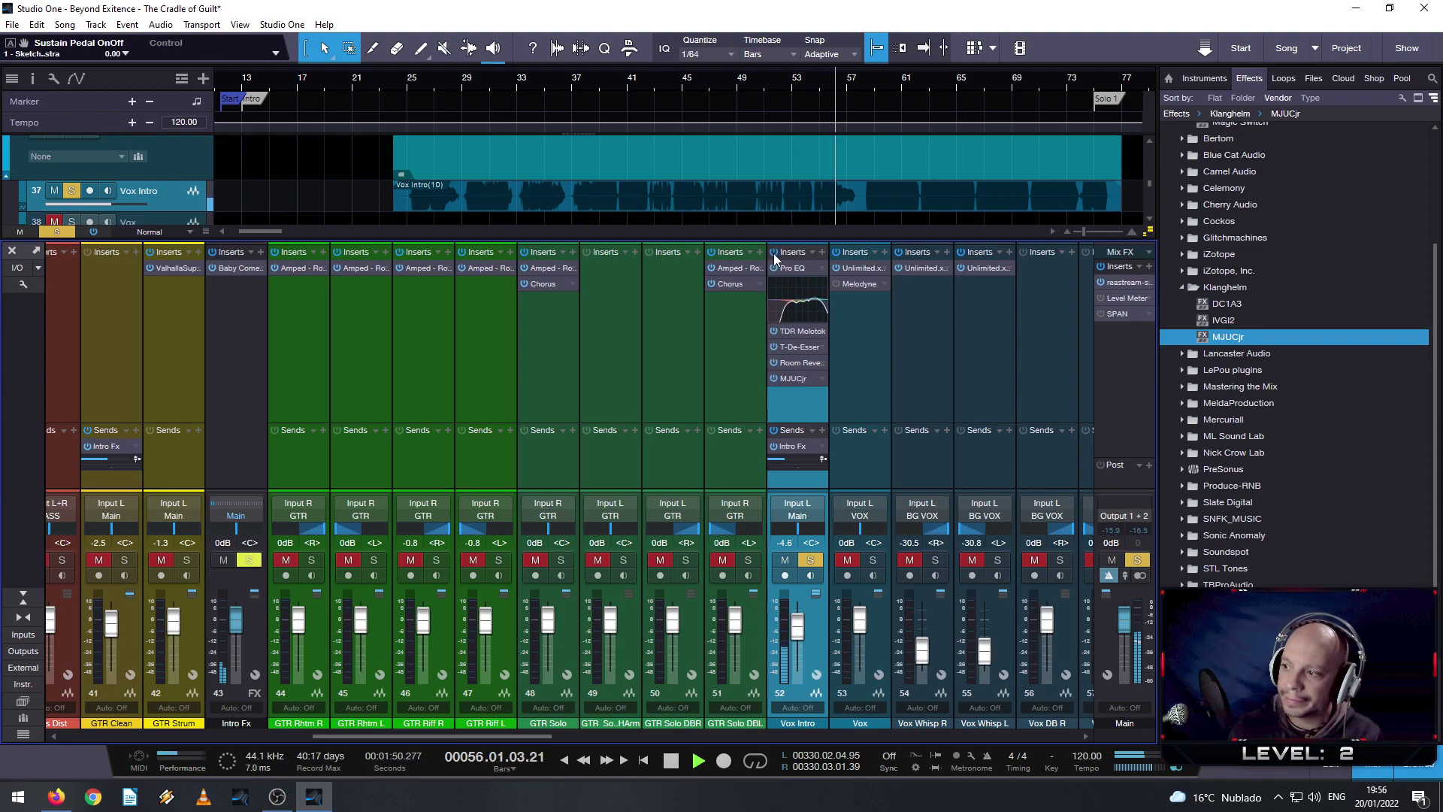
- Play from bar 27, unsolo the Vox Intro channel and lower its volume to -5.4 dB
click(437, 77)
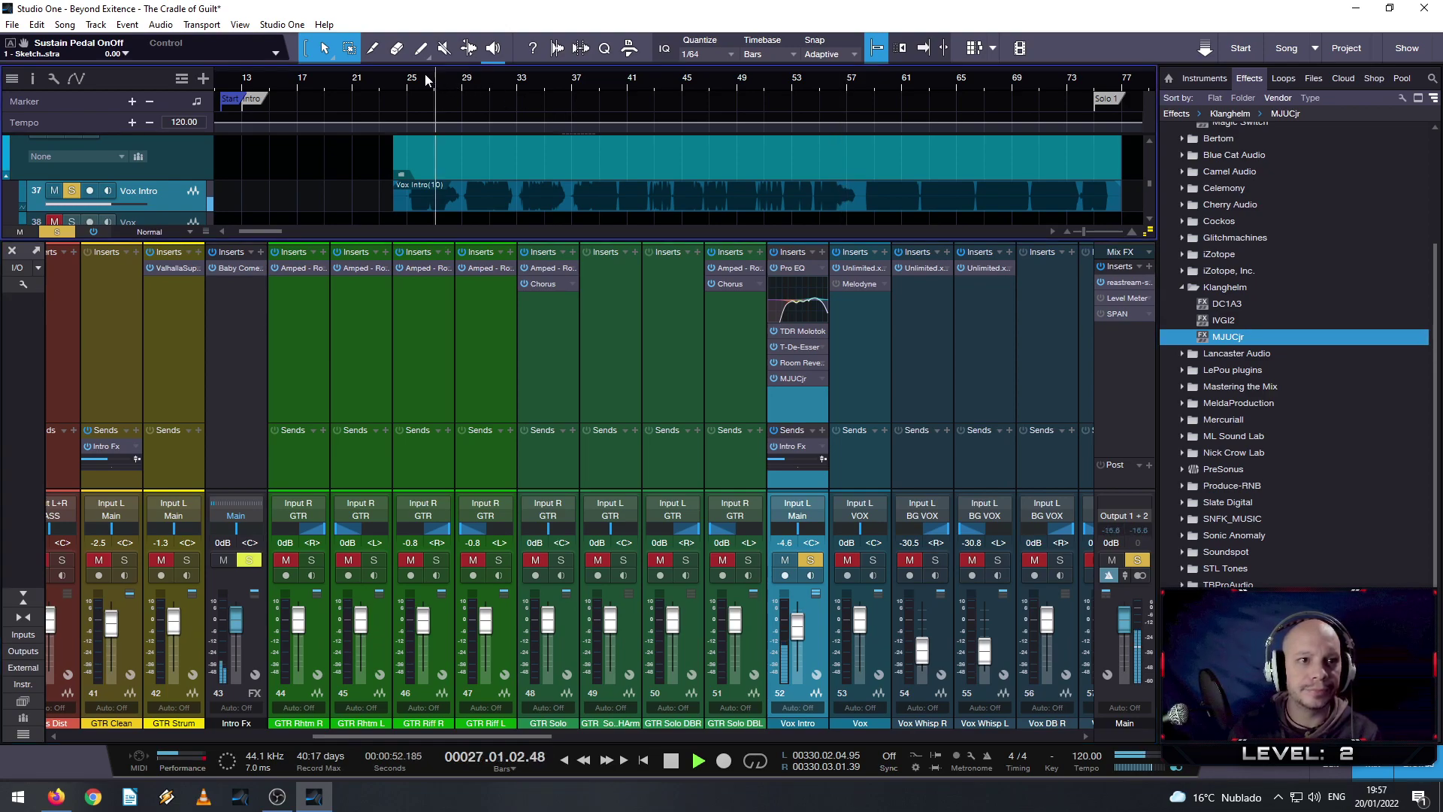
click(810, 560)
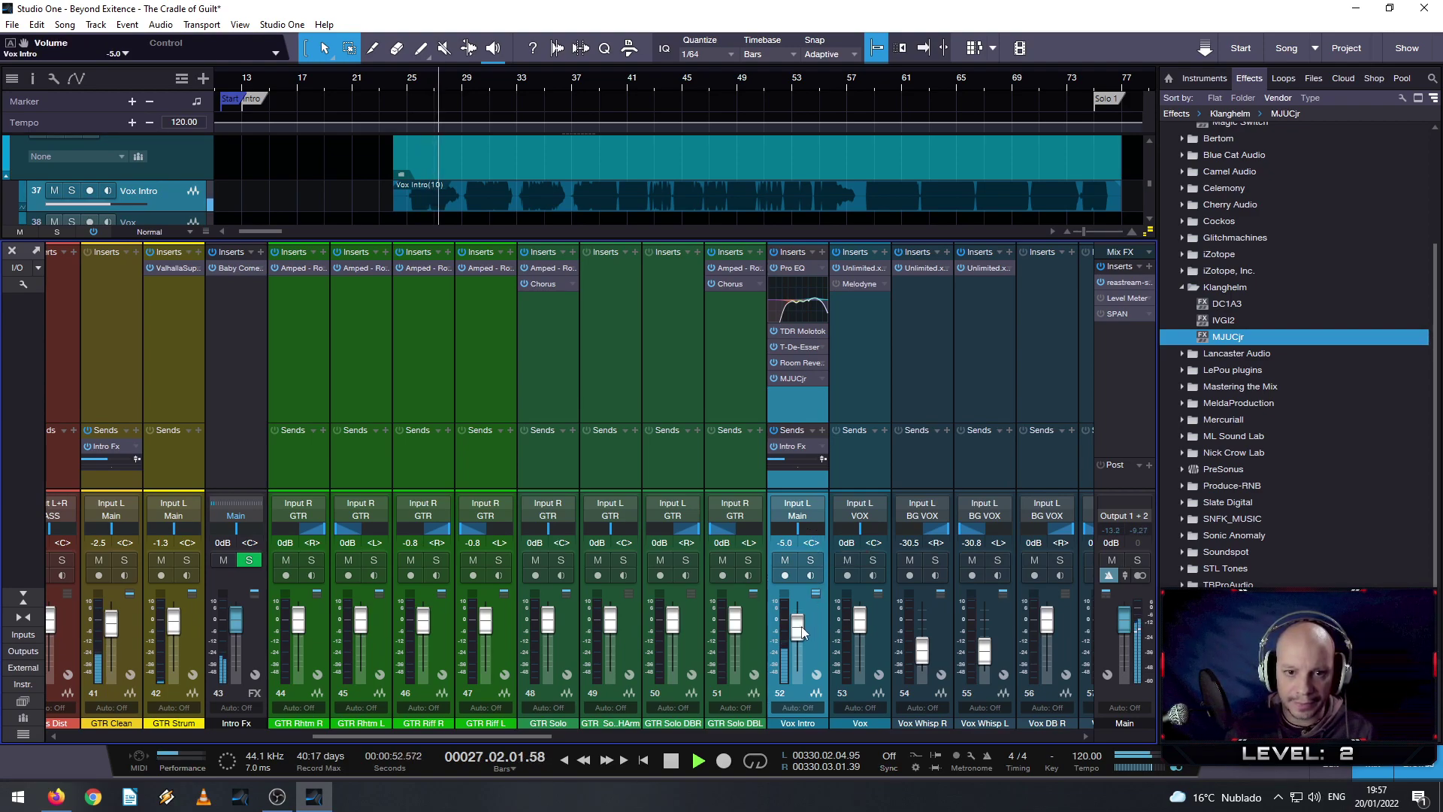
scroll(801, 631, down, 2)
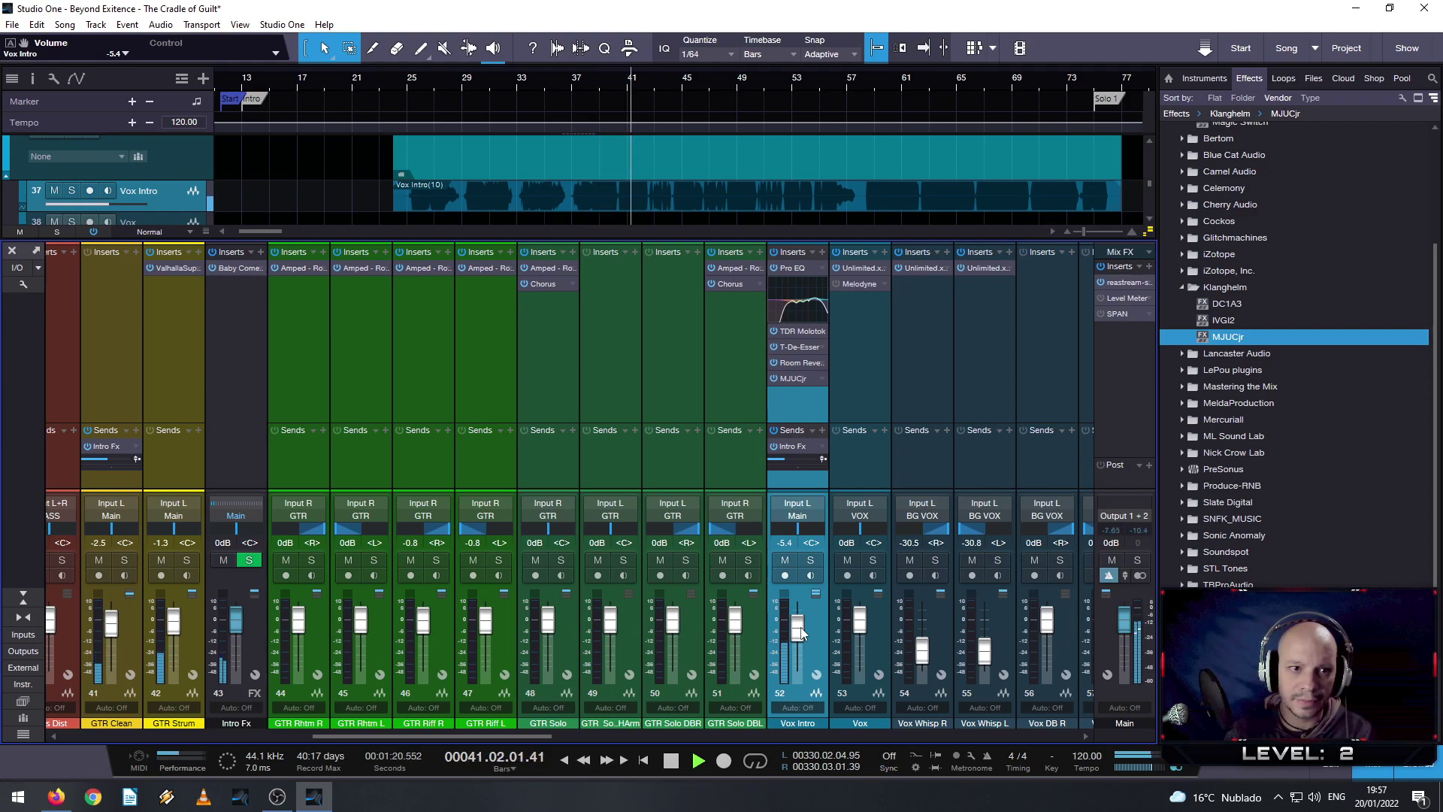
- Replay the intro from several points and raise the Vox Intro volume, trying -4.6 dB and settling on -5.0 dB
click(536, 68)
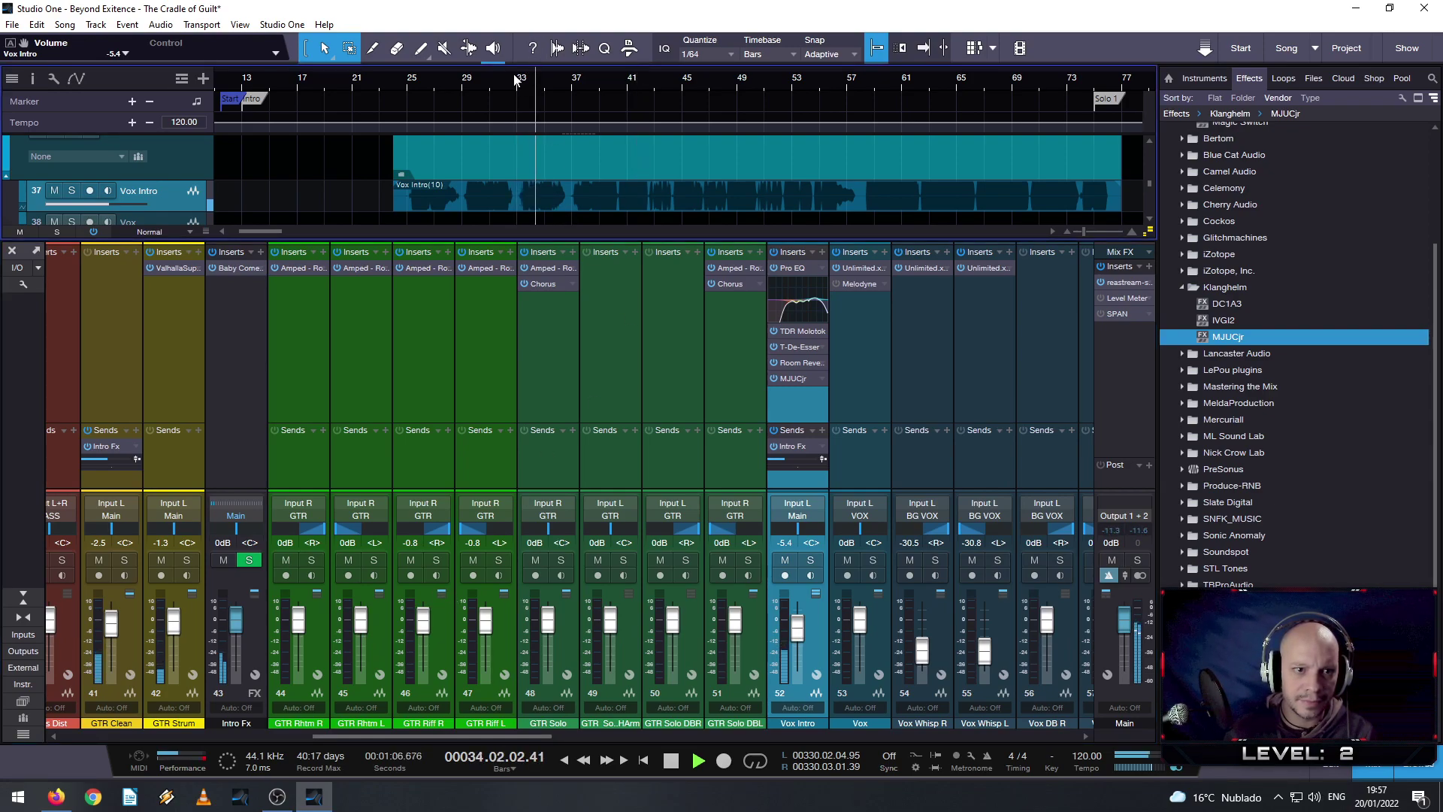
click(487, 75)
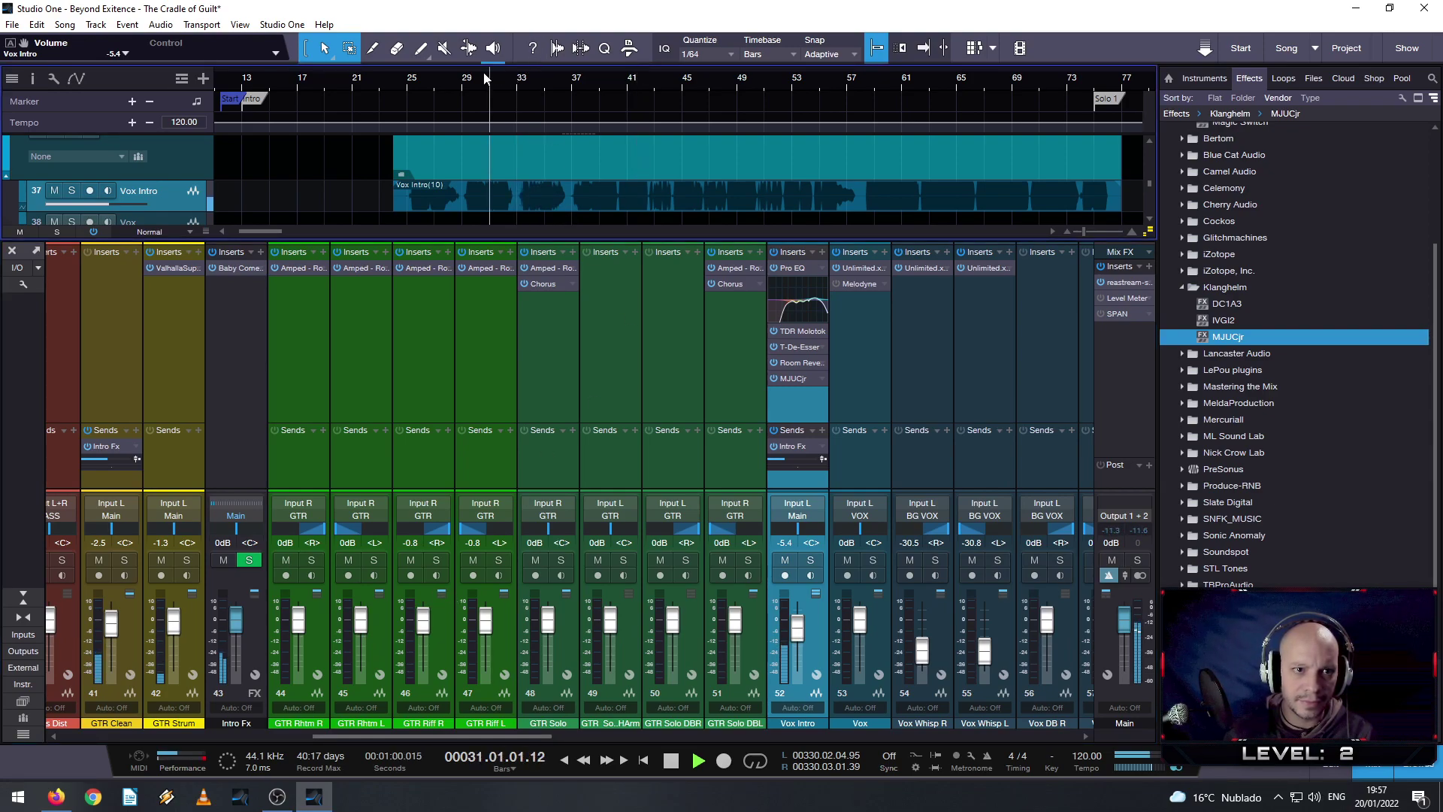
click(431, 74)
click(586, 78)
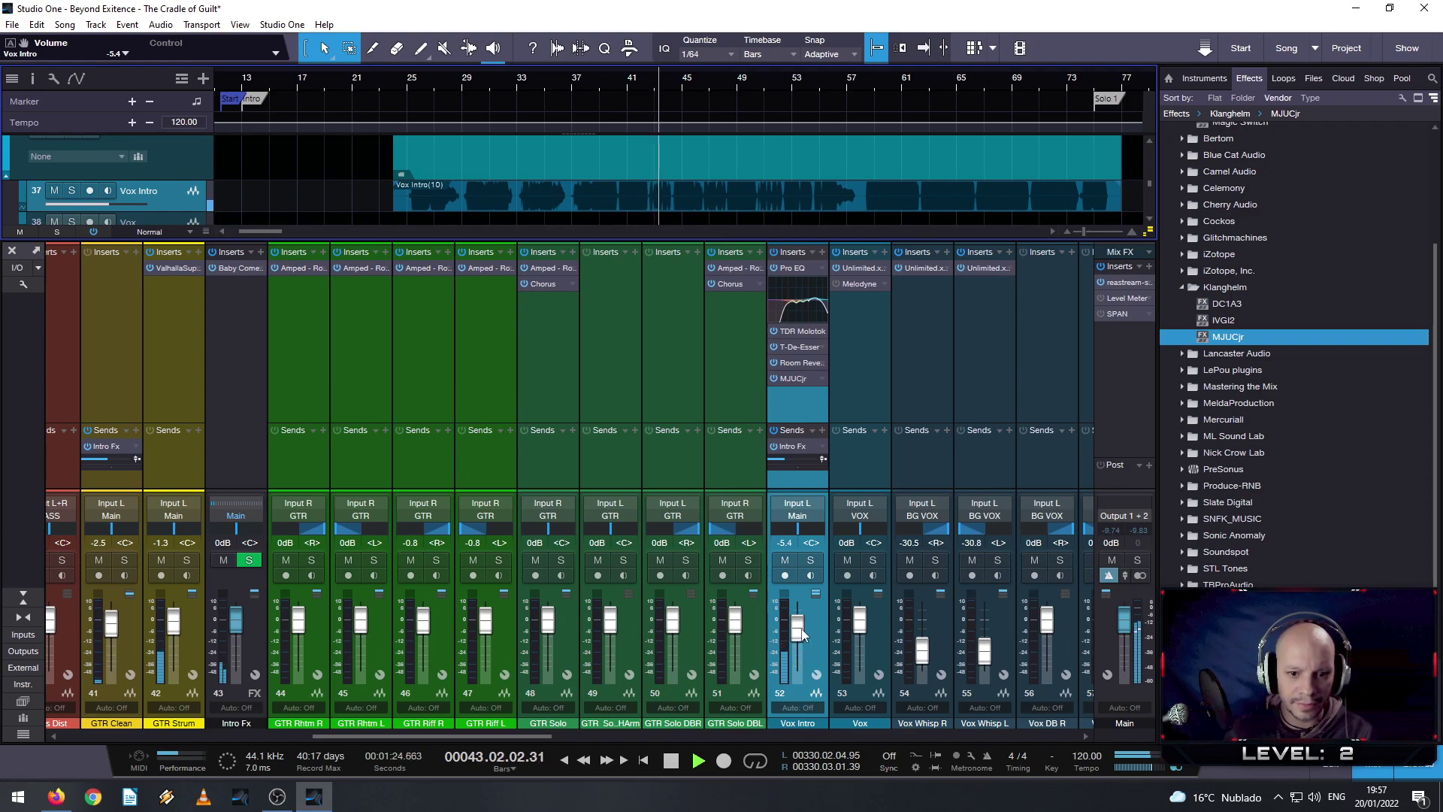
scroll(801, 633, up, 2)
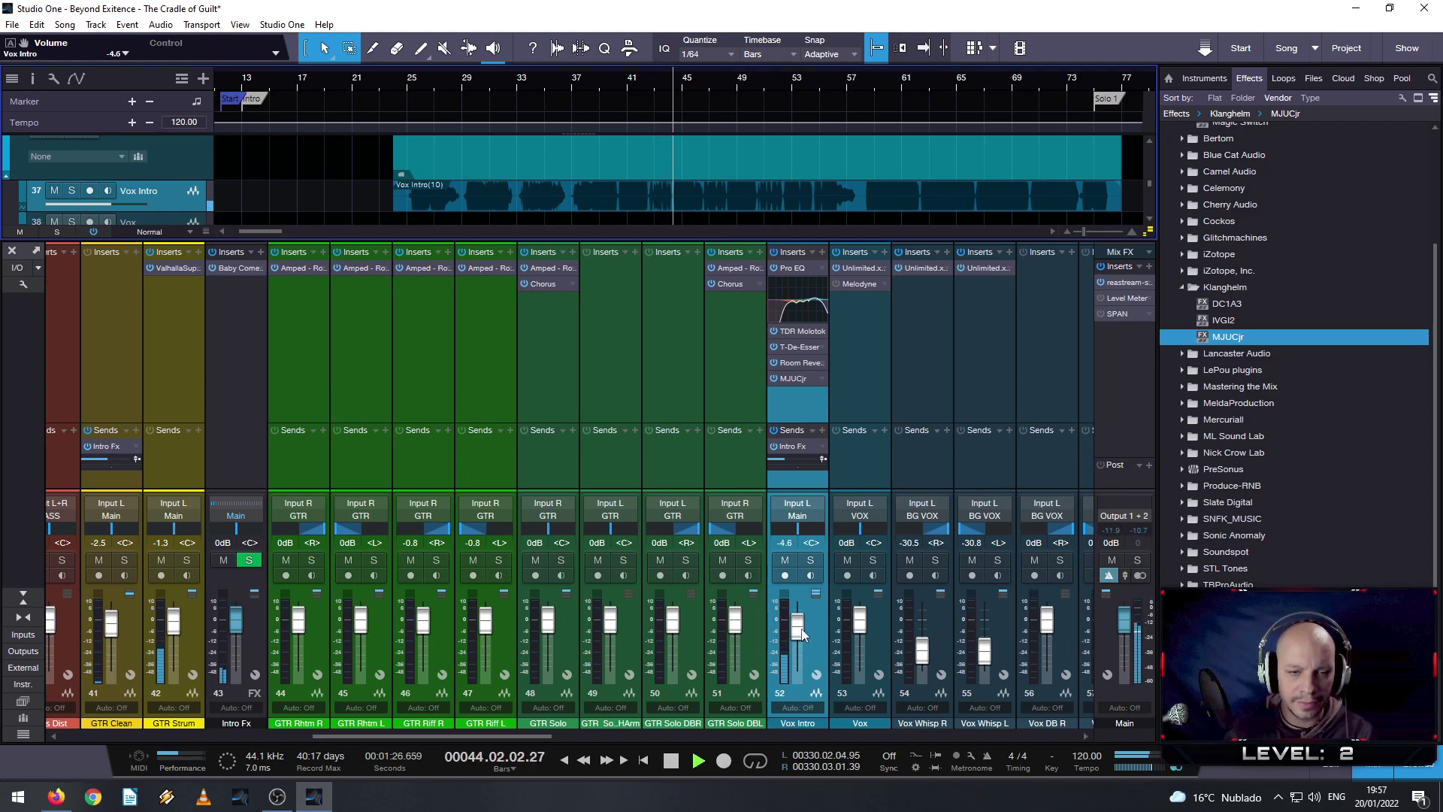
scroll(800, 628, down, 1)
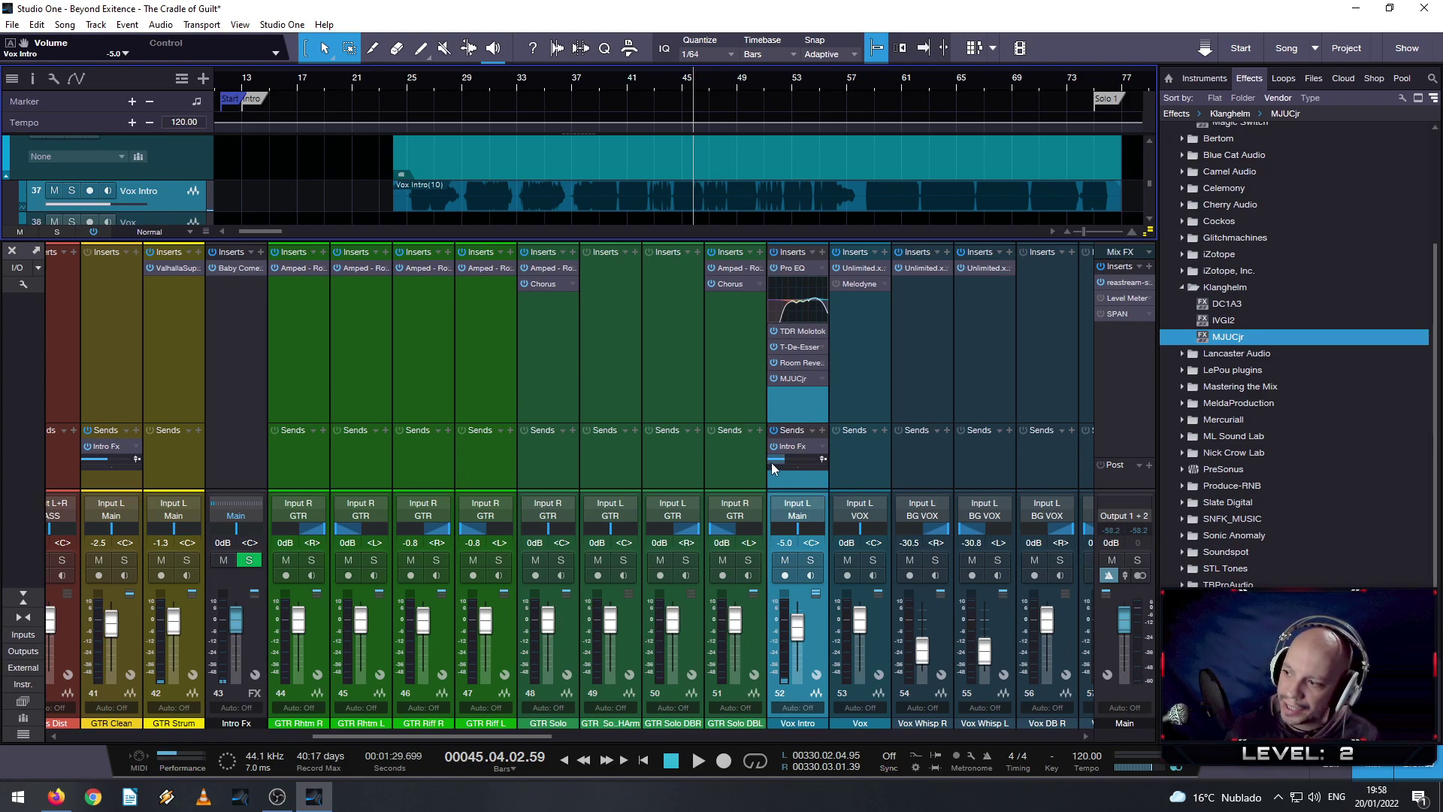
- Resume the song from bar 45 and listen to the Vox Intro vocal in the full mix, pausing once
mouse_move(771, 463)
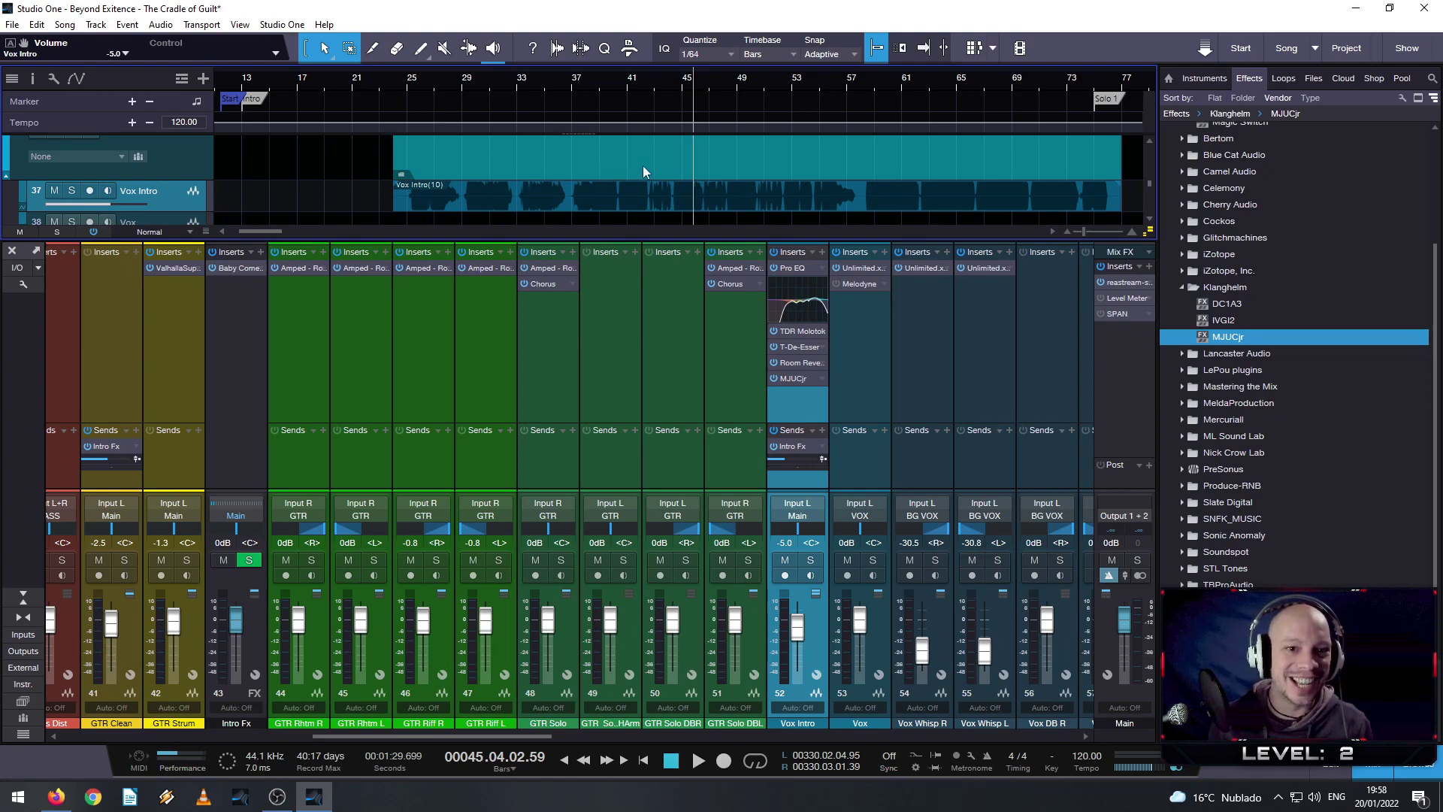
key(space)
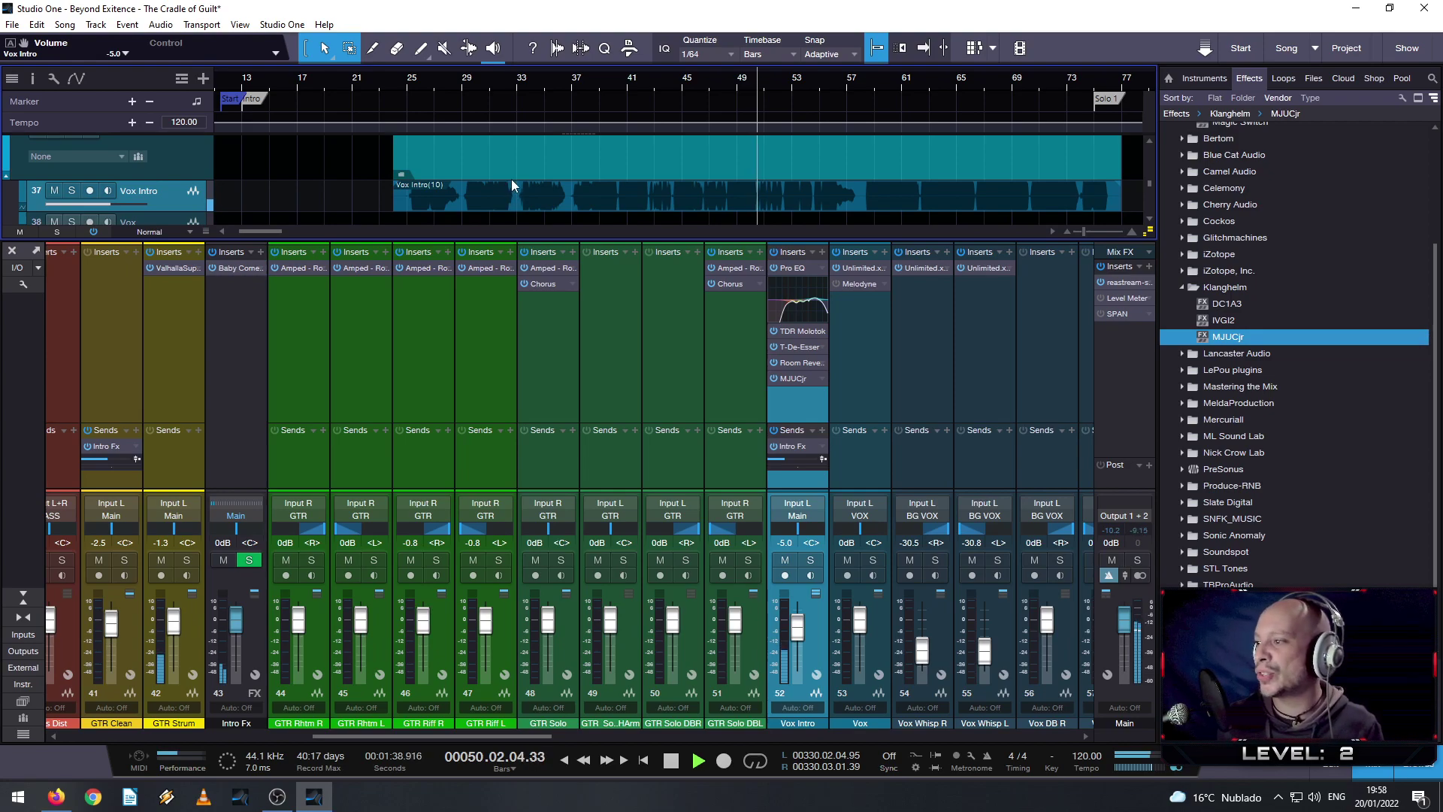
key(space)
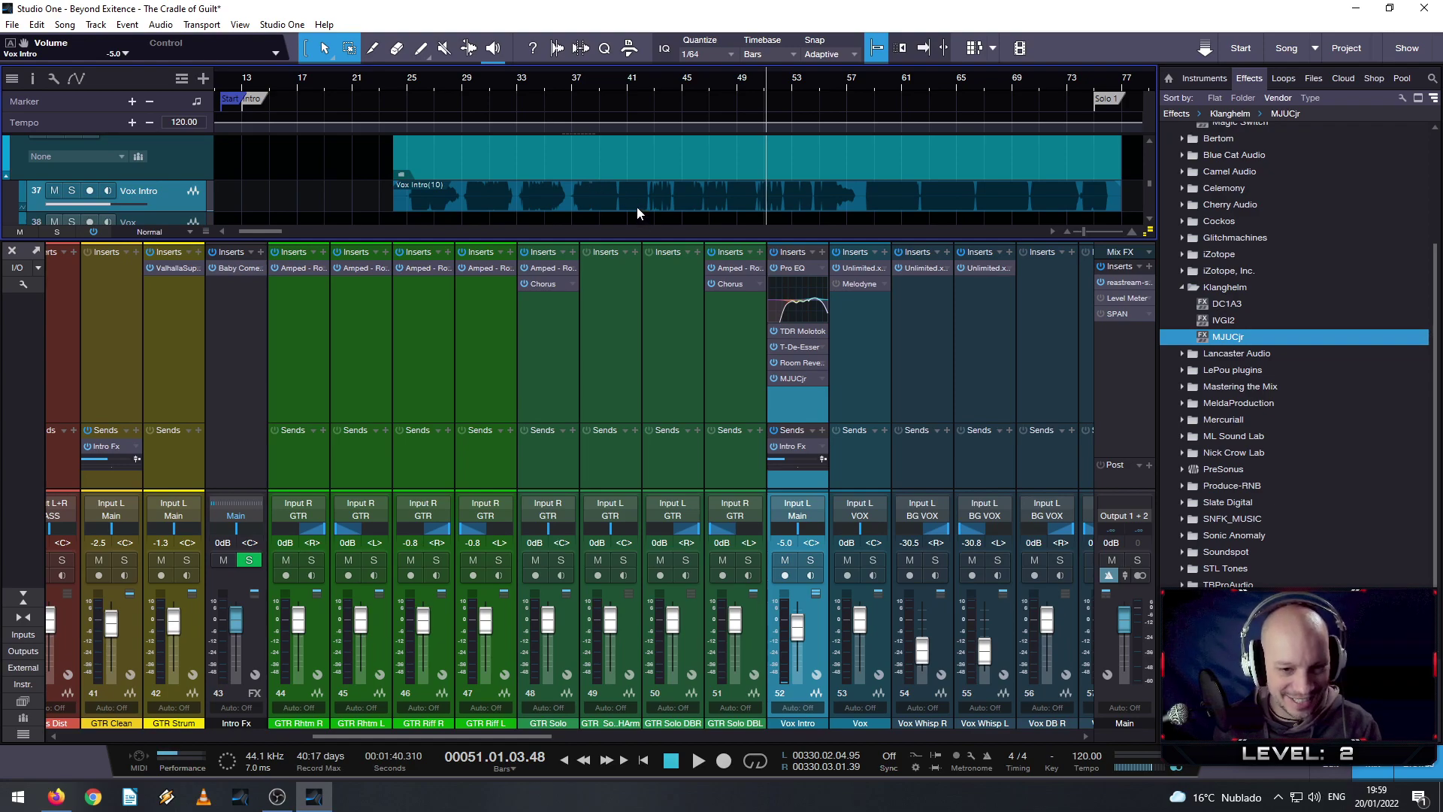
key(space)
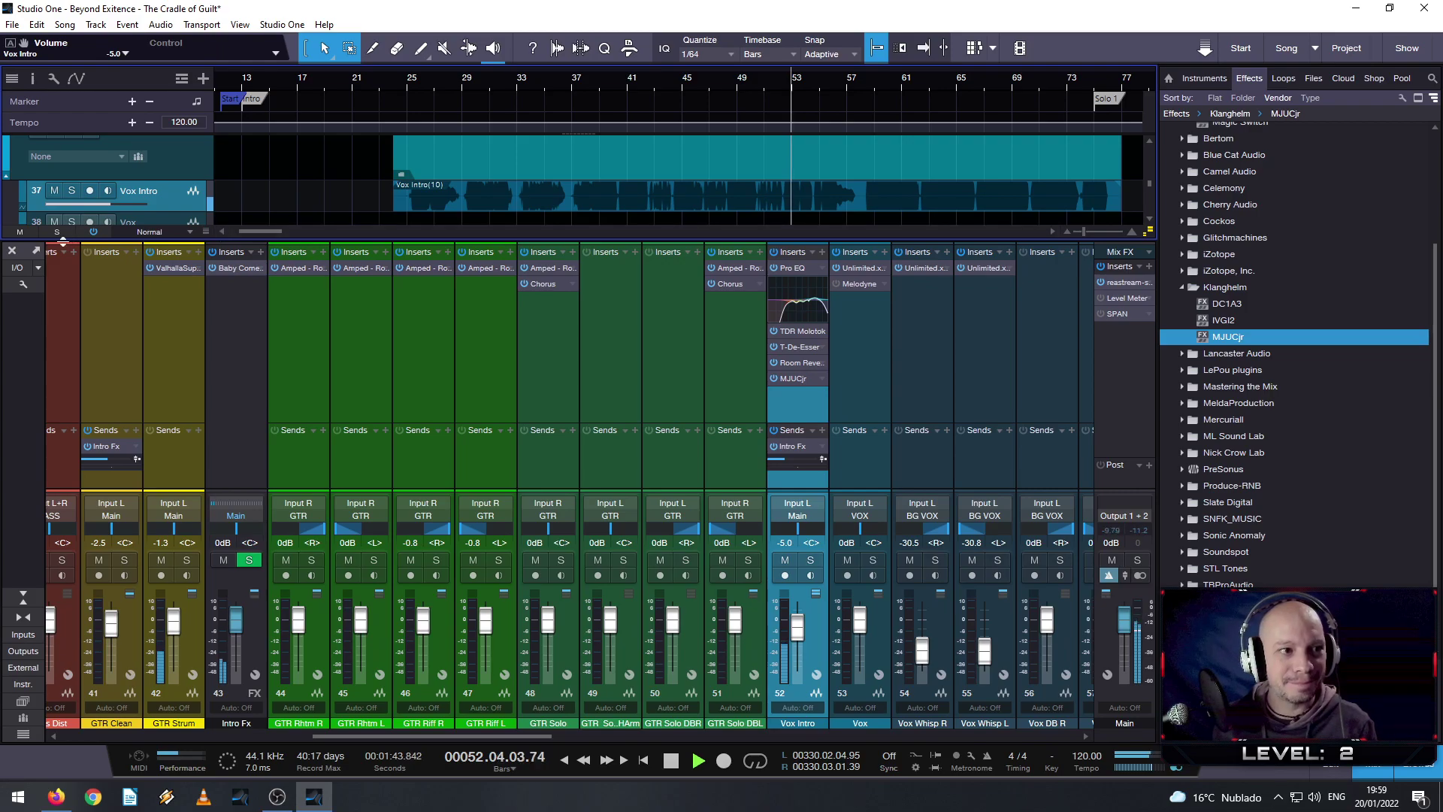
- Hide the mixer console and replay the song from its start at bar 13
click(14, 252)
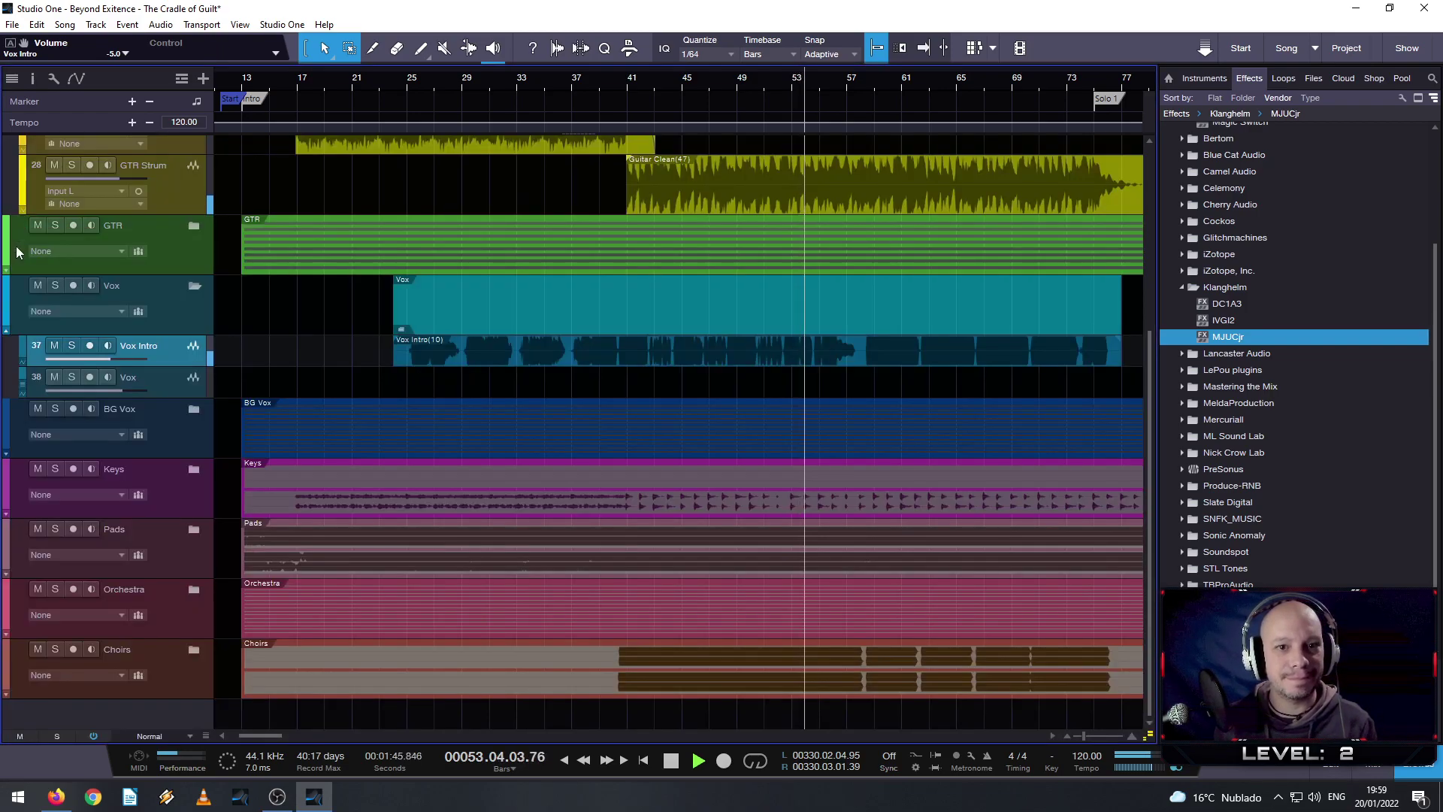
scroll(390, 268, down, 2)
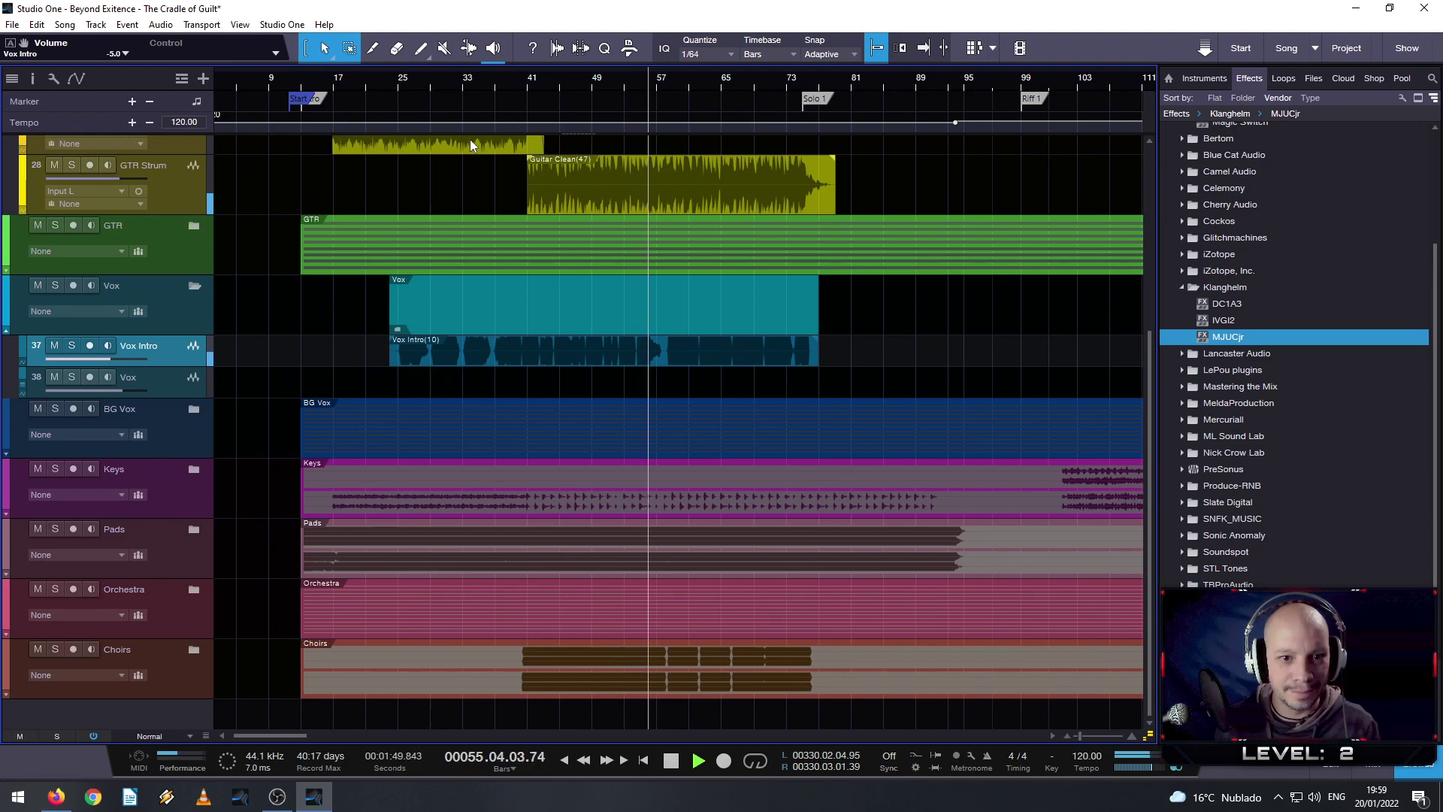
click(300, 80)
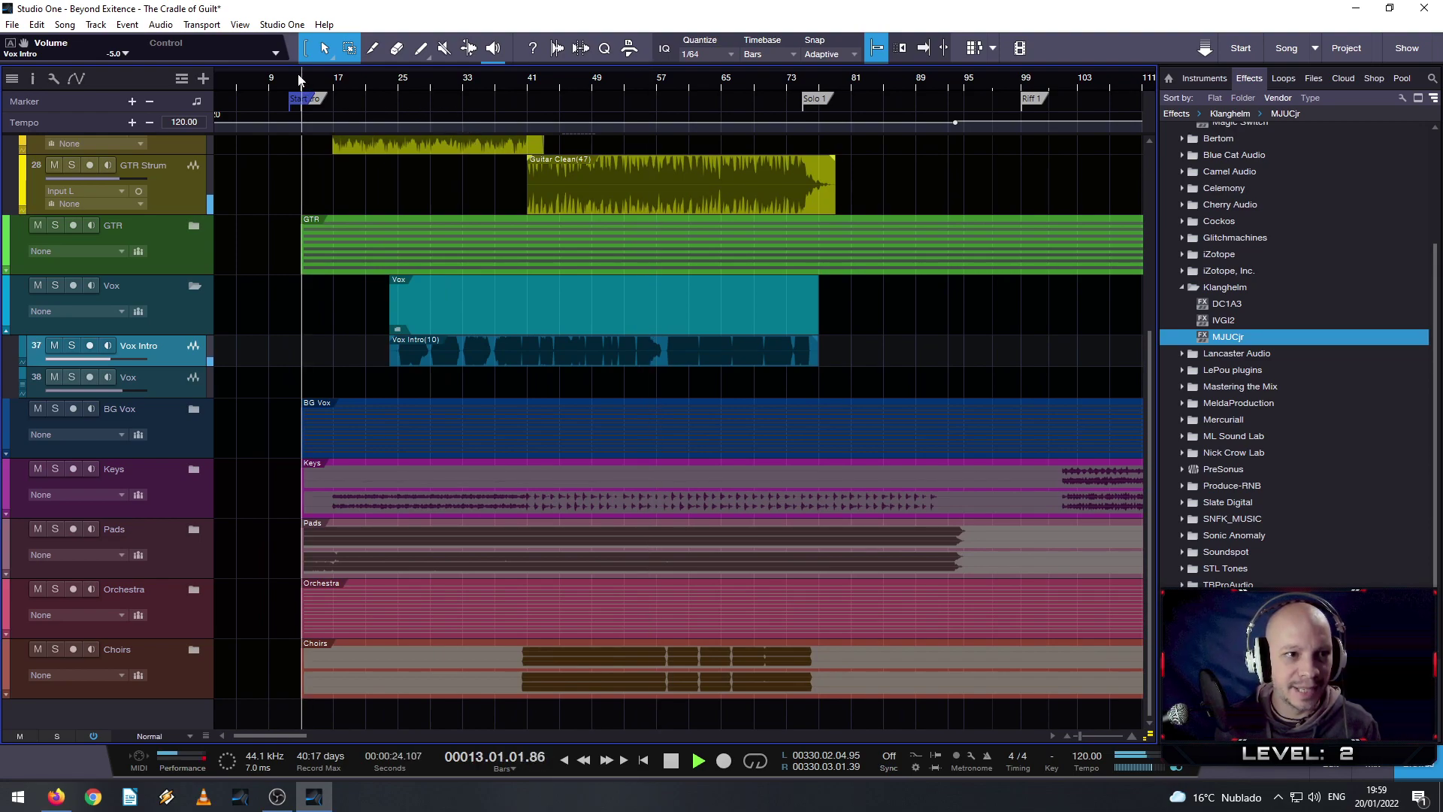
click(299, 80)
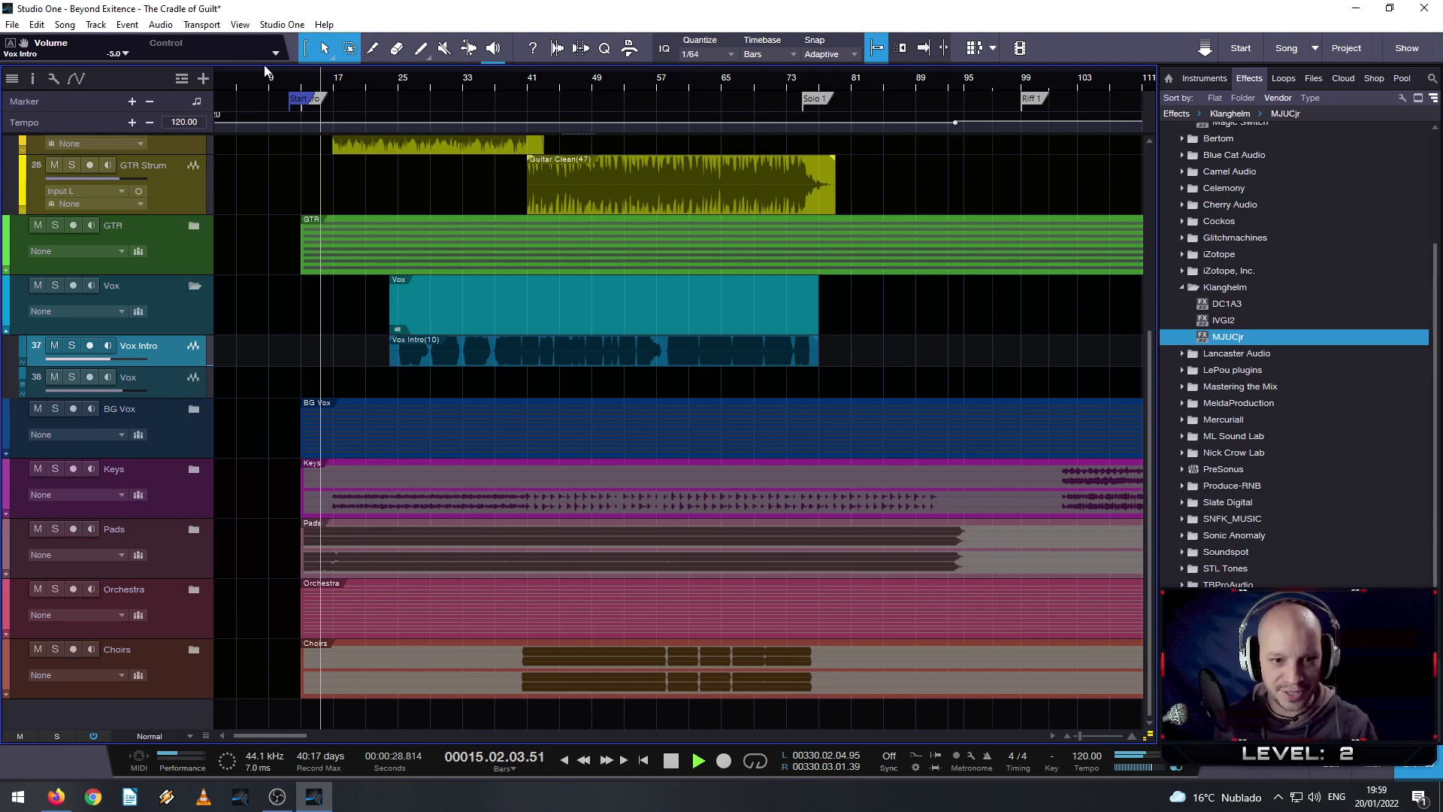
- Show the mixer console and lower the Vox Intro volume to -5.4 dB during playback
key(F3)
drag(802, 634, 802, 635)
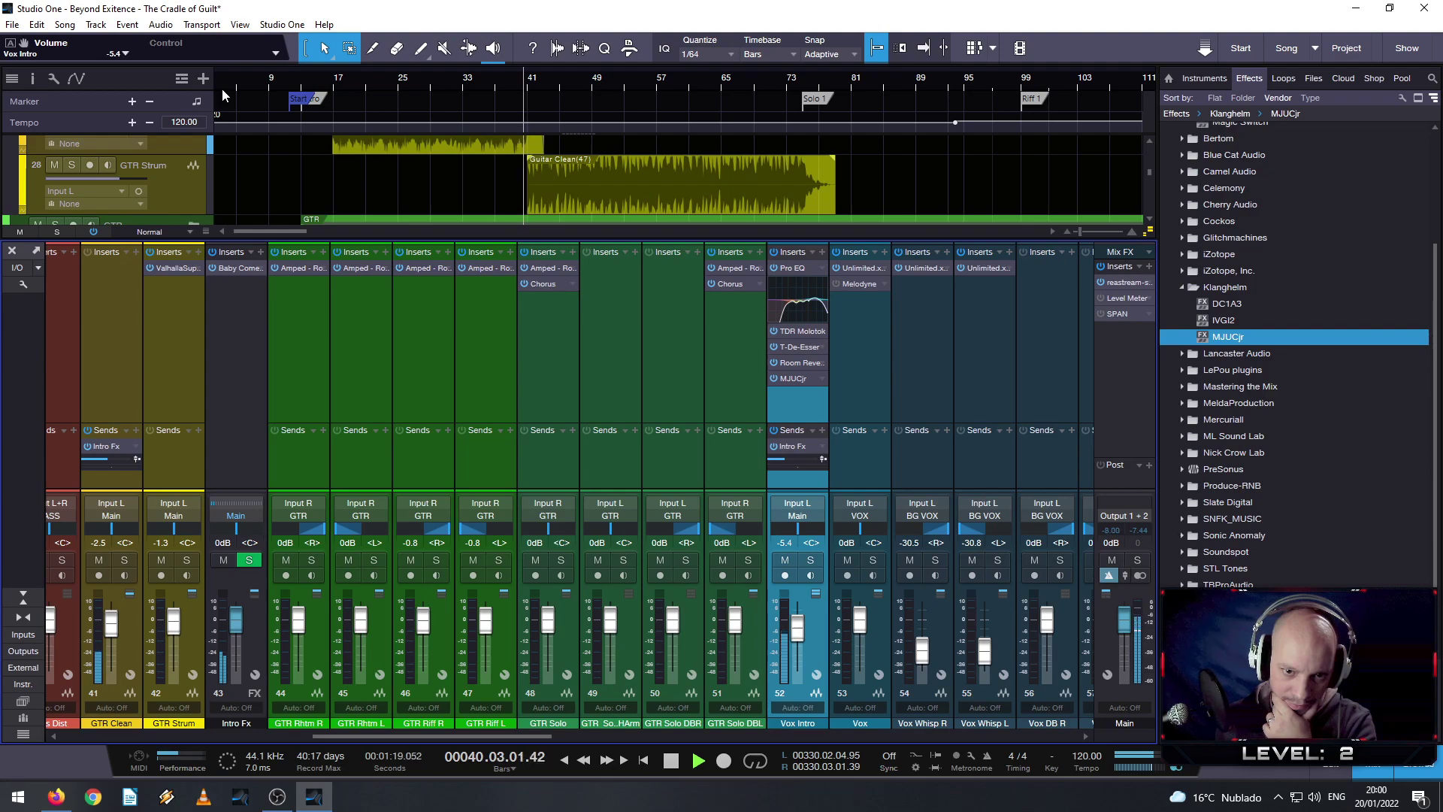
- Check the T-De-Esser's processing on Vox Intro while the song plays and close the plug-in
mouse_move(793, 303)
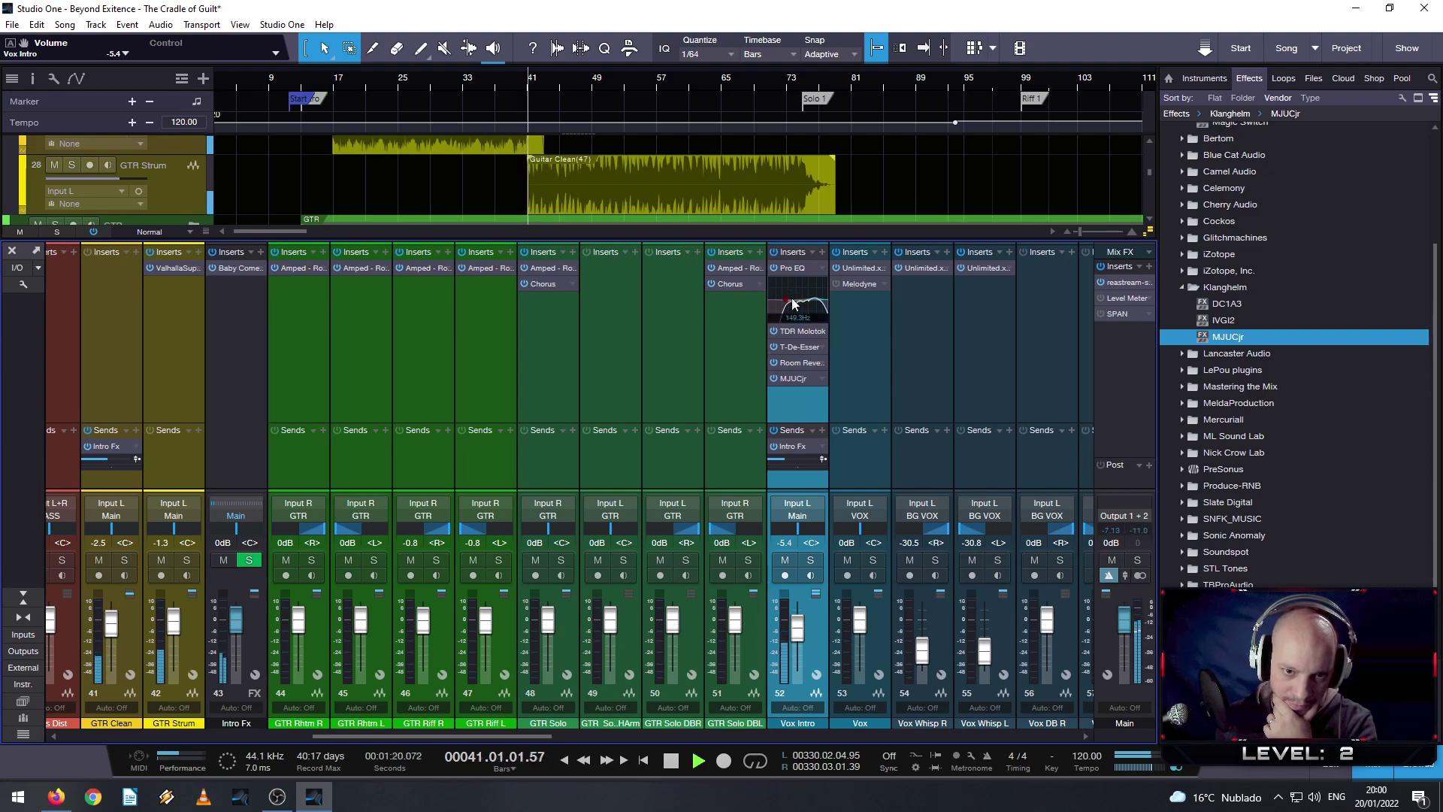
click(795, 346)
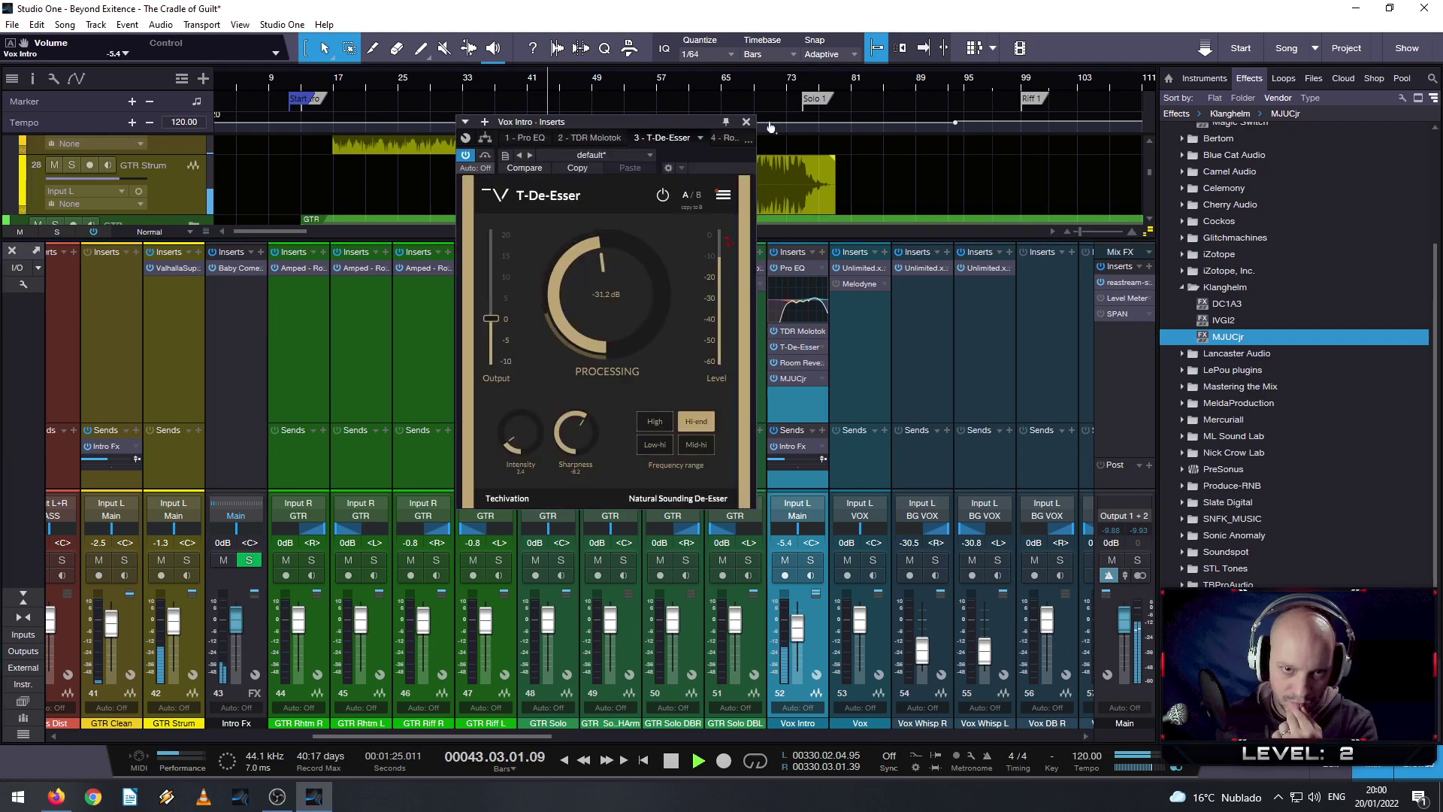
click(746, 121)
- Open TDR Molotok on Vox Intro and replay the vocal from about bars 33 and 37 to check its gain reduction
click(794, 330)
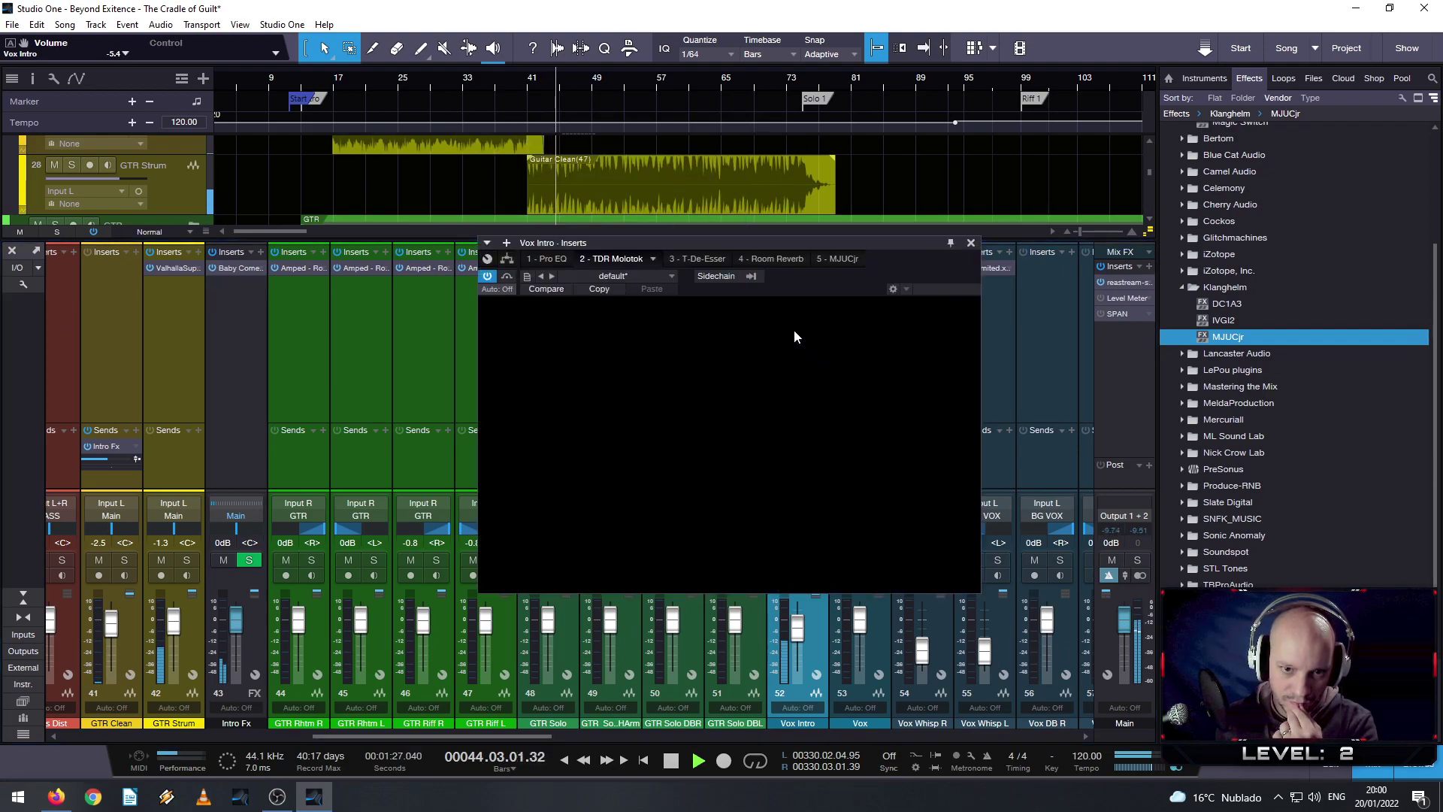
scroll(490, 194, up, 1)
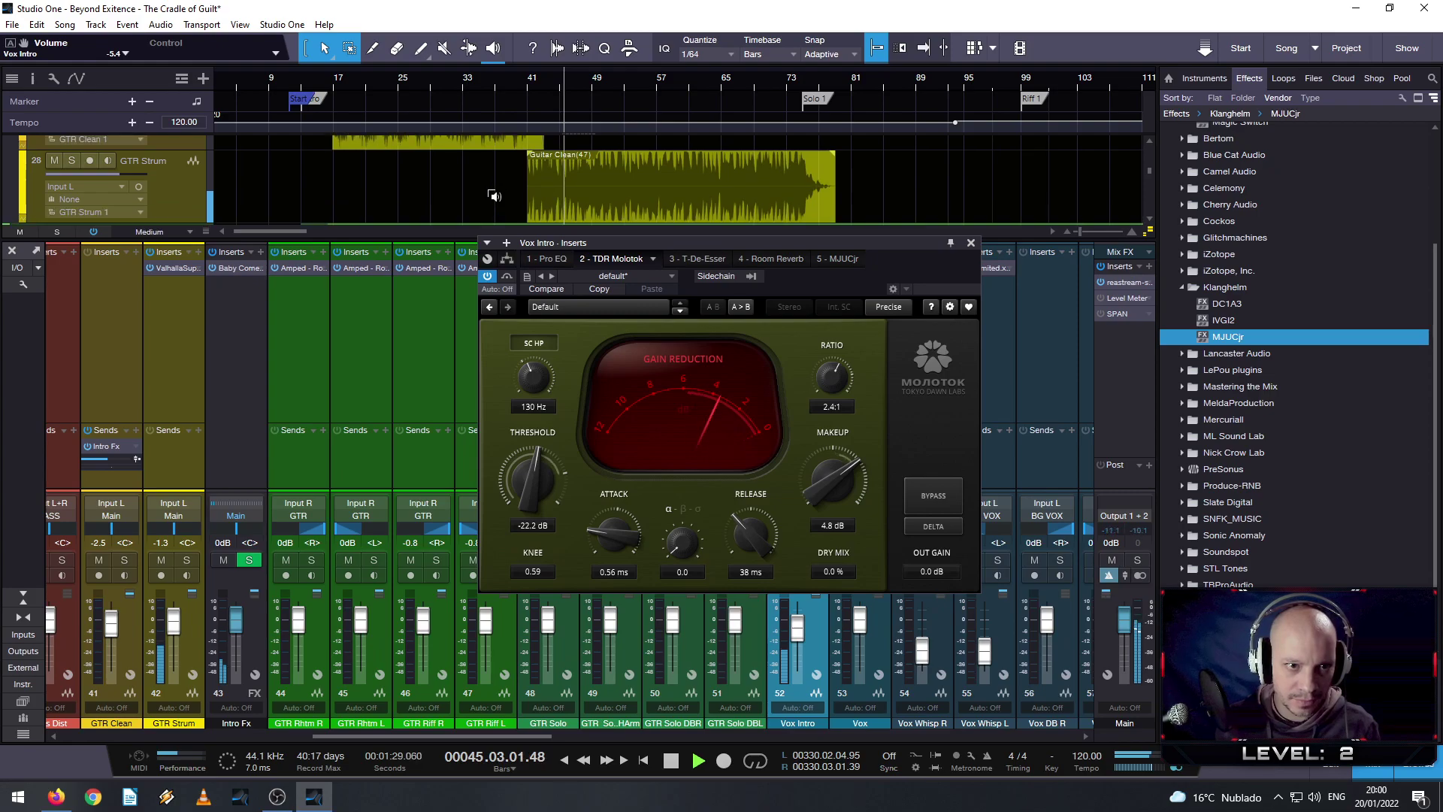
ctrl+scroll(473, 193, up, 3)
scroll(481, 179, down, 10)
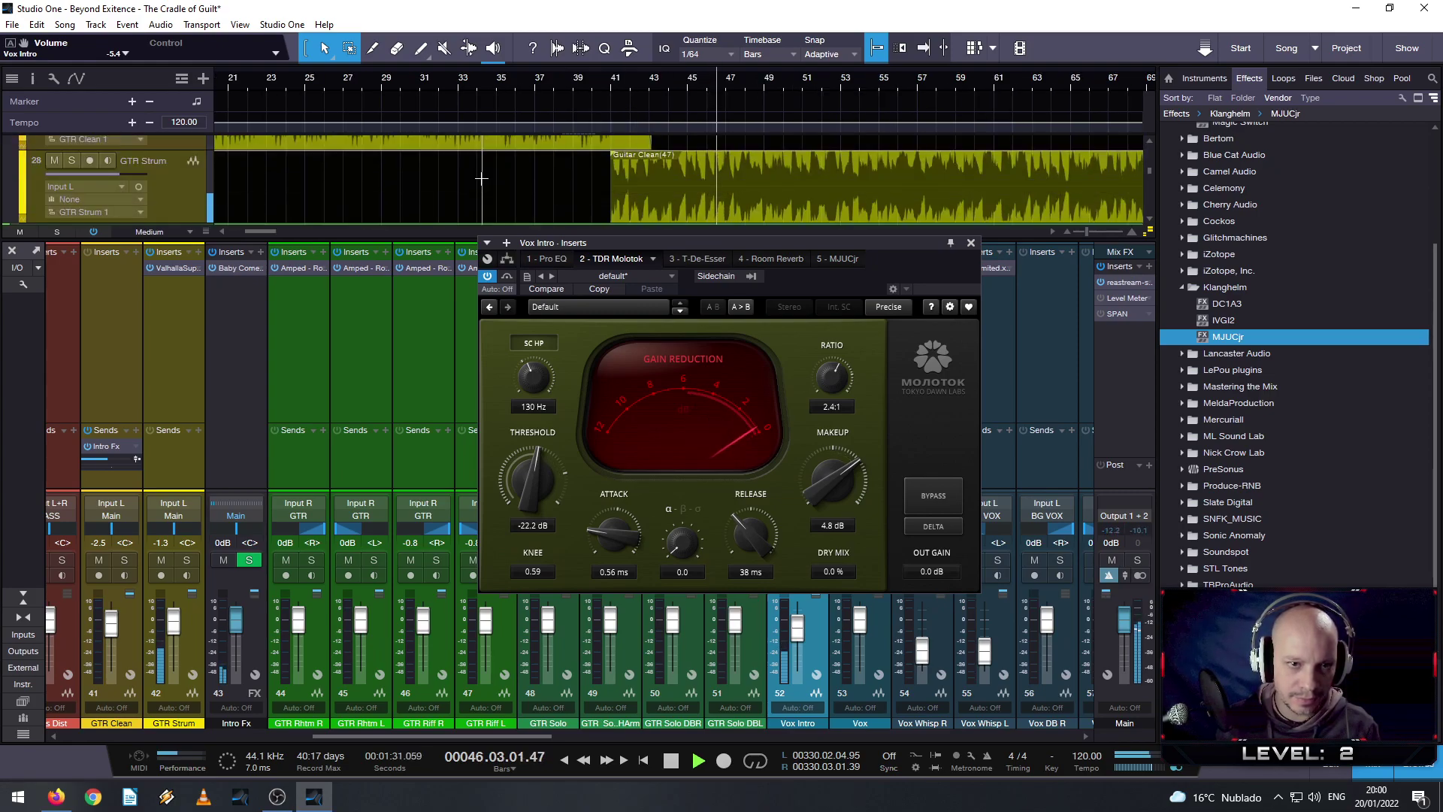
scroll(317, 171, down, 1)
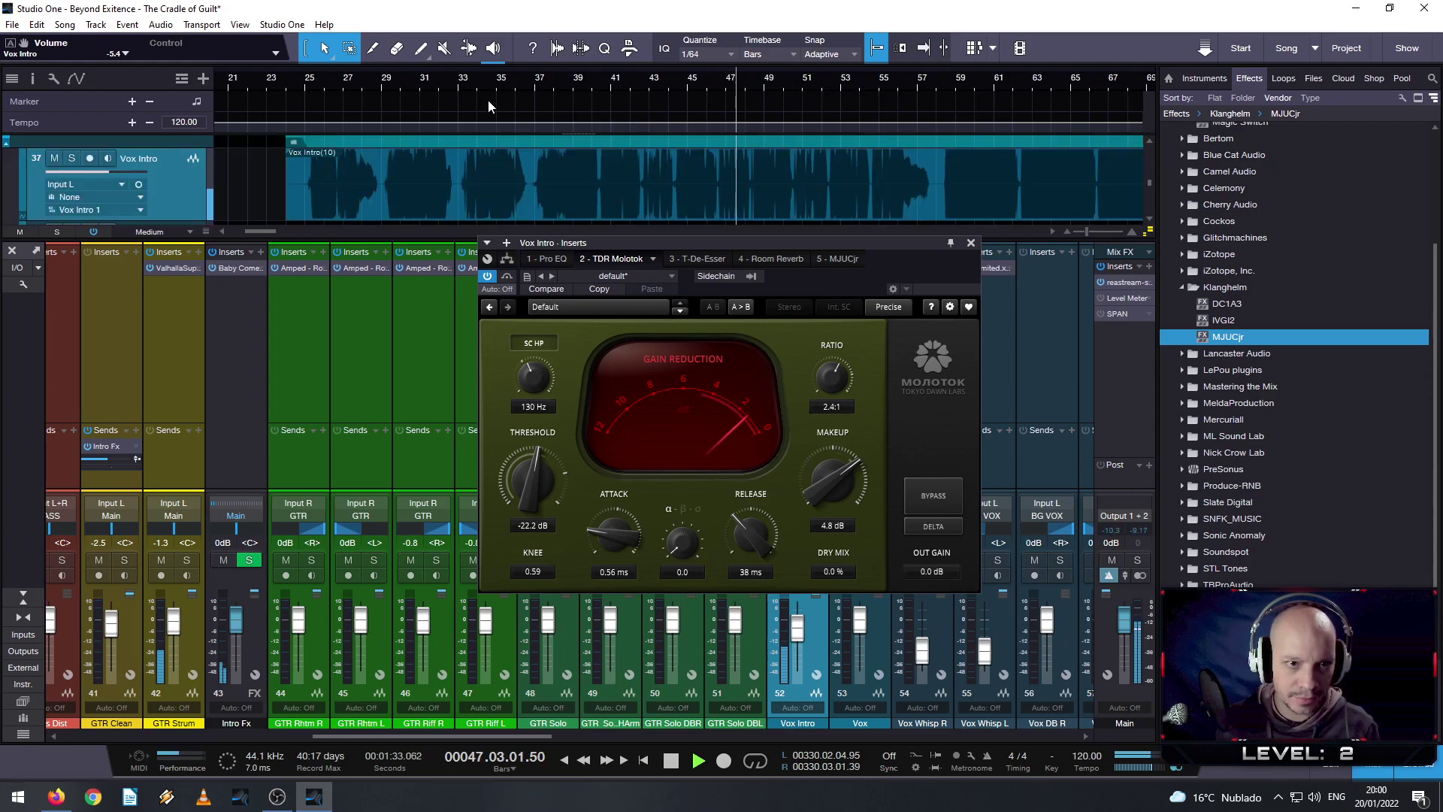
click(462, 81)
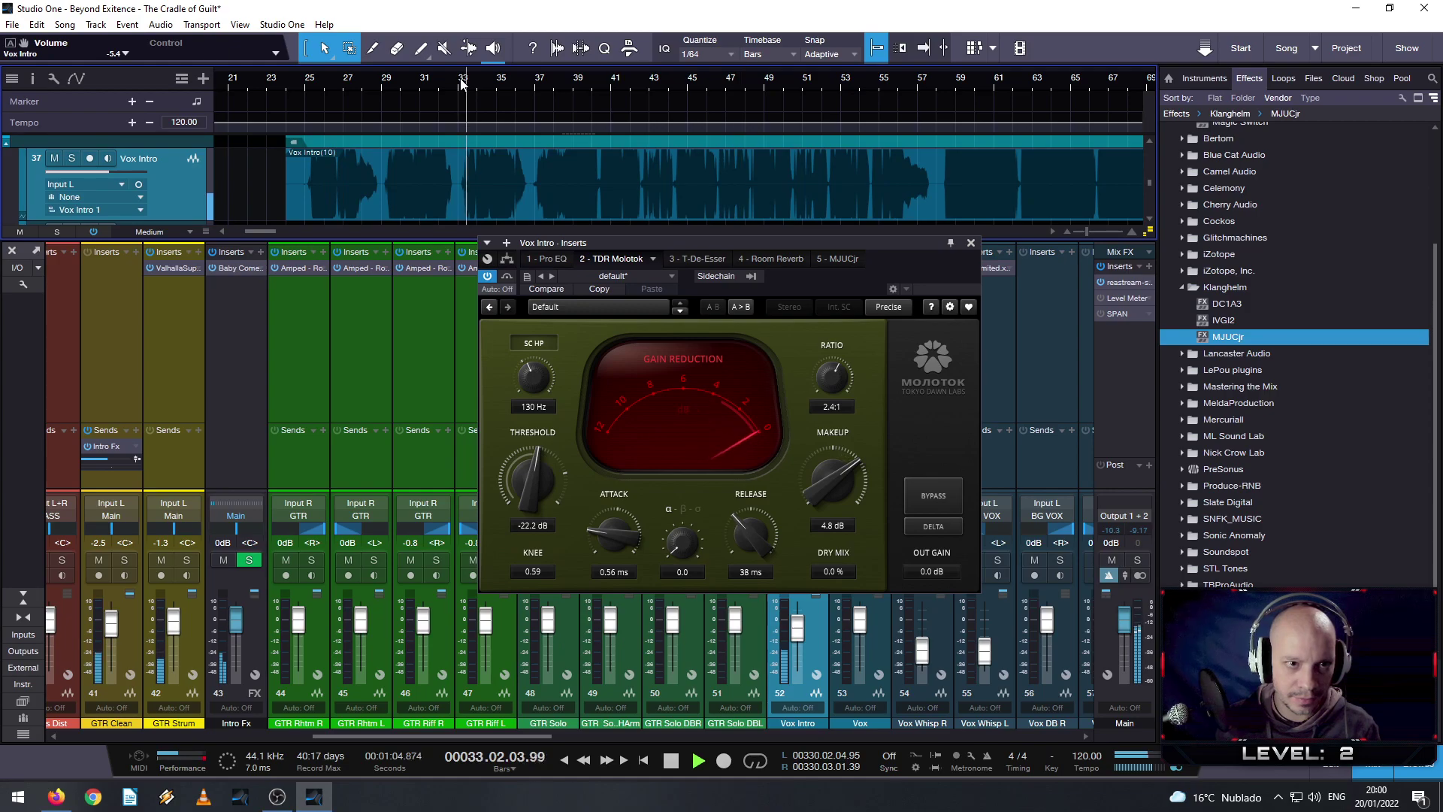
click(539, 82)
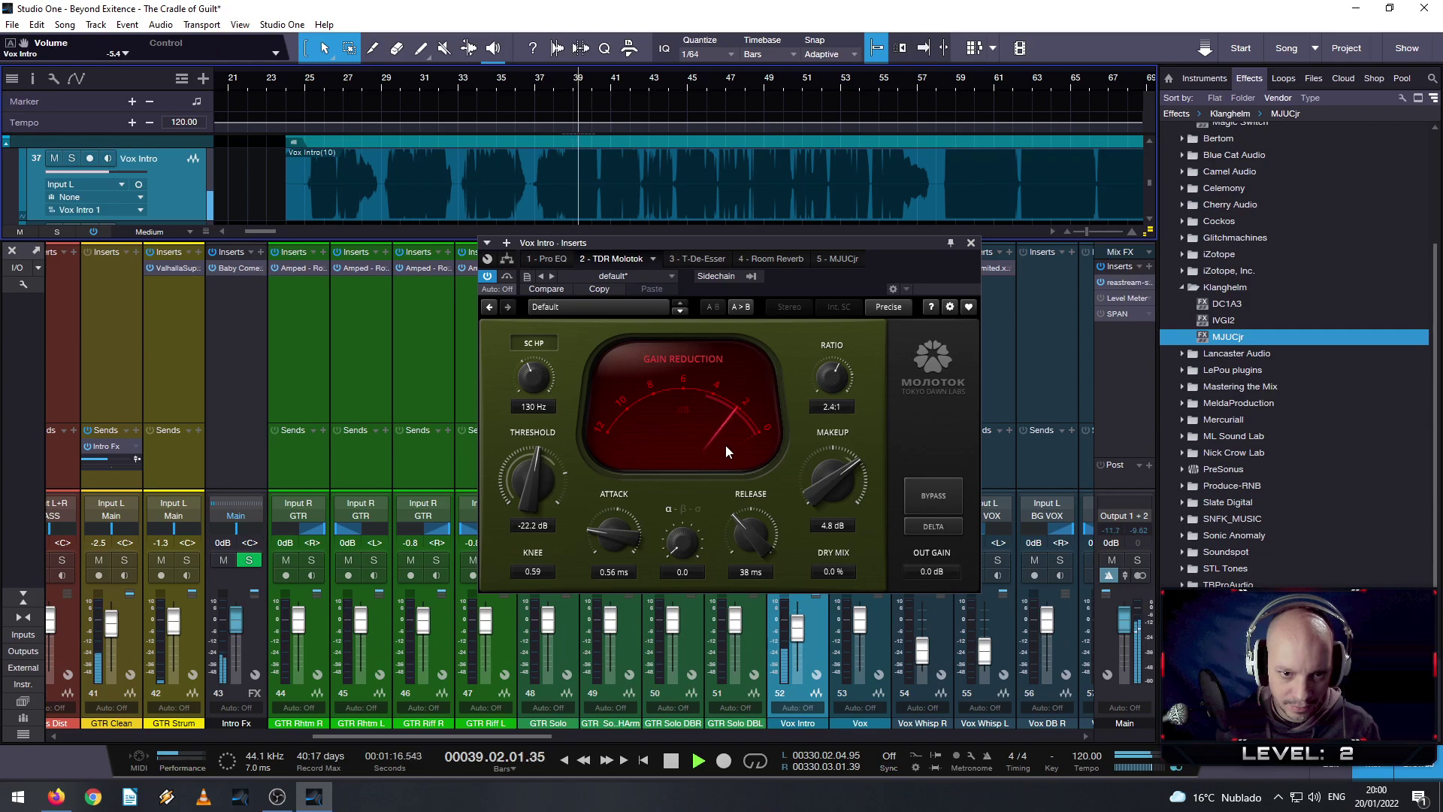
- Audition lower and higher Threshold values in TDR Molotok, set the Threshold to -17.2 dB and close the plug-in
key(space)
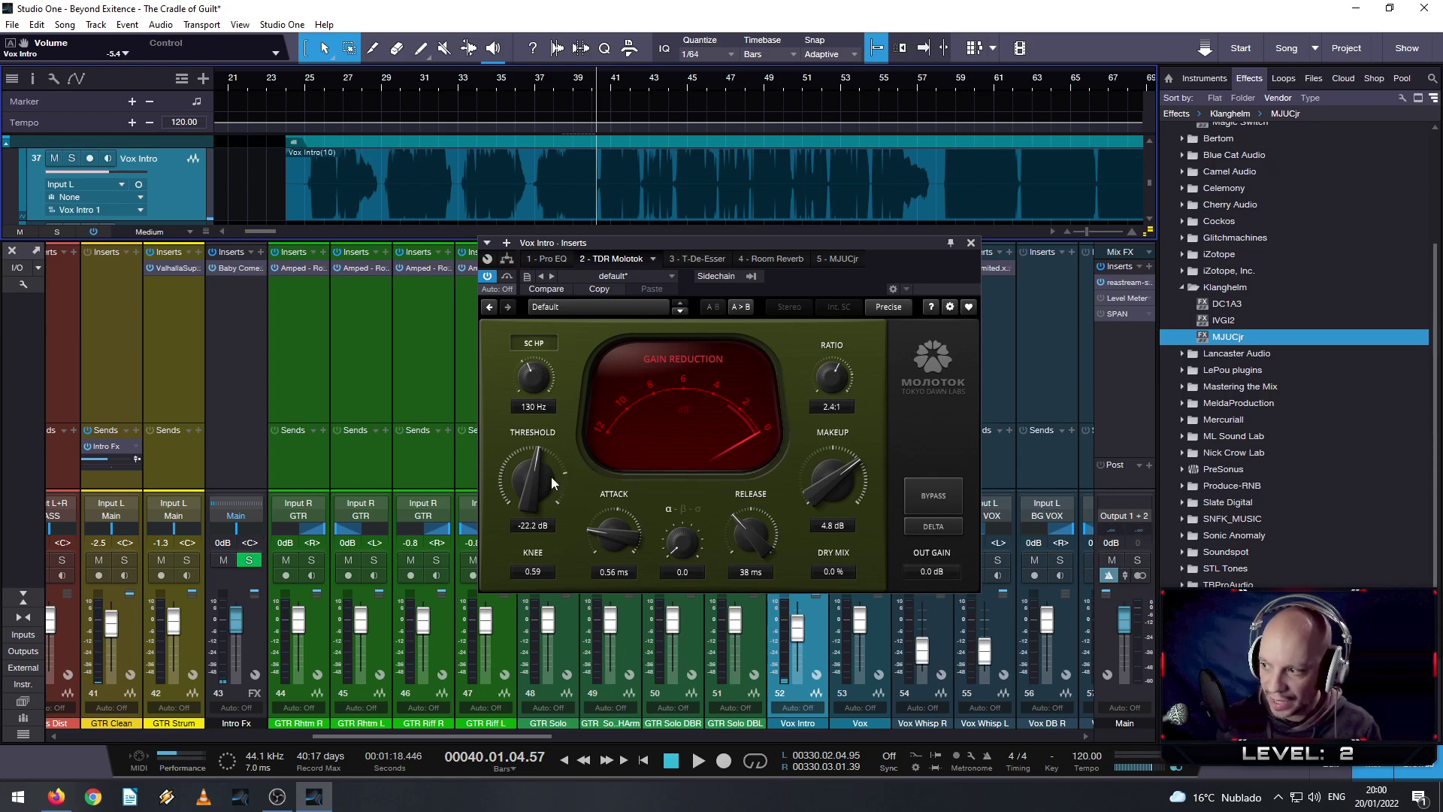
drag(530, 501, 531, 506)
key(space)
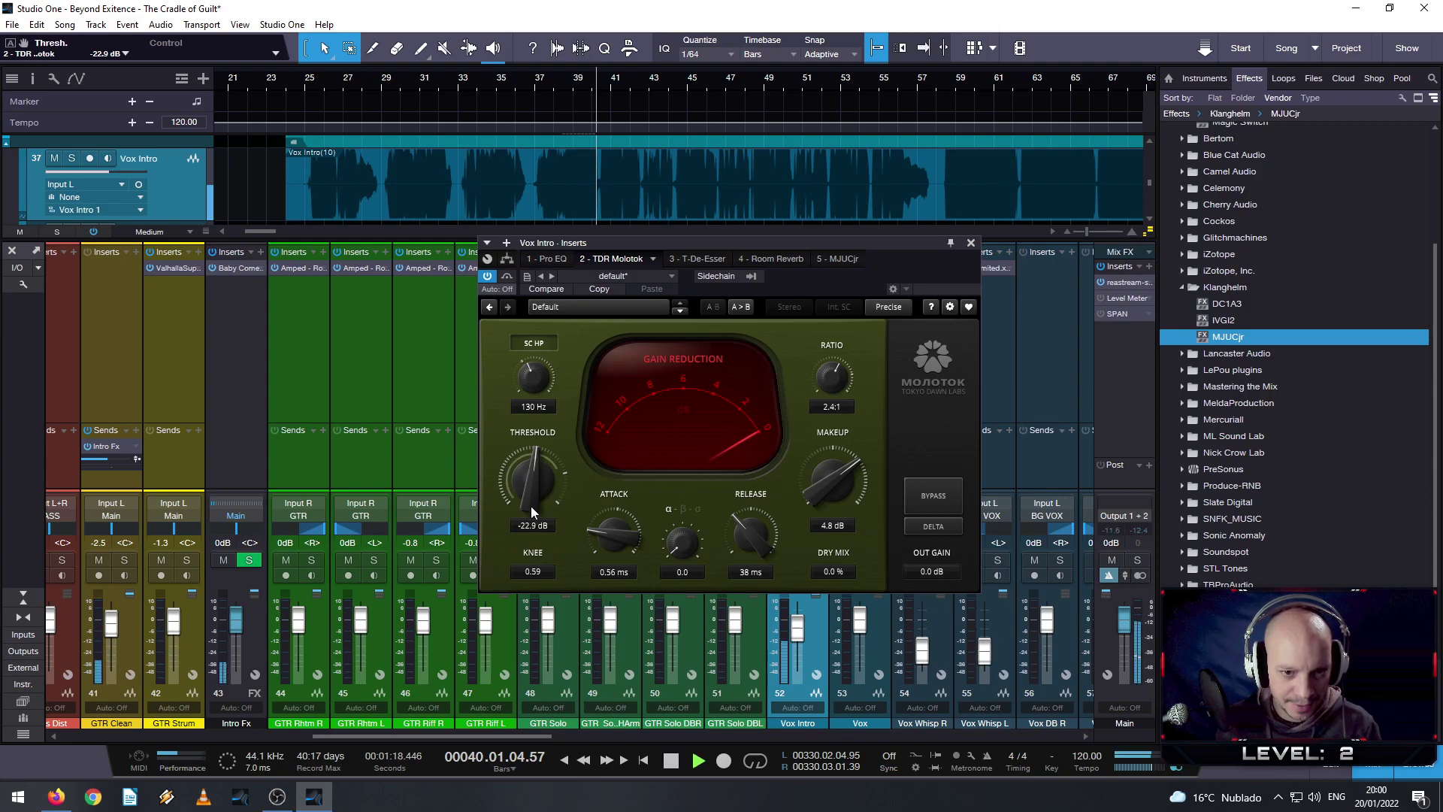
click(554, 69)
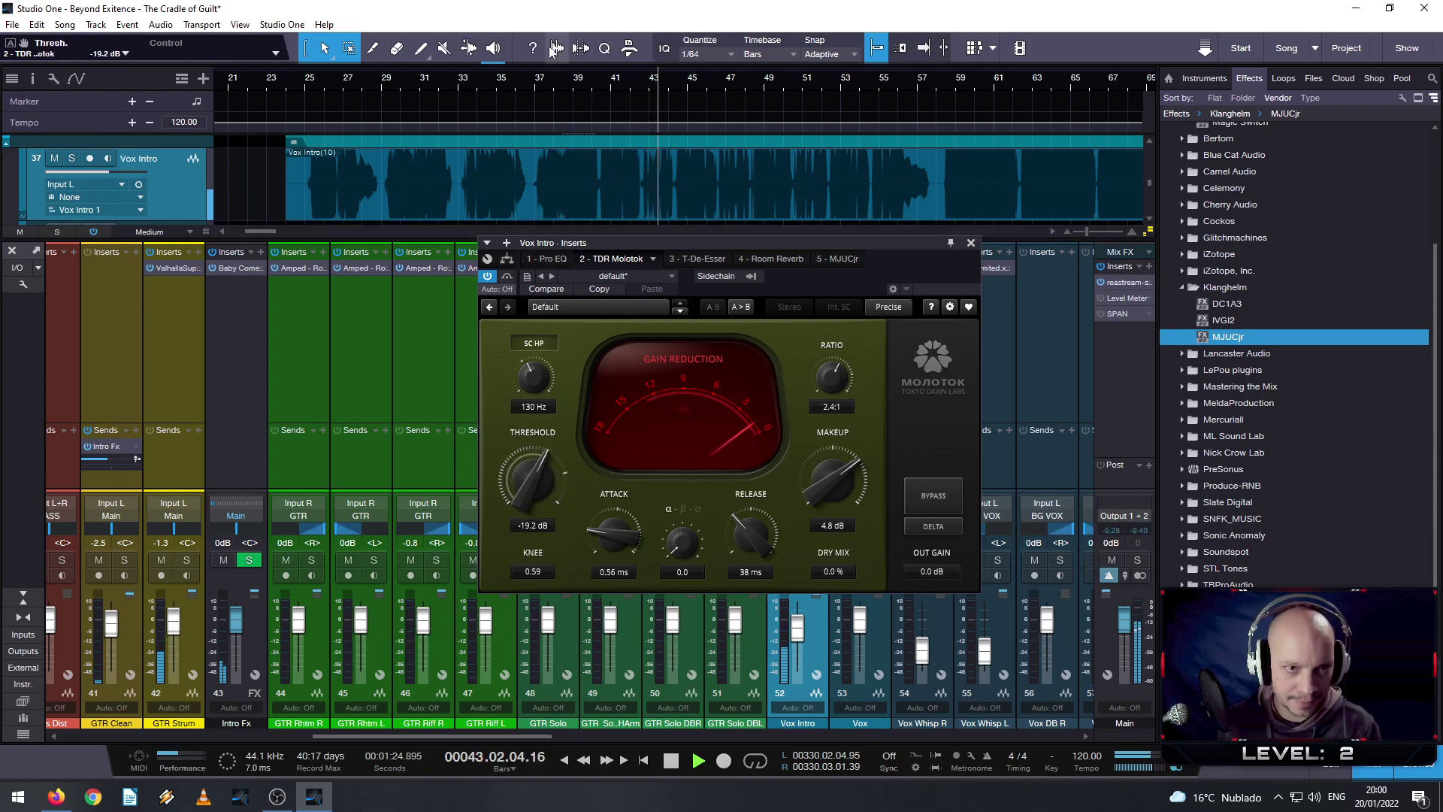
click(540, 71)
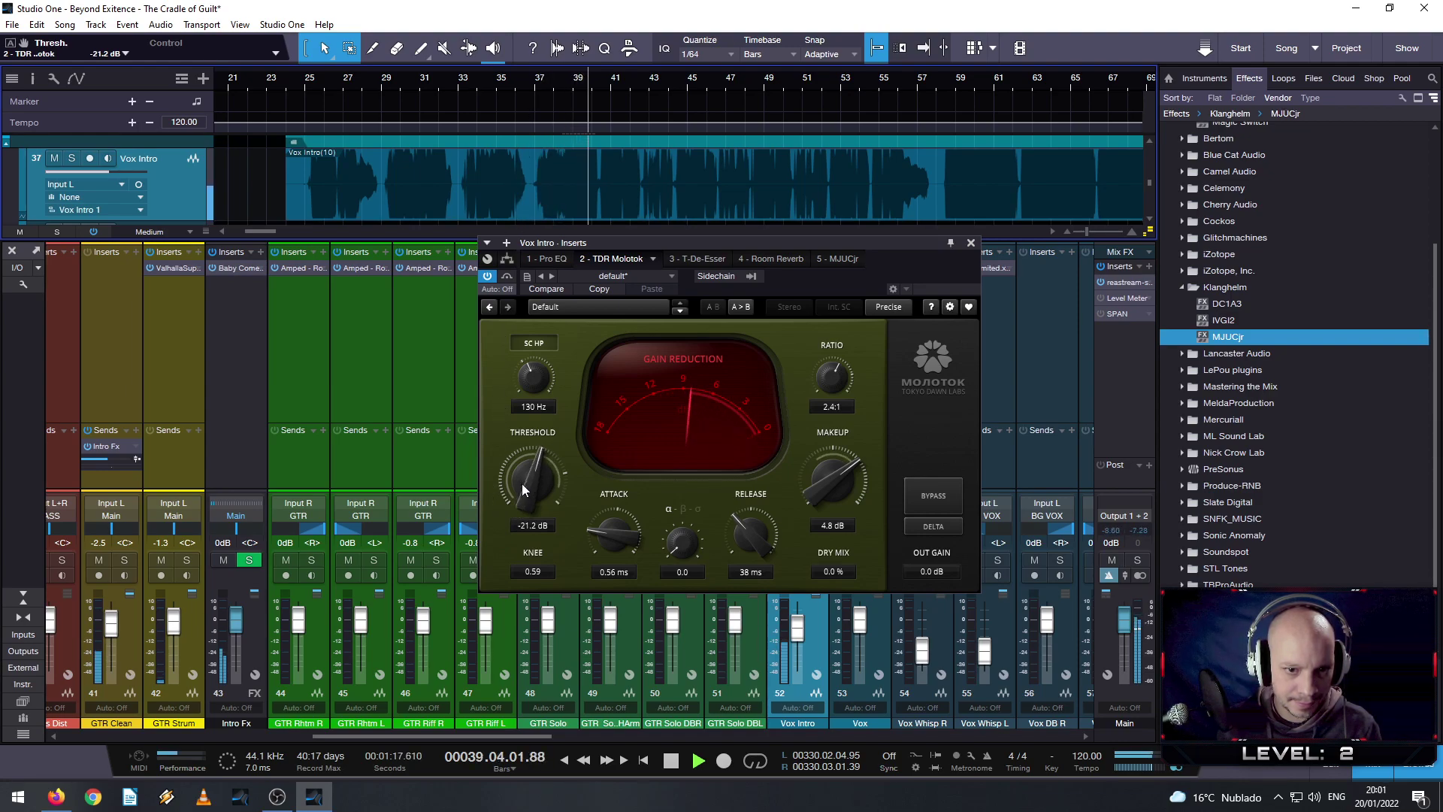
scroll(523, 490, up, 4)
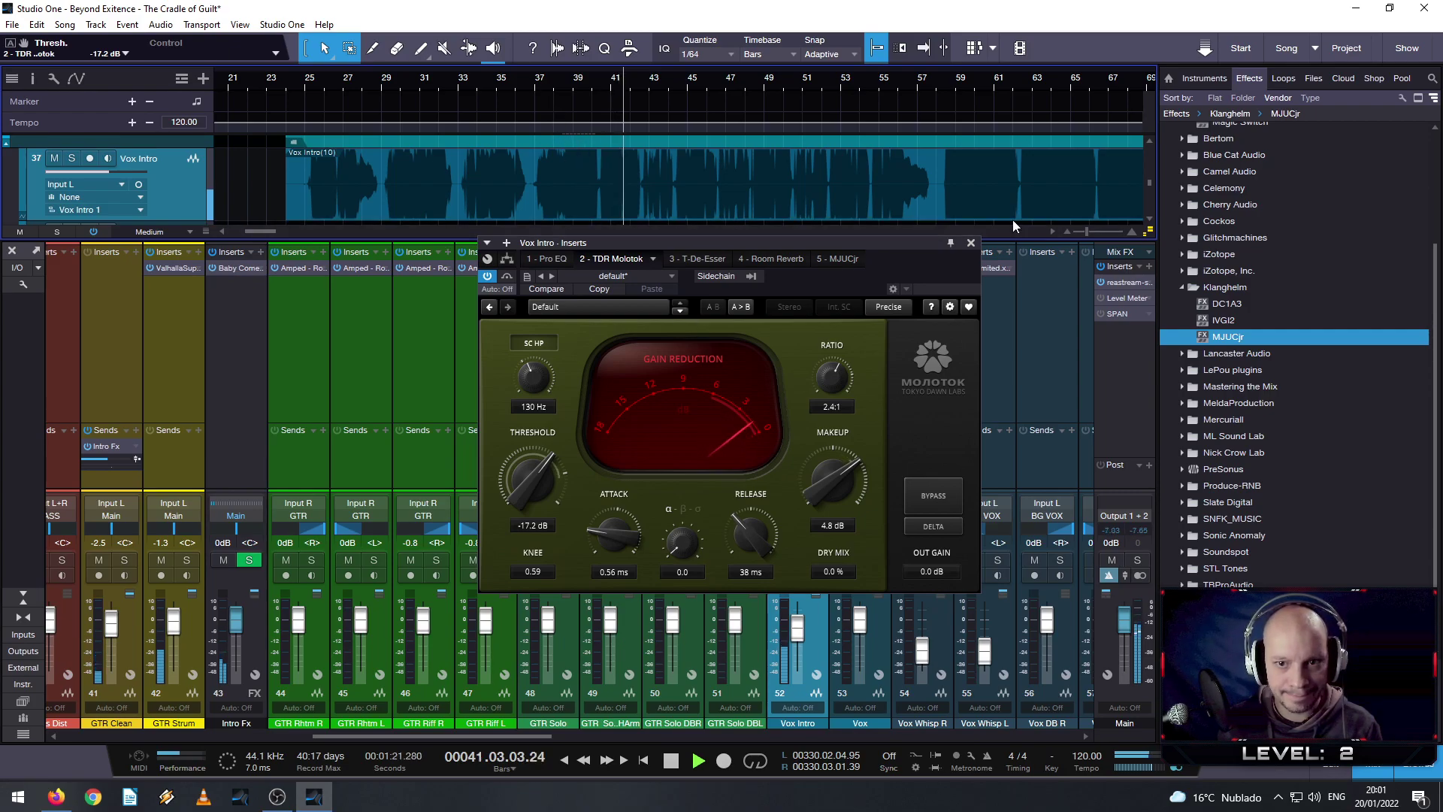
click(970, 243)
- Replay the vocal from about bars 33 and 37, open MJUCjr on Vox Intro and lower its Compress to 22.1 dB
click(472, 82)
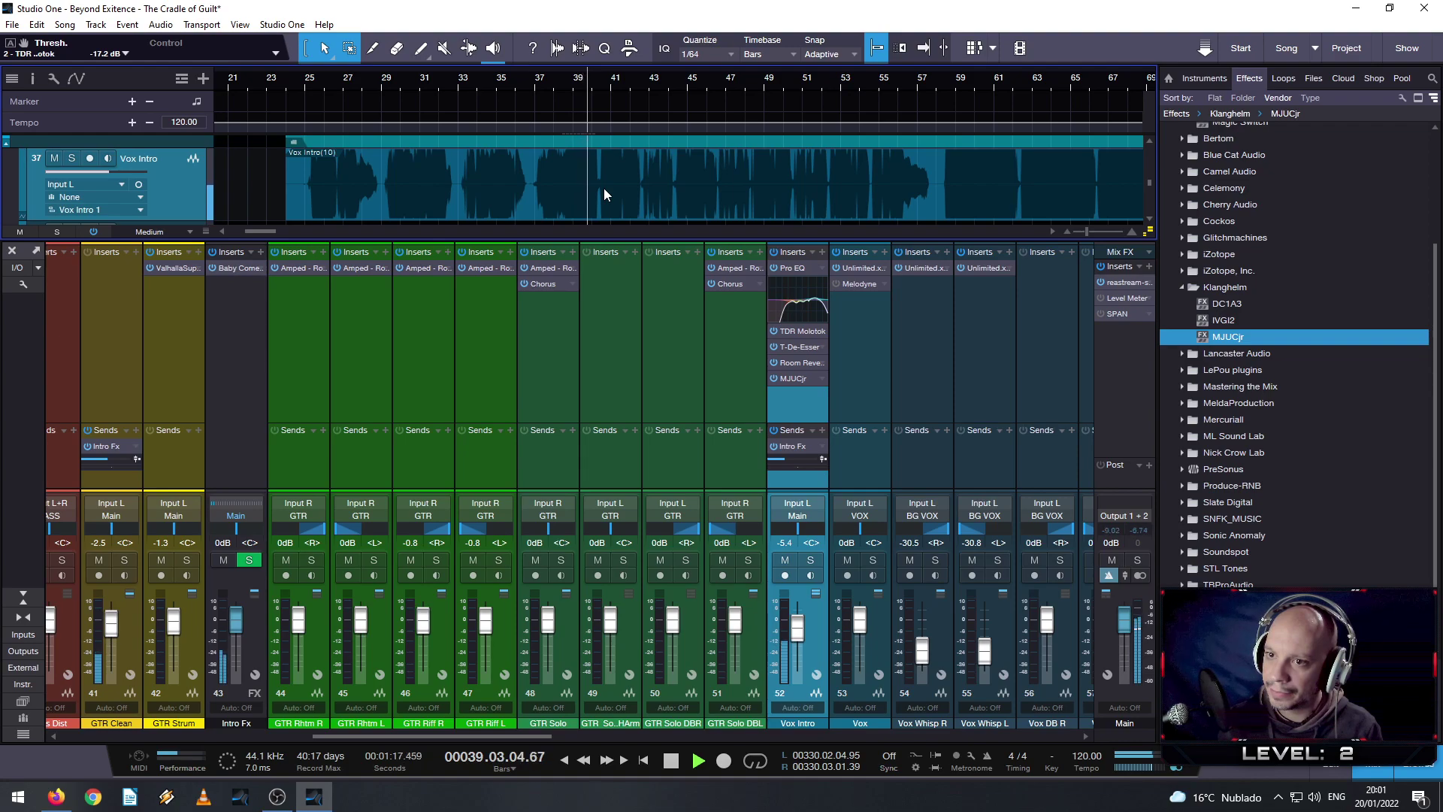
key(space)
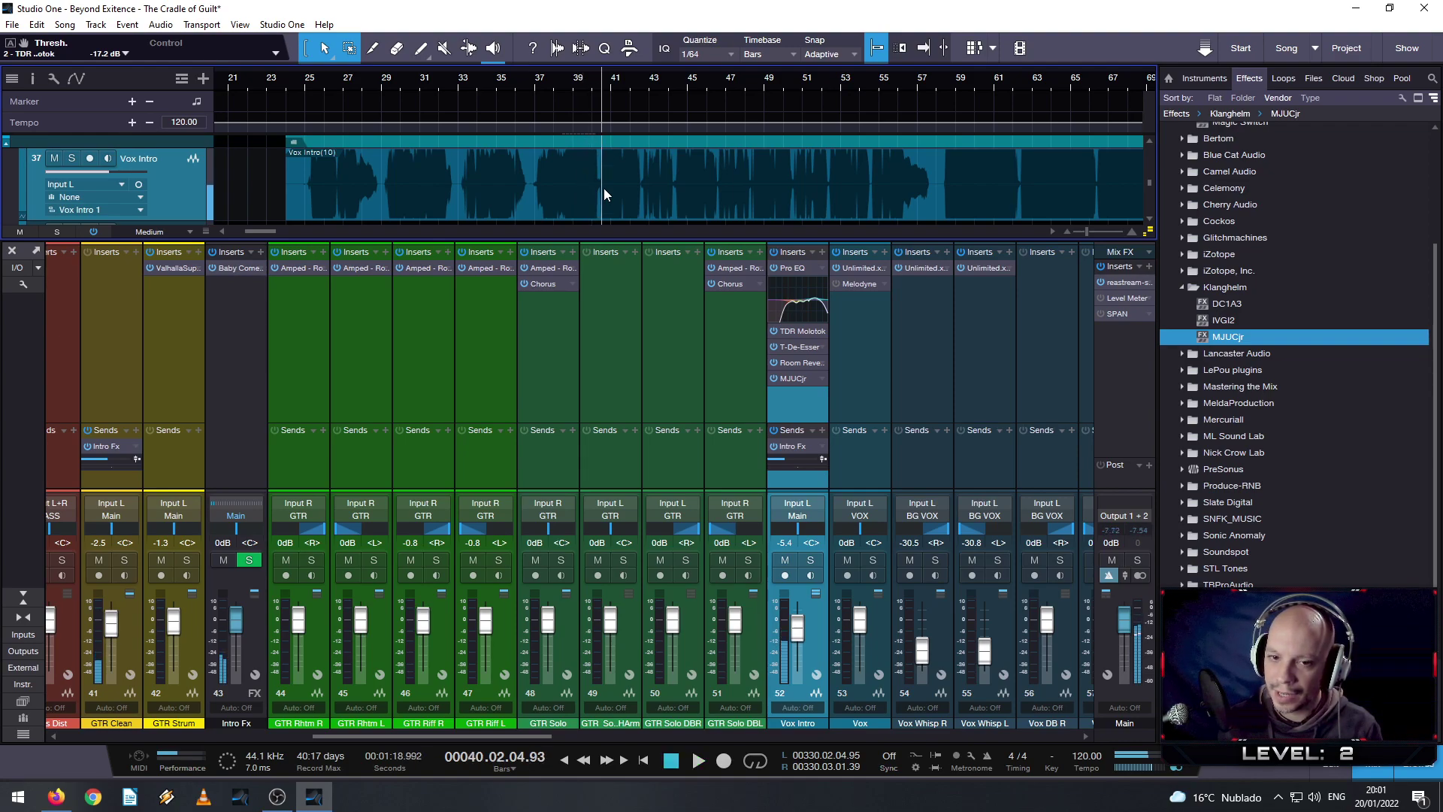
click(797, 382)
key(space)
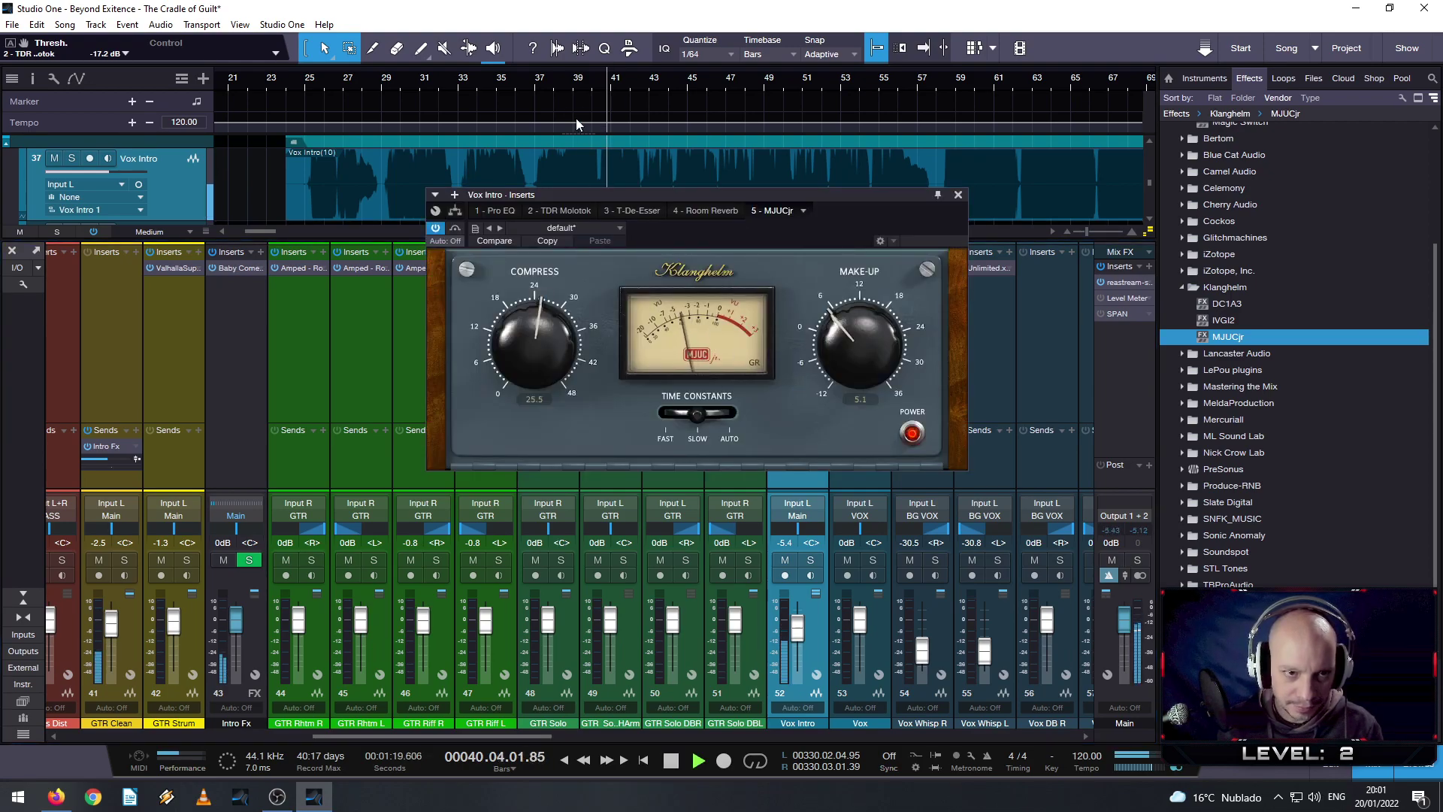
click(545, 114)
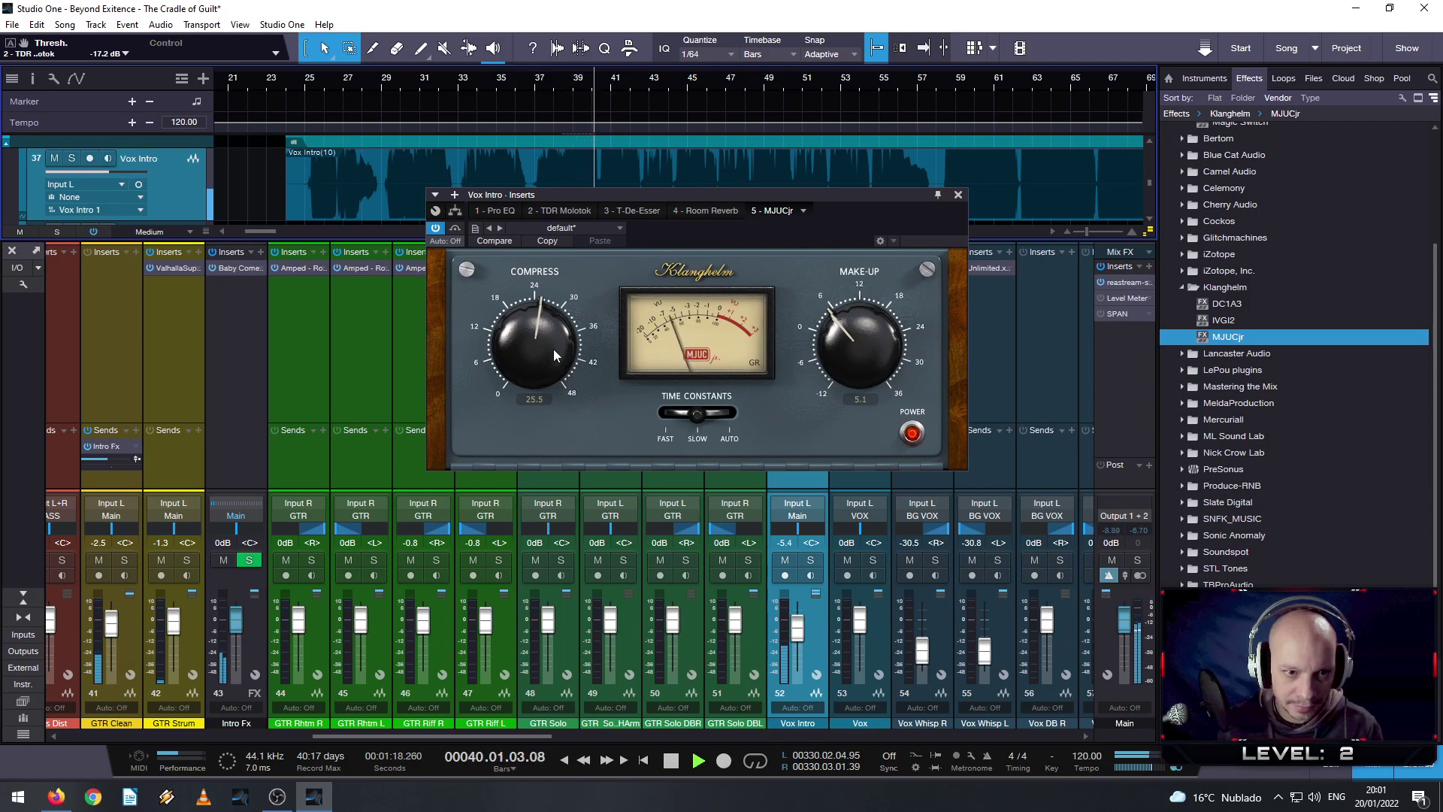
scroll(553, 349, down, 2)
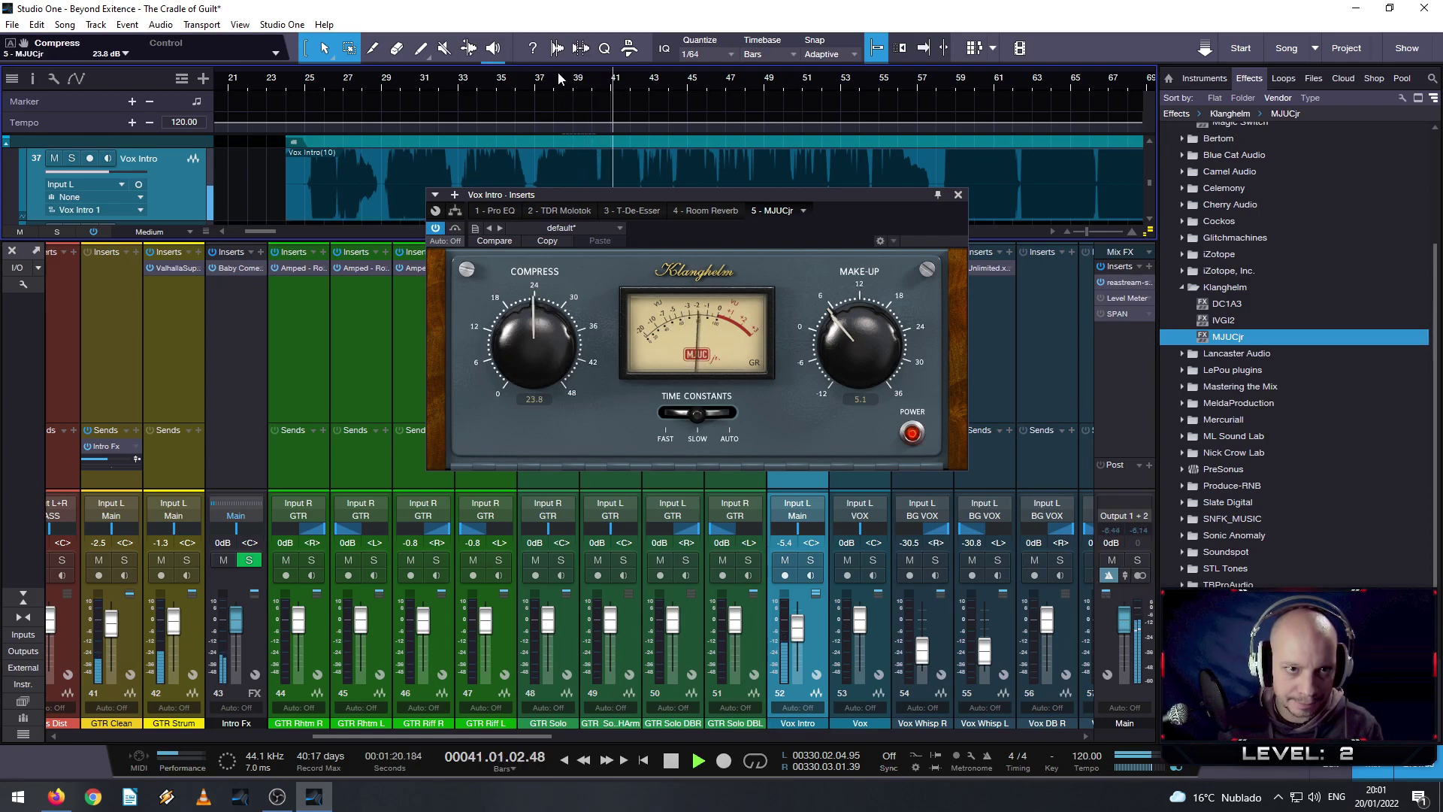
scroll(542, 330, down, 2)
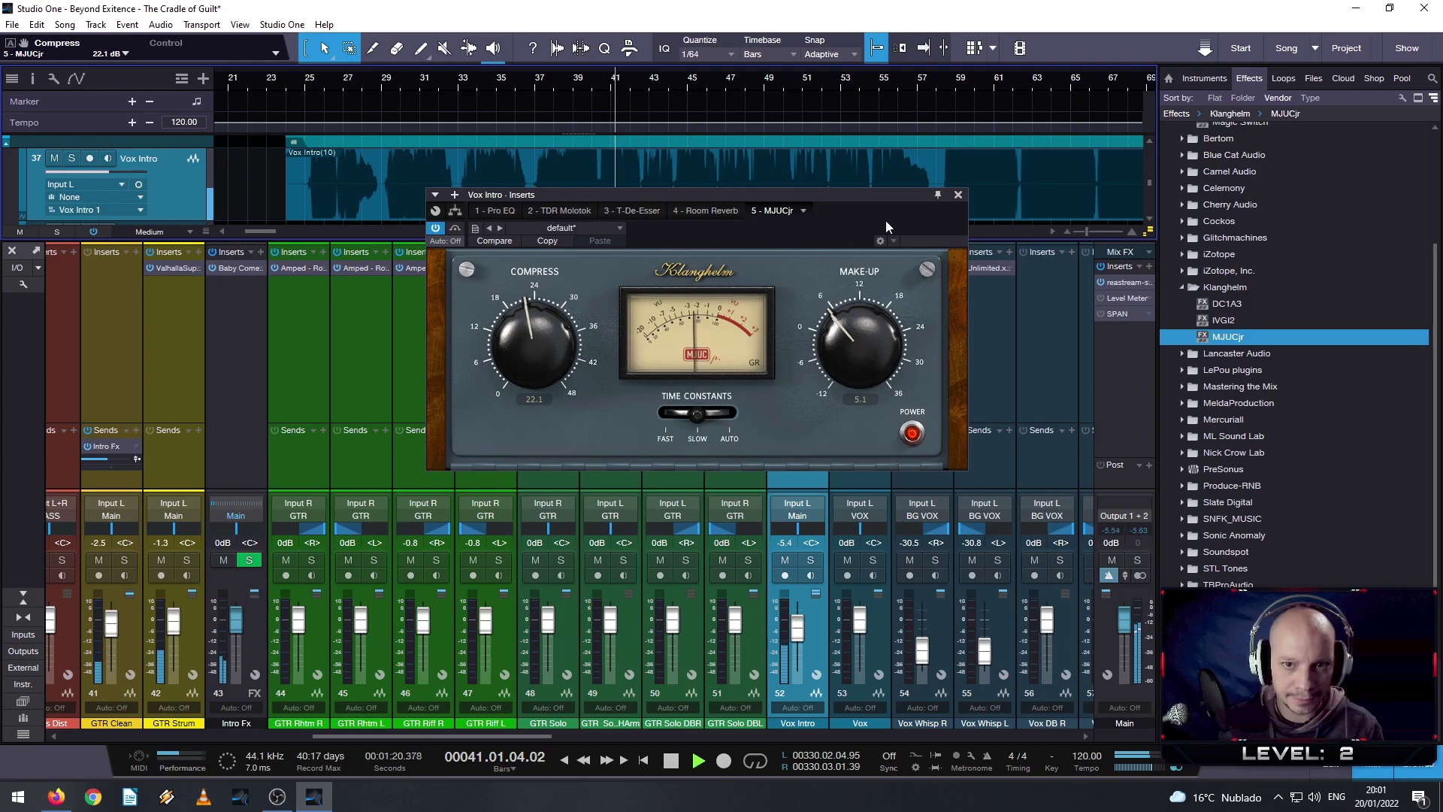
- Replay the vocal from about bar 29 and lower MJUCjr's Make-Up to 3.4 dB
click(392, 75)
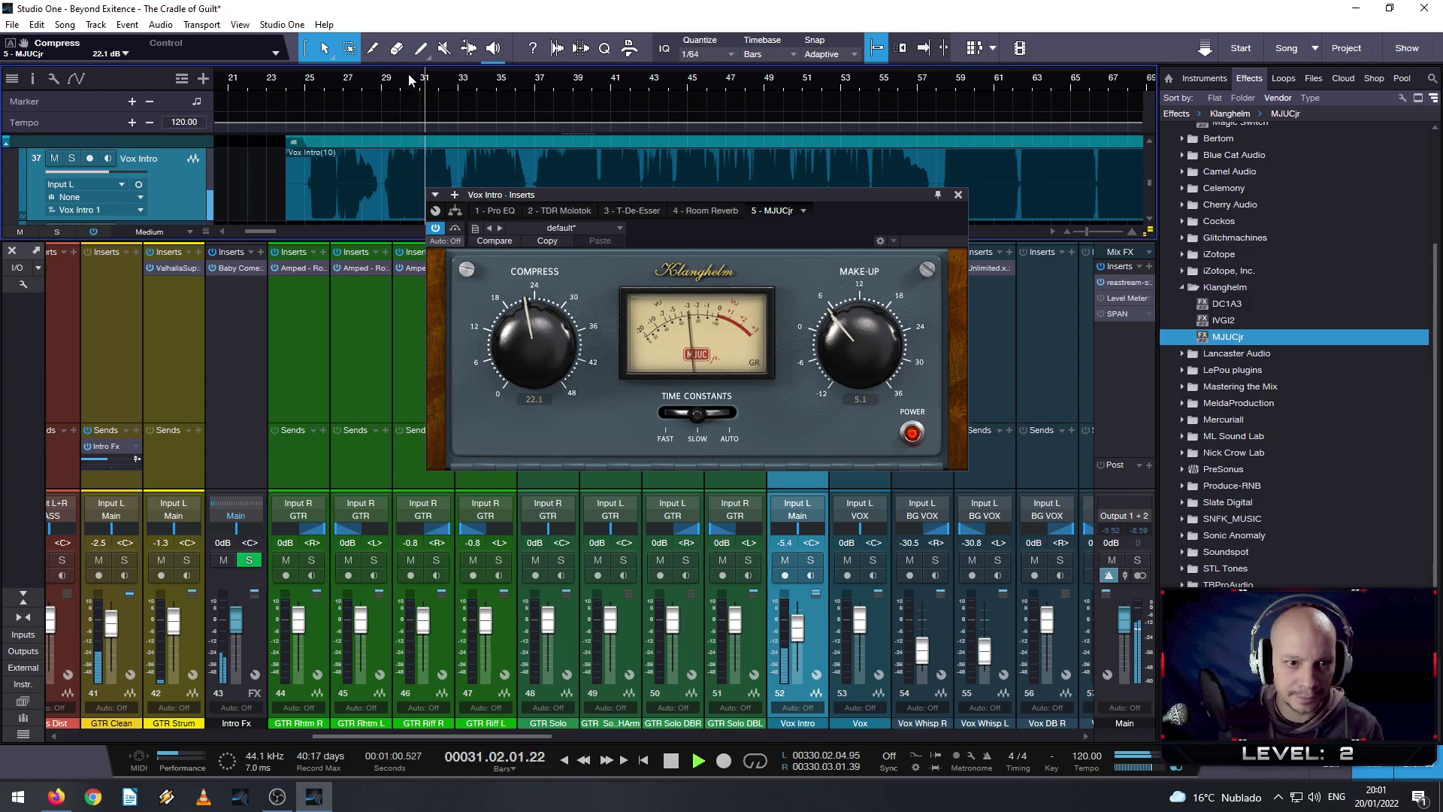
scroll(863, 341, down, 3)
scroll(862, 341, down, 3)
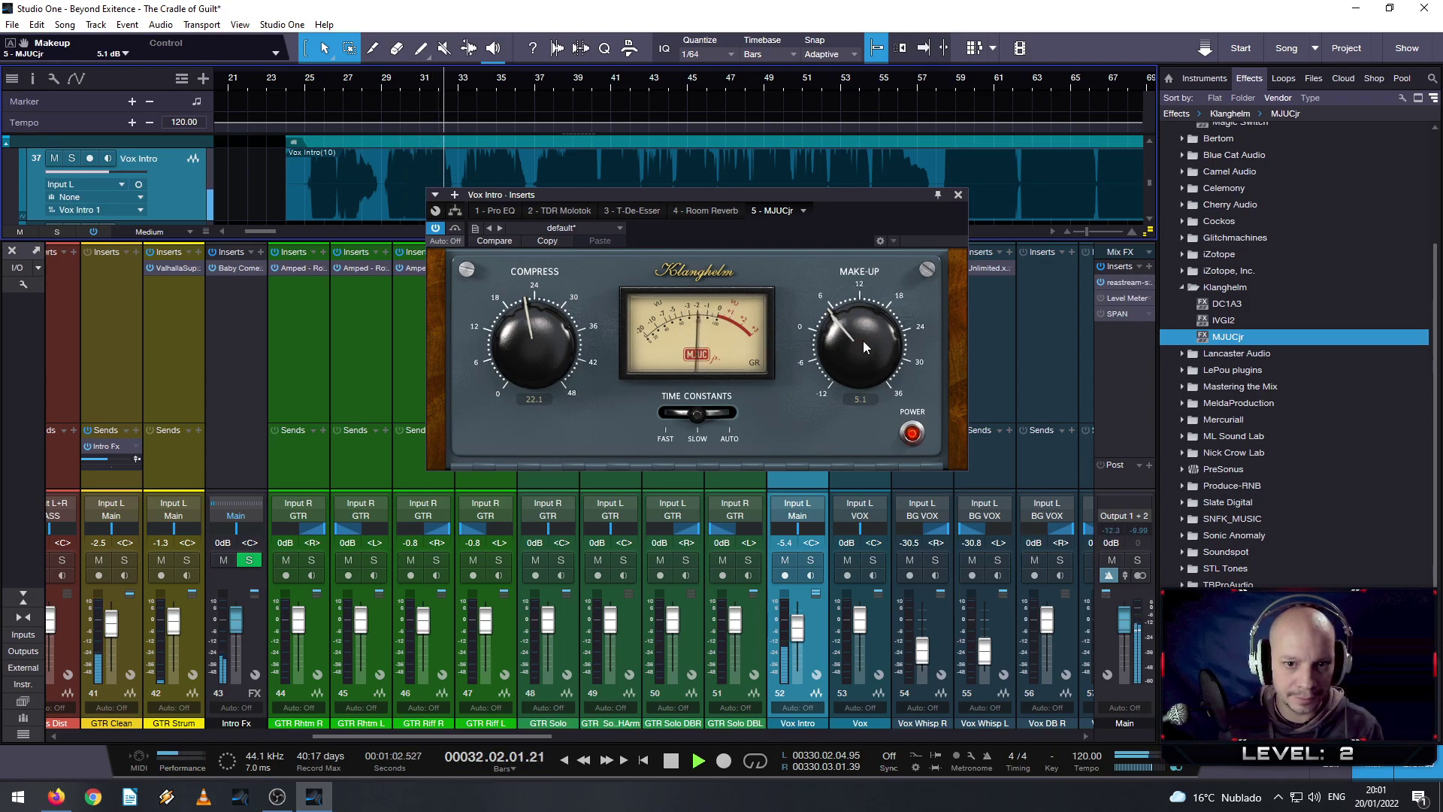
scroll(862, 341, up, 3)
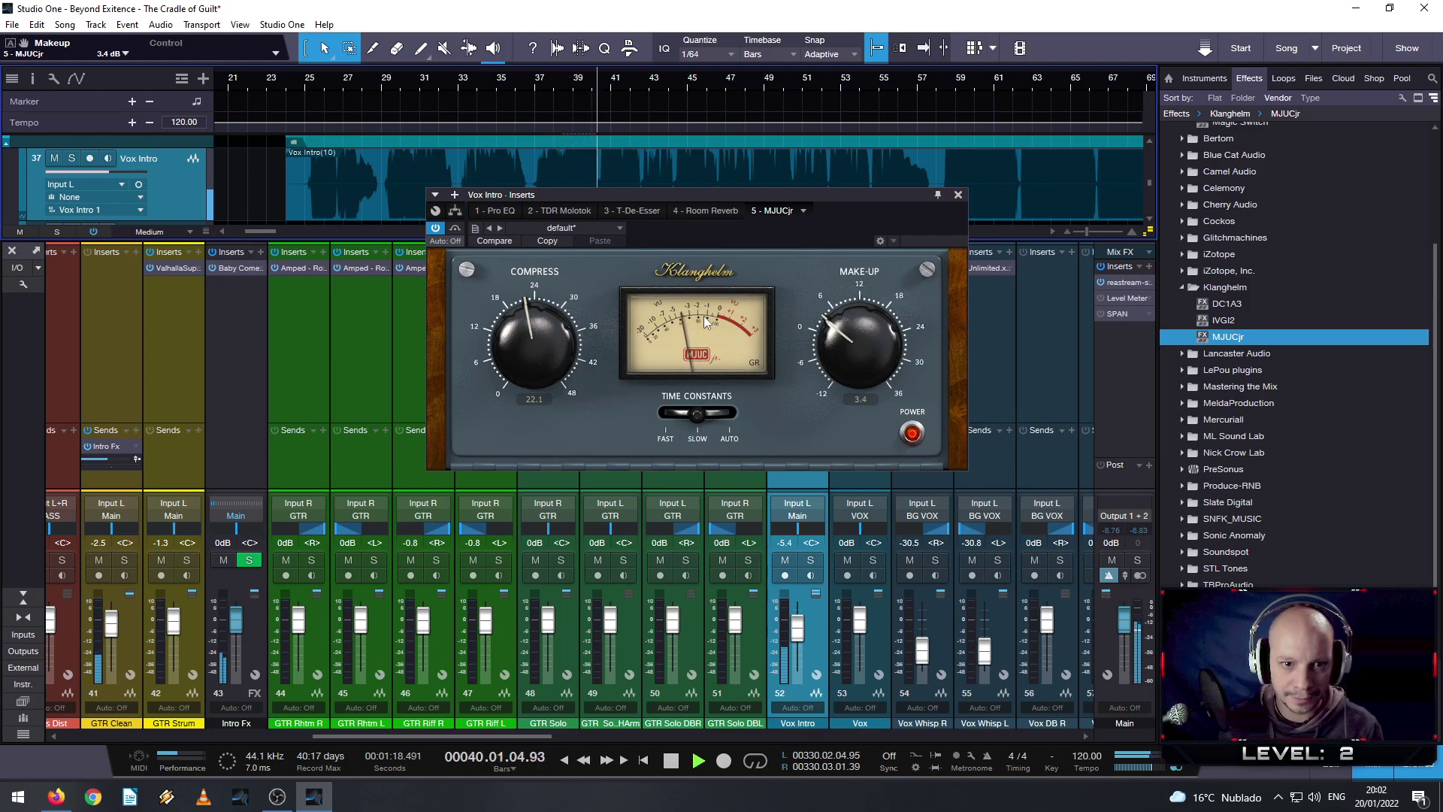
- Close MJUCjr, stop playback and save the song
click(958, 195)
key(space)
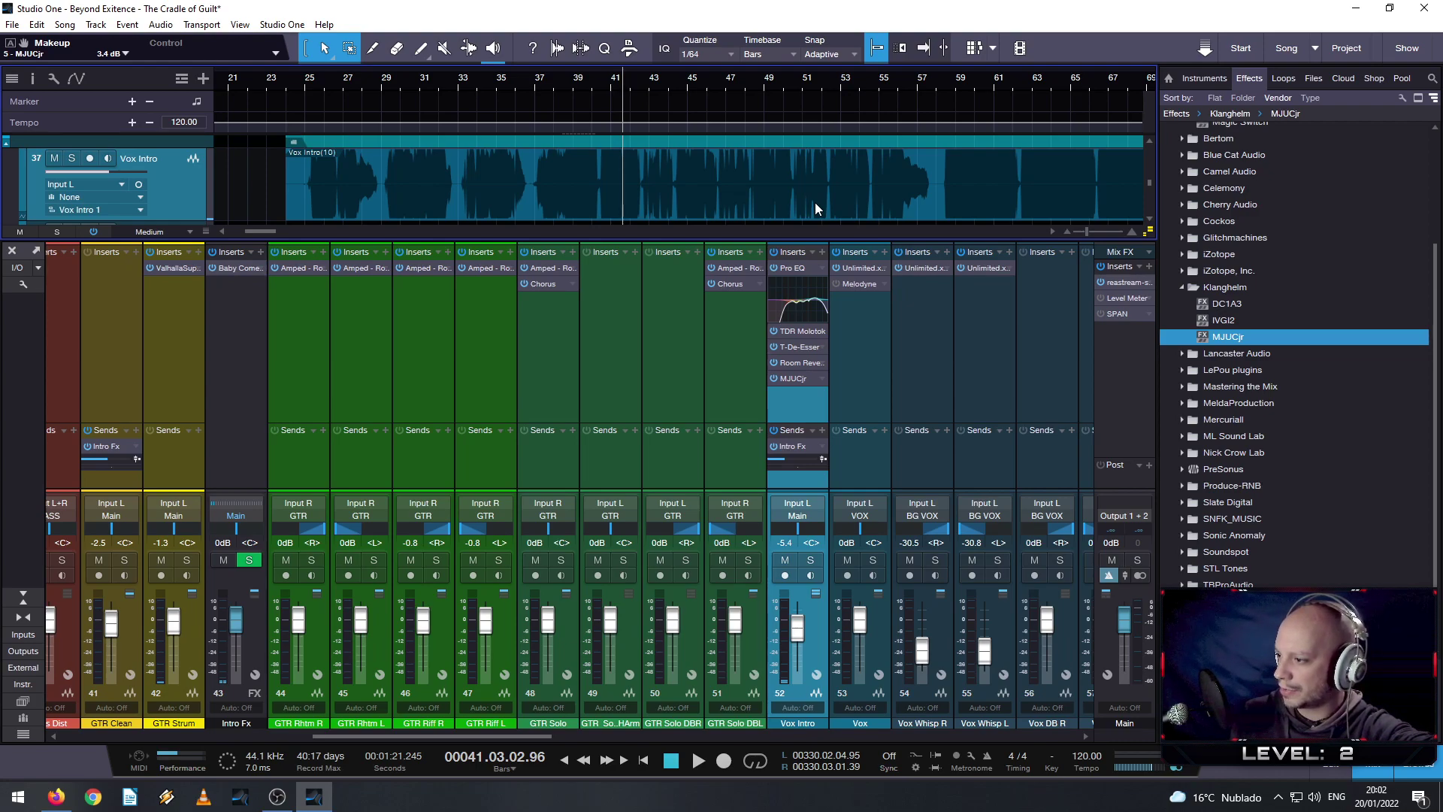
key(ctrl+s)
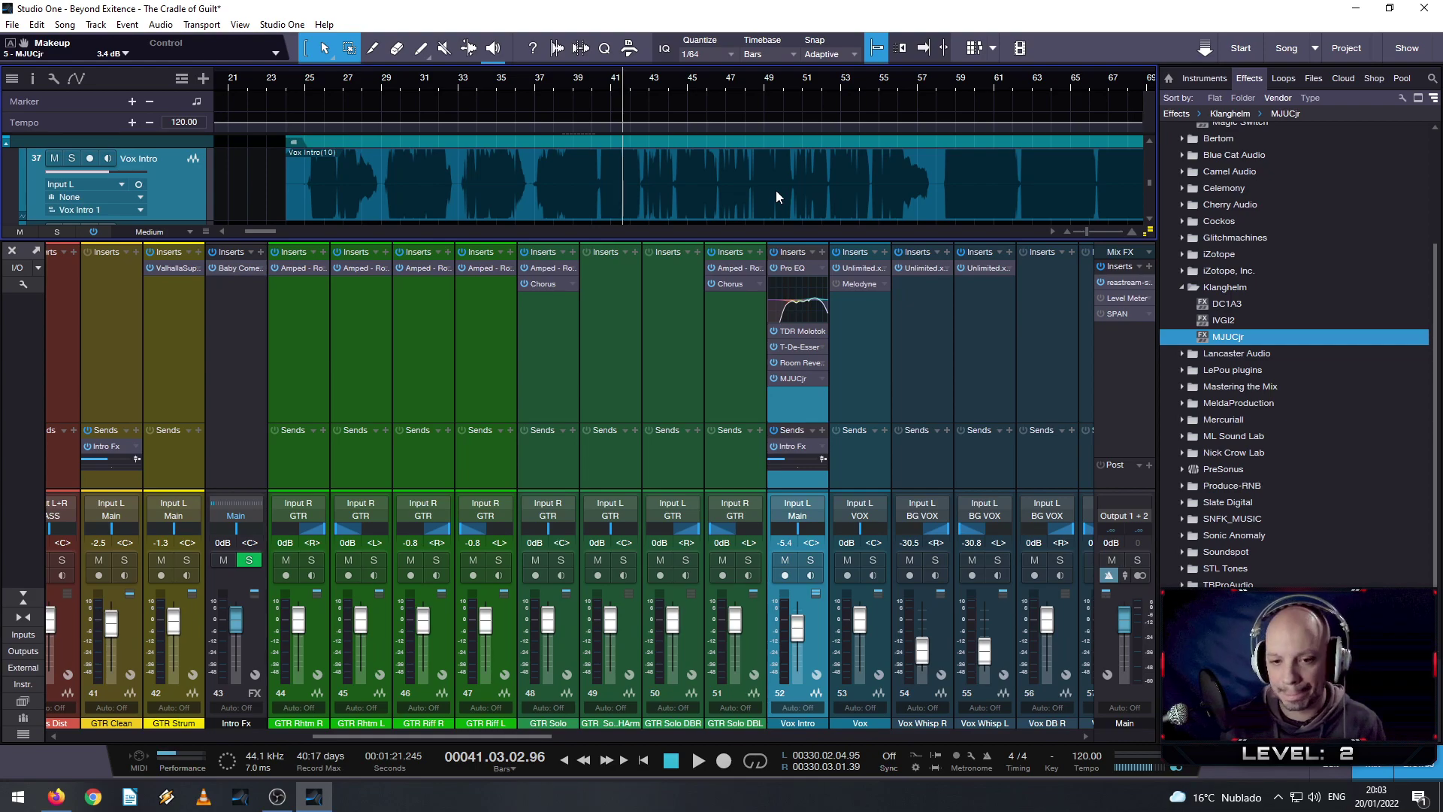
- Search the insert effects for "SAT" and add MSaturator after MJUCjr on the Vox Intro channel
drag(793, 308, 808, 290)
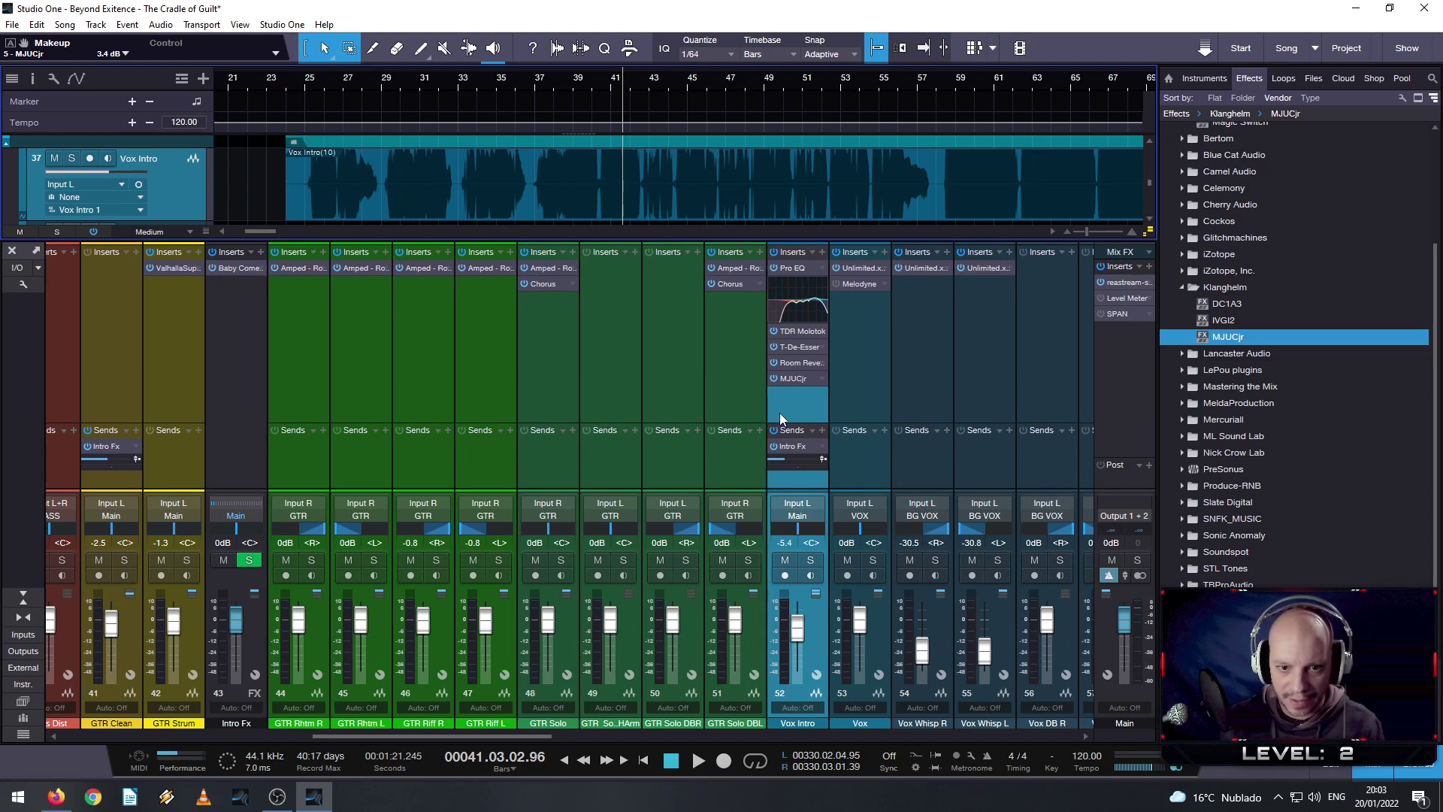
click(824, 251)
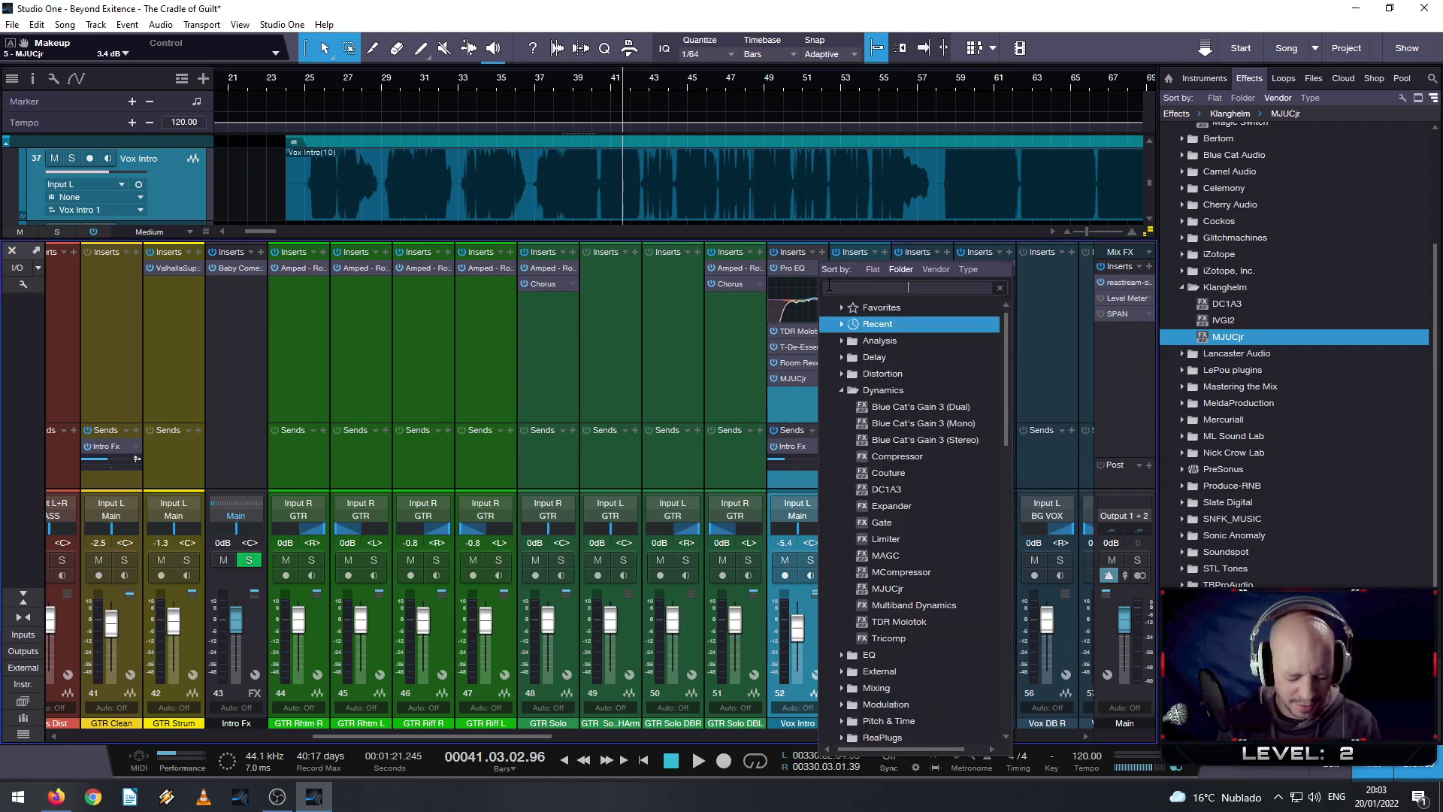
text(SAT)
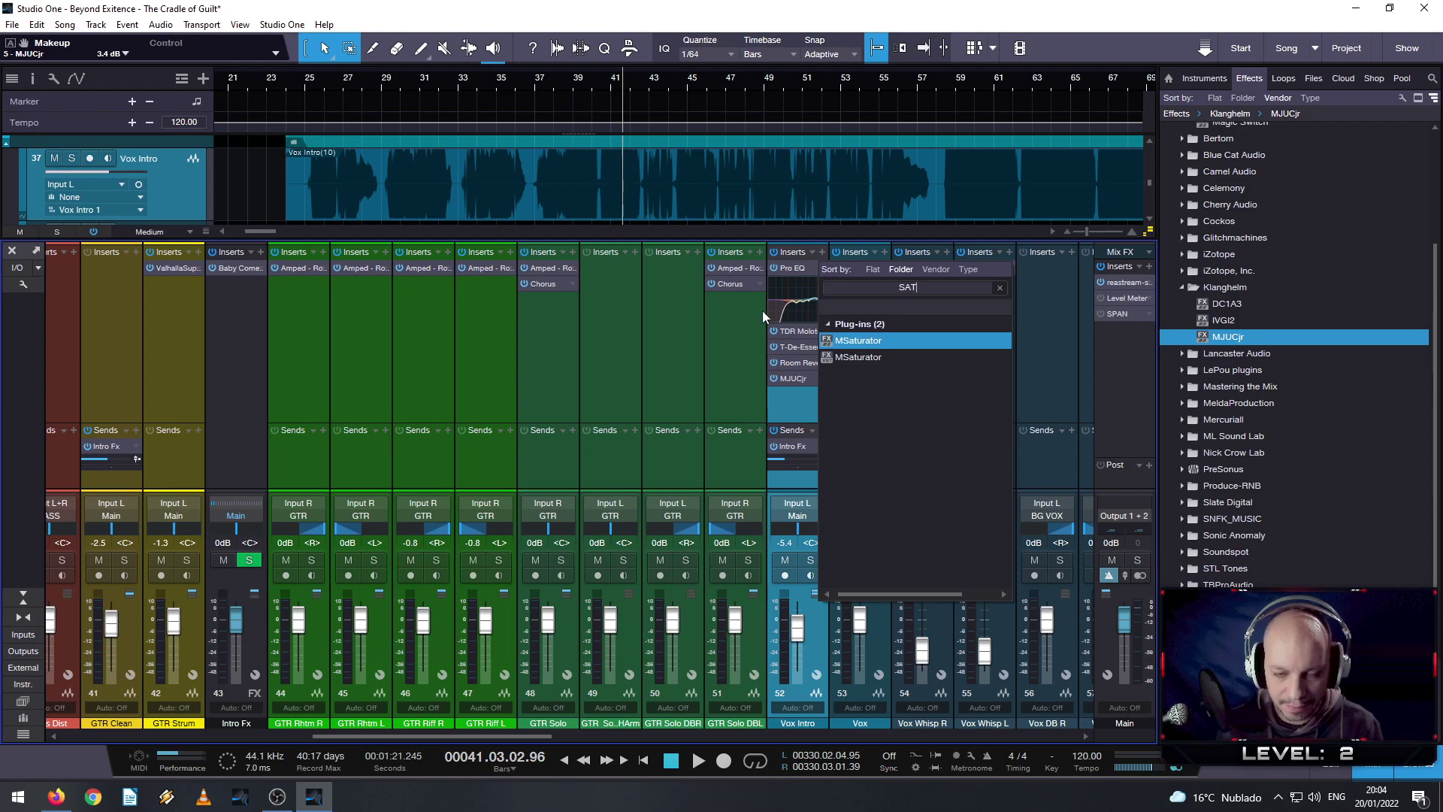
click(849, 343)
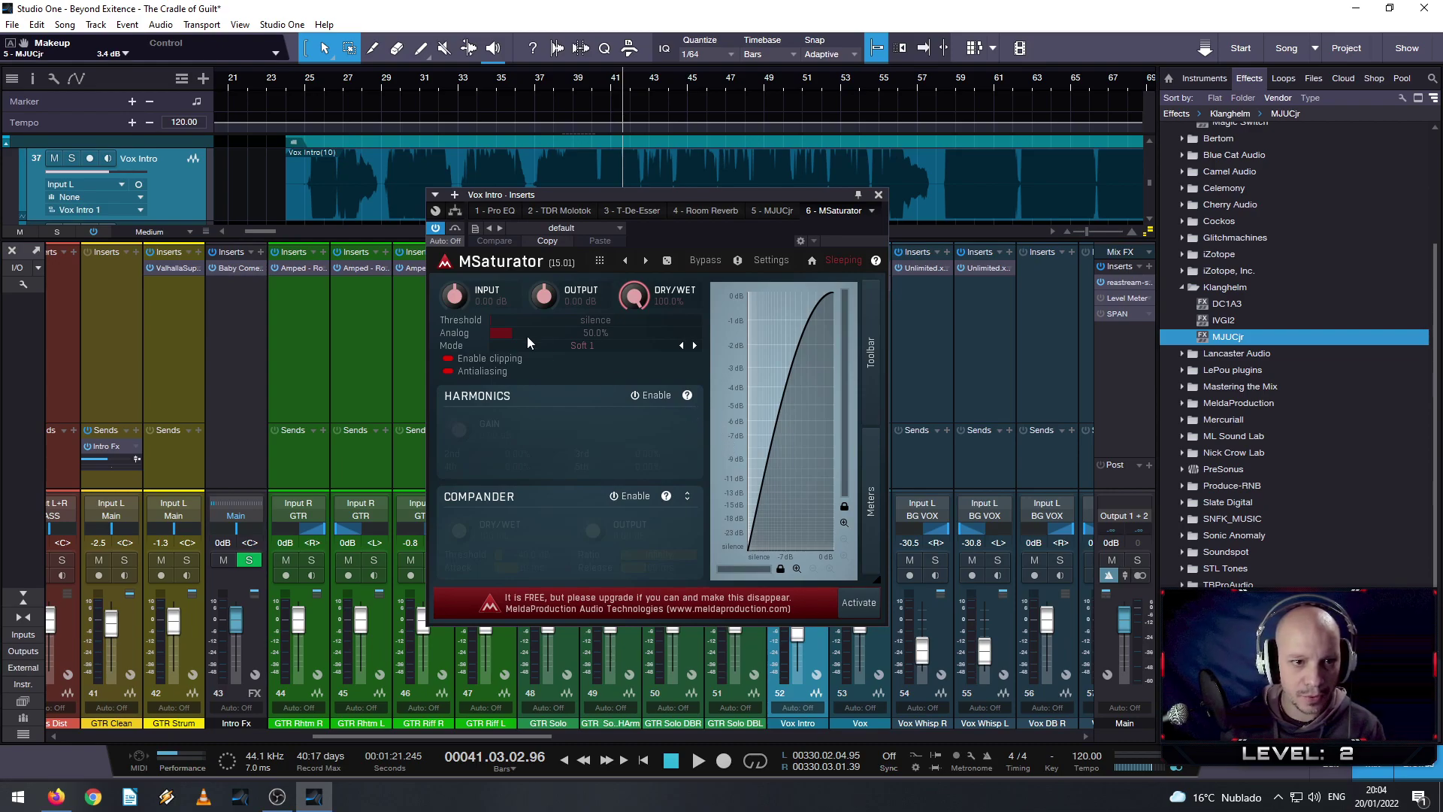
- Audition Input and Output gain changes in MSaturator while the vocal plays and return both gains to 0 dB
key(space)
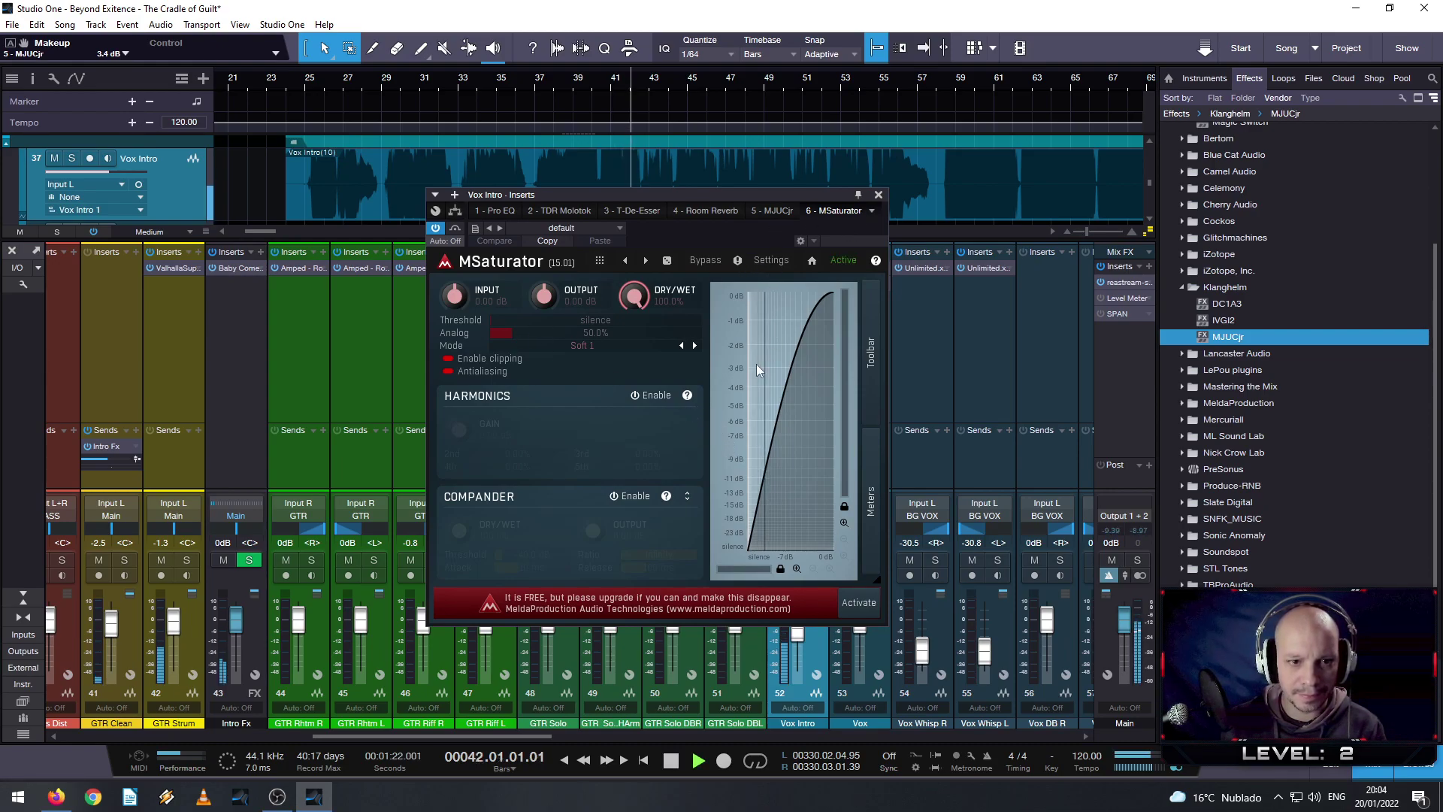
mouse_move(479, 299)
mouse_down()
mouse_move(479, 278)
mouse_move(480, 315)
mouse_up()
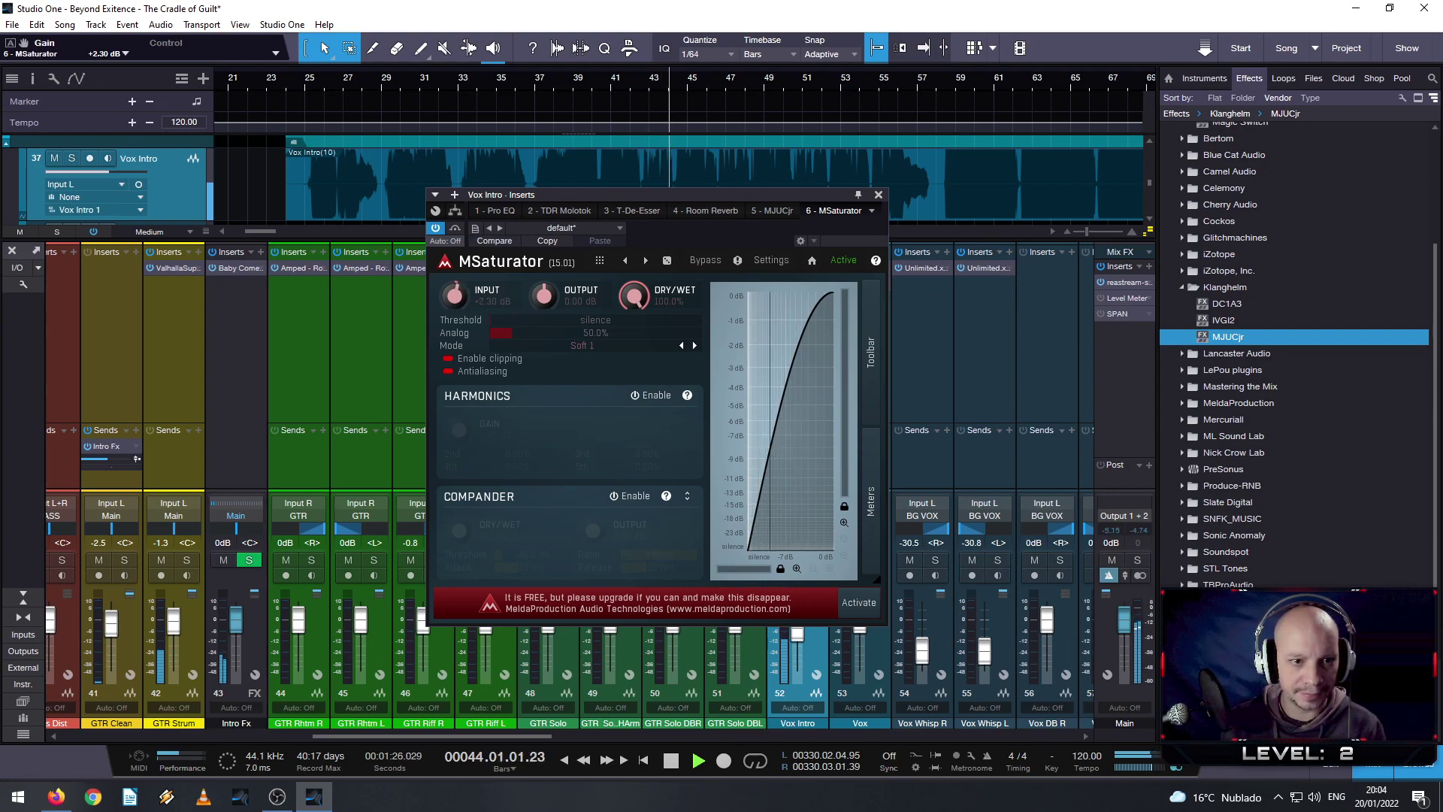
drag(457, 297, 457, 312)
click(488, 300)
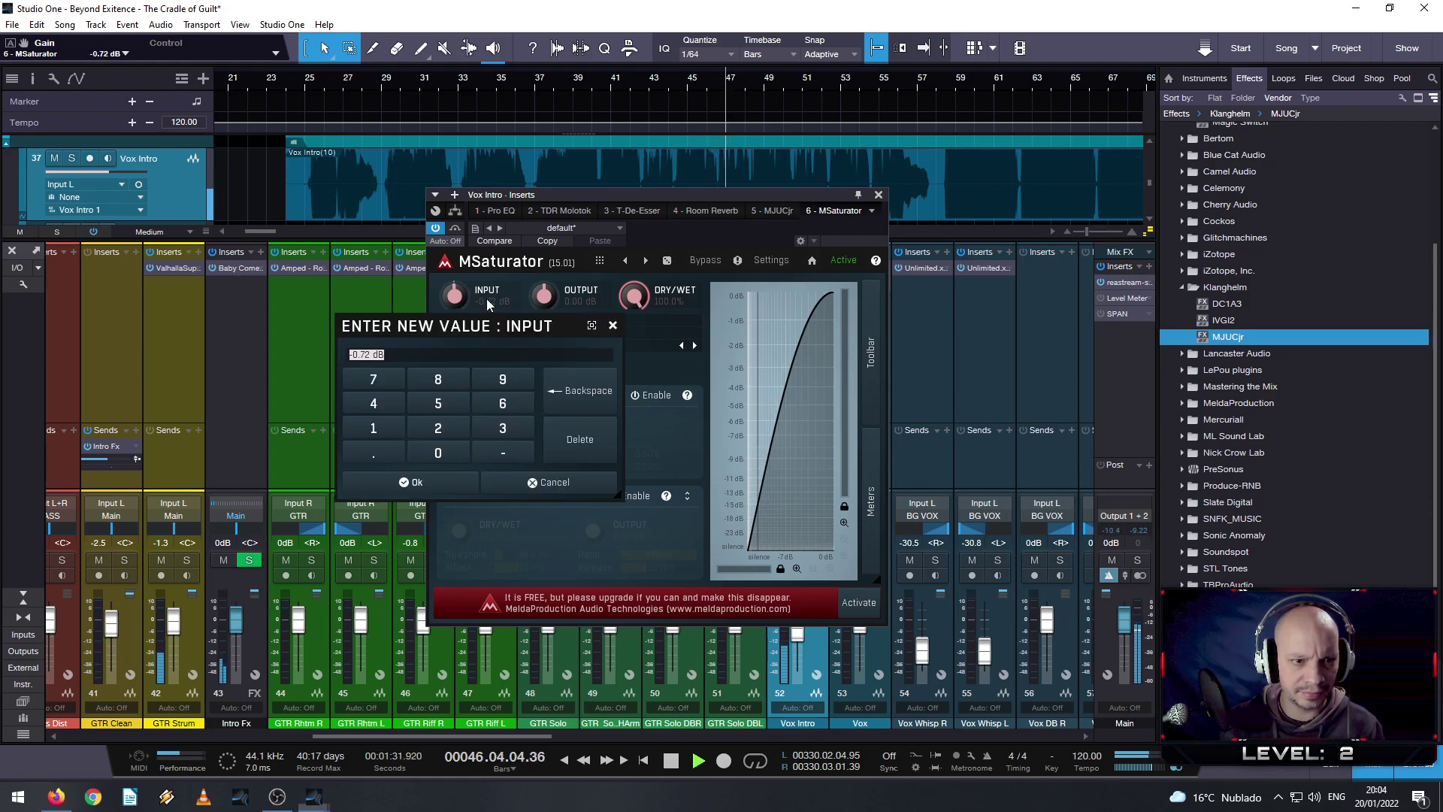
click(489, 300)
click(489, 299)
click(433, 451)
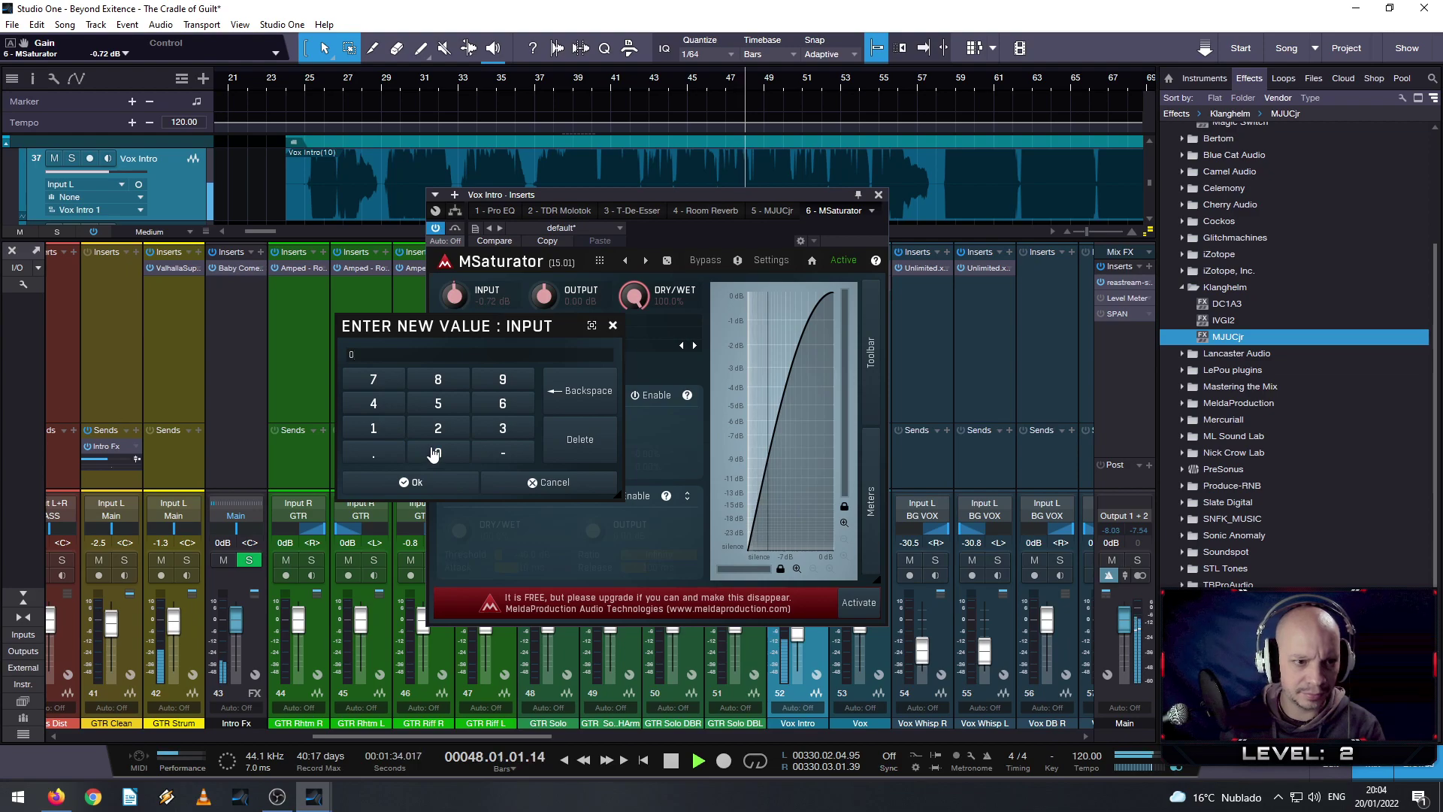
key(Return)
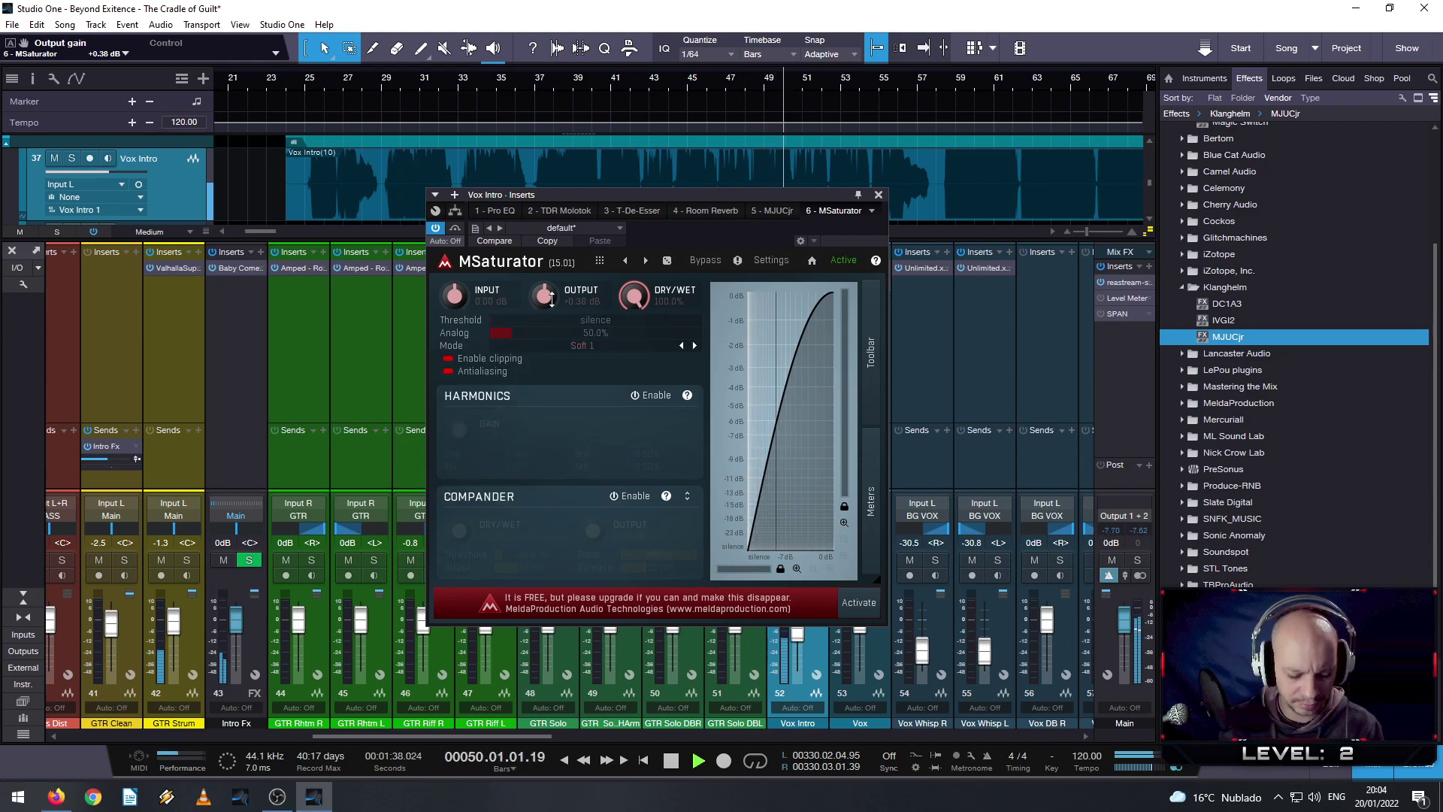
click(577, 304)
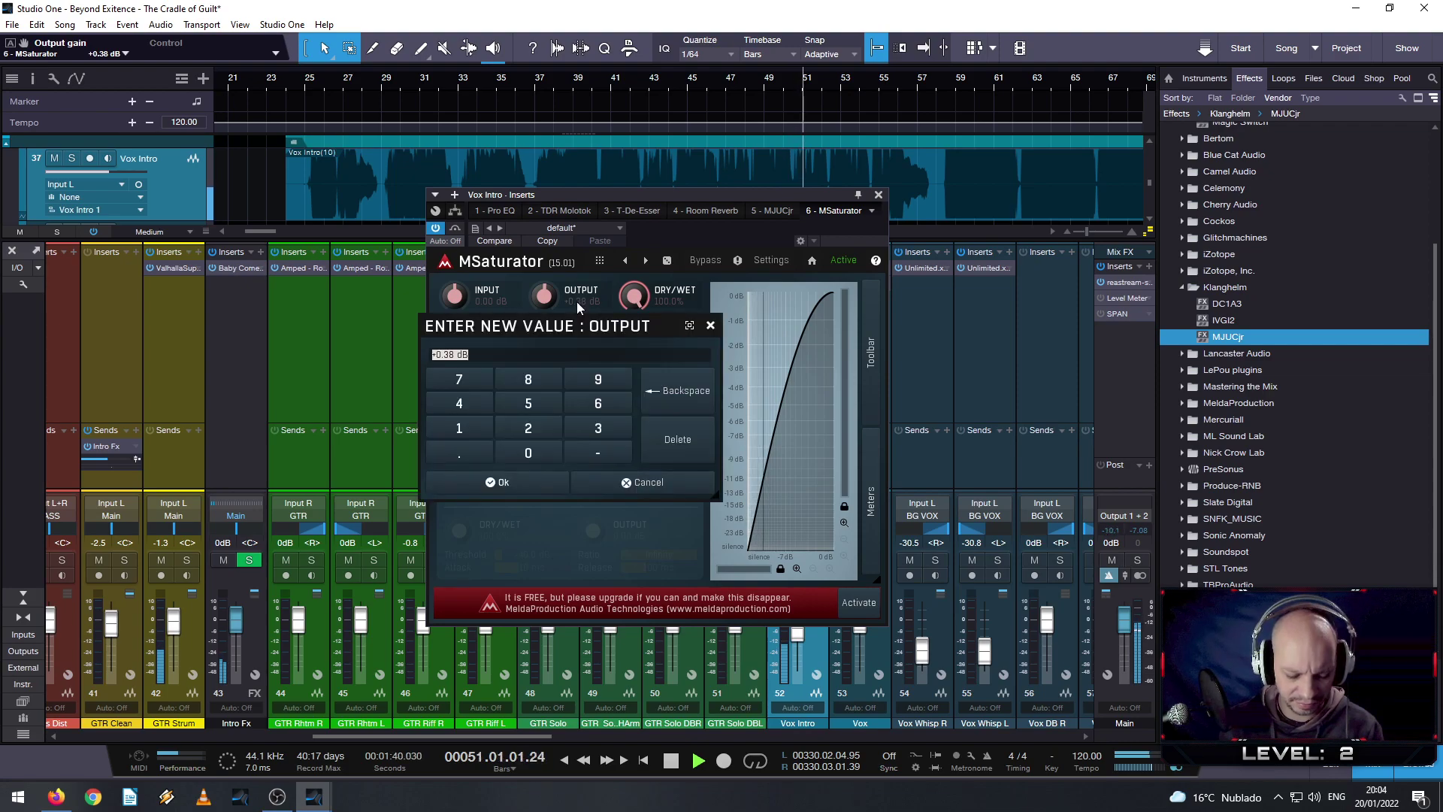
text(0)
key(Return)
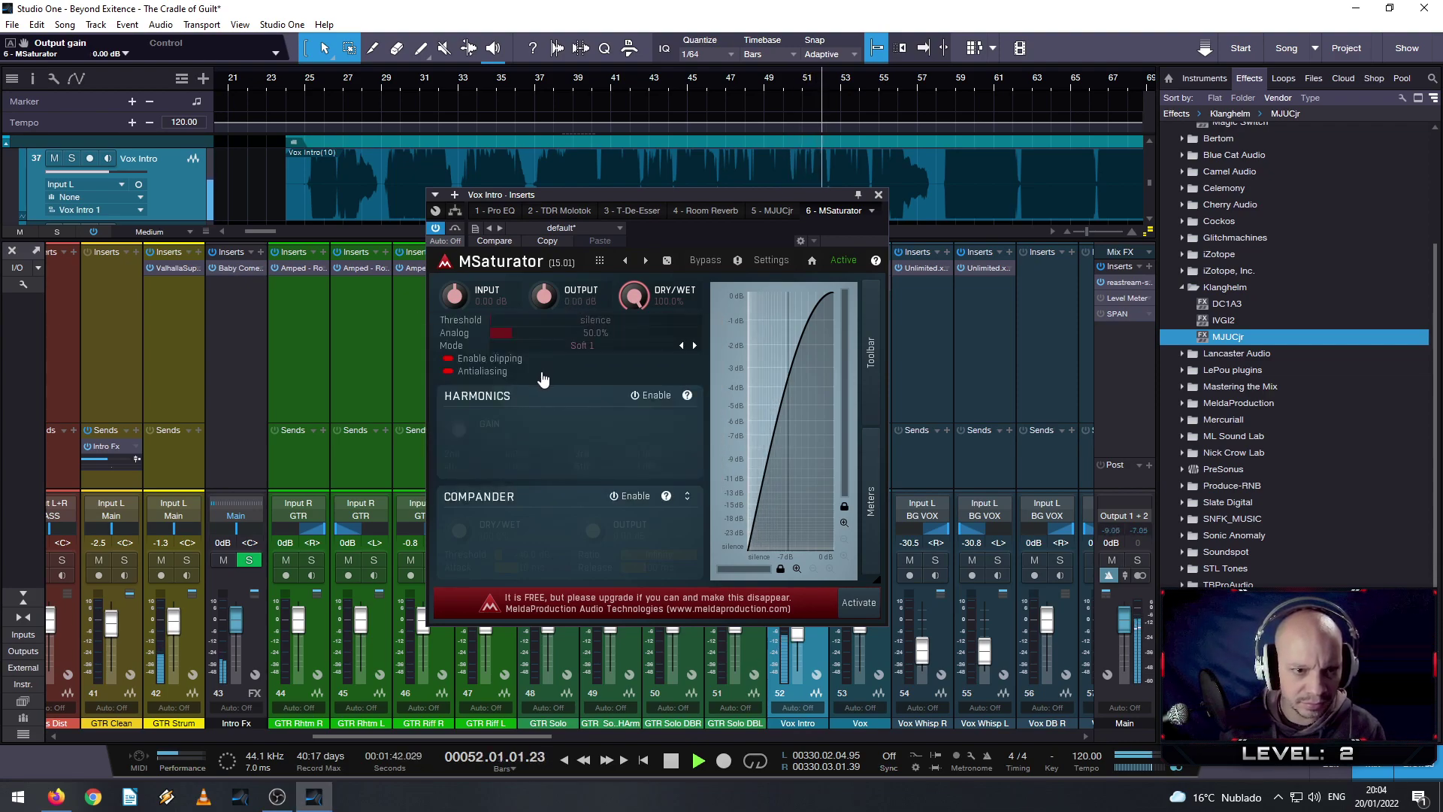
- Look through MSaturator's settings and its preset list
click(771, 260)
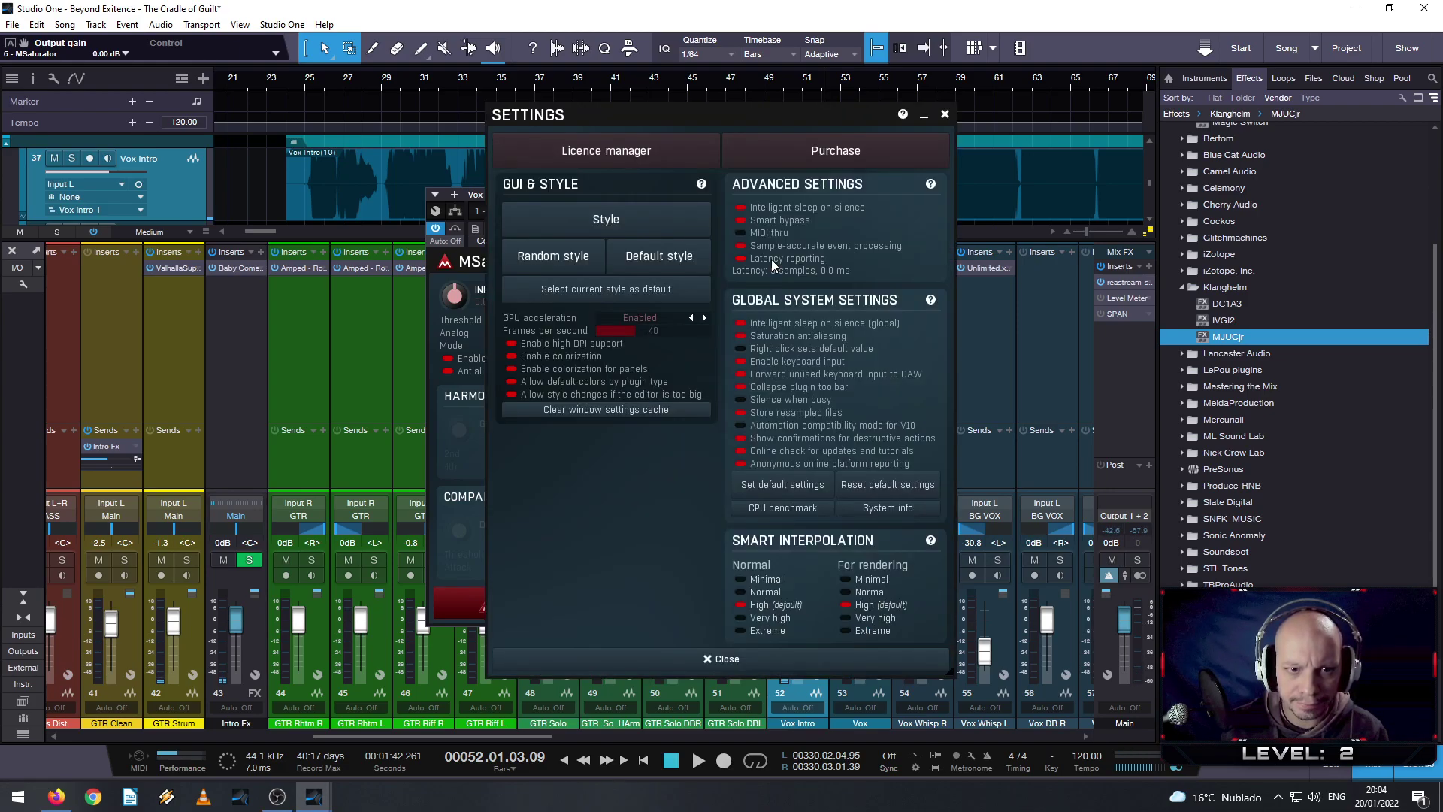
click(946, 114)
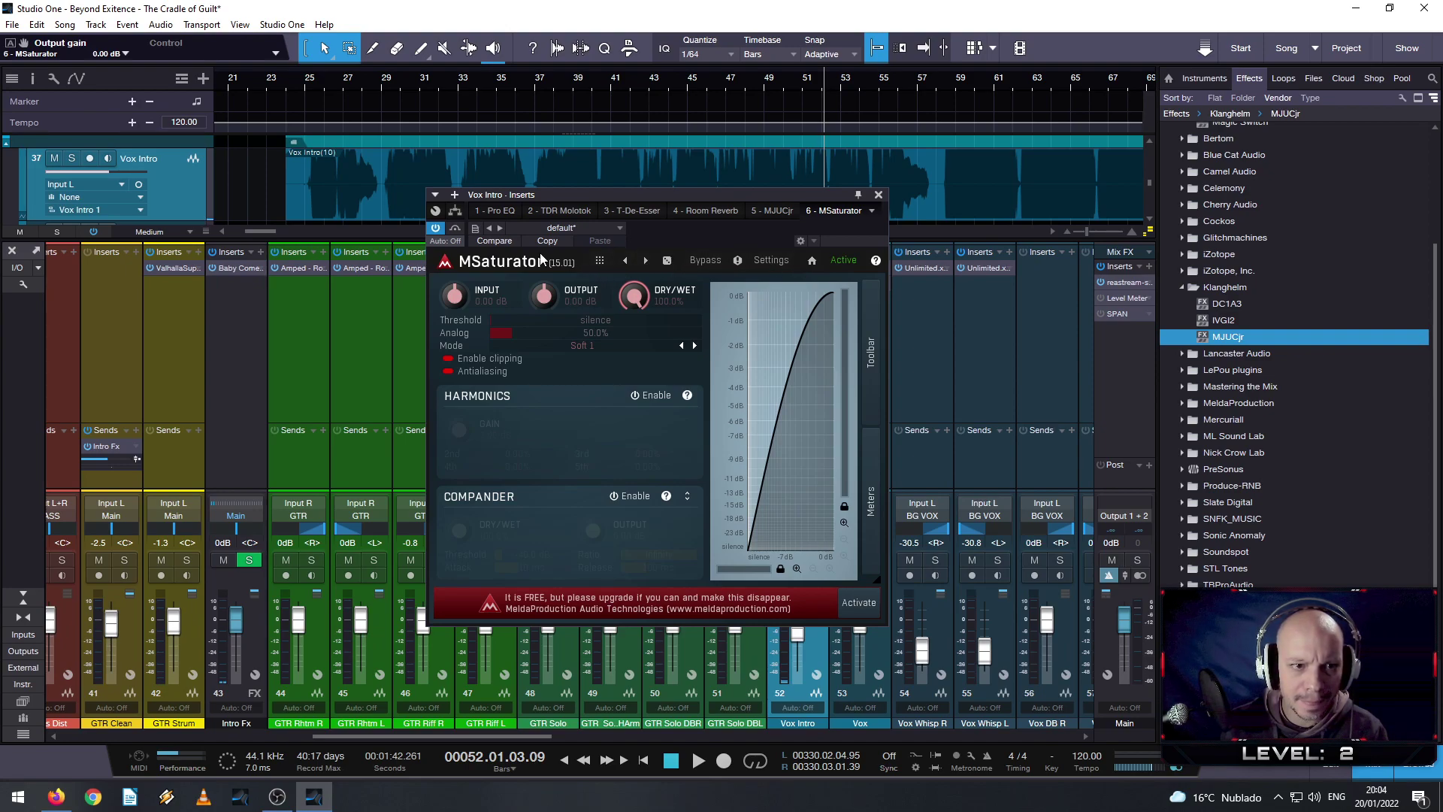
click(573, 229)
click(543, 404)
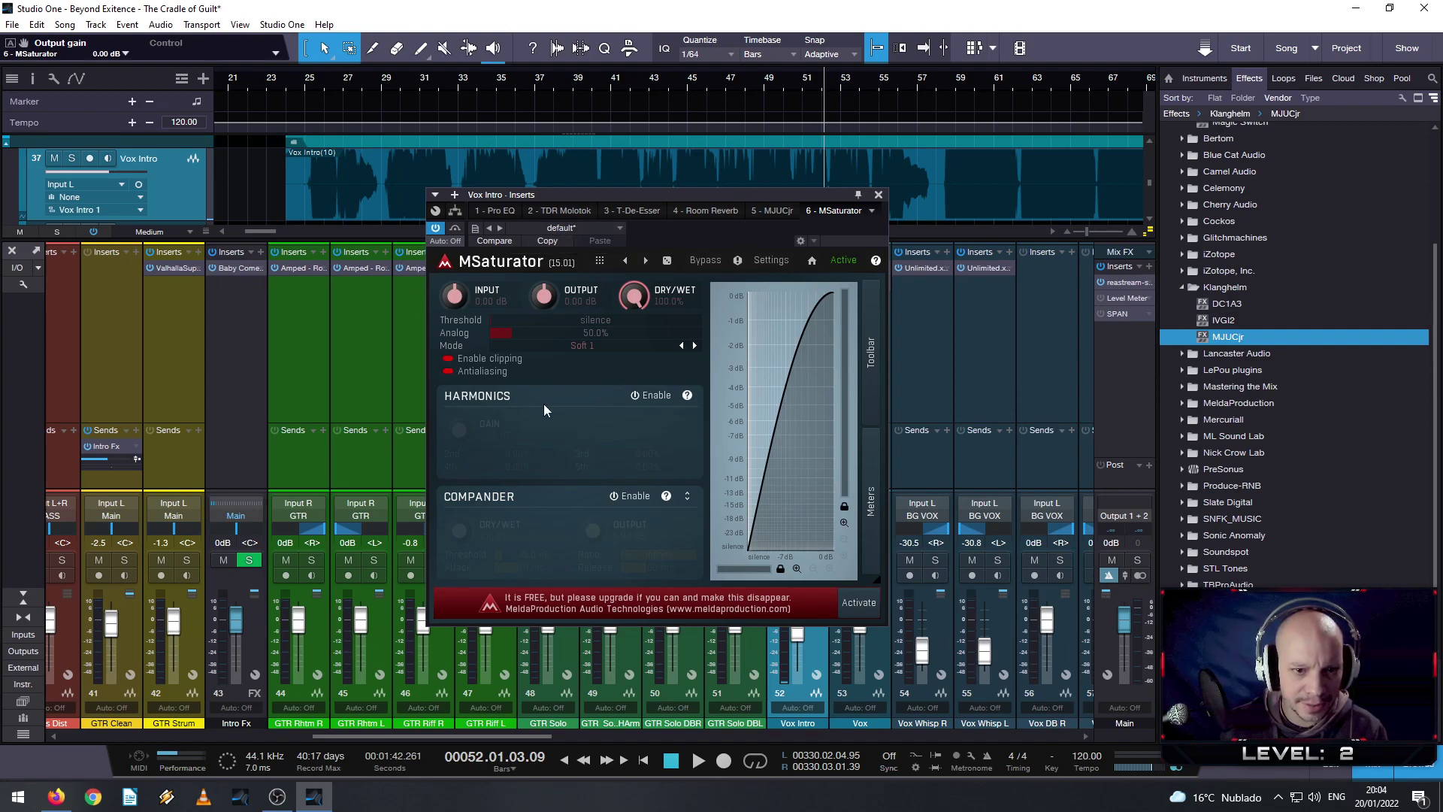
- Enable MSaturator's Harmonics with Gain at about +3.65 dB and the Compander at 14% Dry/Wet during playback
click(649, 396)
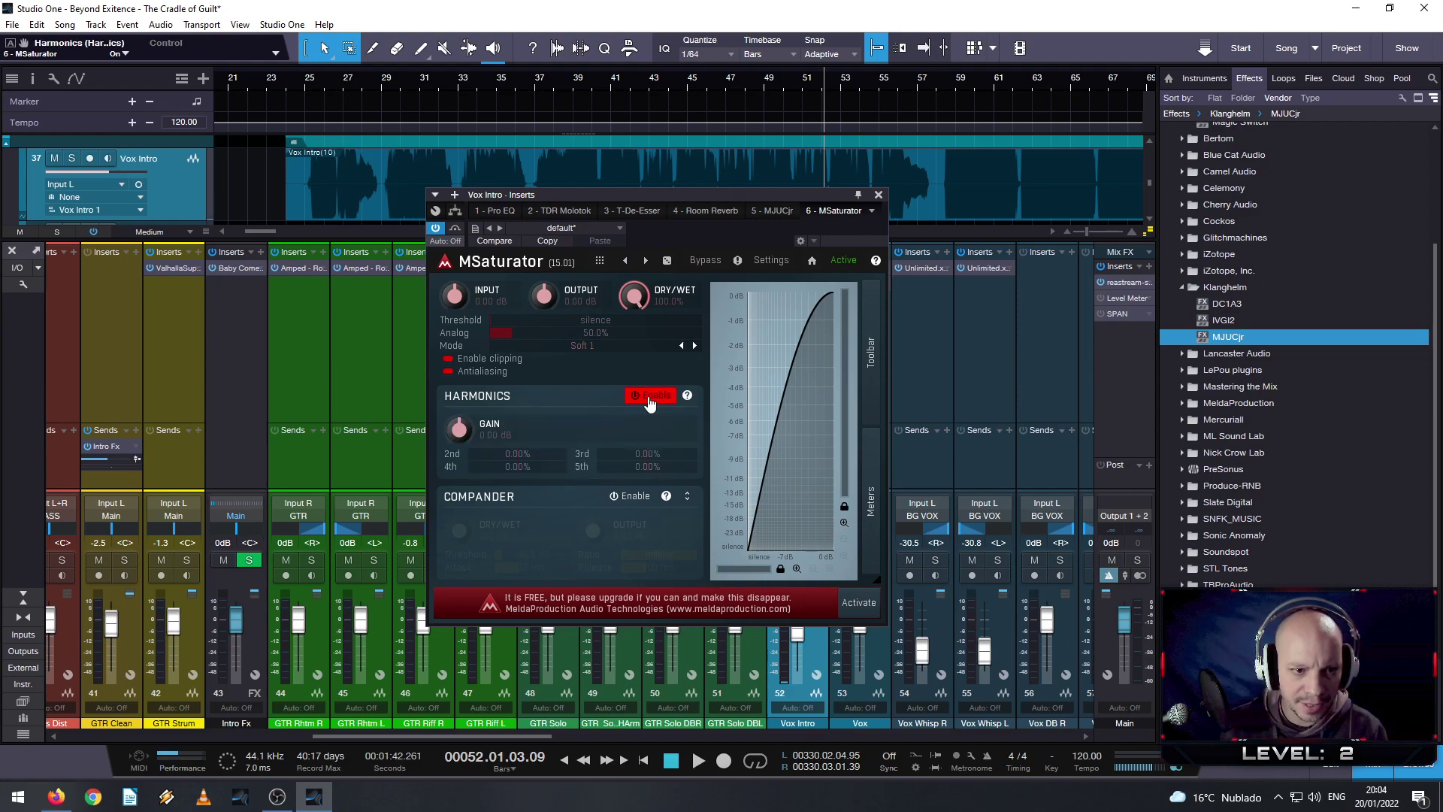
key(space)
mouse_move(475, 424)
mouse_down()
mouse_move(475, 395)
mouse_move(475, 411)
mouse_up()
click(634, 496)
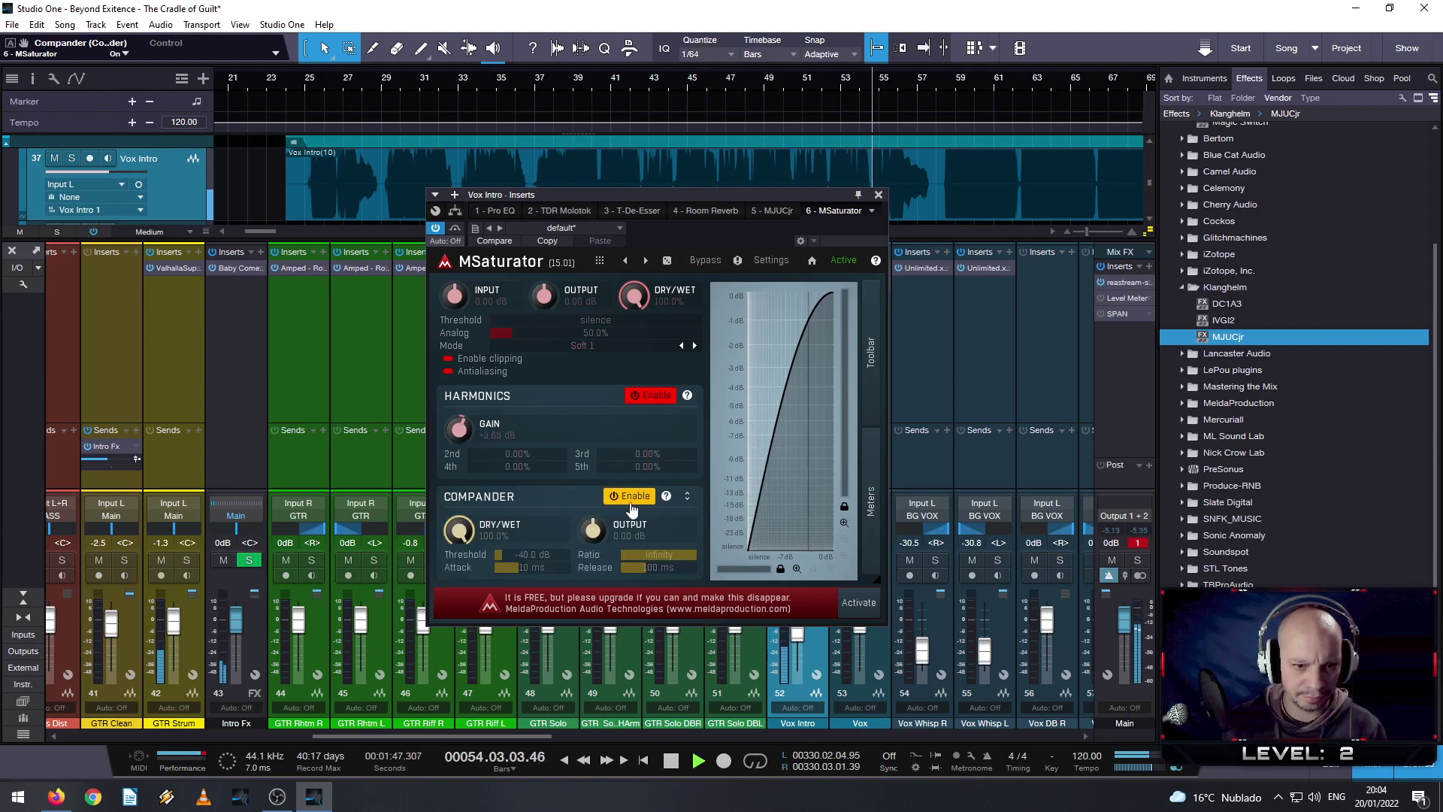
drag(468, 531, 468, 579)
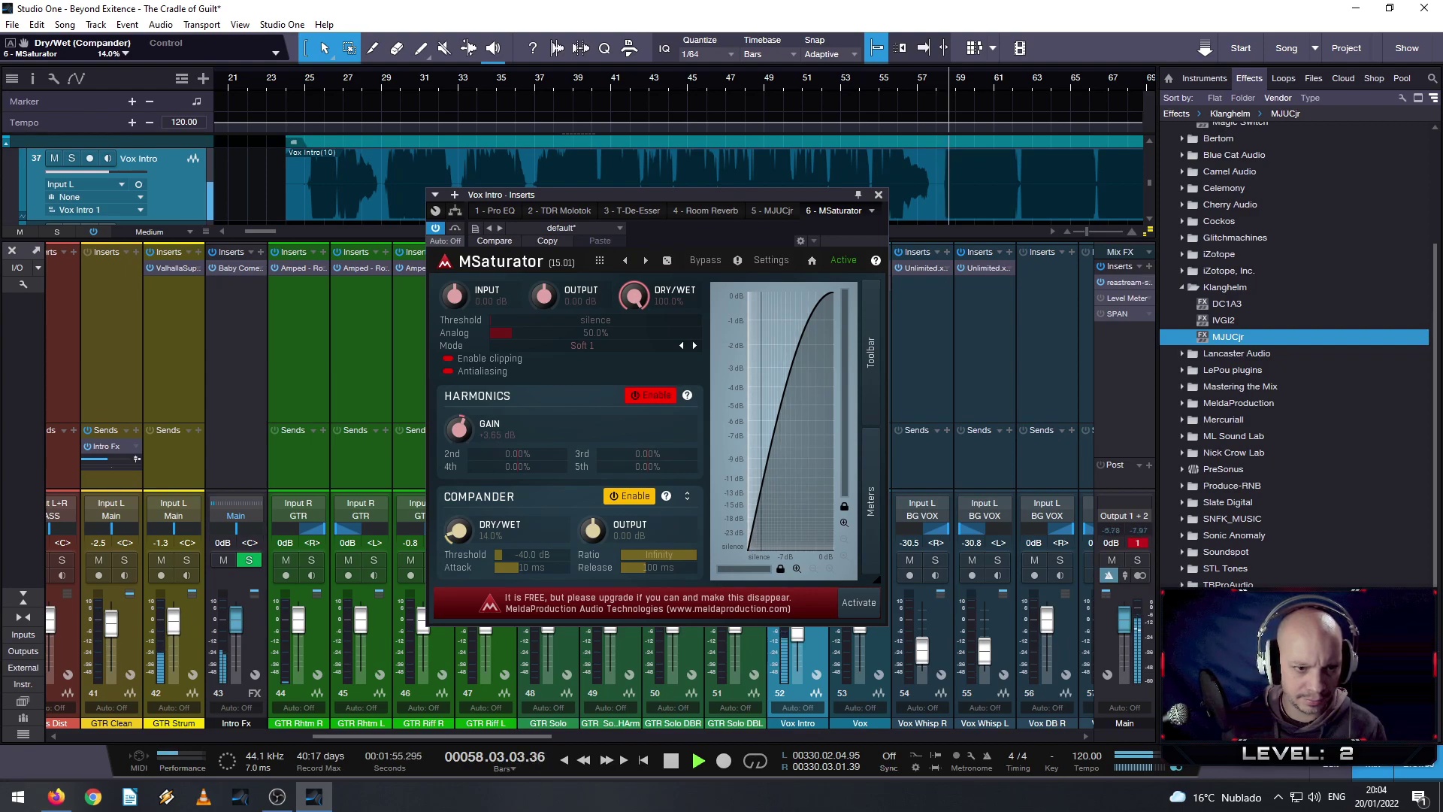
- Set MSaturator's 2nd harmonic to 7.2% and balance a Harmonics Gain of +3.46 dB against an Output of -3.07 dB
drag(493, 456, 463, 431)
double_click(463, 433)
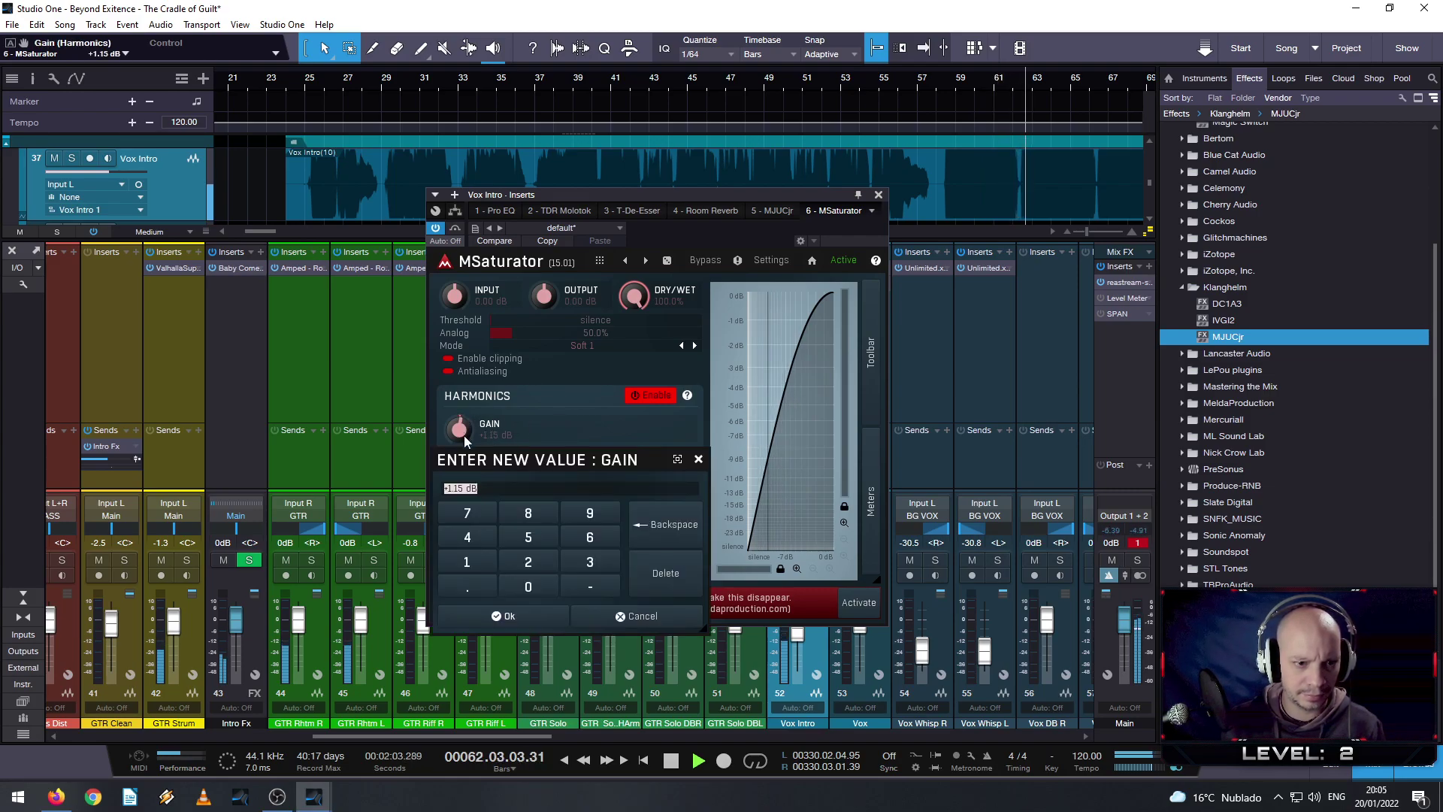
click(678, 457)
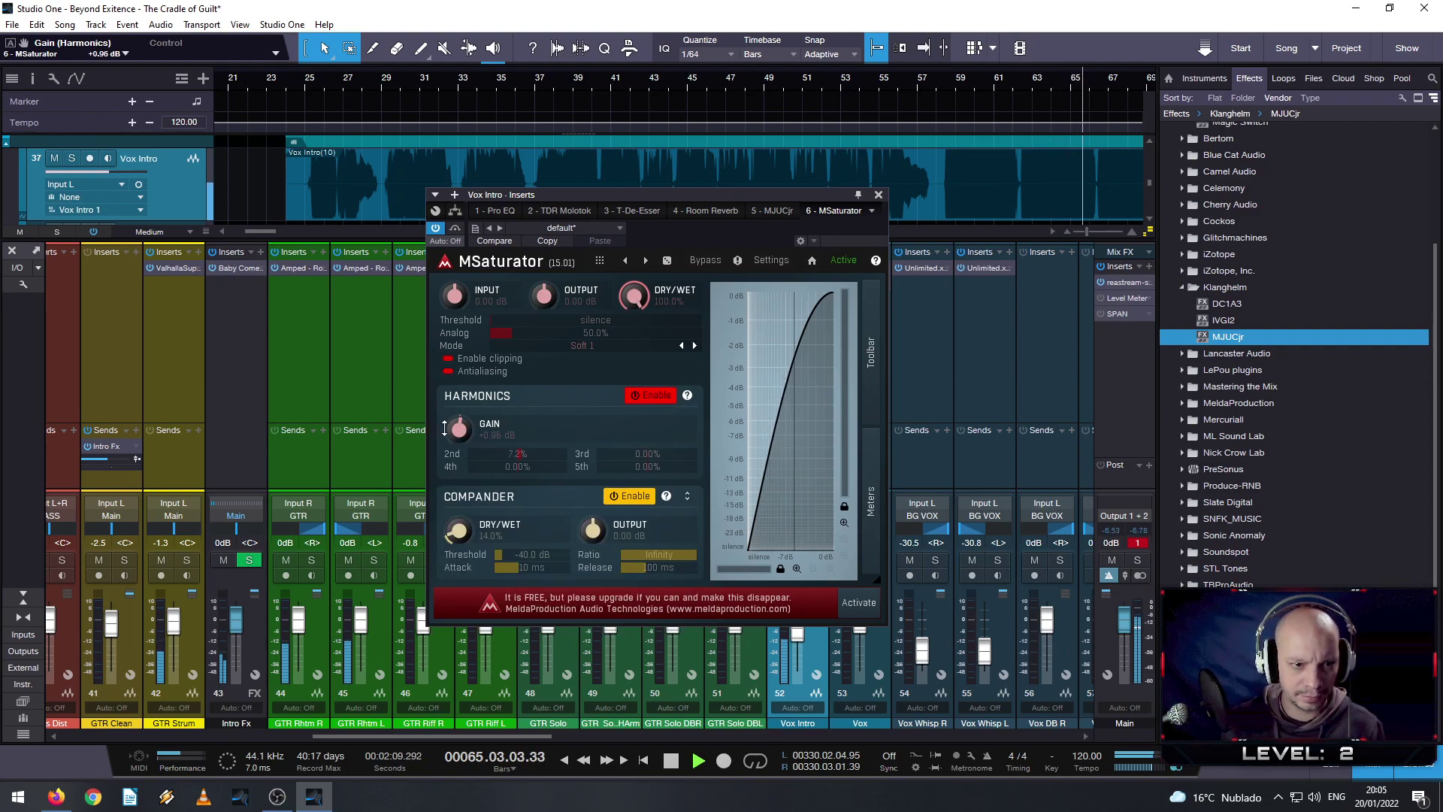
drag(459, 427, 458, 410)
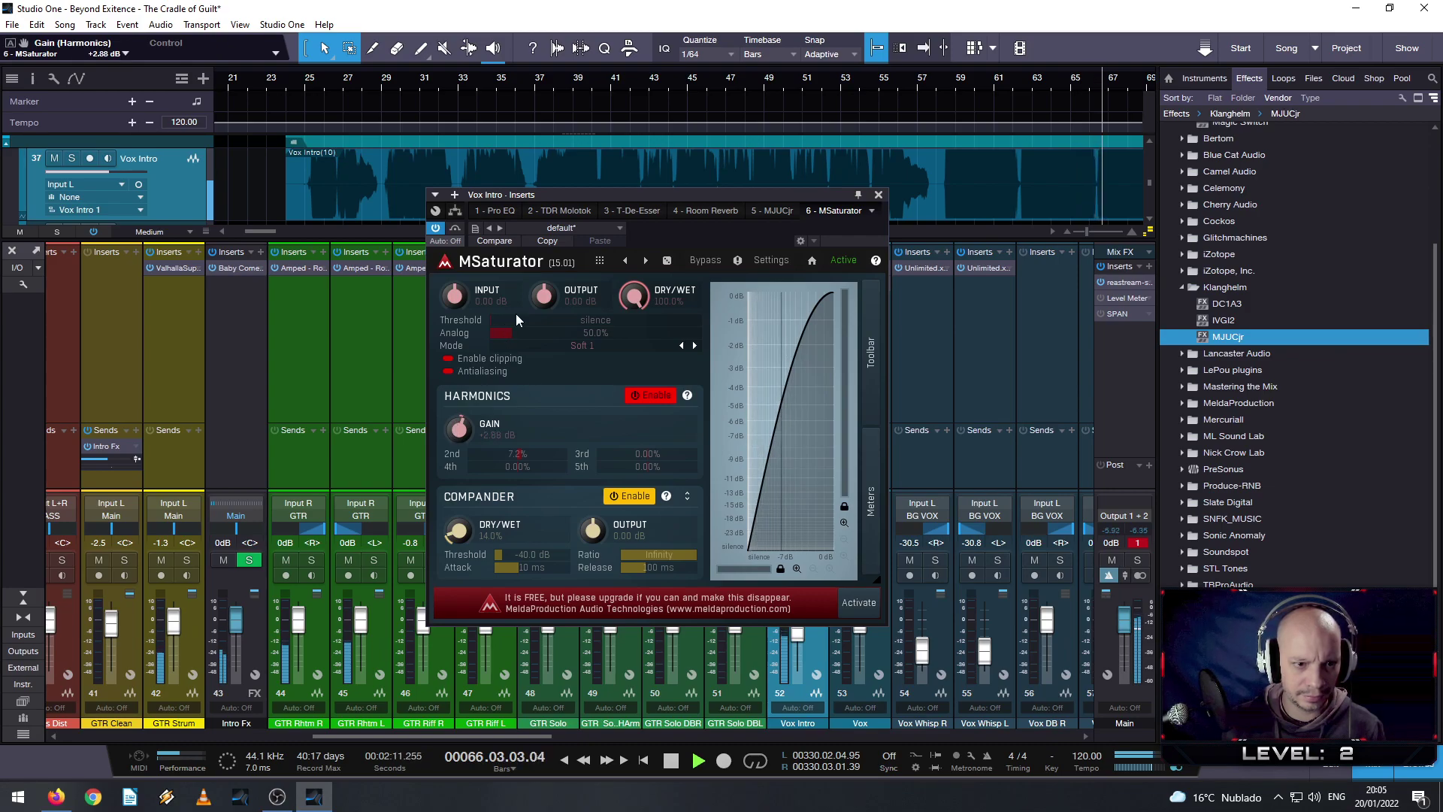
drag(544, 295, 544, 308)
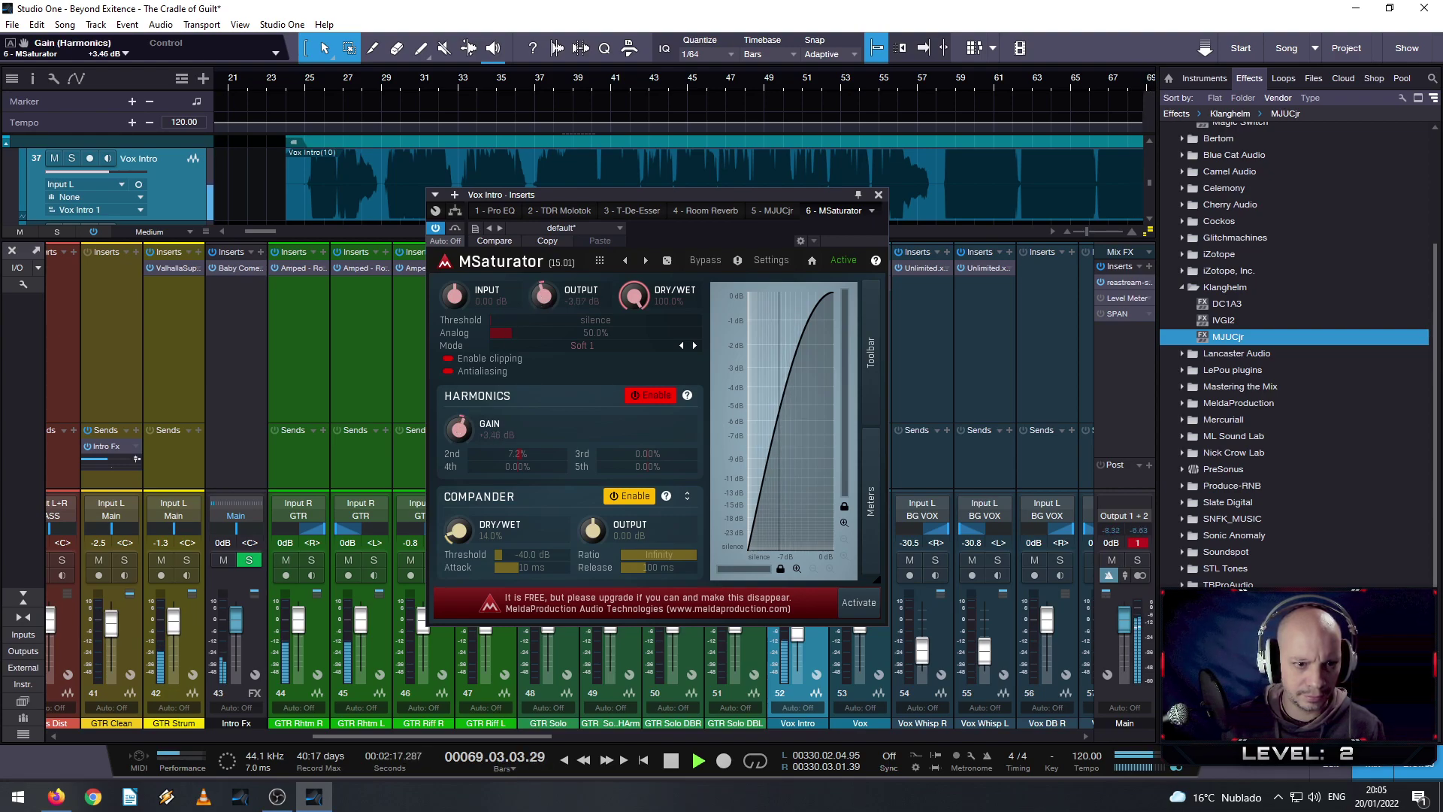
- Set the Harmonics Gain to exactly +3 dB and replay the vocal from about bar 34
double_click(484, 440)
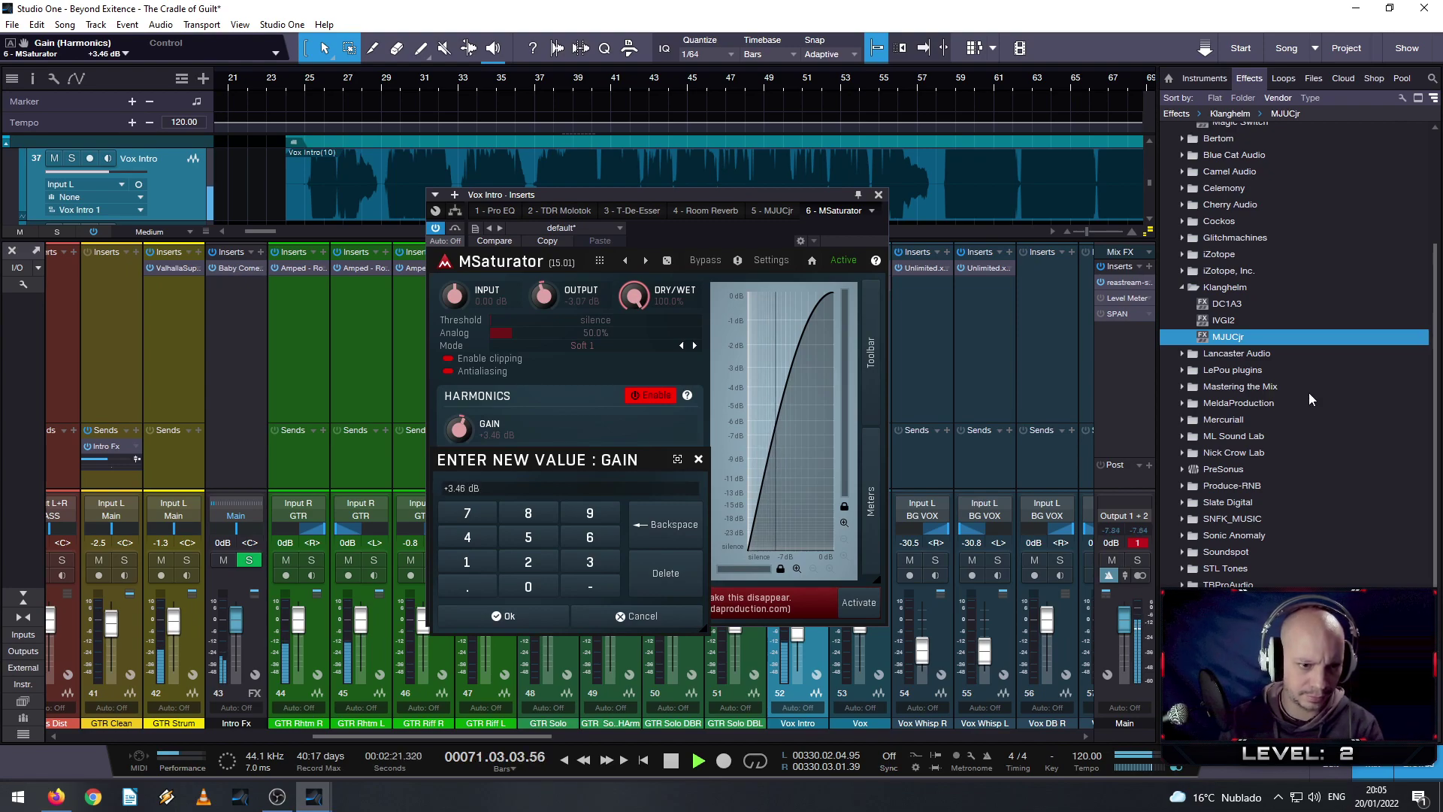
text(+3)
key(Return)
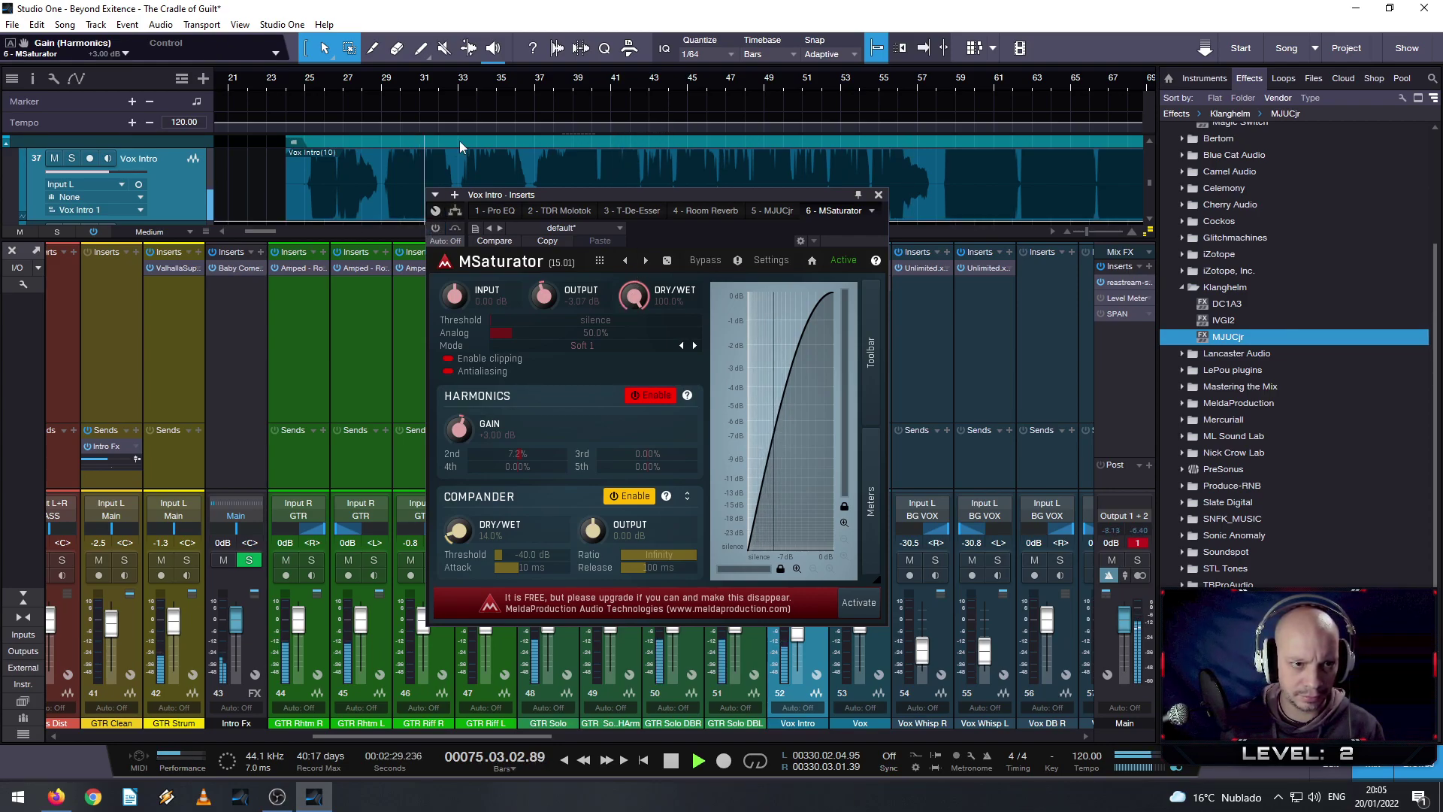
click(490, 84)
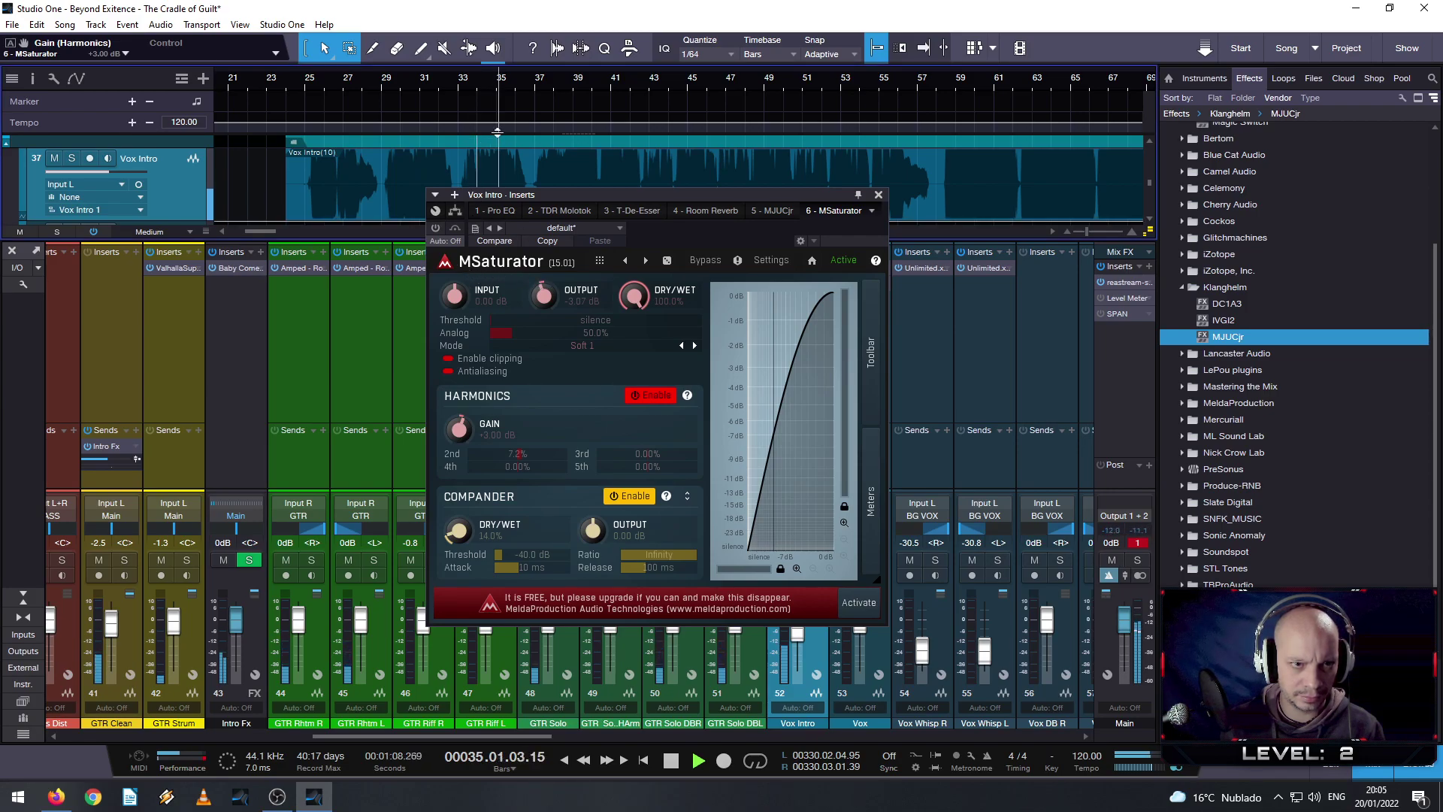
- Compare the vocal with MSaturator bypassed and active, and lower its Output to -4.80 dB
click(434, 227)
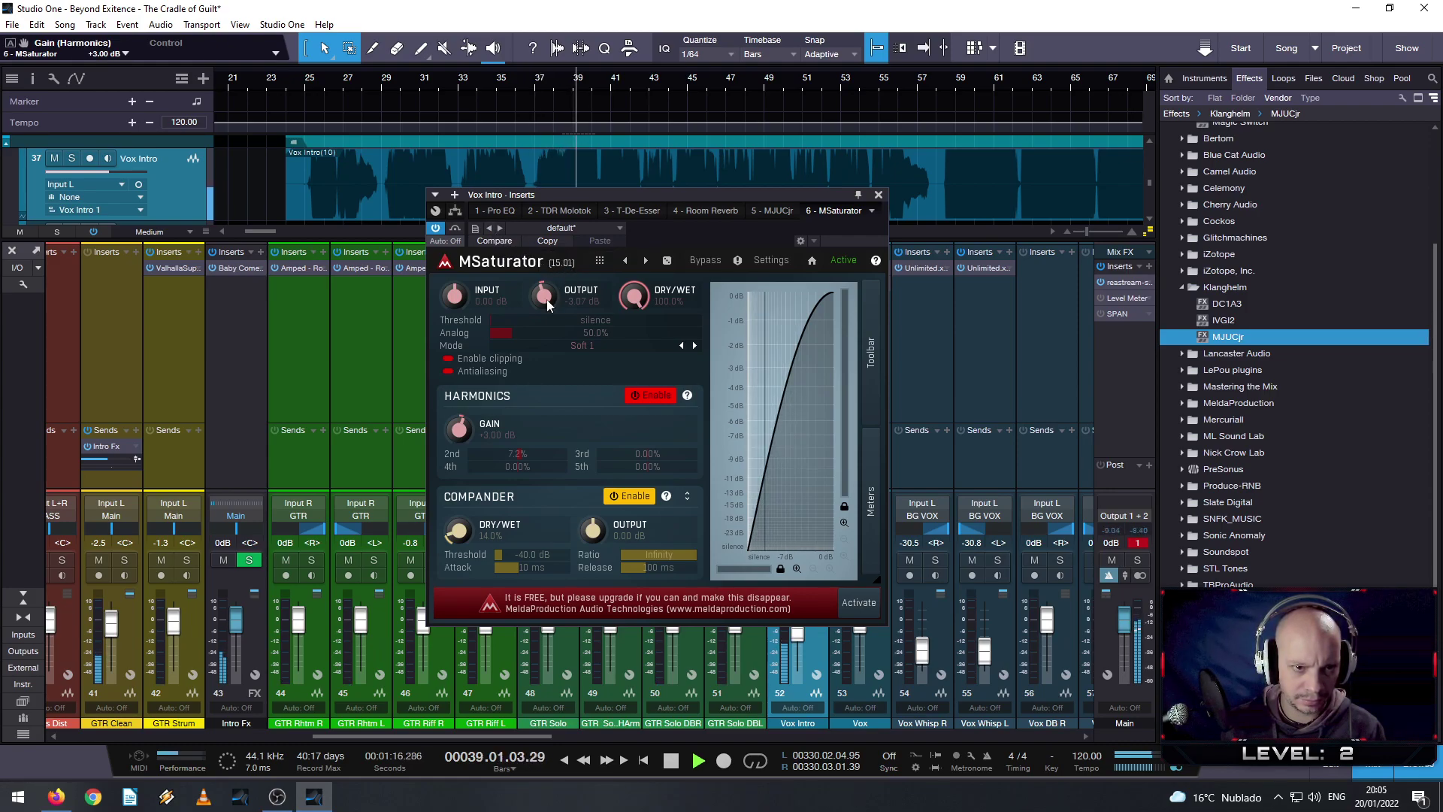
drag(543, 296, 549, 299)
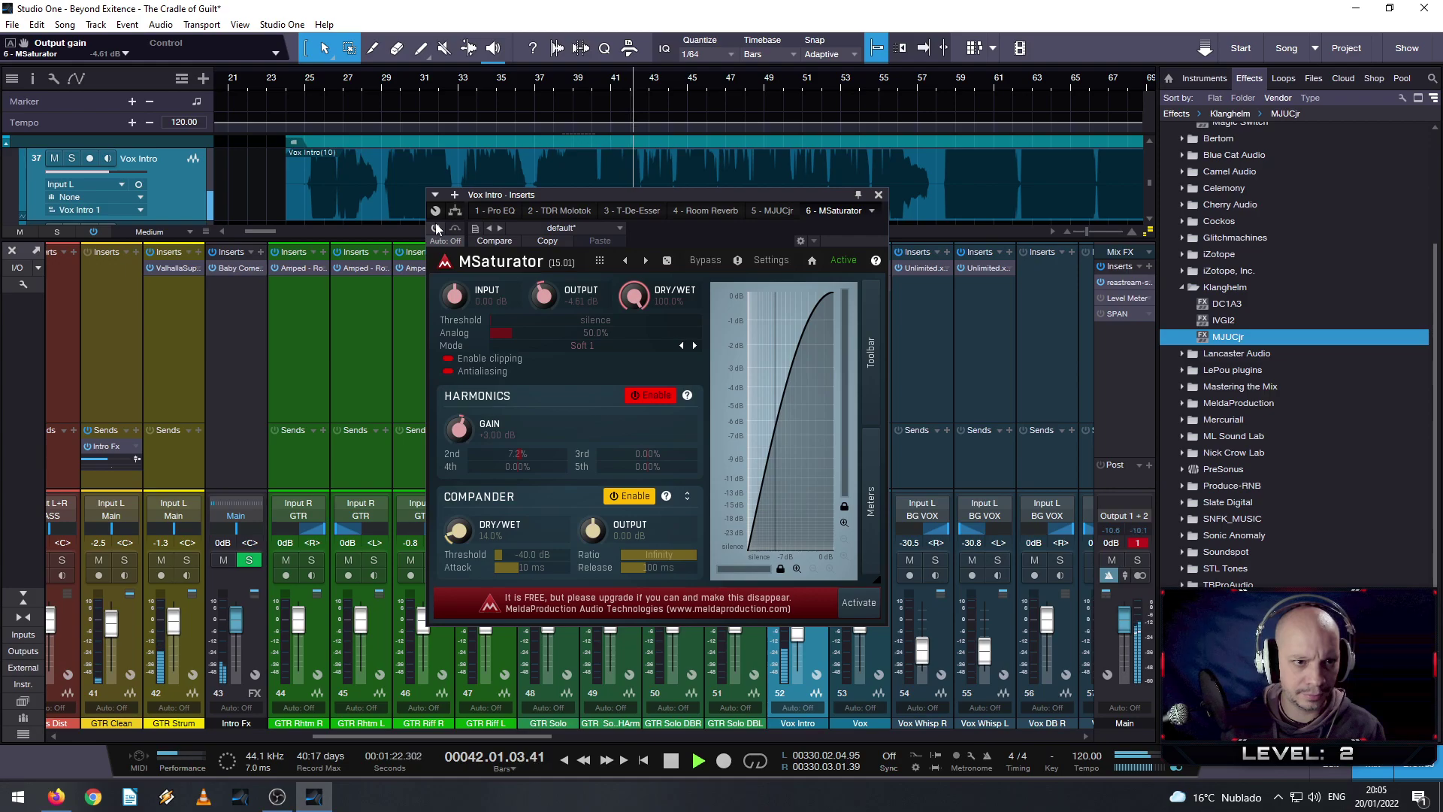
drag(544, 296, 551, 301)
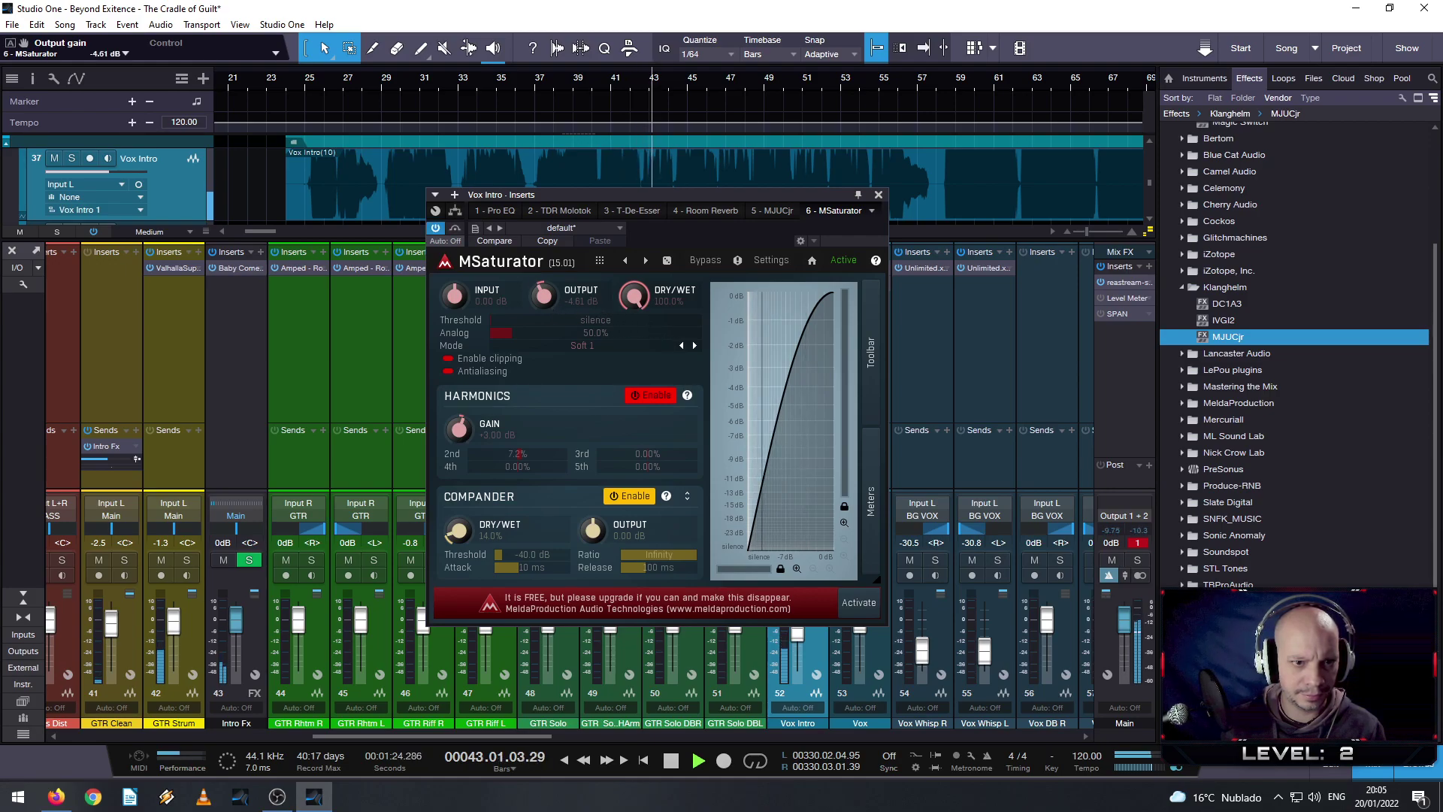
click(877, 195)
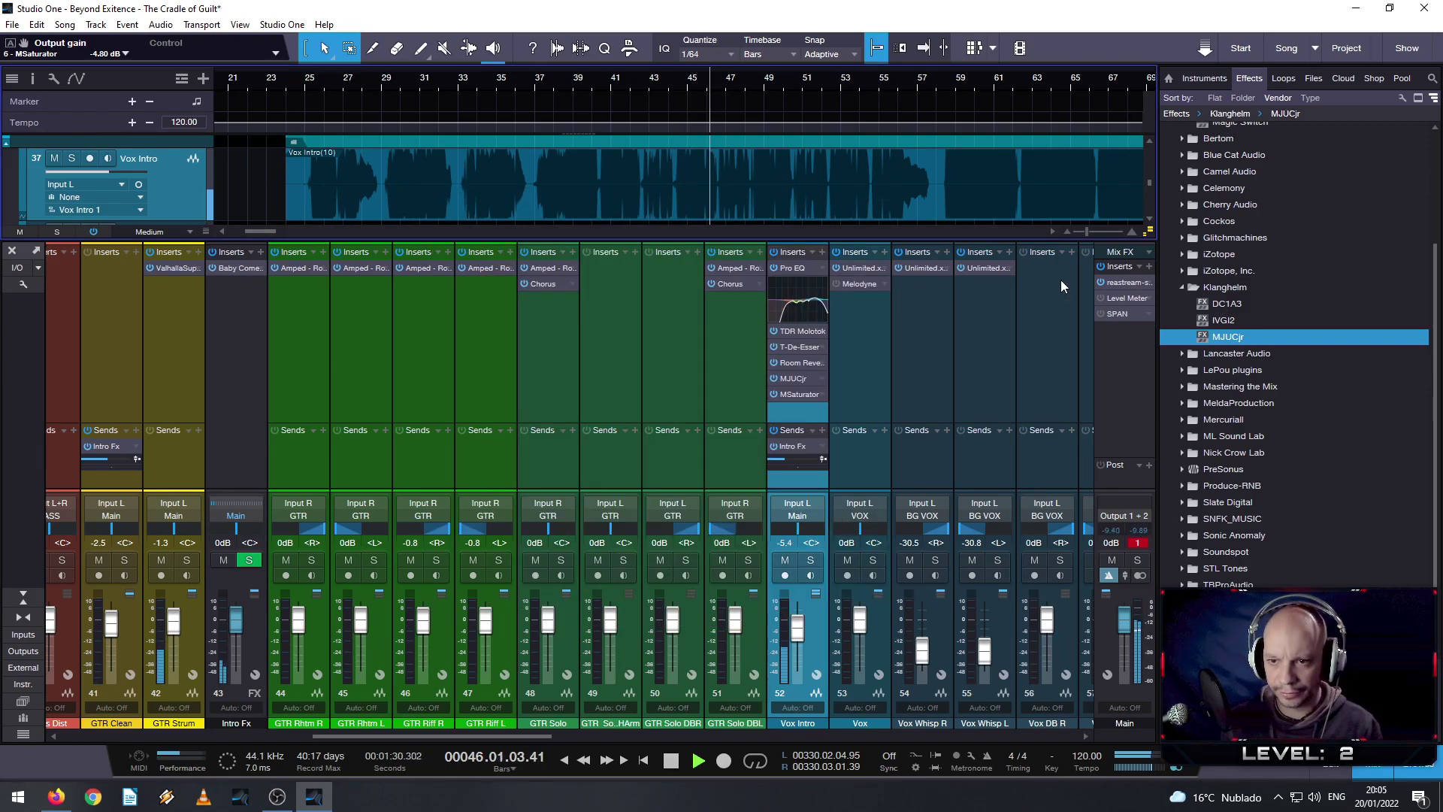
- Add the stock Limiter as the last insert on the Vox Intro channel
click(821, 252)
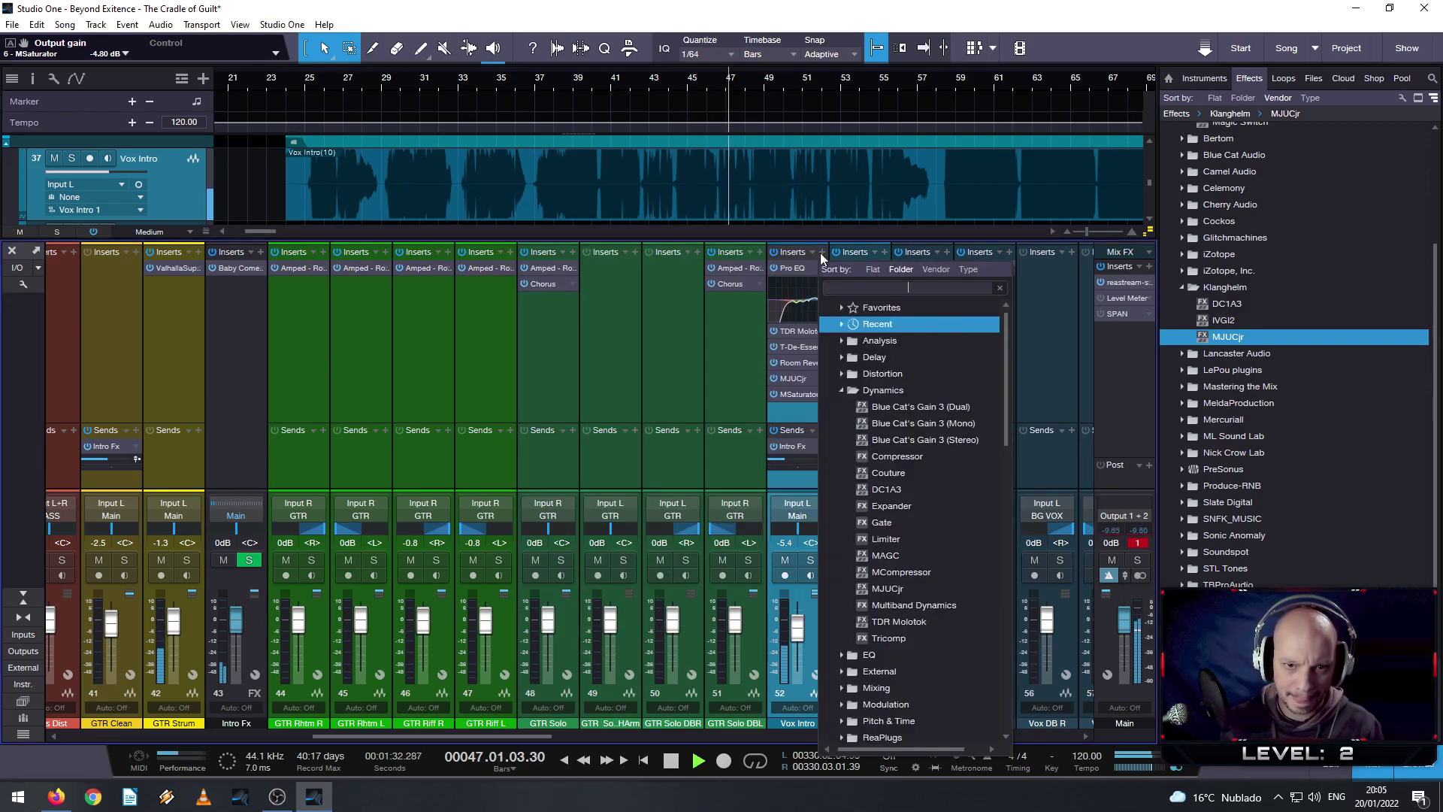
text(LIMI)
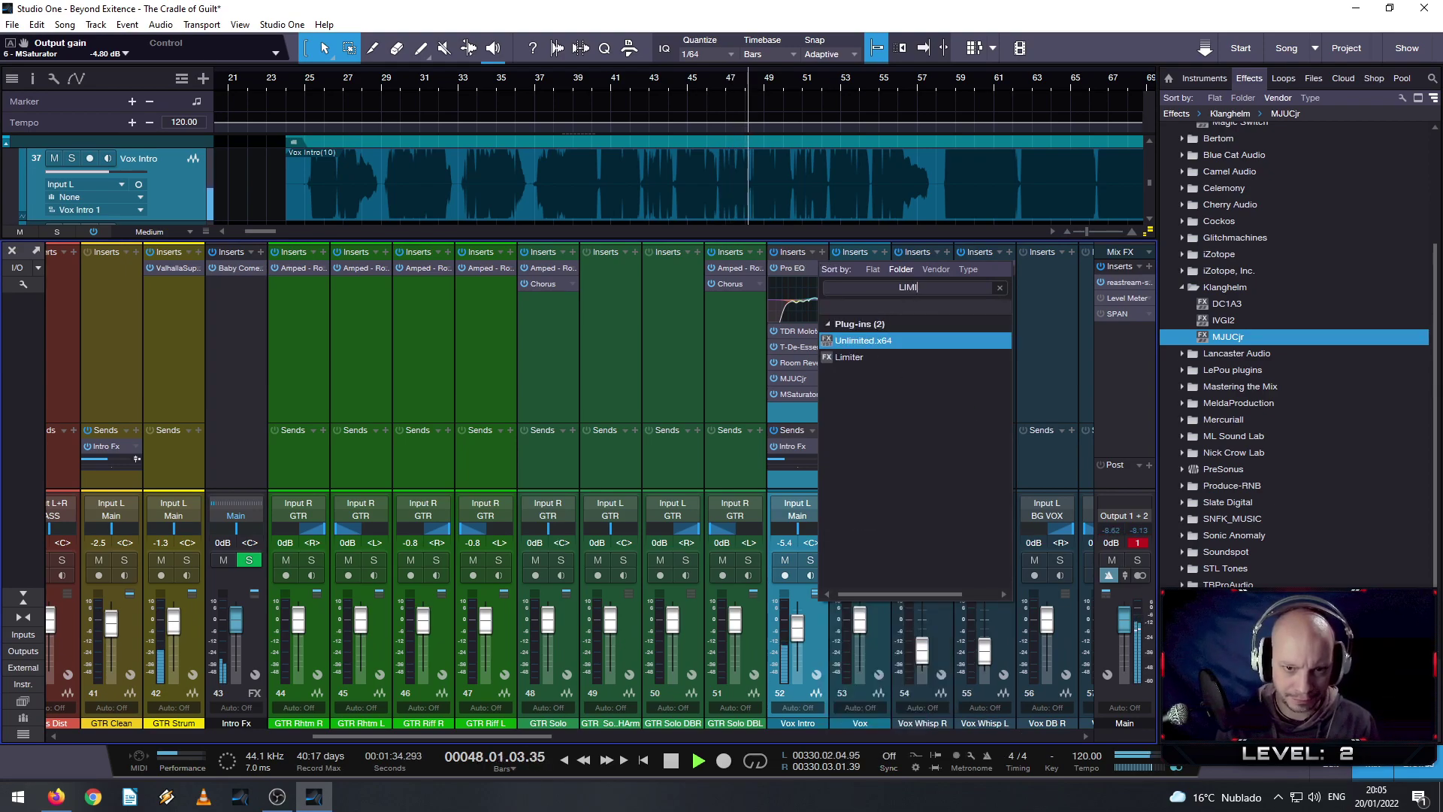
click(868, 358)
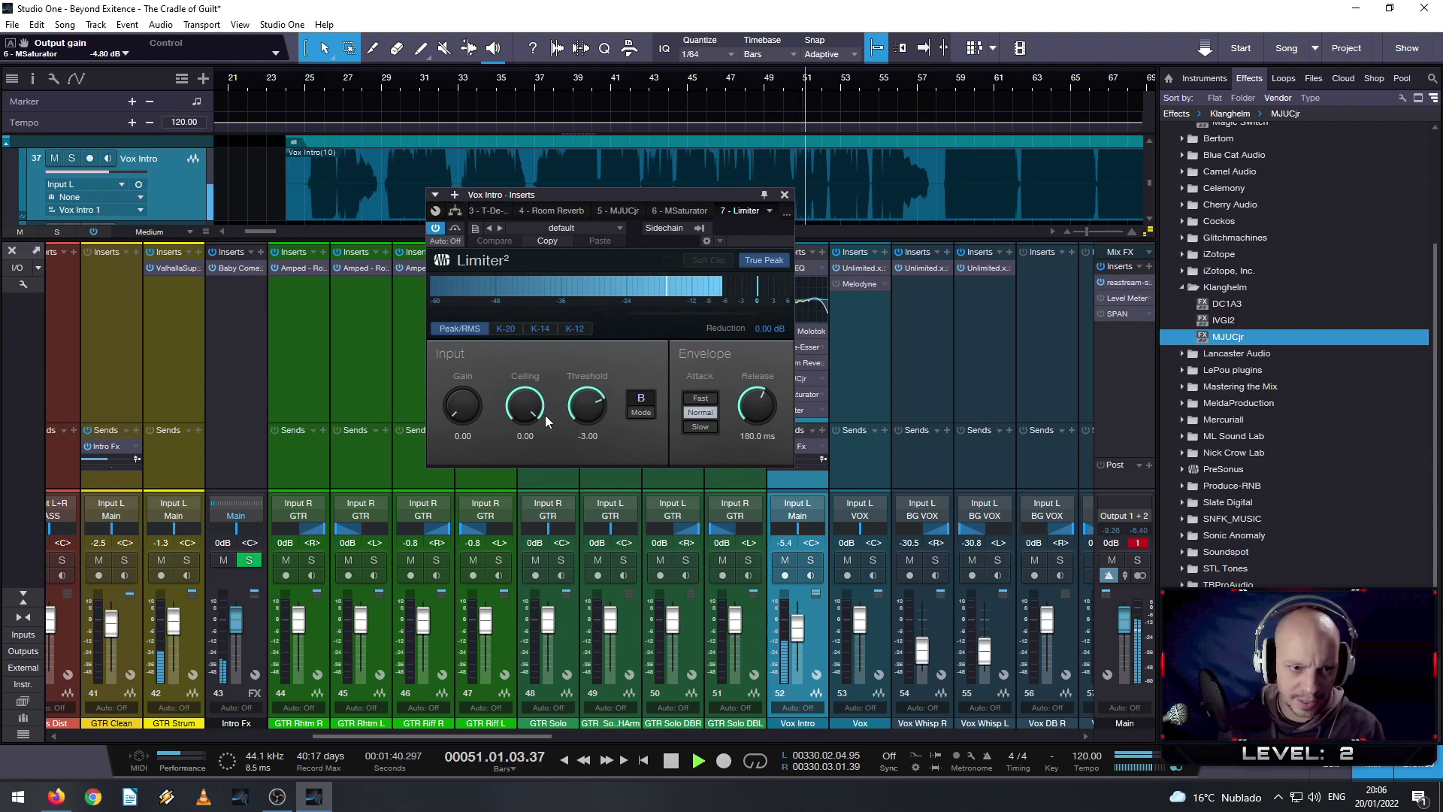
- Set the Limiter's Ceiling to -6.00 dB while replaying the vocal from about bar 38
drag(530, 416, 518, 478)
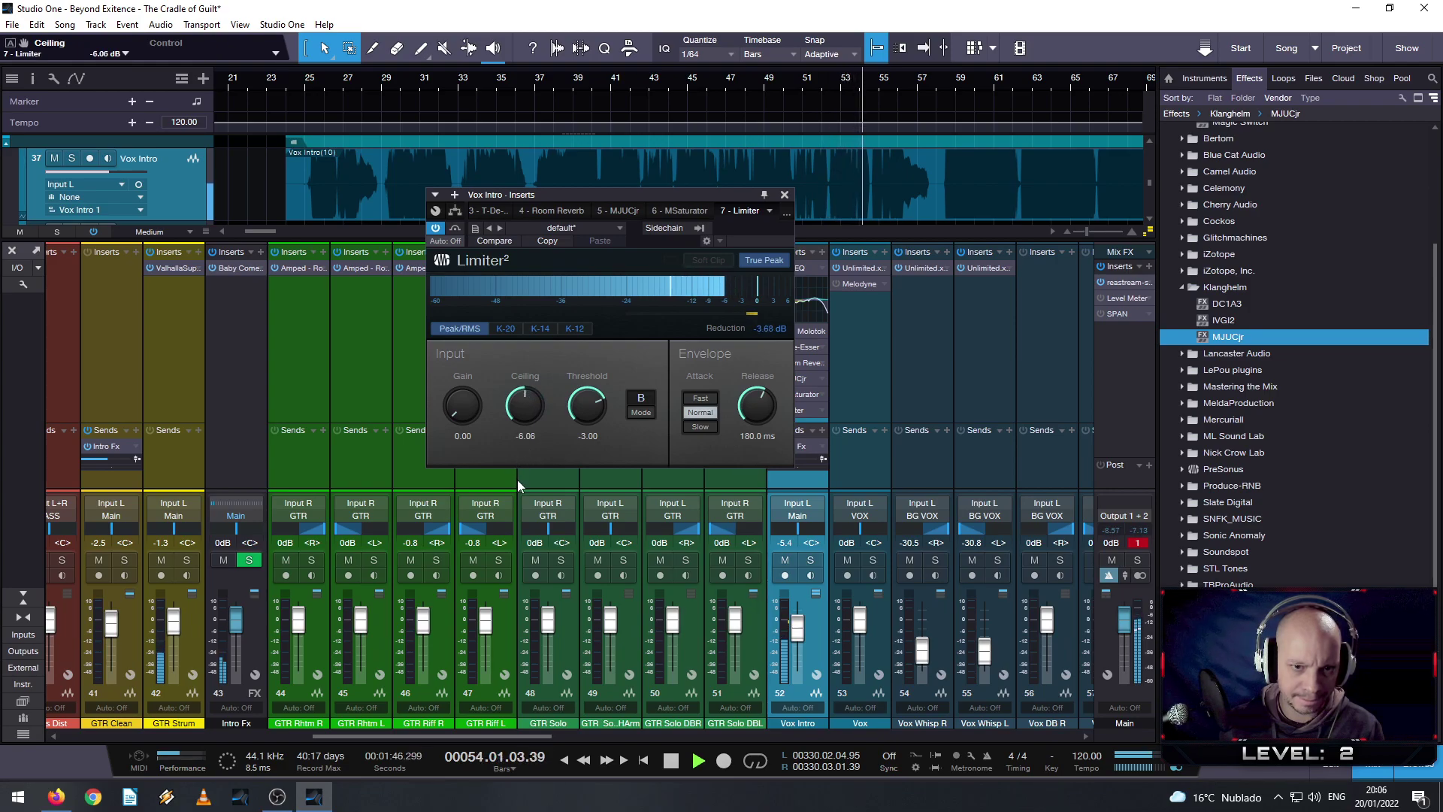
scroll(517, 411, up, 1)
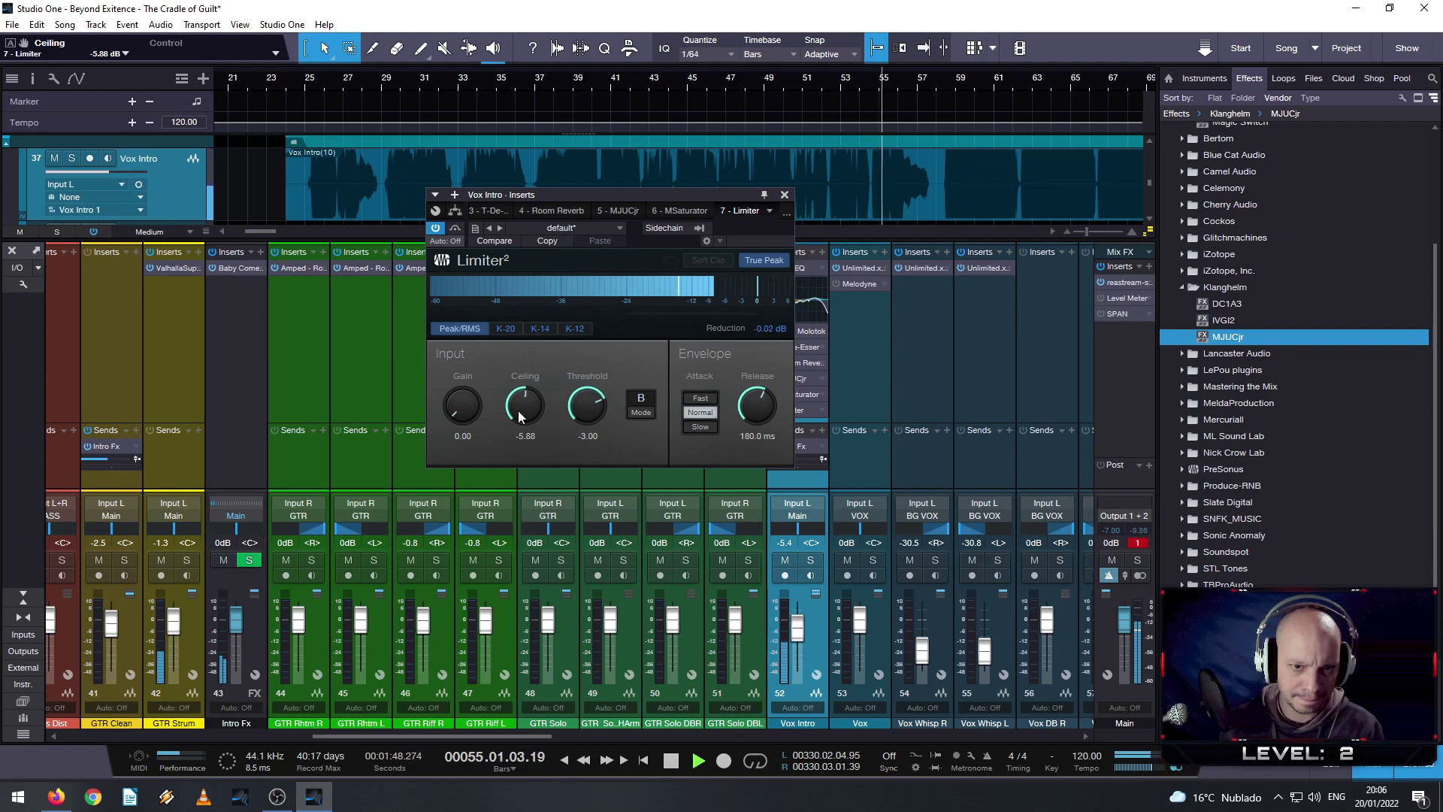
scroll(517, 410, down, 1)
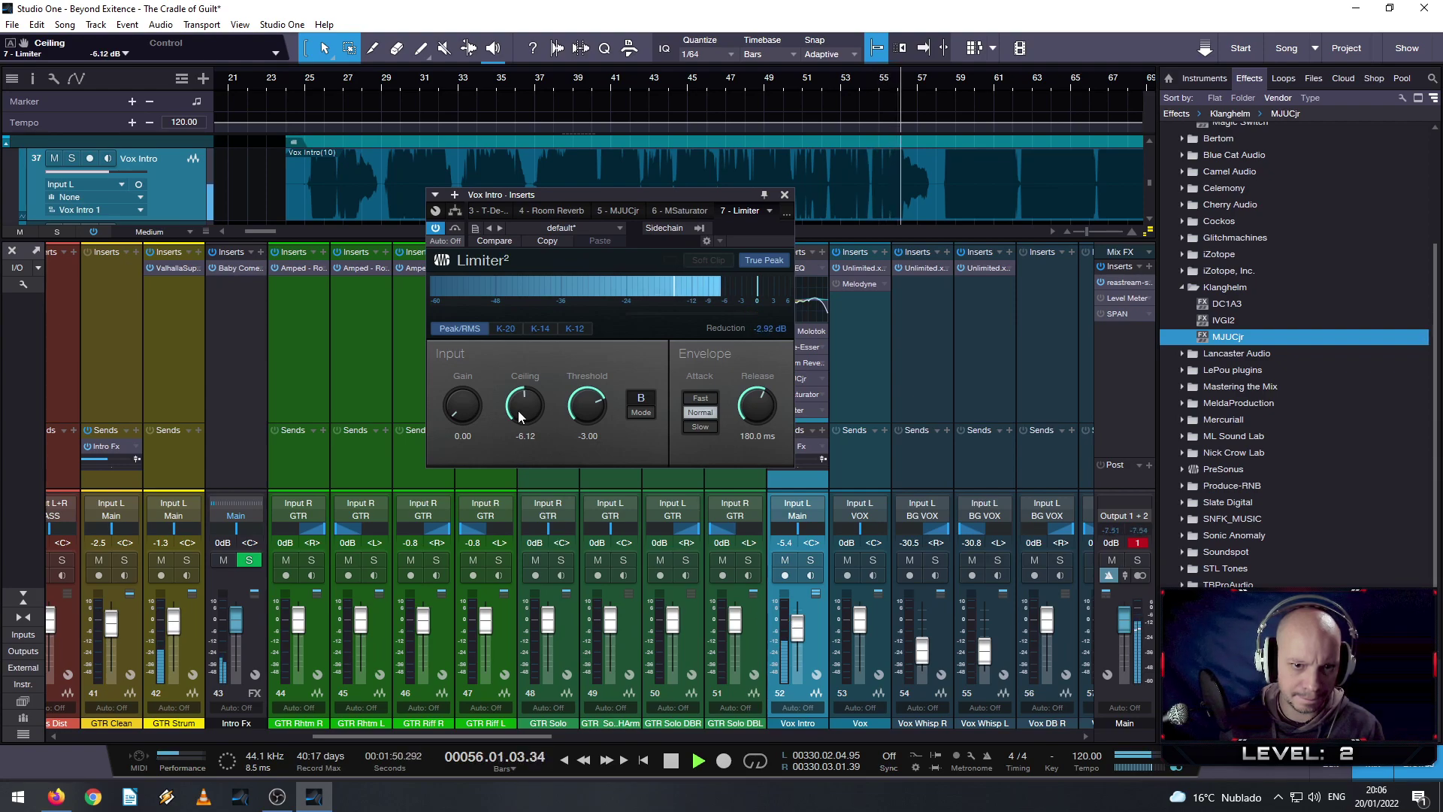
click(557, 81)
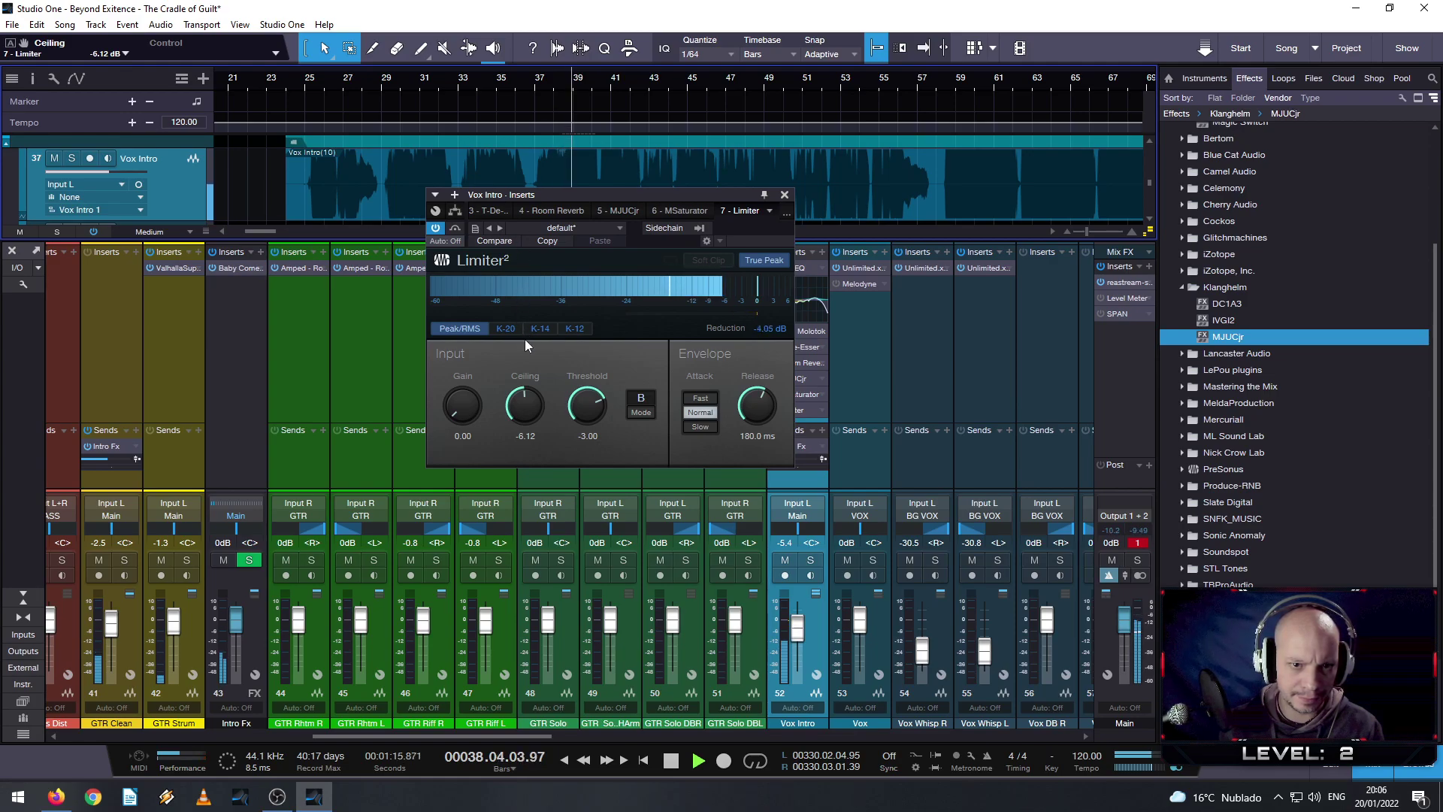
scroll(520, 406, down, 1)
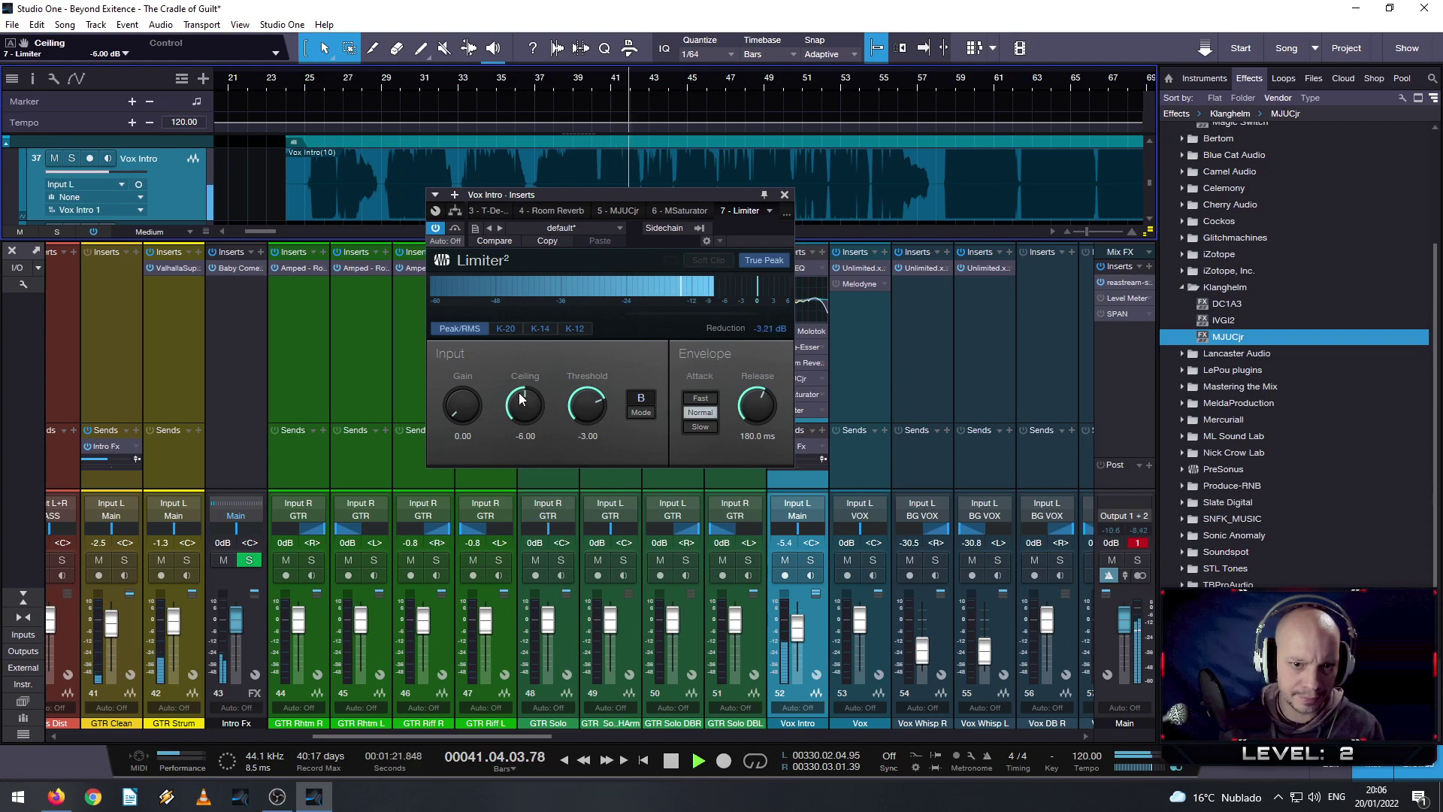
scroll(524, 402, down, 1)
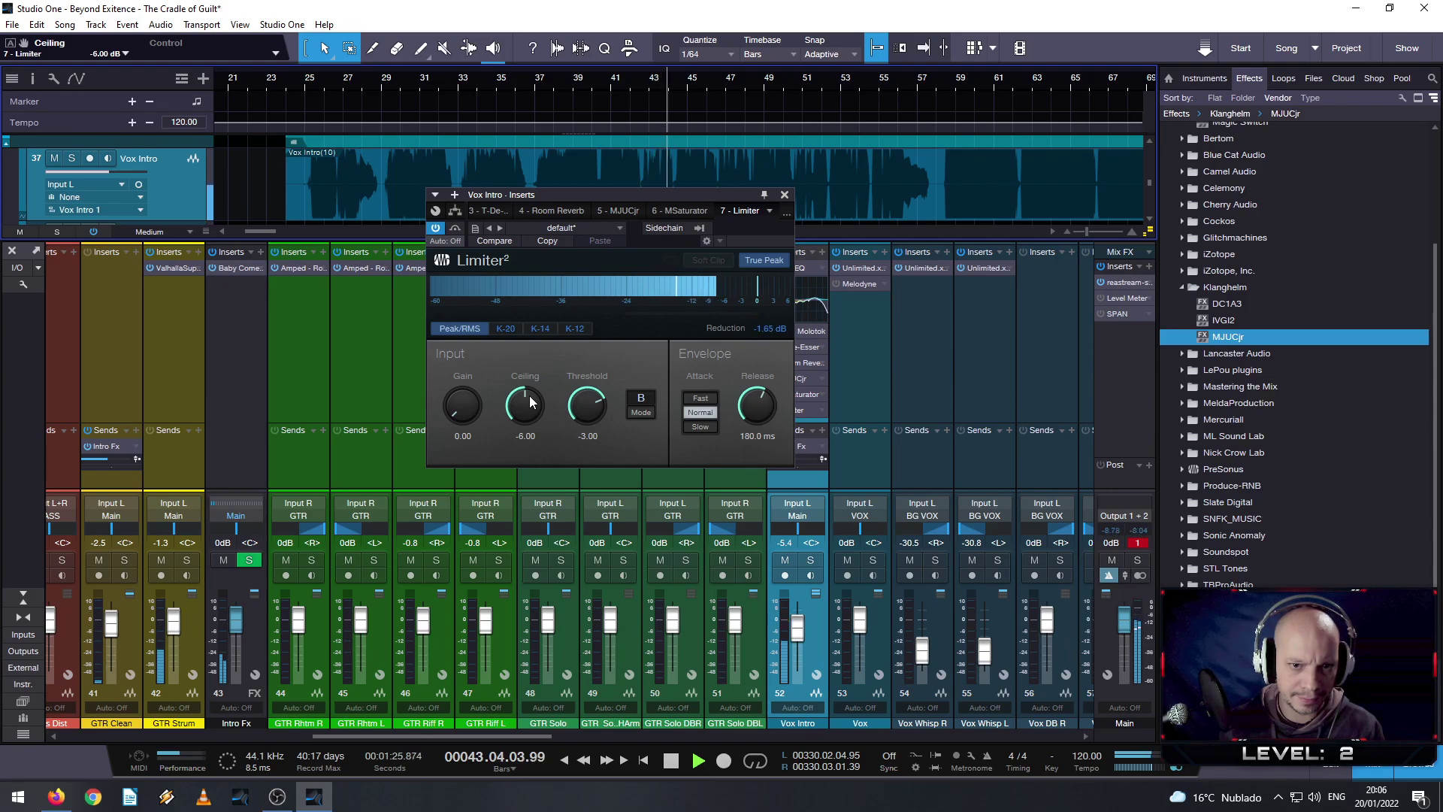
- Set the Limiter's Threshold to -4.32 dB during playback
scroll(592, 405, down, 4)
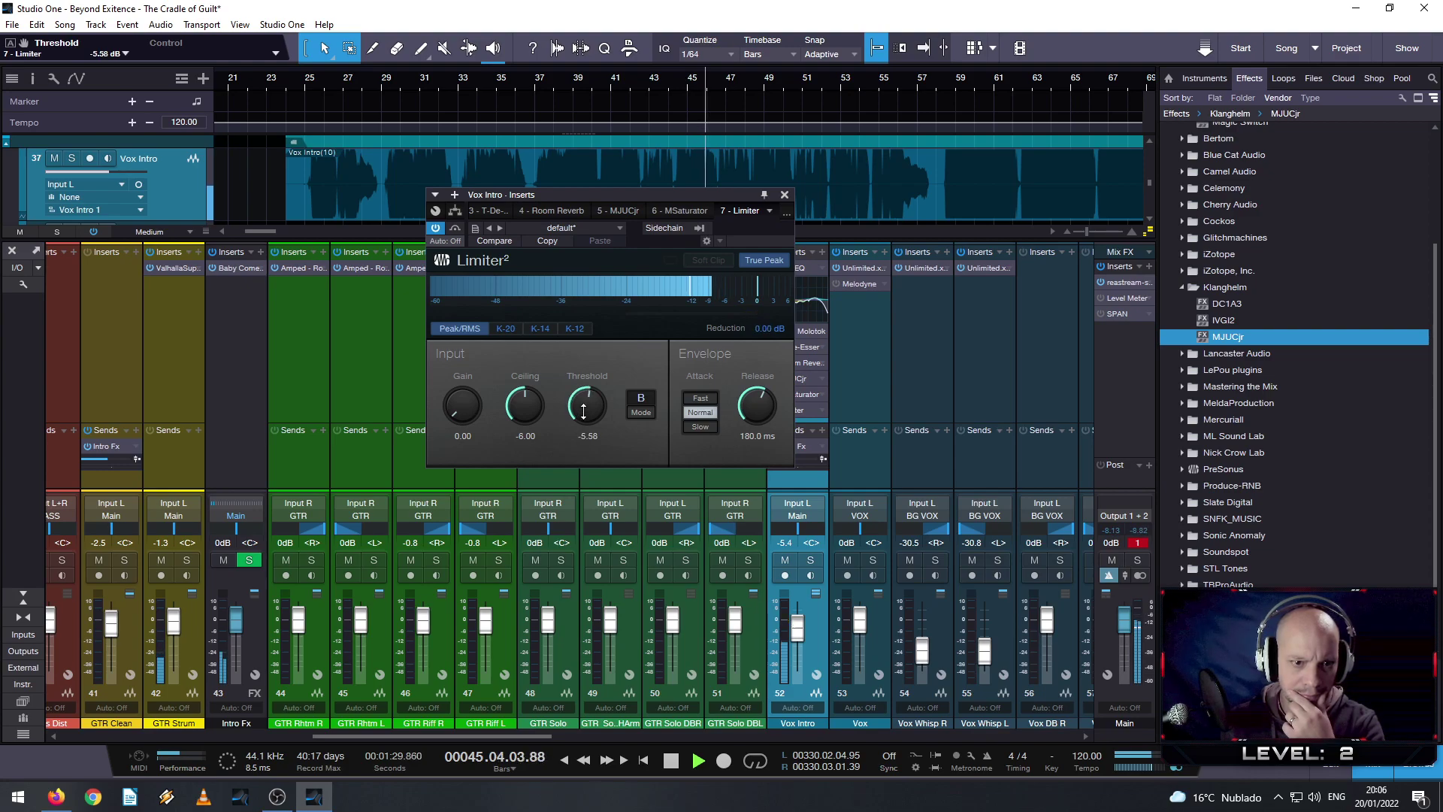
mouse_move(593, 415)
mouse_down()
mouse_move(578, 442)
mouse_move(575, 409)
mouse_up()
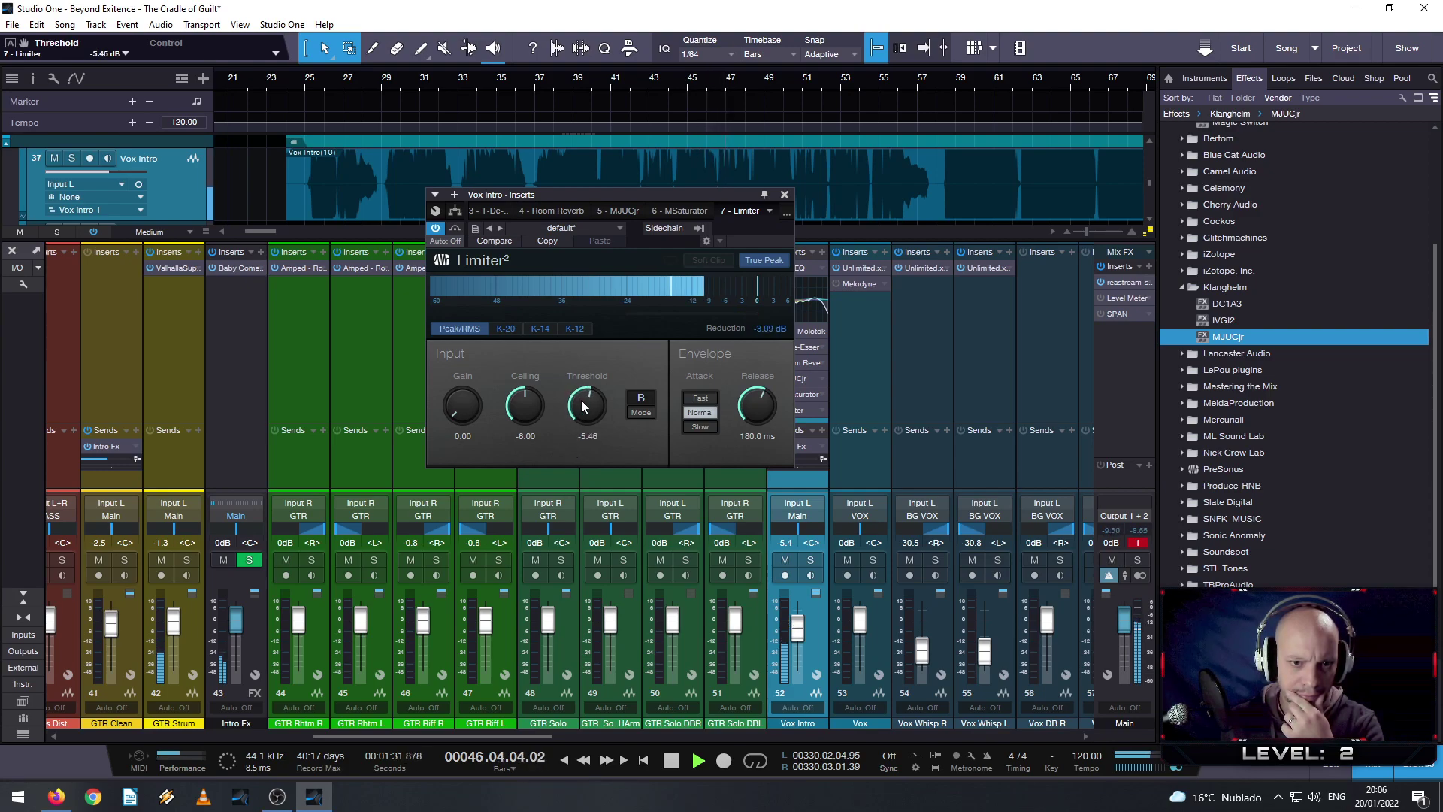
scroll(588, 406, down, 1)
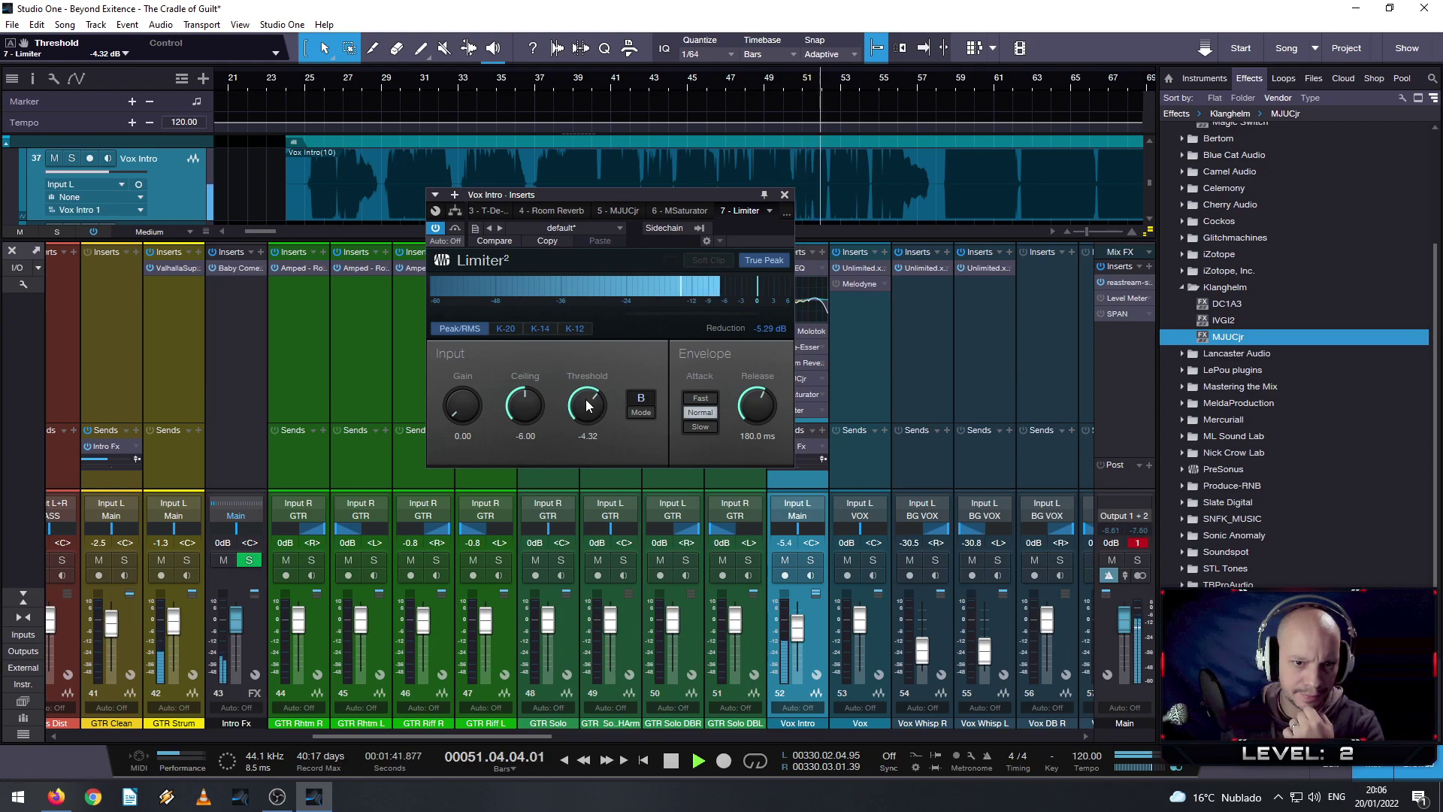
- Set the Limiter's Release to 23.5 ms and Ceiling to -5.16 dB, replaying from about bar 49 with the input Gain kept at 0.00
drag(757, 399, 756, 410)
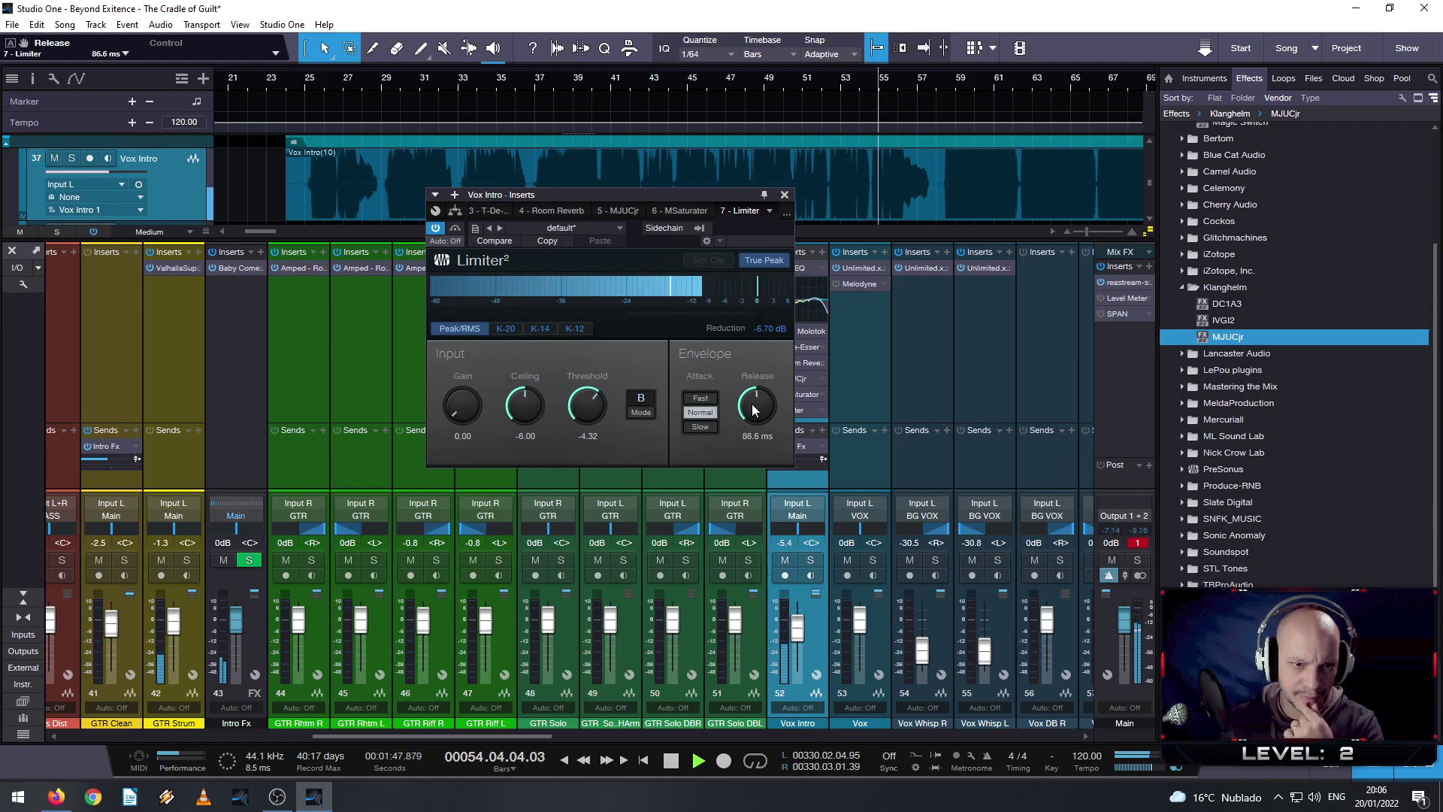
scroll(755, 410, down, 5)
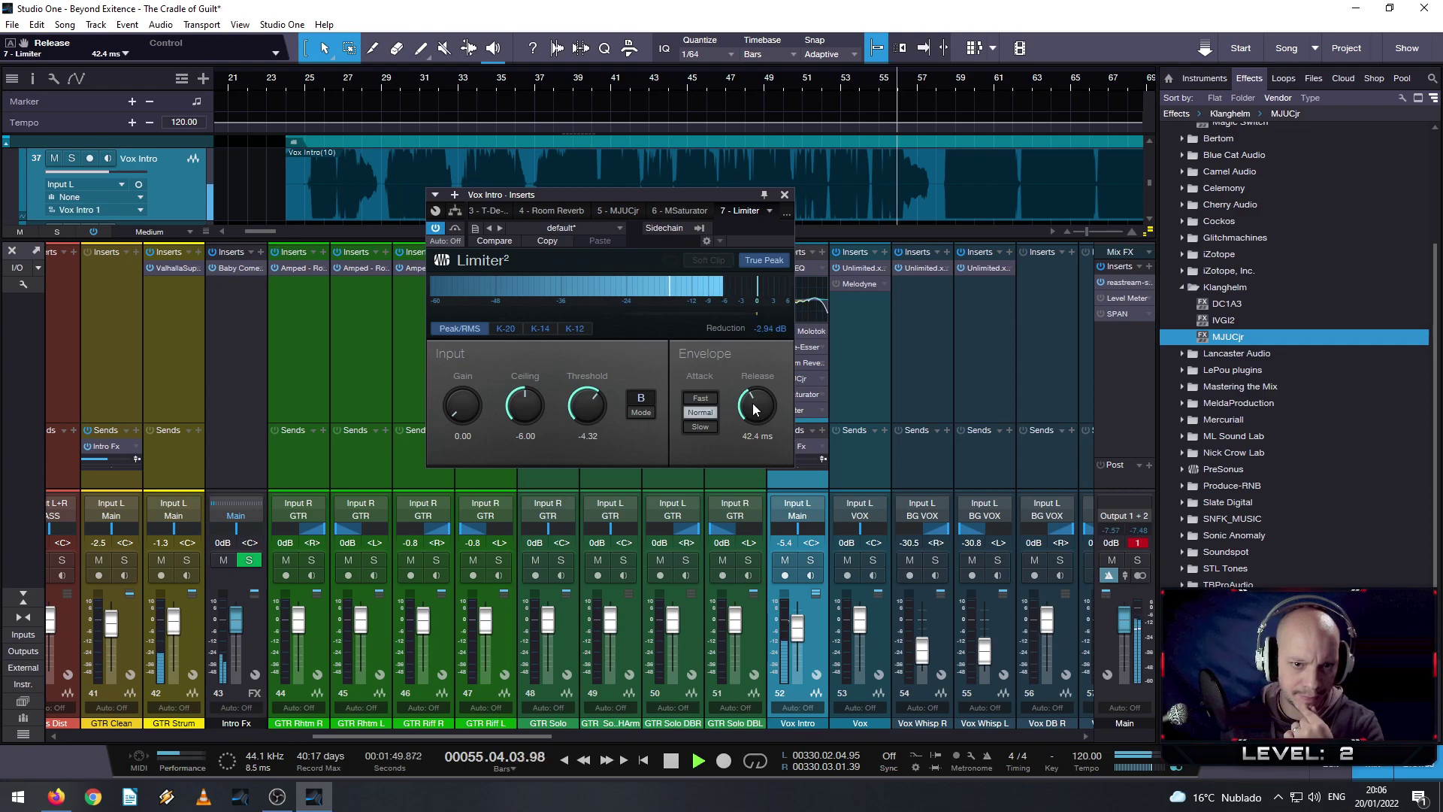
scroll(755, 410, down, 2)
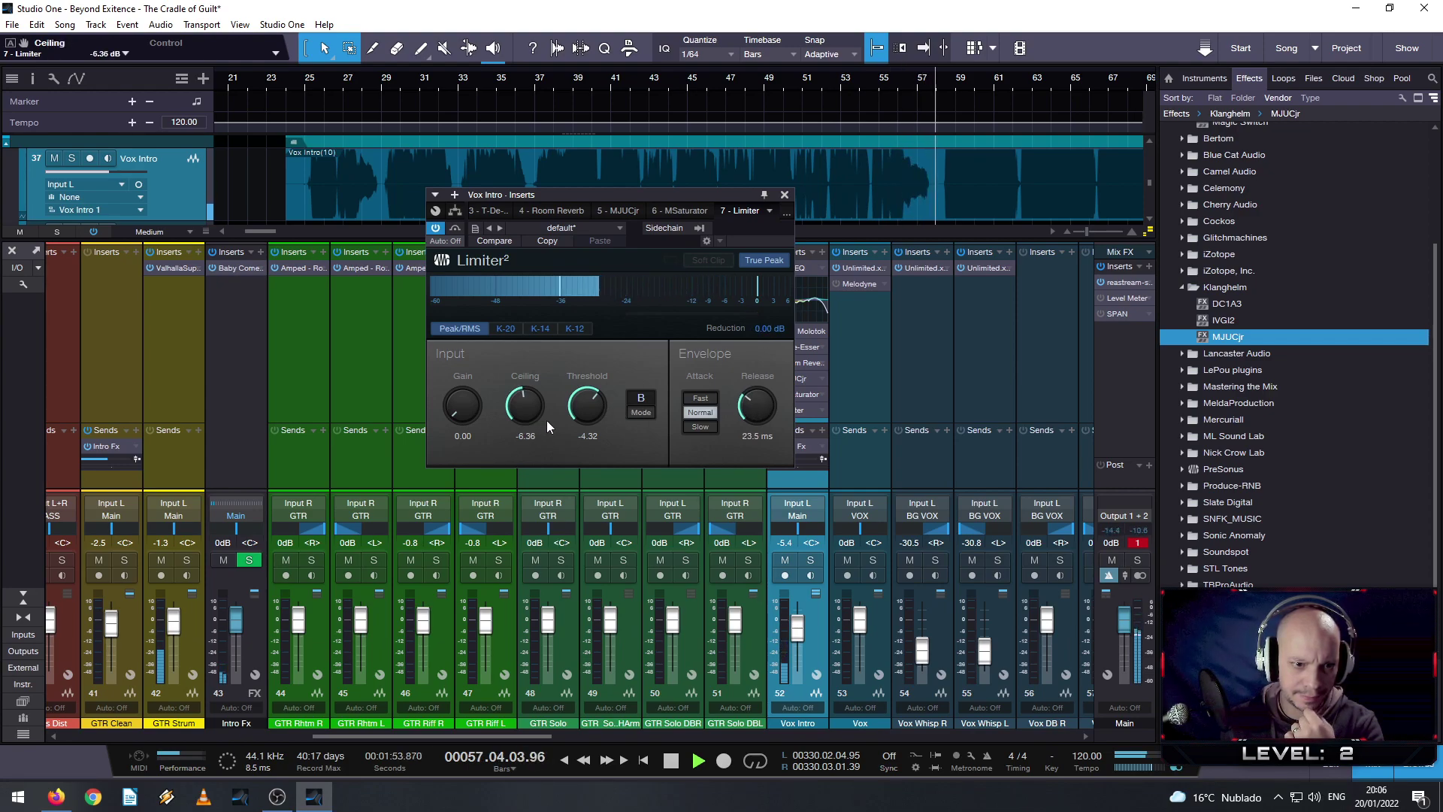
scroll(529, 414, down, 2)
scroll(526, 411, up, 3)
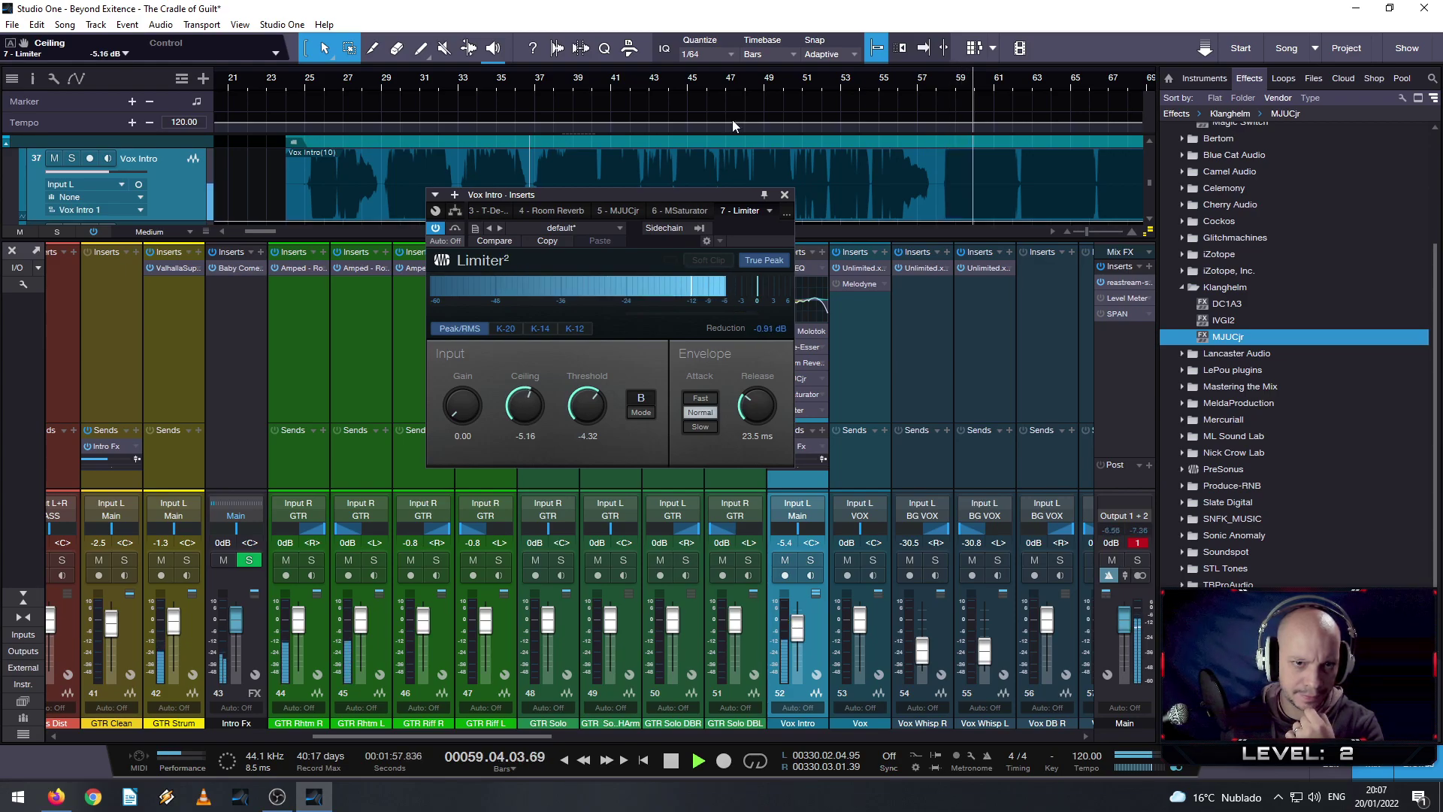
click(757, 87)
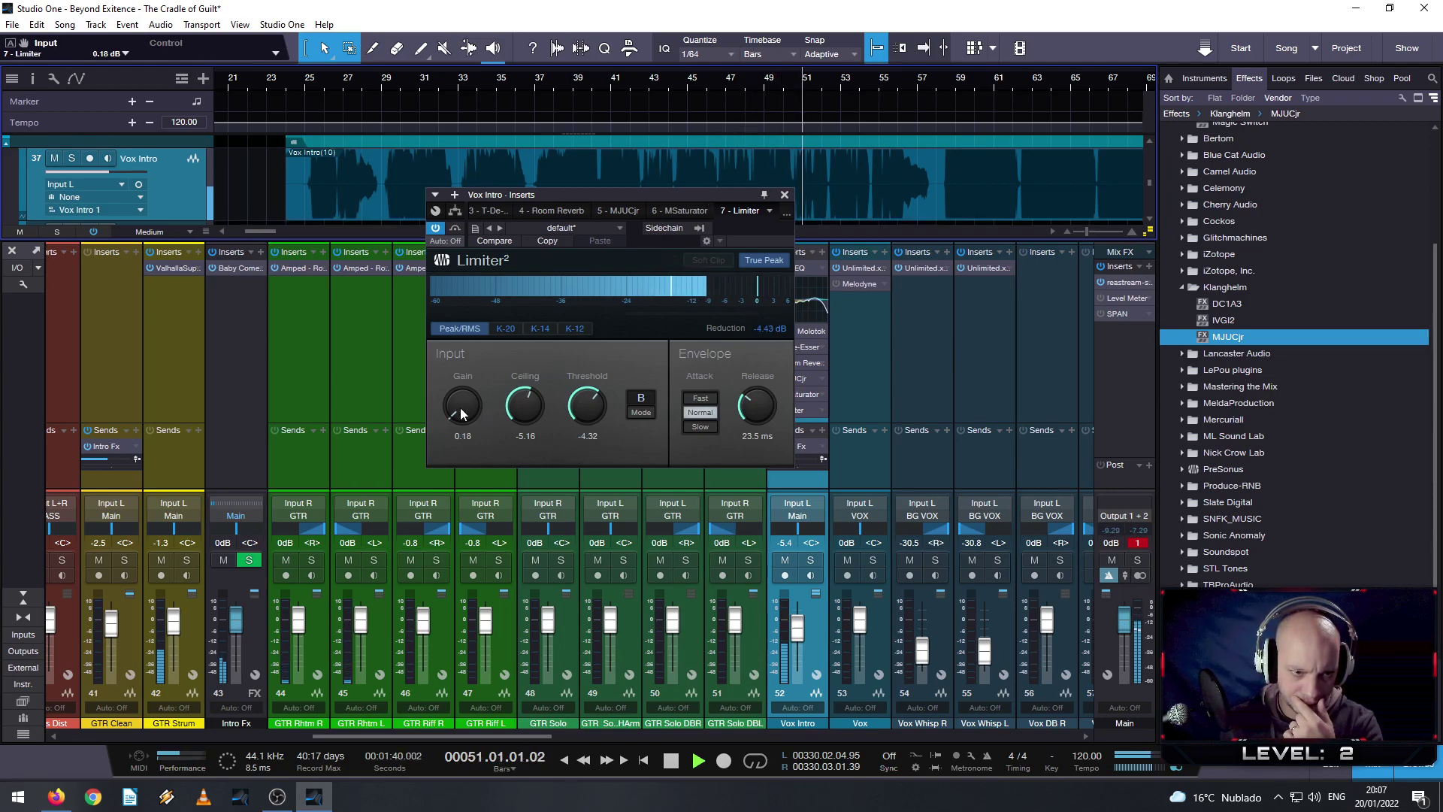
mouse_move(460, 407)
mouse_down()
mouse_move(460, 370)
mouse_move(460, 412)
mouse_up()
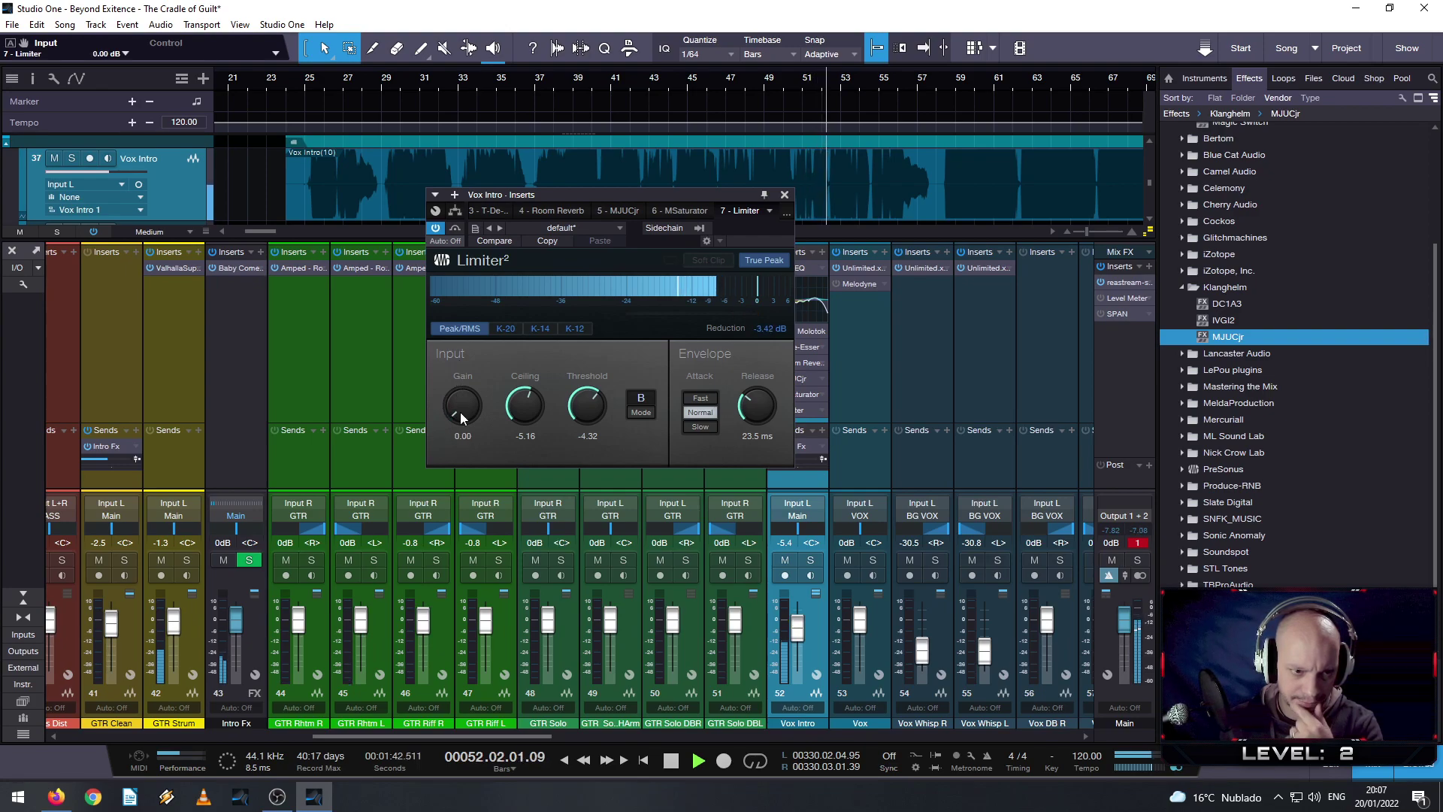
- Remove MSaturator from the Vox Intro inserts
click(783, 195)
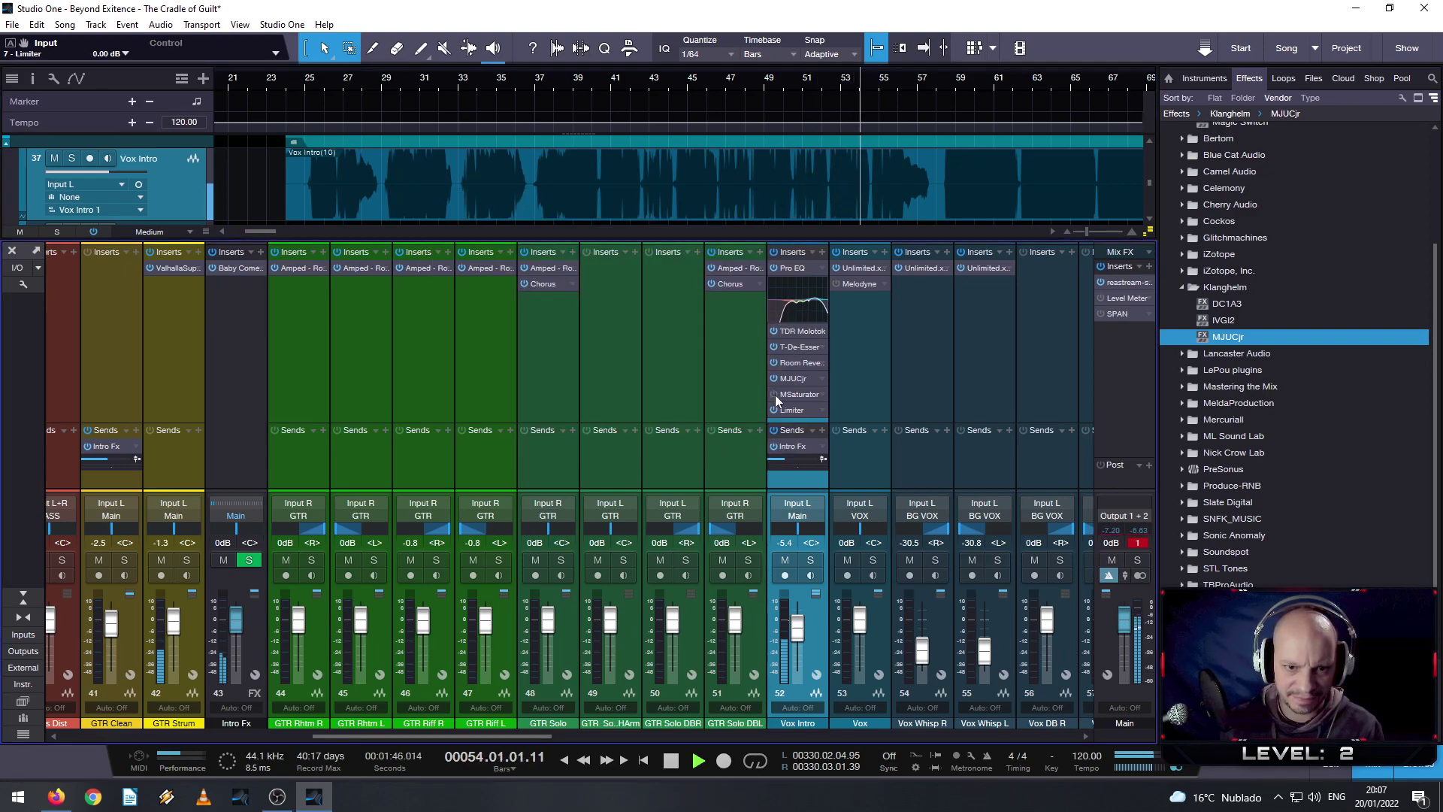
right_click(774, 410)
click(798, 536)
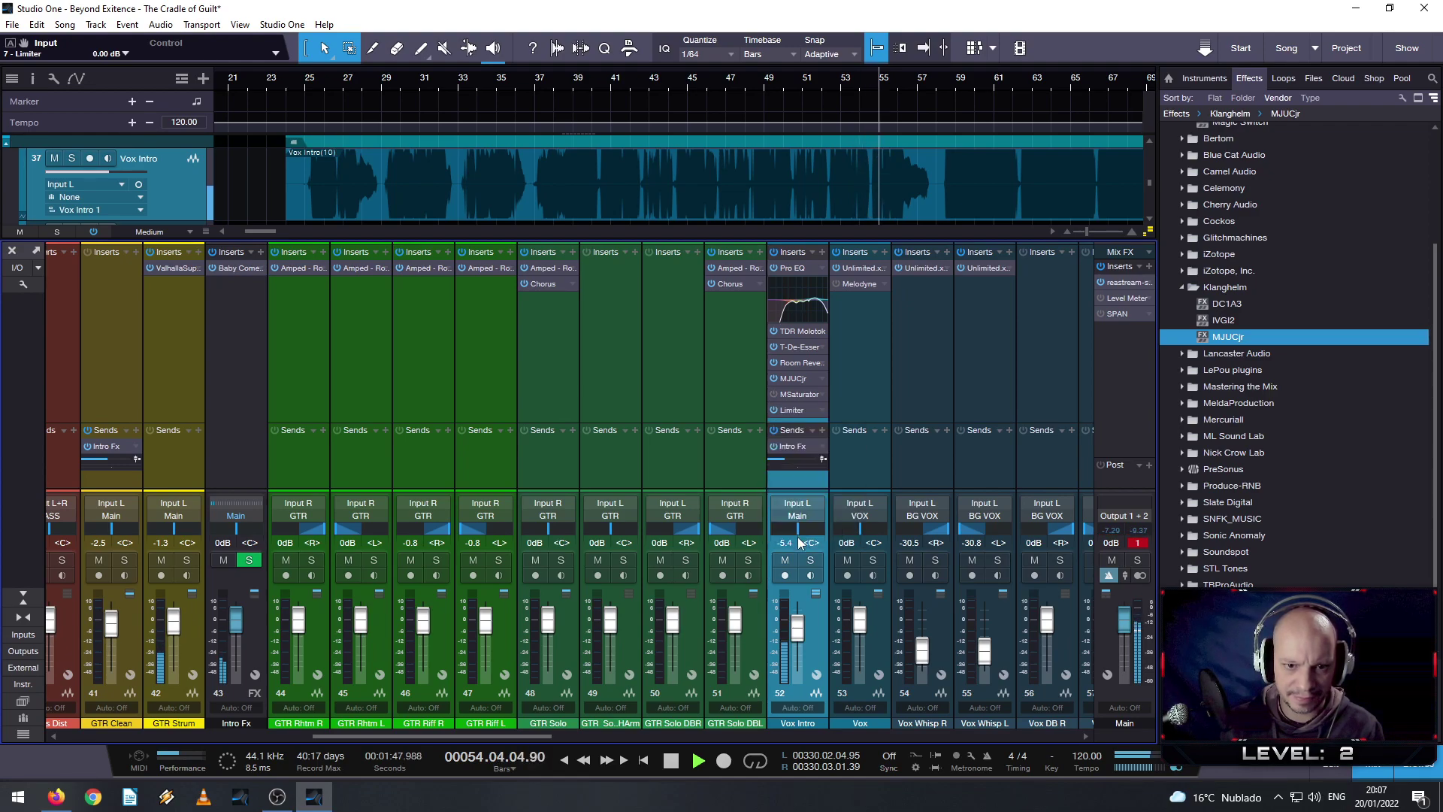
- Load the Gently Men preset in the Vox Intro channel's Limiter
click(799, 397)
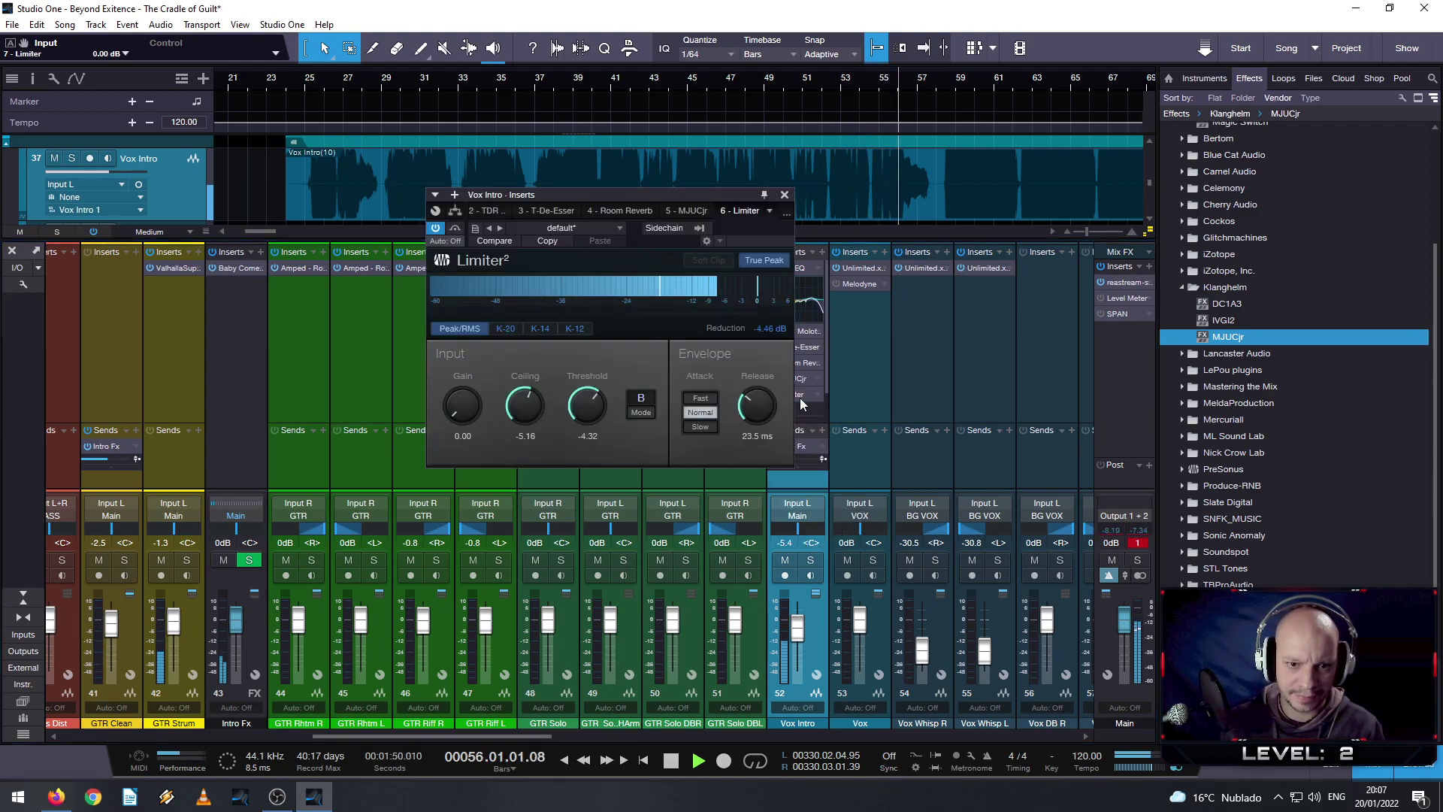
drag(597, 407, 619, 417)
click(571, 229)
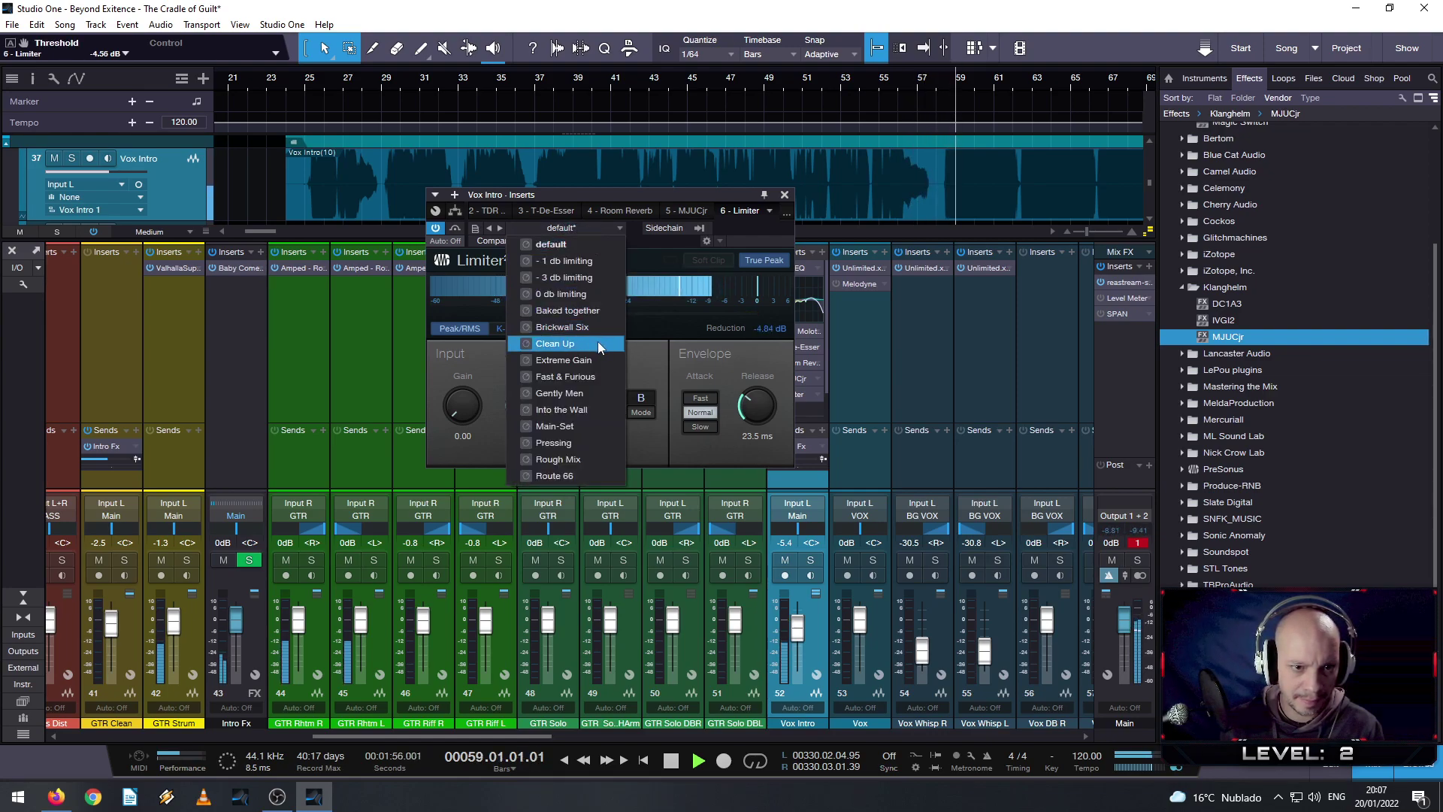
click(609, 392)
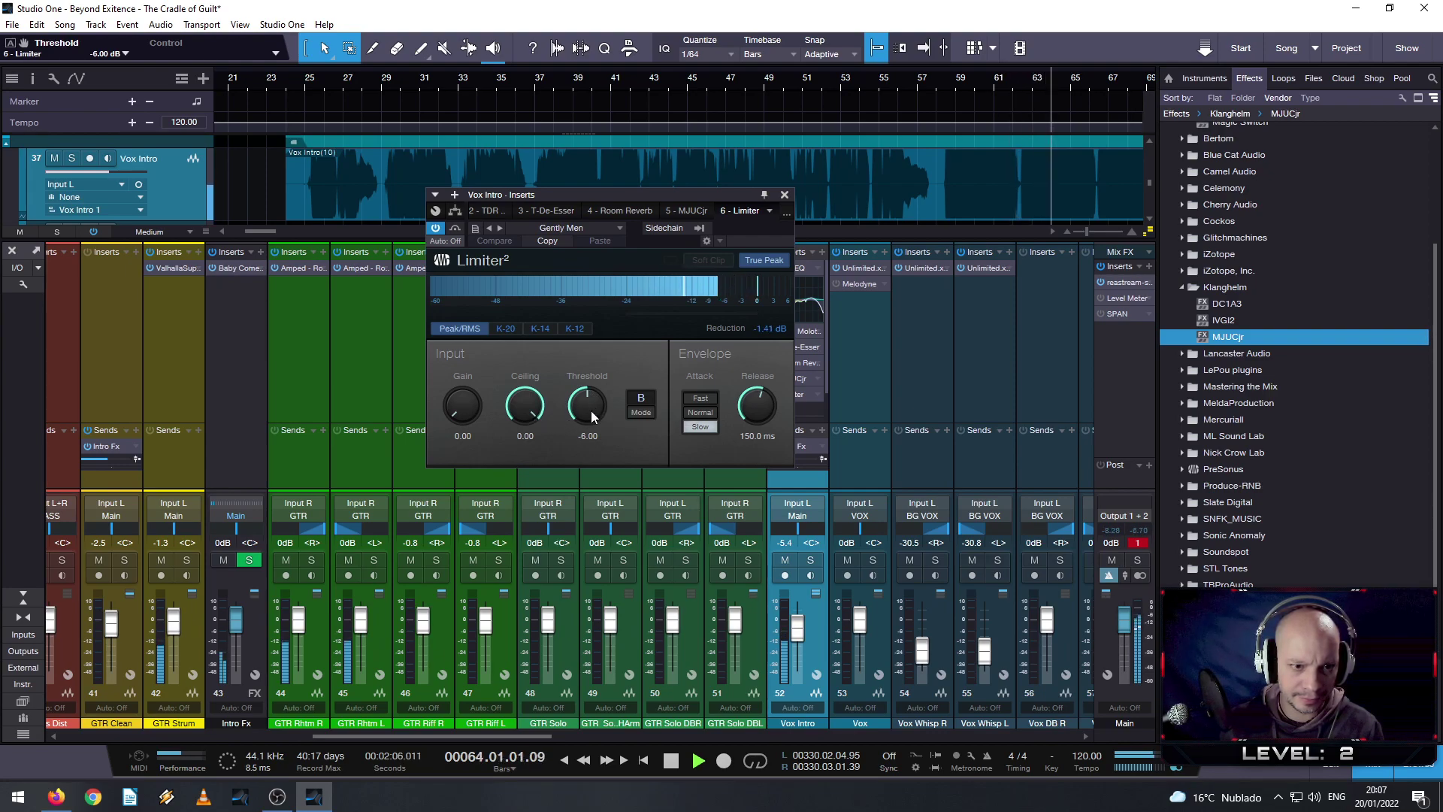
- Lower the Limiter's Threshold to -6.72 dB, replay the vocal from about bar 40 and close the plug-in window
scroll(584, 413, down, 2)
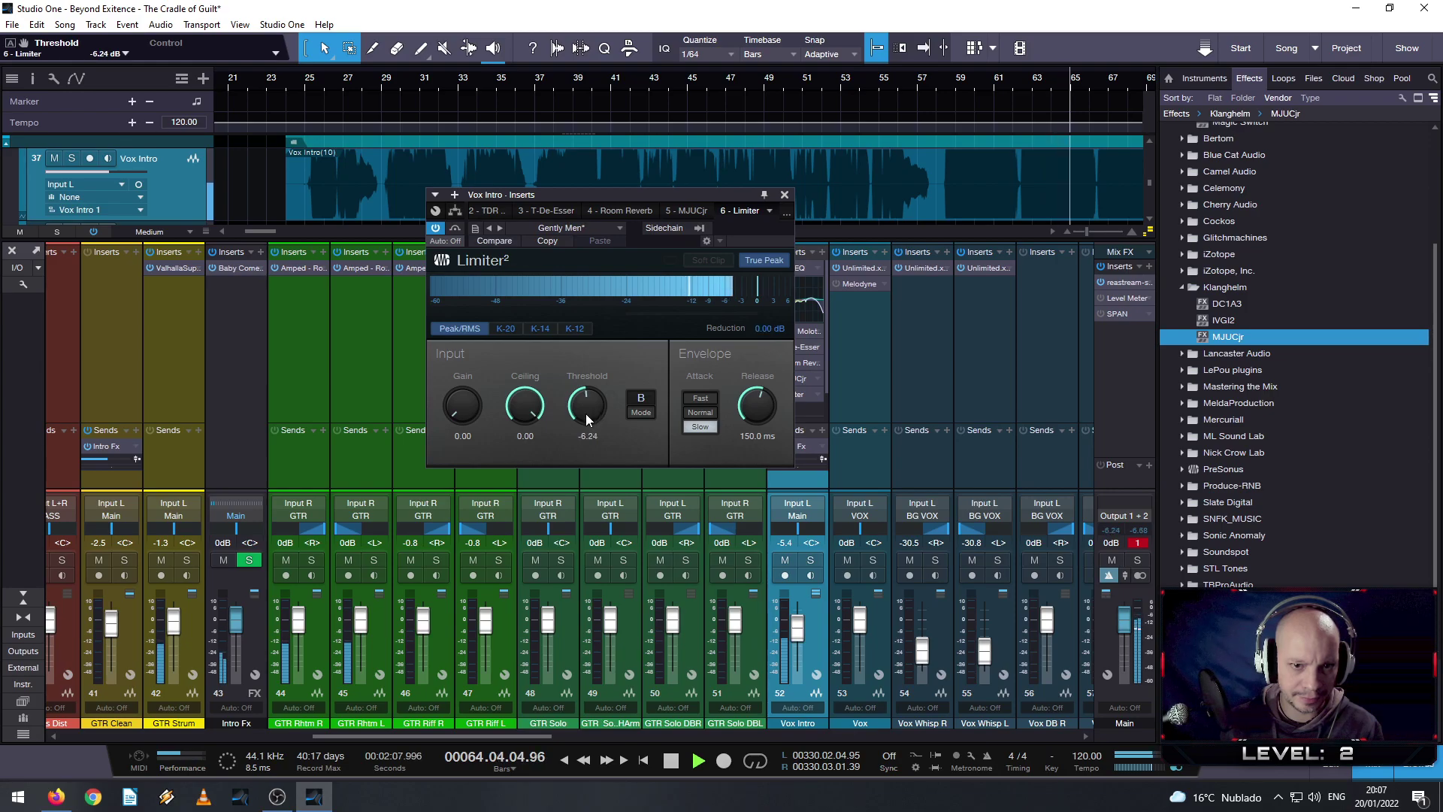
scroll(585, 414, down, 1)
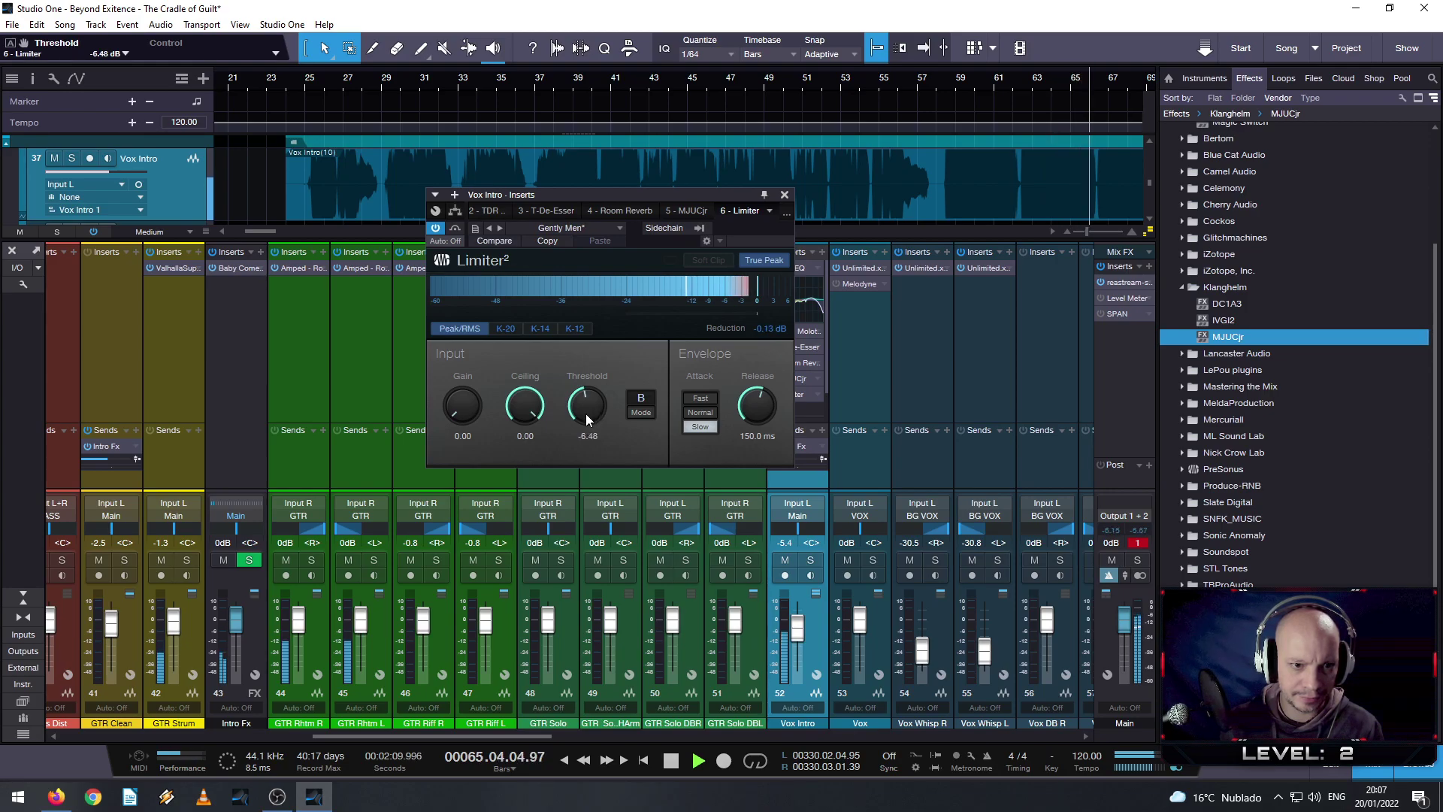
scroll(584, 413, down, 1)
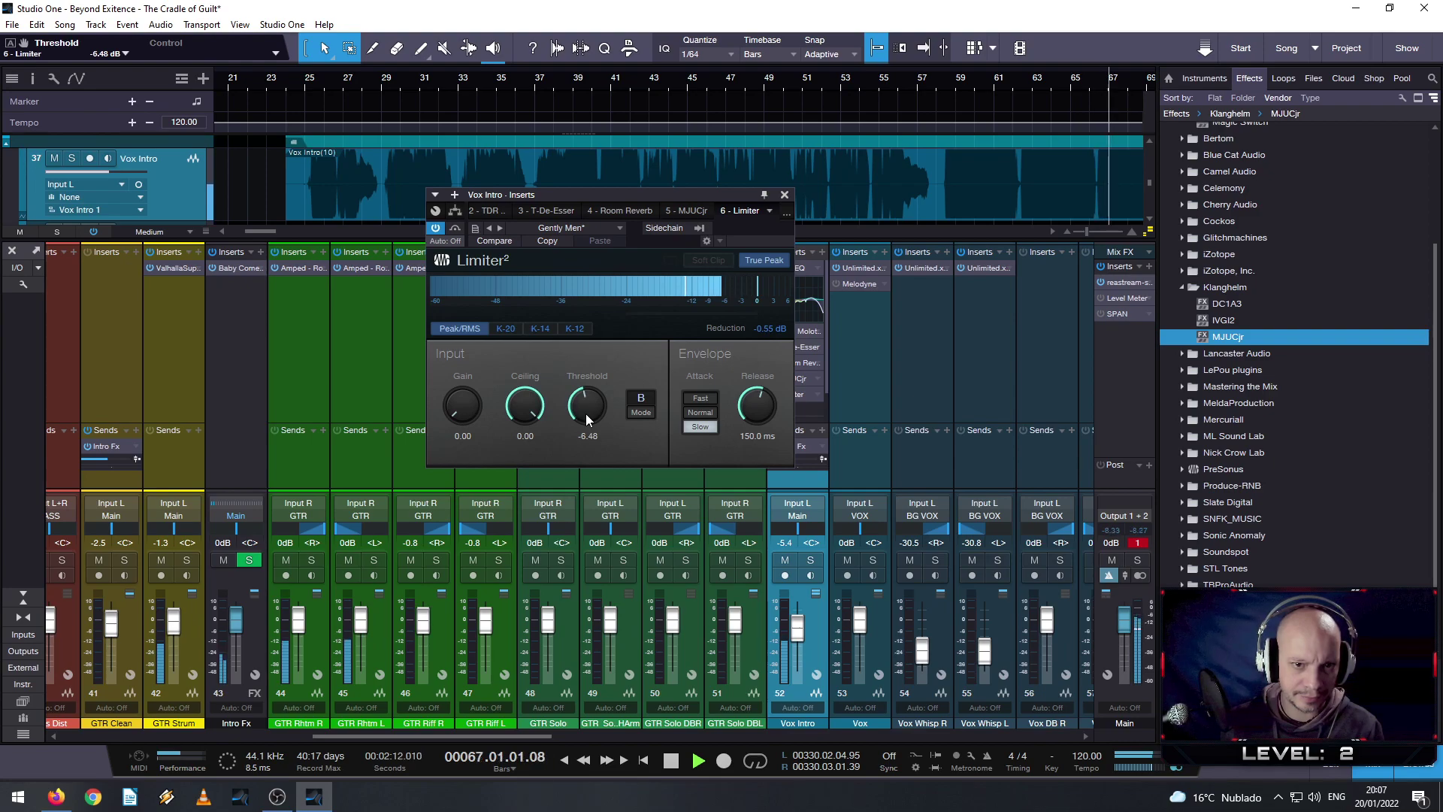
scroll(585, 413, down, 1)
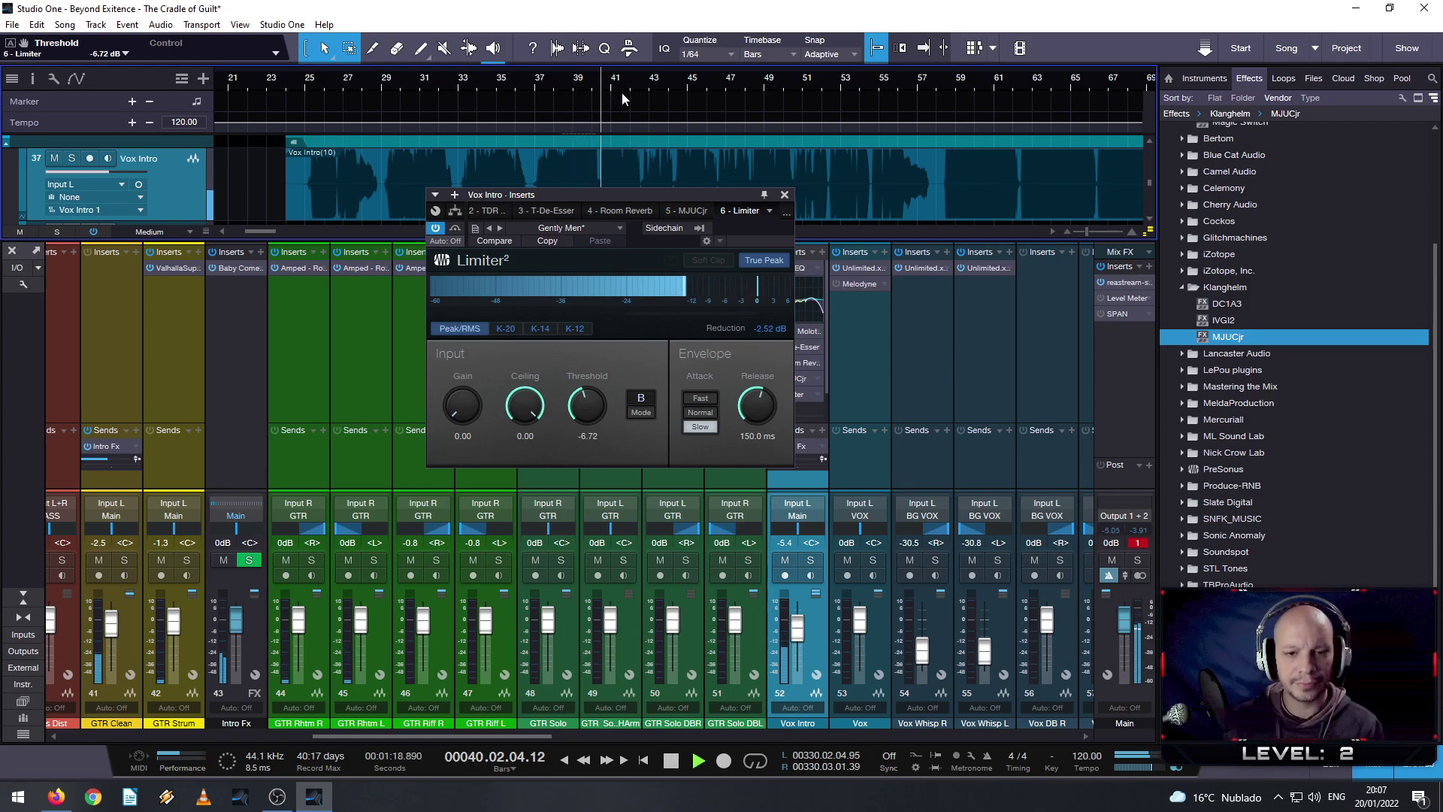
click(784, 195)
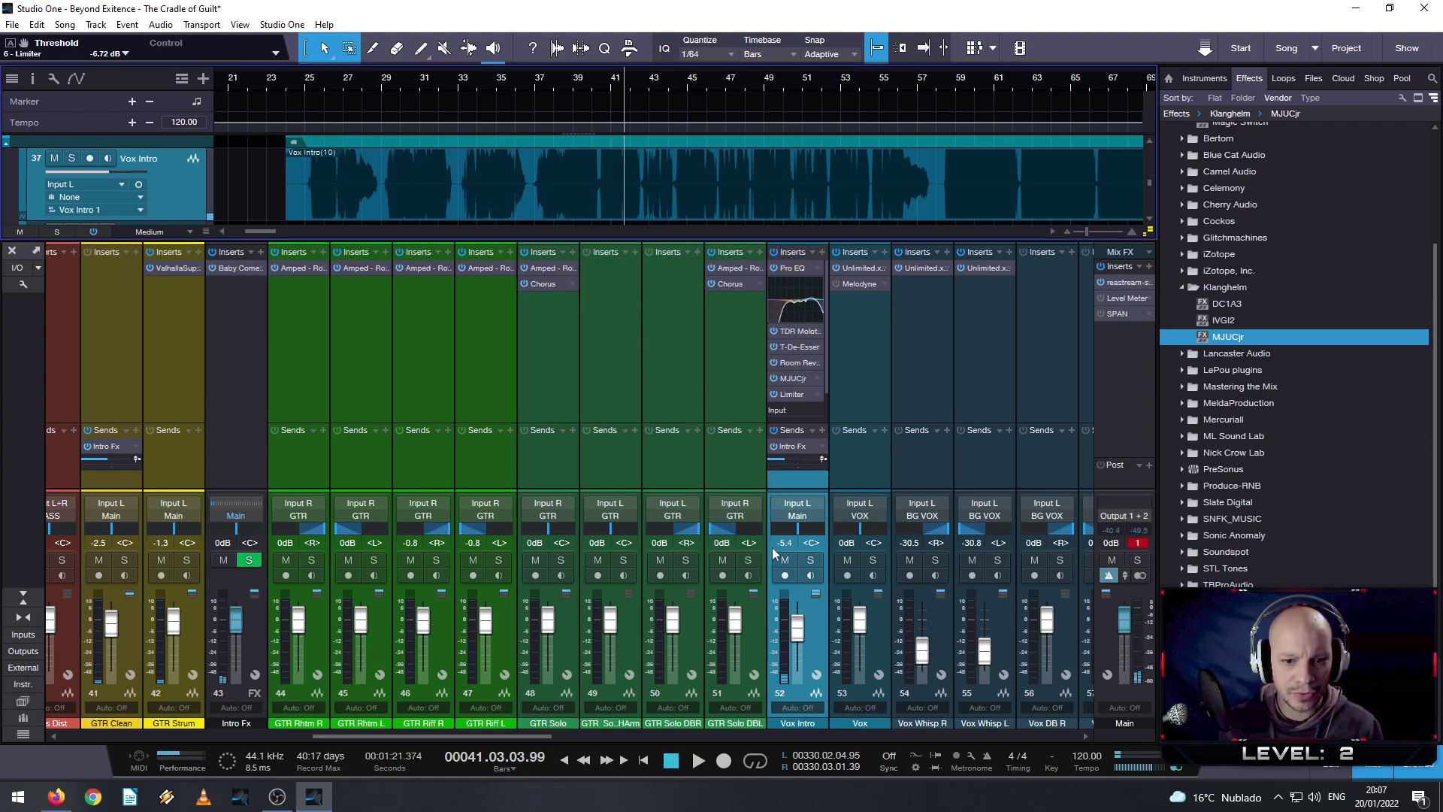
- Lower the Vox Intro channel volume to -9.2 dB while replaying the vocal from its start
drag(798, 625, 798, 633)
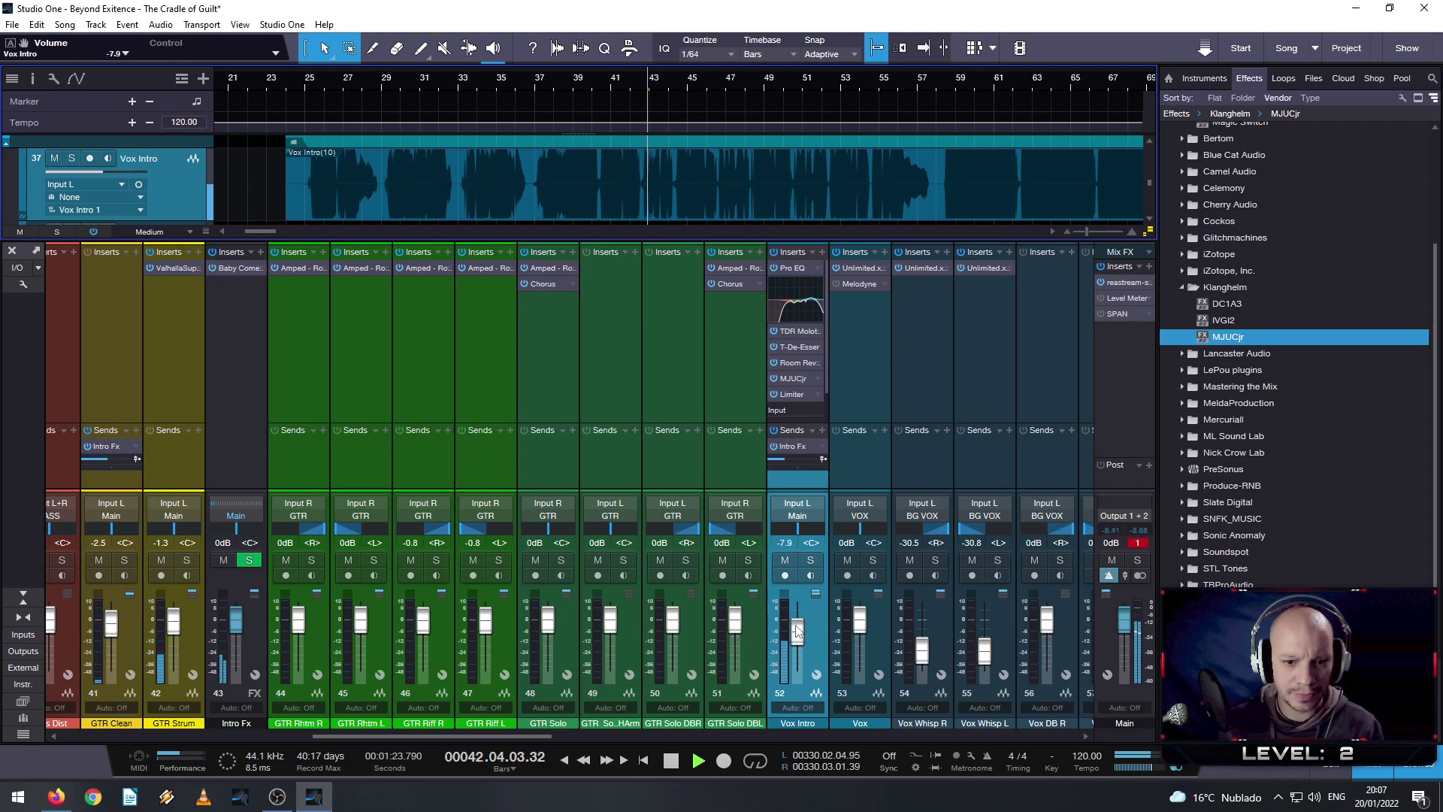
click(314, 82)
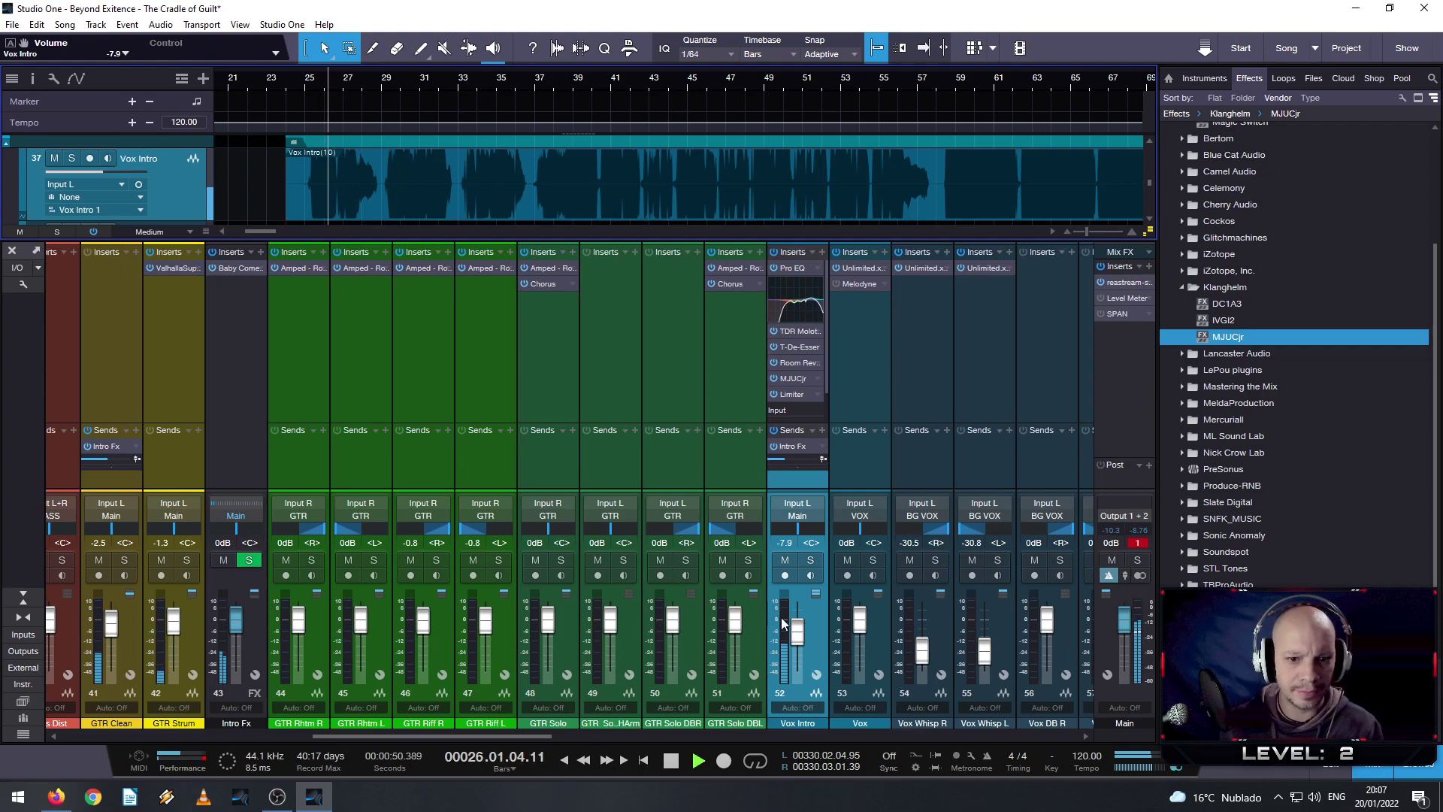
drag(803, 634, 798, 640)
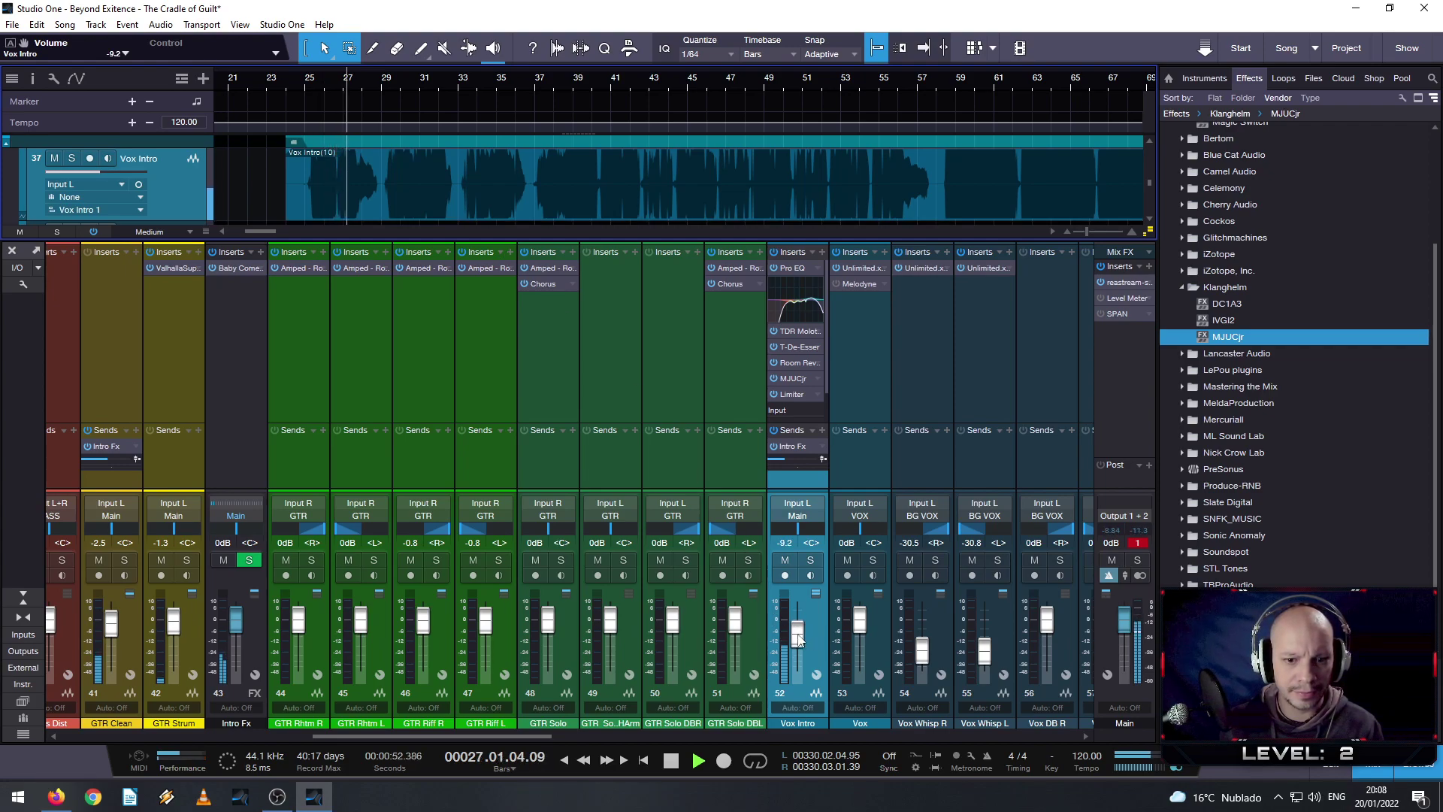
- Reset the Main output's clip indicator and lower the Vox Intro channel volume to -9.6 dB
click(1135, 544)
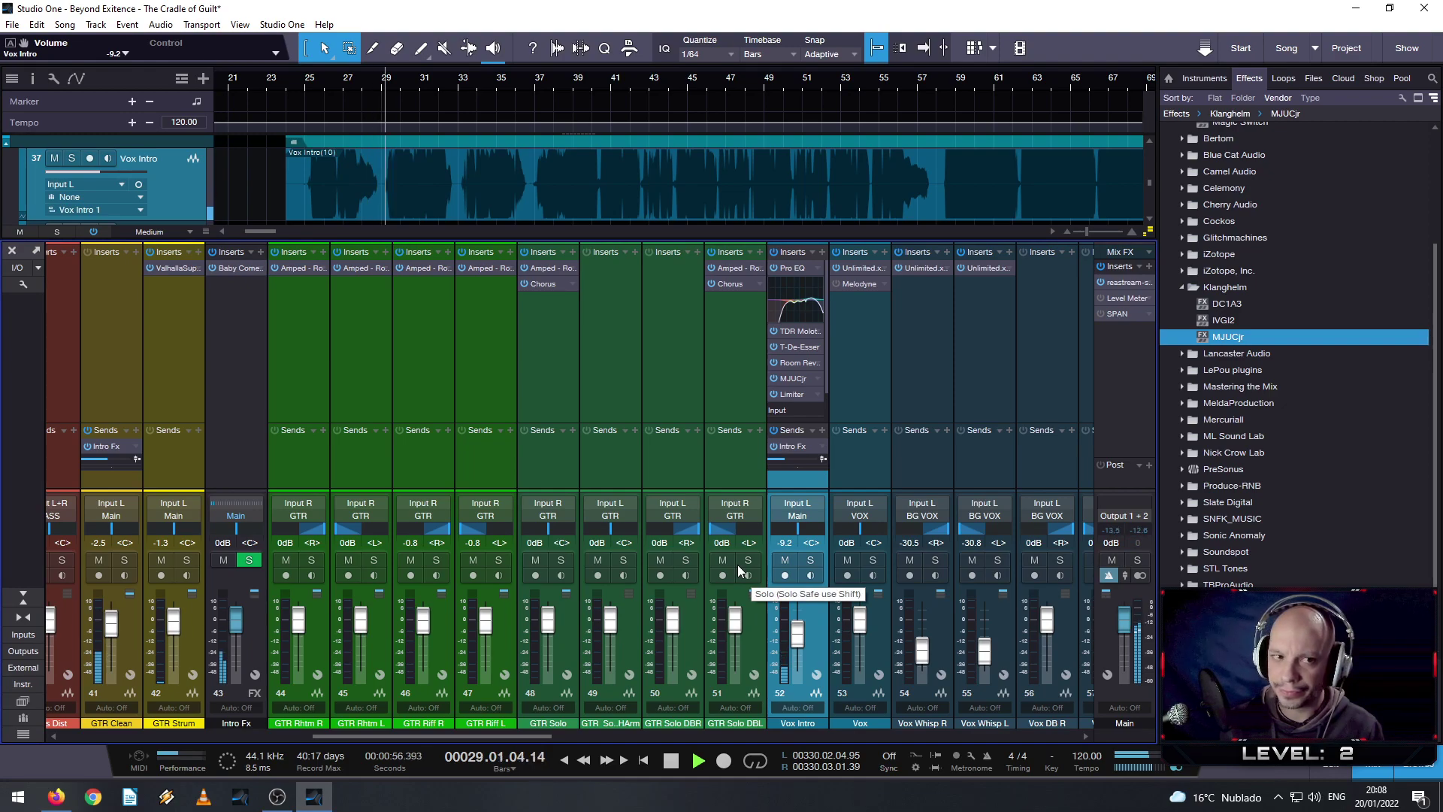
scroll(800, 637, down, 1)
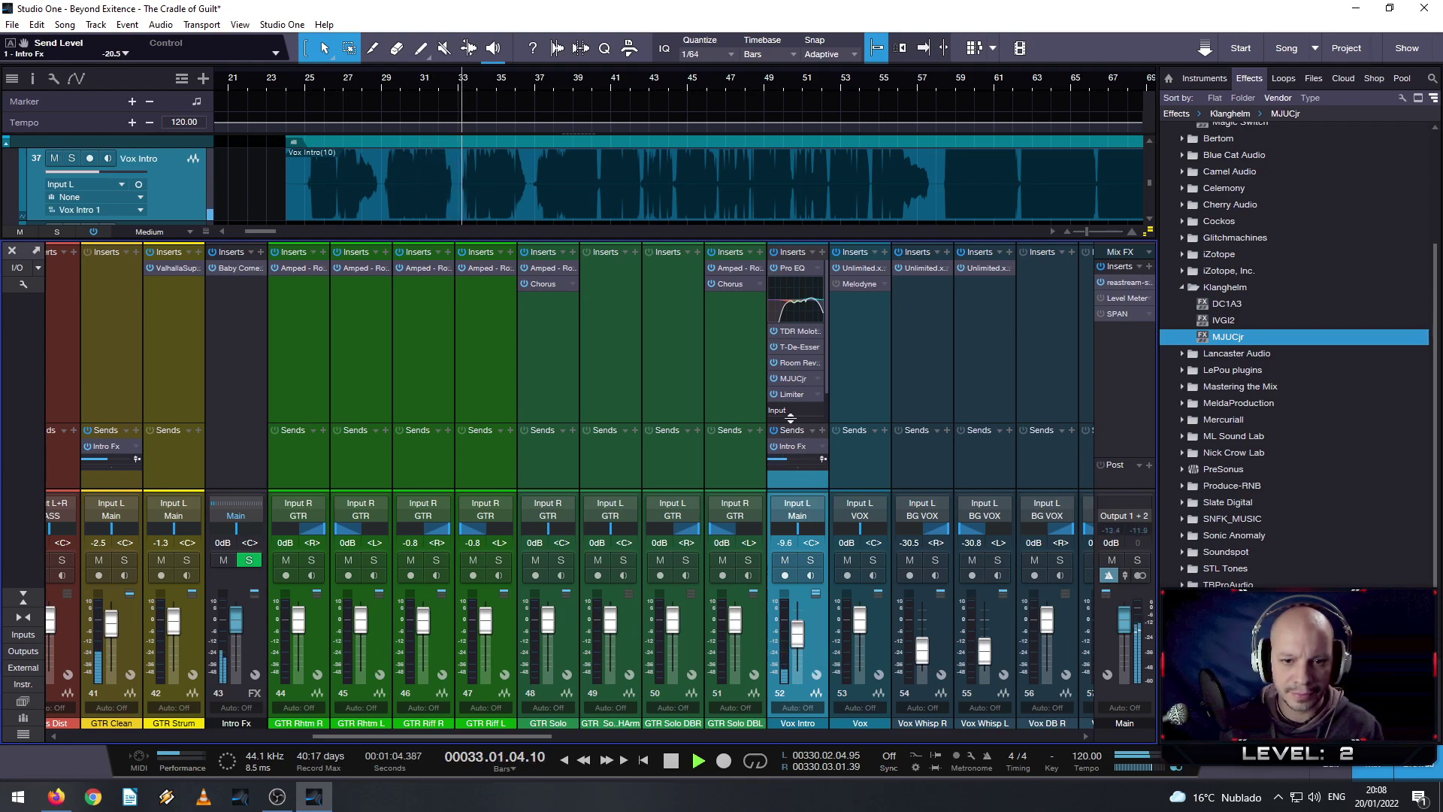
- Collapse the Limiter's parameters in the Vox Intro inserts and resize the mixer's inserts and sends areas so both fit
click(742, 250)
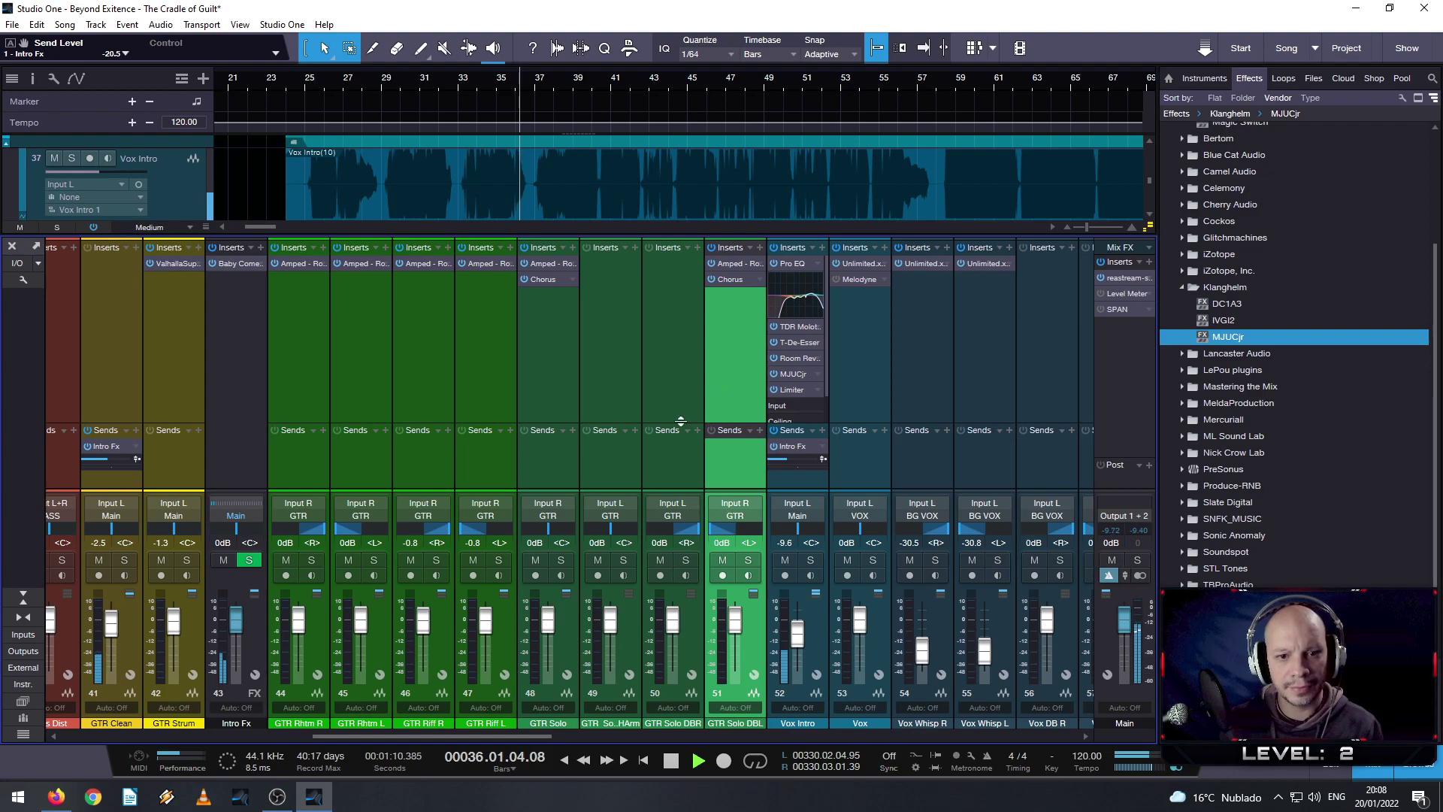
drag(698, 430, 677, 456)
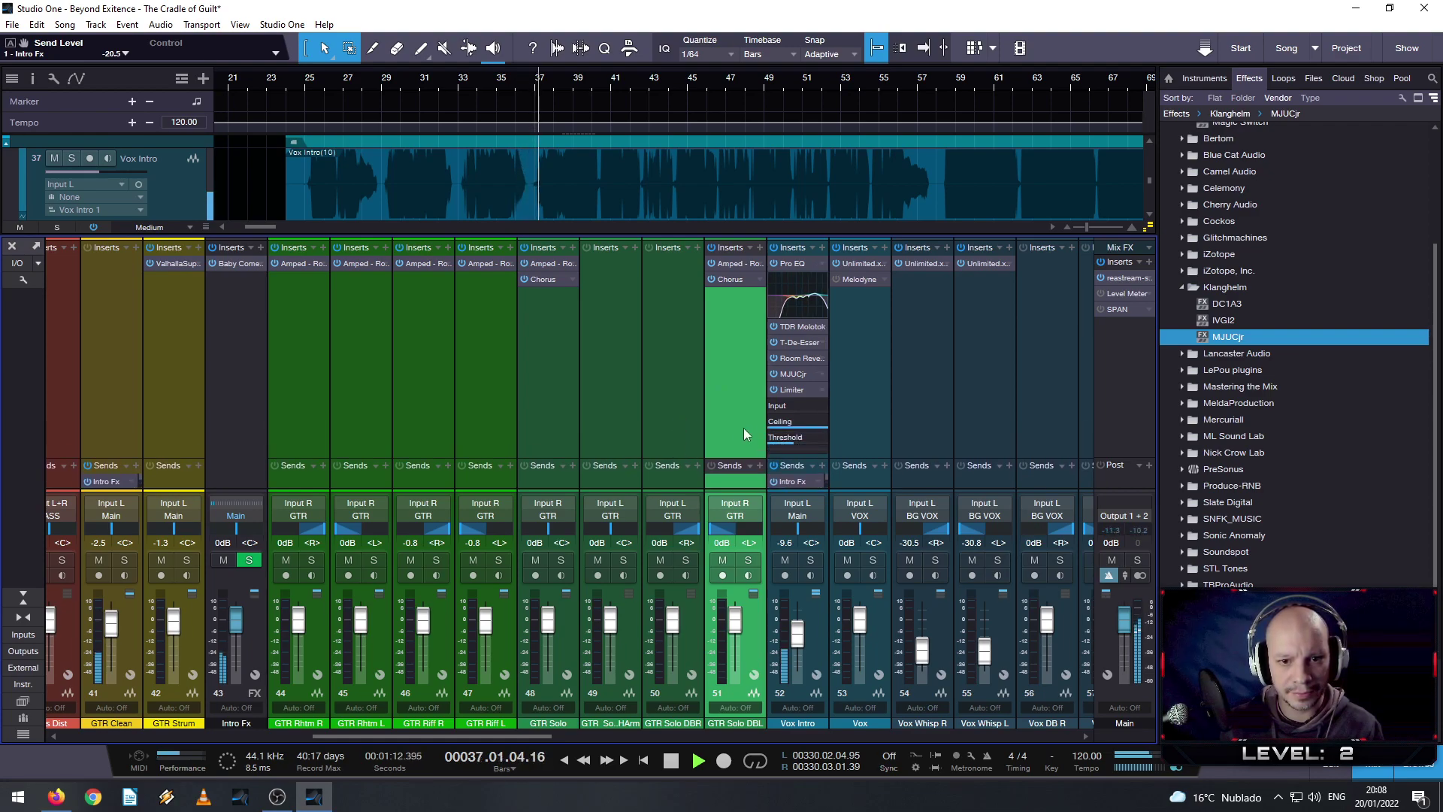
click(801, 391)
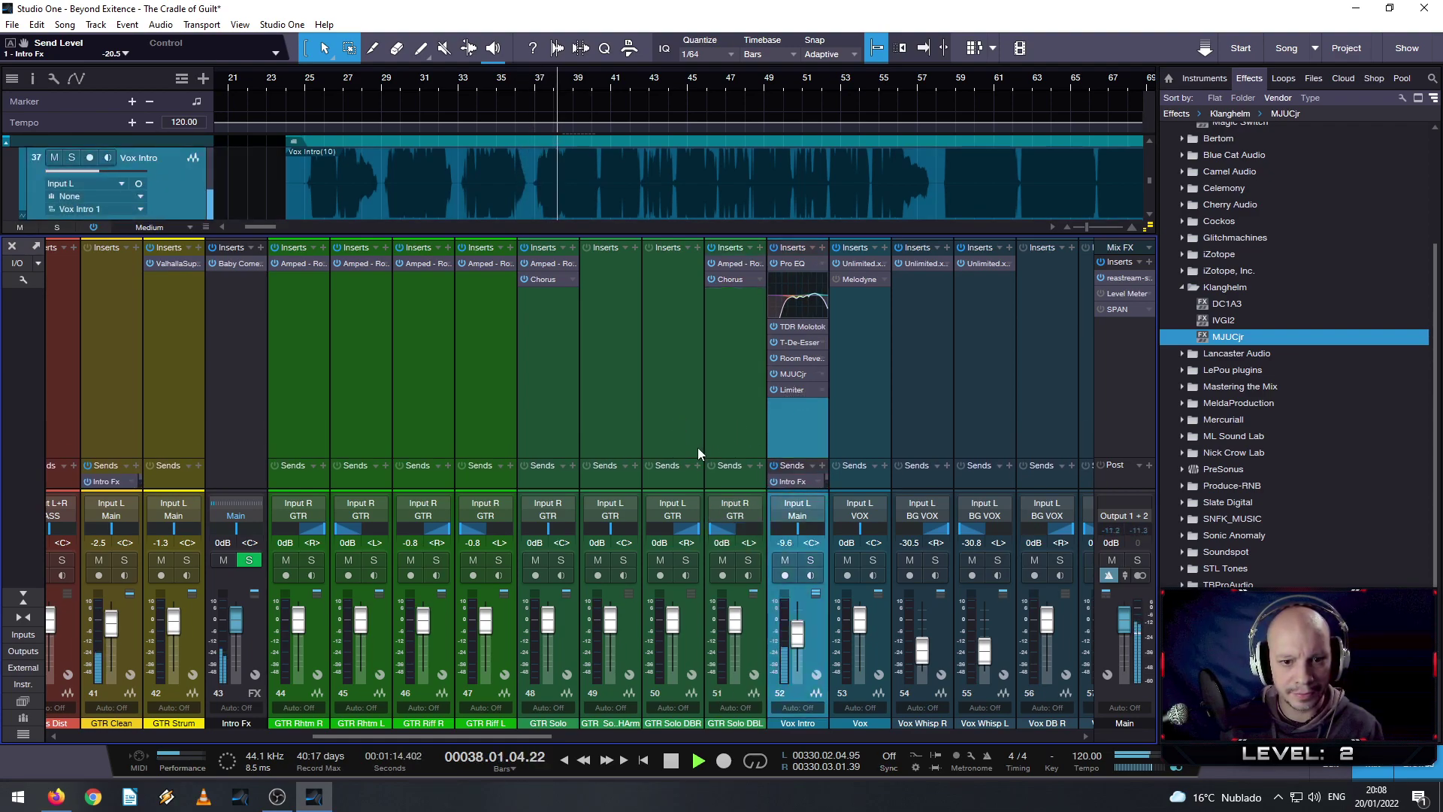
drag(701, 459, 699, 408)
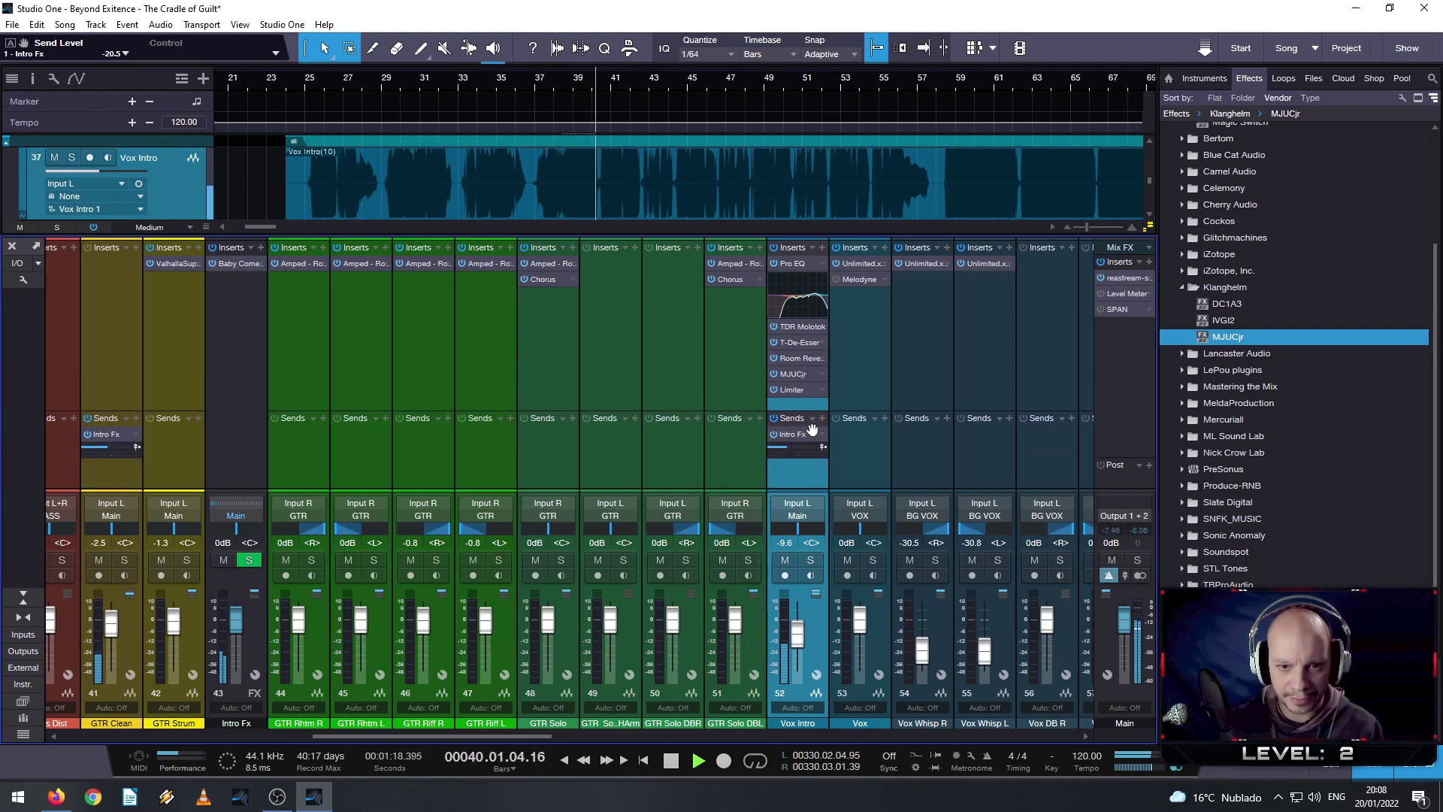
- Raise the Vox Intro channel's Intro Fx send level to -17.9 dB and replay the arrangement from about bar 37
mouse_move(788, 446)
scroll(788, 447, up, 3)
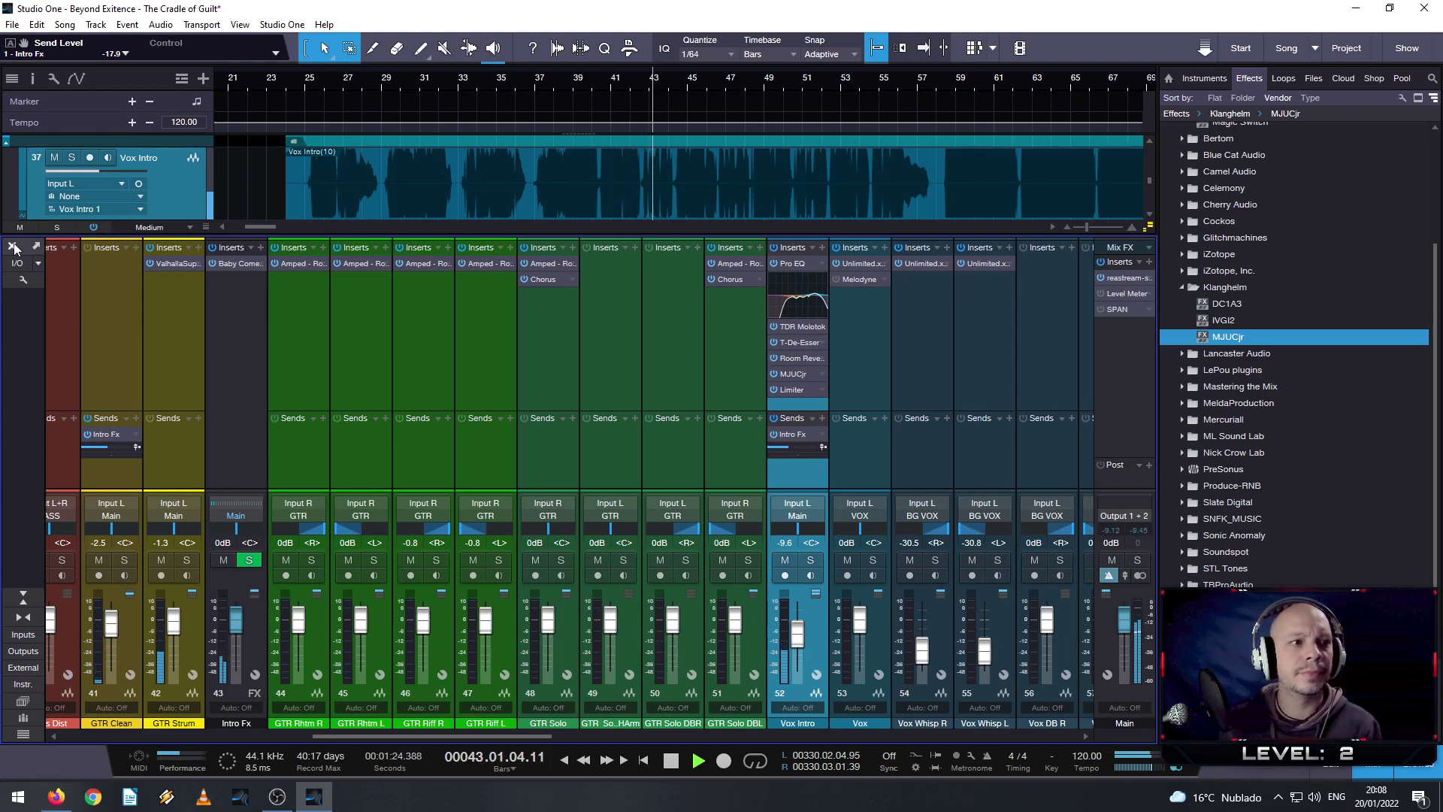
key(F3)
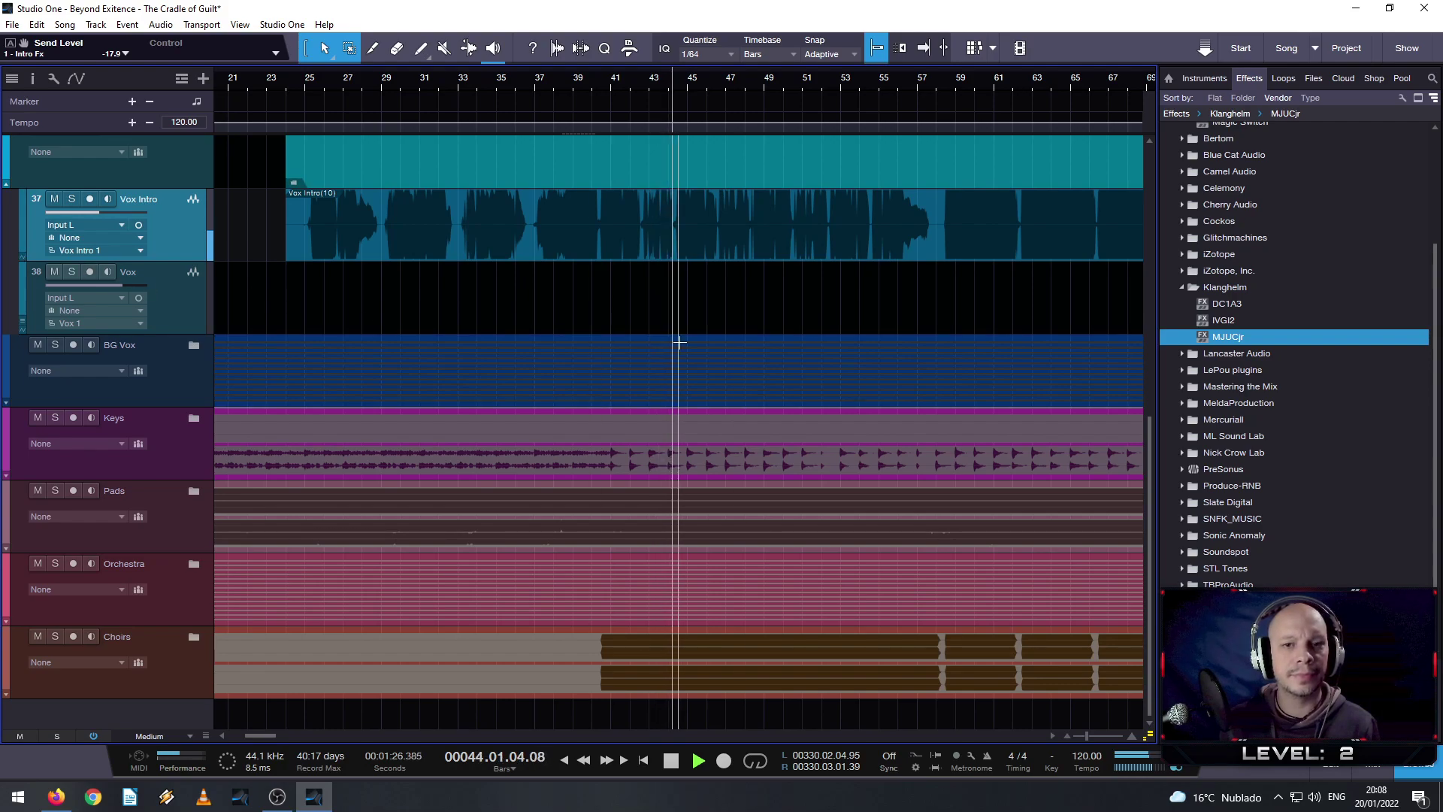
scroll(714, 240, up, 3)
key(w)
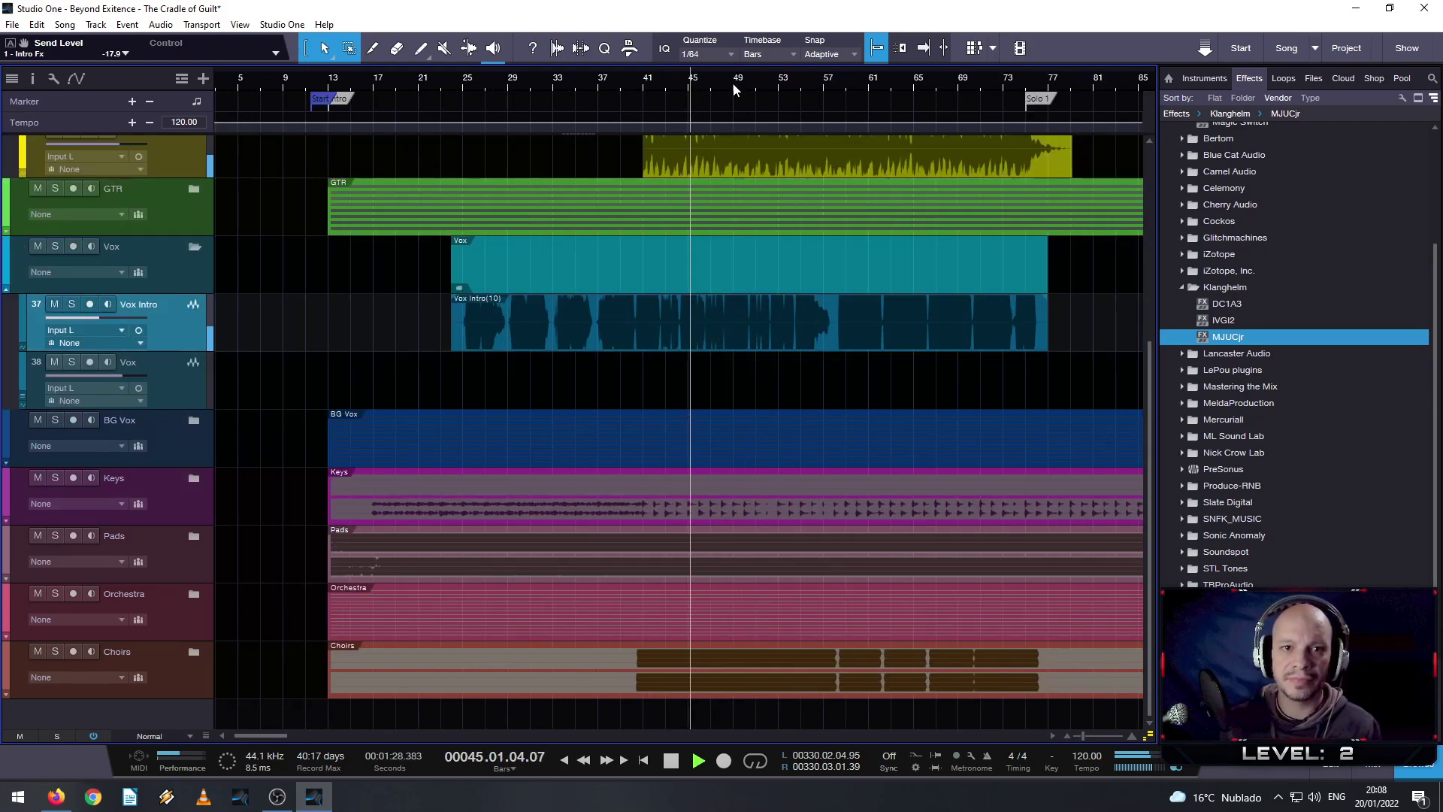
click(597, 80)
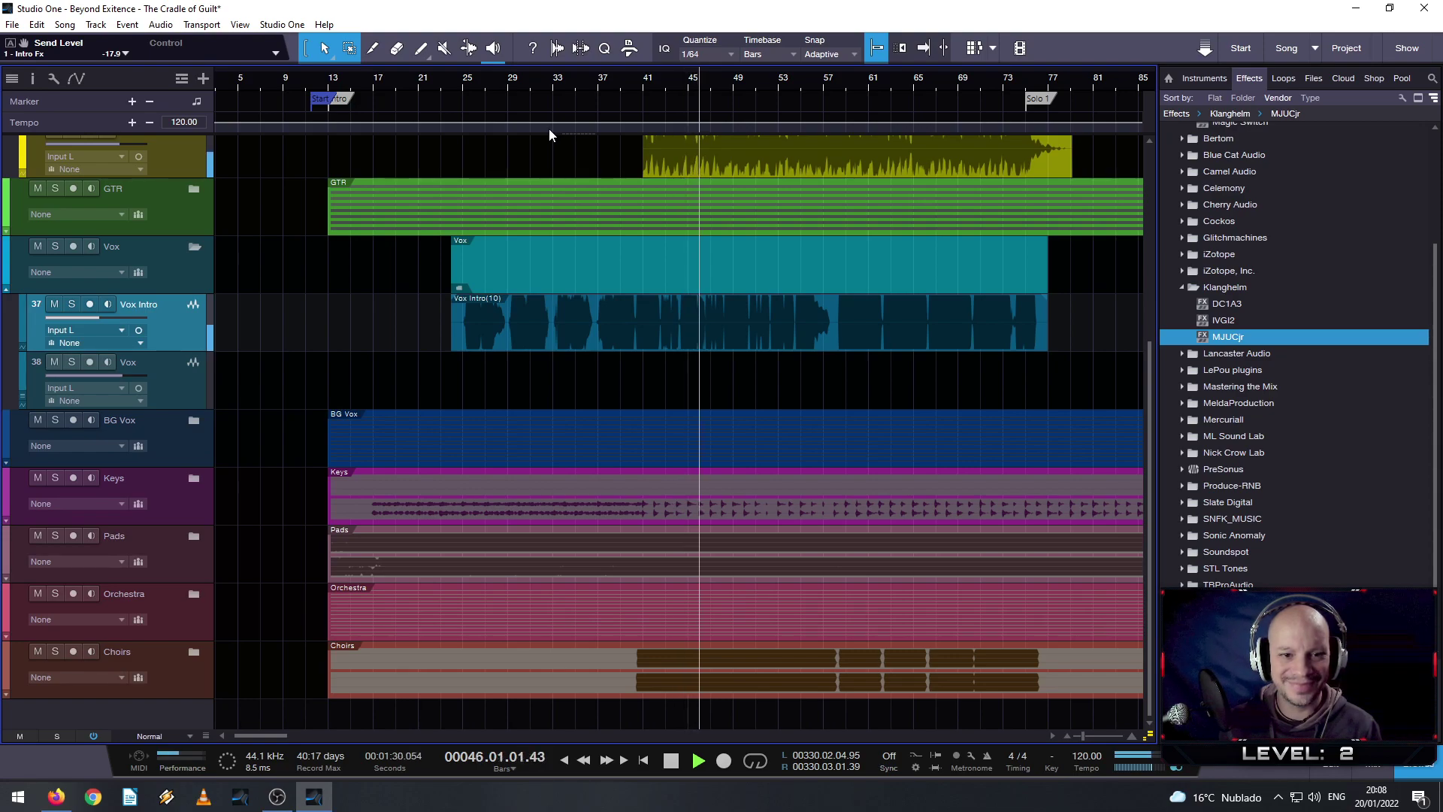
- Hide the browser beside the mixer and lower the Vox Intro channel's Intro Fx send level to -23.3 dB
key(F3)
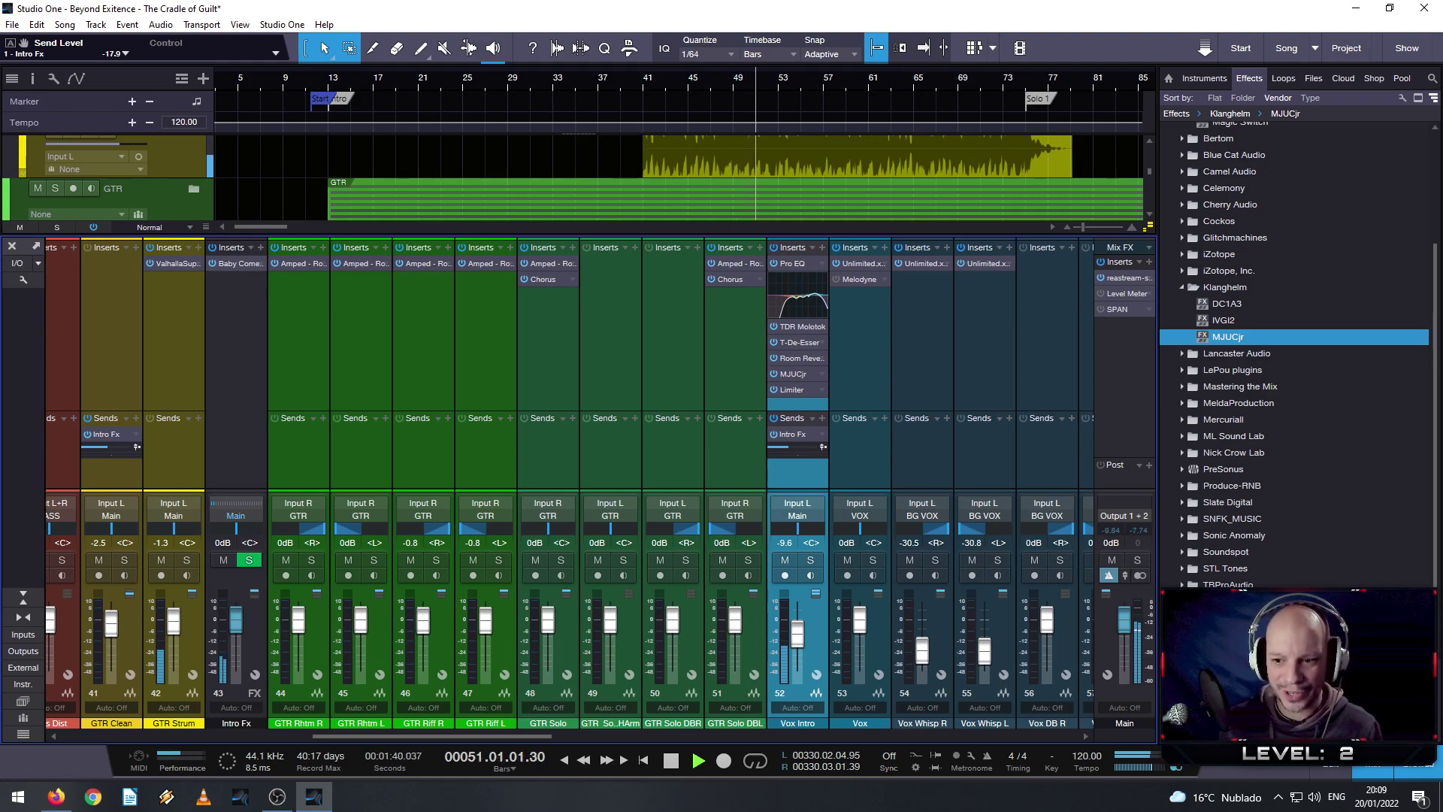
key(F5)
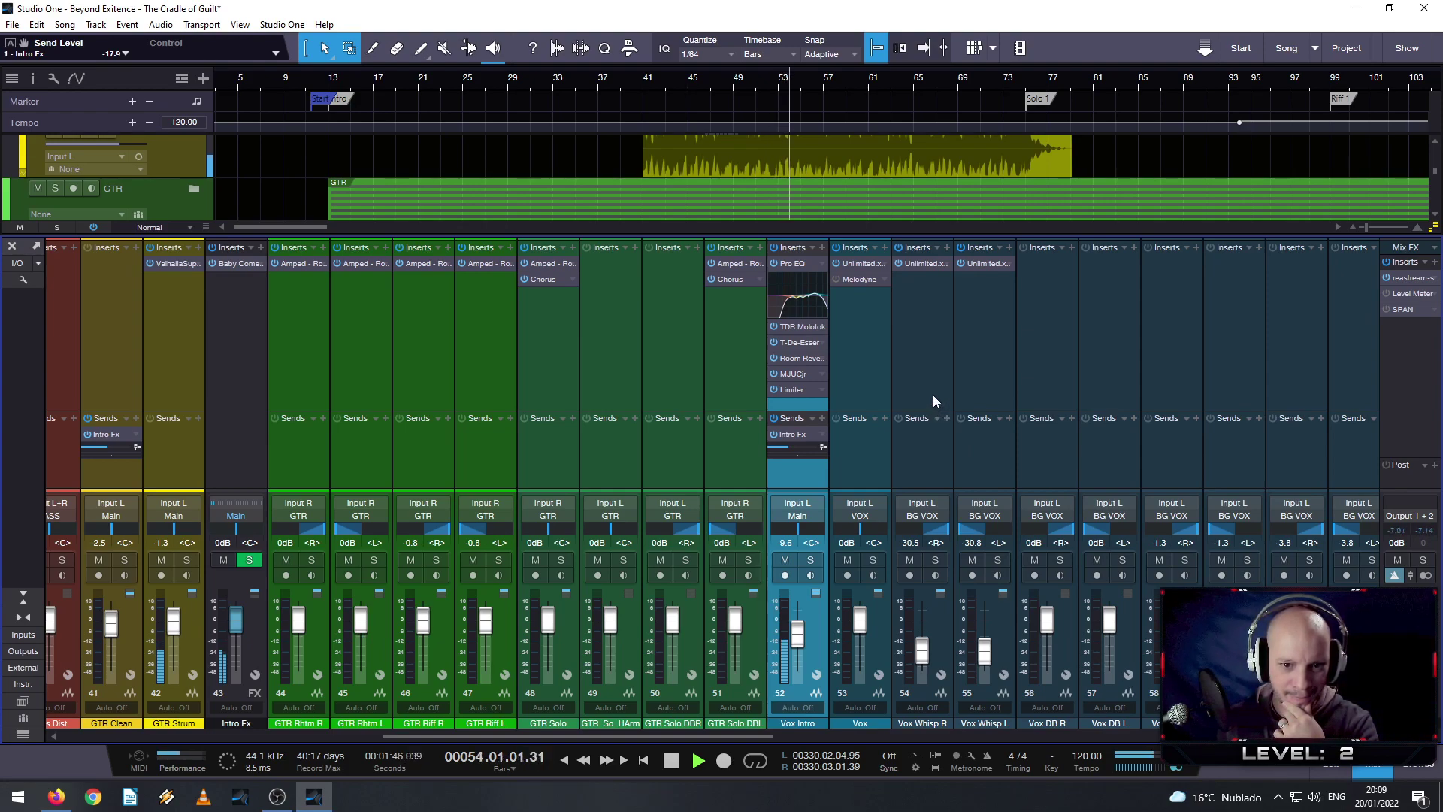
drag(784, 447, 783, 449)
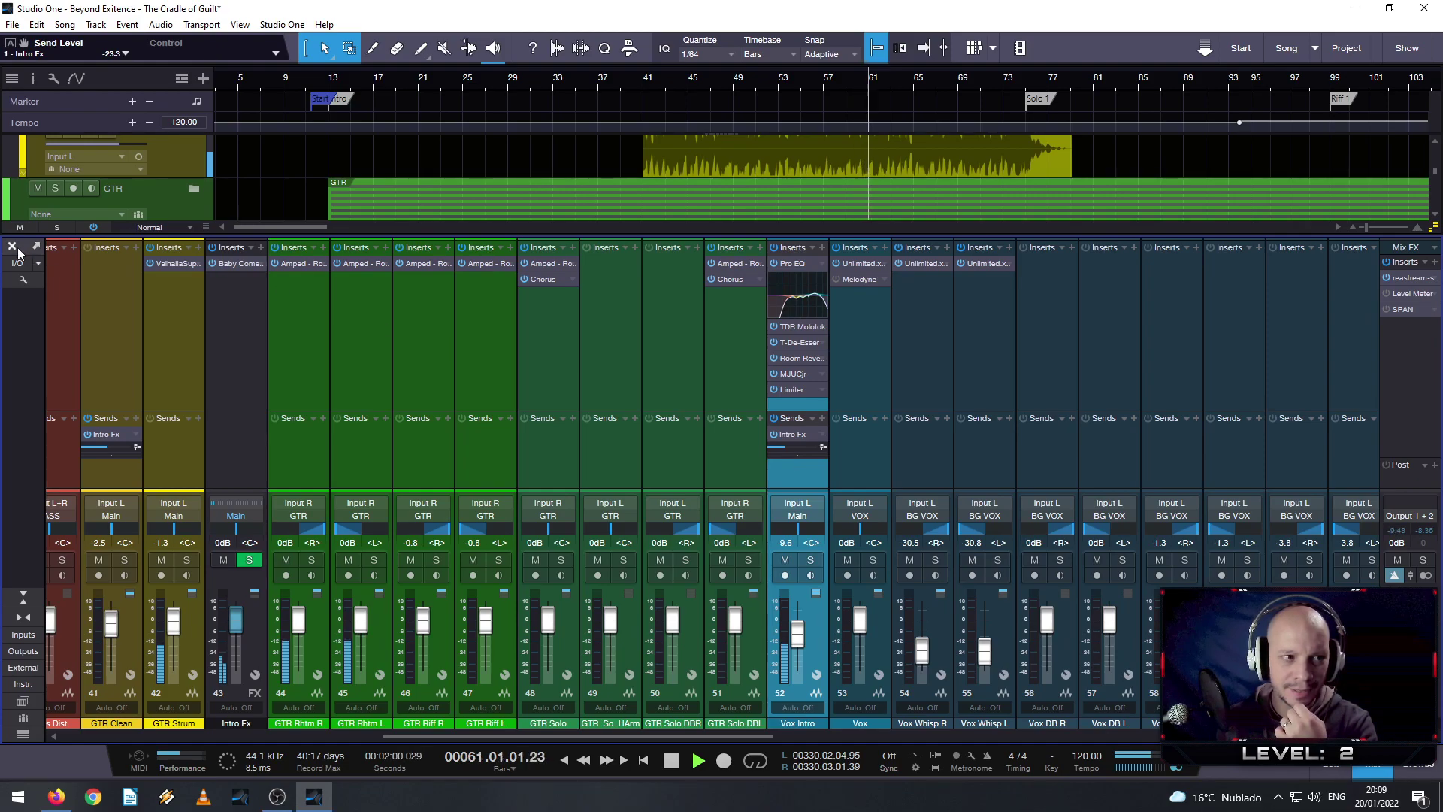
- Lower the Vox Intro channel volume to -10.8 dB while the song keeps playing
key(F3)
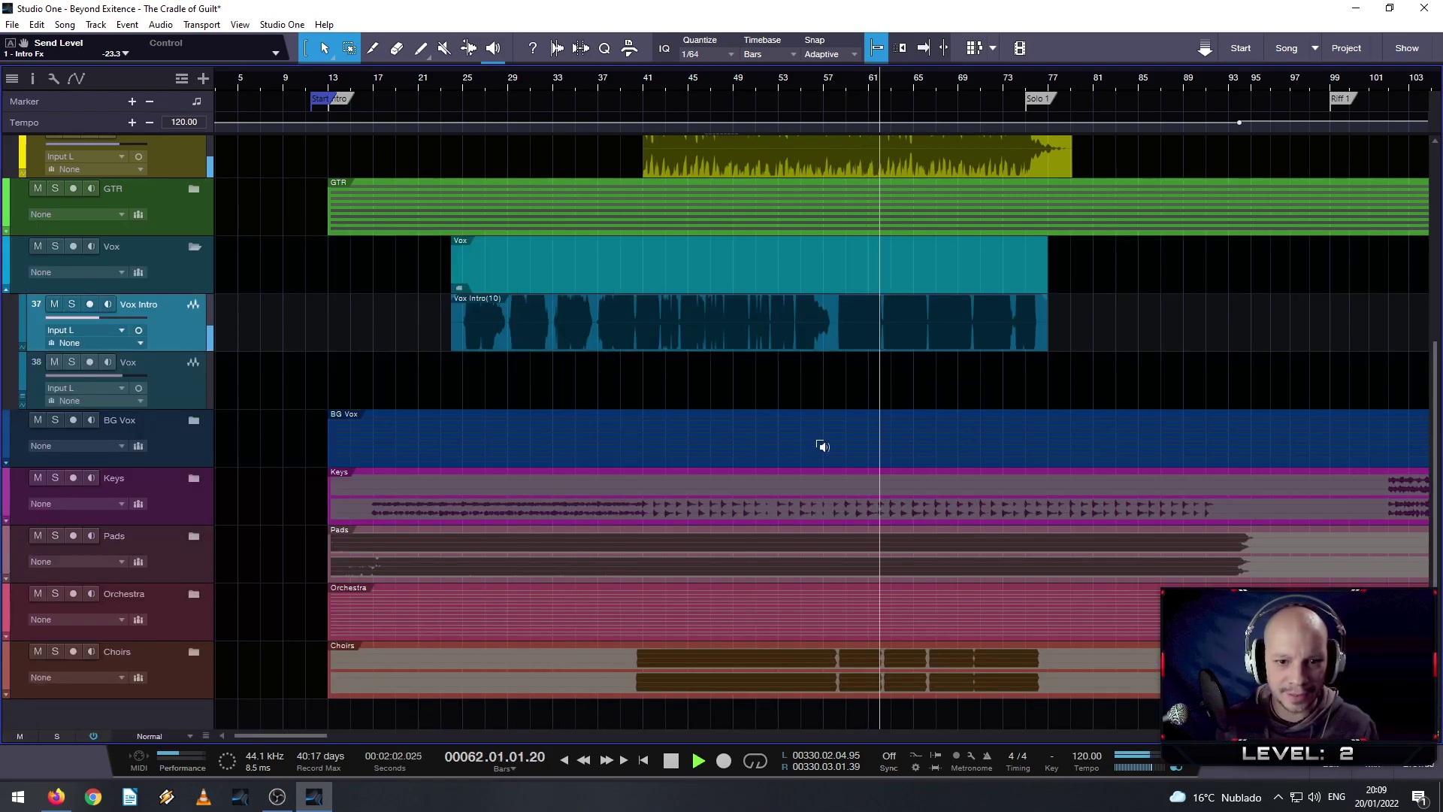
key(w)
key(w)
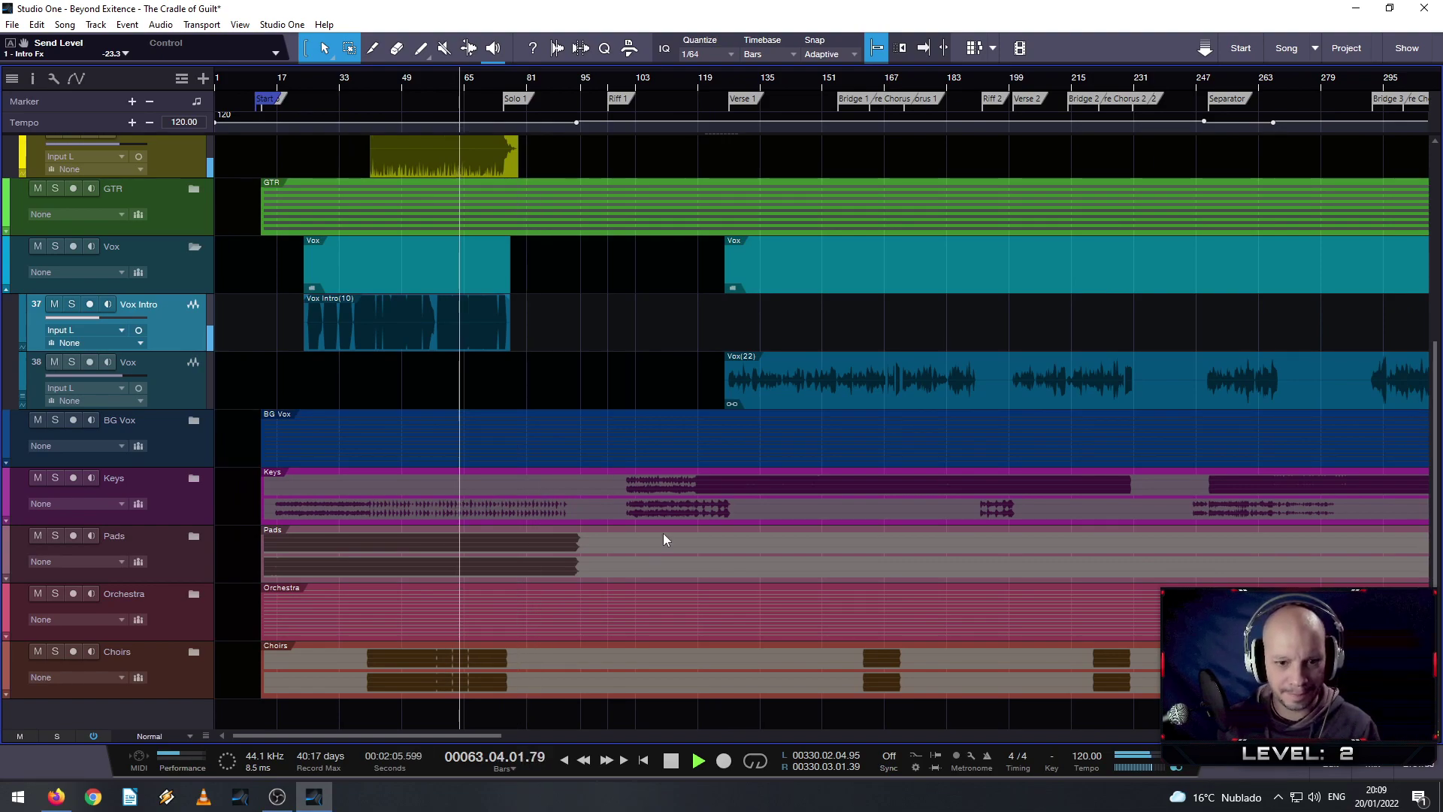
key(F3)
scroll(798, 638, down, 2)
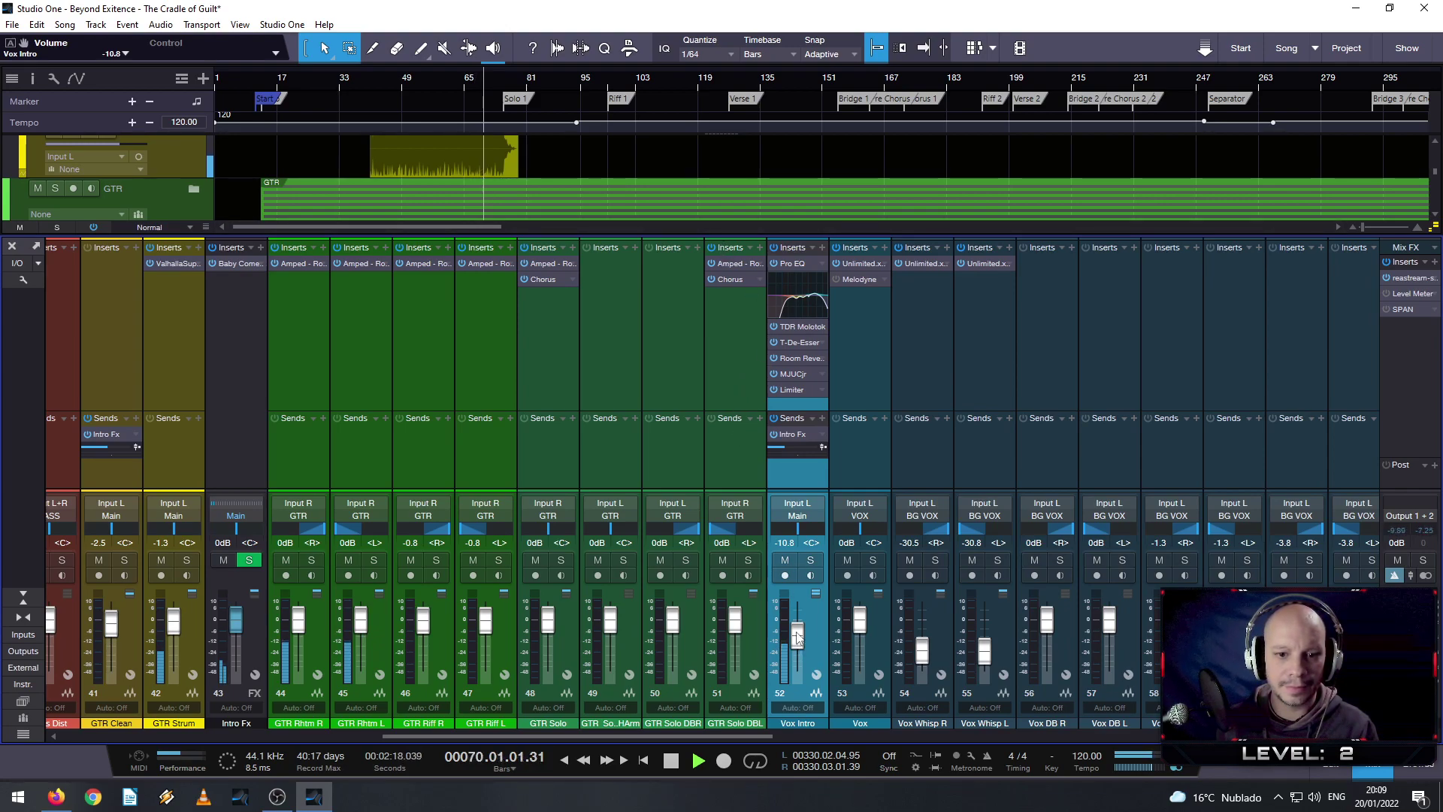
- Listen to the end of the intro vocal, stop playback with the mixer closed and save the song
key(F3)
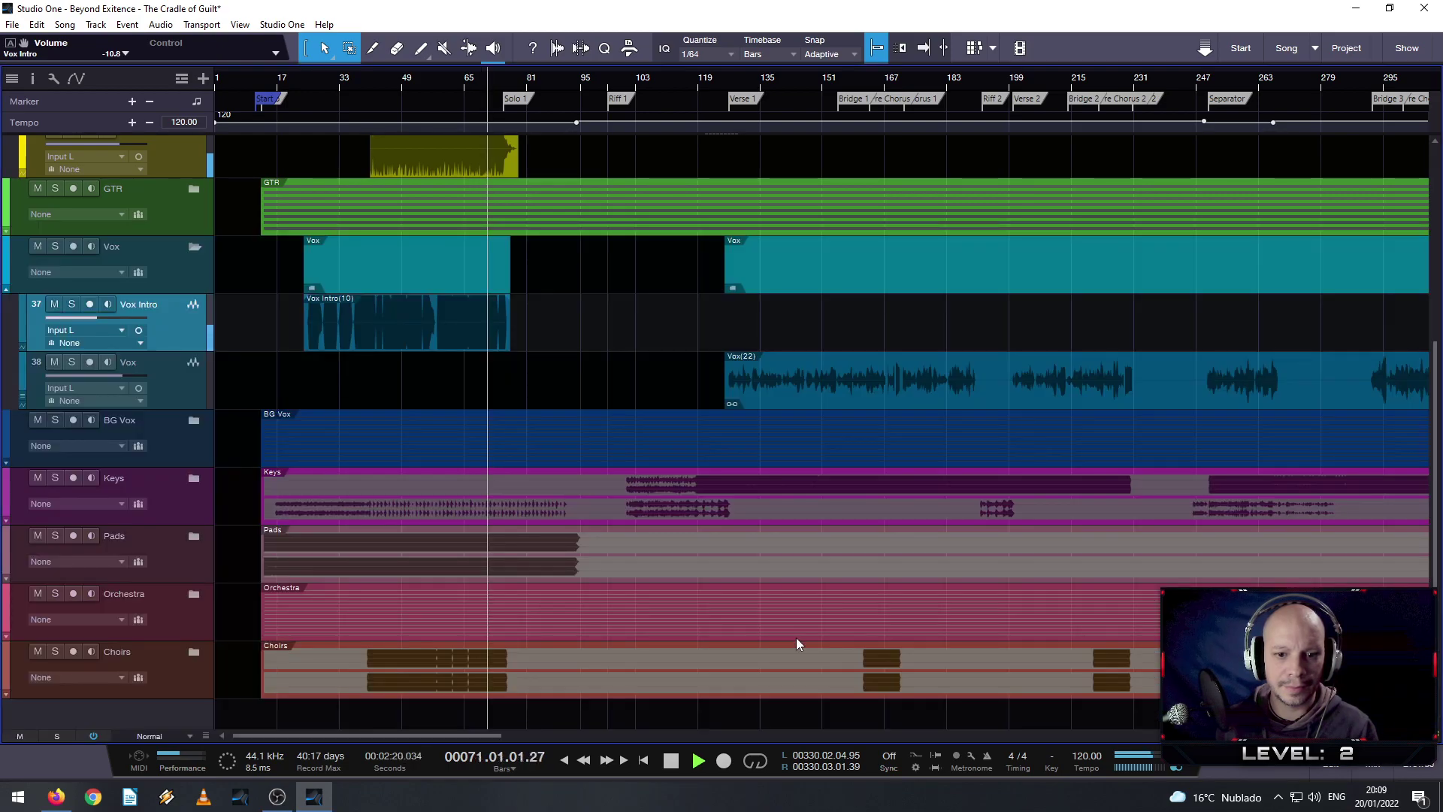
key(F3)
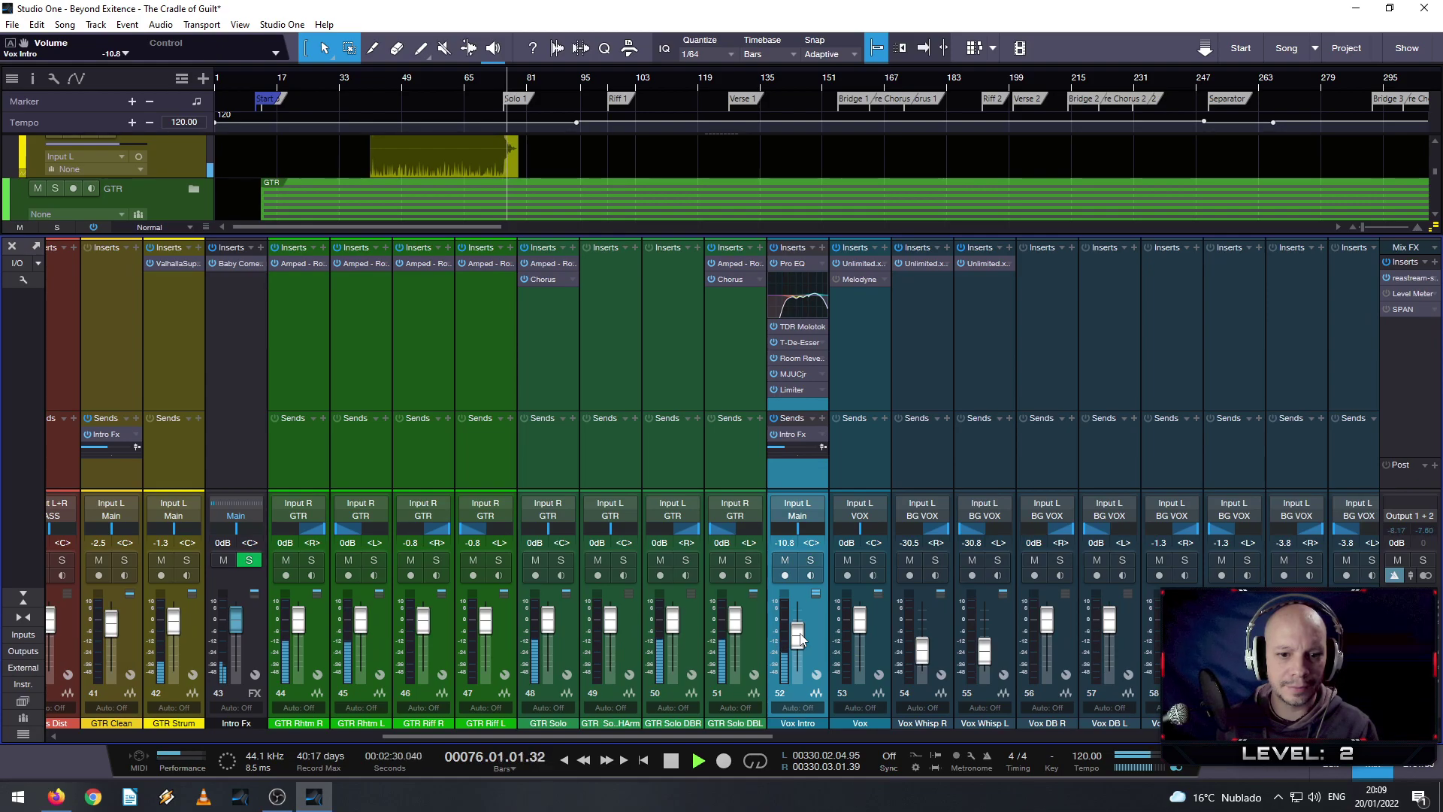
key(F3)
key(space)
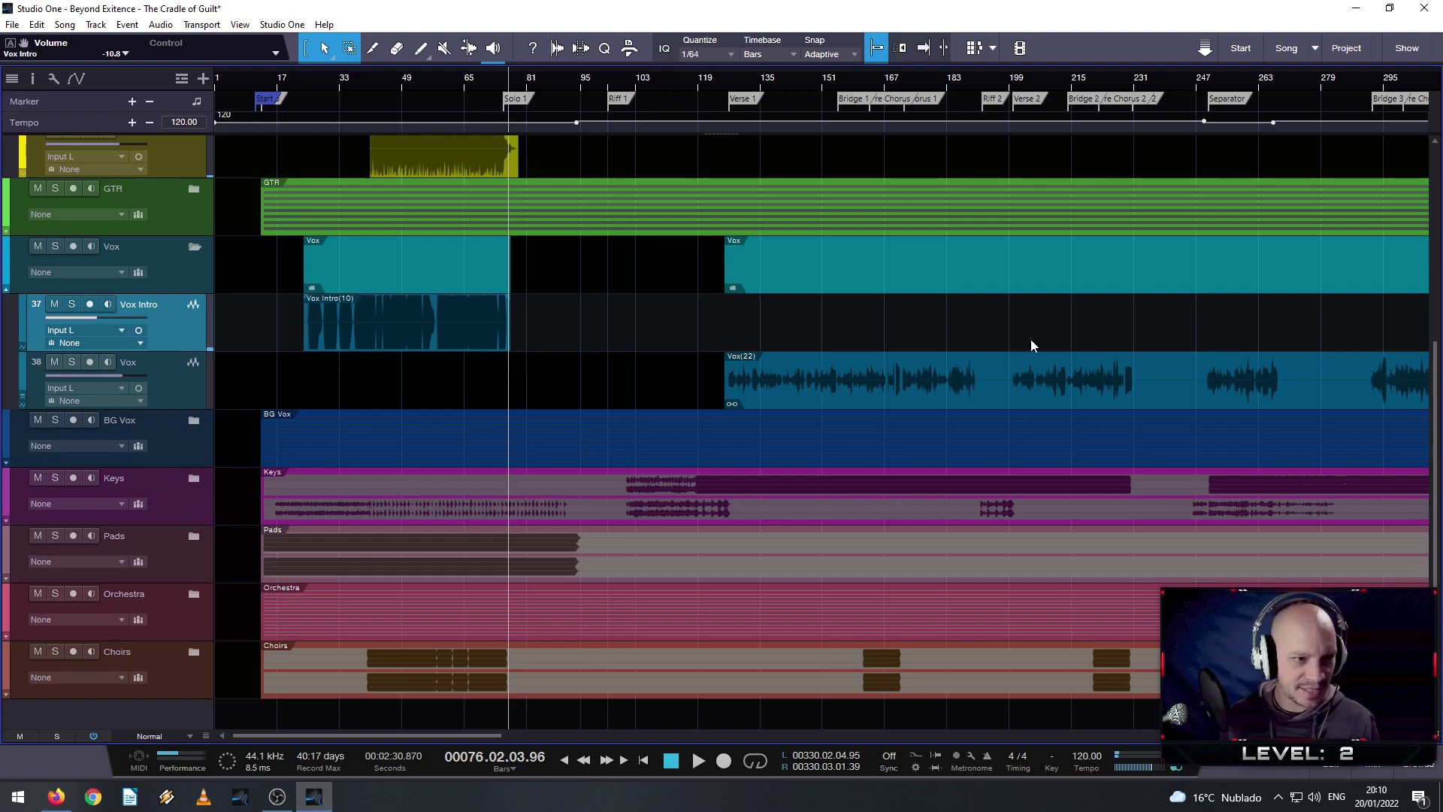
key(ctrl+s)
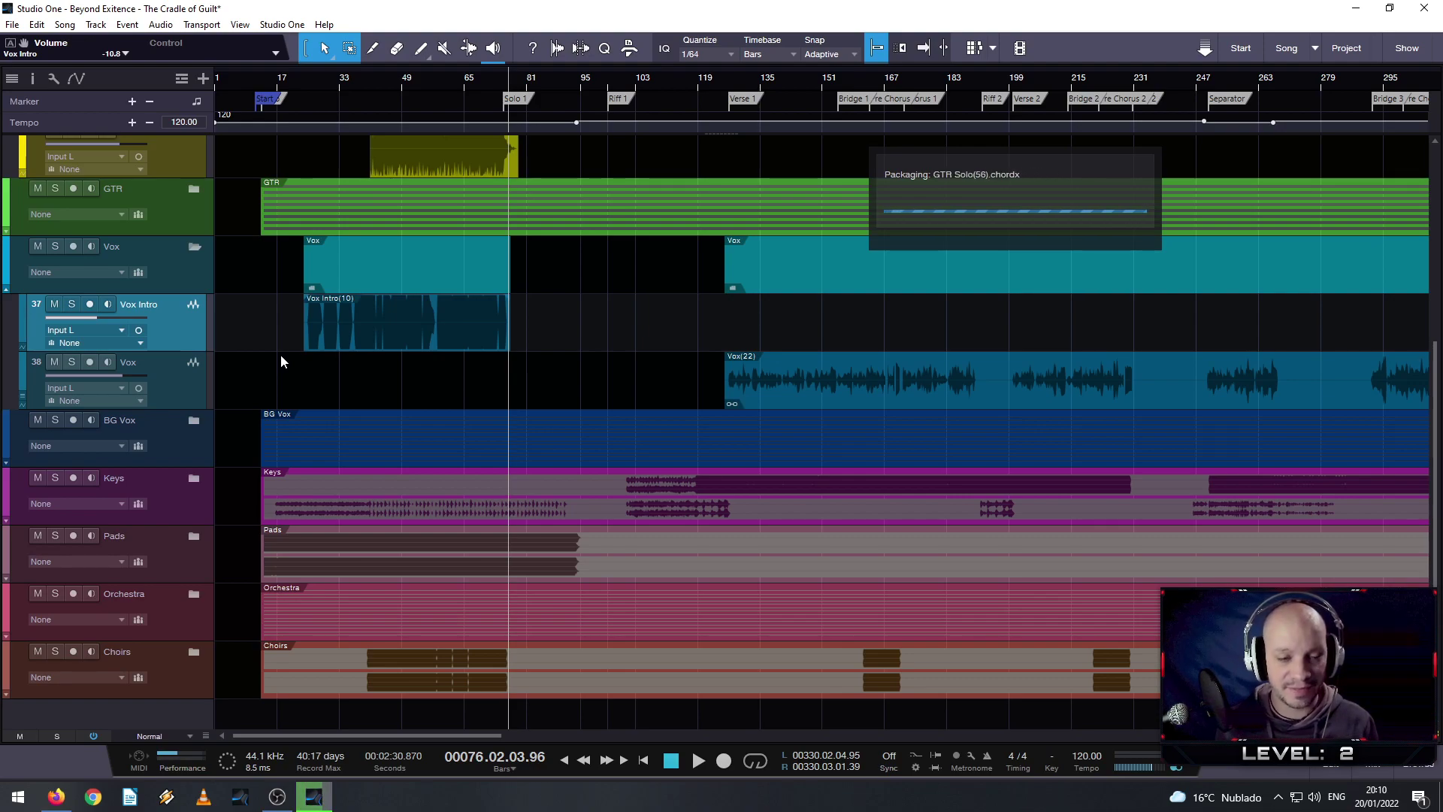
- Frame the intro section in the arrangement and briefly replay the vocal from about bar 25
scroll(278, 406, up, 1)
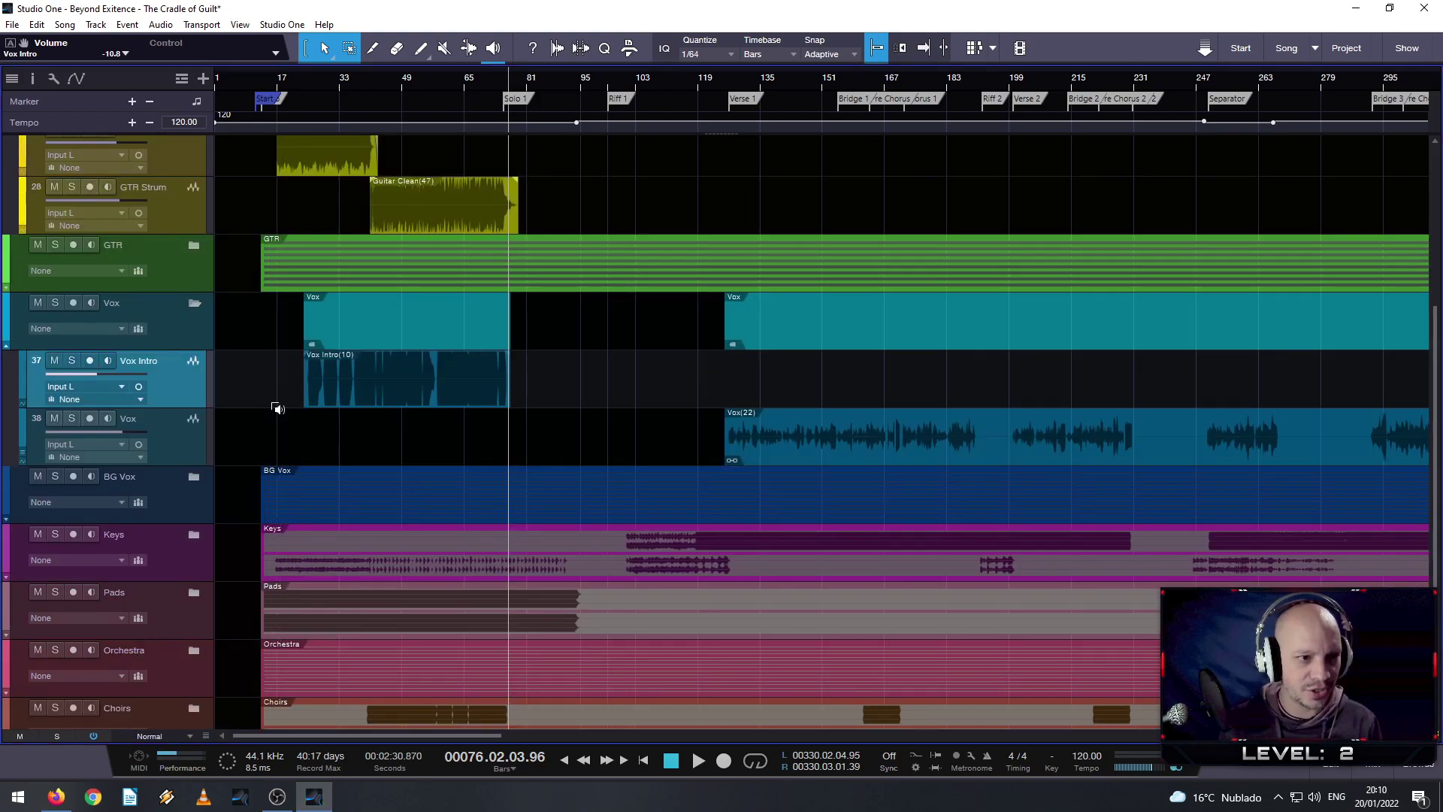
key(shift+e)
key(e)
key(e)
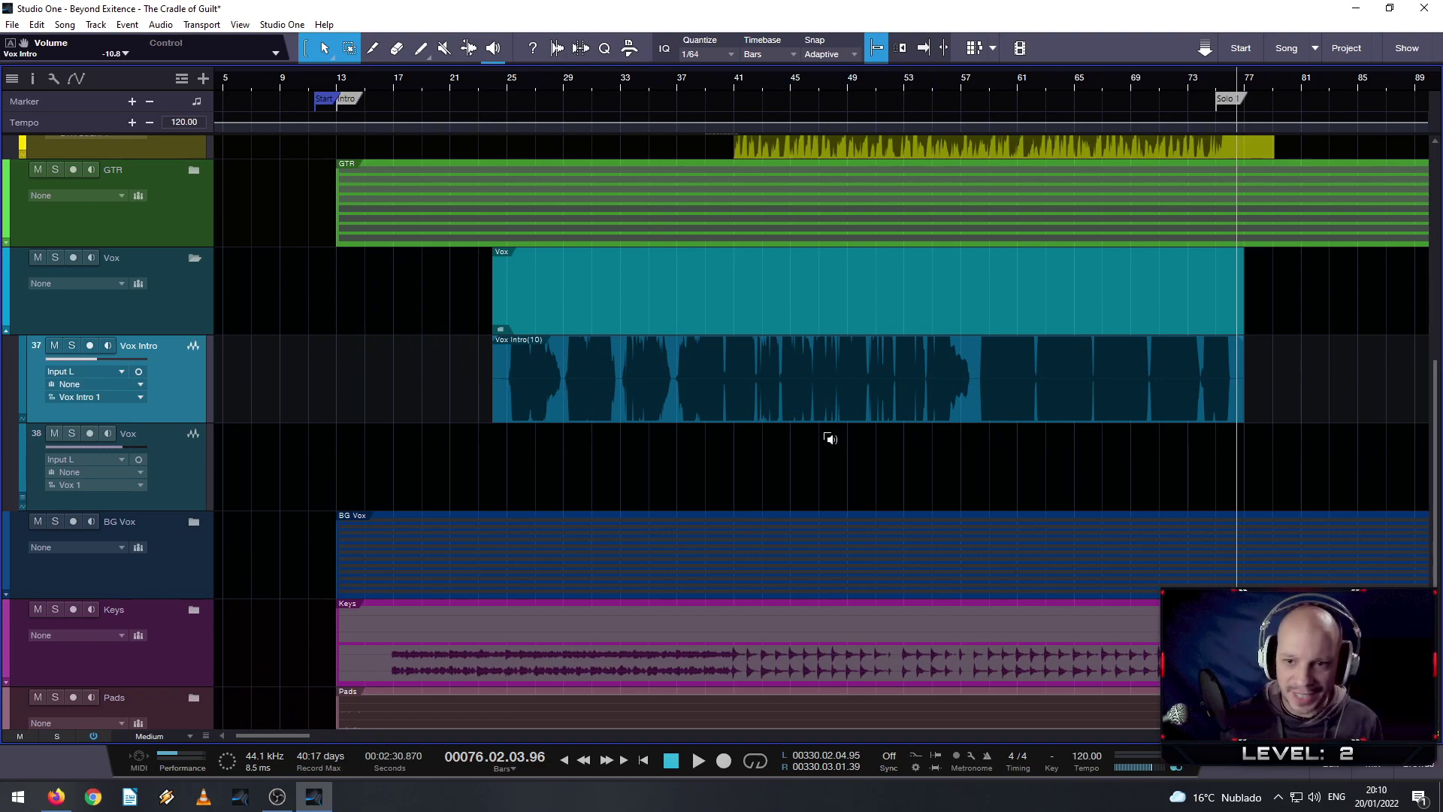
key(shift+w)
key(shift+w)
key(shift+w)
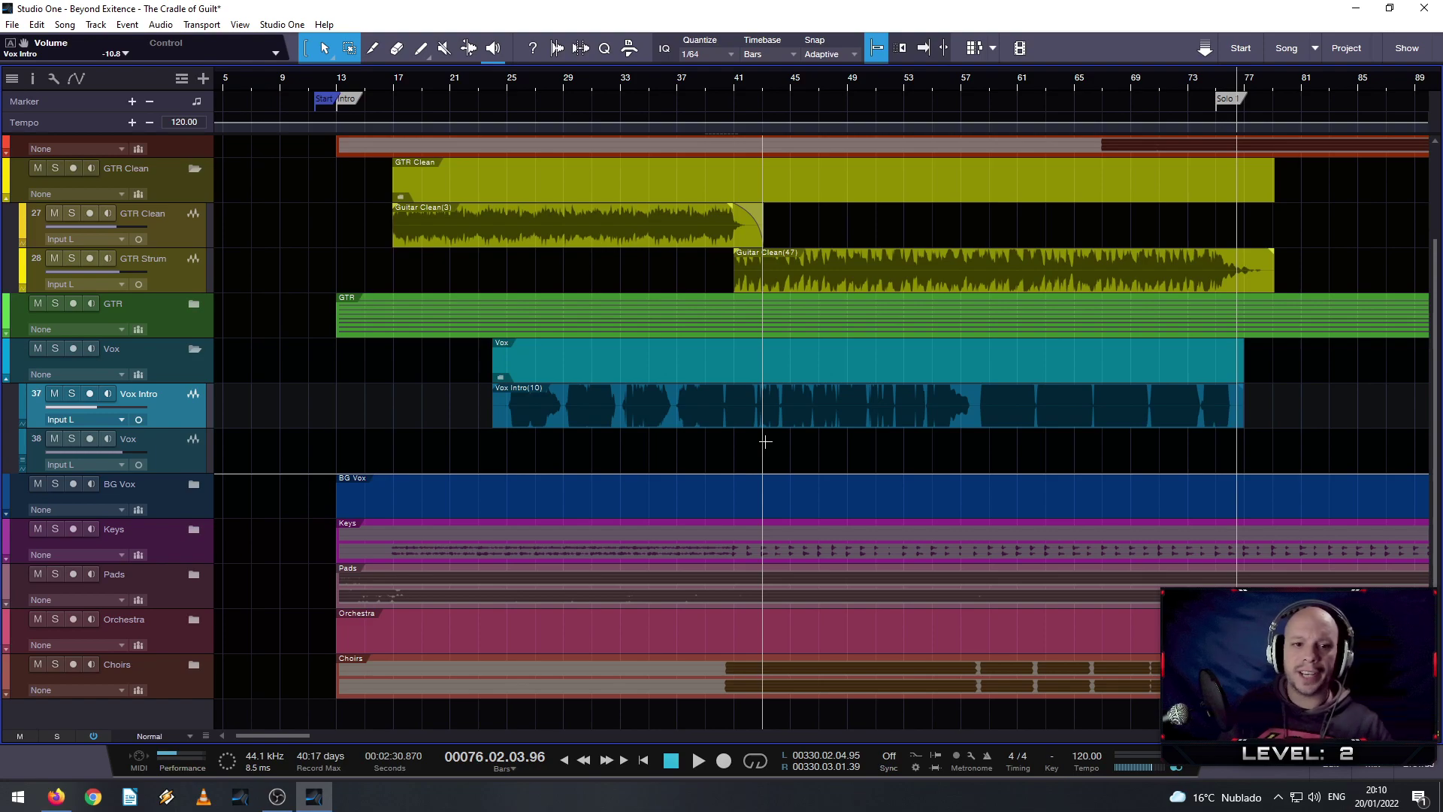
click(494, 75)
click(508, 79)
key(space)
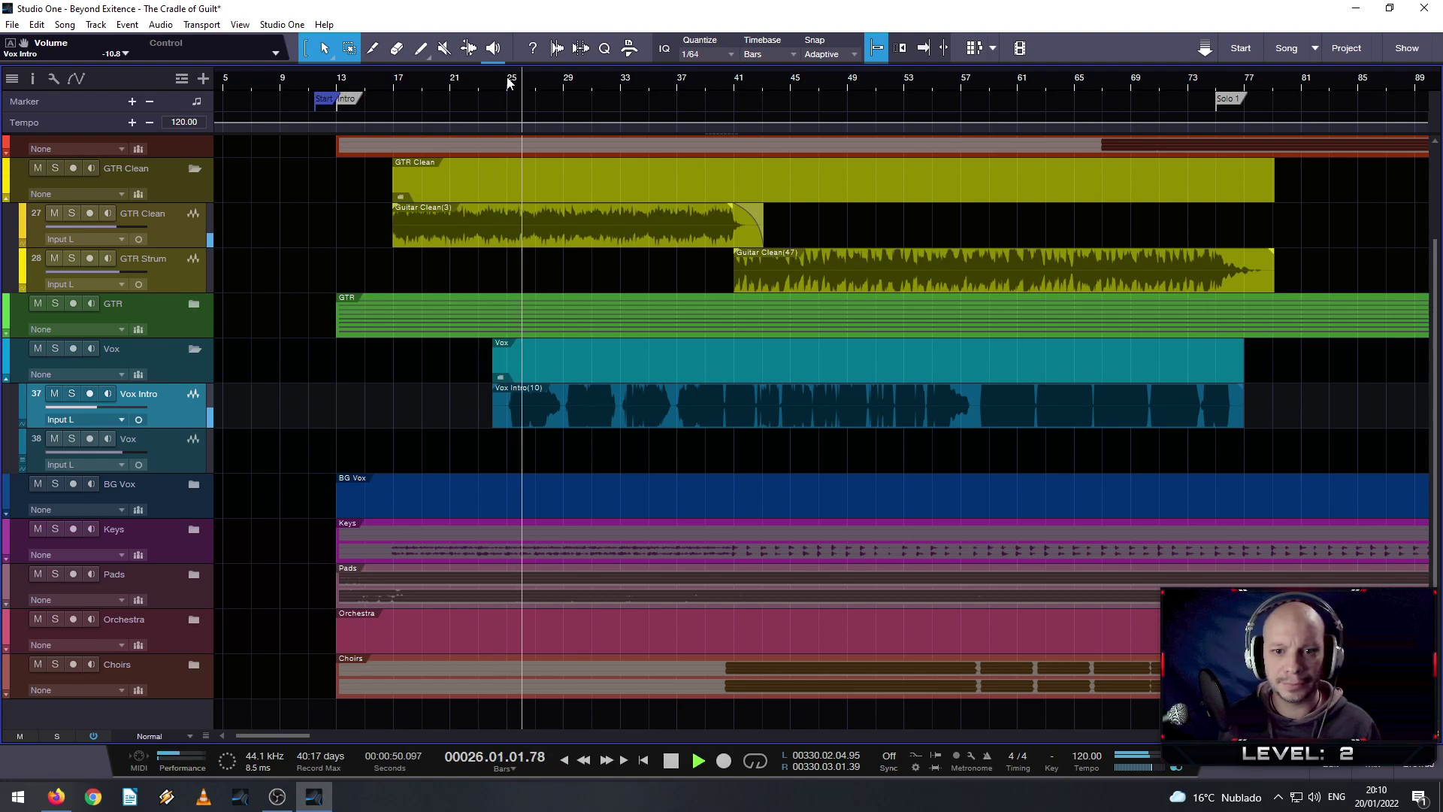
key(space)
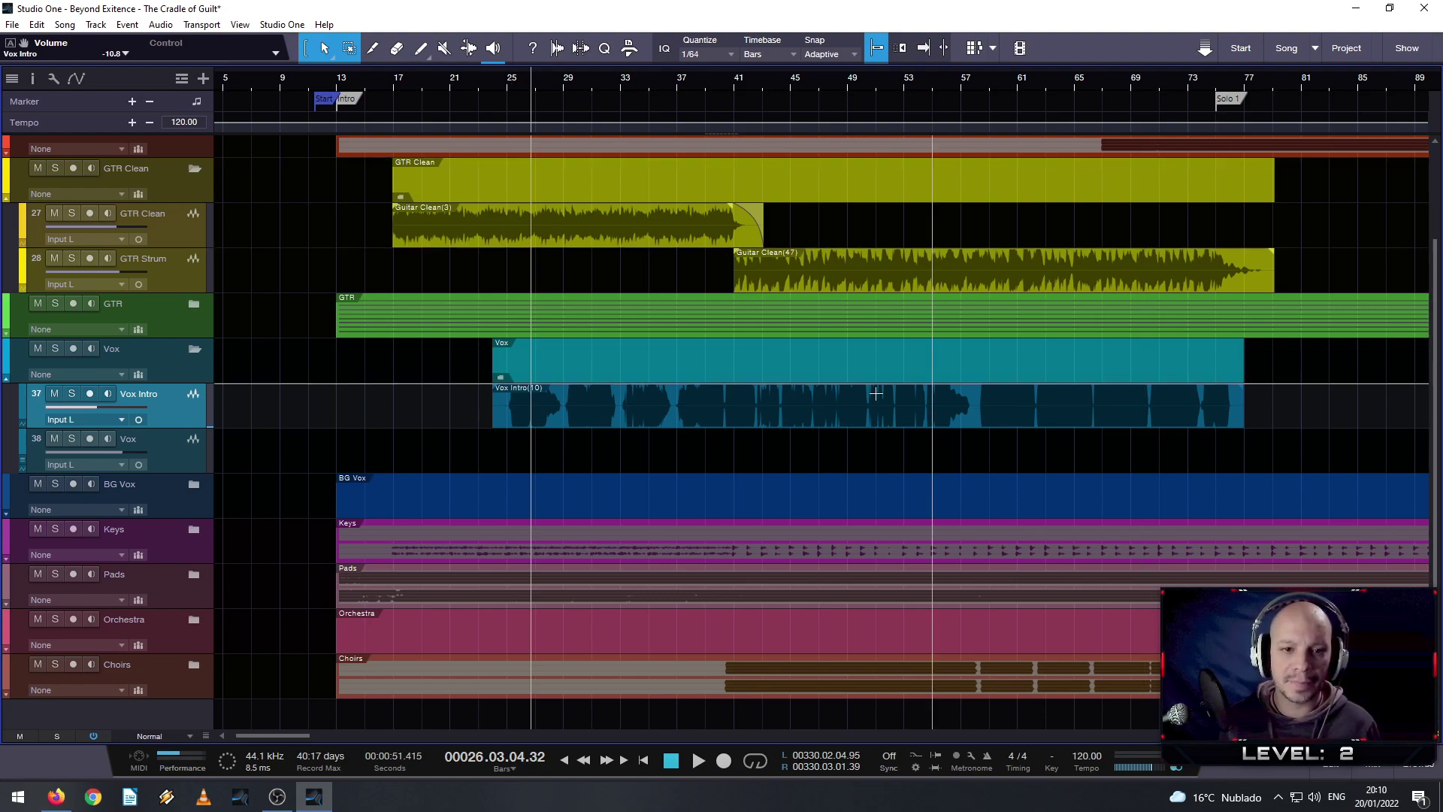
- Show the whole song in the arrangement, resume playback near bar 26 and audition the intro again from bar 39
key(z)
key(w)
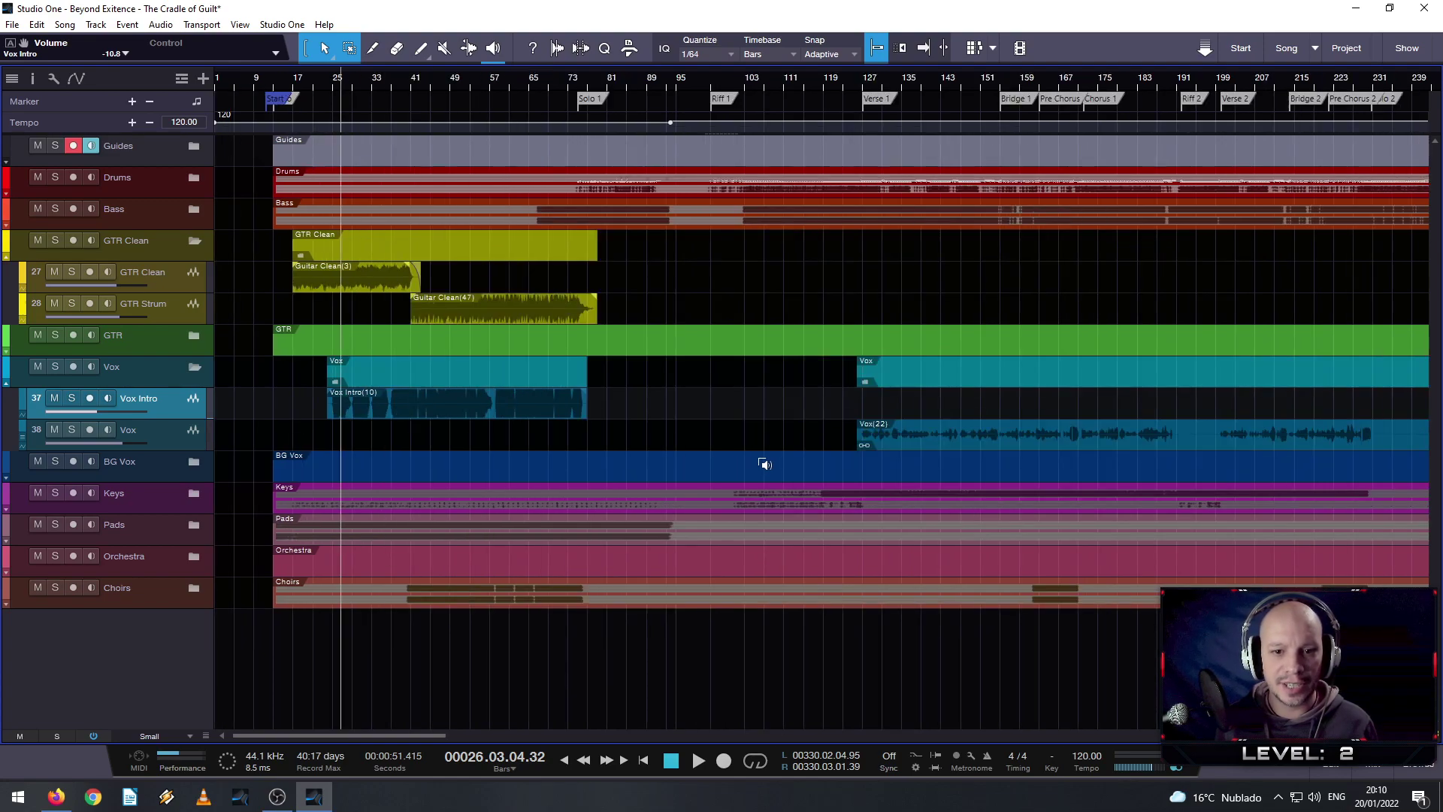
key(w)
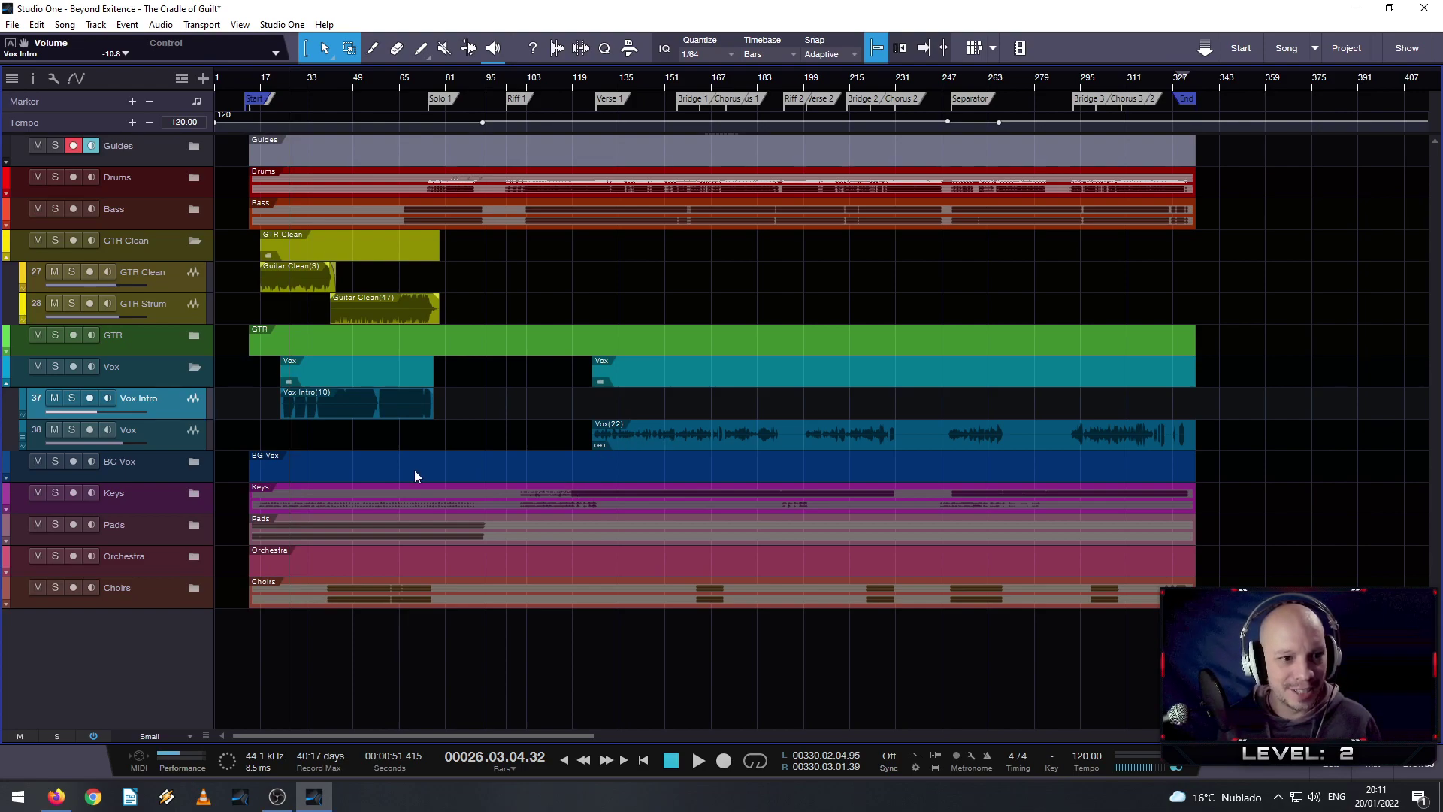
key(space)
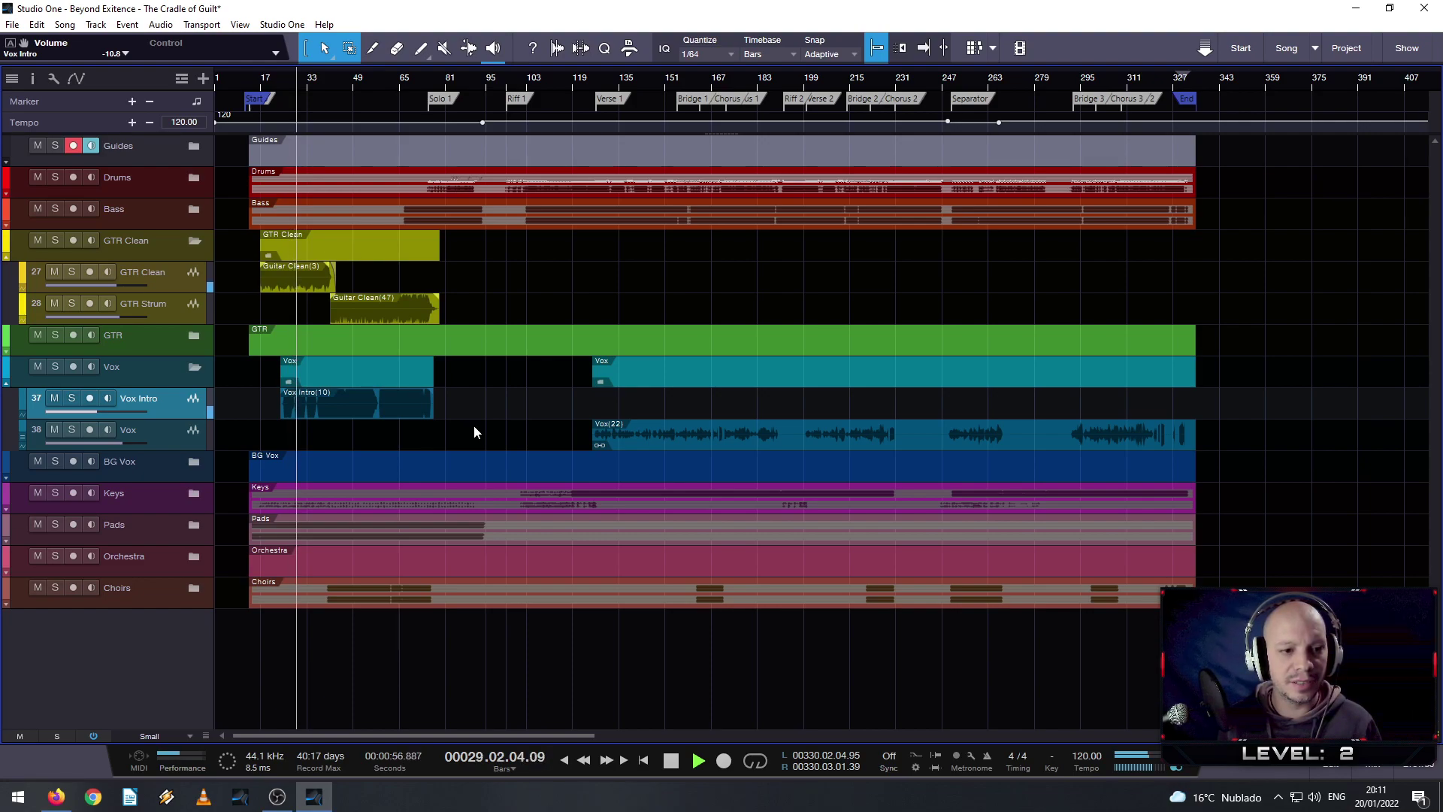
key(space)
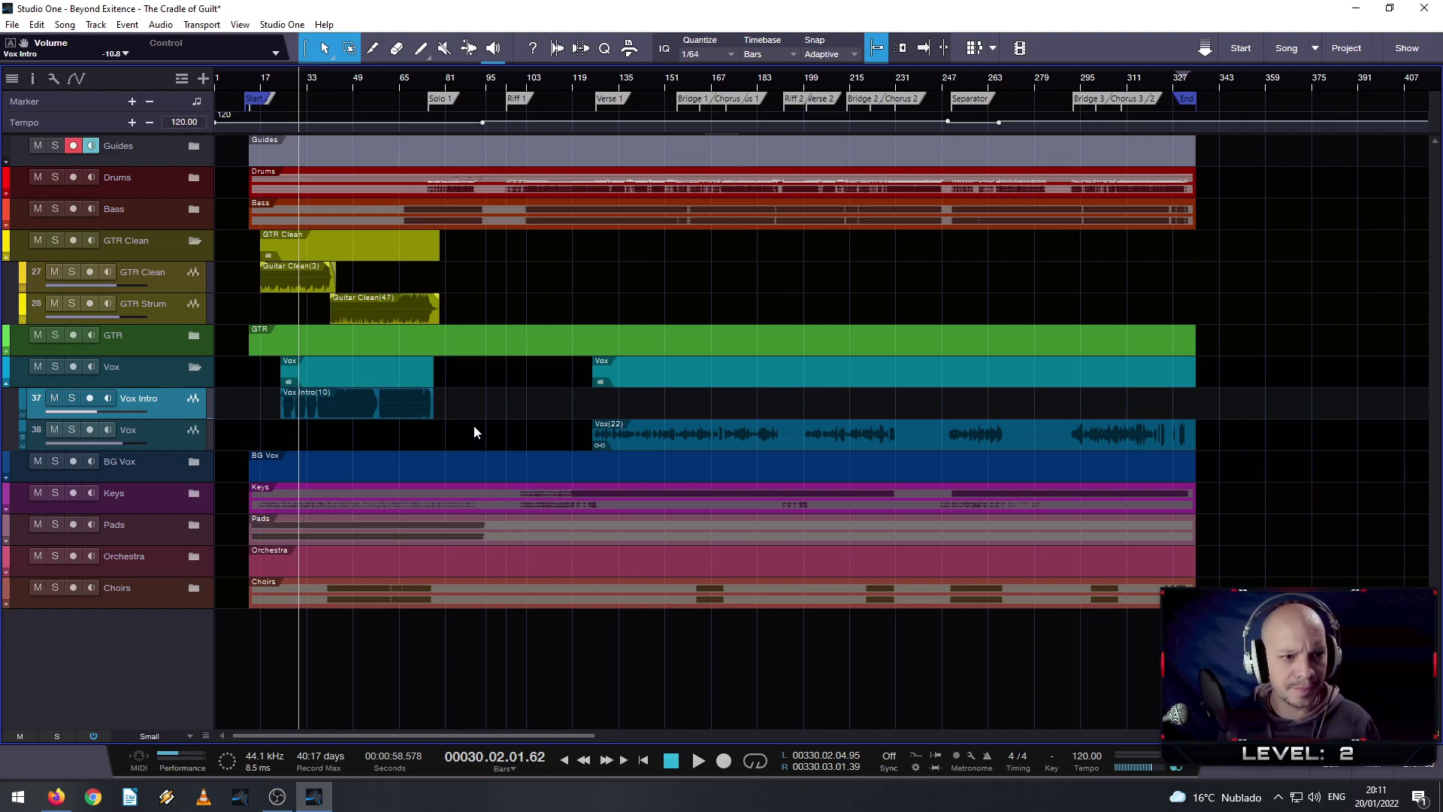
click(333, 87)
click(323, 84)
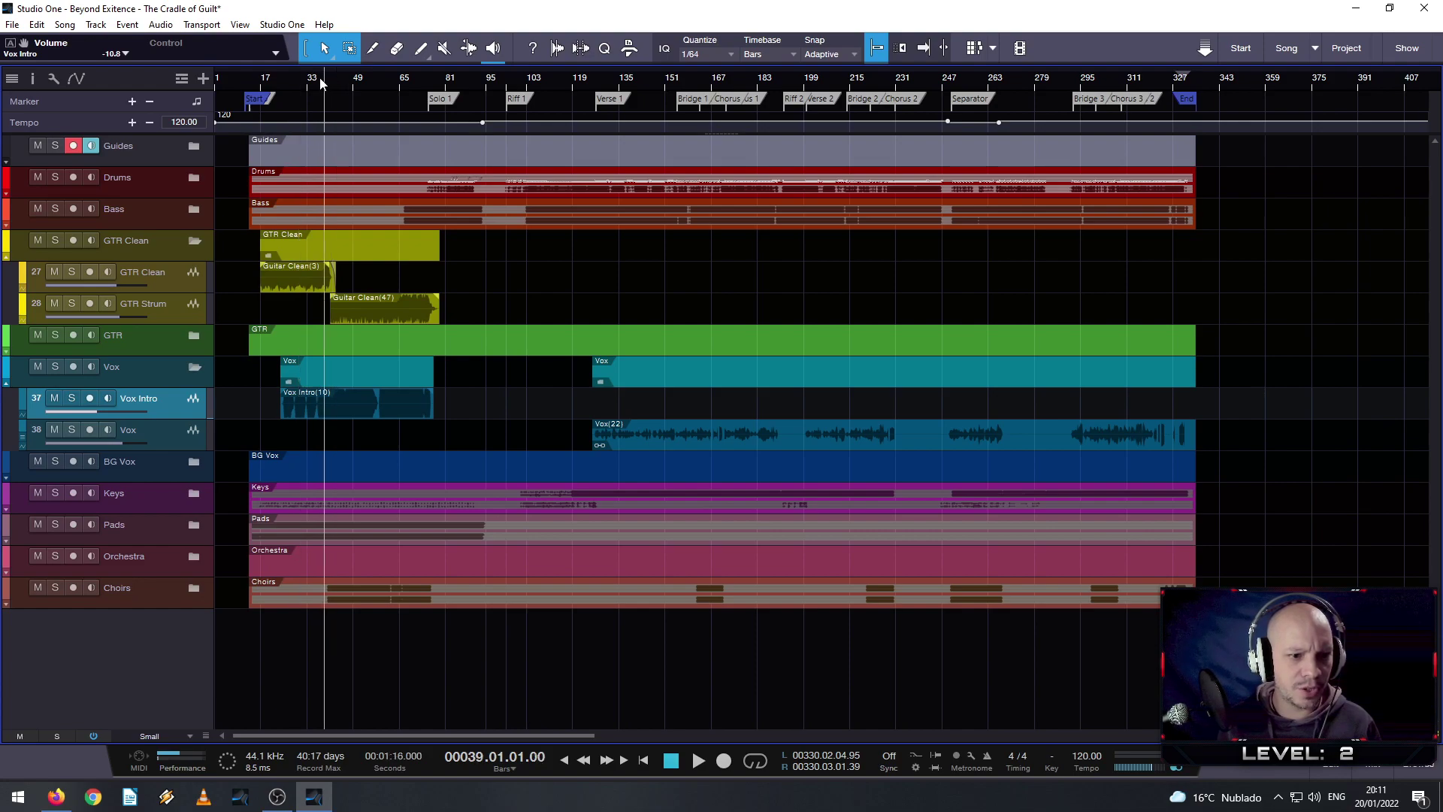
key(space)
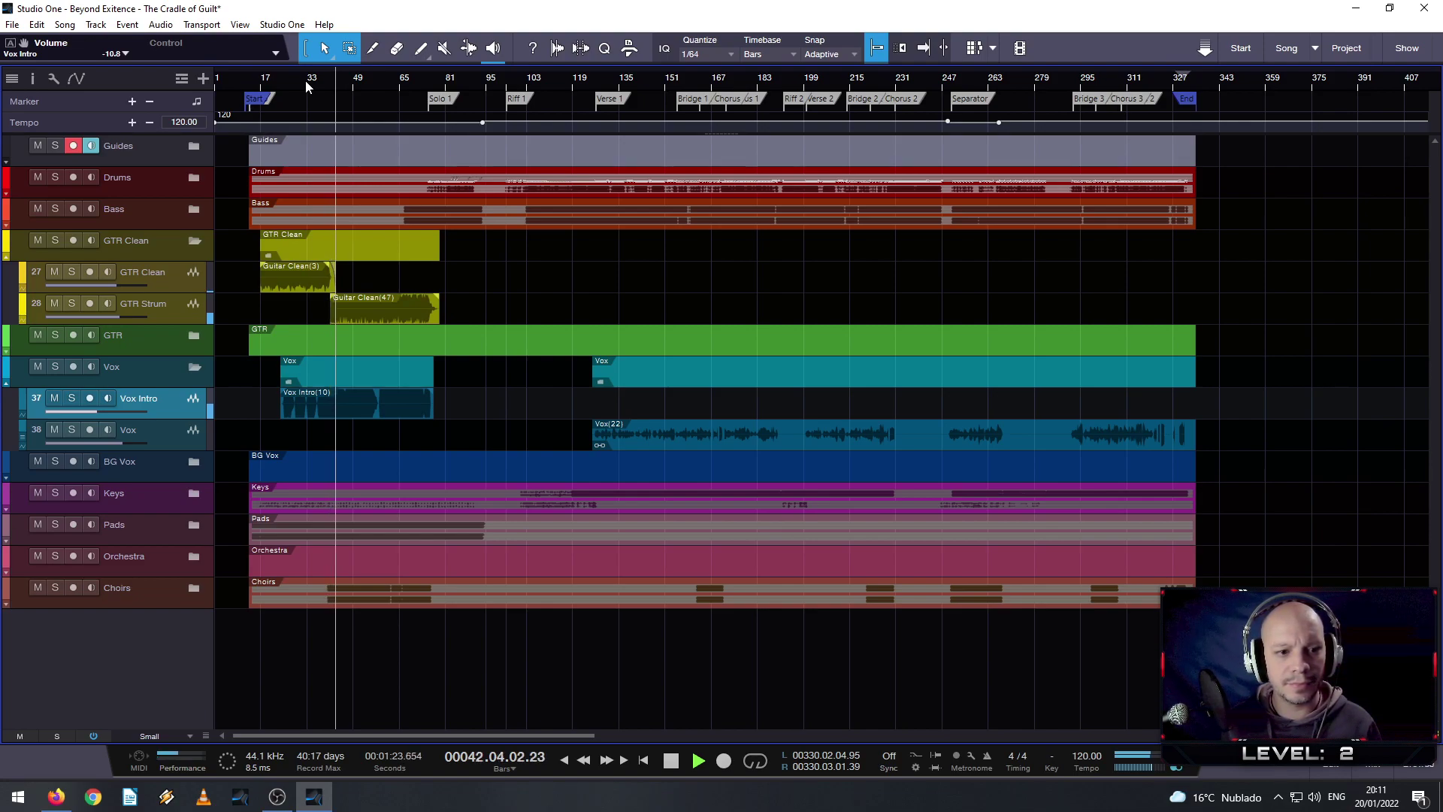
- Expand the Orchestra folder and listen to the strings' entry near bar 60, starting a few bars before it
click(194, 561)
scroll(302, 546, down, 3)
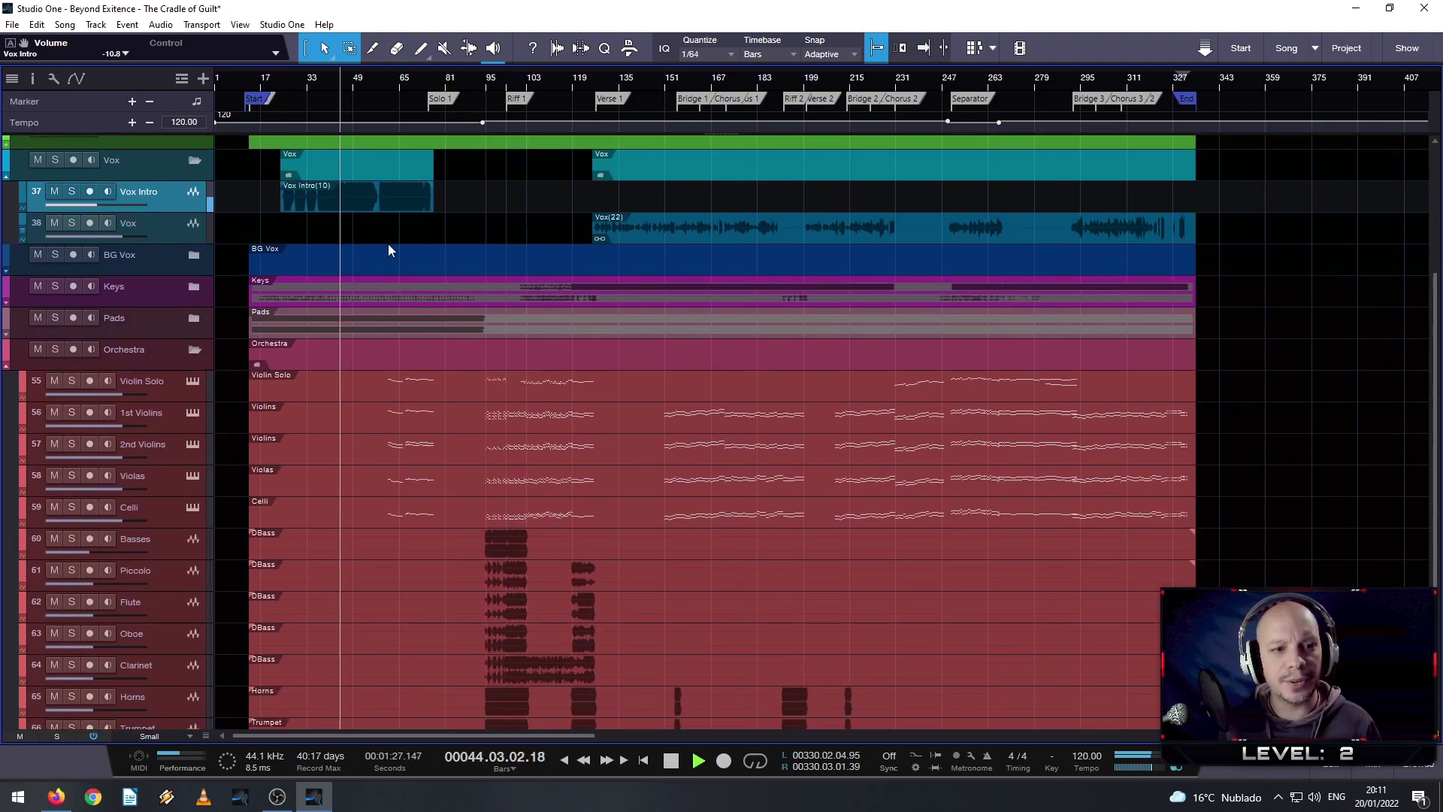
click(385, 90)
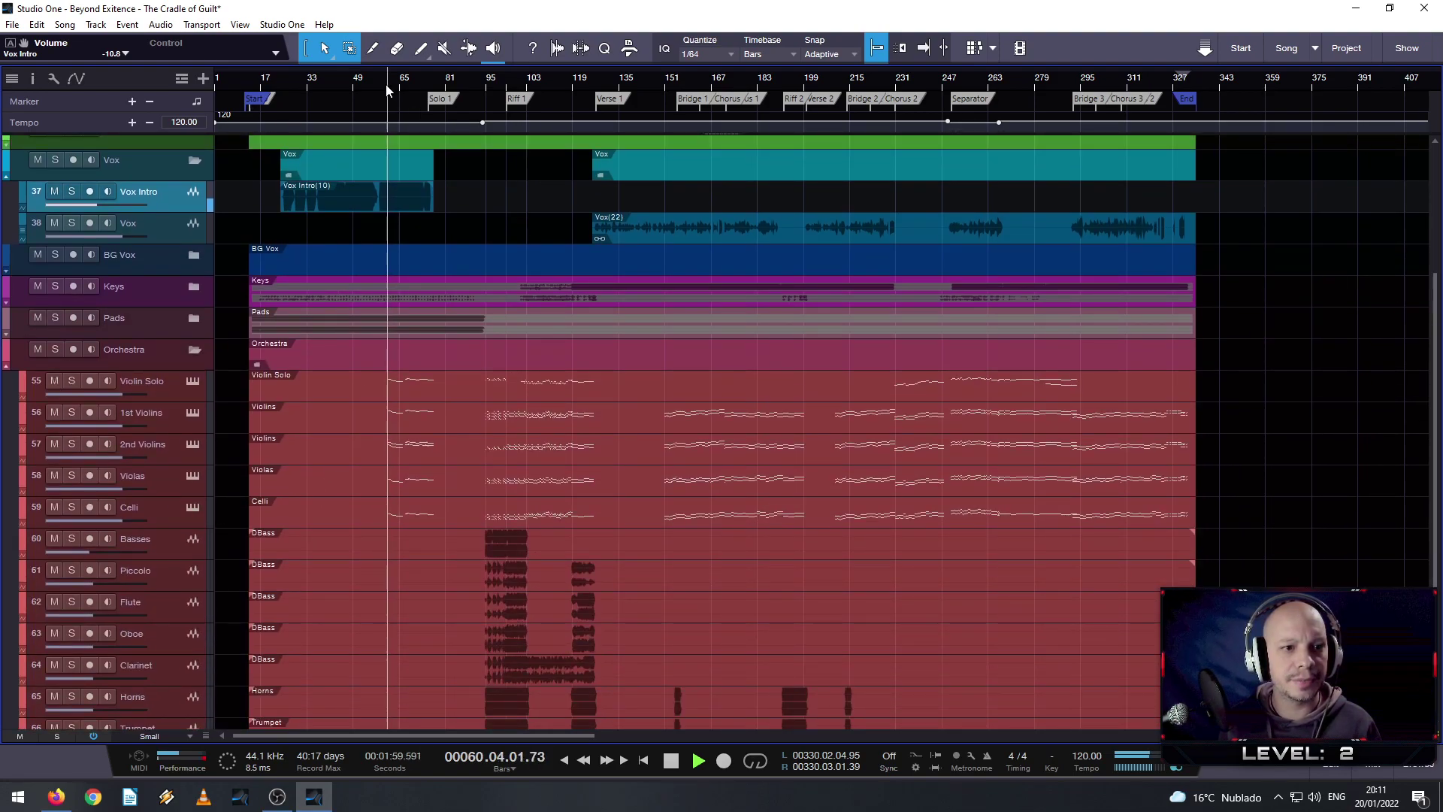
click(374, 86)
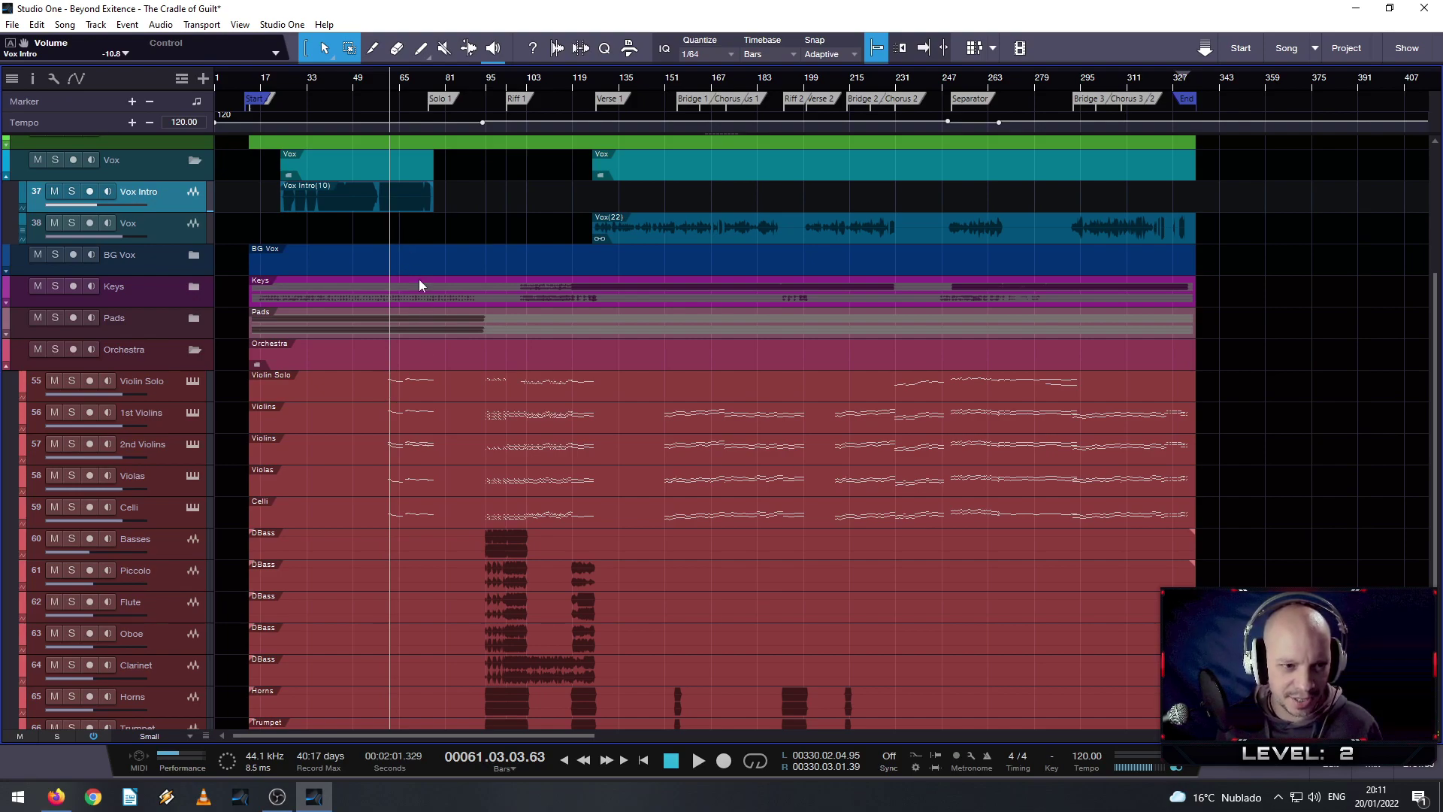
- Collapse the Orchestra, Vox and GTR Clean folder tracks and set the arrangement's track height to Tiny
scroll(419, 284, up, 3)
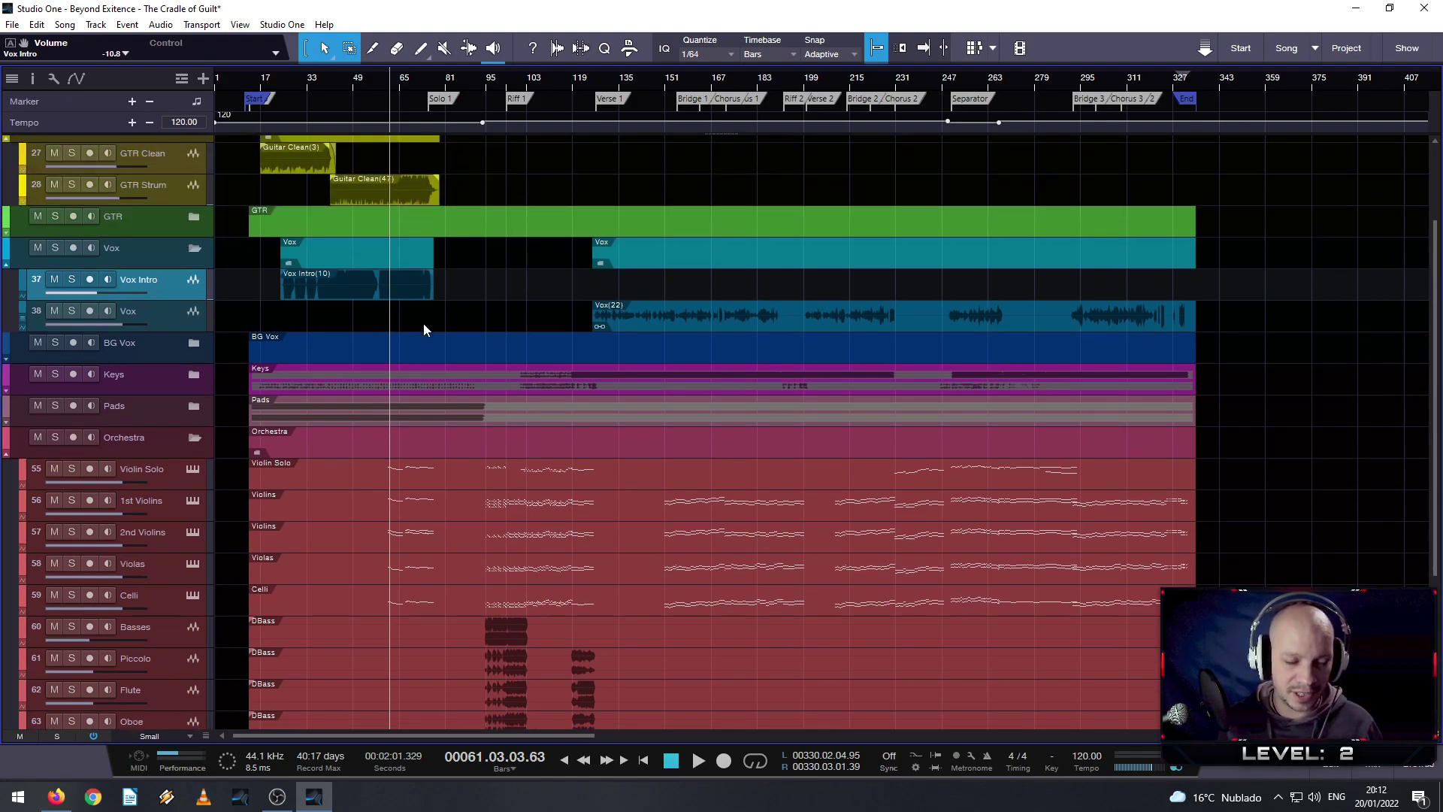
key(alt+w)
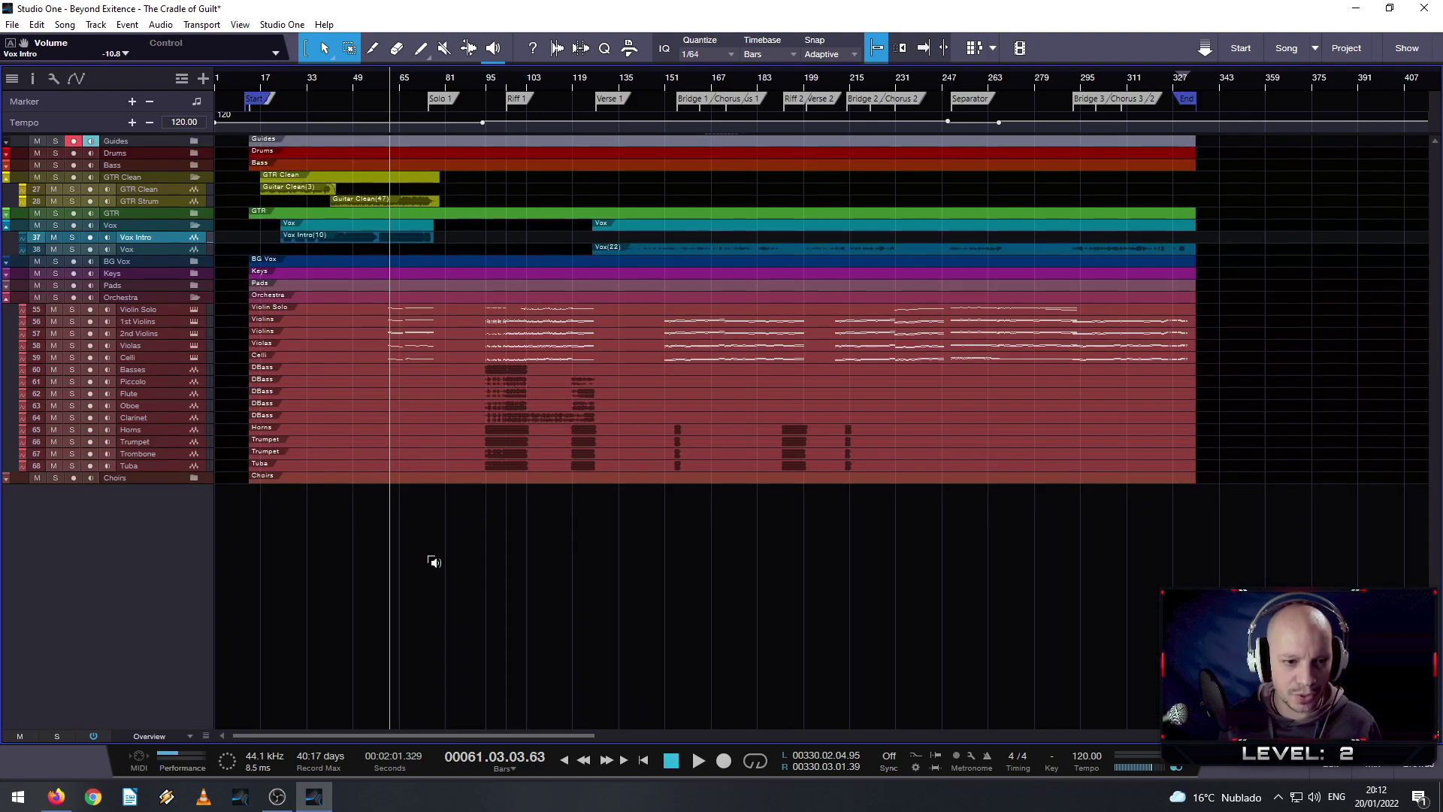
click(196, 298)
click(195, 225)
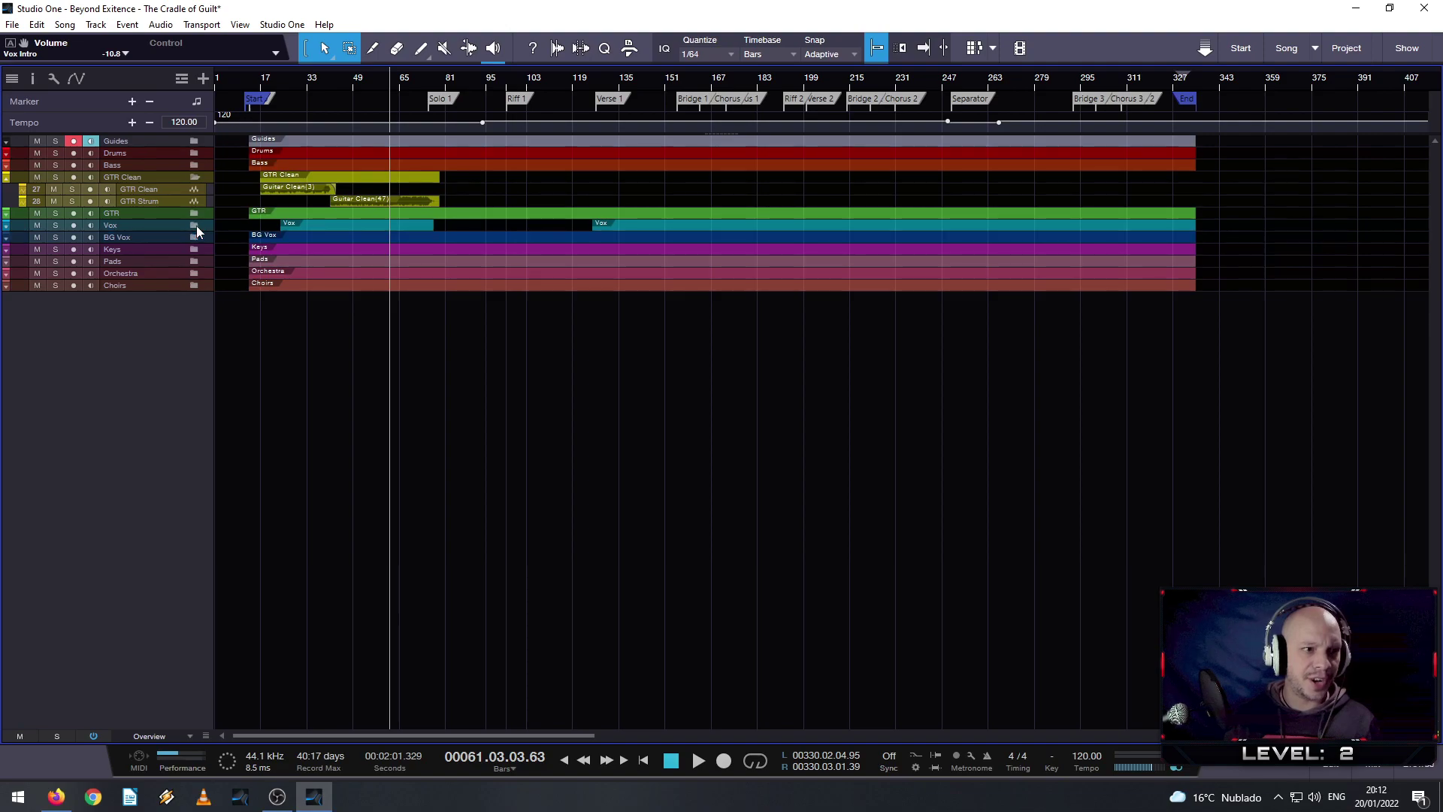
click(195, 178)
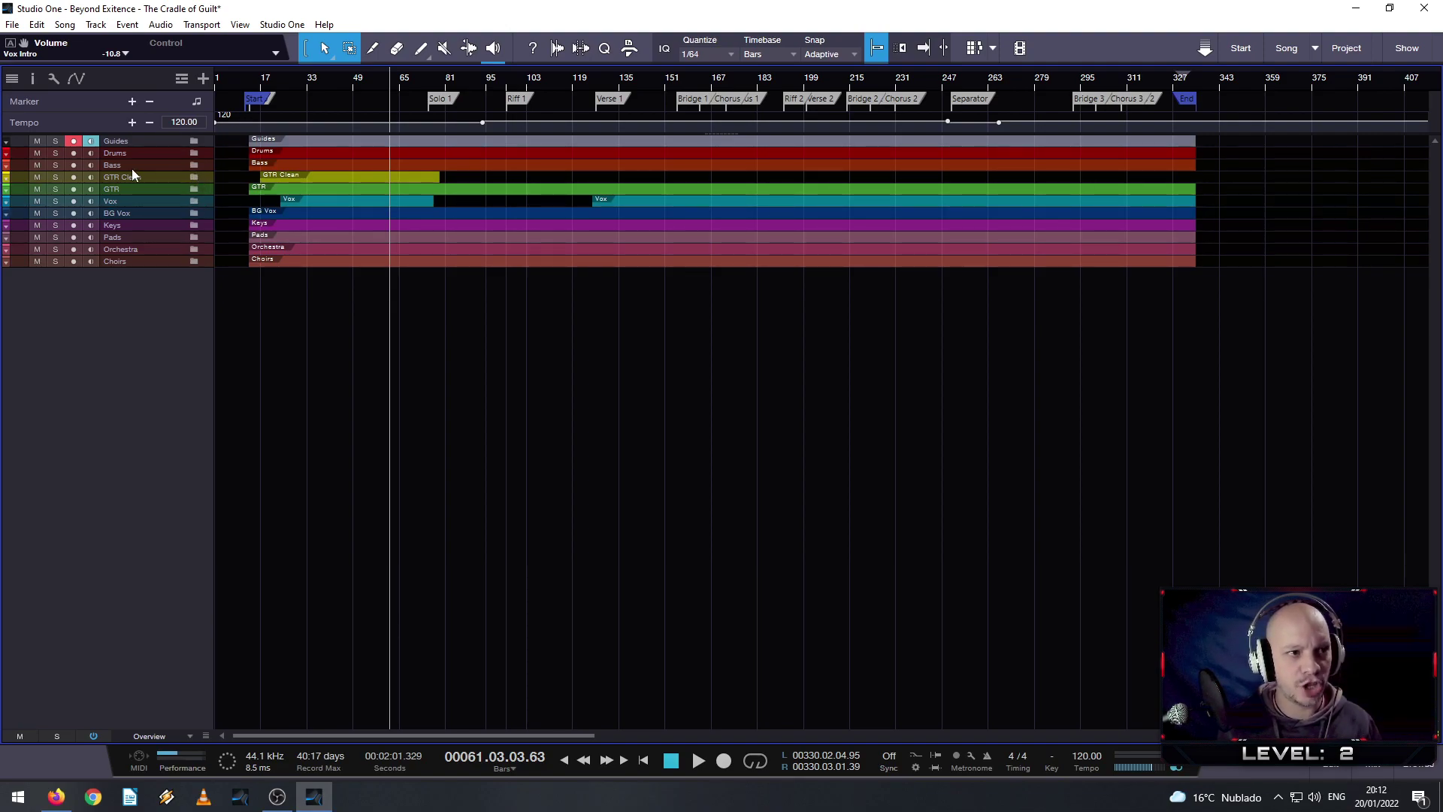
key(z)
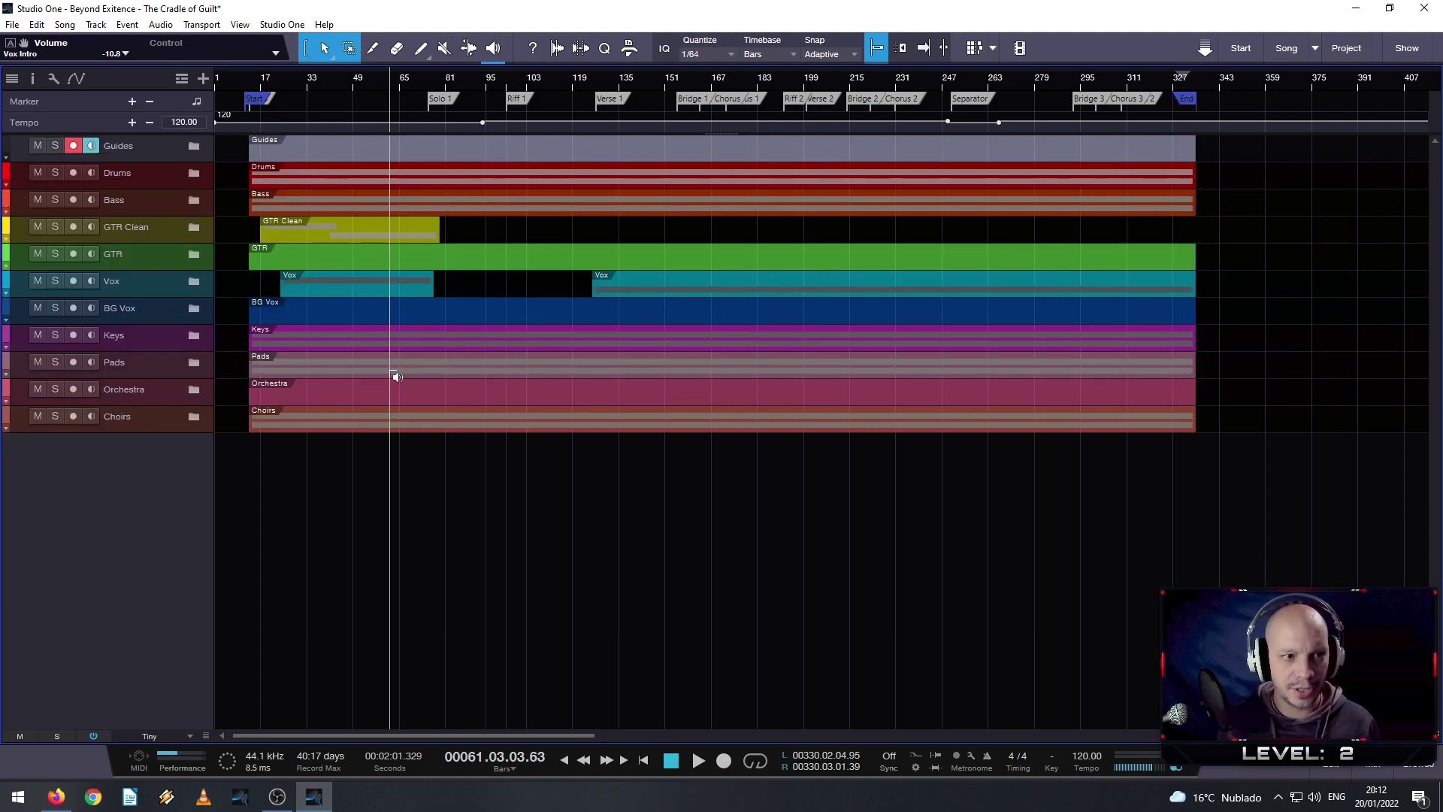